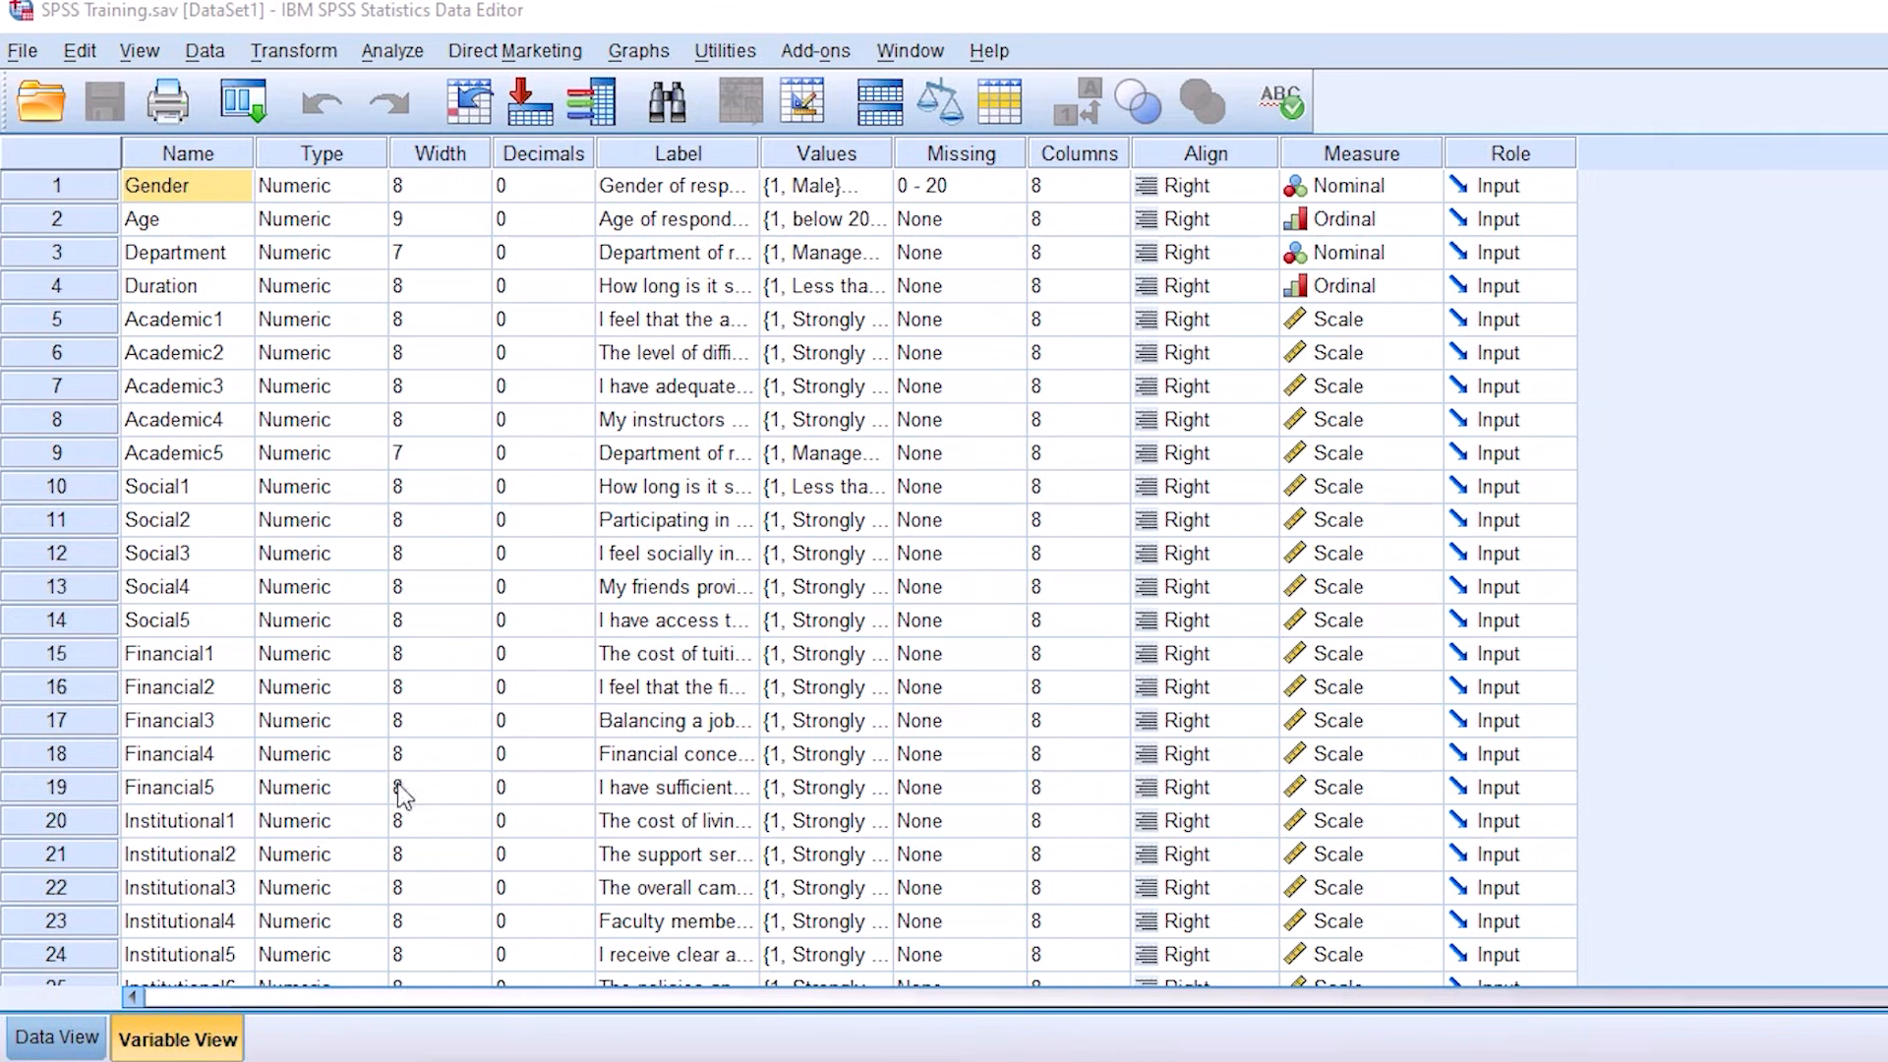
Step: Examine the variable definitions from the demographic items through the Academic, Social, Financial, Institutional and Intention items
click(177, 721)
scroll(211, 783, down, 1)
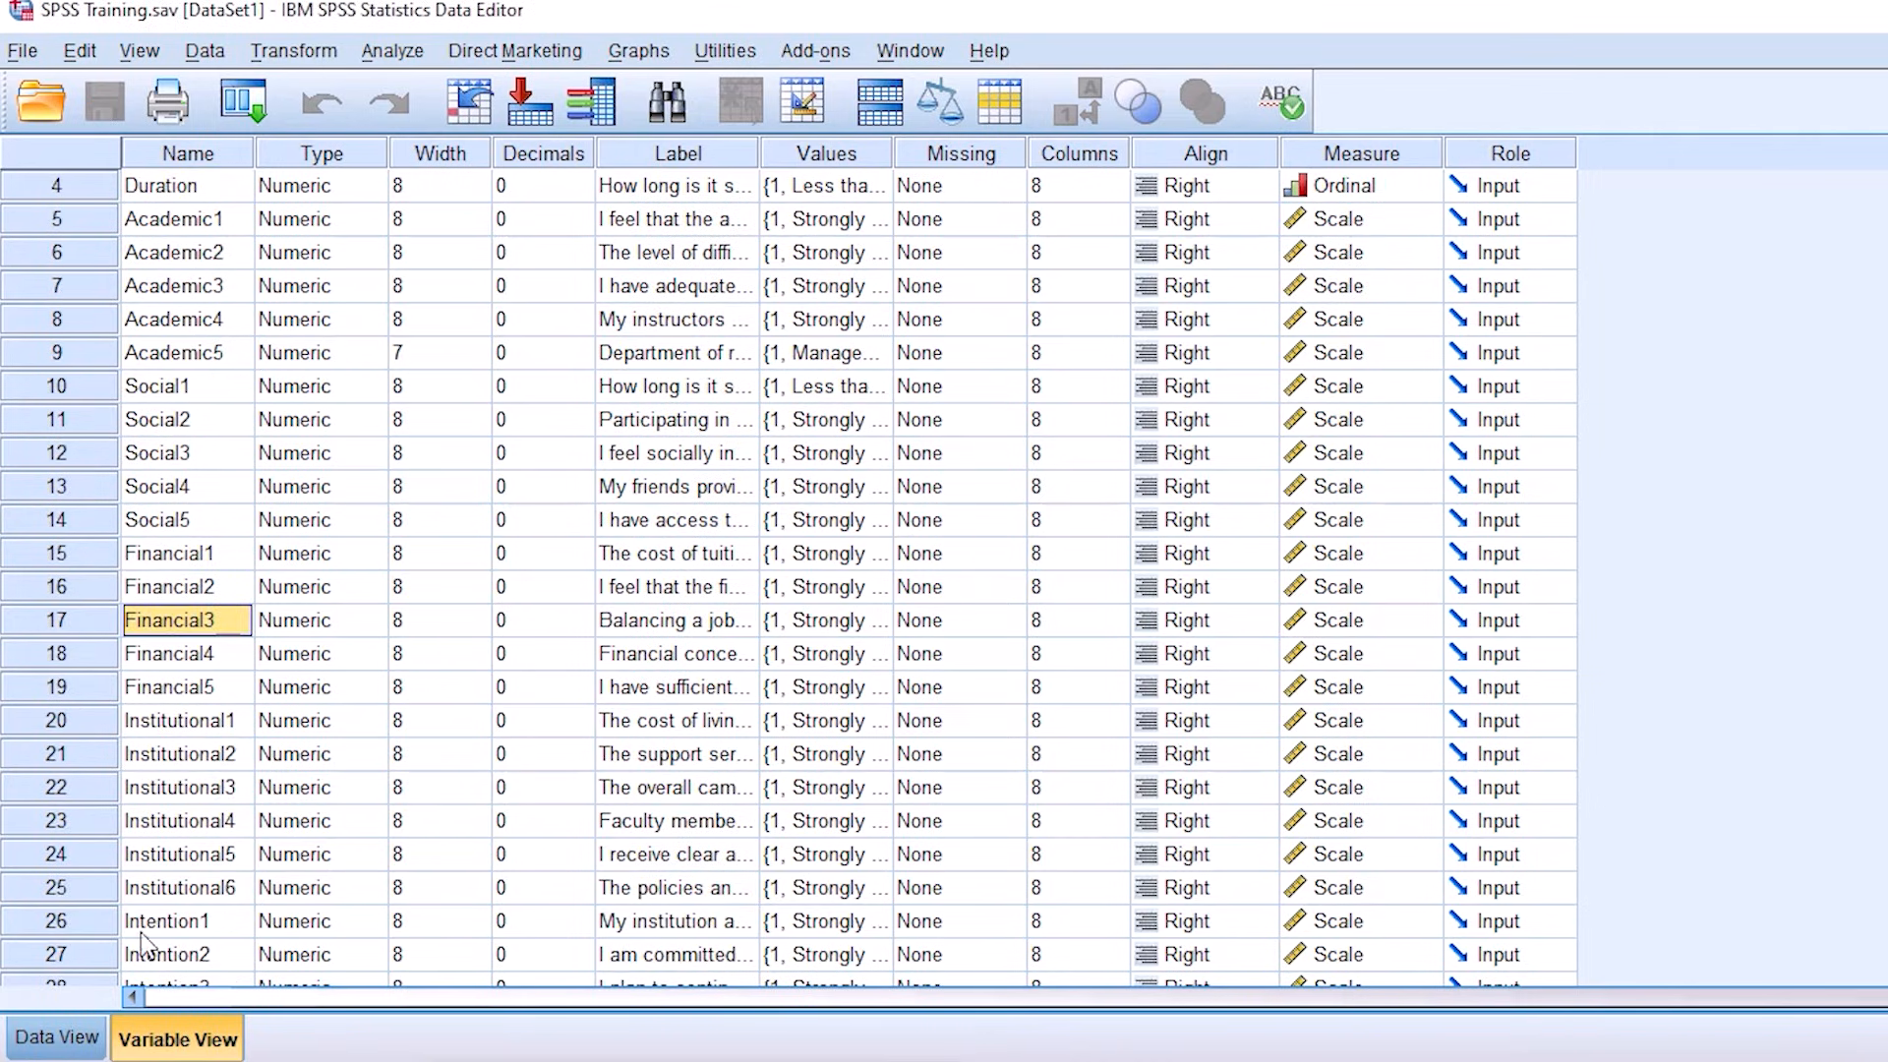
click(57, 1038)
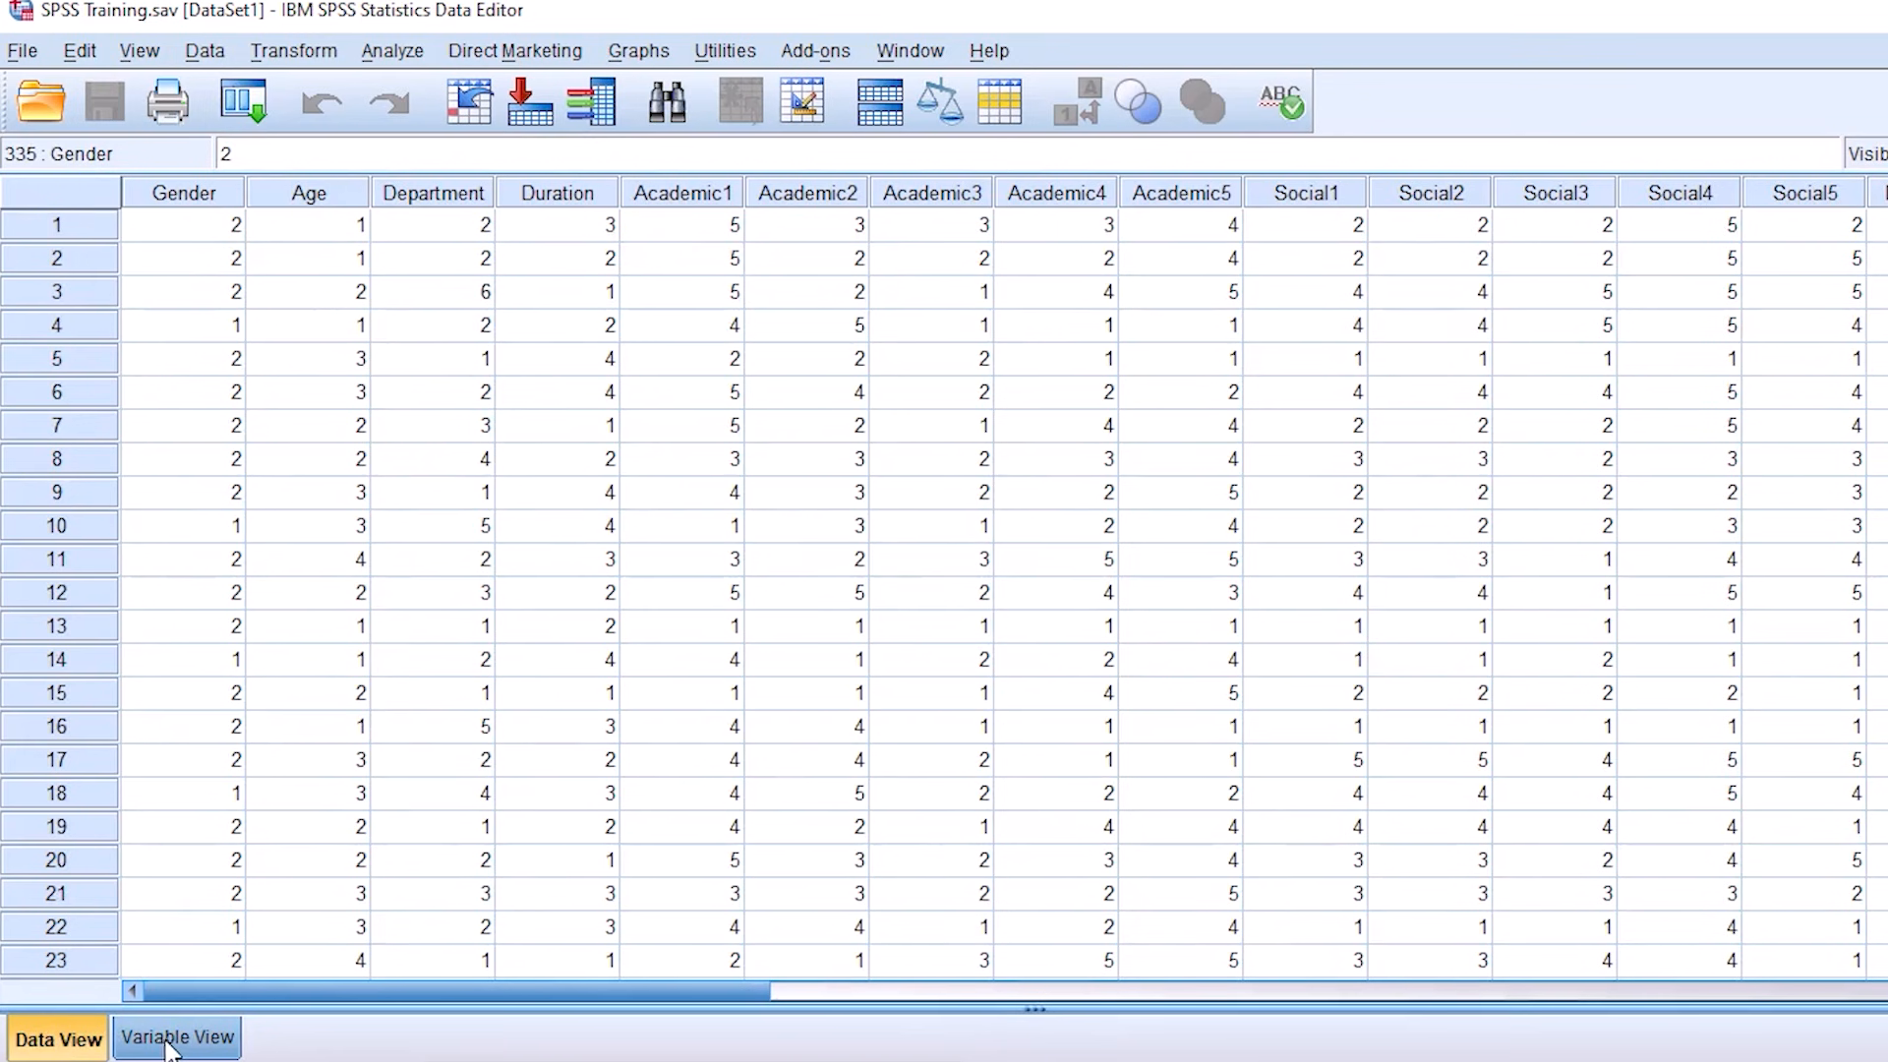
click(157, 1039)
click(307, 818)
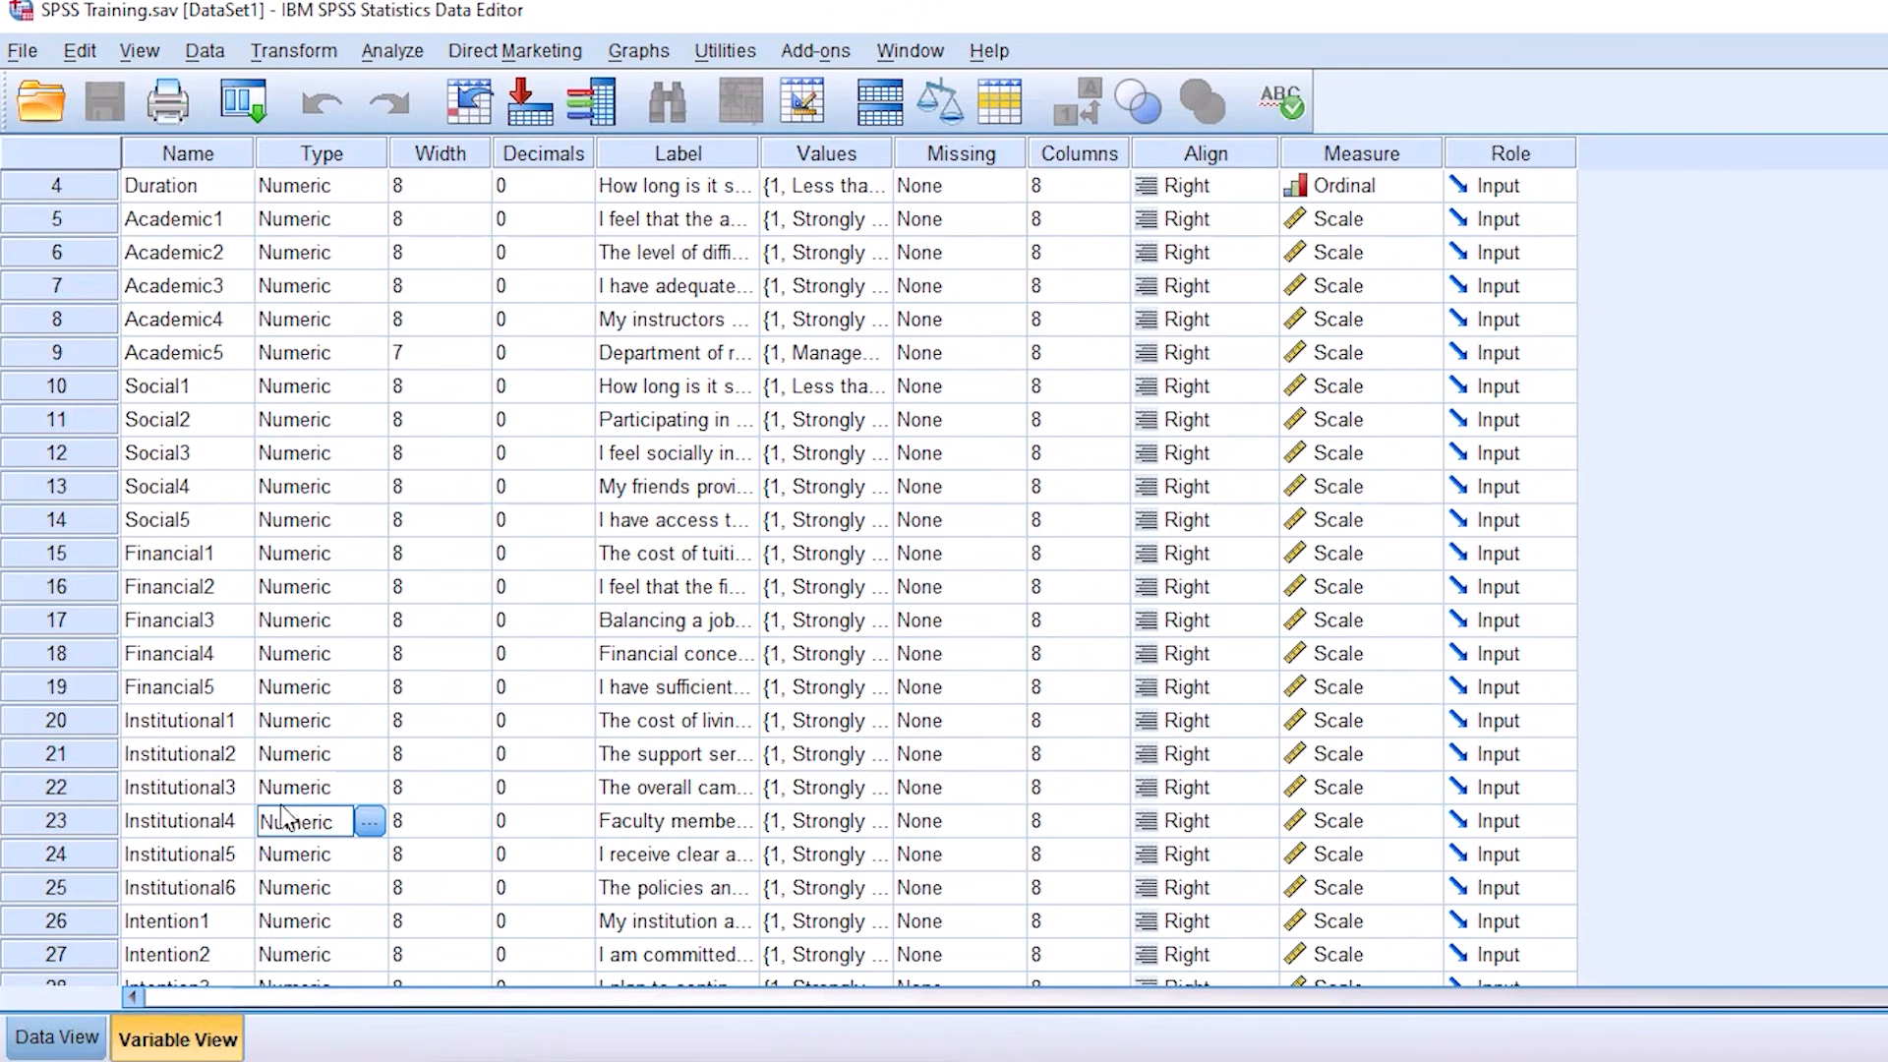
scroll(187, 924, down, 1)
scroll(202, 885, up, 2)
scroll(211, 854, down, 3)
click(187, 786)
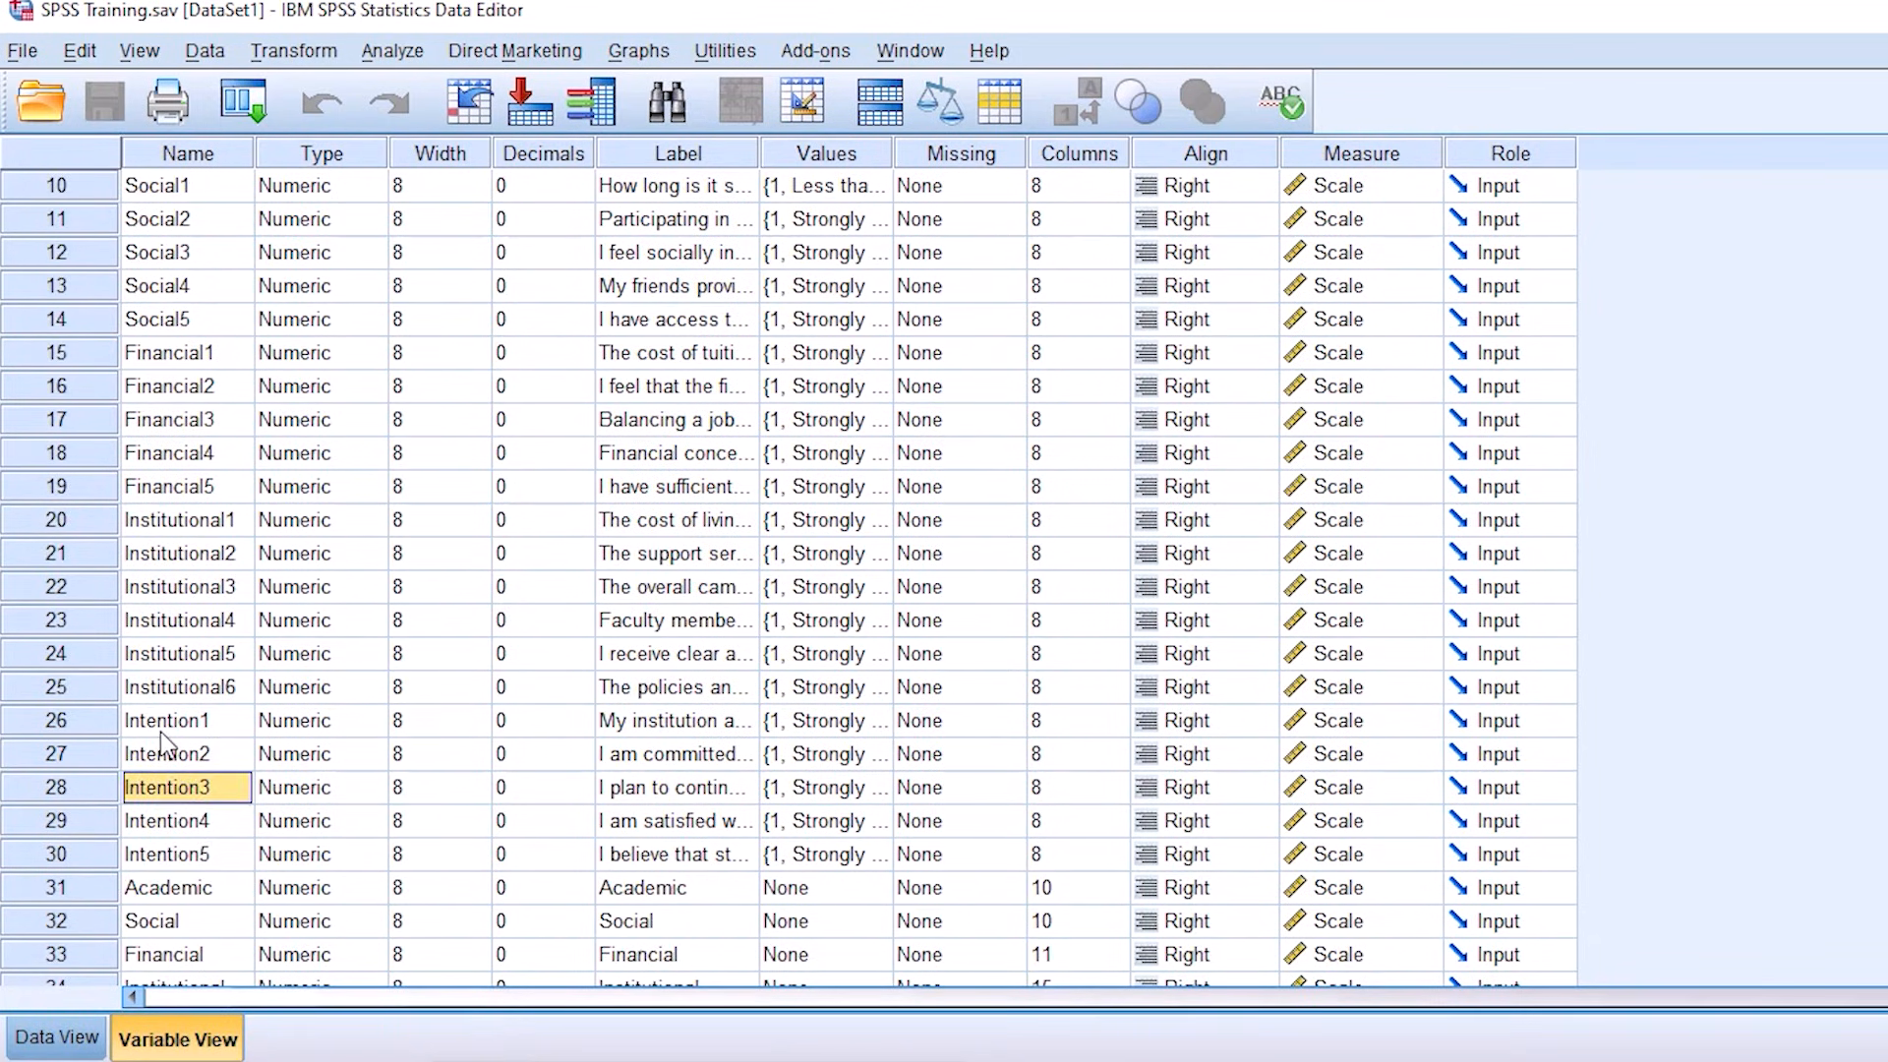
click(185, 724)
scroll(187, 728, down, 2)
scroll(187, 728, up, 4)
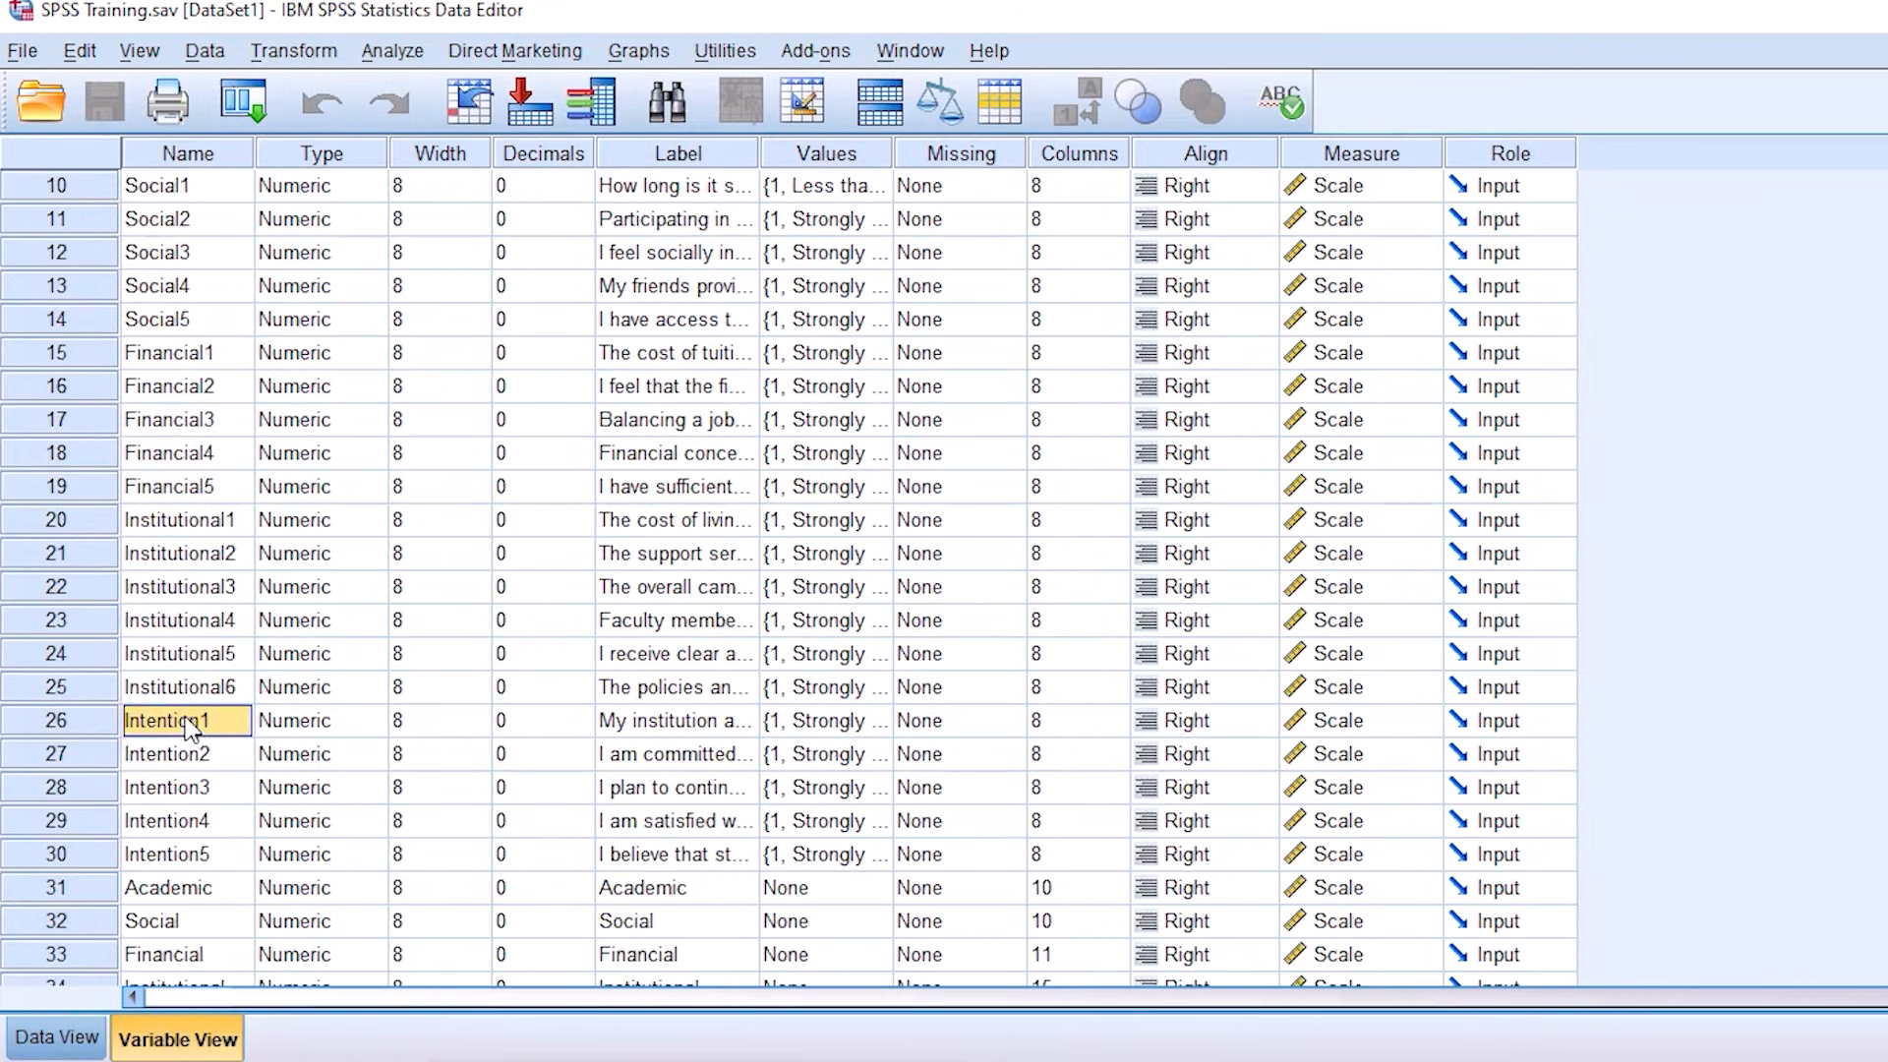
scroll(187, 722, up, 1)
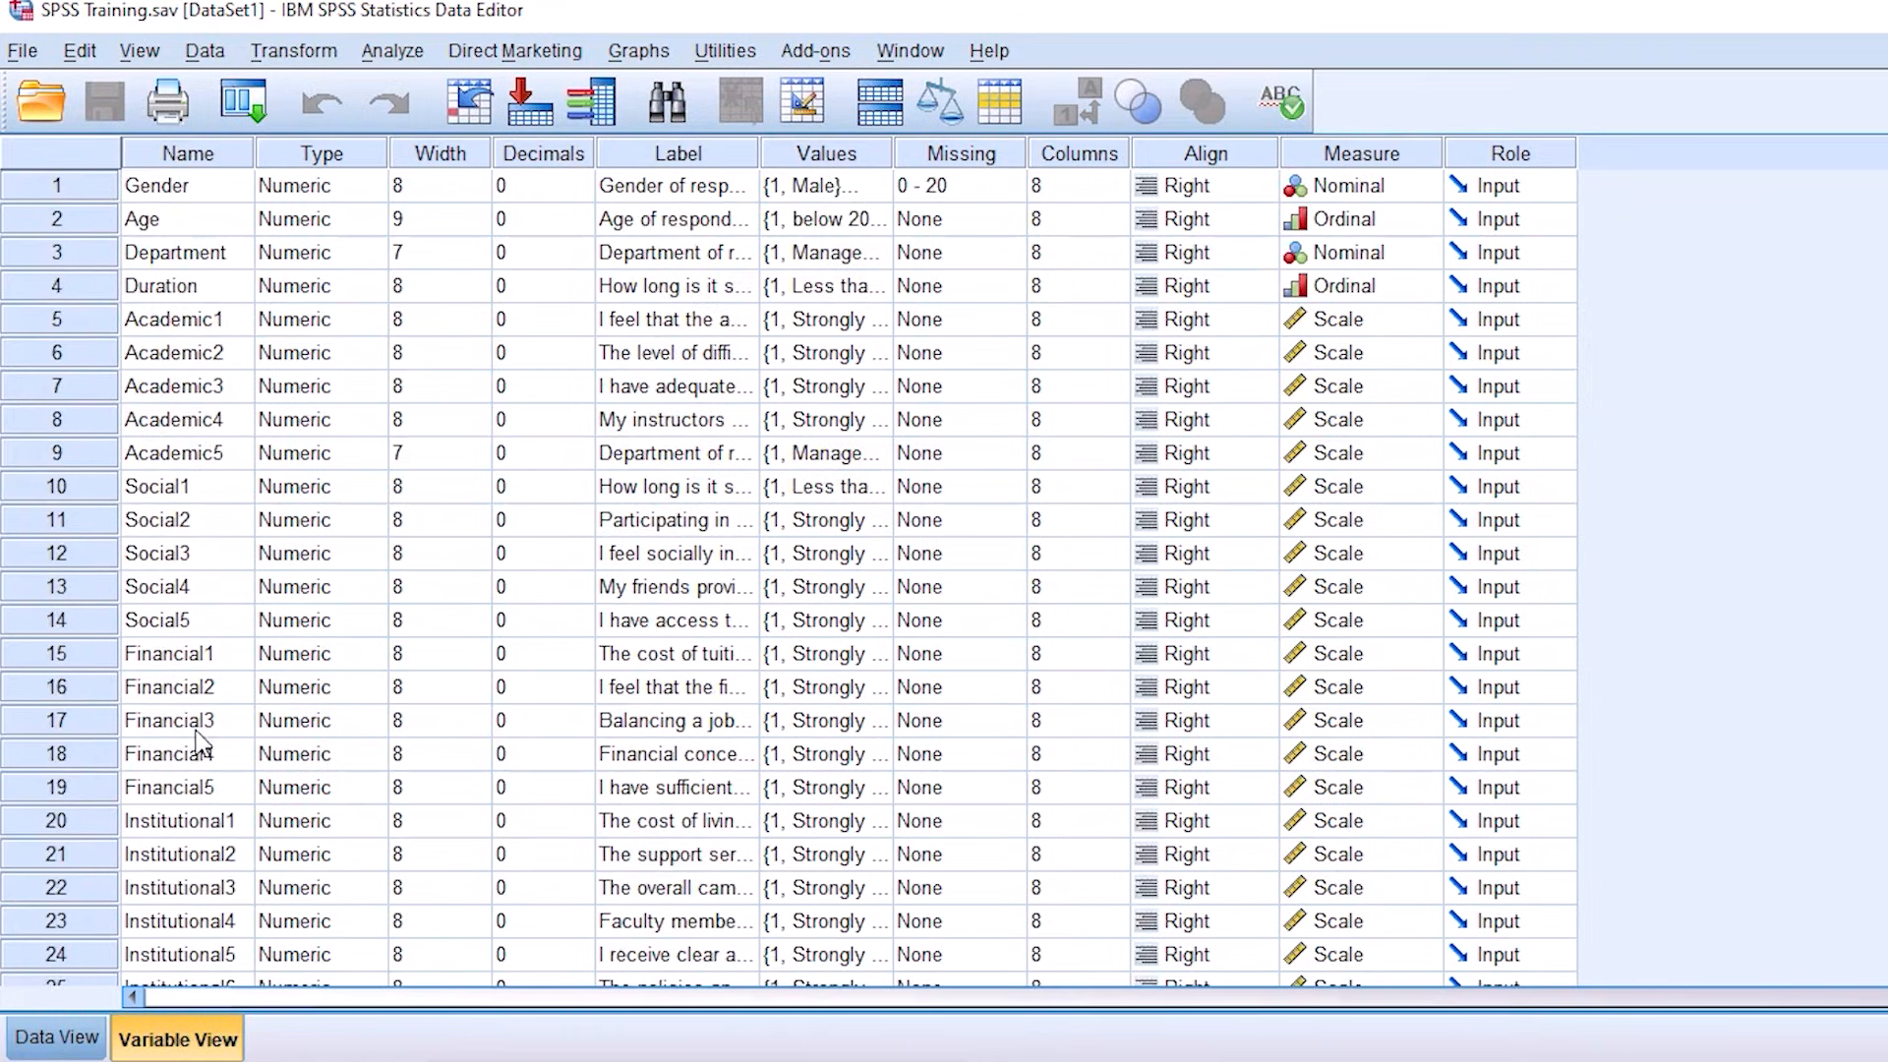
Step: Look through the data records down to the last case to check the number of respondents
click(57, 1037)
scroll(187, 905, down, 20)
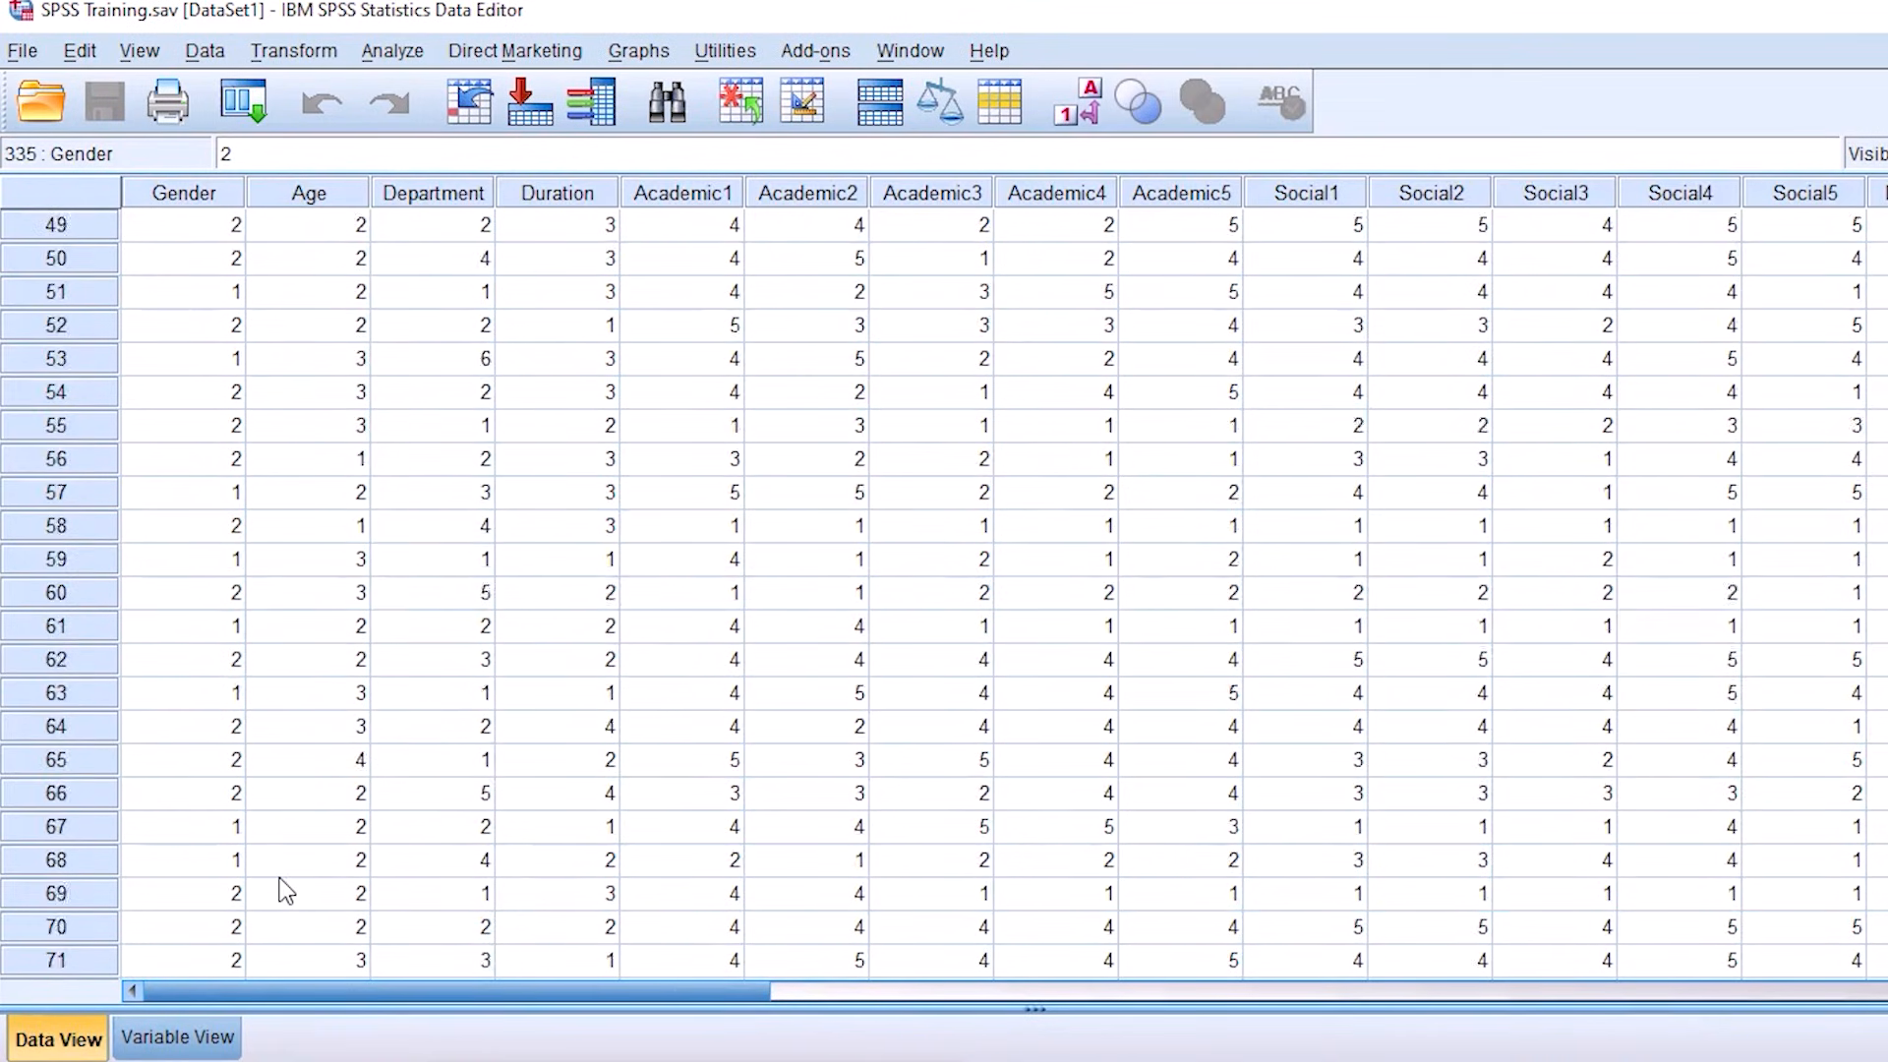
scroll(286, 890, down, 10)
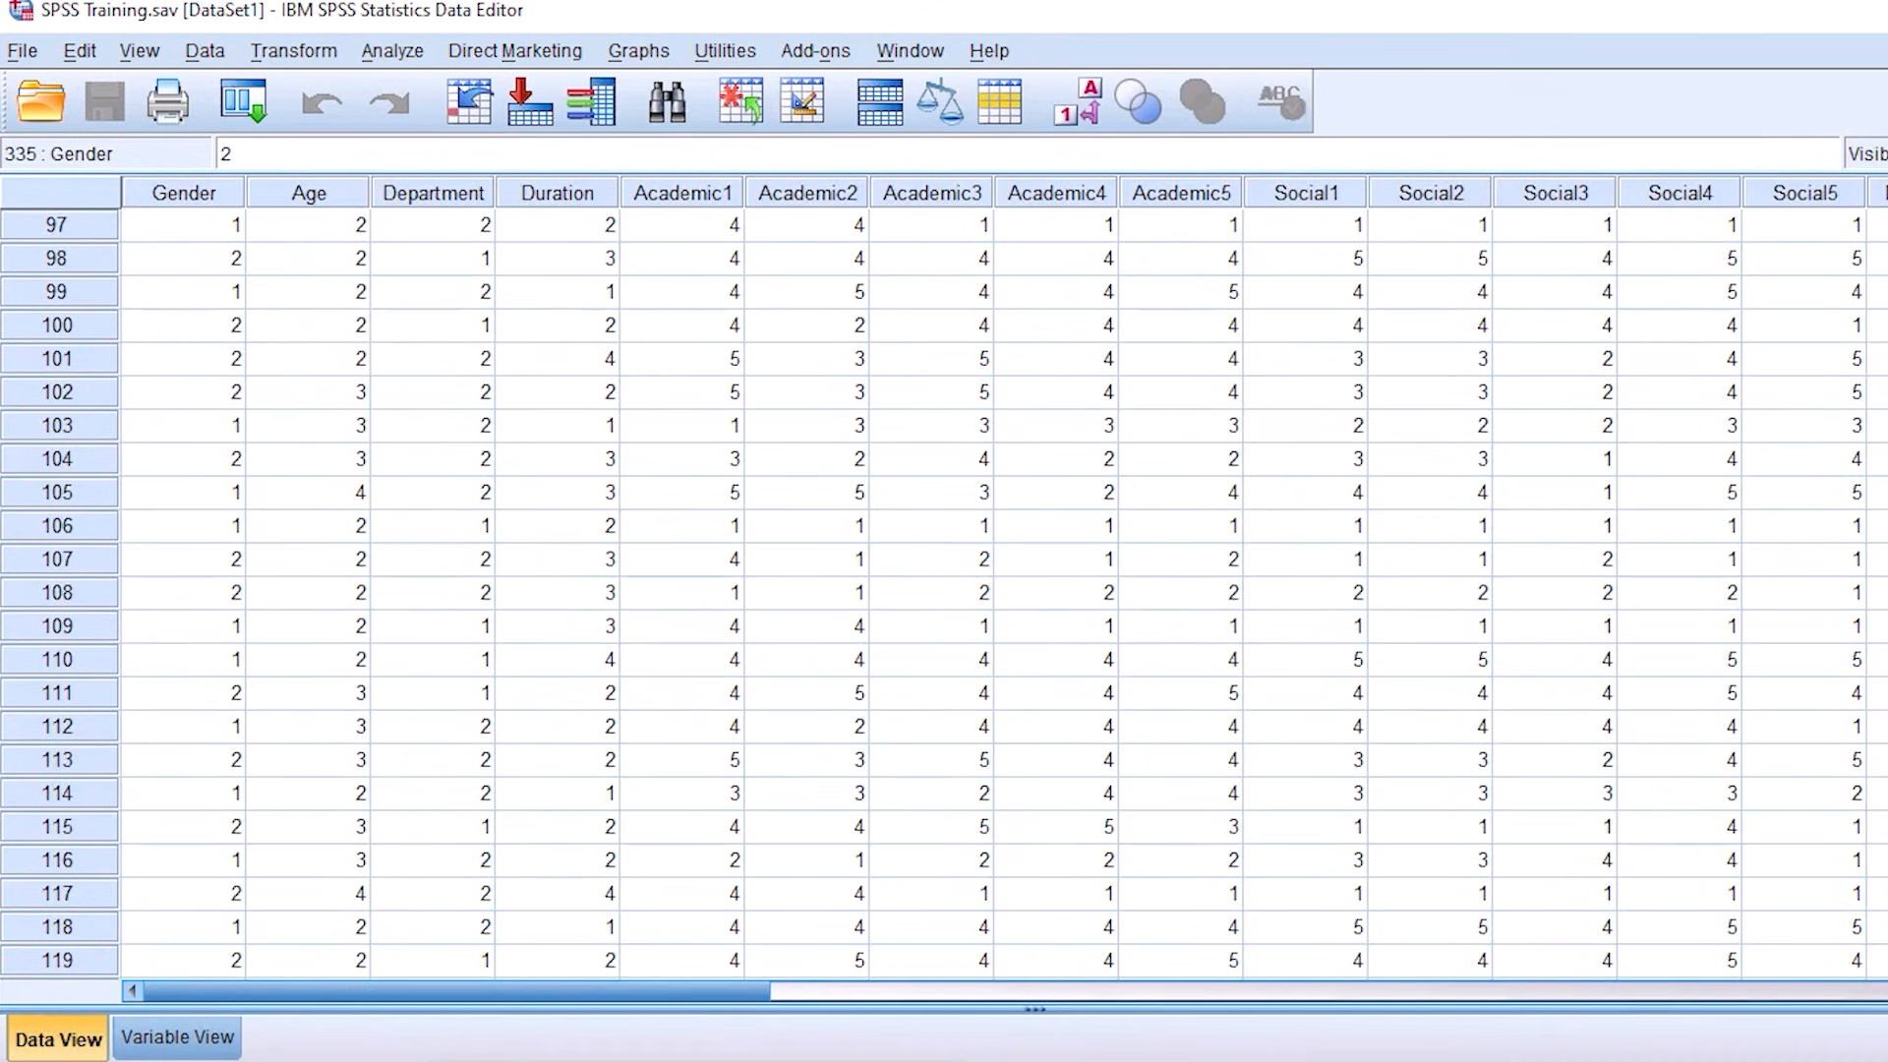
scroll(944, 590, down, 20)
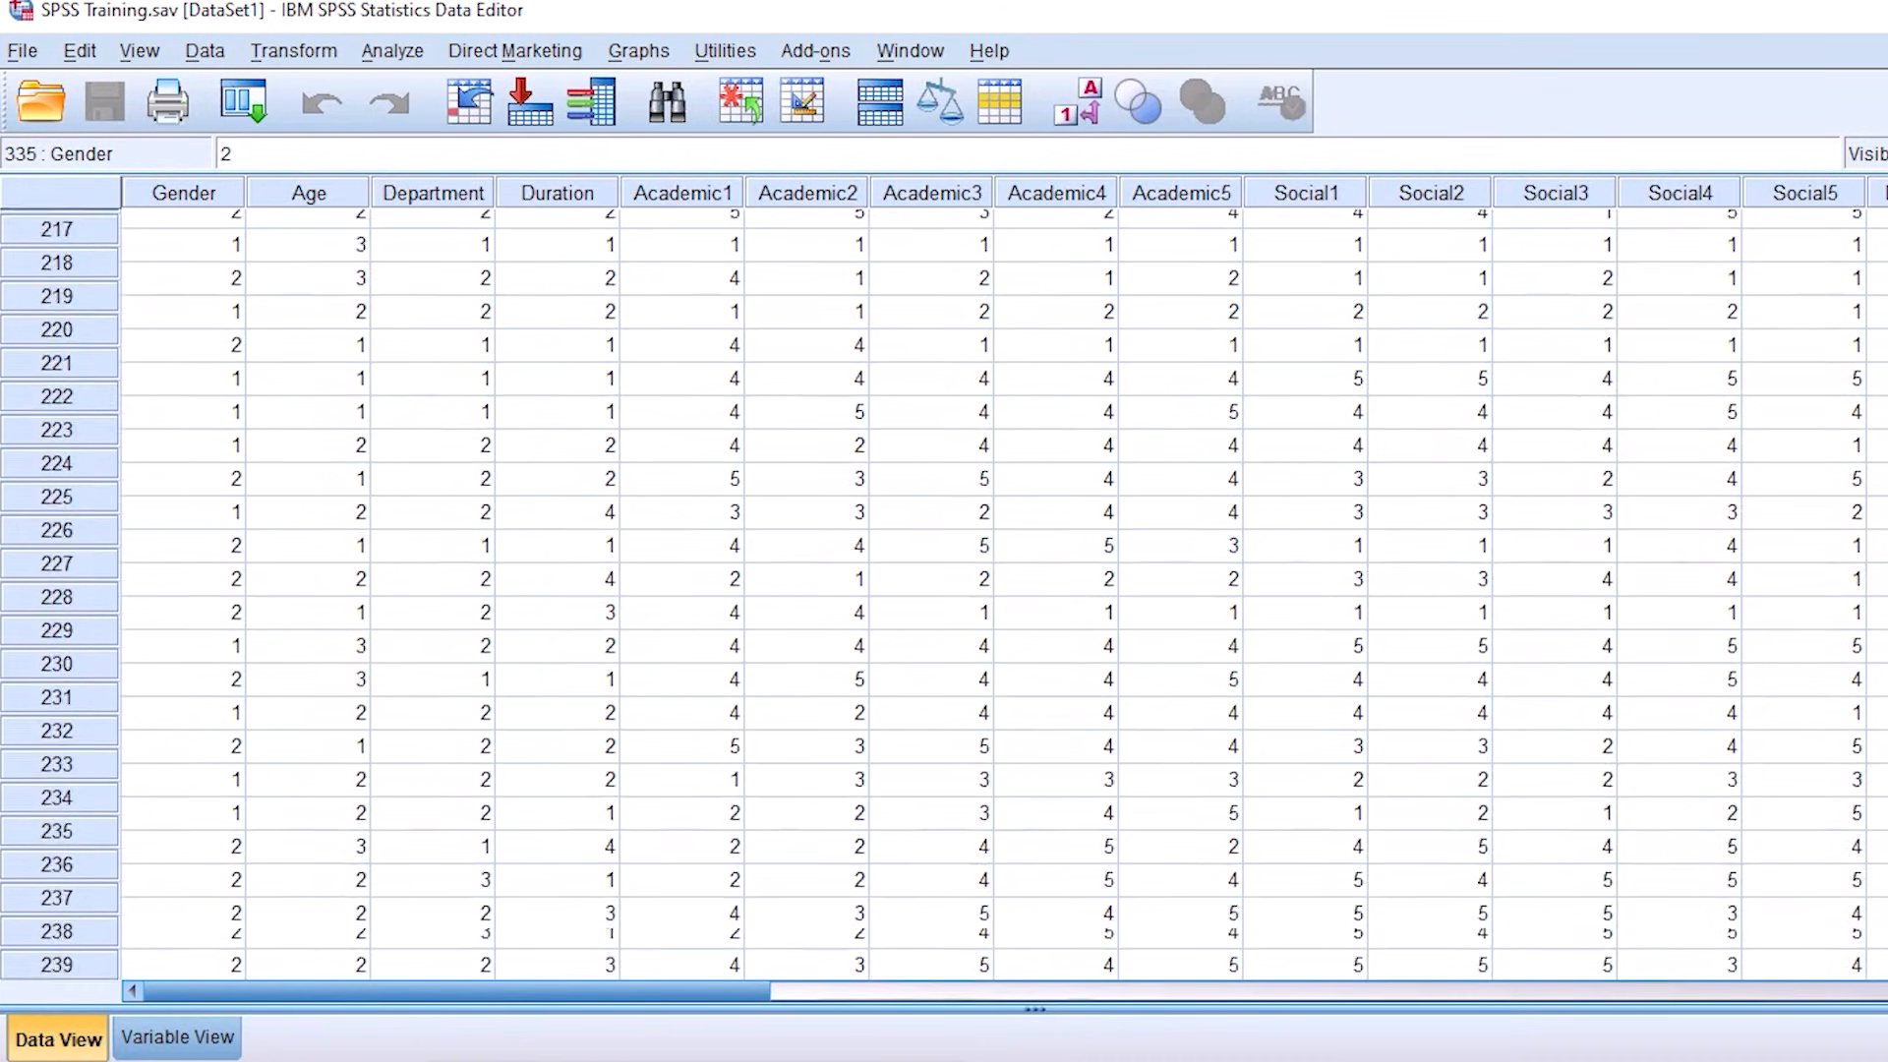
scroll(944, 590, down, 20)
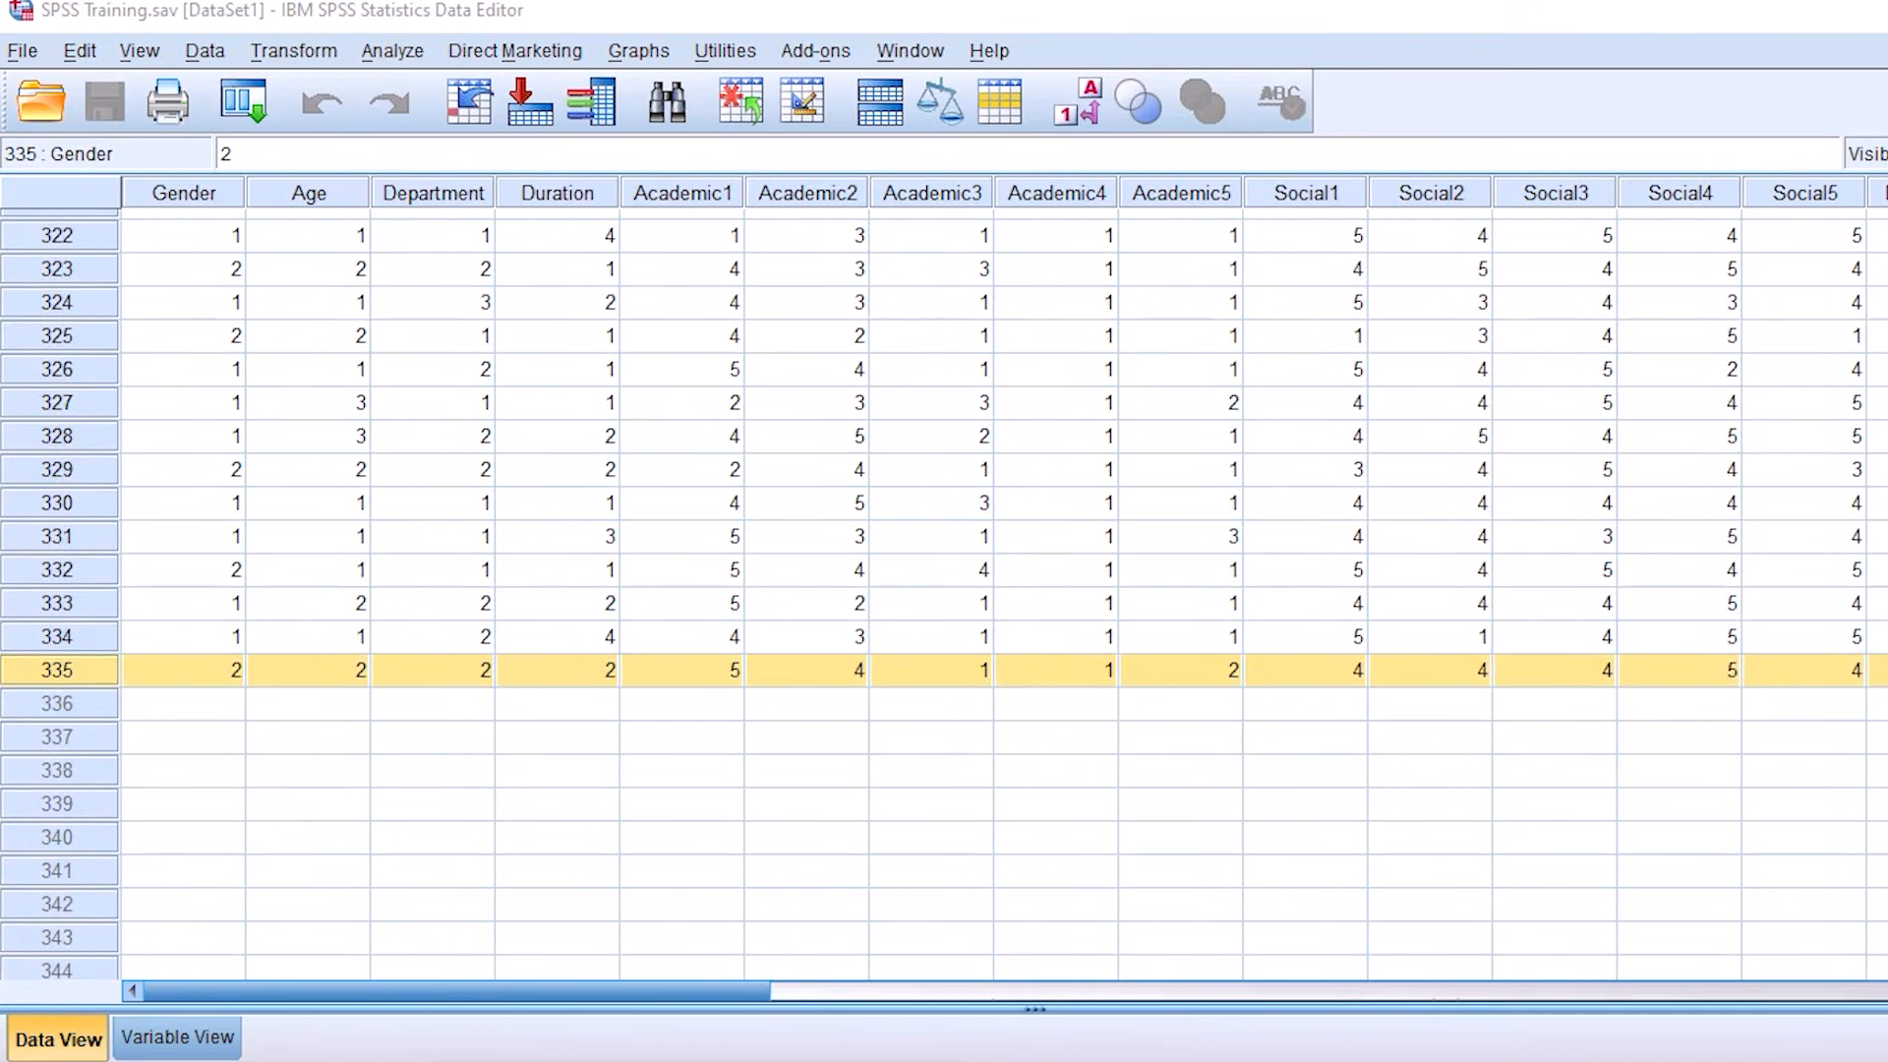
drag(25, 615, 2, 625)
drag(178, 666, 470, 584)
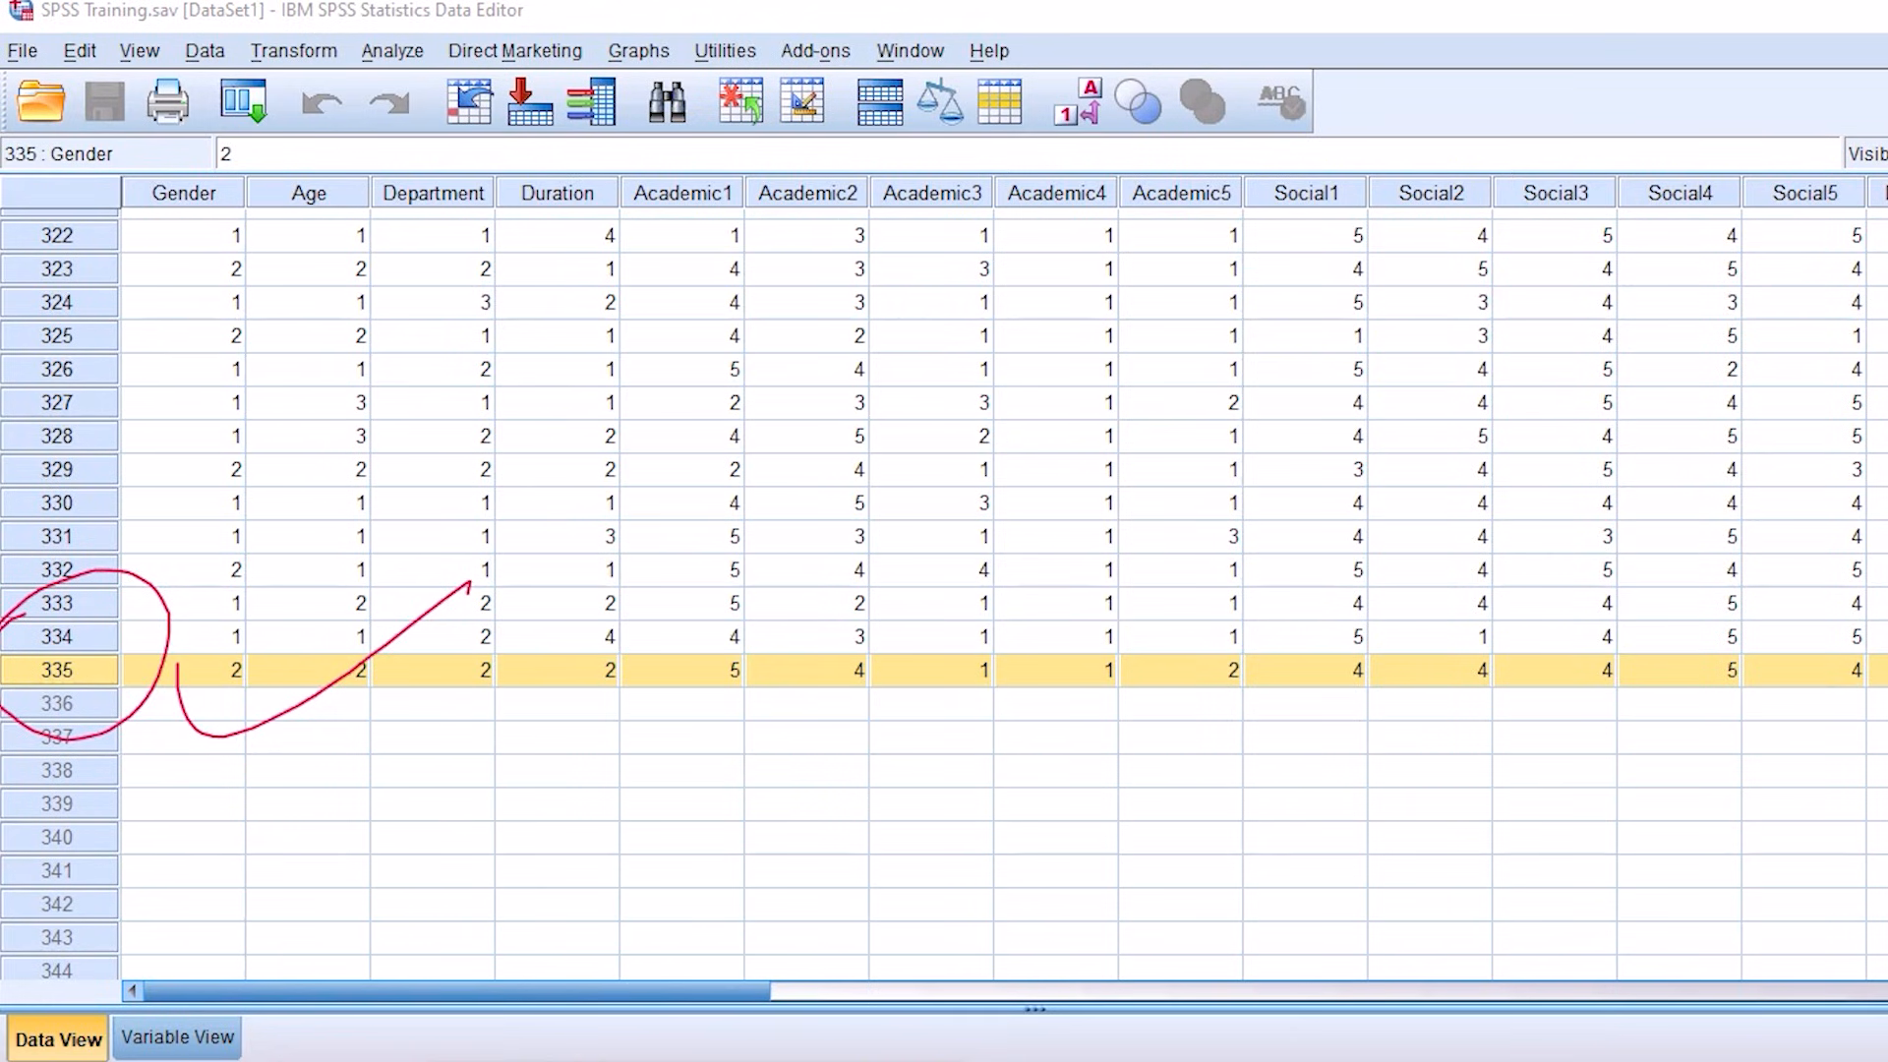
key(e)
Step: Return to the variable definitions and check the number of the last variable, Intention
click(199, 1047)
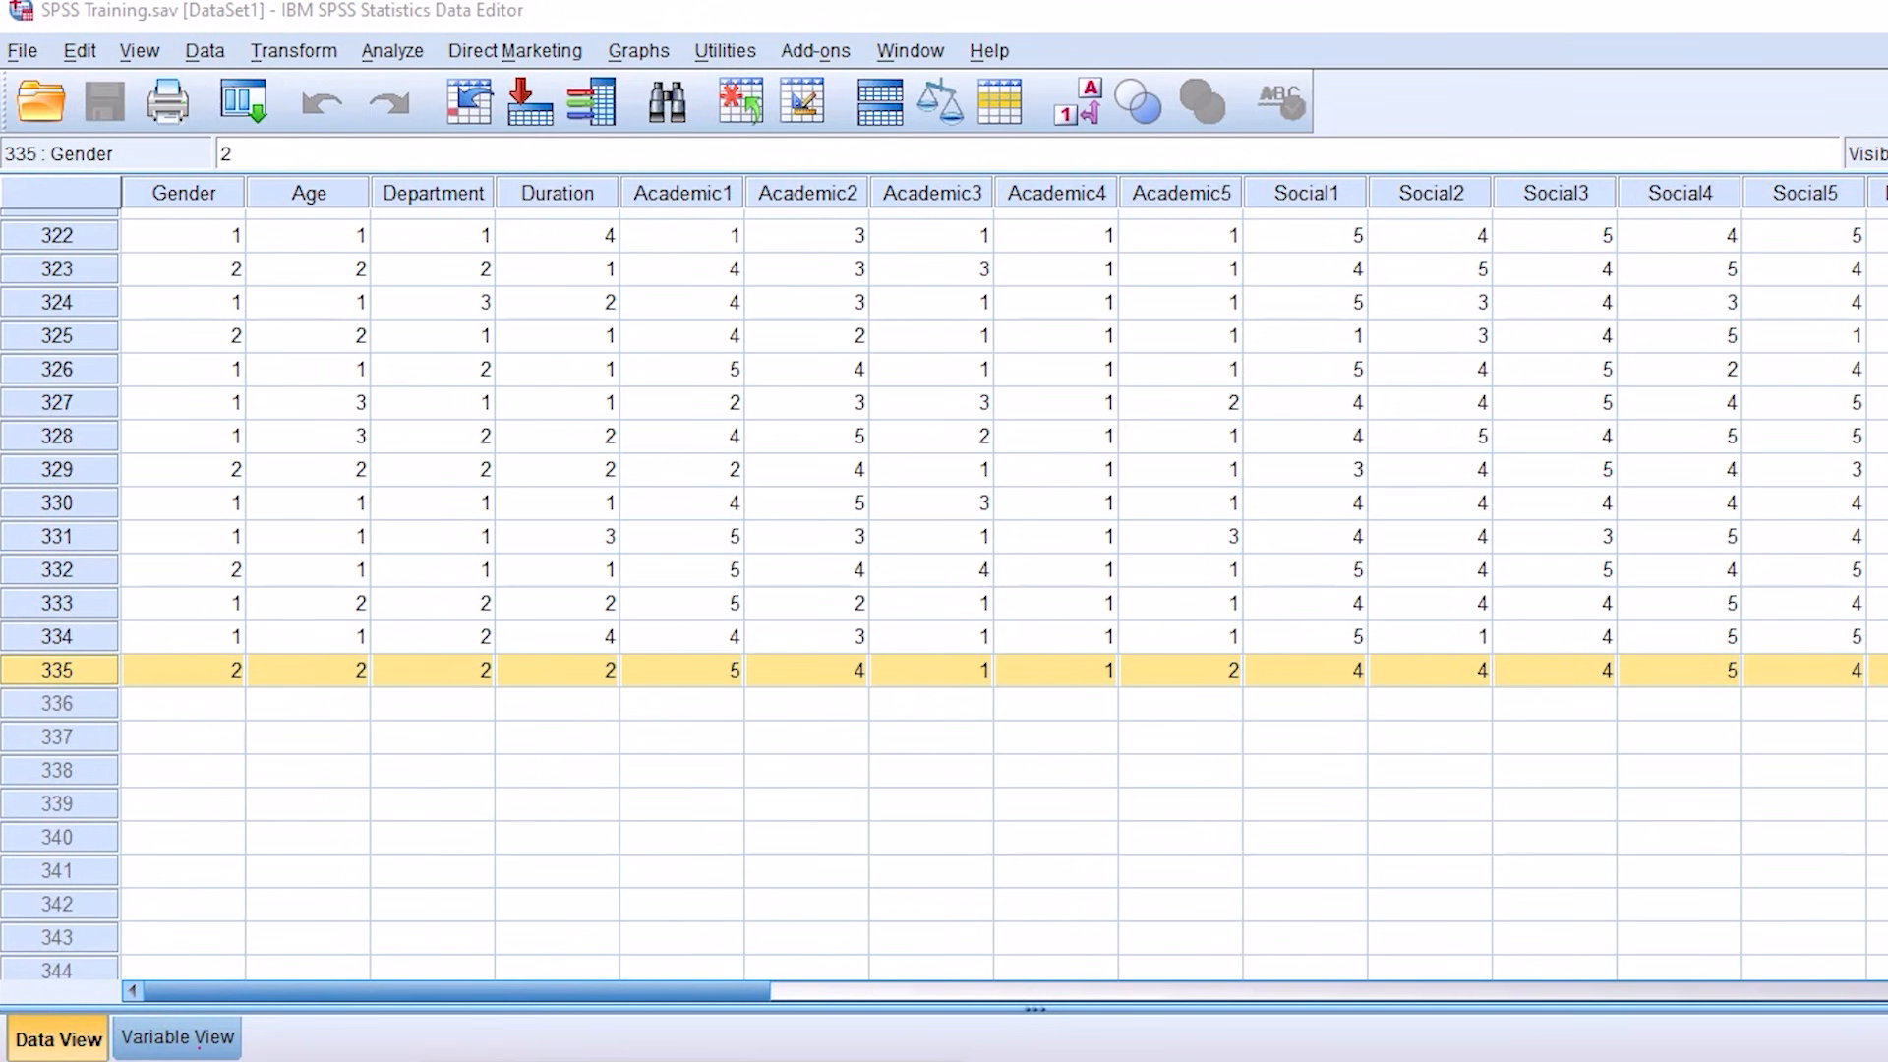
click(178, 1038)
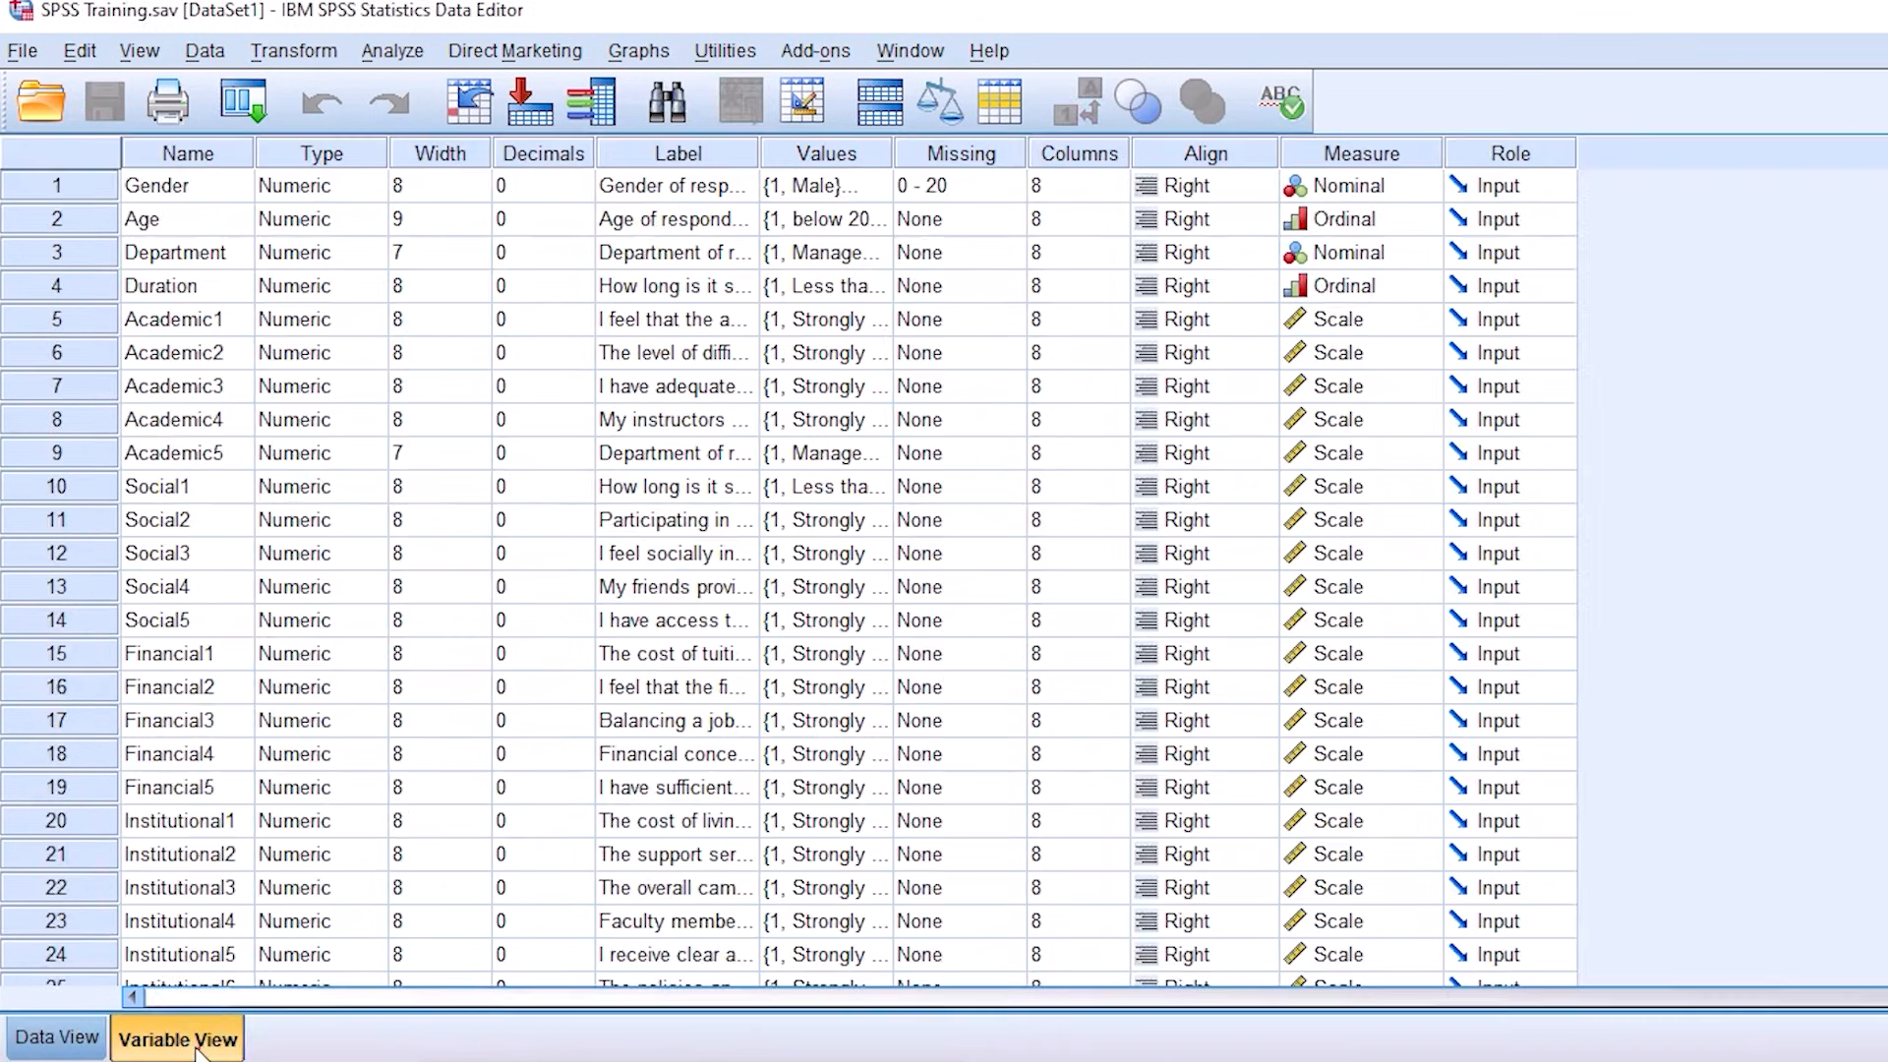
scroll(400, 727, down, 5)
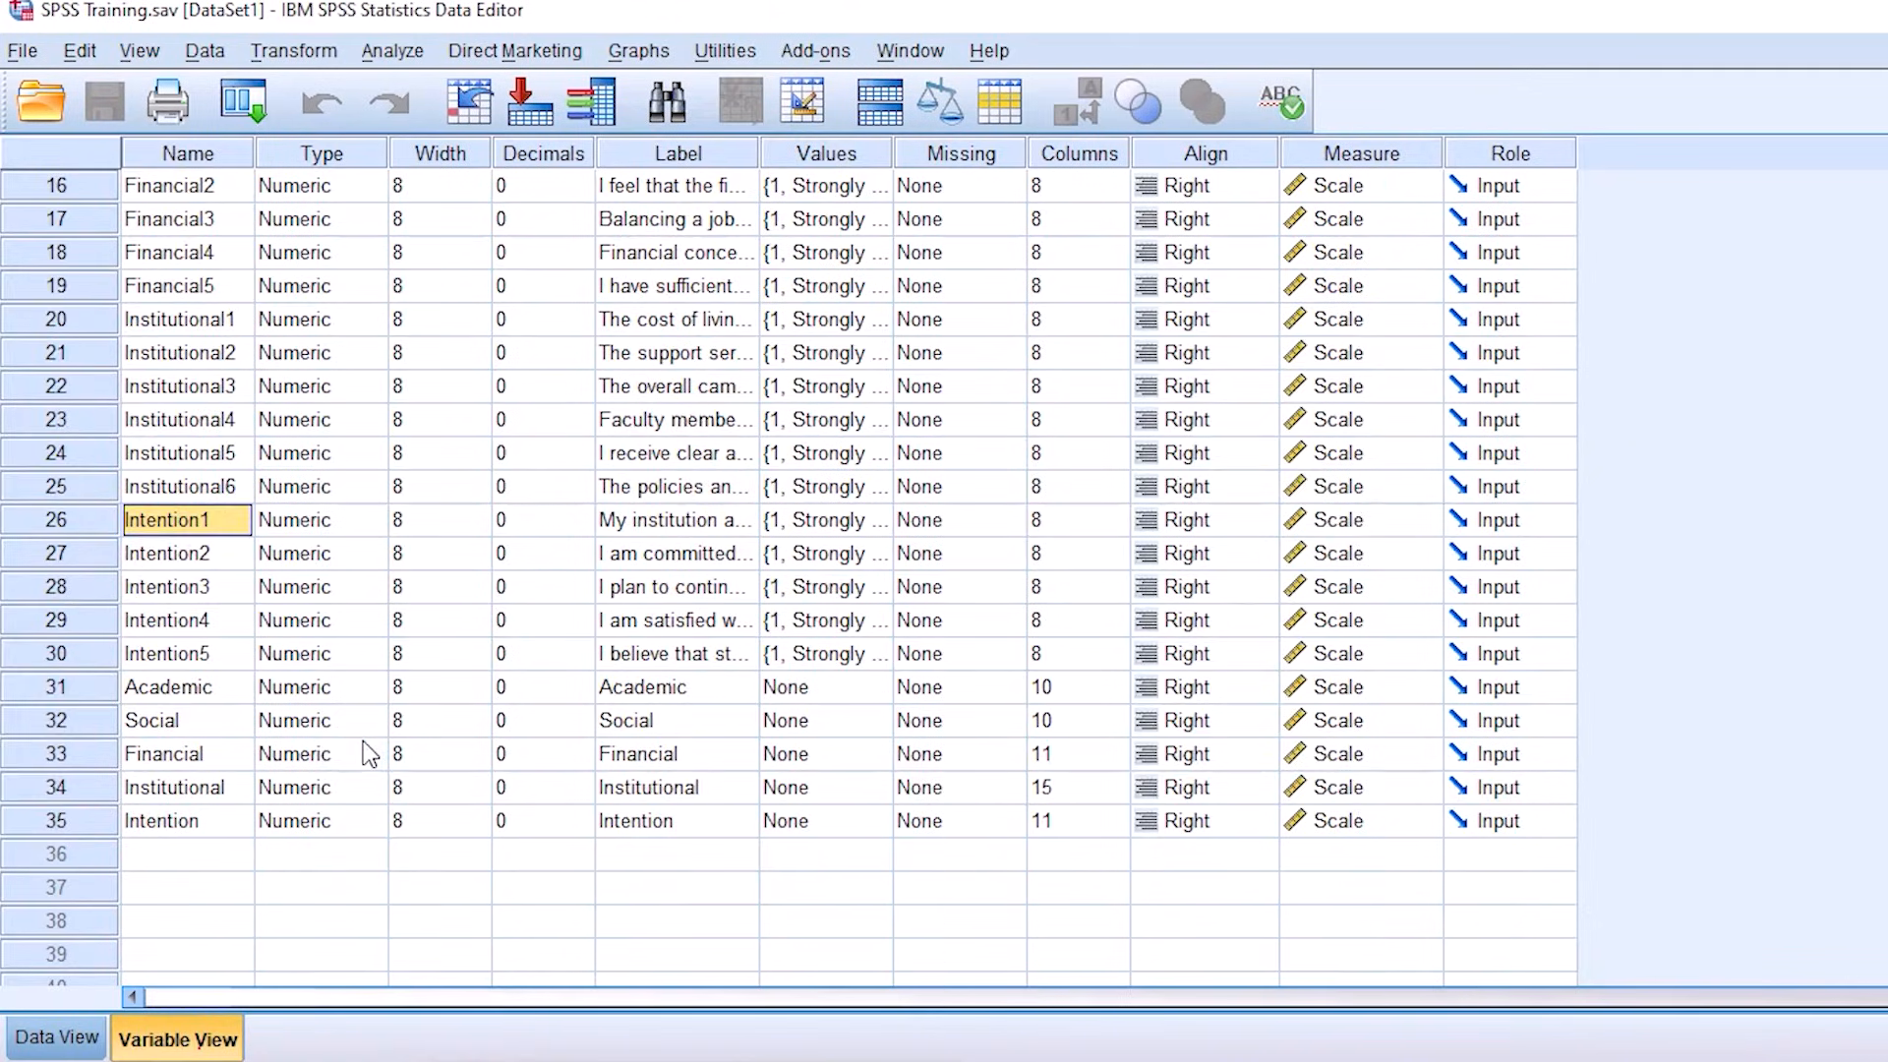
click(79, 817)
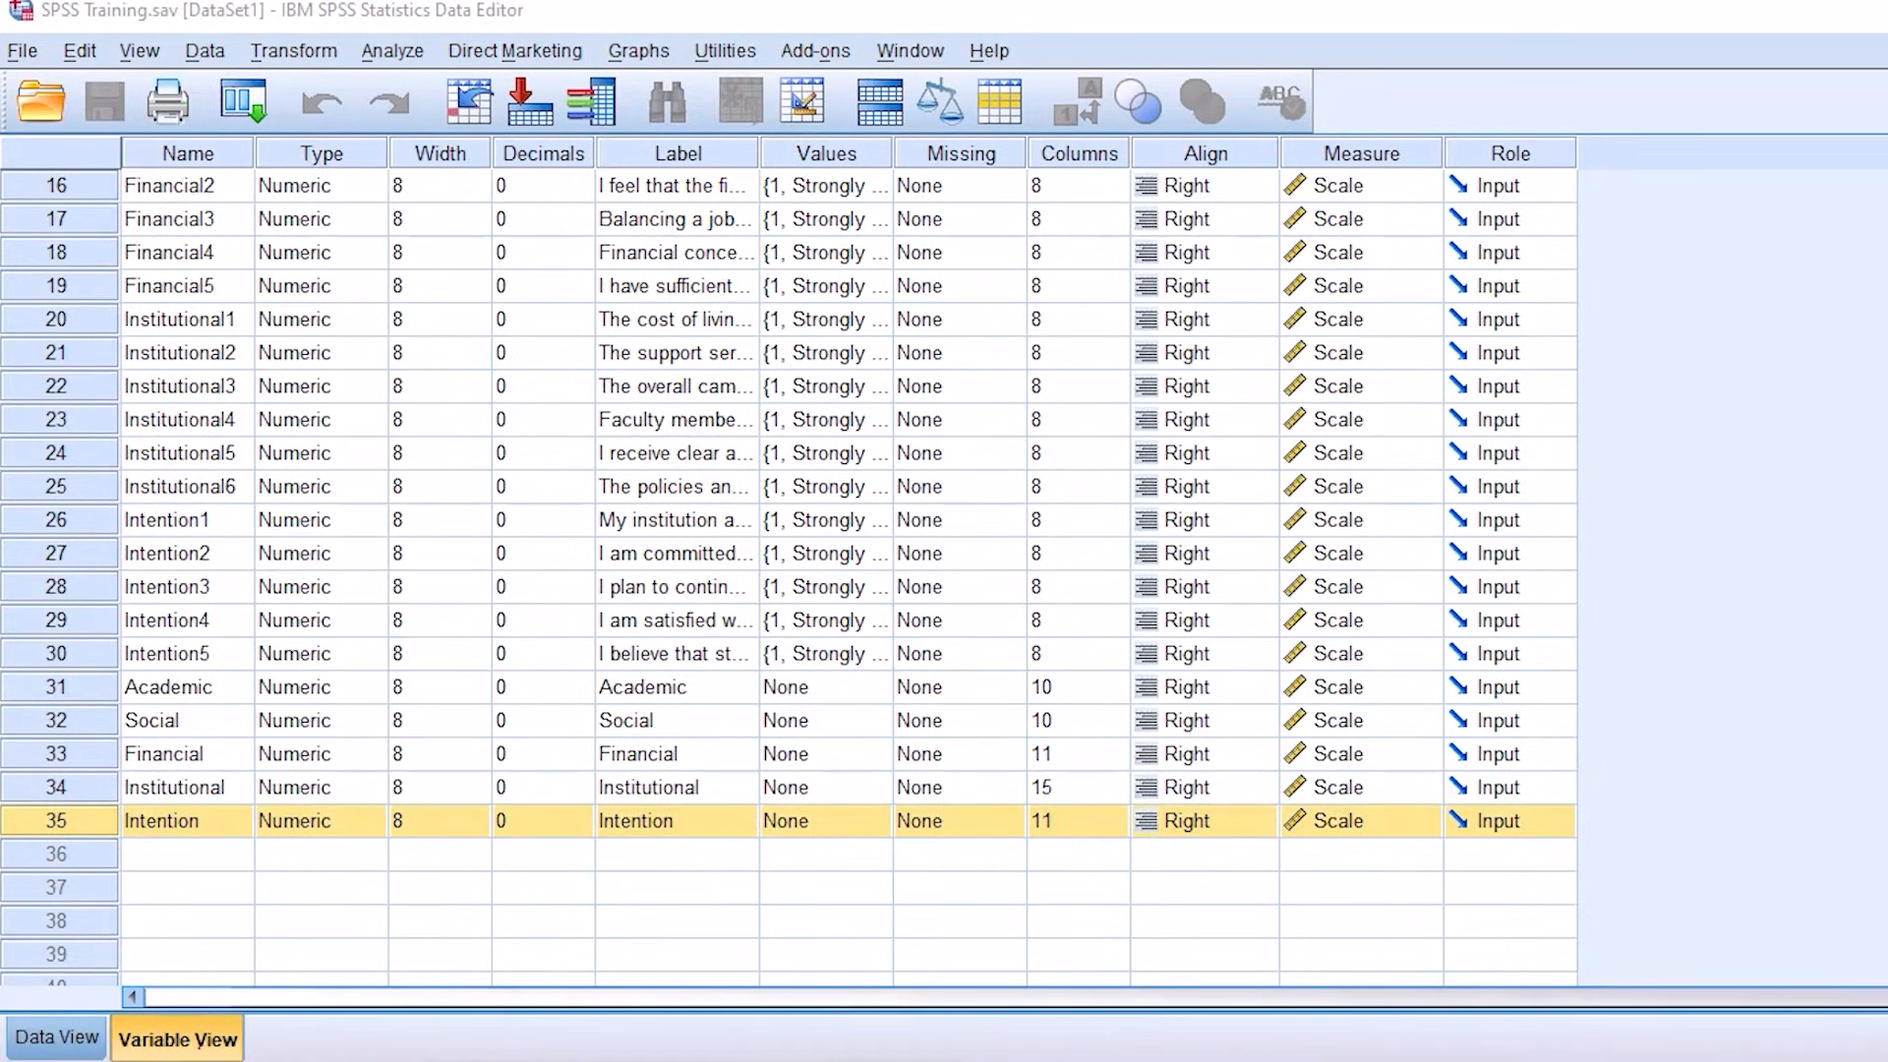
mouse_move(45, 771)
mouse_down()
mouse_move(32, 874)
mouse_move(2, 846)
mouse_up()
drag(179, 865, 421, 809)
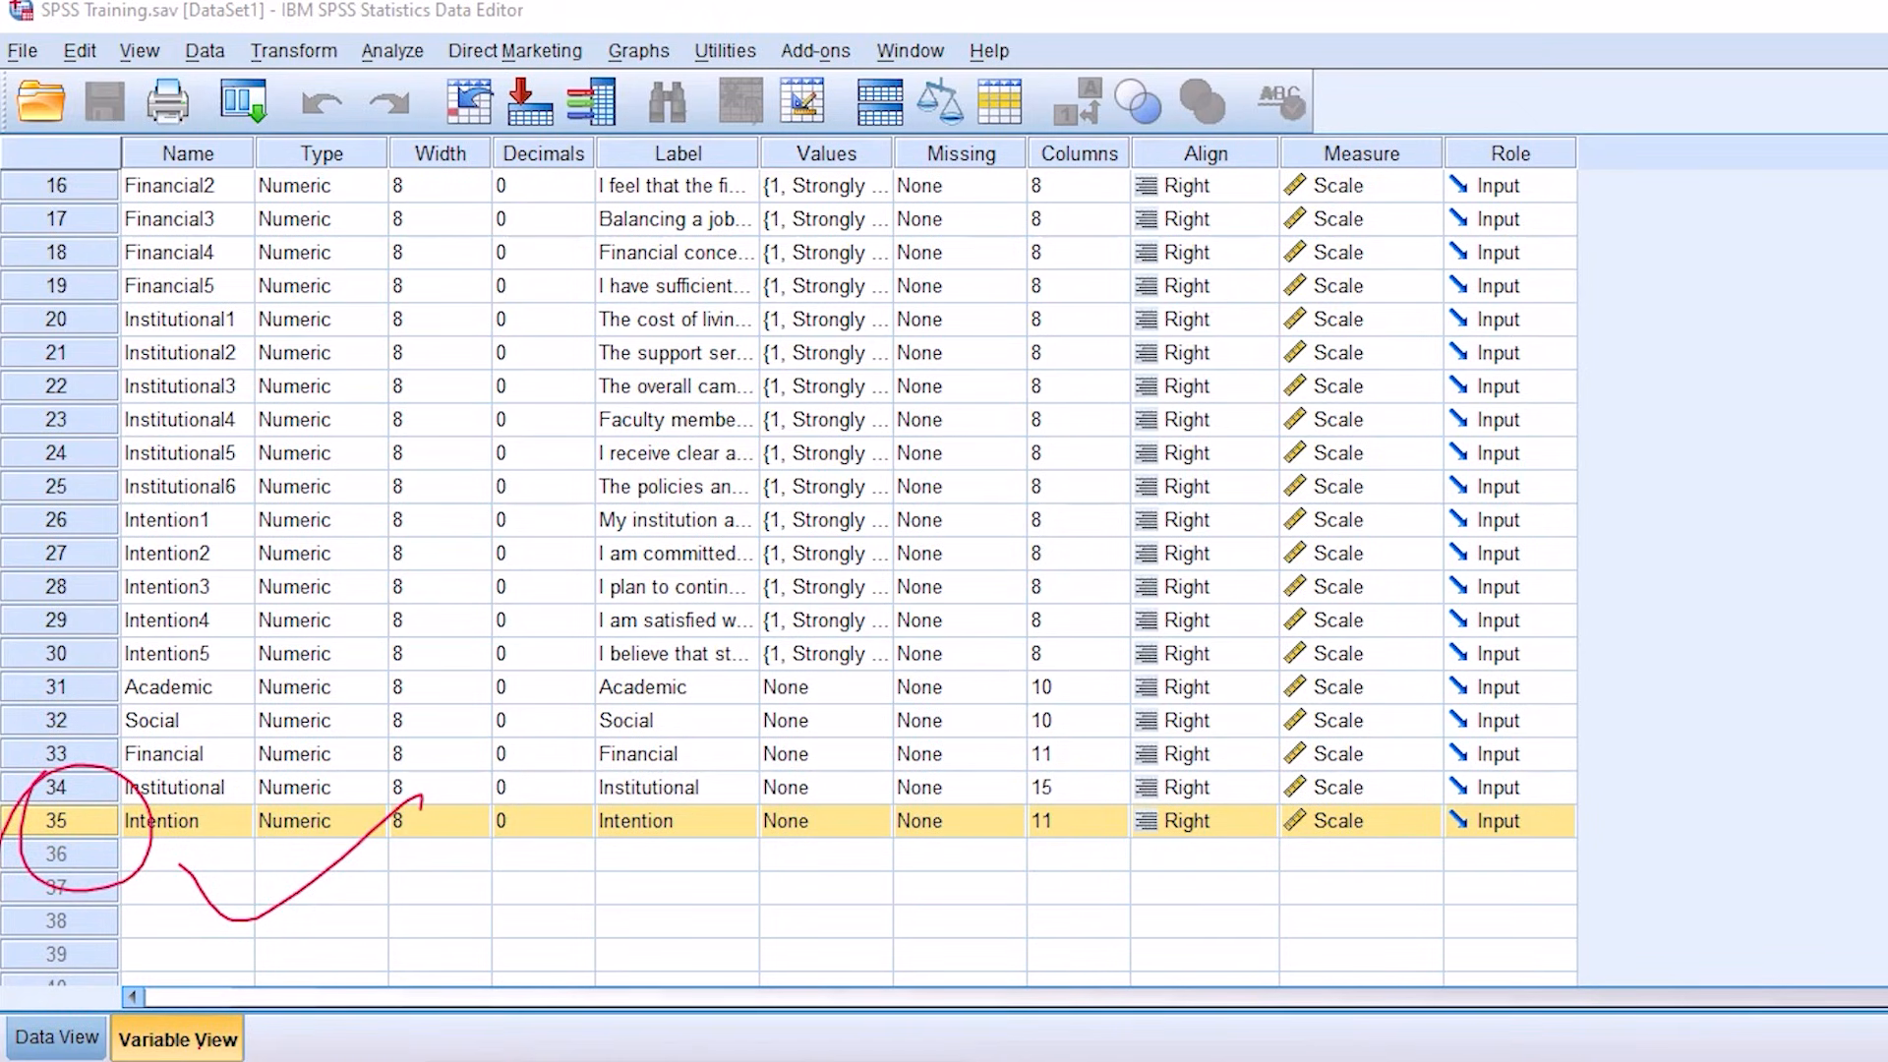
key(Escape)
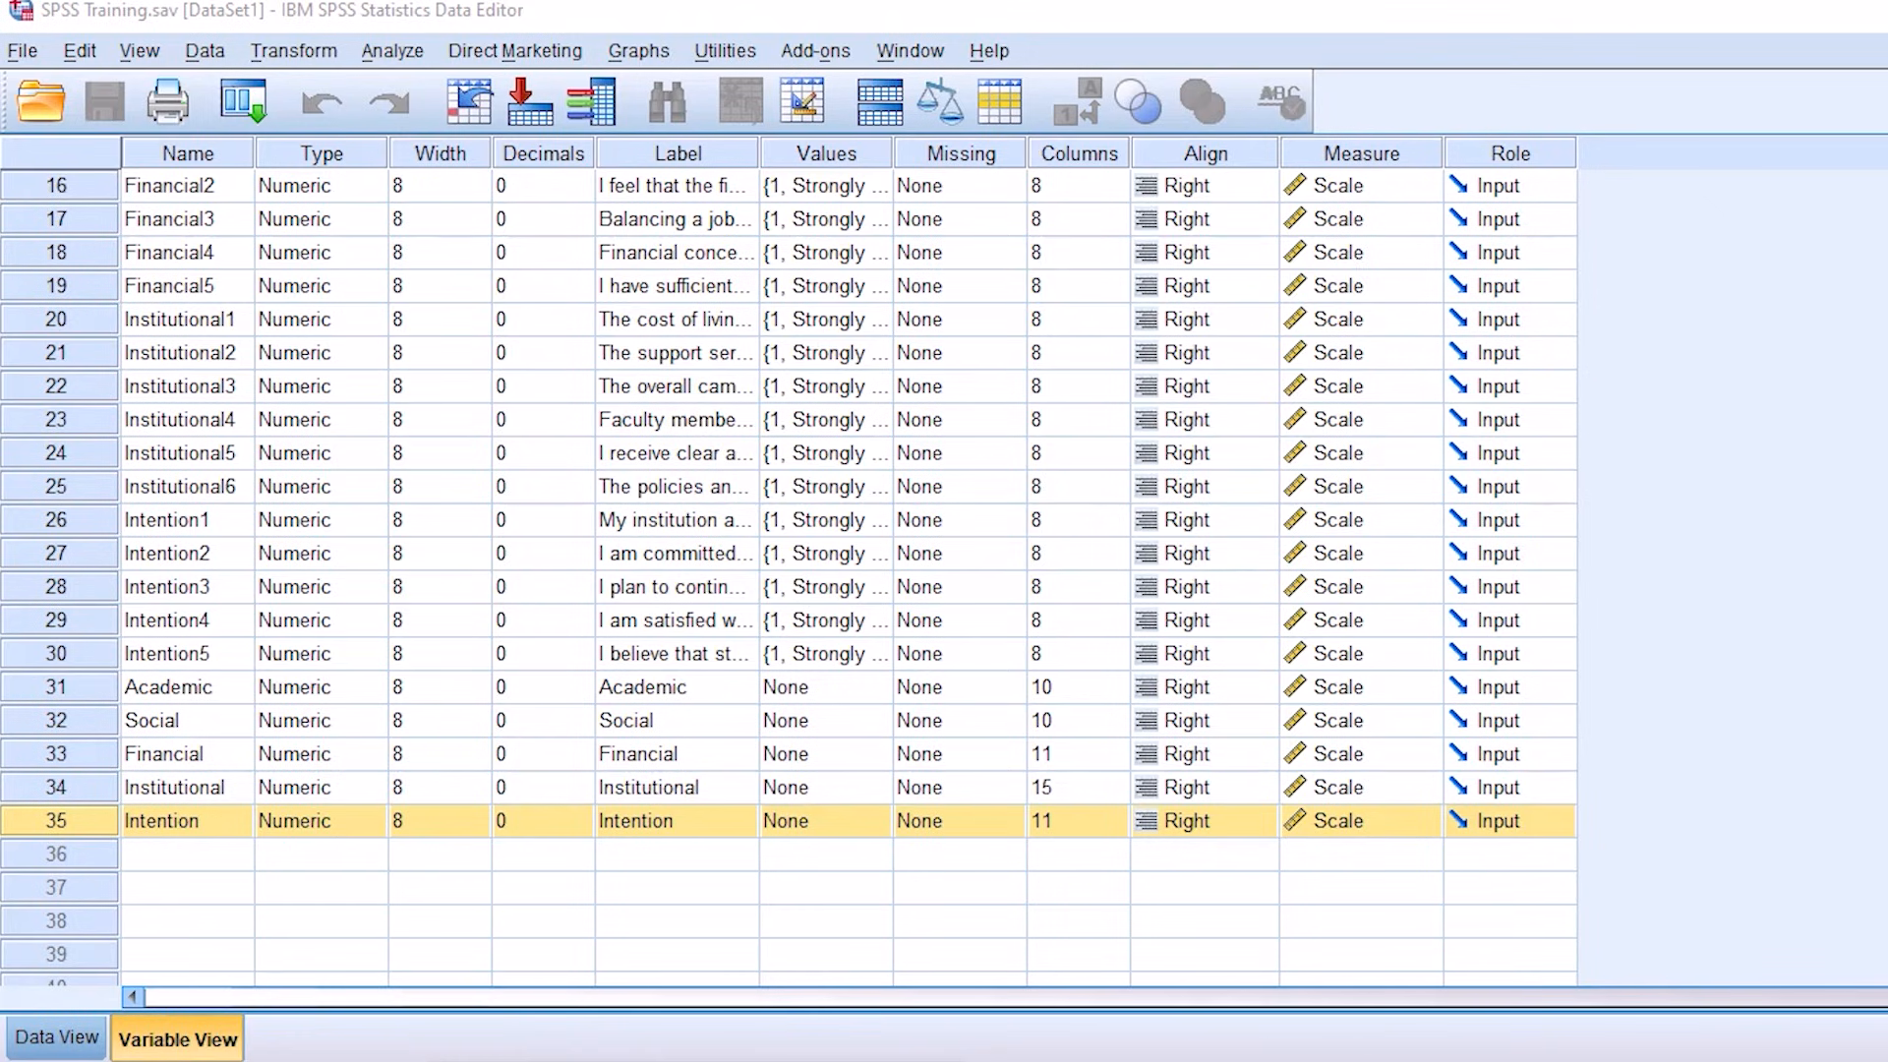
Step: Open the Frequencies analysis and make the gender of respondents the variable to analyse
click(392, 51)
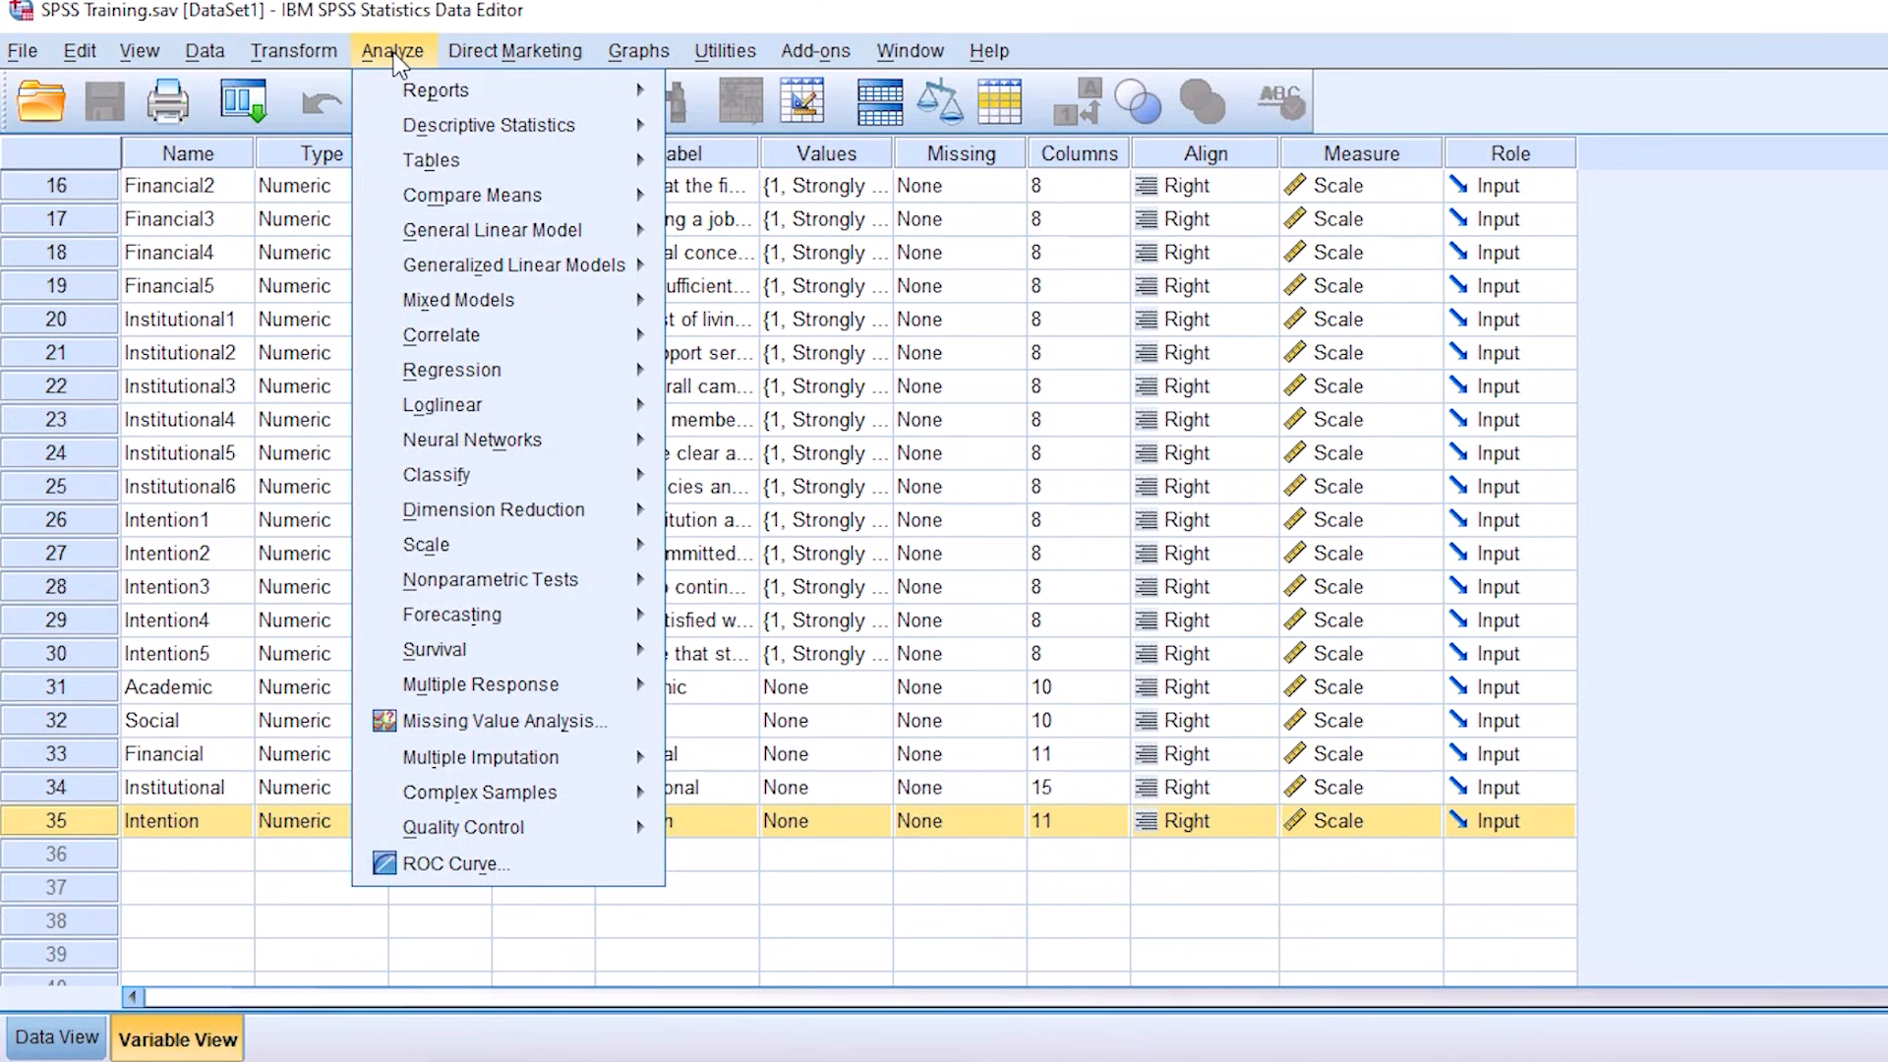
mouse_move(513, 148)
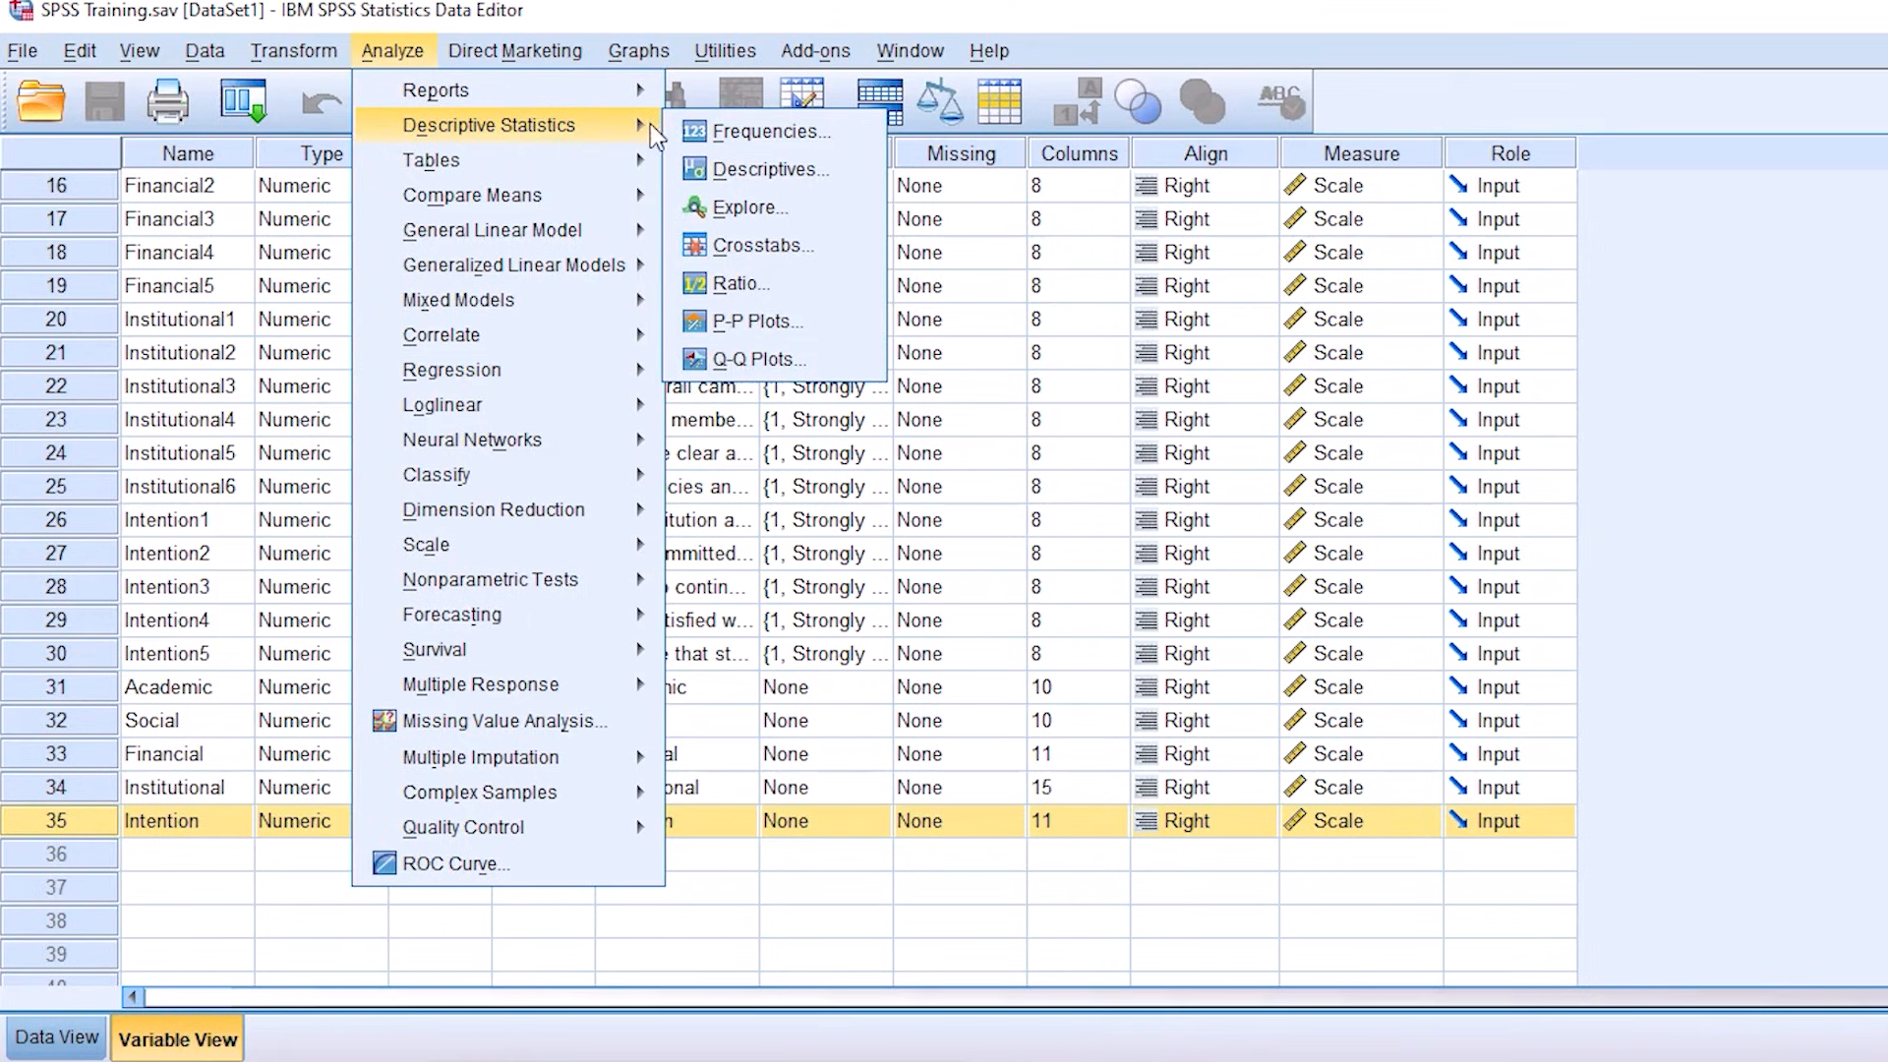
click(725, 132)
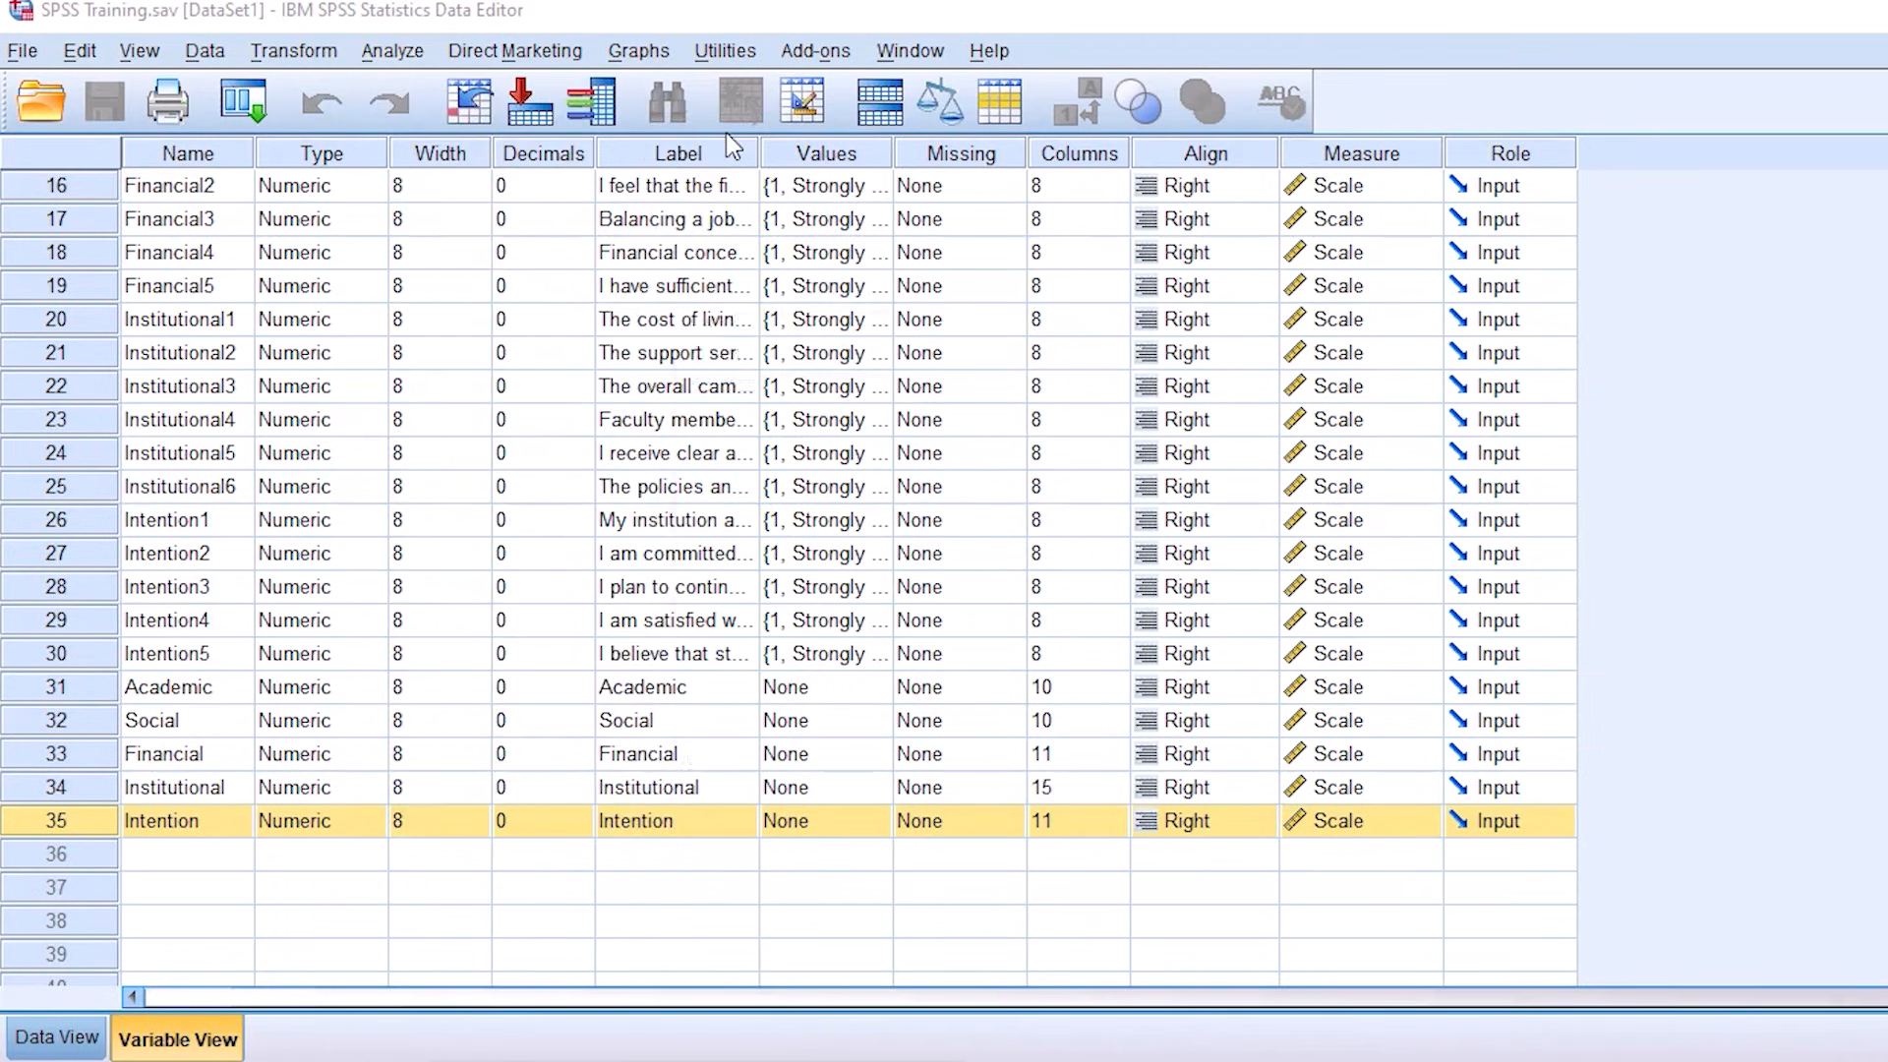
click(1064, 436)
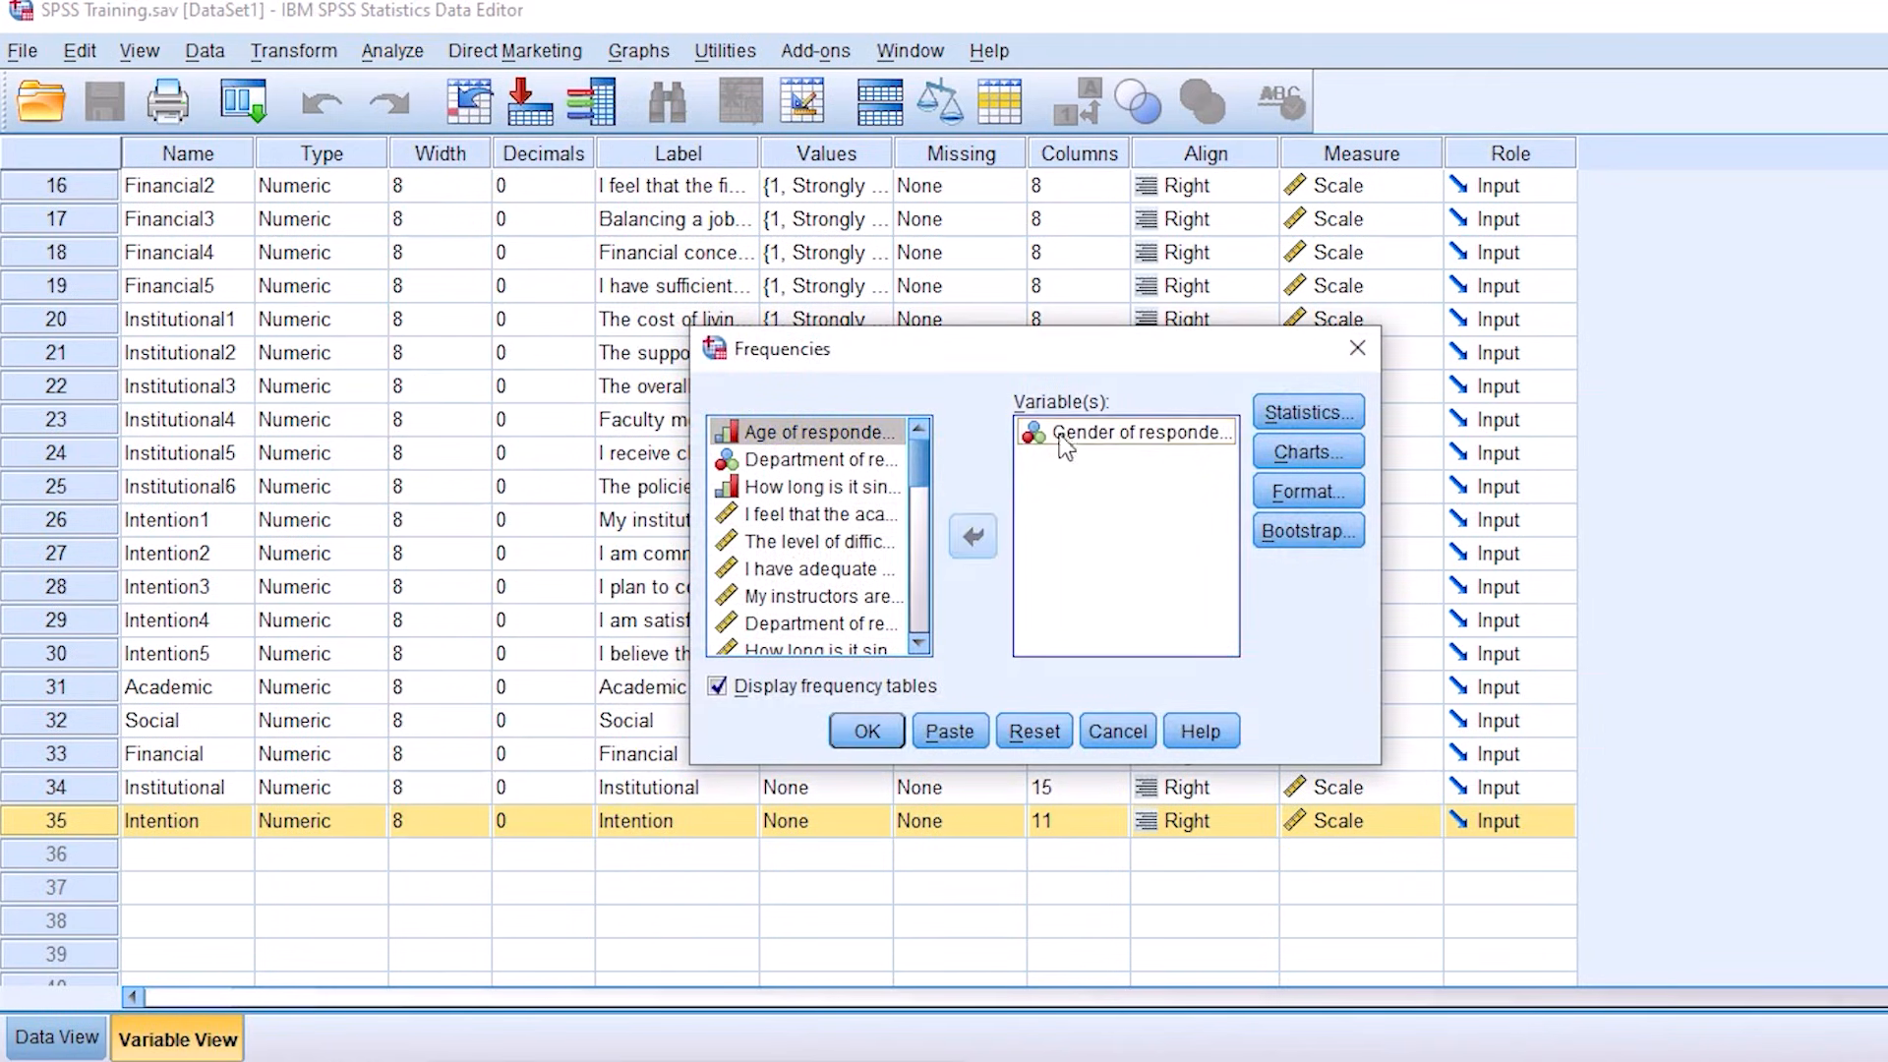
click(974, 536)
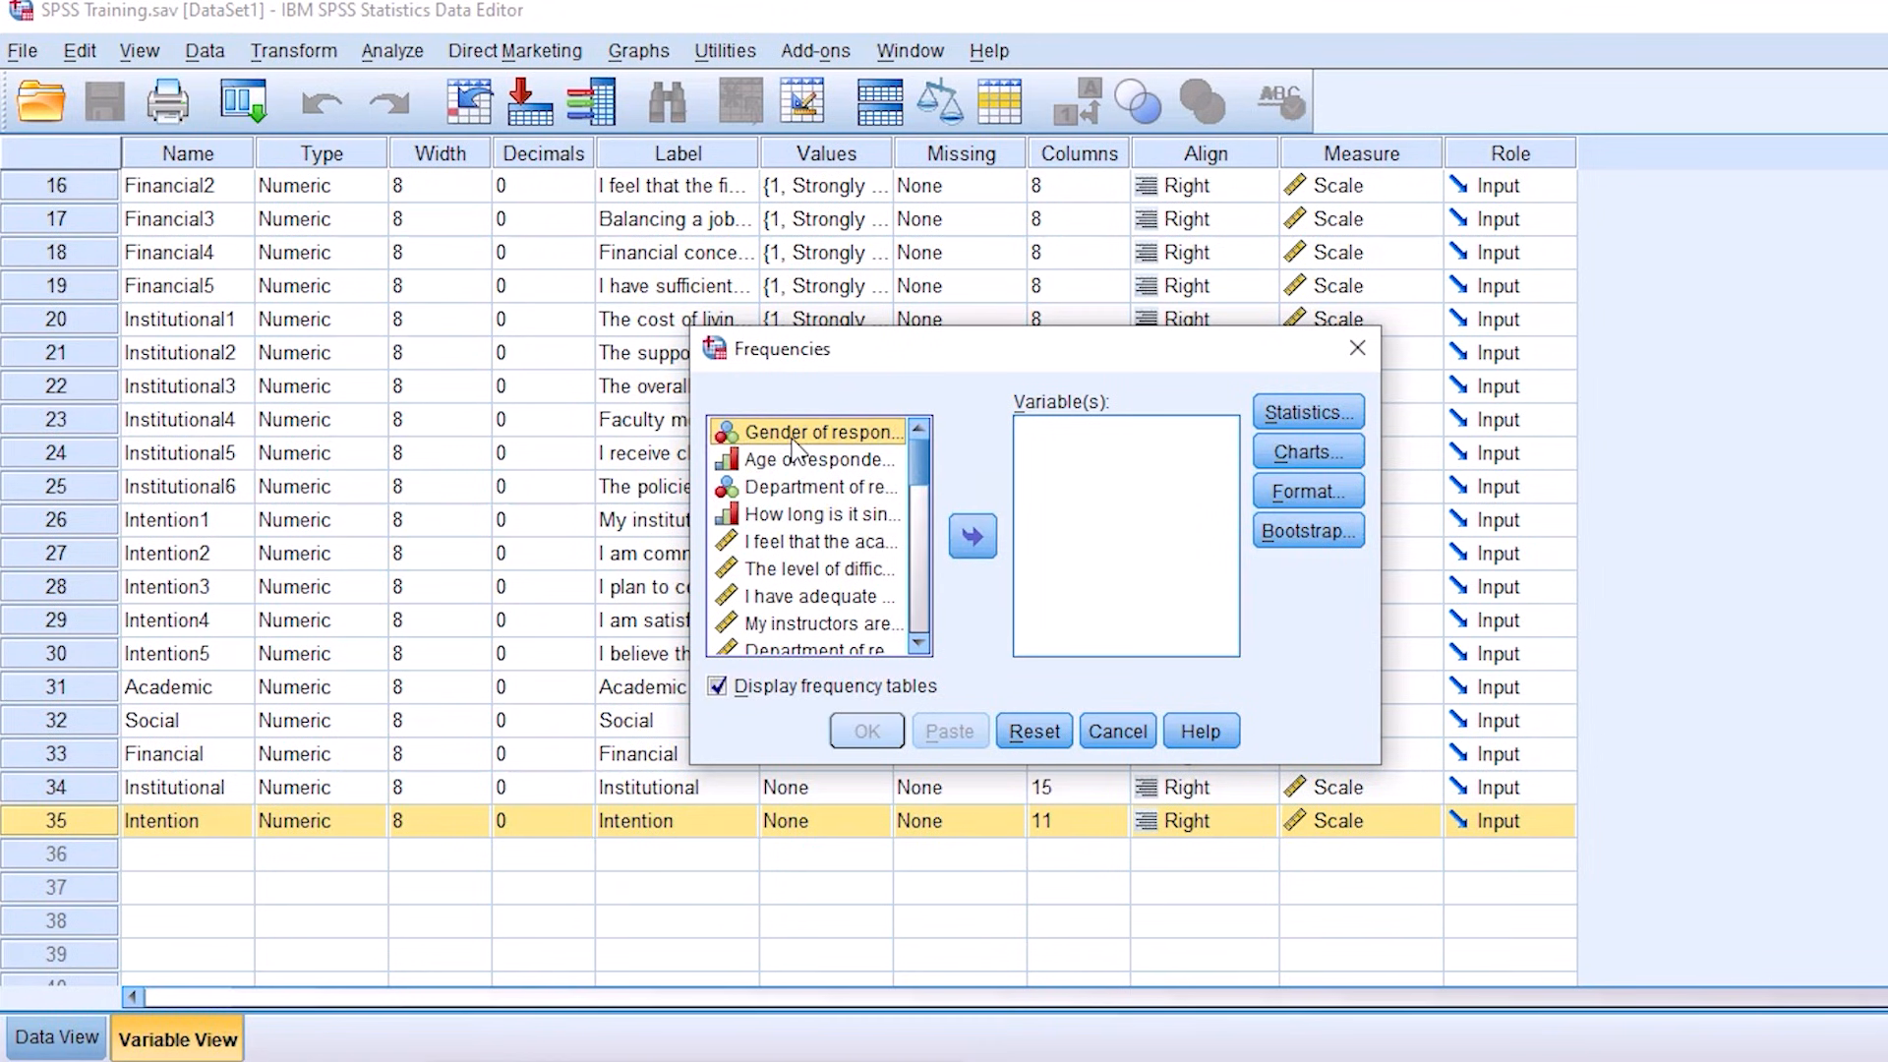
click(971, 541)
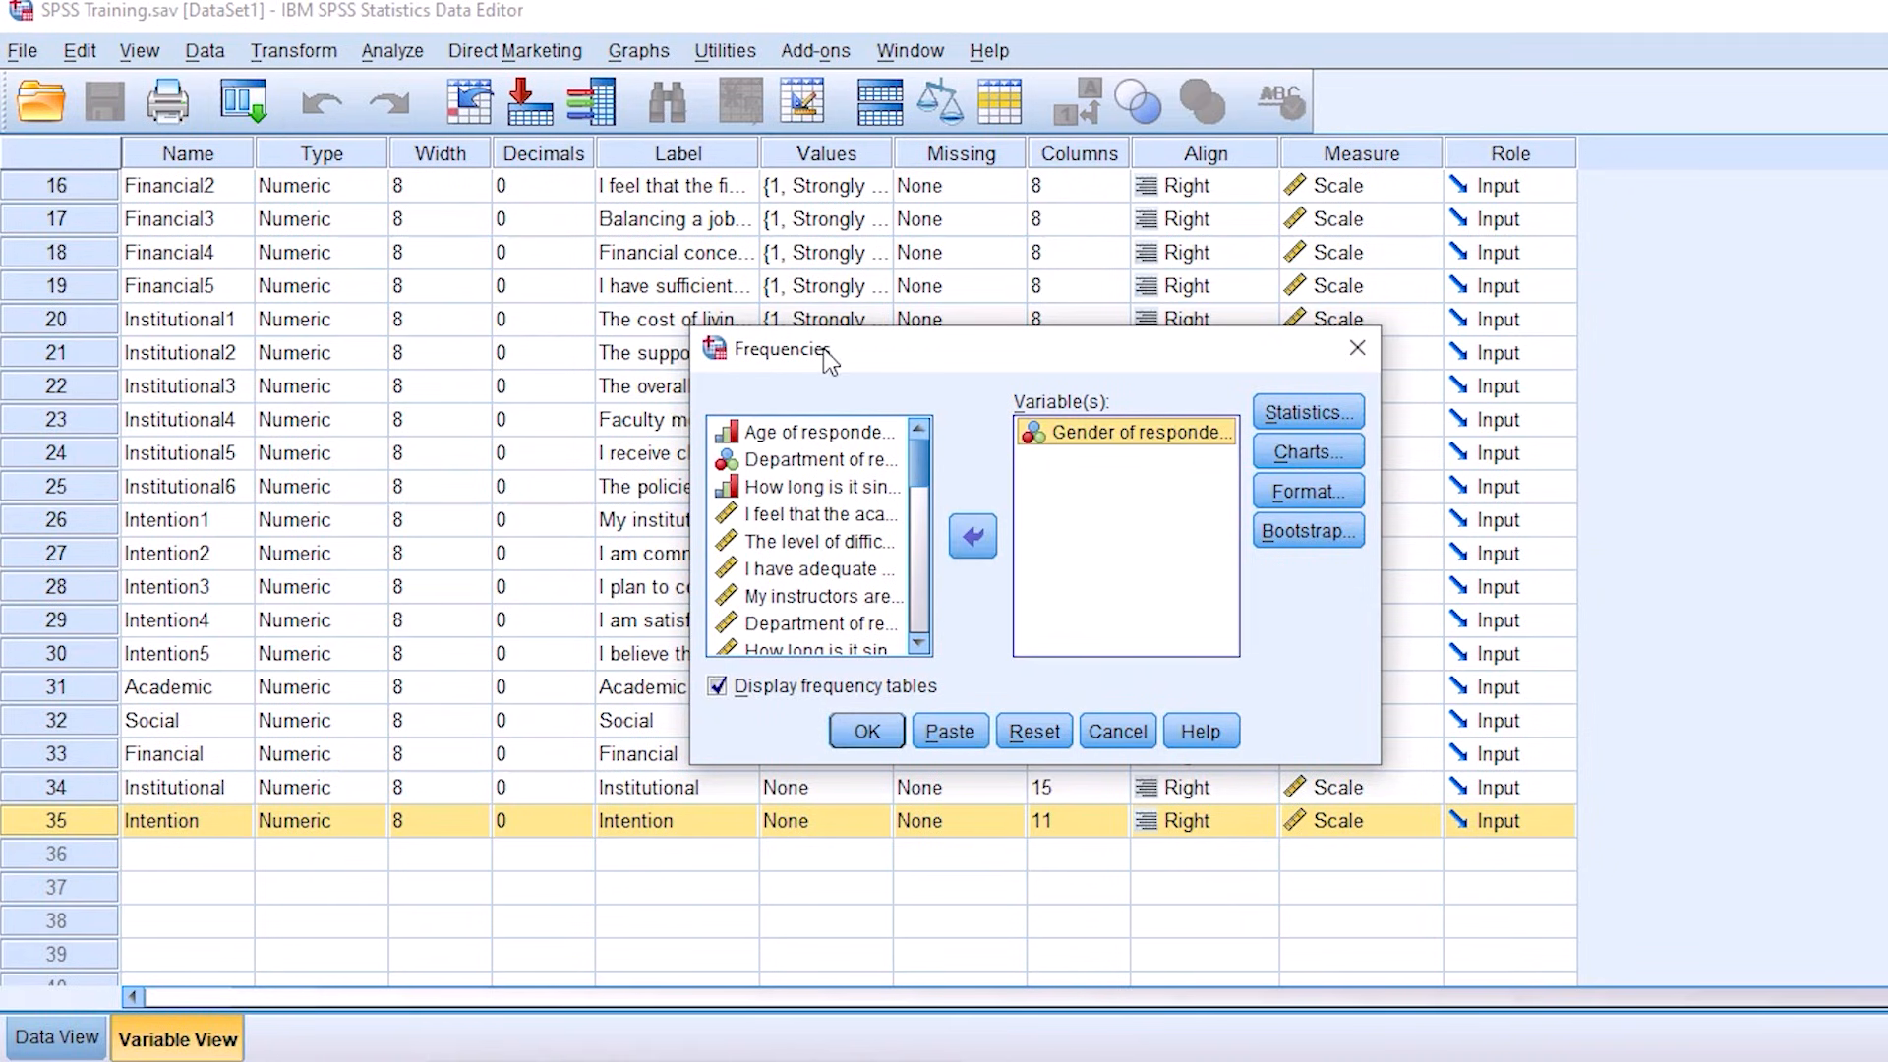
Step: Try adding the department of respondents to the Frequencies variables, and remove it again so only gender is analysed
click(791, 433)
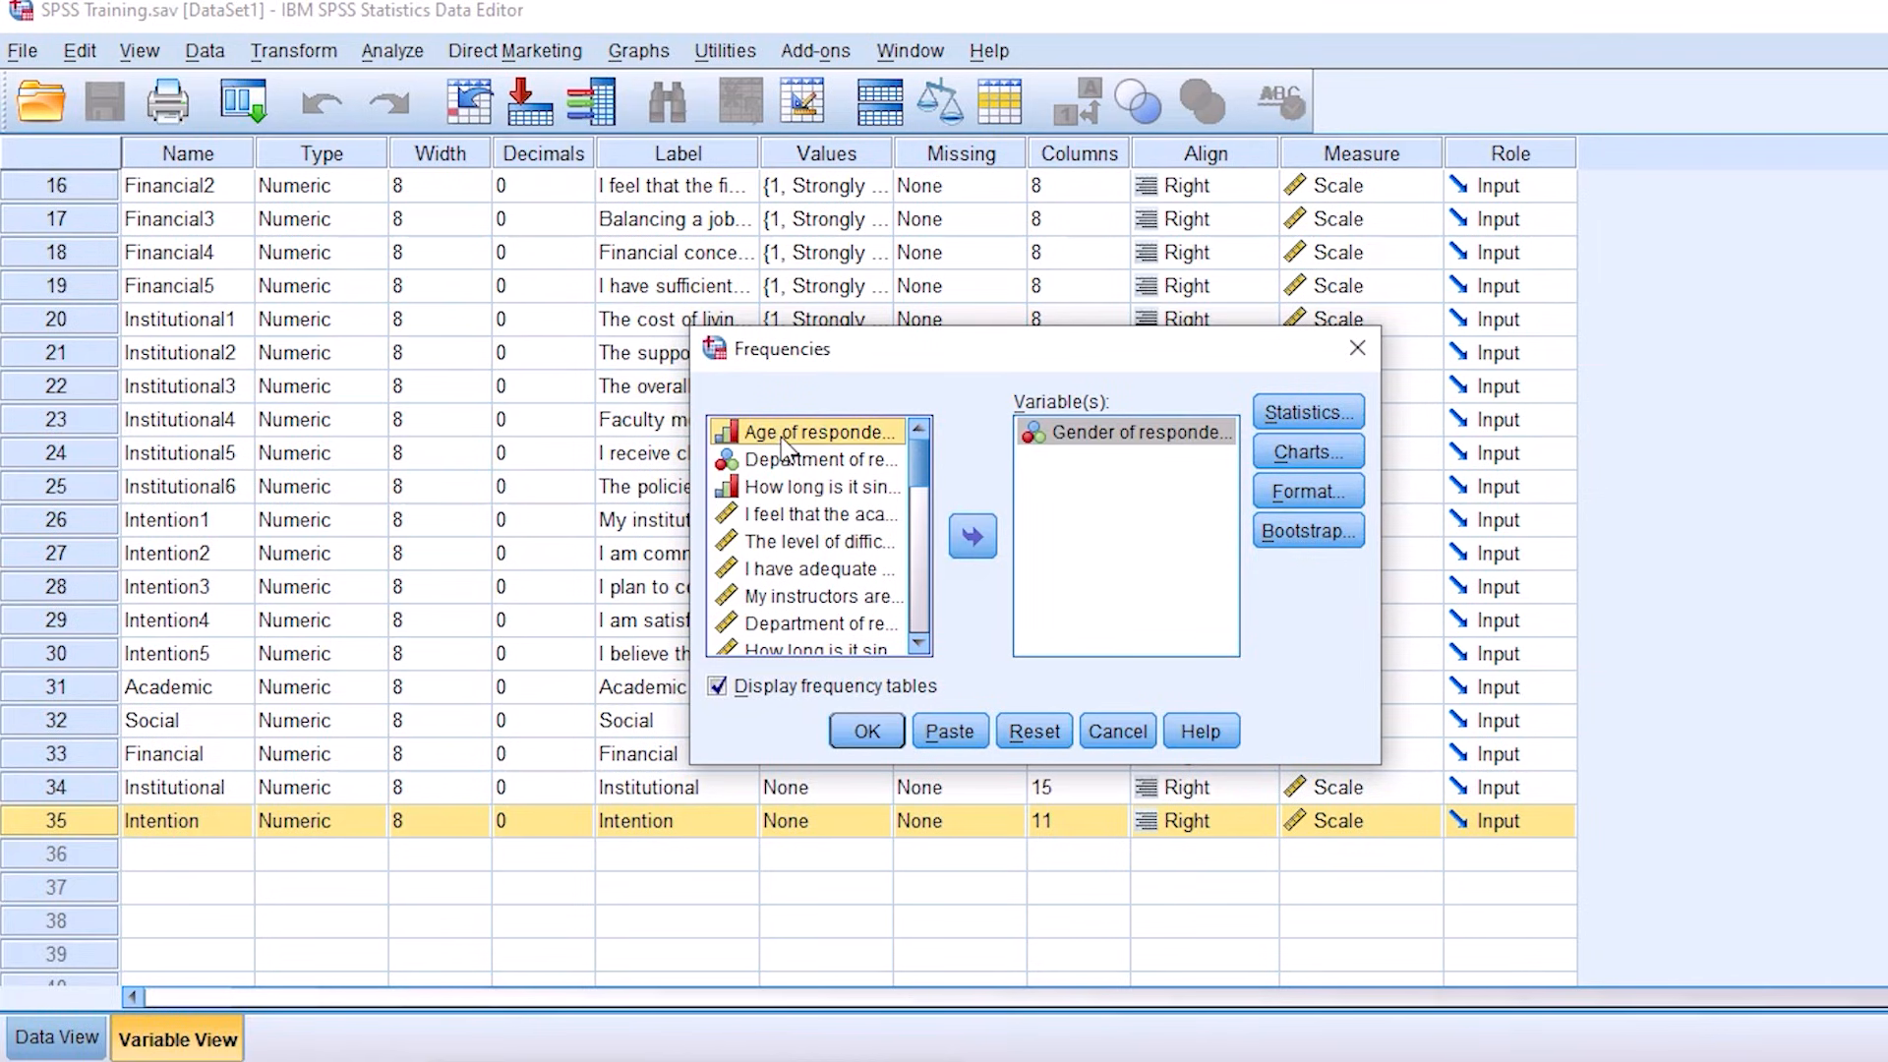
click(787, 462)
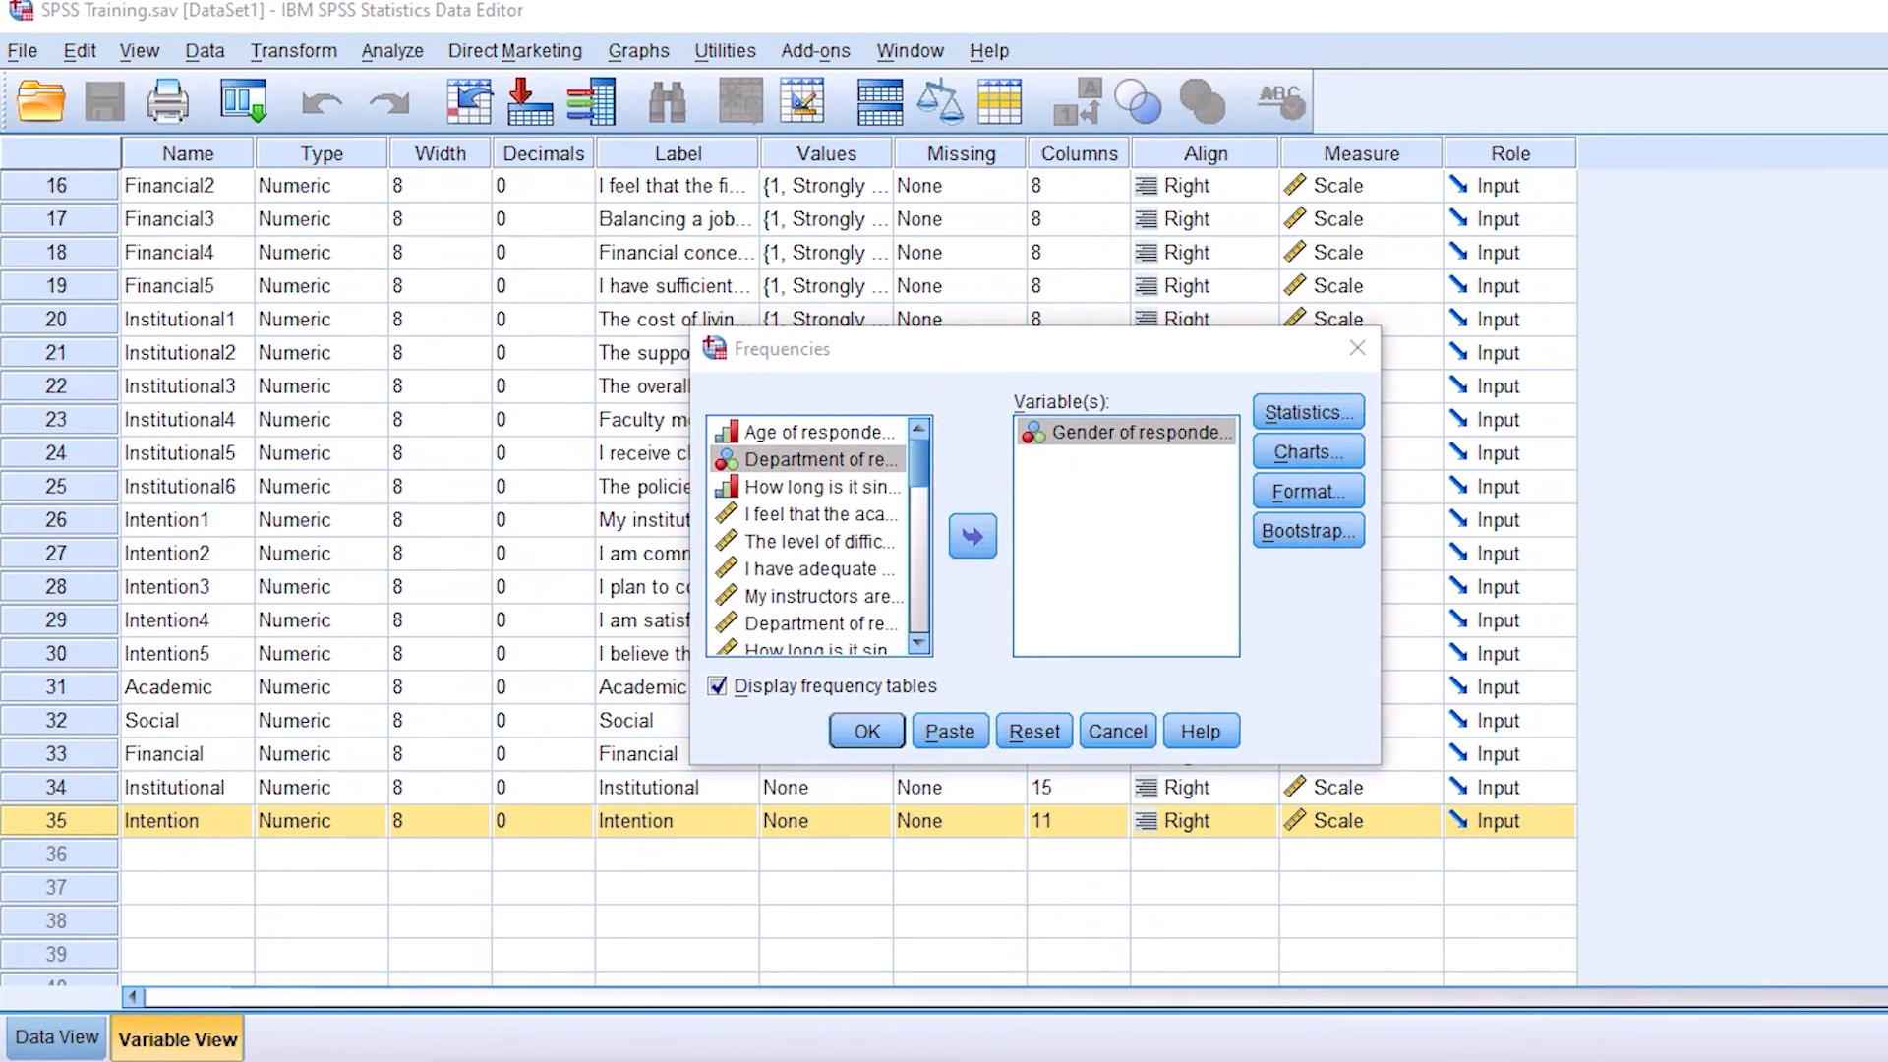
mouse_move(832, 442)
mouse_down()
mouse_move(821, 454)
mouse_move(909, 487)
mouse_move(1072, 526)
mouse_up()
drag(1070, 485, 1072, 563)
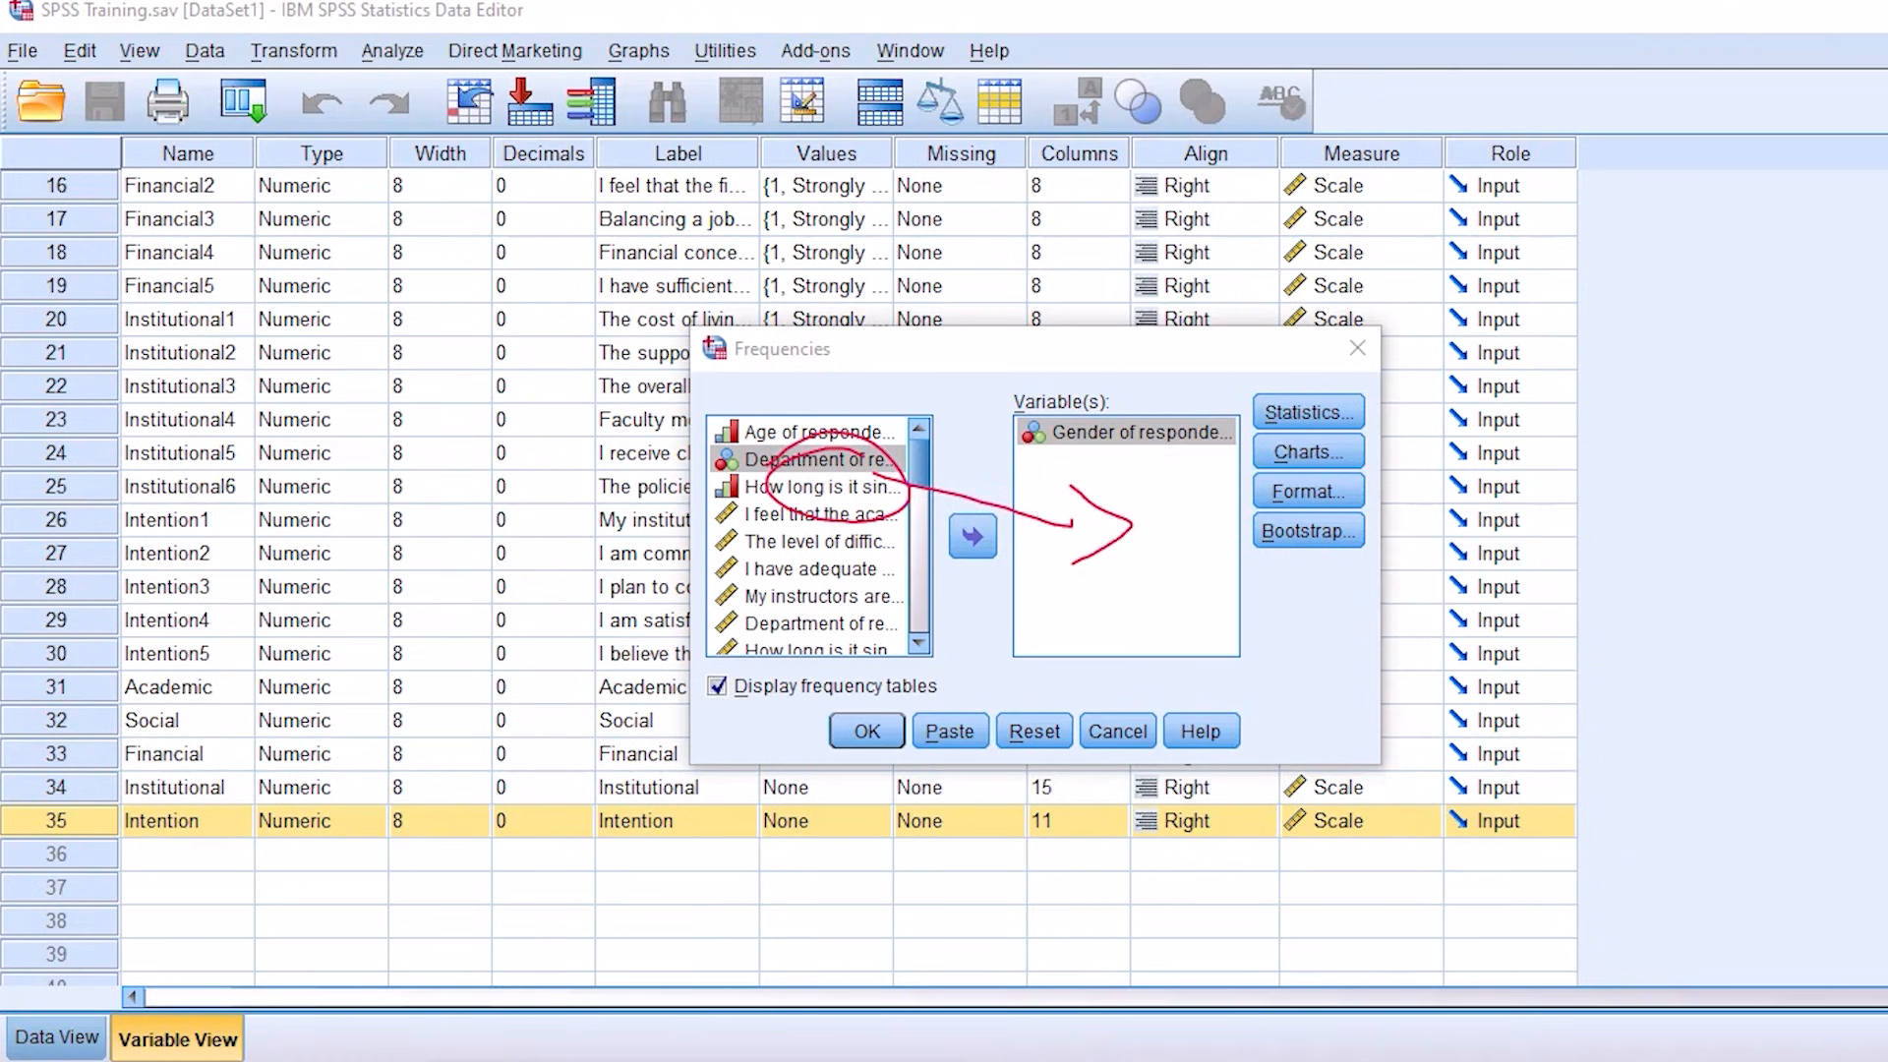
key(Escape)
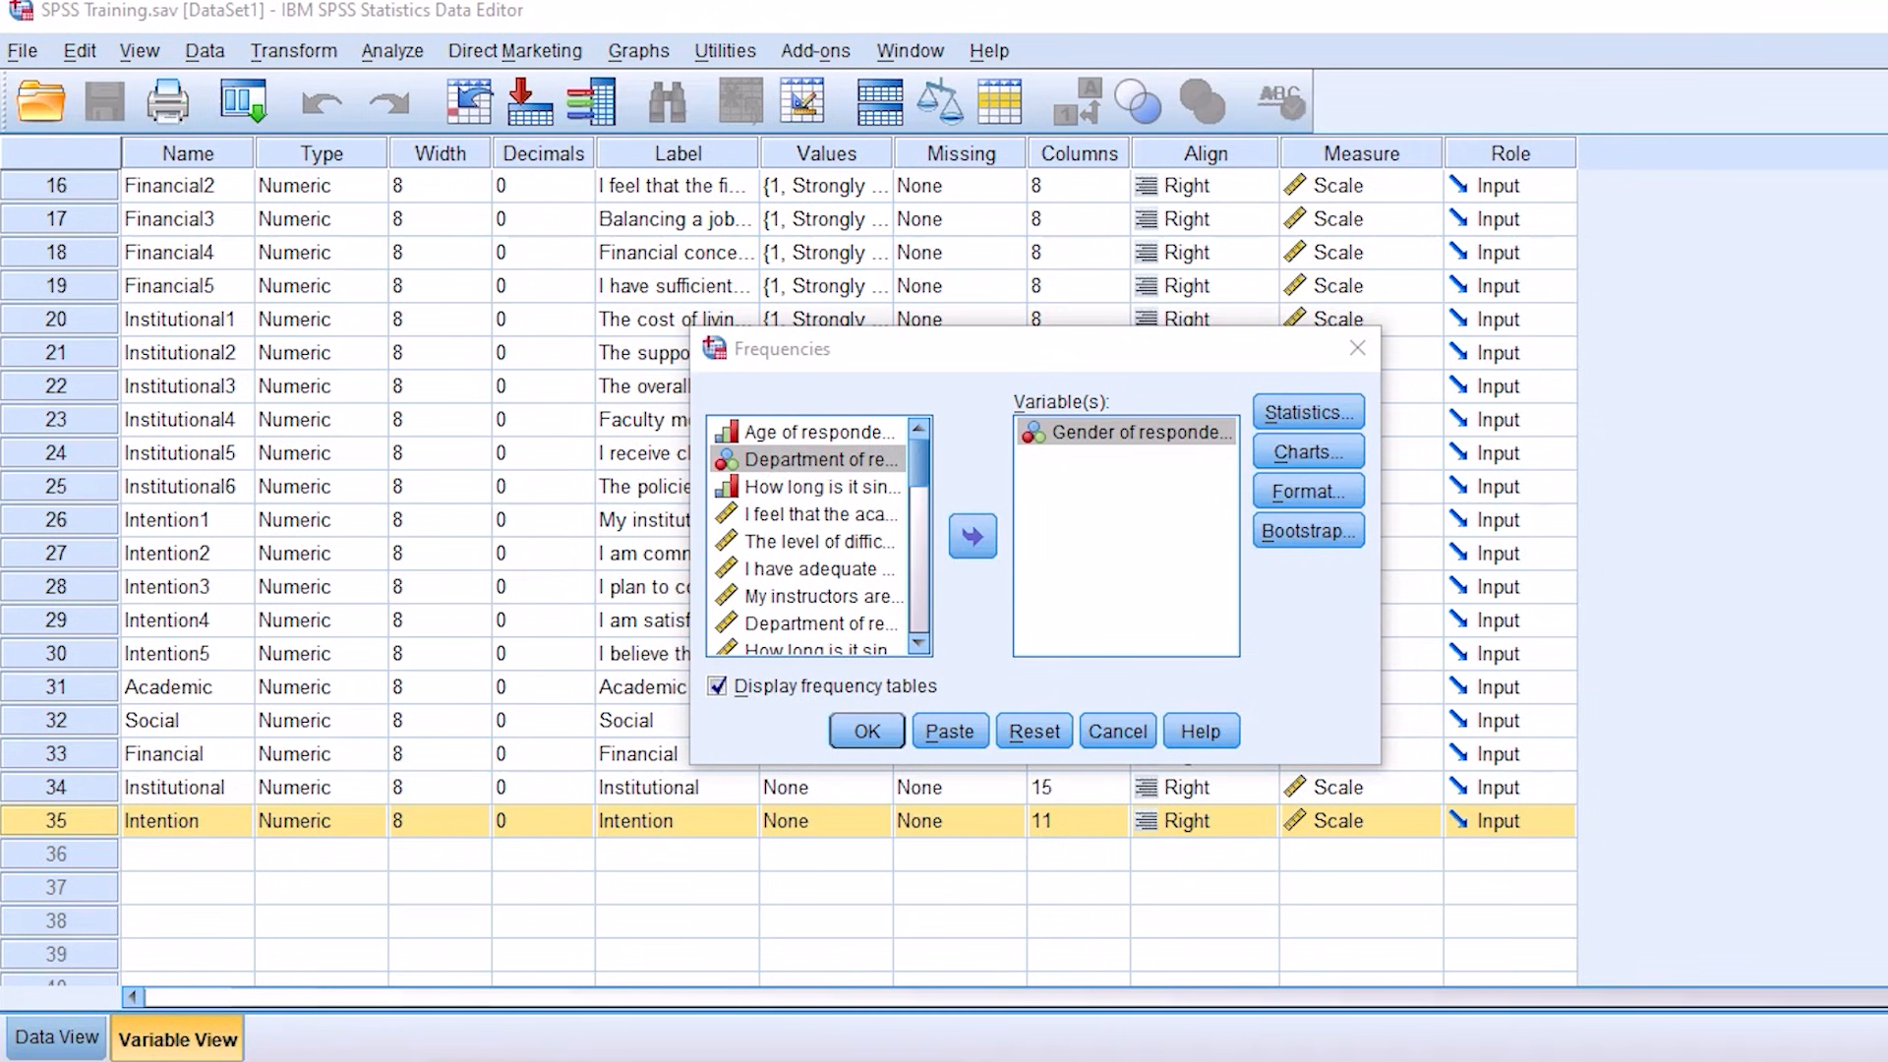
click(982, 547)
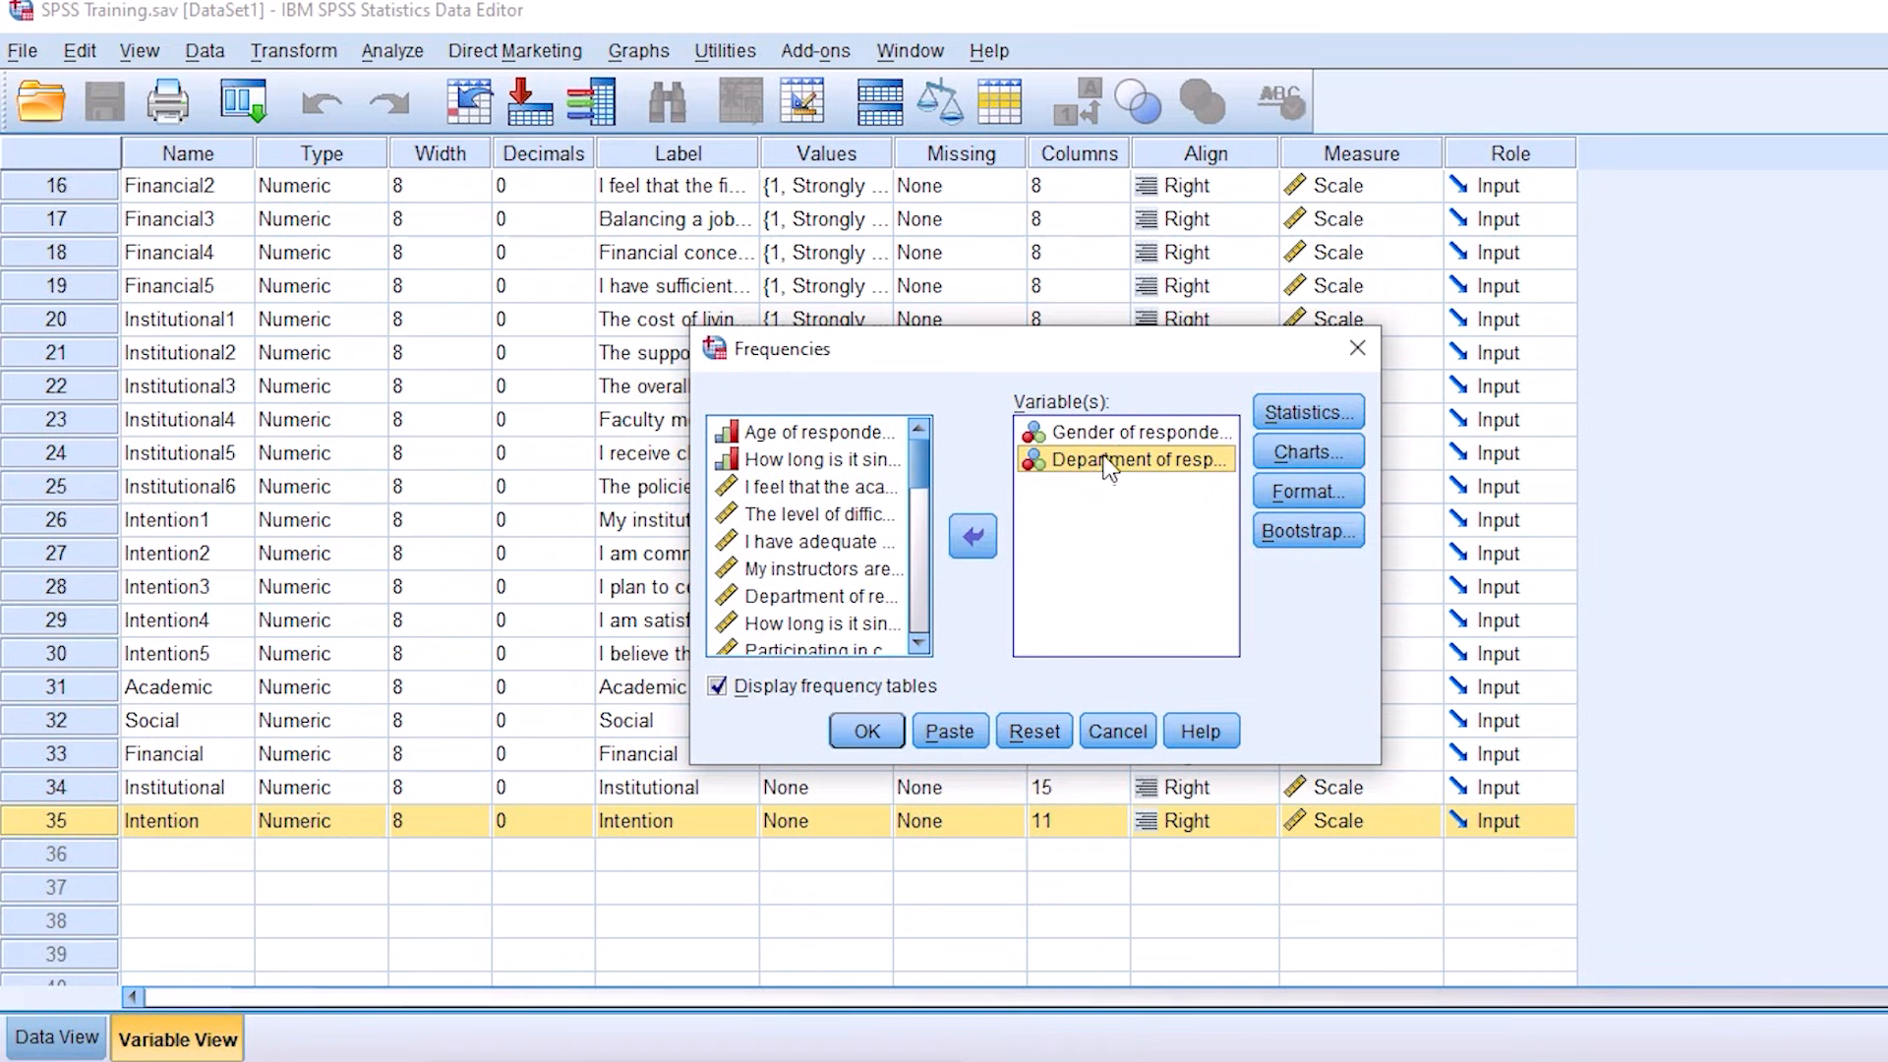
click(976, 539)
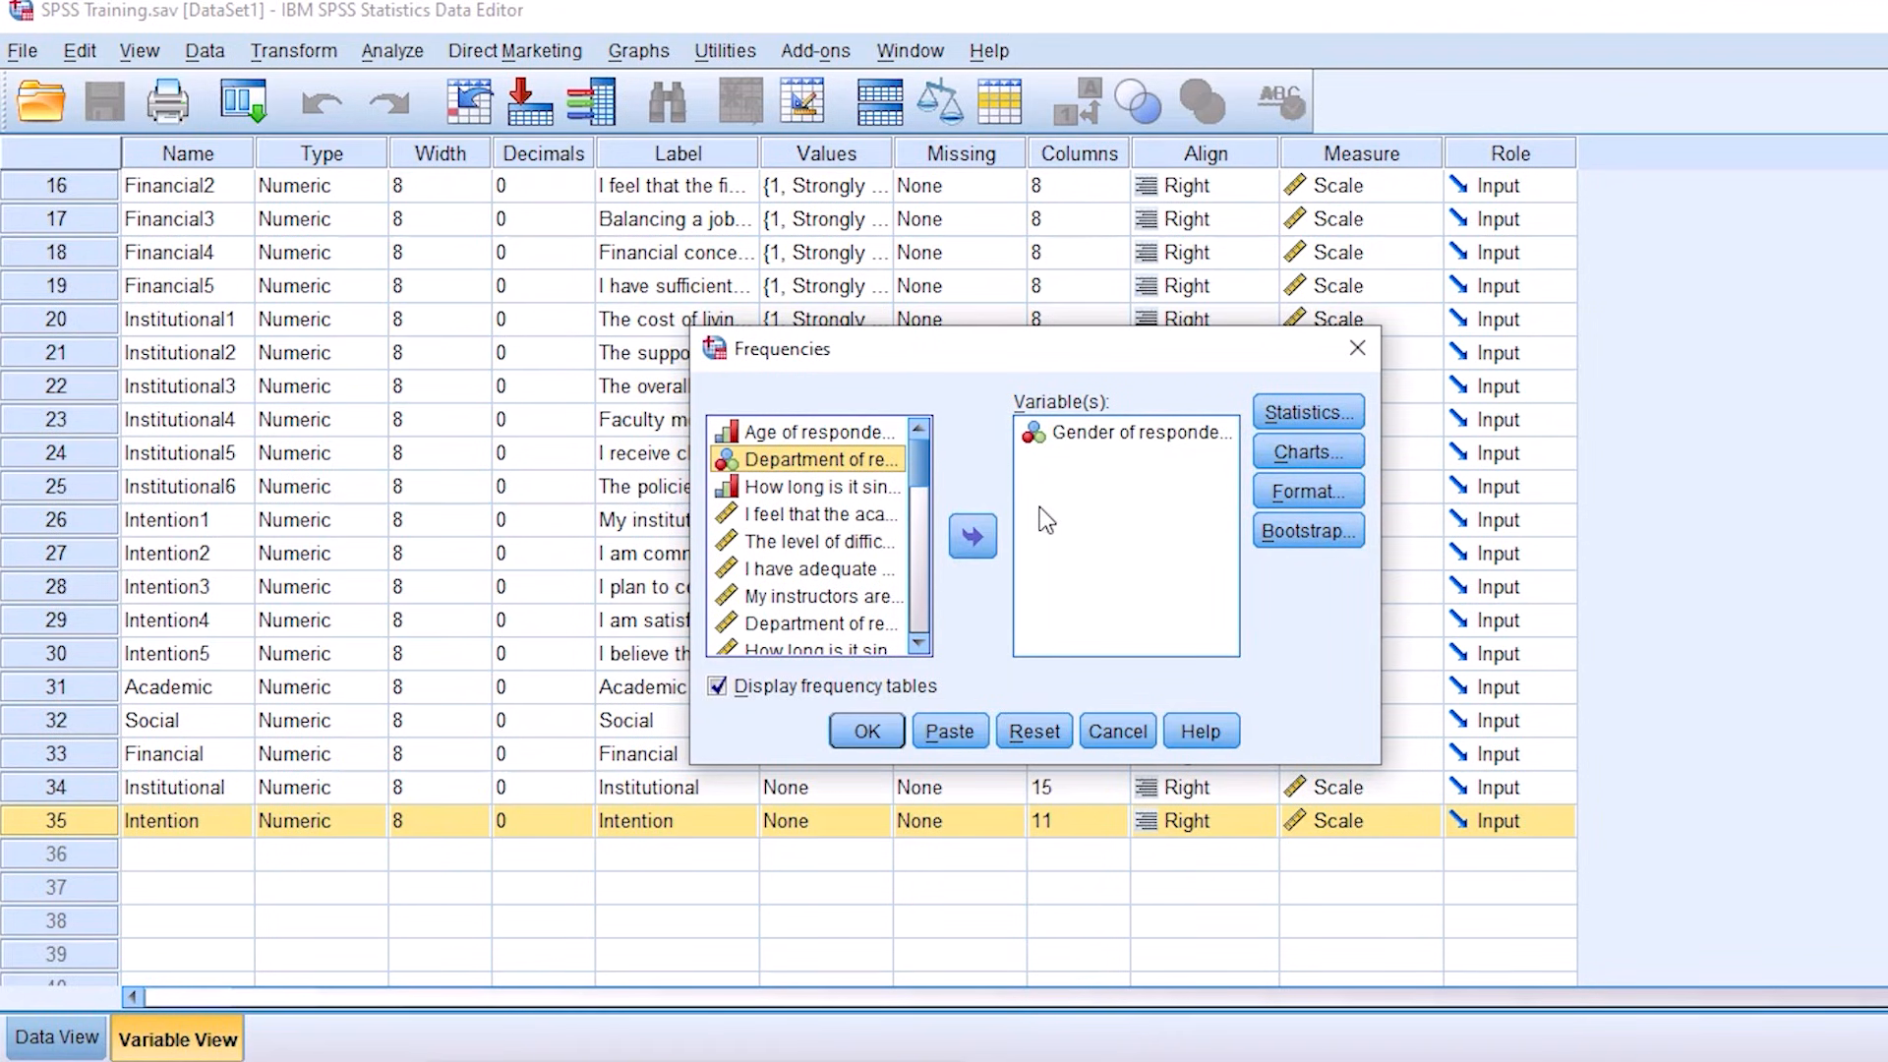
click(1142, 439)
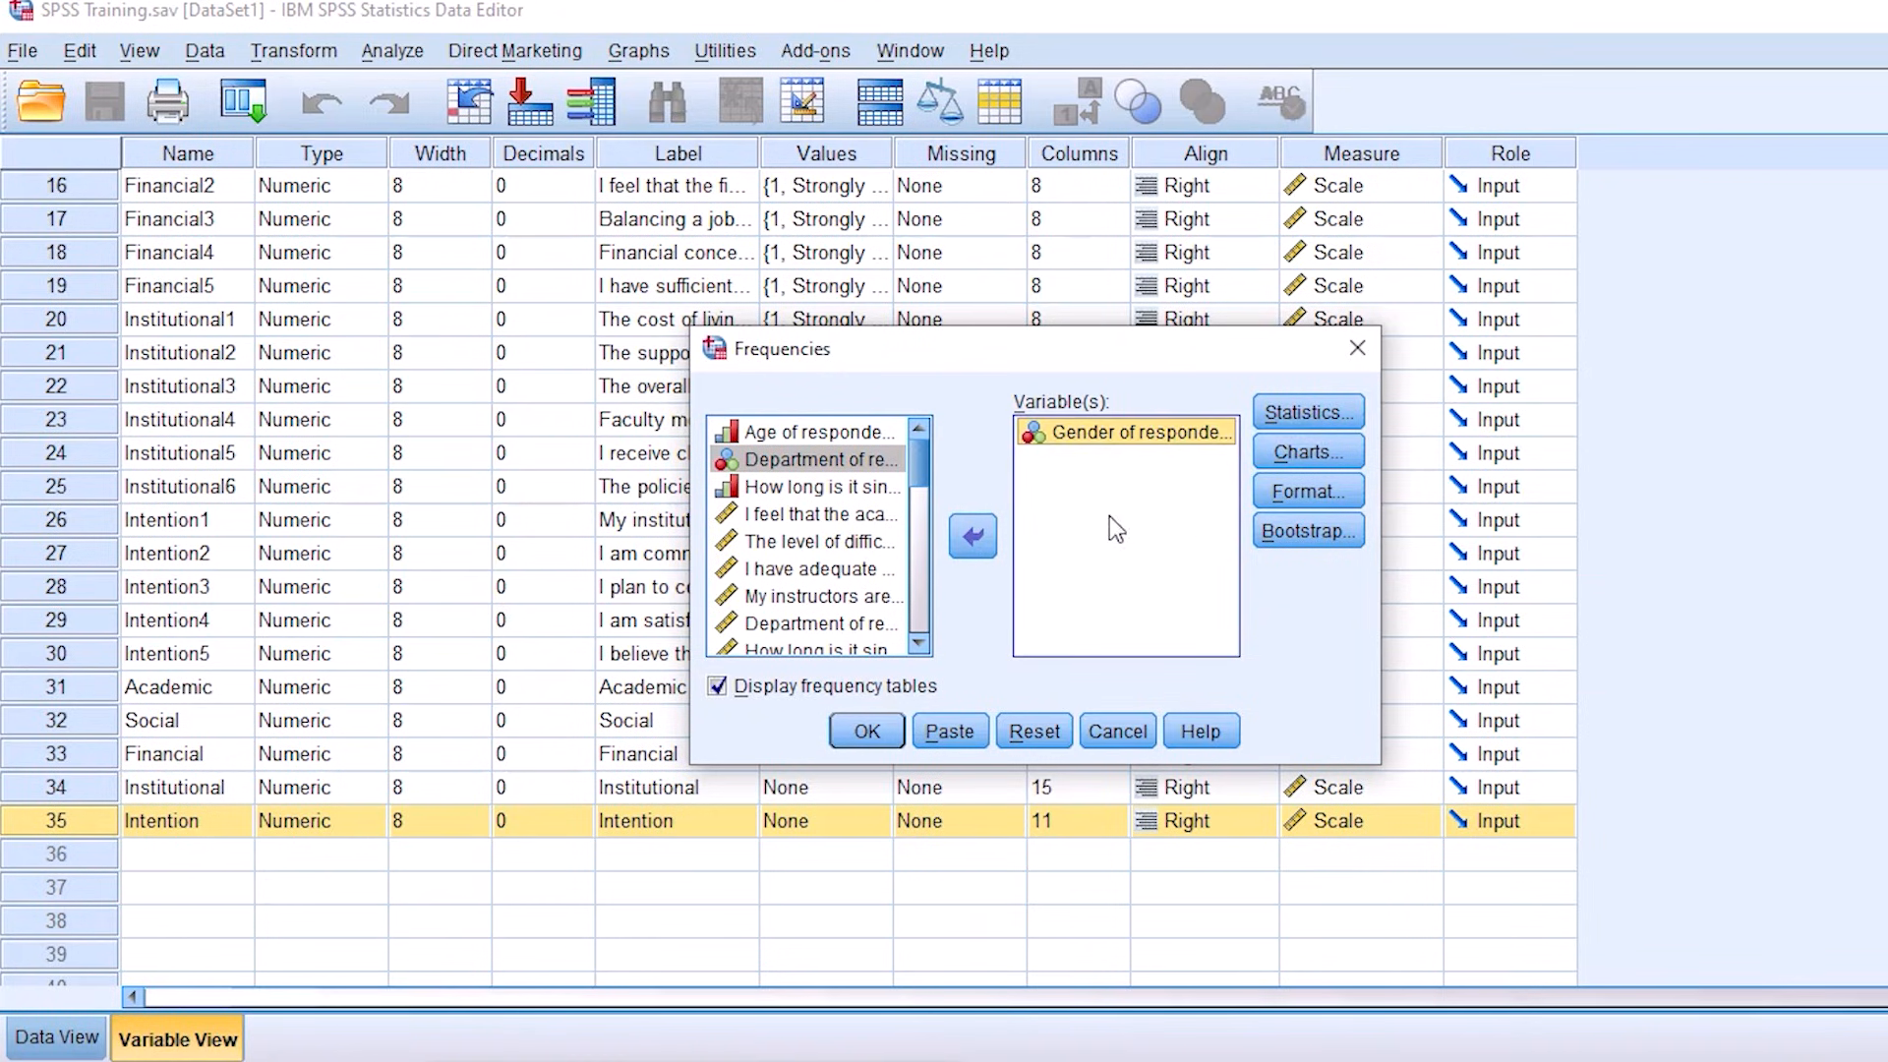
Step: Try the mean, median and mode options in the Frequencies statistics, and leave all of them unselected
click(1312, 412)
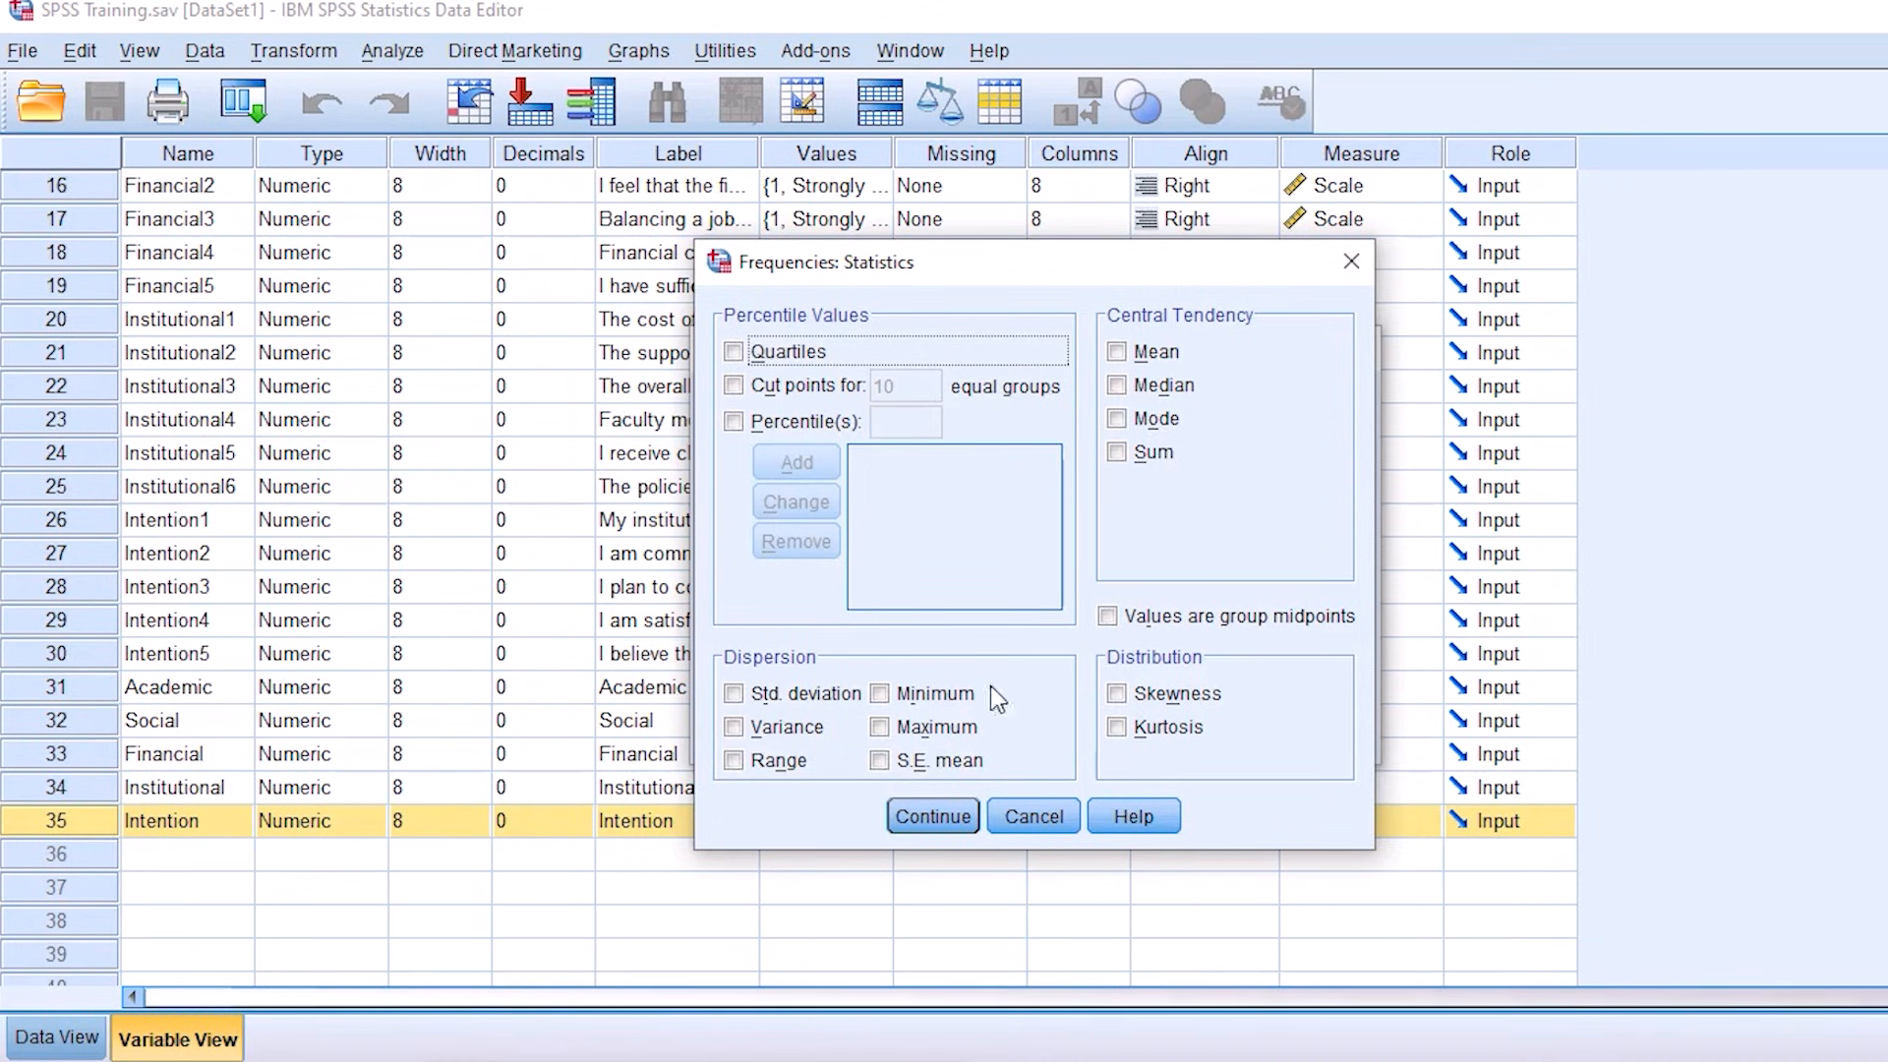
click(1118, 352)
click(1117, 386)
click(1117, 419)
click(1117, 419)
click(1117, 352)
click(1117, 386)
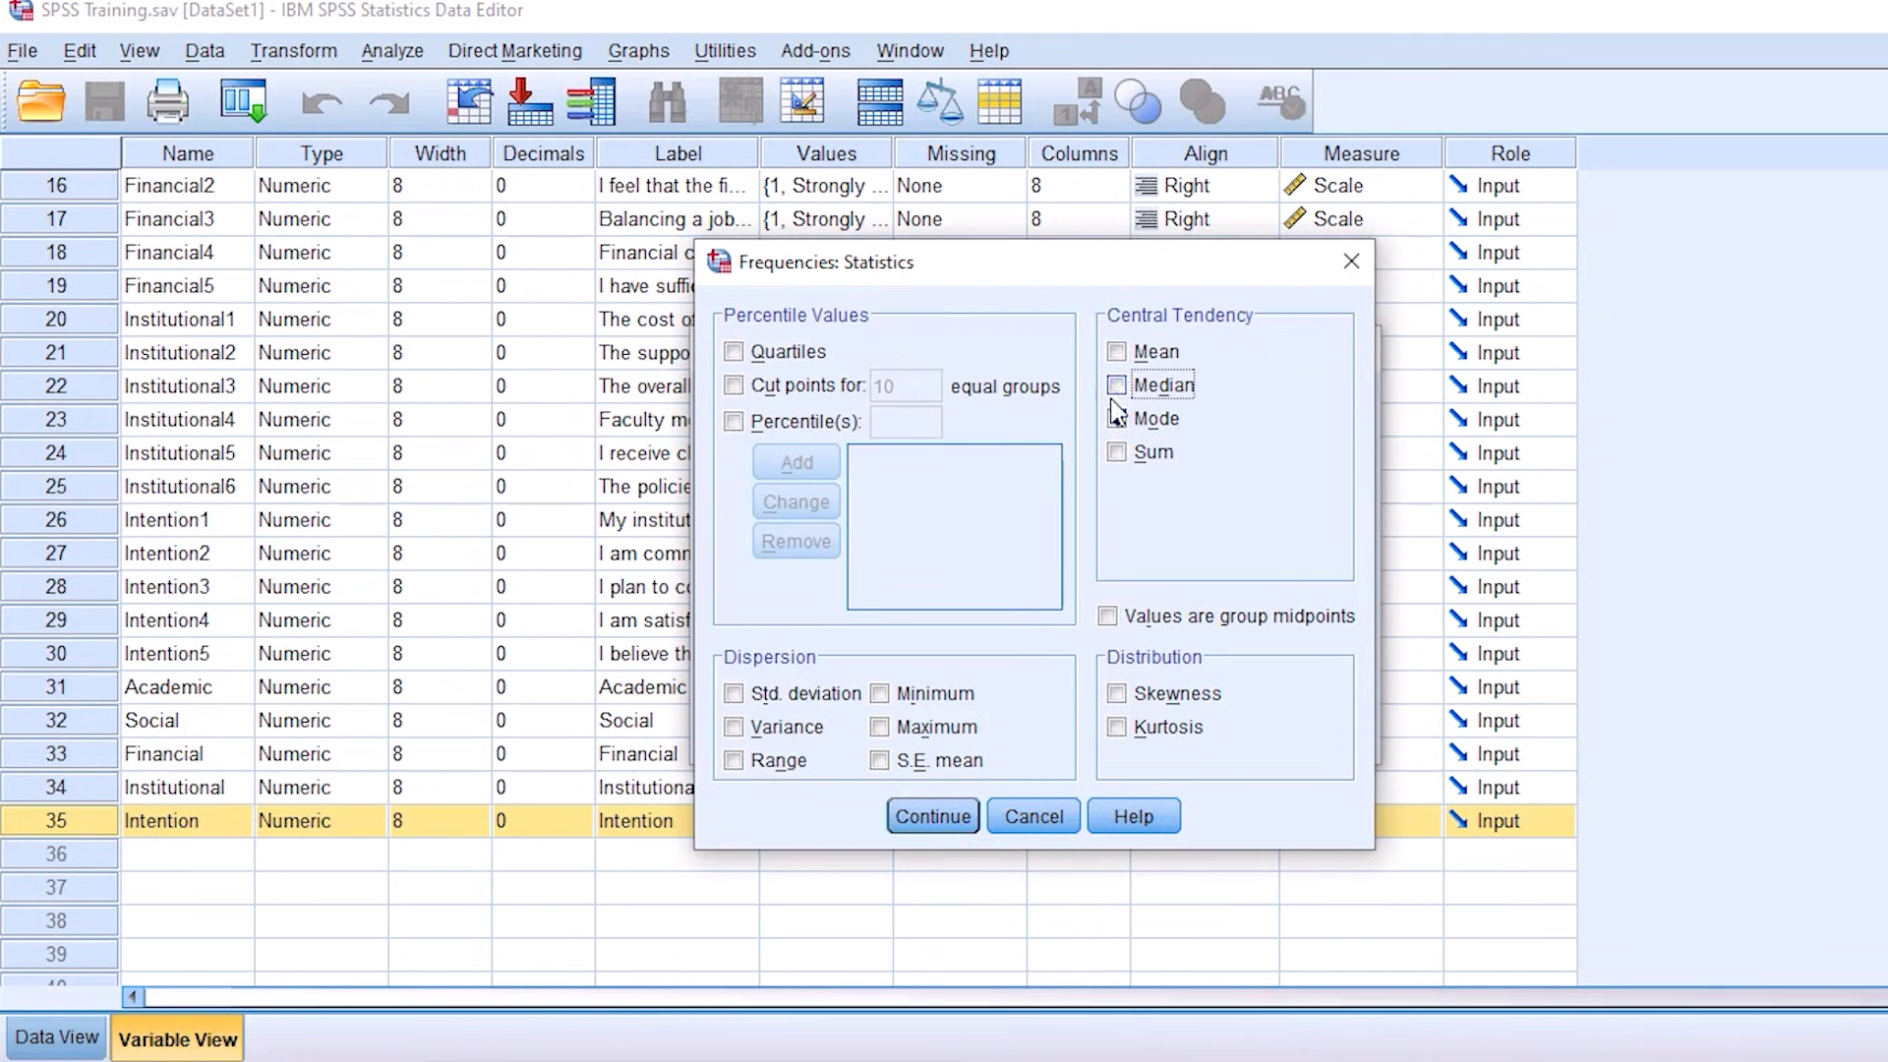
click(1116, 386)
click(1117, 352)
click(1121, 352)
click(1121, 386)
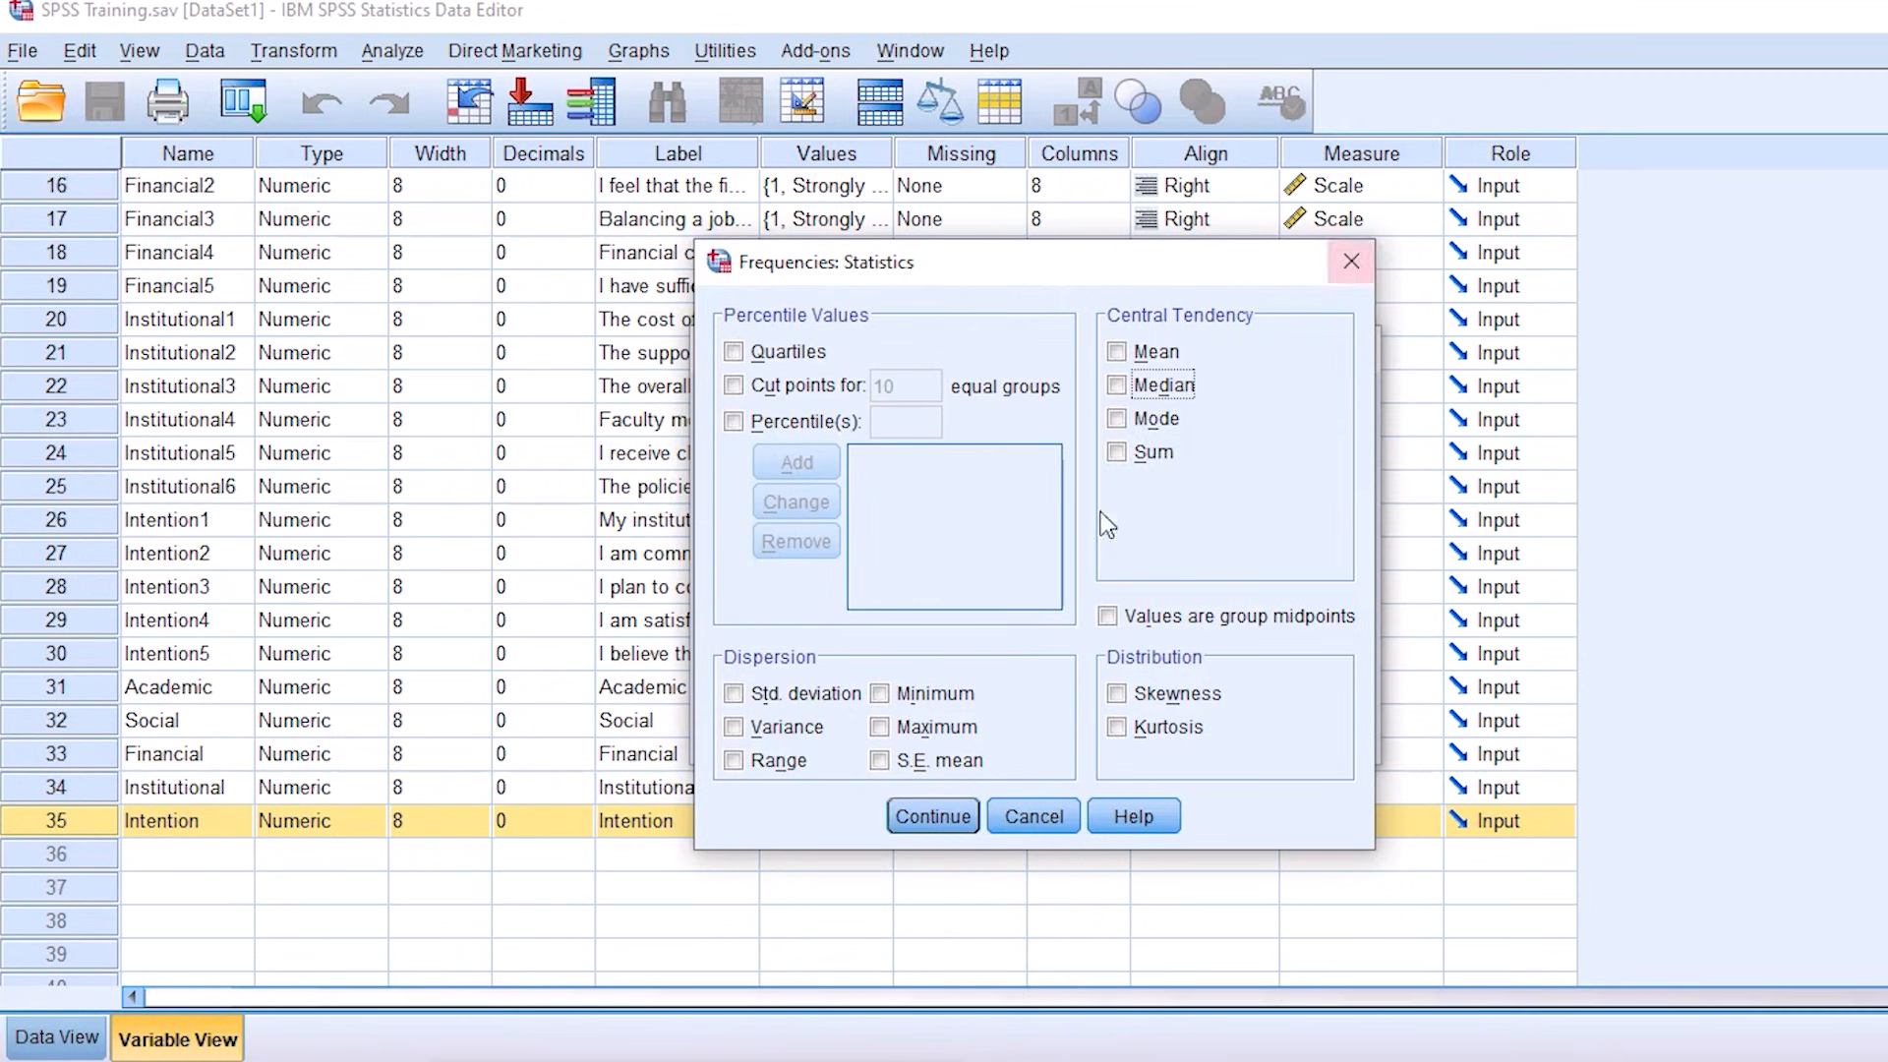
click(946, 824)
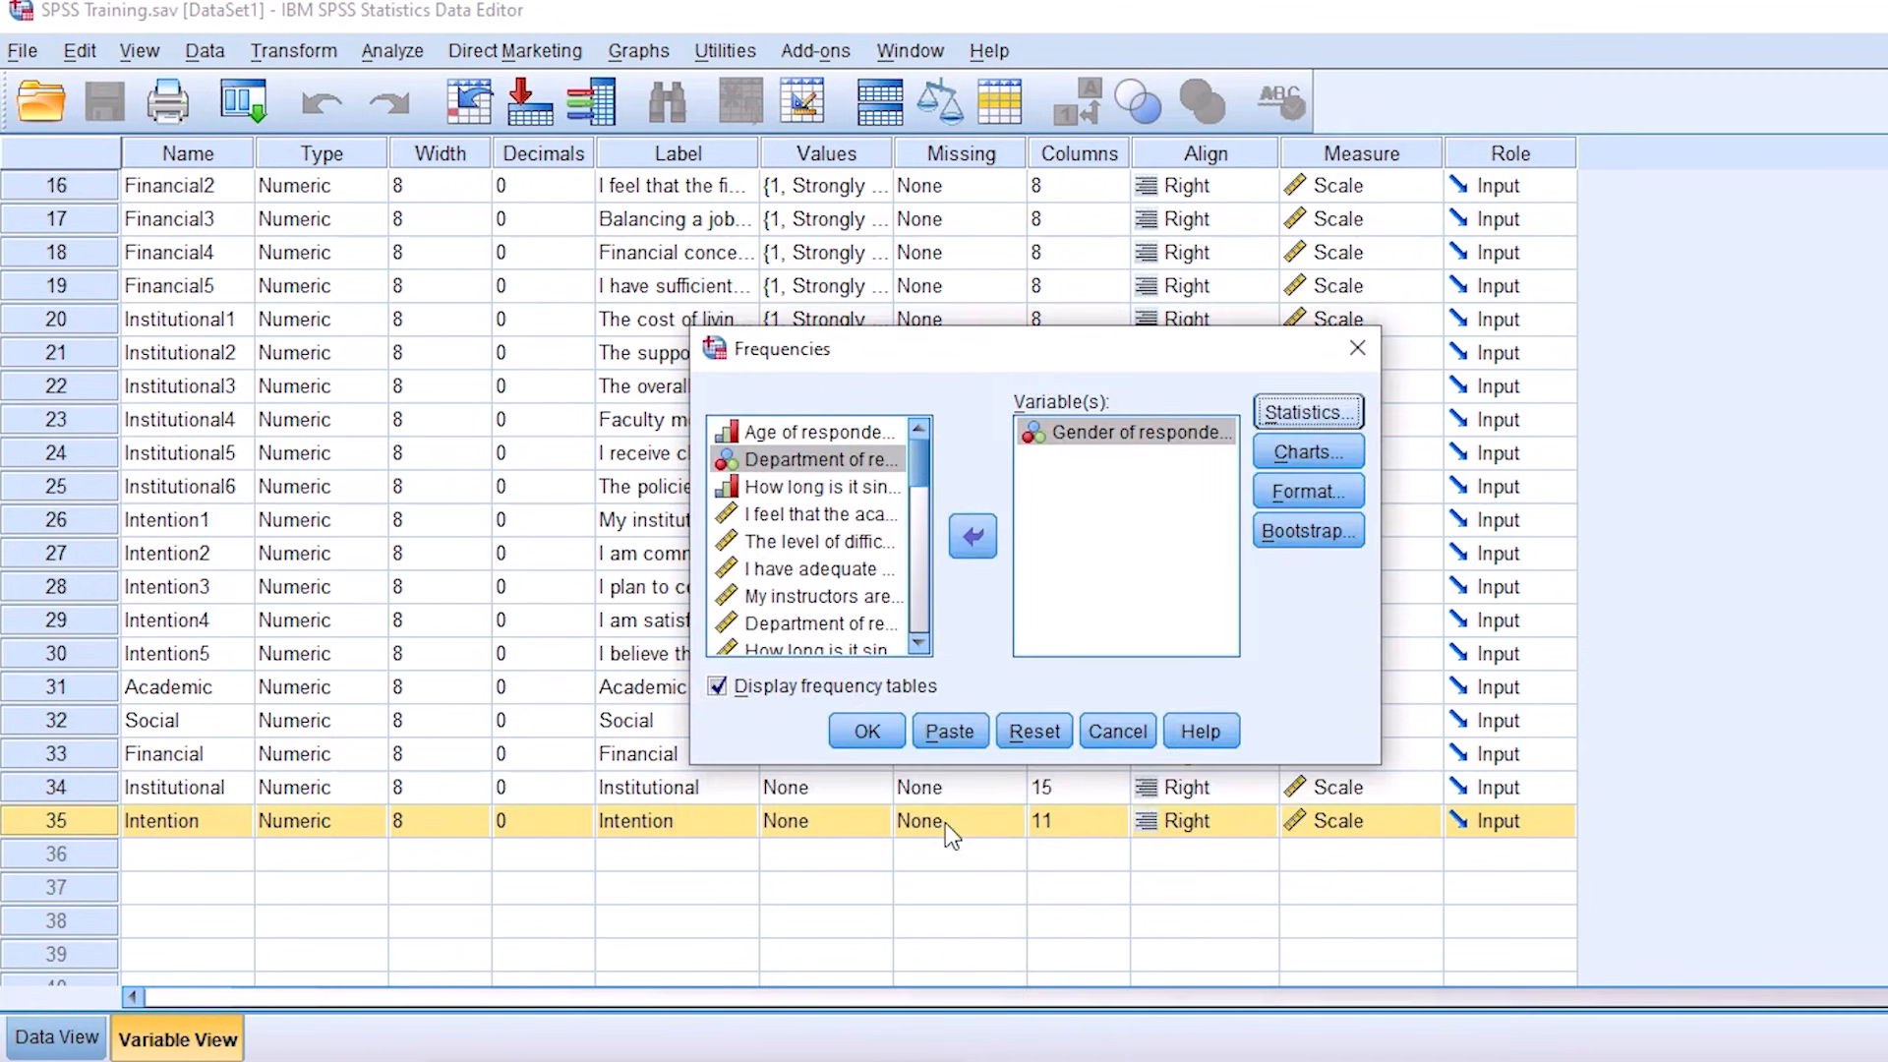
Step: Try the bar, pie and histogram chart types for the Frequencies analysis, and set the chart type to None
click(1318, 461)
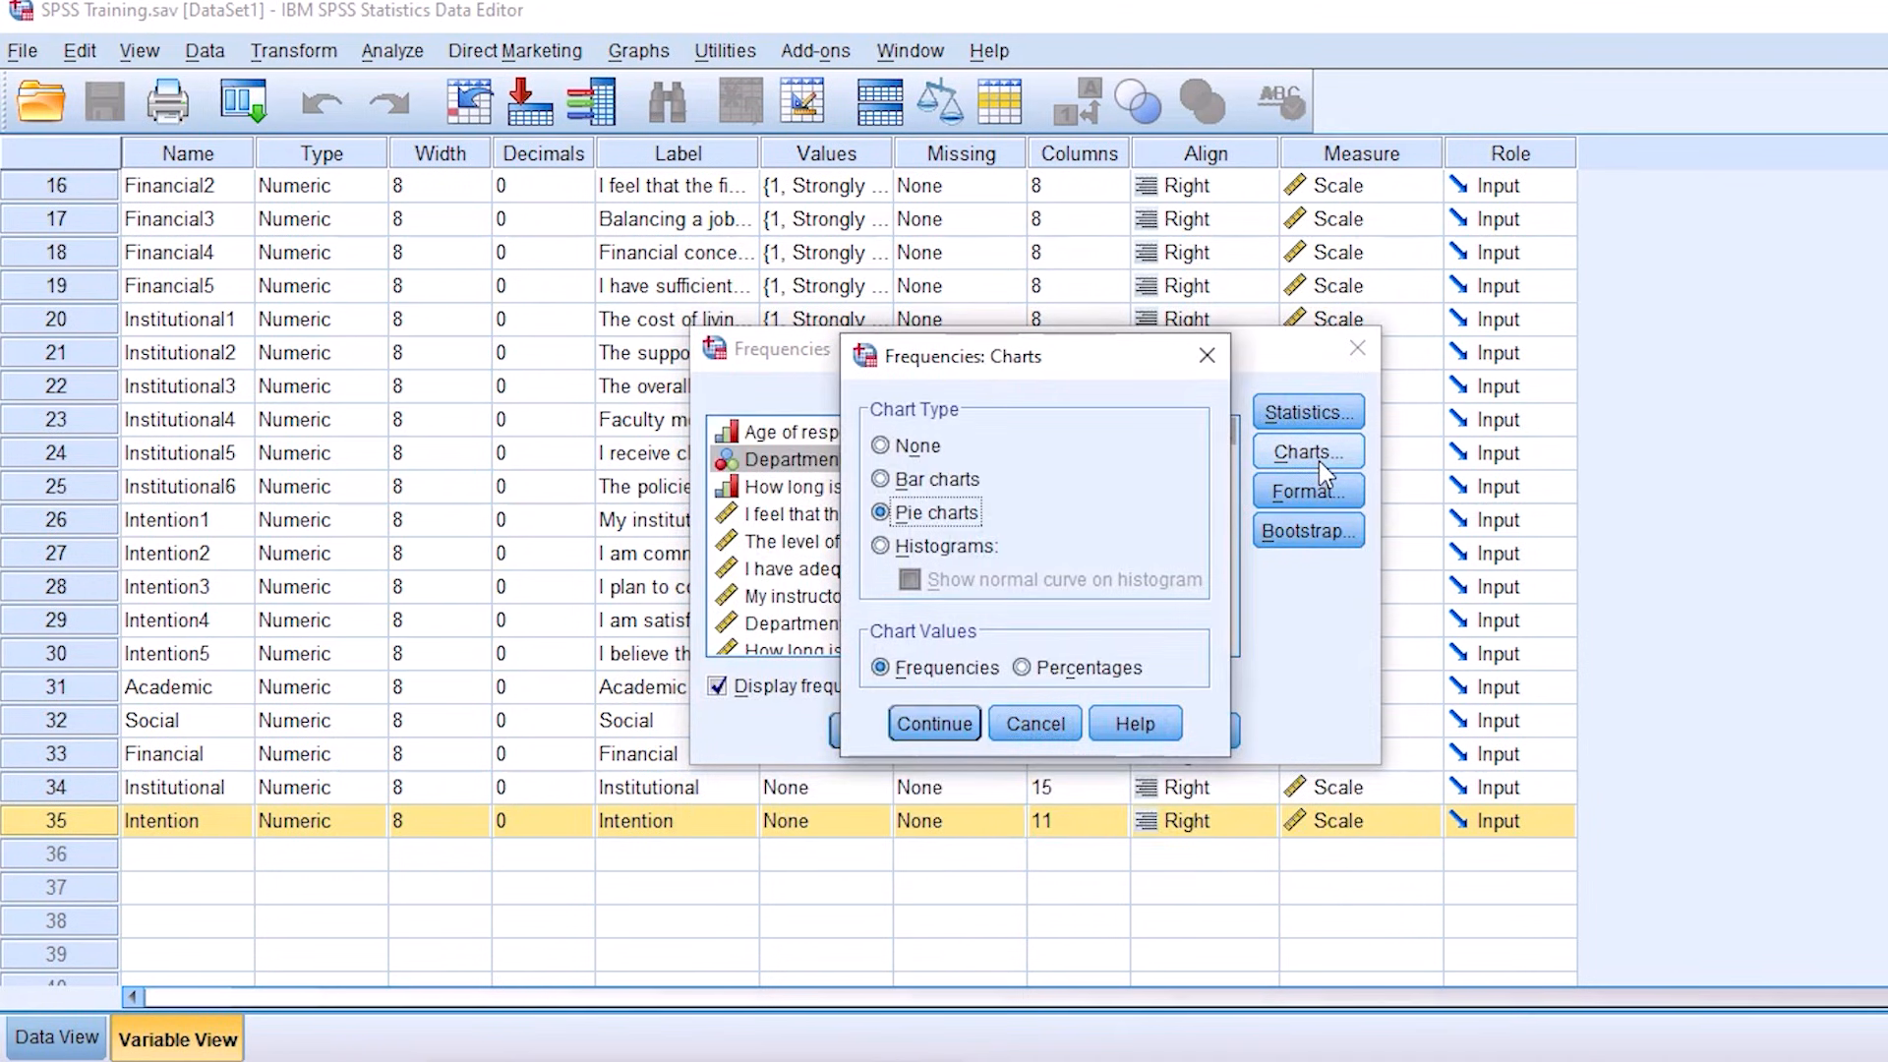
click(916, 446)
click(950, 481)
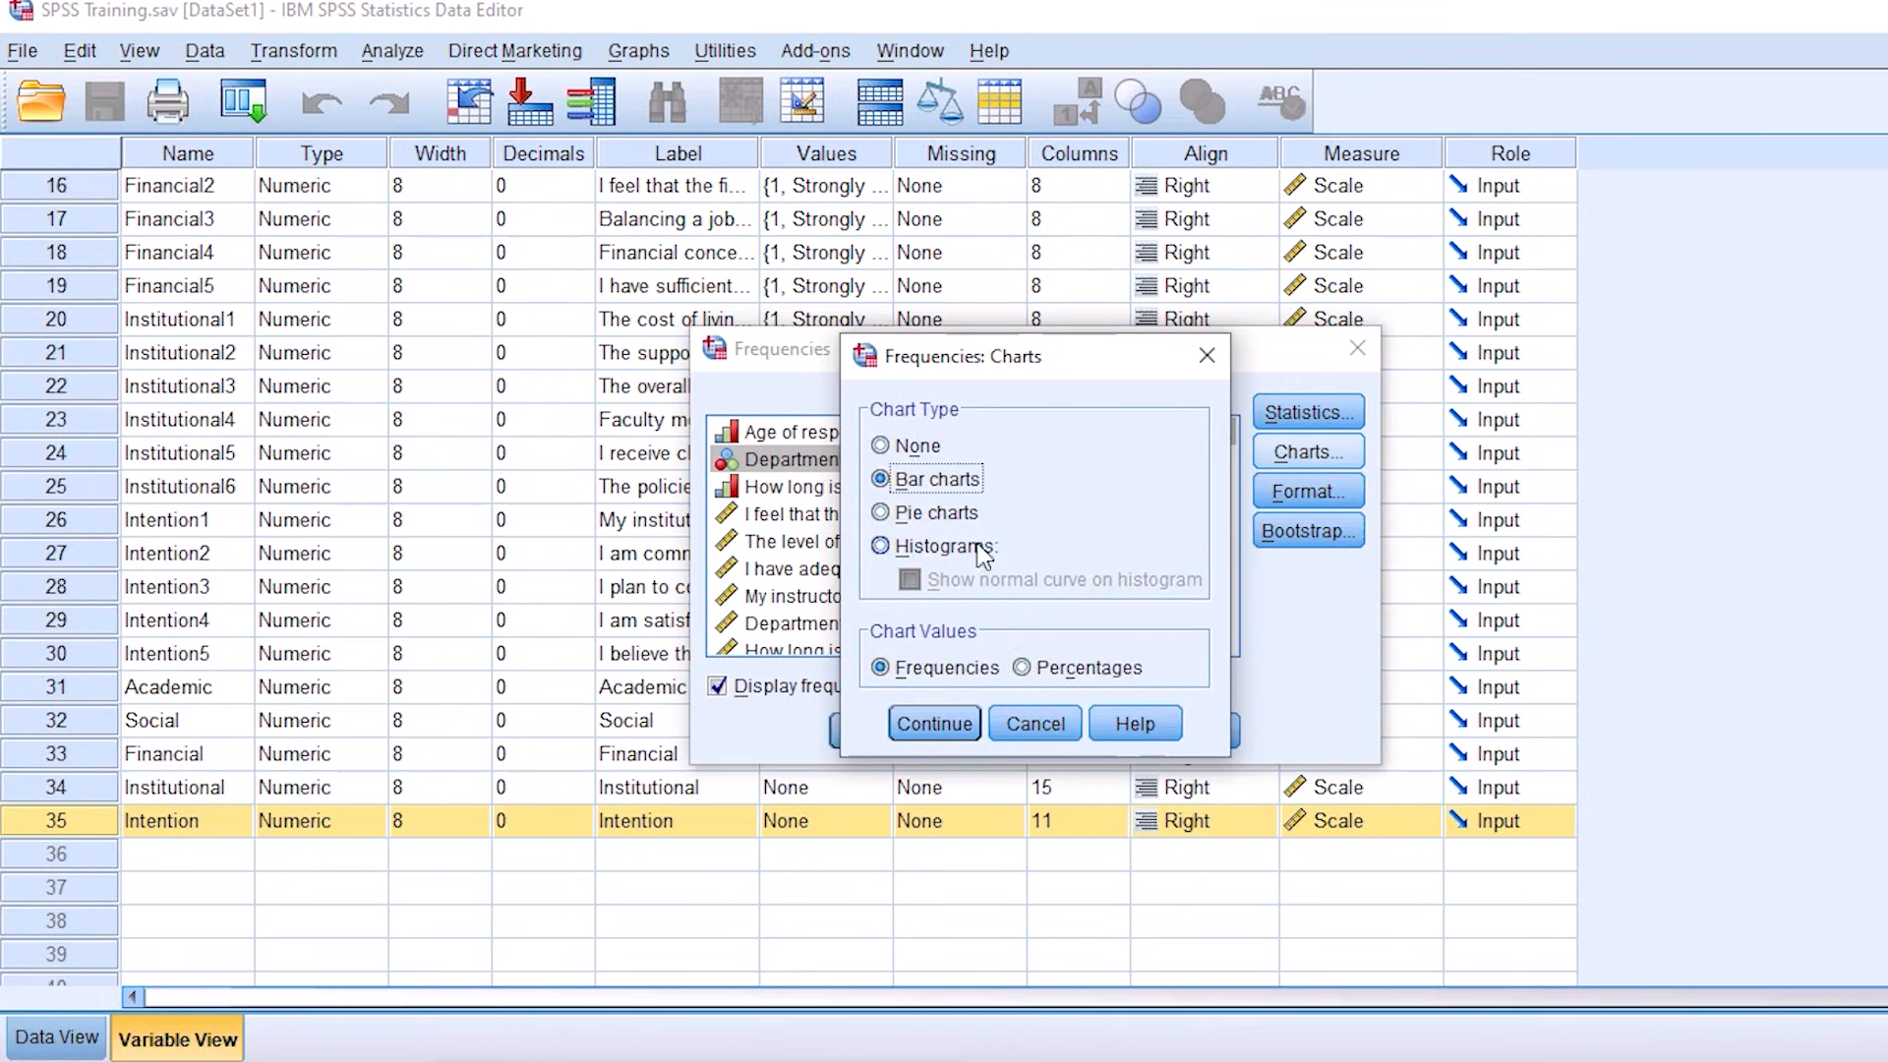
click(969, 512)
click(958, 548)
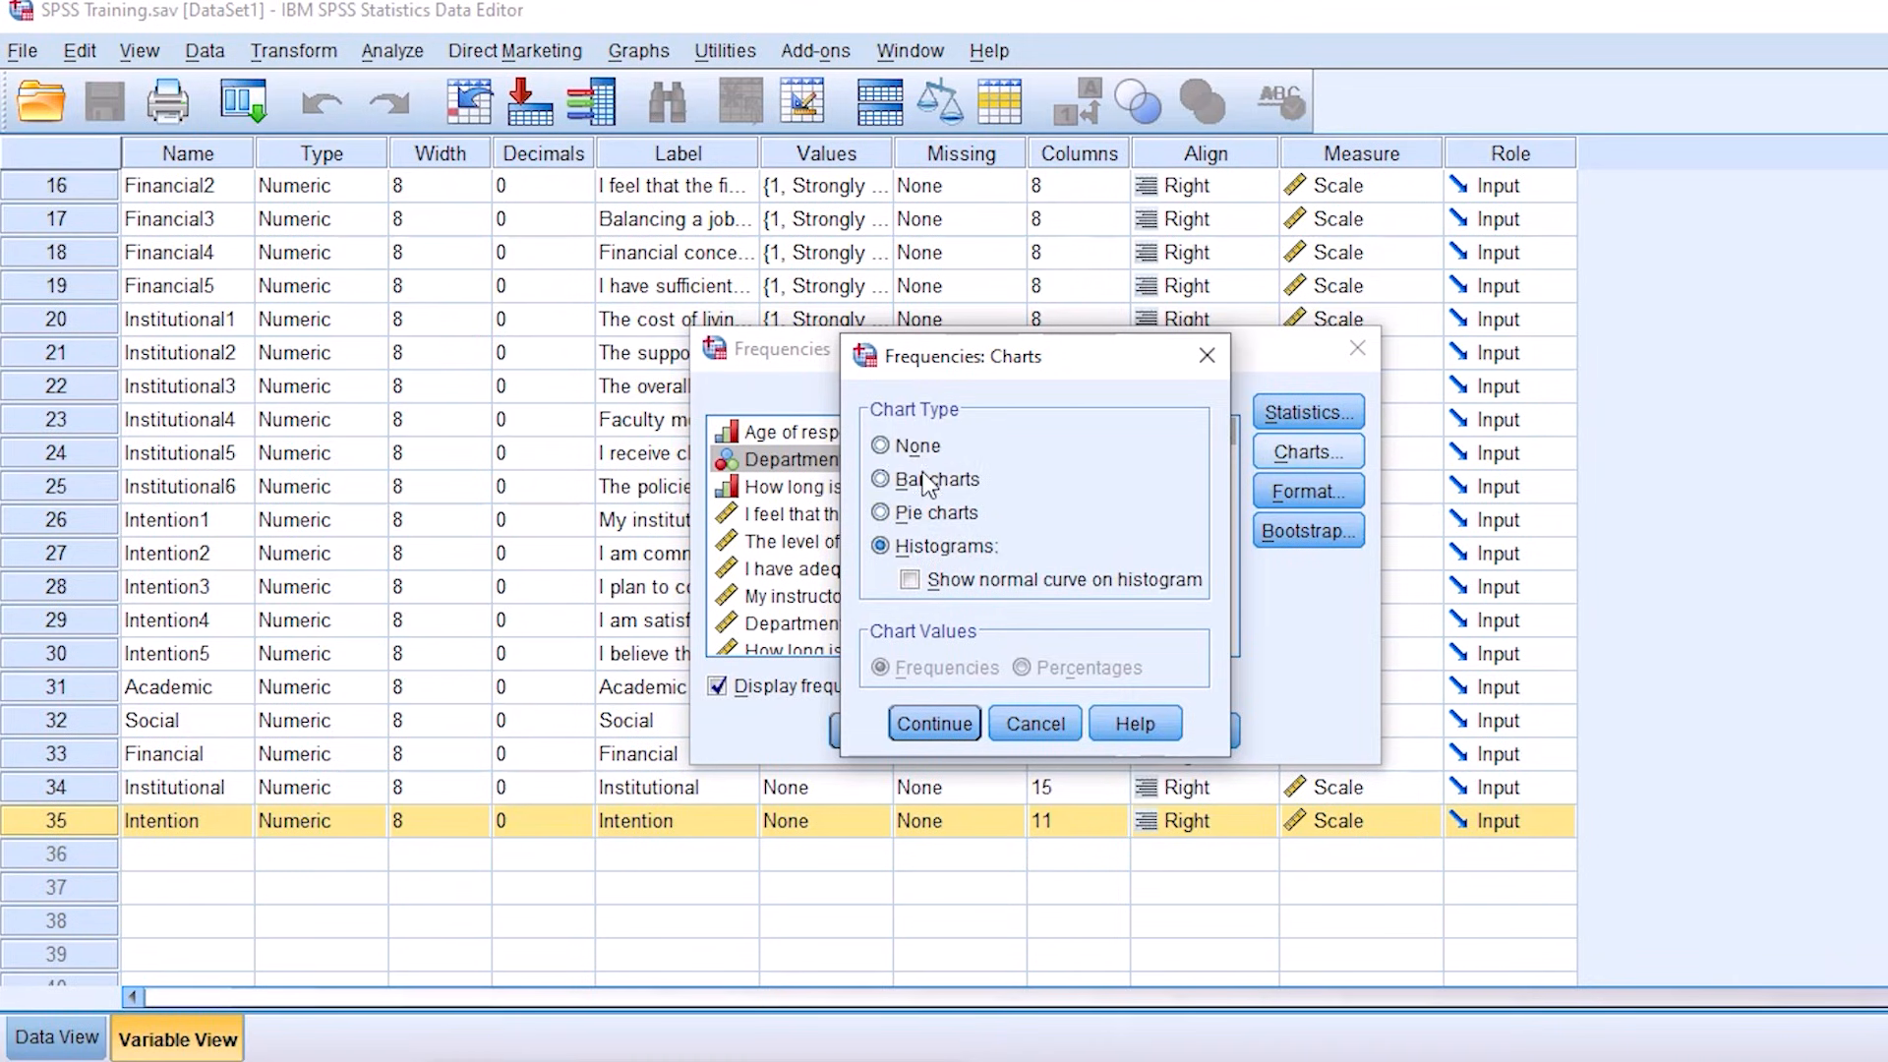
click(895, 482)
click(929, 513)
click(951, 482)
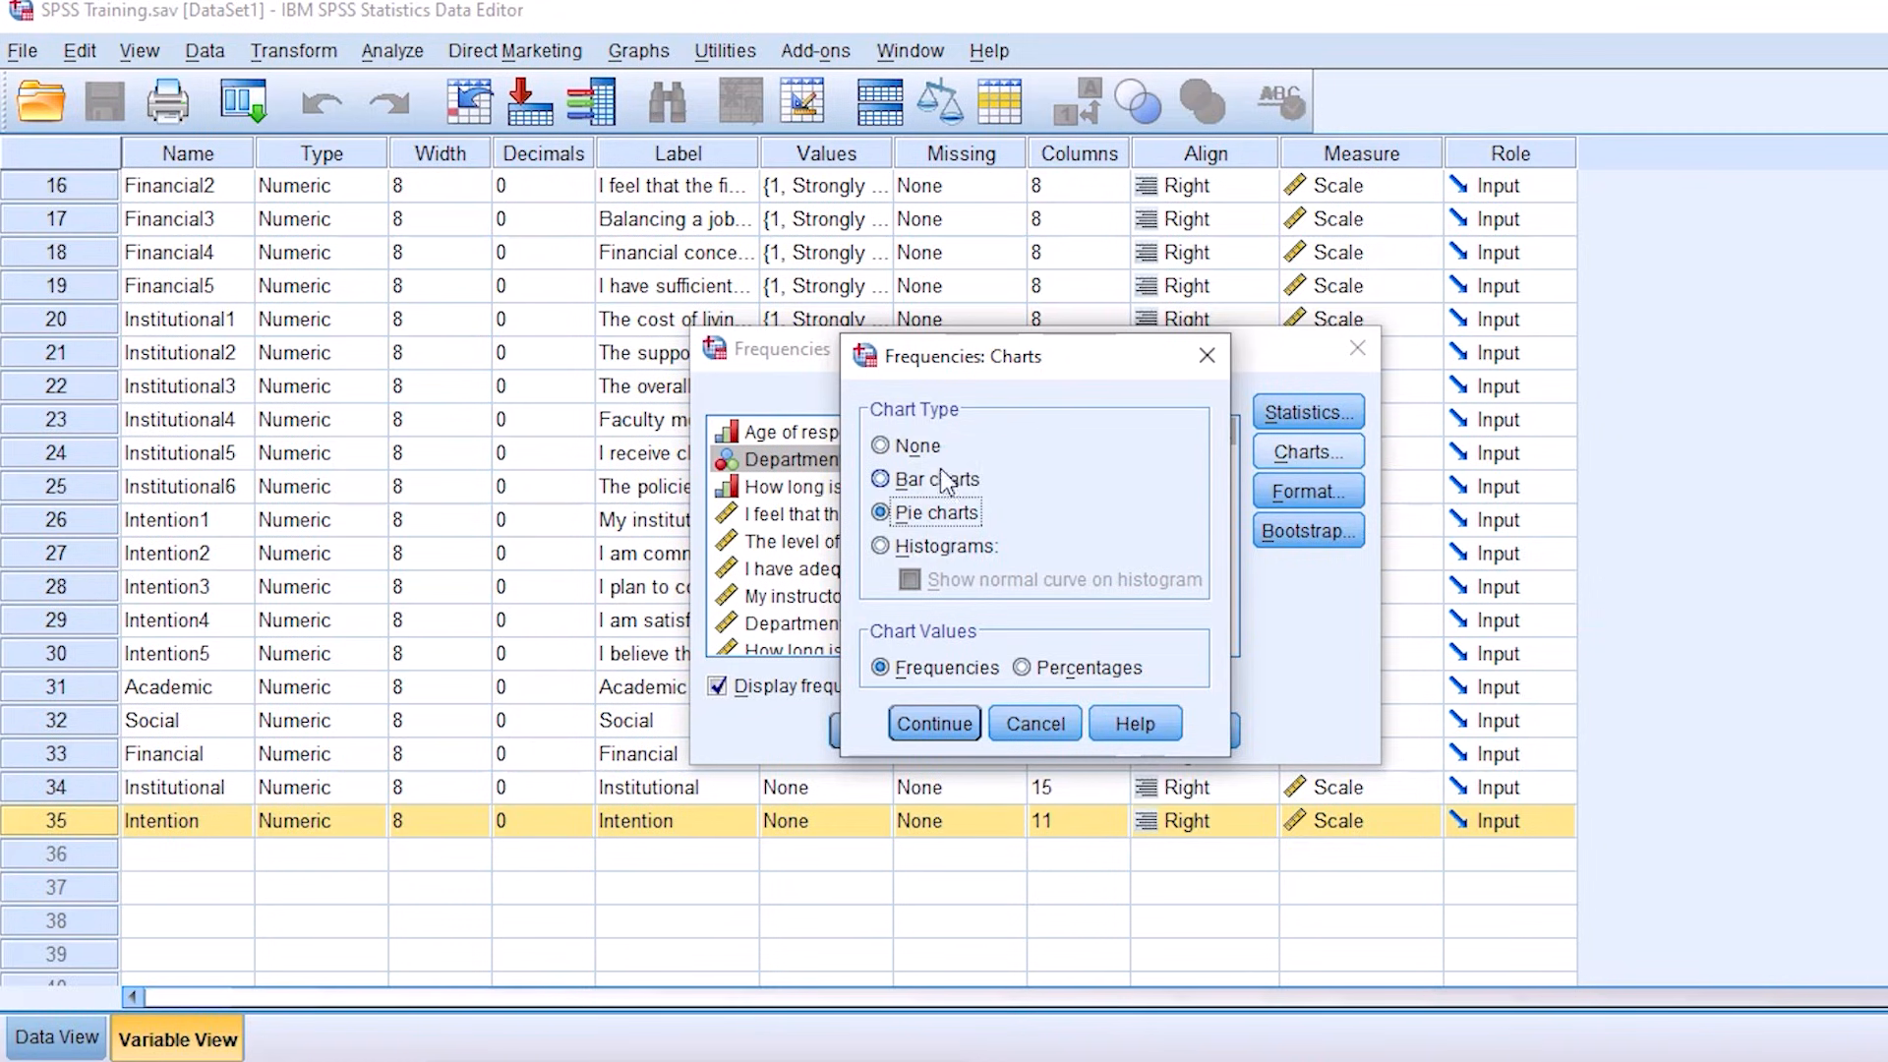
click(955, 549)
click(942, 482)
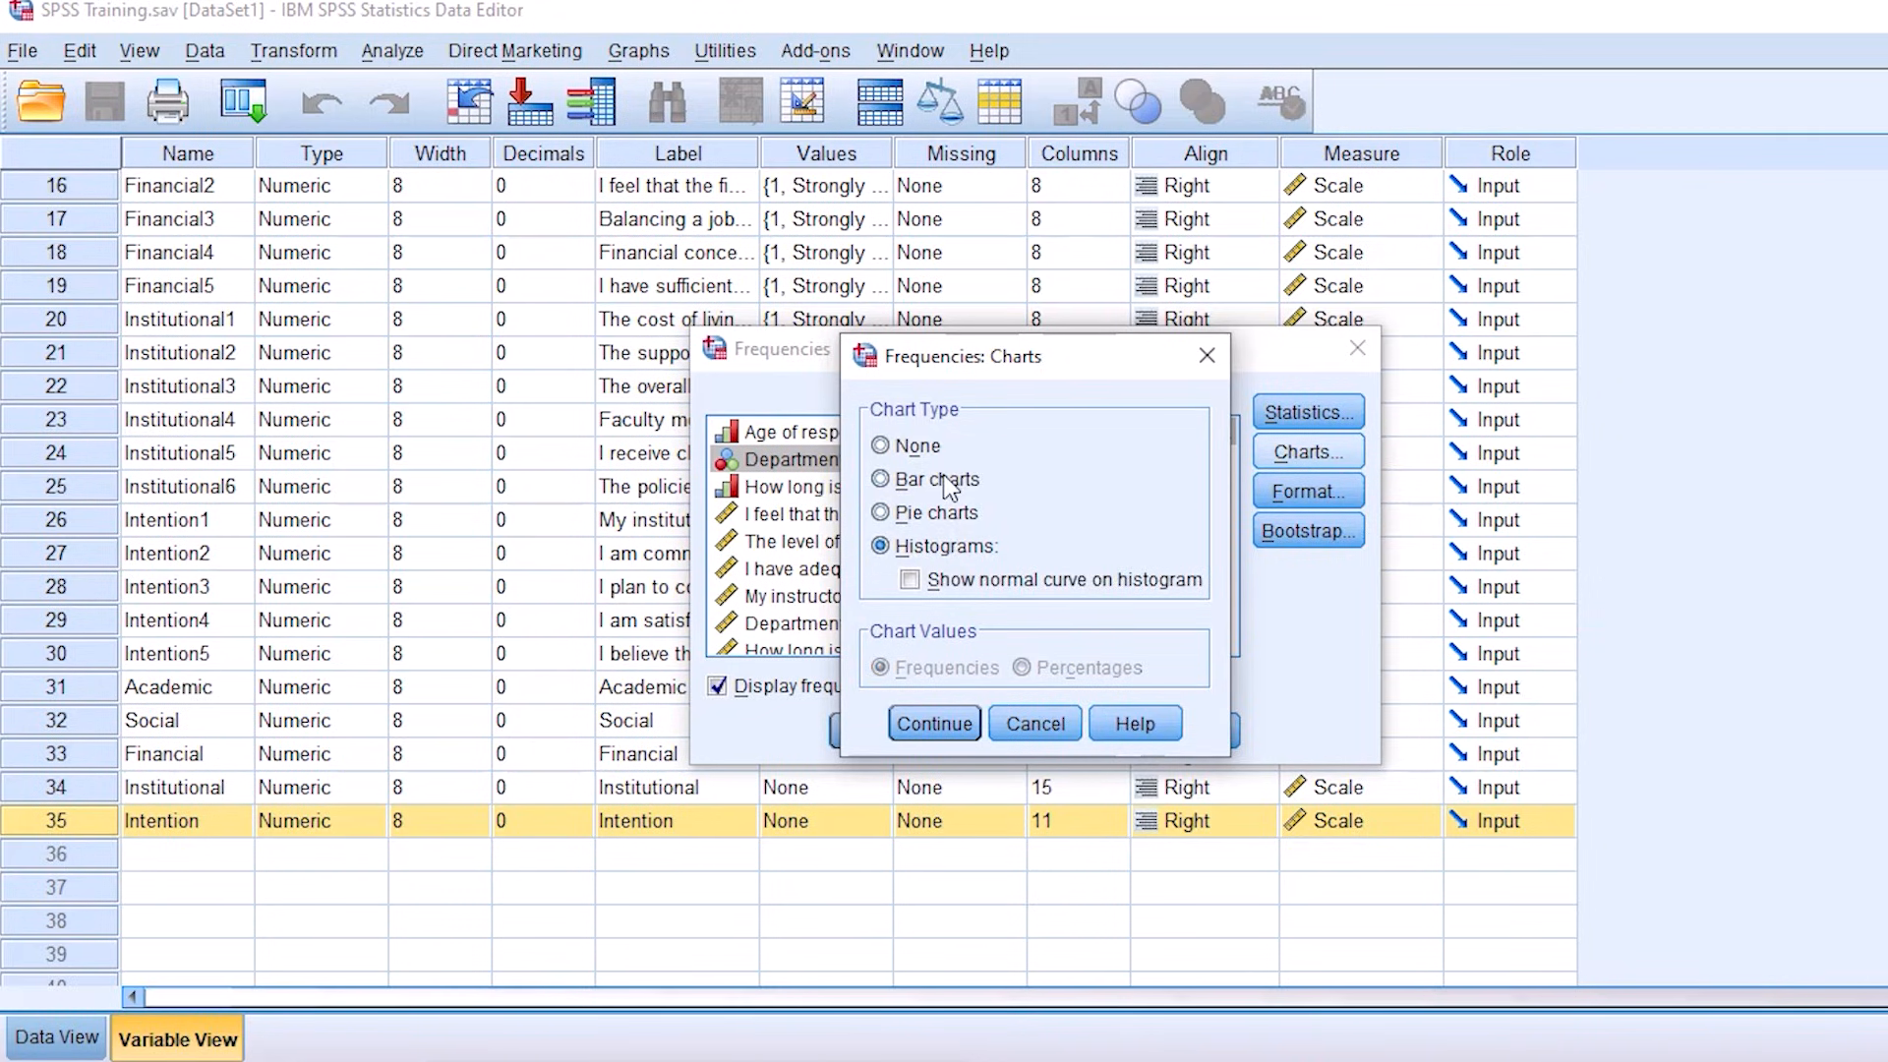
click(898, 442)
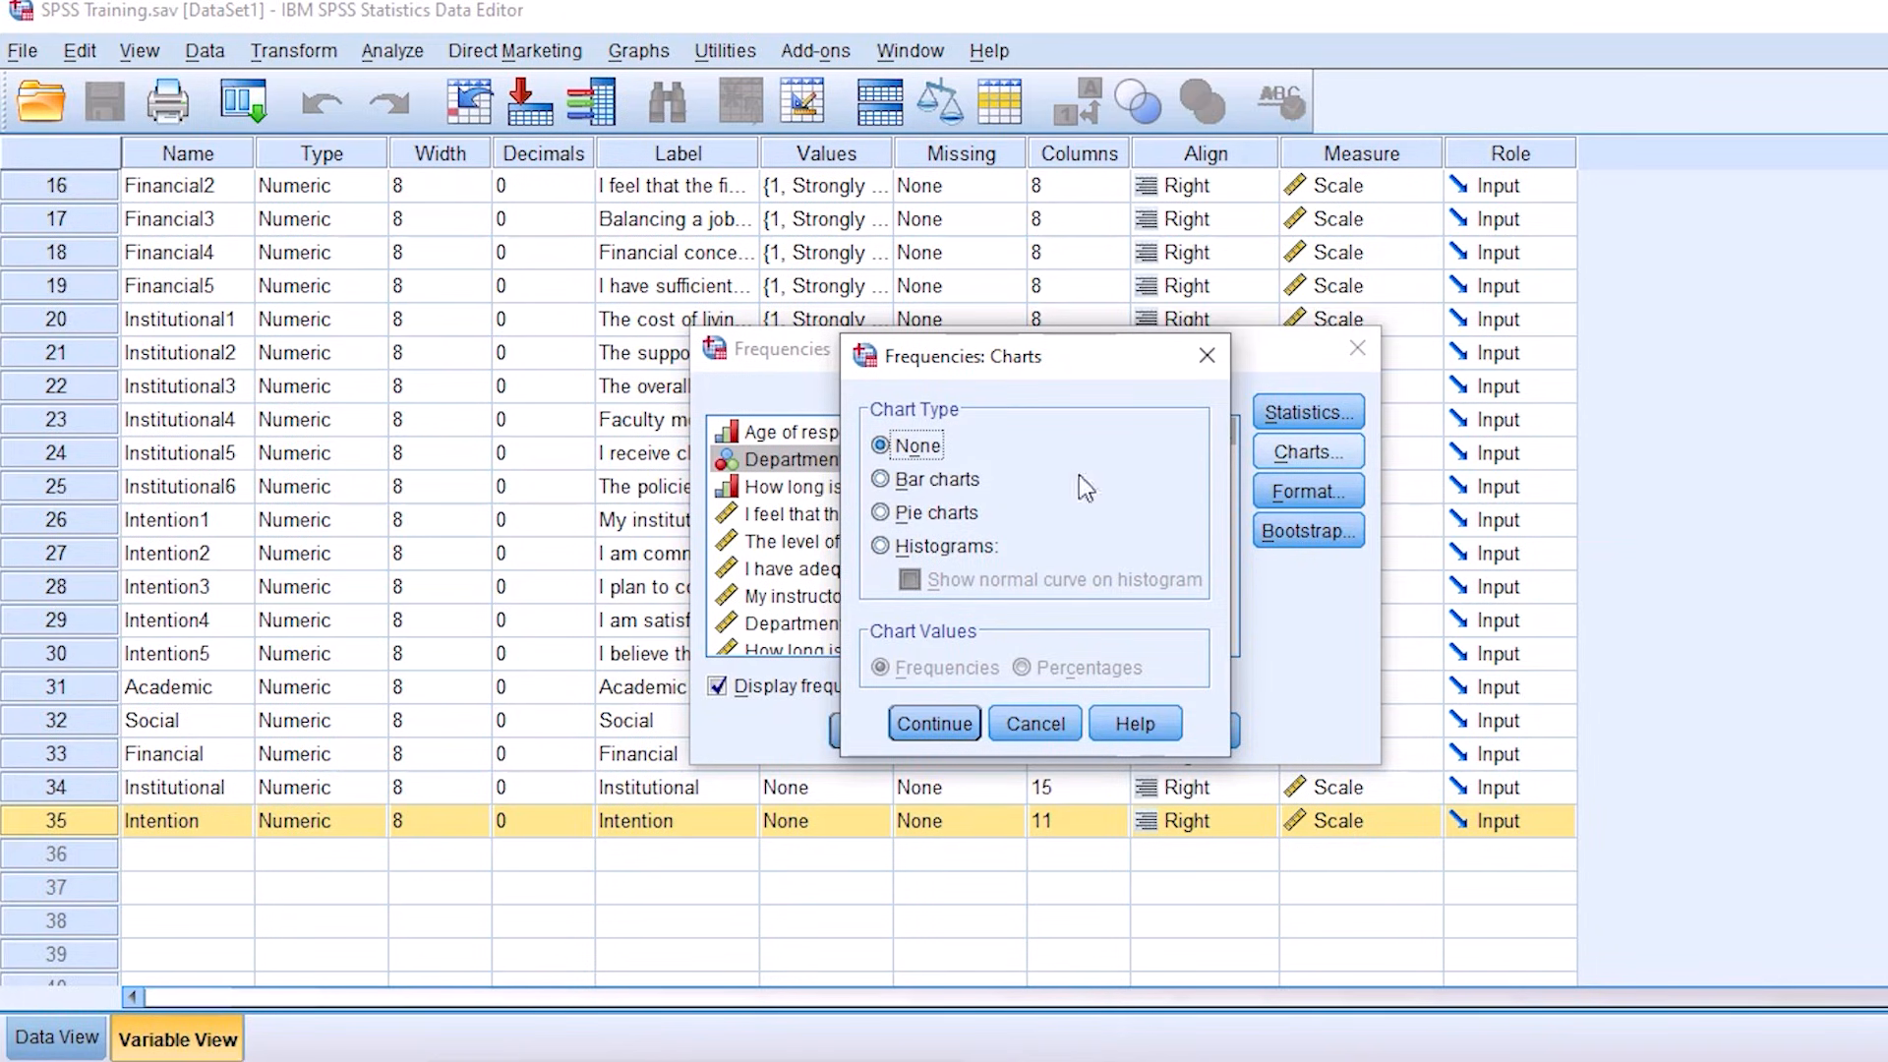
click(934, 725)
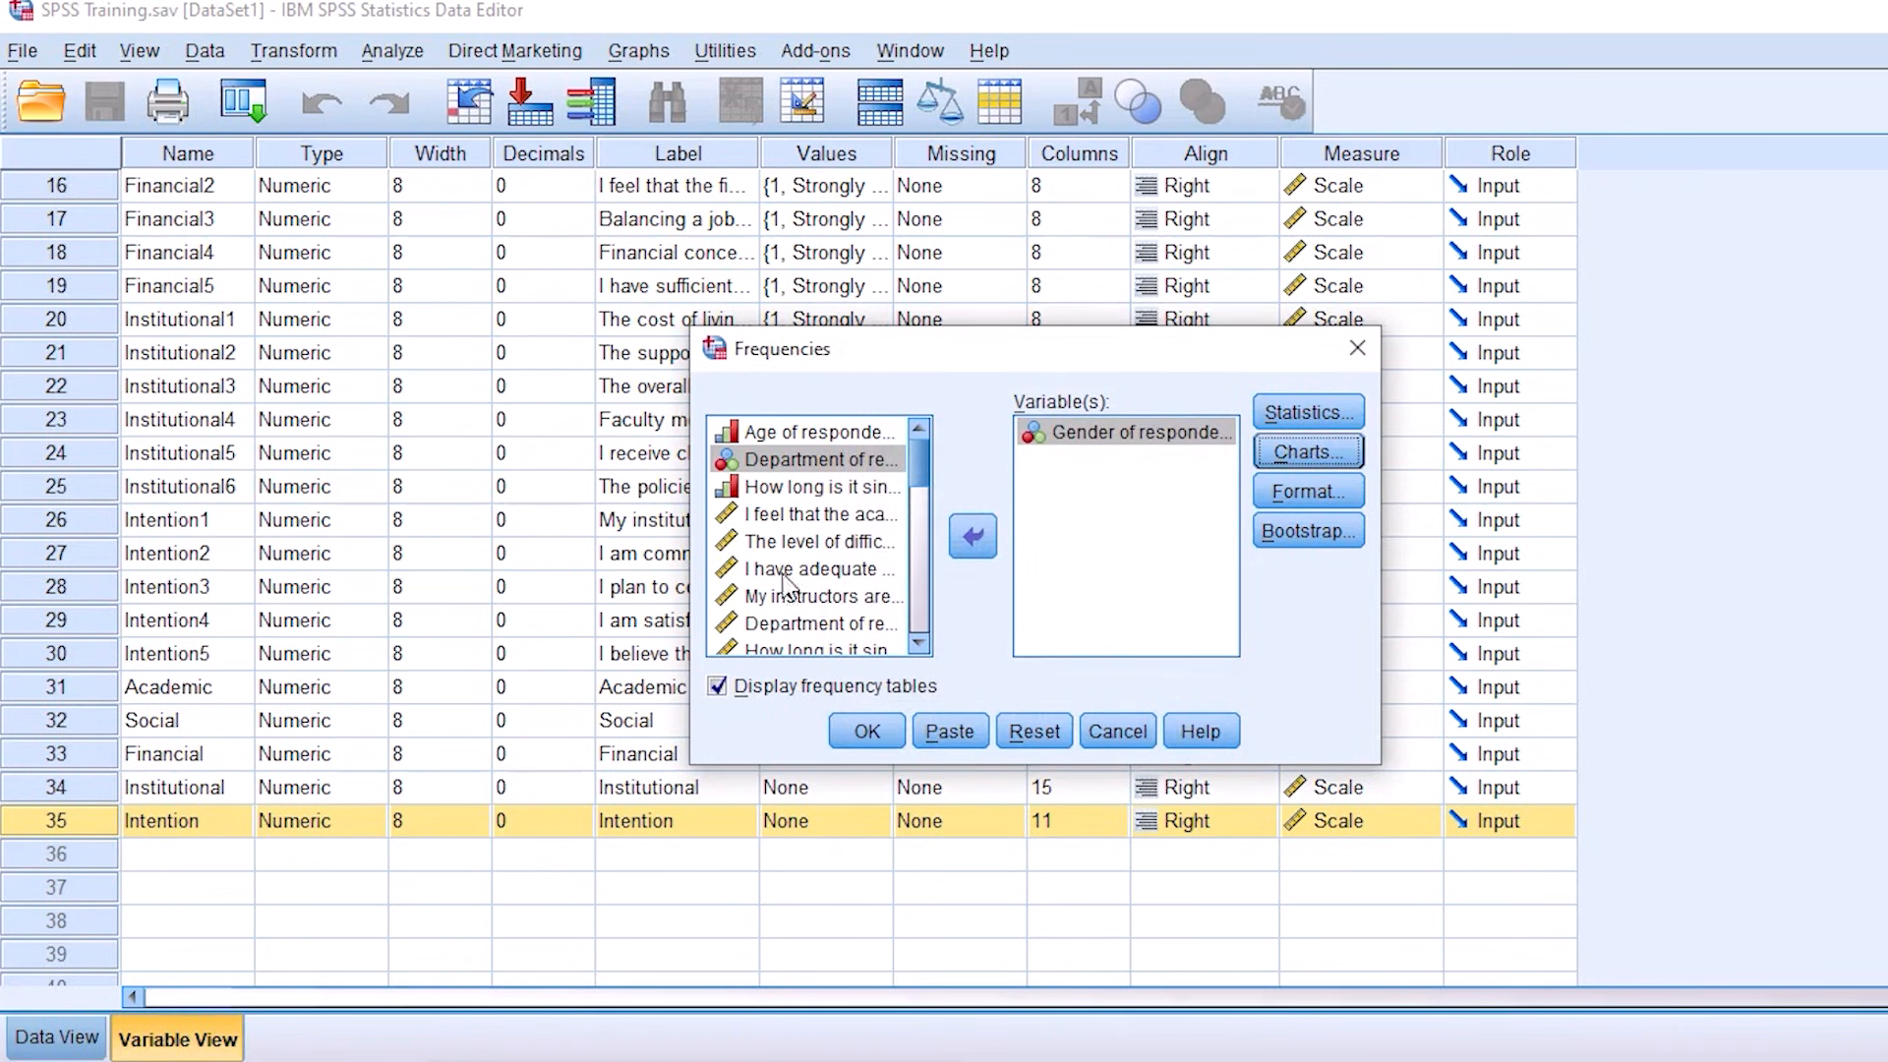
Step: Run the Frequencies analysis on the gender of respondents with frequency tables displayed
click(867, 732)
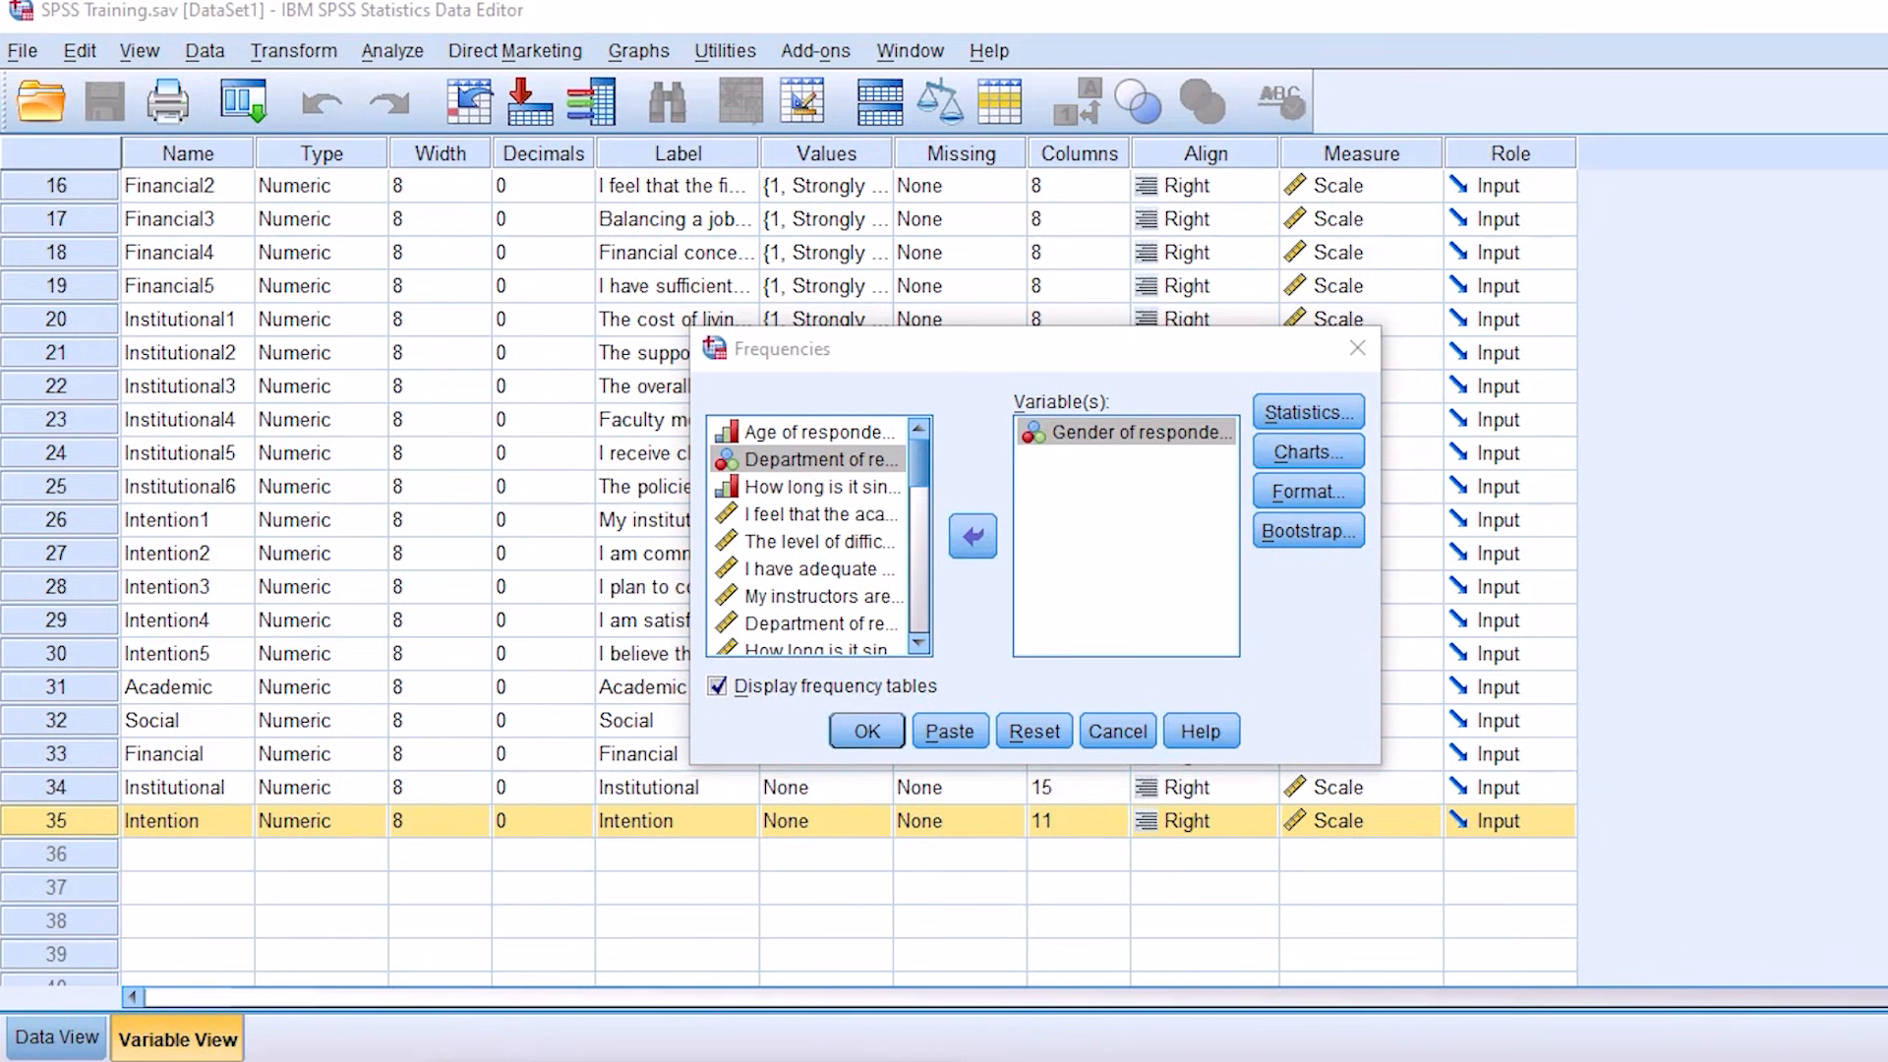
drag(1104, 448, 802, 754)
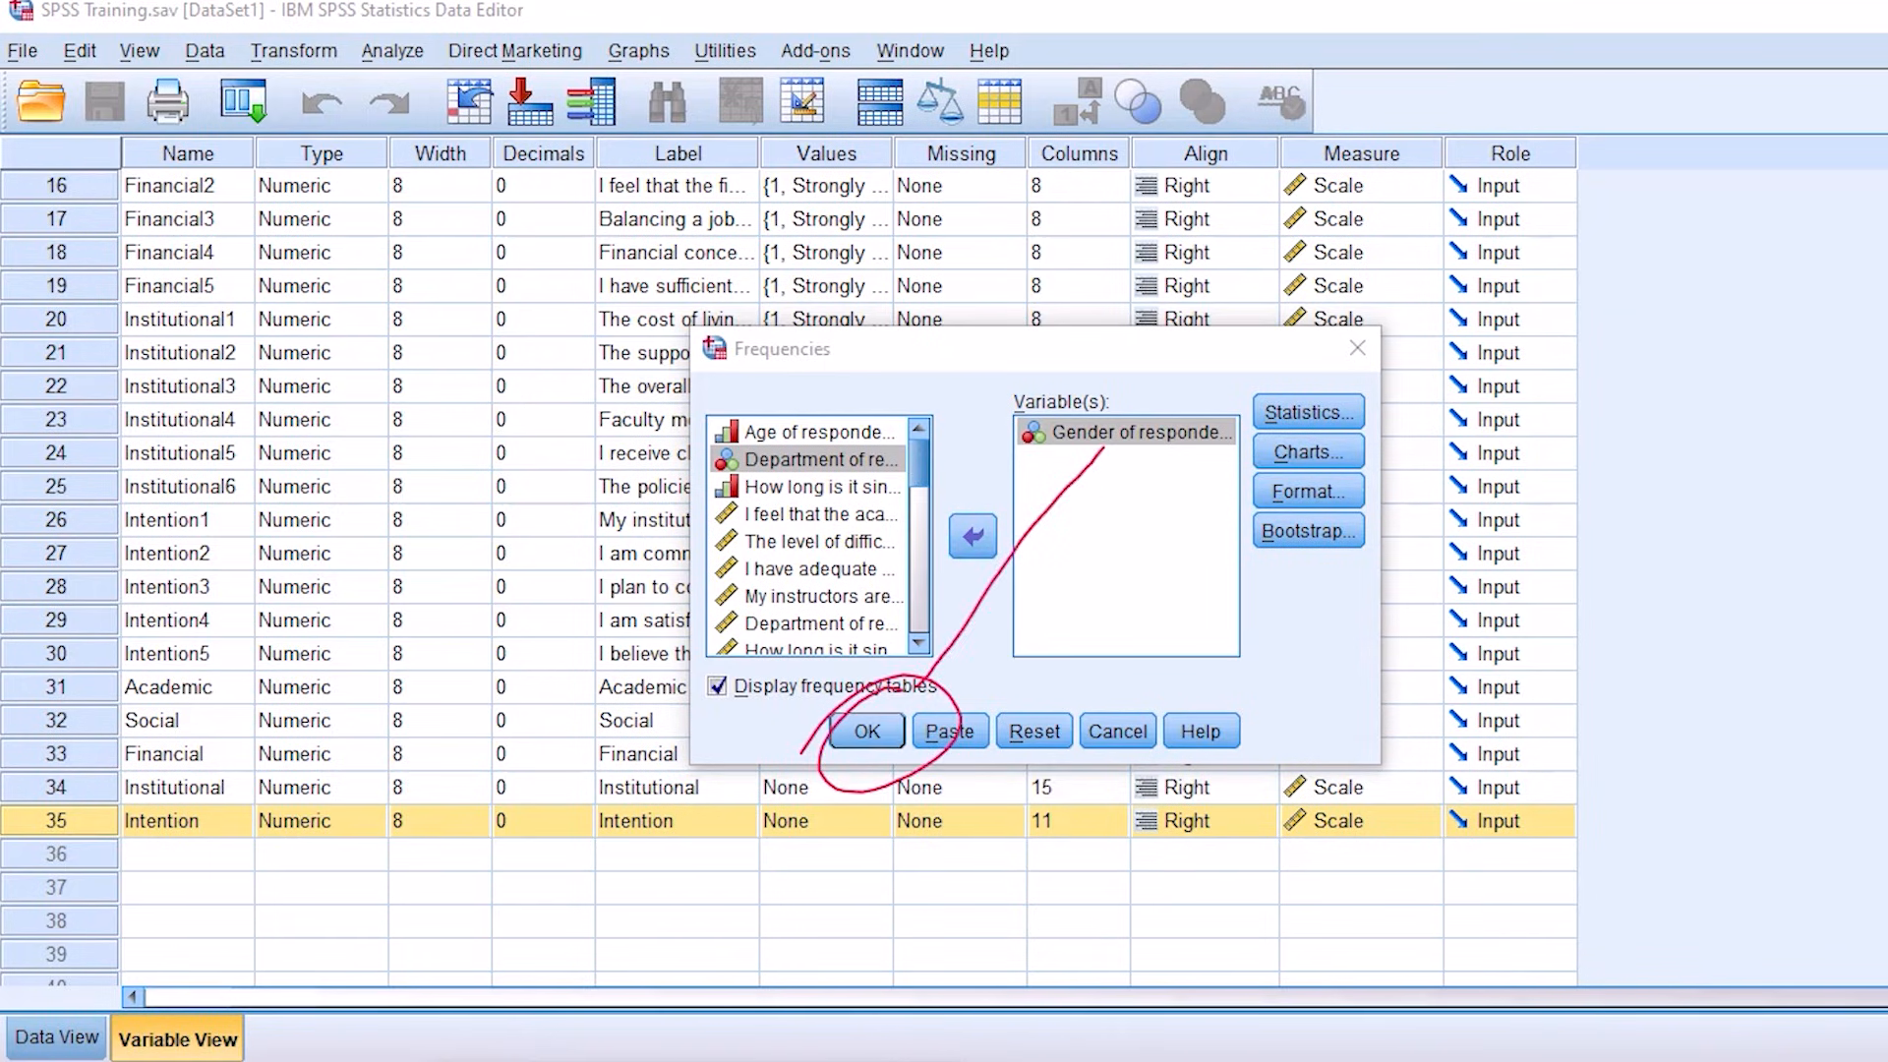
key(Escape)
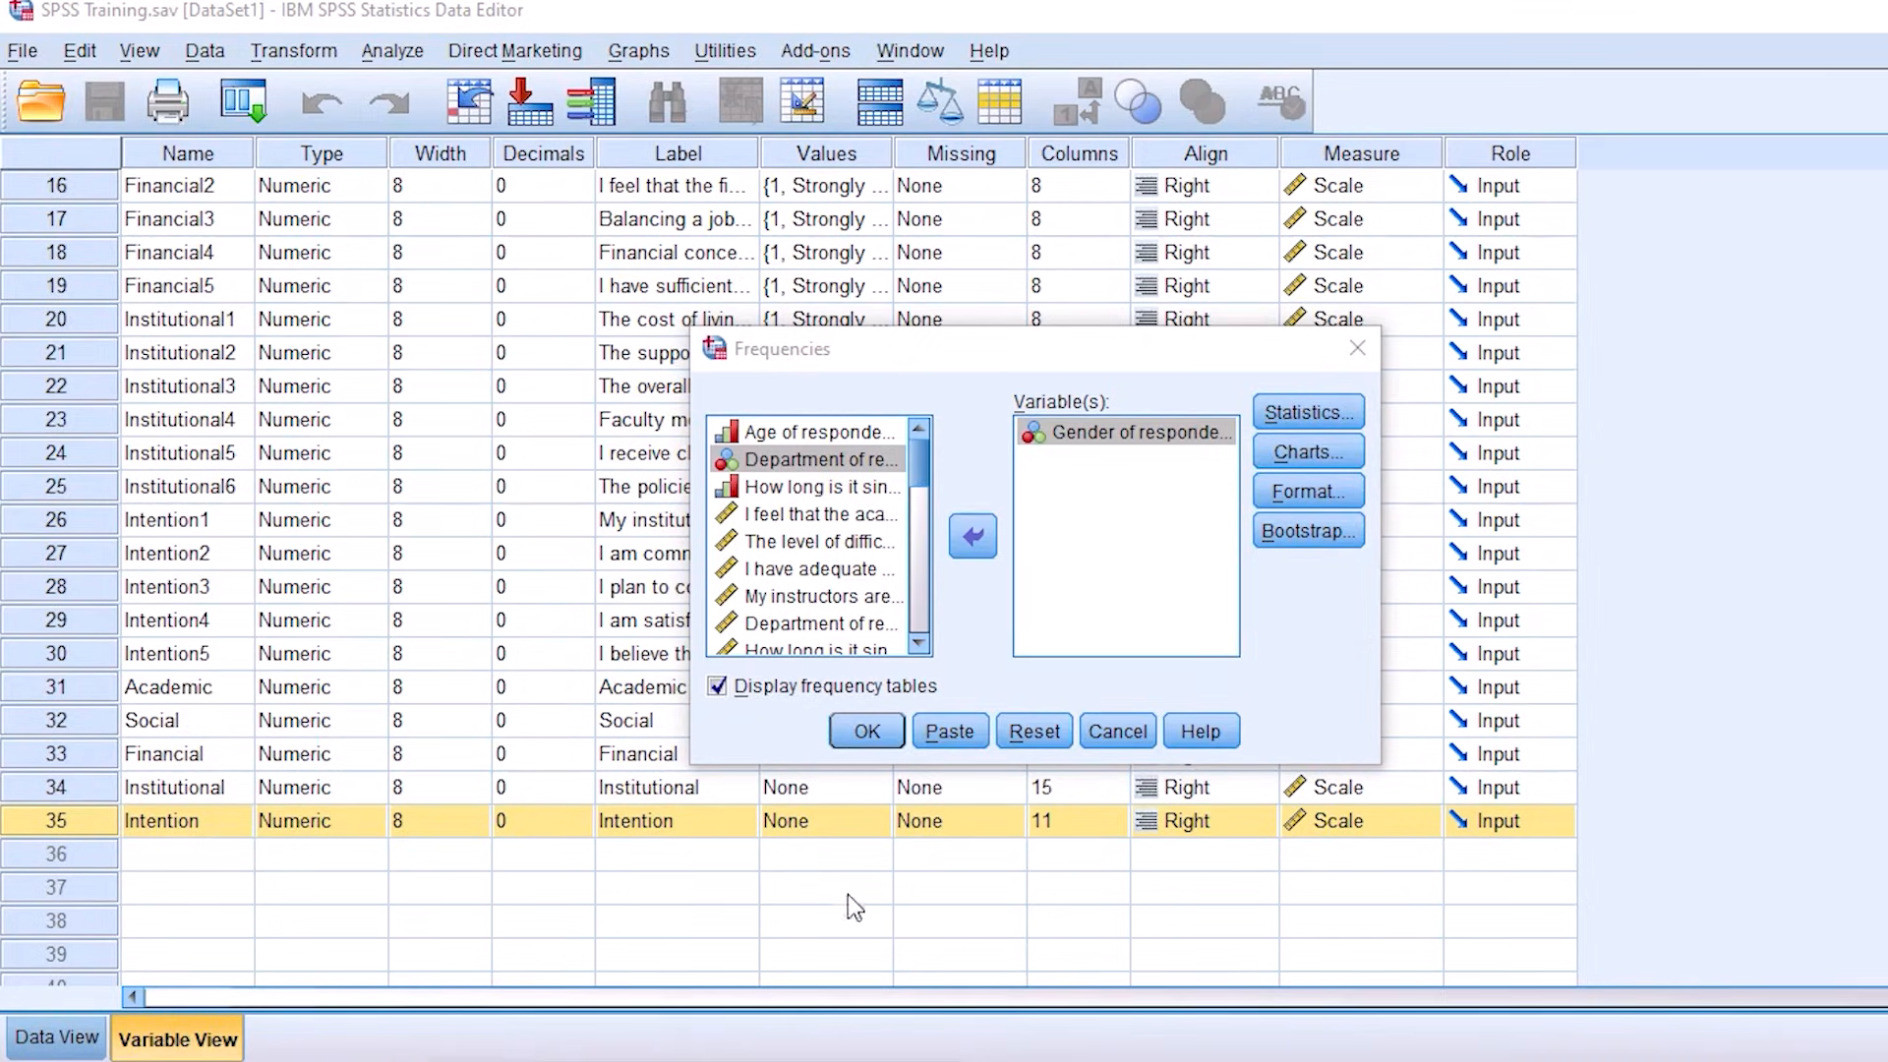
click(866, 731)
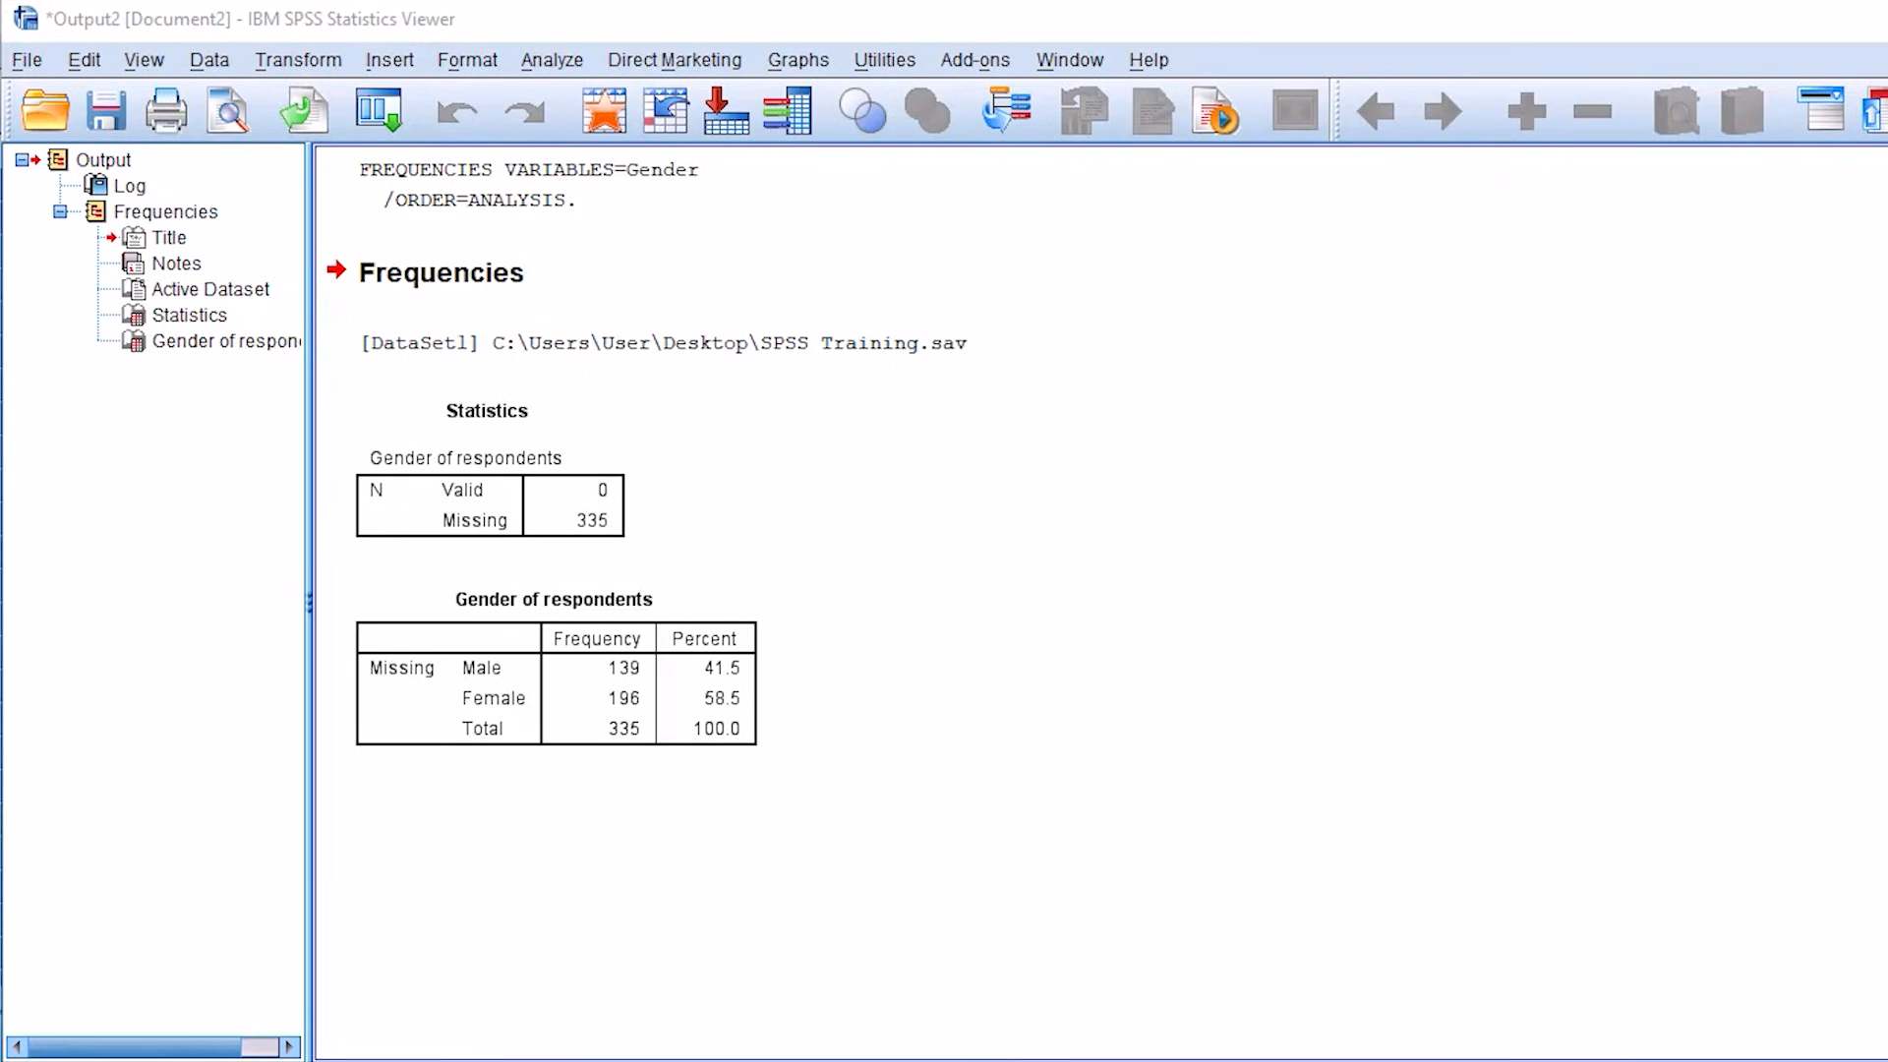
Step: Examine the frequencies, percentages and total for male and female respondents in the gender table
mouse_move(787, 665)
mouse_down()
mouse_move(835, 725)
mouse_move(1059, 606)
mouse_up()
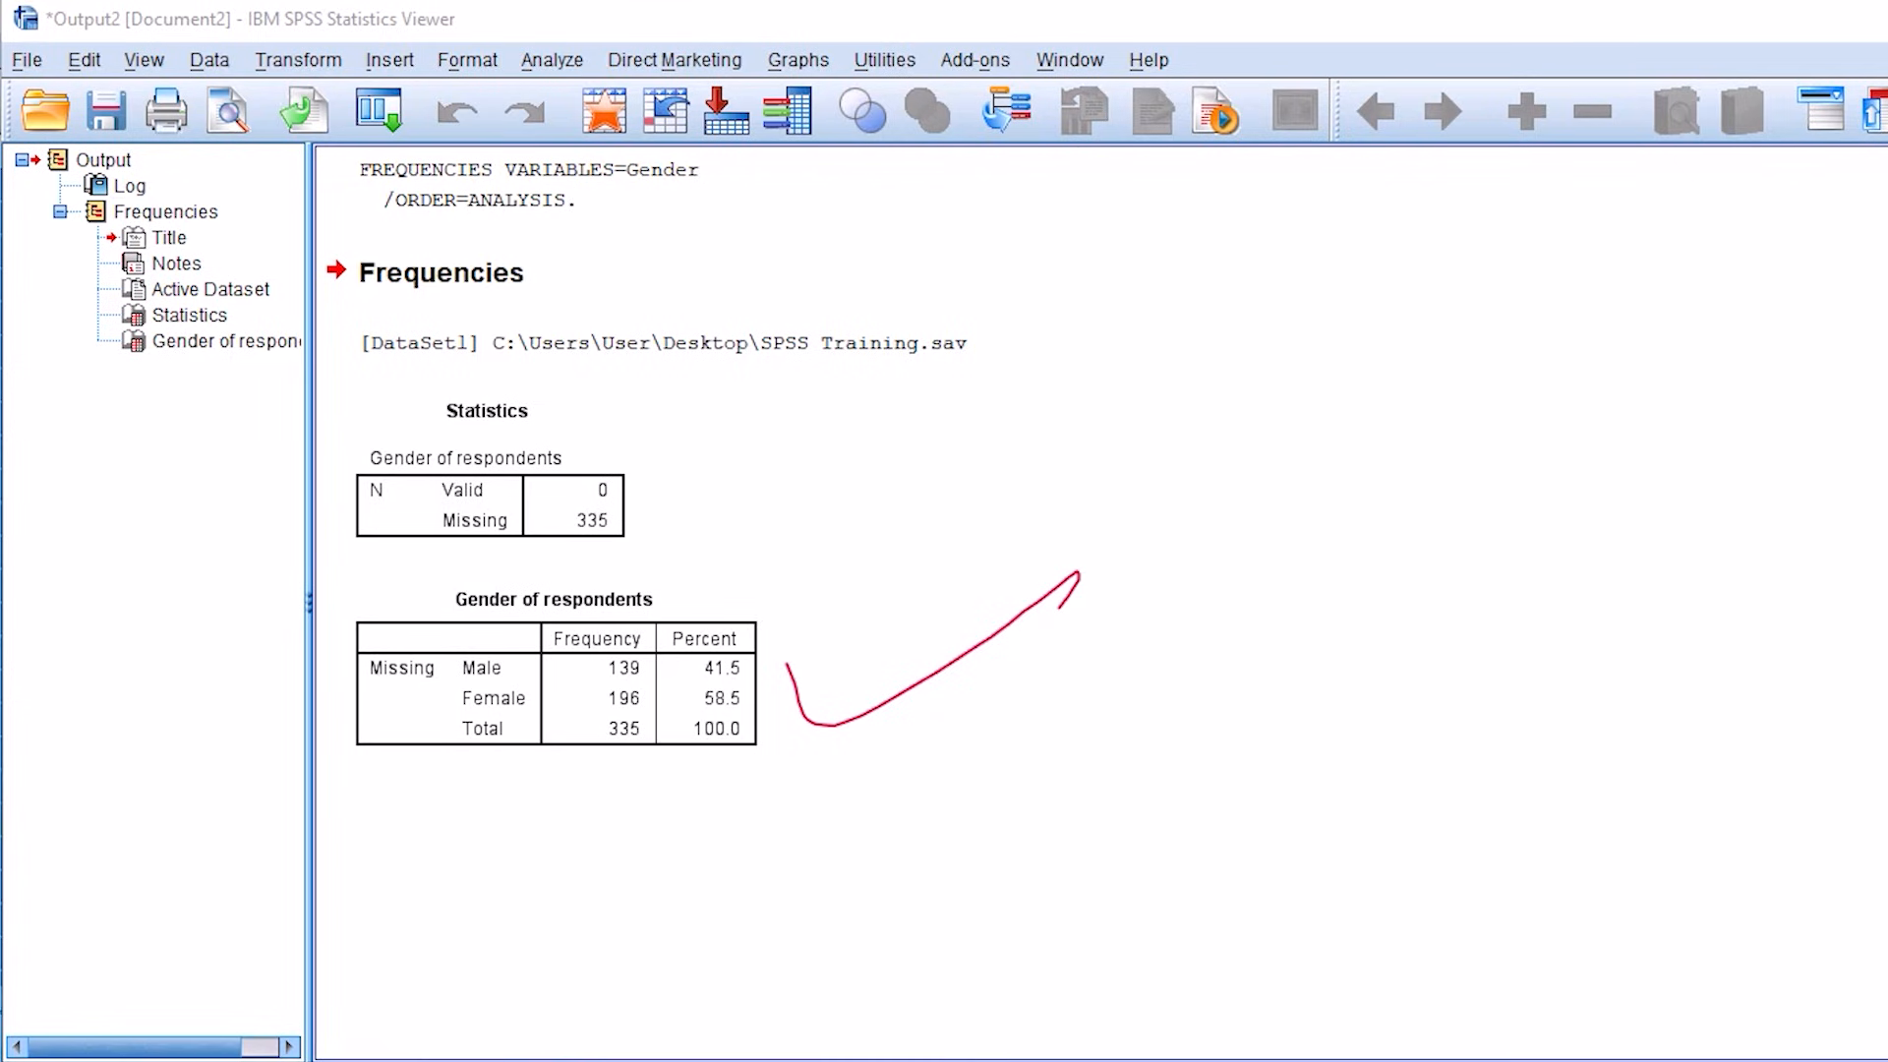
mouse_move(610, 670)
mouse_down()
mouse_move(620, 701)
mouse_move(634, 650)
mouse_up()
mouse_move(578, 705)
mouse_down()
mouse_move(558, 724)
mouse_move(661, 769)
mouse_move(649, 712)
mouse_move(787, 654)
mouse_move(747, 693)
mouse_move(680, 708)
mouse_move(786, 693)
mouse_up()
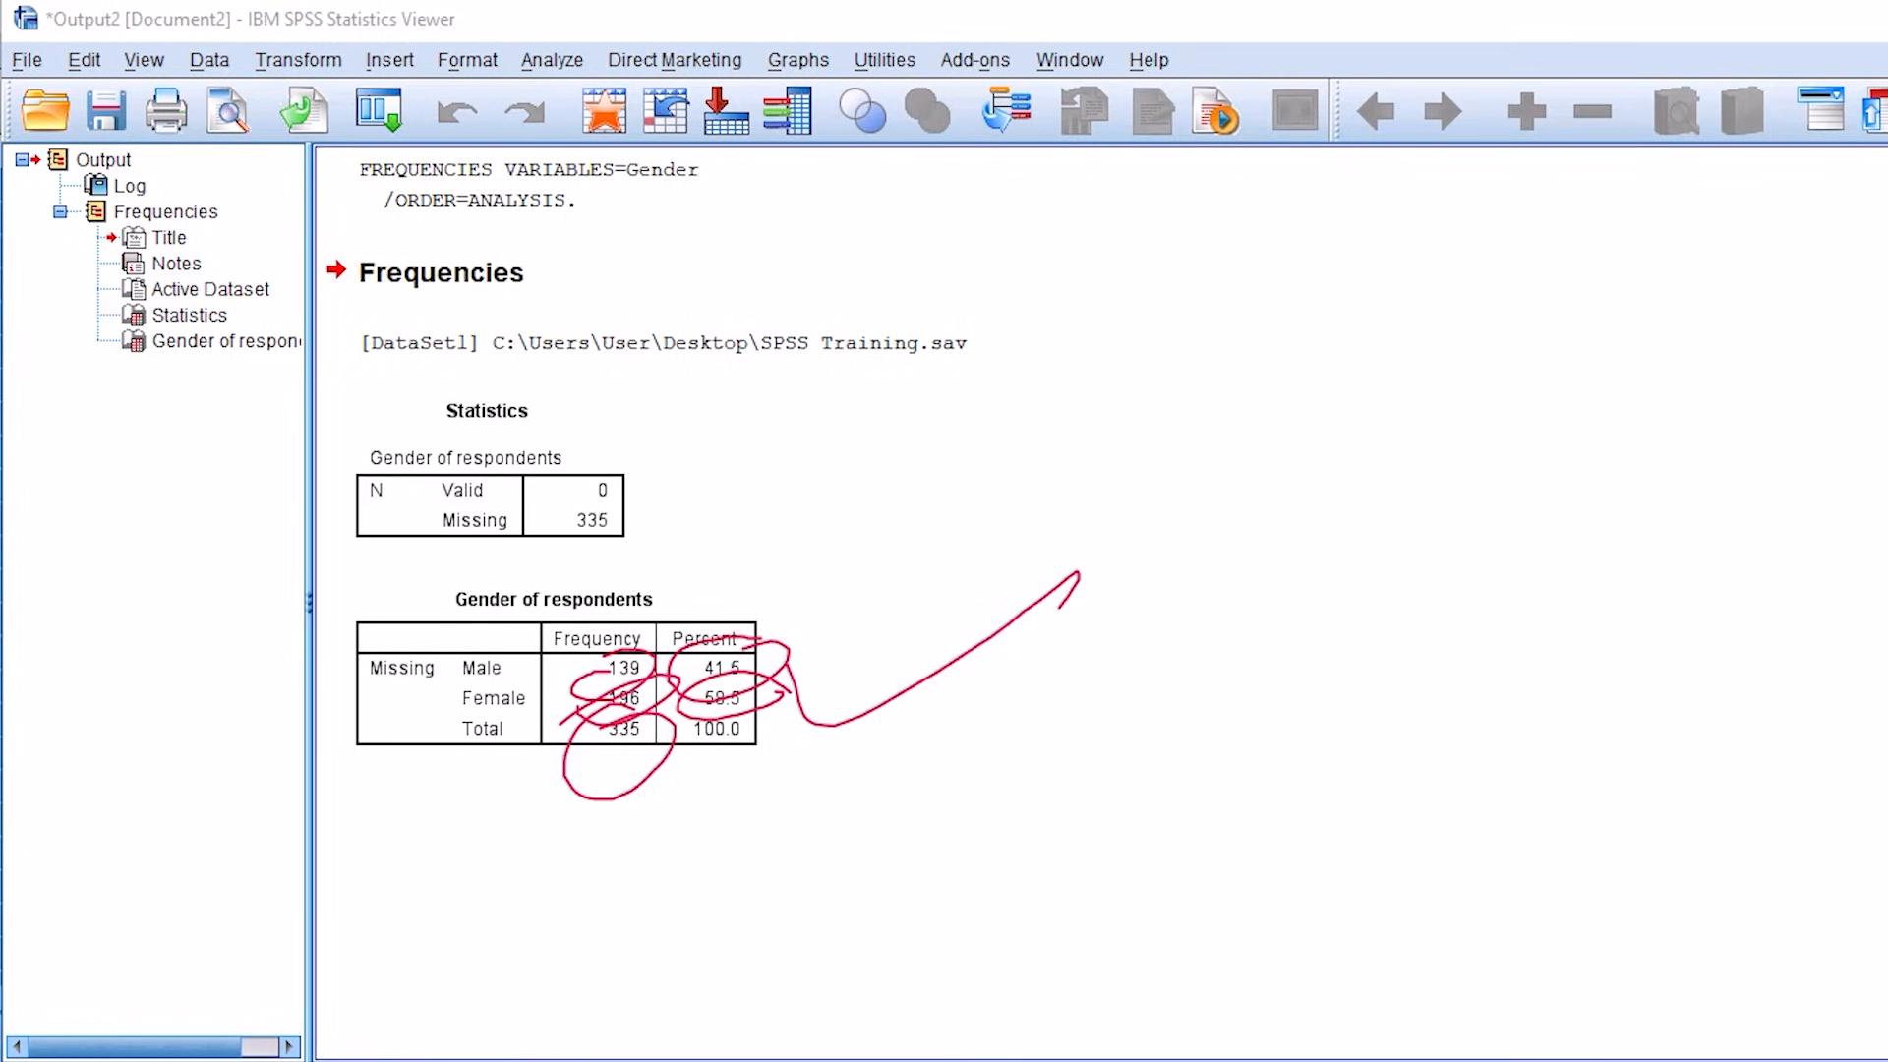
key(e)
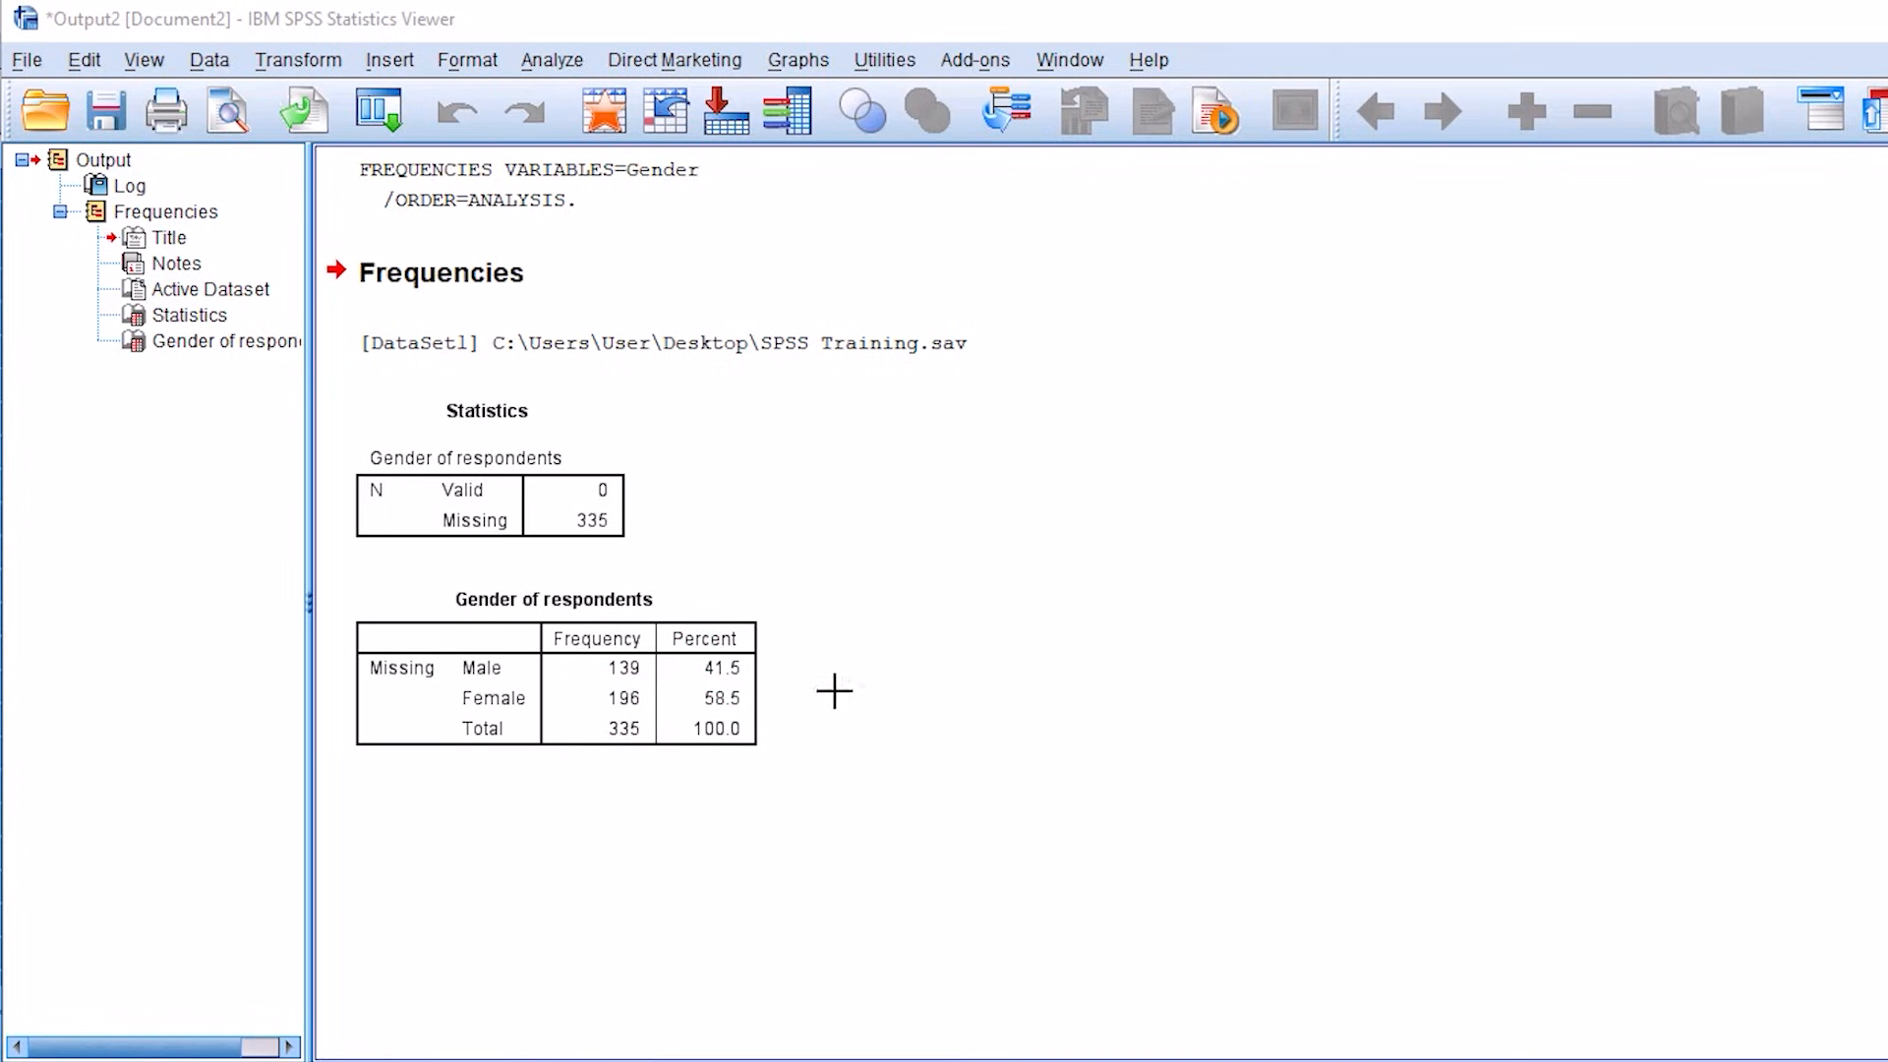
drag(816, 669, 1138, 548)
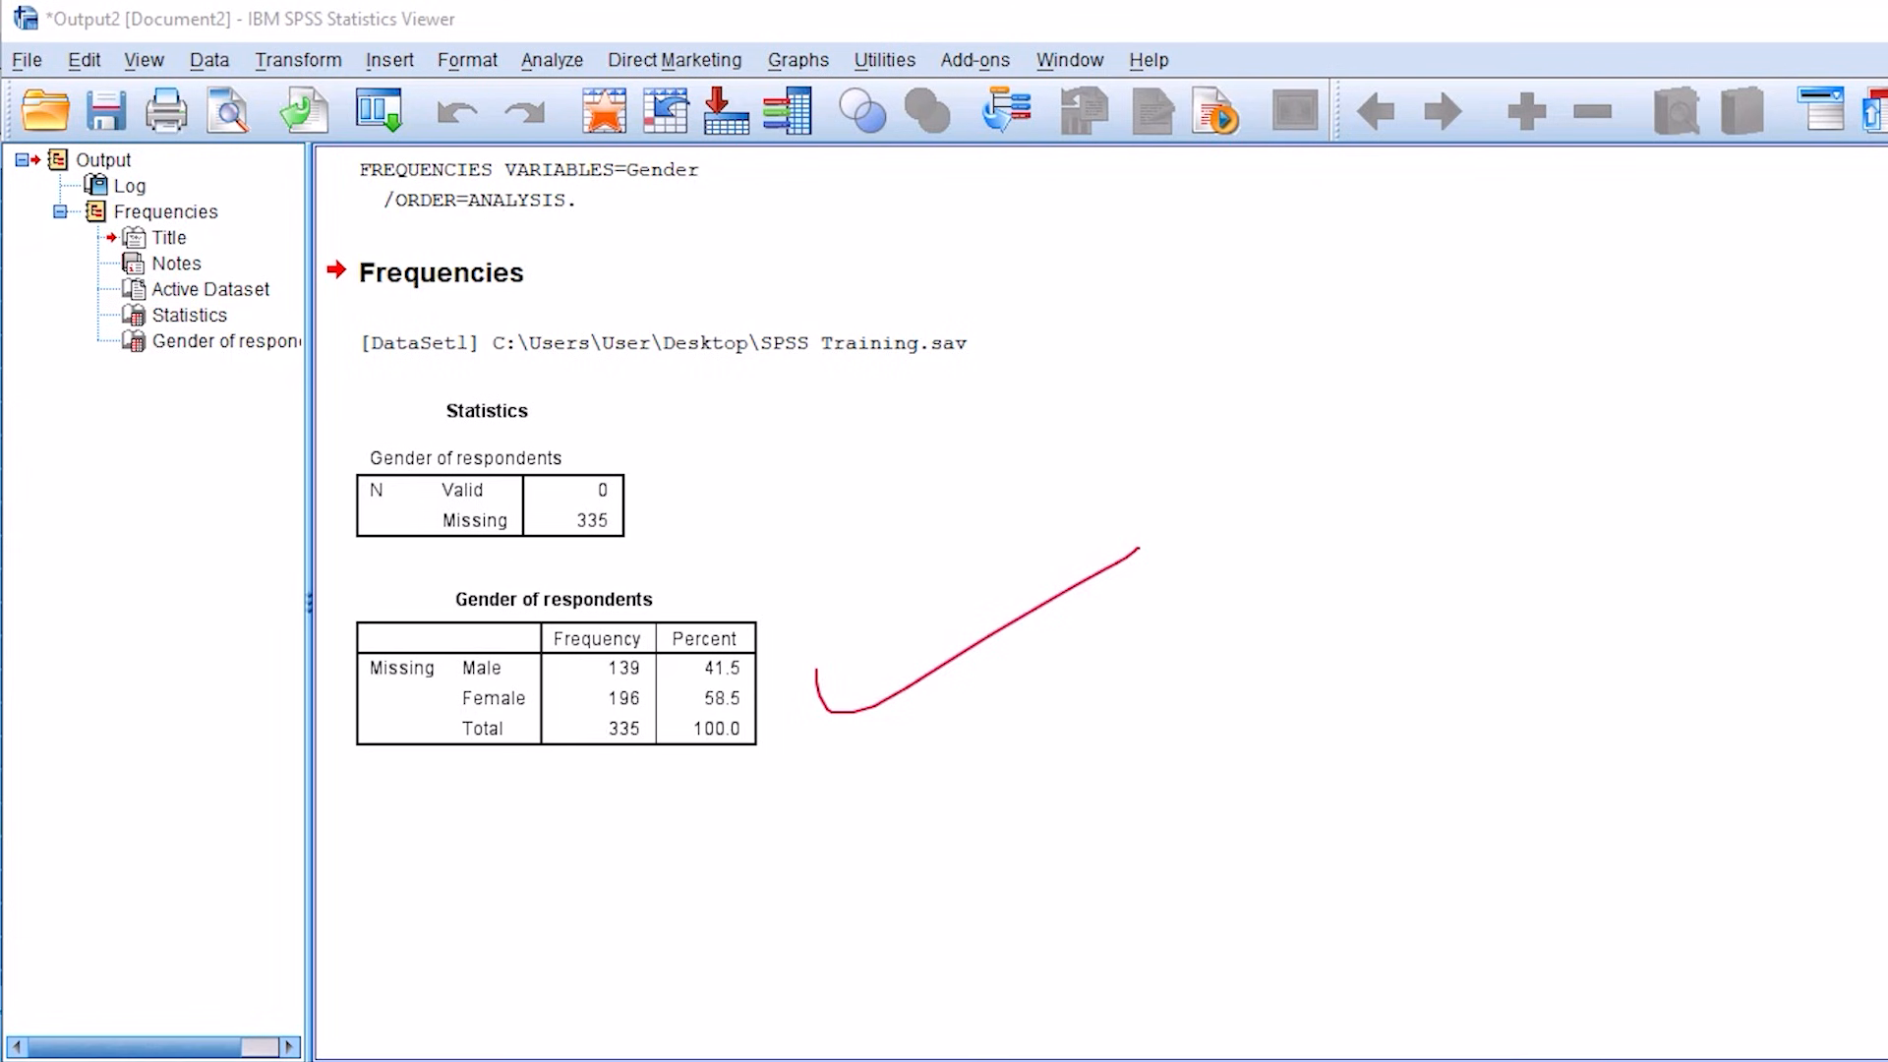
Step: Switch to the questionnaire in Microsoft Word and create a new blank document
key(alt+Tab)
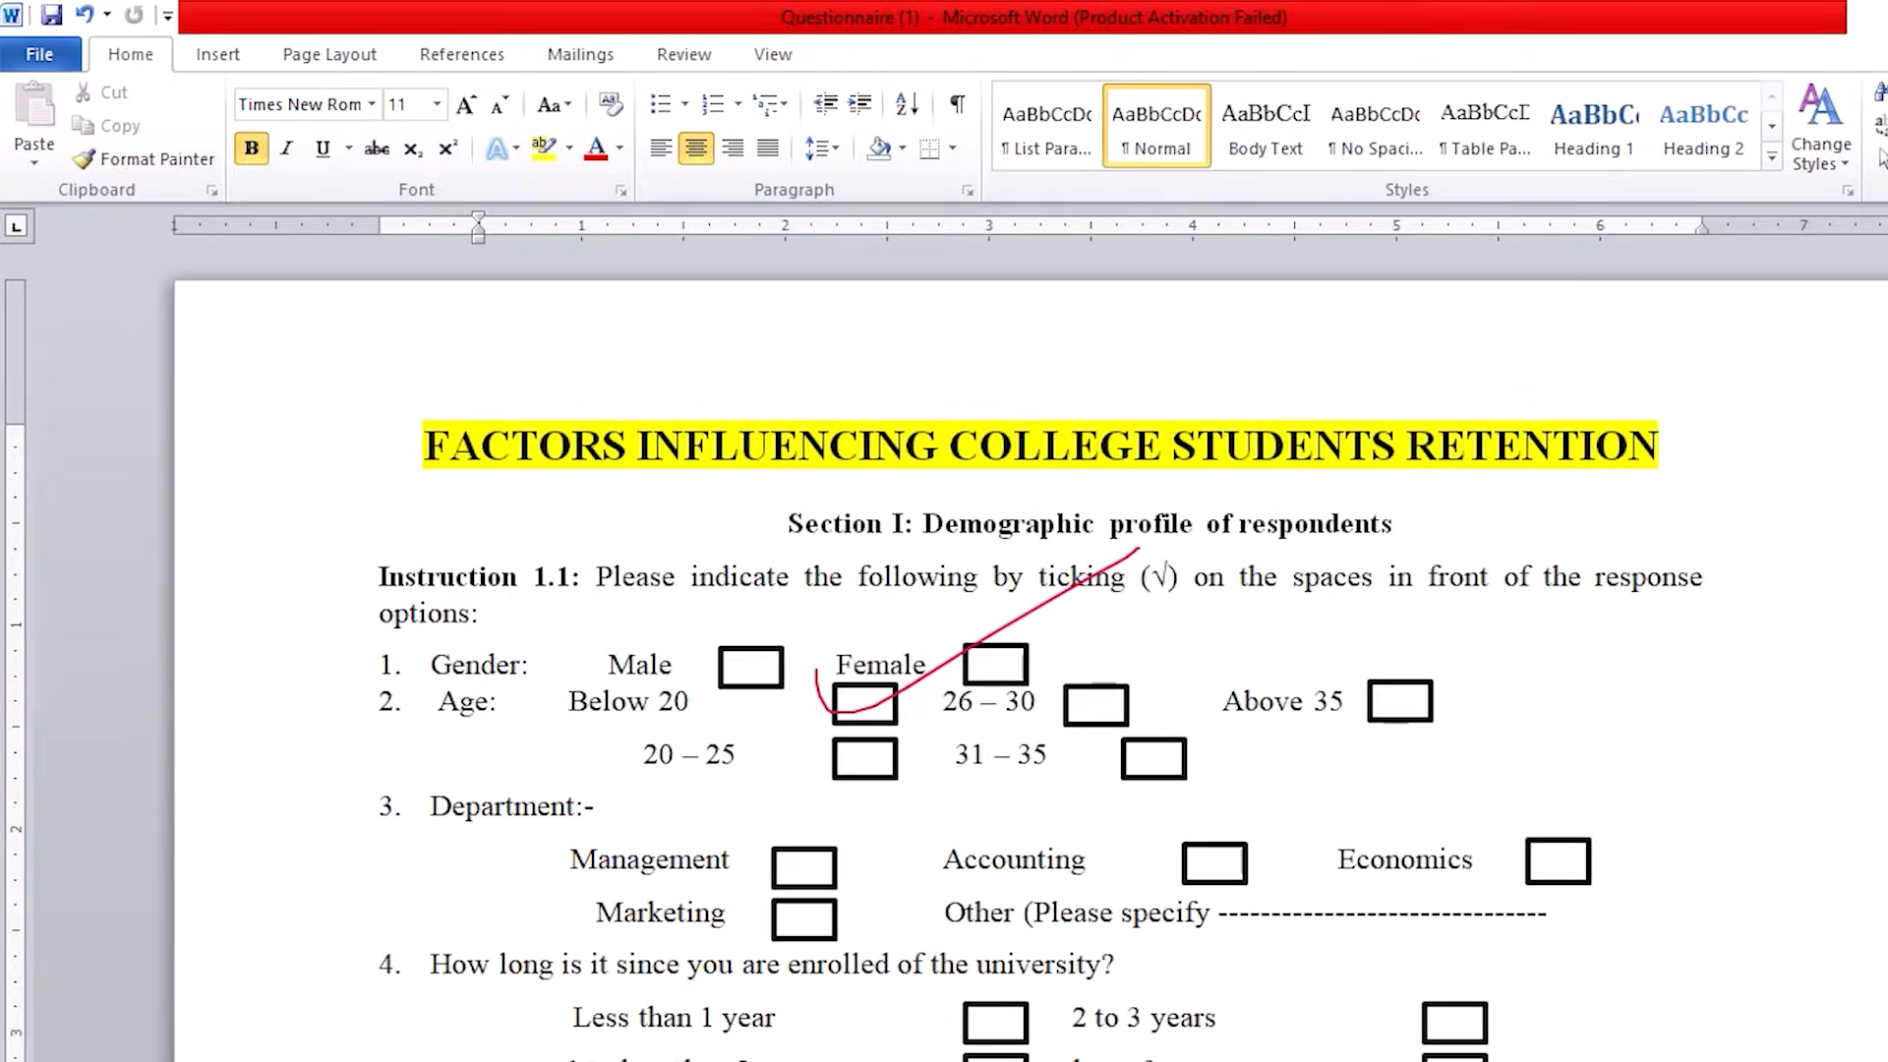
key(alt+Tab)
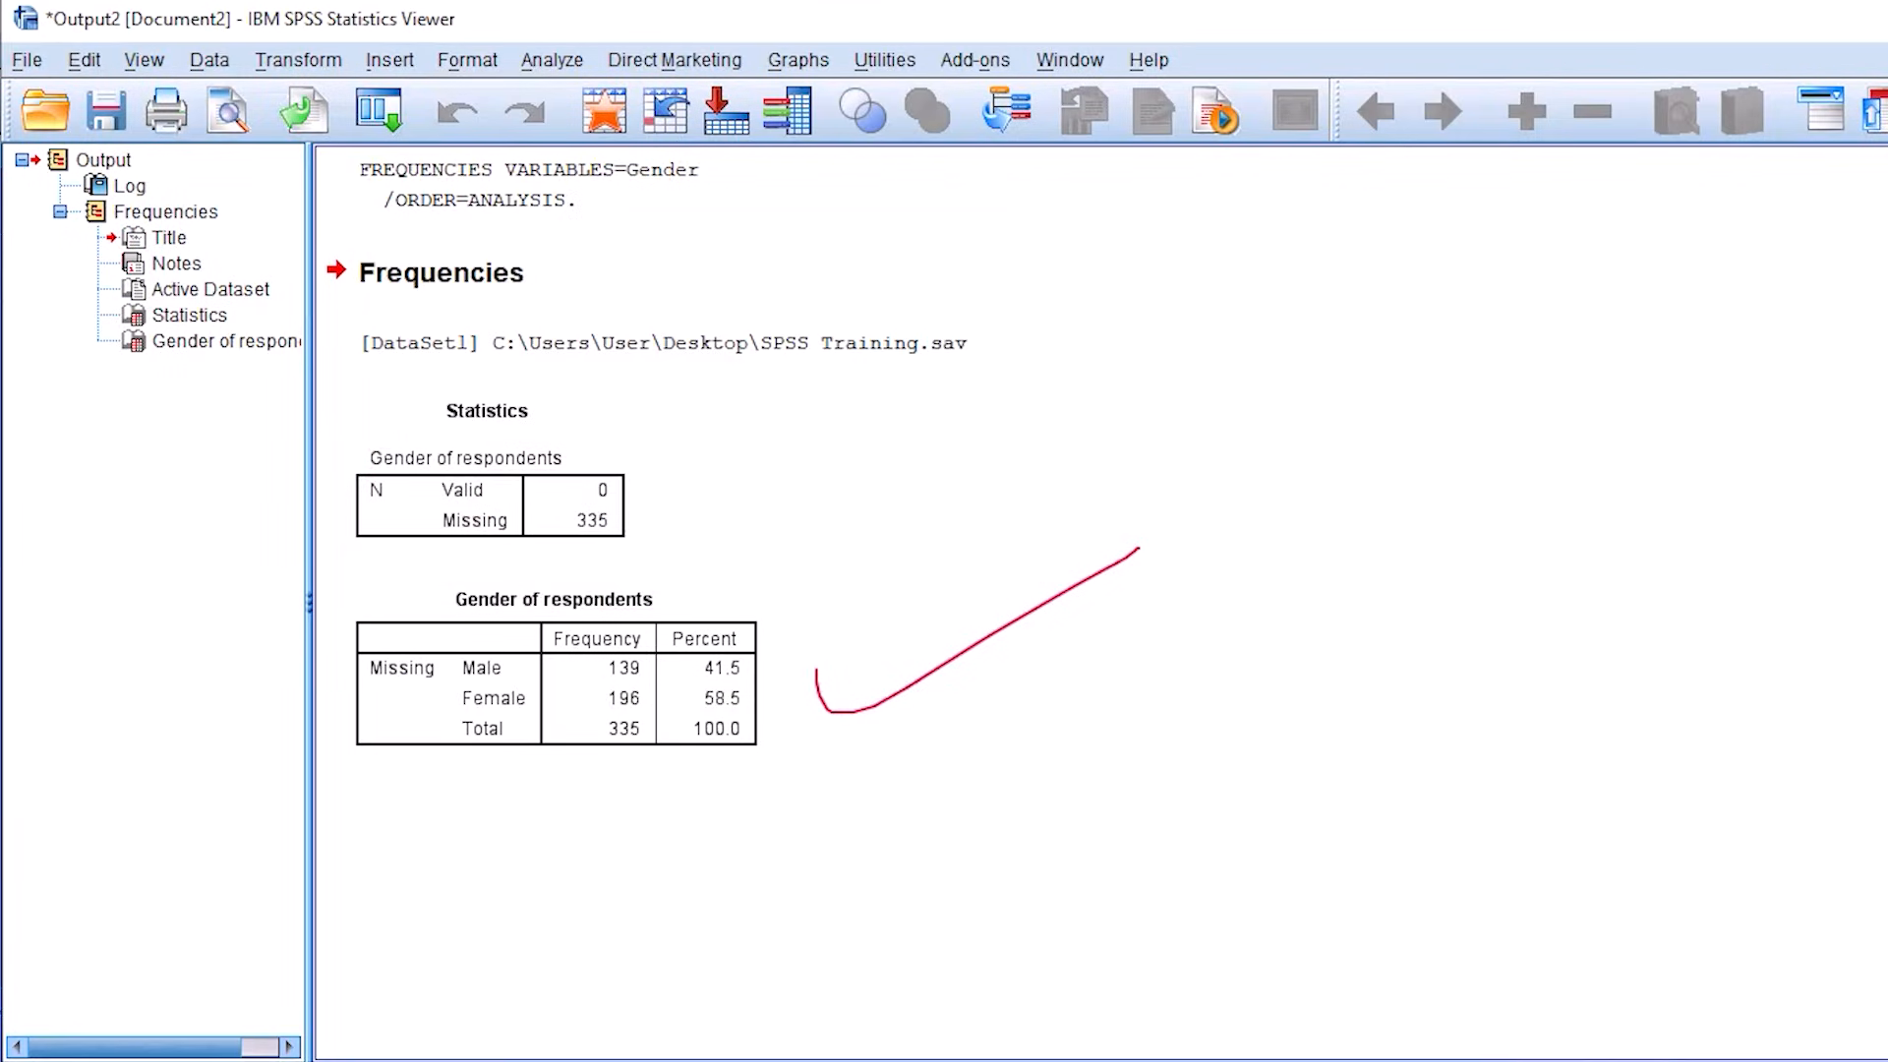
key(alt+Tab)
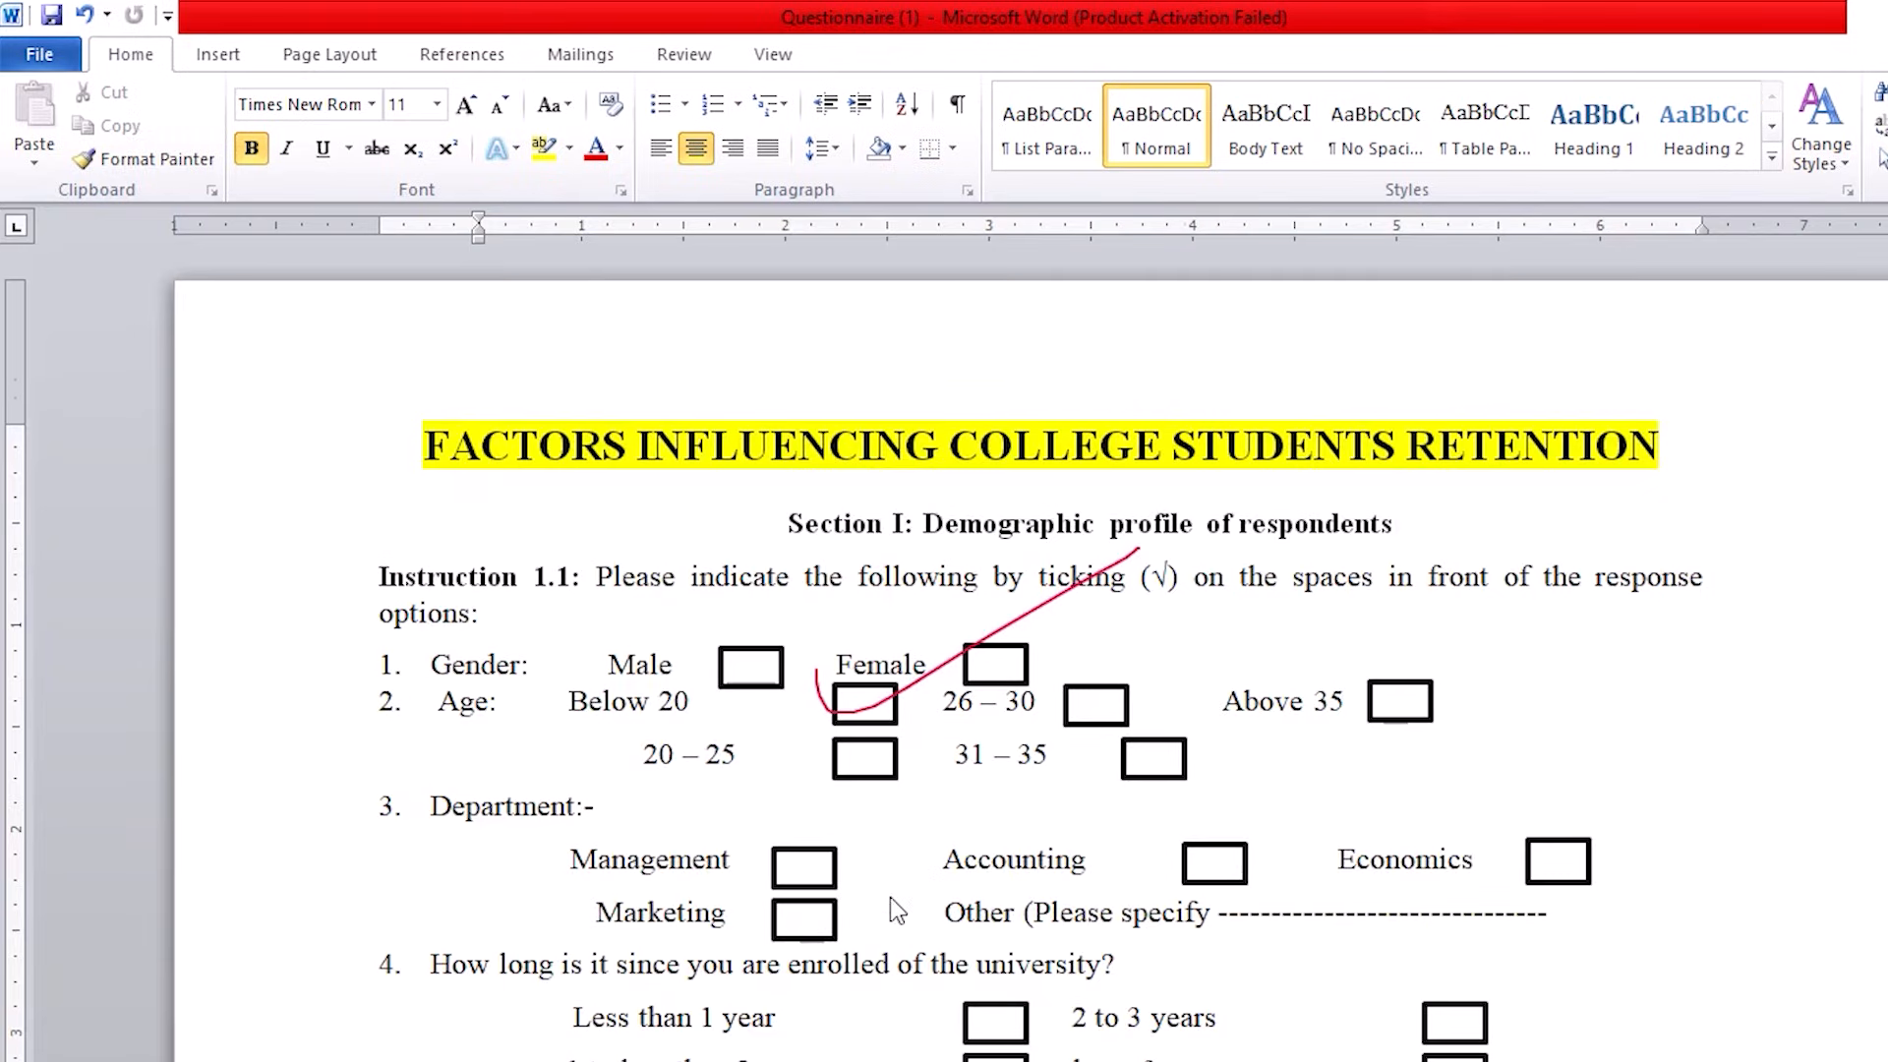
key(ctrl+n)
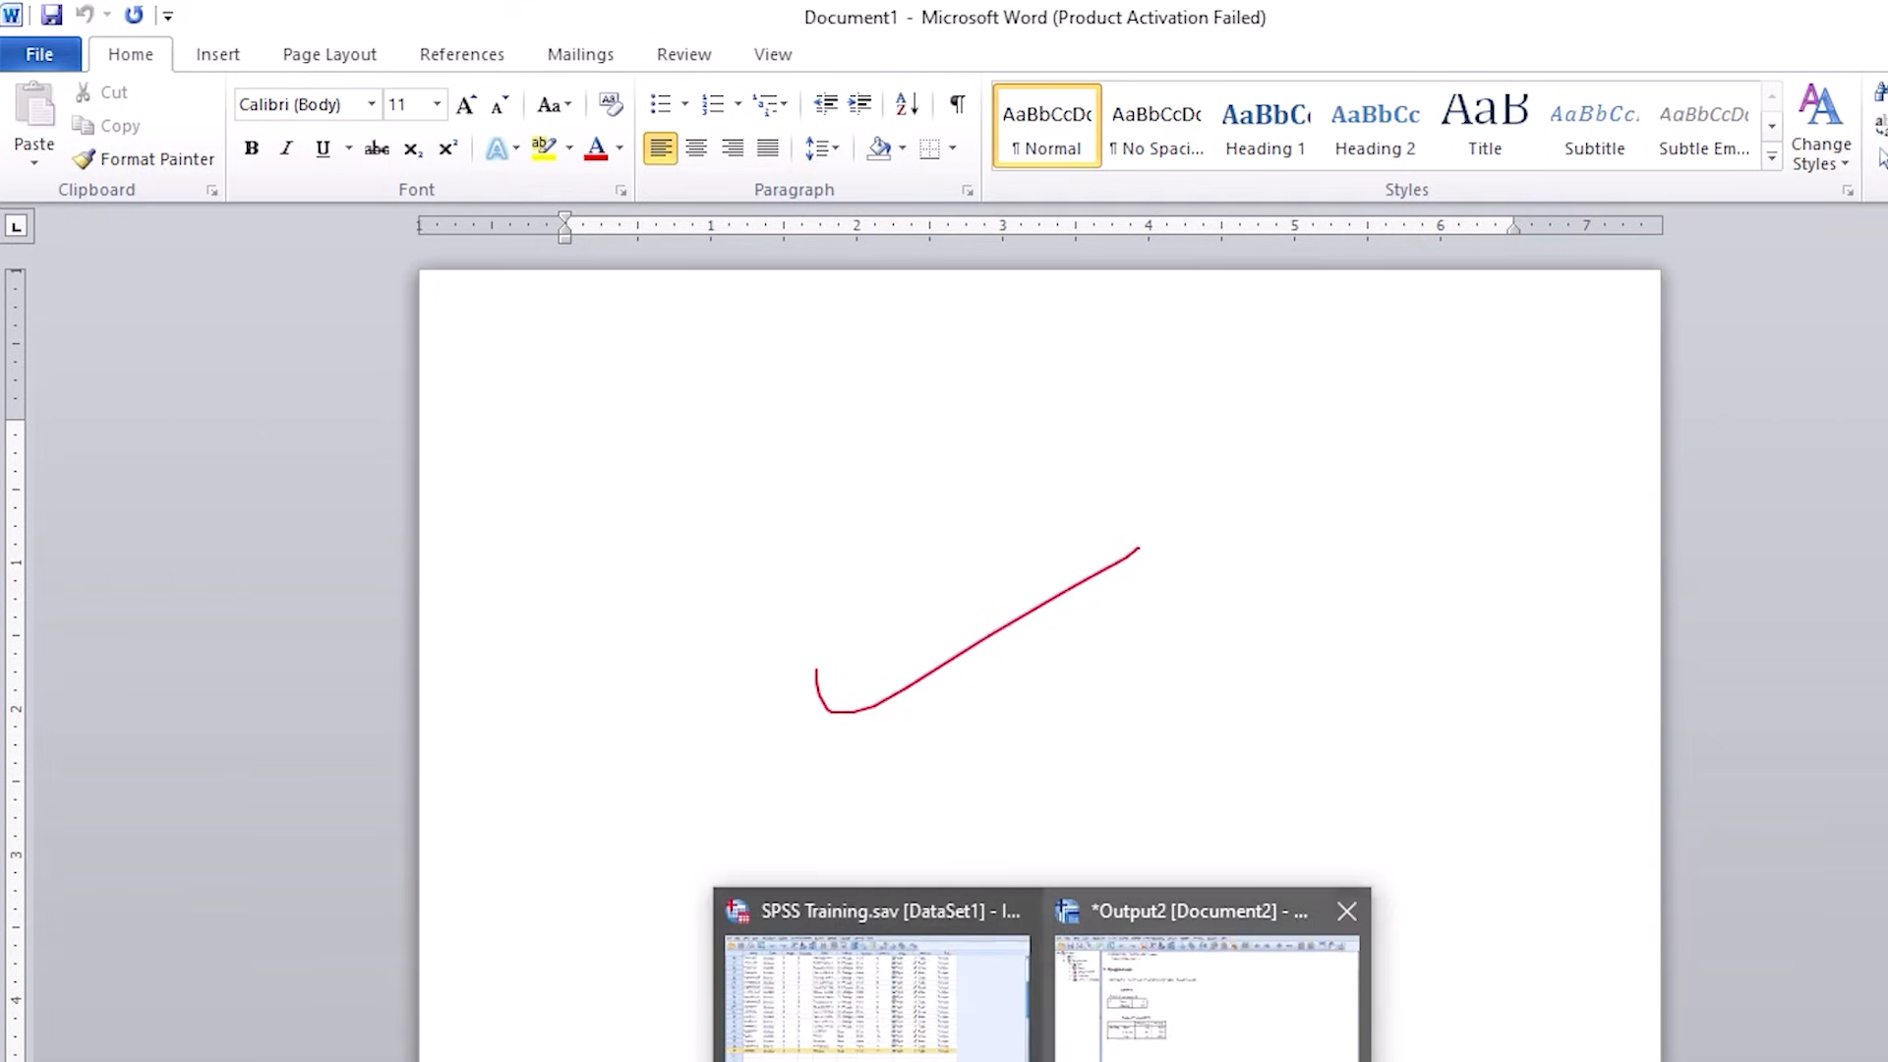
Step: Switch back to the SPSS output and copy the Gender of respondents frequency table
click(1170, 1033)
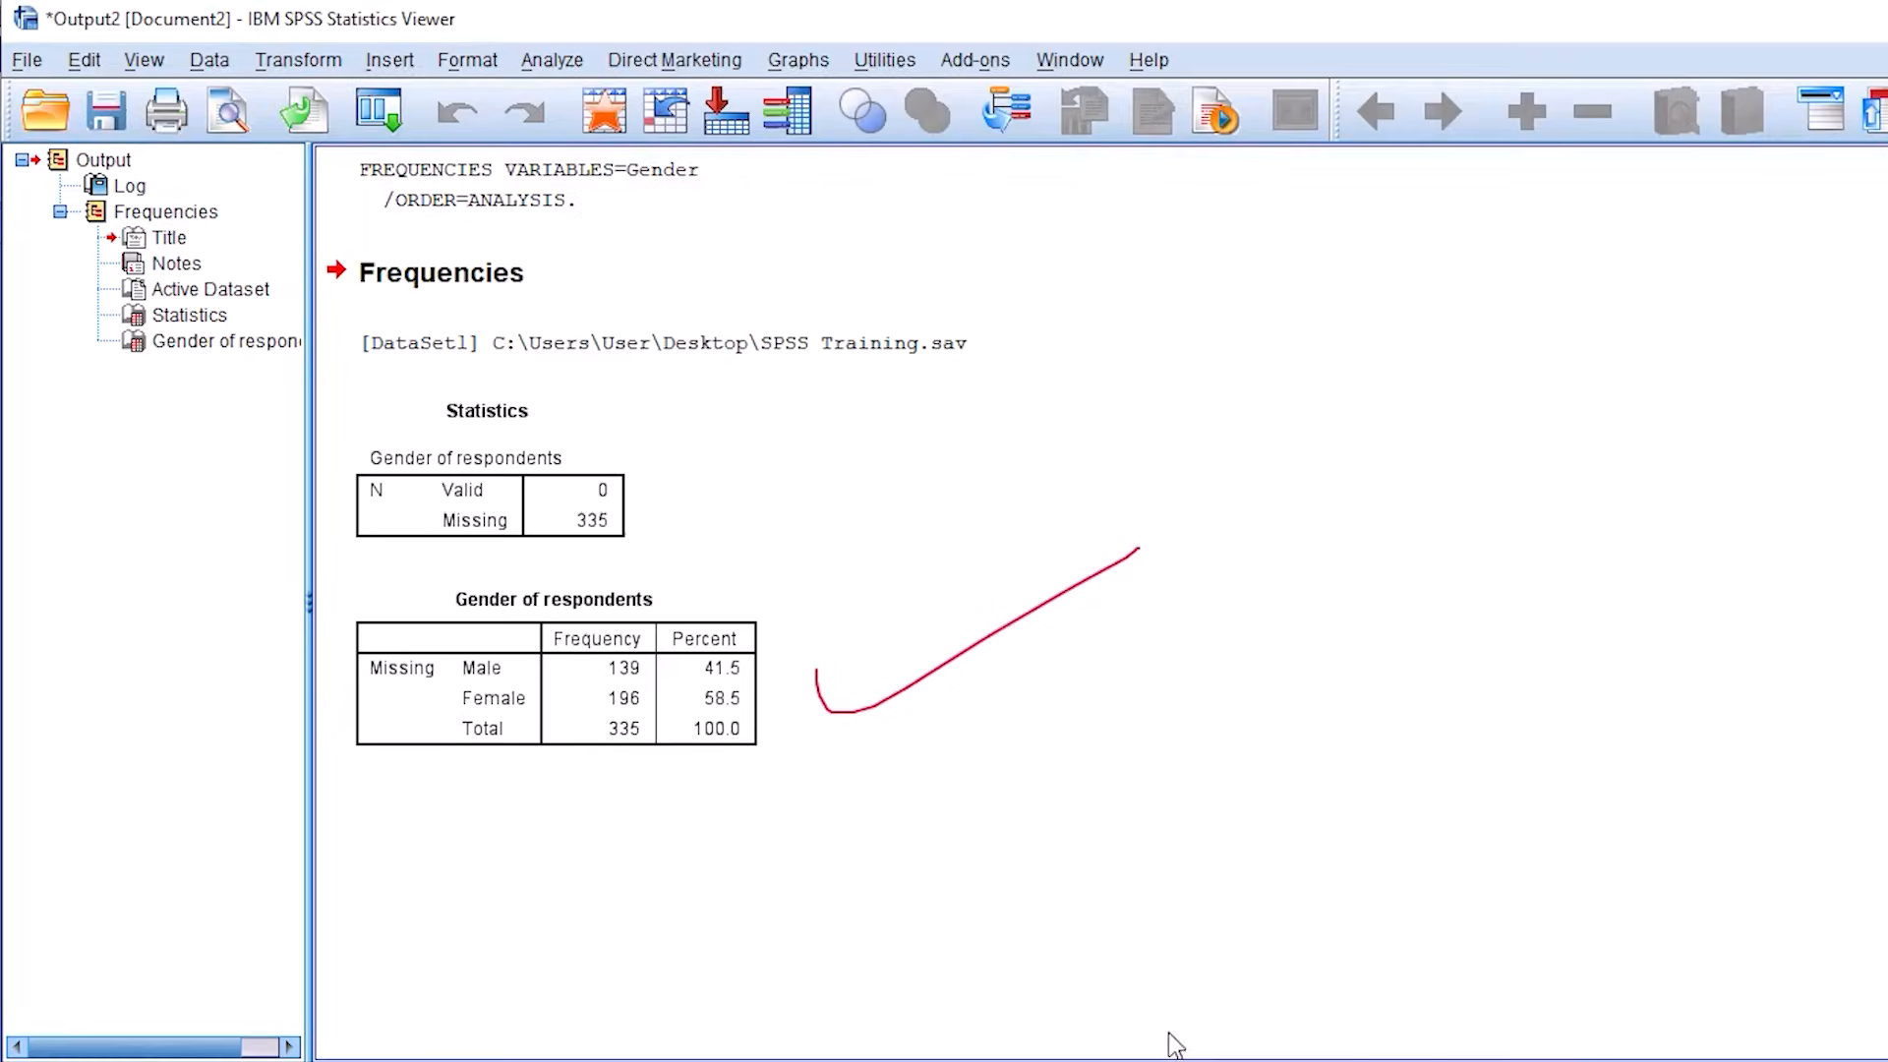
right_click(551, 659)
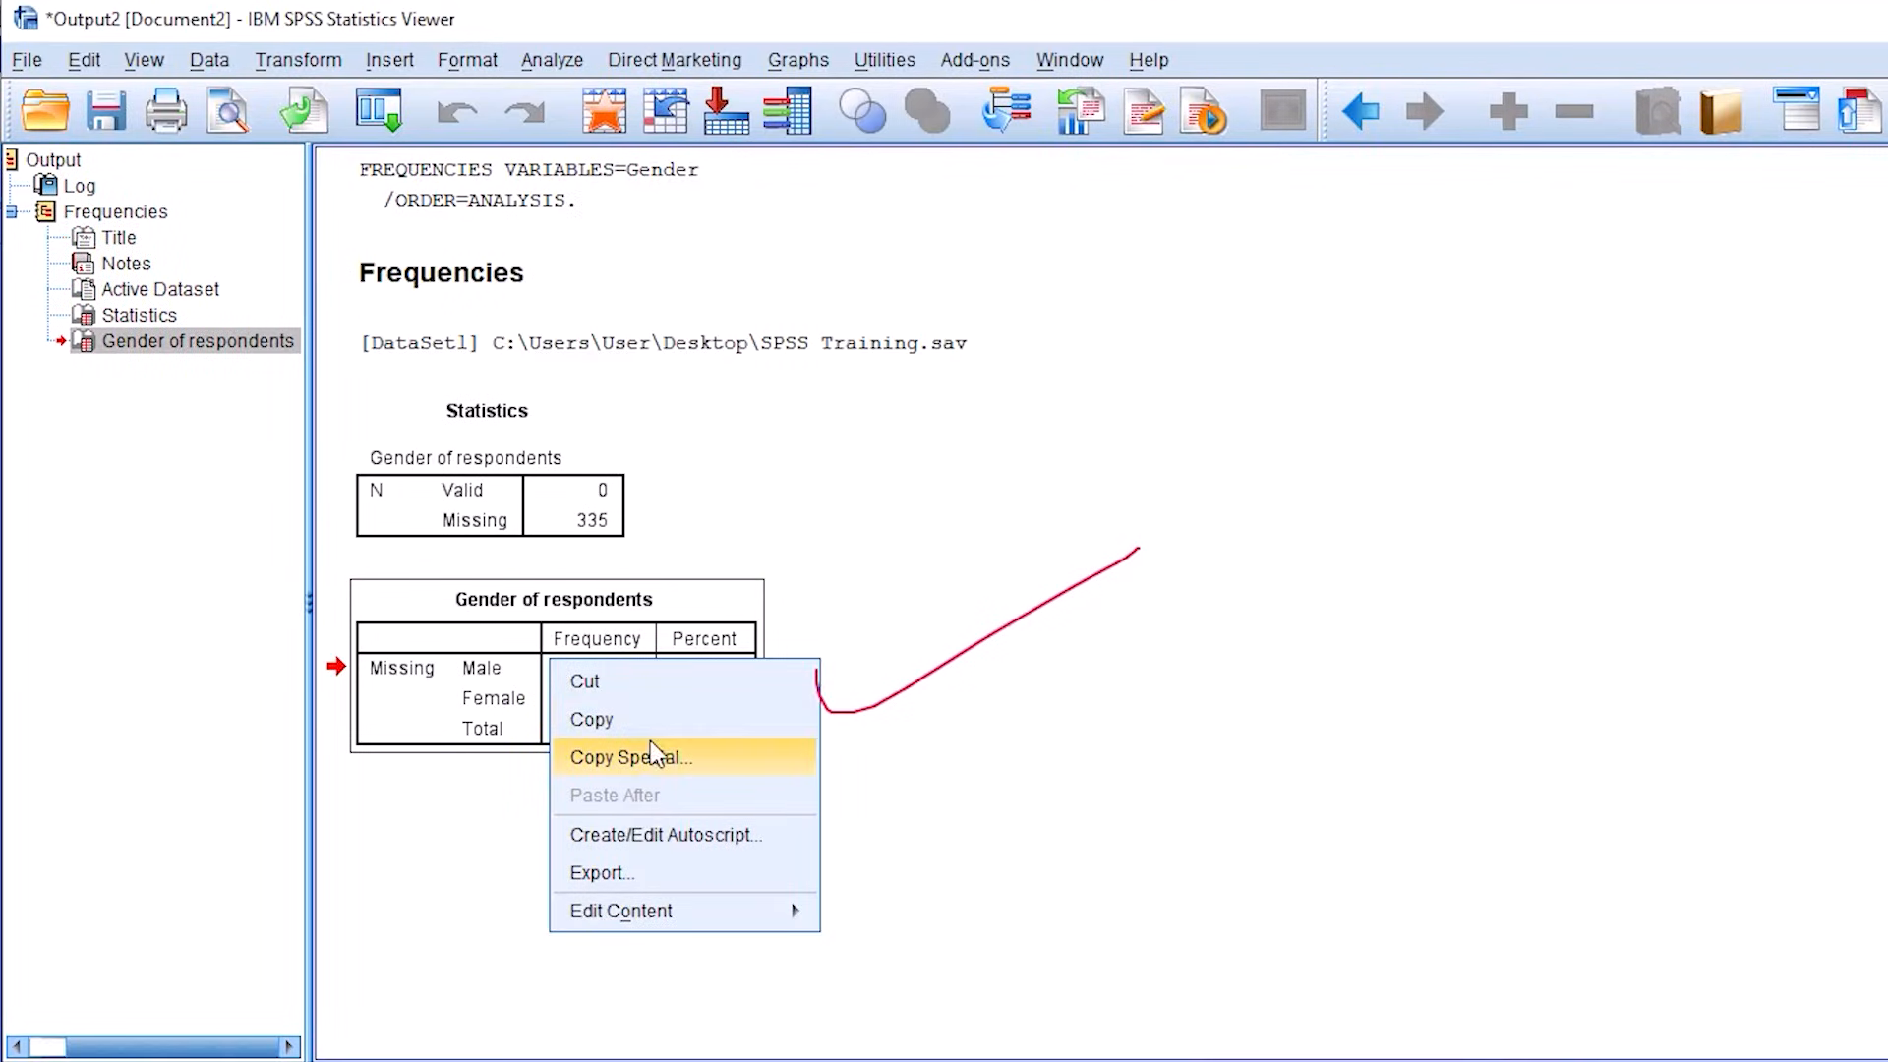
click(612, 722)
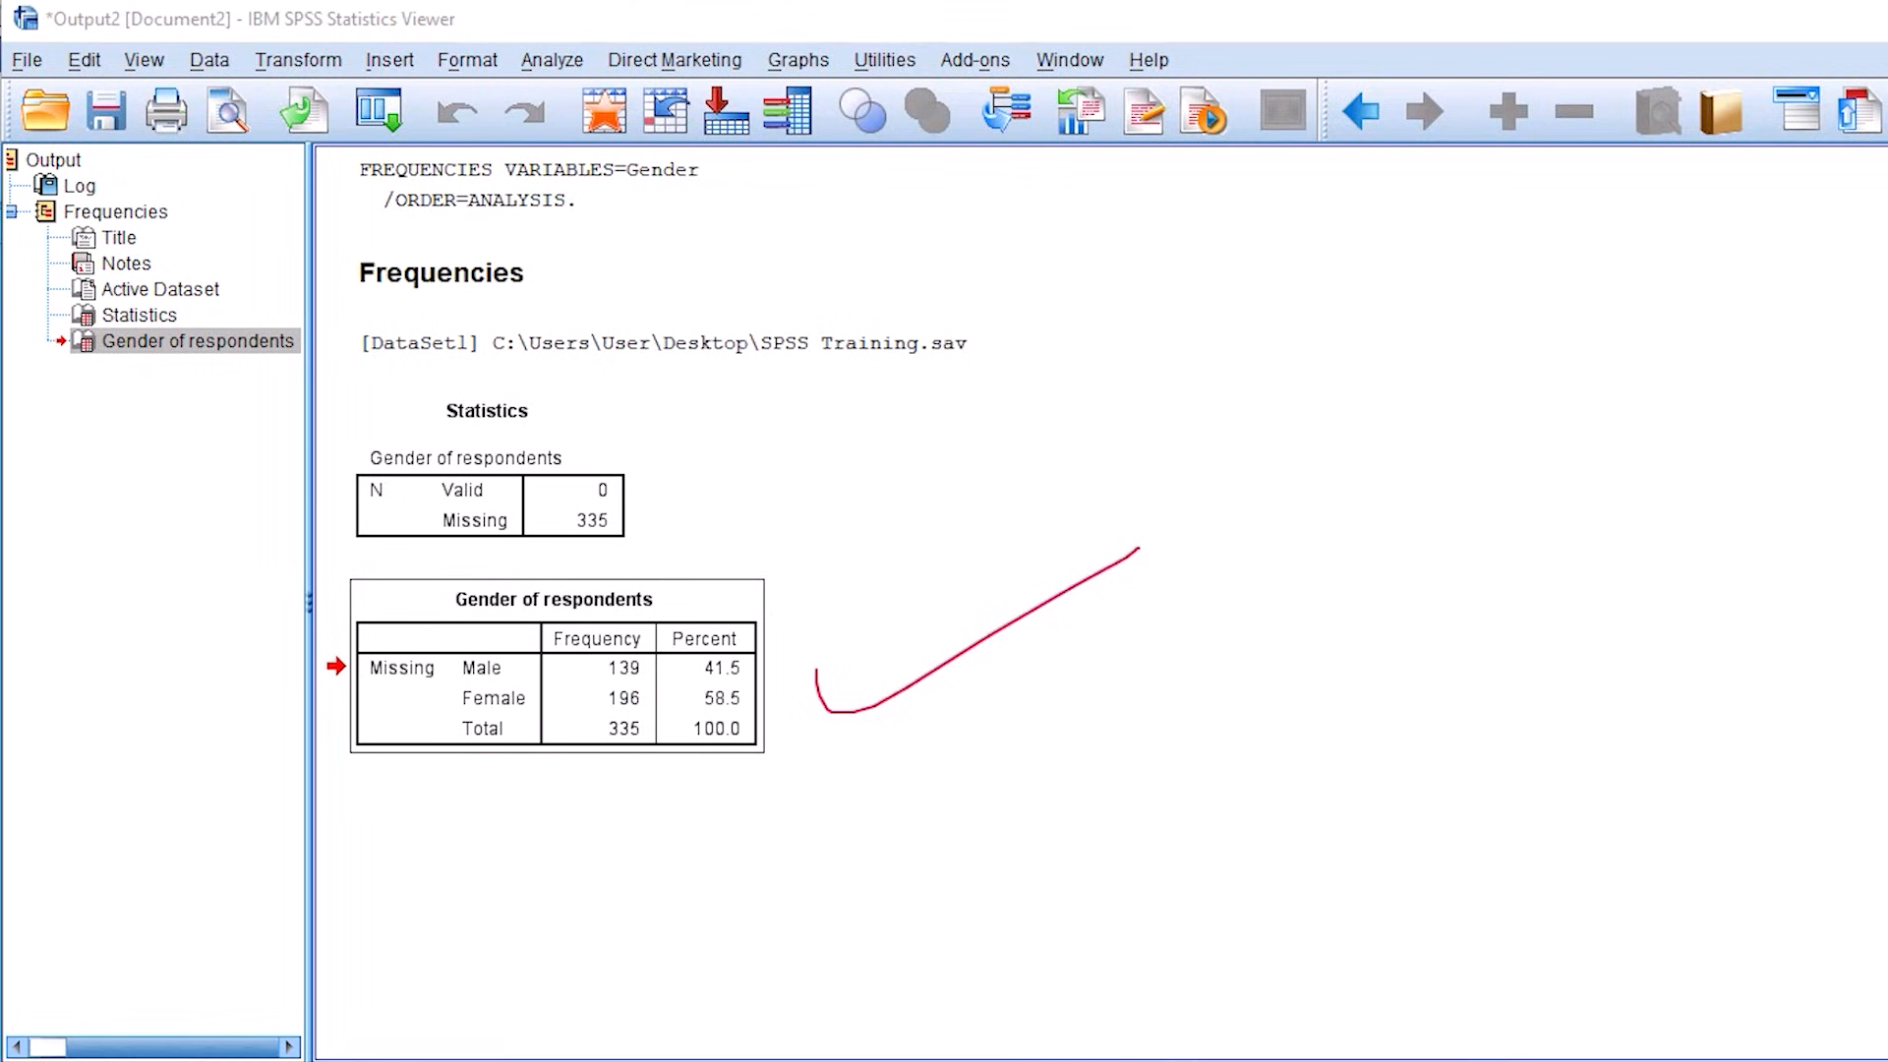
Step: Switch to the blank Word document and paste the copied gender table at its start
click(941, 978)
right_click(566, 411)
click(542, 455)
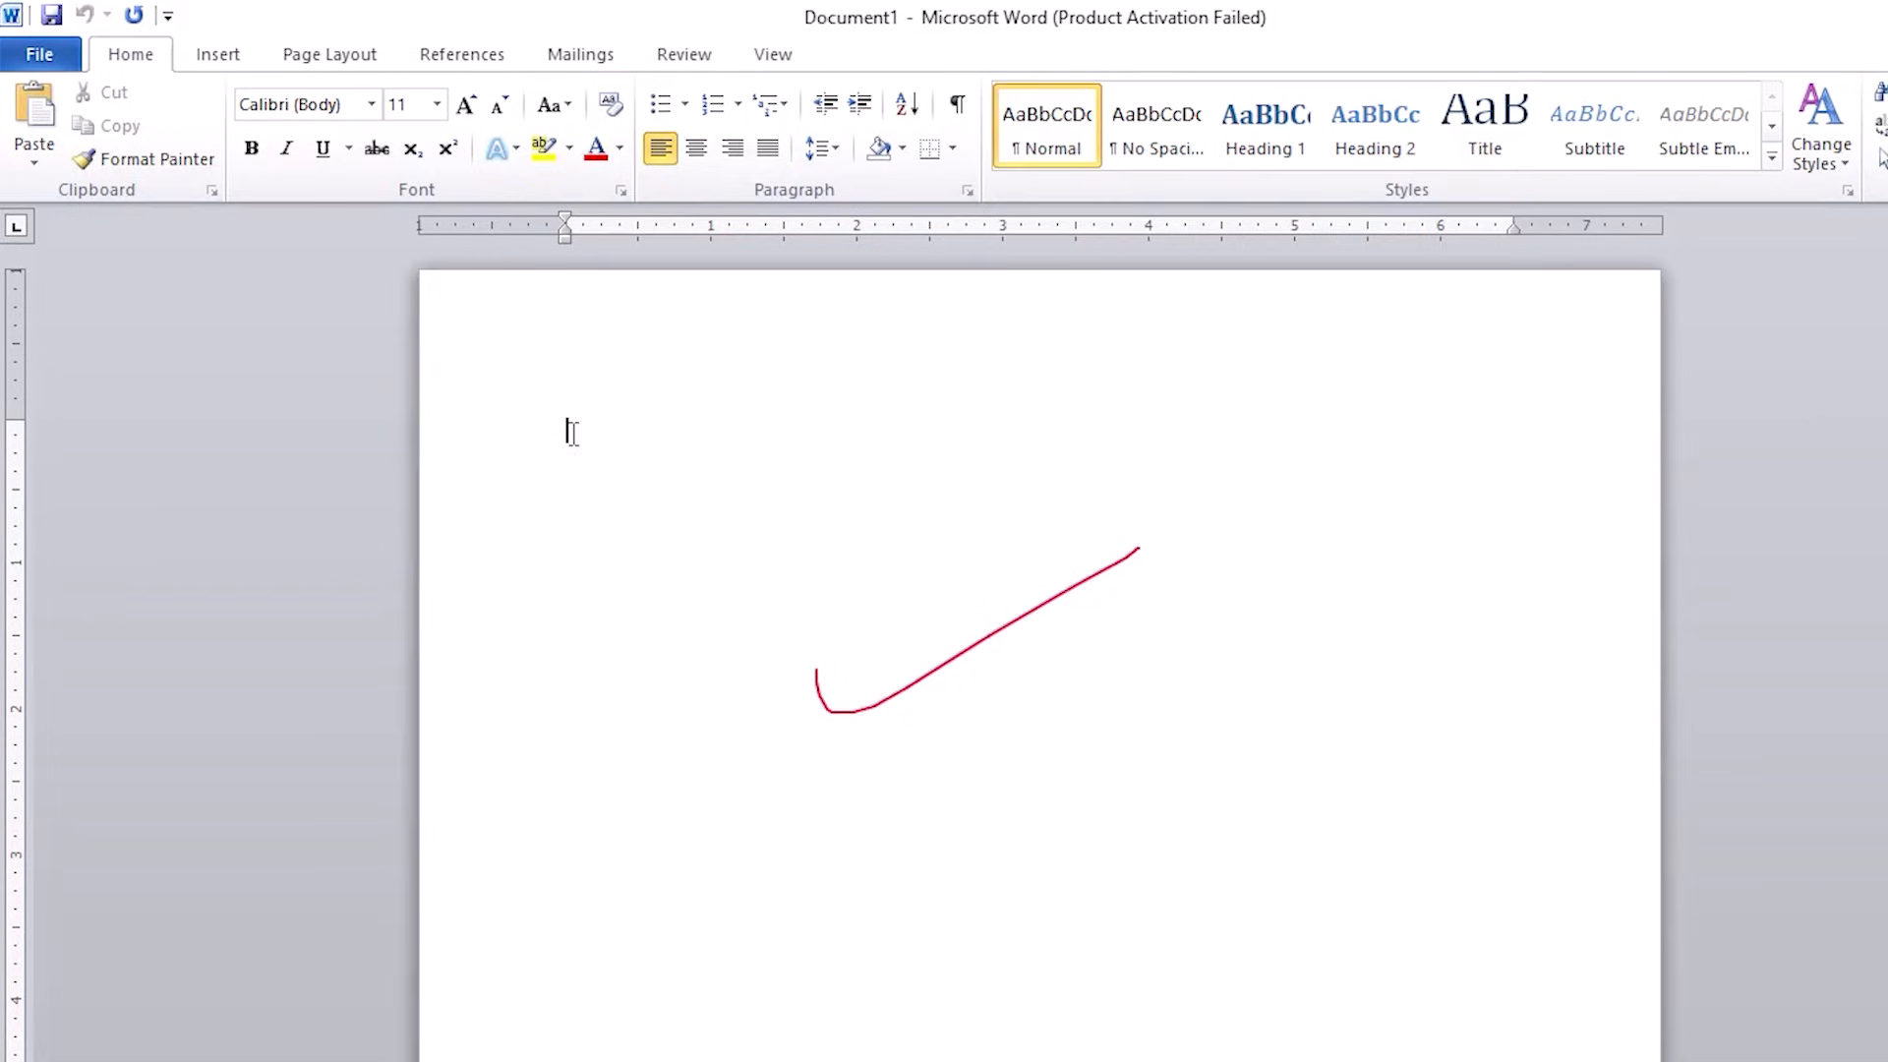
right_click(580, 439)
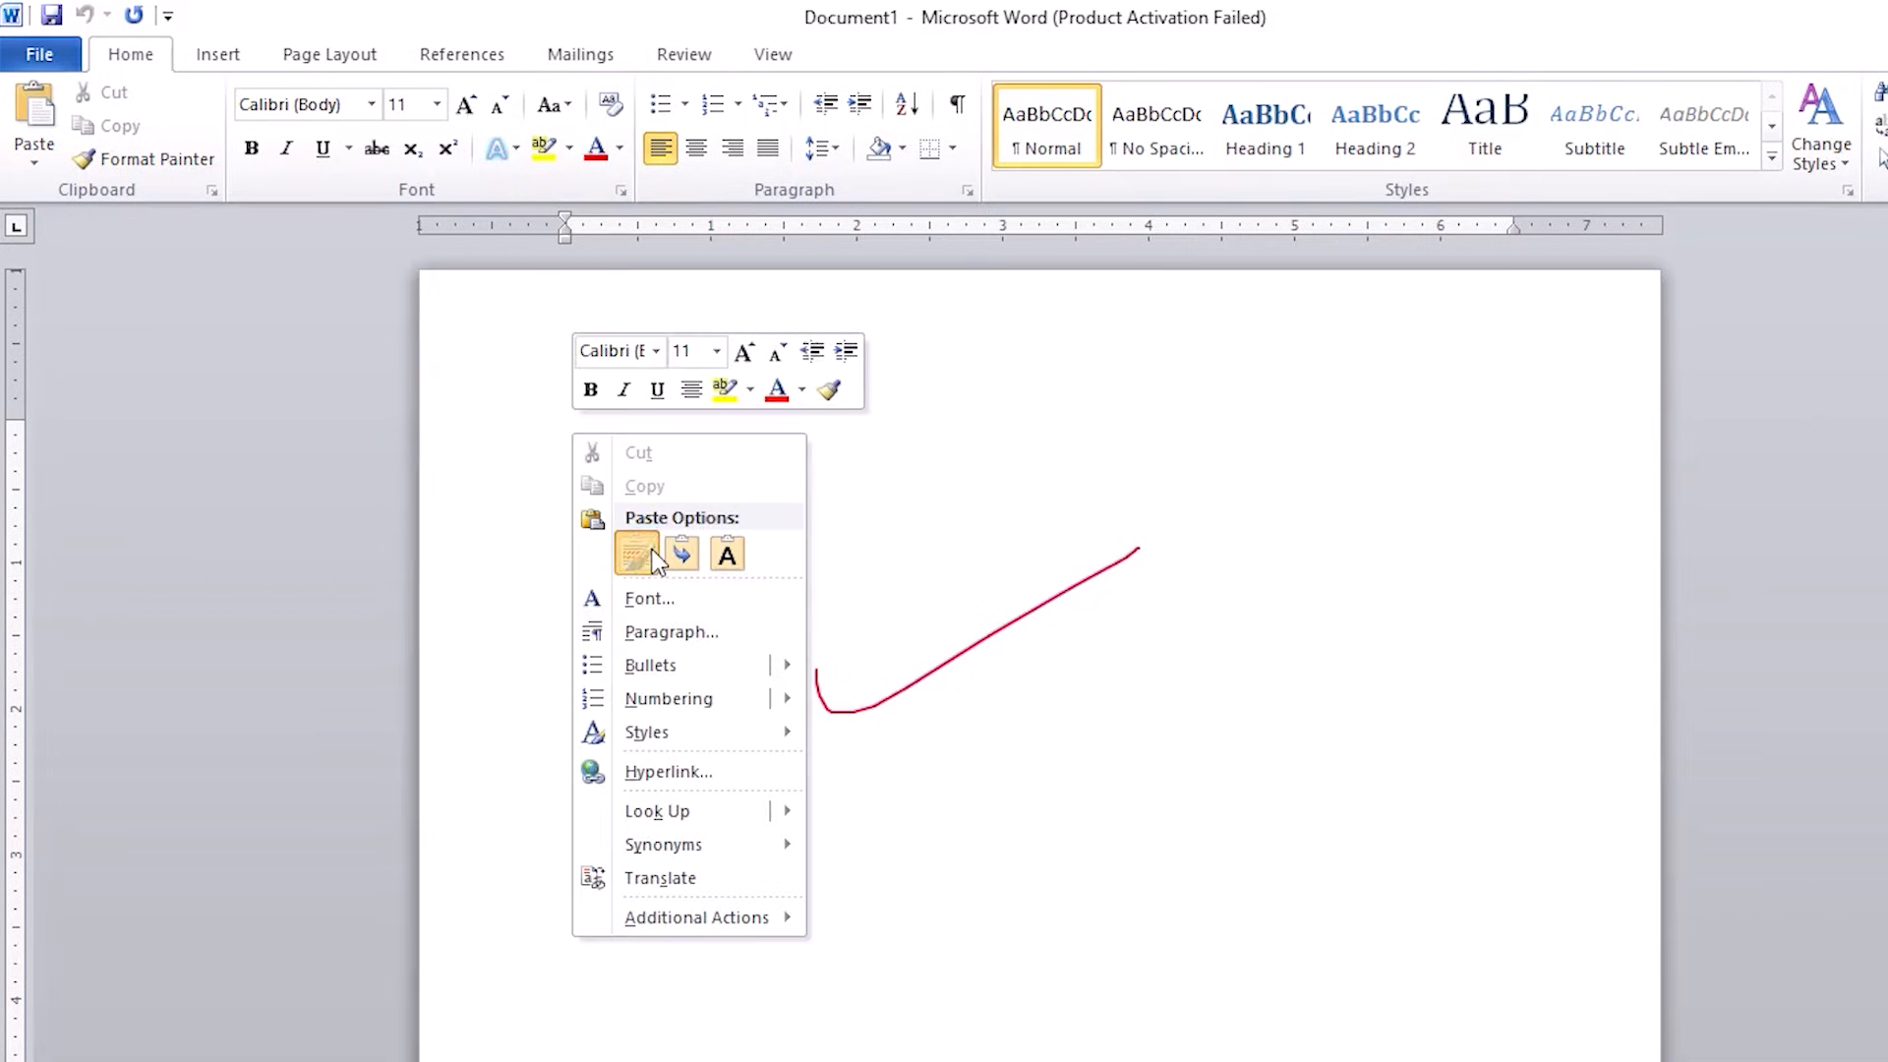
click(653, 551)
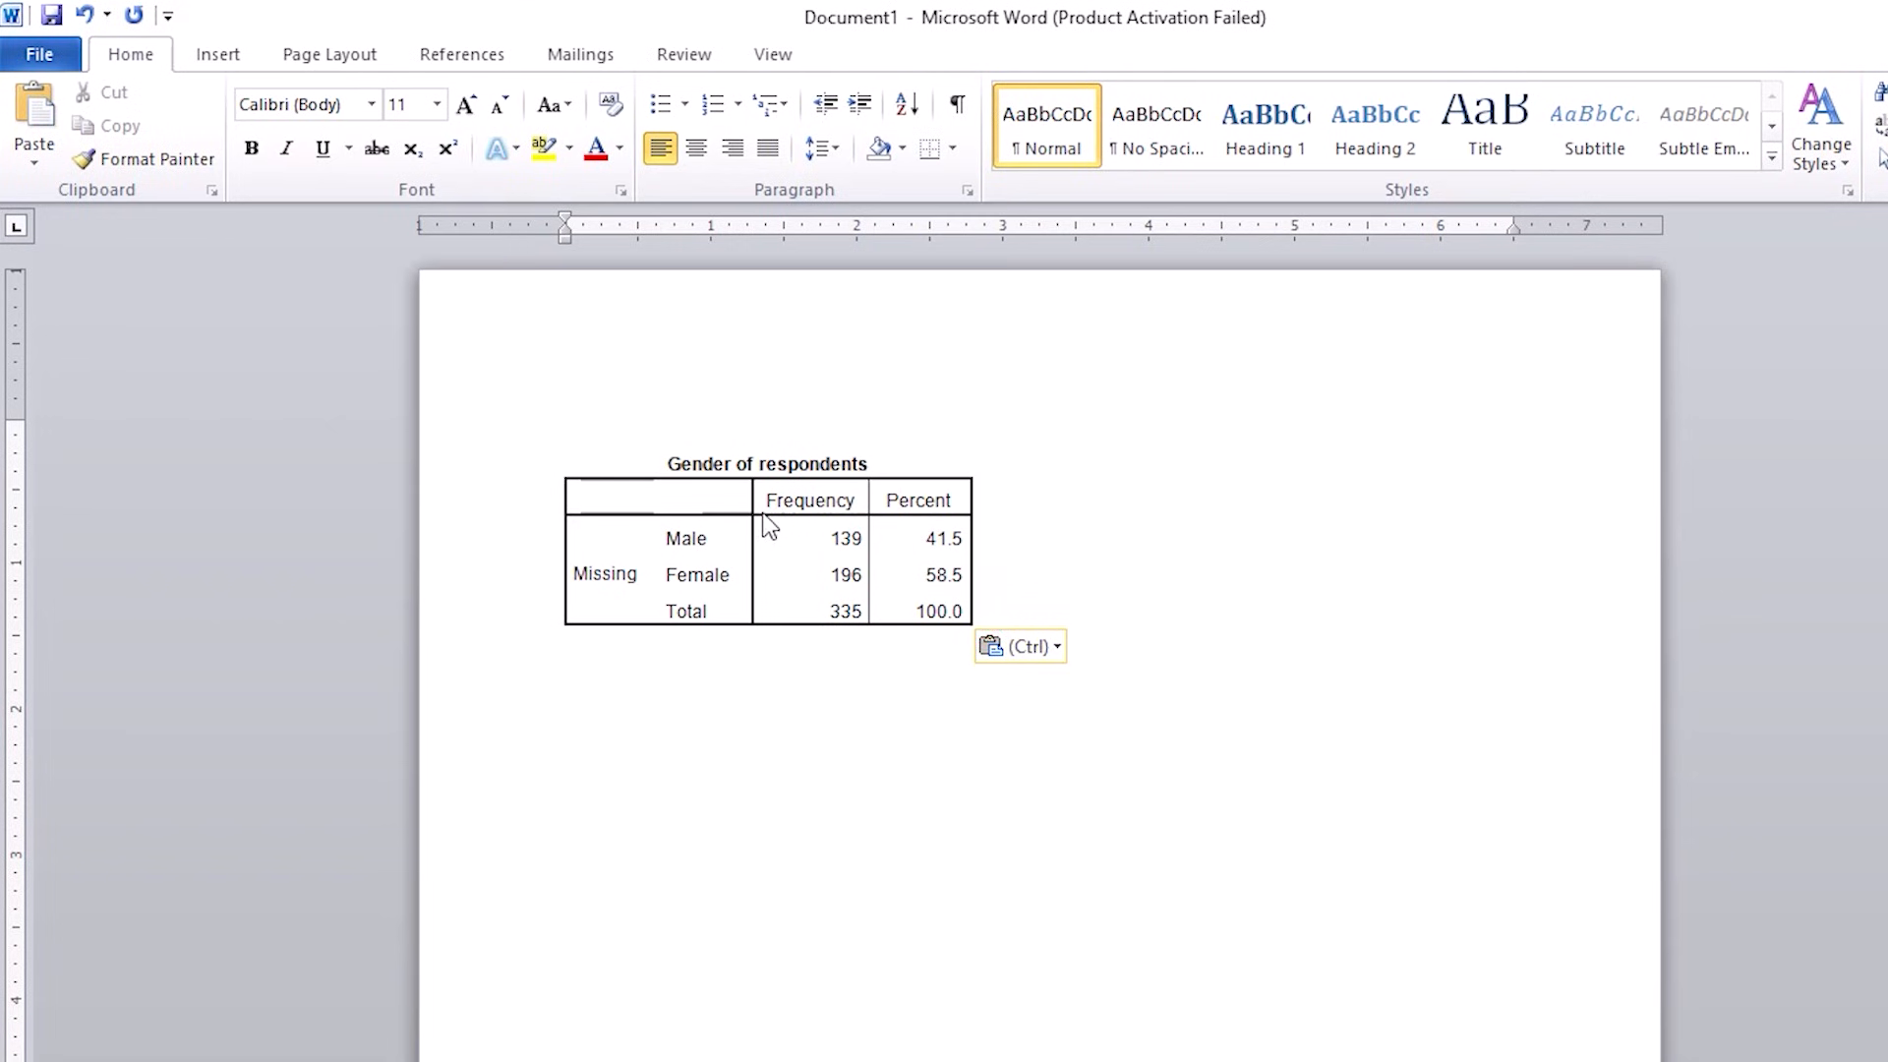
Step: Delete the "Missing" label from the first column of the pasted Gender of respondents table
drag(824, 588, 824, 588)
click(717, 645)
drag(687, 535, 914, 575)
drag(575, 574, 637, 578)
key(Delete)
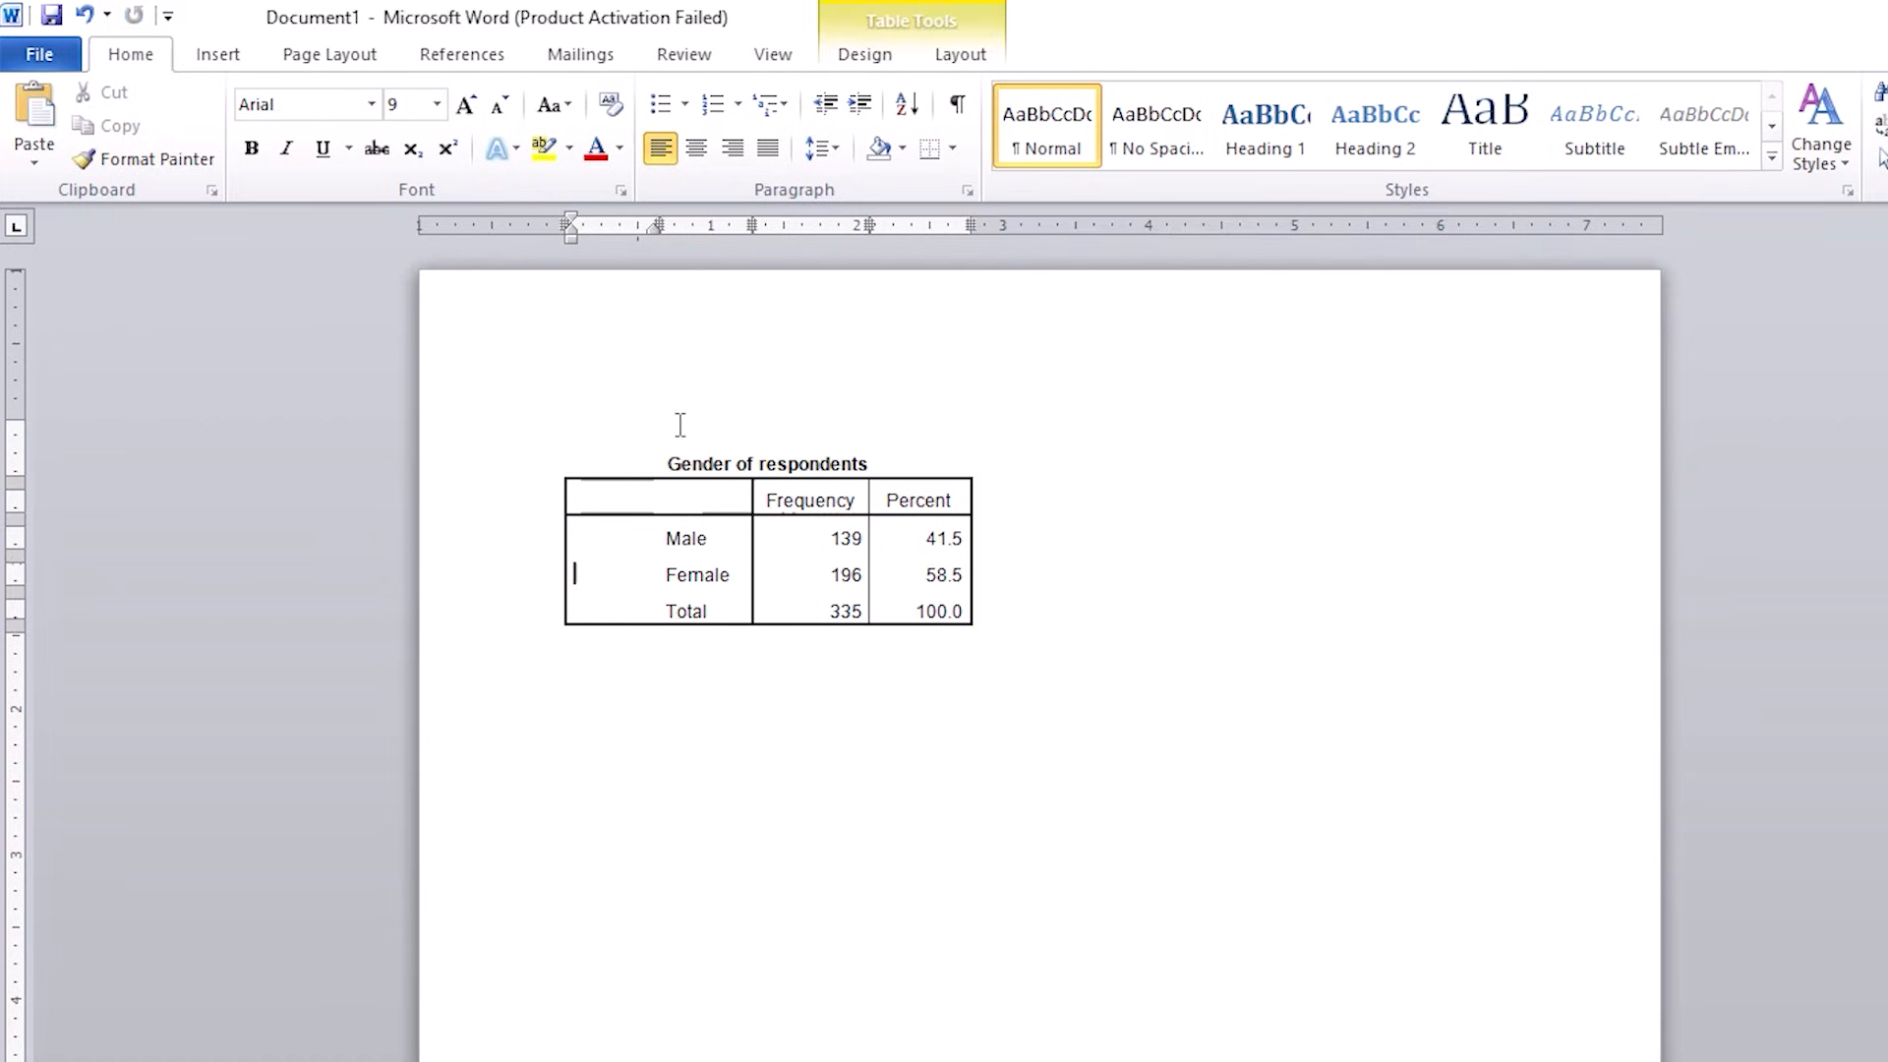
click(762, 830)
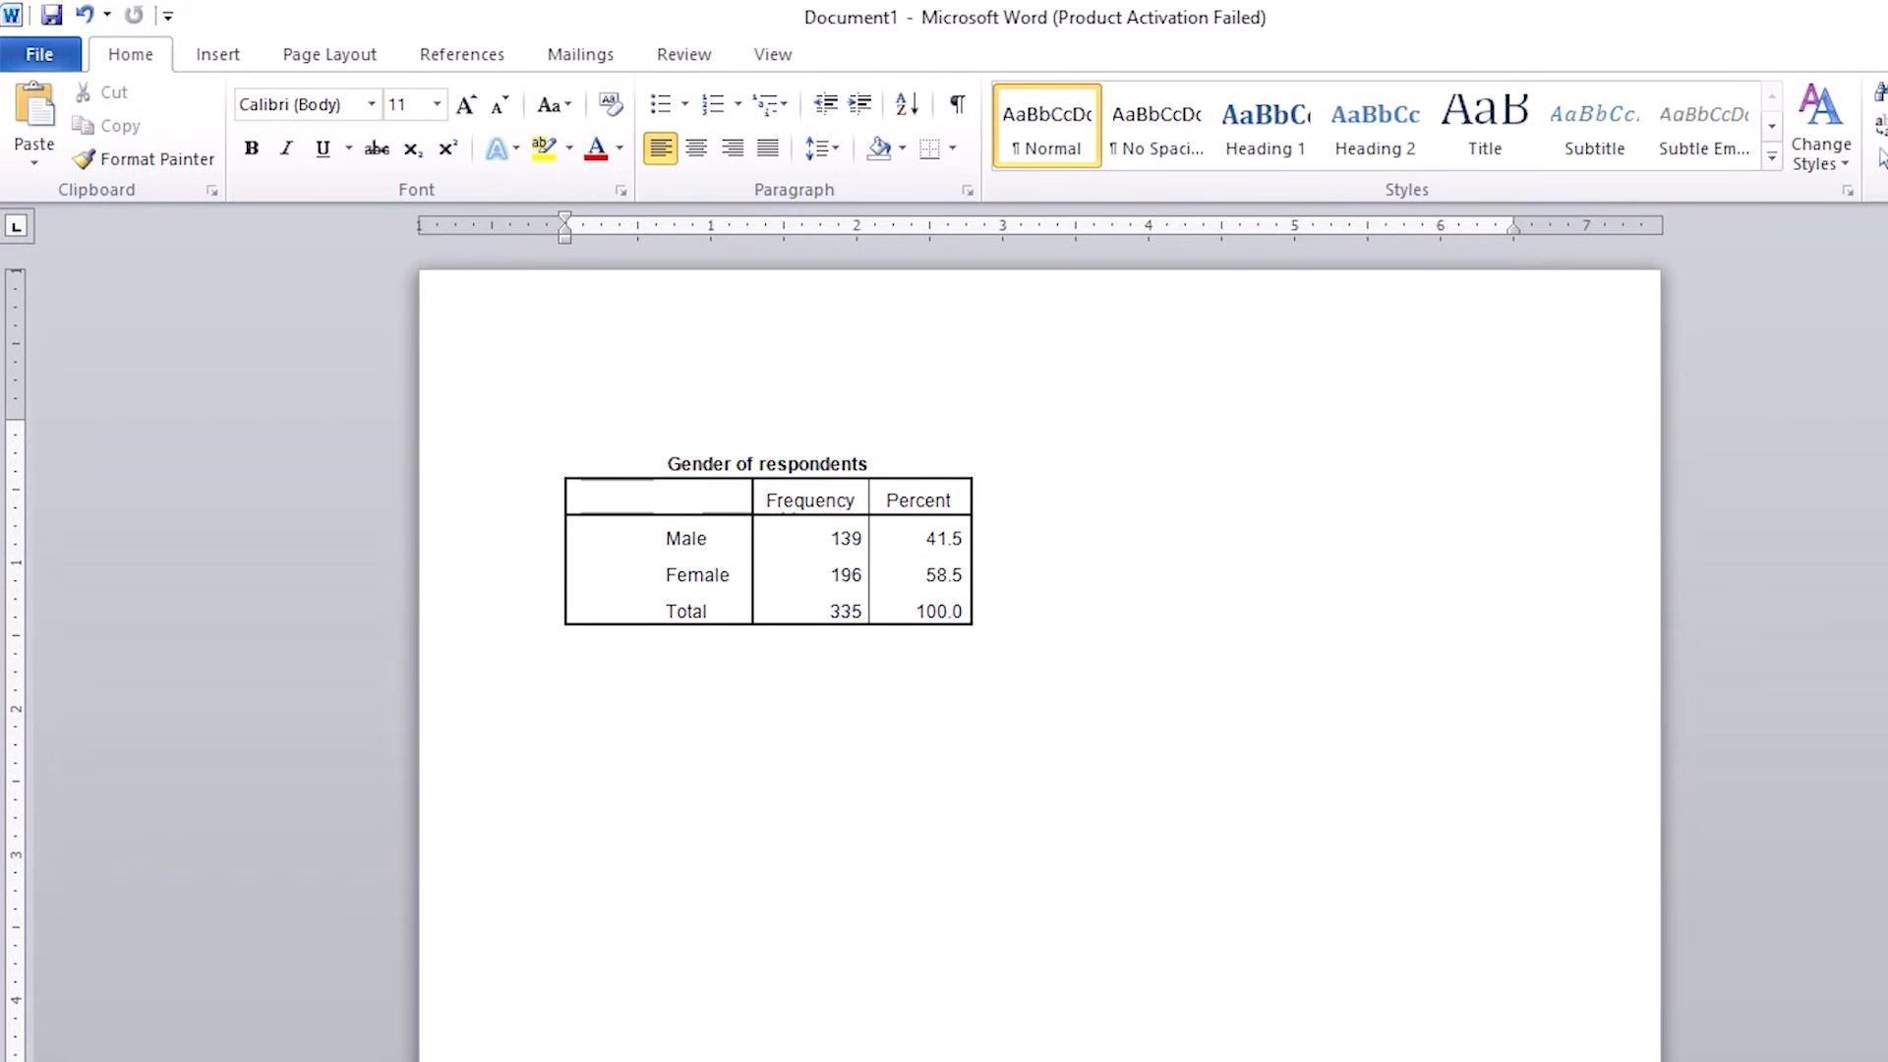
Step: Switch back to the SPSS data and run a Frequencies analysis on the department of respondents in place of gender
click(903, 1038)
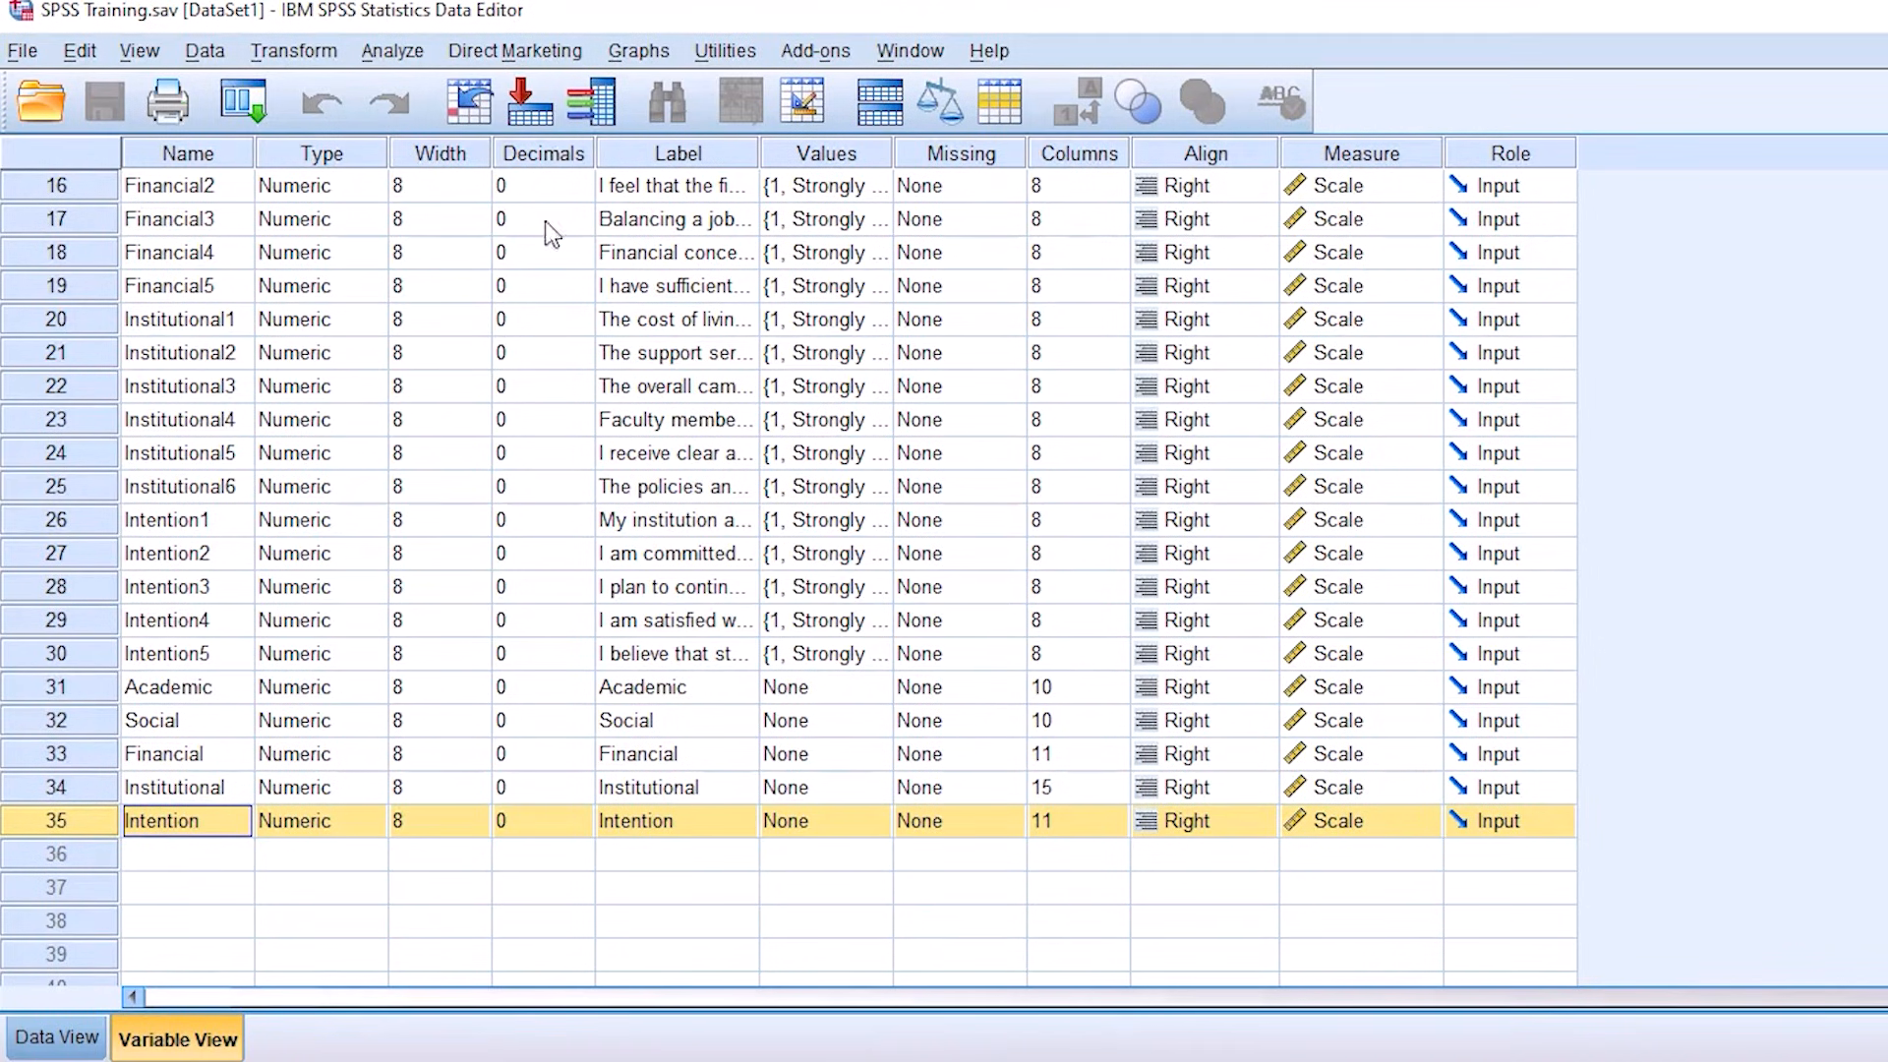
click(385, 55)
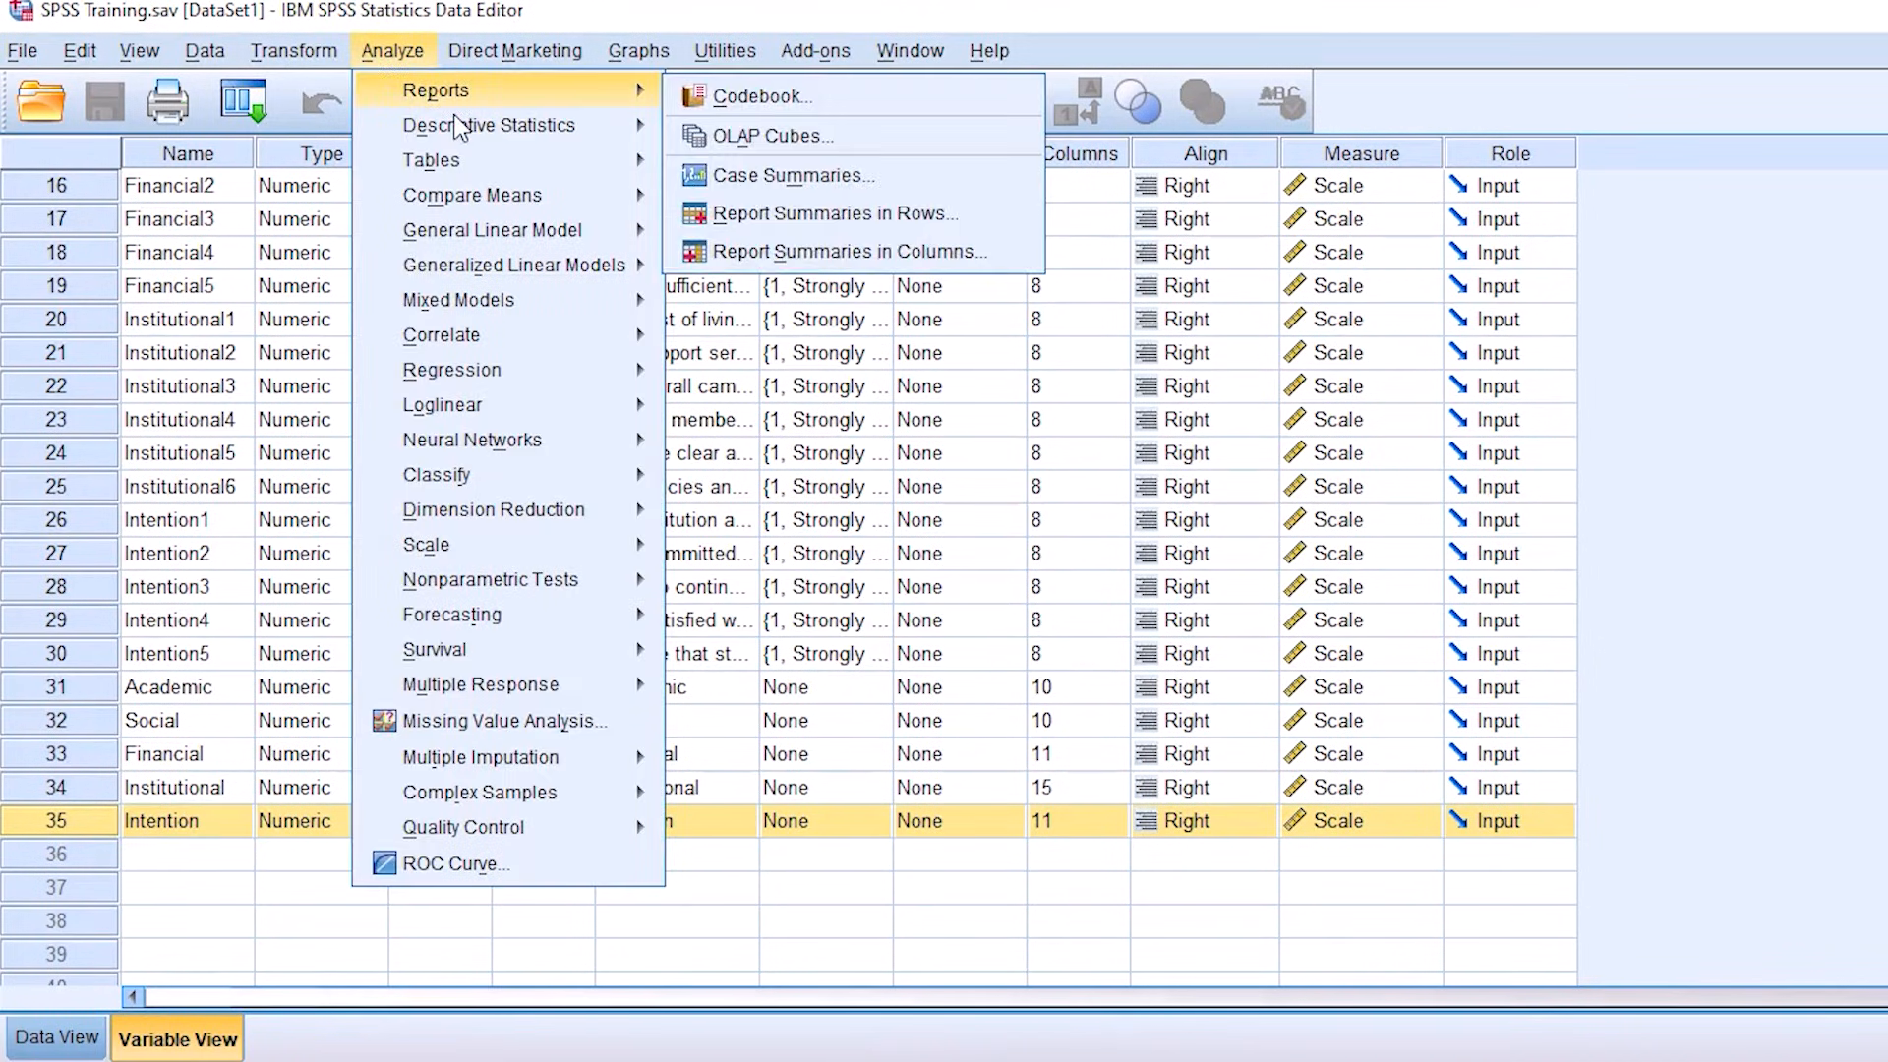
mouse_move(477, 132)
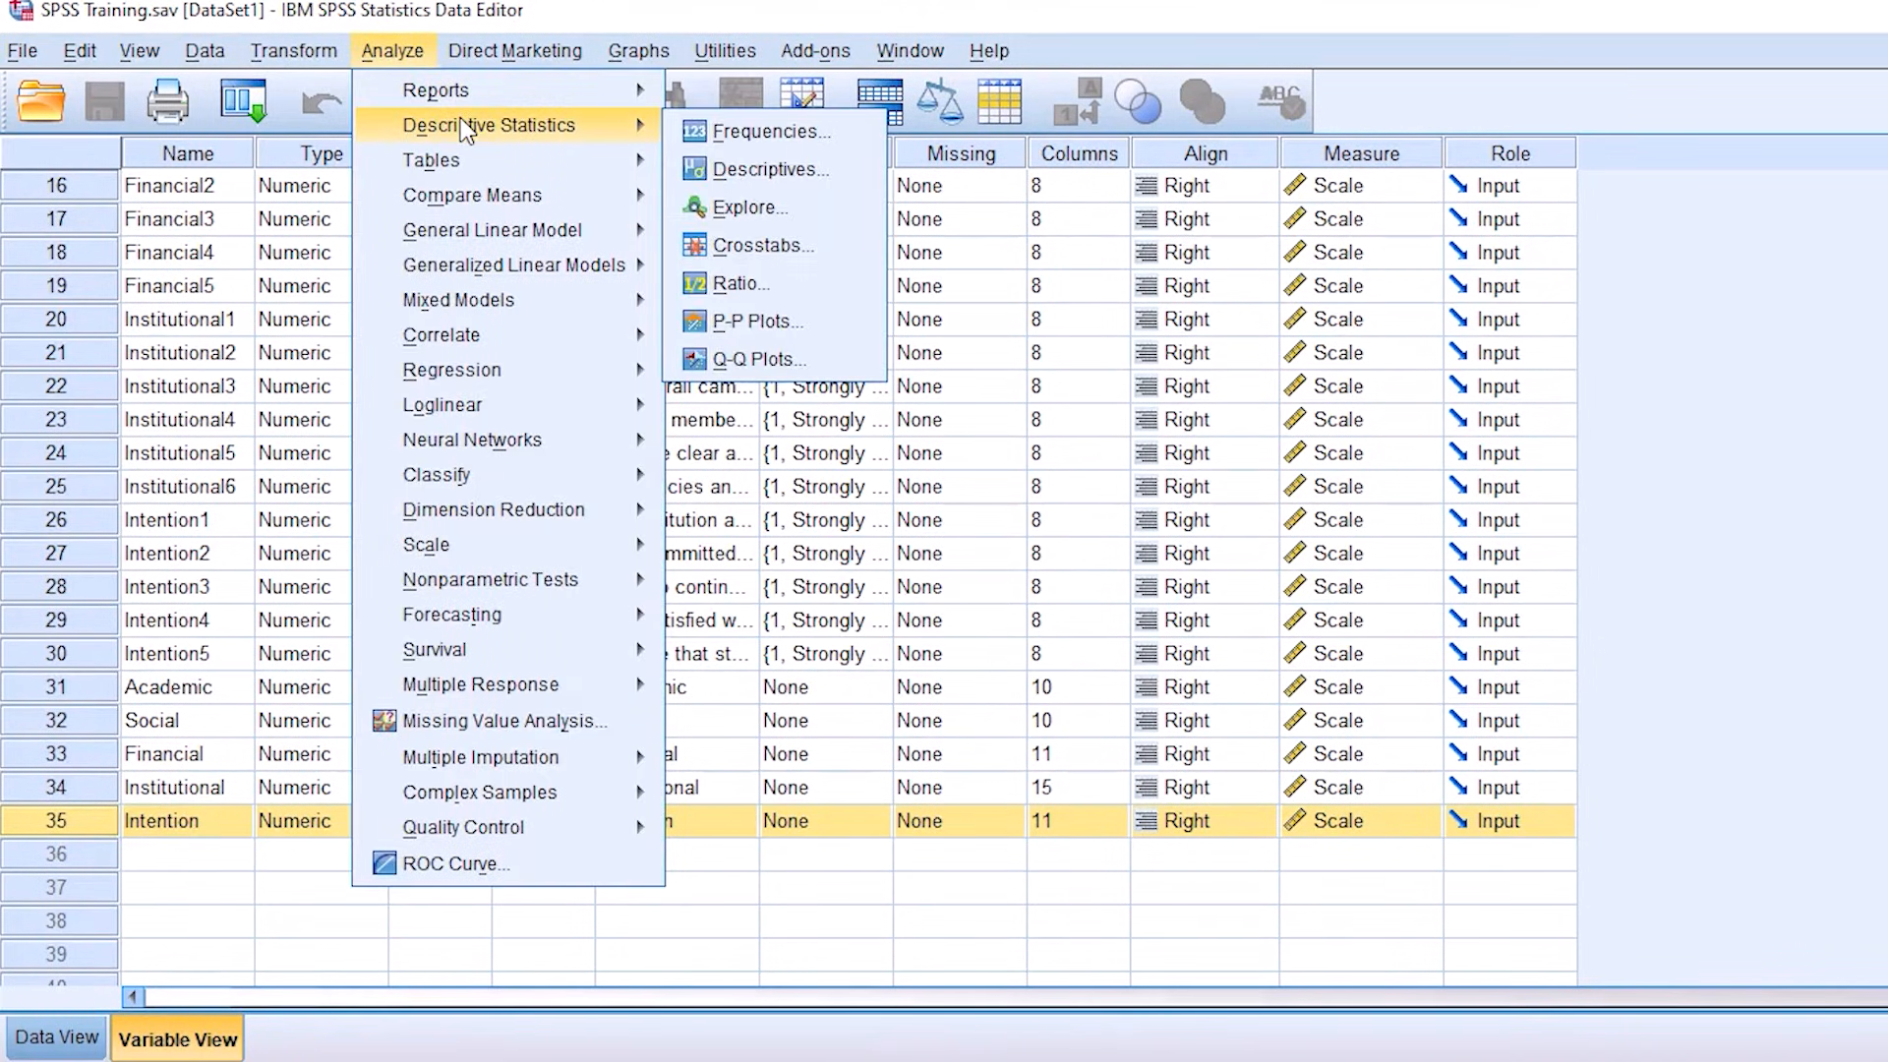
click(763, 132)
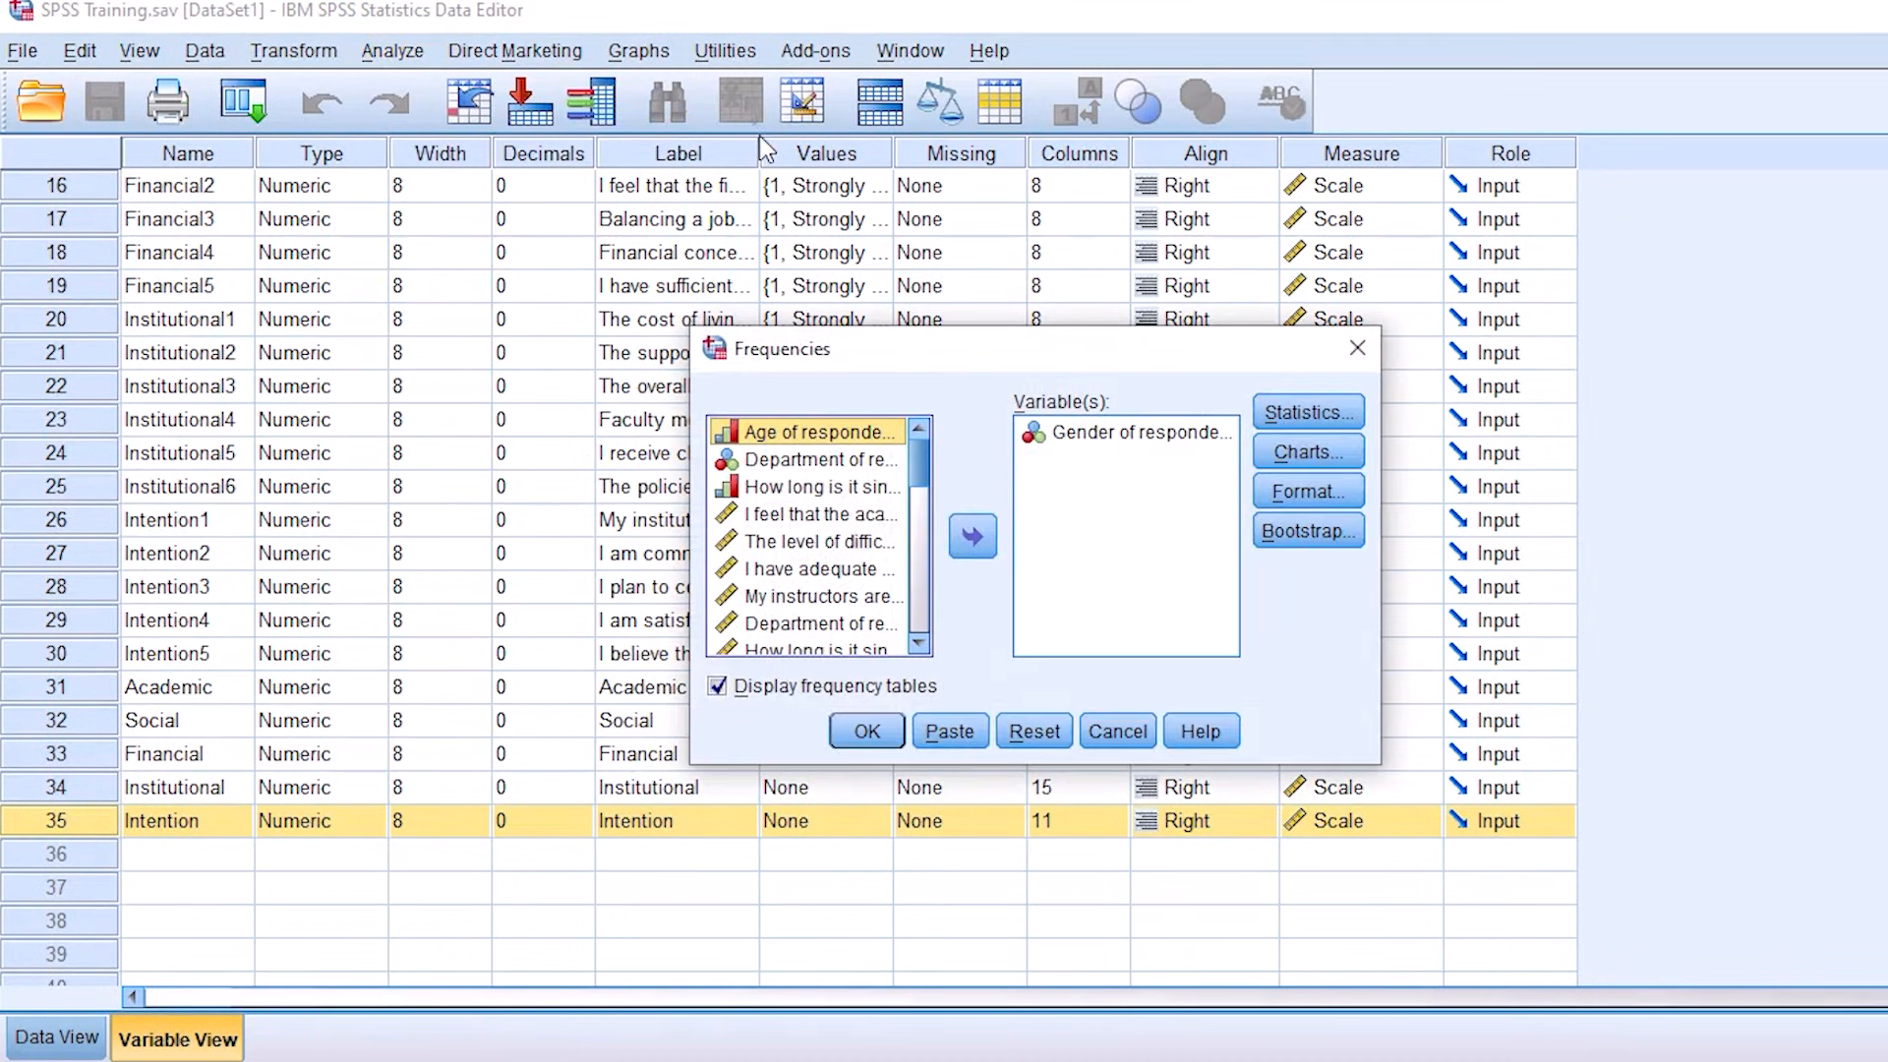
click(806, 460)
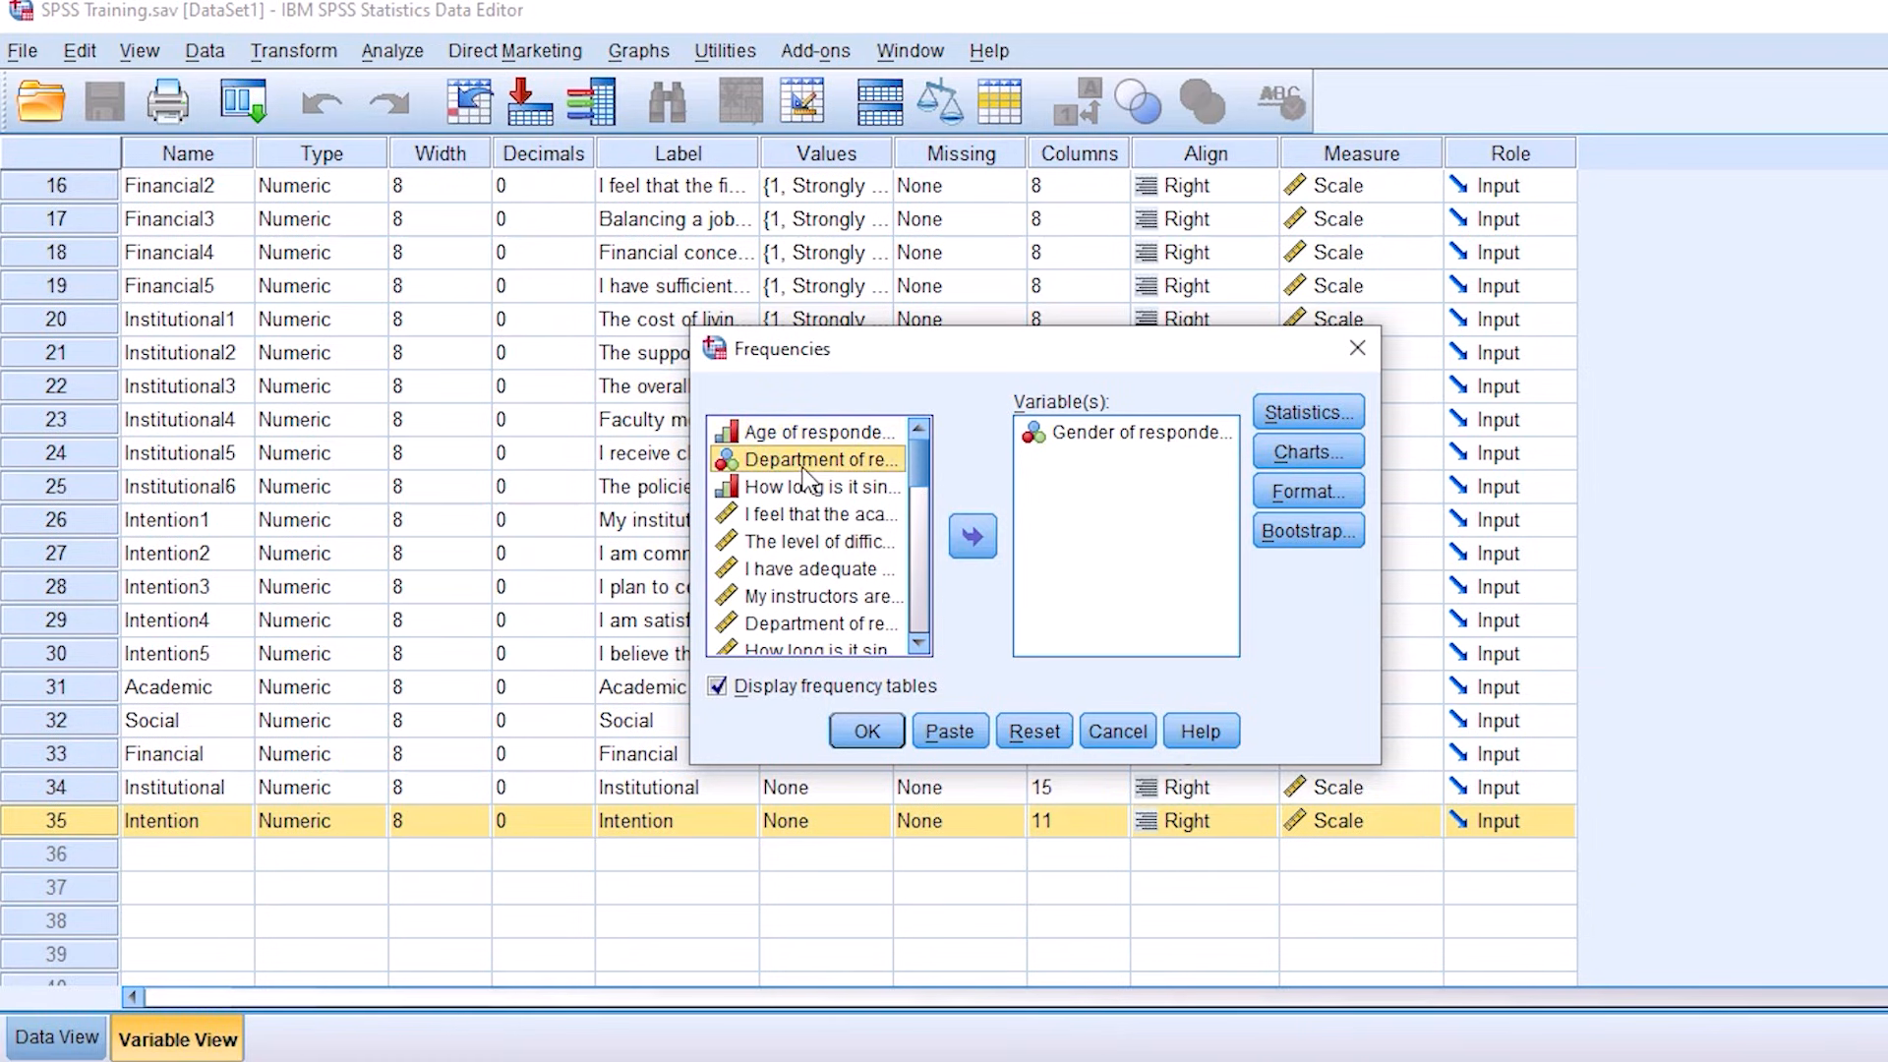
click(974, 539)
click(1131, 432)
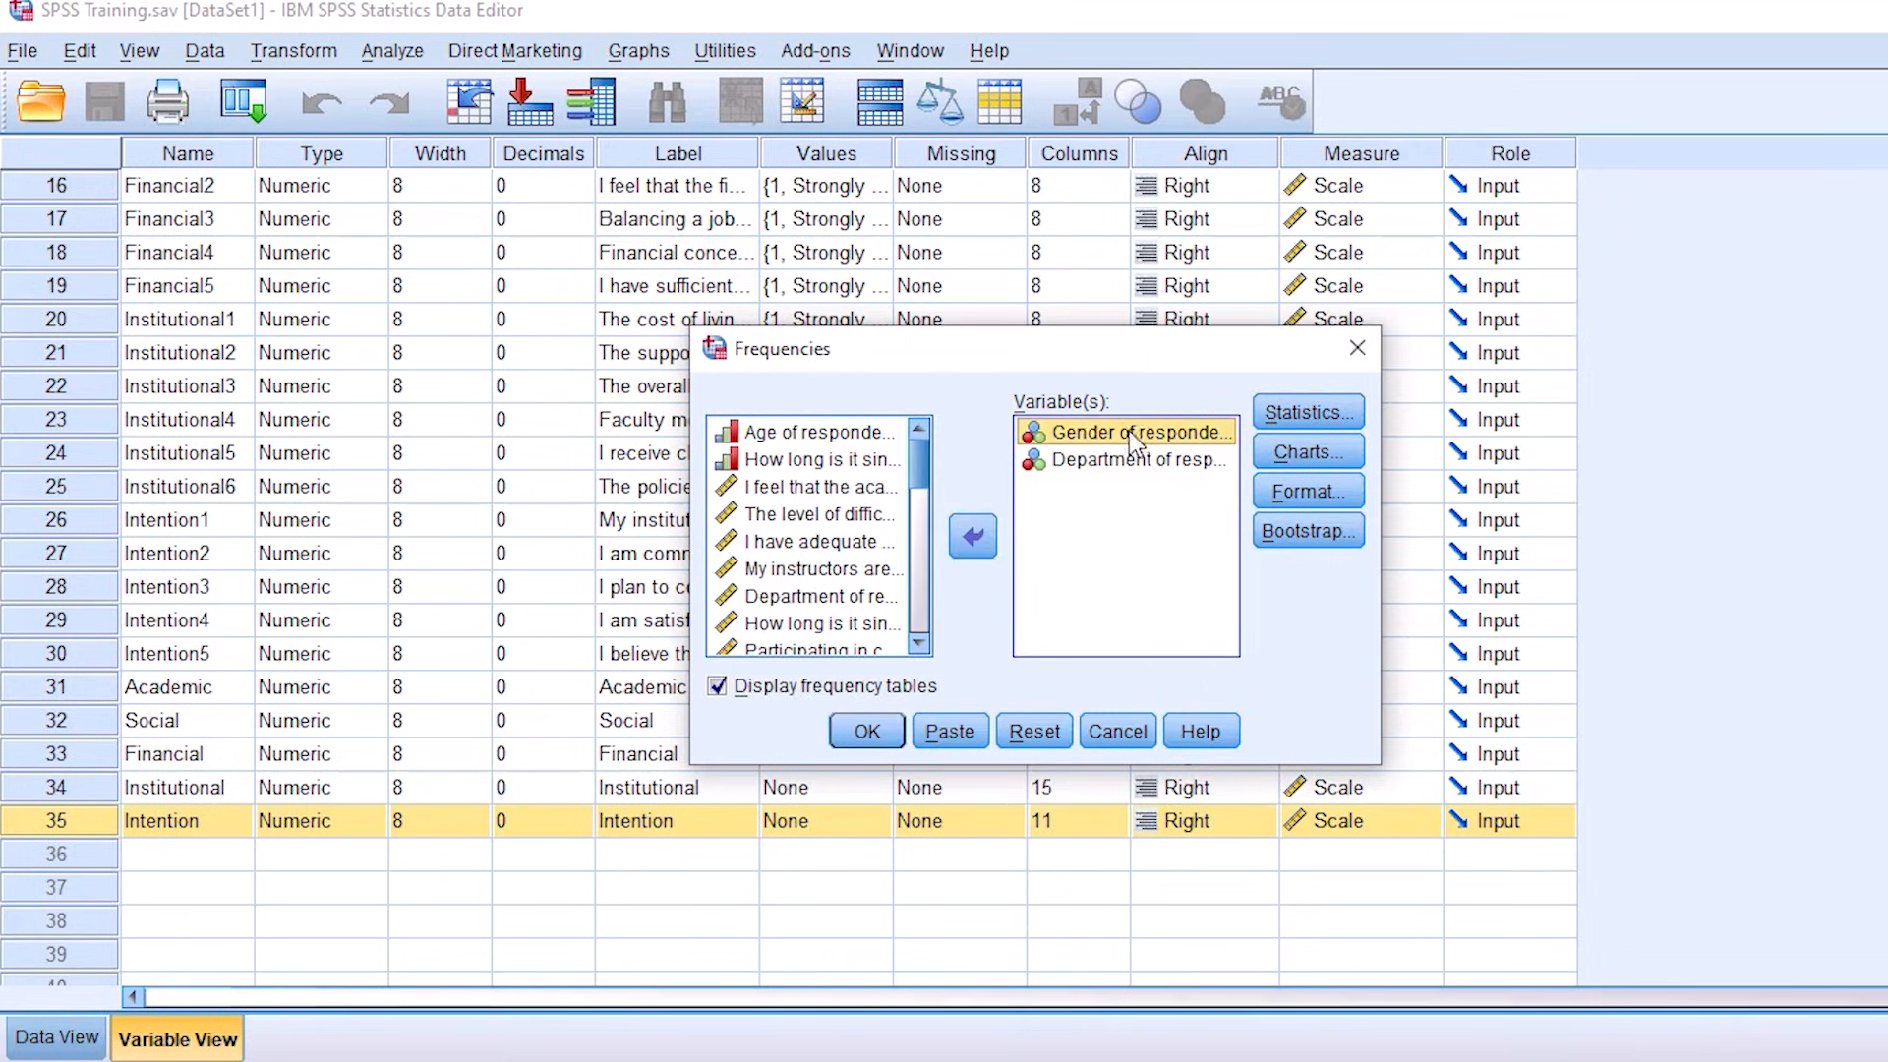
click(976, 537)
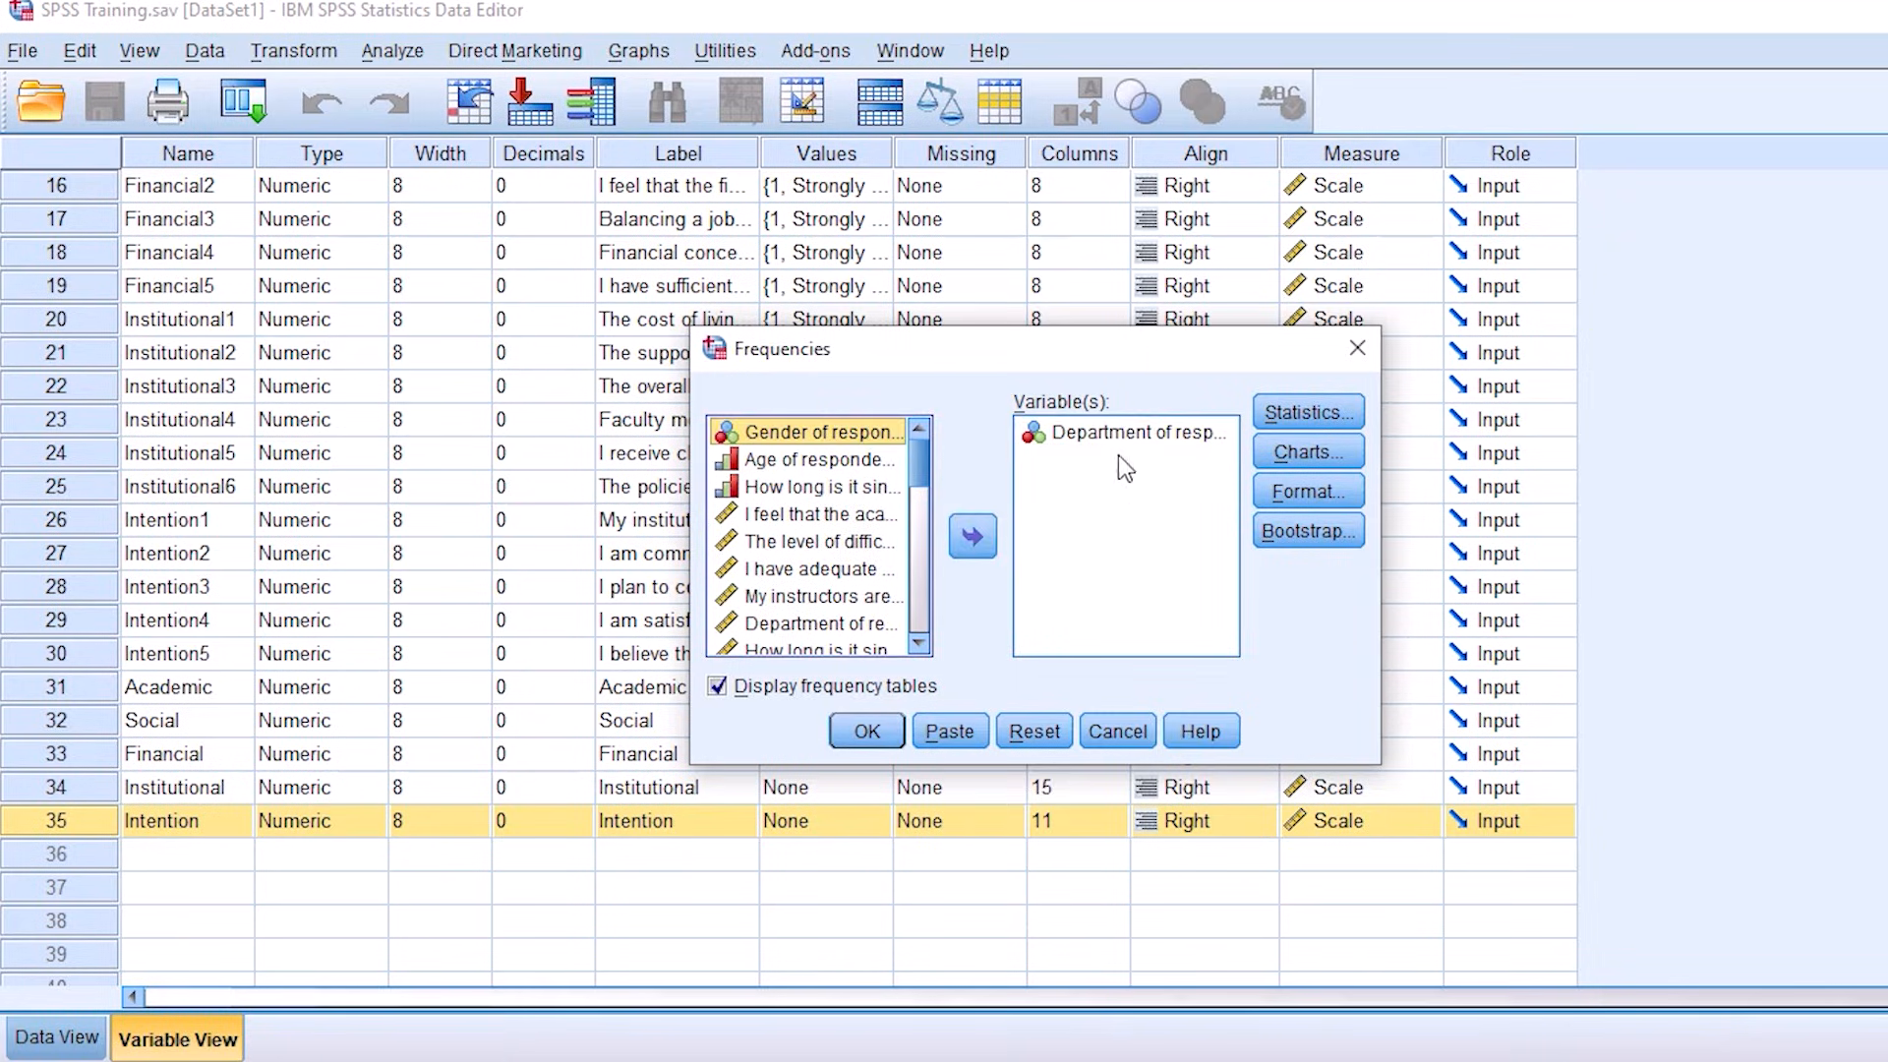
click(869, 732)
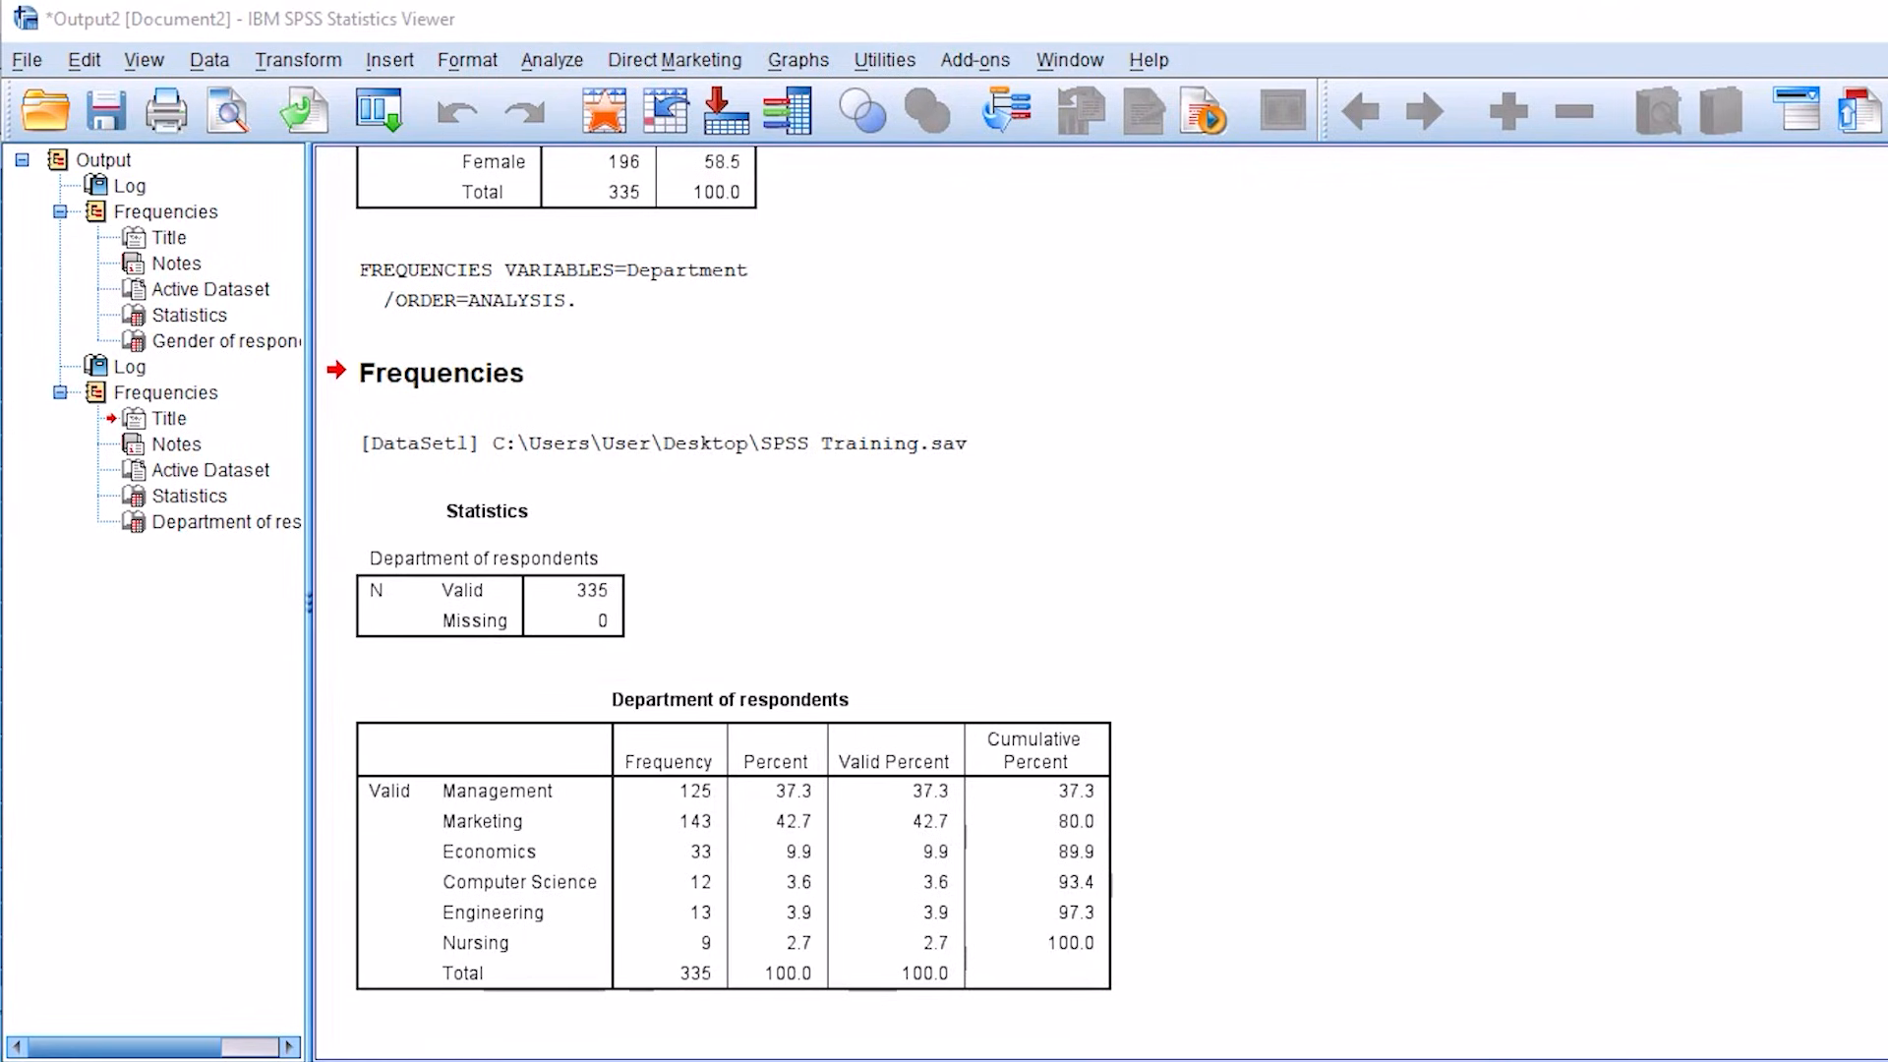
Step: Examine the Department of respondents table's frequency per department, the total and the percent, valid percent and cumulative percent columns
drag(585, 780, 705, 732)
drag(557, 817, 684, 765)
drag(618, 844, 659, 810)
drag(617, 882, 705, 848)
drag(569, 915, 645, 901)
drag(551, 949, 716, 947)
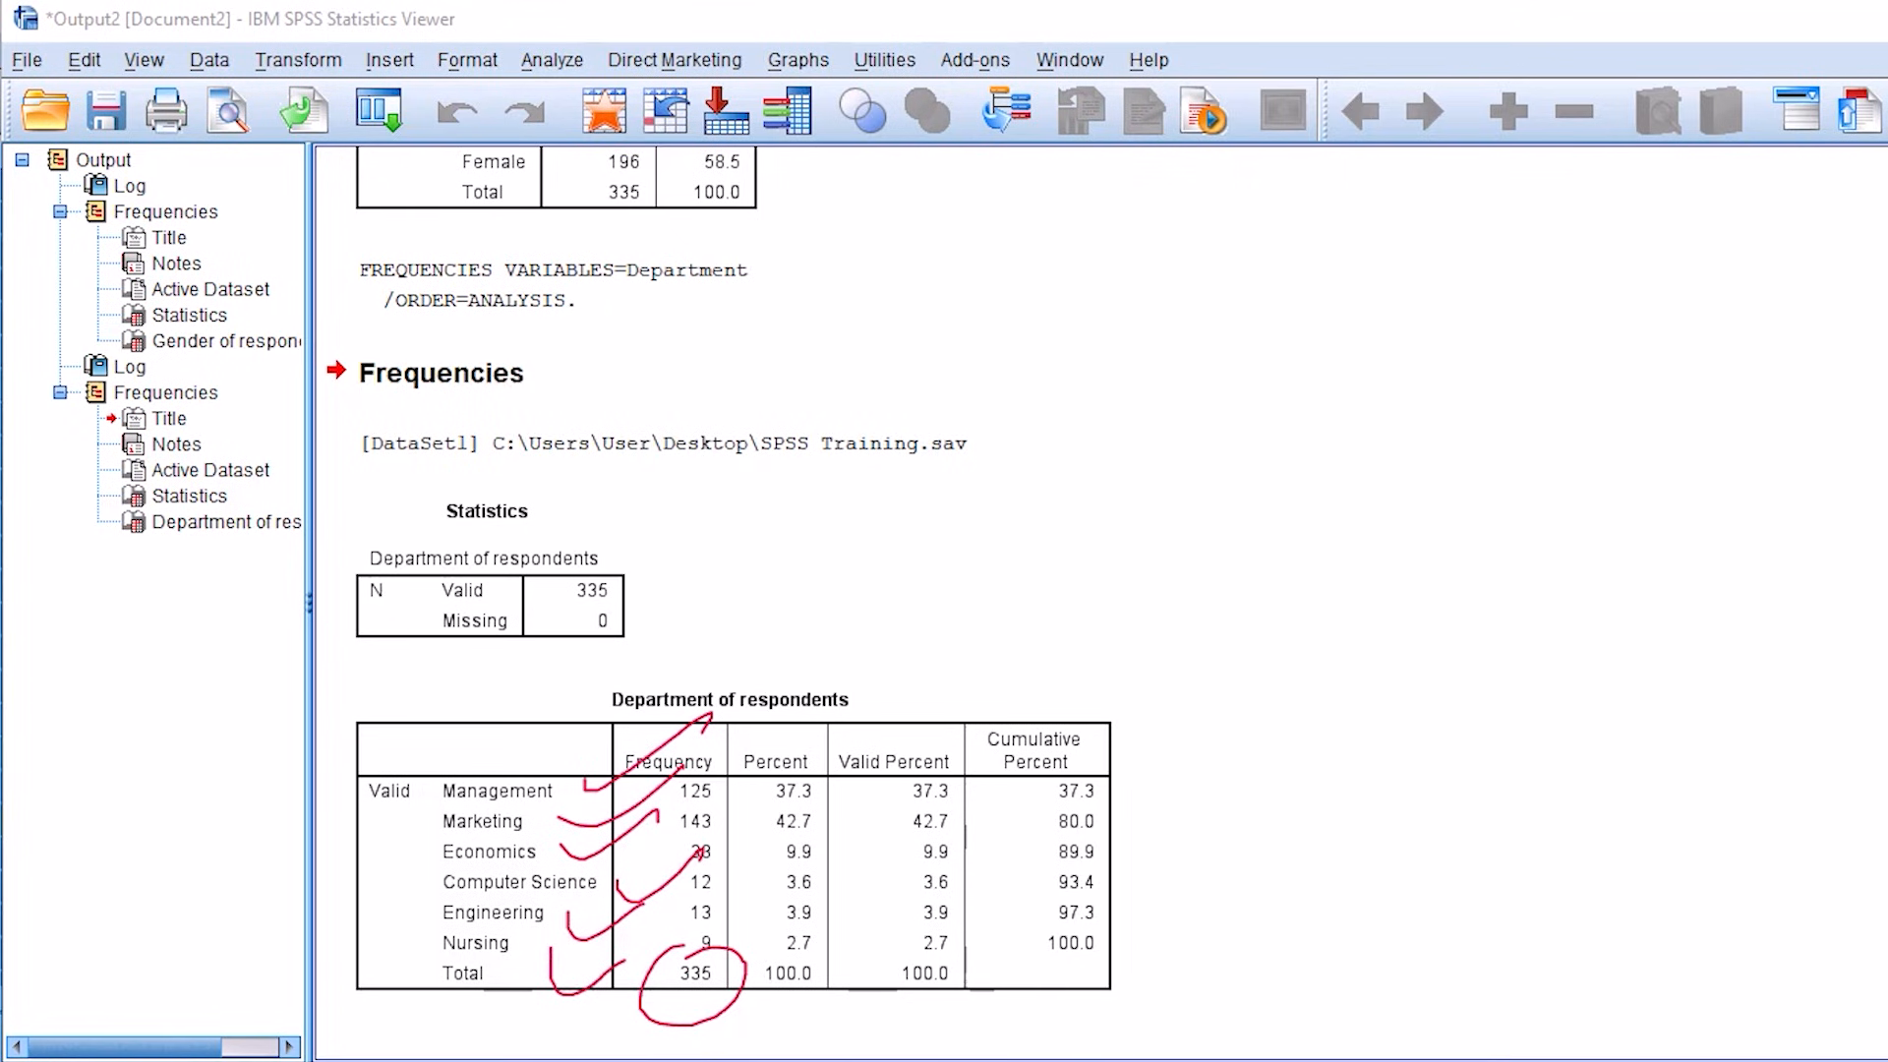
drag(750, 706, 897, 590)
drag(644, 708, 767, 602)
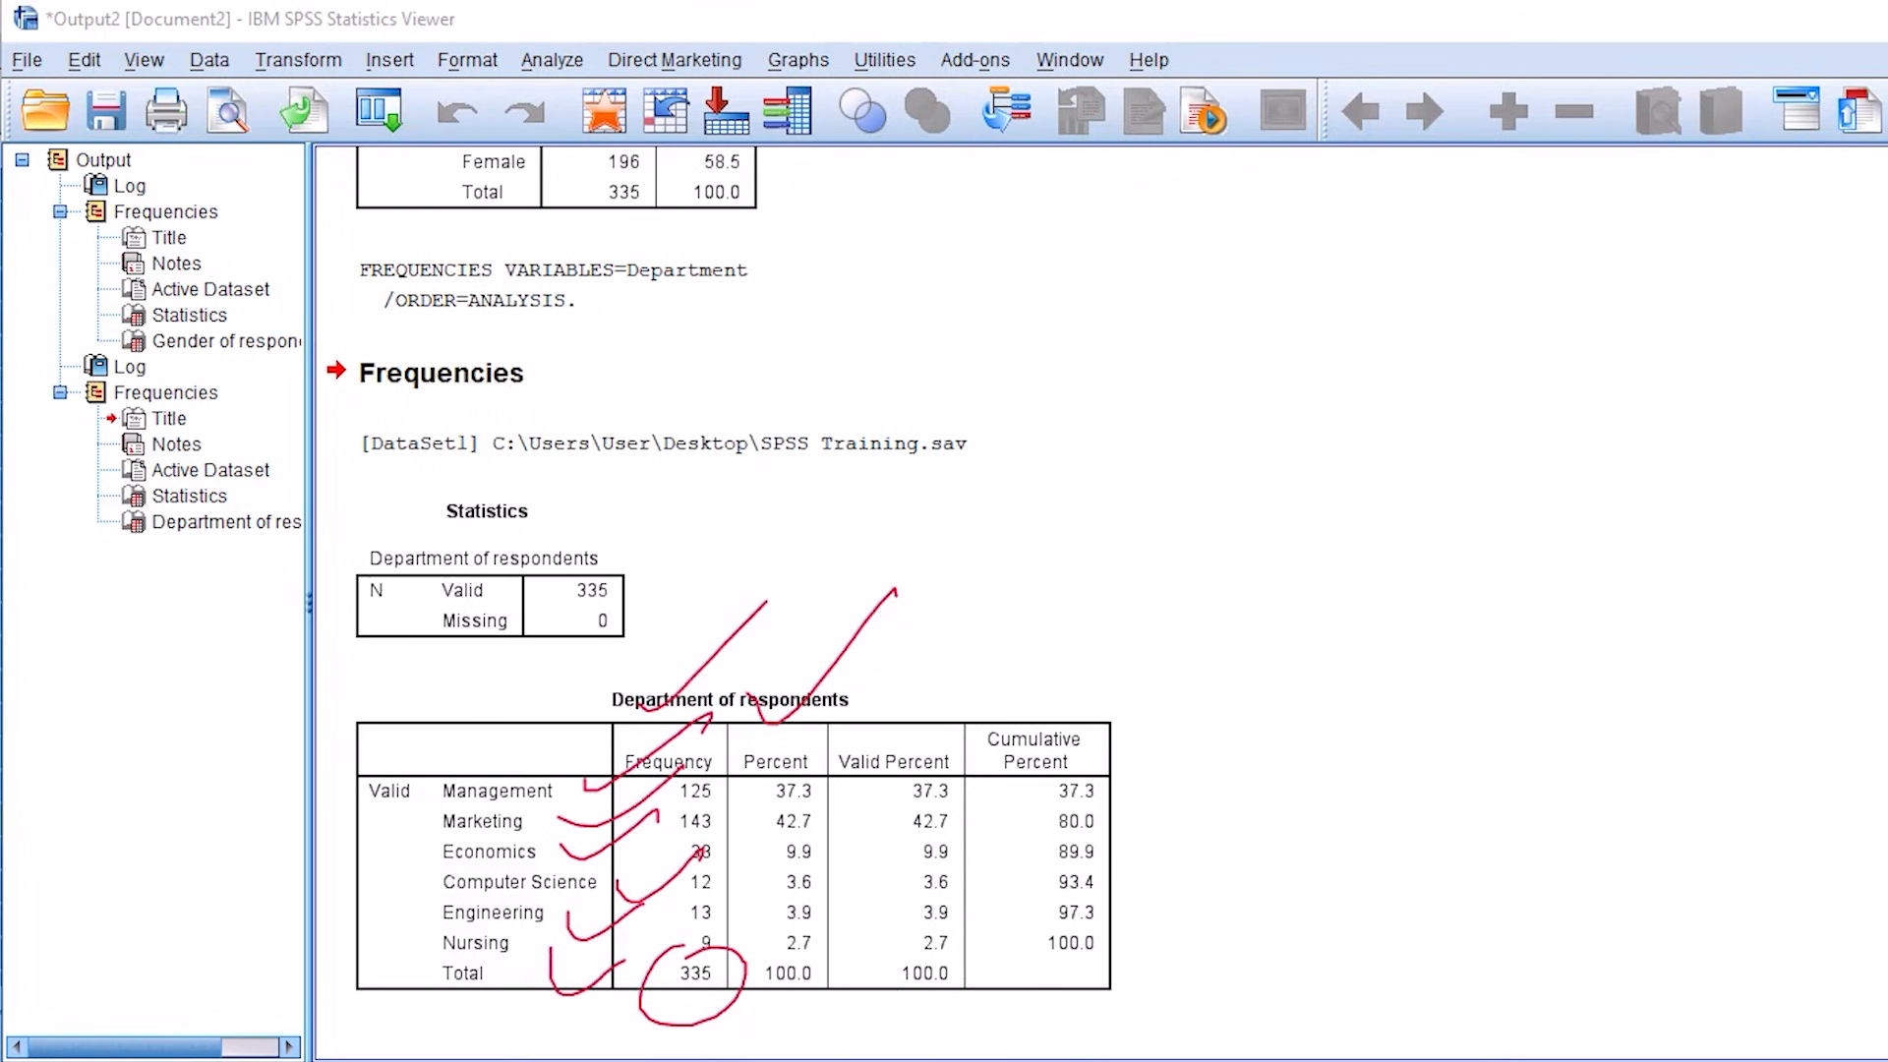
drag(885, 702, 1037, 602)
drag(1094, 676, 1230, 639)
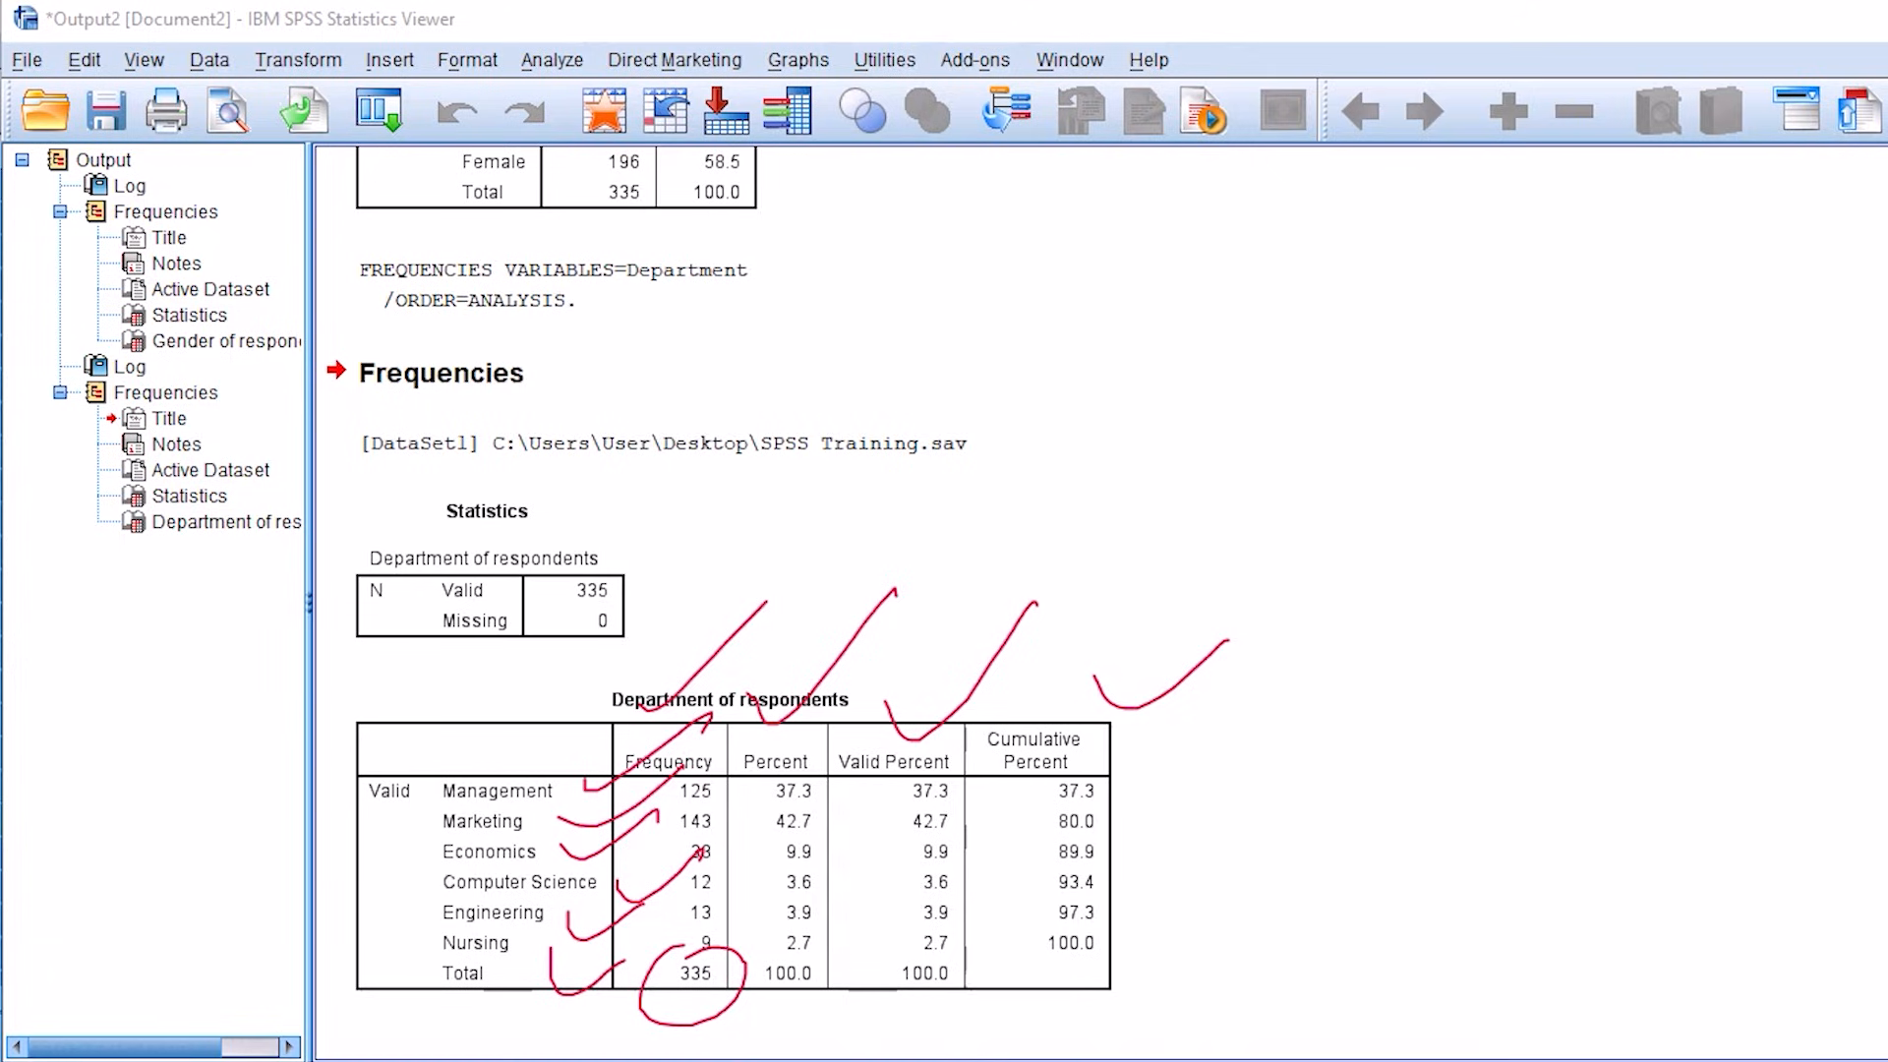
key(e)
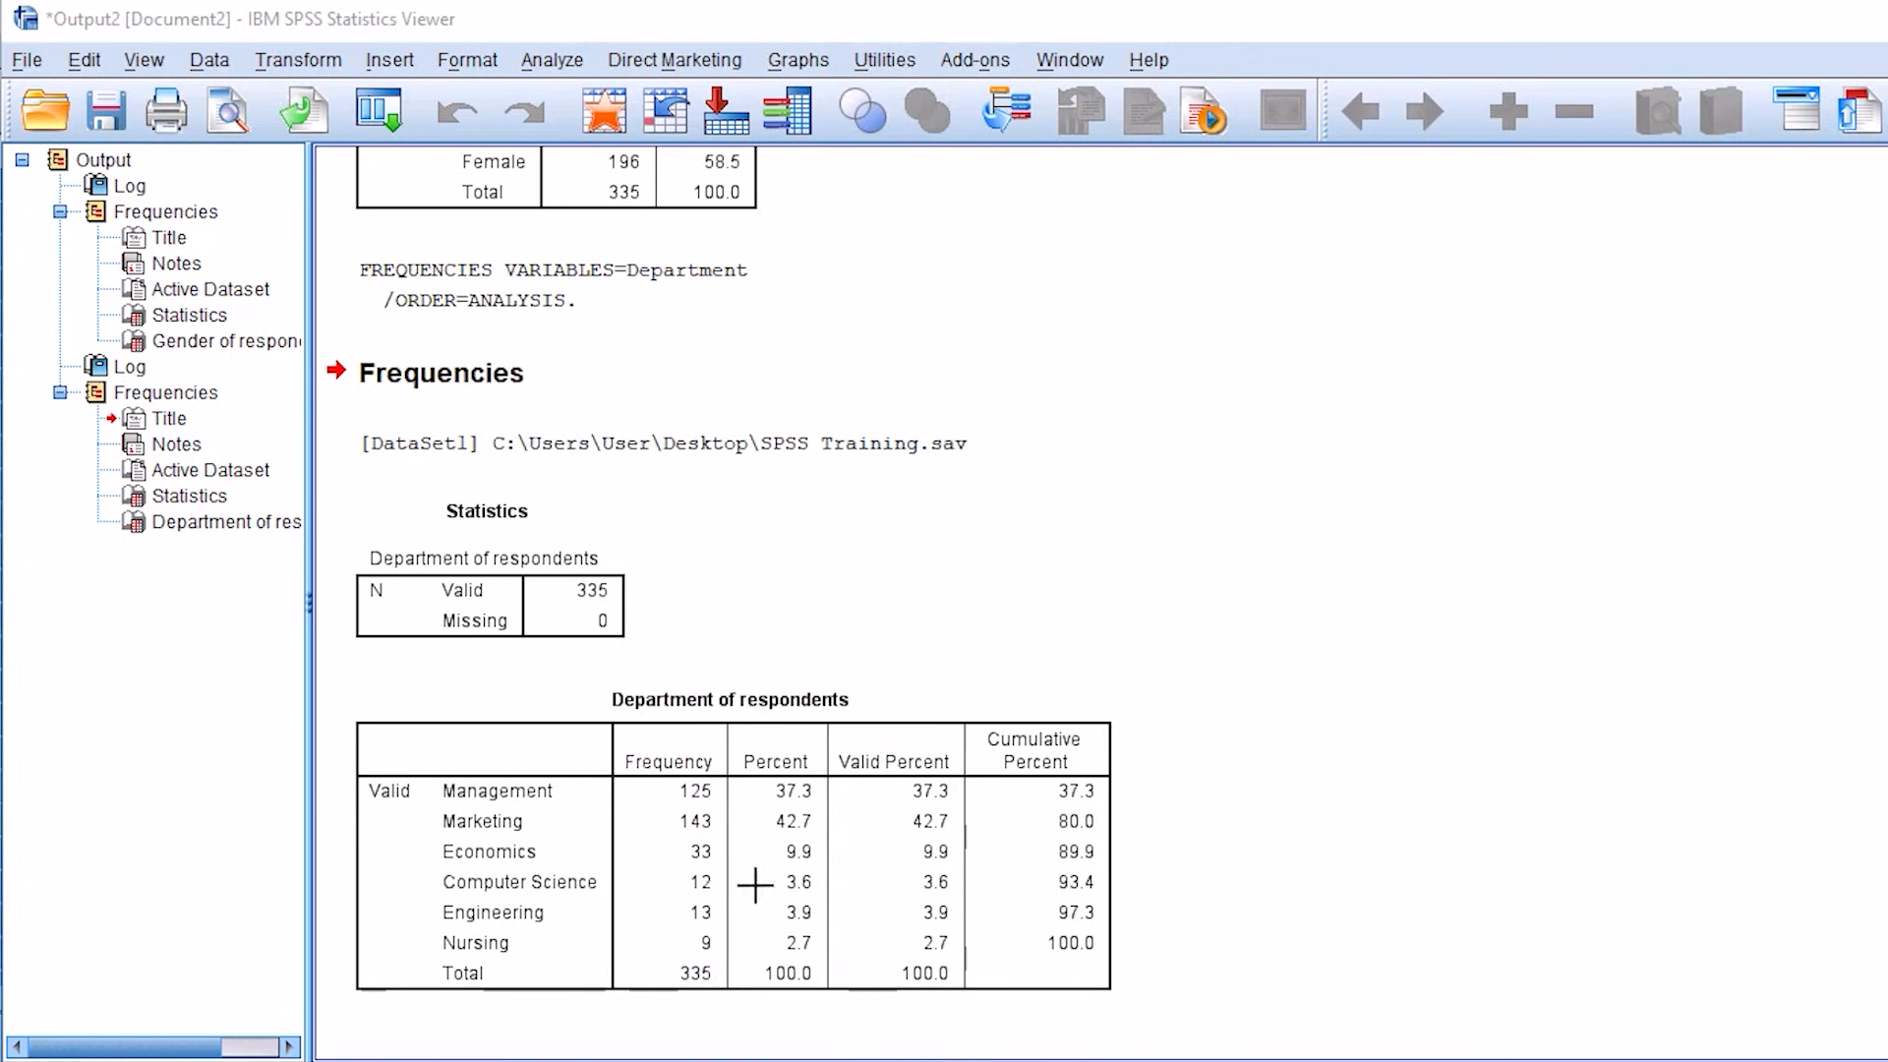
Step: Copy the Department of respondents frequency table from the SPSS output
click(661, 763)
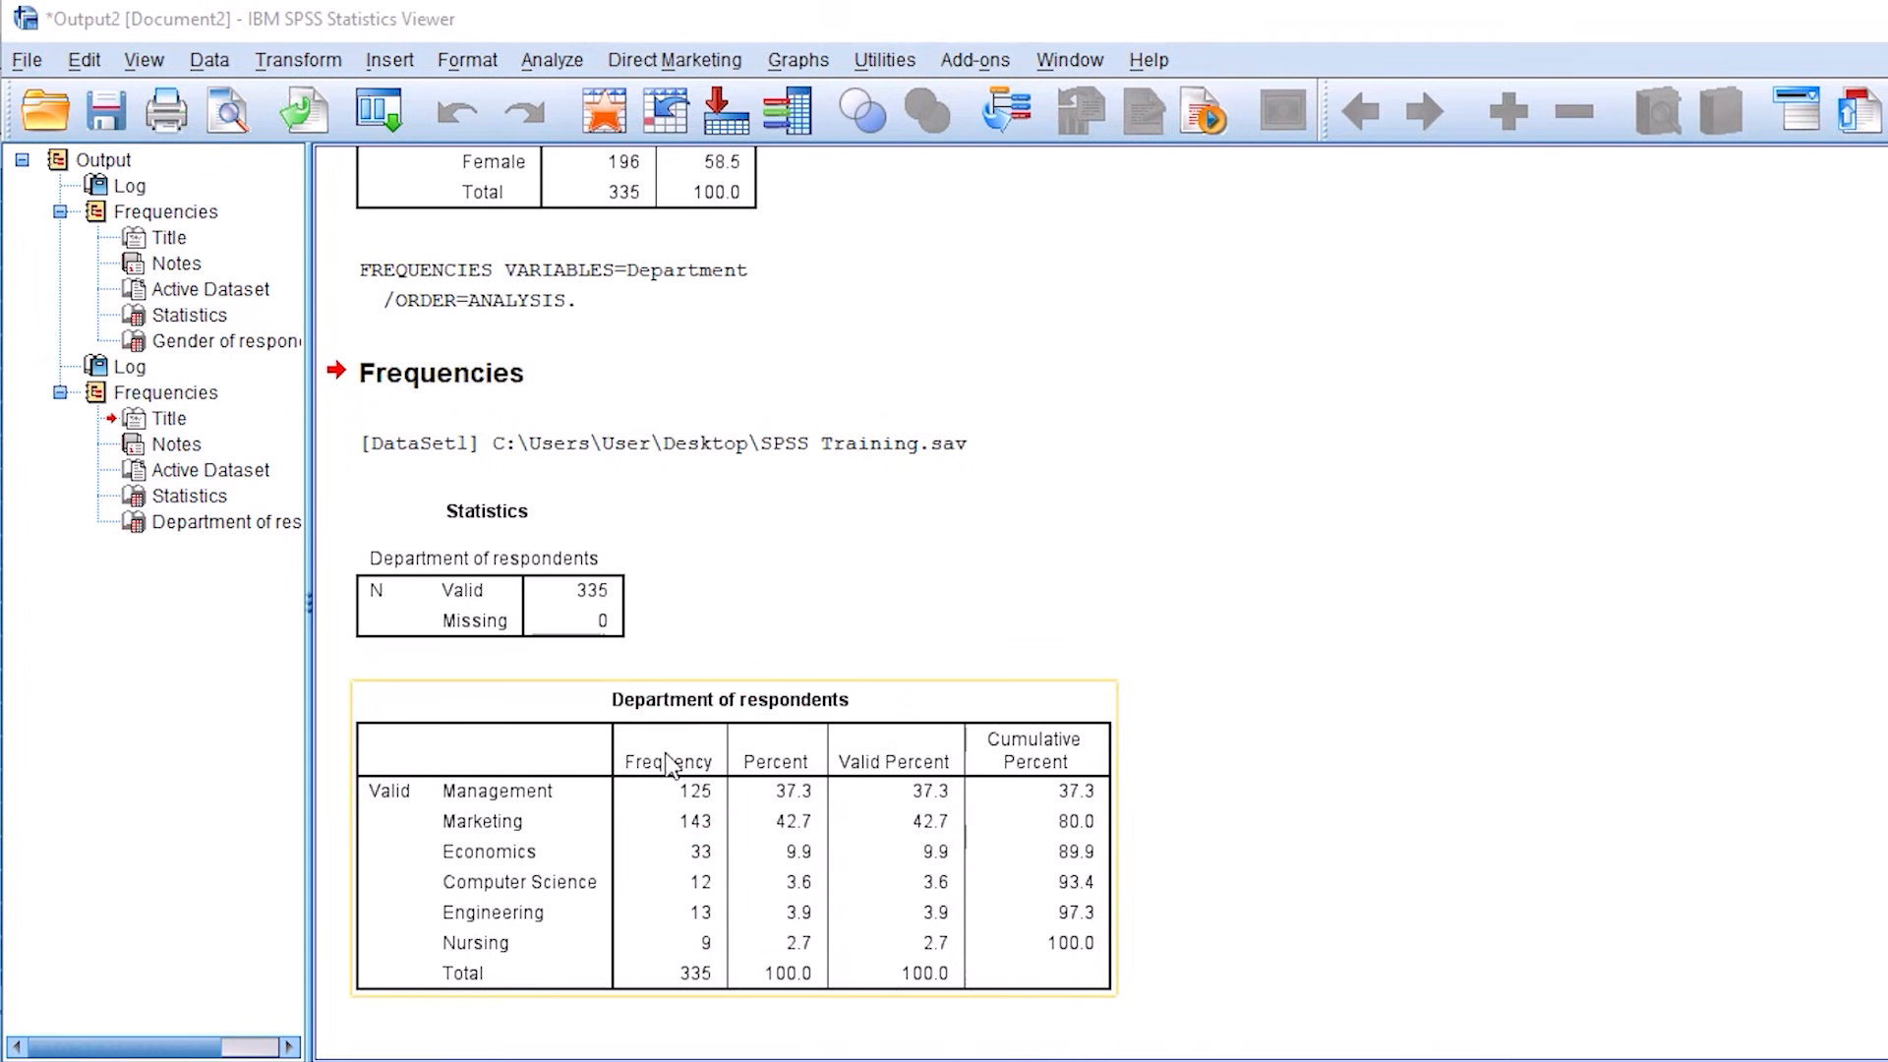
scroll(675, 700, up, 3)
scroll(675, 701, up, 6)
click(551, 580)
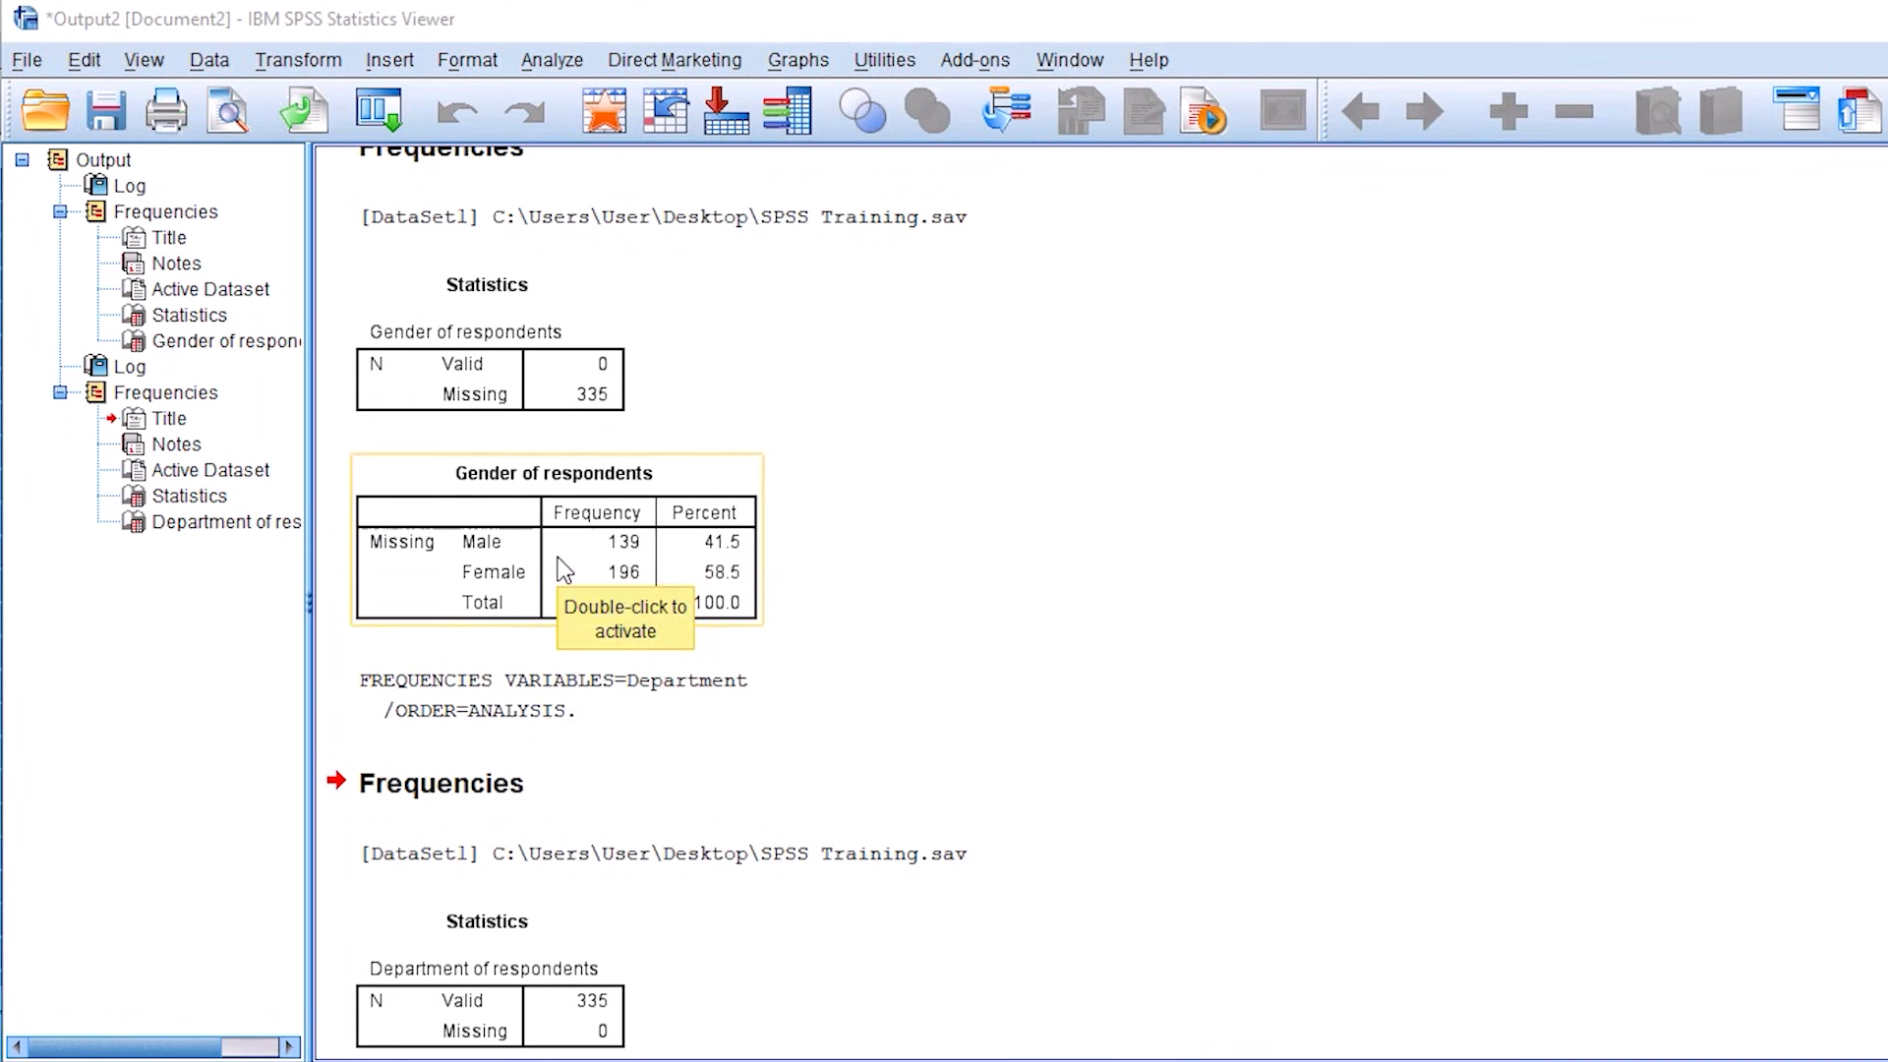
scroll(558, 557, down, 9)
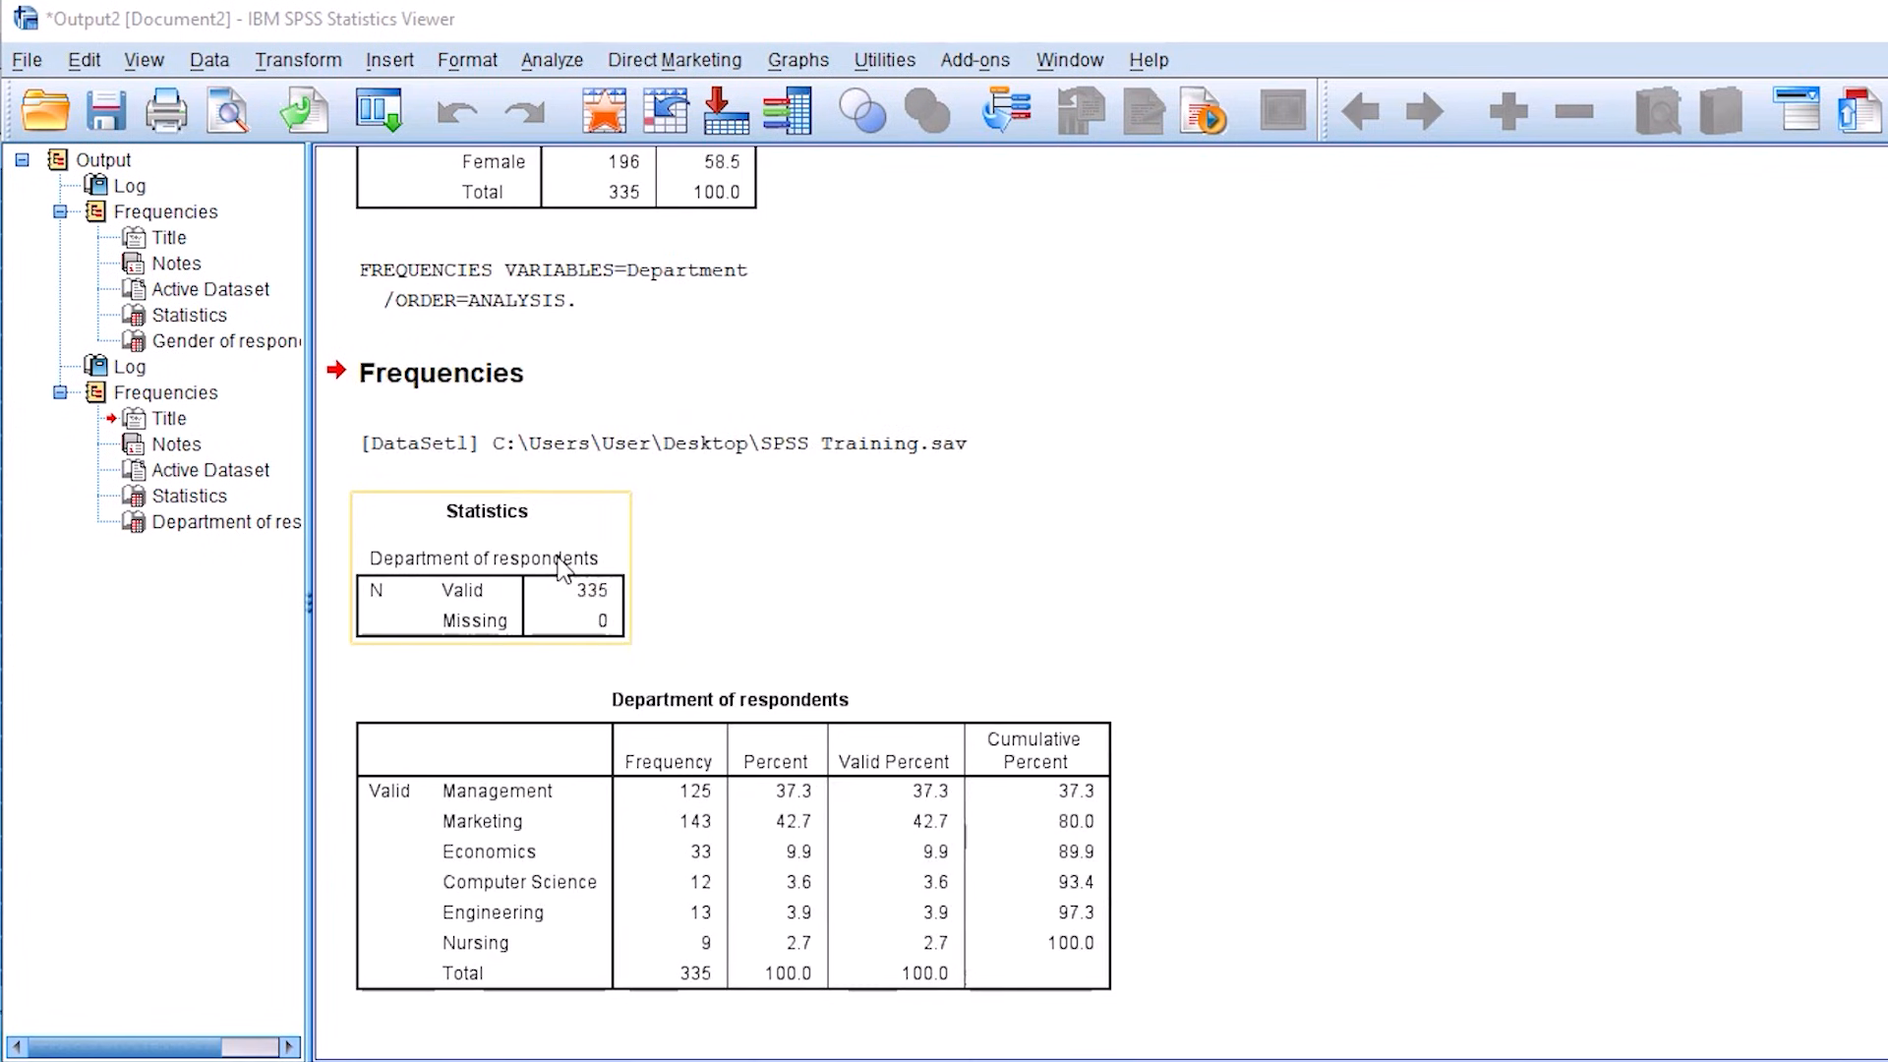
click(733, 836)
right_click(734, 836)
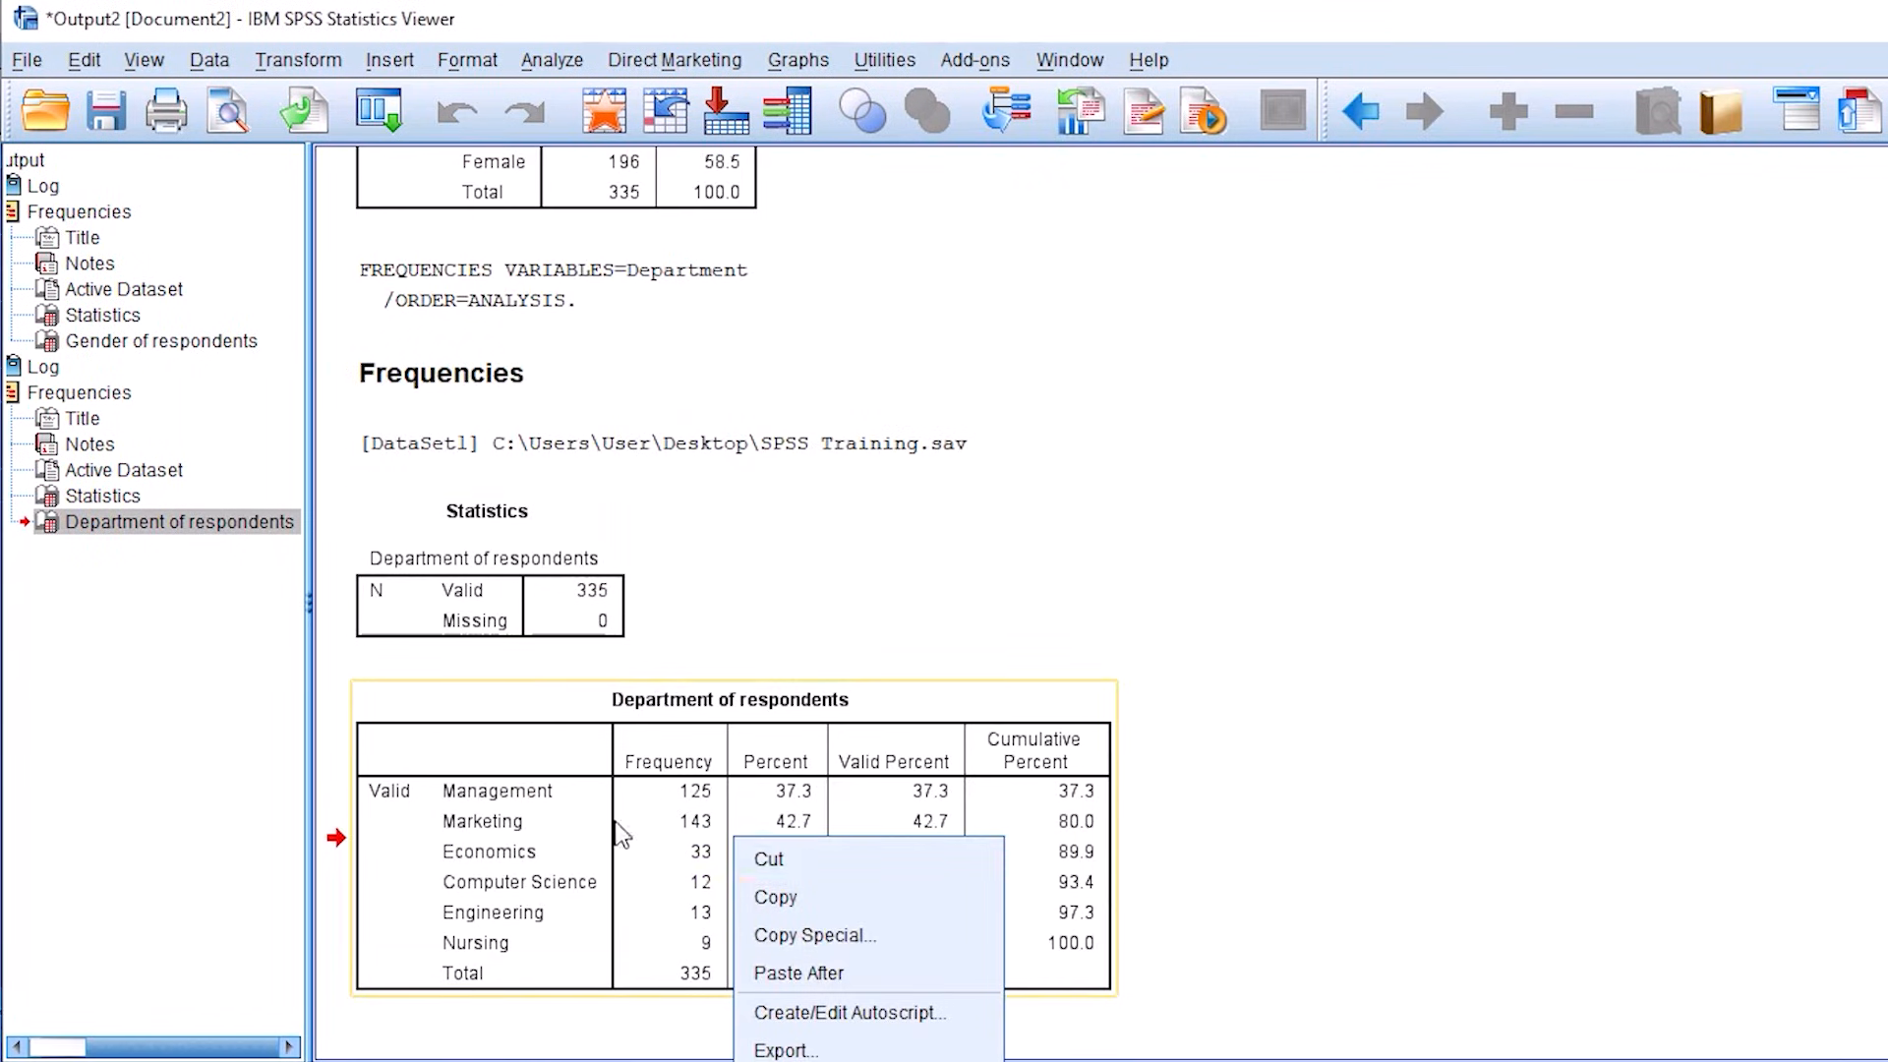
click(792, 903)
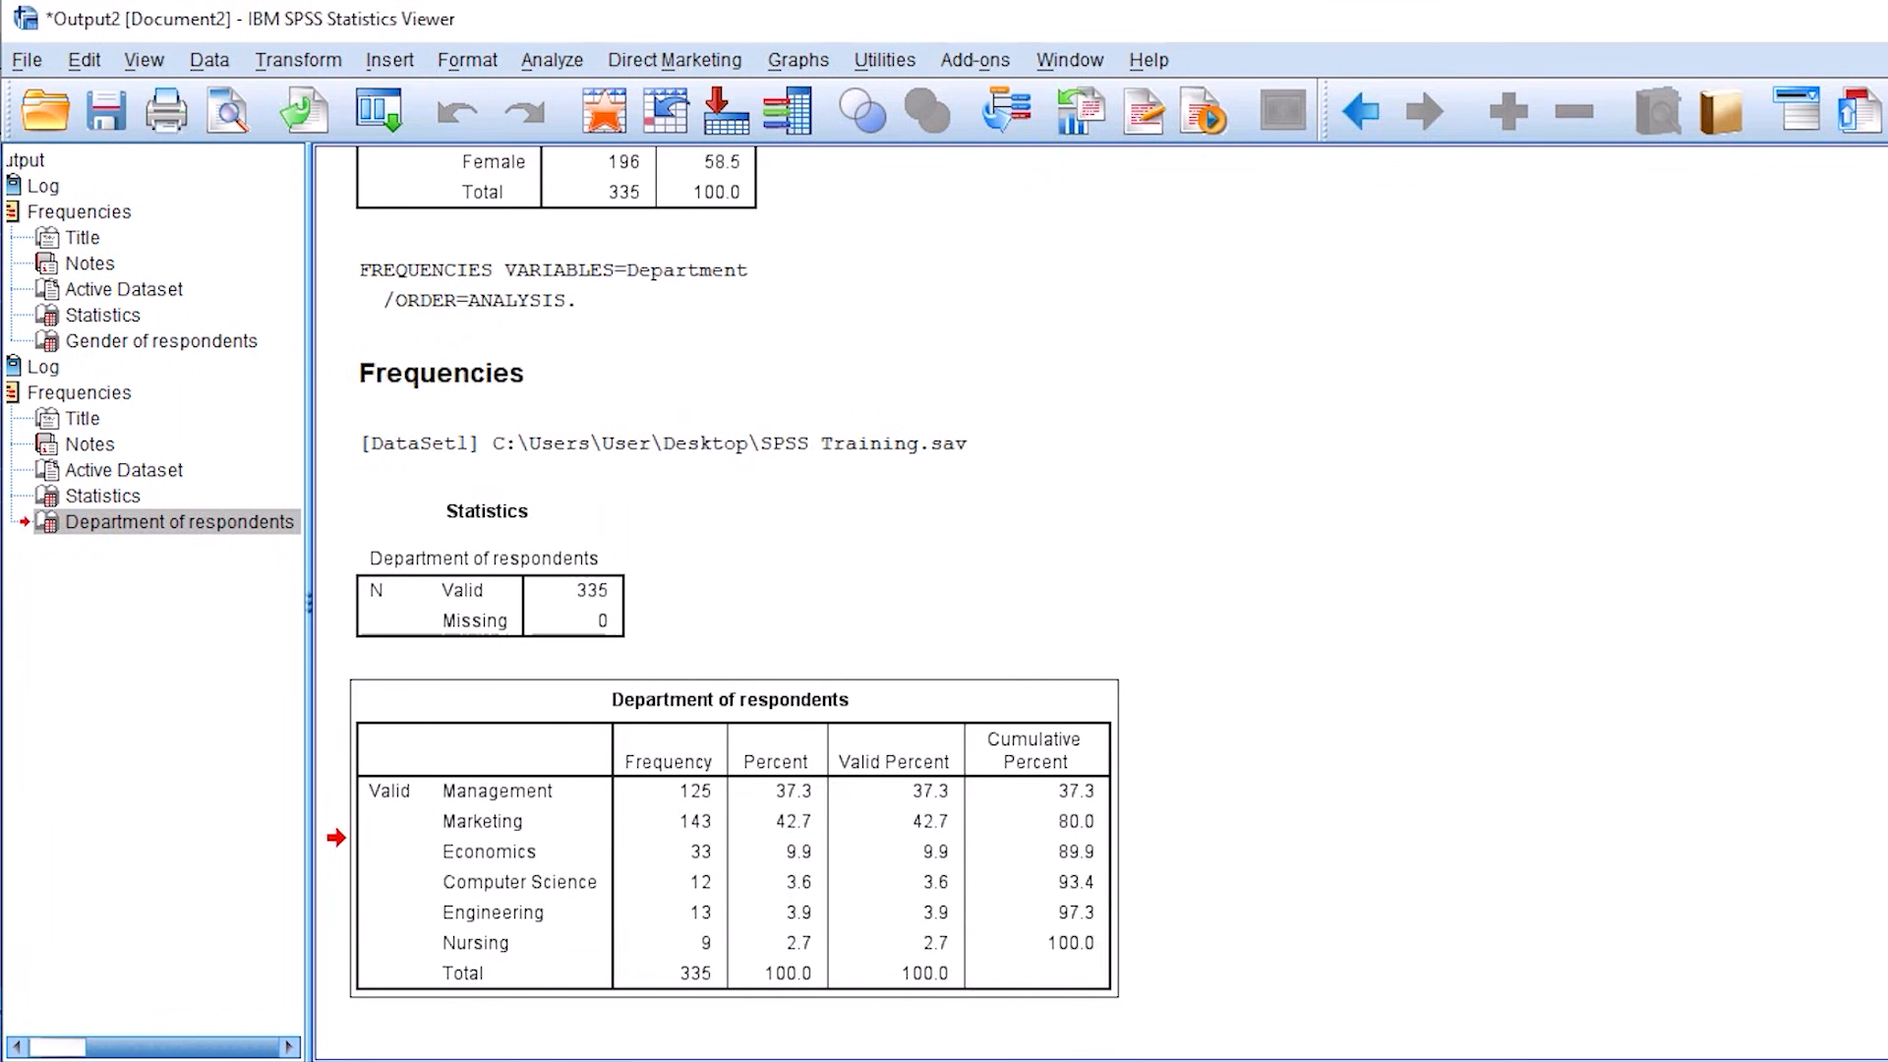
Step: Switch to the Word document and paste the copied department table below the gender table
mouse_move(710, 1038)
click(998, 1011)
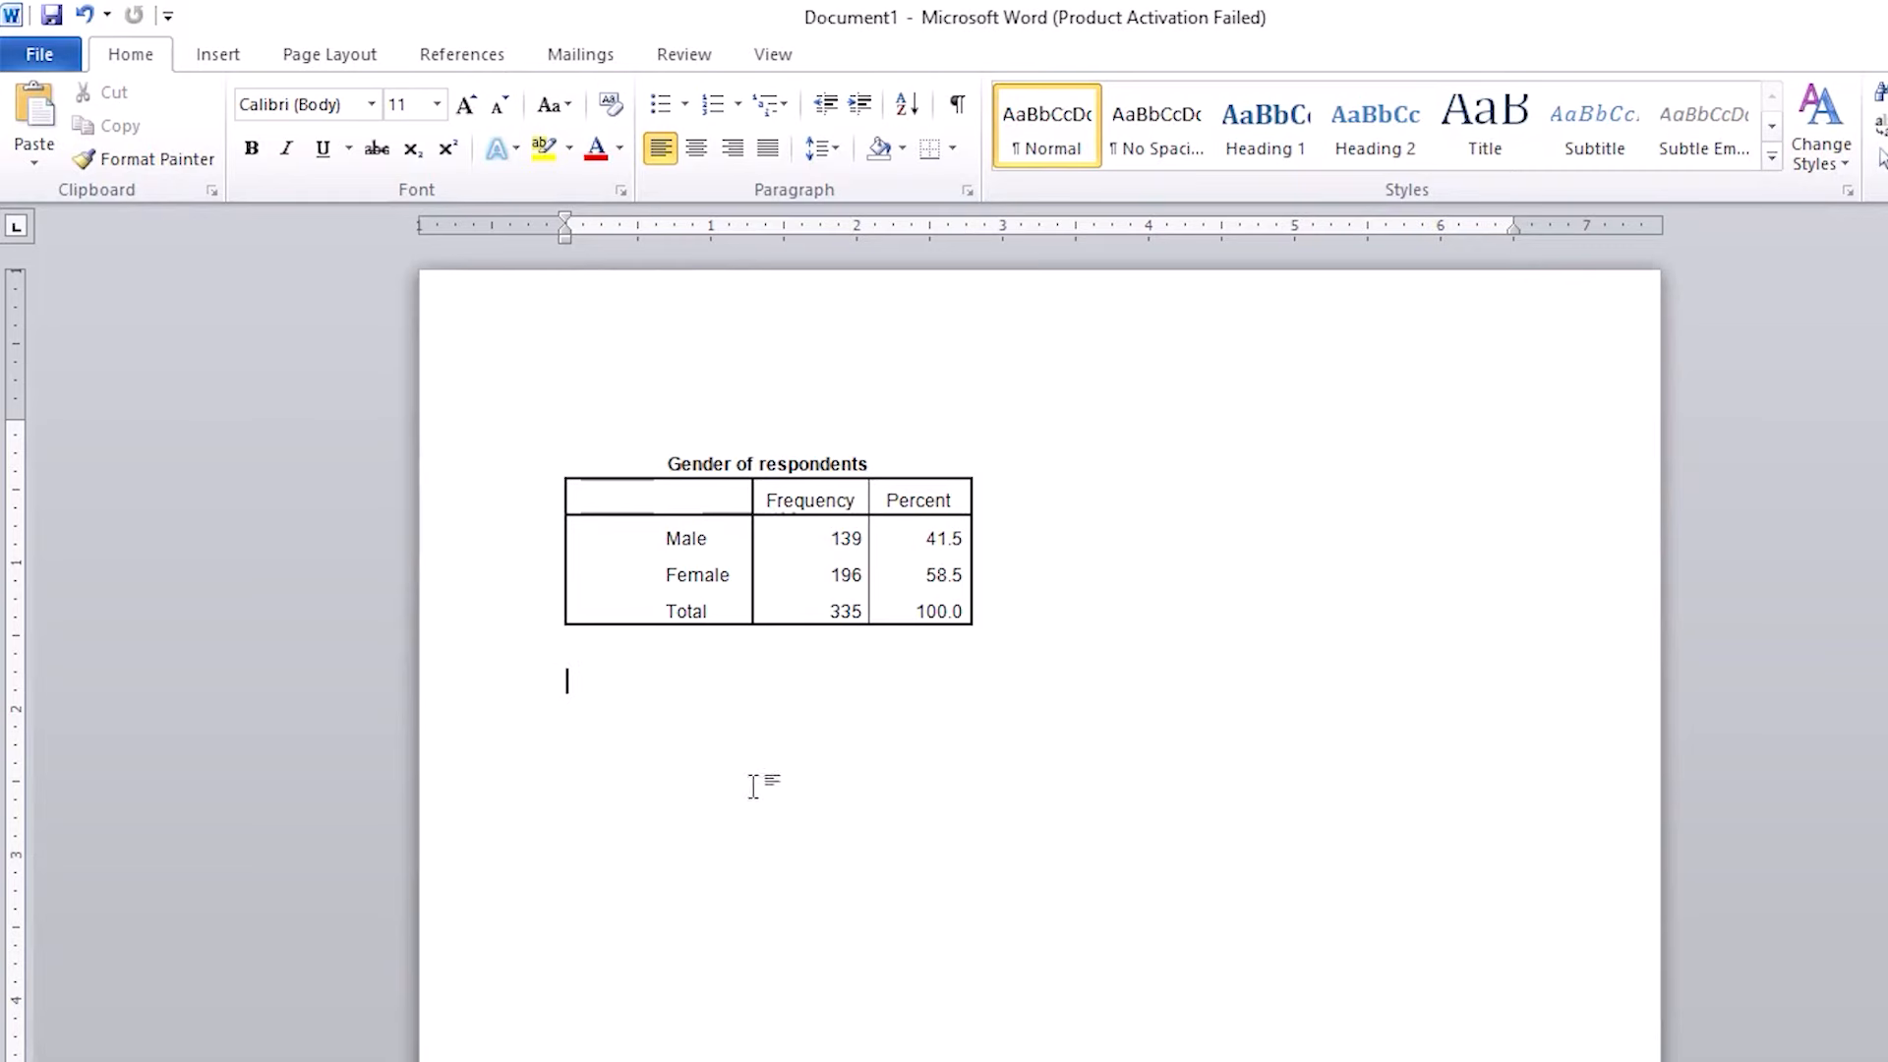
right_click(581, 689)
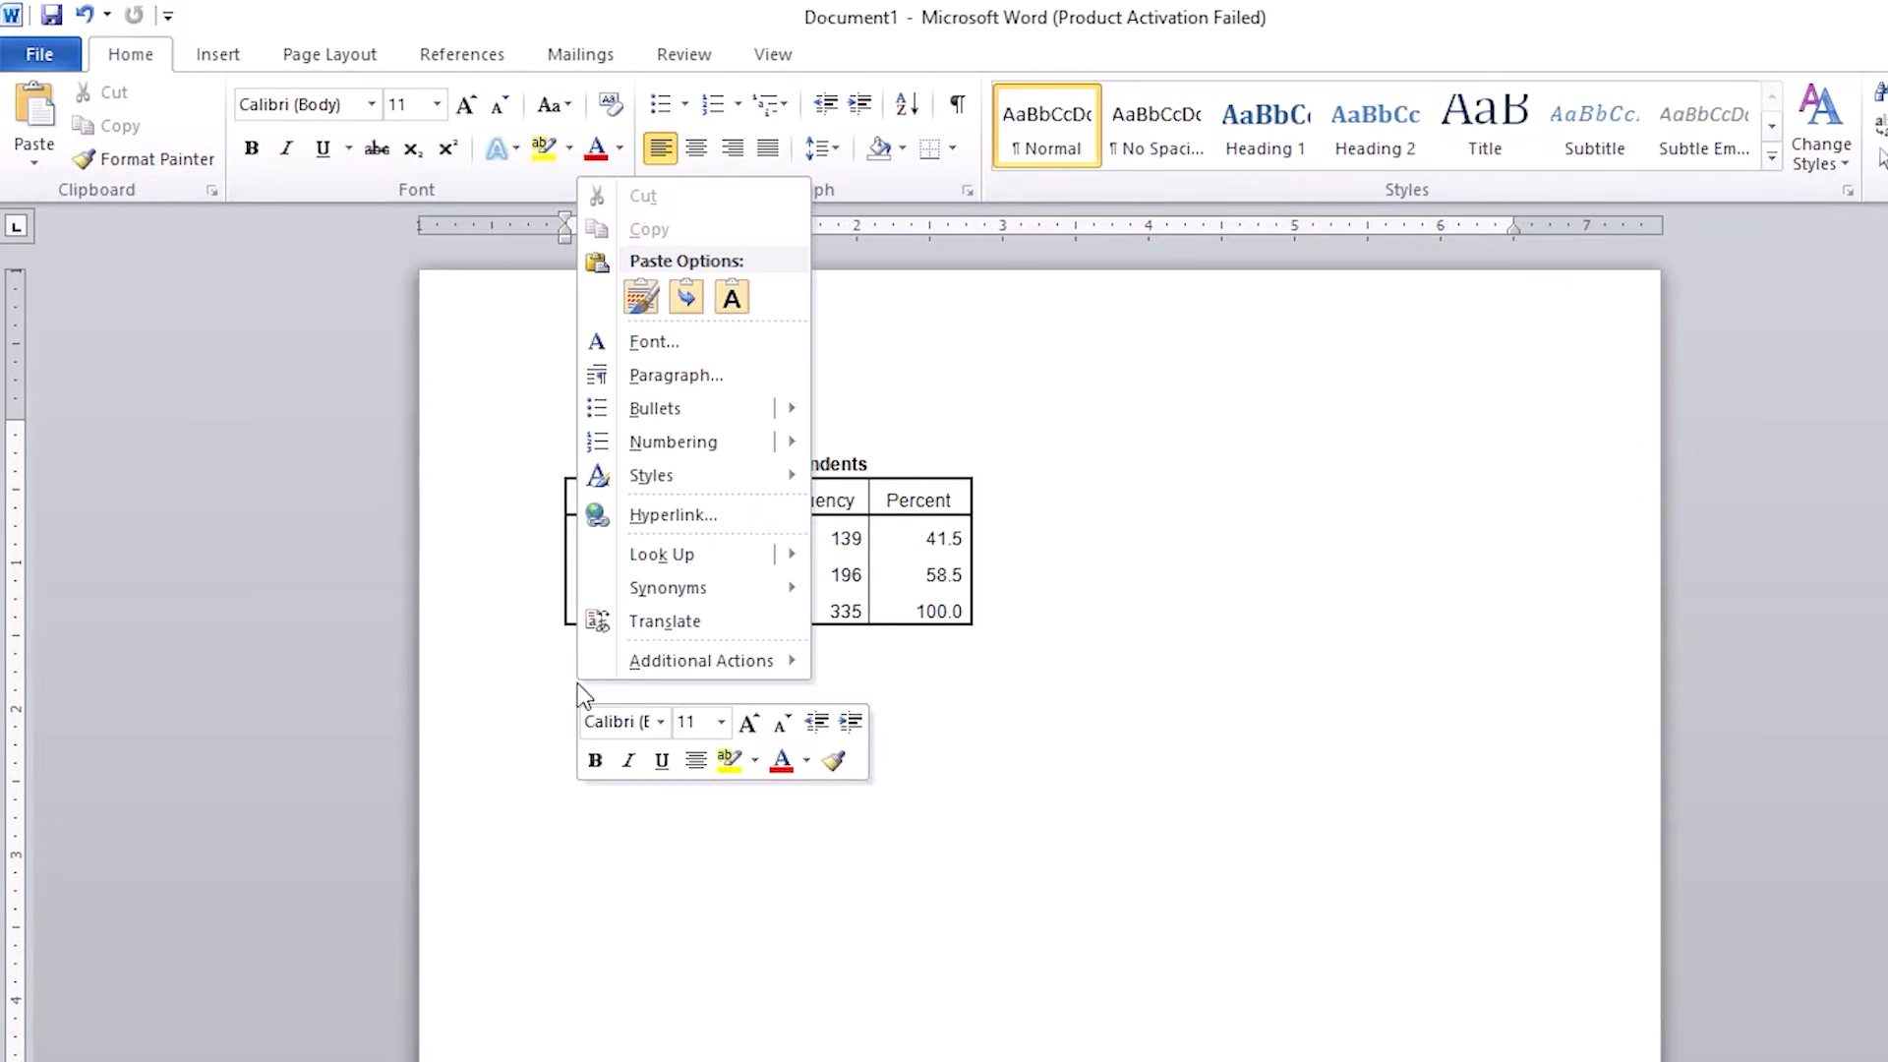
click(641, 296)
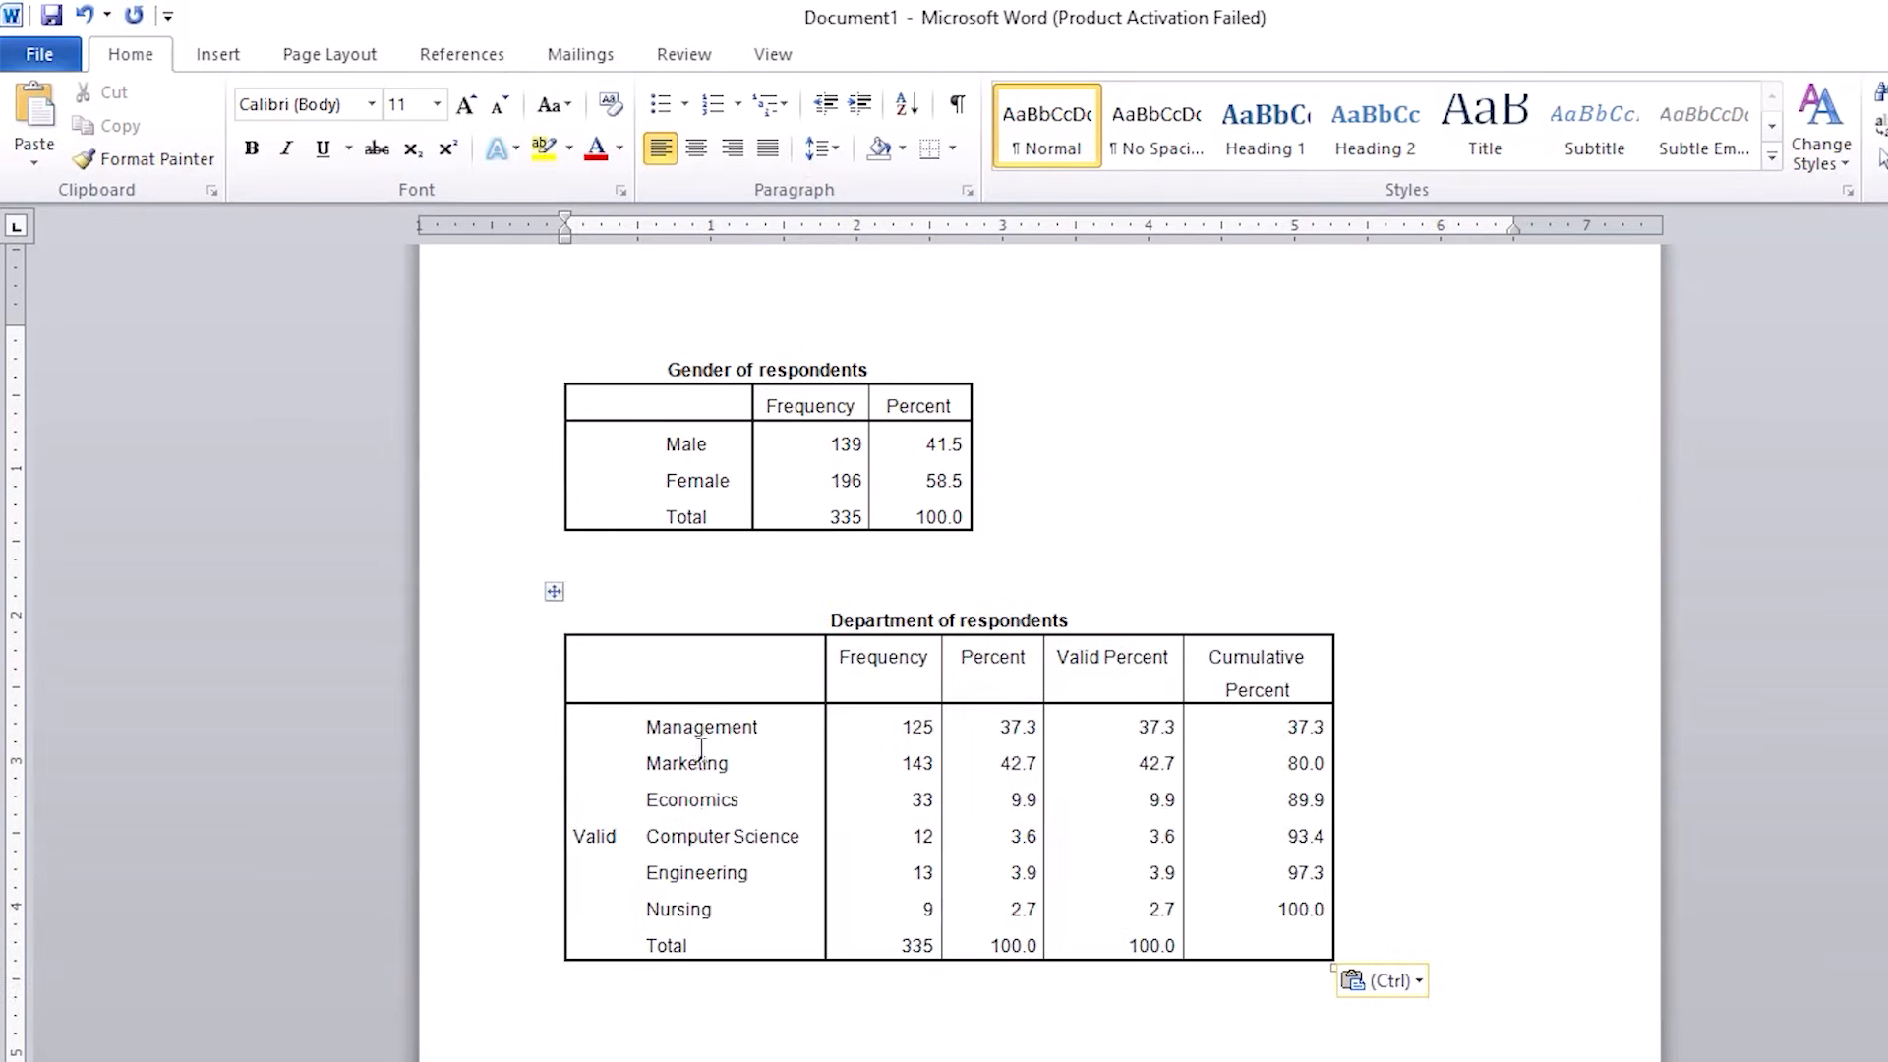
drag(675, 352, 983, 361)
drag(844, 608, 1193, 1013)
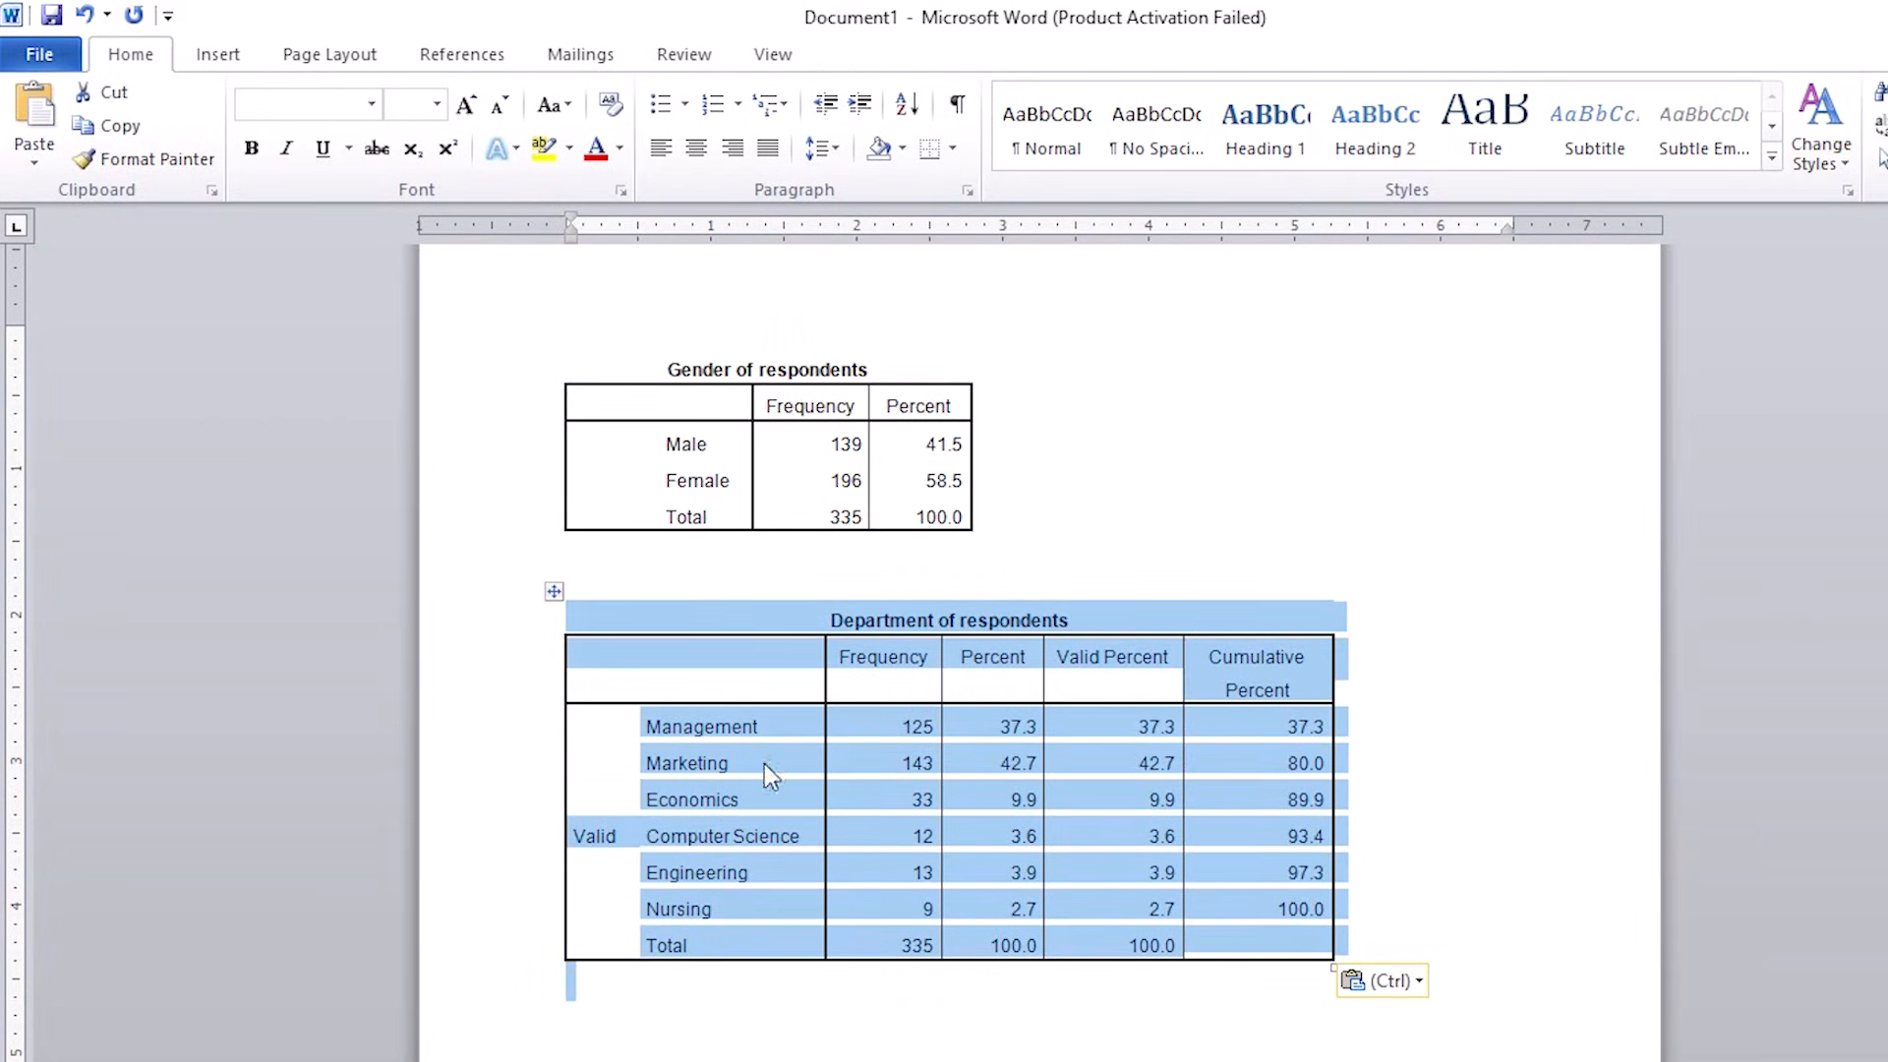
Step: Switch from Word back to the SPSS Training data editor
mouse_move(1043, 1061)
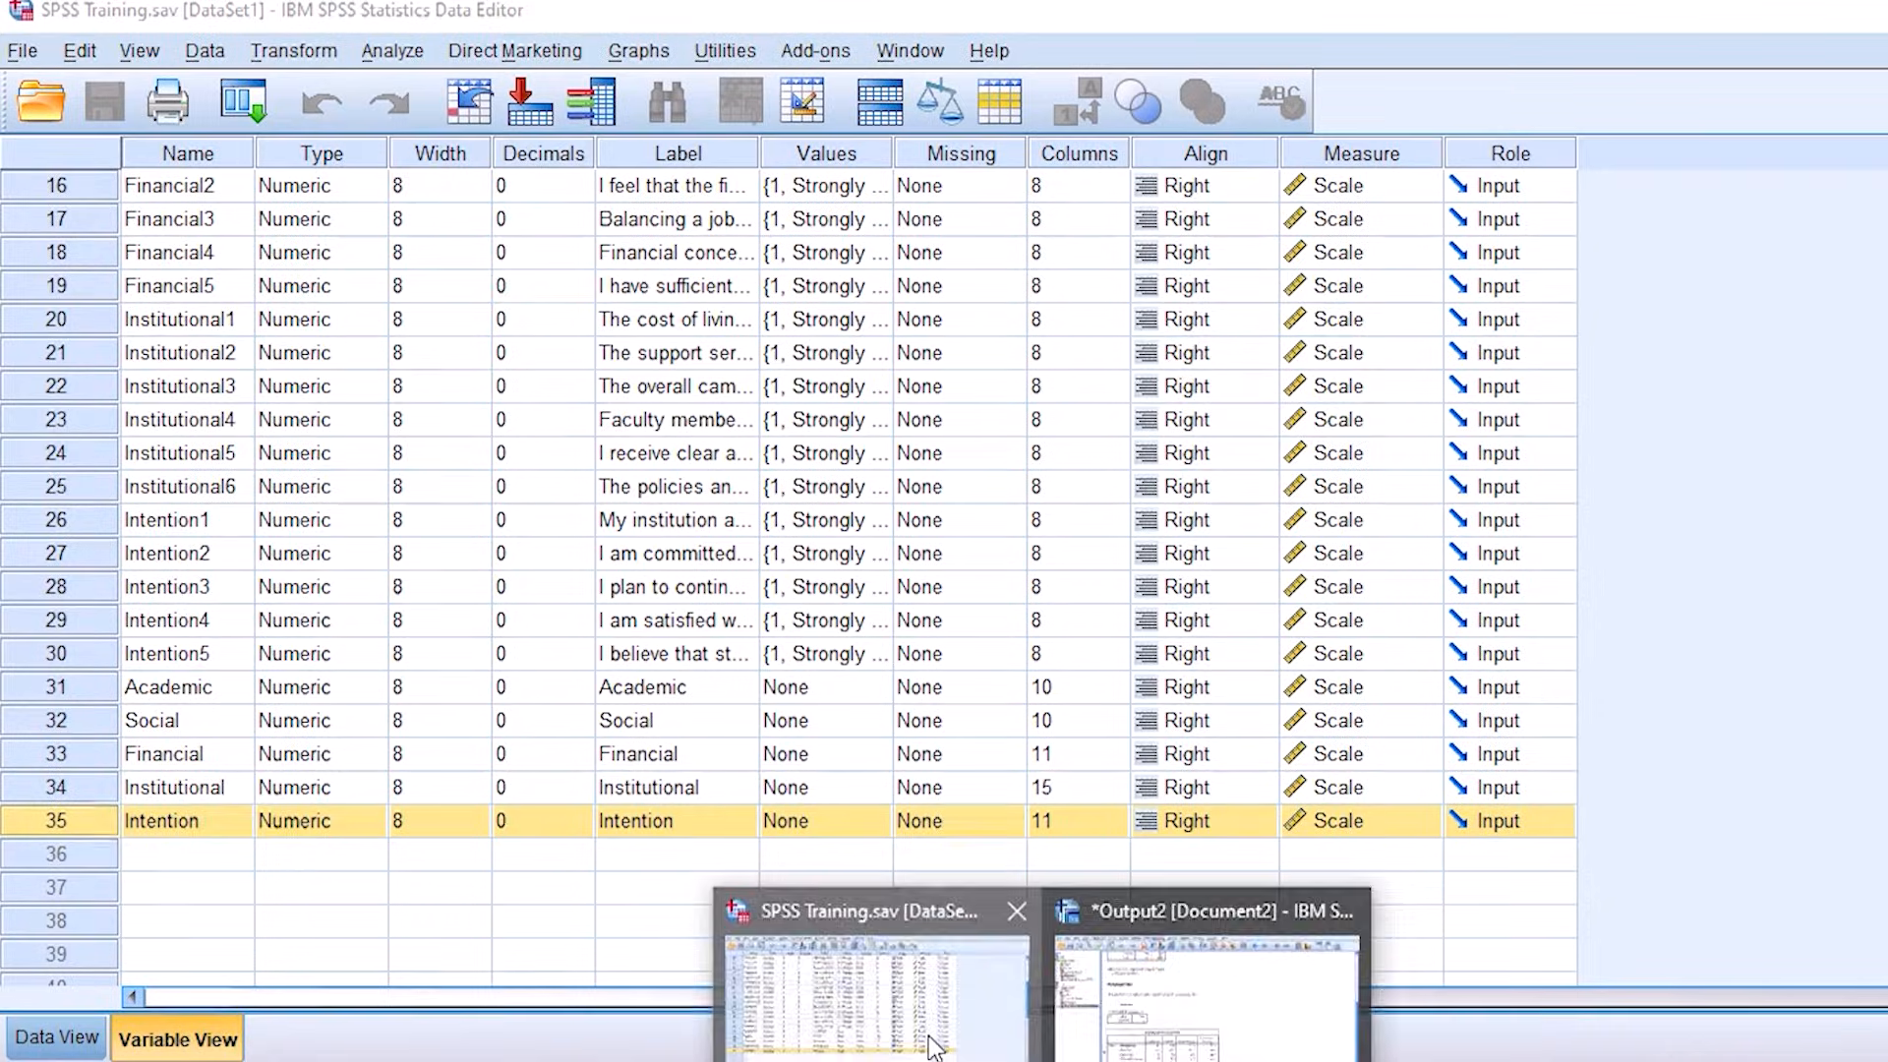
click(930, 1048)
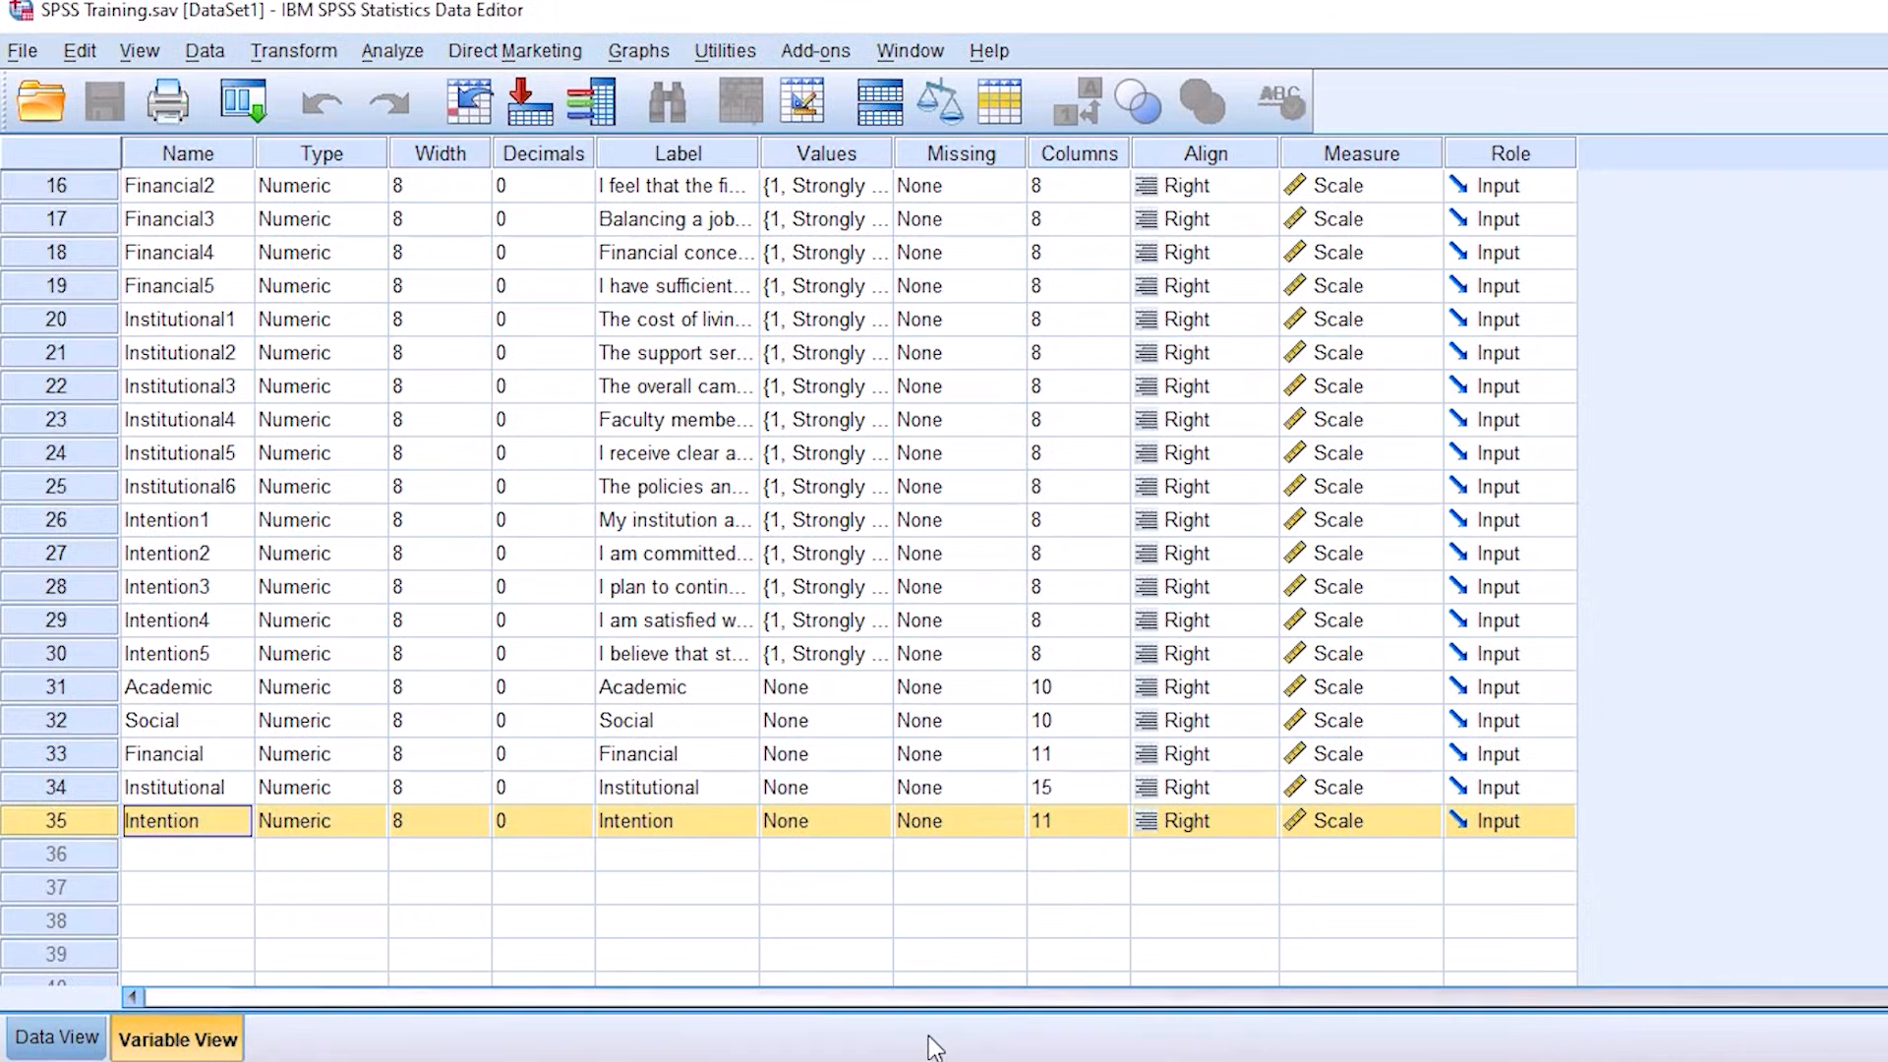
click(383, 654)
click(373, 654)
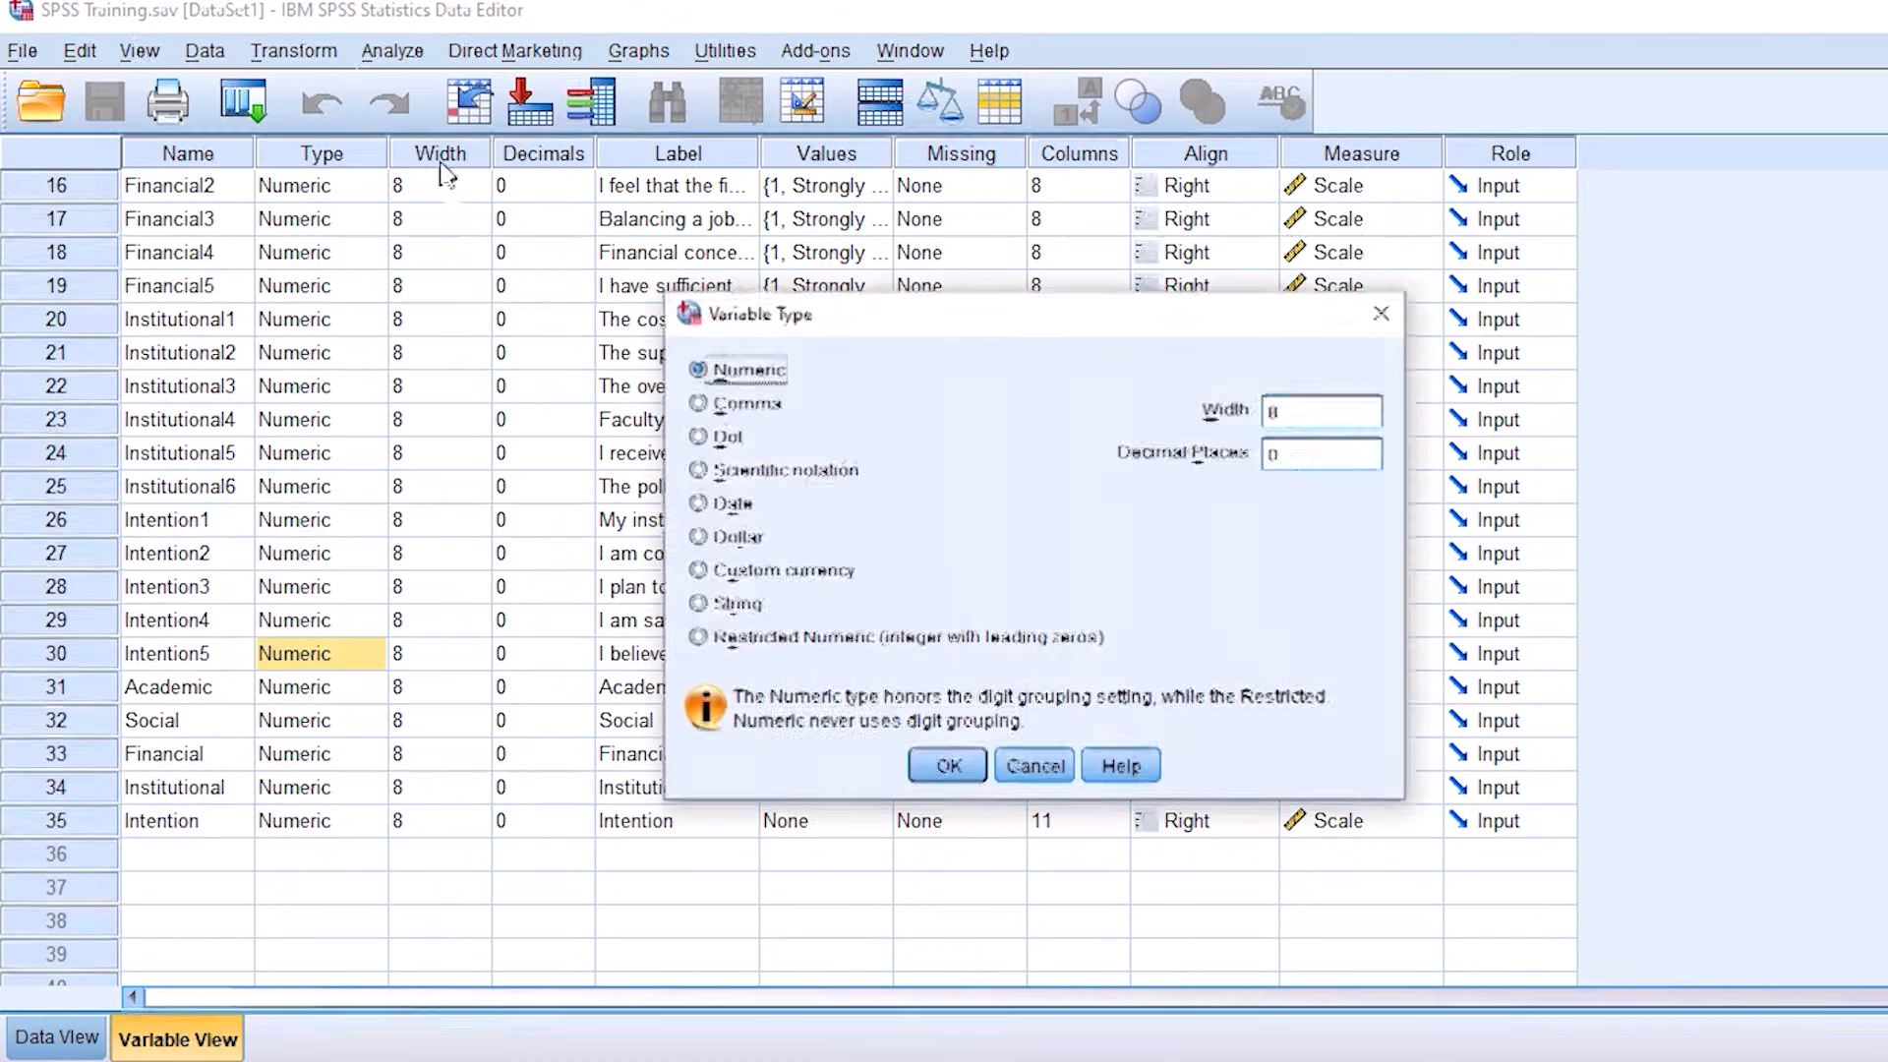
click(1381, 313)
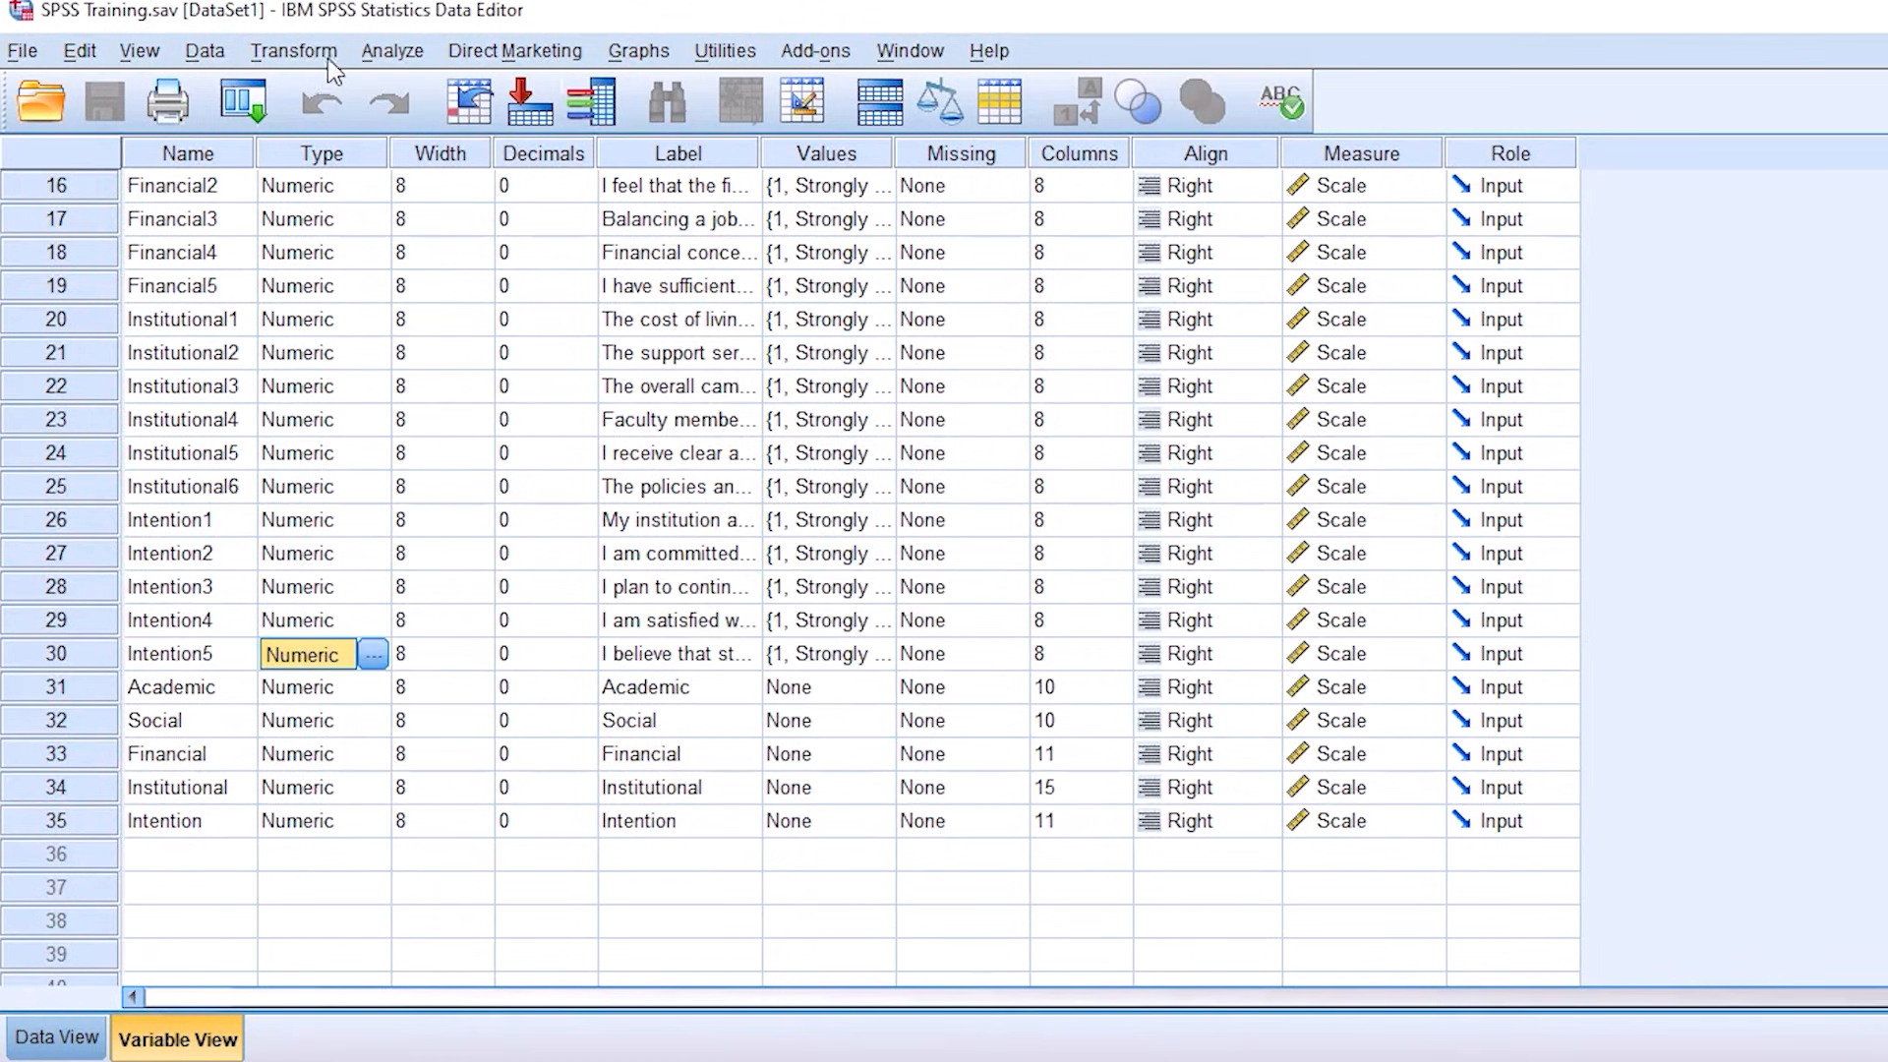
Step: Set up a Descriptives analysis with Age of respondents as the analysed variable
click(389, 52)
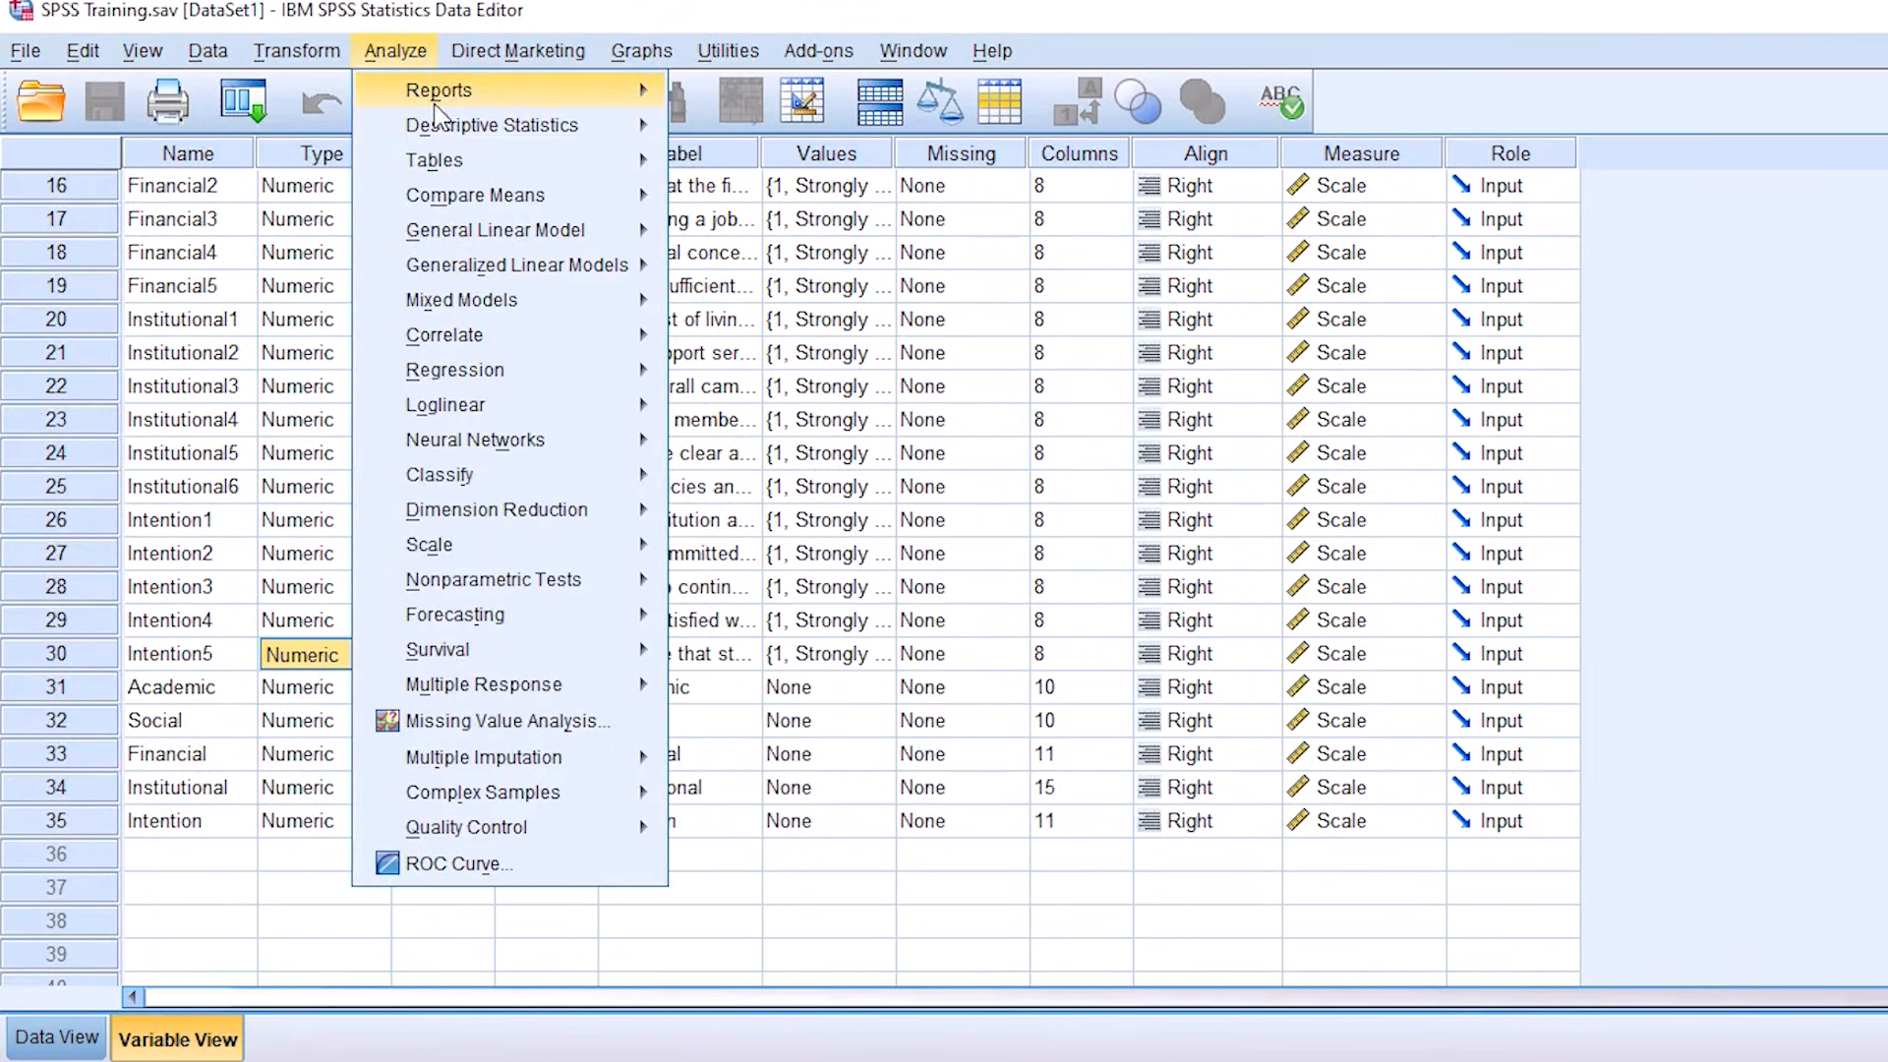
mouse_move(479, 132)
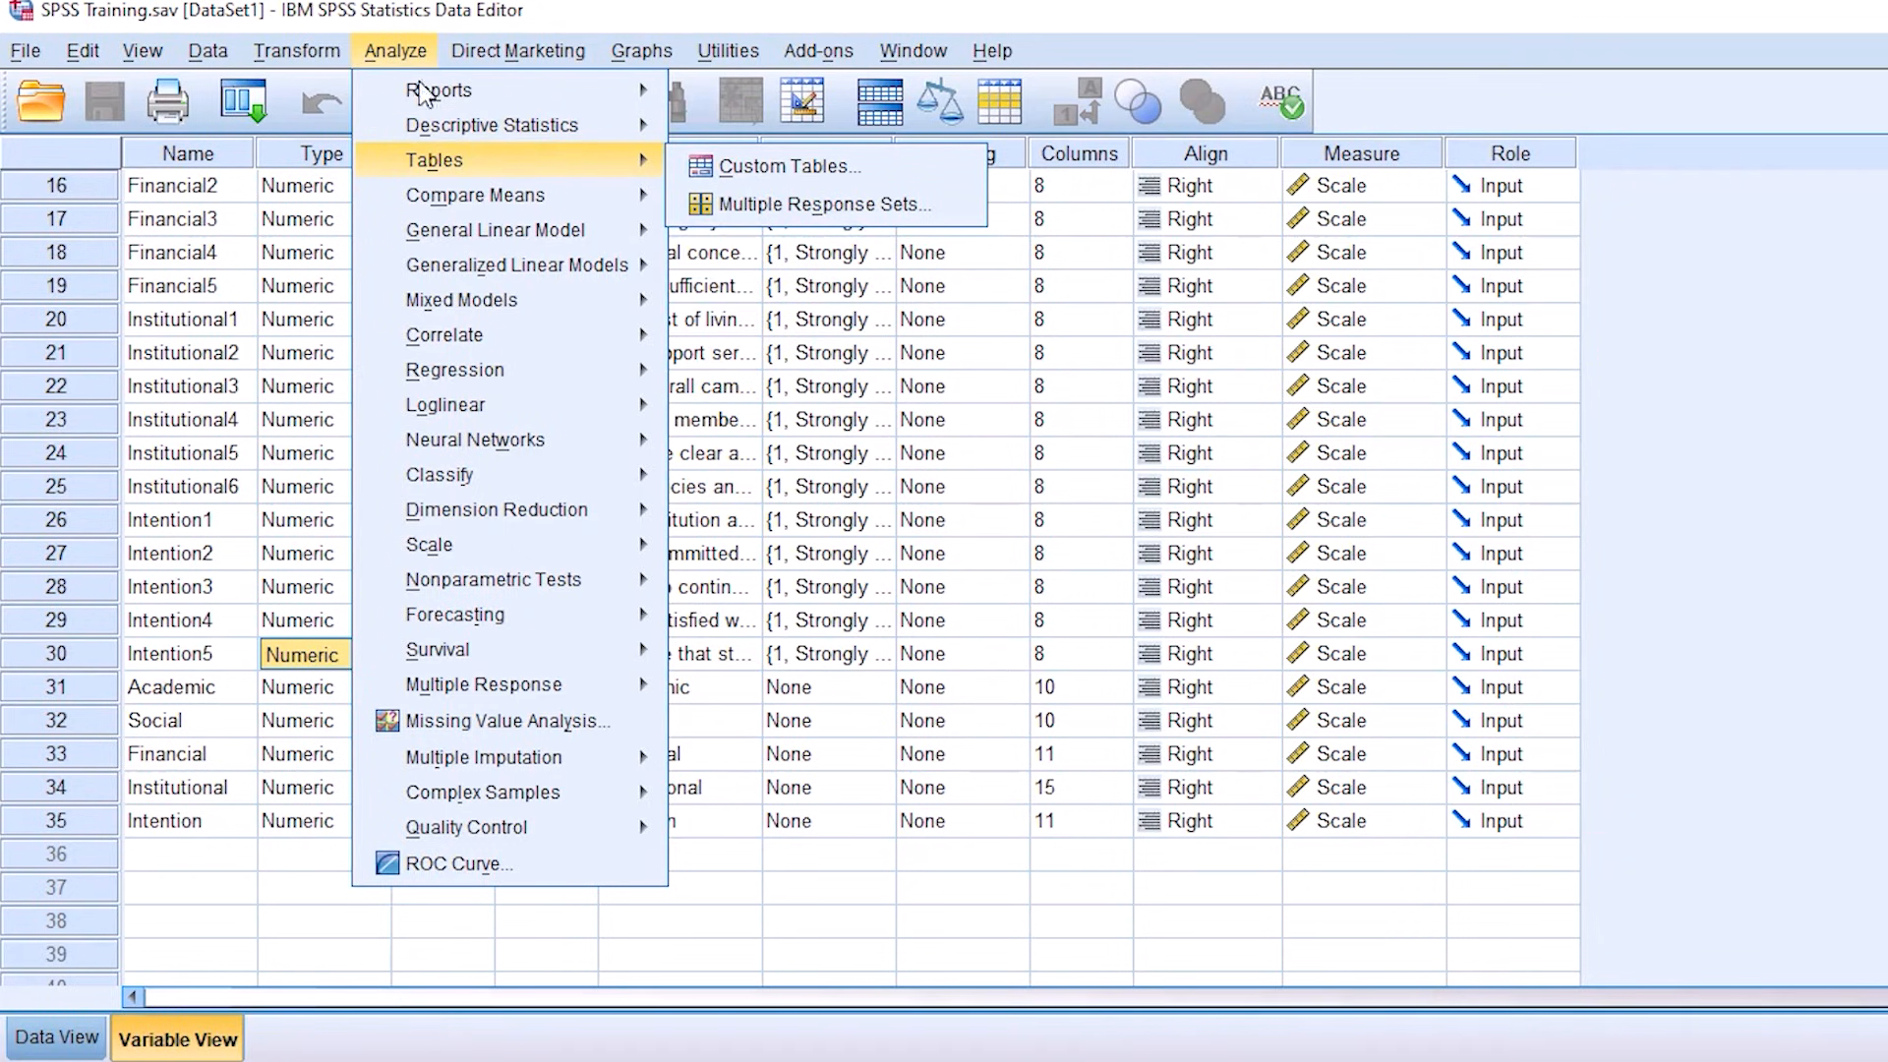
click(386, 55)
click(387, 55)
mouse_move(486, 133)
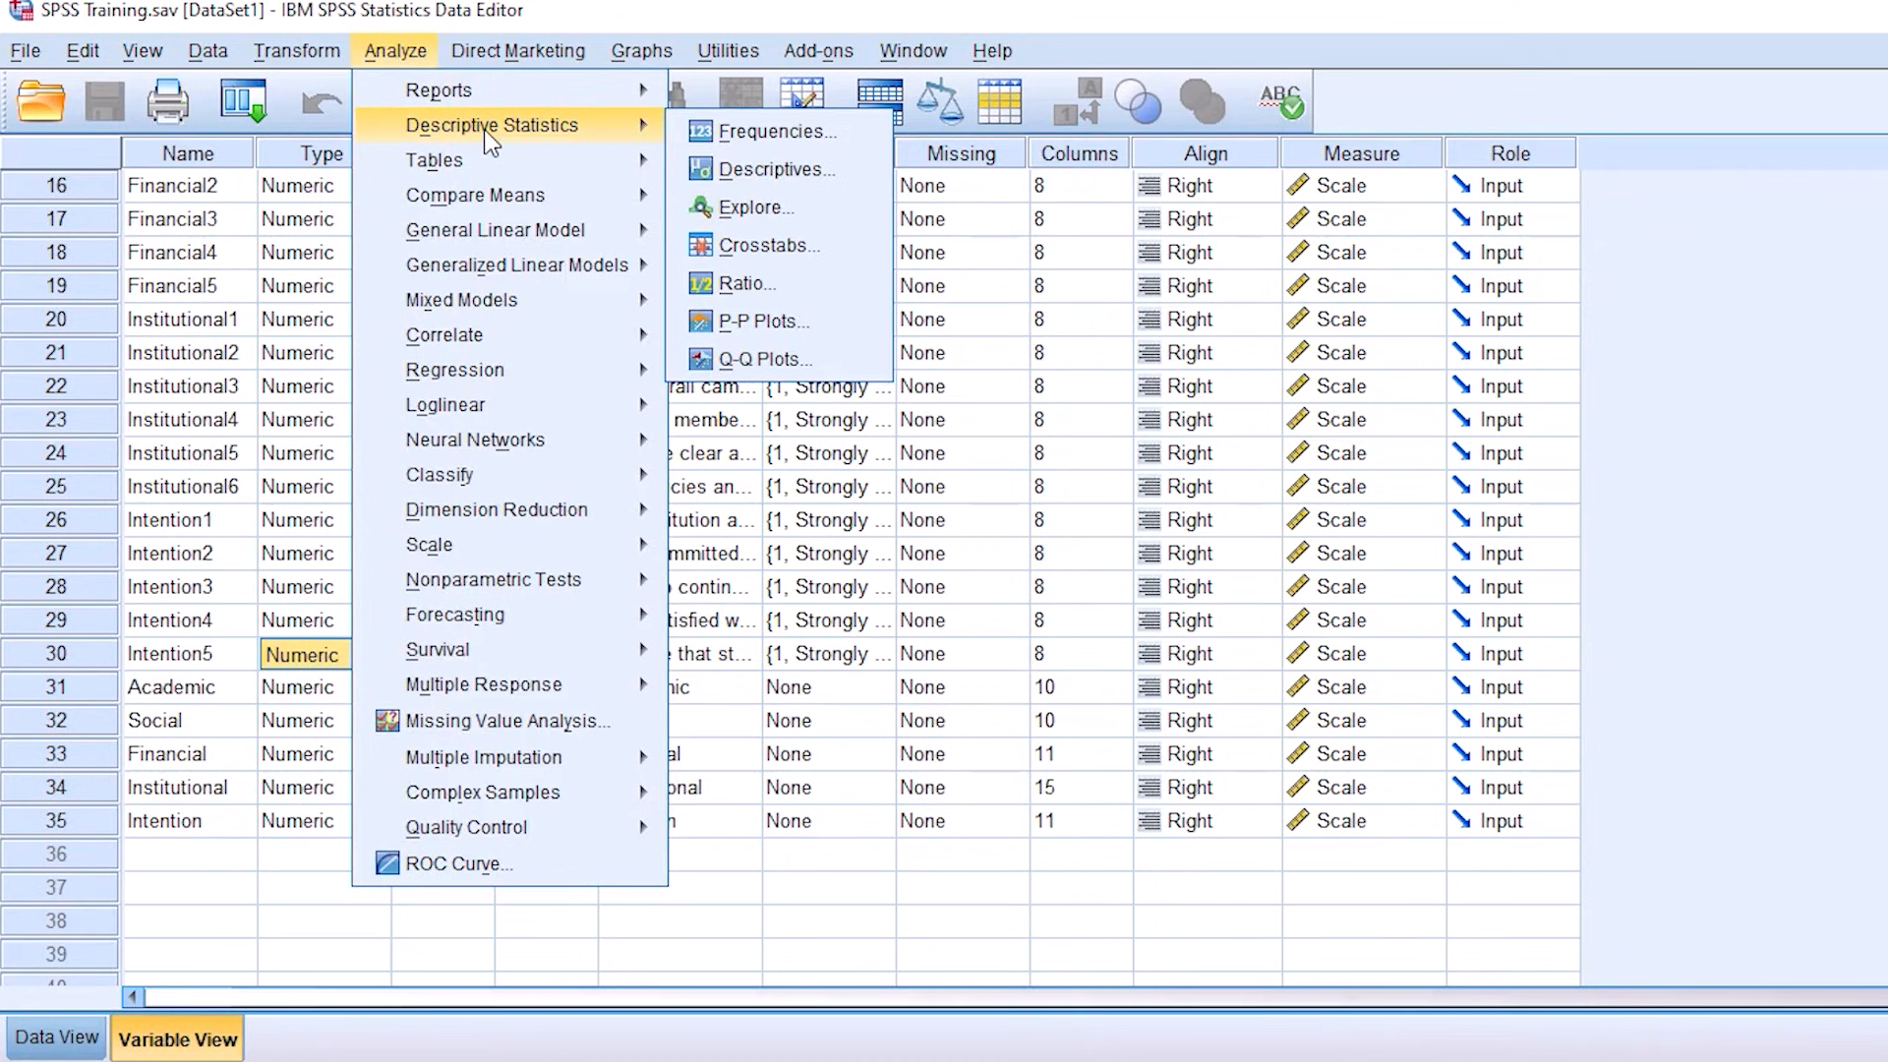
click(766, 177)
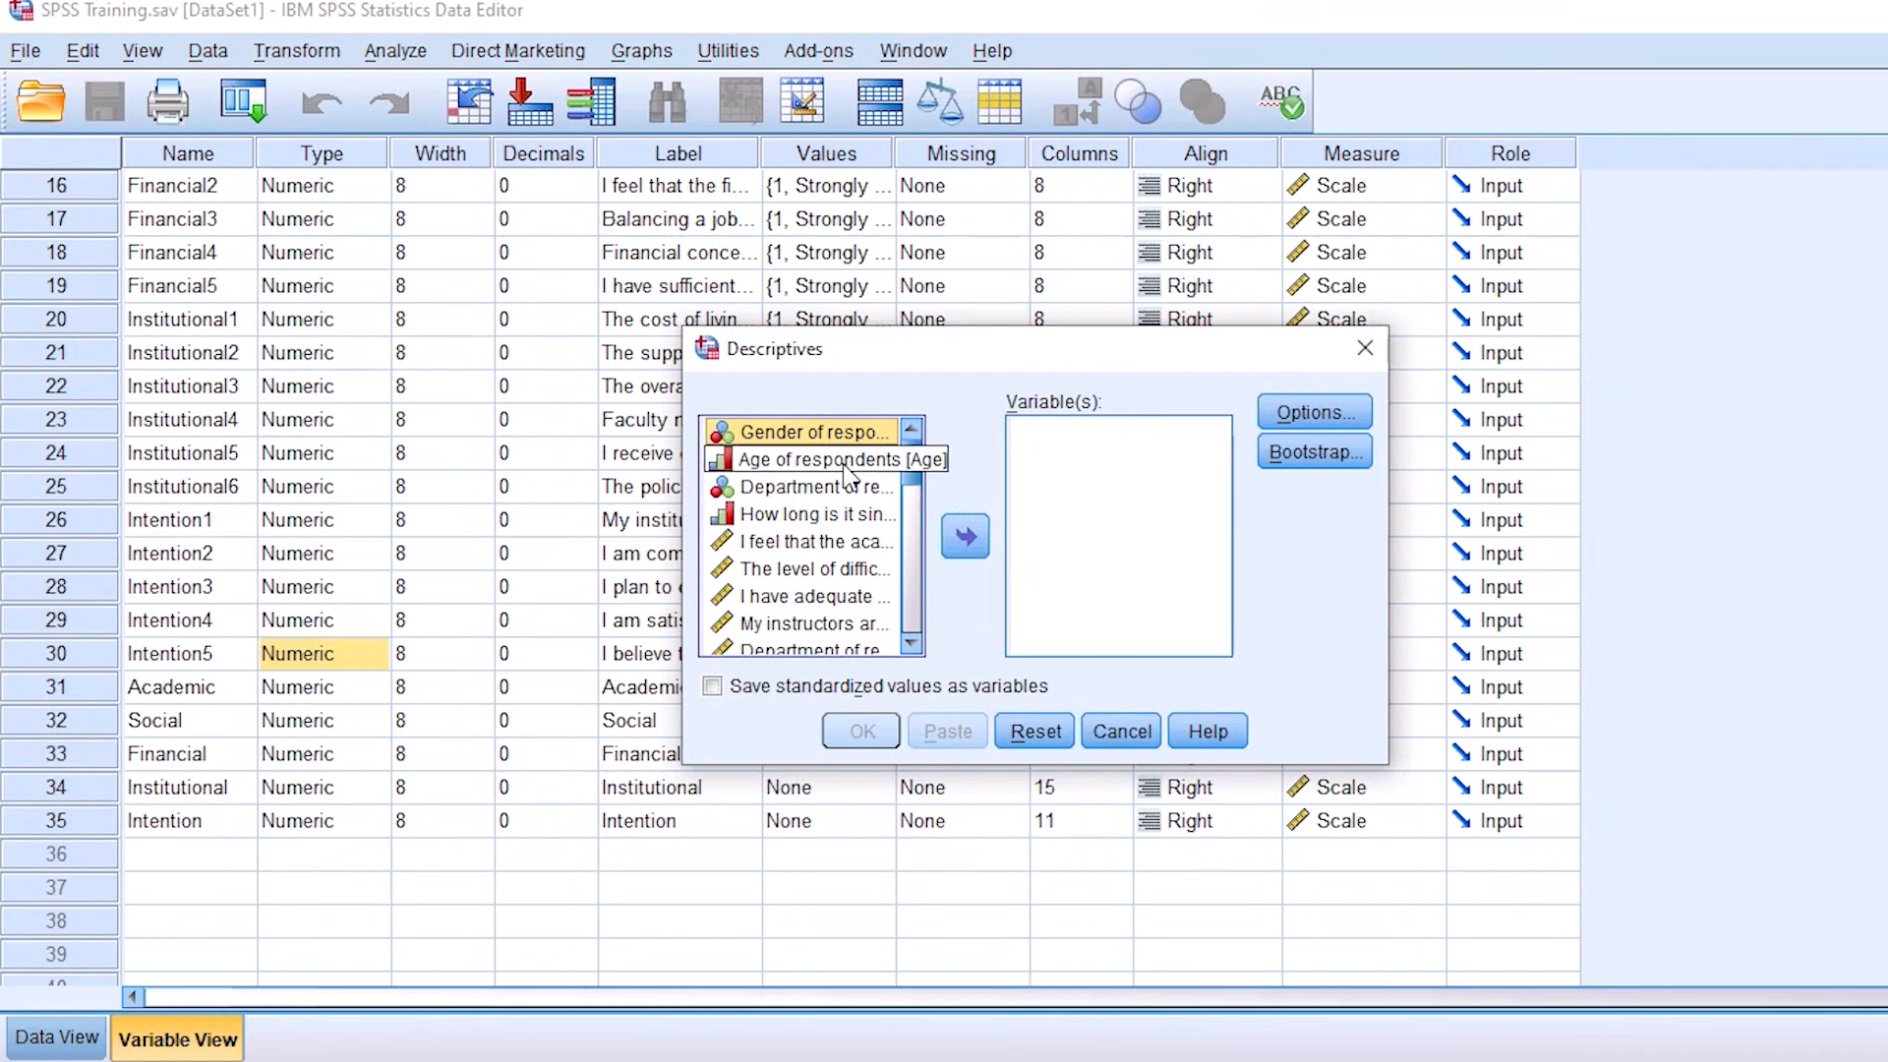
click(784, 462)
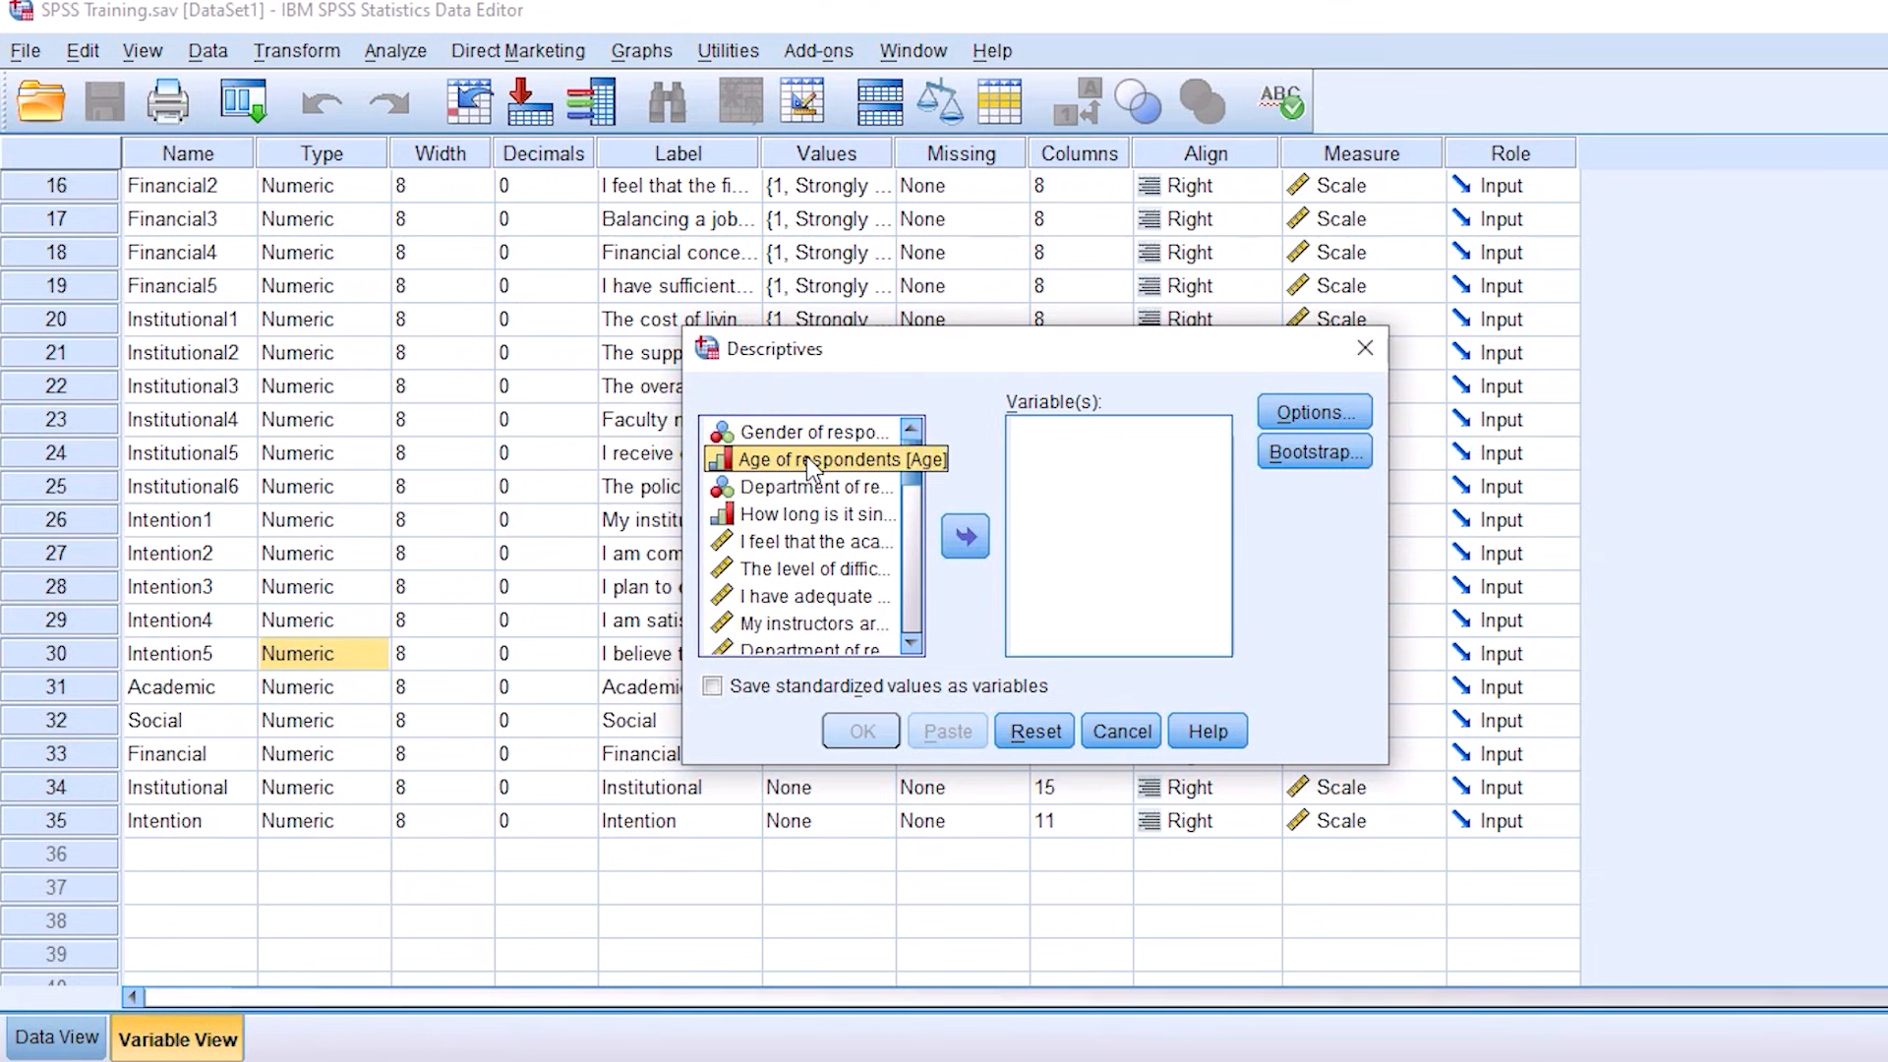
click(969, 539)
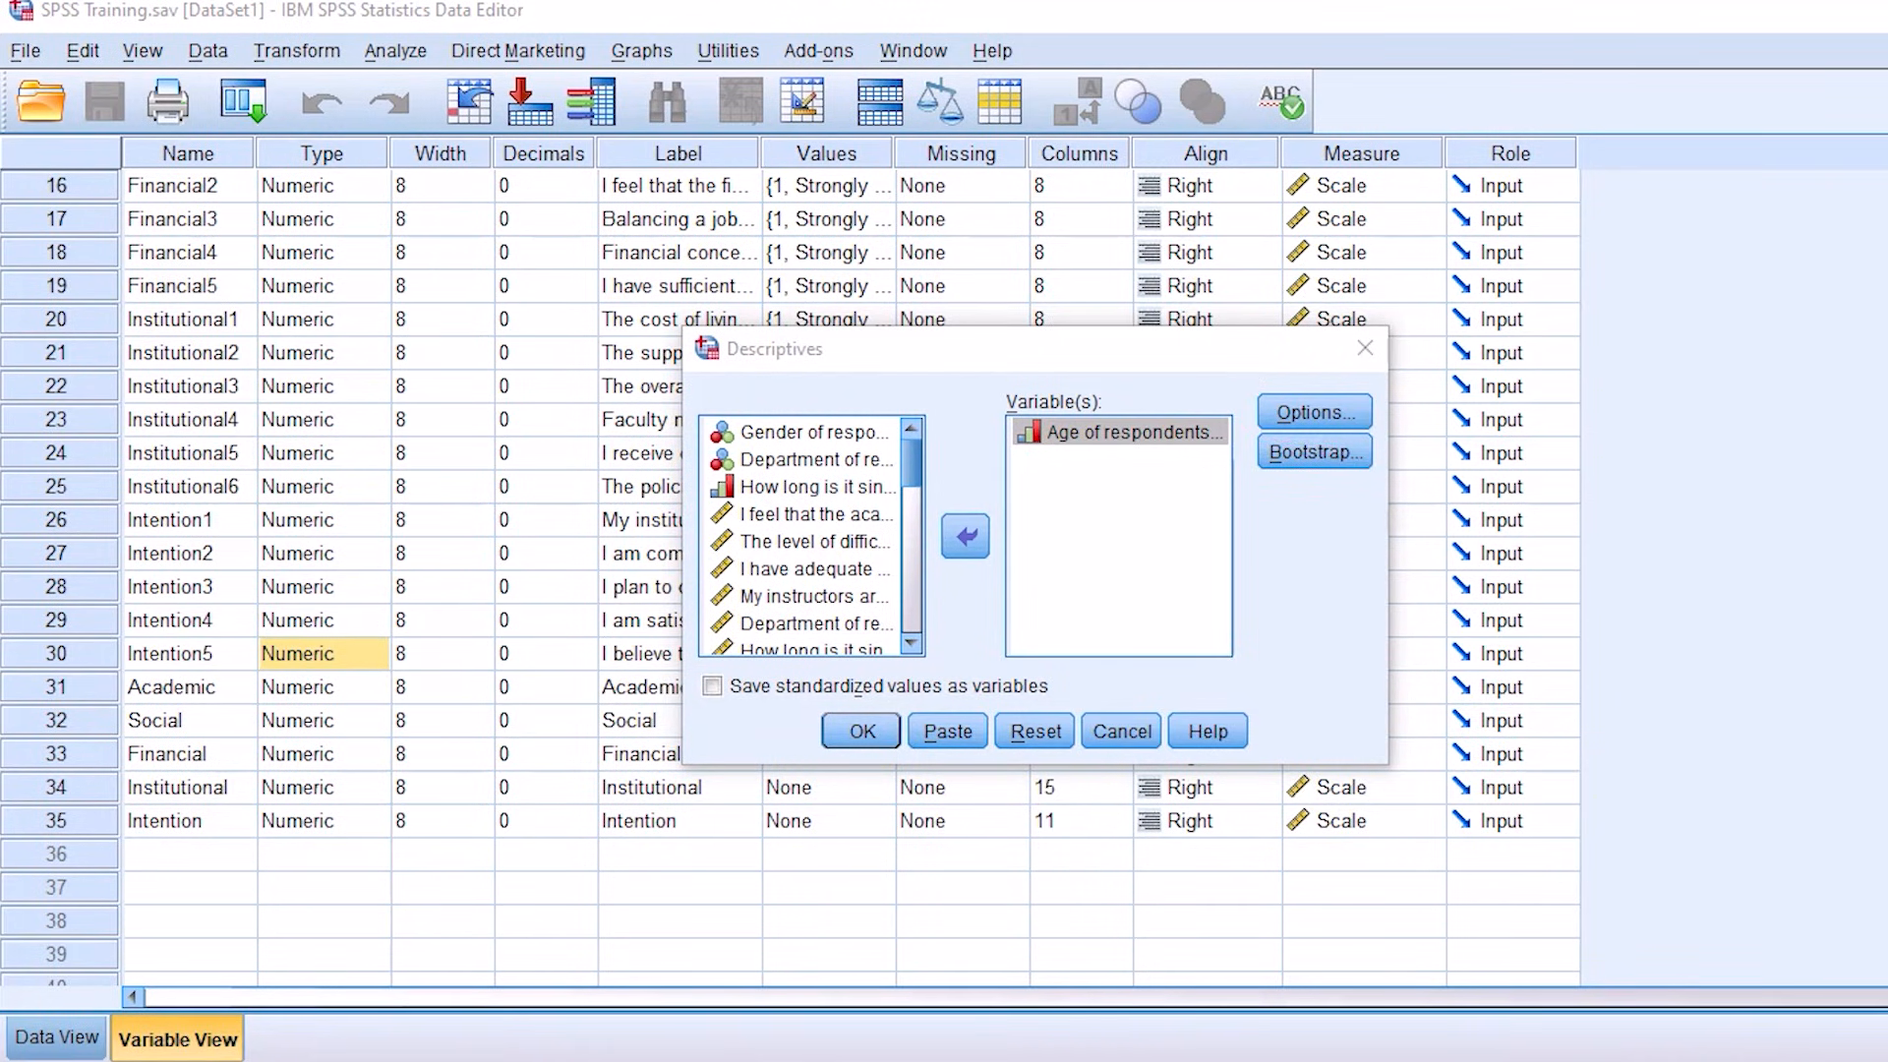
Step: Add variance and range to the default descriptive statistics for age and run the analysis
click(1319, 407)
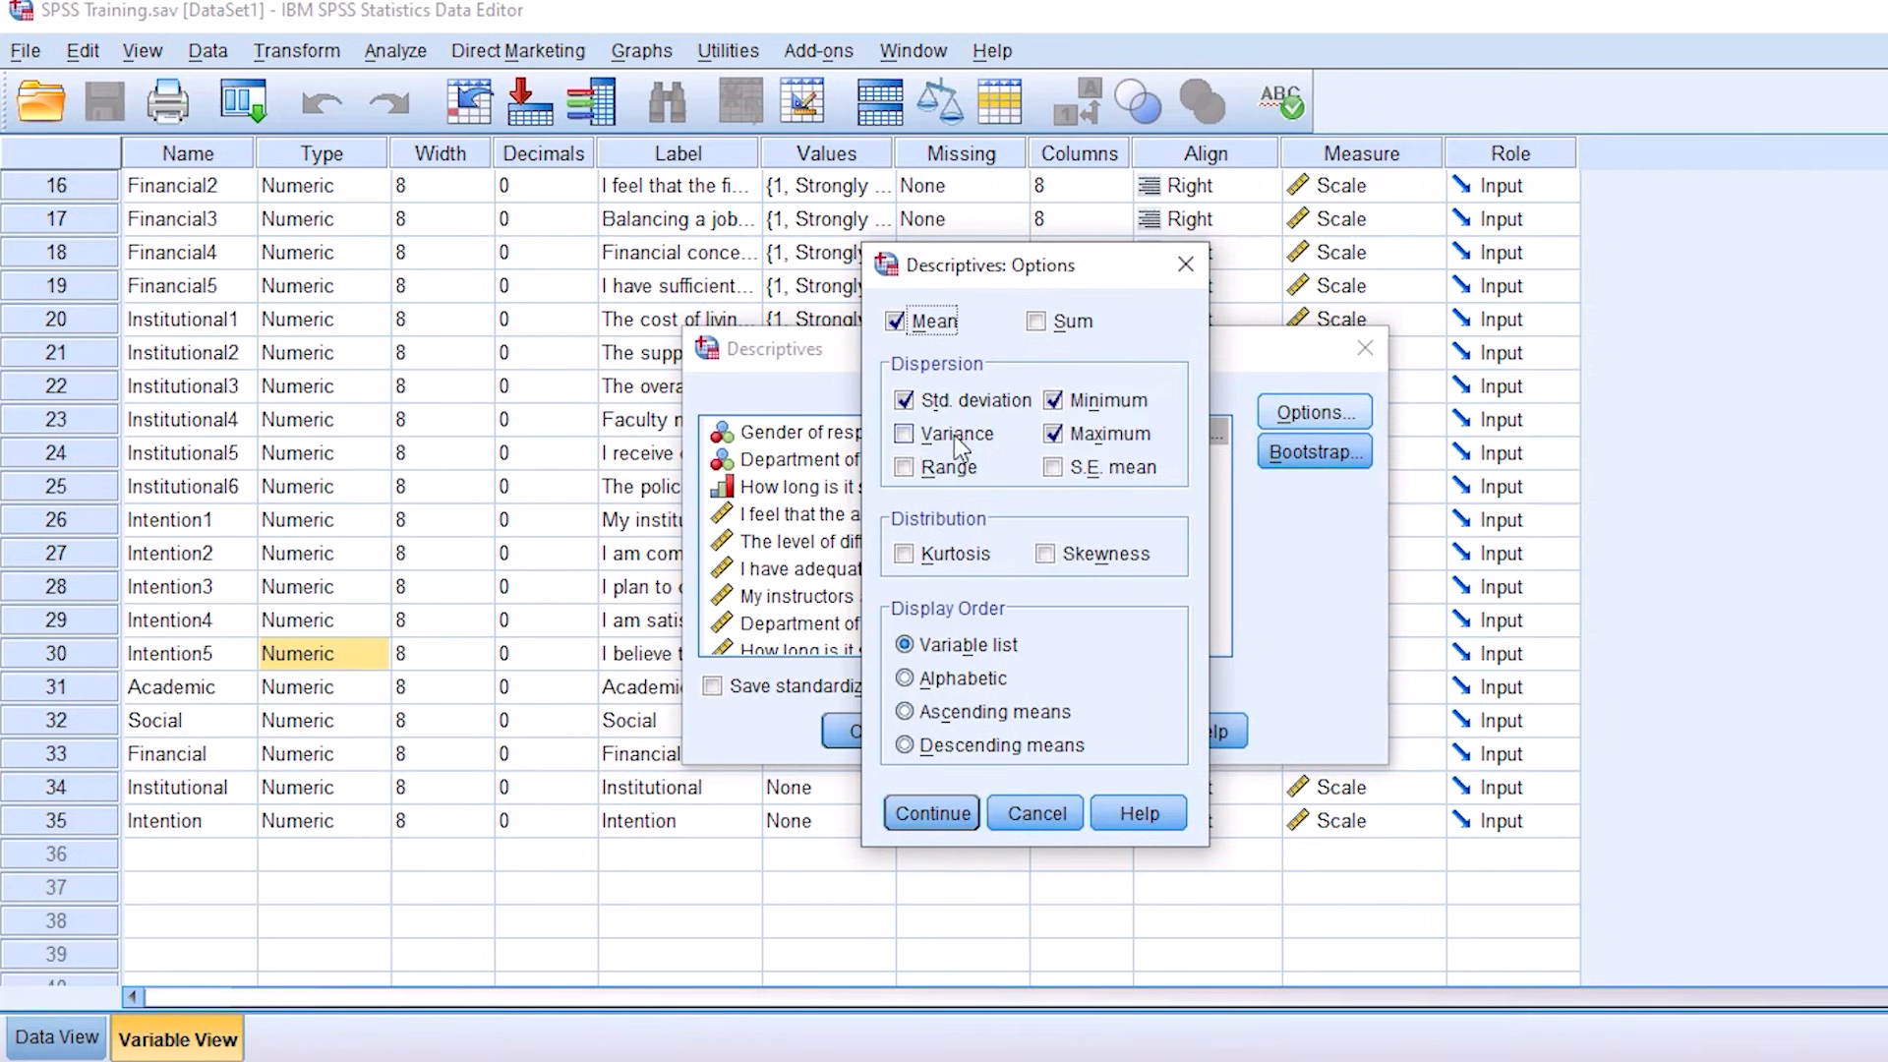
click(905, 439)
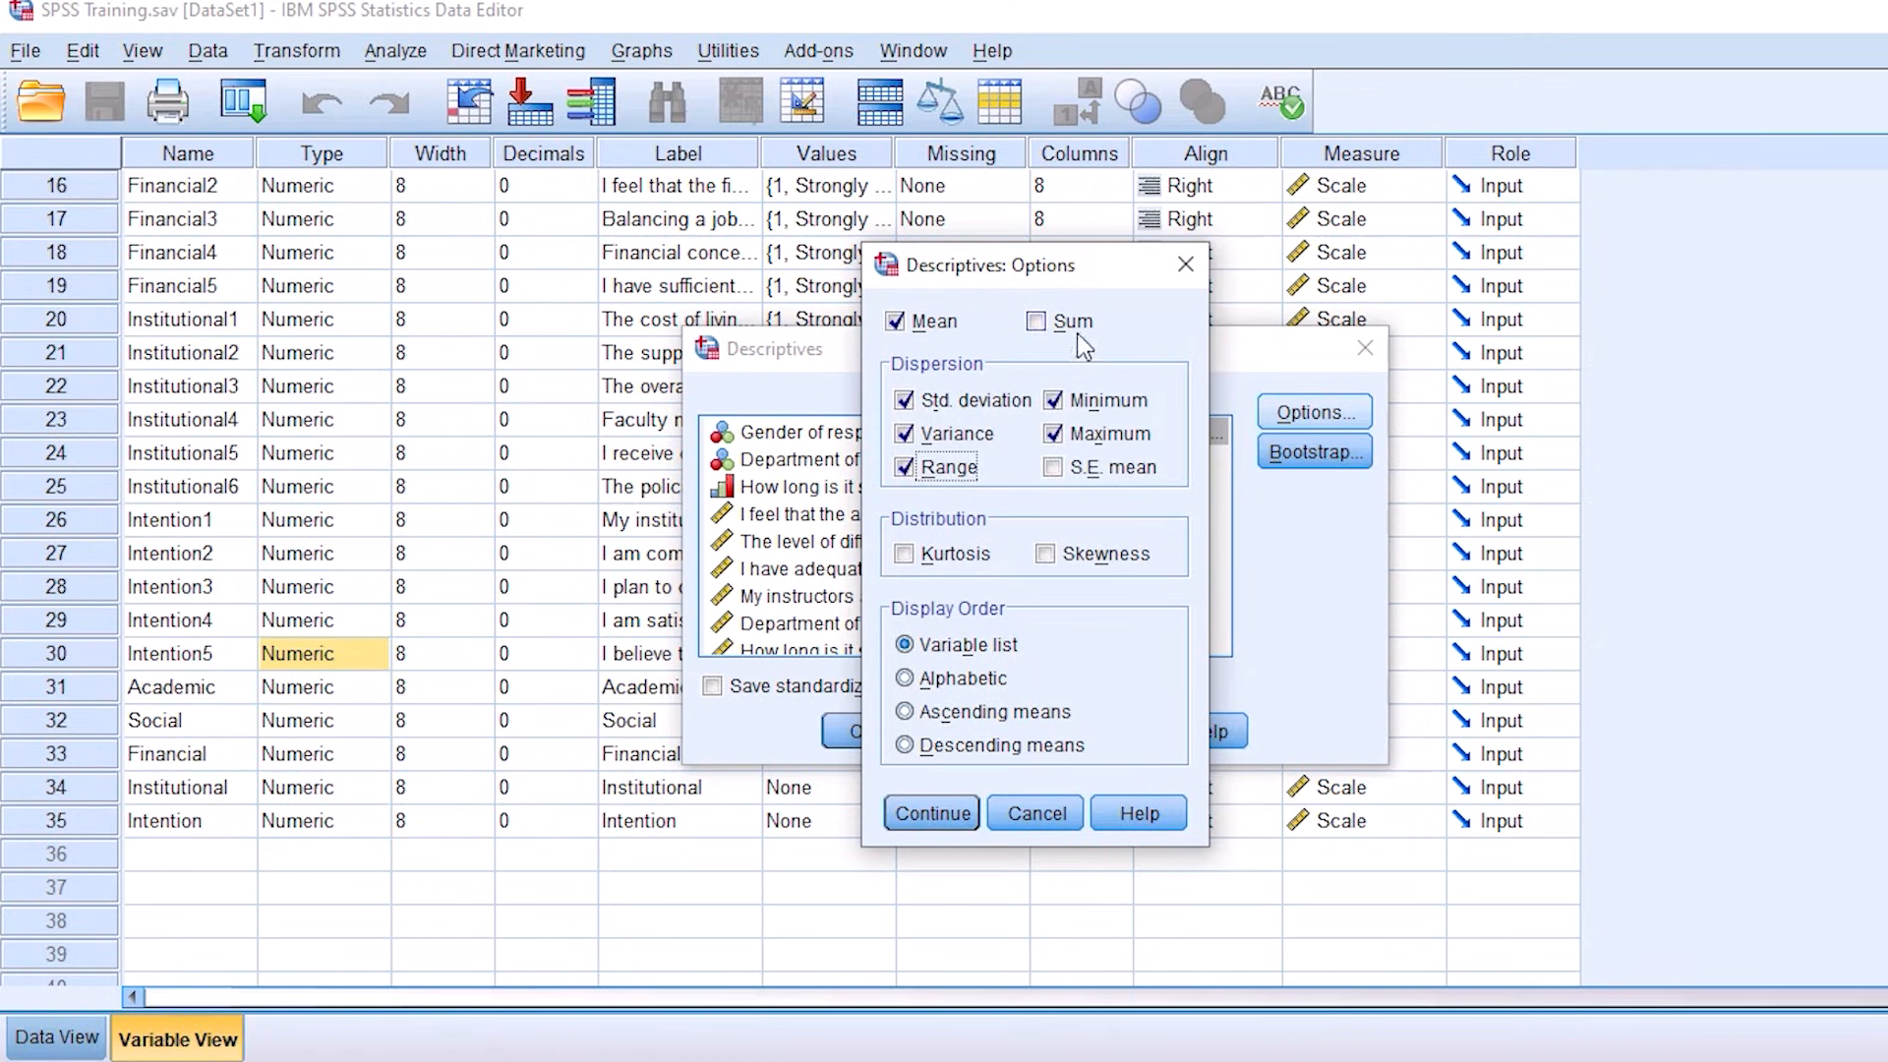
click(1038, 323)
click(928, 812)
click(866, 736)
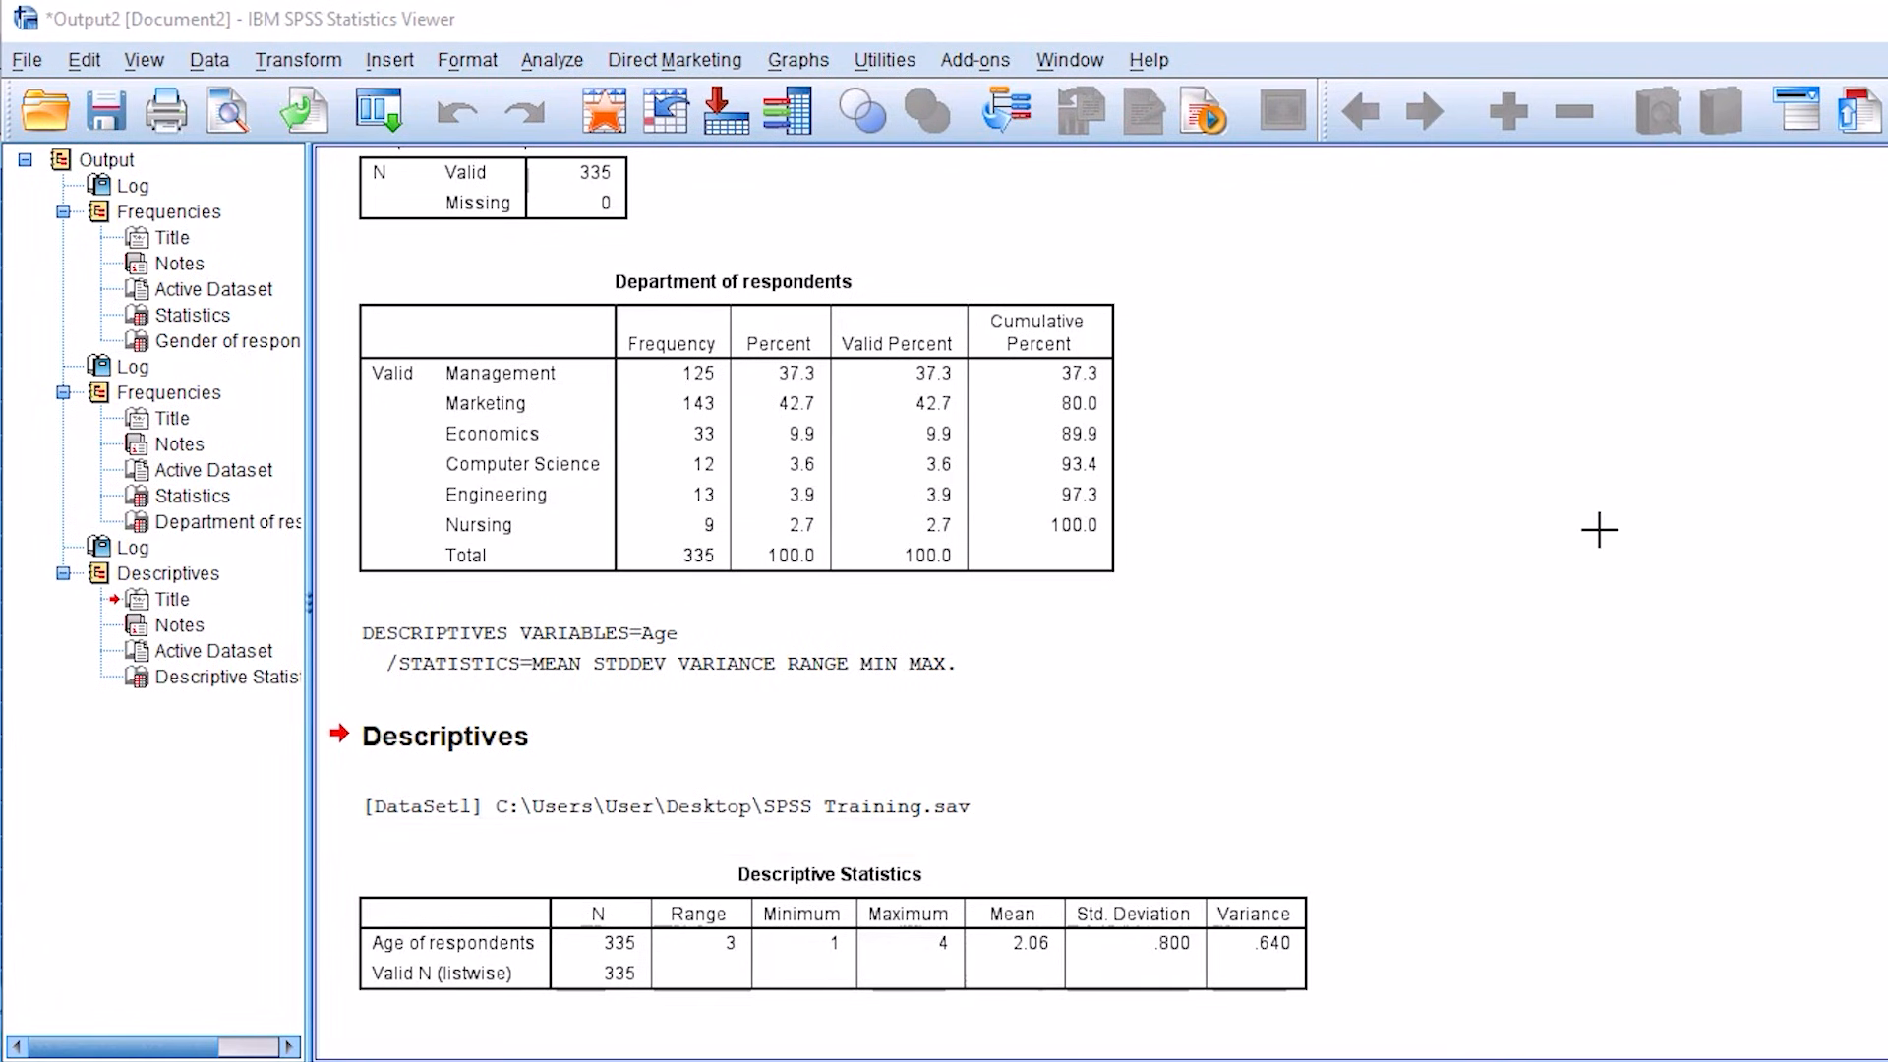
Step: Examine the age Descriptive Statistics table, covering N, range, minimum, maximum, mean, standard deviation and variance
mouse_move(934, 829)
mouse_down()
mouse_move(953, 856)
mouse_move(1114, 777)
mouse_up()
mouse_move(1230, 796)
mouse_down()
mouse_move(1223, 835)
mouse_move(1247, 818)
mouse_up()
mouse_move(1263, 694)
mouse_down()
mouse_move(1394, 771)
mouse_move(1470, 743)
mouse_up()
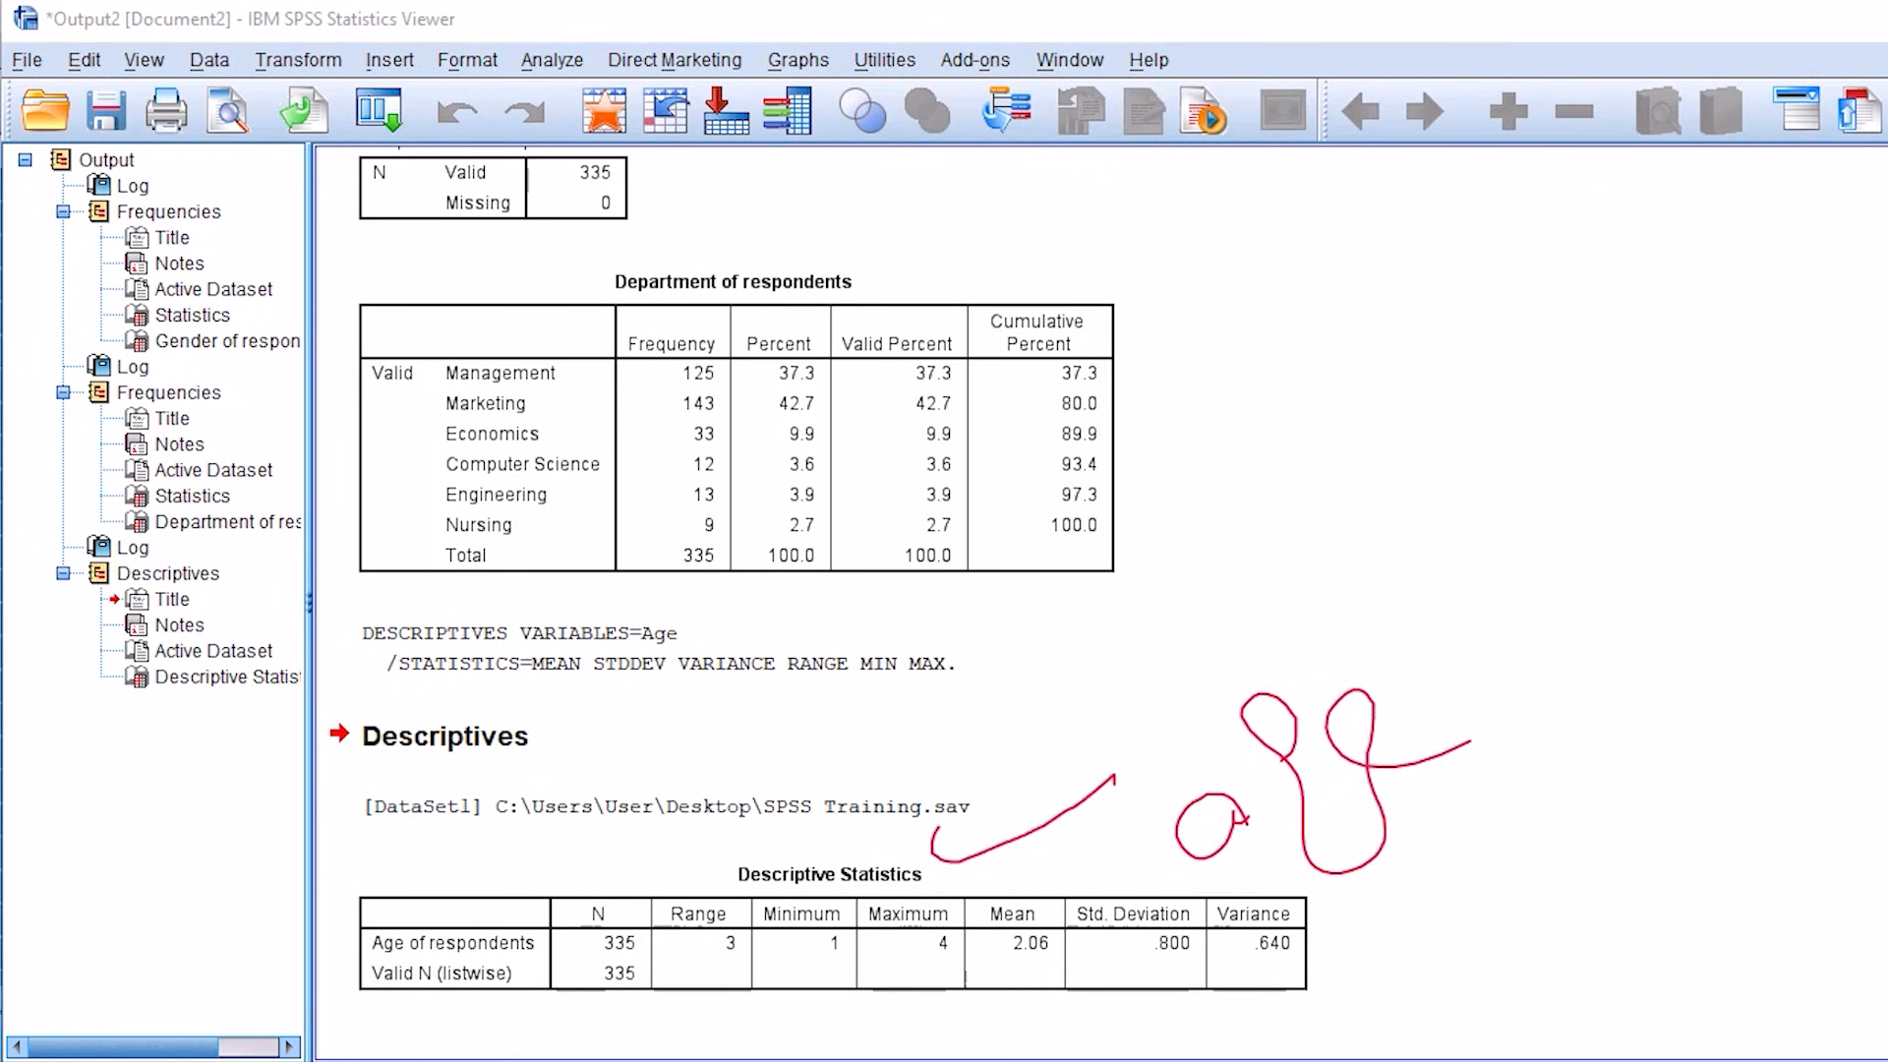
mouse_move(570, 902)
mouse_down()
mouse_move(674, 982)
mouse_move(560, 939)
mouse_up()
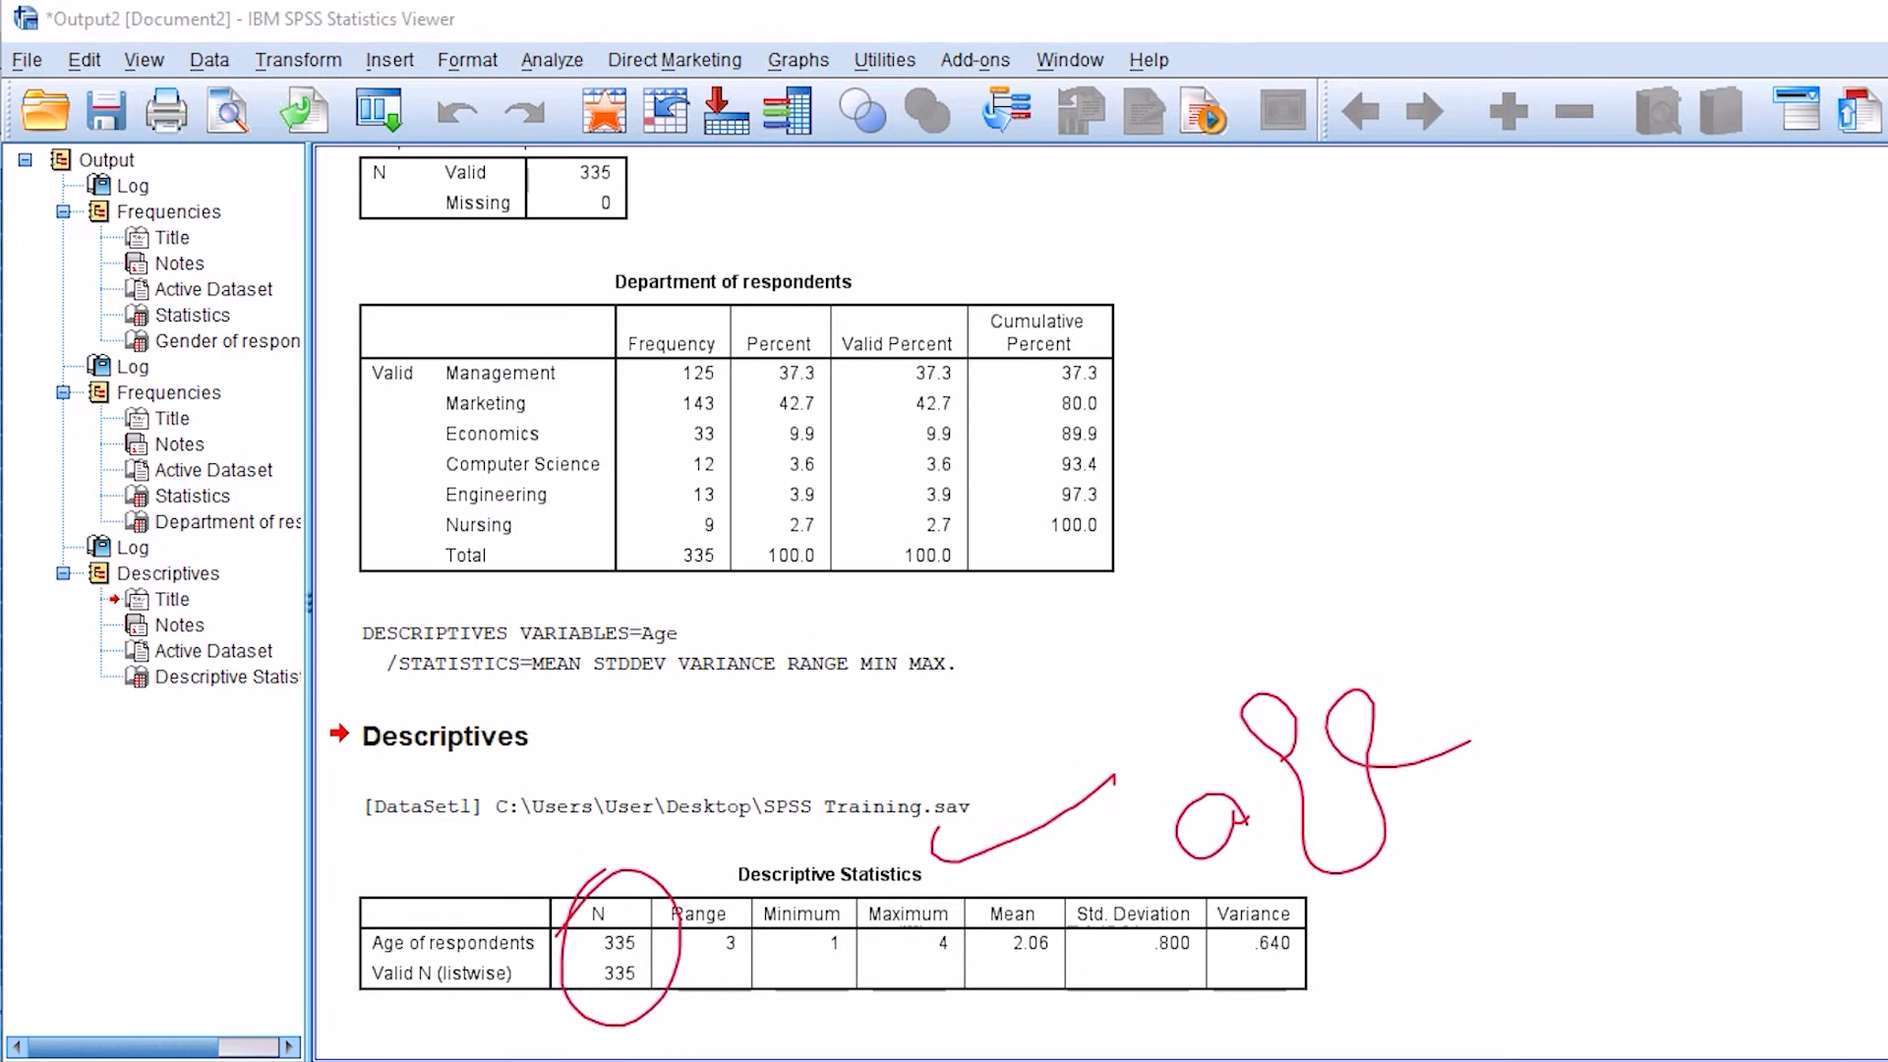
drag(646, 893, 688, 883)
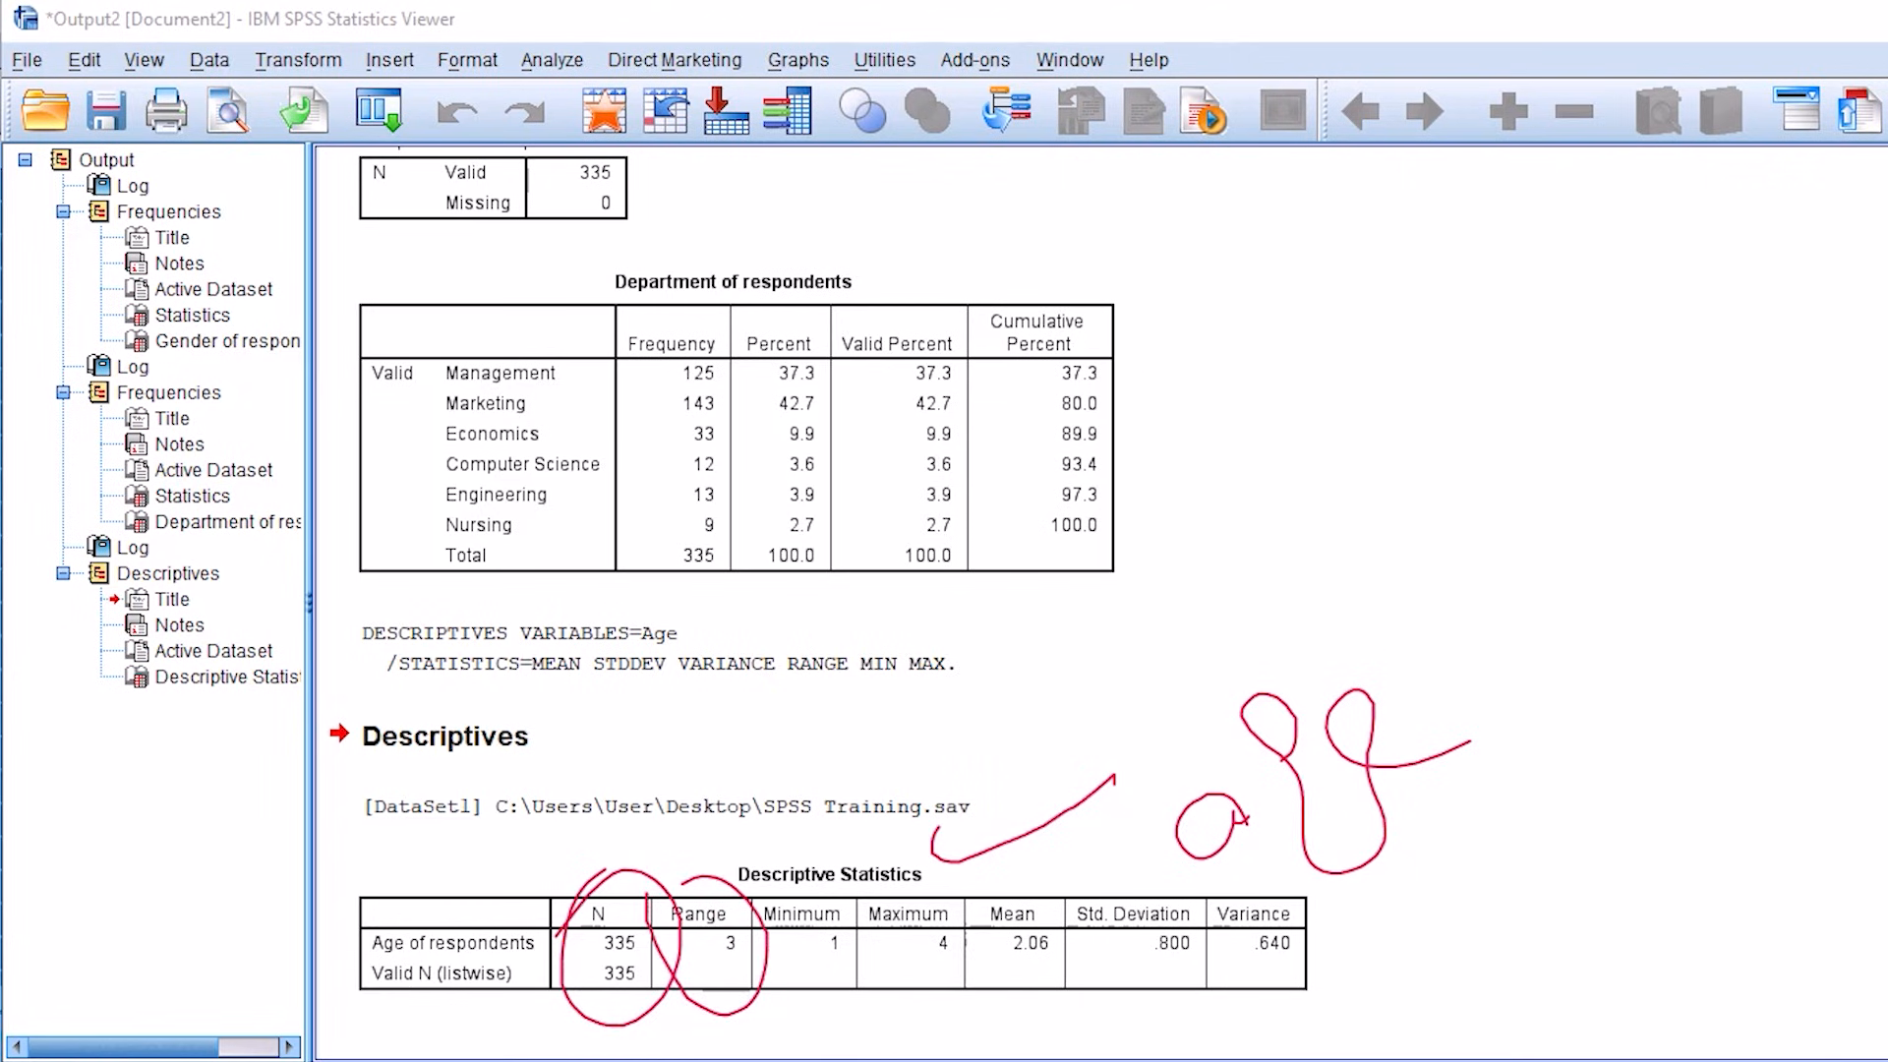
mouse_move(784, 890)
mouse_down()
mouse_move(847, 988)
mouse_move(788, 888)
mouse_move(972, 924)
mouse_up()
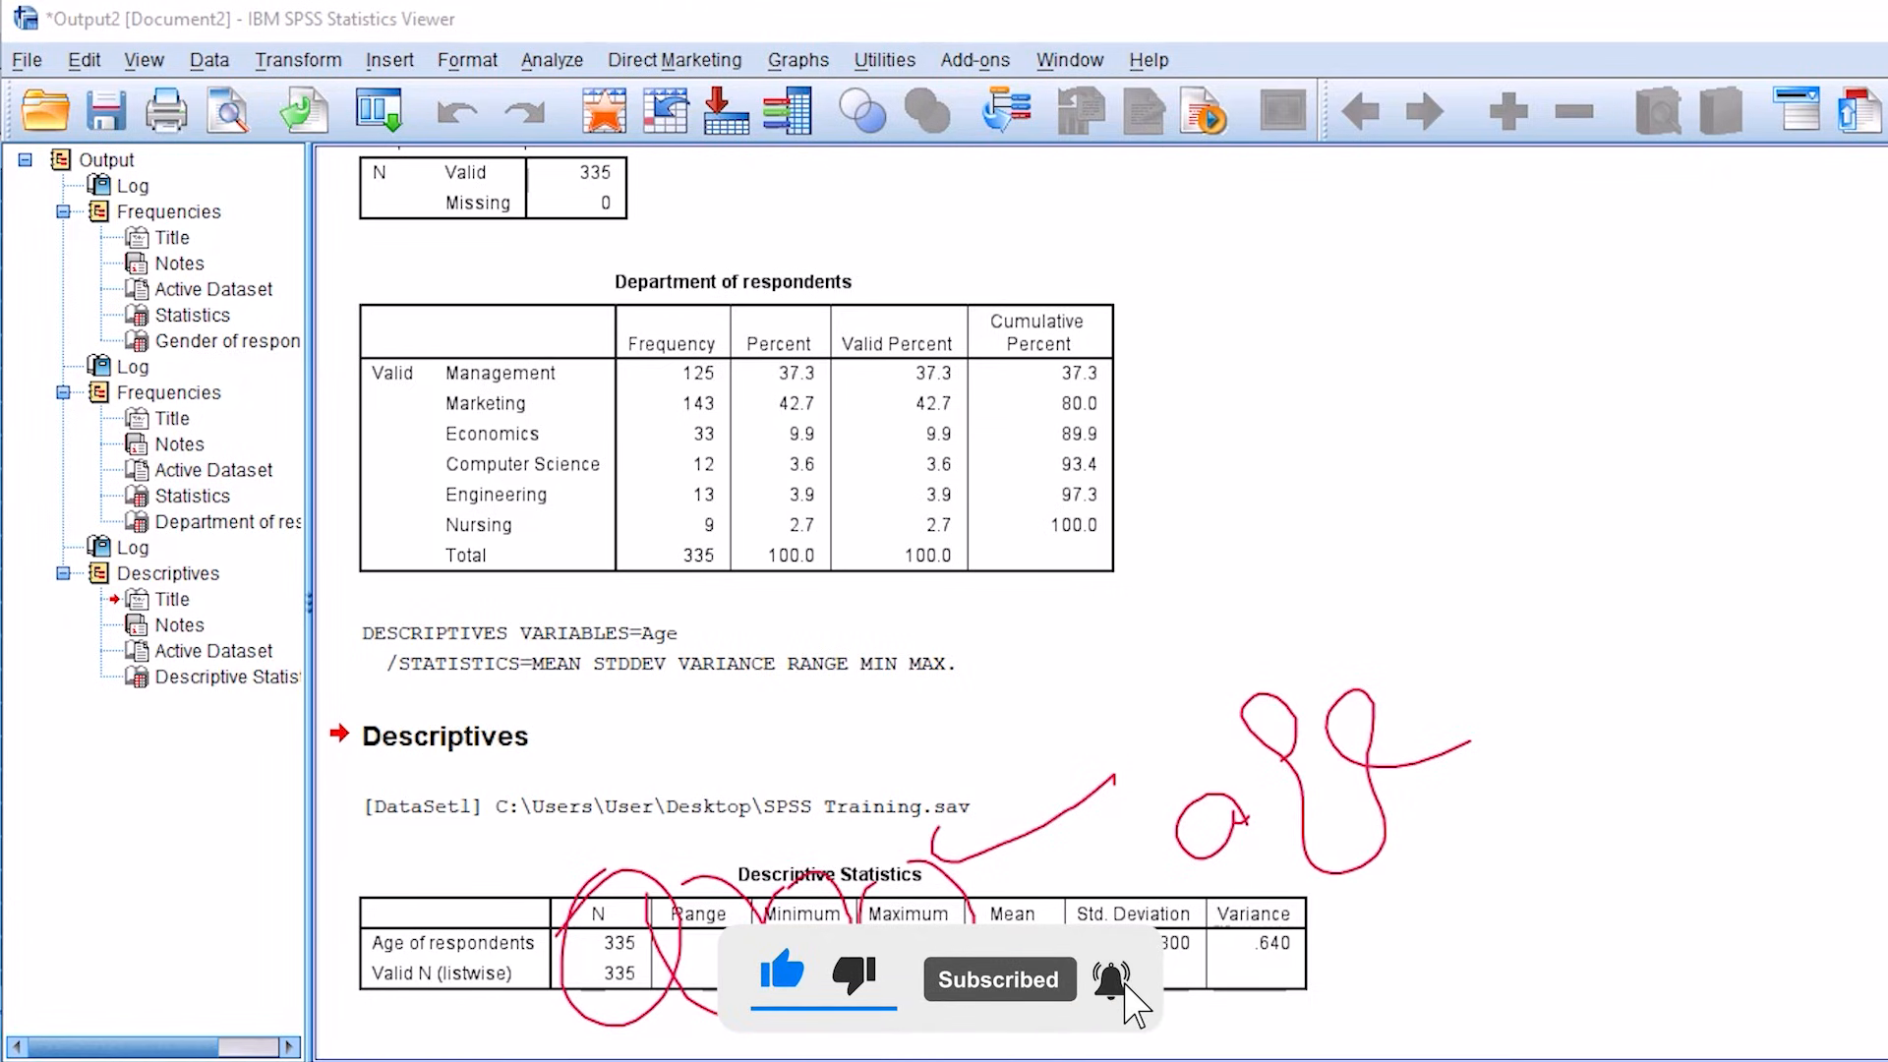
mouse_move(1077, 918)
mouse_down()
mouse_move(956, 1003)
mouse_move(1031, 922)
mouse_up()
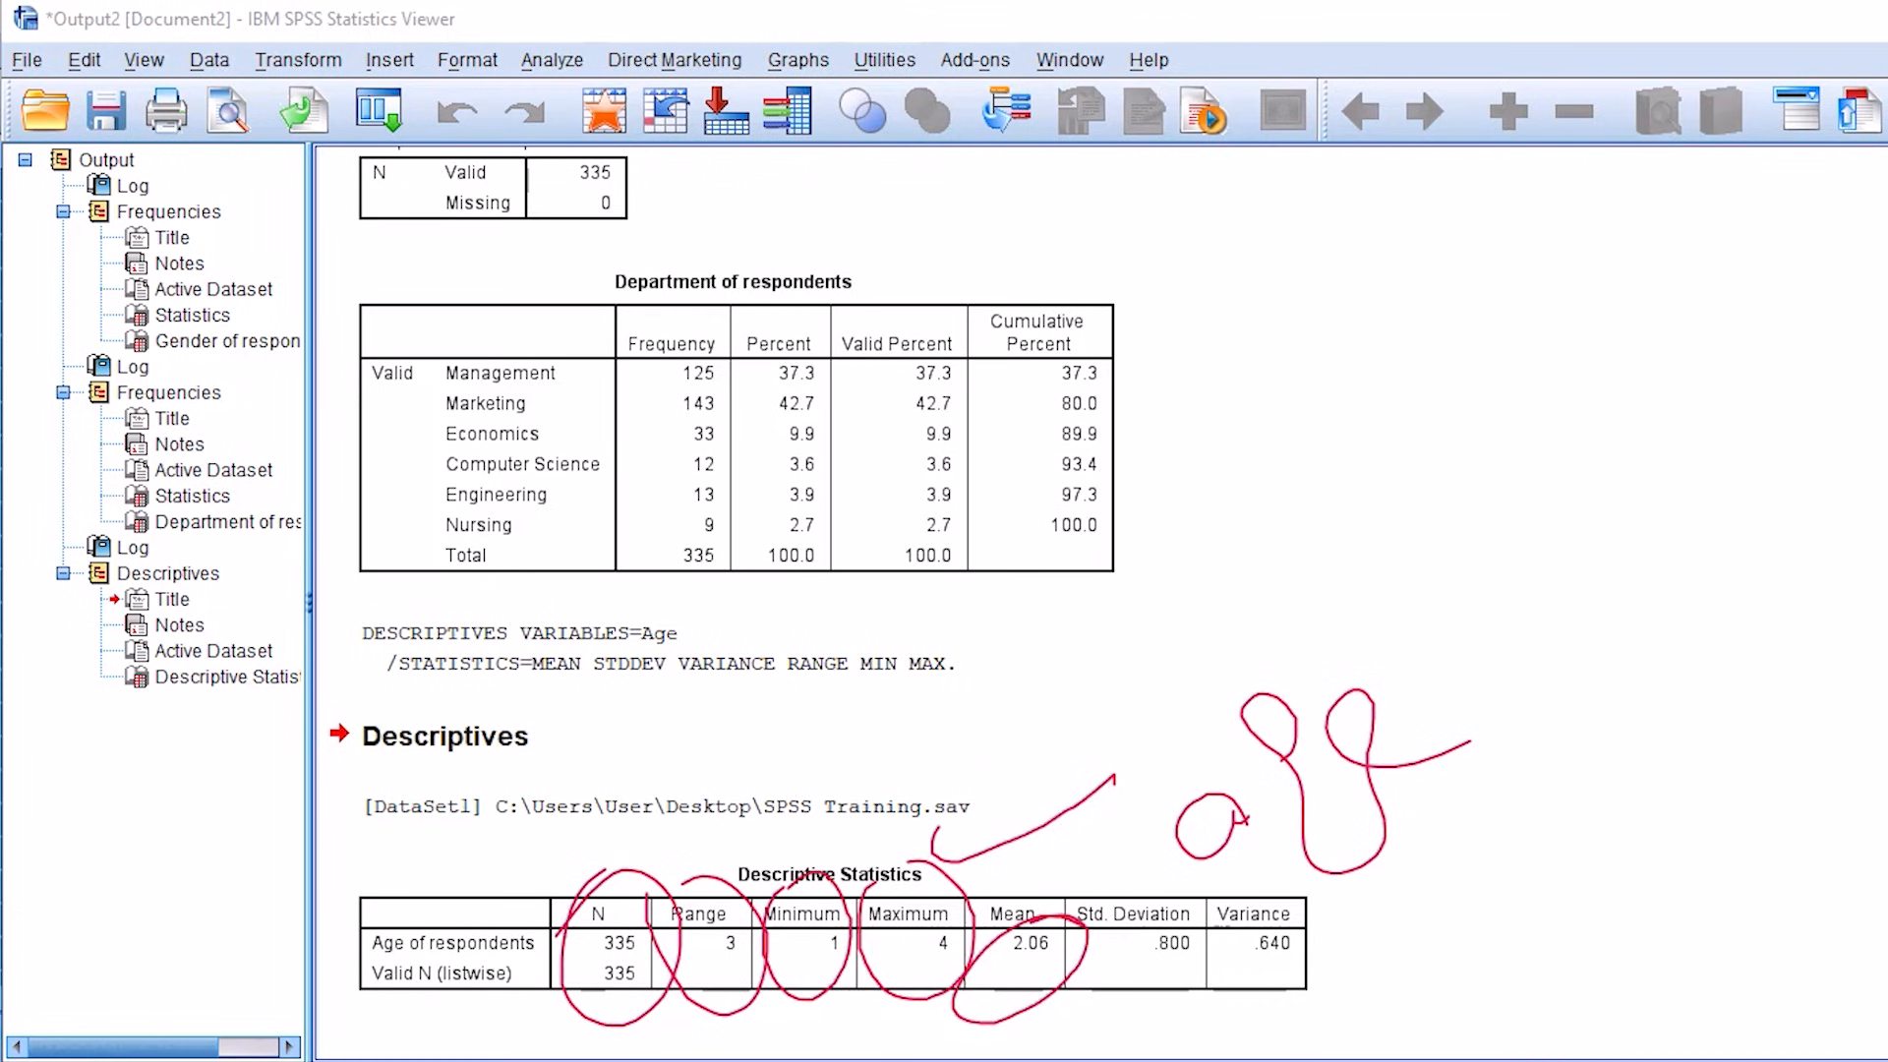
mouse_move(1121, 854)
mouse_down()
mouse_move(1057, 974)
mouse_move(1185, 867)
mouse_move(1340, 994)
mouse_move(1153, 890)
mouse_up()
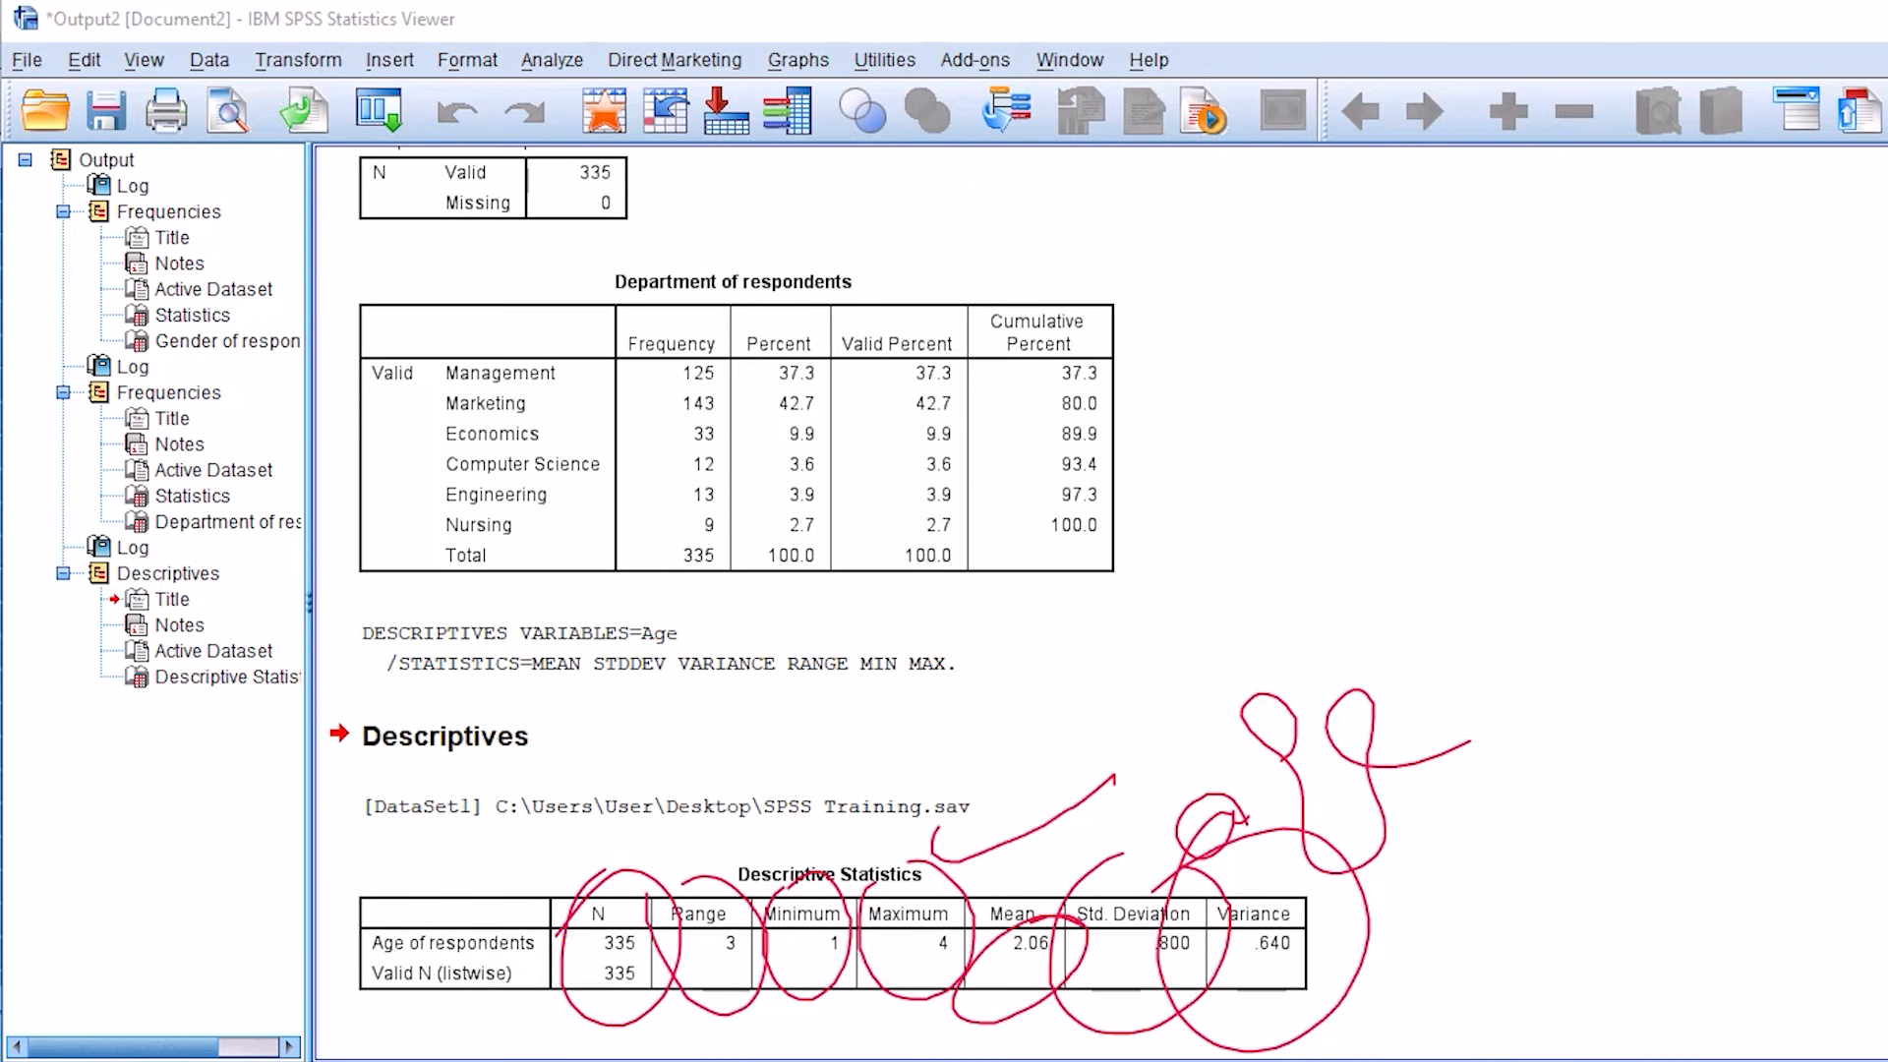
mouse_move(905, 895)
mouse_down()
mouse_move(1013, 852)
mouse_move(1306, 888)
mouse_up()
key(Escape)
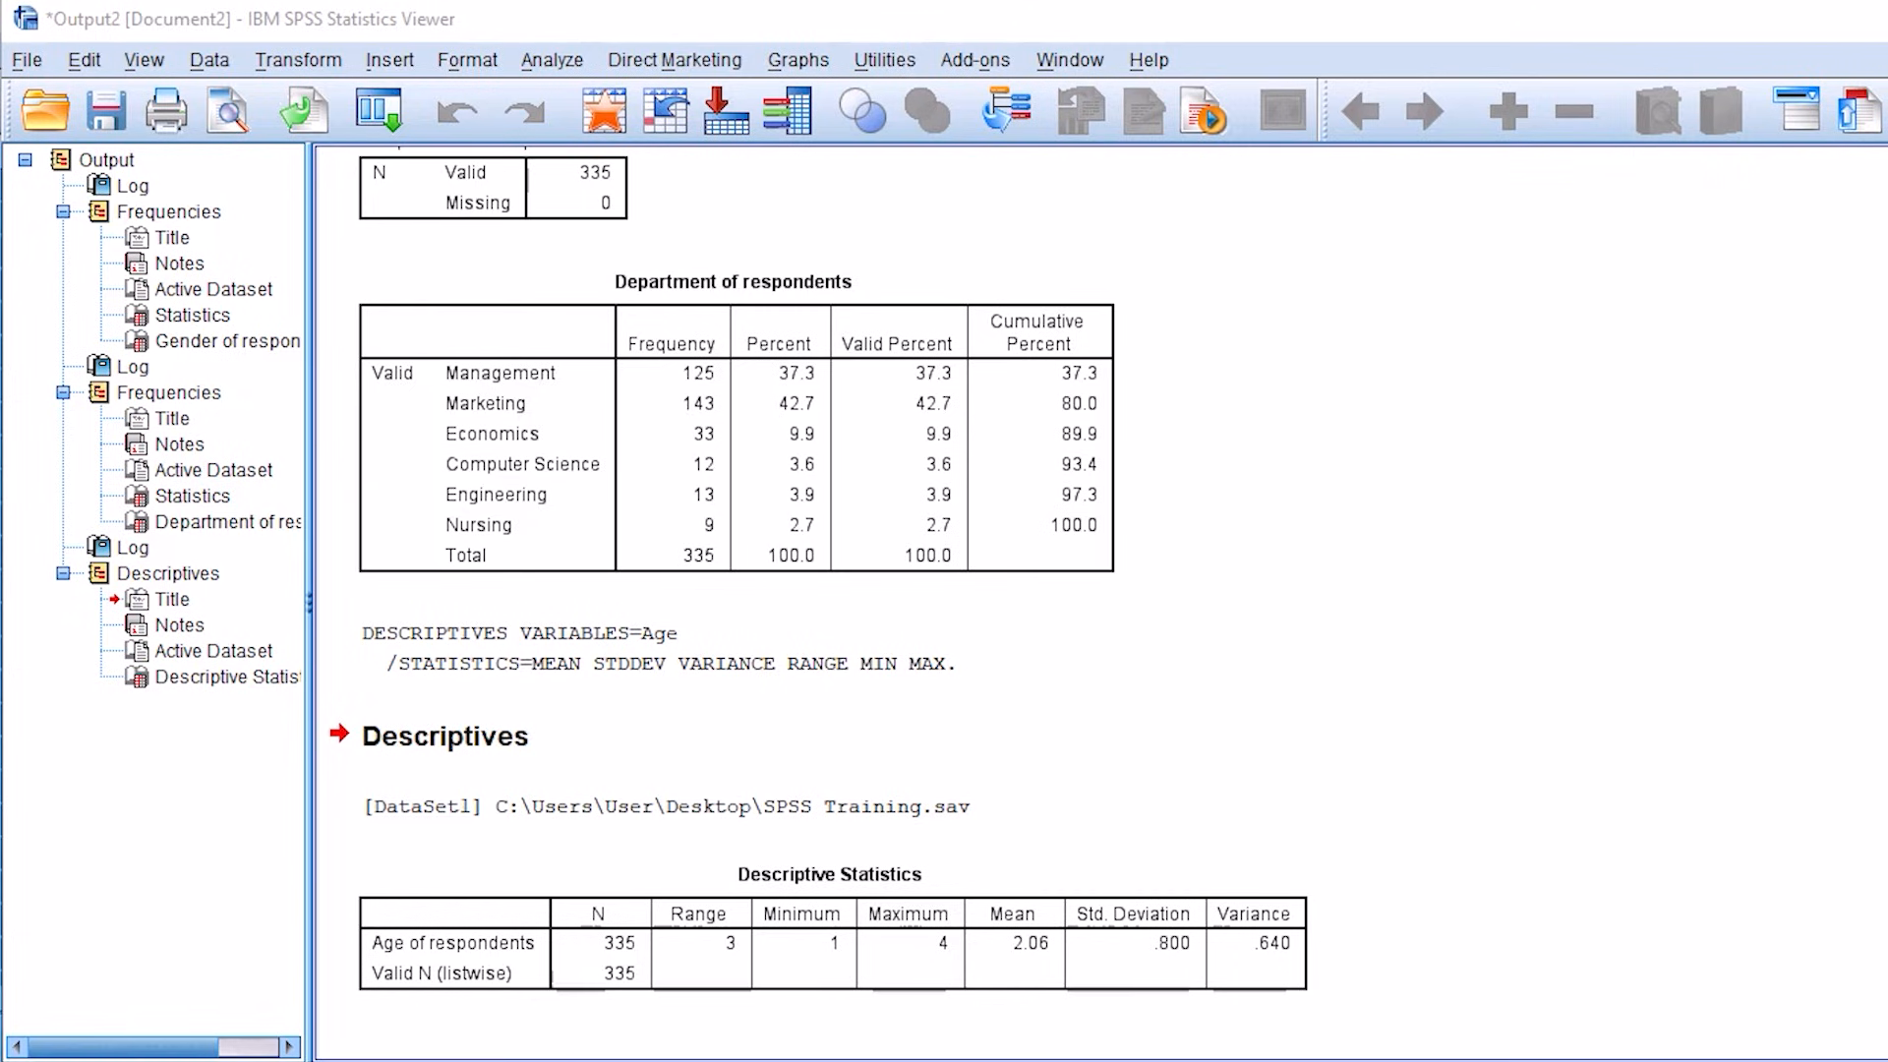
Step: Switch from the output viewer back to the SPSS Training data editor
click(532, 524)
click(537, 880)
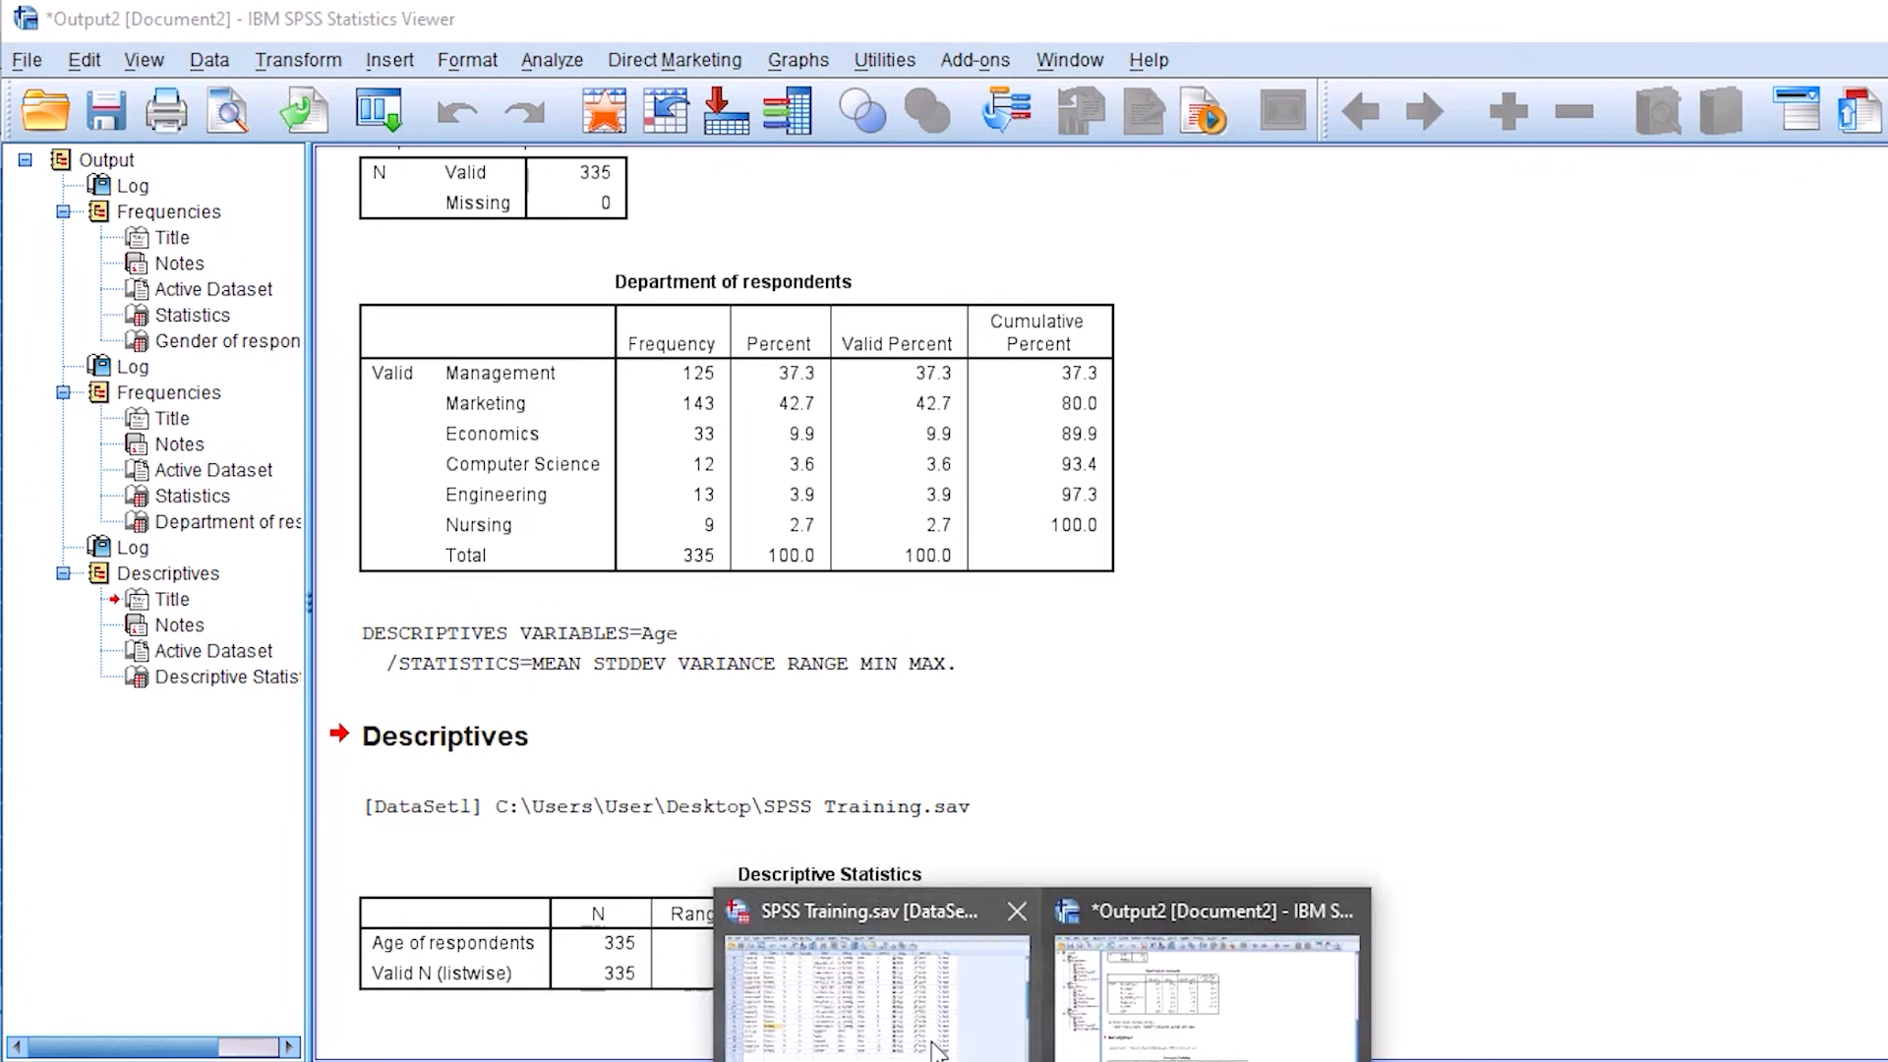
click(880, 939)
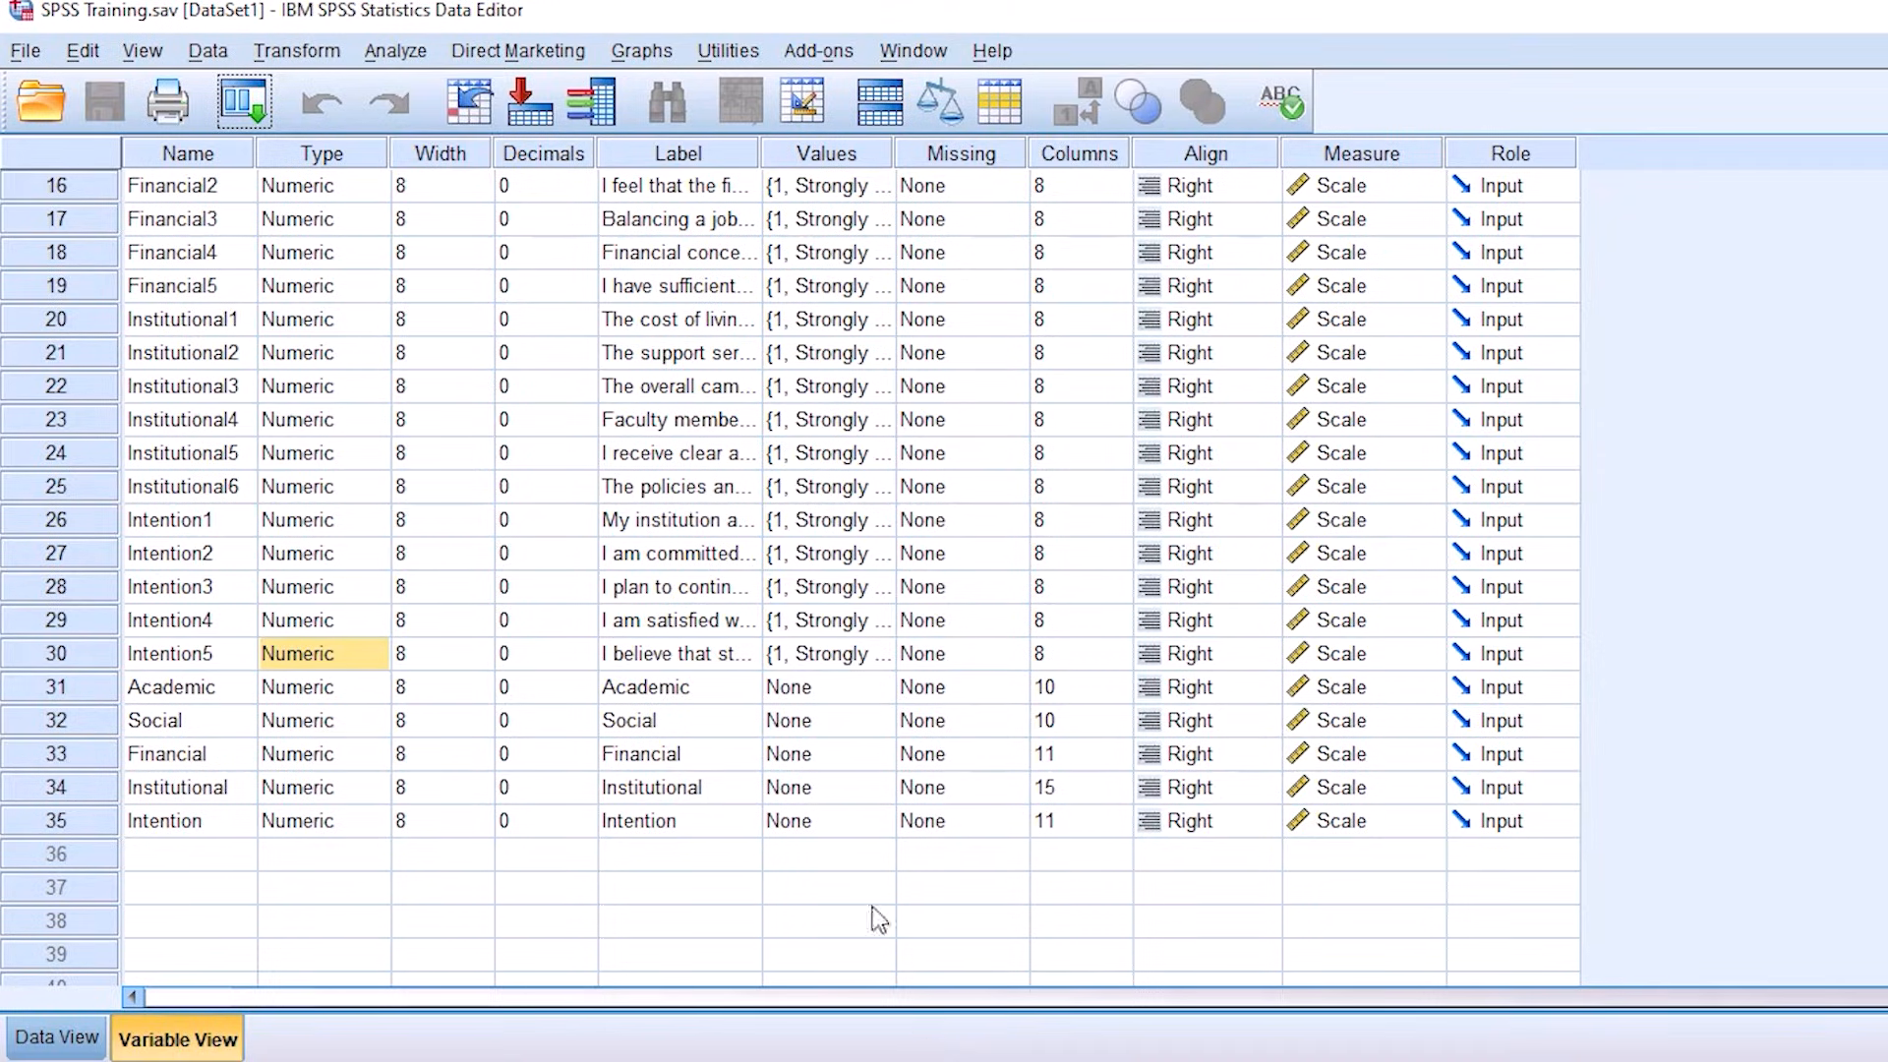
Step: Run a Descriptives analysis on "How long is it since you are enrolled of the university?" in place of Age of respondents
click(395, 51)
mouse_move(464, 138)
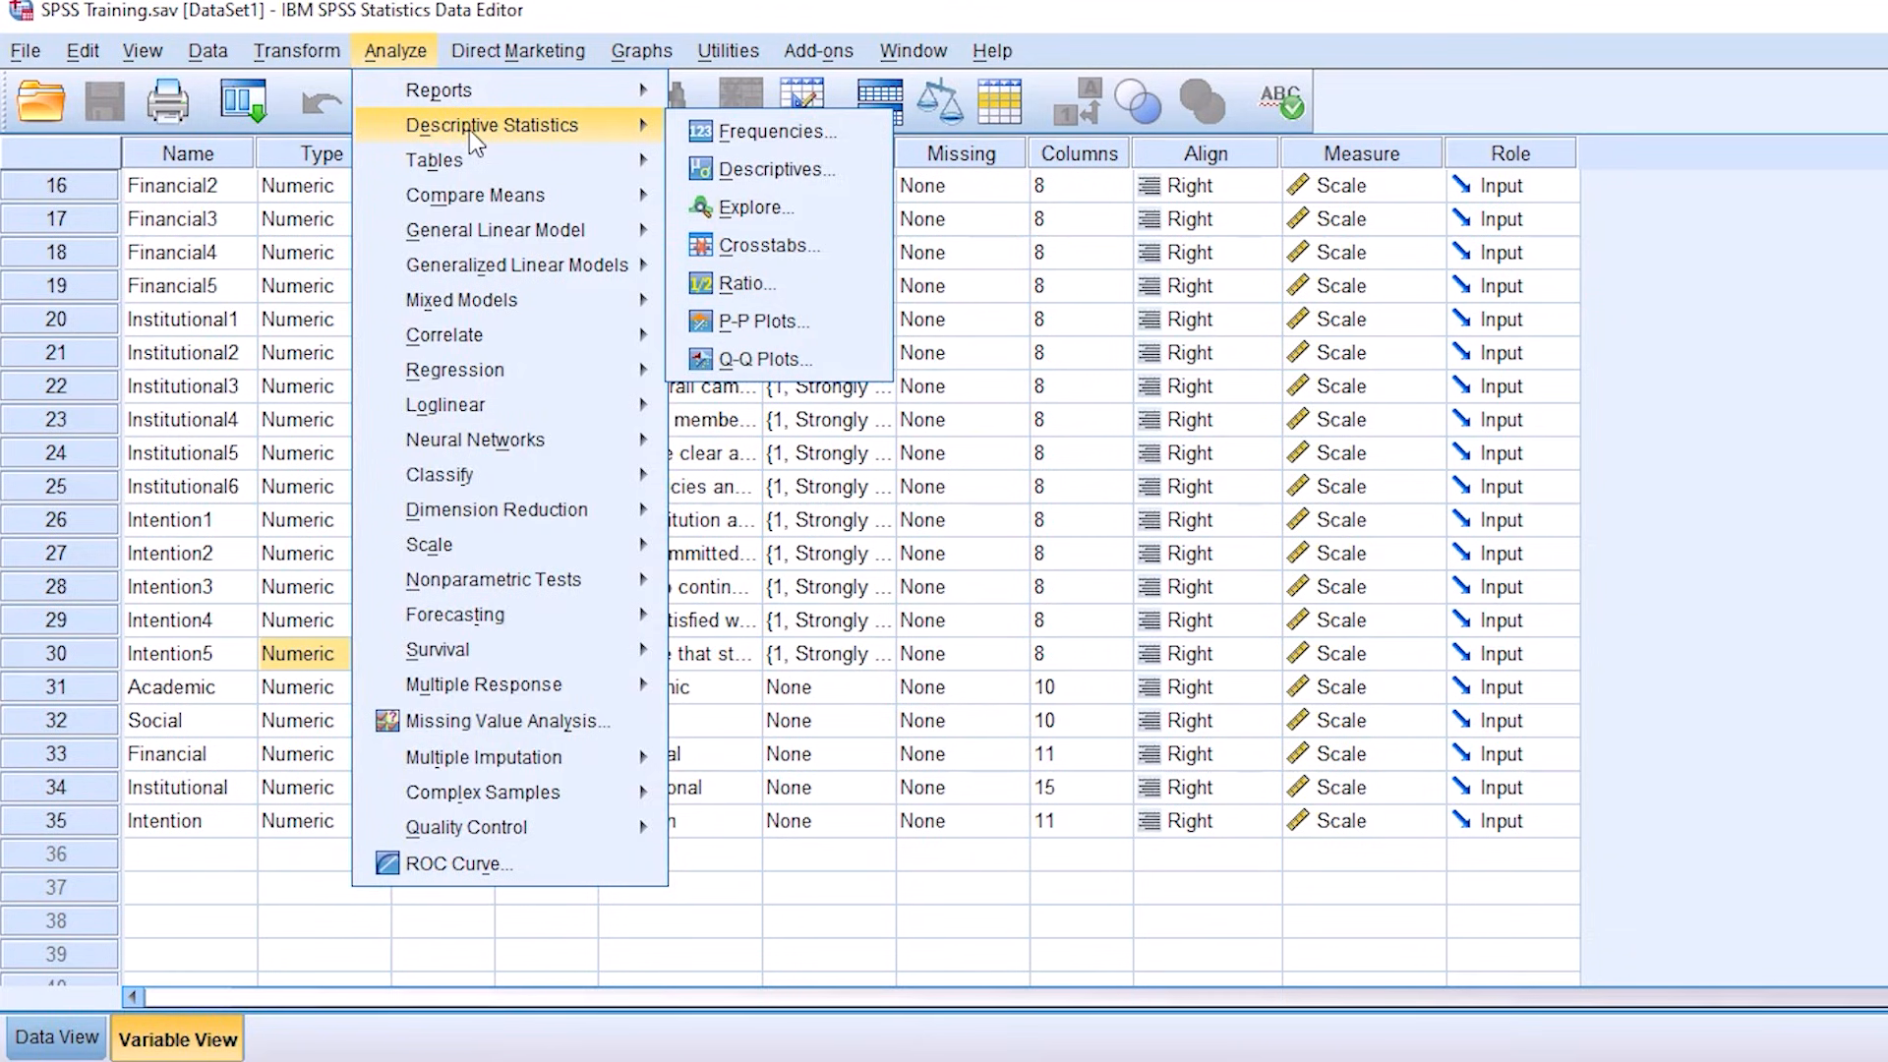
click(783, 177)
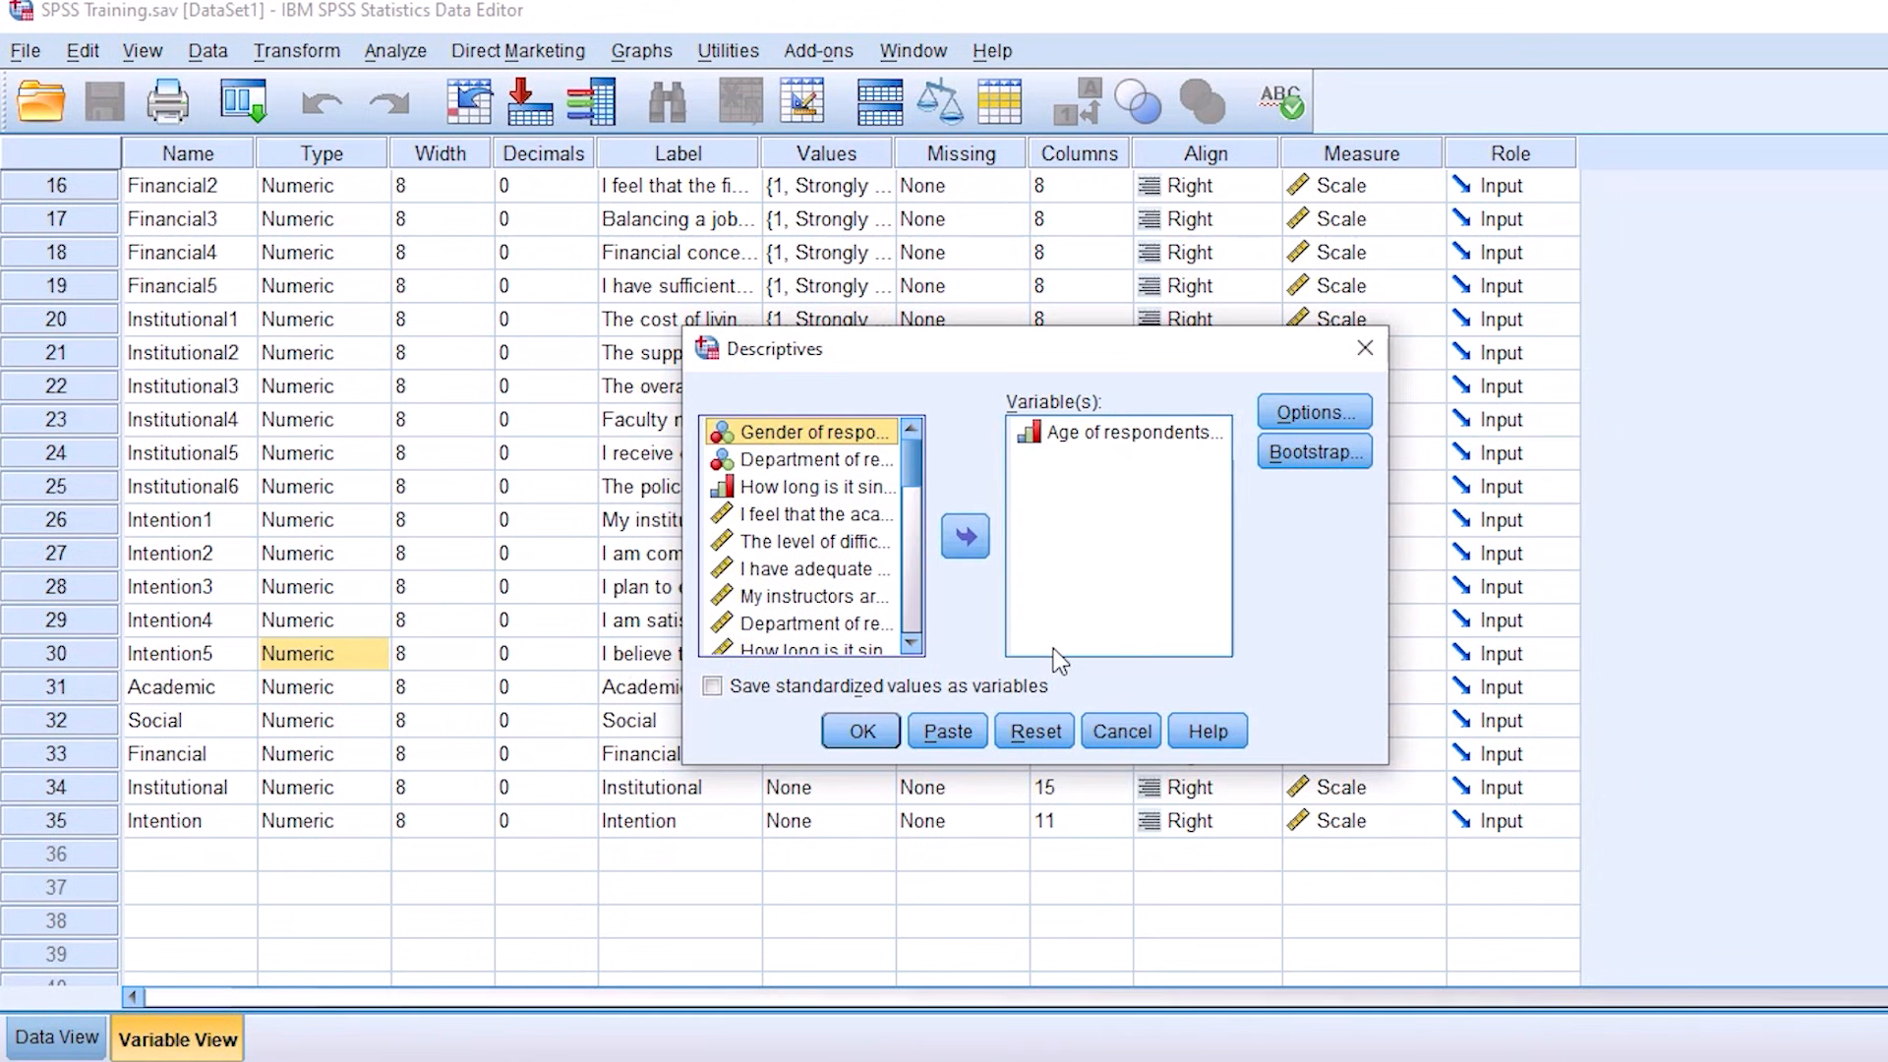
click(1130, 438)
click(954, 547)
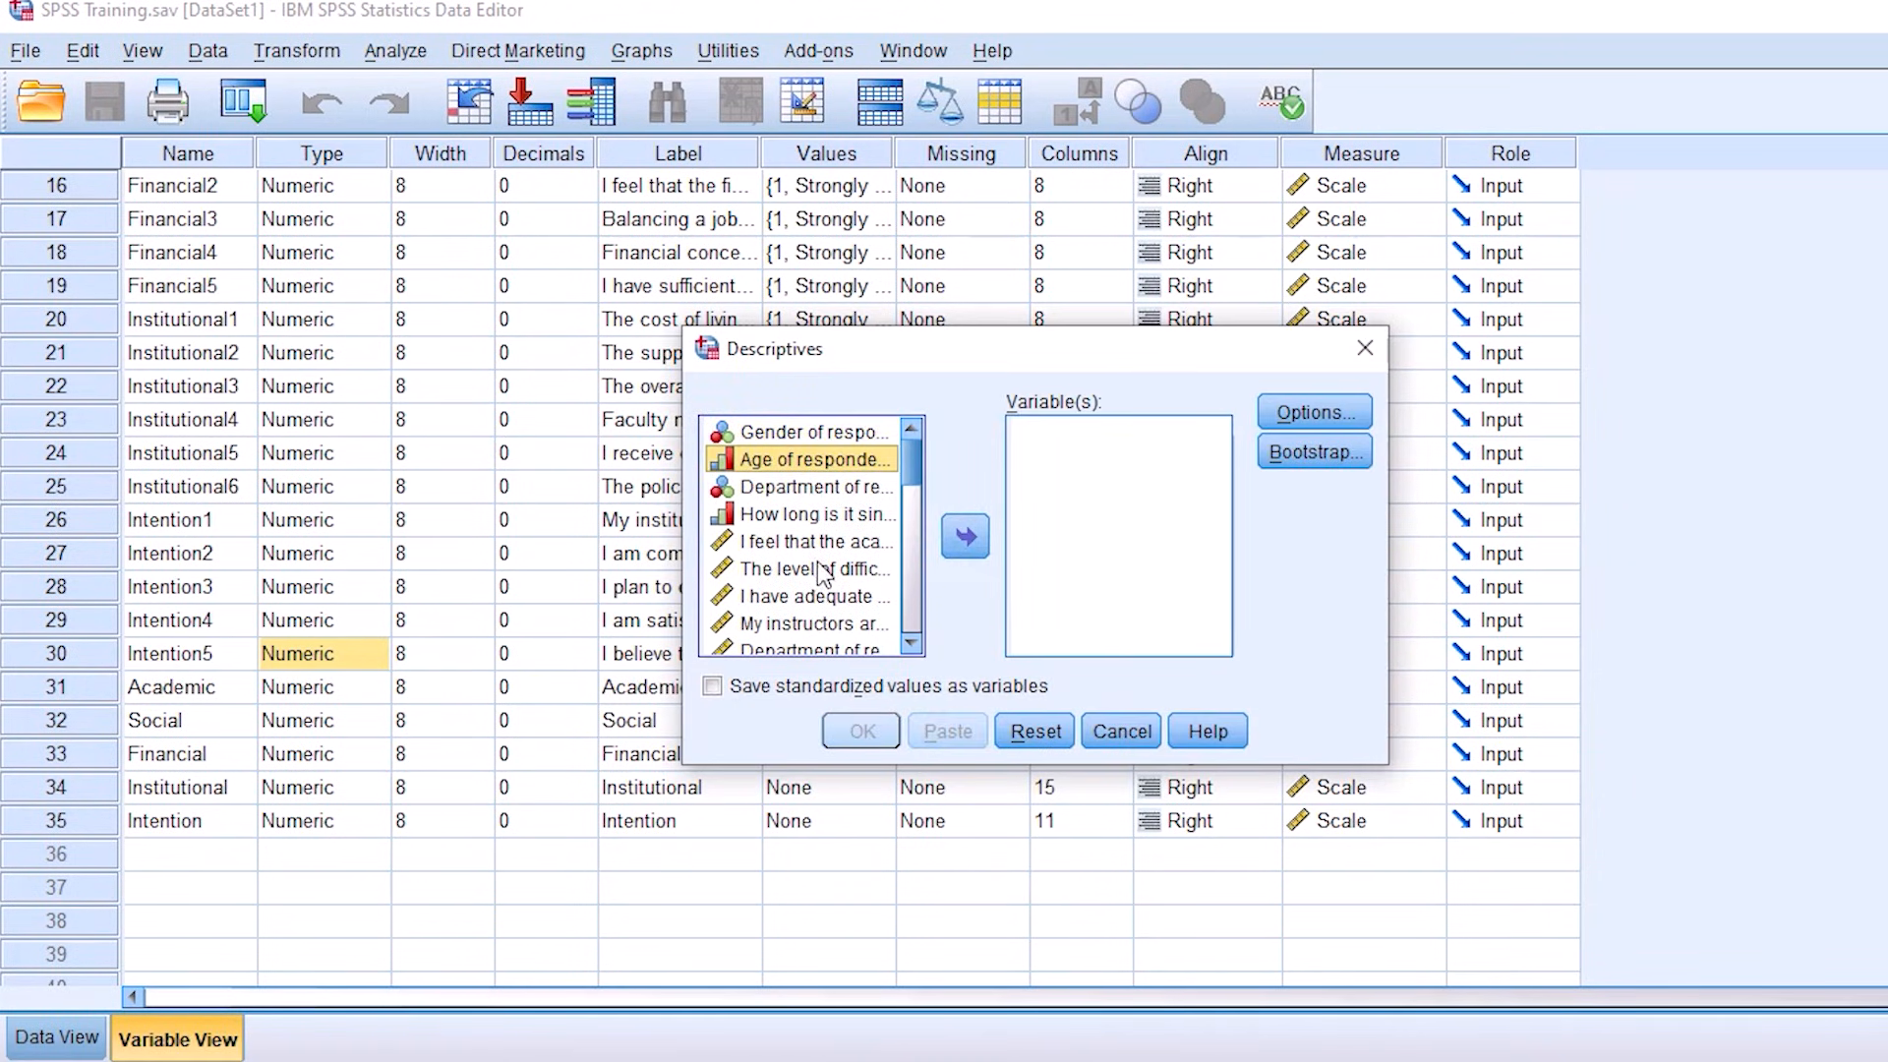
click(816, 515)
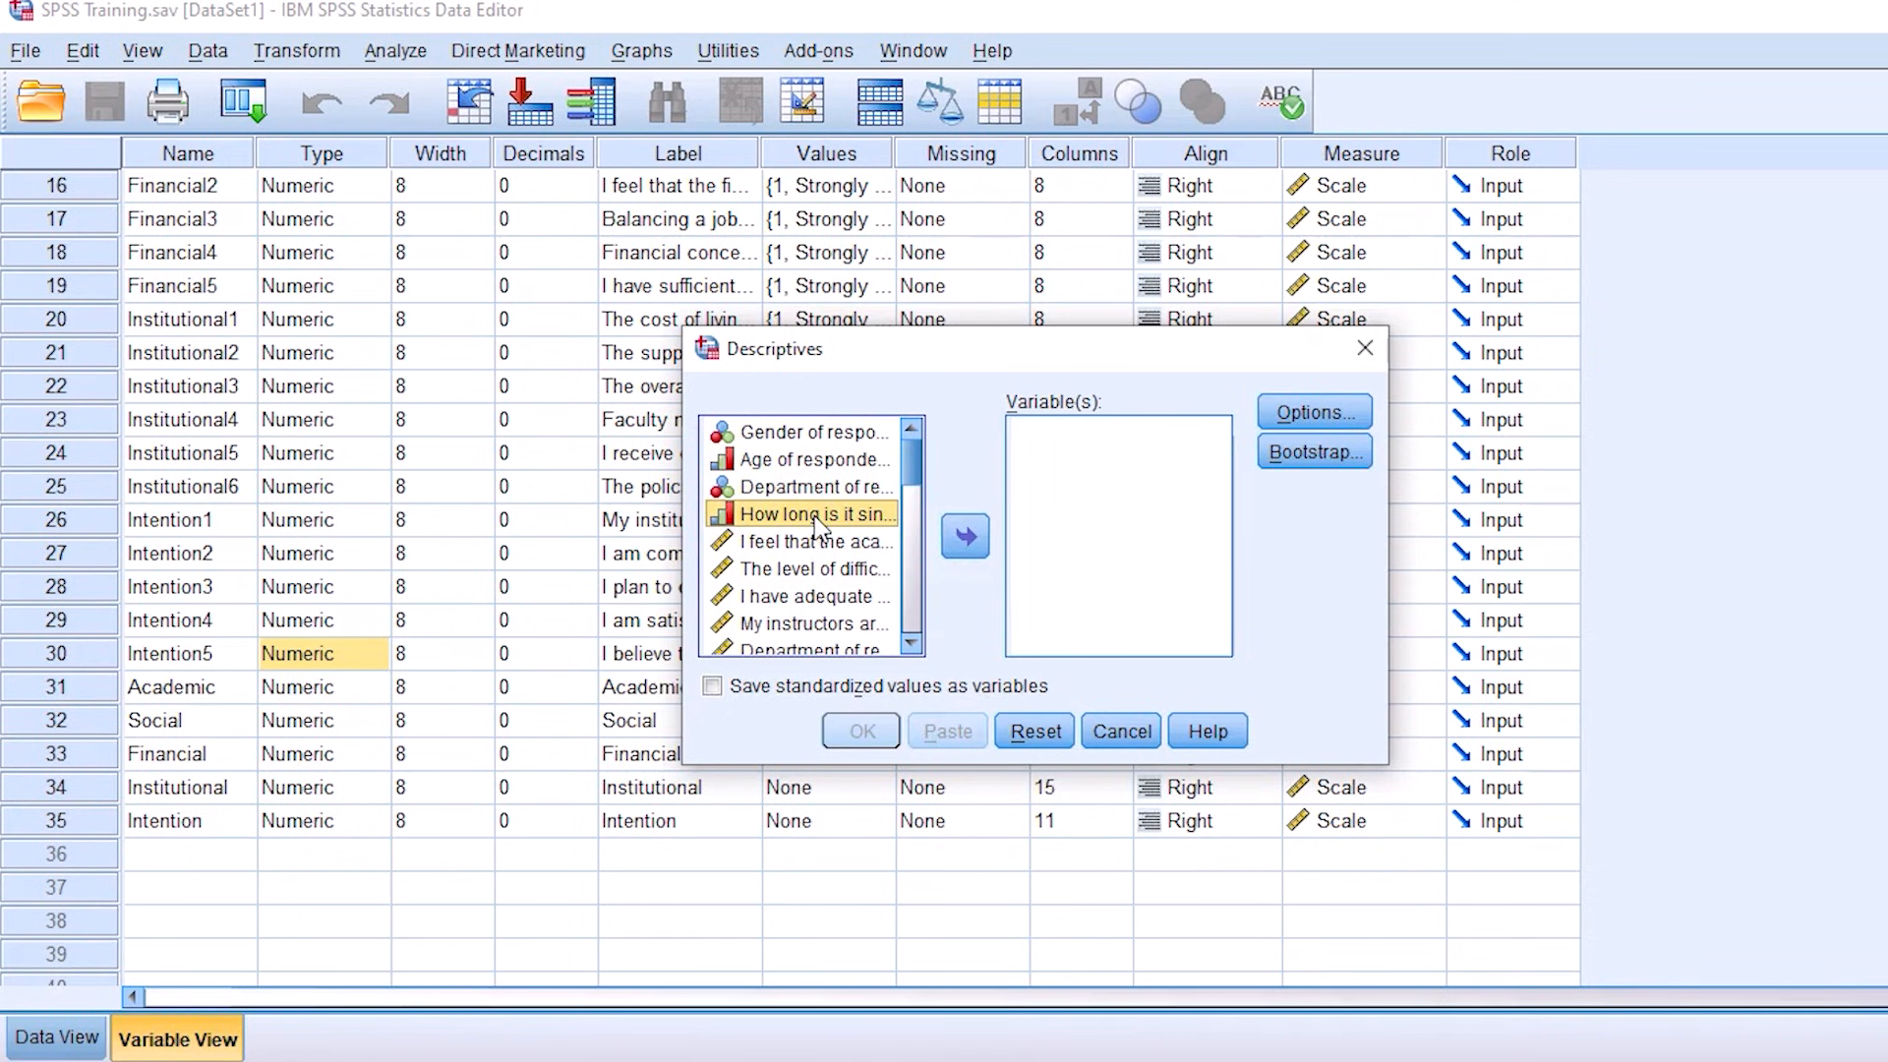
click(974, 541)
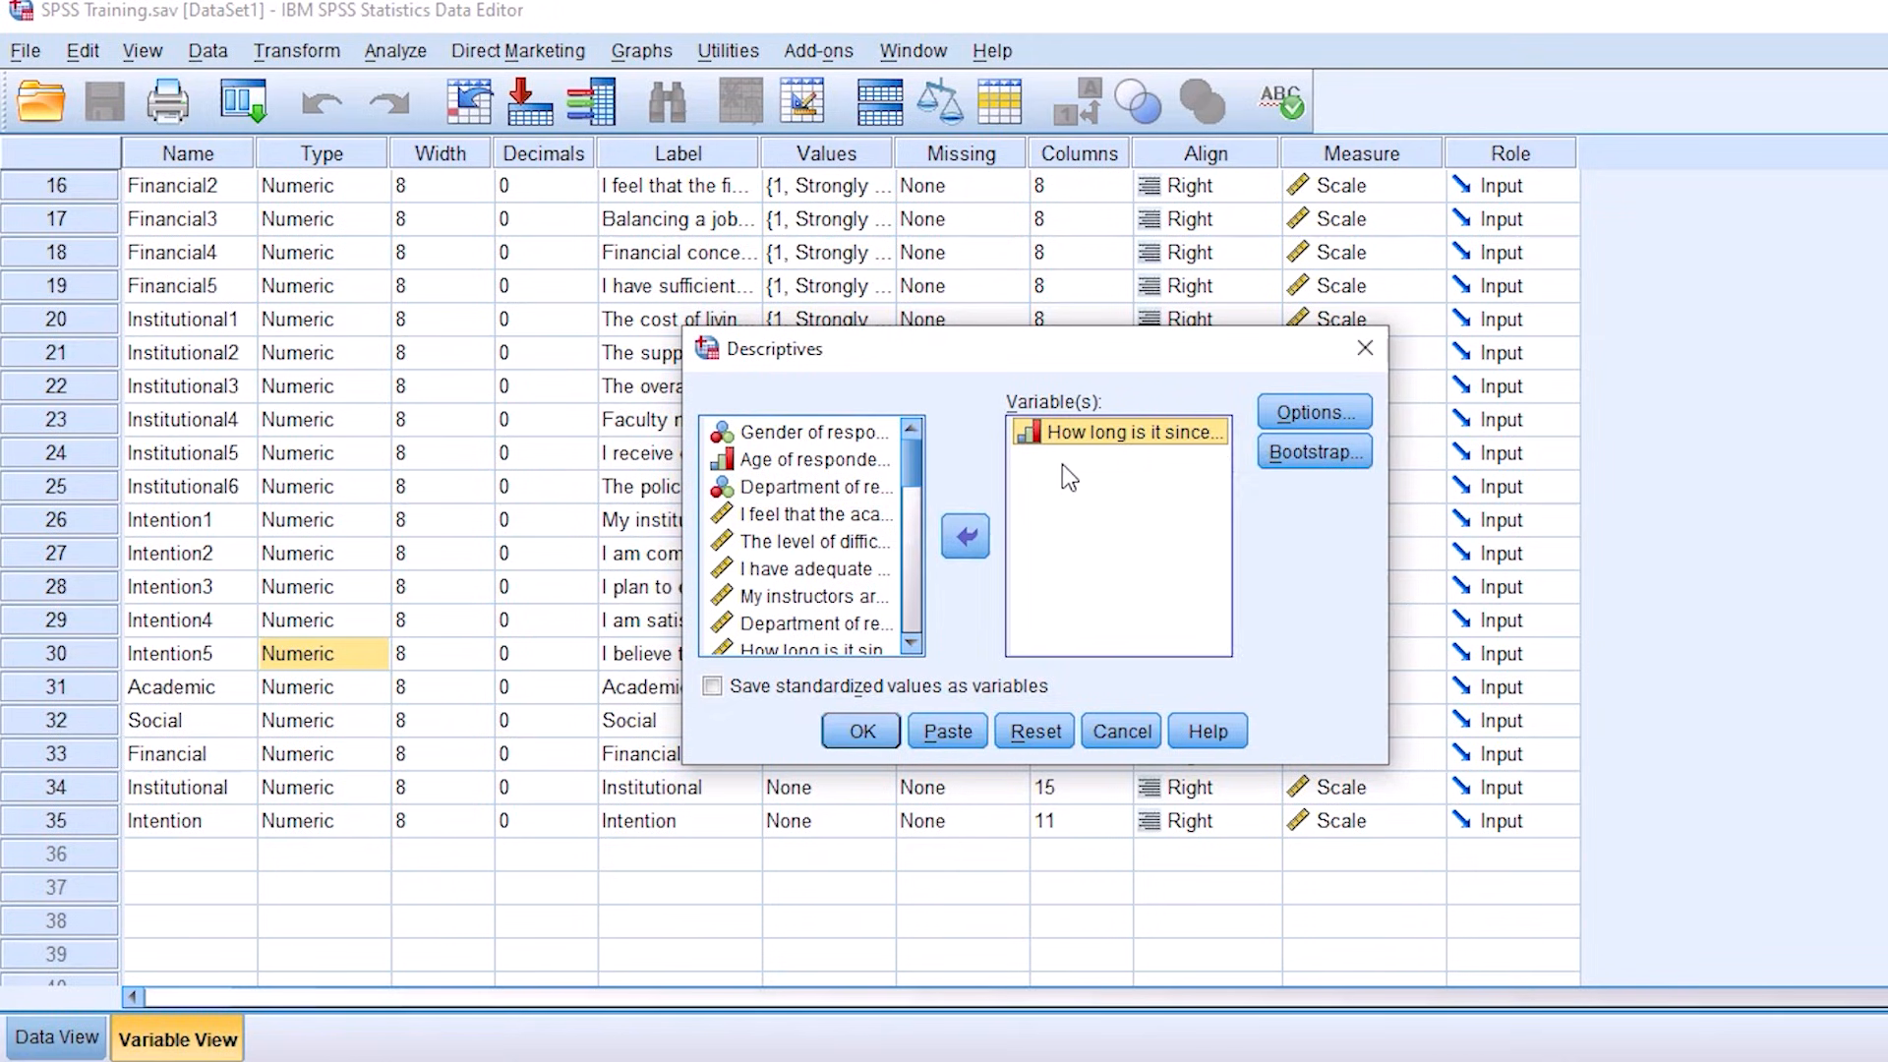
click(855, 733)
scroll(664, 678, down, 1)
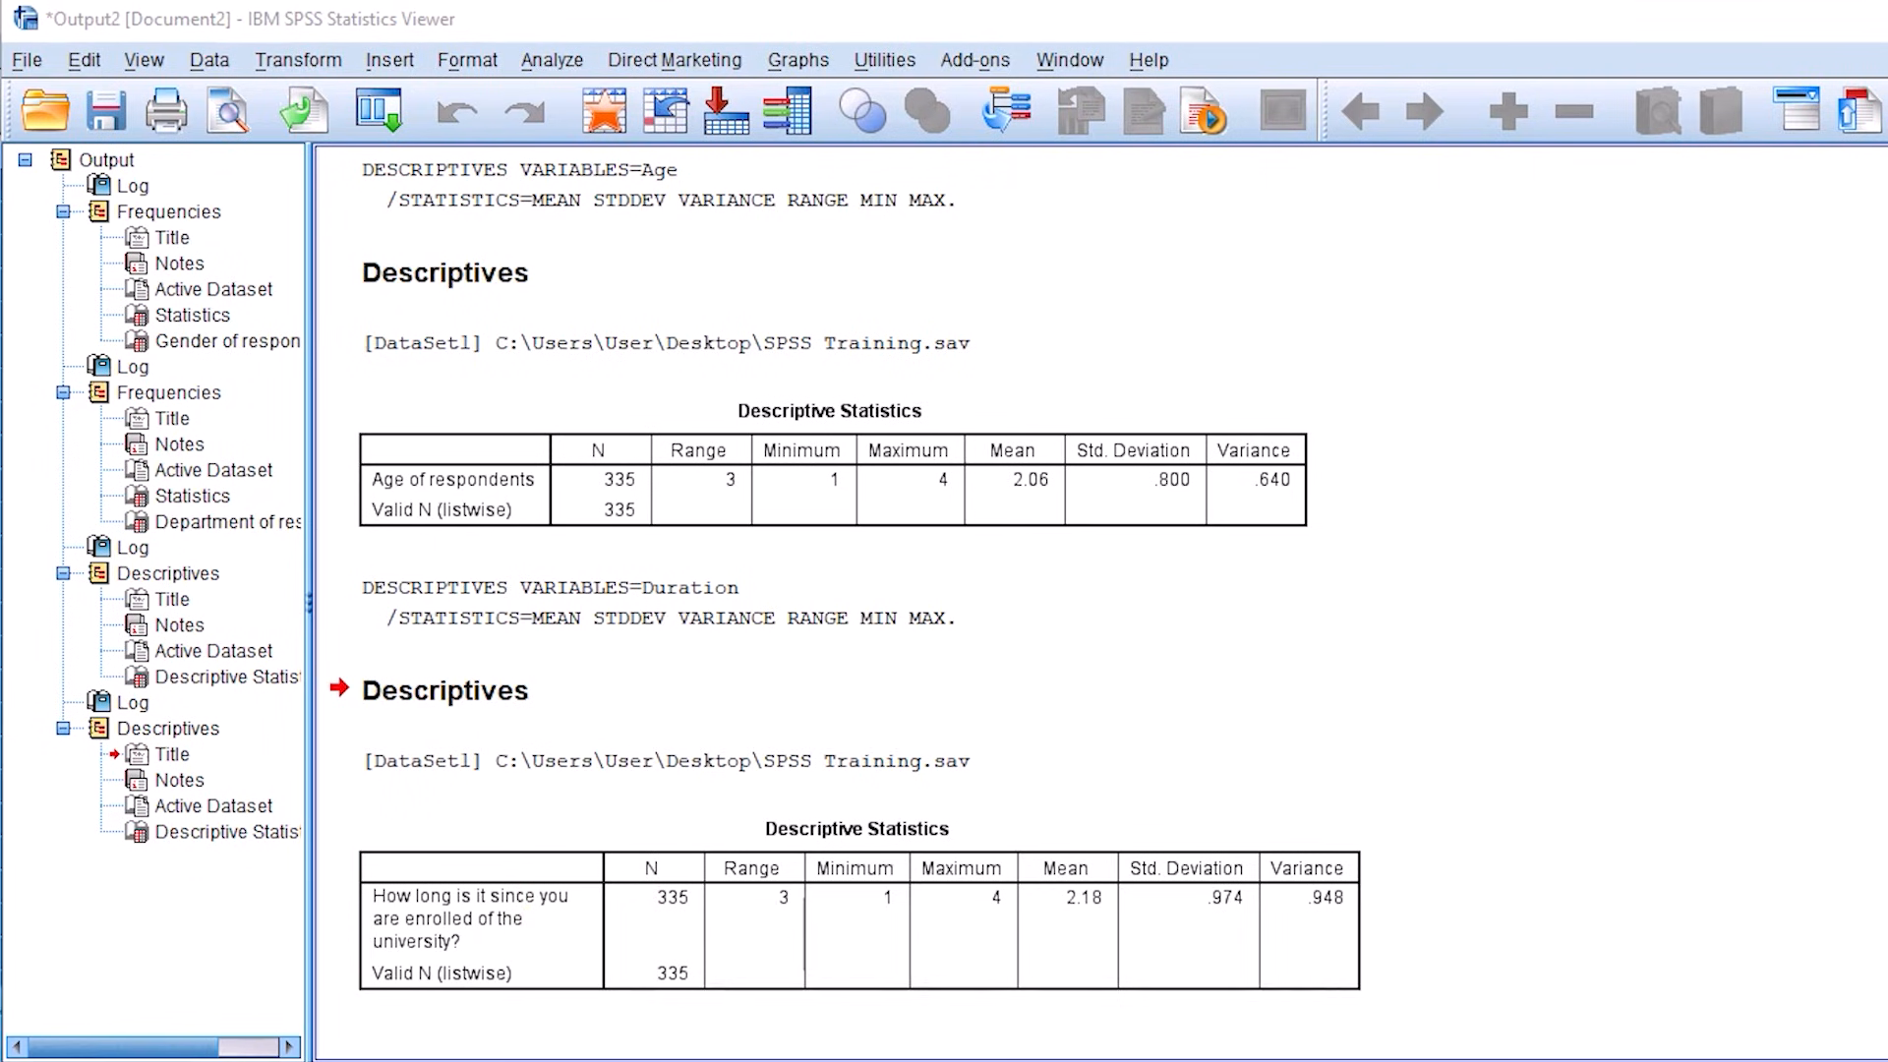
Step: Examine the enrolment duration Descriptive Statistics table, covering range, minimum, maximum, mean, standard deviation and variance
mouse_move(789, 874)
mouse_down()
mouse_move(813, 899)
mouse_move(794, 882)
mouse_up()
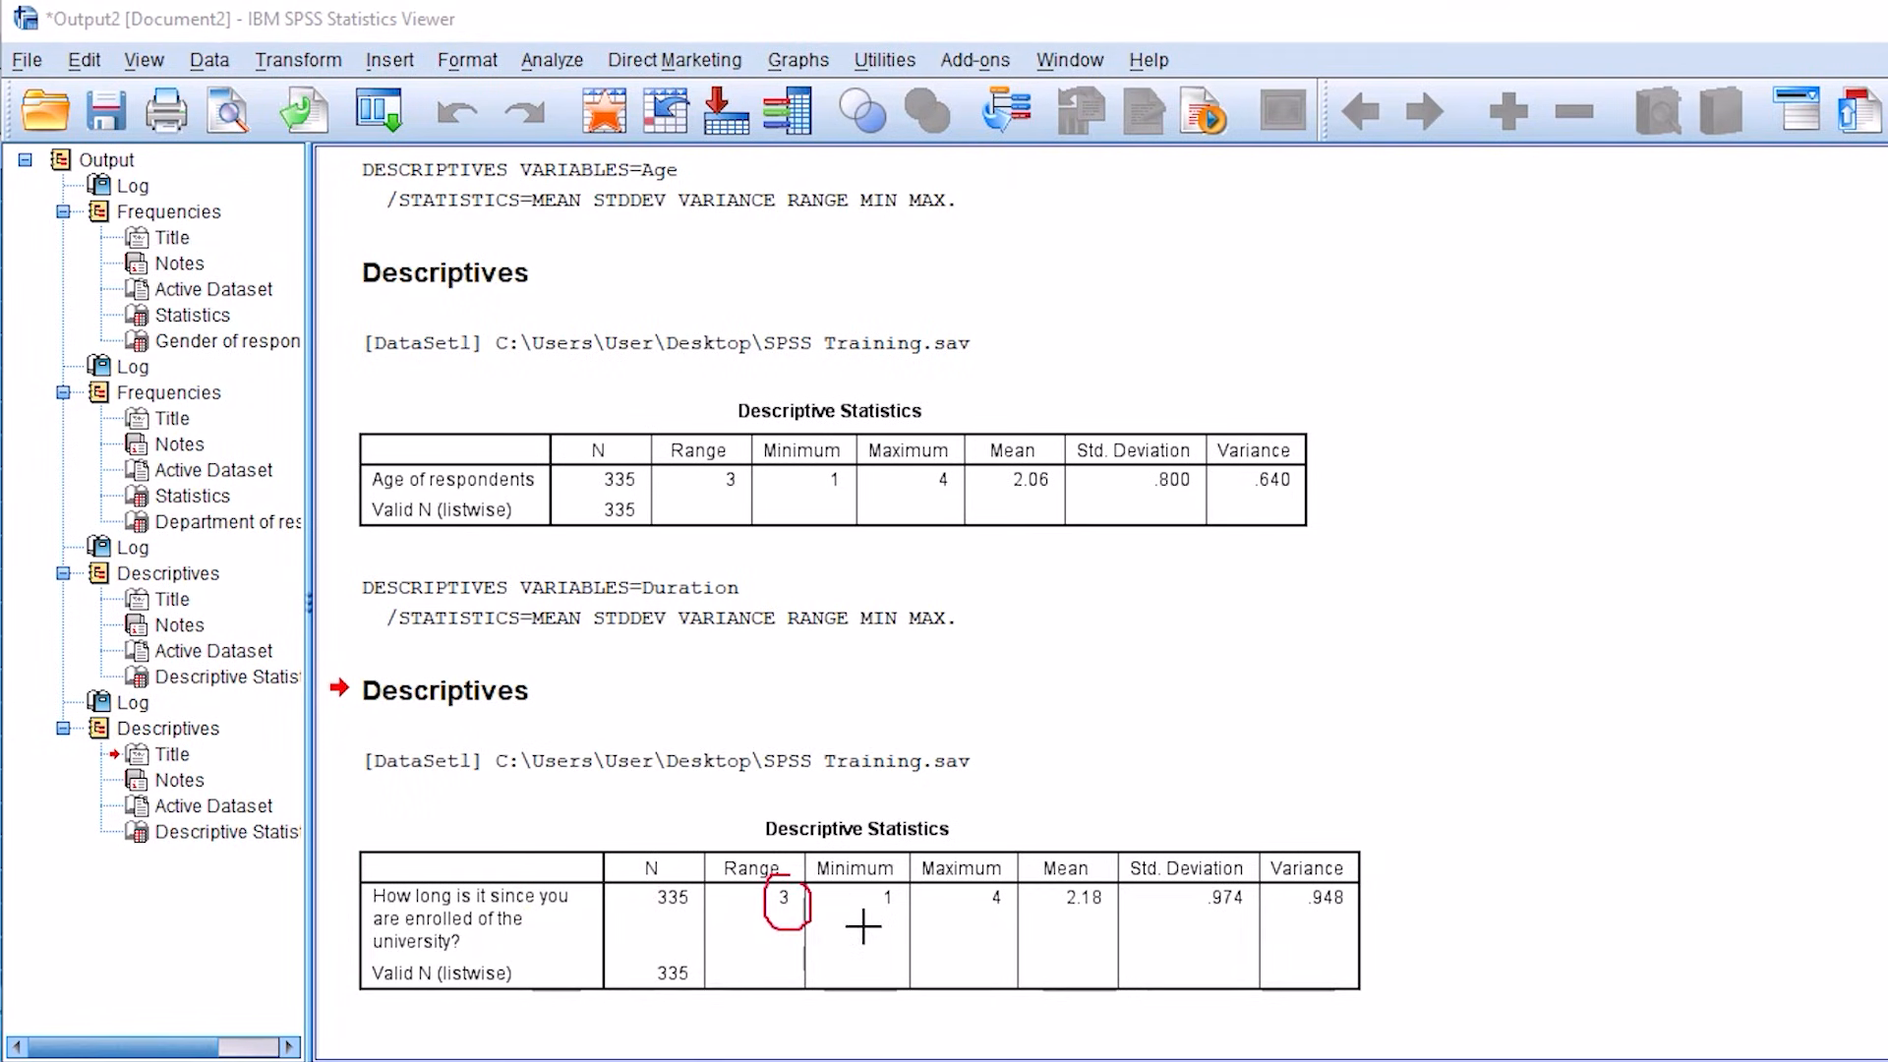
drag(851, 942, 1162, 939)
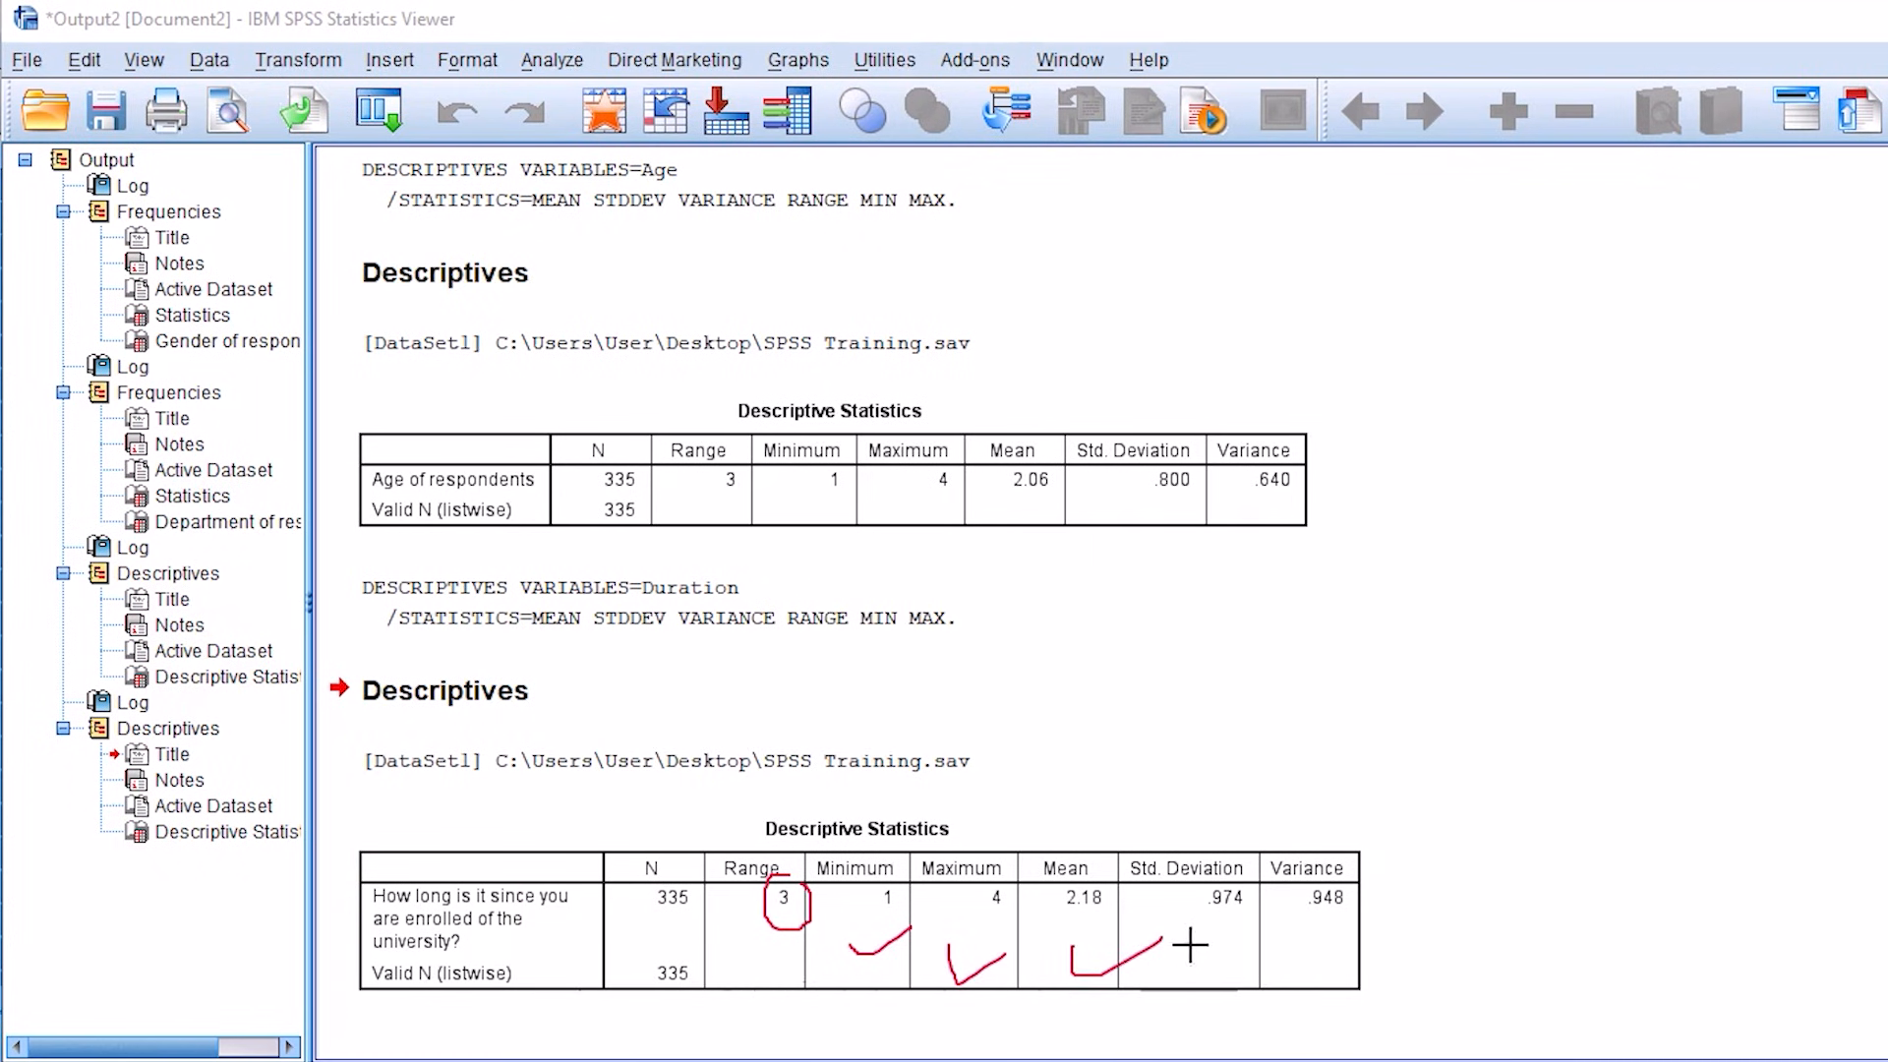
mouse_move(1197, 950)
mouse_down()
mouse_move(1239, 932)
mouse_move(1396, 942)
mouse_up()
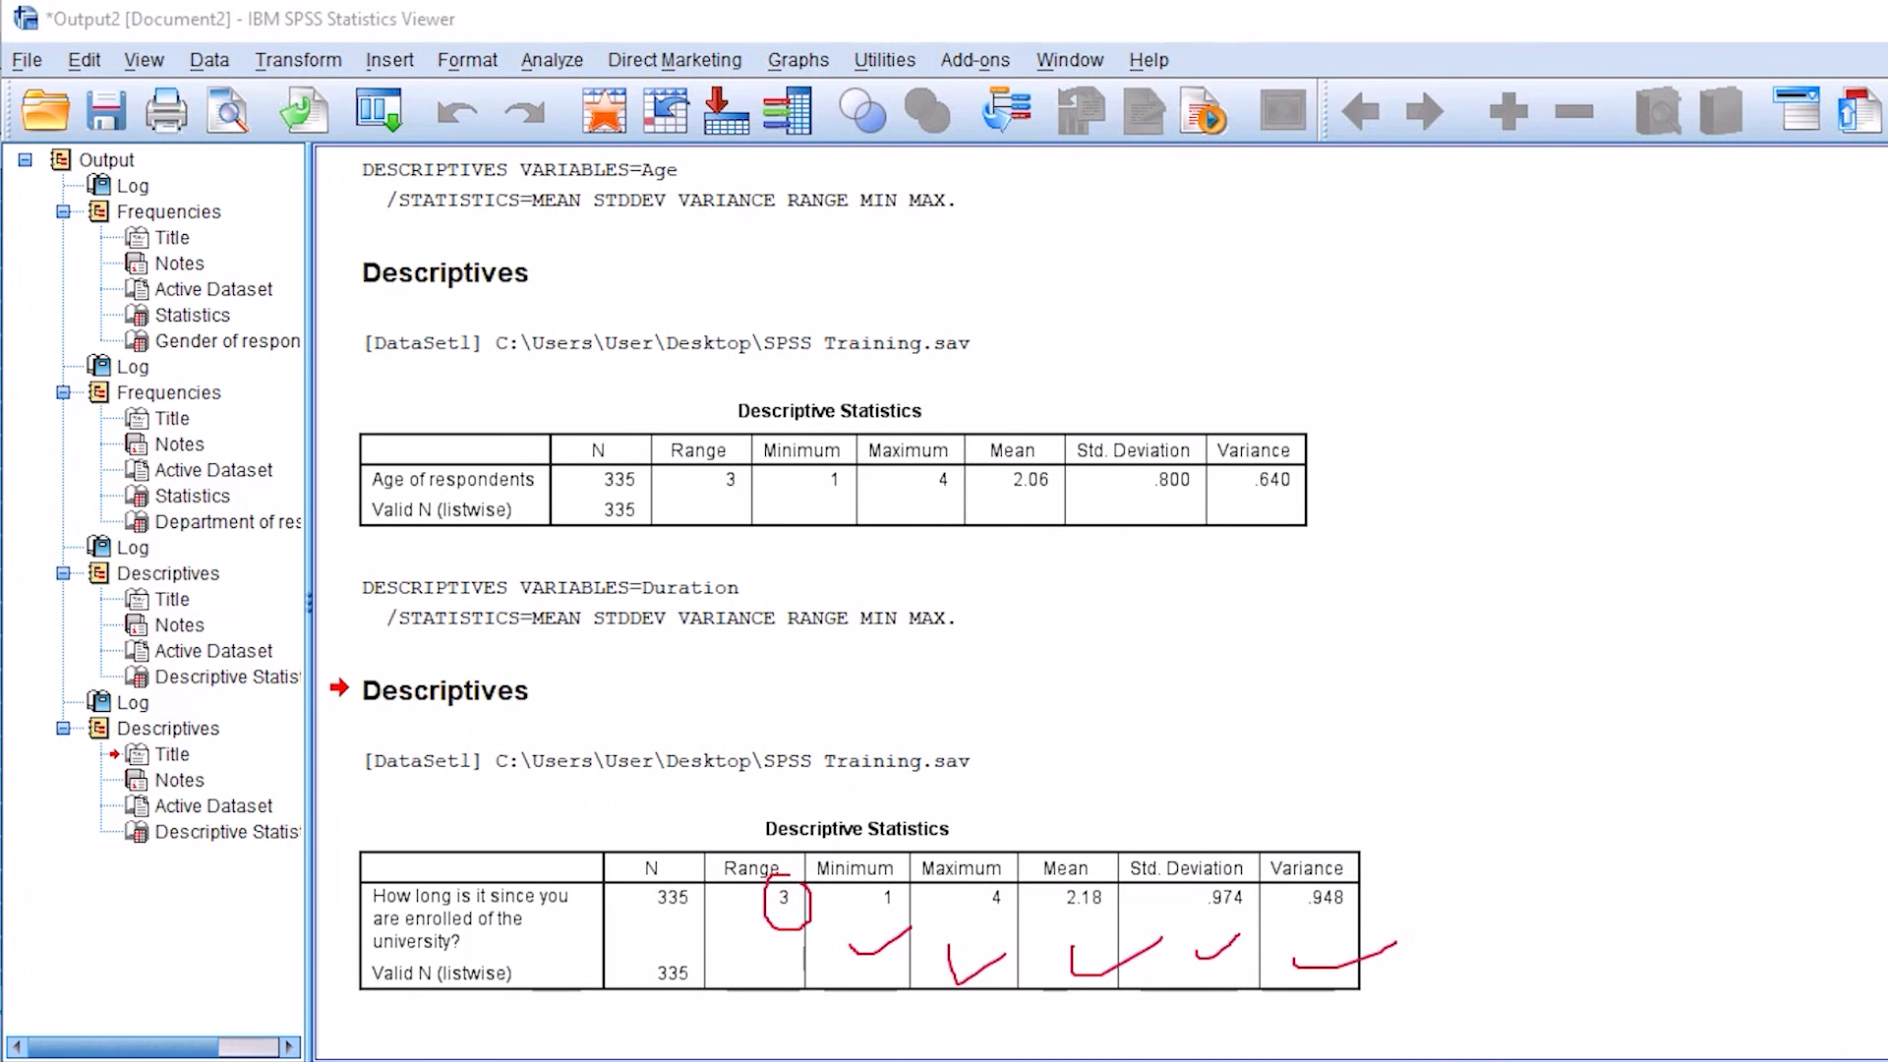
key(Escape)
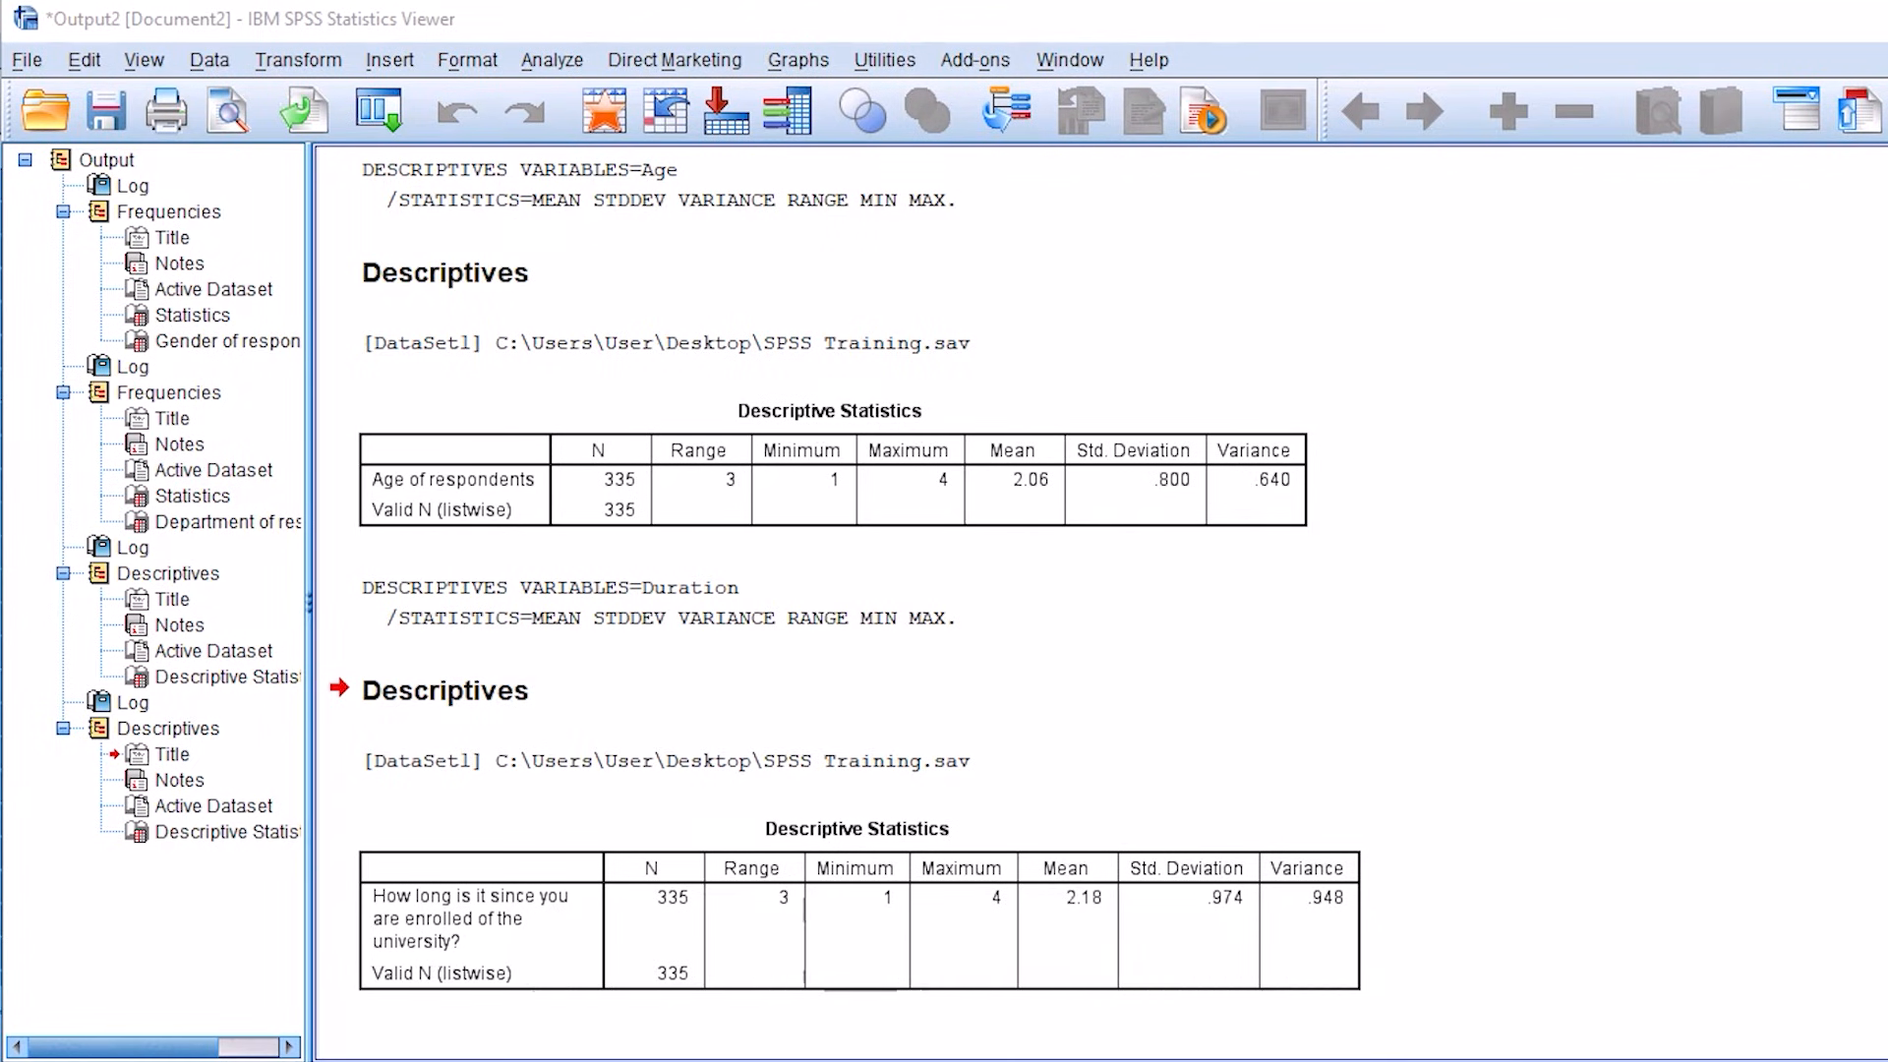
Step: Copy the enrolment duration Descriptive Statistics table and paste it below the Department of respondents table in the Word document Document1
right_click(894, 888)
click(965, 950)
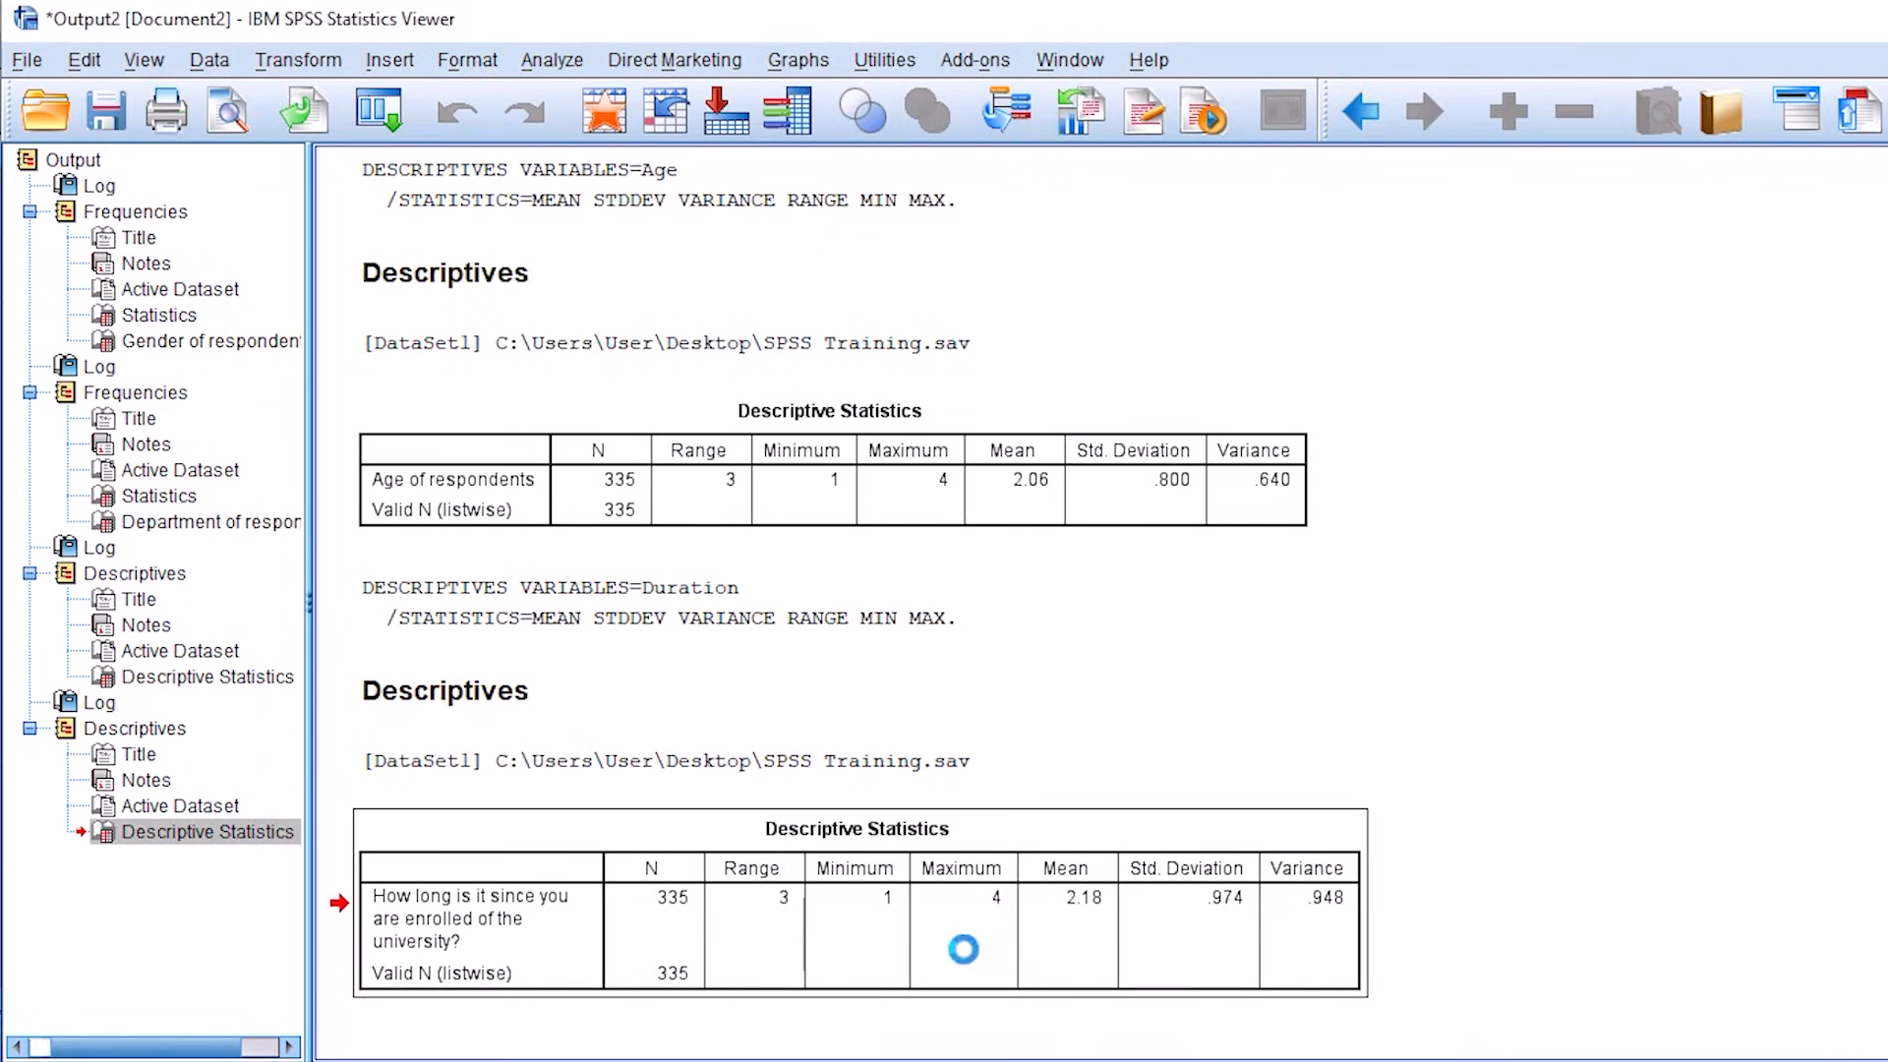
mouse_move(959, 1047)
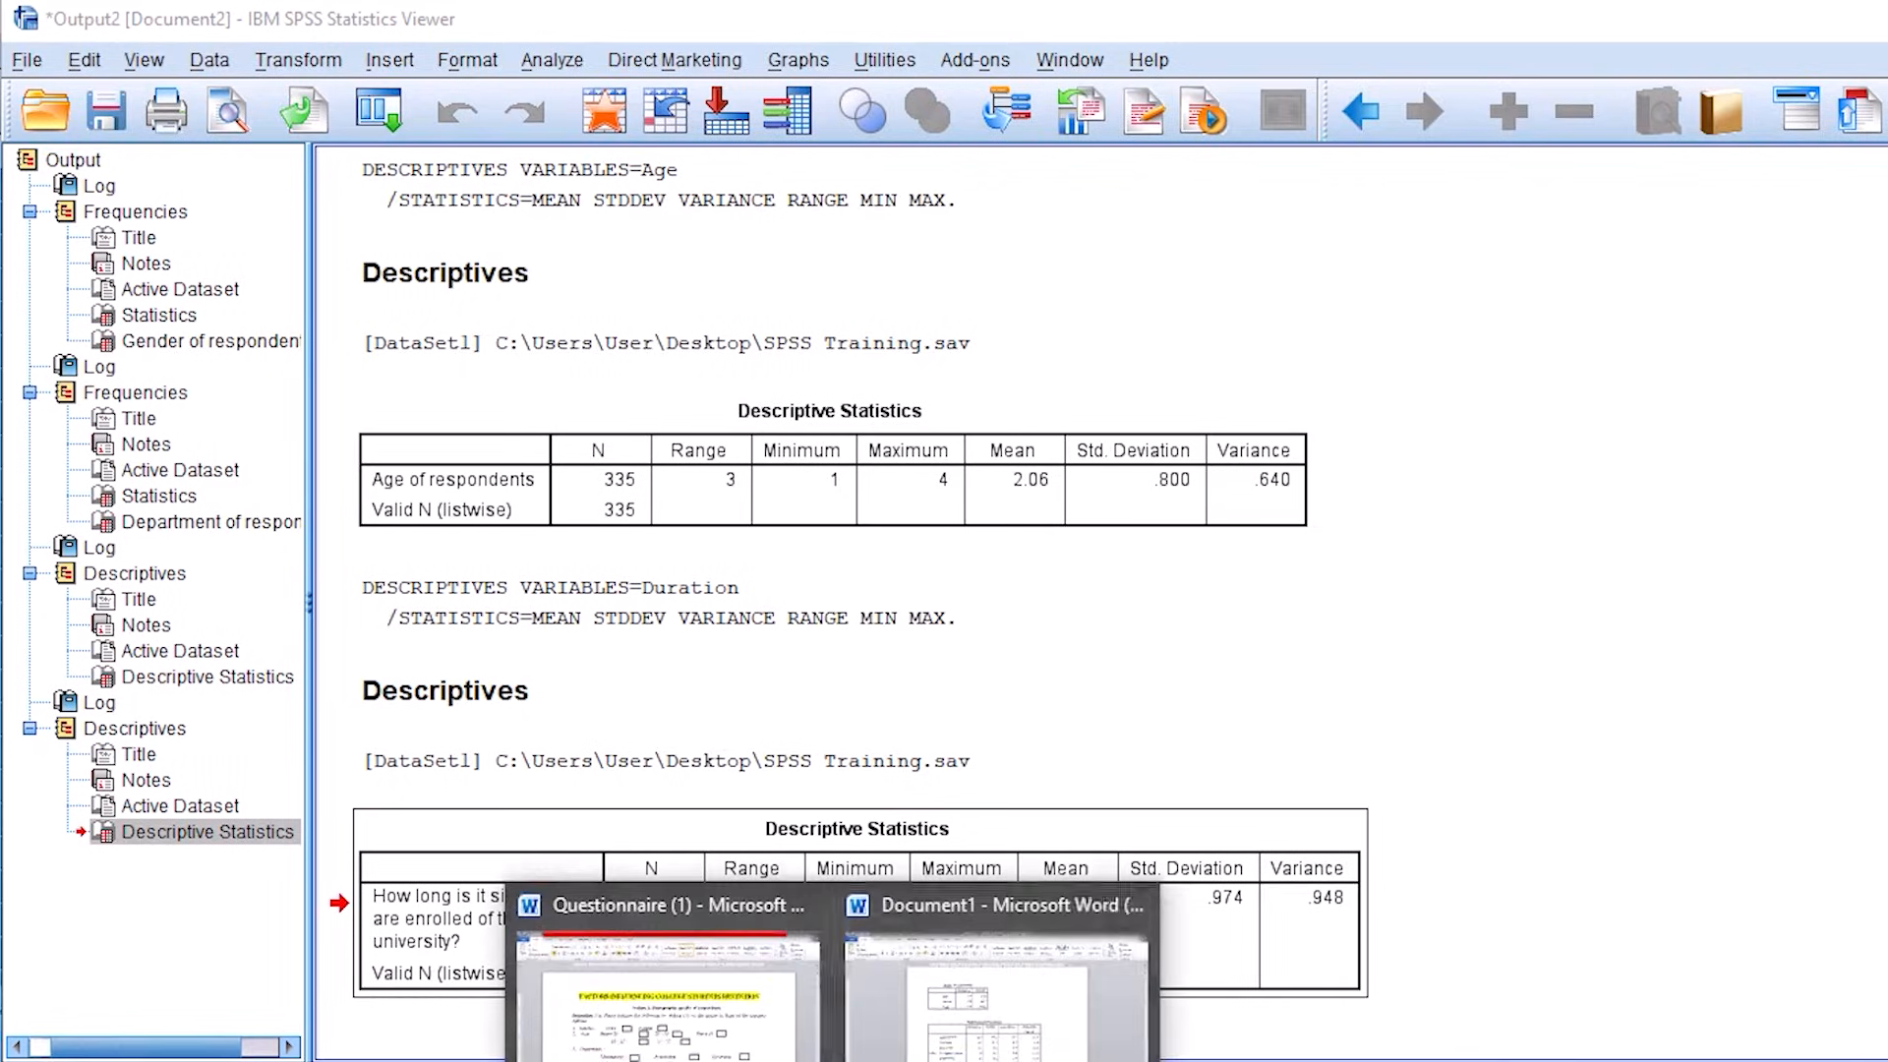
click(988, 984)
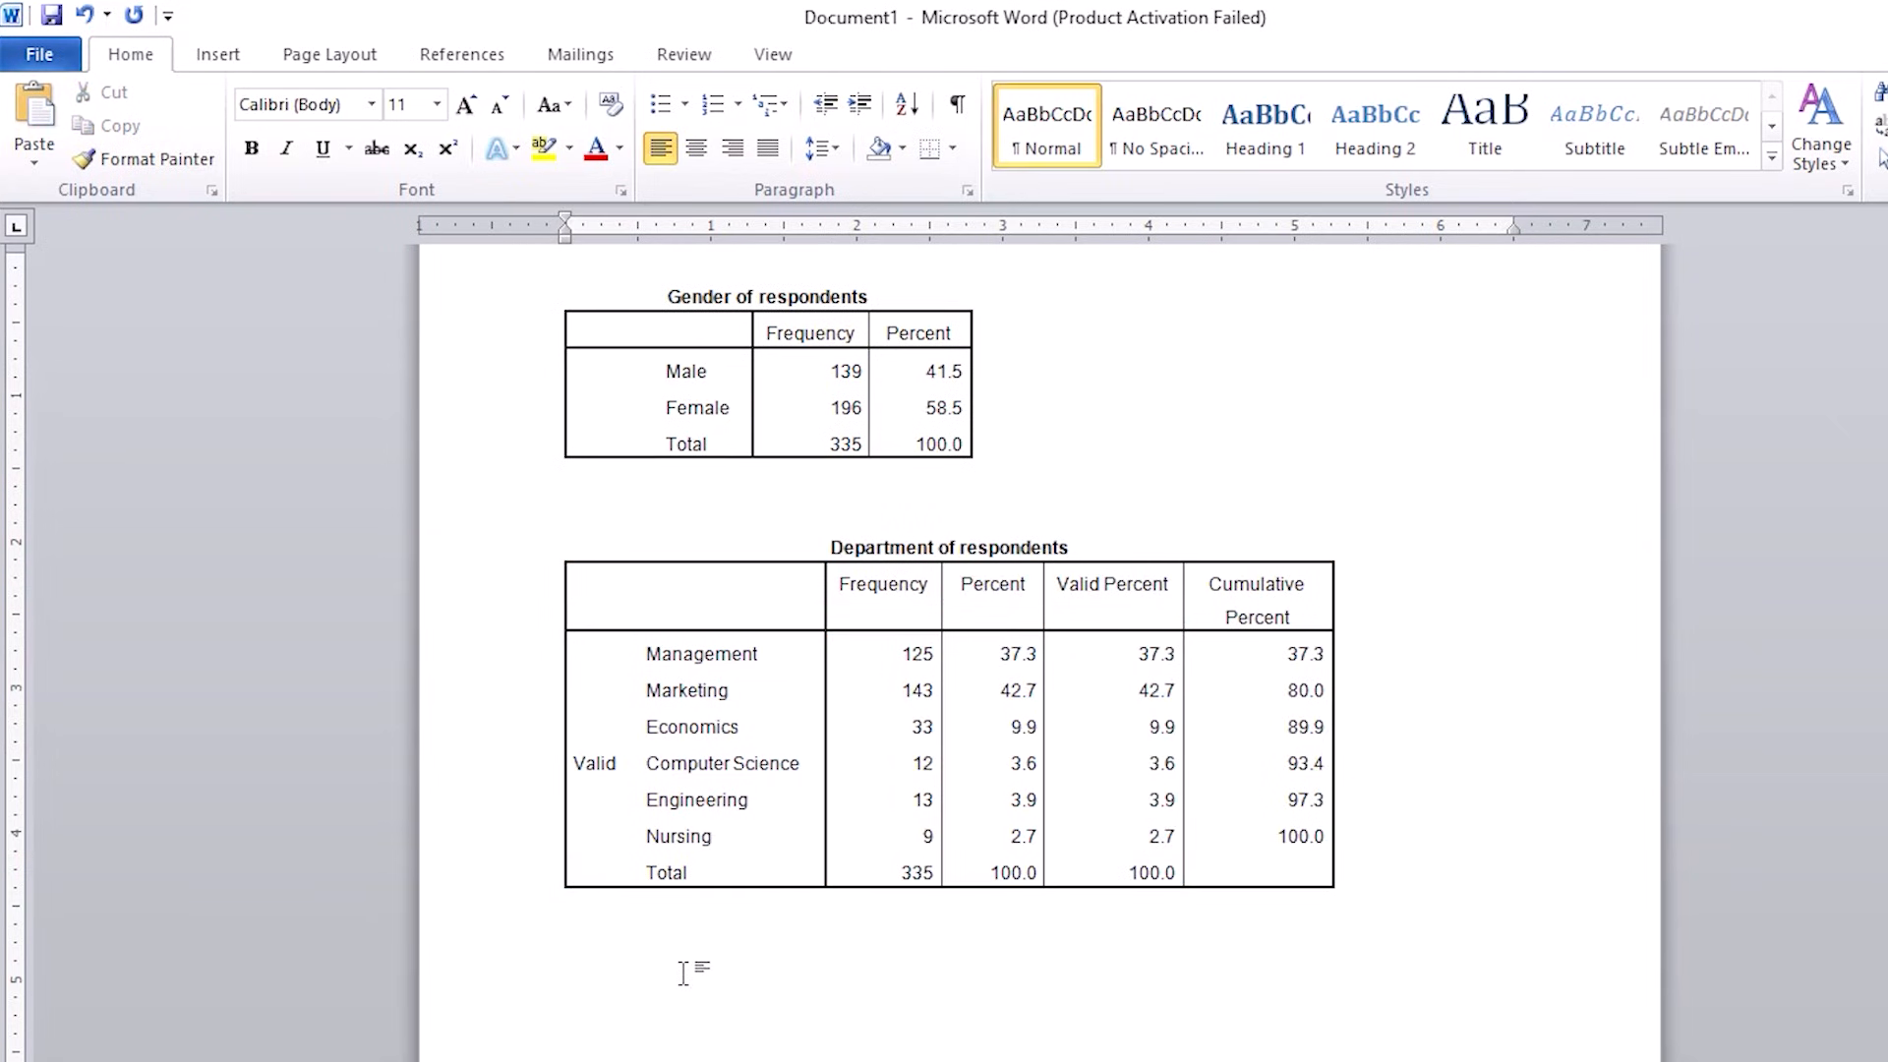
text(Descriptive Statistics 	N	Range	Minimum	Maximum	Mean	Std. Deviation	Variance How long is it since you are enrolled of the university?	335	3	1	4	2.18	.974	.948 Valid N (listwise)	335)
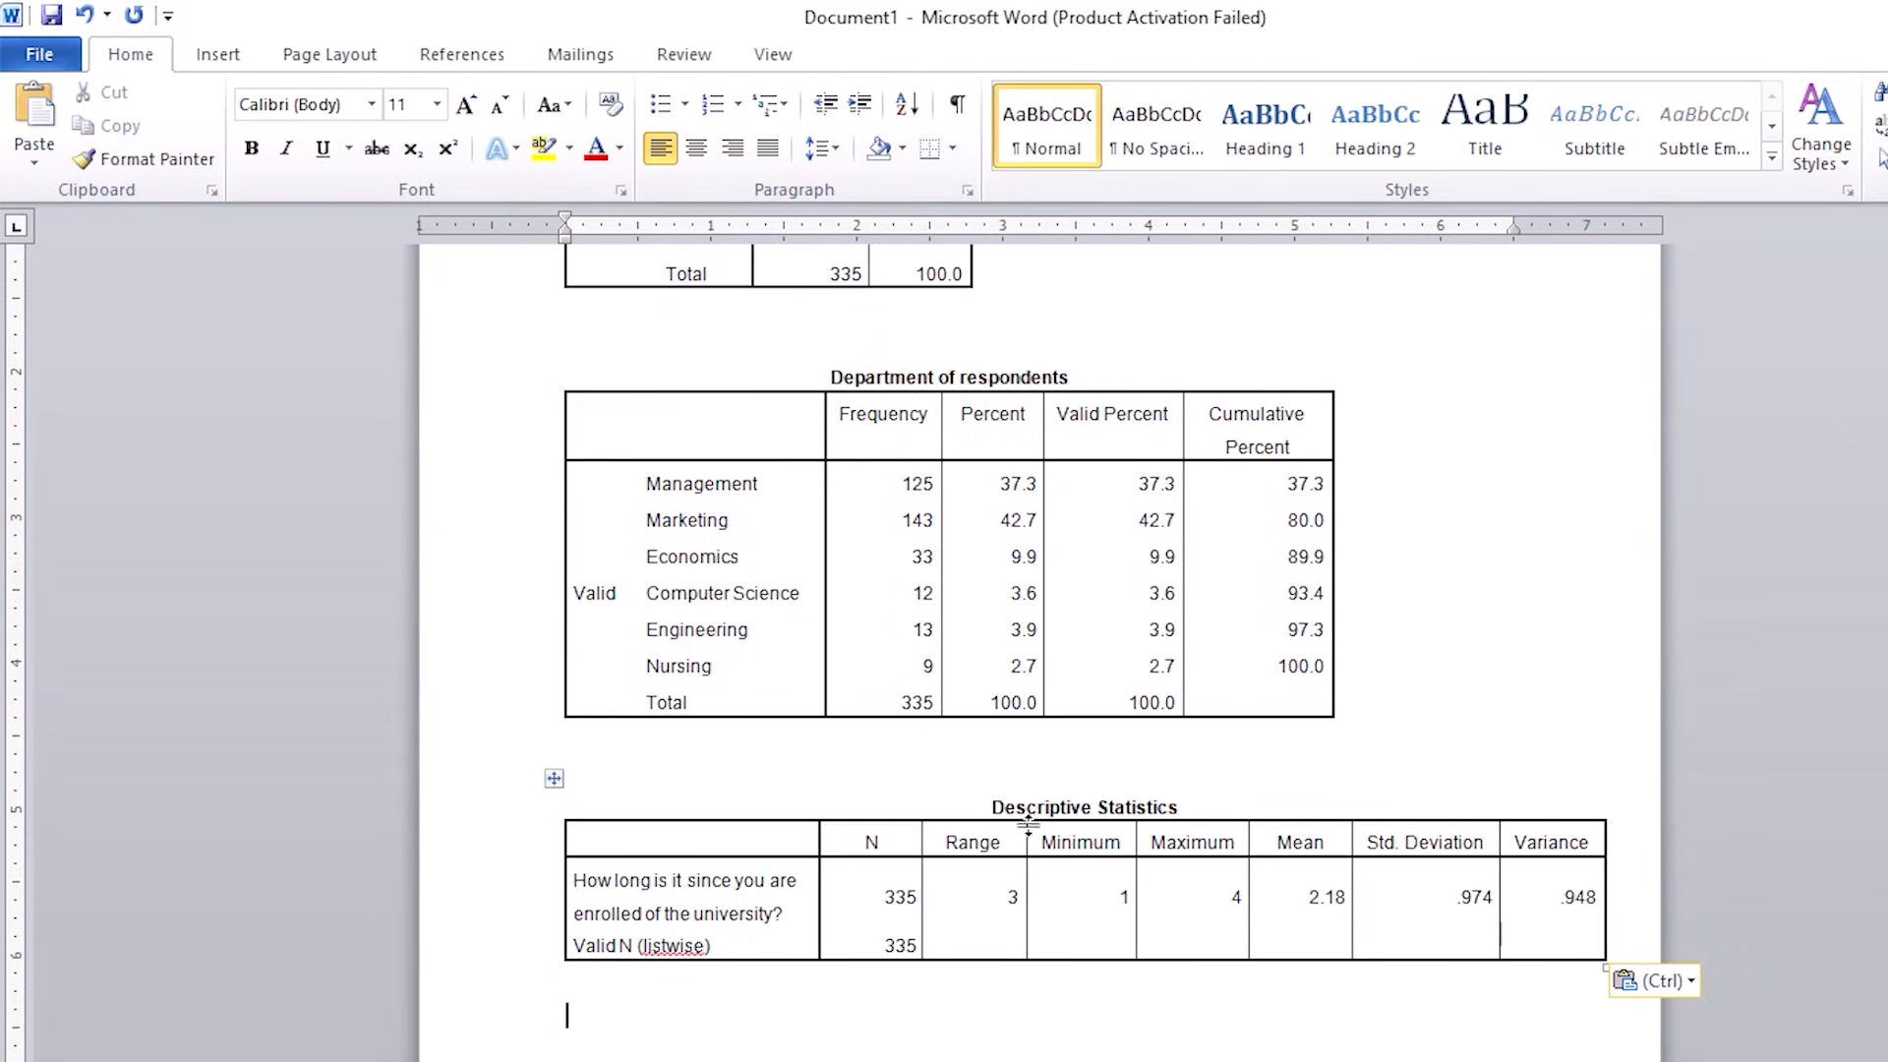
click(1095, 810)
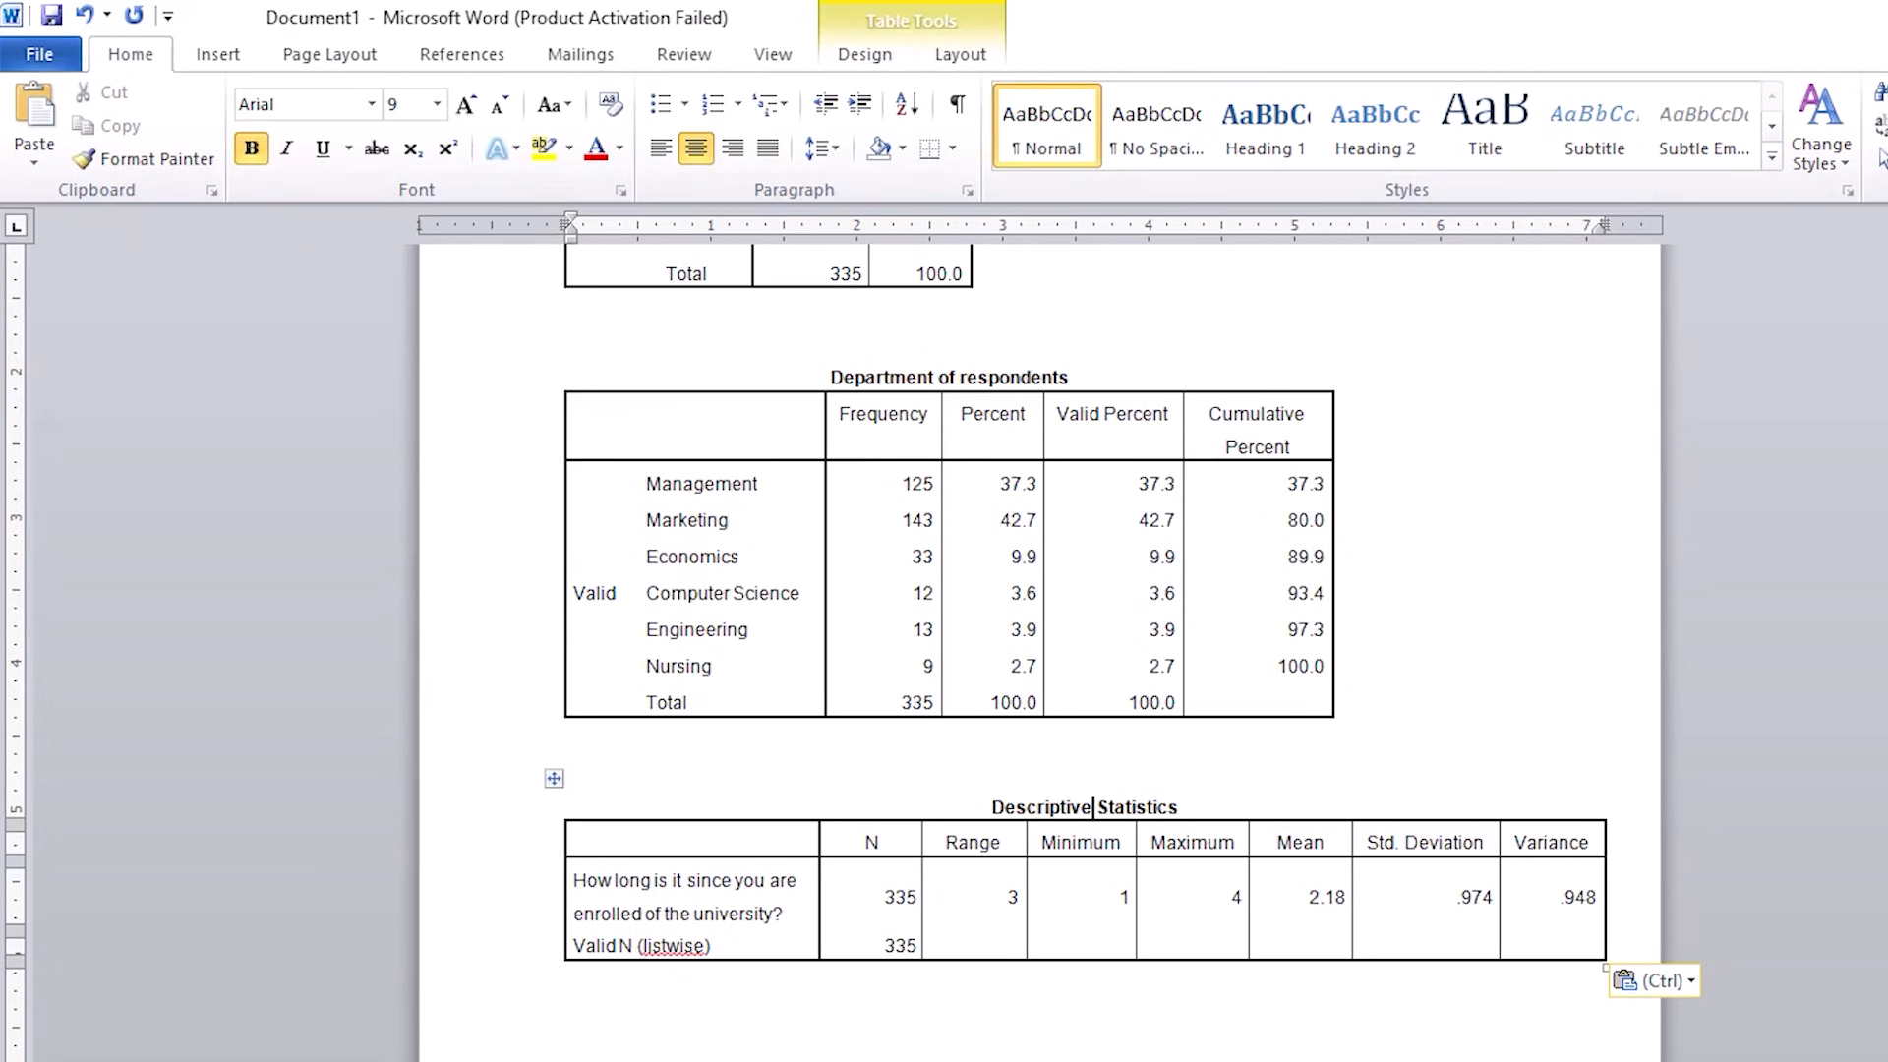
mouse_move(1043, 1060)
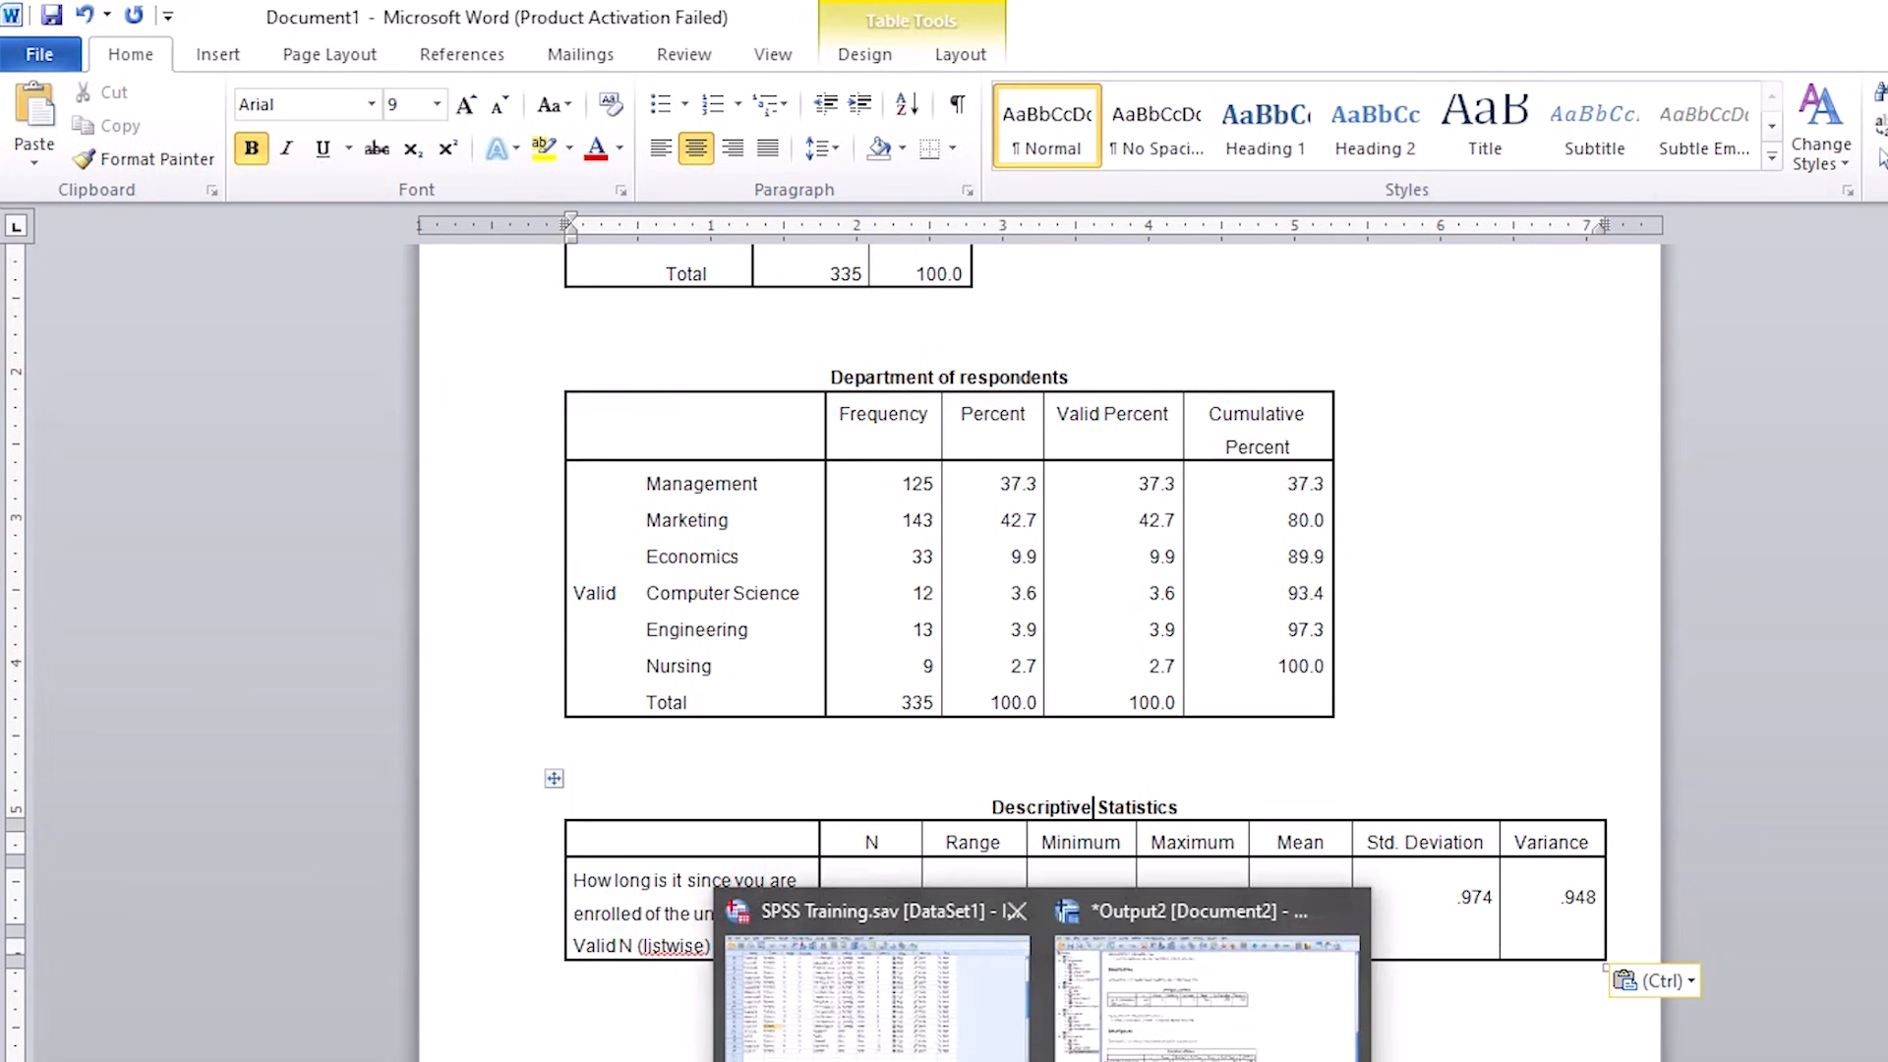
click(1135, 1028)
key(ctrl+a)
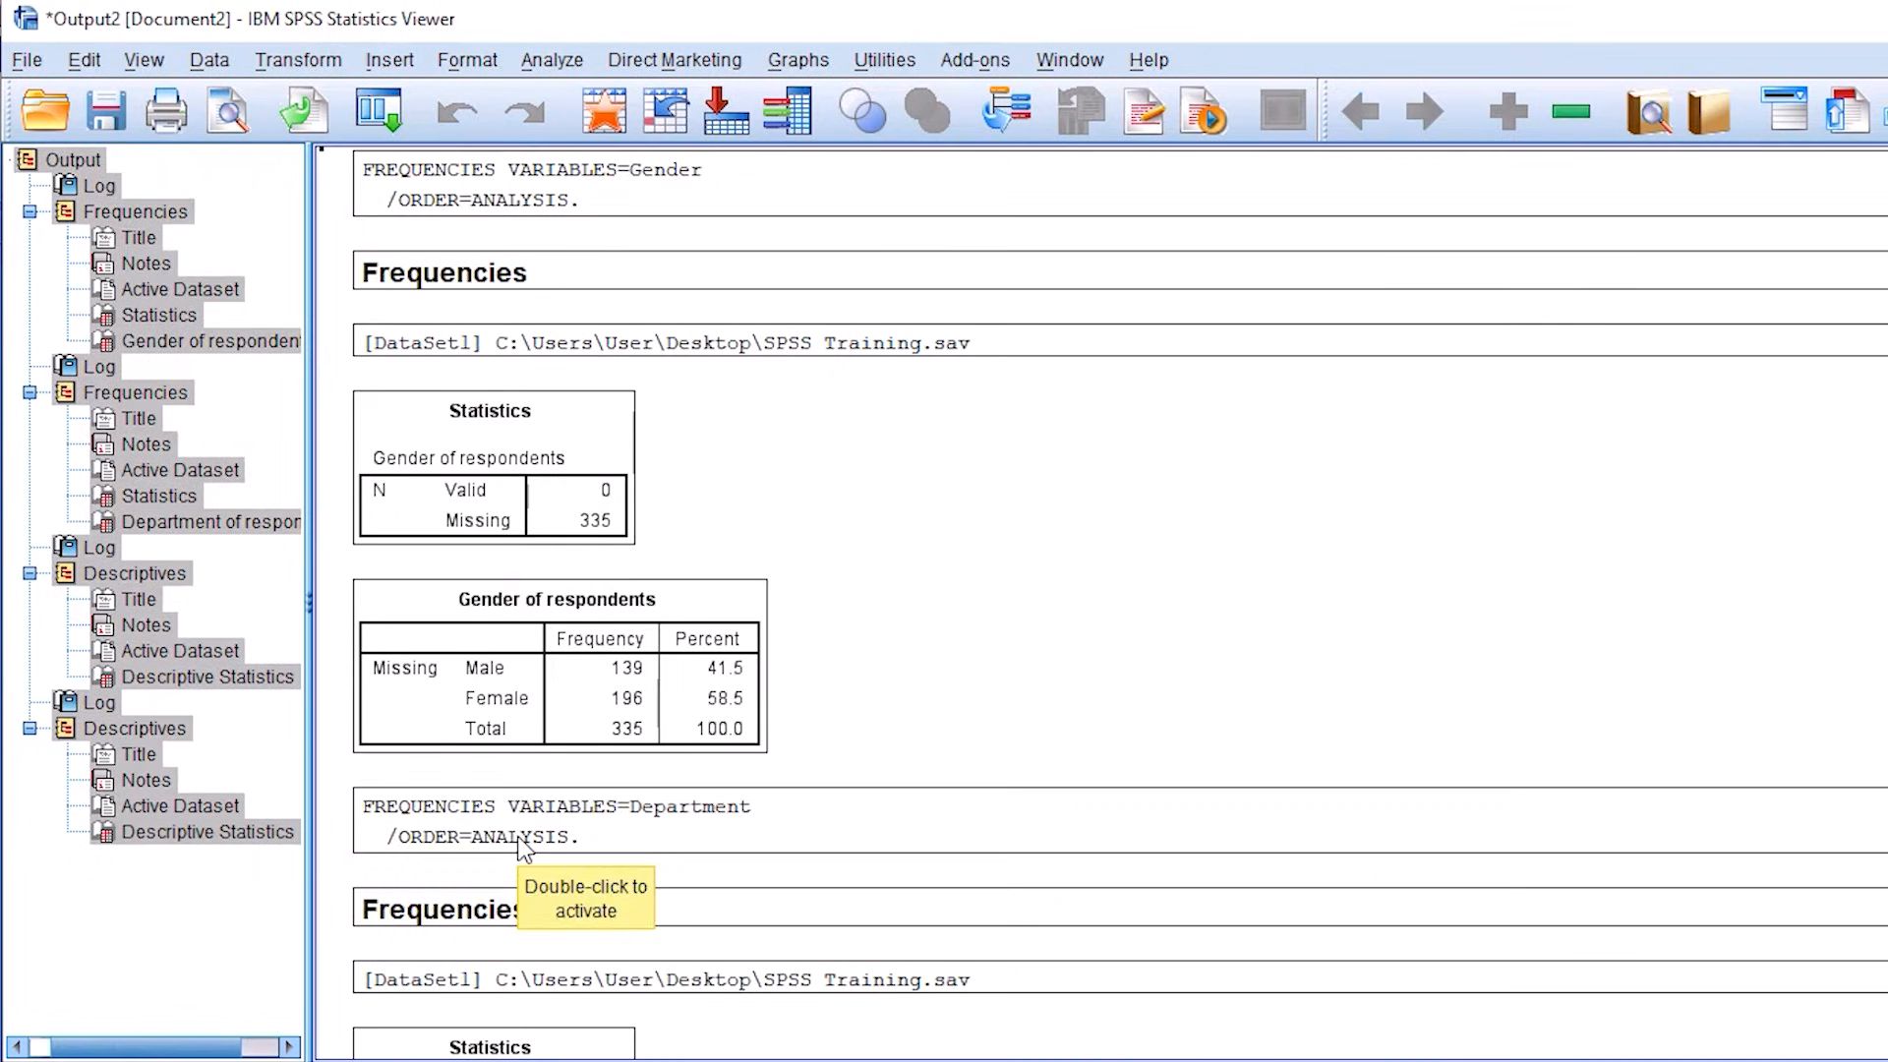
scroll(447, 526, down, 10)
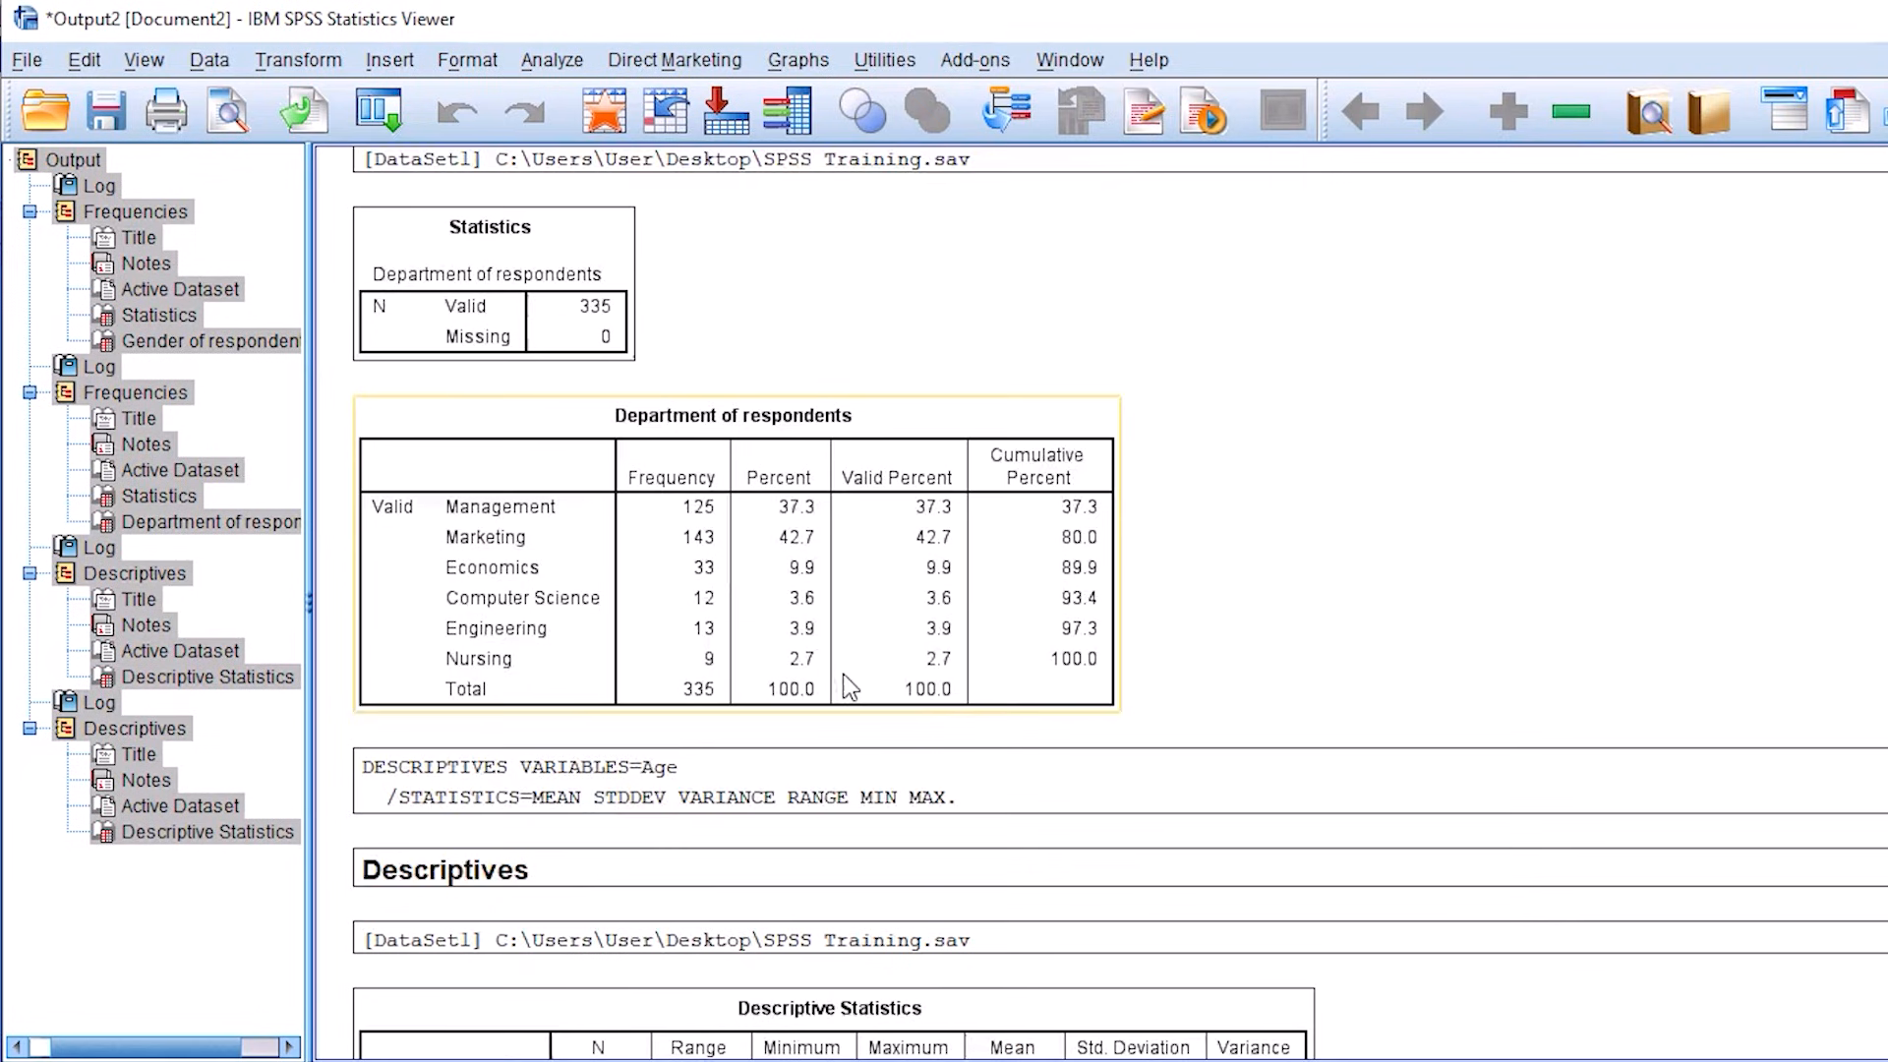
right_click(747, 249)
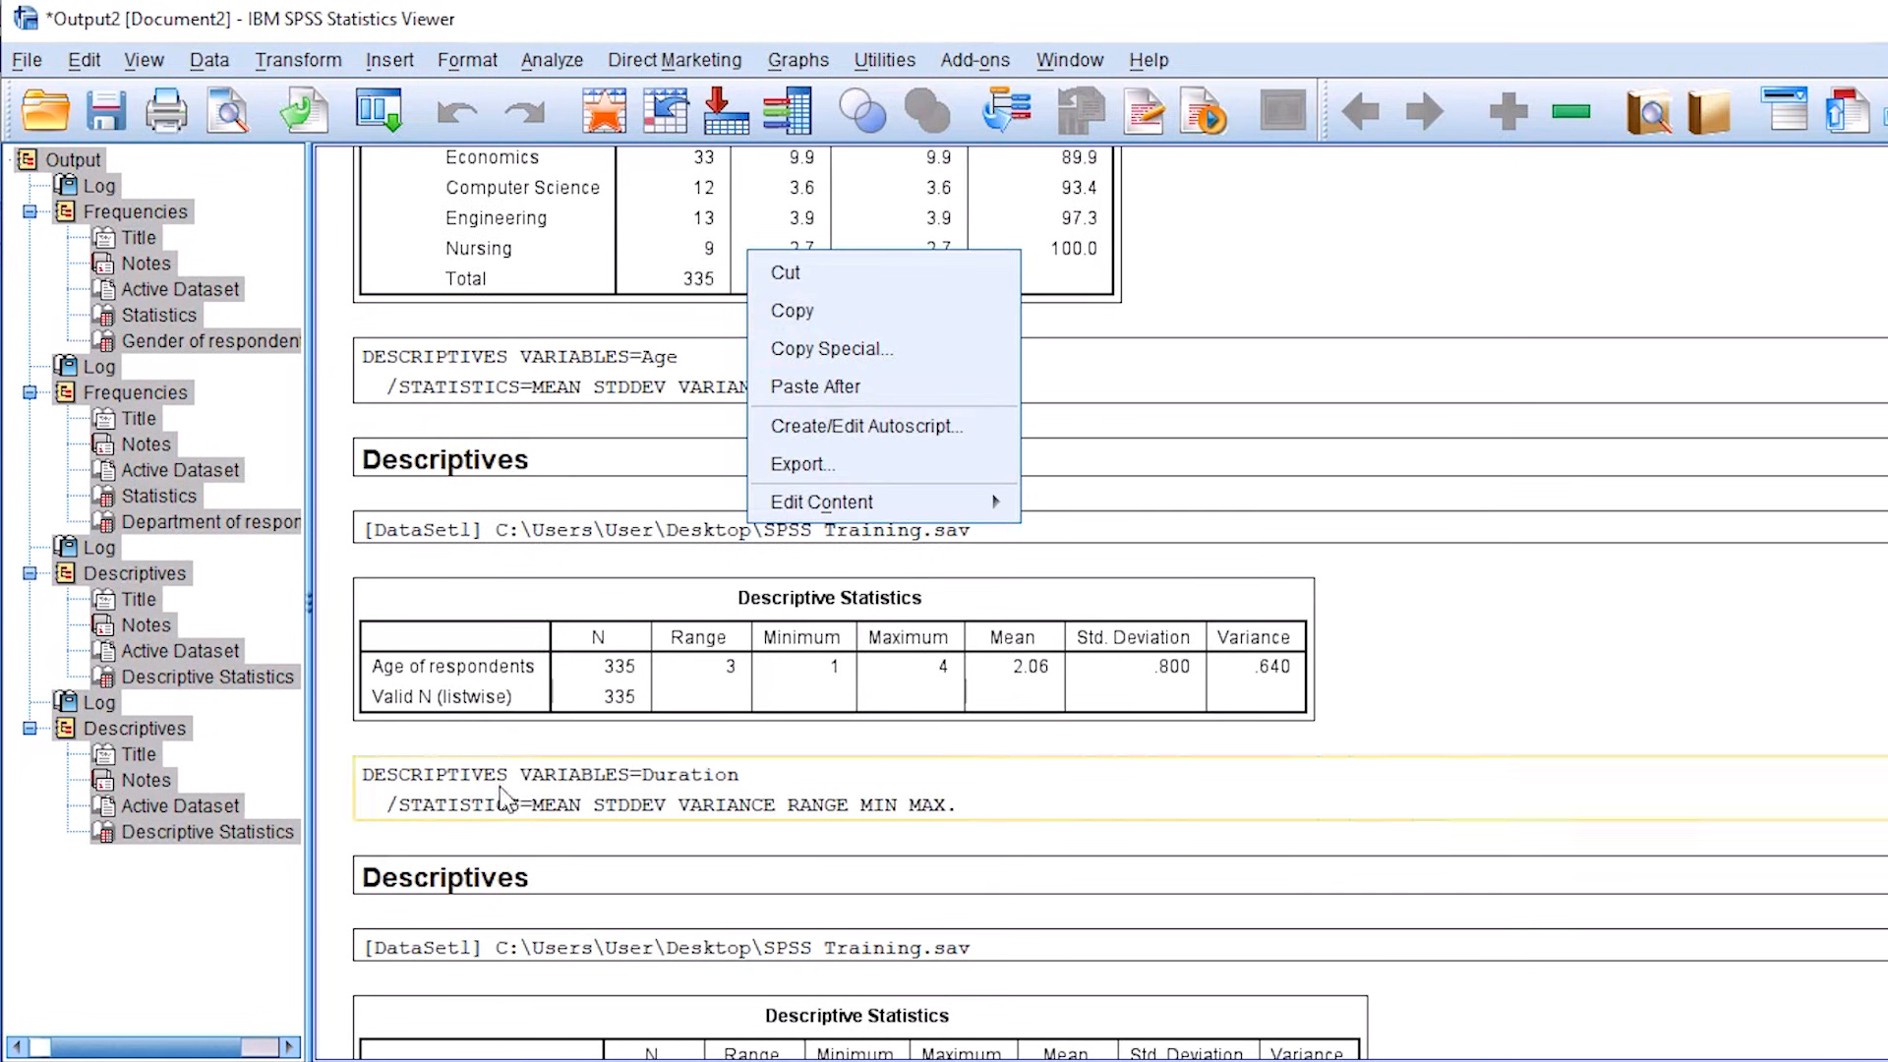
click(595, 345)
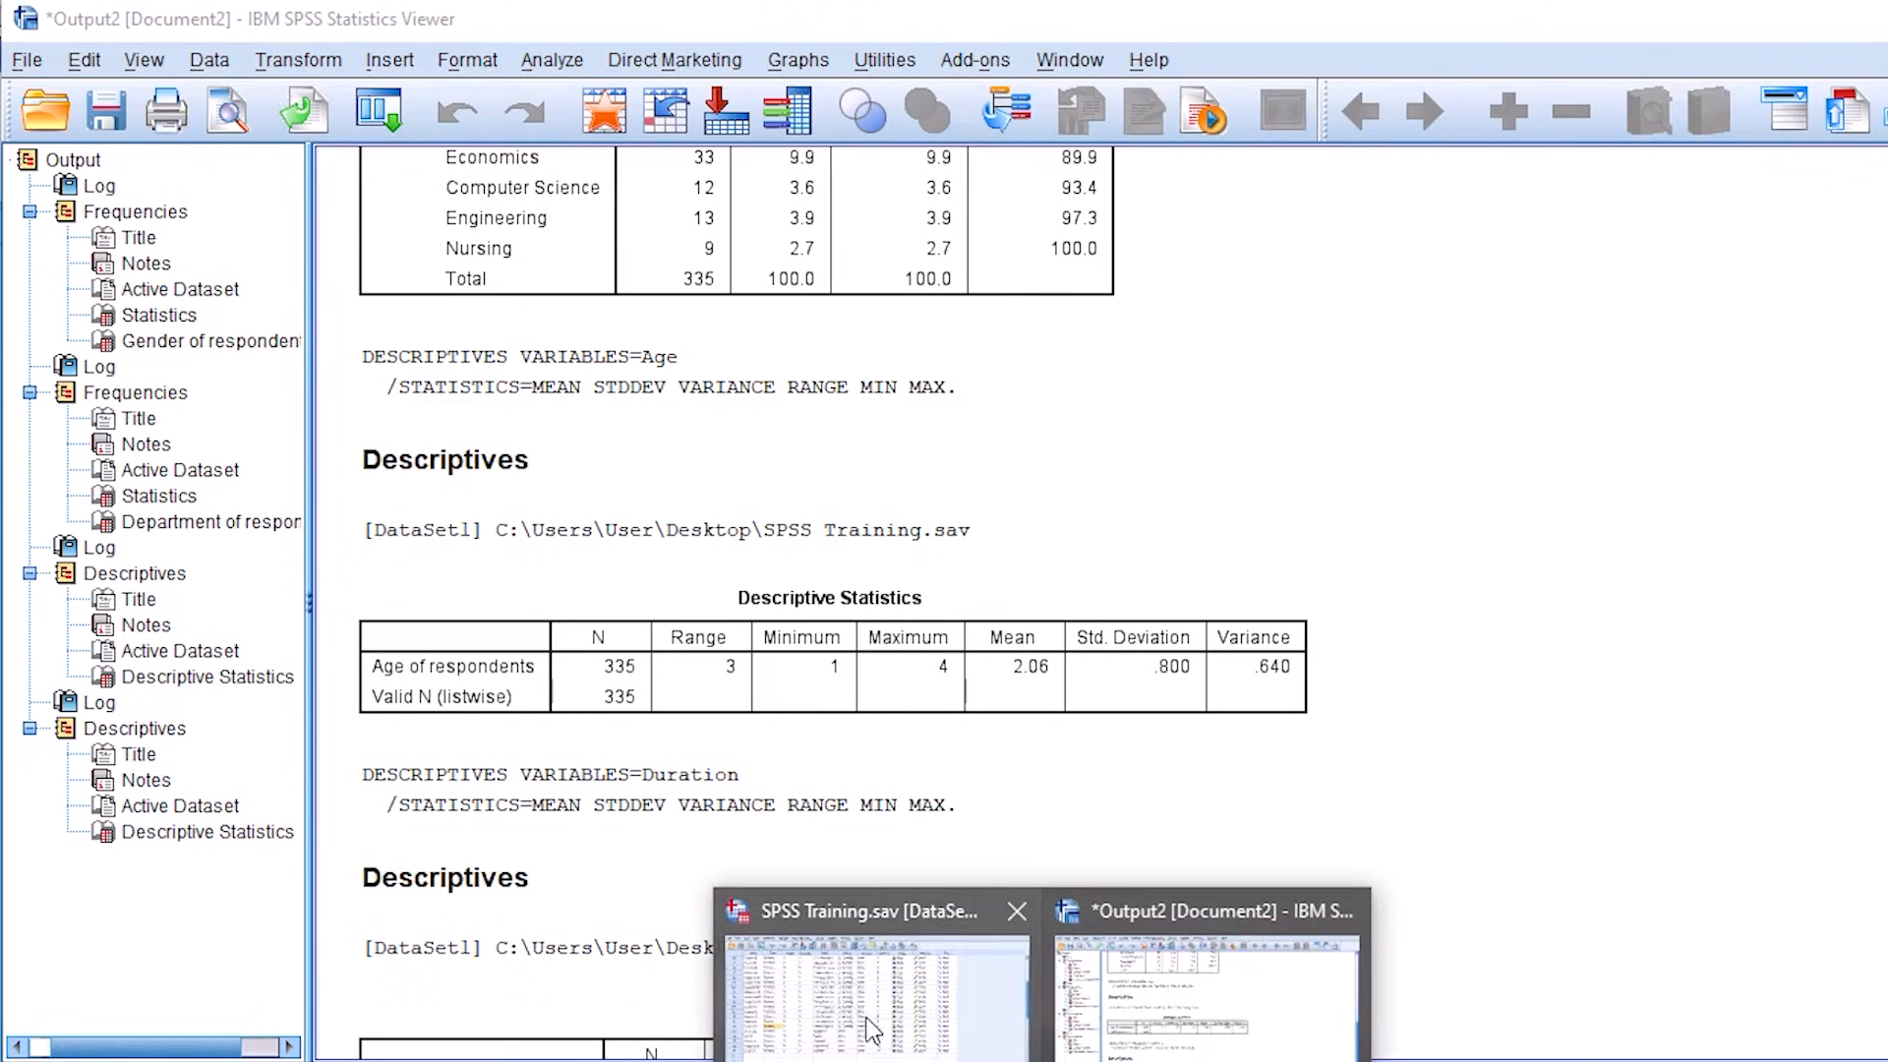
Step: Review the statistics options of the Descriptives analysis in the SPSS Training data editor and close it without running
click(871, 1028)
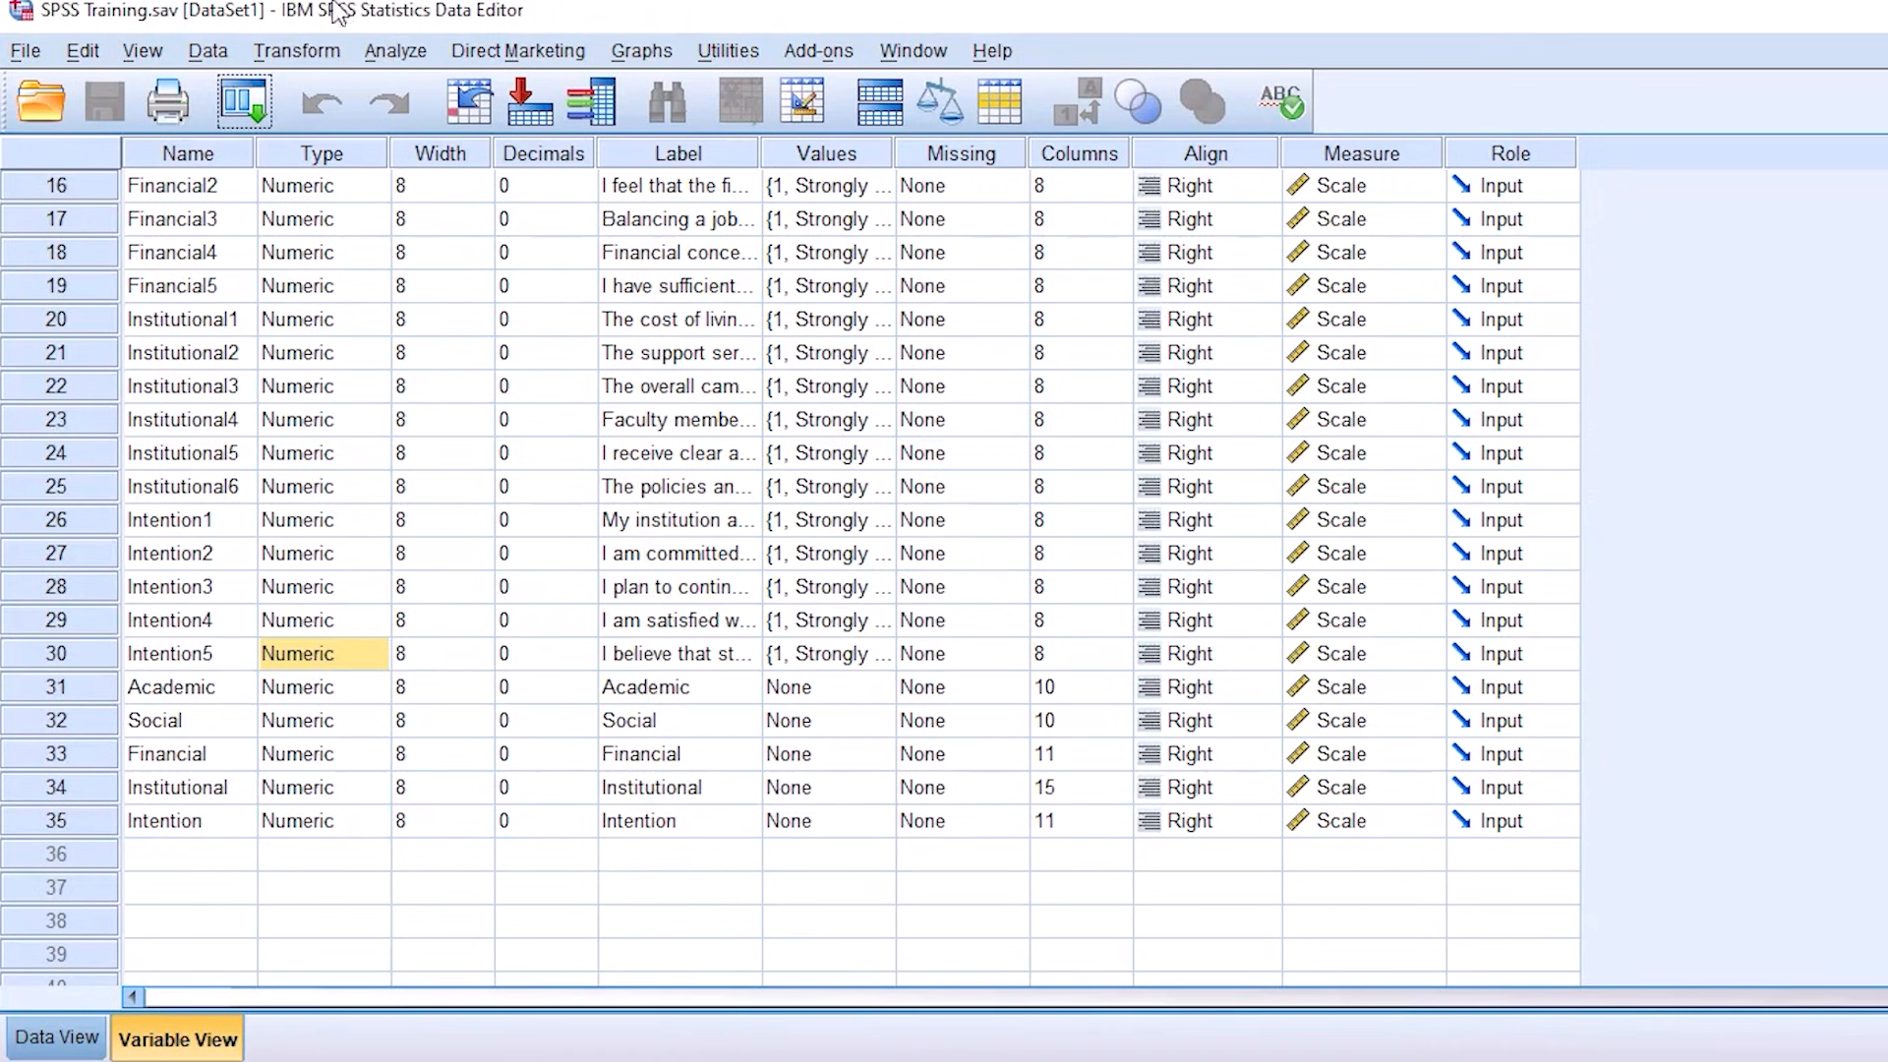
click(407, 53)
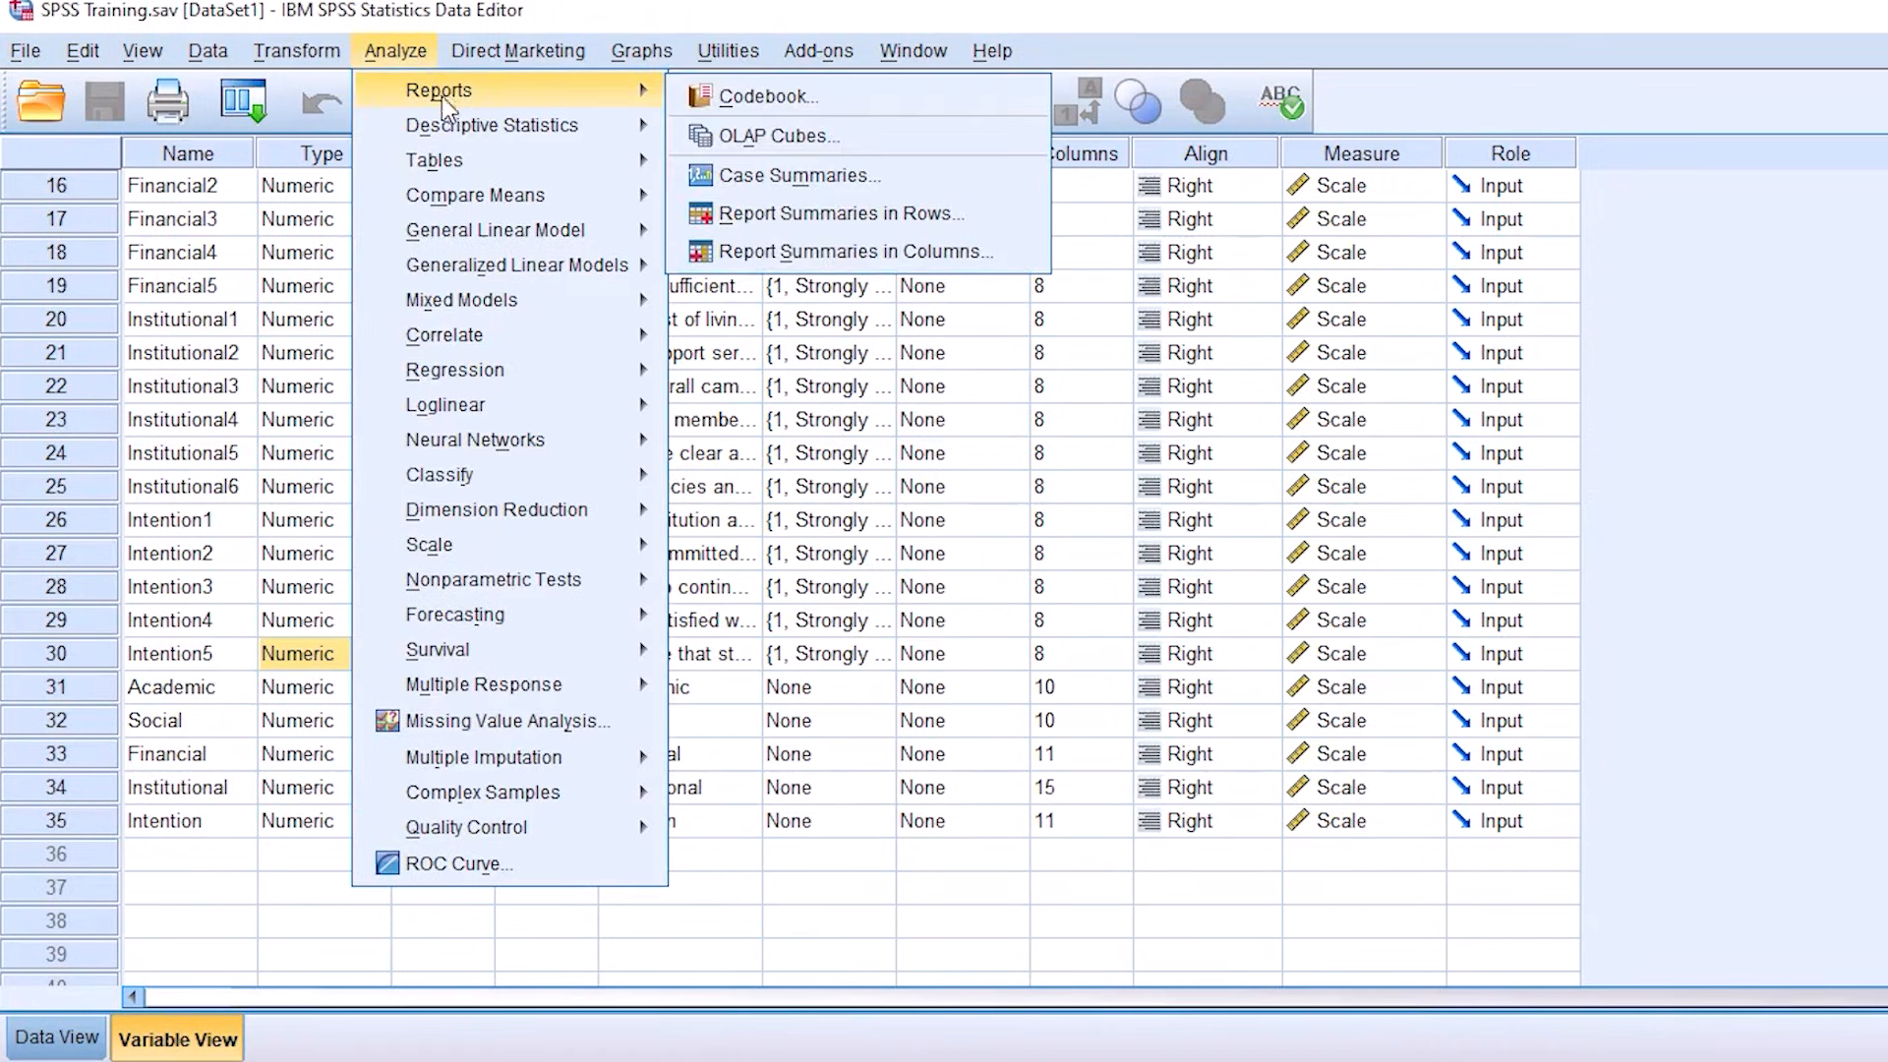
mouse_move(482, 136)
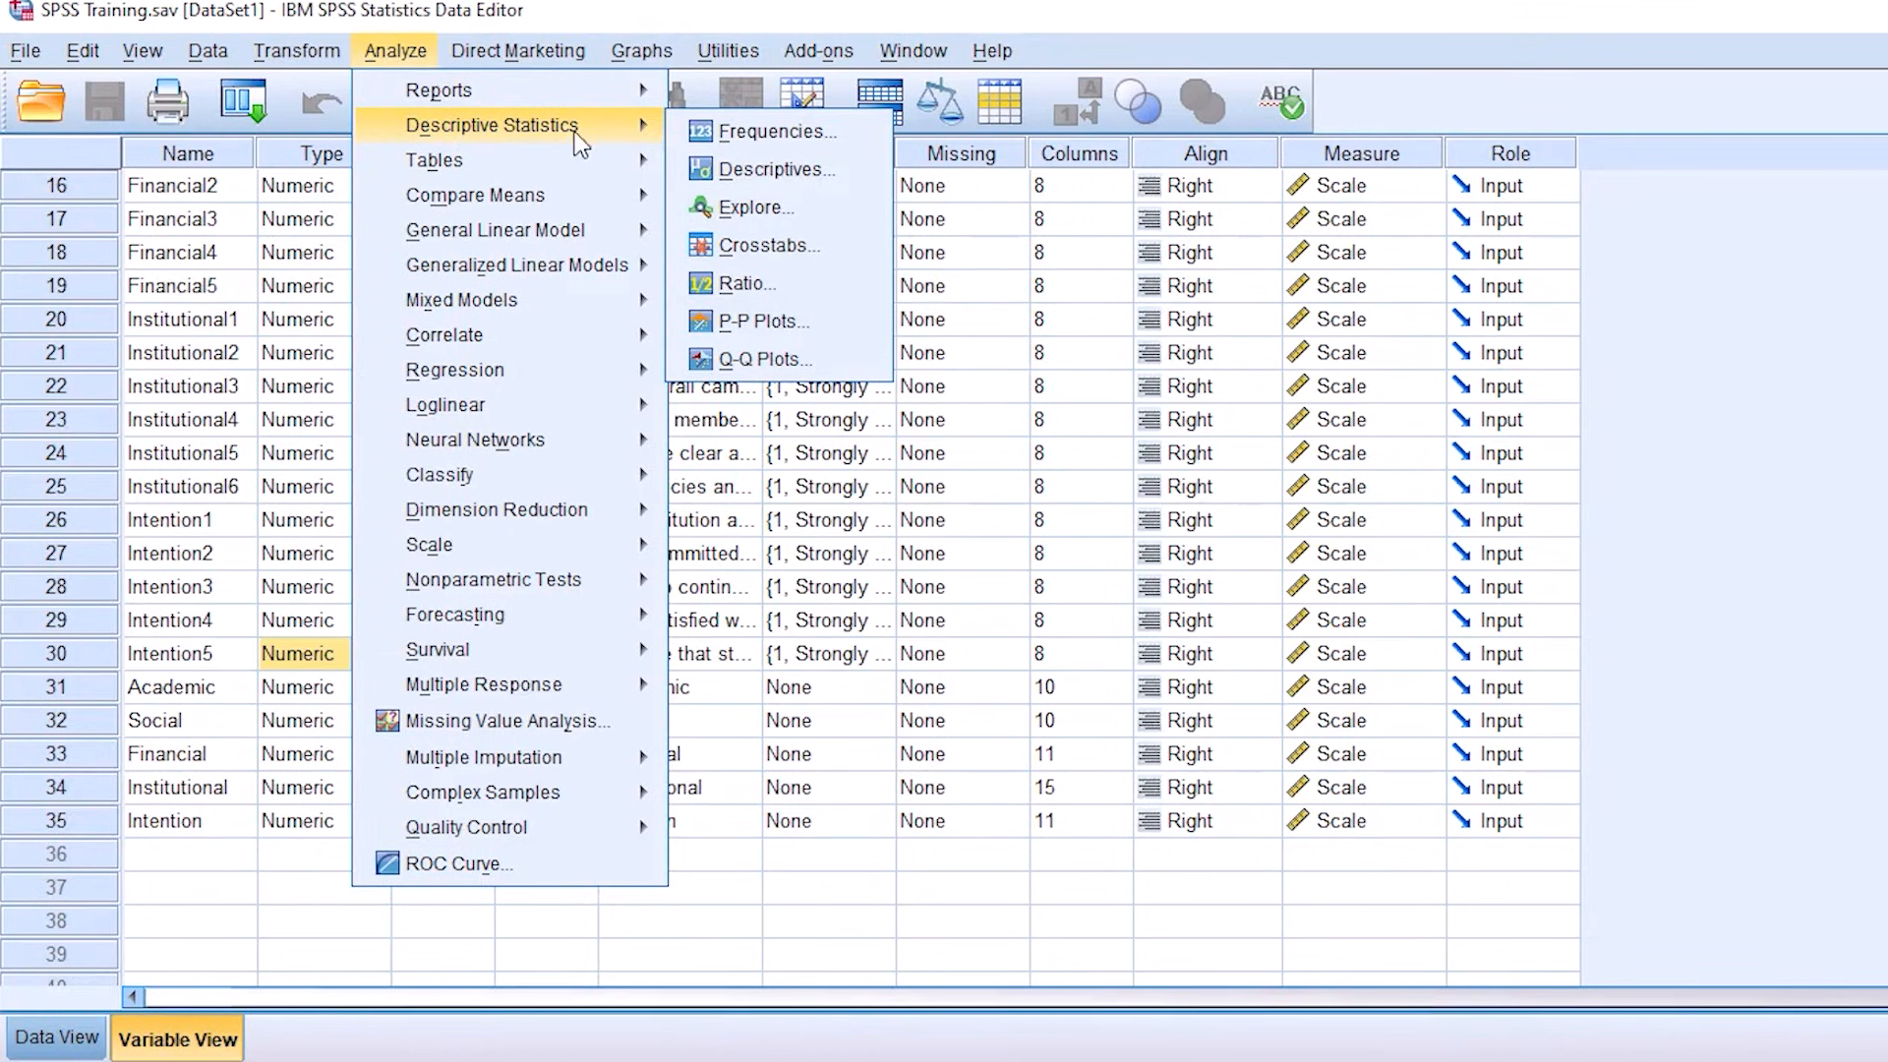
click(803, 185)
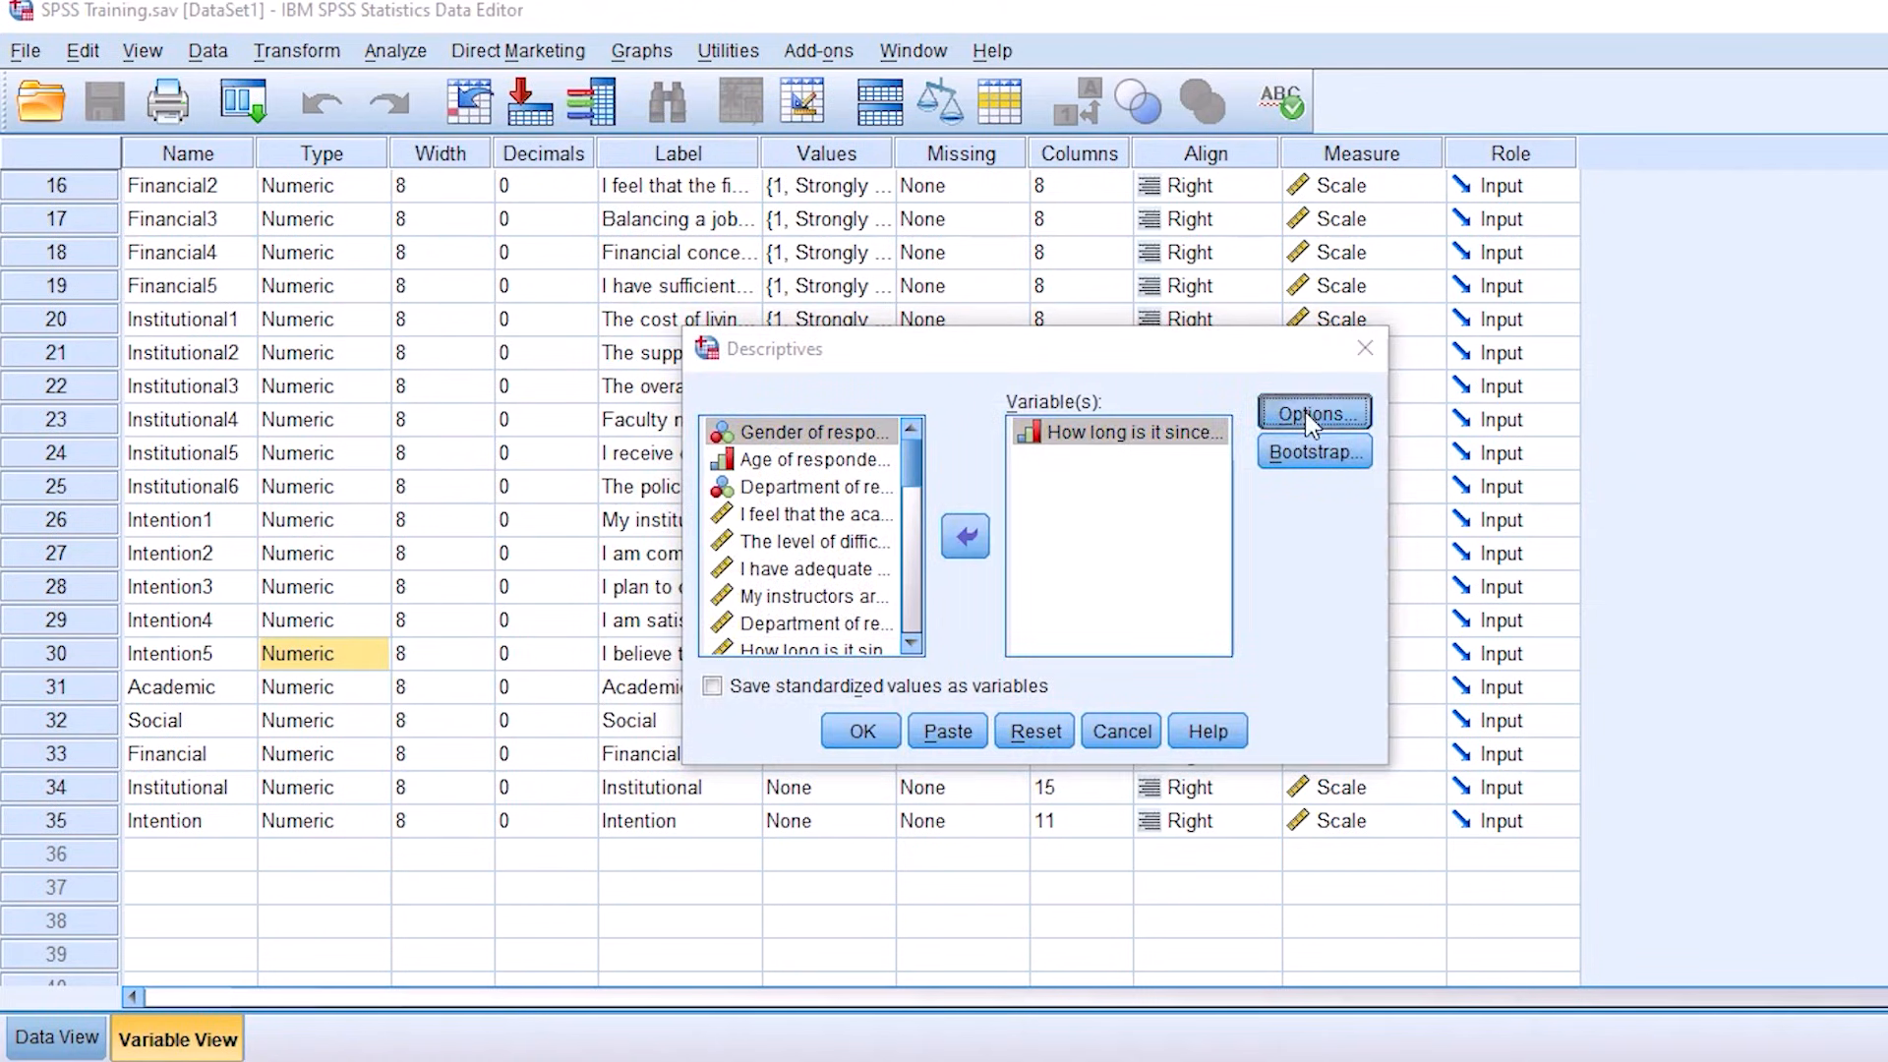
click(1306, 411)
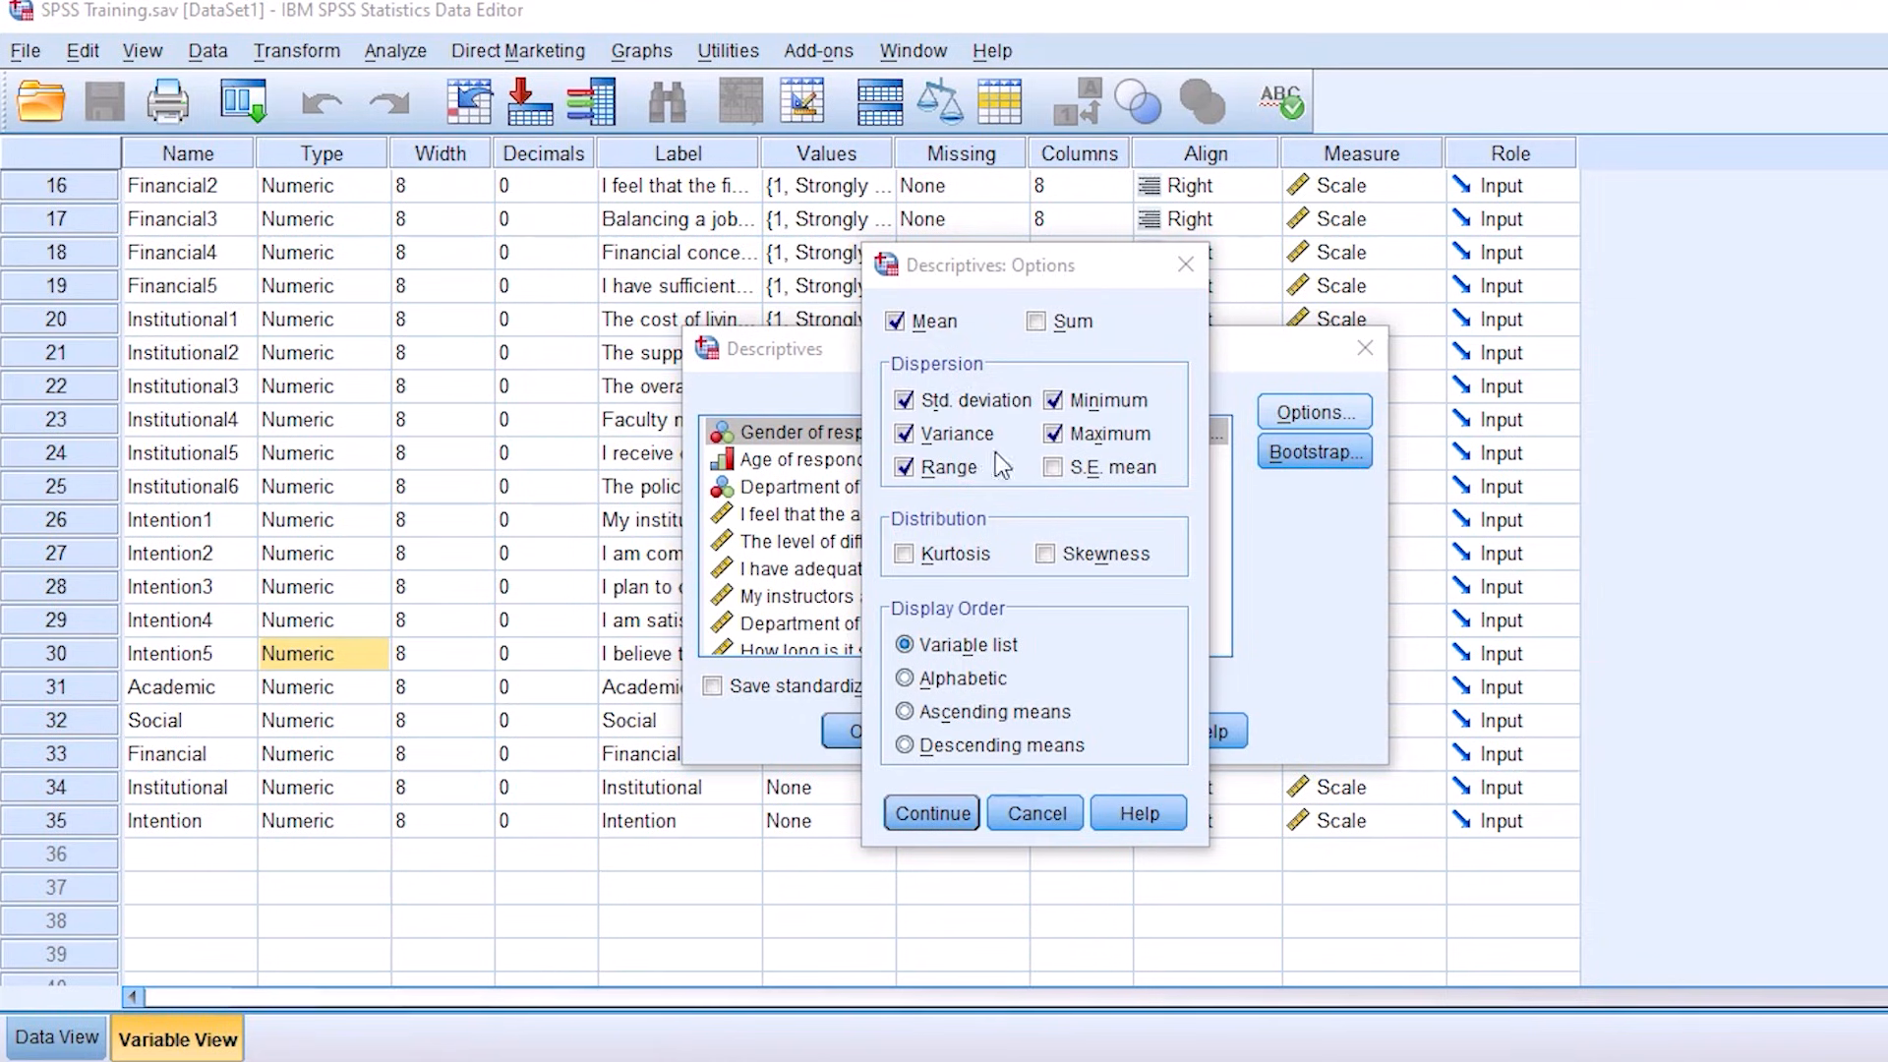
click(1028, 816)
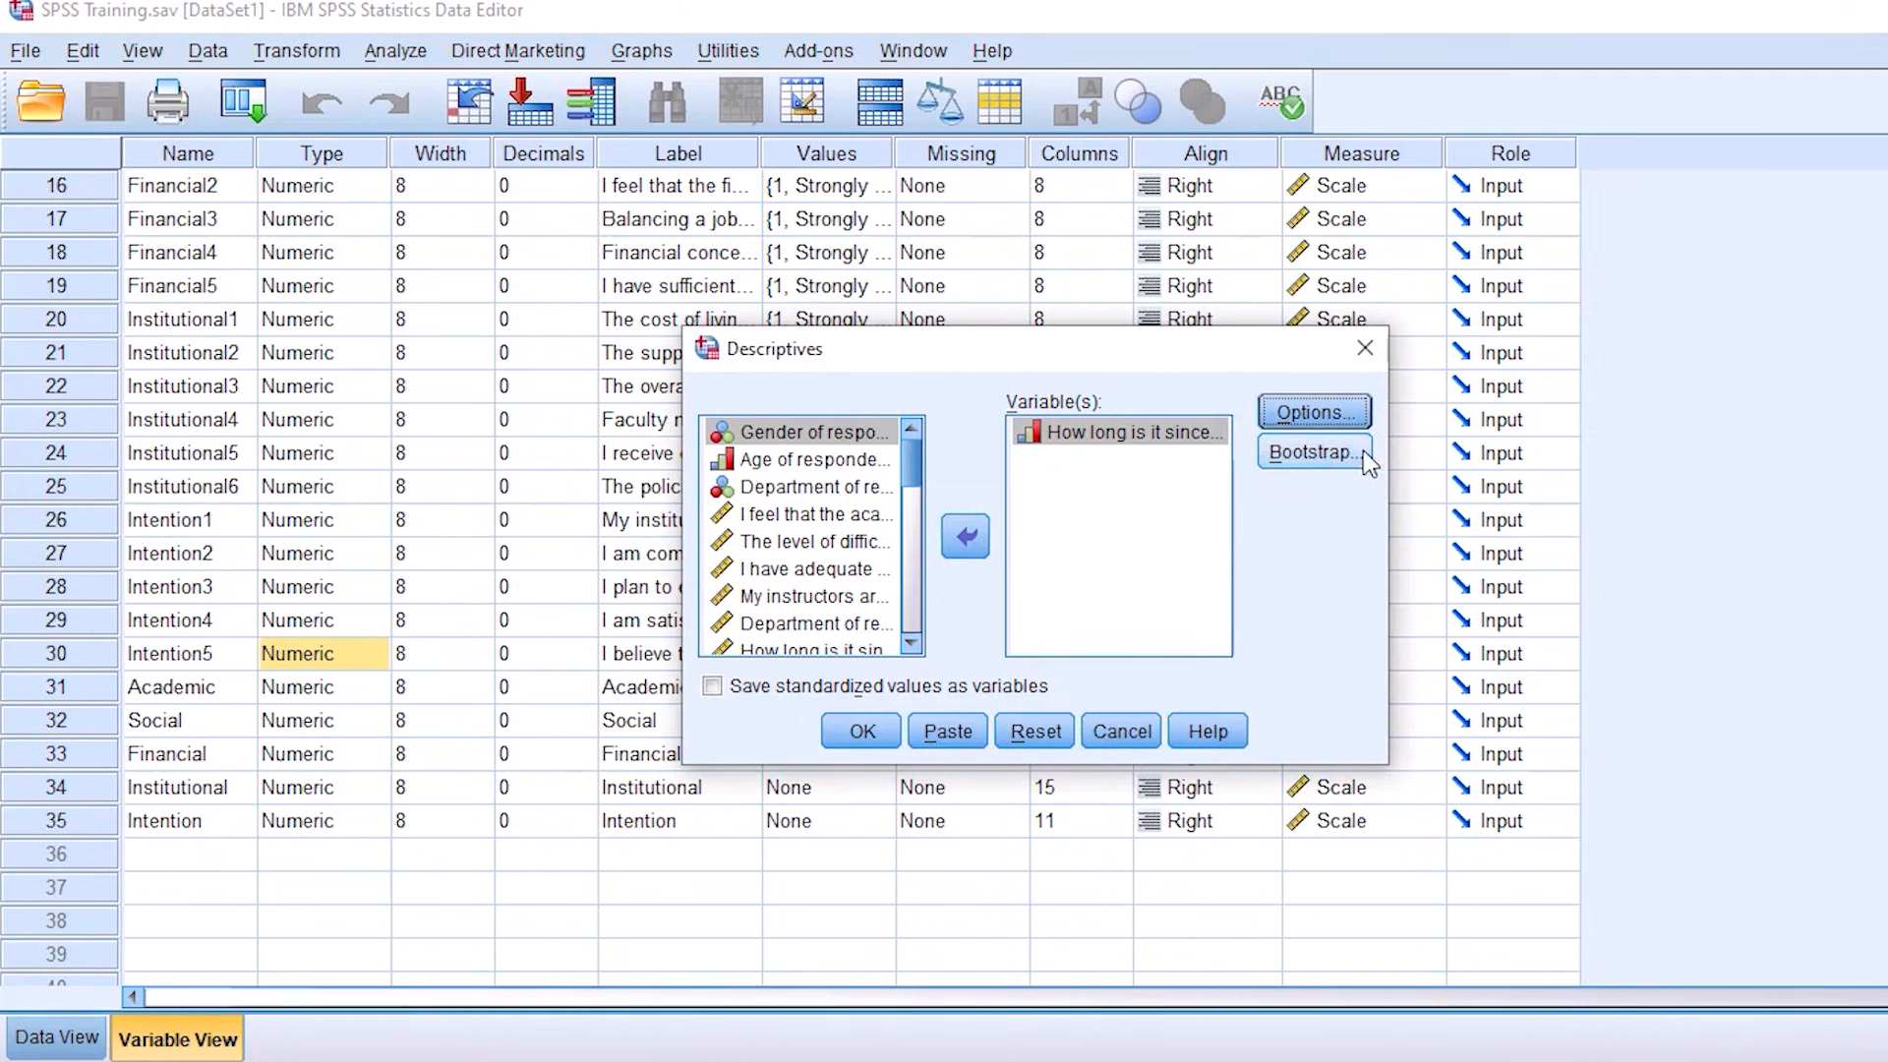
click(1364, 353)
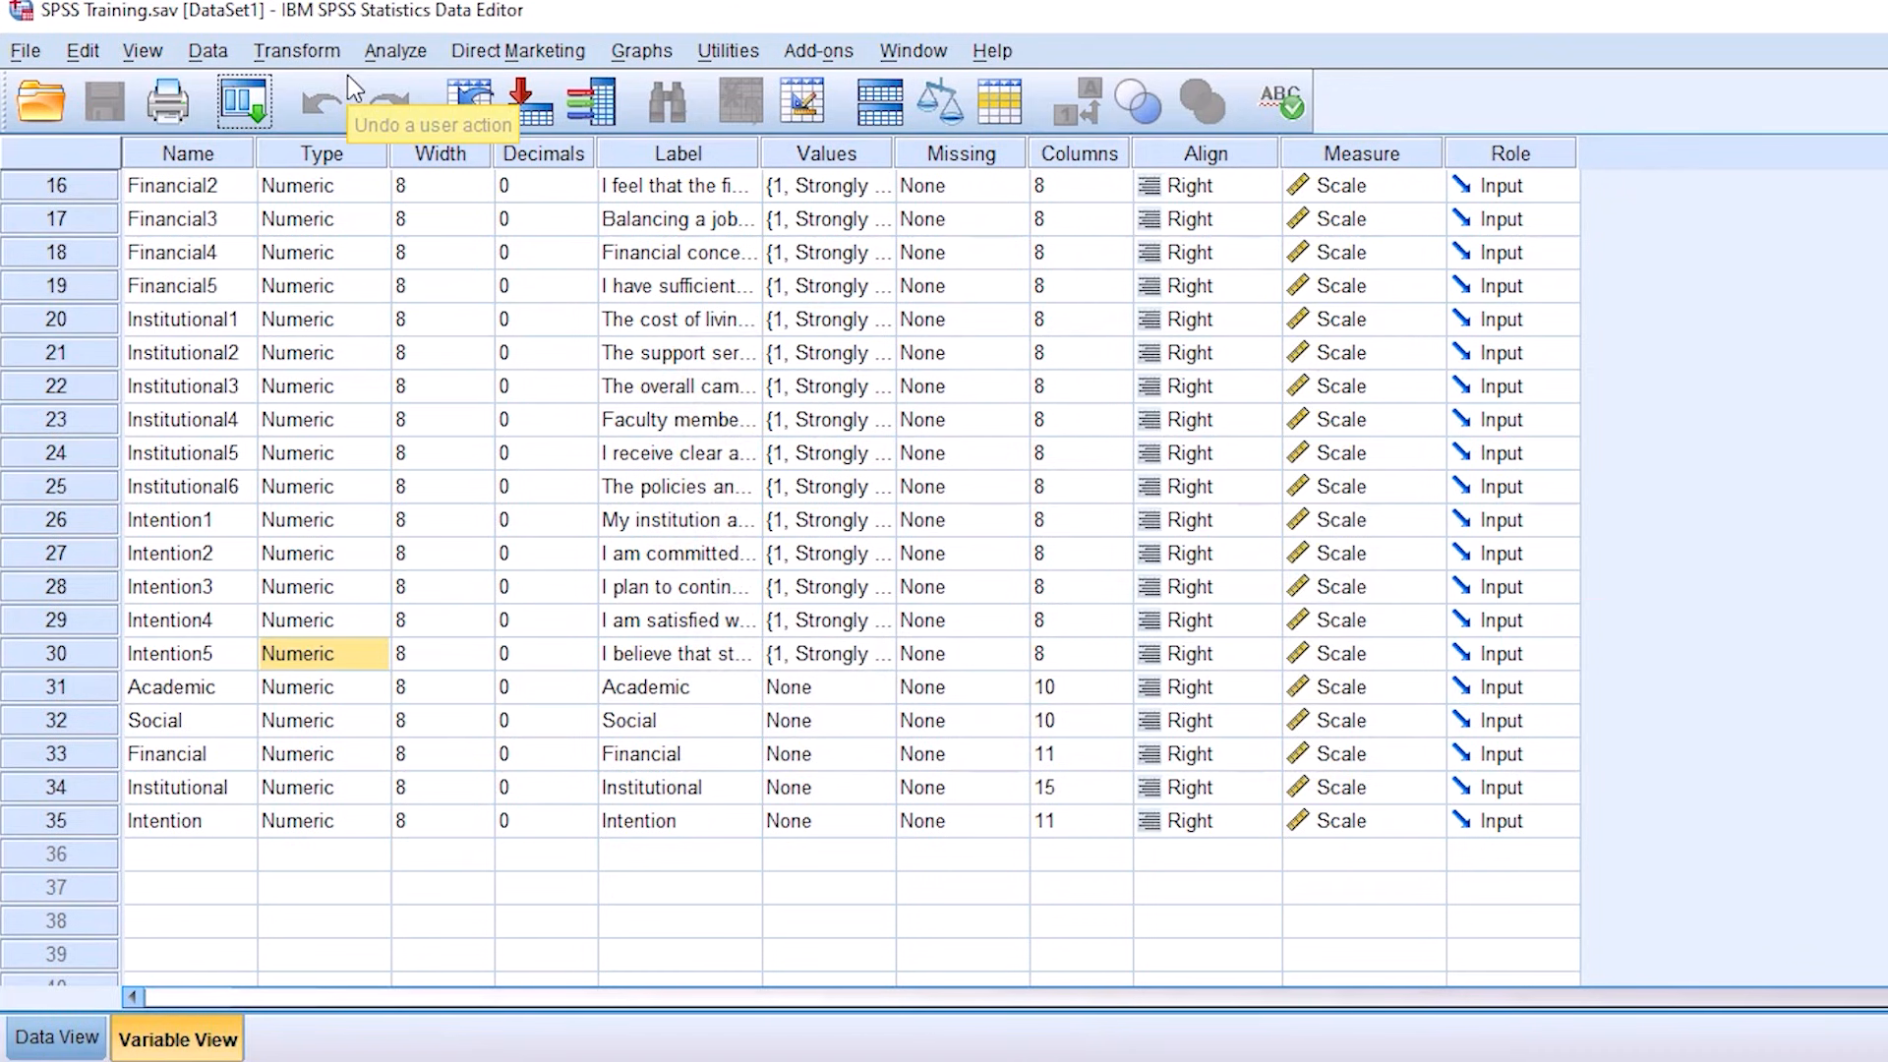
Step: Set up a Crosstabs analysis with Gender of respondents as the row variable and Department of respondents as the column variable
click(393, 51)
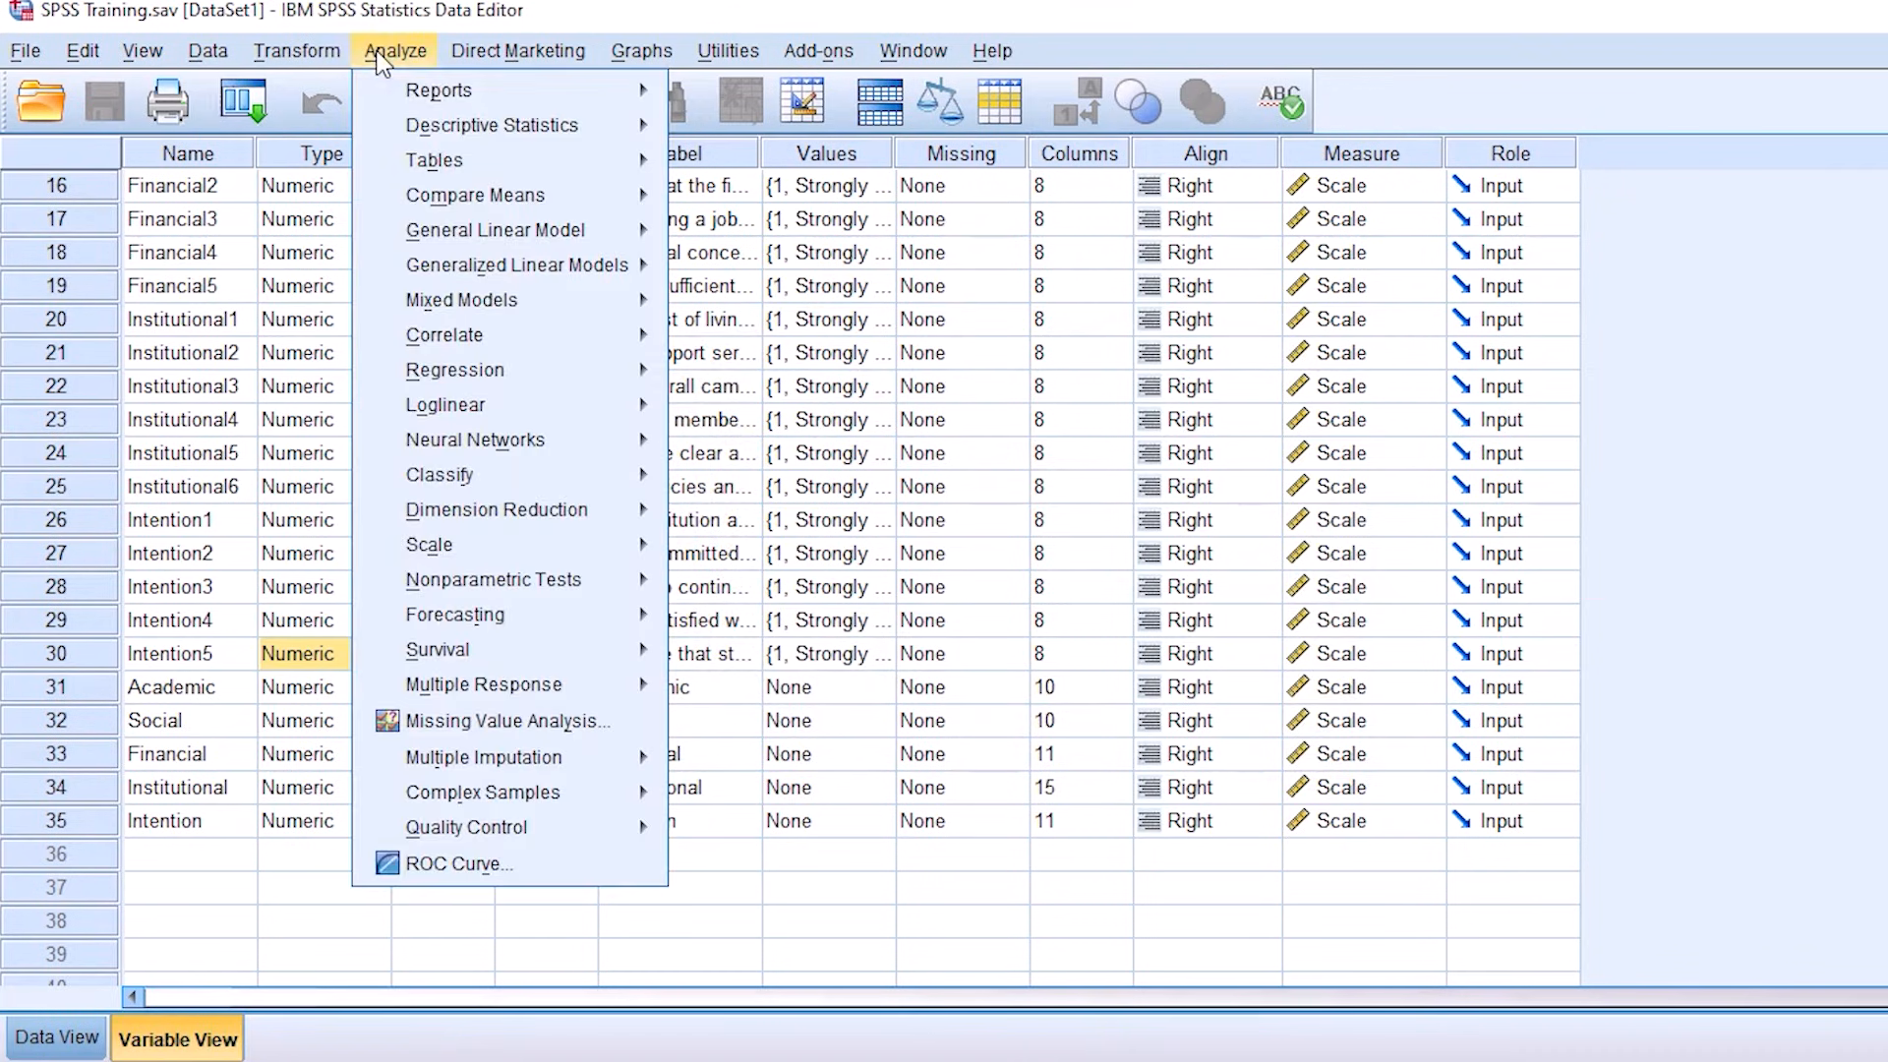
mouse_move(457, 126)
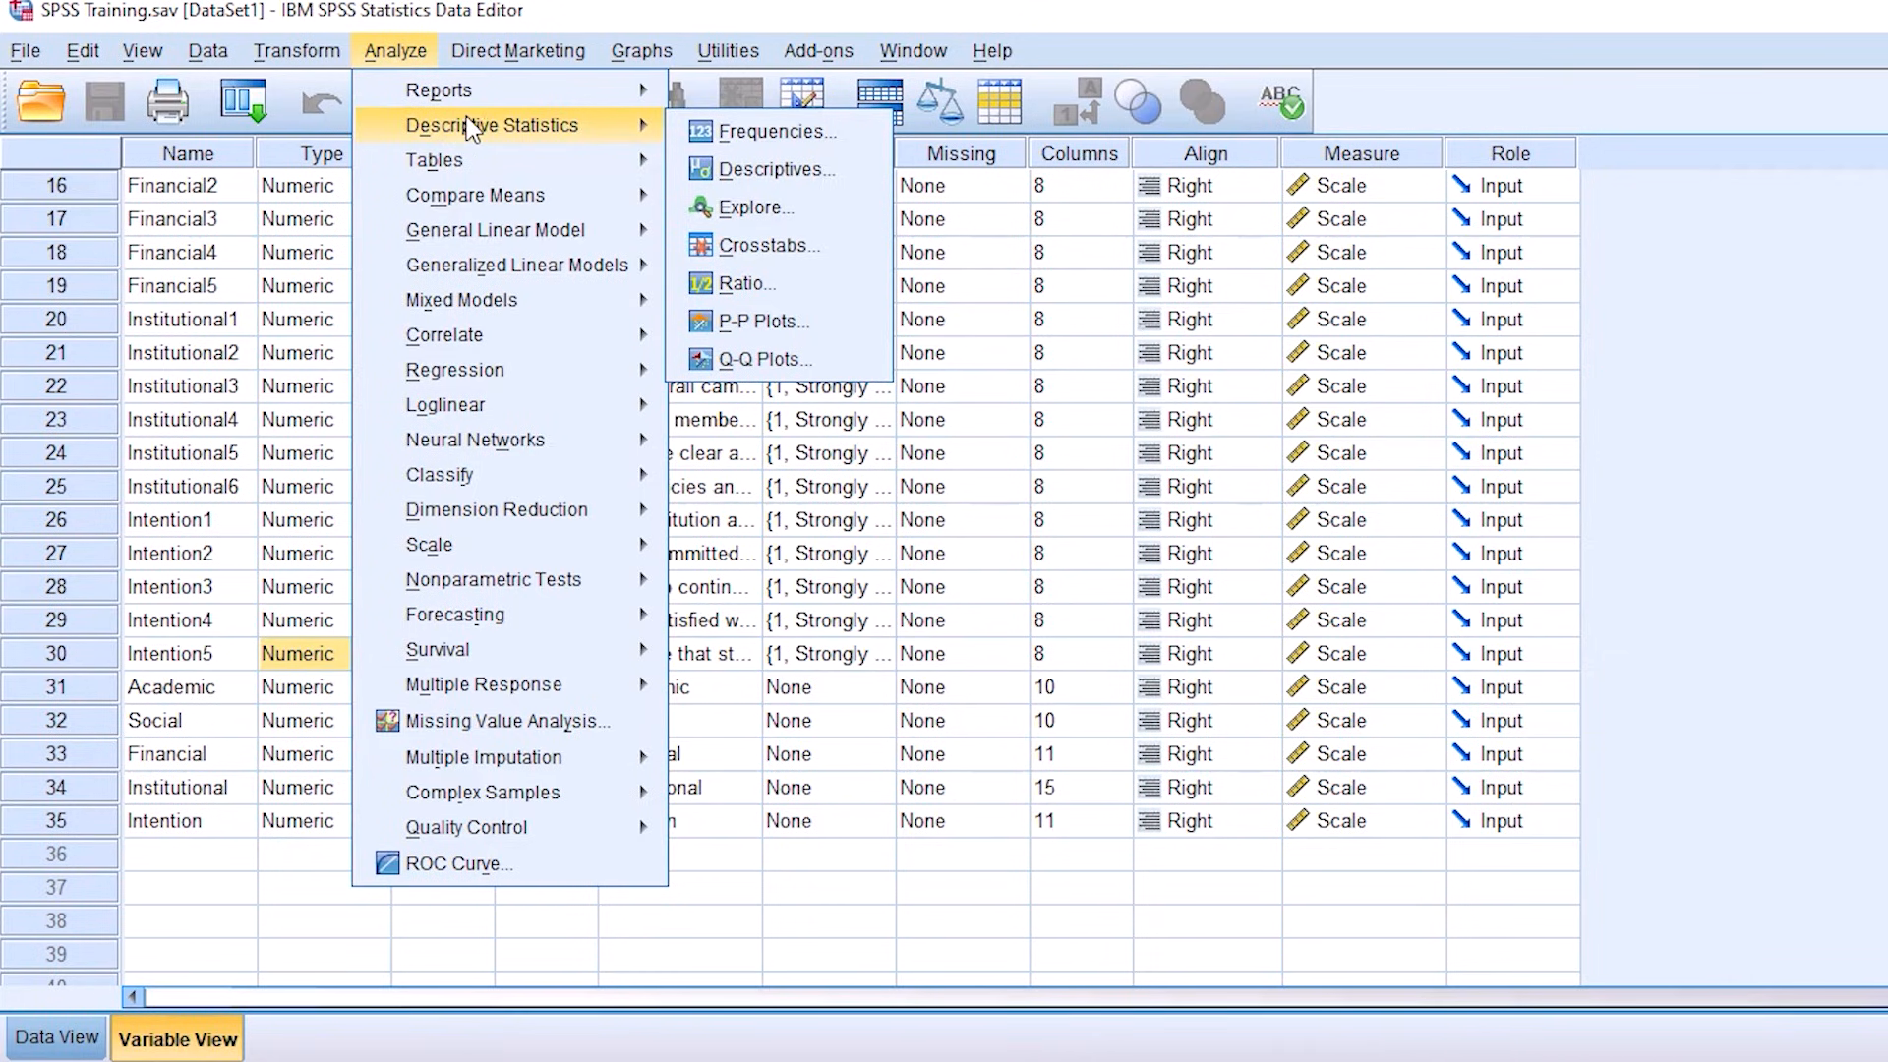
click(781, 248)
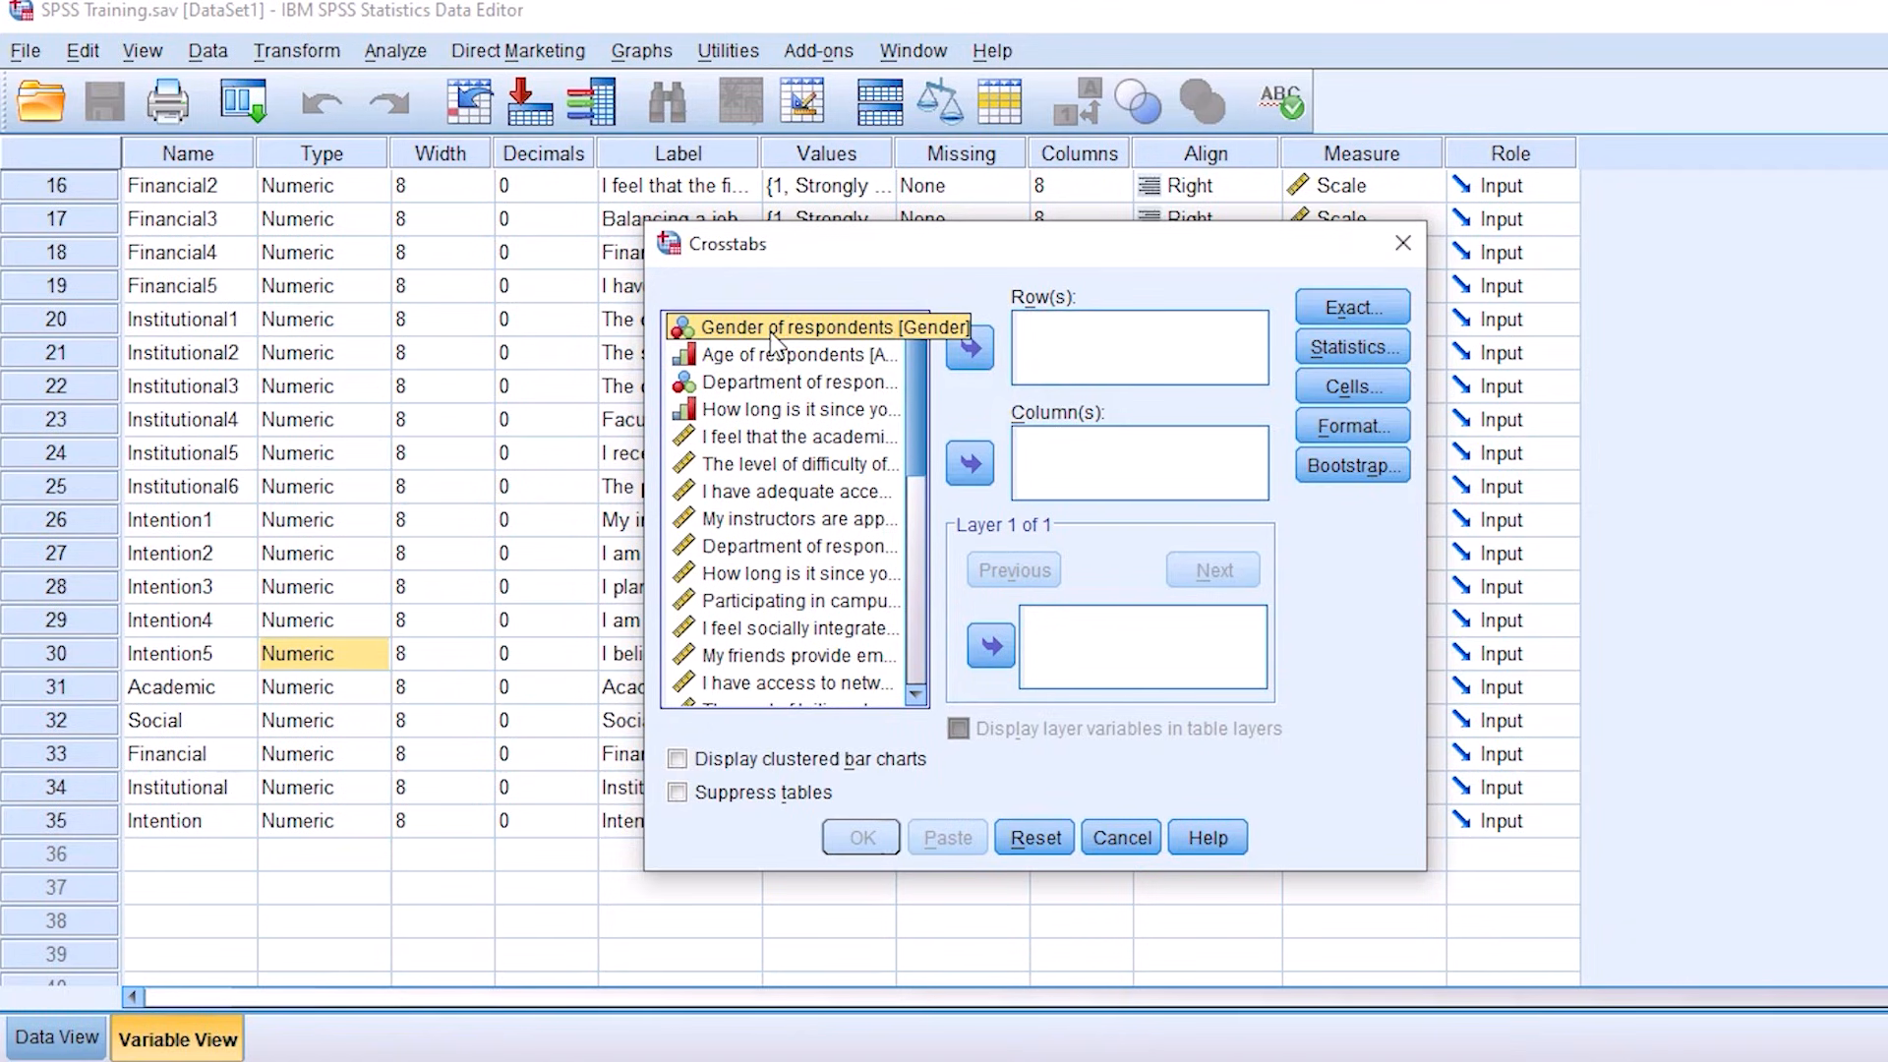
click(970, 349)
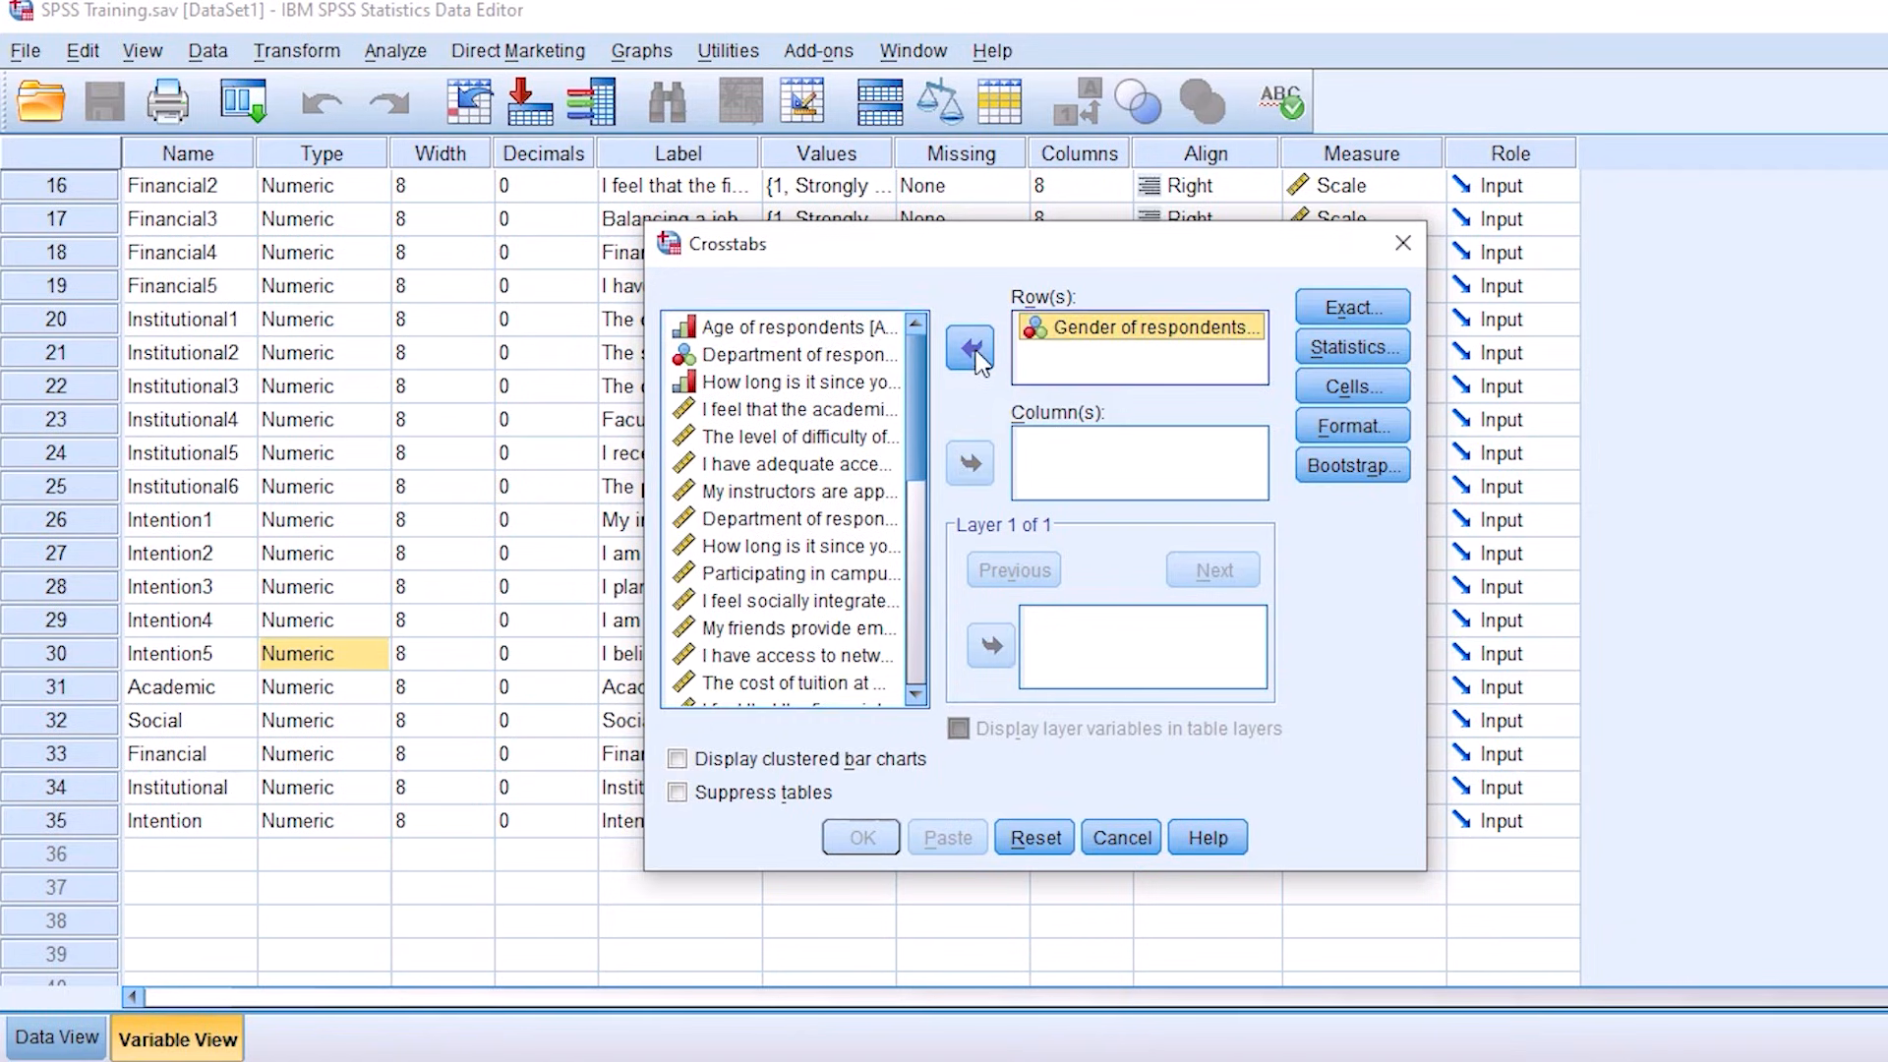
click(844, 356)
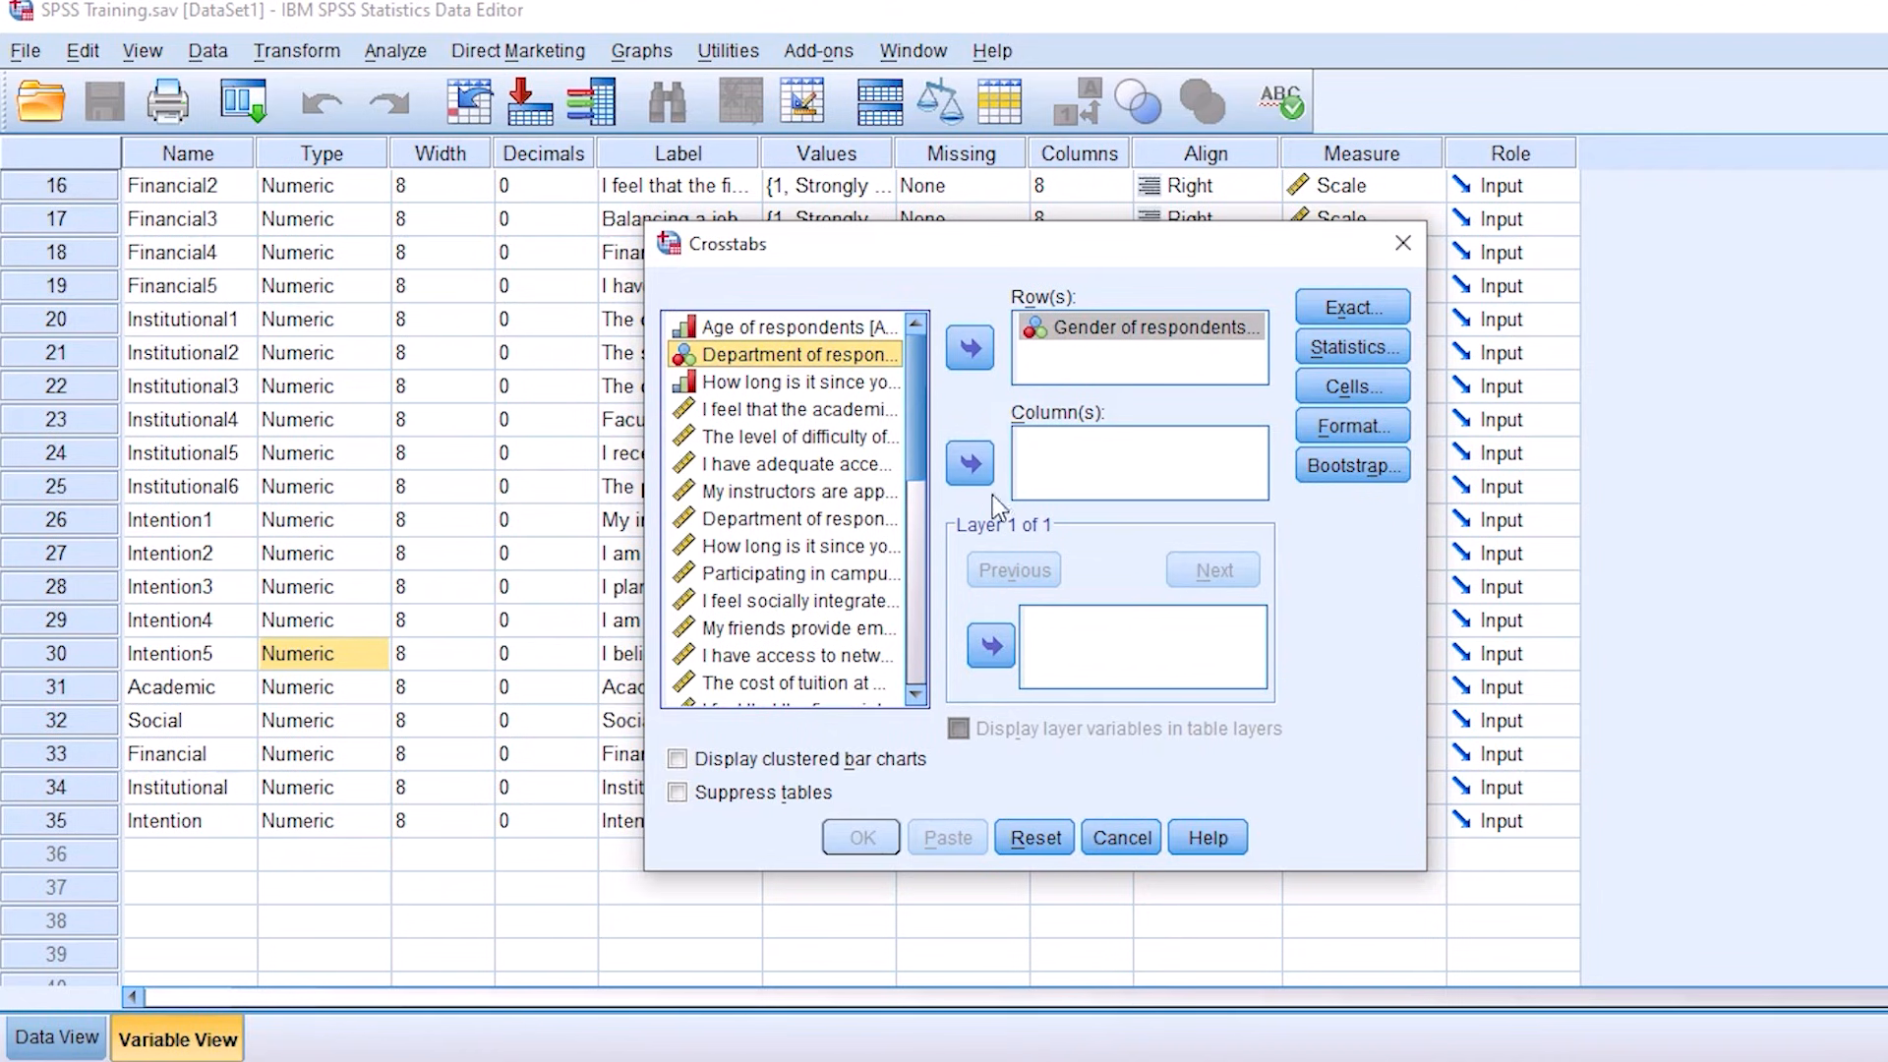
click(970, 462)
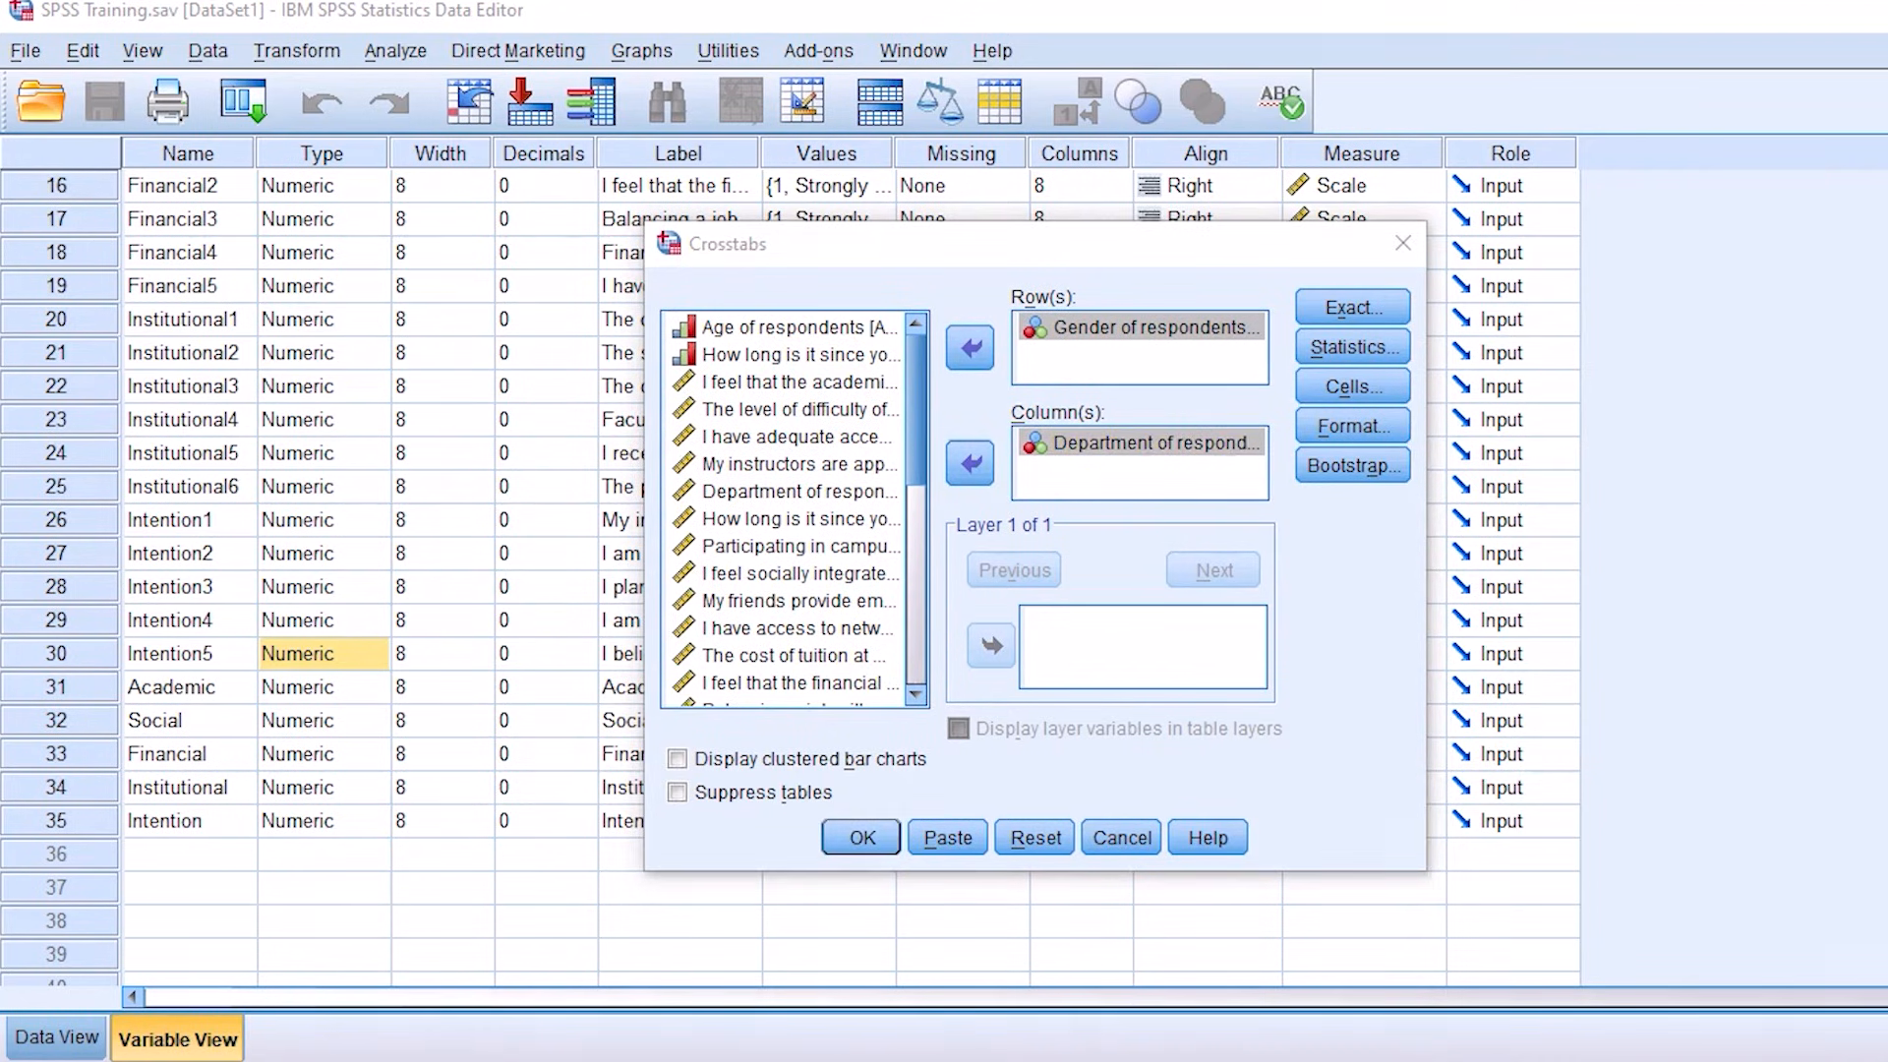
Step: Include the Chi-square statistic in the Crosstabs analysis of gender by department and run it
drag(1109, 403, 1019, 403)
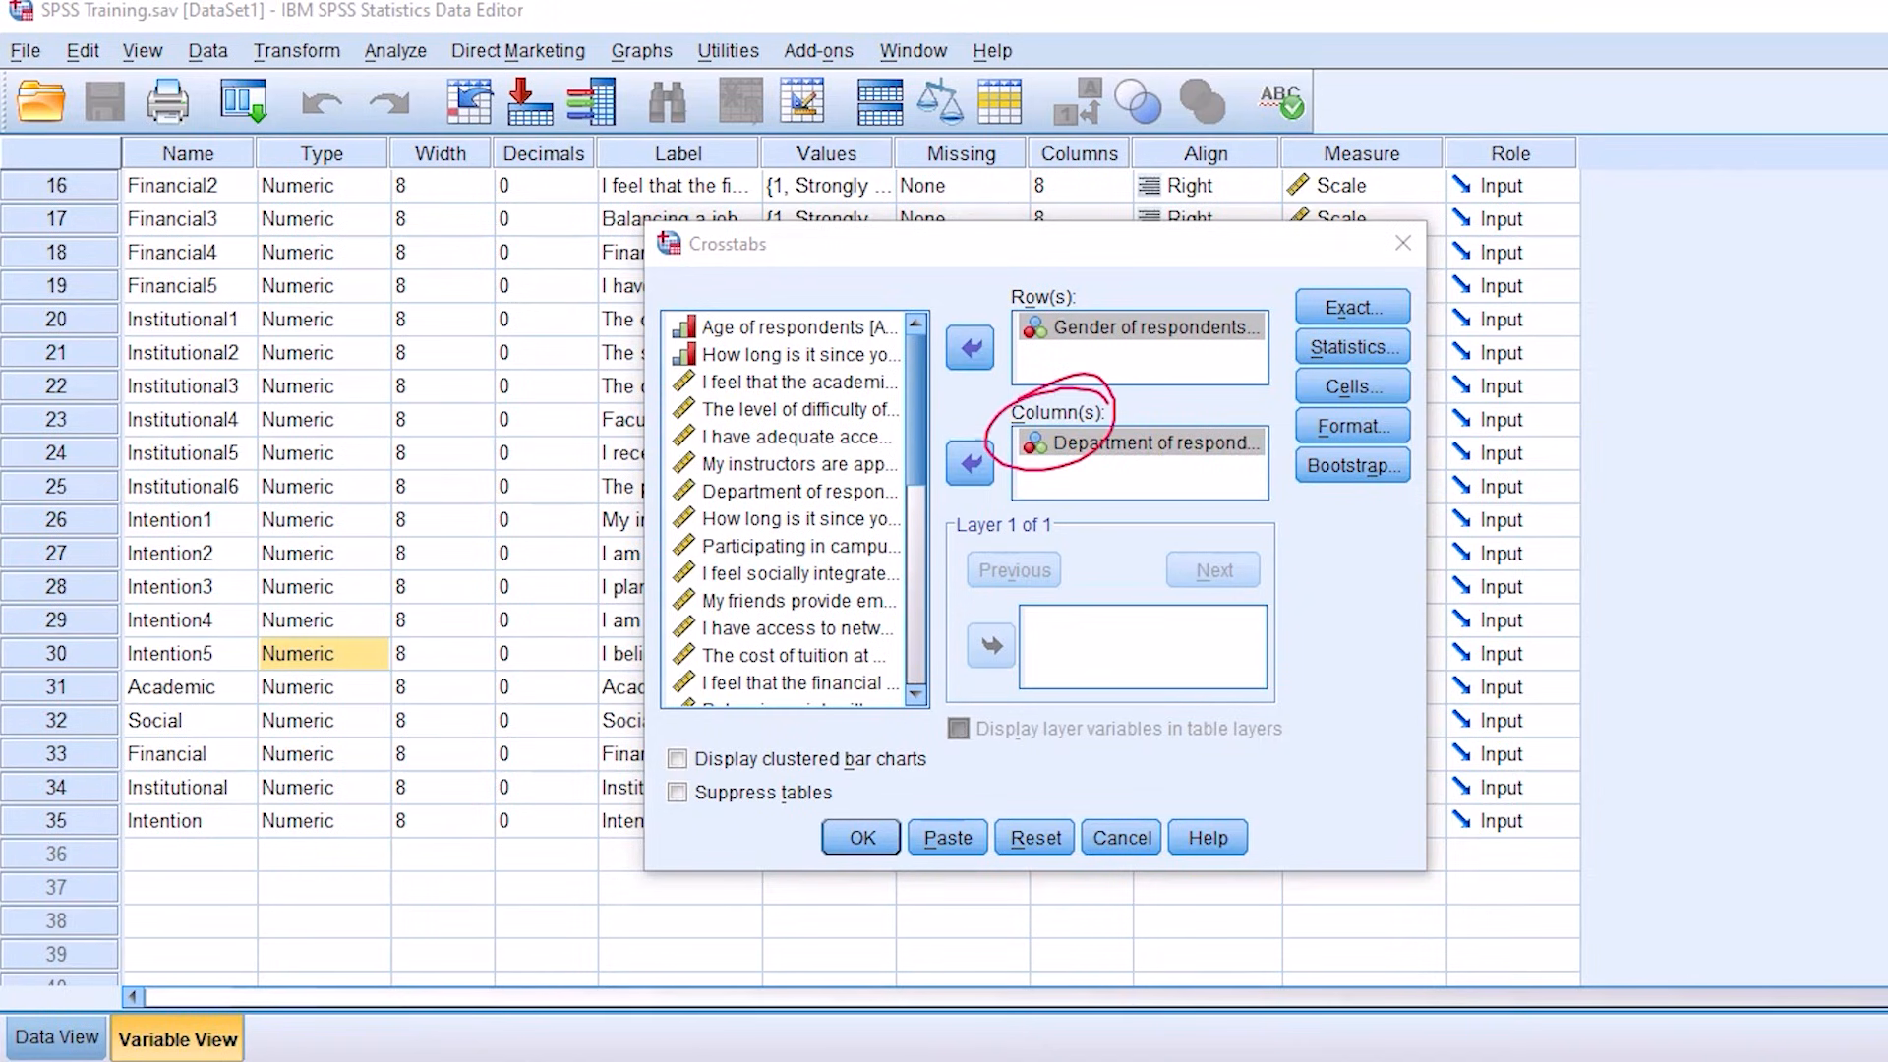
mouse_move(1055, 243)
mouse_down()
mouse_move(974, 304)
mouse_move(938, 305)
mouse_up()
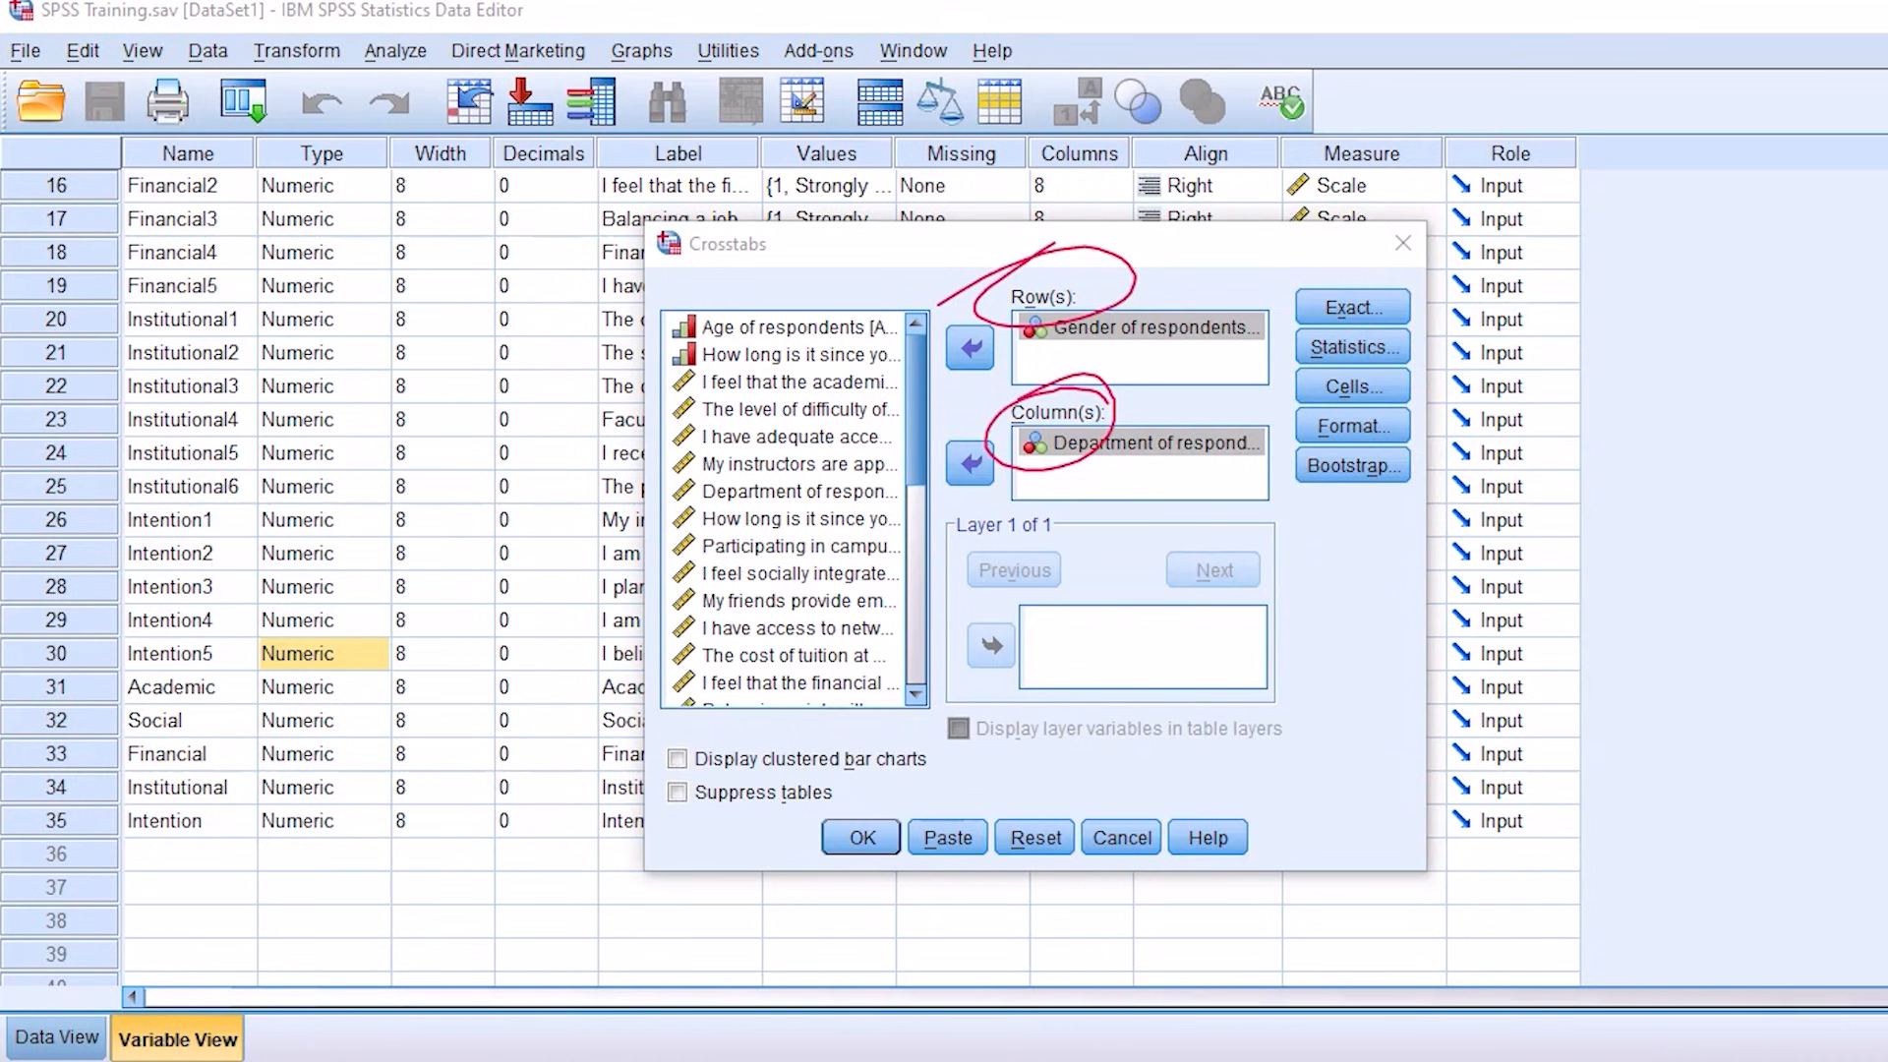
click(1352, 347)
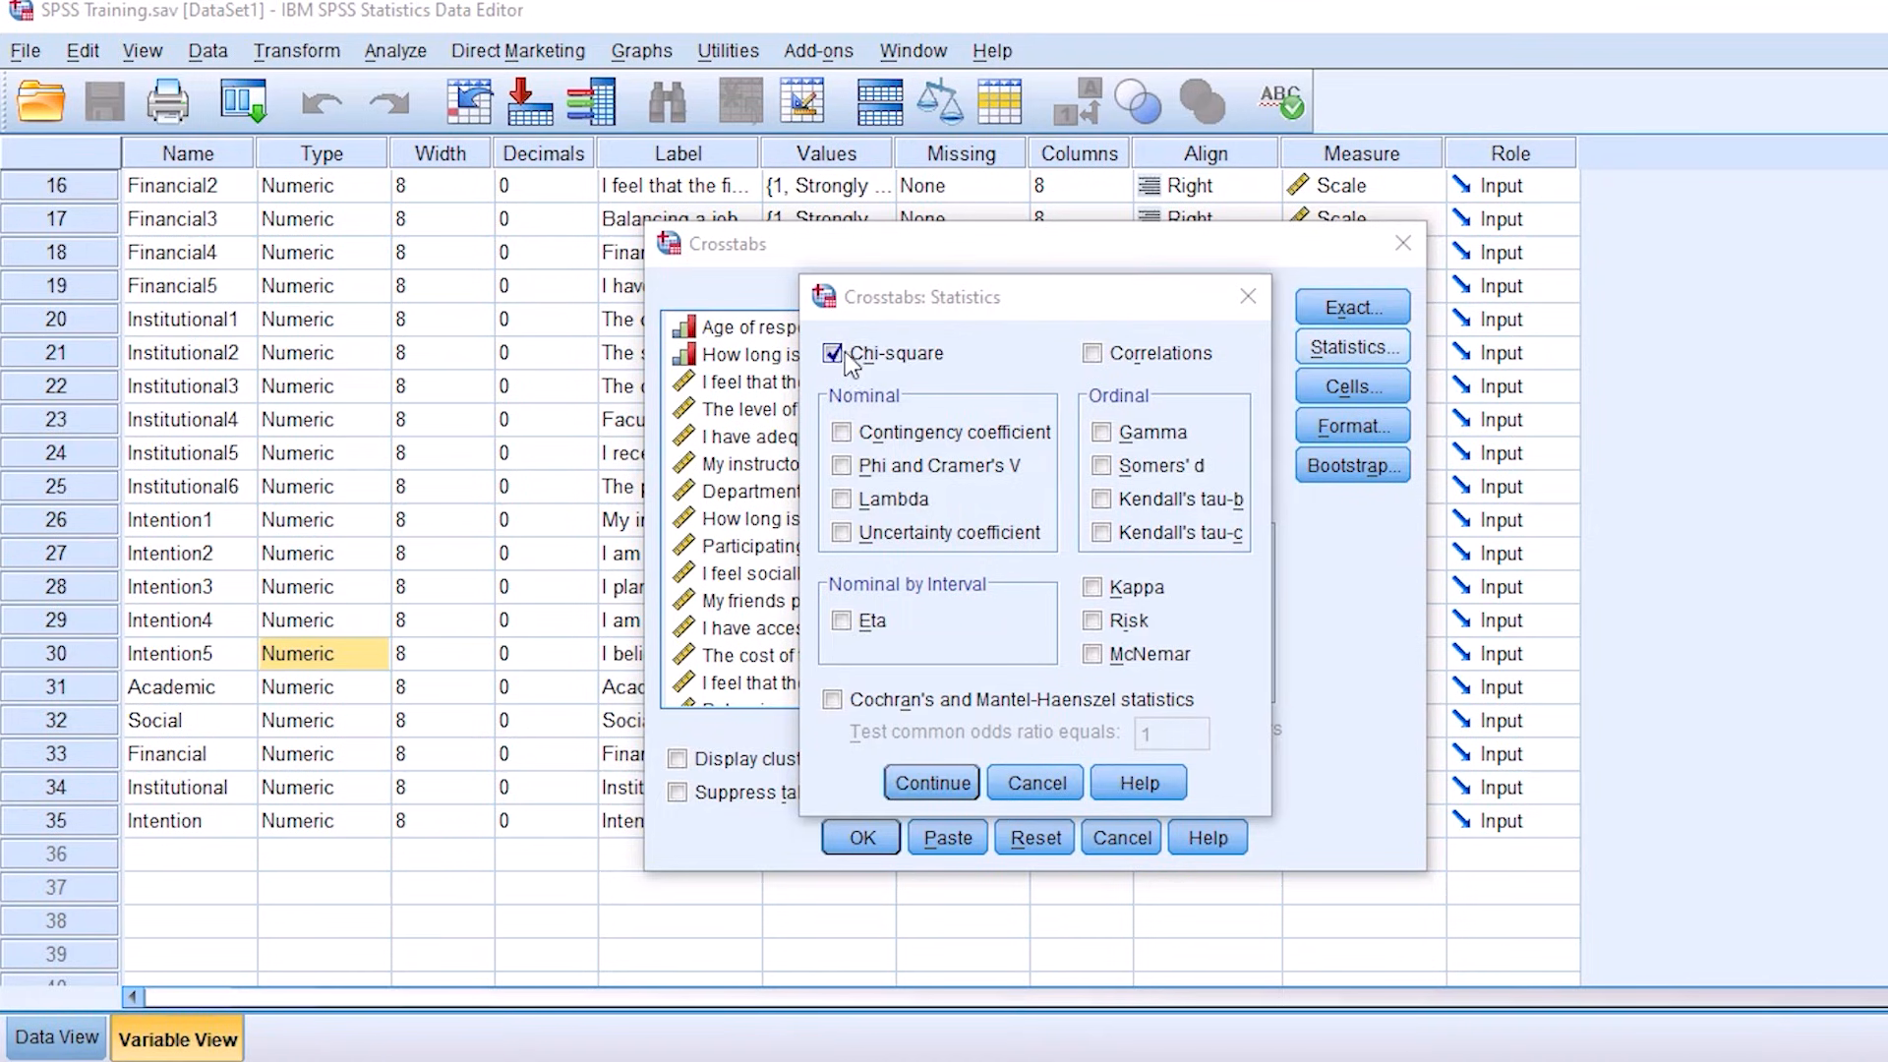
click(931, 784)
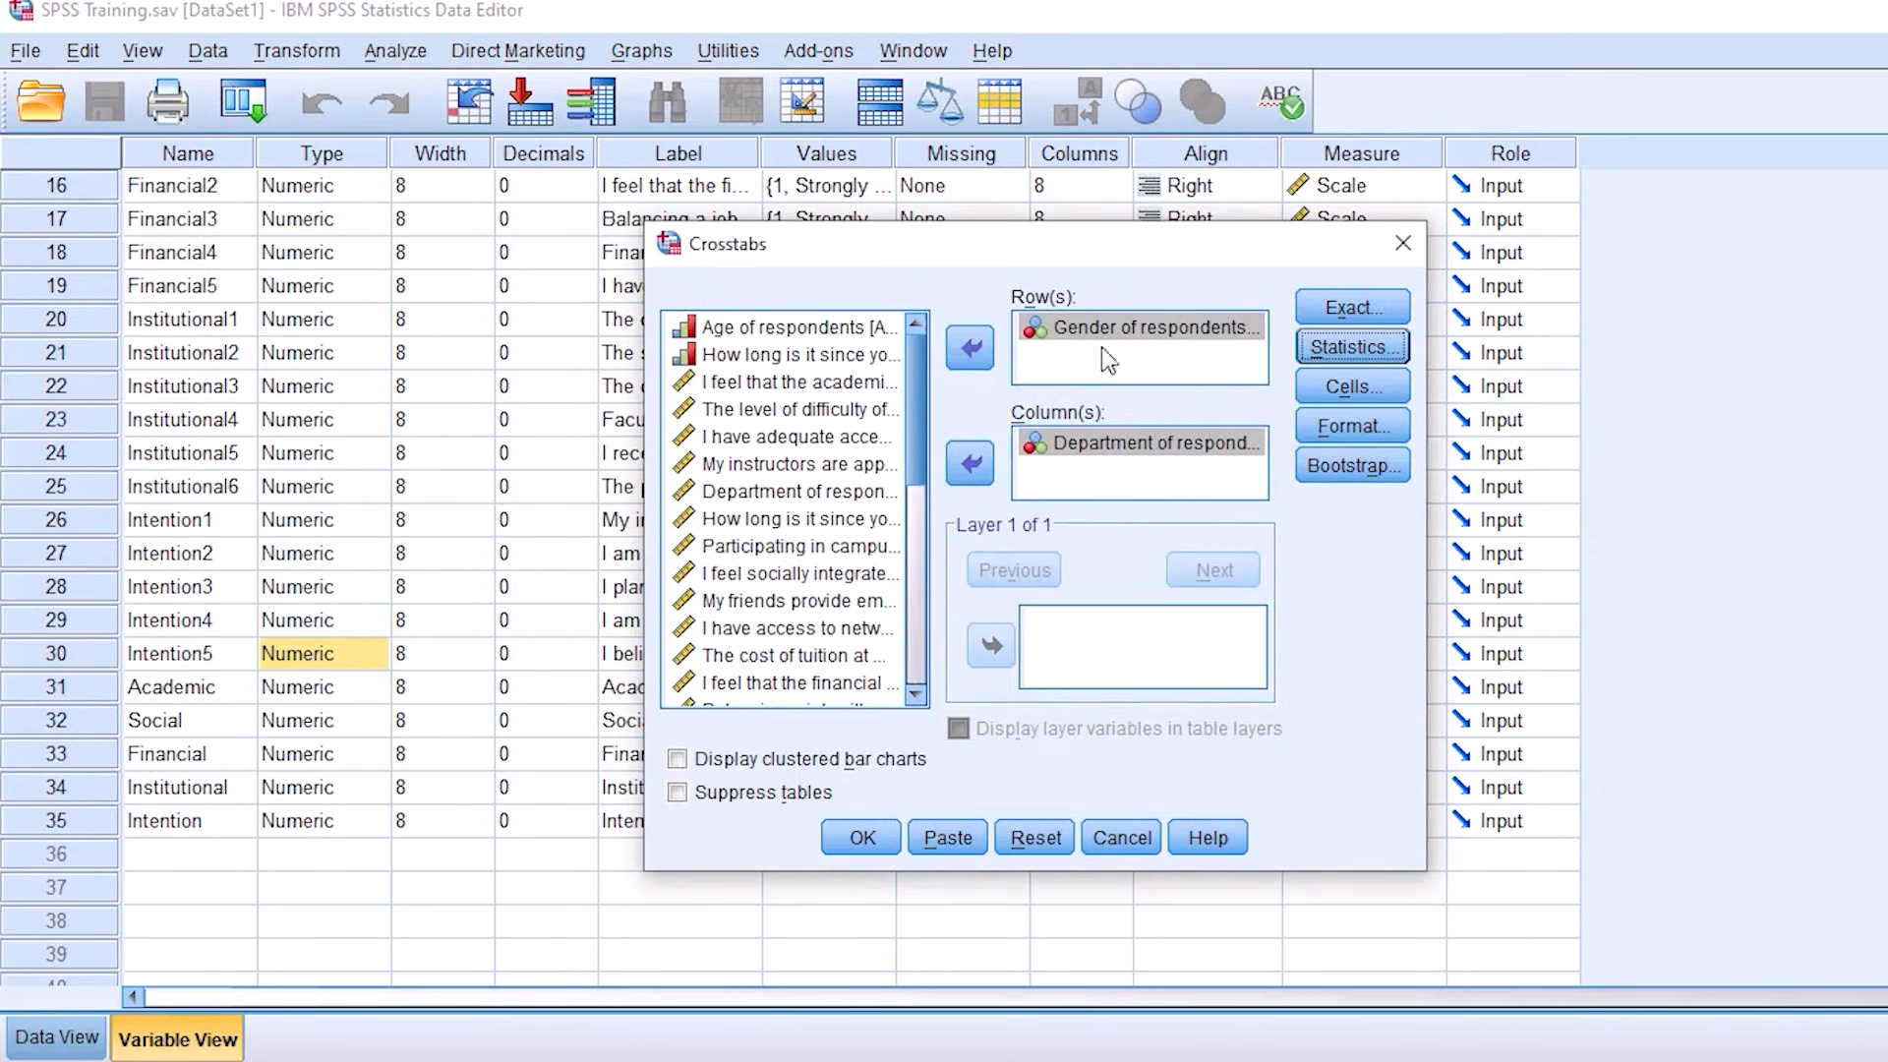
click(863, 838)
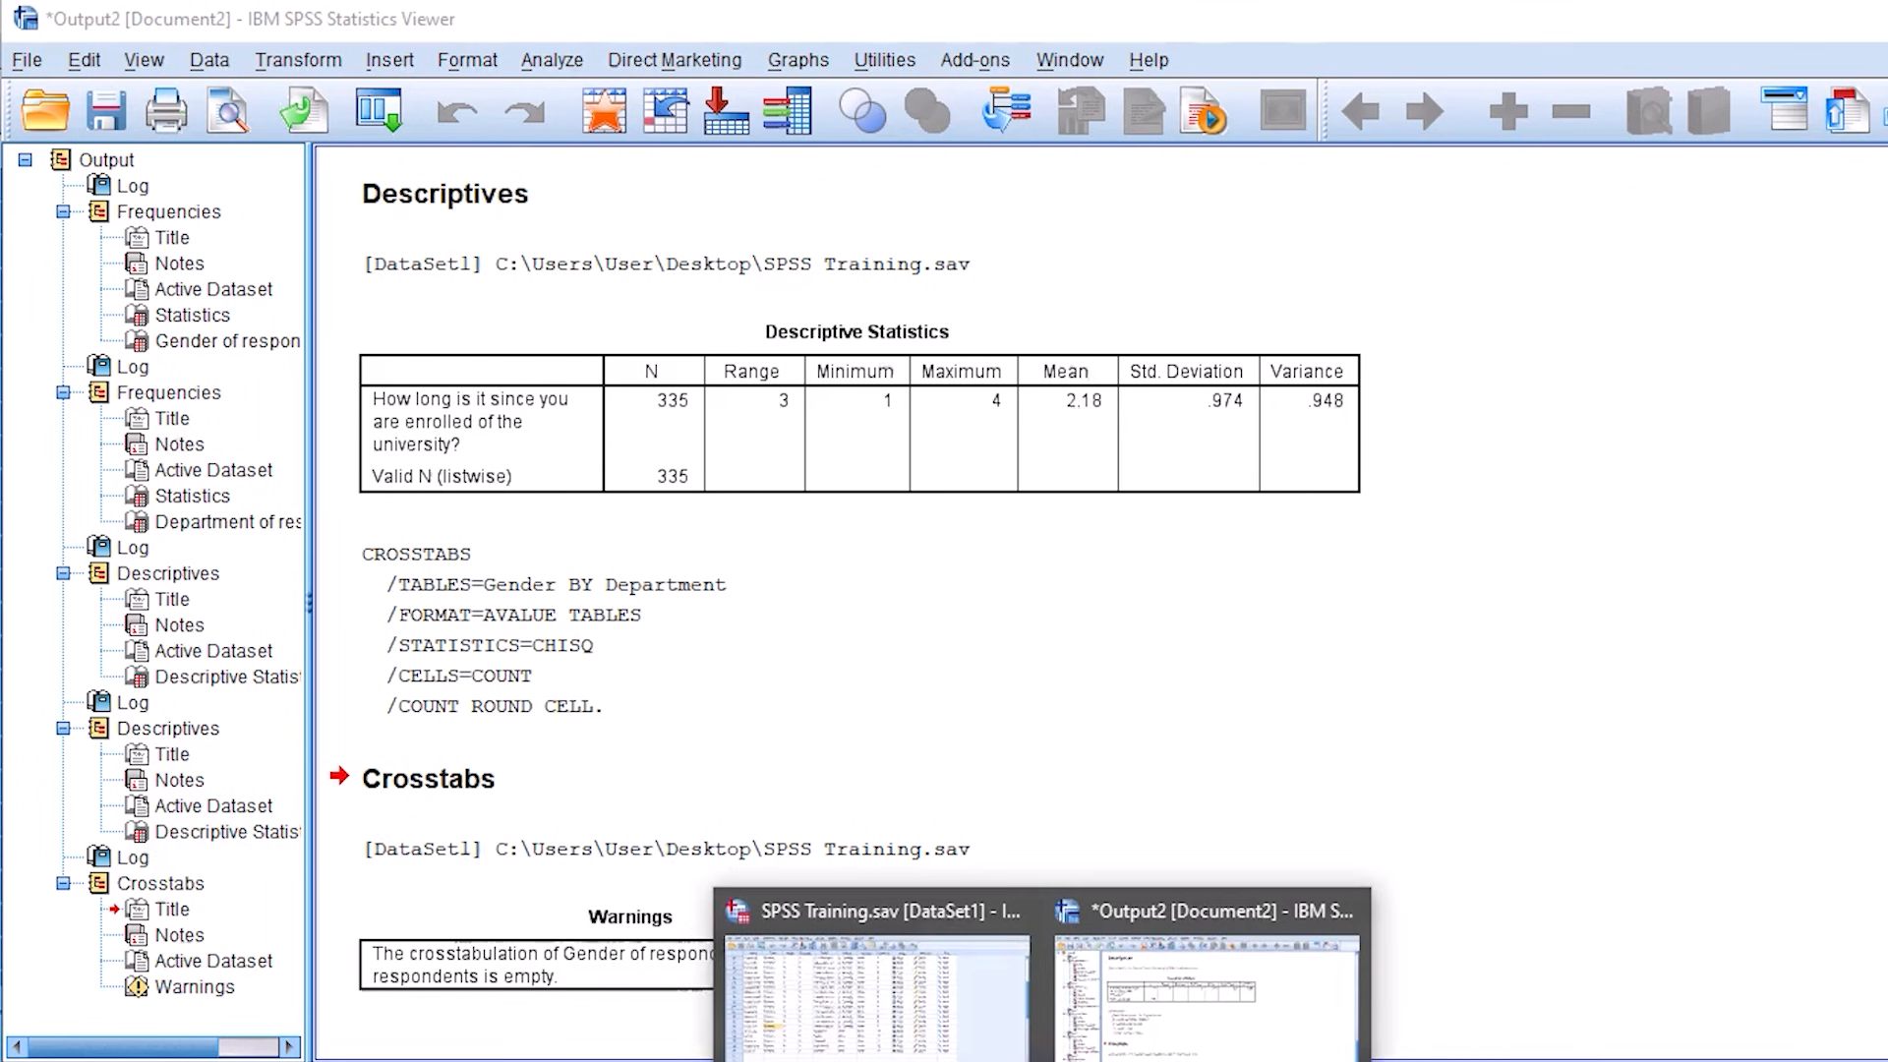
Step: Return to the SPSS Training data editor and change the Gender variable's type to String, accepting the discarded missing value specifications
click(871, 983)
scroll(250, 496, up, 4)
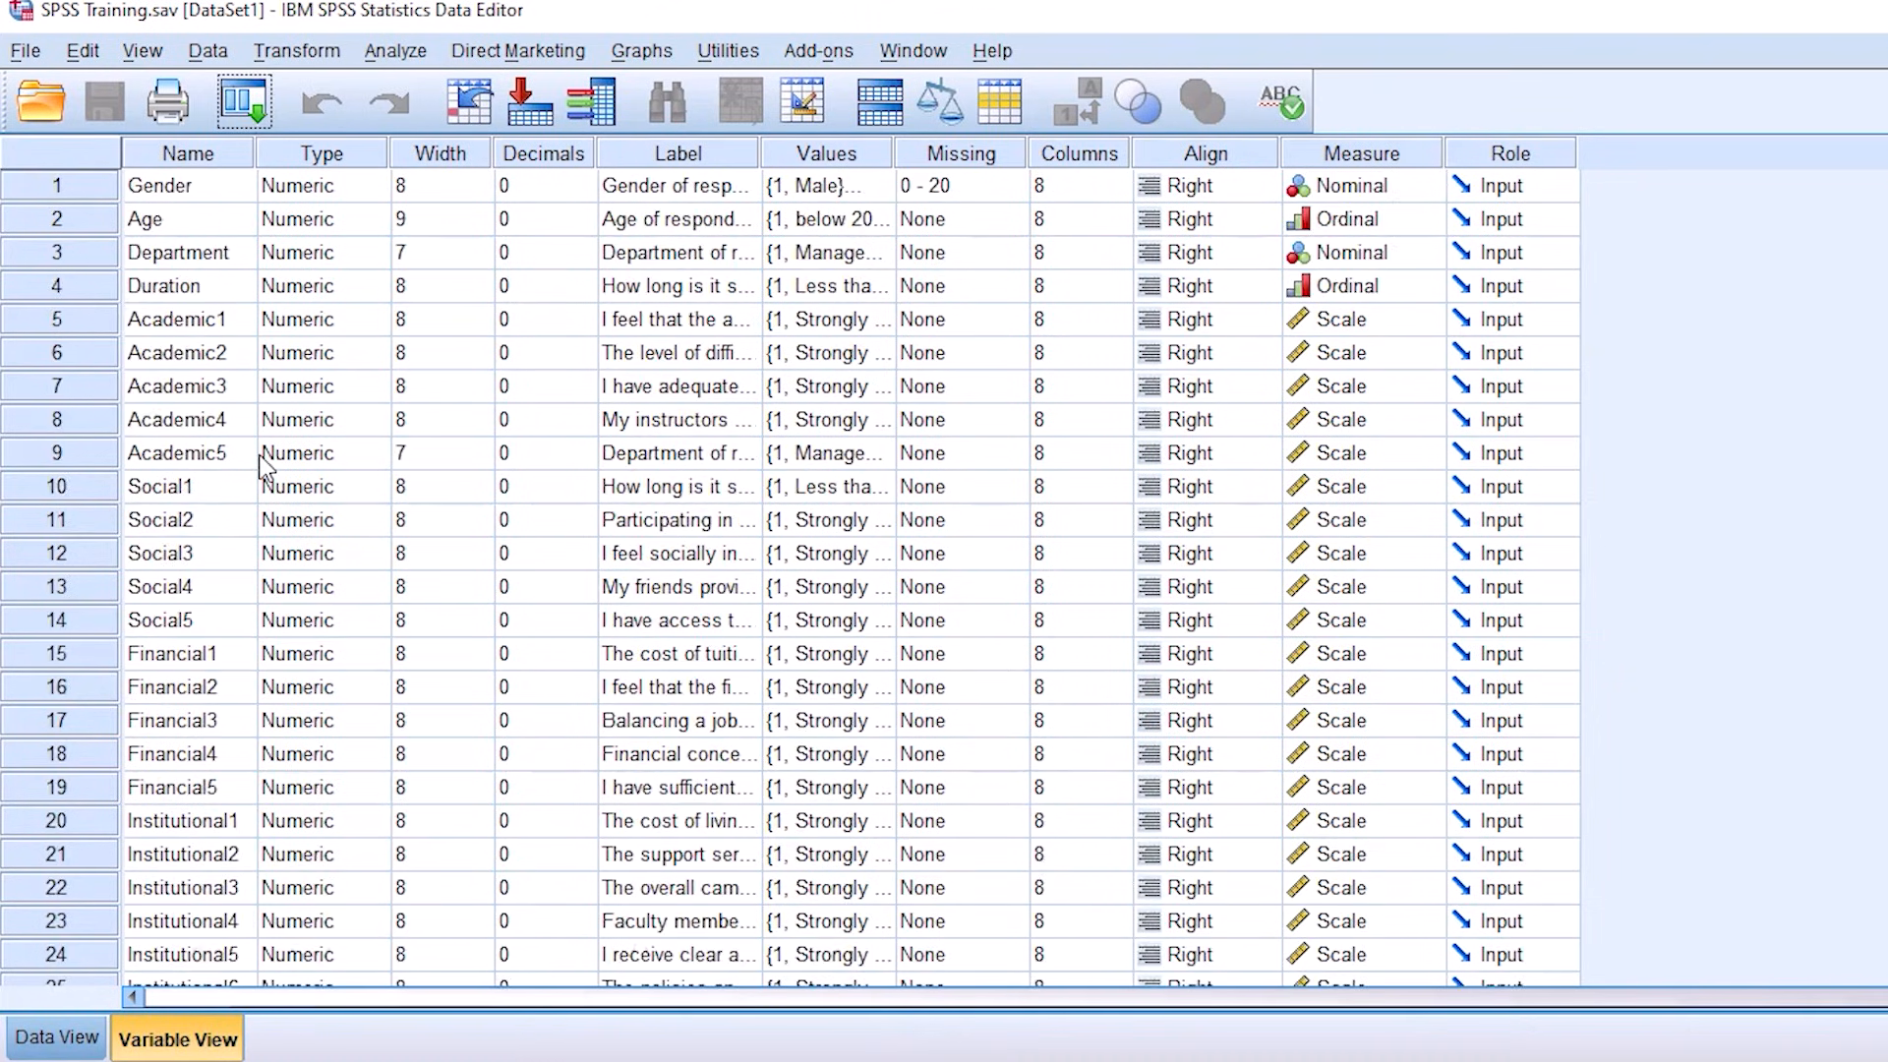
click(350, 189)
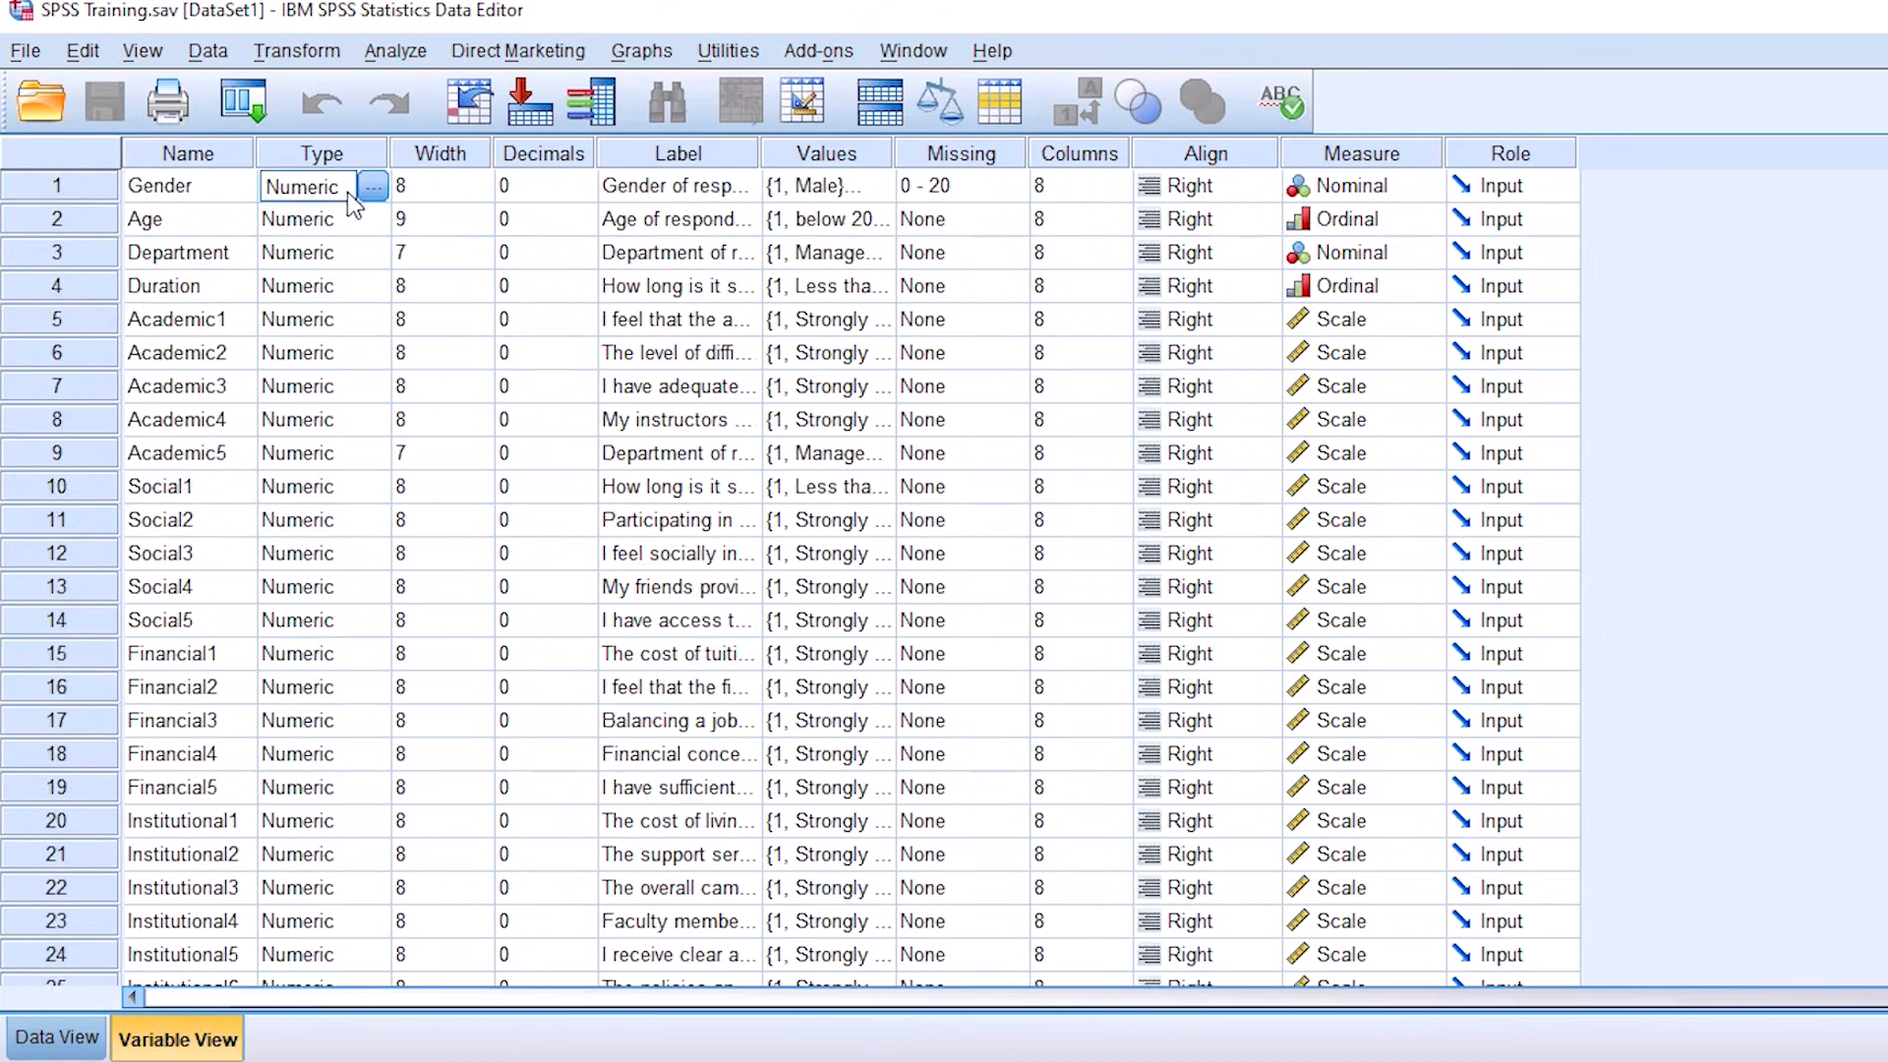
click(375, 187)
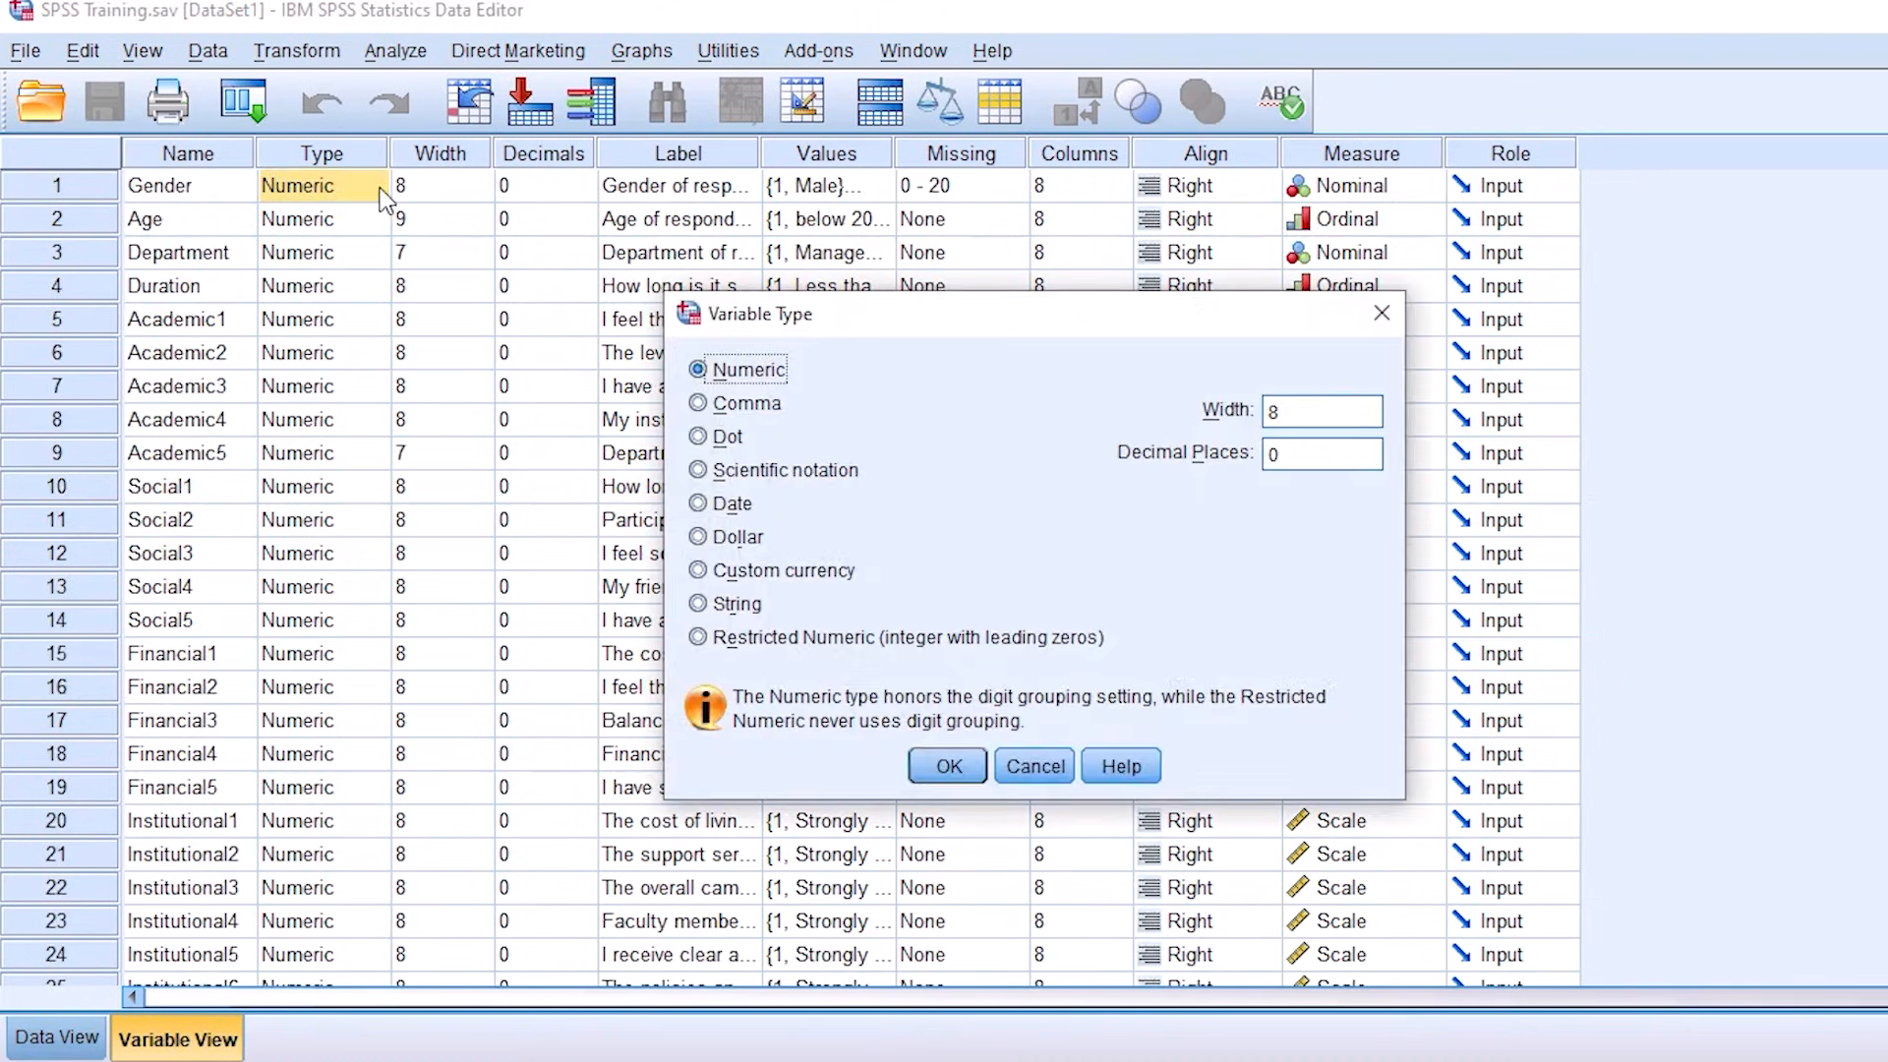
click(740, 604)
click(954, 773)
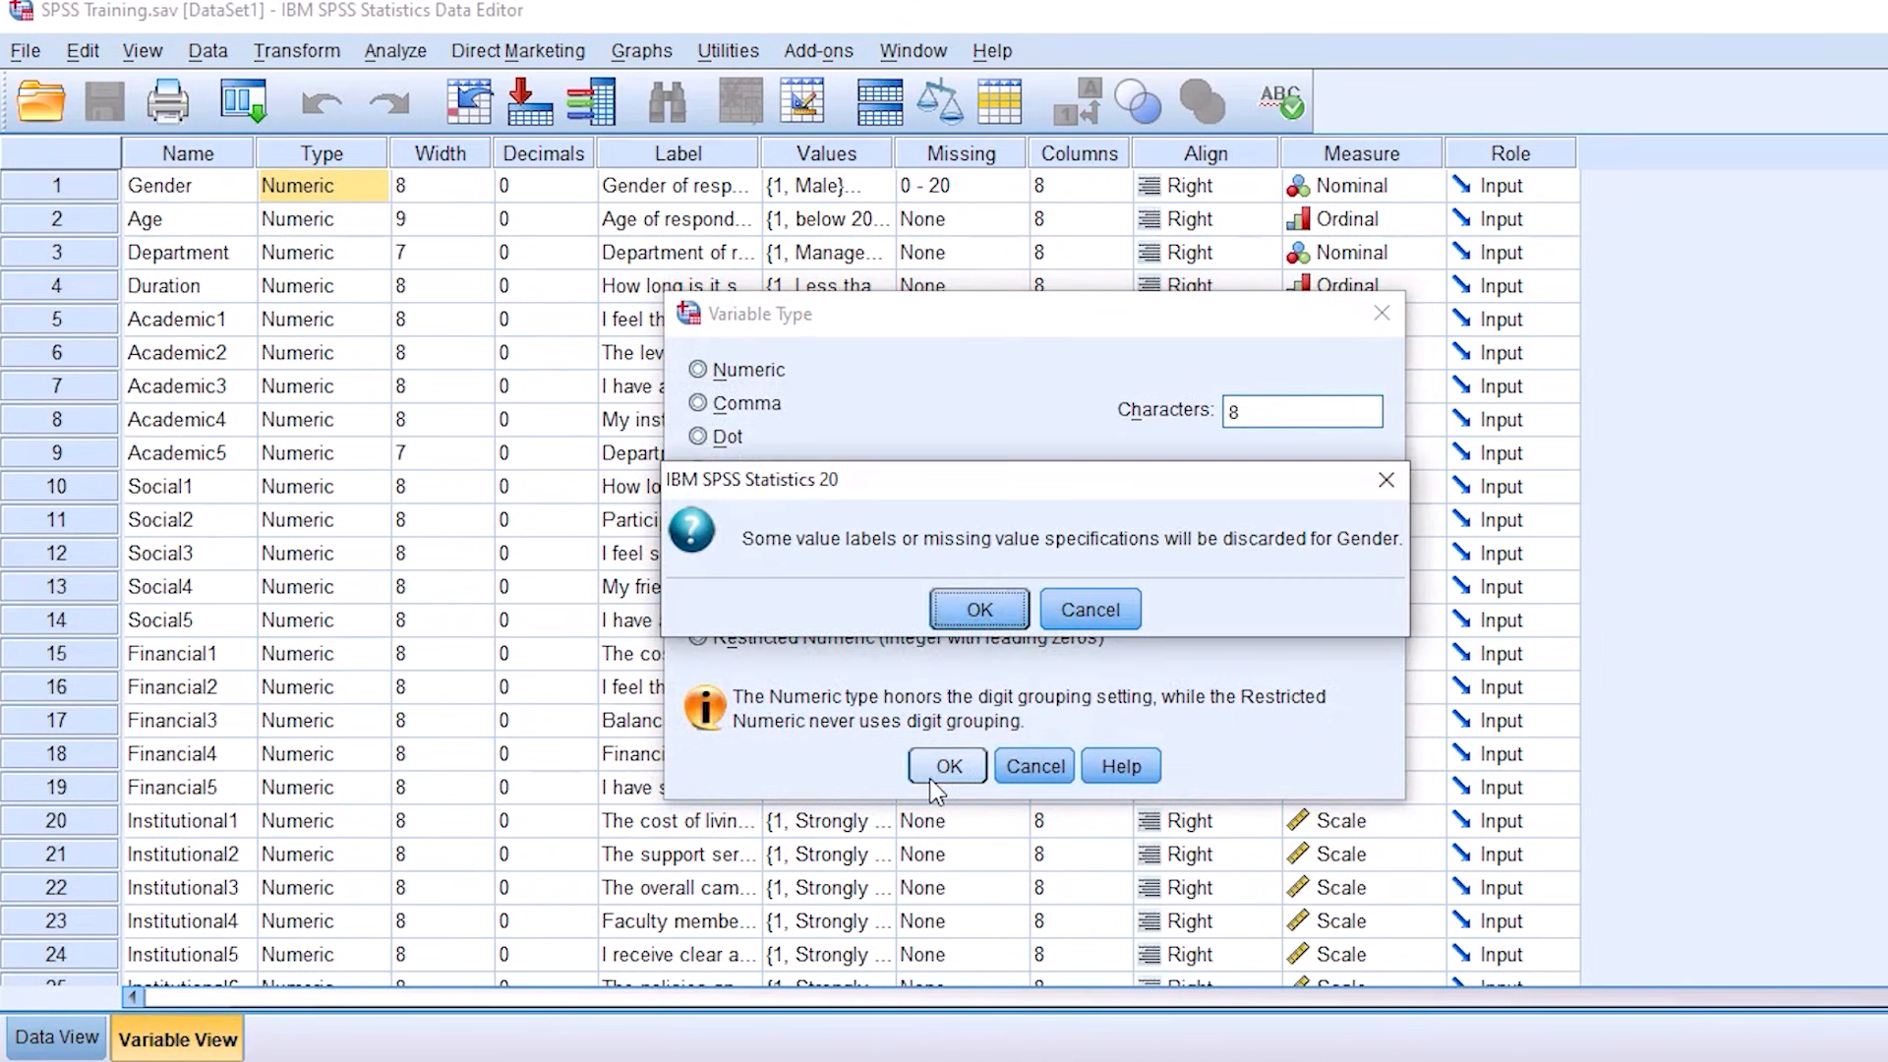
click(962, 614)
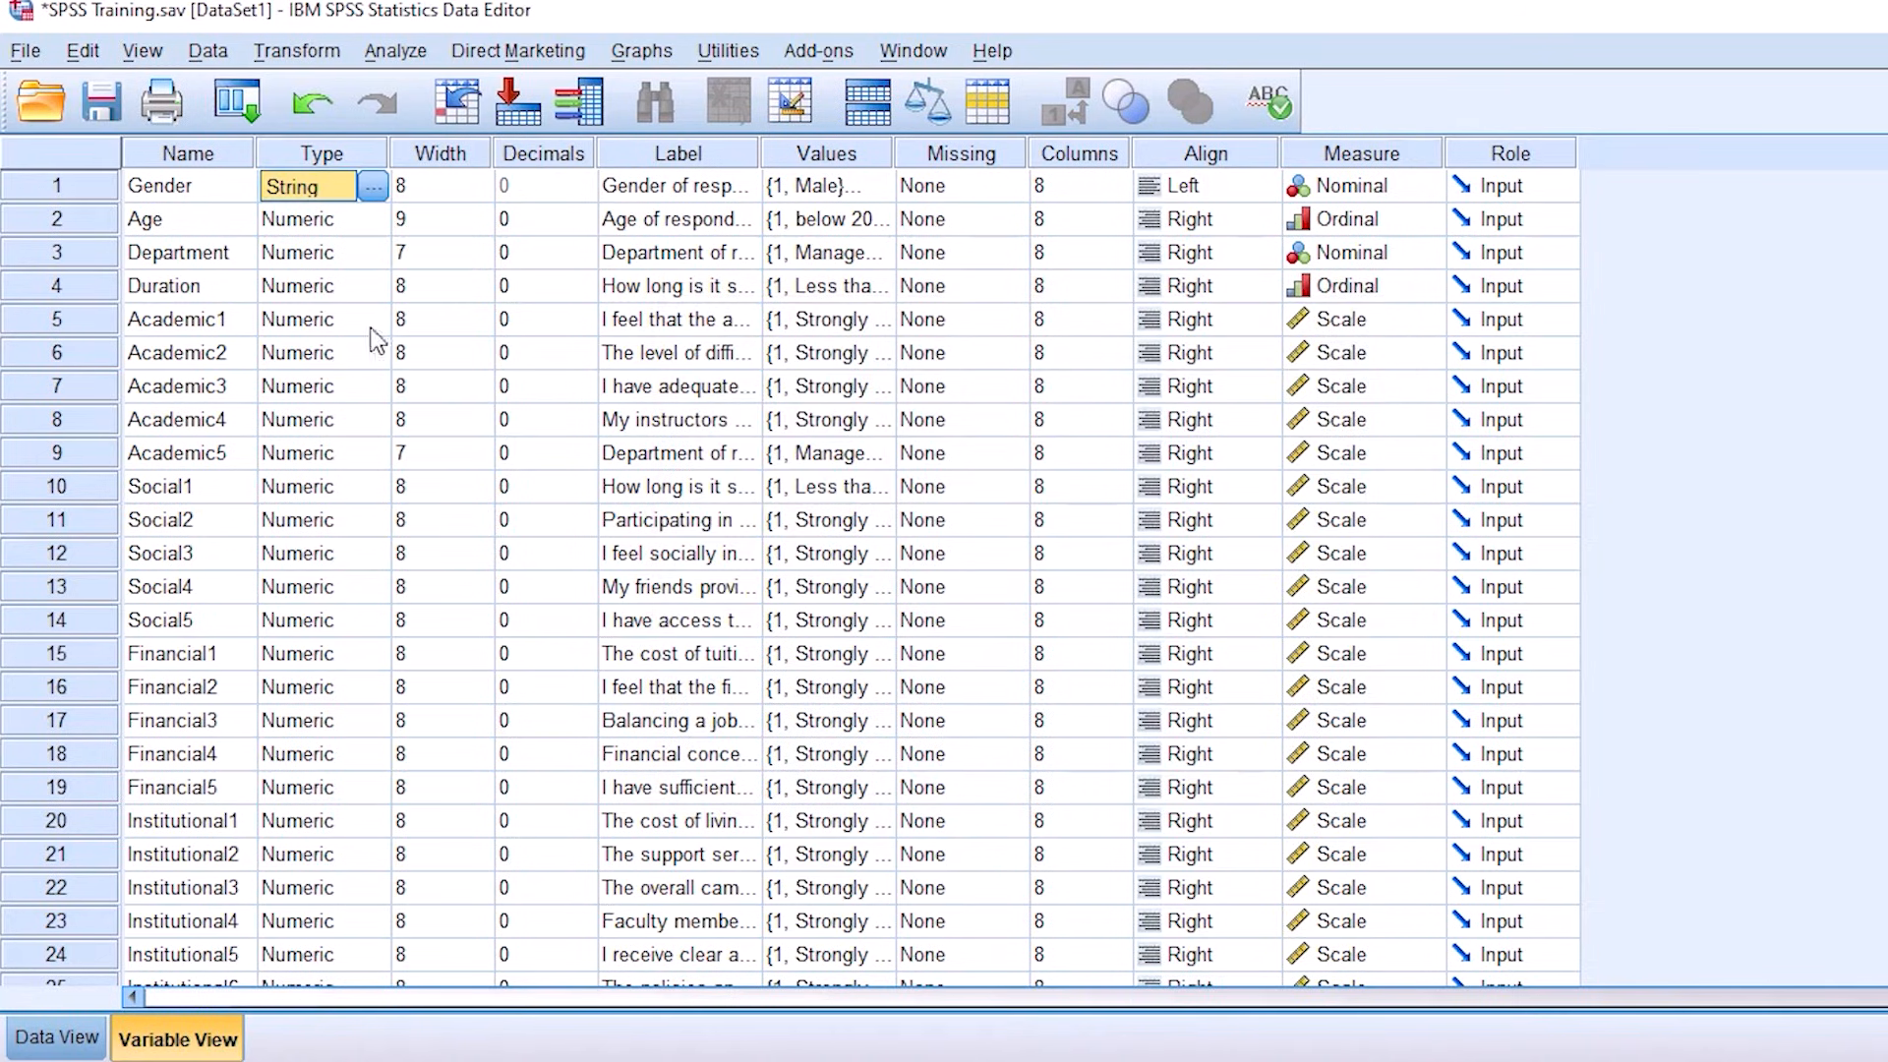
Step: Change the Department variable's type to String and accept the discarding of its value labels or missing value specifications
click(315, 261)
click(373, 254)
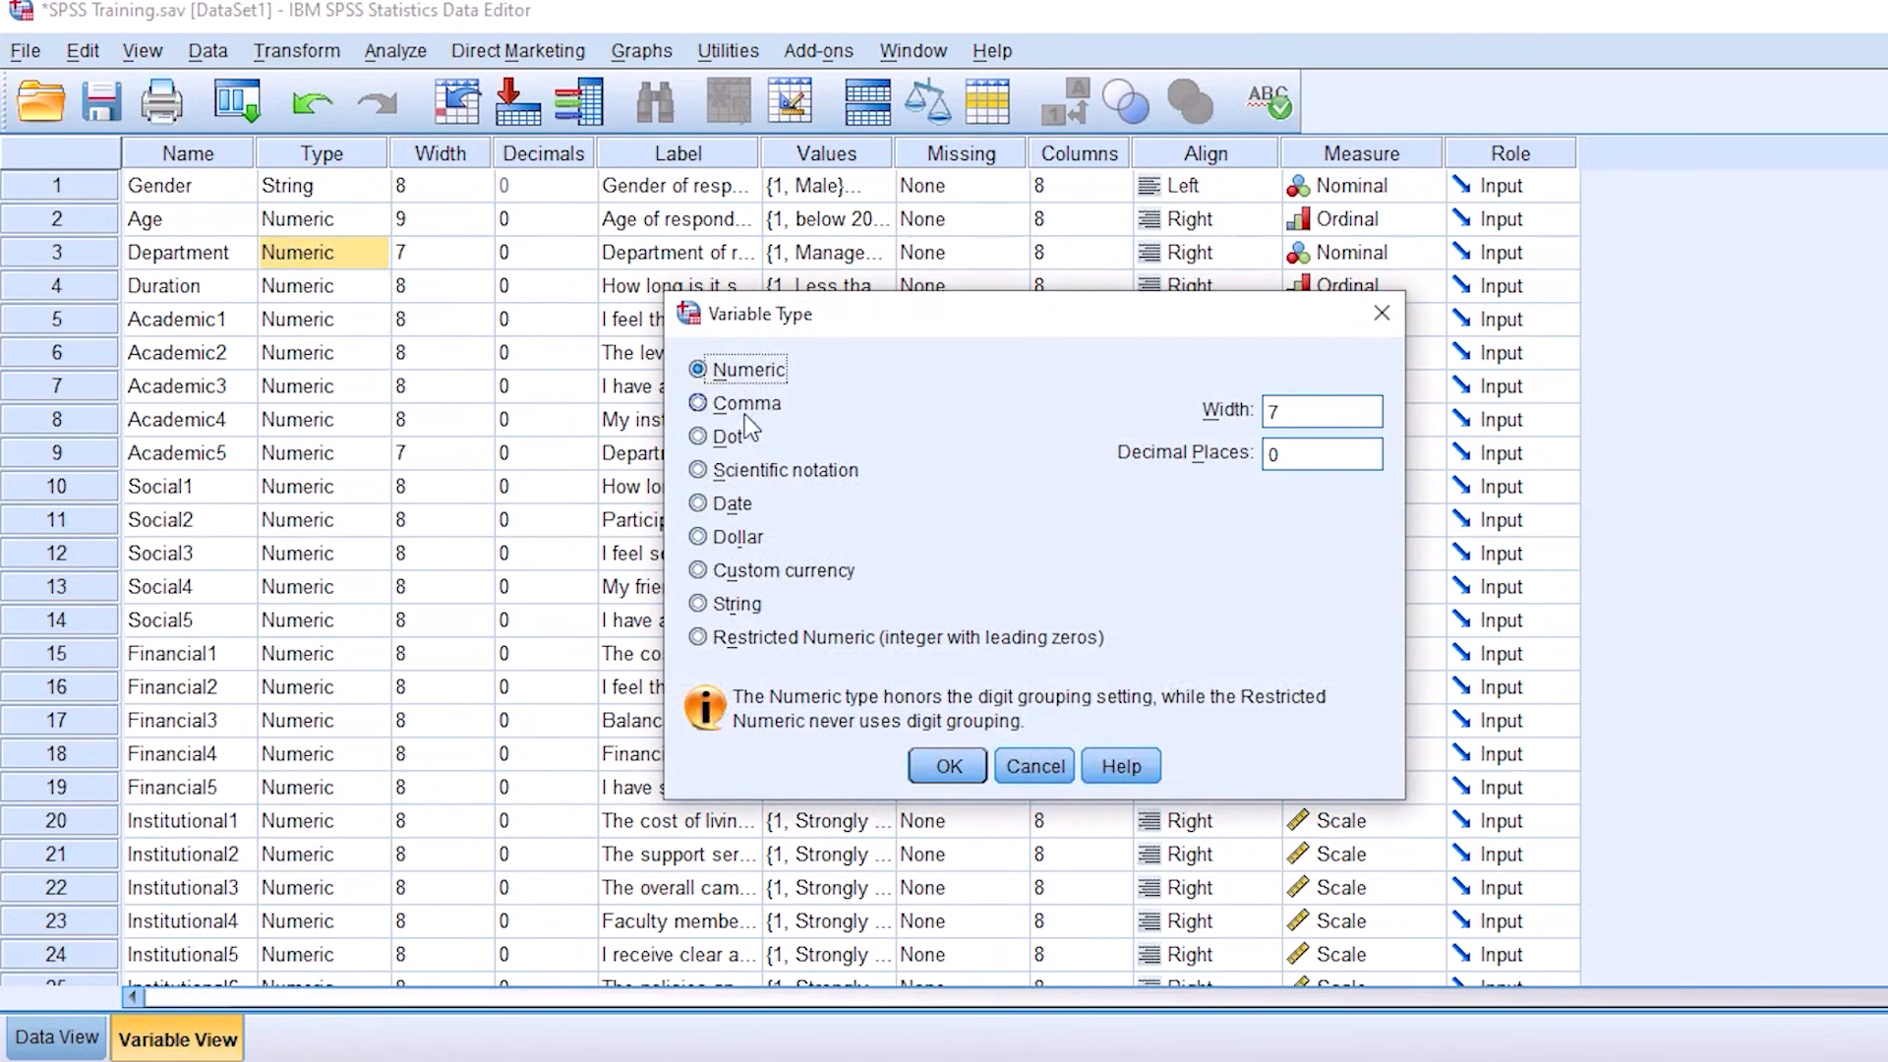
click(745, 605)
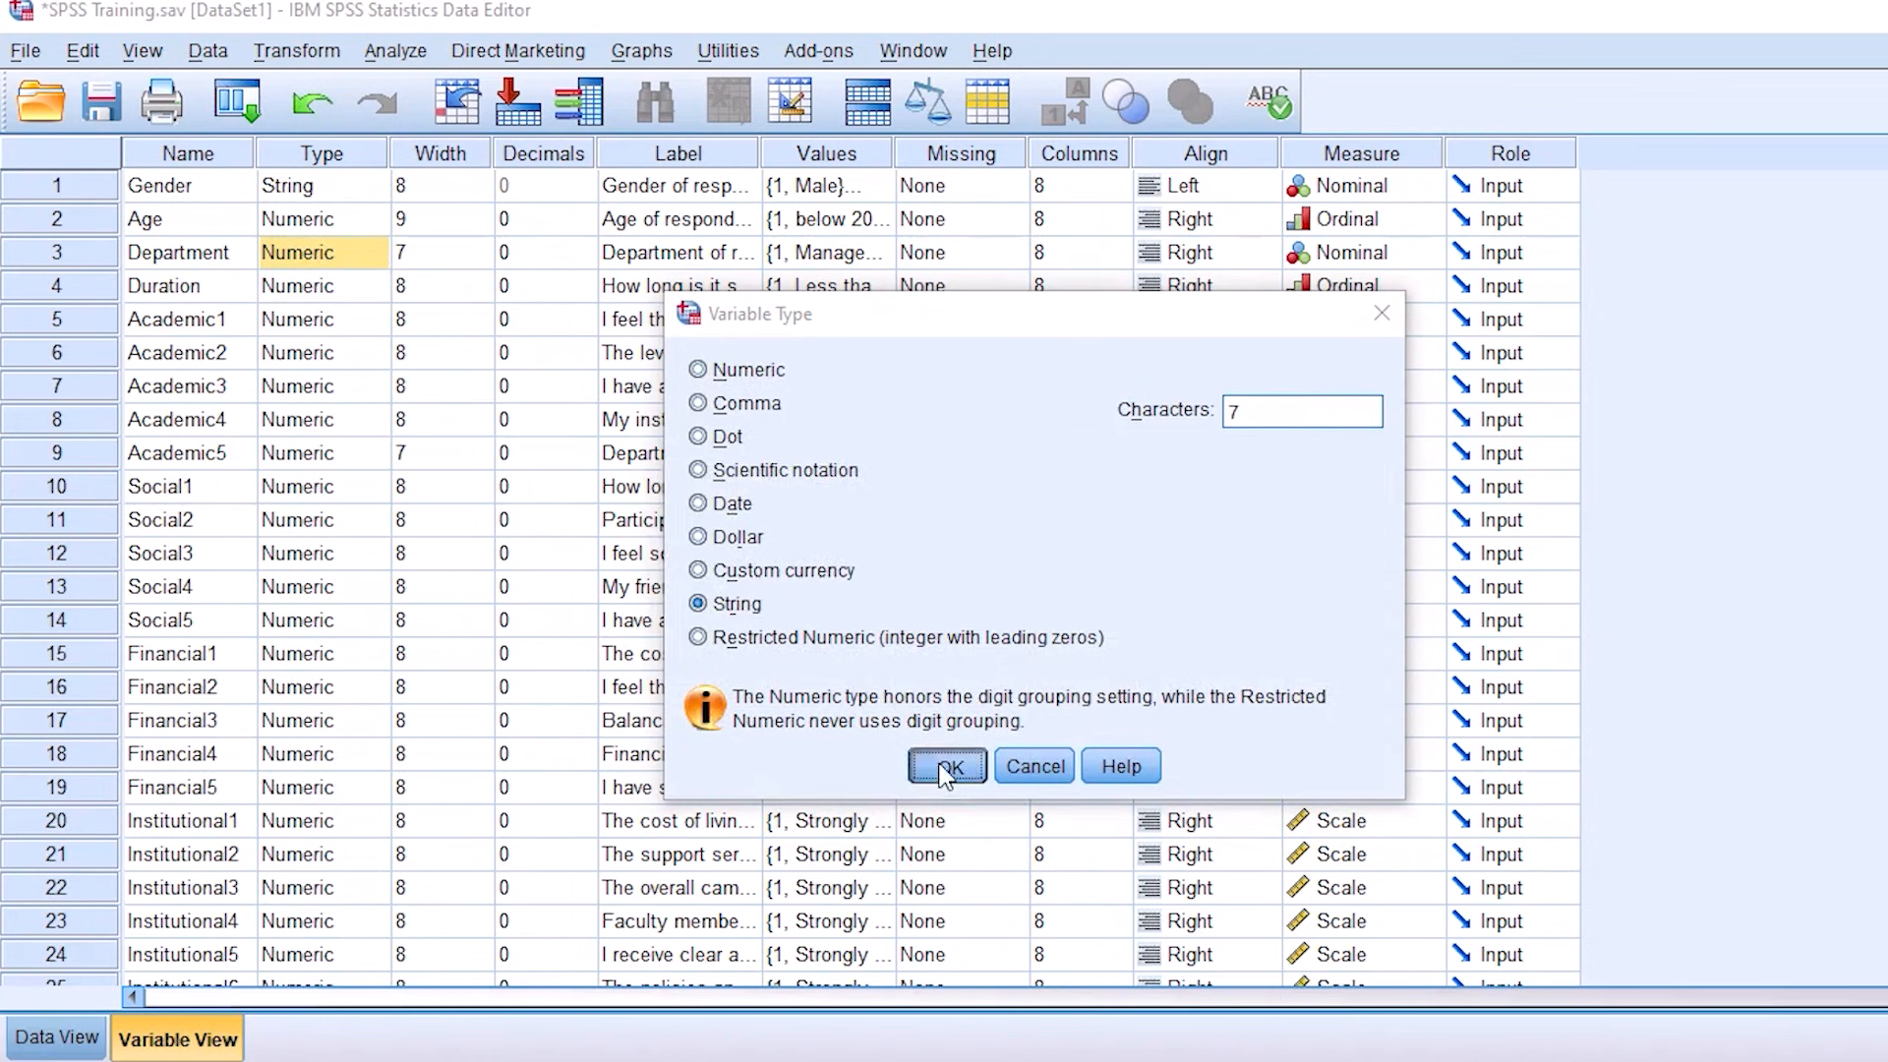
click(949, 766)
click(977, 623)
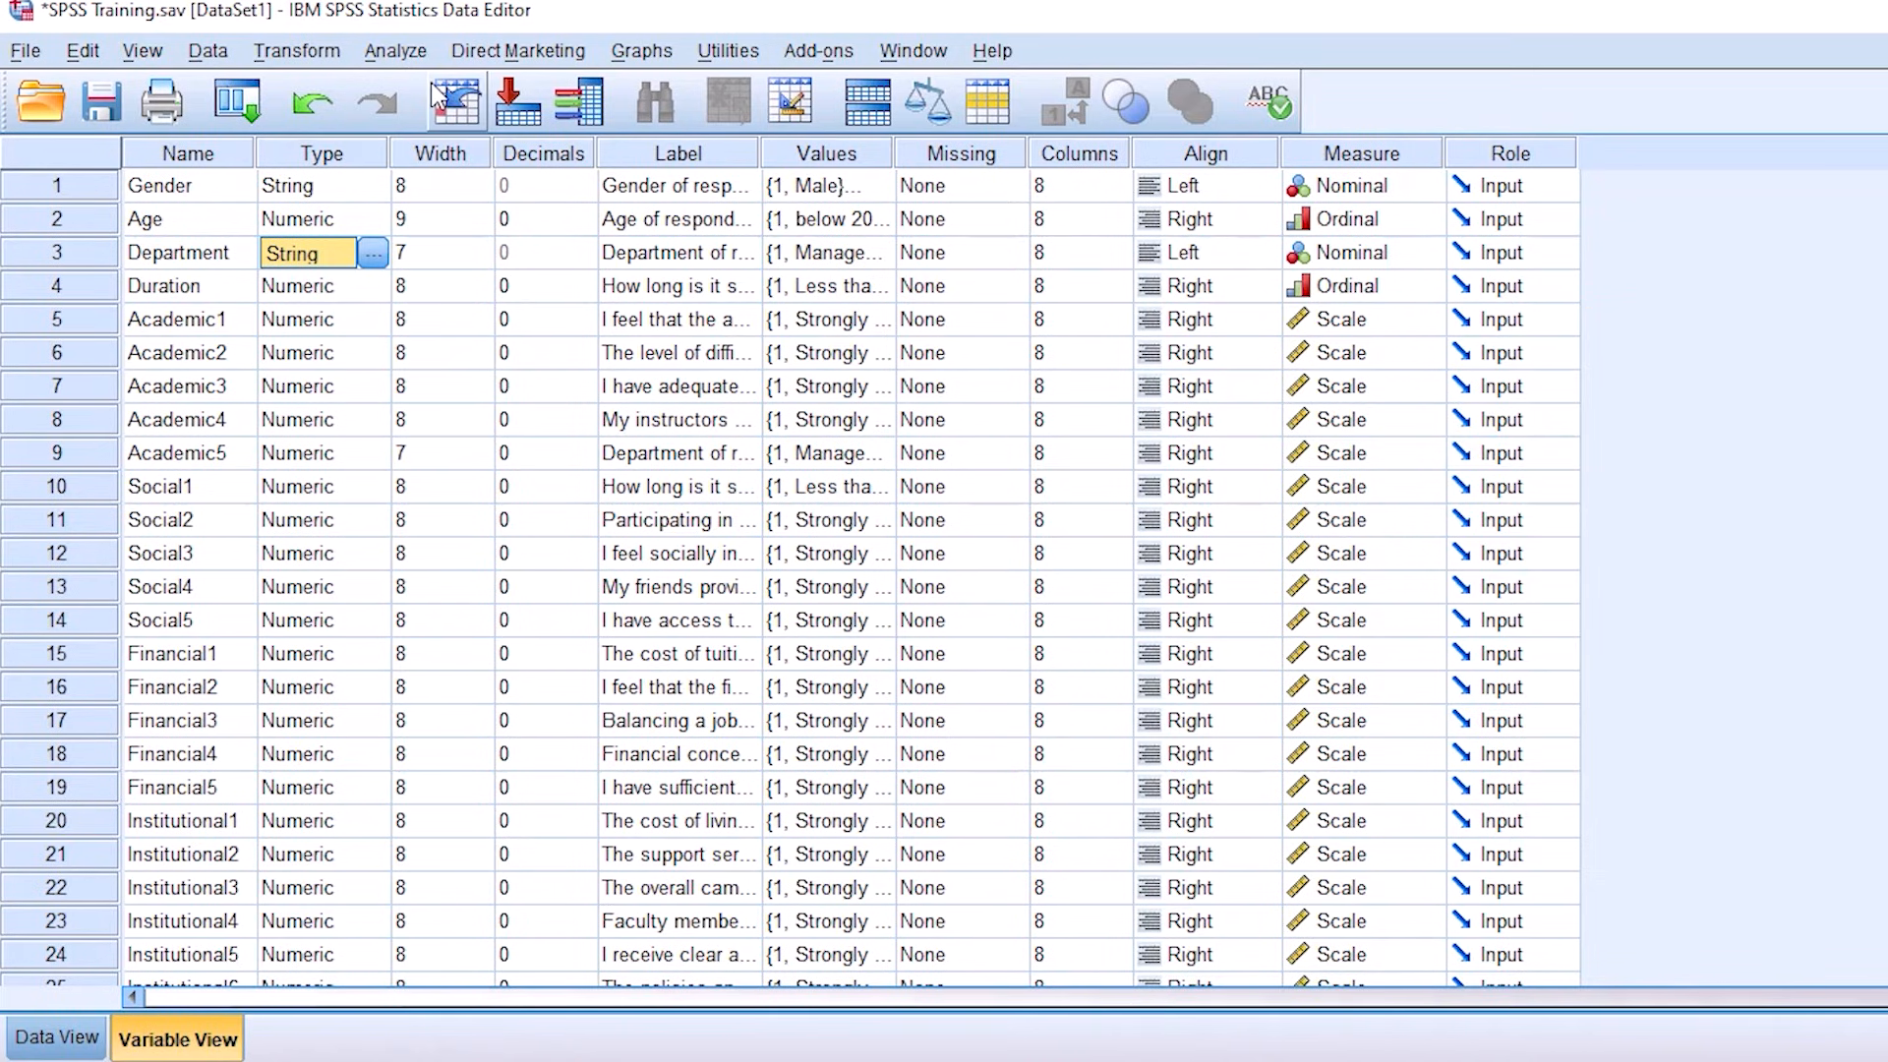
Step: Run Crosstabs again with Gender of respondents in rows, Department of respondents in columns and the Chi-square statistic enabled
click(396, 50)
mouse_move(492, 124)
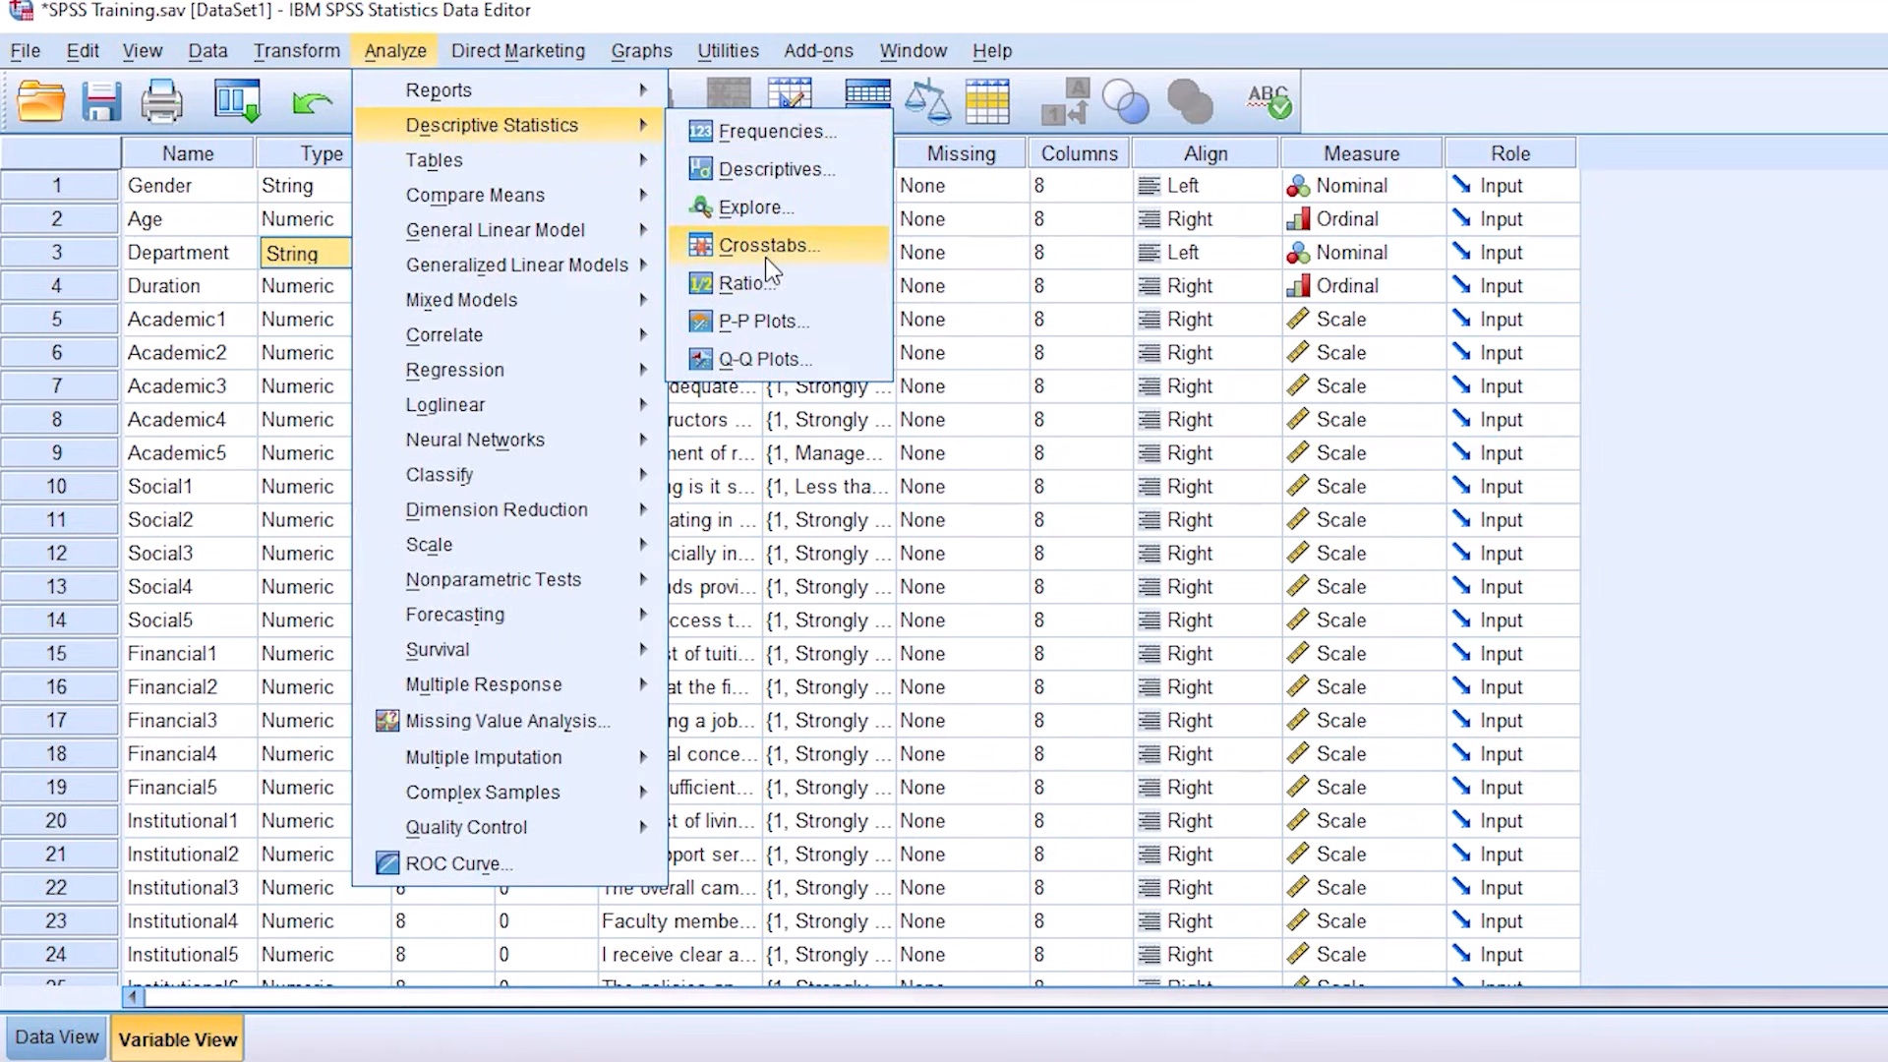
click(771, 260)
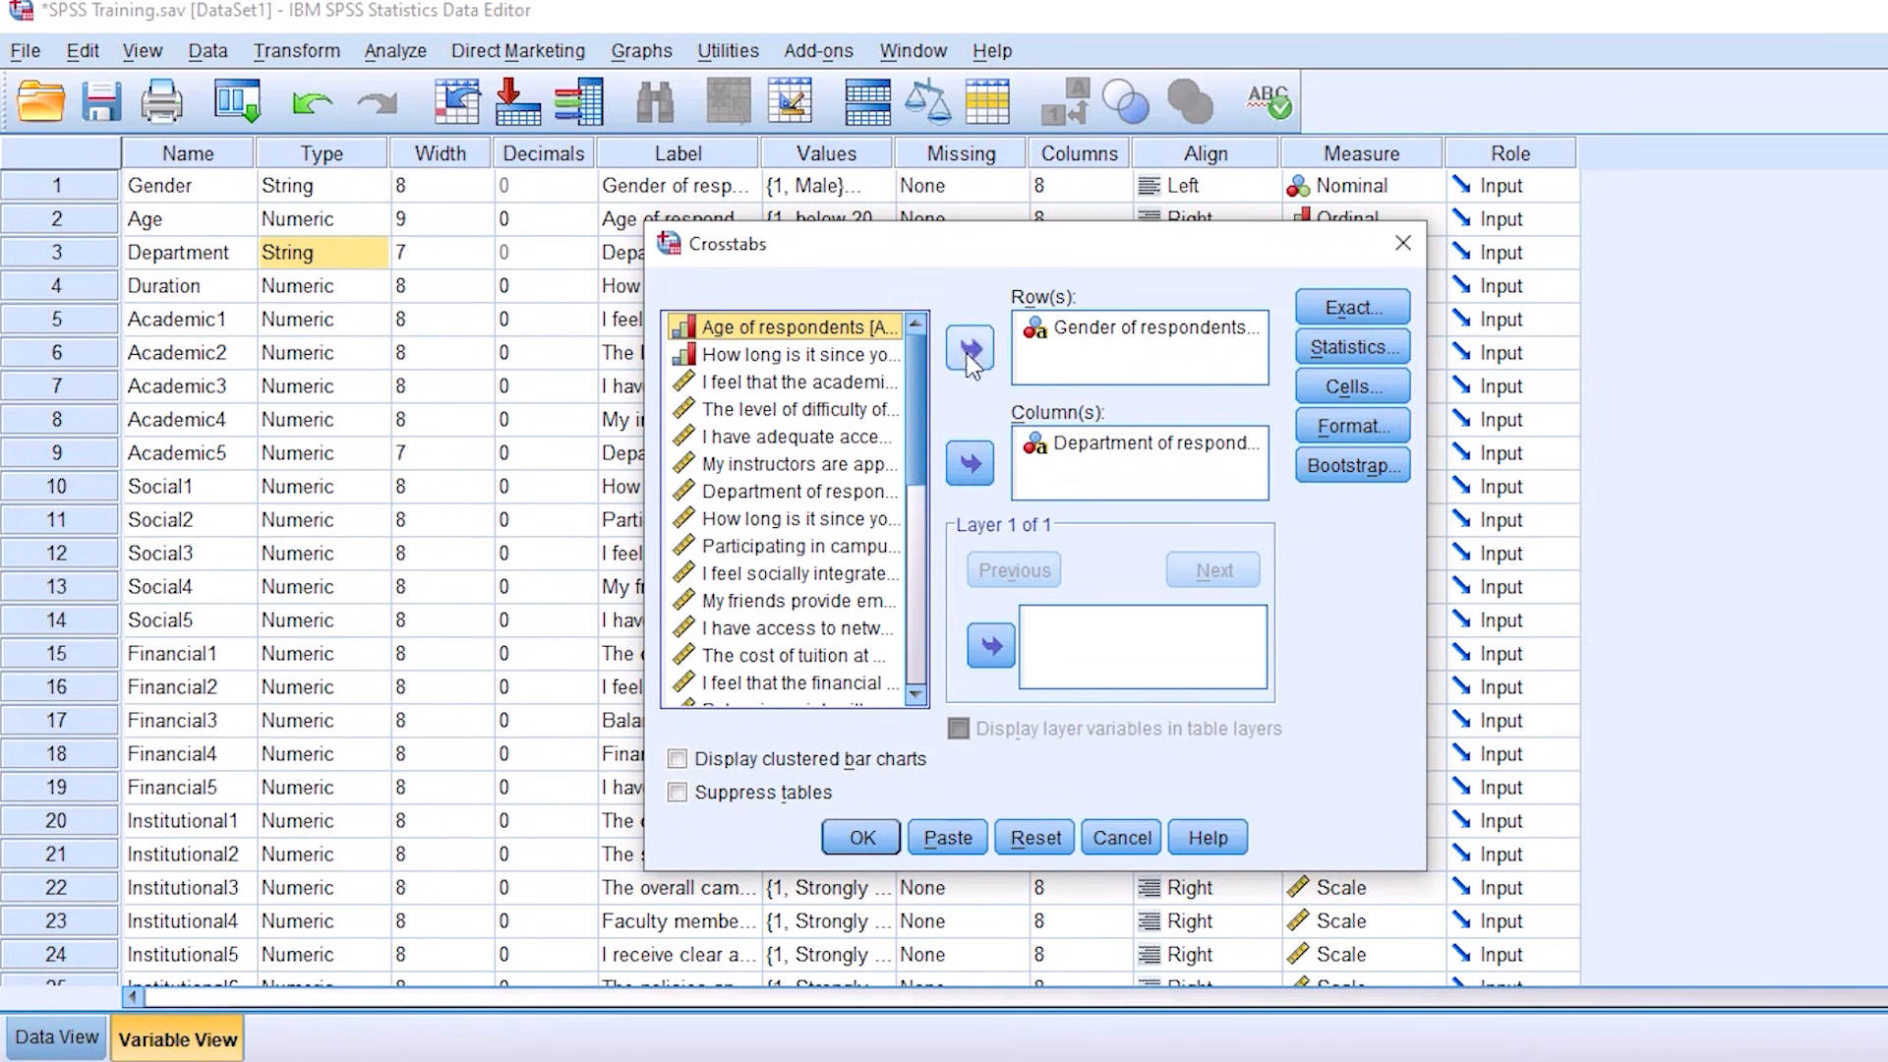
click(1067, 331)
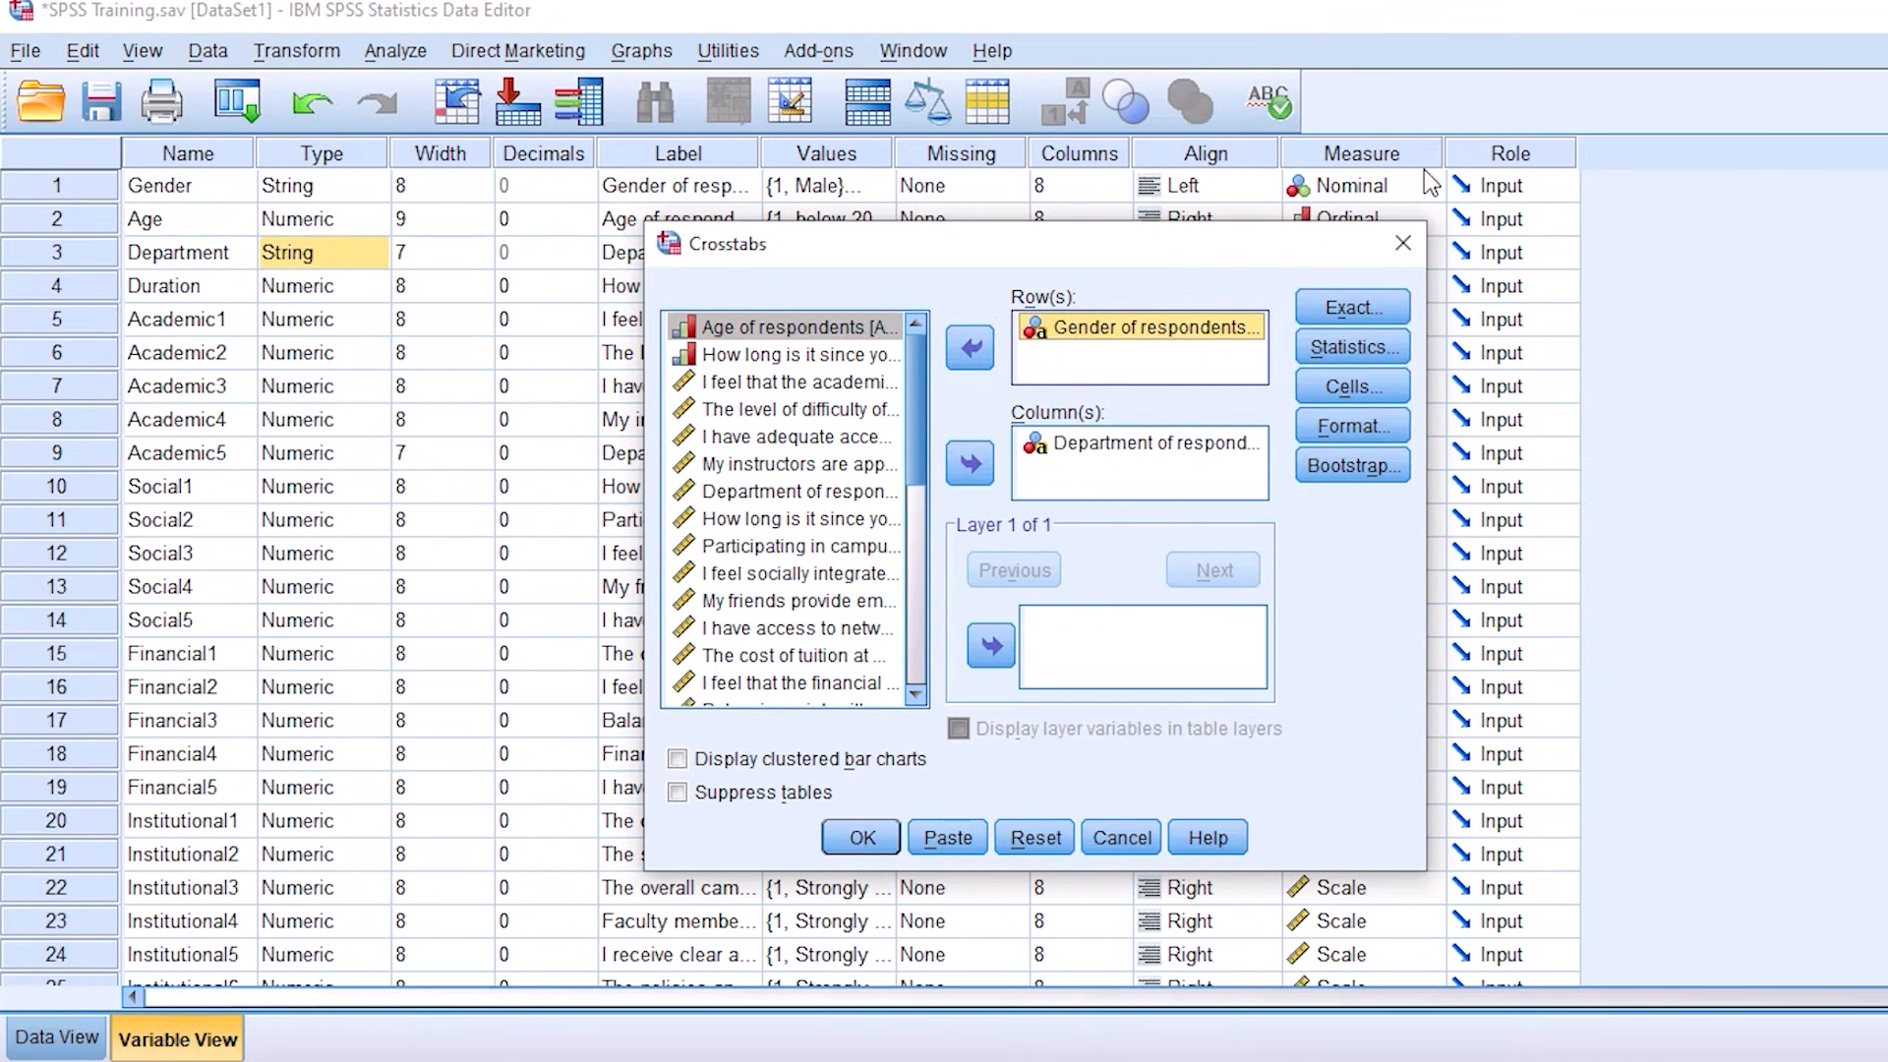
click(1349, 349)
click(952, 350)
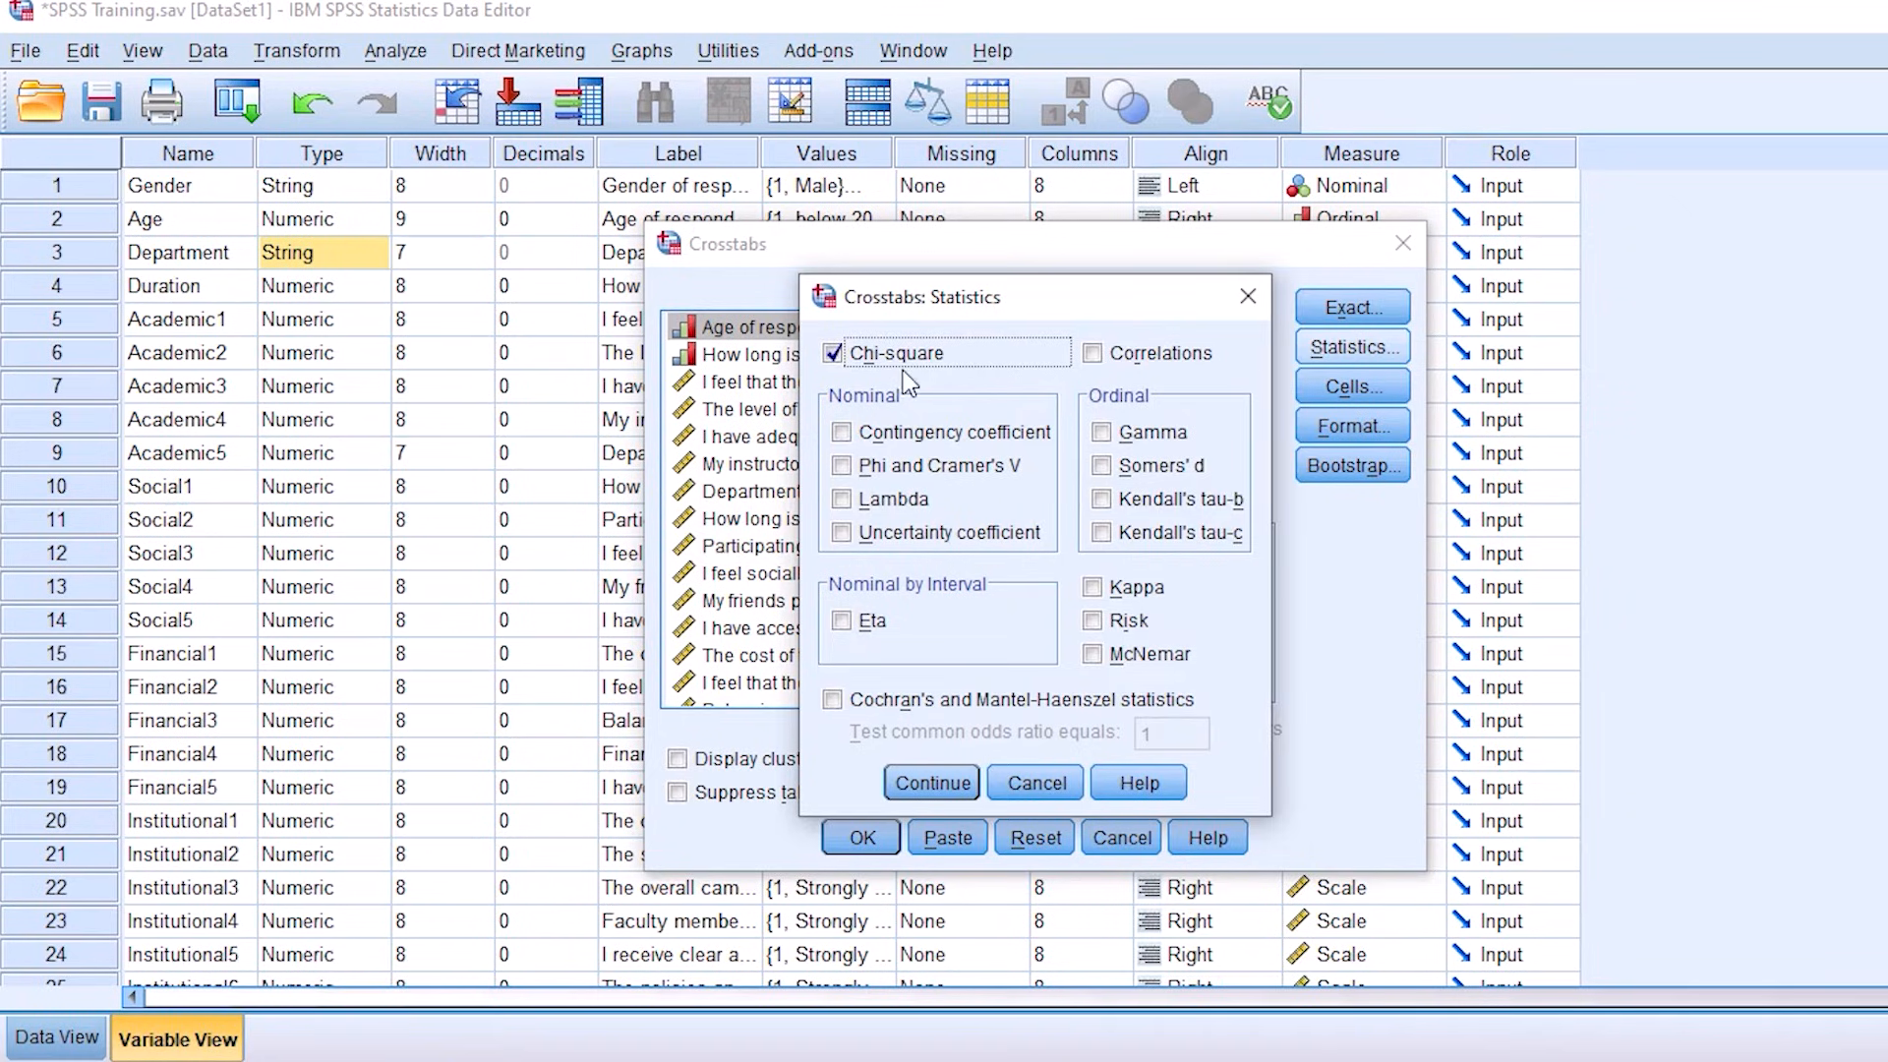
click(916, 785)
click(863, 834)
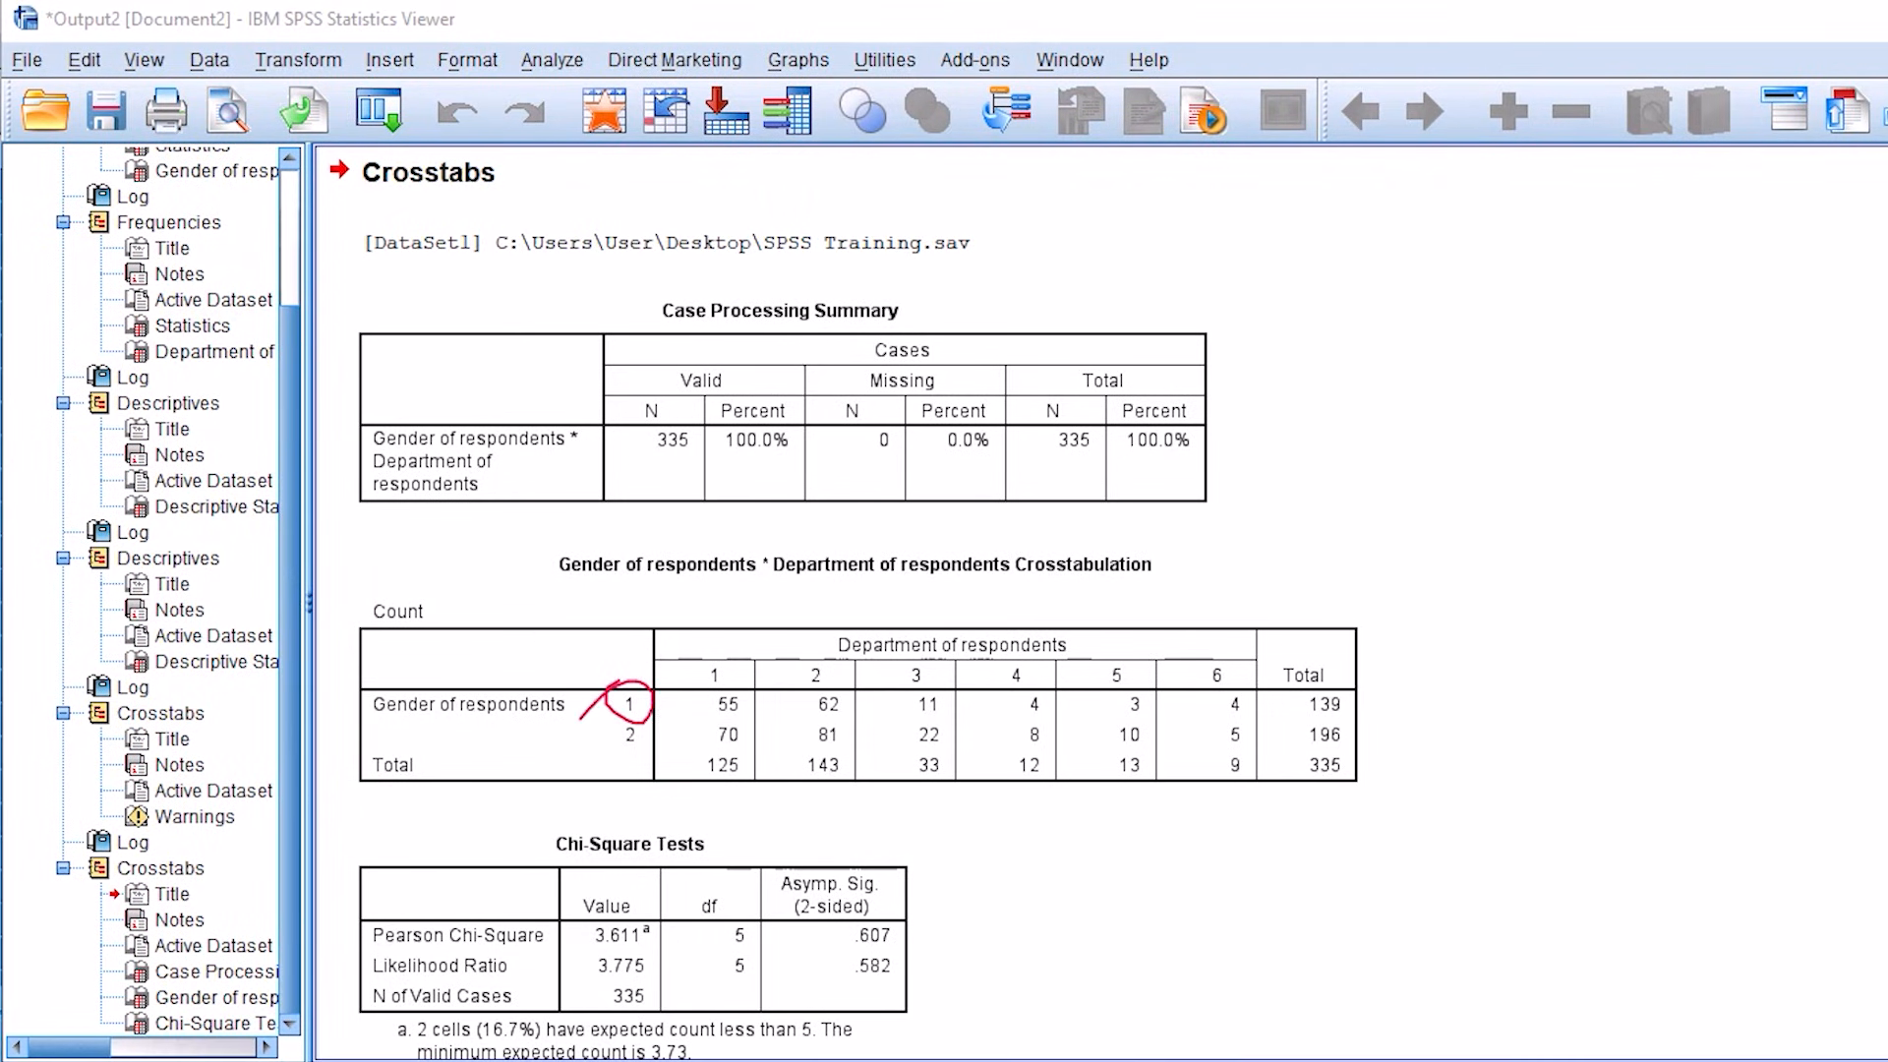
Step: Examine the gender codes, department codes and counts in the crosstabulation, and the significance values in the Chi-Square Tests table
mouse_move(490, 795)
mouse_down()
mouse_move(491, 711)
mouse_move(558, 772)
mouse_move(639, 723)
mouse_up()
drag(529, 937, 547, 798)
drag(515, 873, 551, 846)
drag(710, 629, 667, 673)
drag(817, 634, 777, 684)
mouse_move(929, 623)
mouse_down()
mouse_move(885, 688)
mouse_move(944, 656)
mouse_move(1042, 664)
mouse_move(1082, 713)
mouse_move(1070, 661)
mouse_up()
mouse_move(1257, 637)
mouse_down()
mouse_move(1195, 688)
mouse_move(1251, 694)
mouse_up()
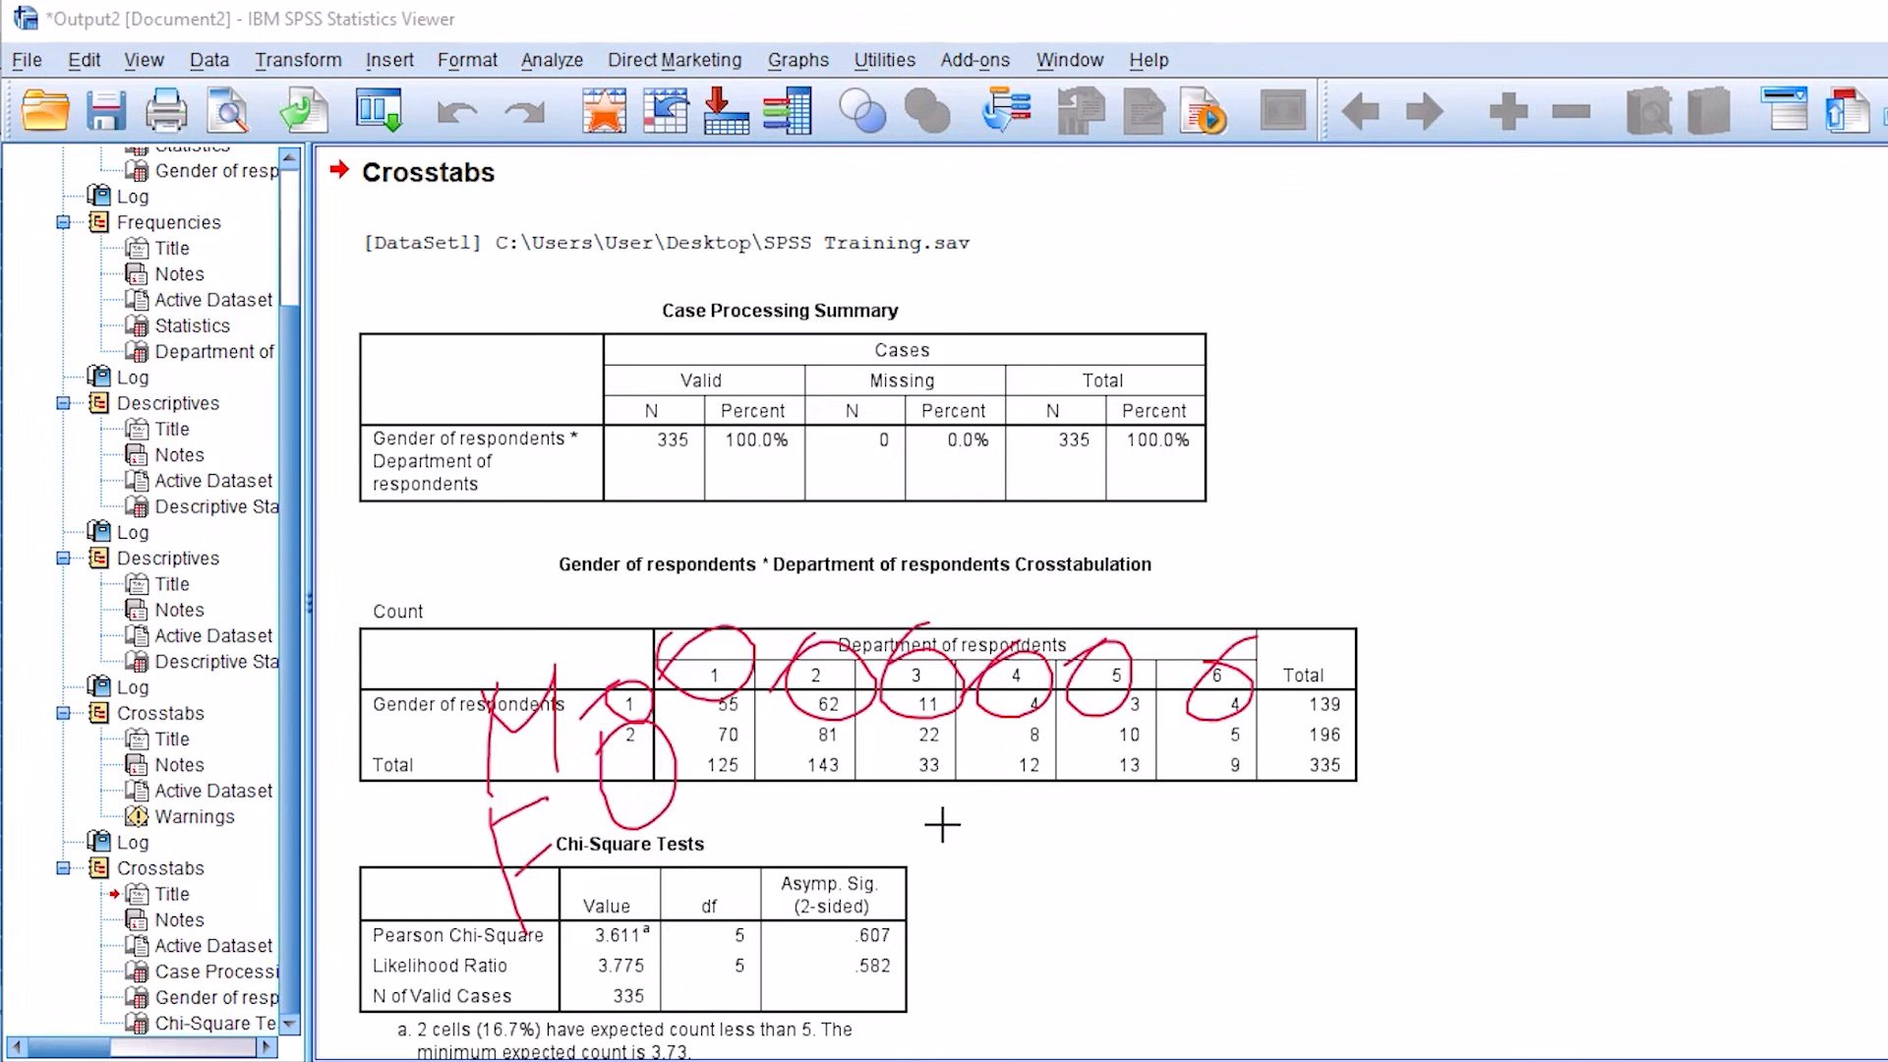
drag(695, 809, 728, 759)
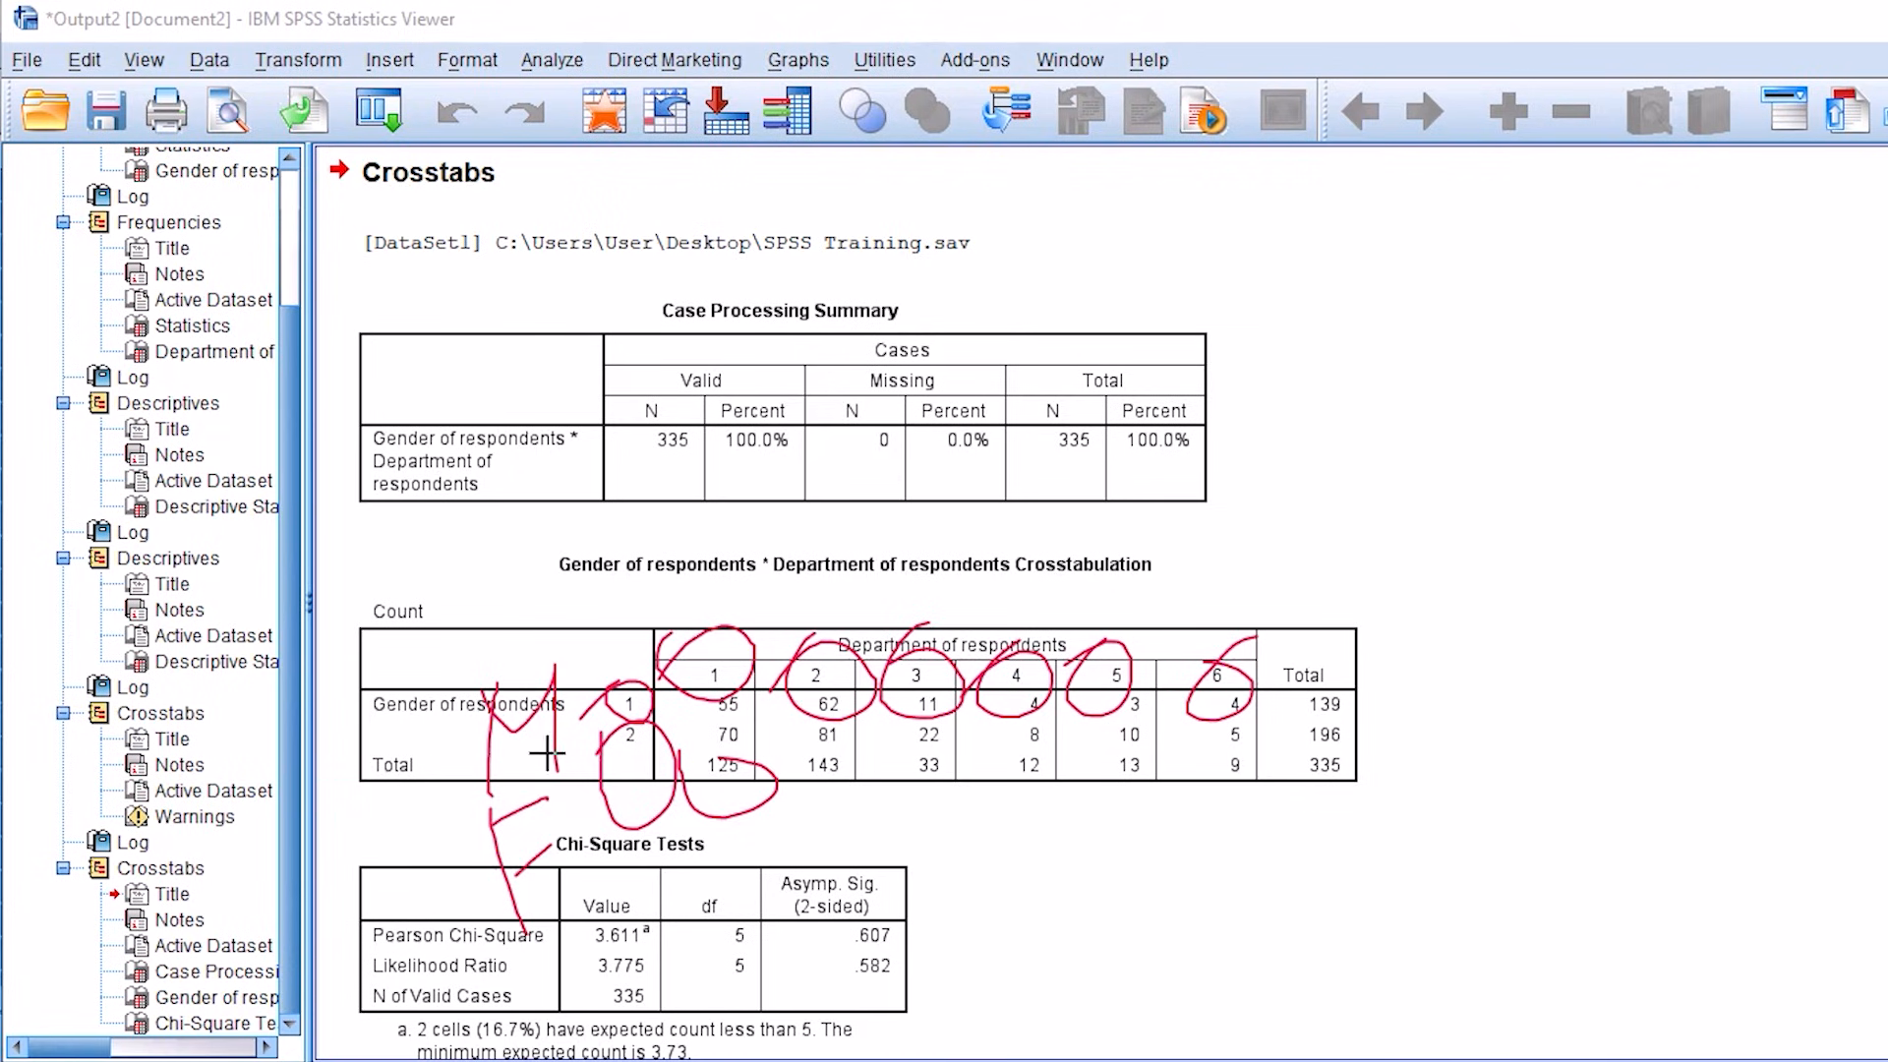
mouse_move(608, 679)
mouse_down()
mouse_move(649, 831)
mouse_move(625, 624)
mouse_move(590, 704)
mouse_up()
mouse_move(983, 598)
mouse_down()
mouse_move(1162, 638)
mouse_move(785, 620)
mouse_up()
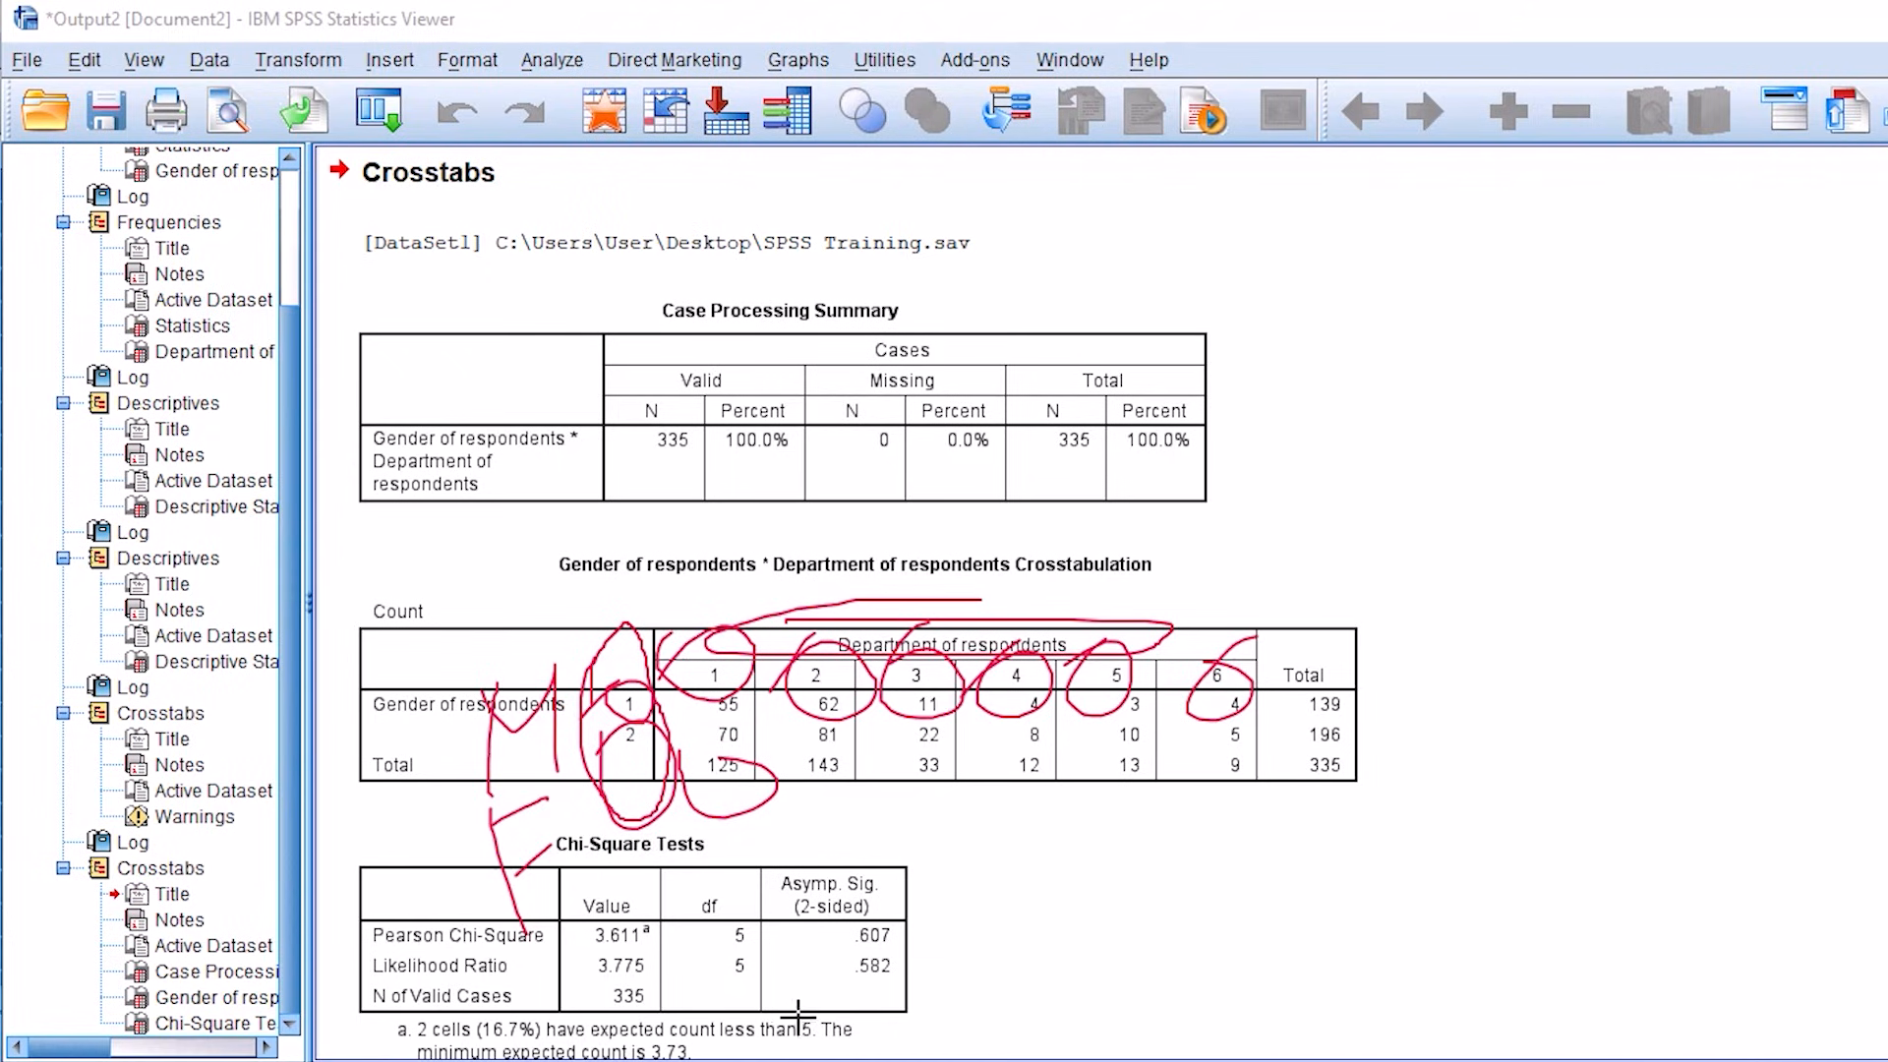
mouse_move(858, 910)
mouse_down()
mouse_move(890, 1020)
mouse_move(875, 898)
mouse_move(824, 1005)
mouse_move(911, 905)
mouse_up()
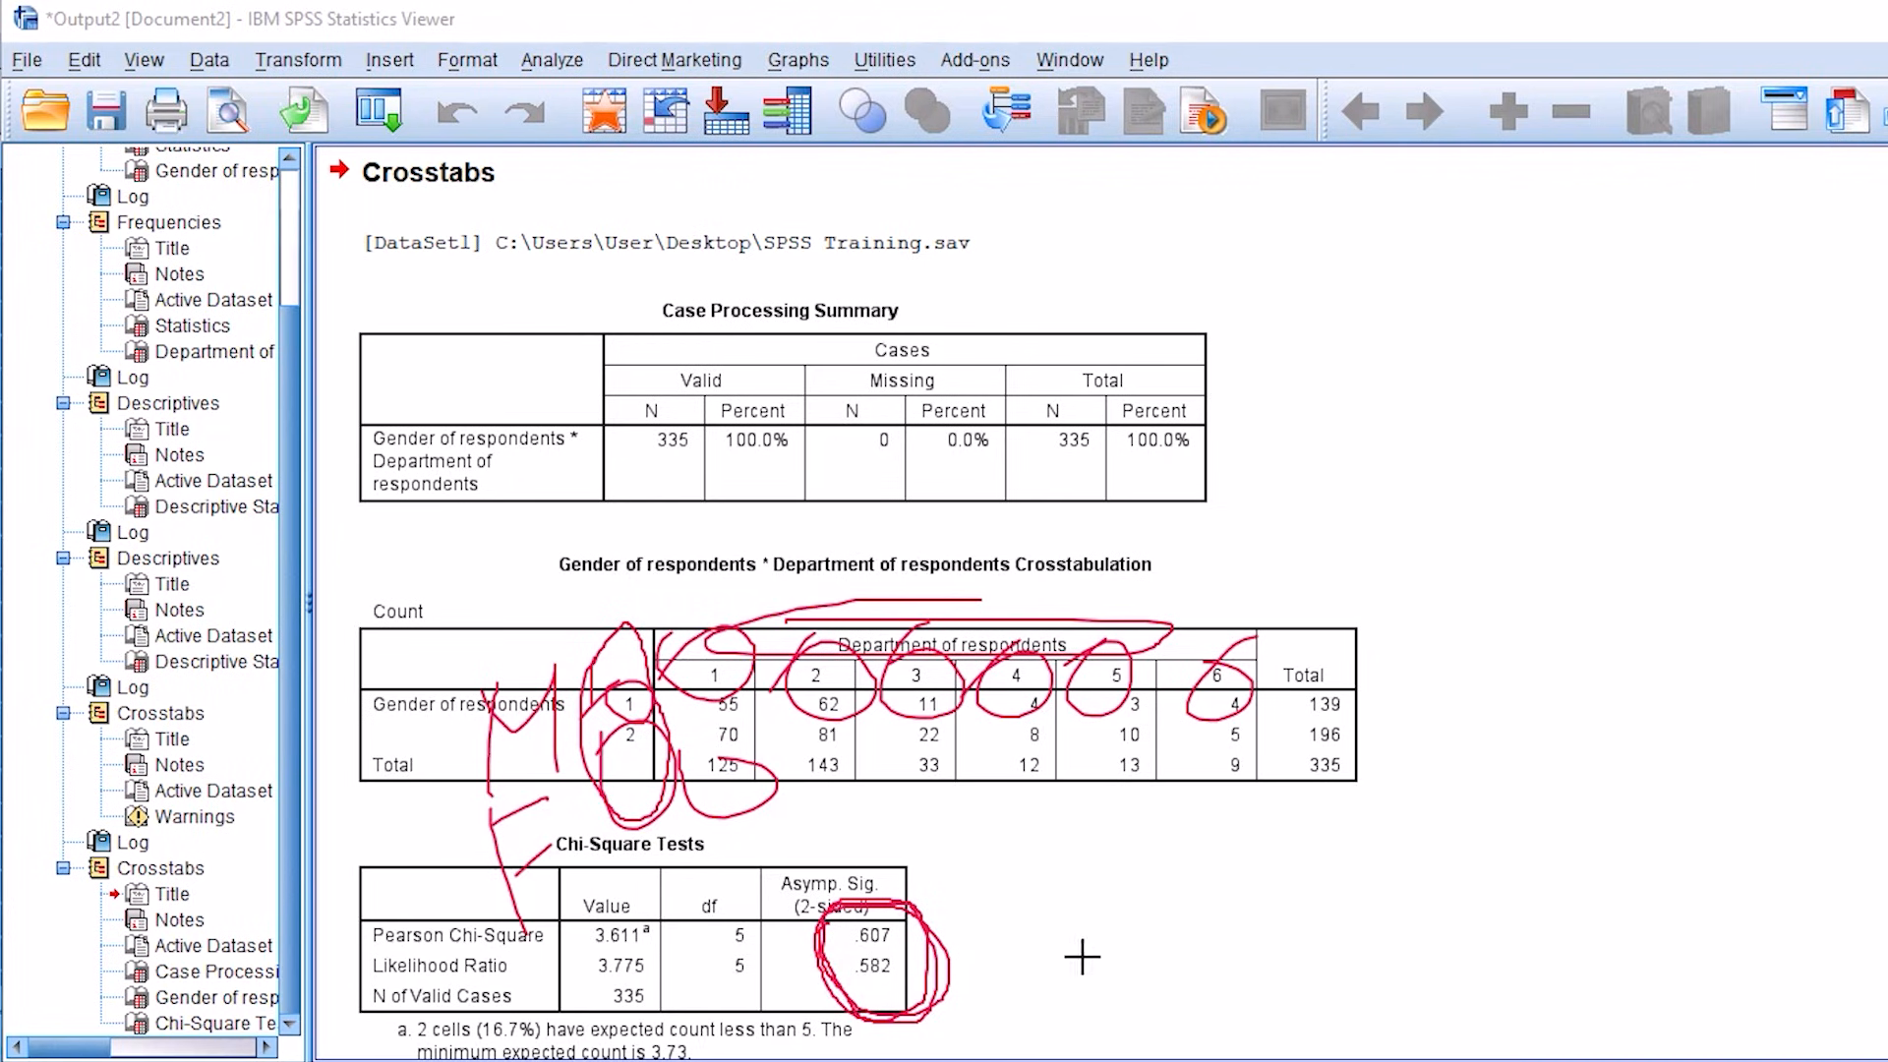
drag(949, 949, 1052, 940)
key(Escape)
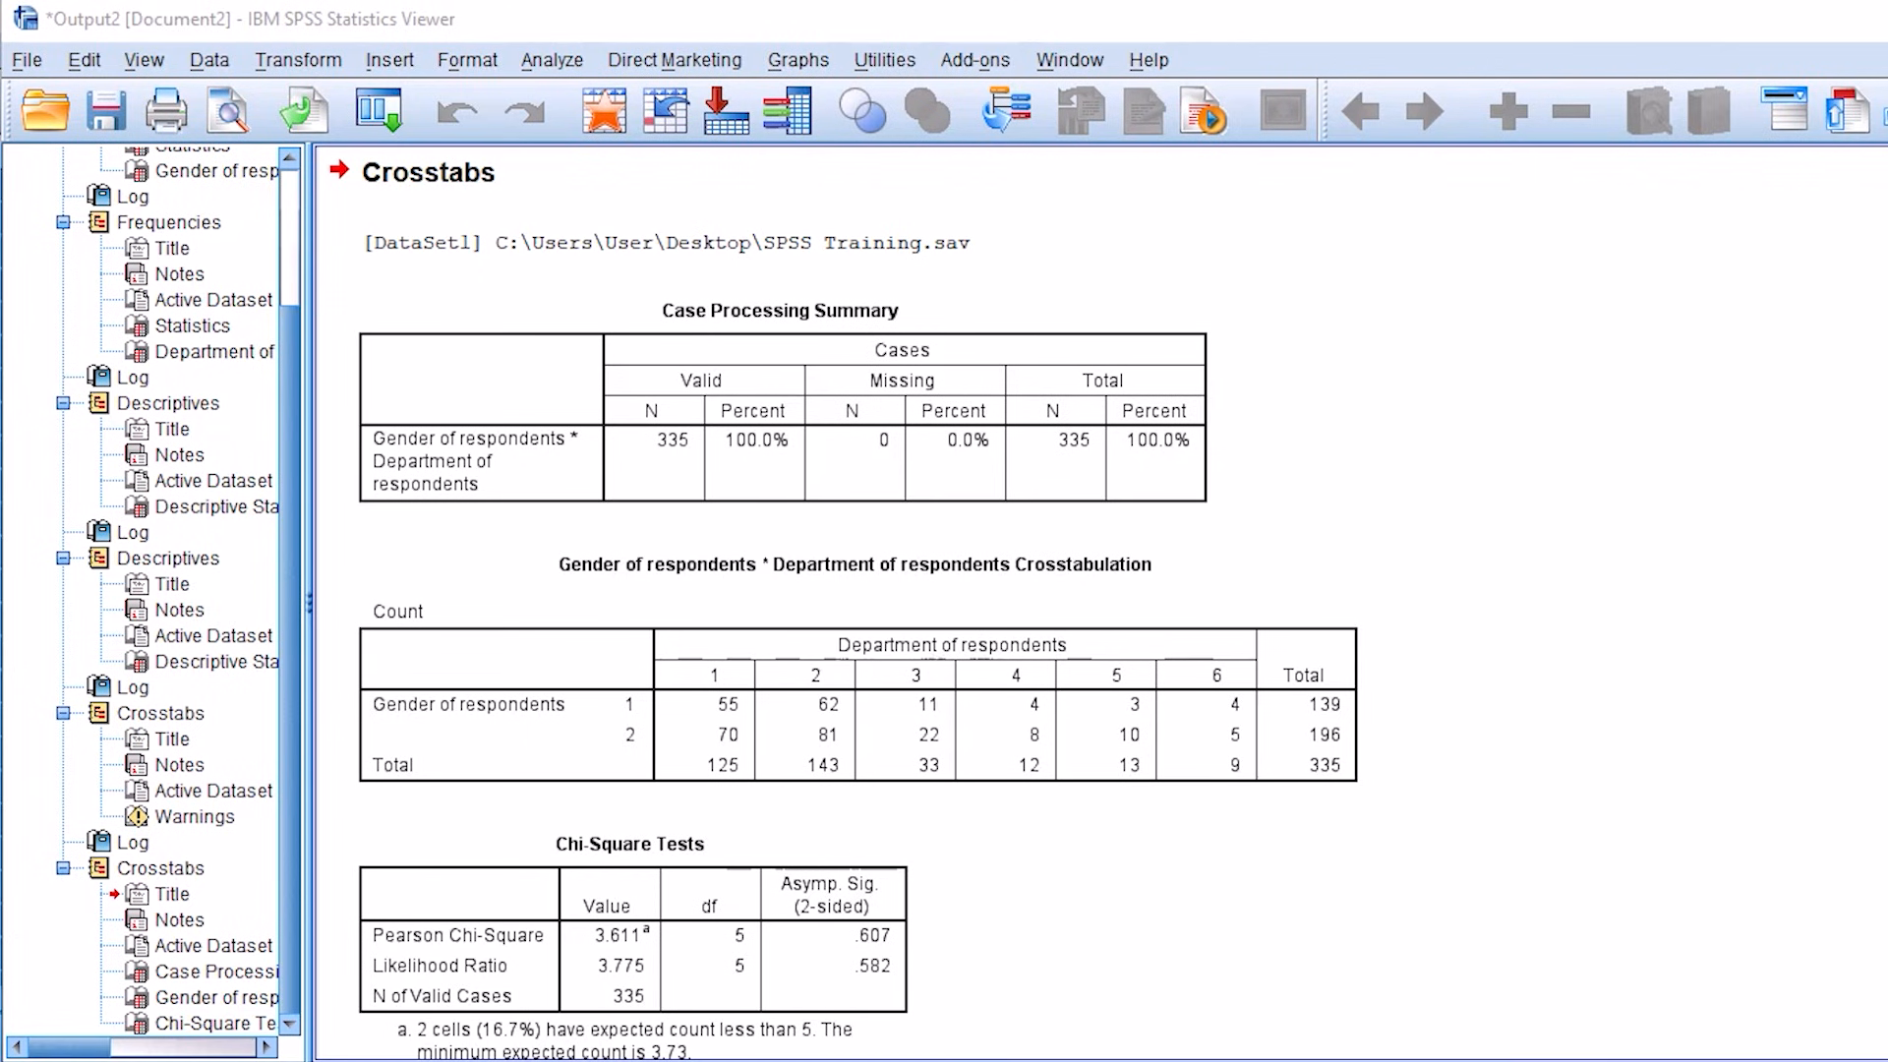
Step: Reopen Crosstabs from the output viewer, check the gender row and department column variables, and rerun the analysis
click(546, 61)
mouse_move(706, 138)
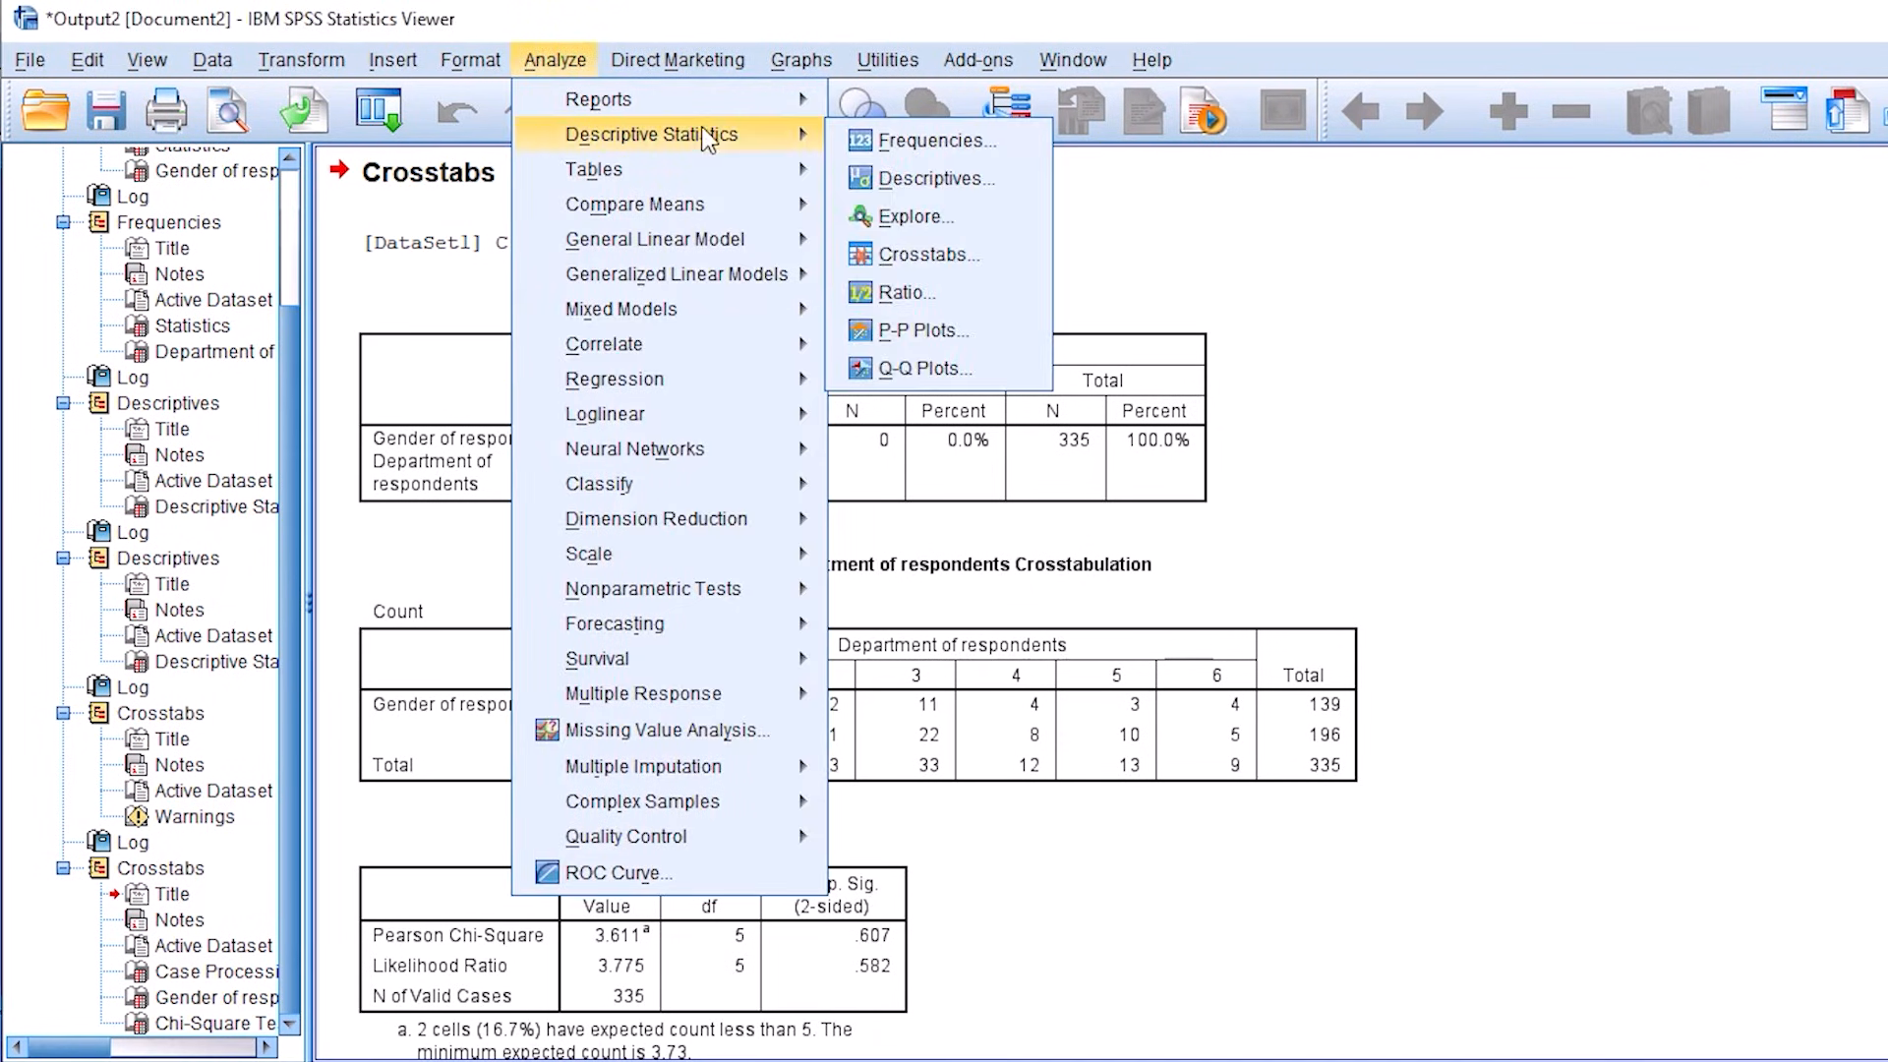
click(932, 256)
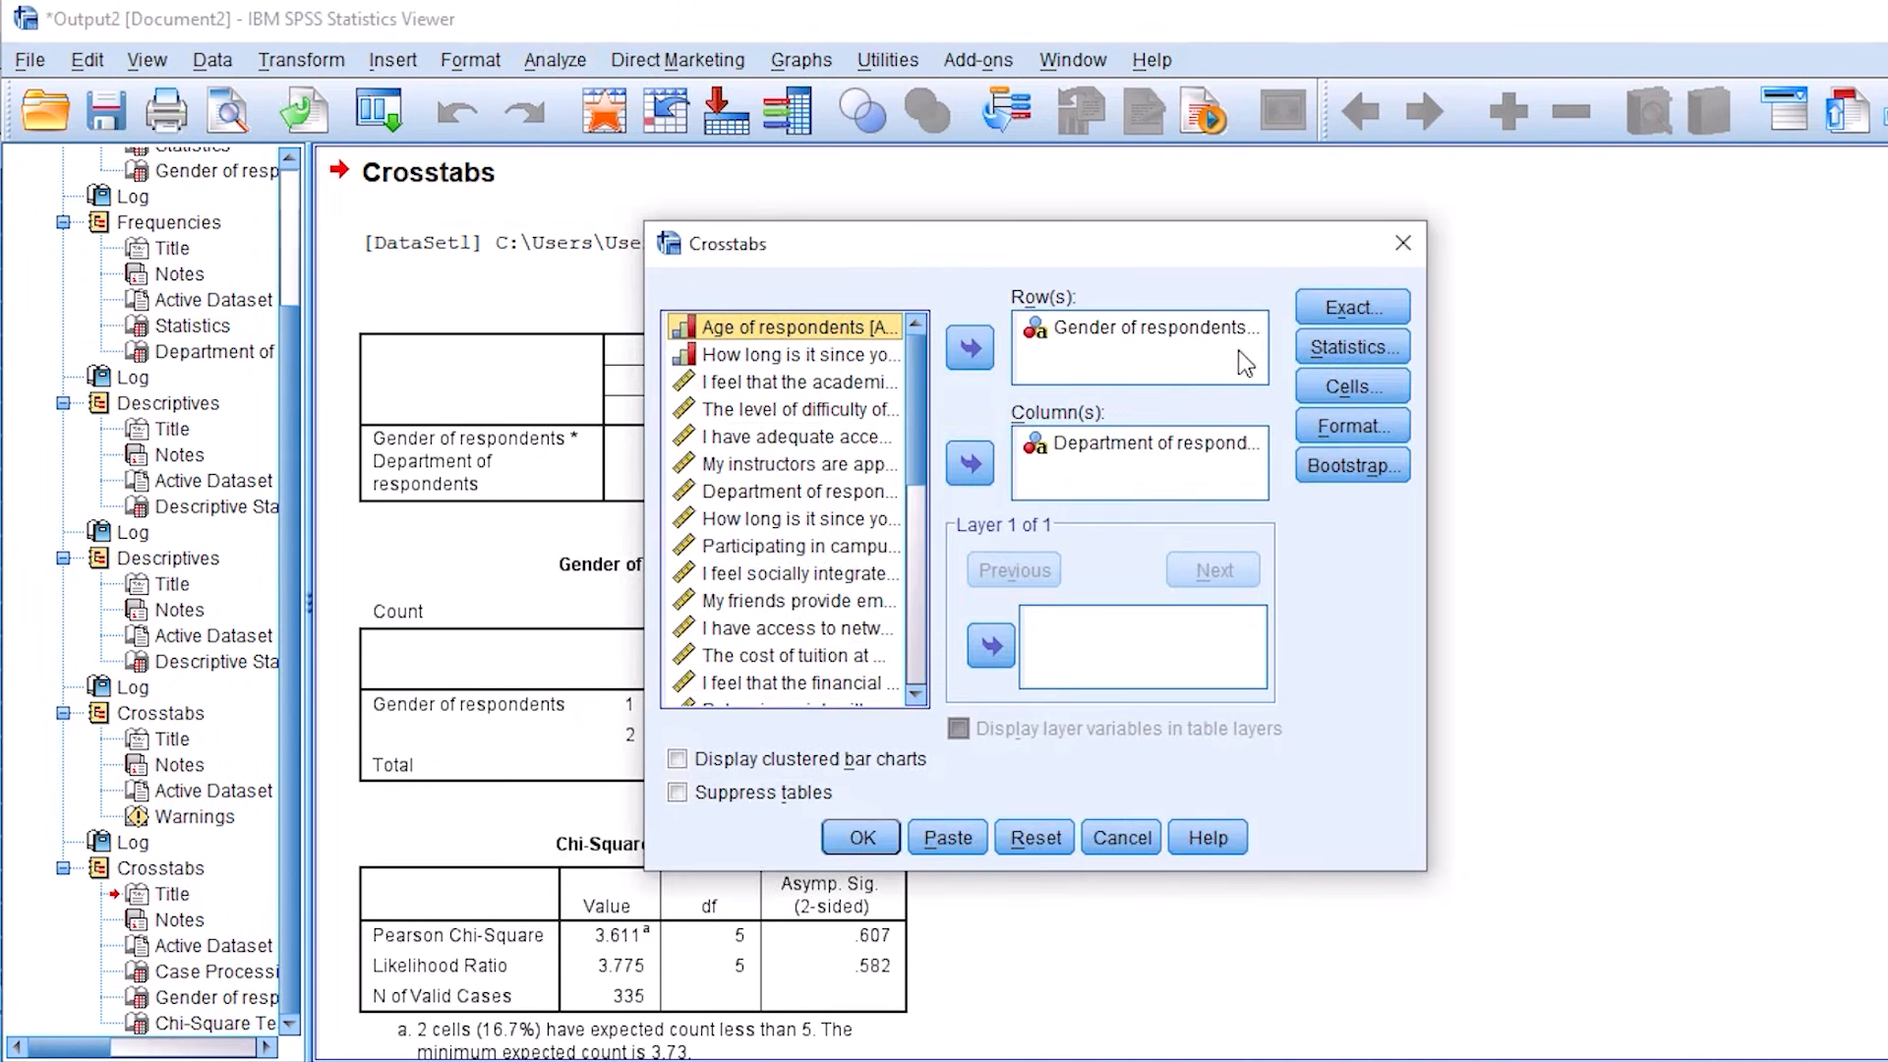
click(1131, 329)
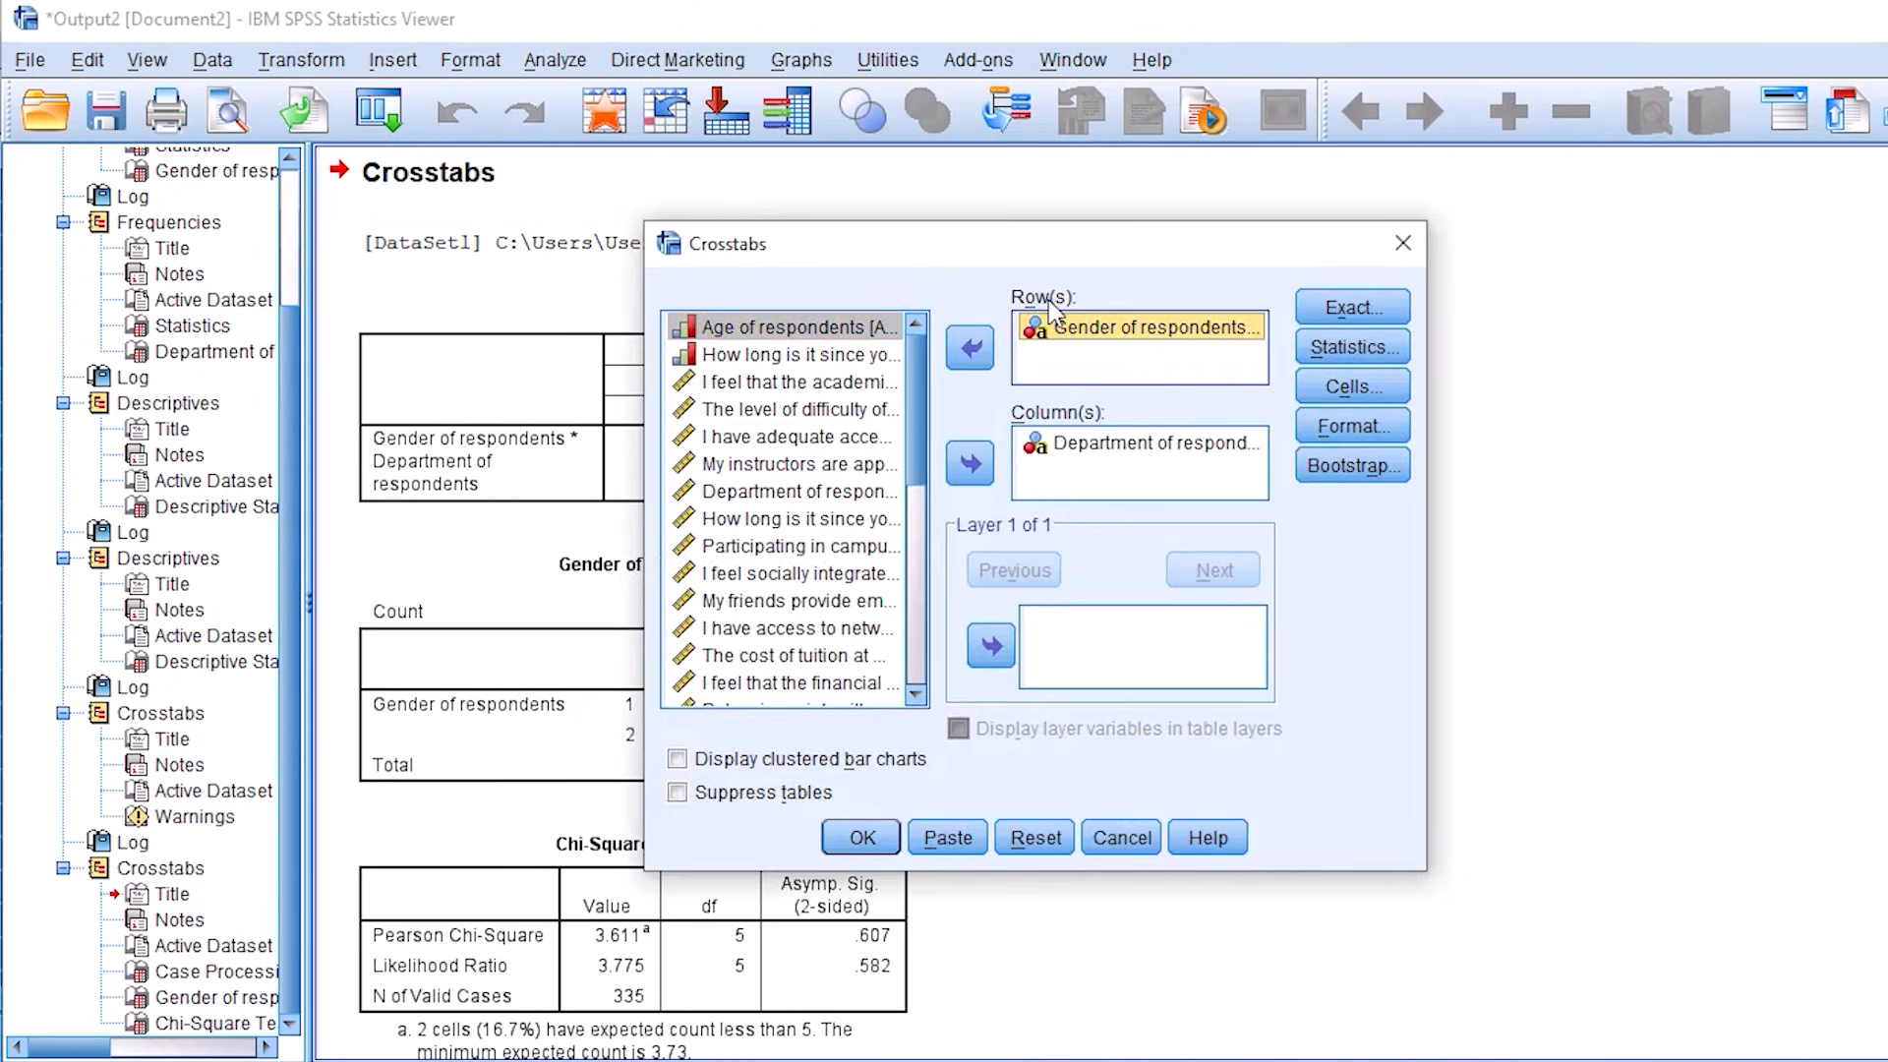
click(1125, 450)
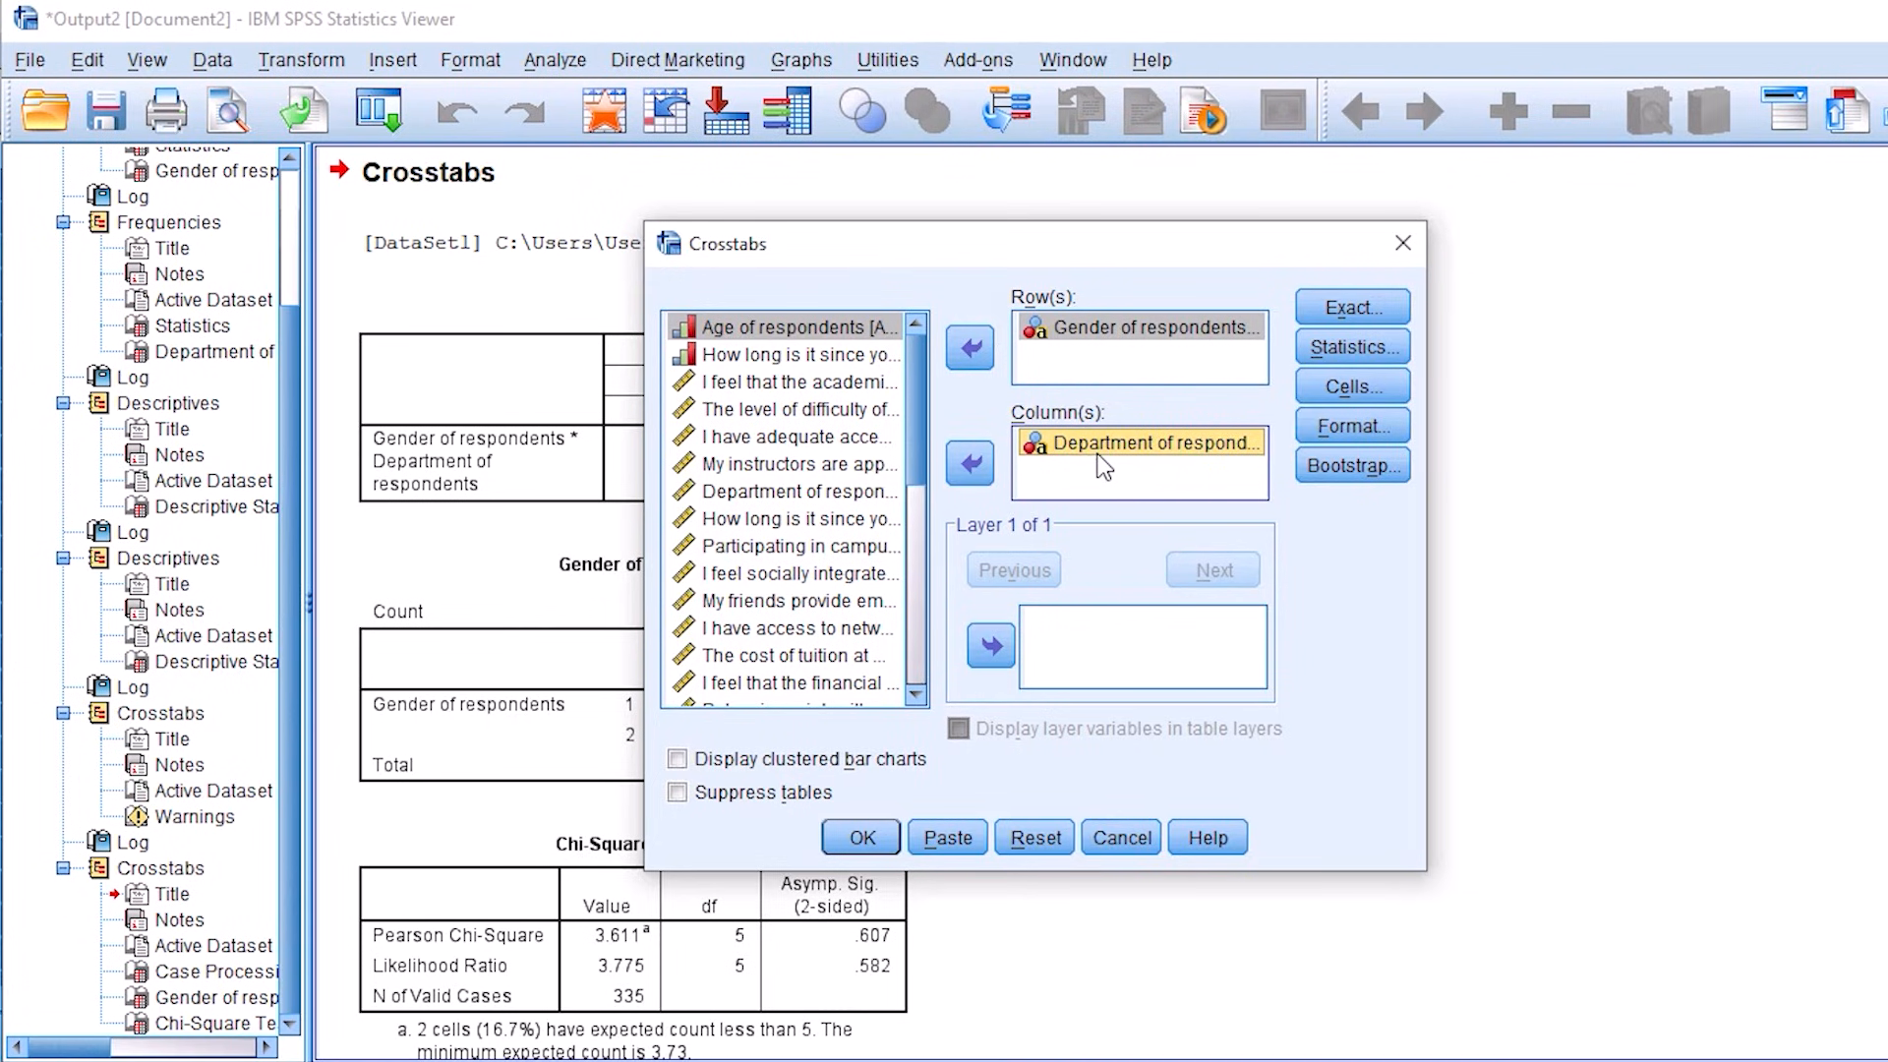
click(862, 837)
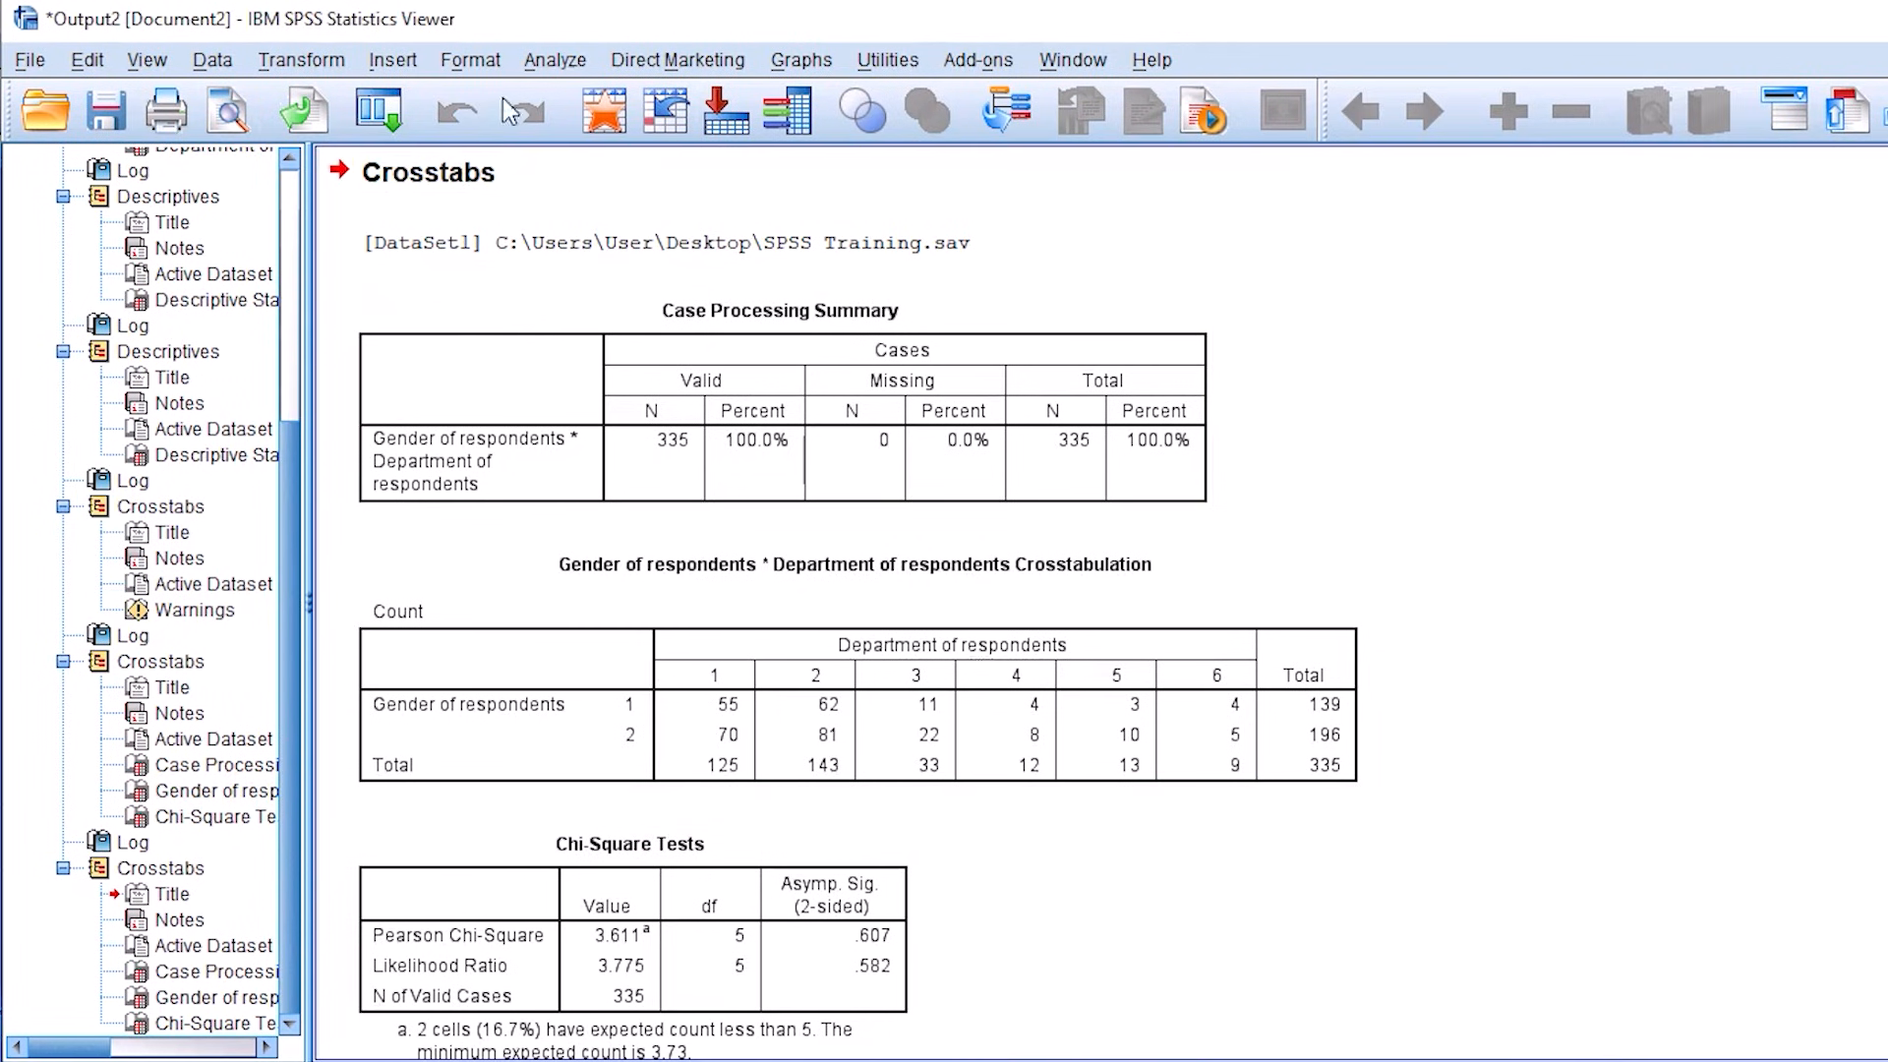
click(301, 63)
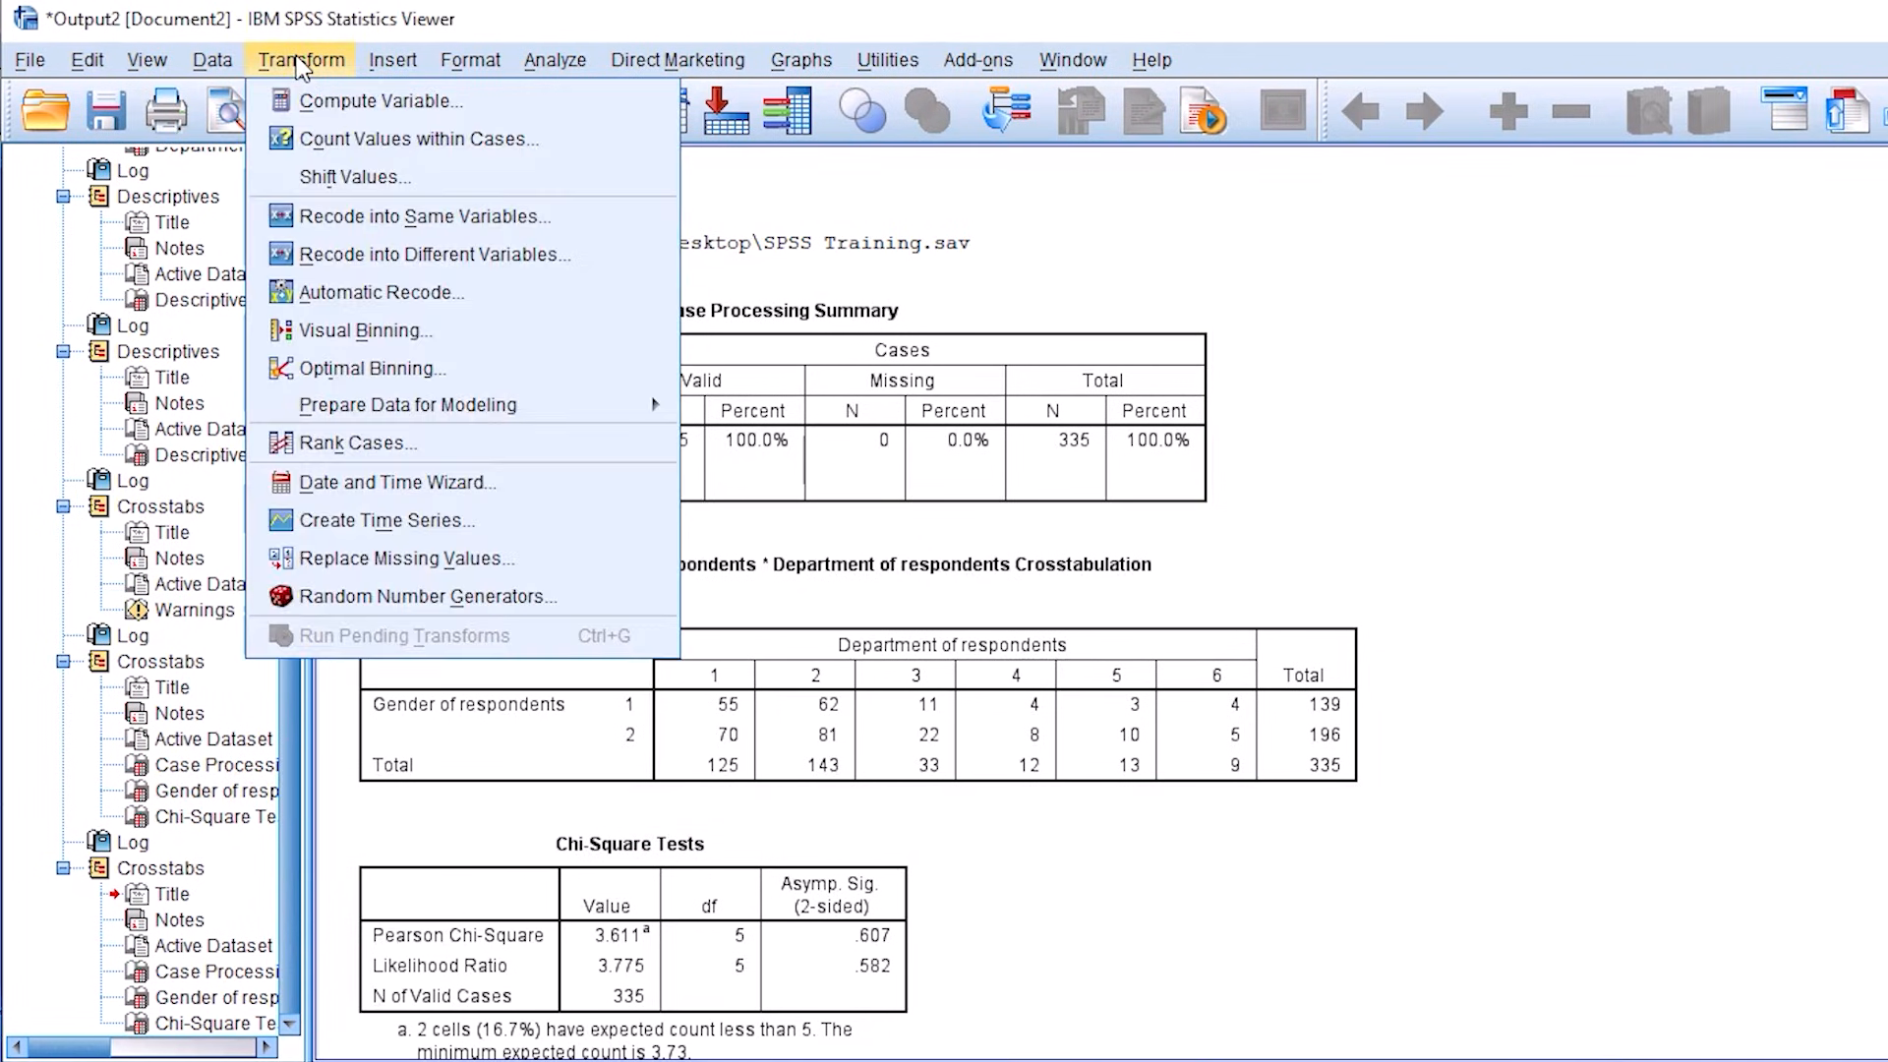
click(881, 189)
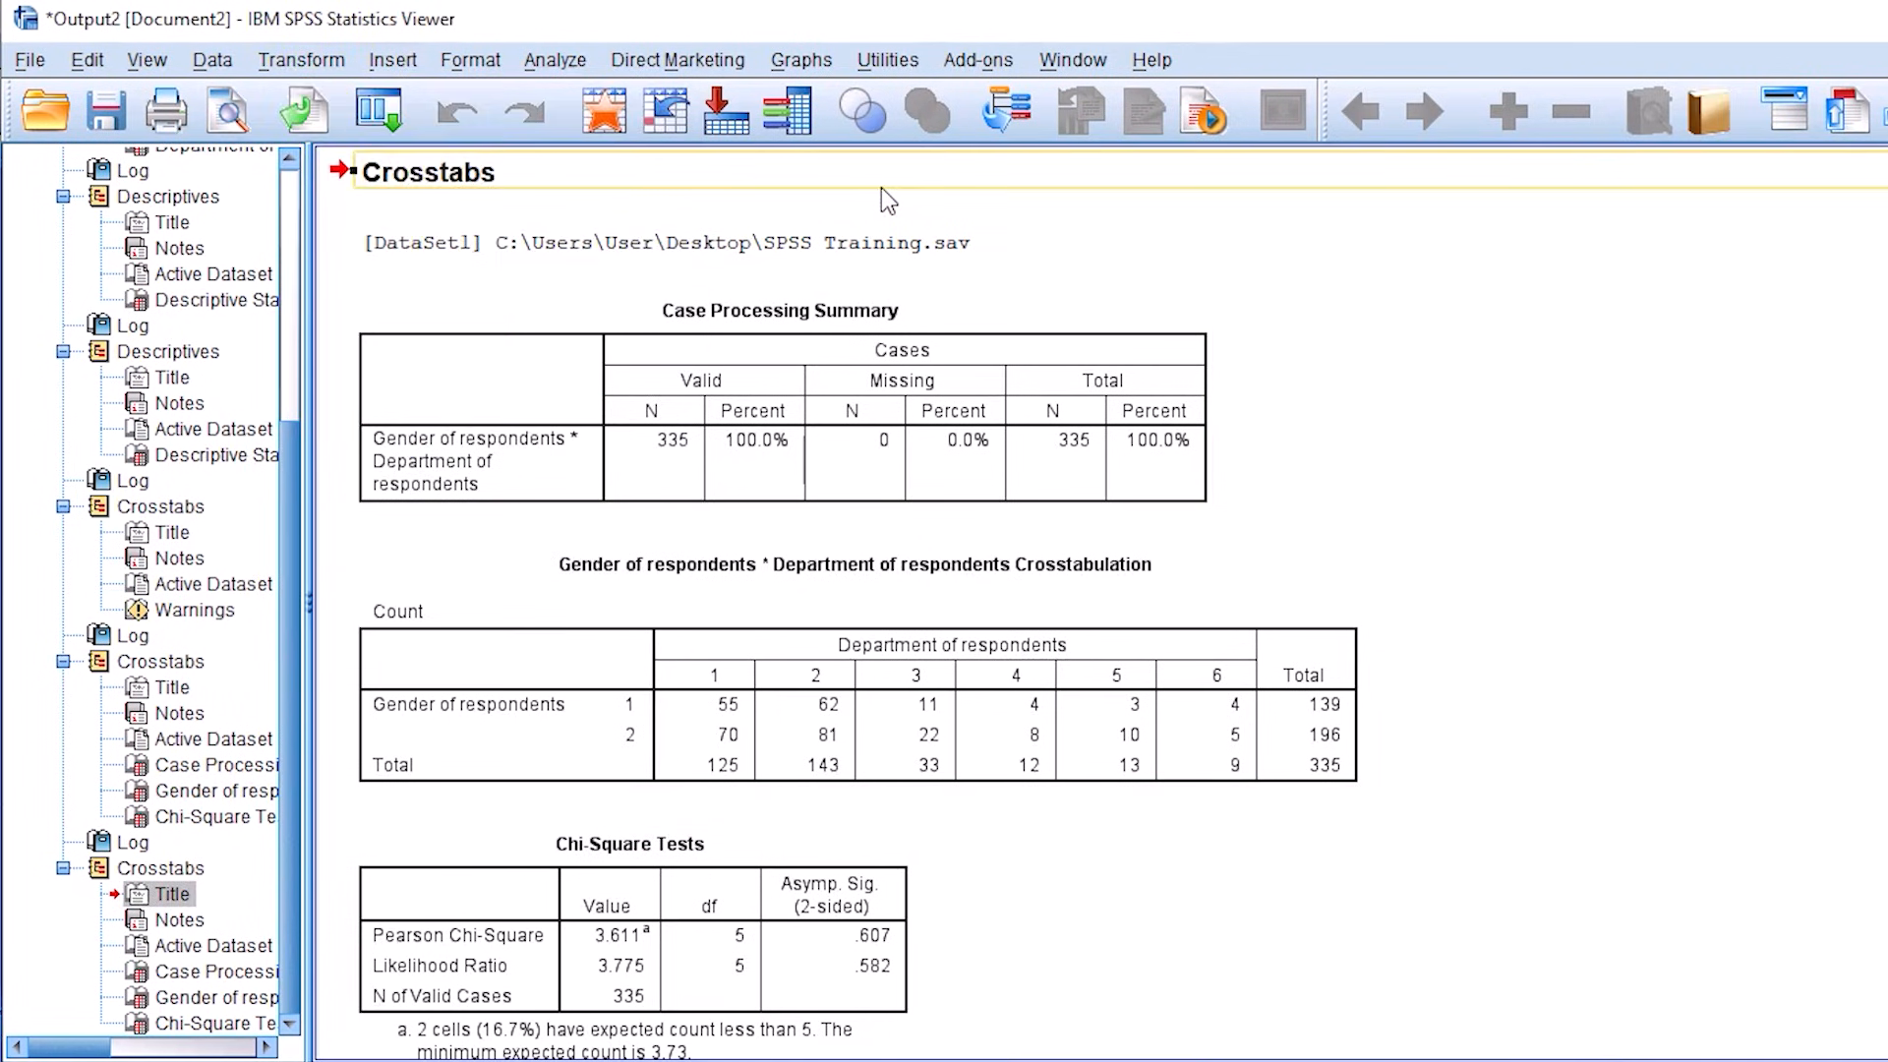
Step: Switch to the Questionnaire (1) document in Word and review its title and the demographic profile section
click(669, 994)
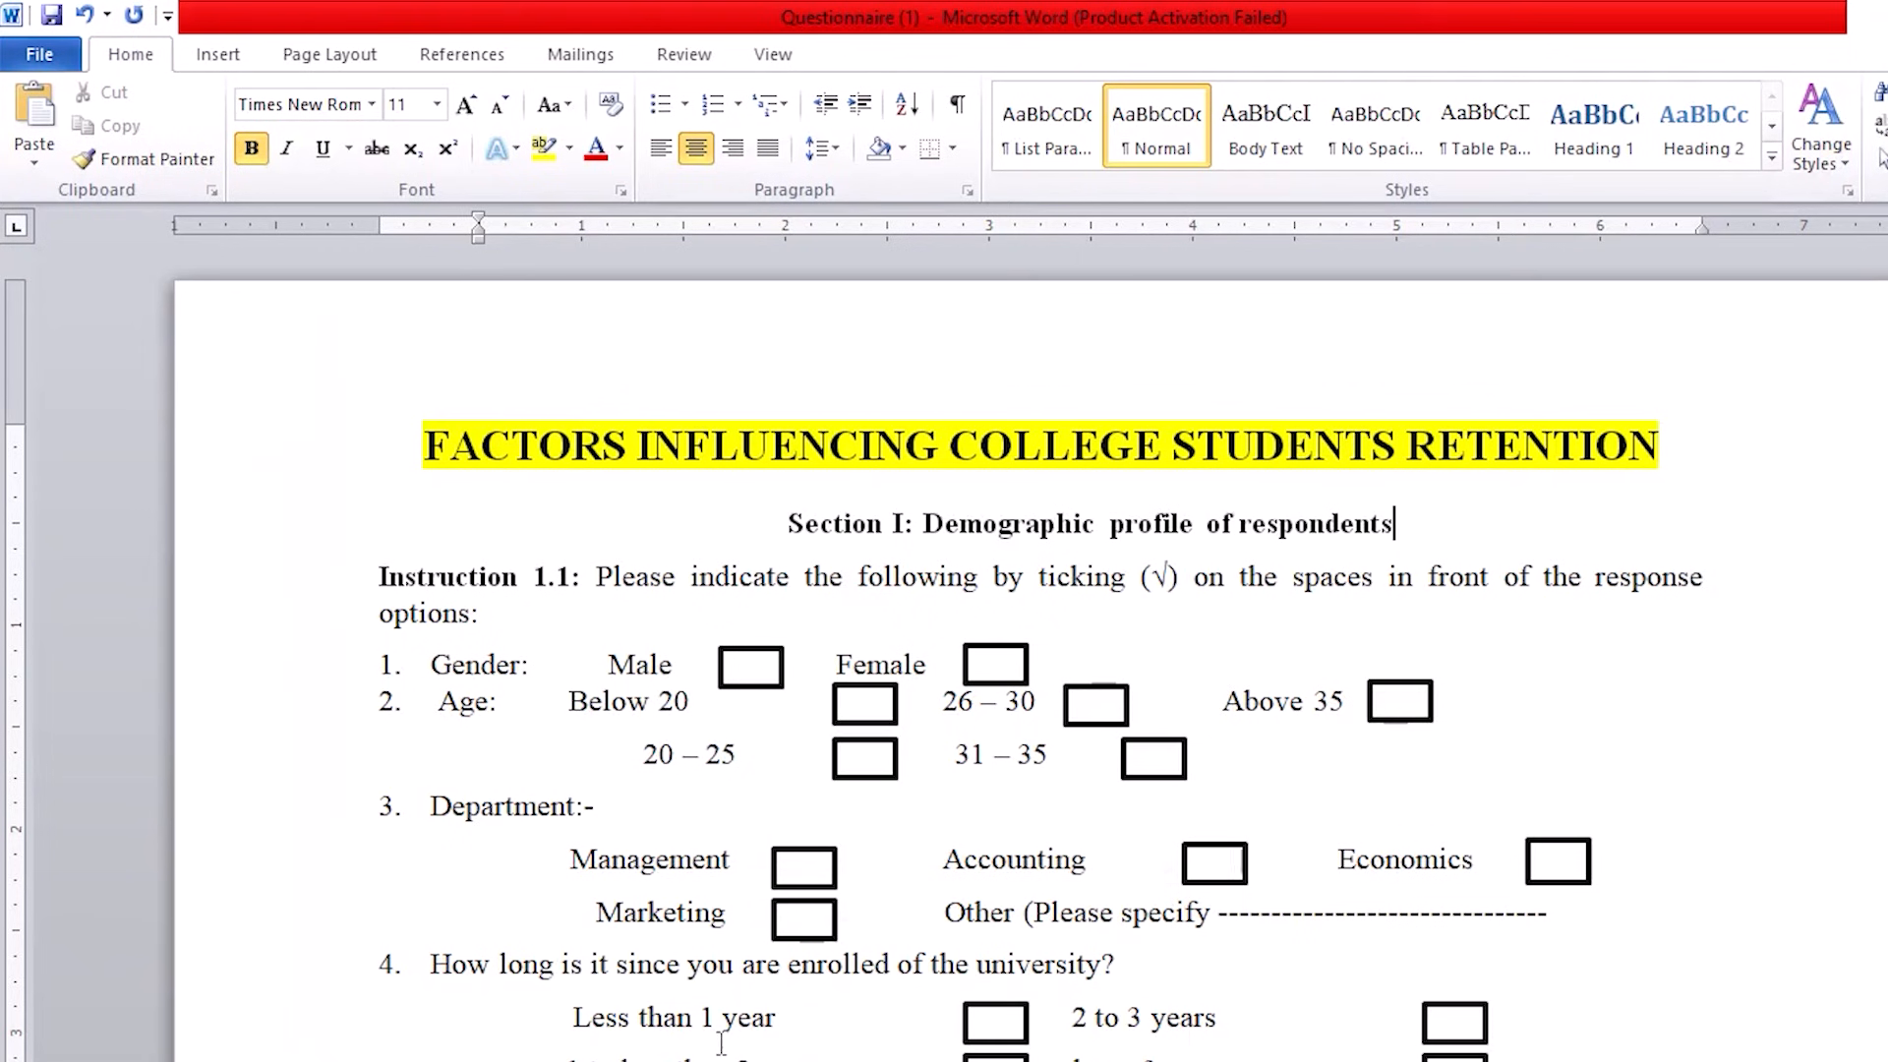
scroll(1082, 644, down, 10)
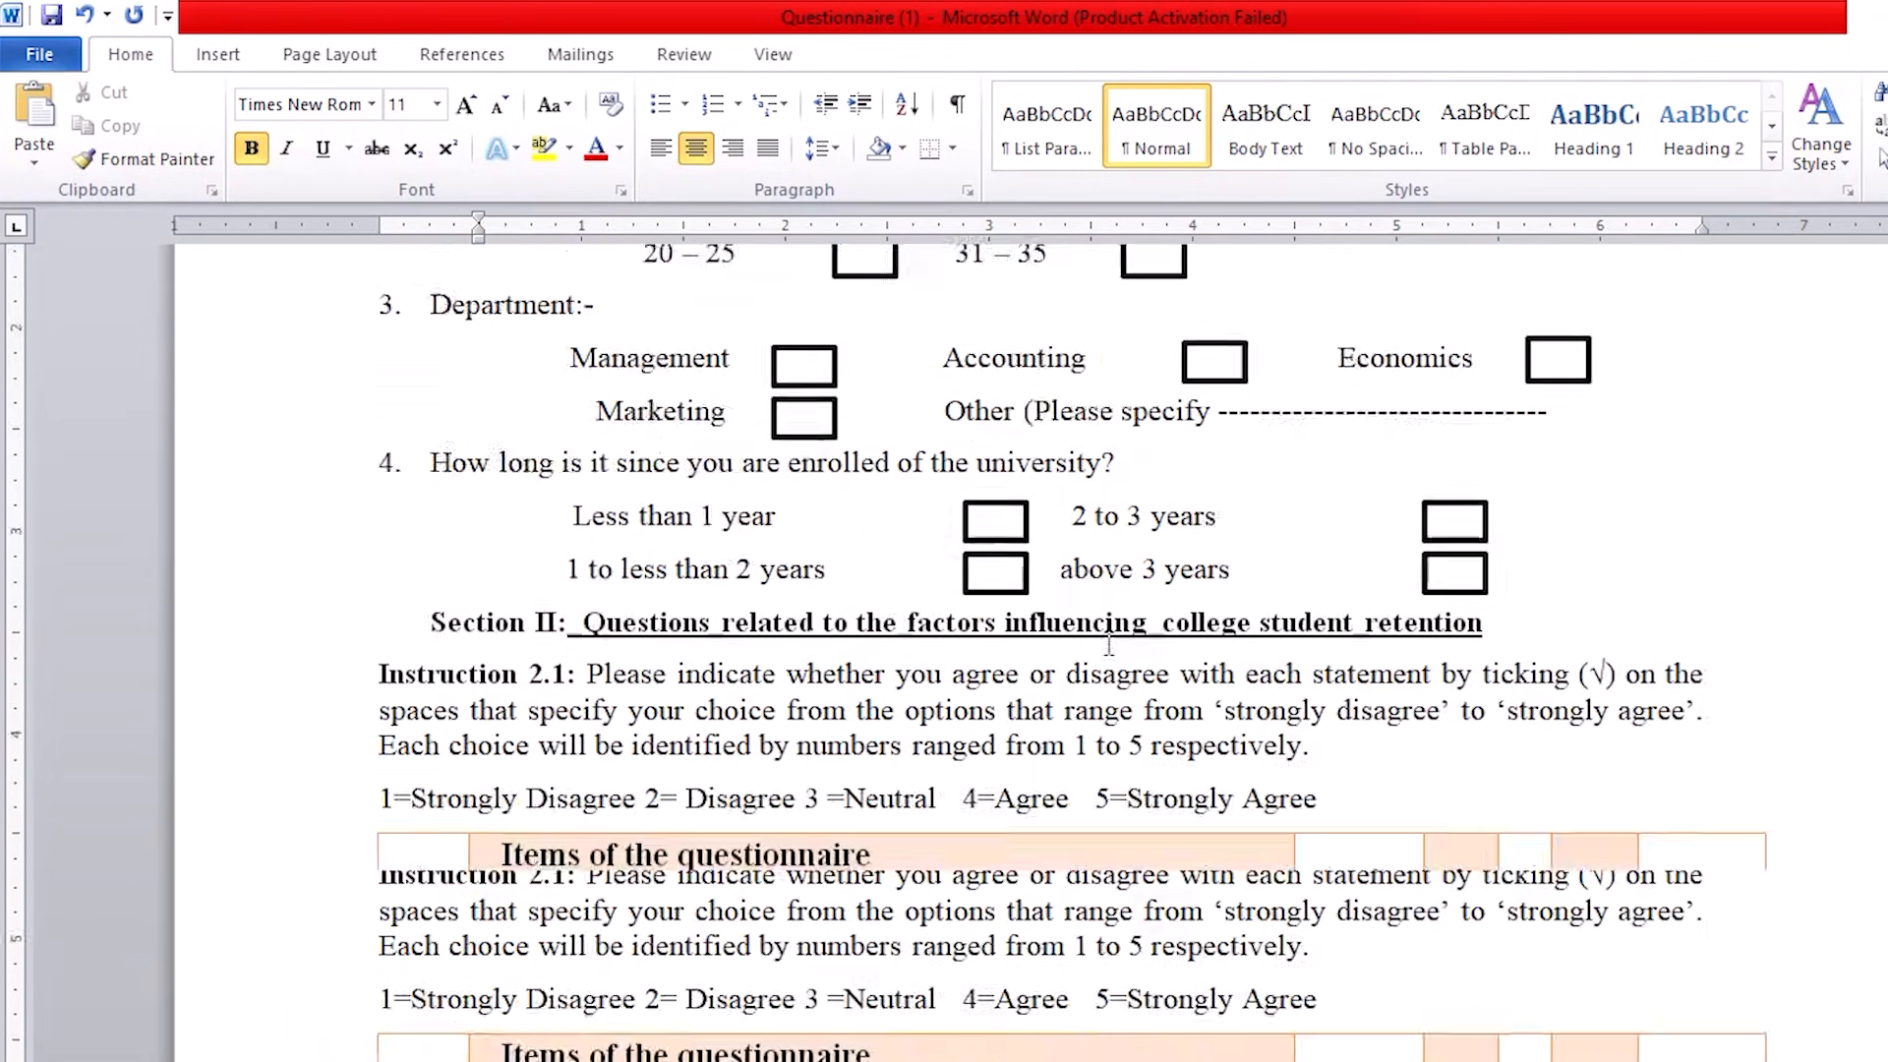
scroll(1083, 644, up, 10)
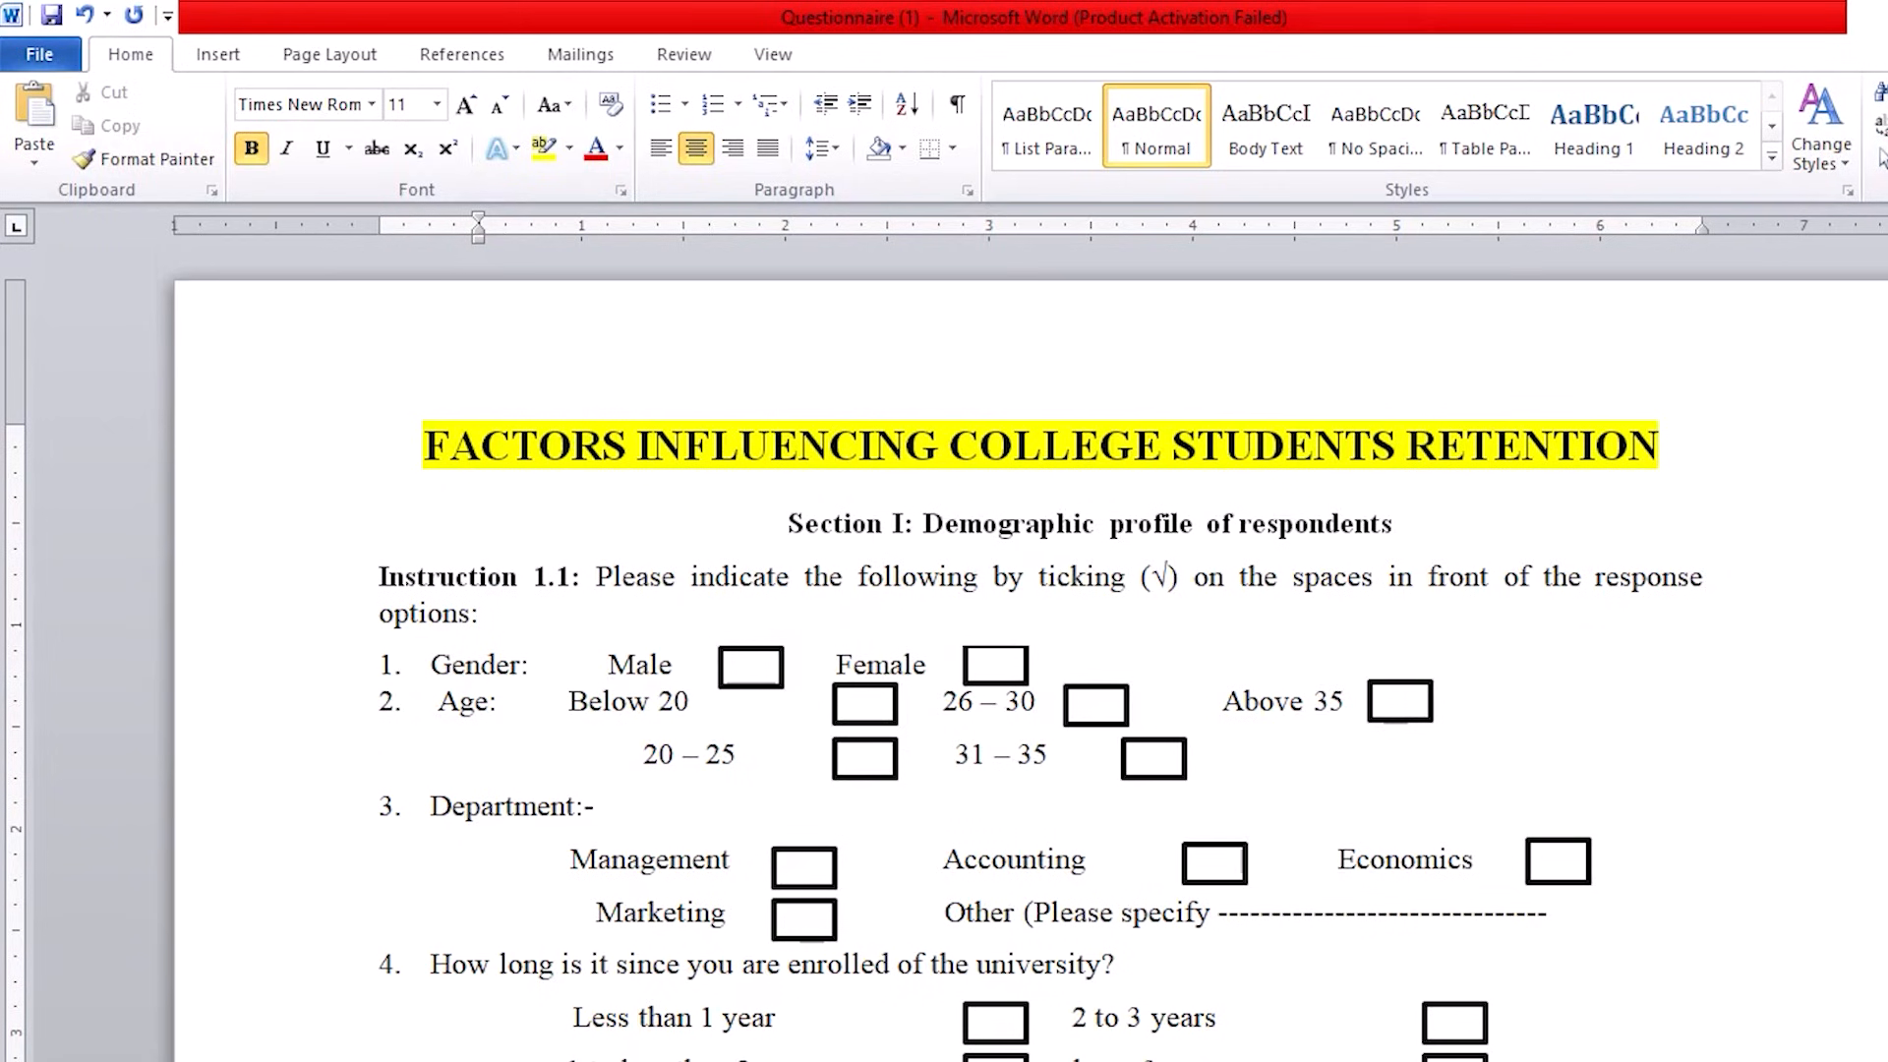
mouse_move(183, 524)
mouse_down()
mouse_move(282, 452)
mouse_move(341, 444)
mouse_move(323, 464)
mouse_up()
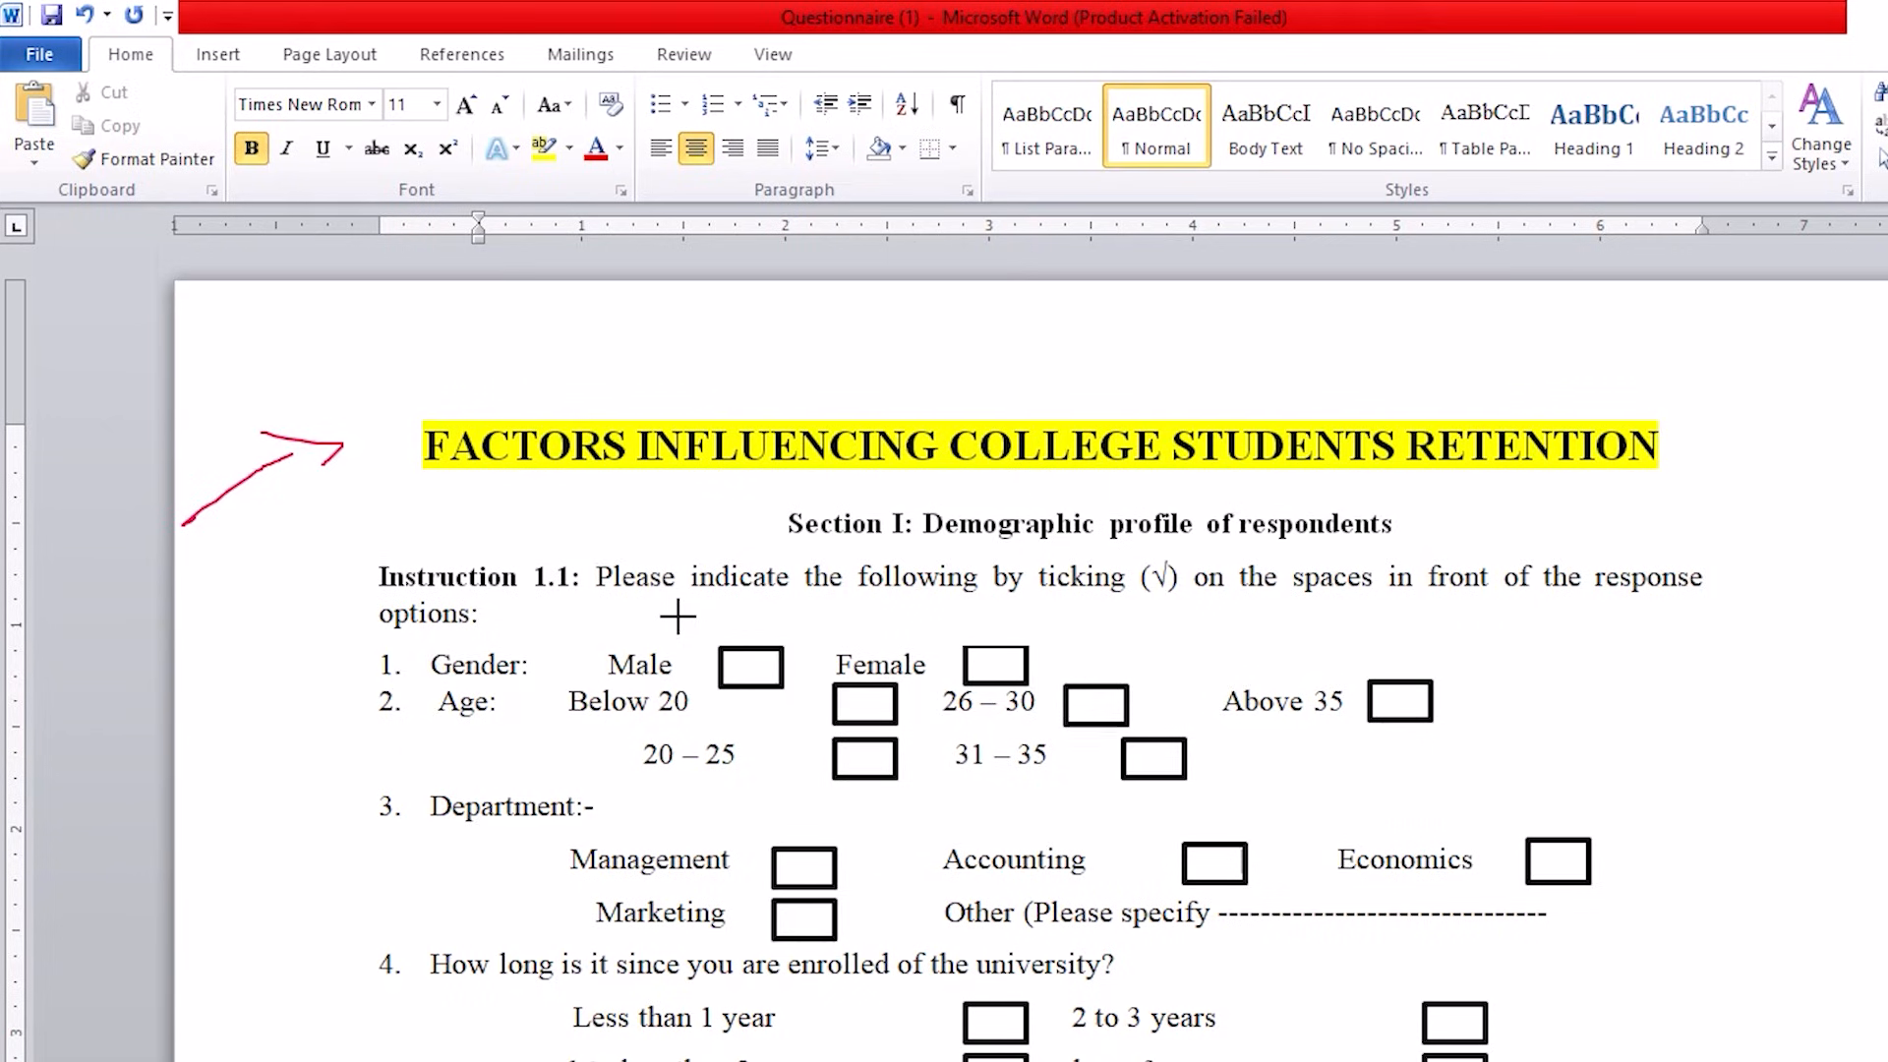
mouse_move(350, 366)
mouse_down()
mouse_move(433, 514)
mouse_move(1344, 492)
mouse_move(1733, 391)
mouse_move(448, 411)
mouse_up()
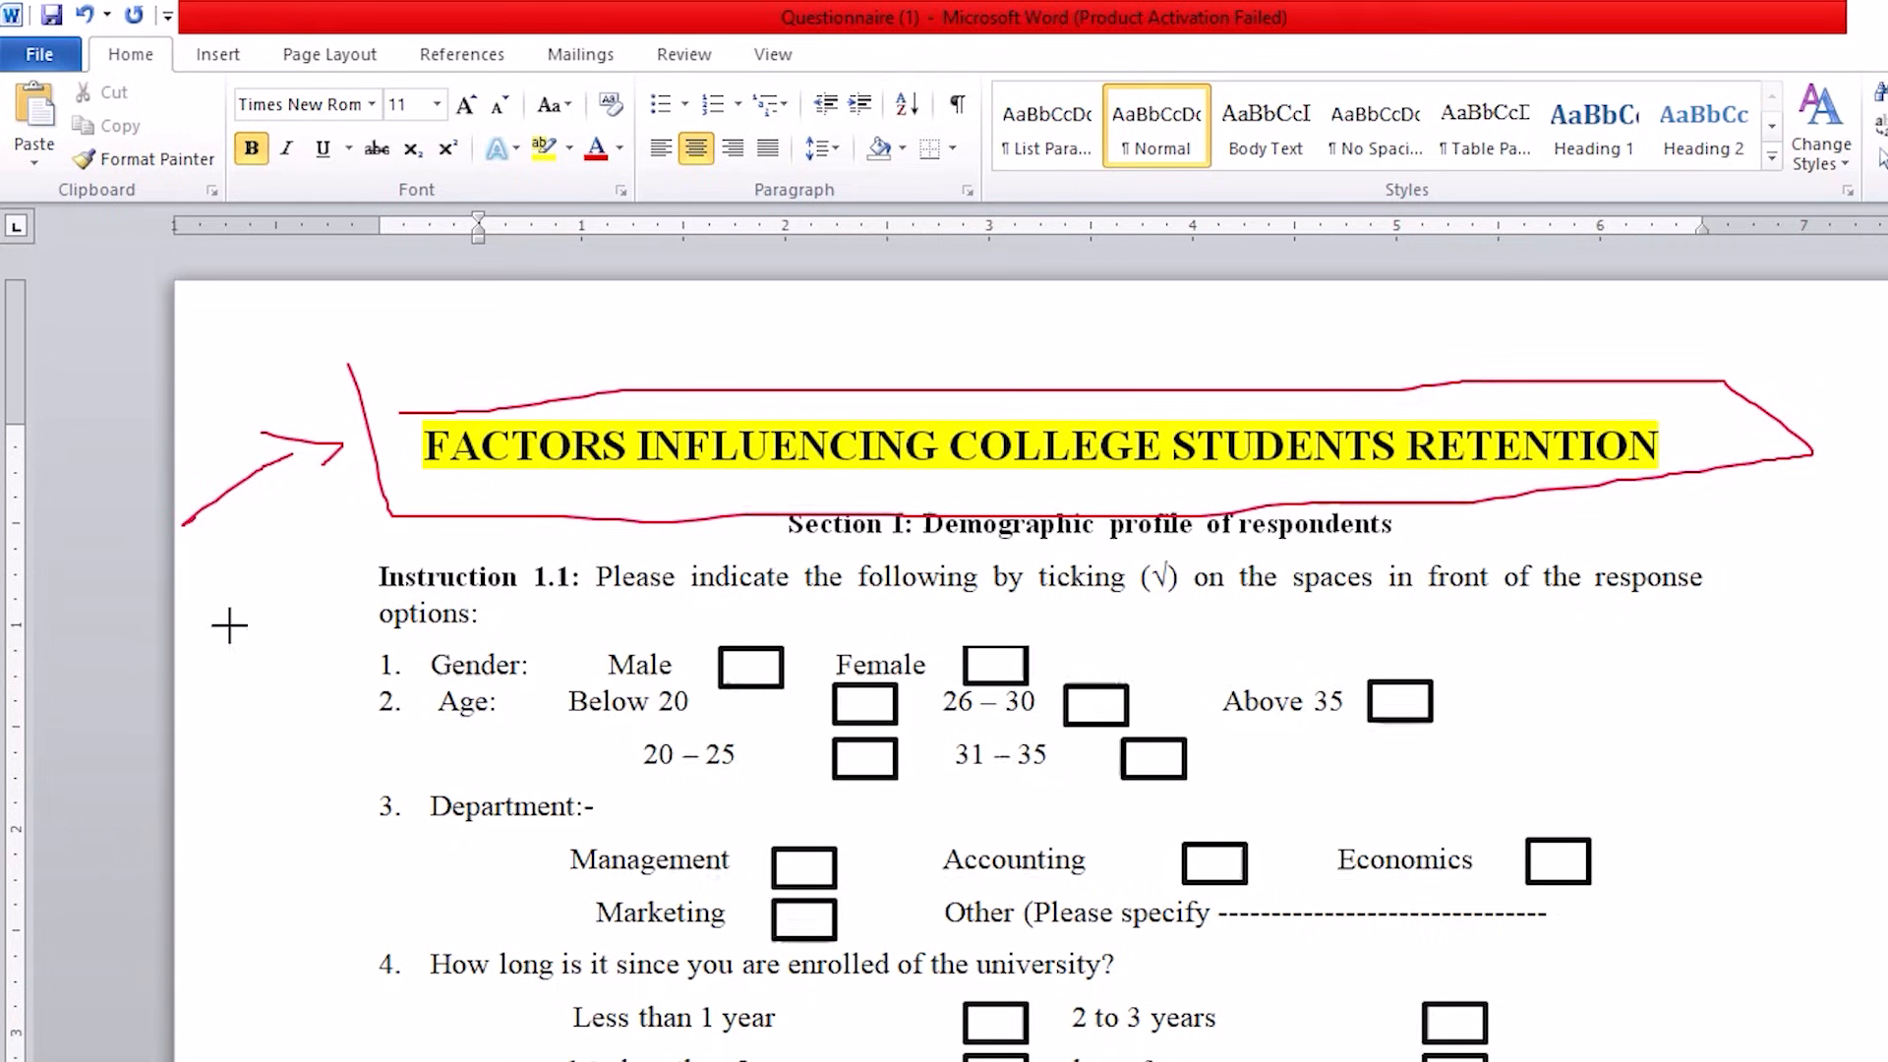
Step: Examine the demographic items of the questionnaire: gender, age, department and length of enrolment at the university
drag(297, 646, 400, 1008)
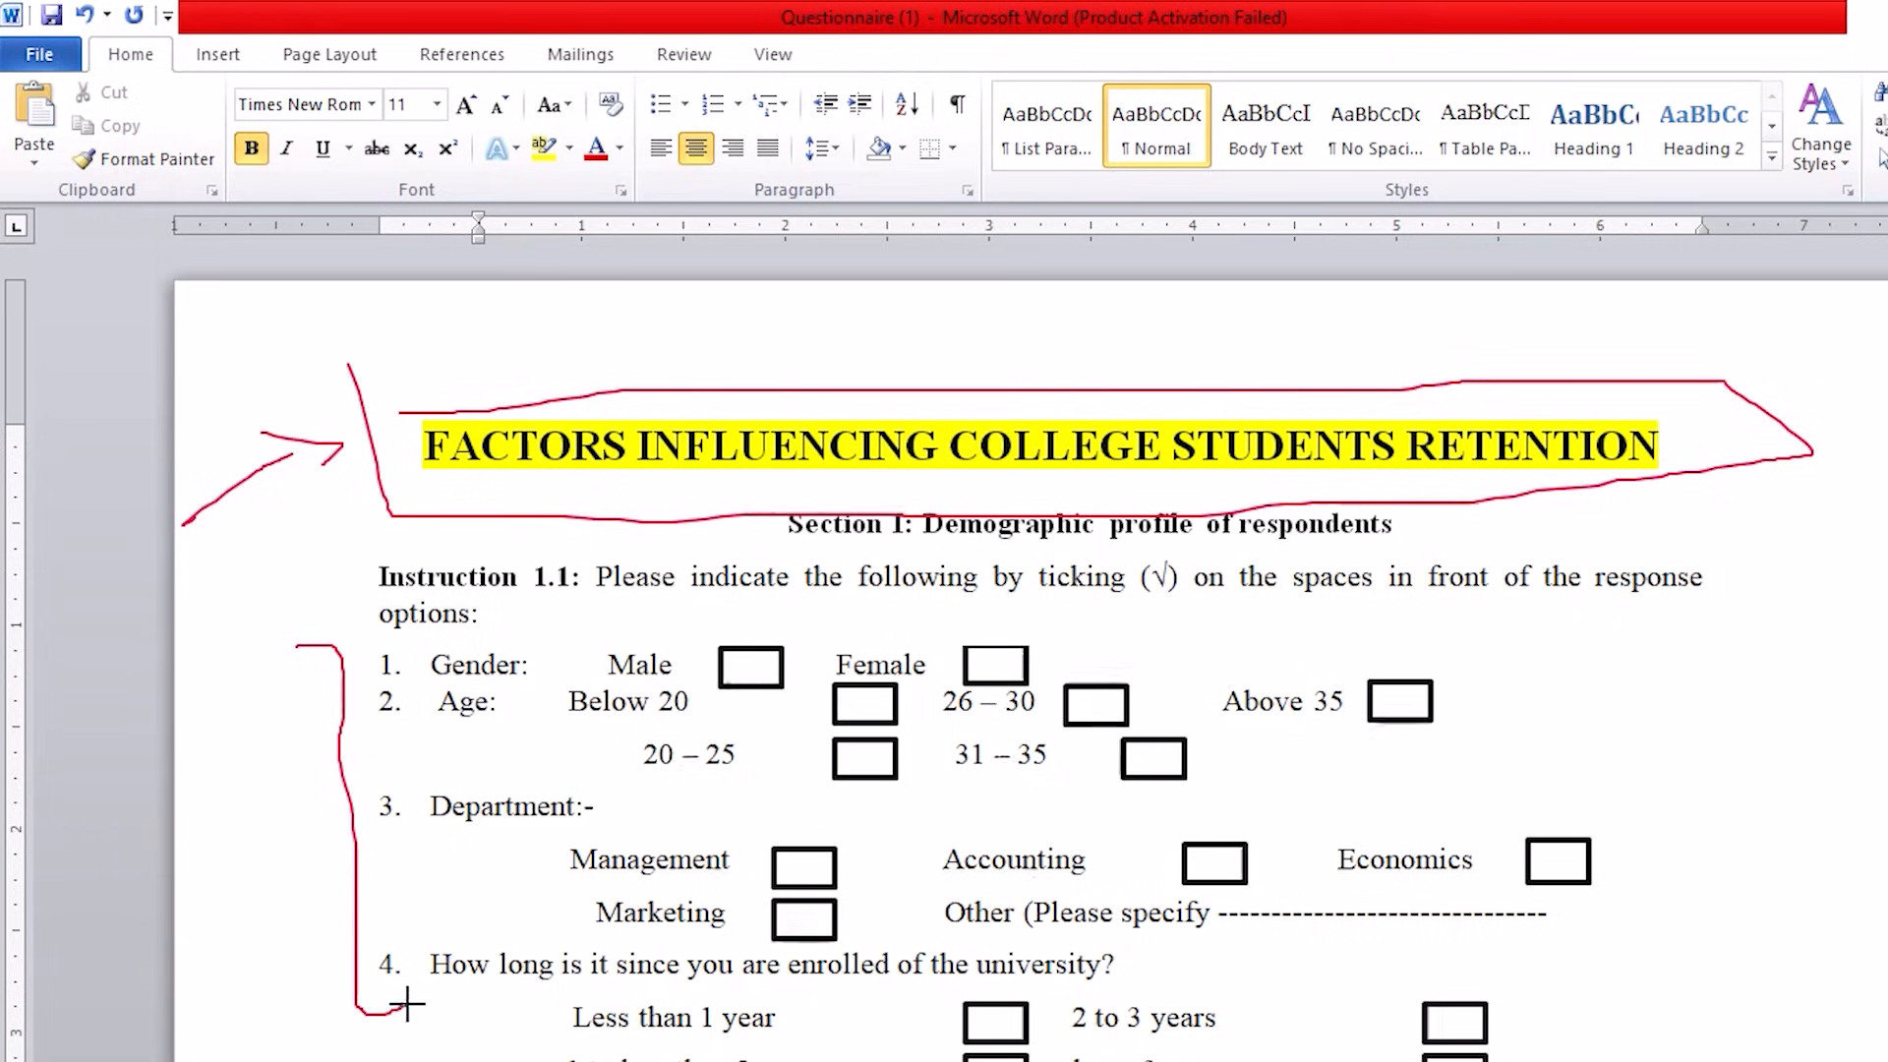
mouse_move(197, 841)
mouse_down()
mouse_move(266, 776)
mouse_move(306, 792)
mouse_up()
drag(531, 660, 587, 608)
drag(505, 713, 585, 672)
drag(532, 794, 606, 755)
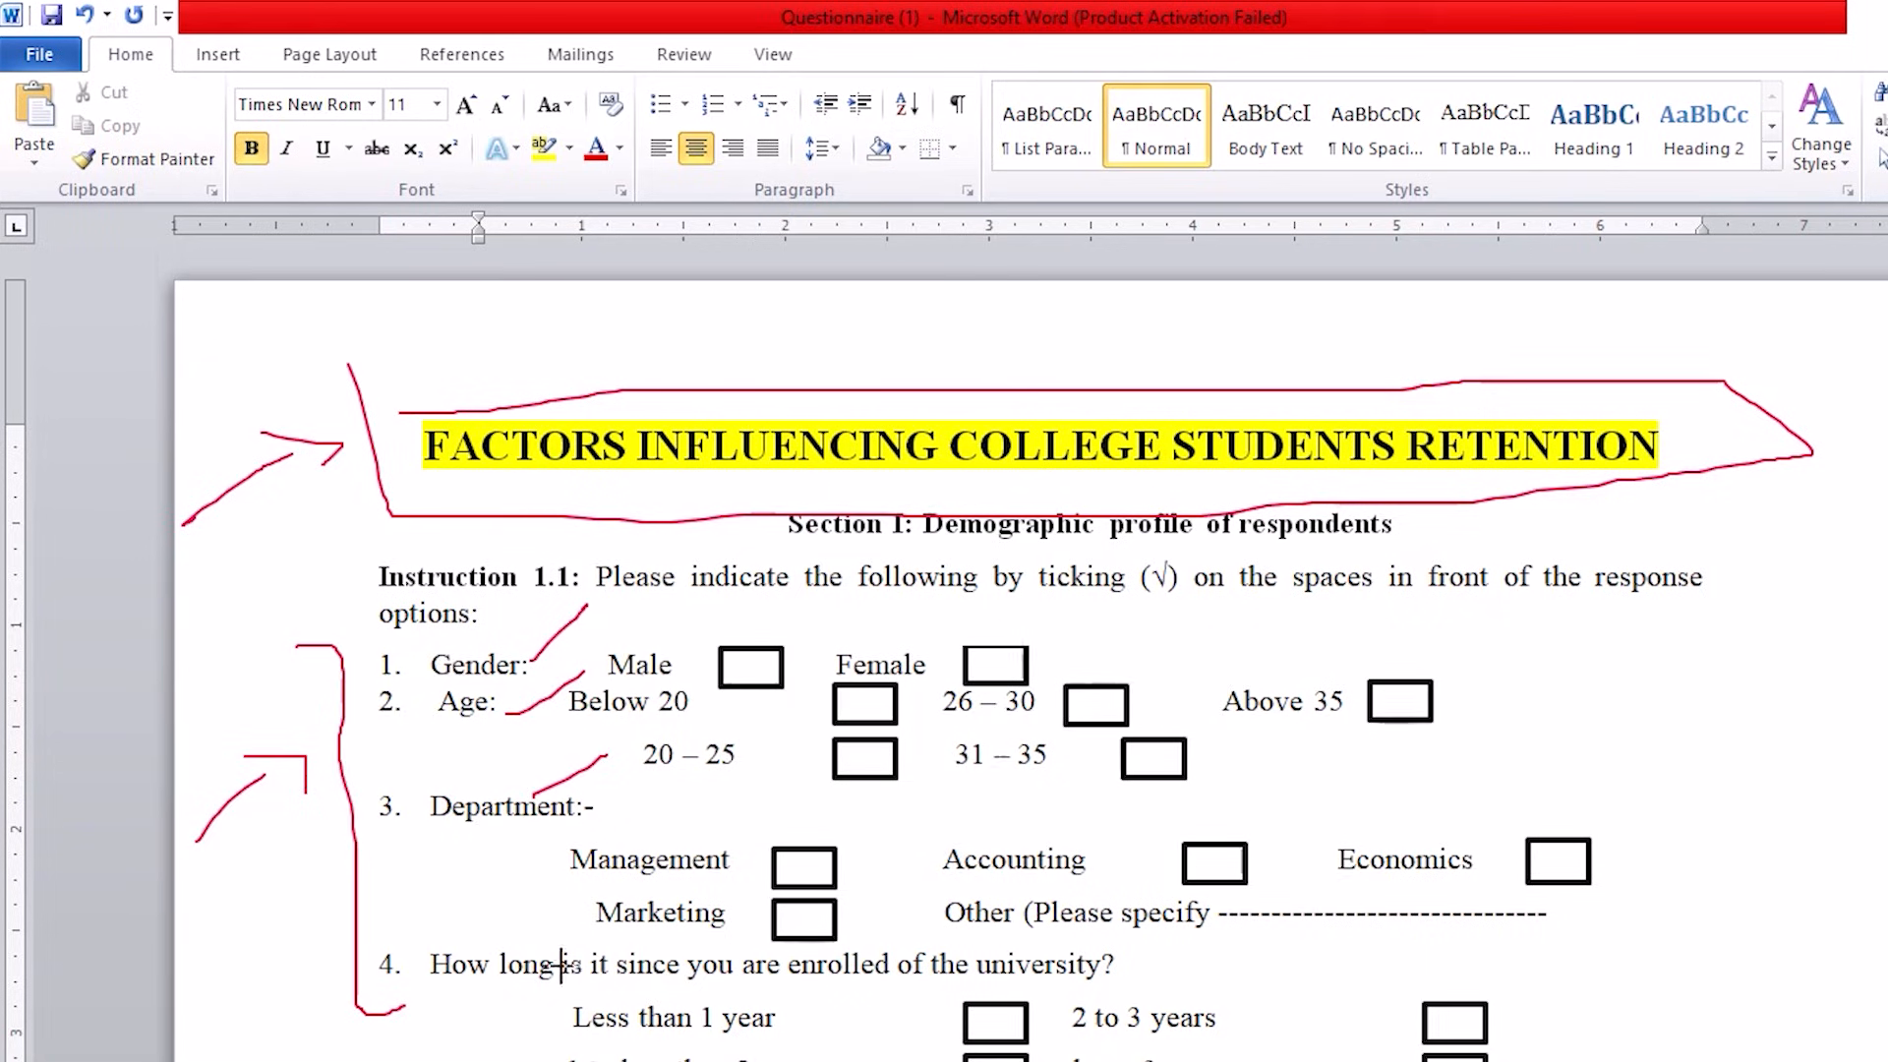
drag(502, 942, 634, 876)
key(e)
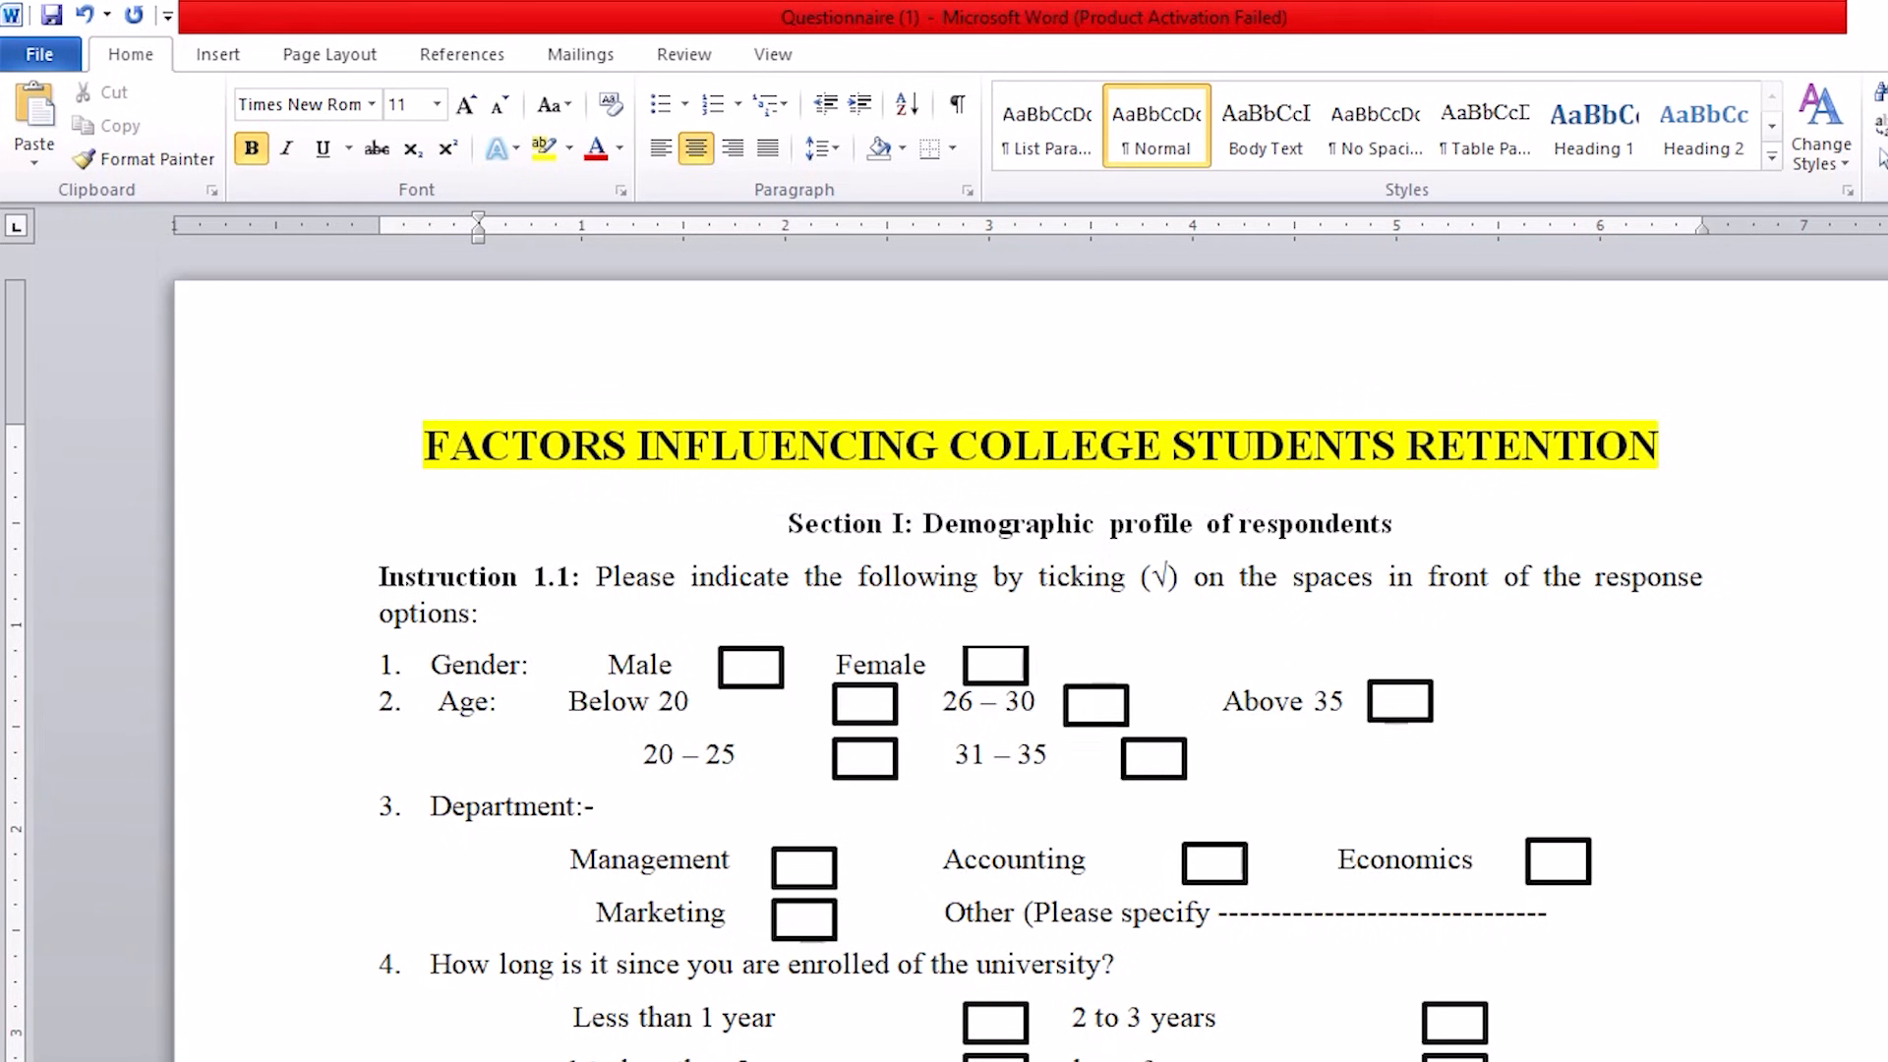
Step: Review the questionnaire's five-point agreement scale and its Academic, Social, Financial, Institutional and Intention sections
scroll(856, 880, down, 9)
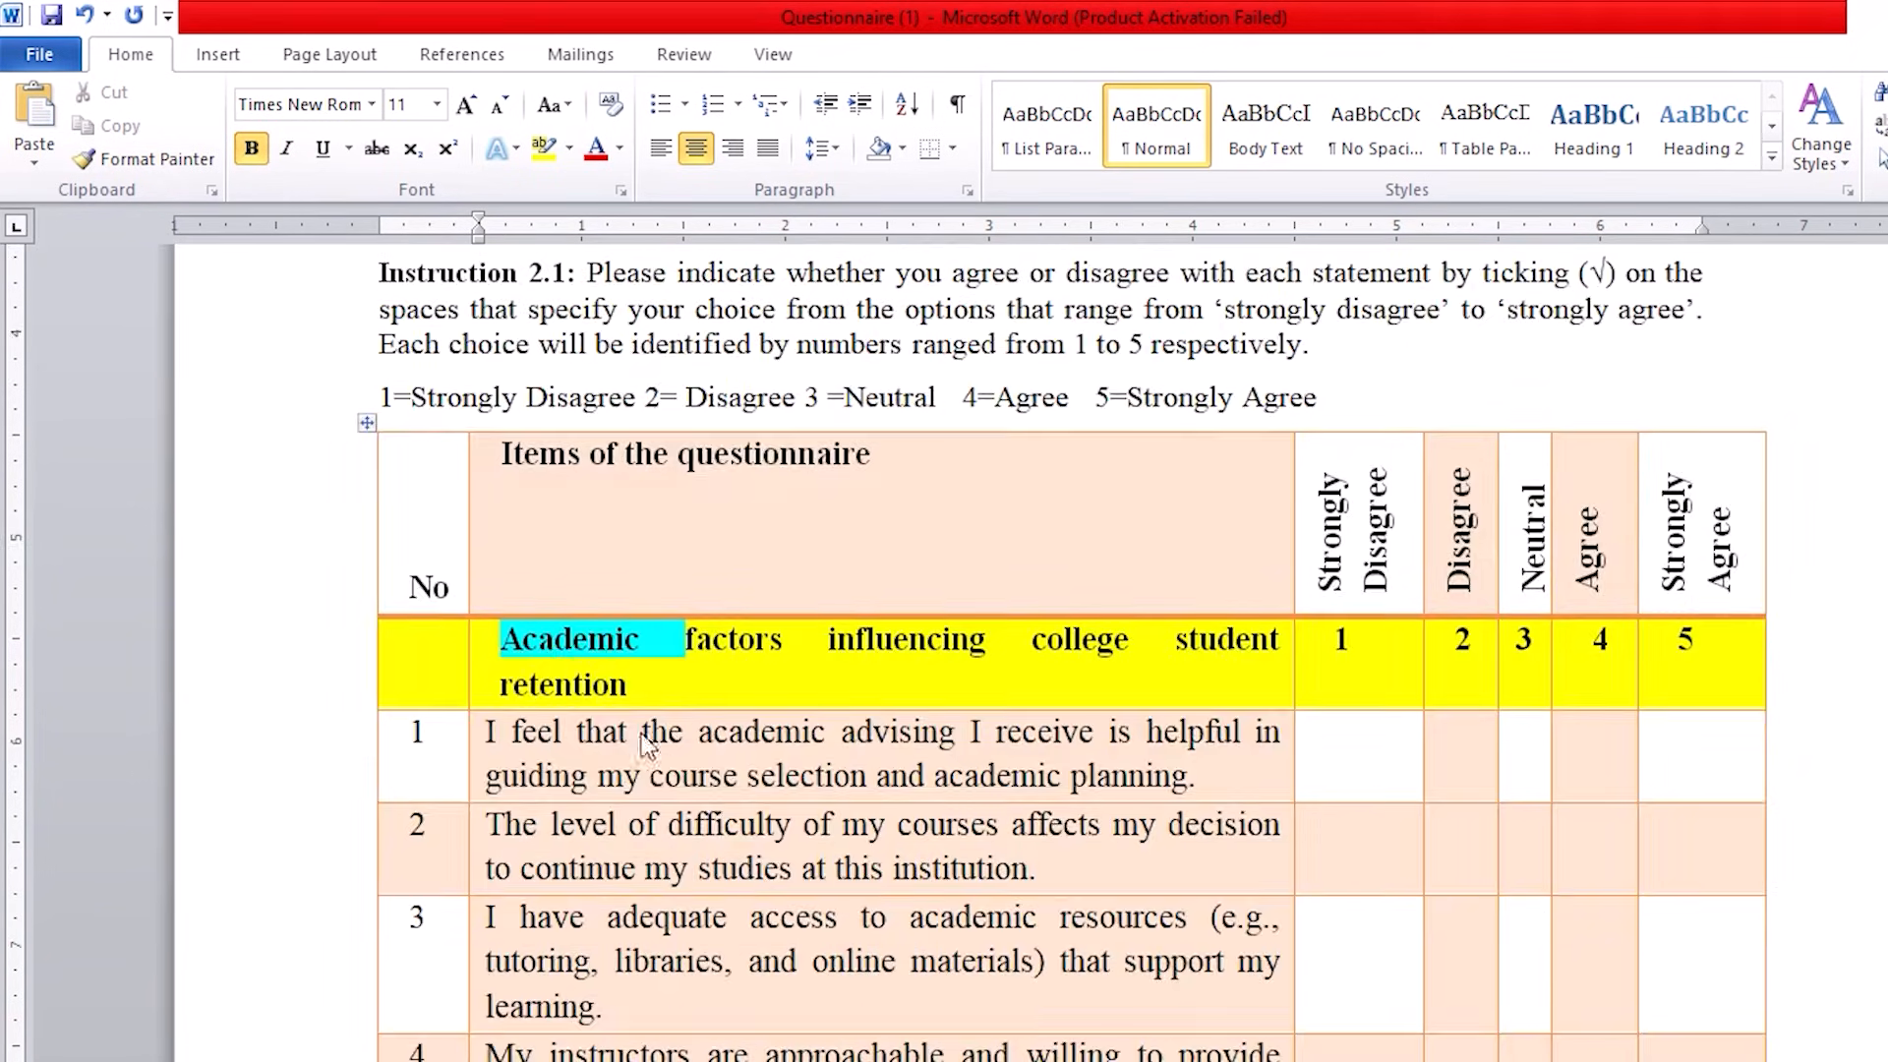
scroll(595, 713, down, 3)
scroll(592, 690, up, 2)
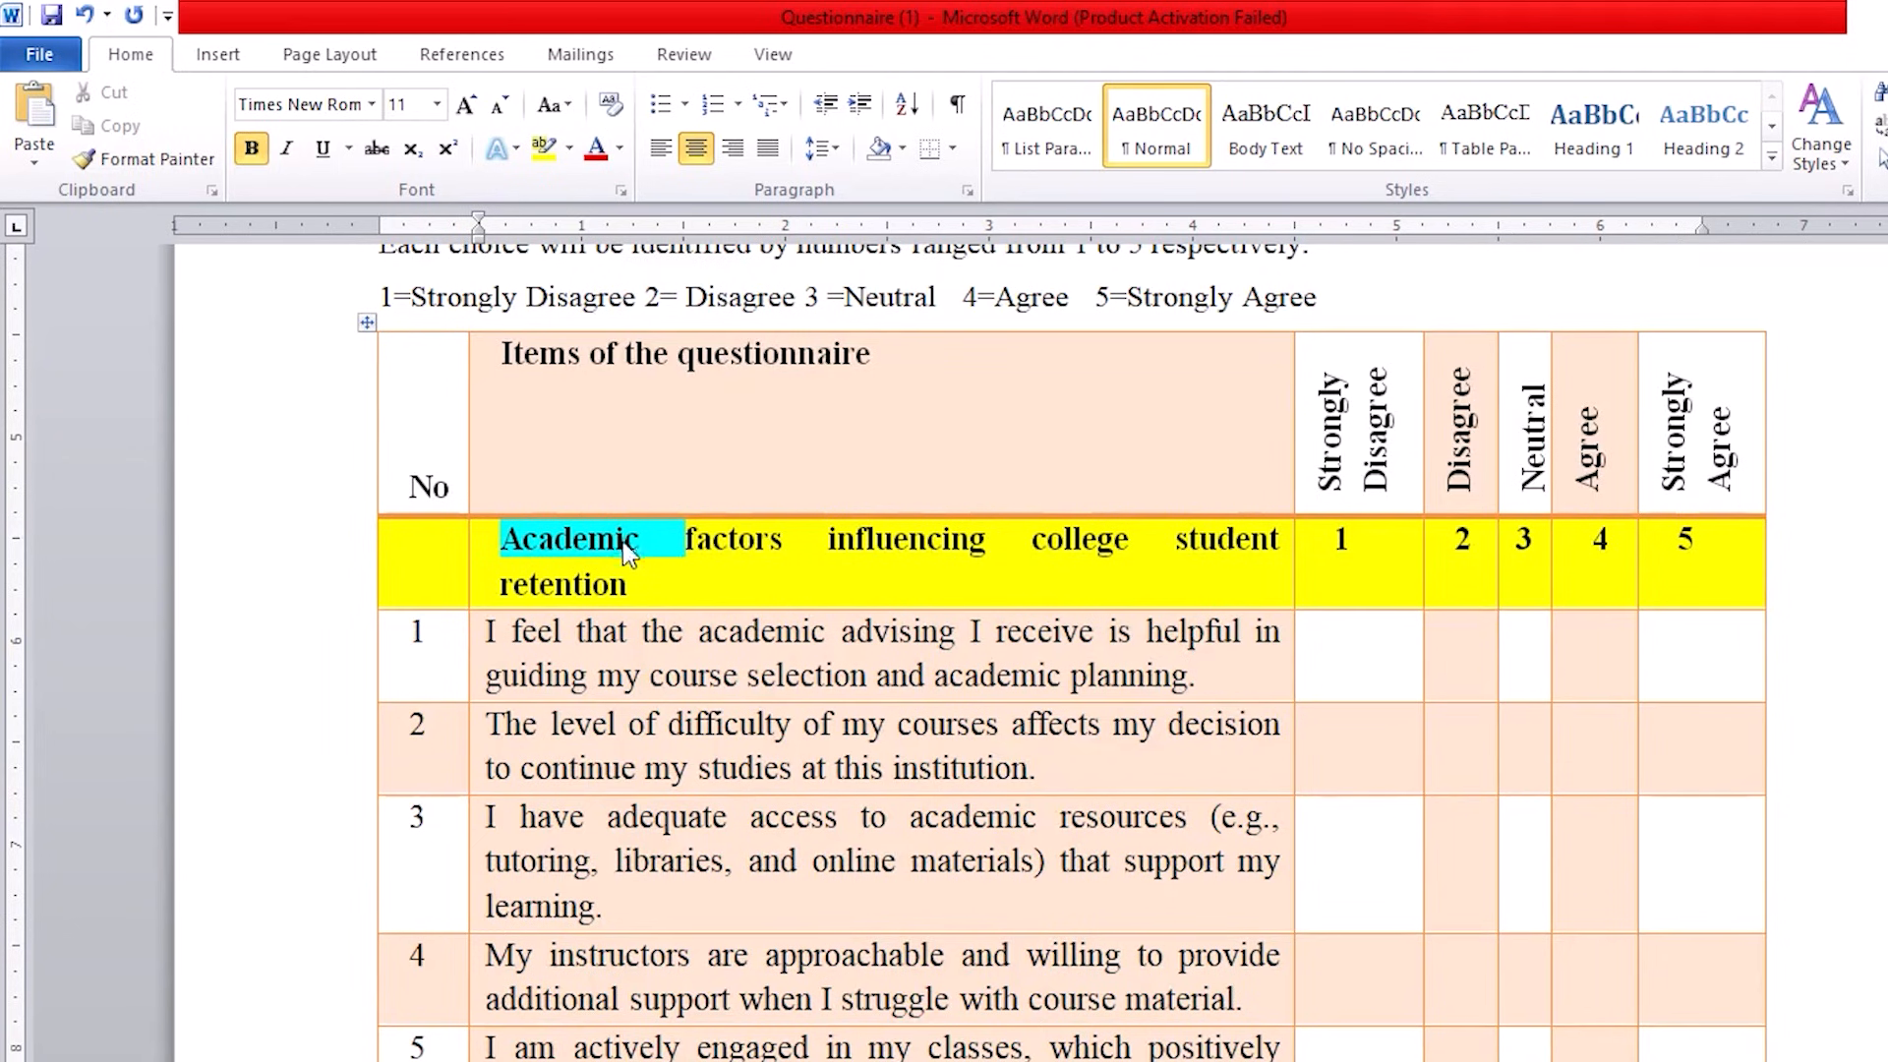
scroll(628, 552, down, 4)
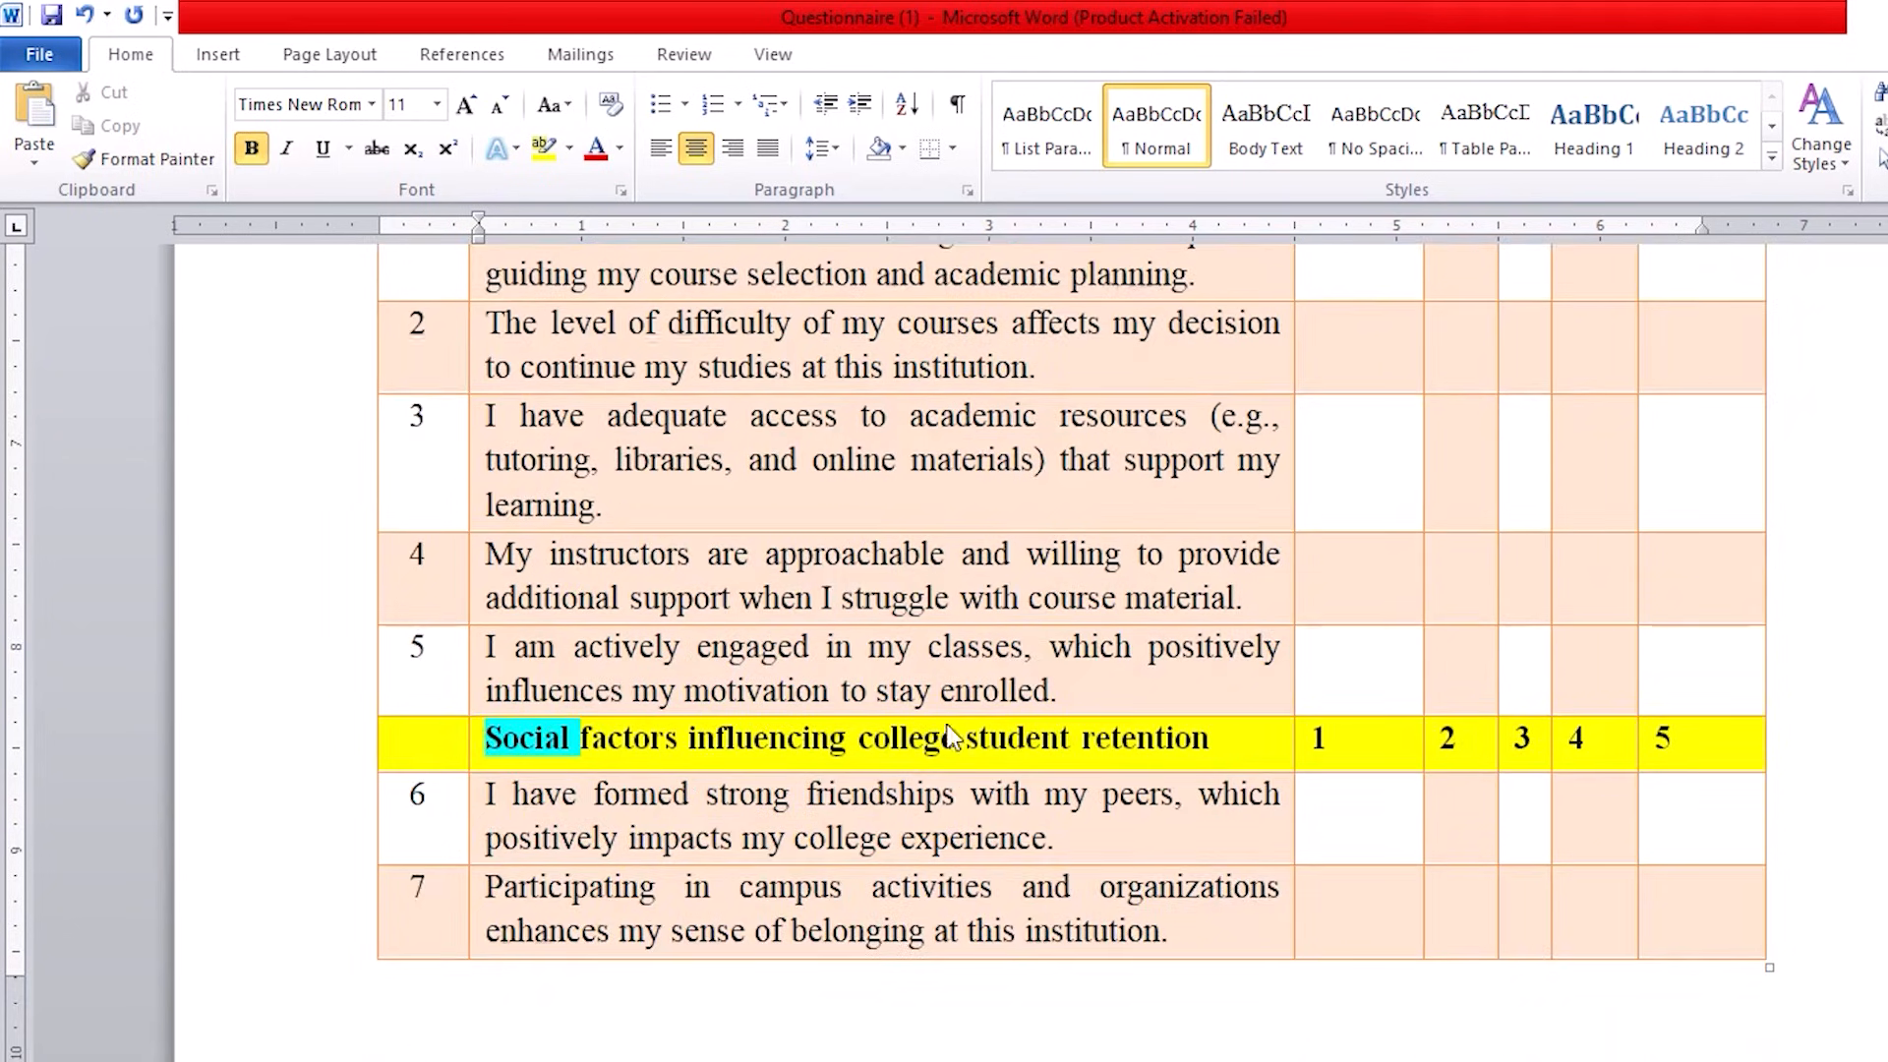
scroll(594, 755, down, 3)
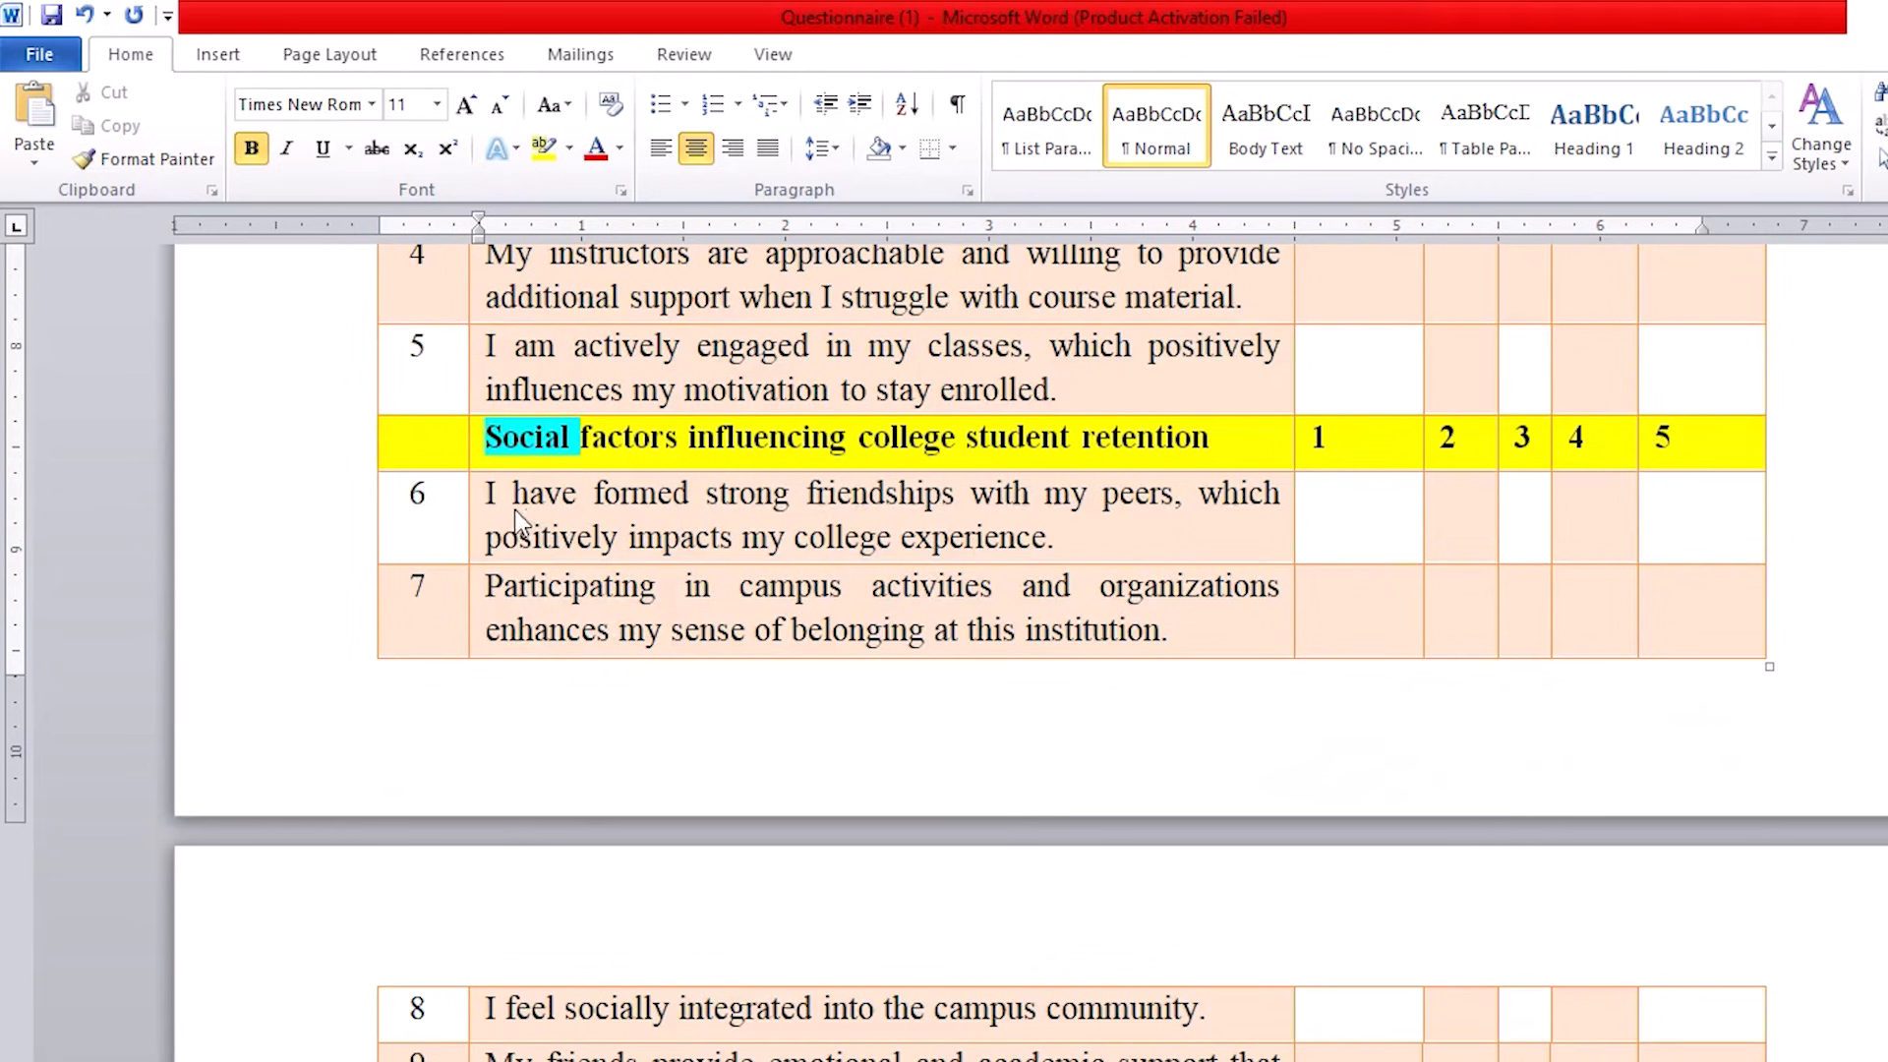
scroll(484, 454, down, 1)
scroll(481, 445, down, 8)
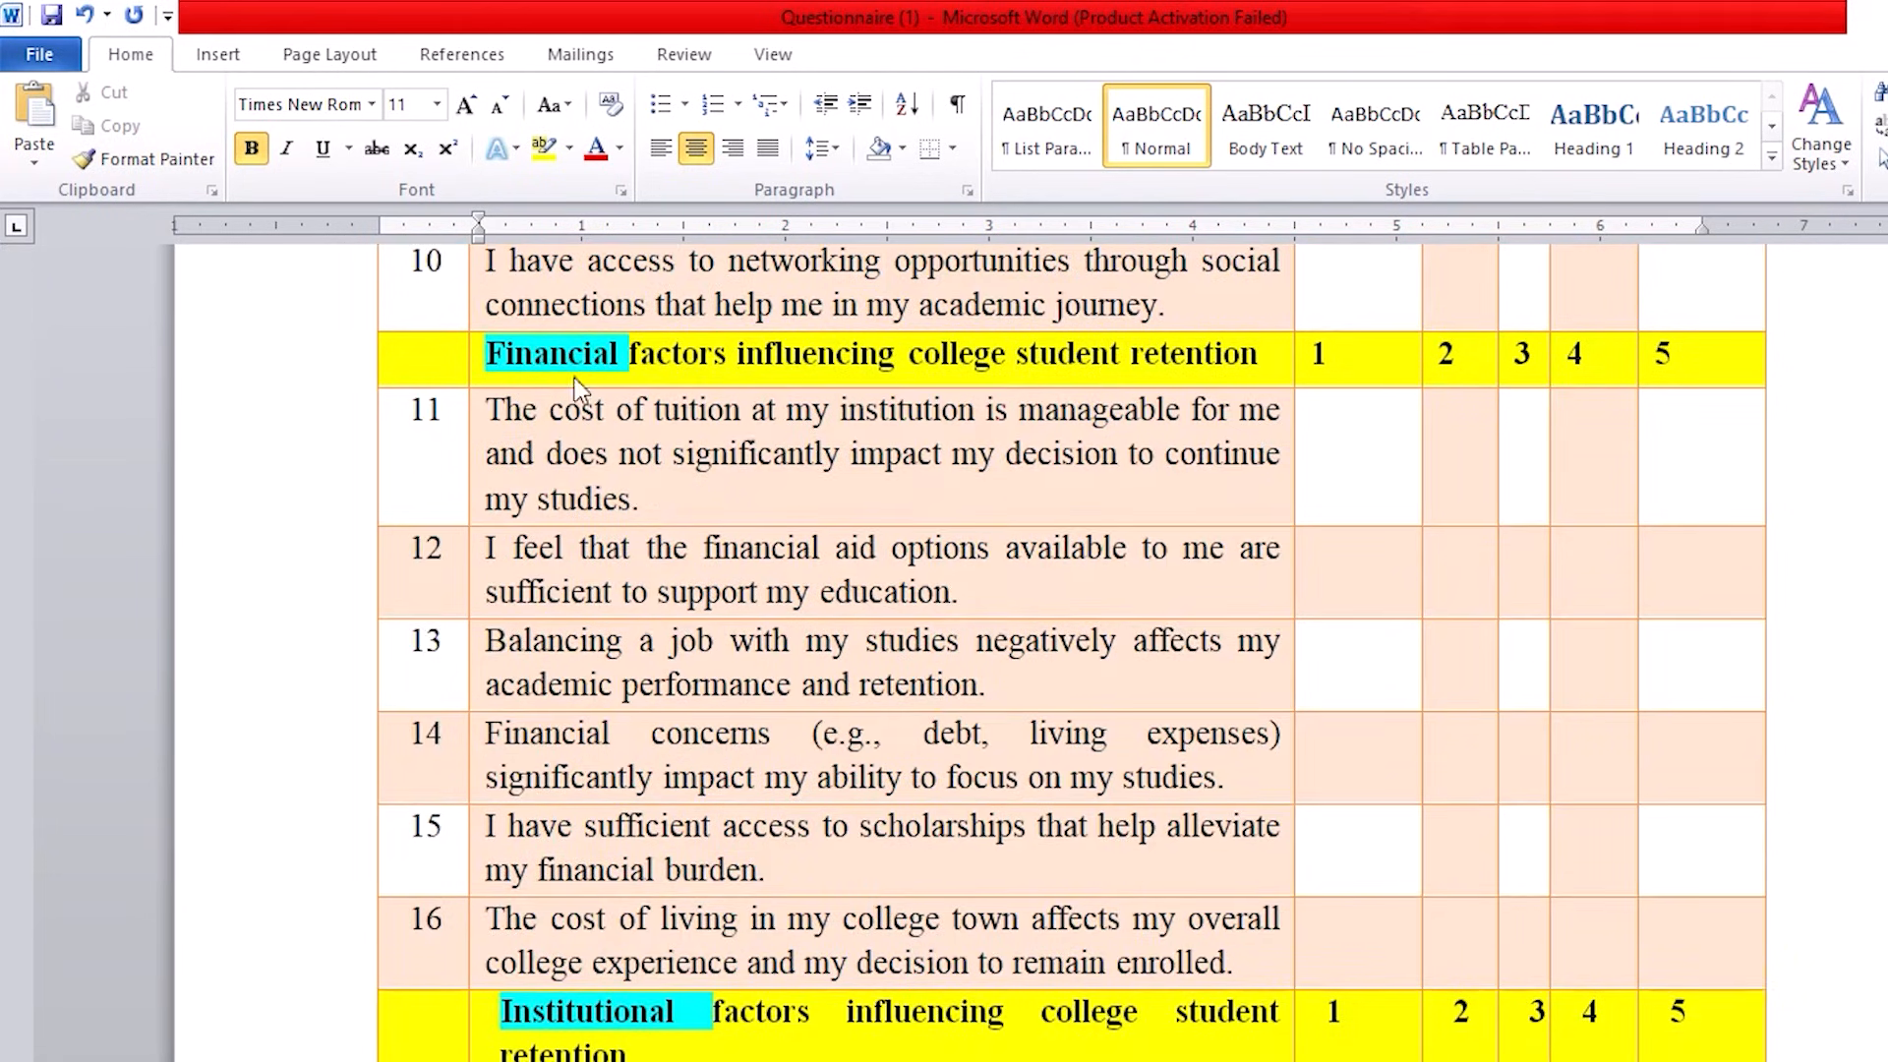
scroll(580, 394, down, 4)
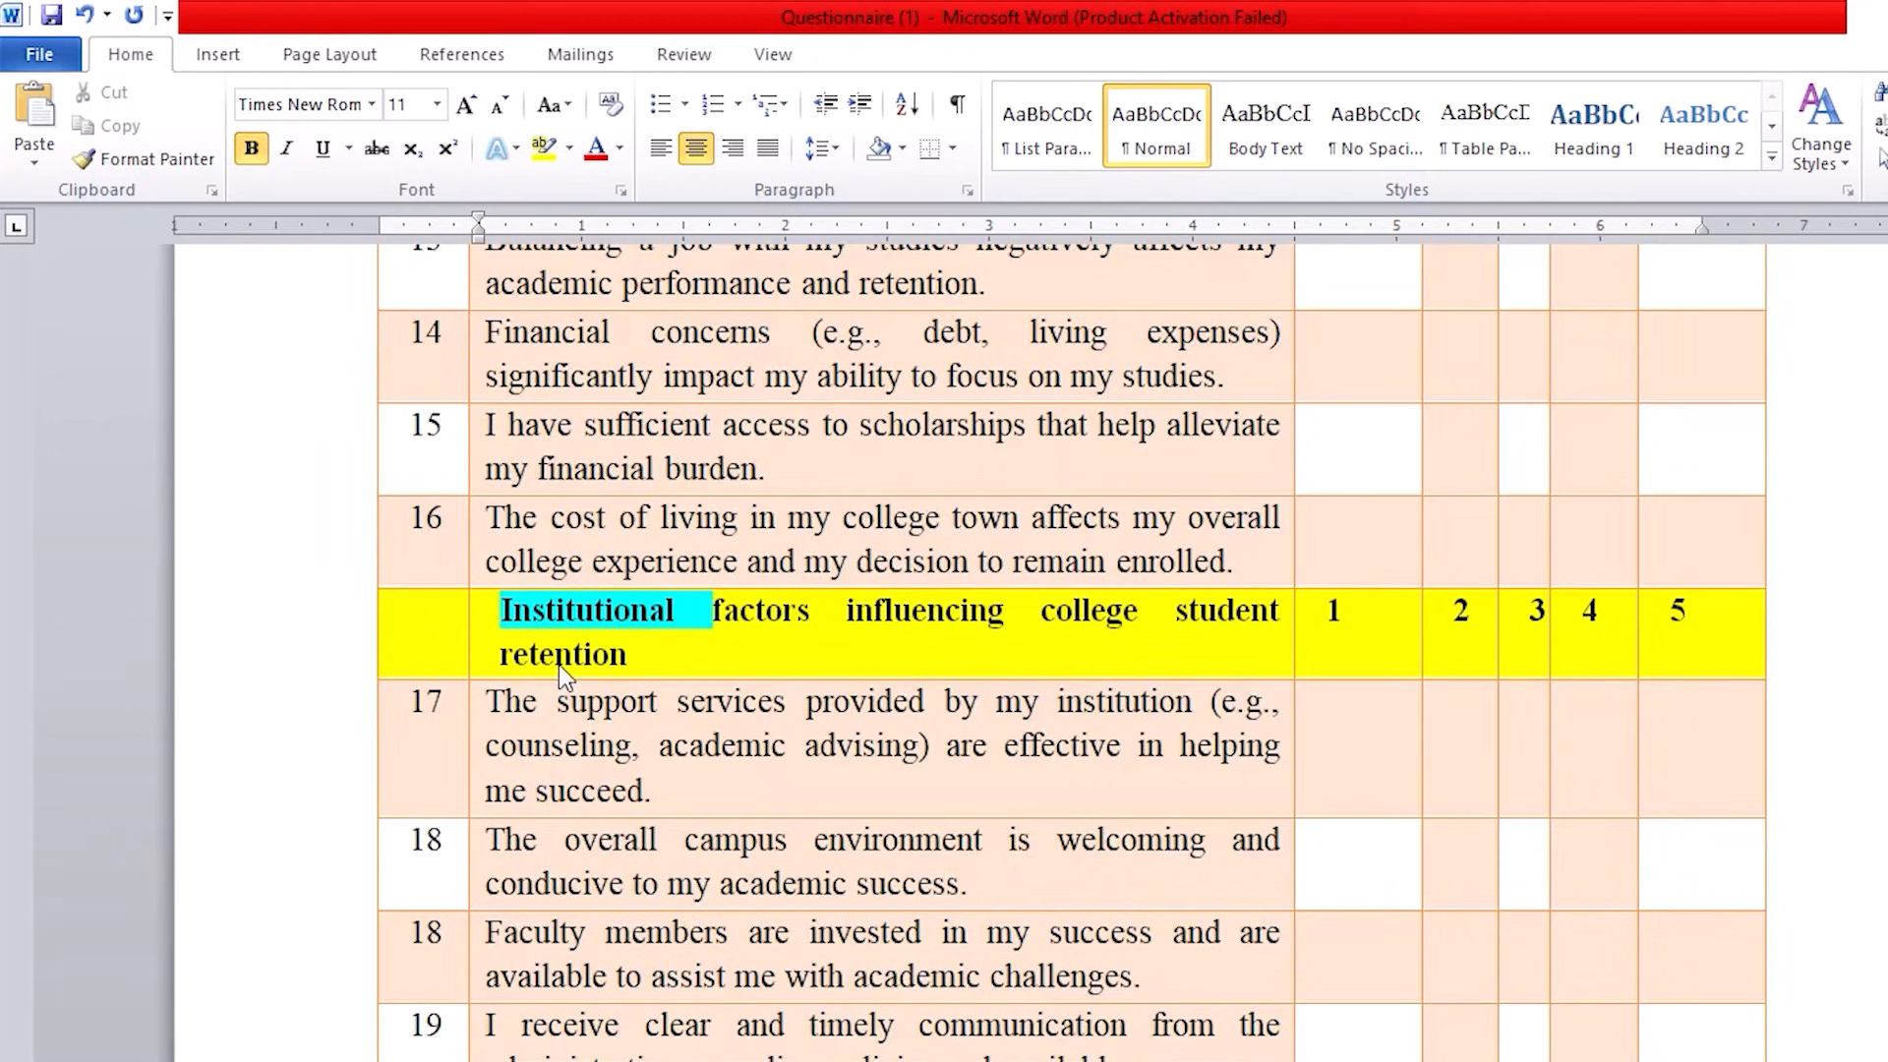
scroll(722, 623, up, 14)
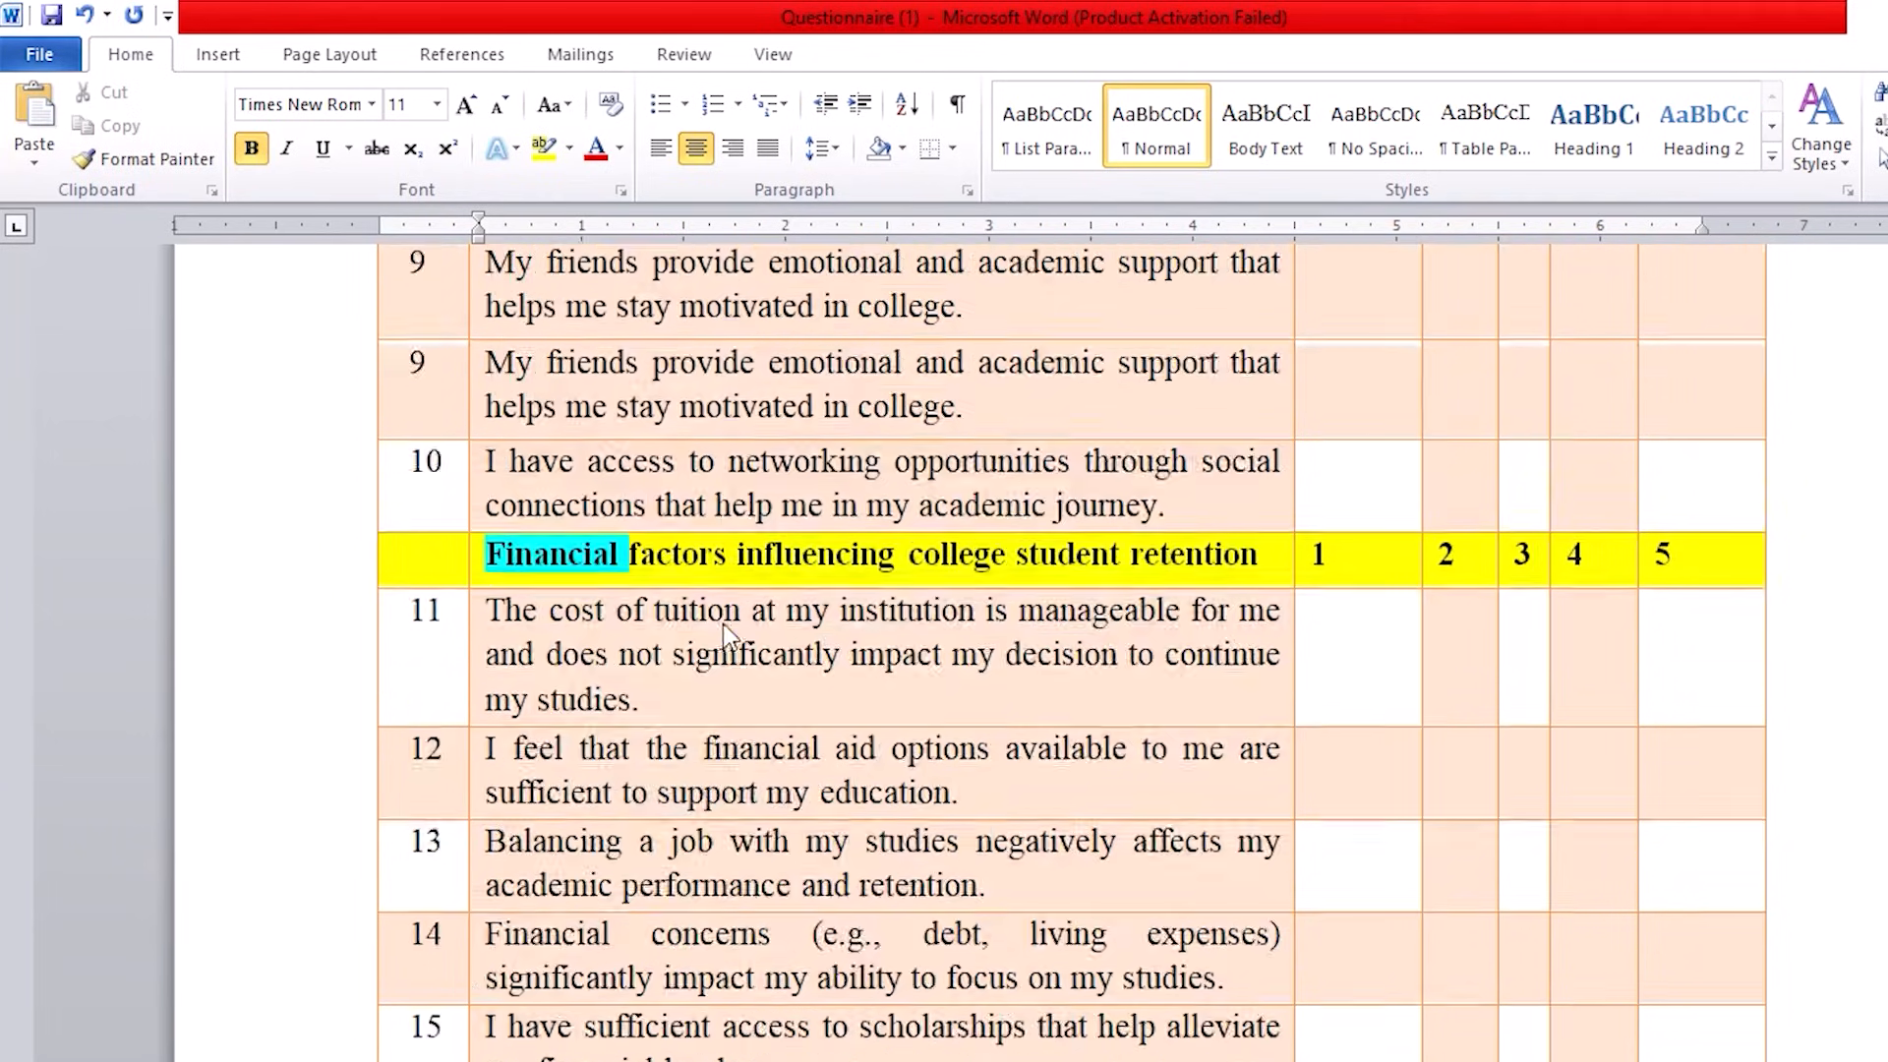
scroll(717, 624, down, 16)
scroll(715, 634, down, 7)
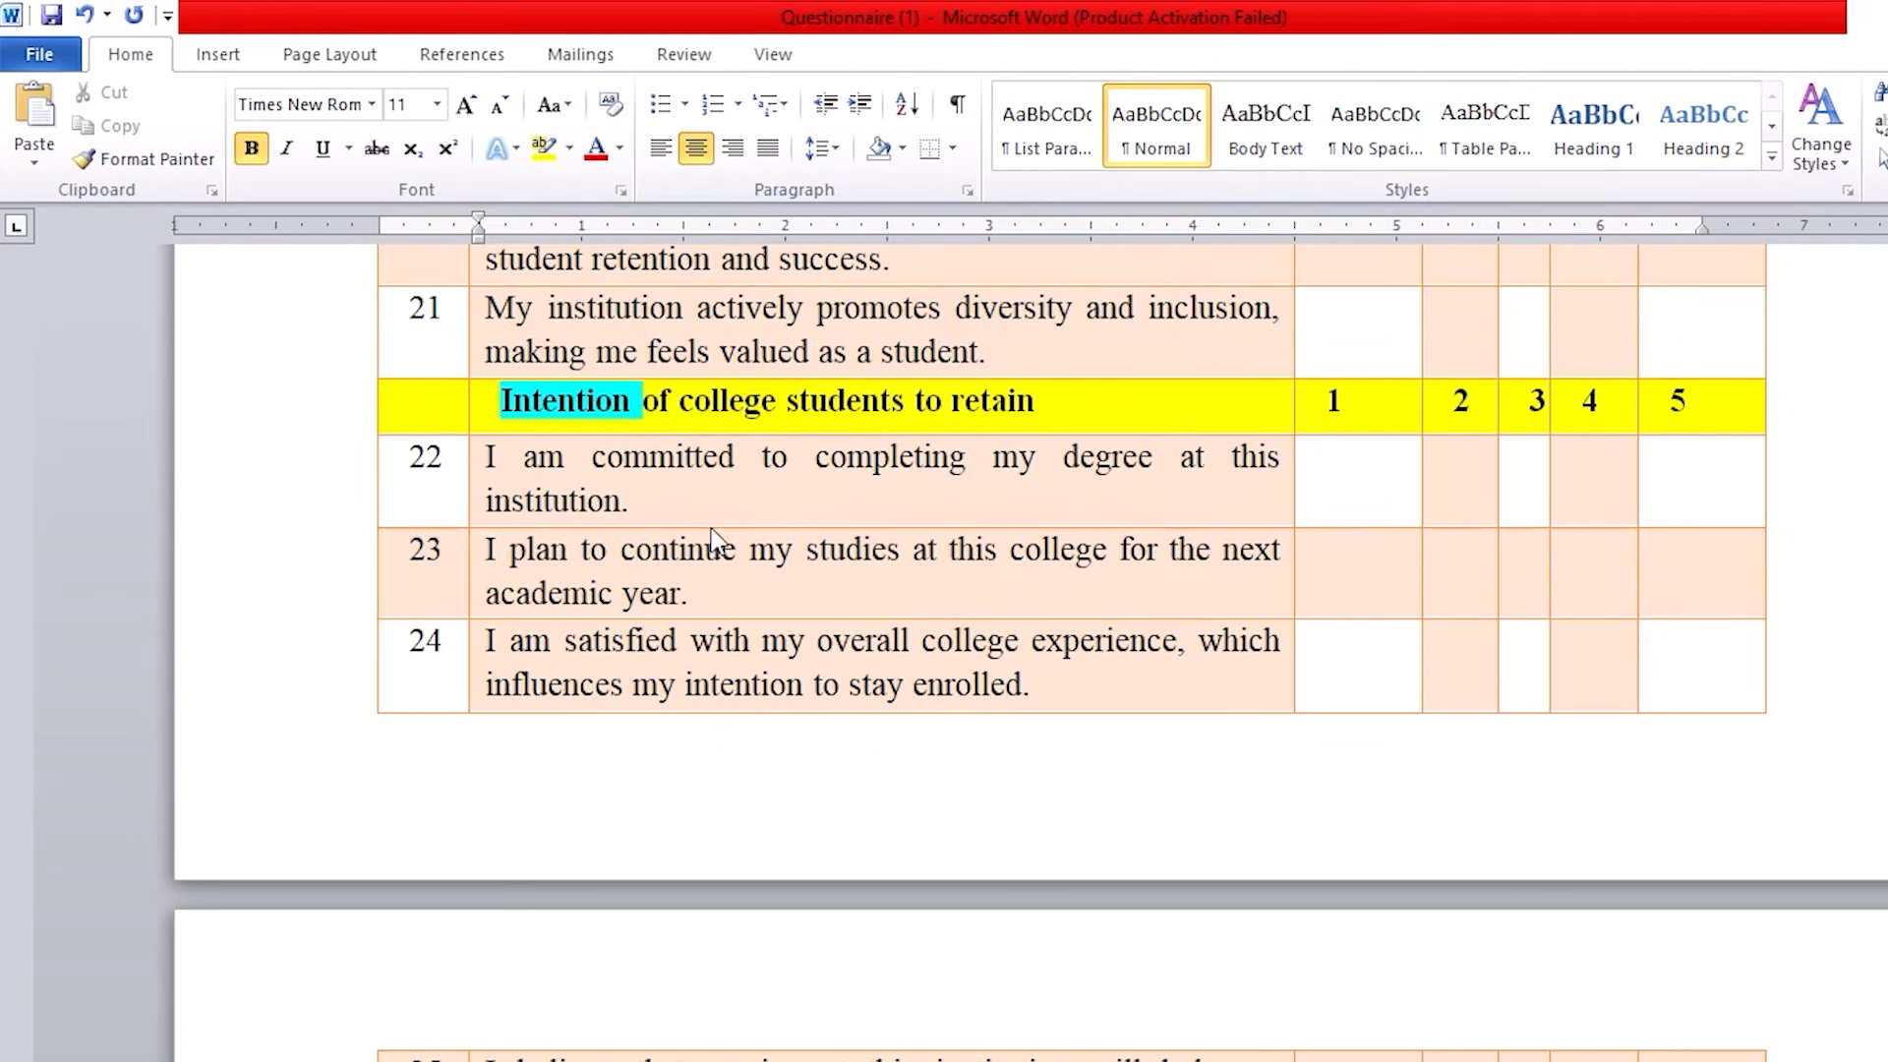
scroll(689, 536, up, 12)
scroll(647, 527, up, 15)
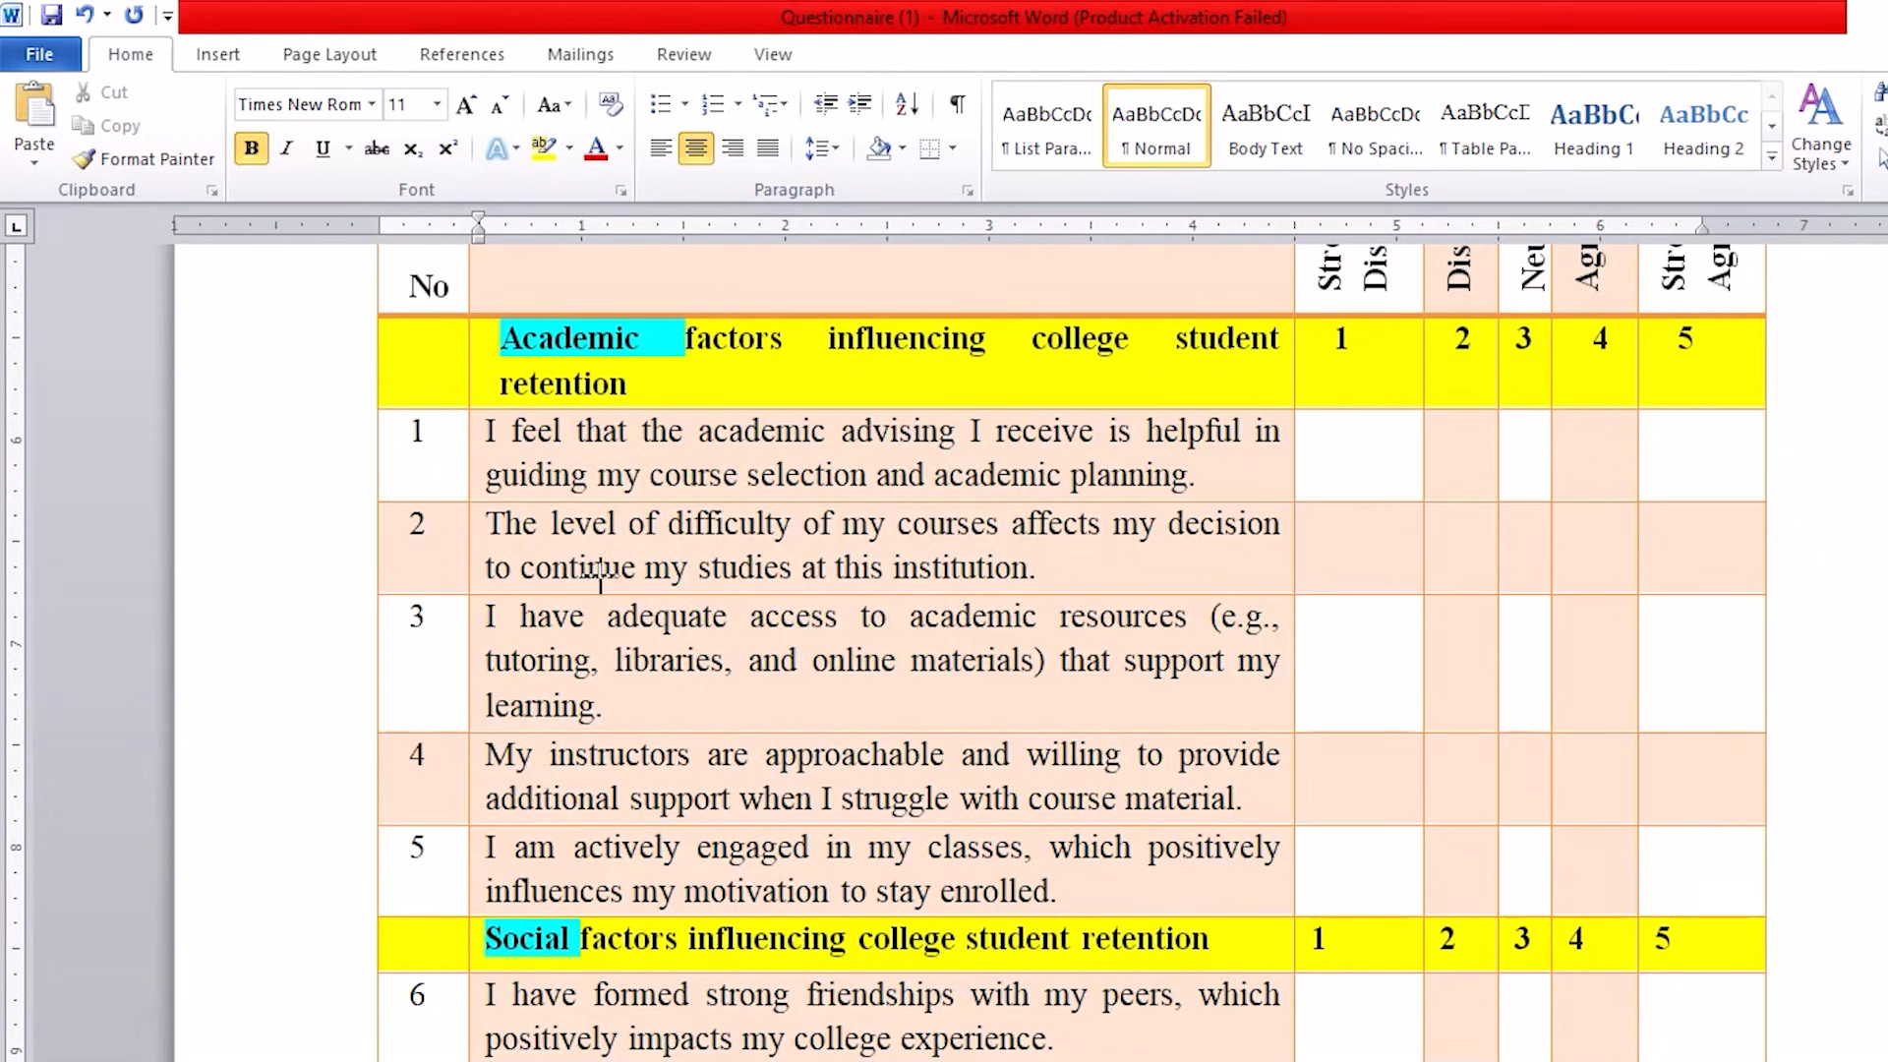
Step: Examine how items 1 to 5 of the questionnaire table belong to the Academic factors heading
mouse_move(352, 430)
mouse_down()
mouse_move(295, 428)
mouse_move(341, 923)
mouse_move(433, 901)
mouse_up()
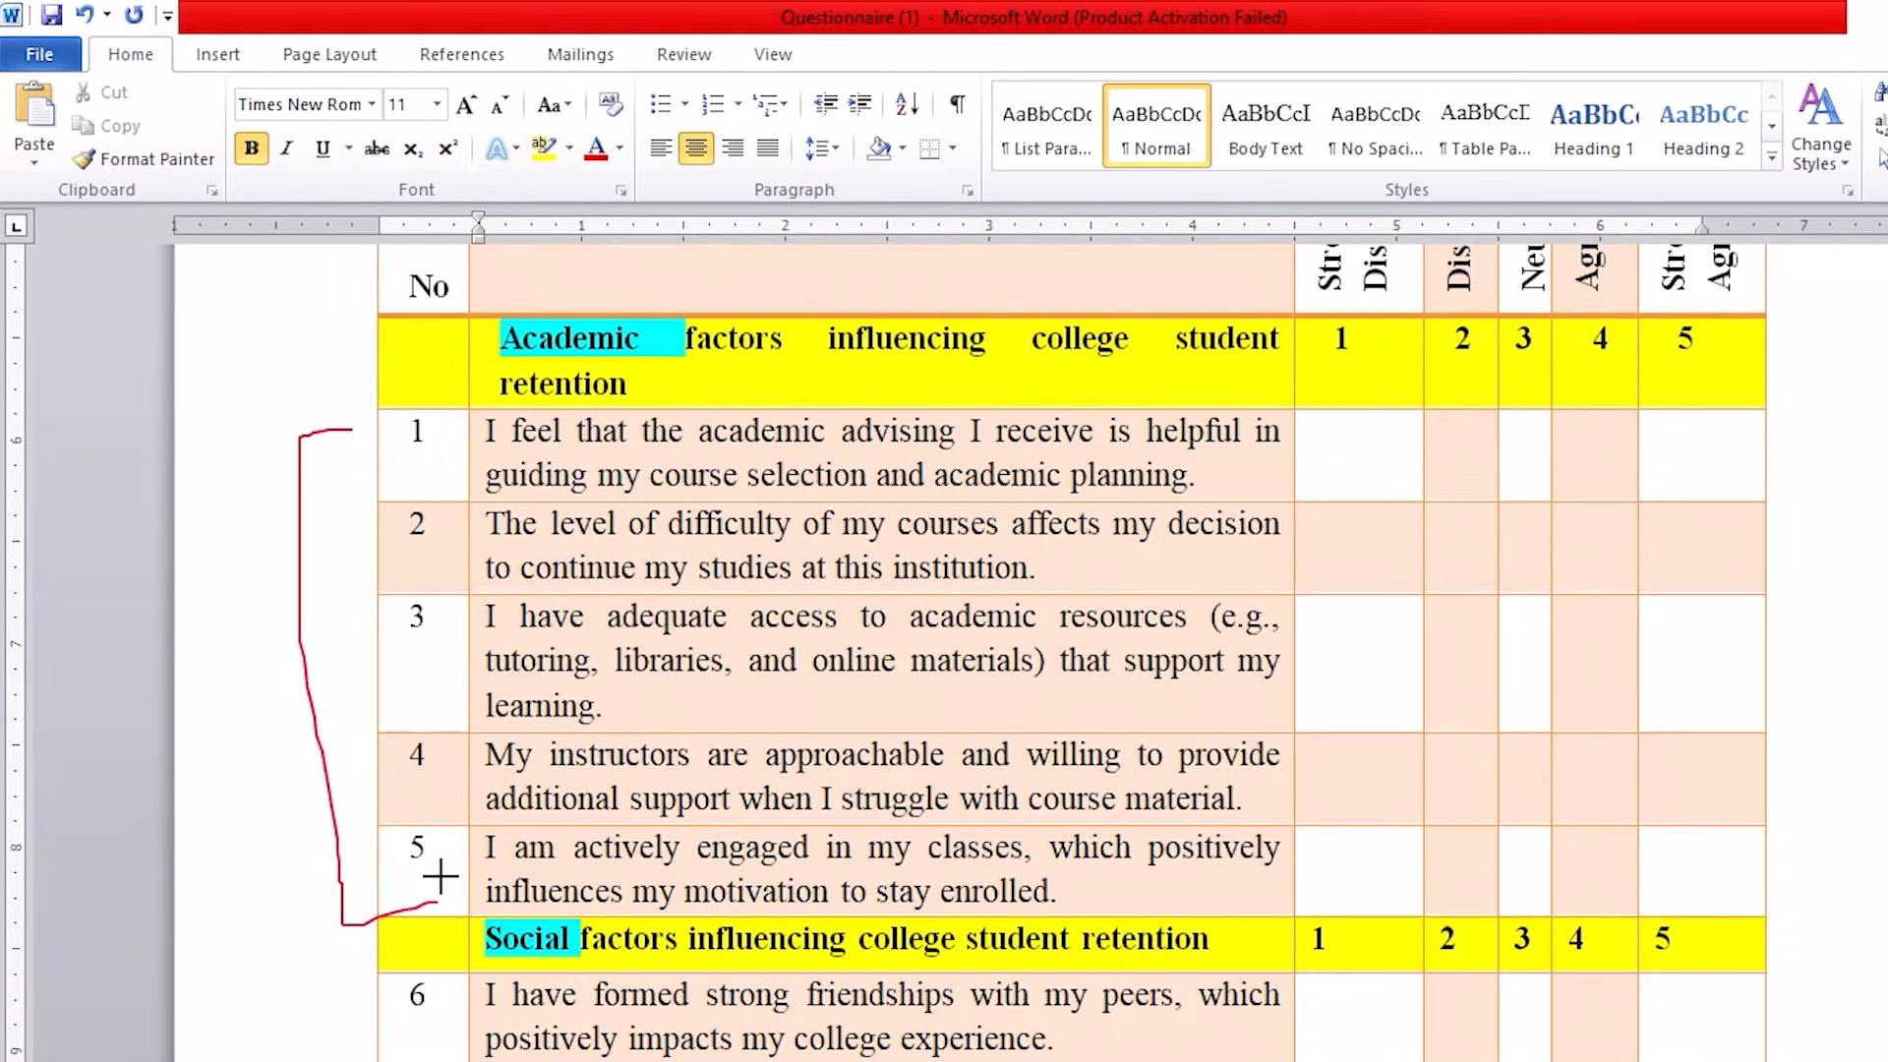
mouse_move(612, 277)
mouse_down()
mouse_move(496, 364)
mouse_move(534, 292)
mouse_move(513, 313)
mouse_up()
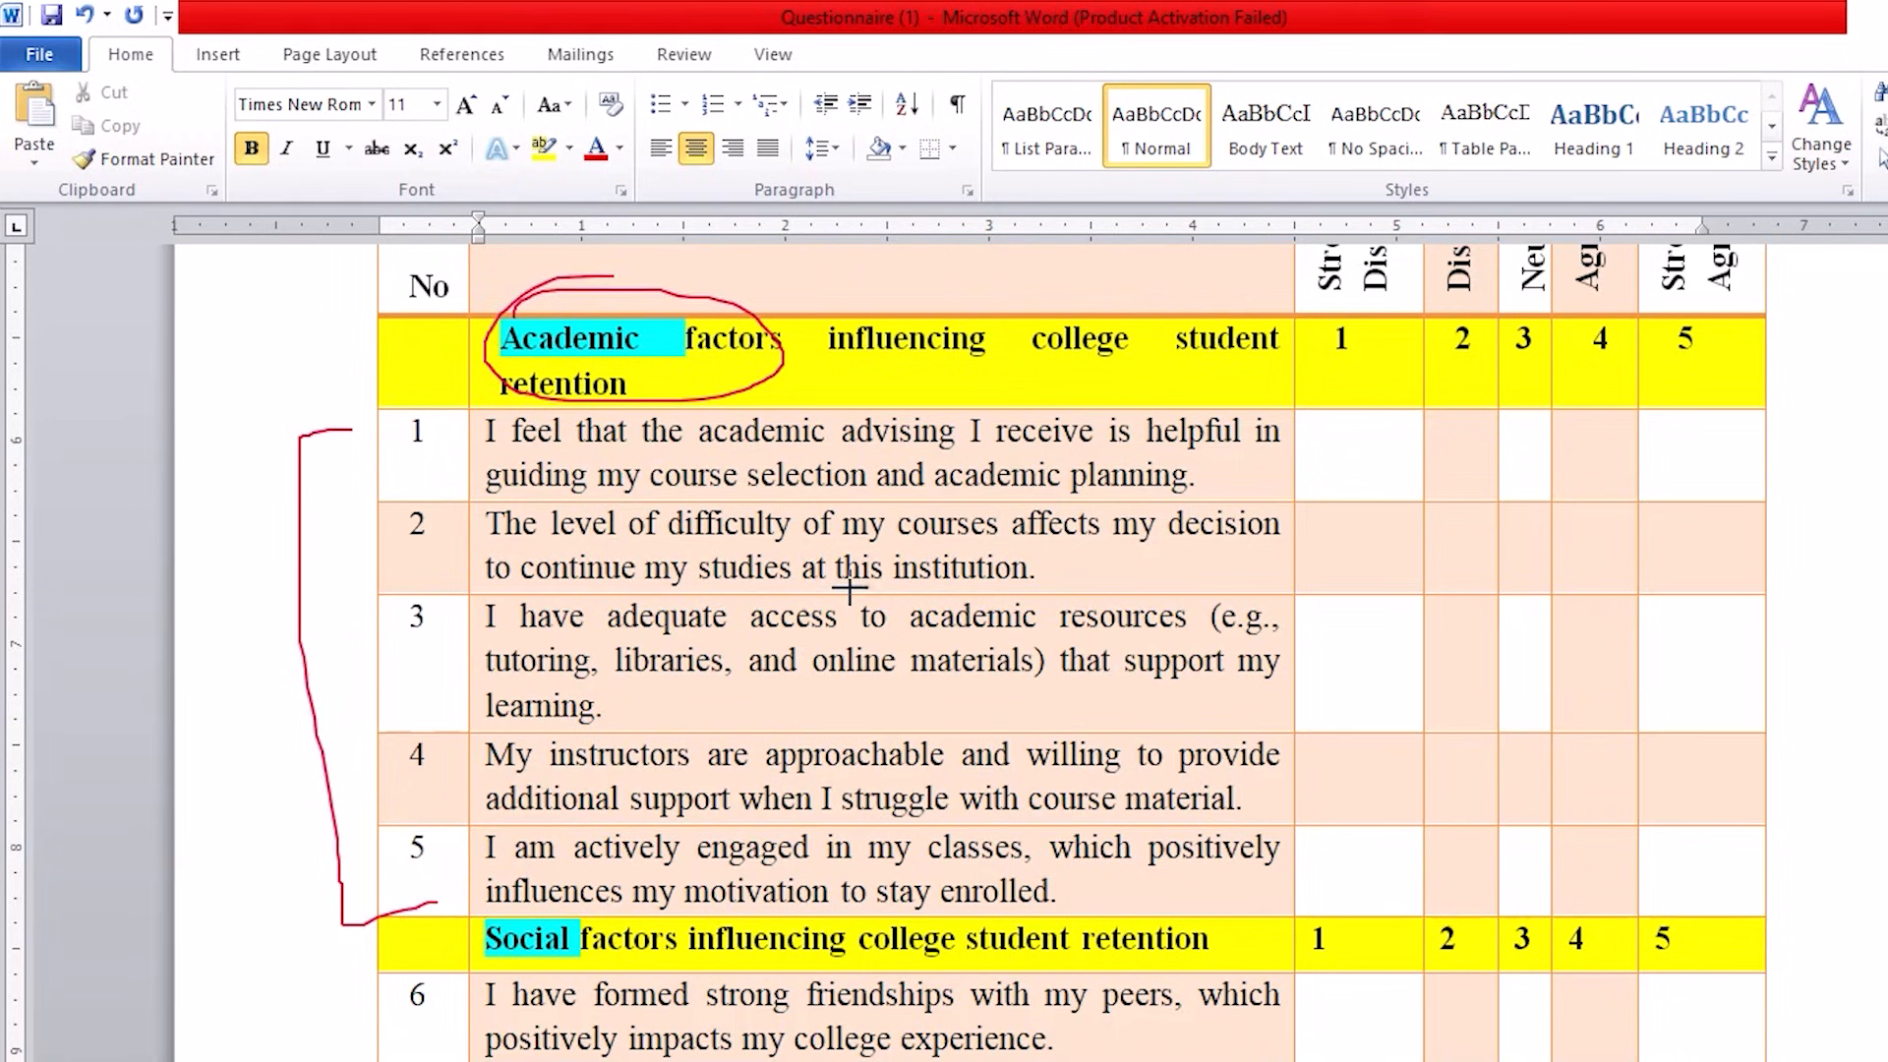
drag(1301, 528, 1573, 460)
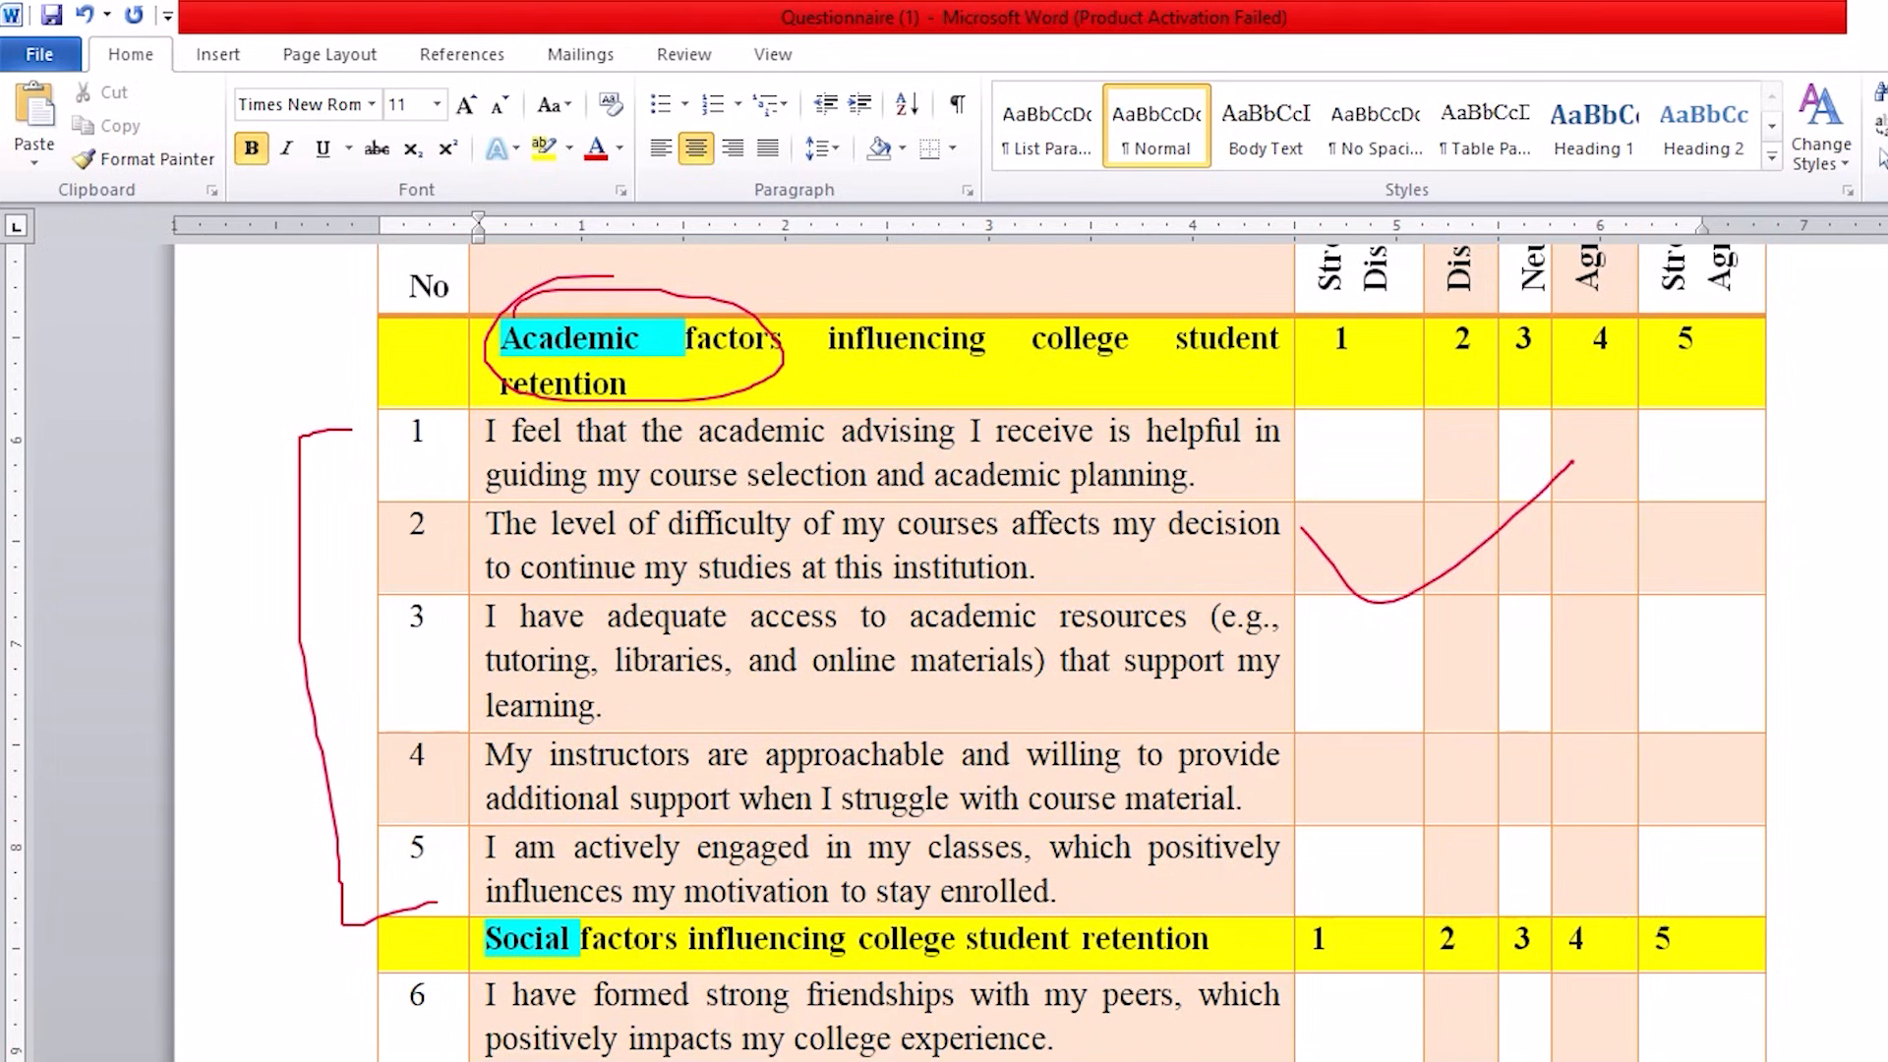
mouse_move(442, 317)
mouse_down()
mouse_move(387, 695)
mouse_move(447, 314)
mouse_move(348, 738)
mouse_up()
mouse_move(452, 335)
mouse_down()
mouse_move(635, 403)
mouse_move(564, 263)
mouse_move(262, 771)
mouse_up()
drag(236, 705, 267, 822)
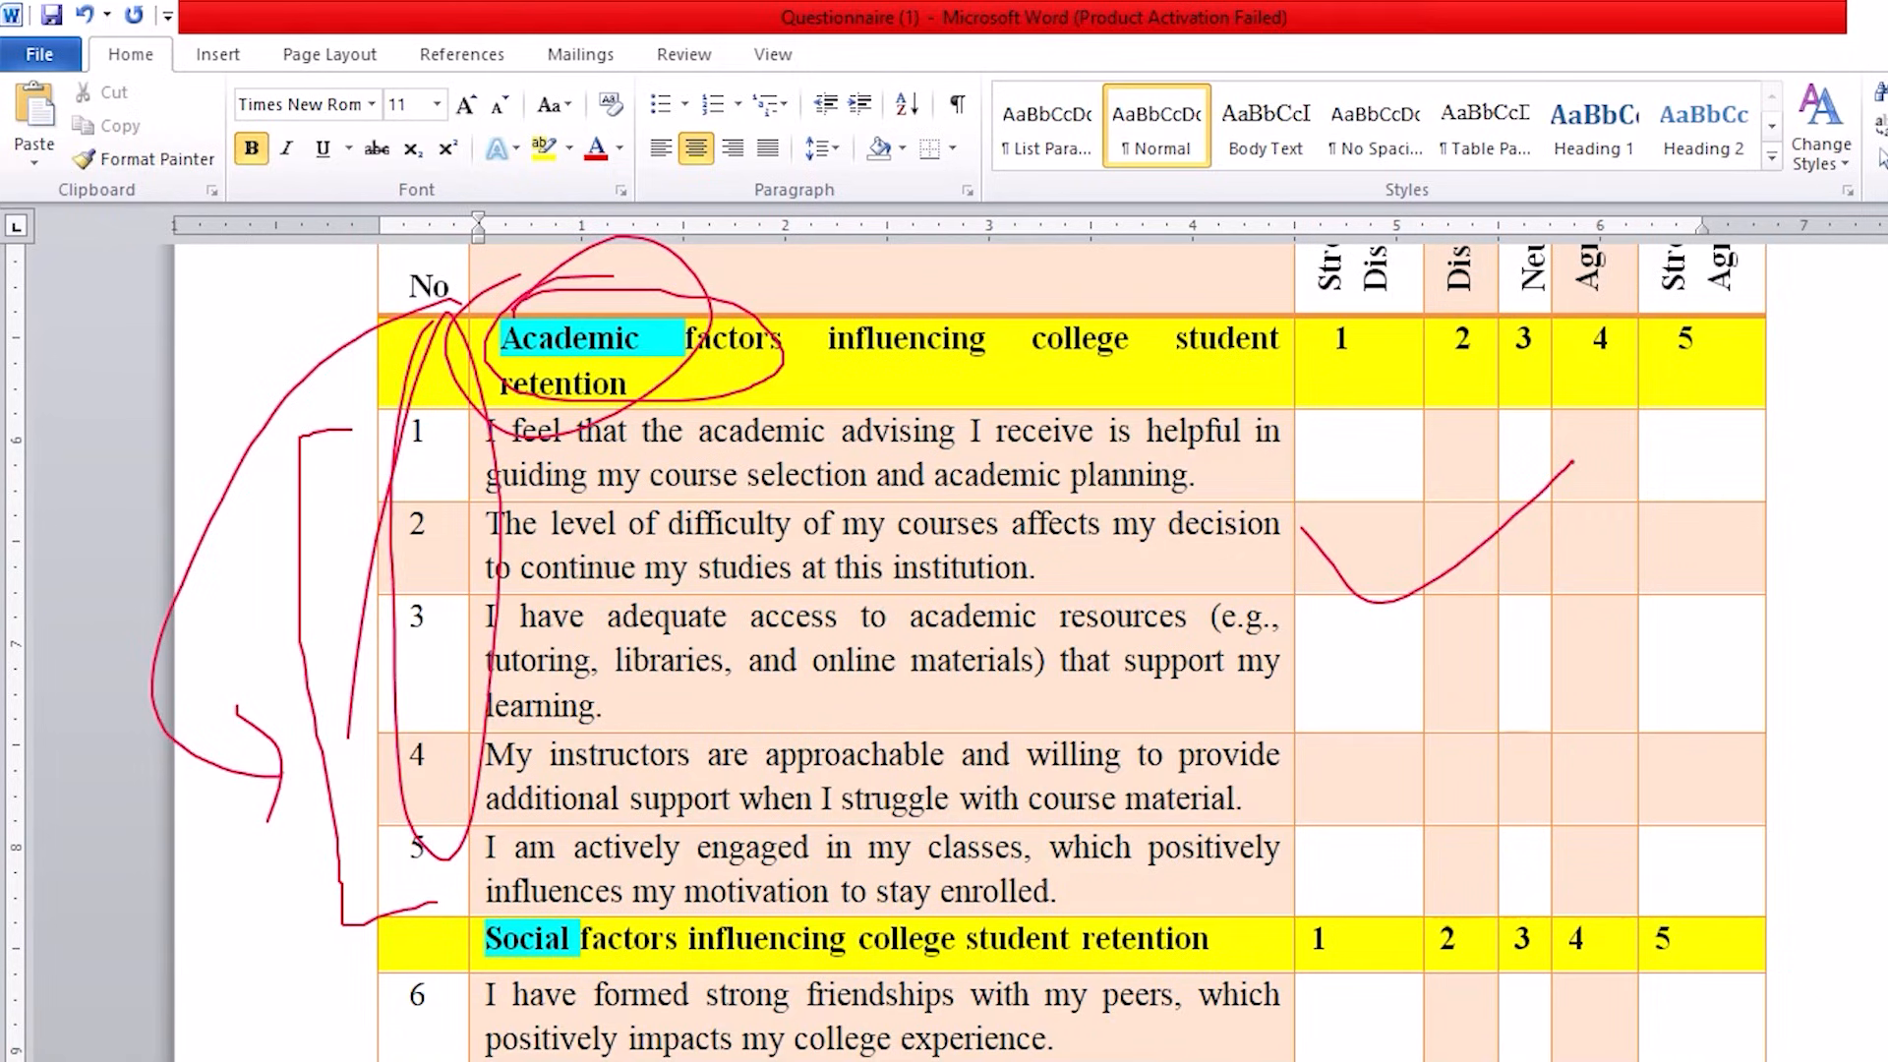
key(e)
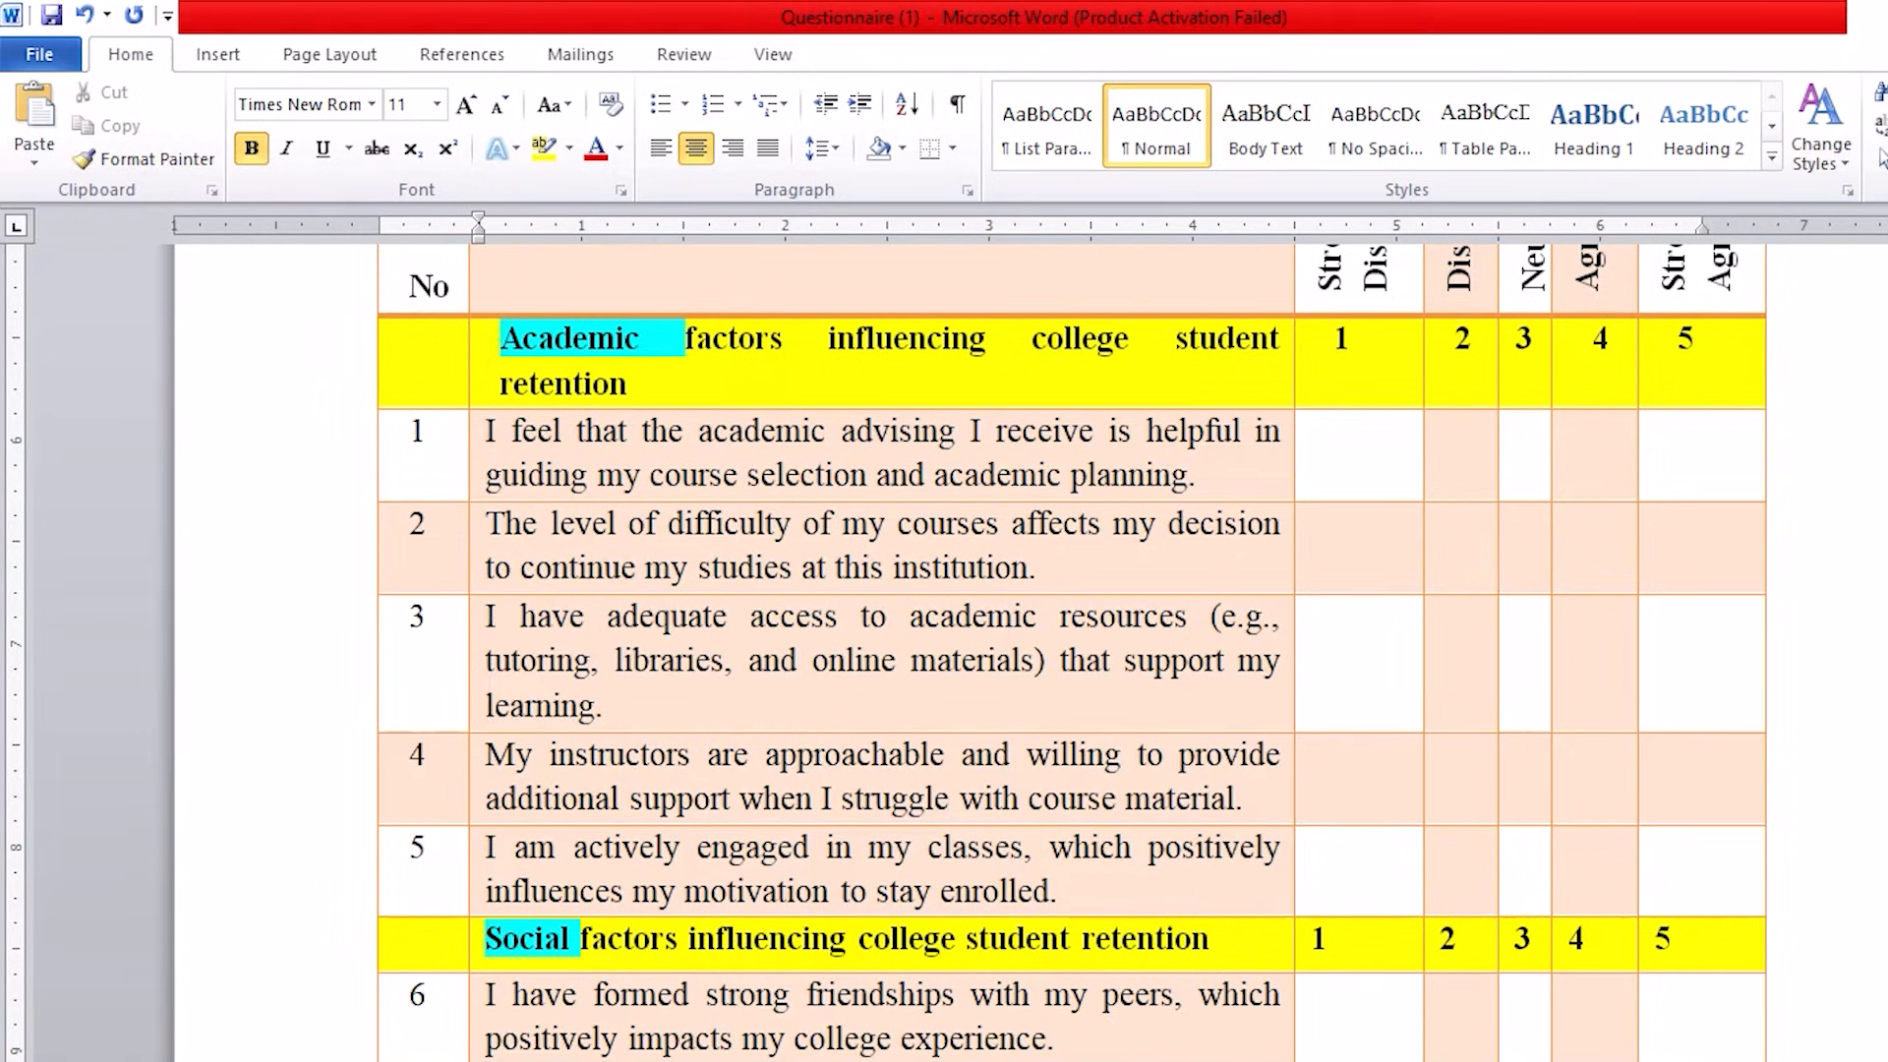
Step: Review the Social factors heading and the items listed under it in the questionnaire table
scroll(708, 724, down, 6)
scroll(688, 718, up, 1)
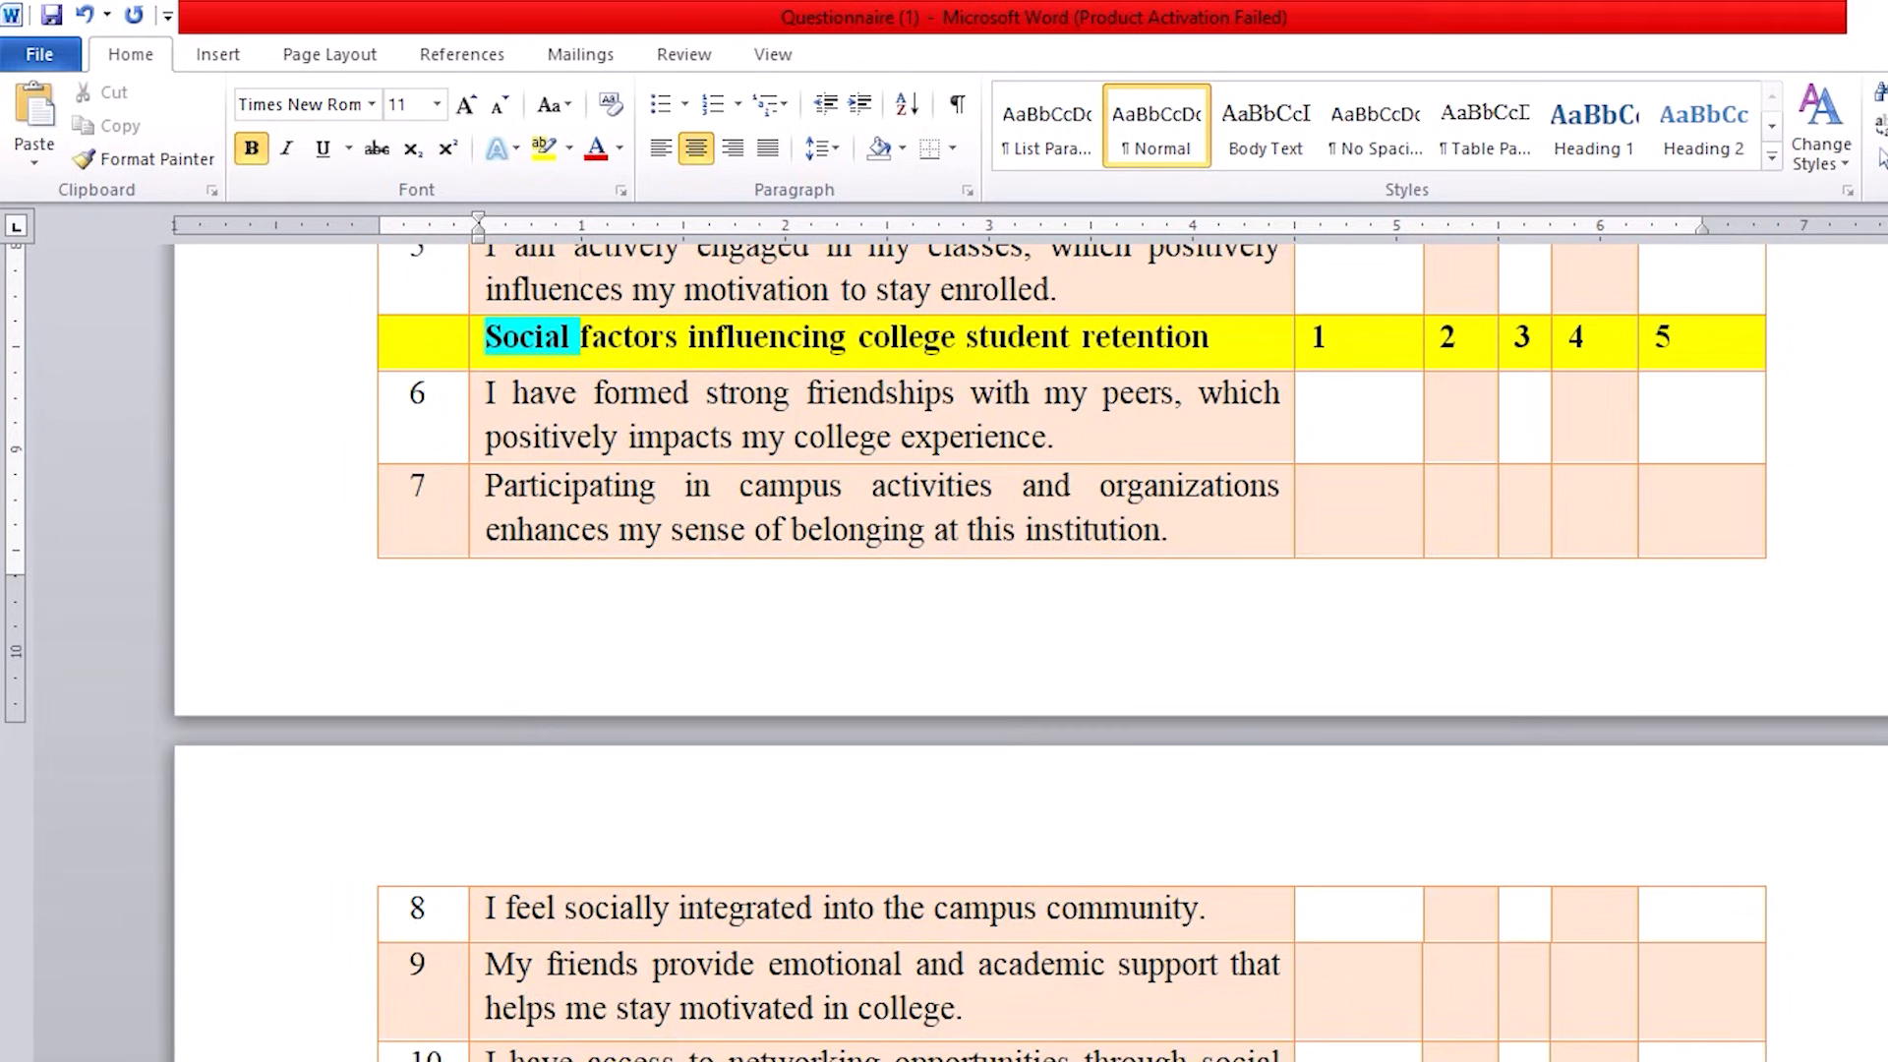
mouse_move(514, 297)
mouse_down()
mouse_move(637, 371)
mouse_move(393, 330)
mouse_up()
scroll(620, 521, up, 10)
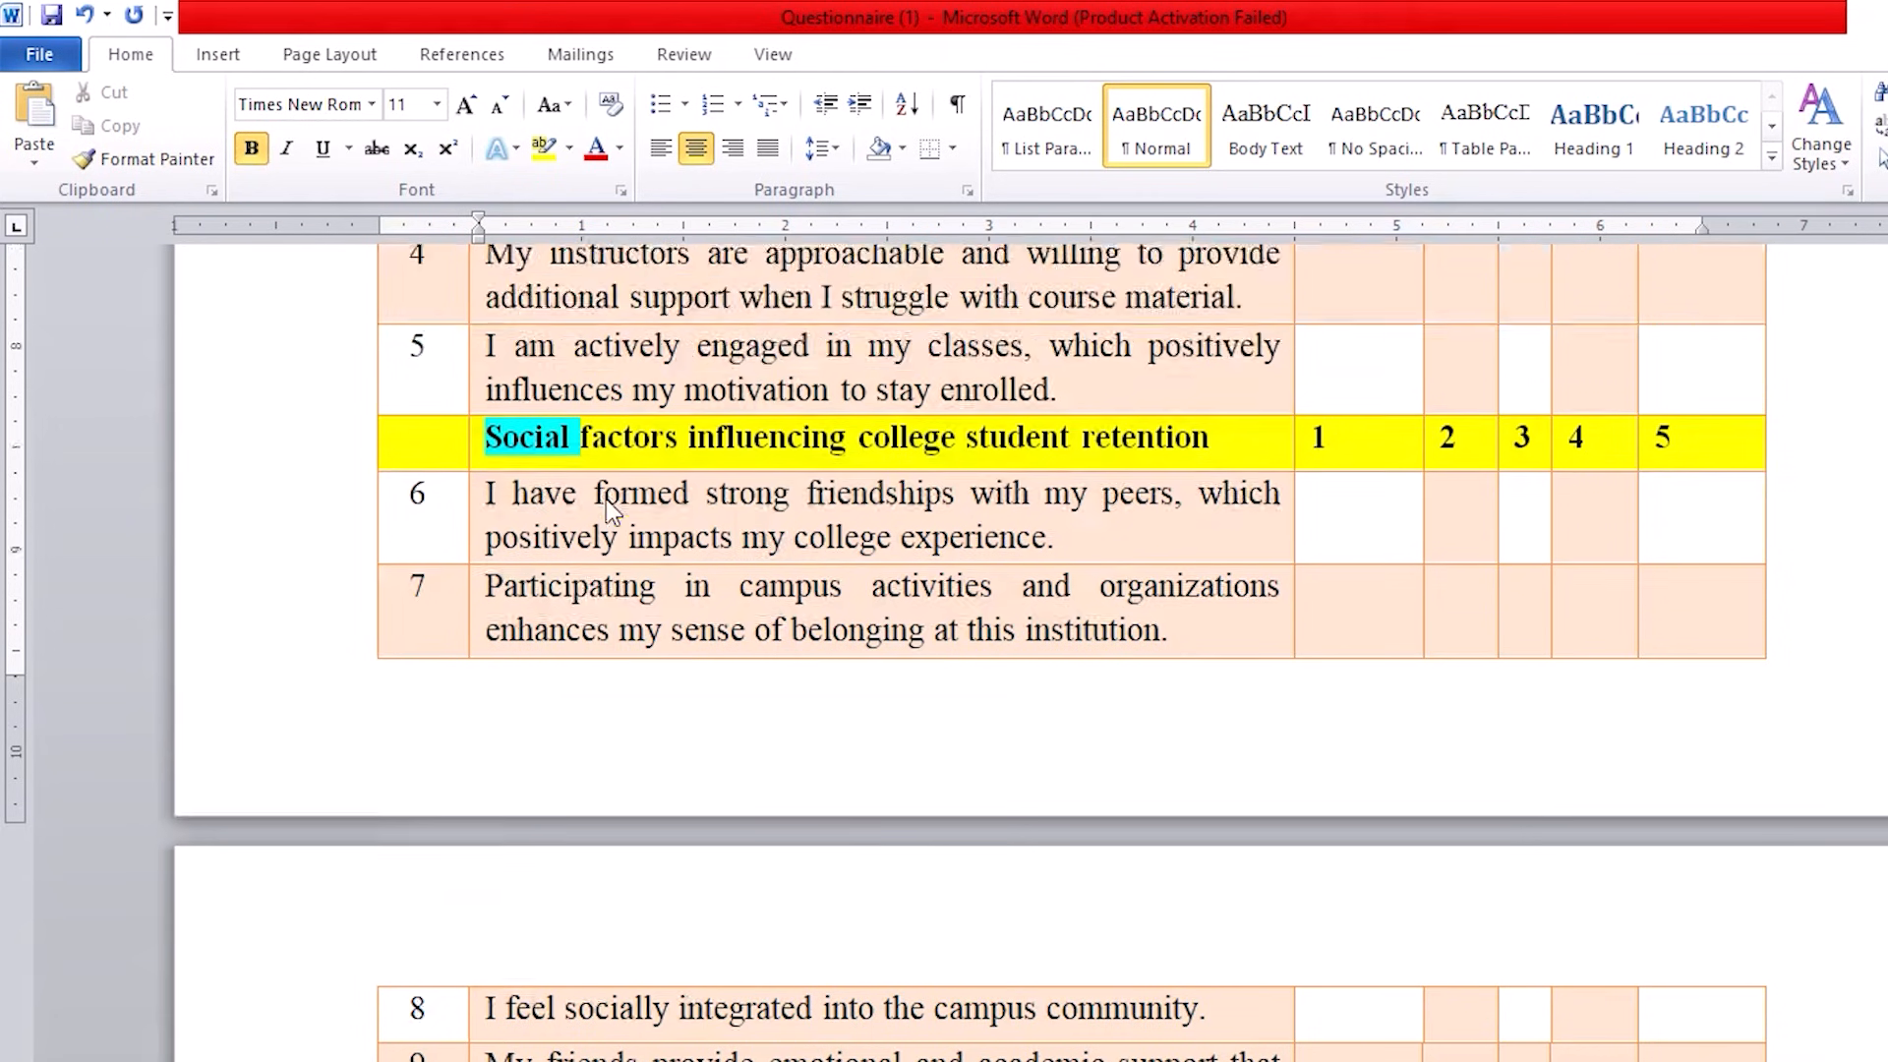
Step: Switch to the SPSS Training dataset in SPSS and start Compute Variable with Academic as the target variable name
click(915, 1022)
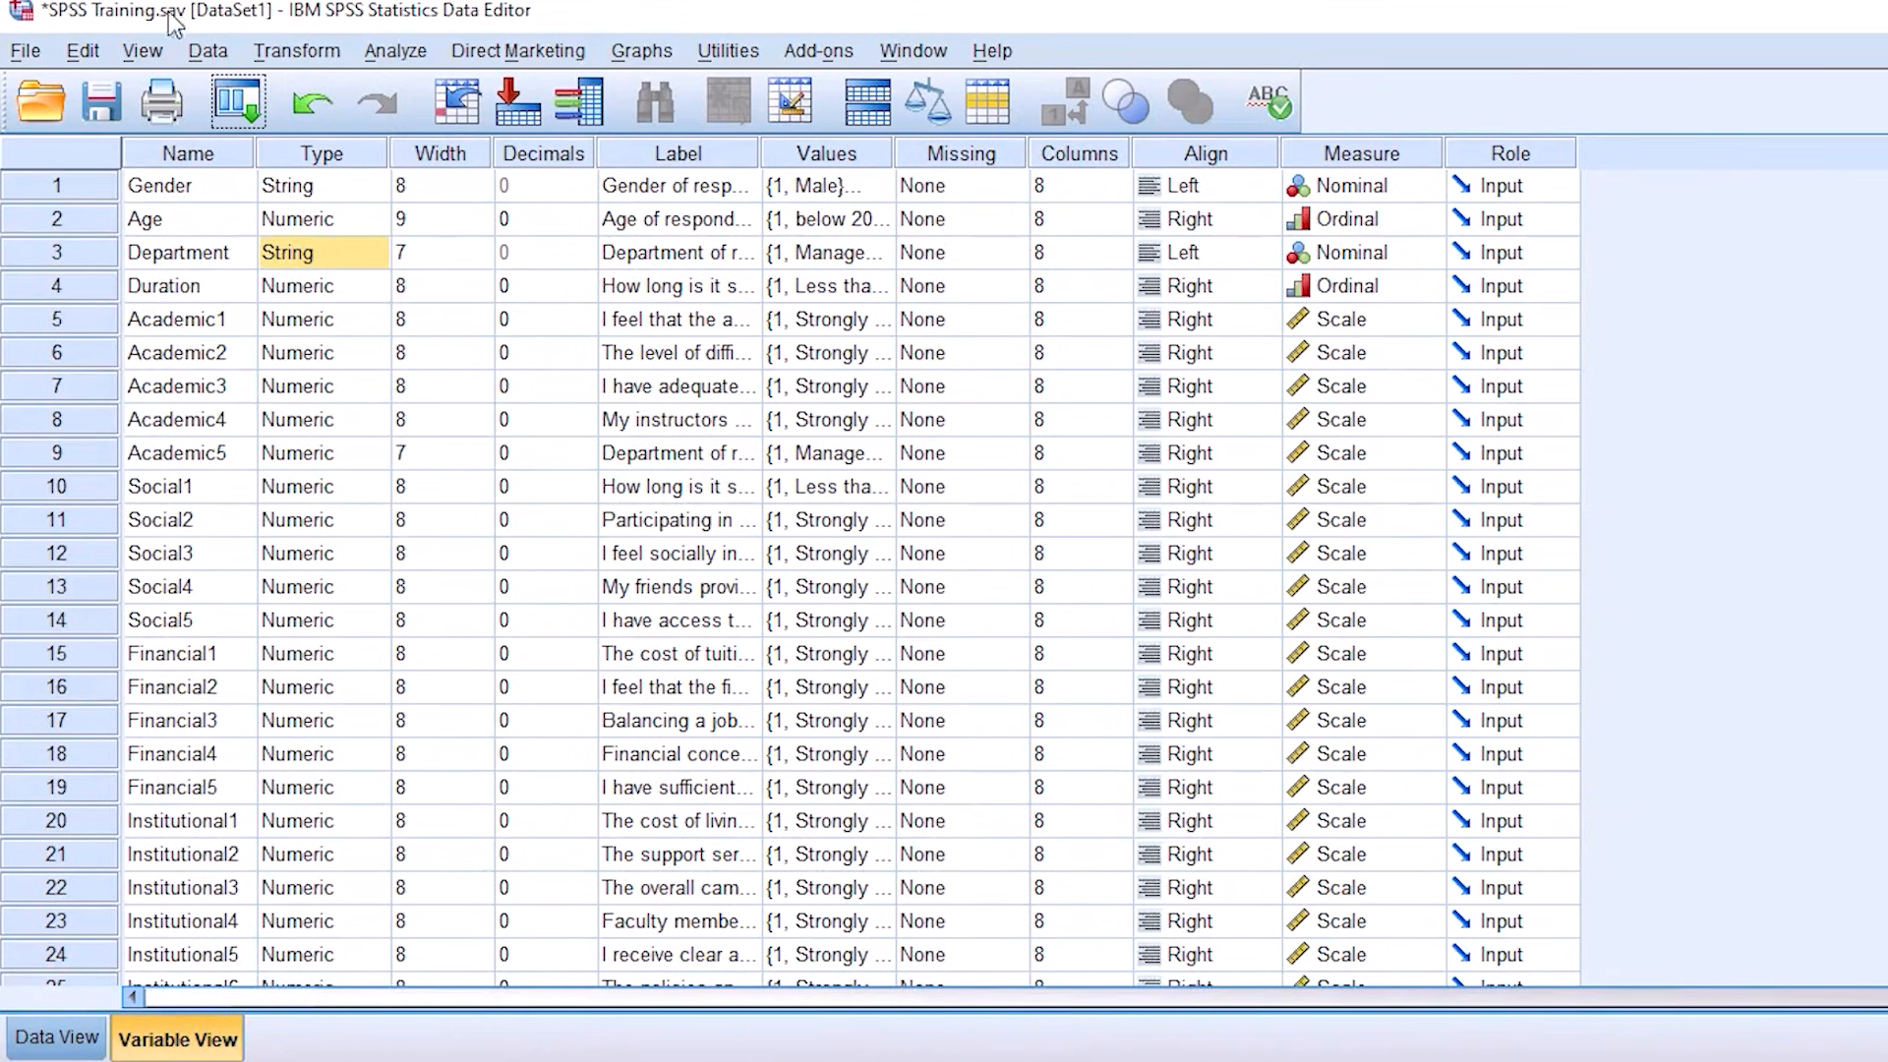
click(297, 50)
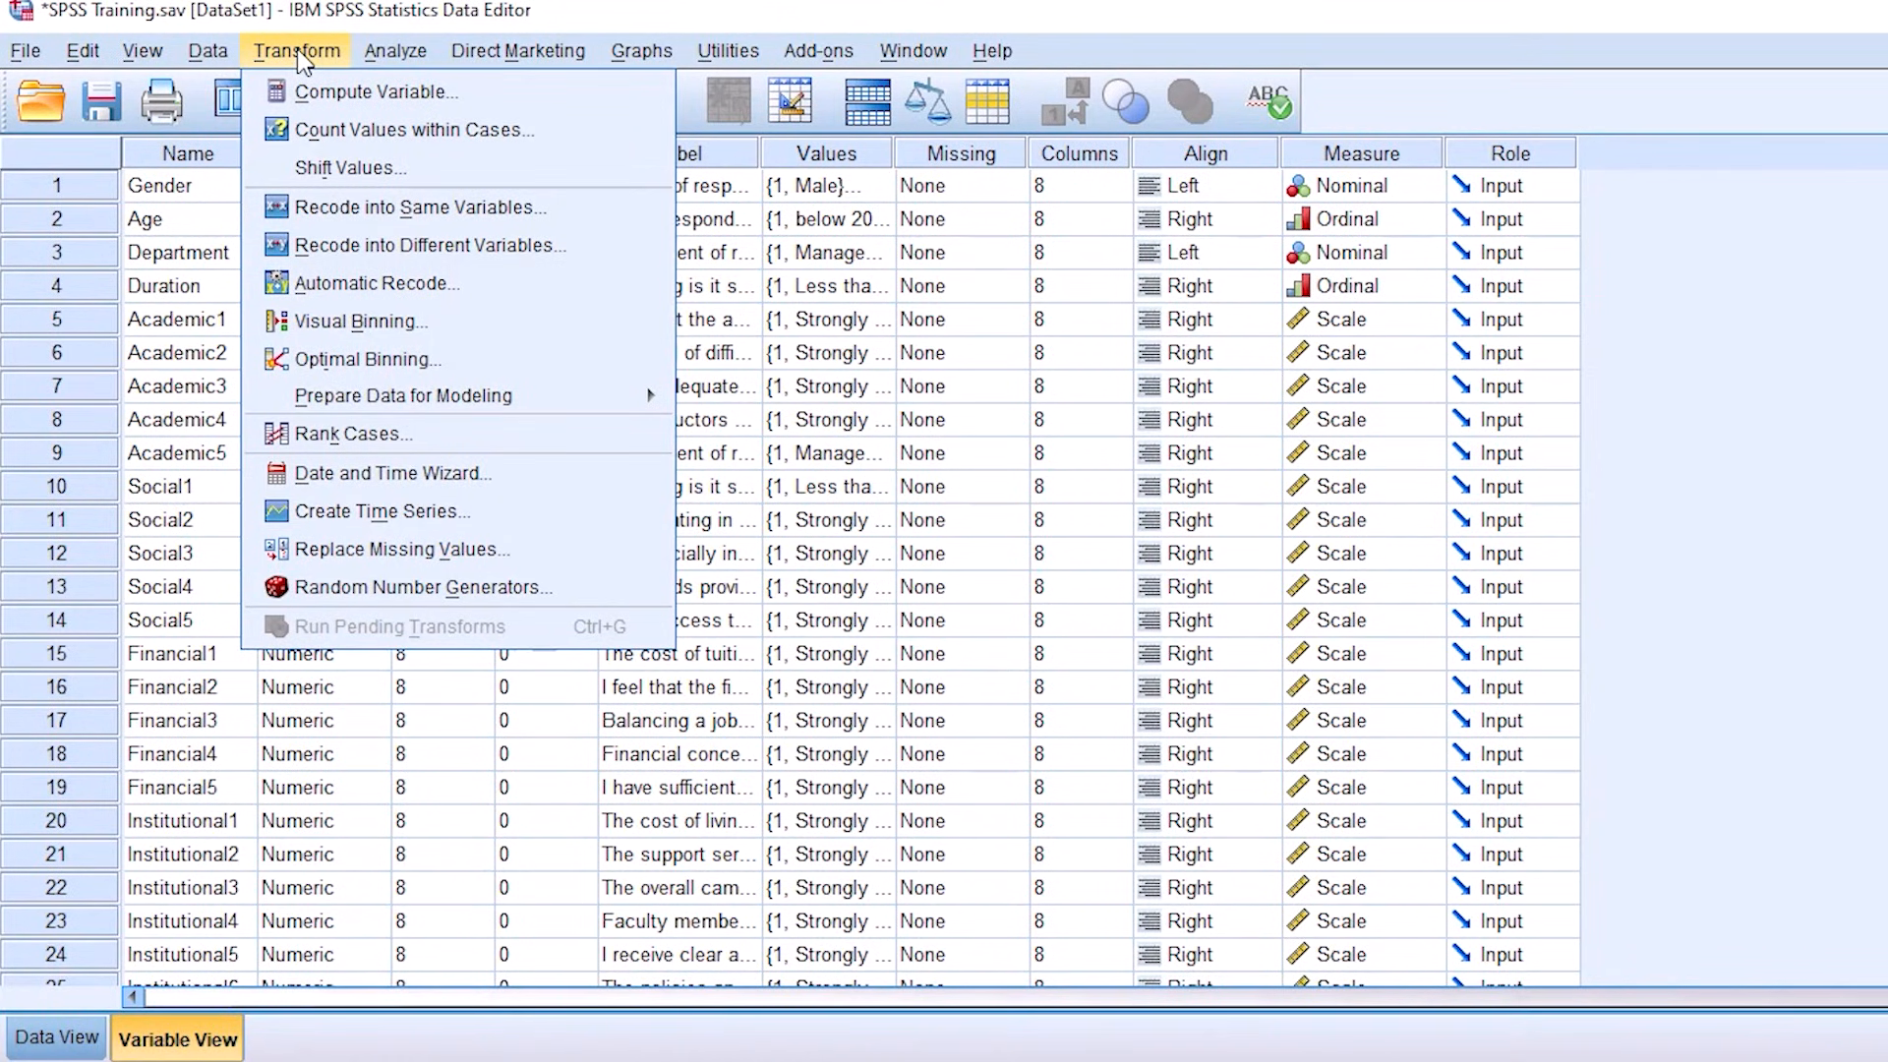
click(330, 95)
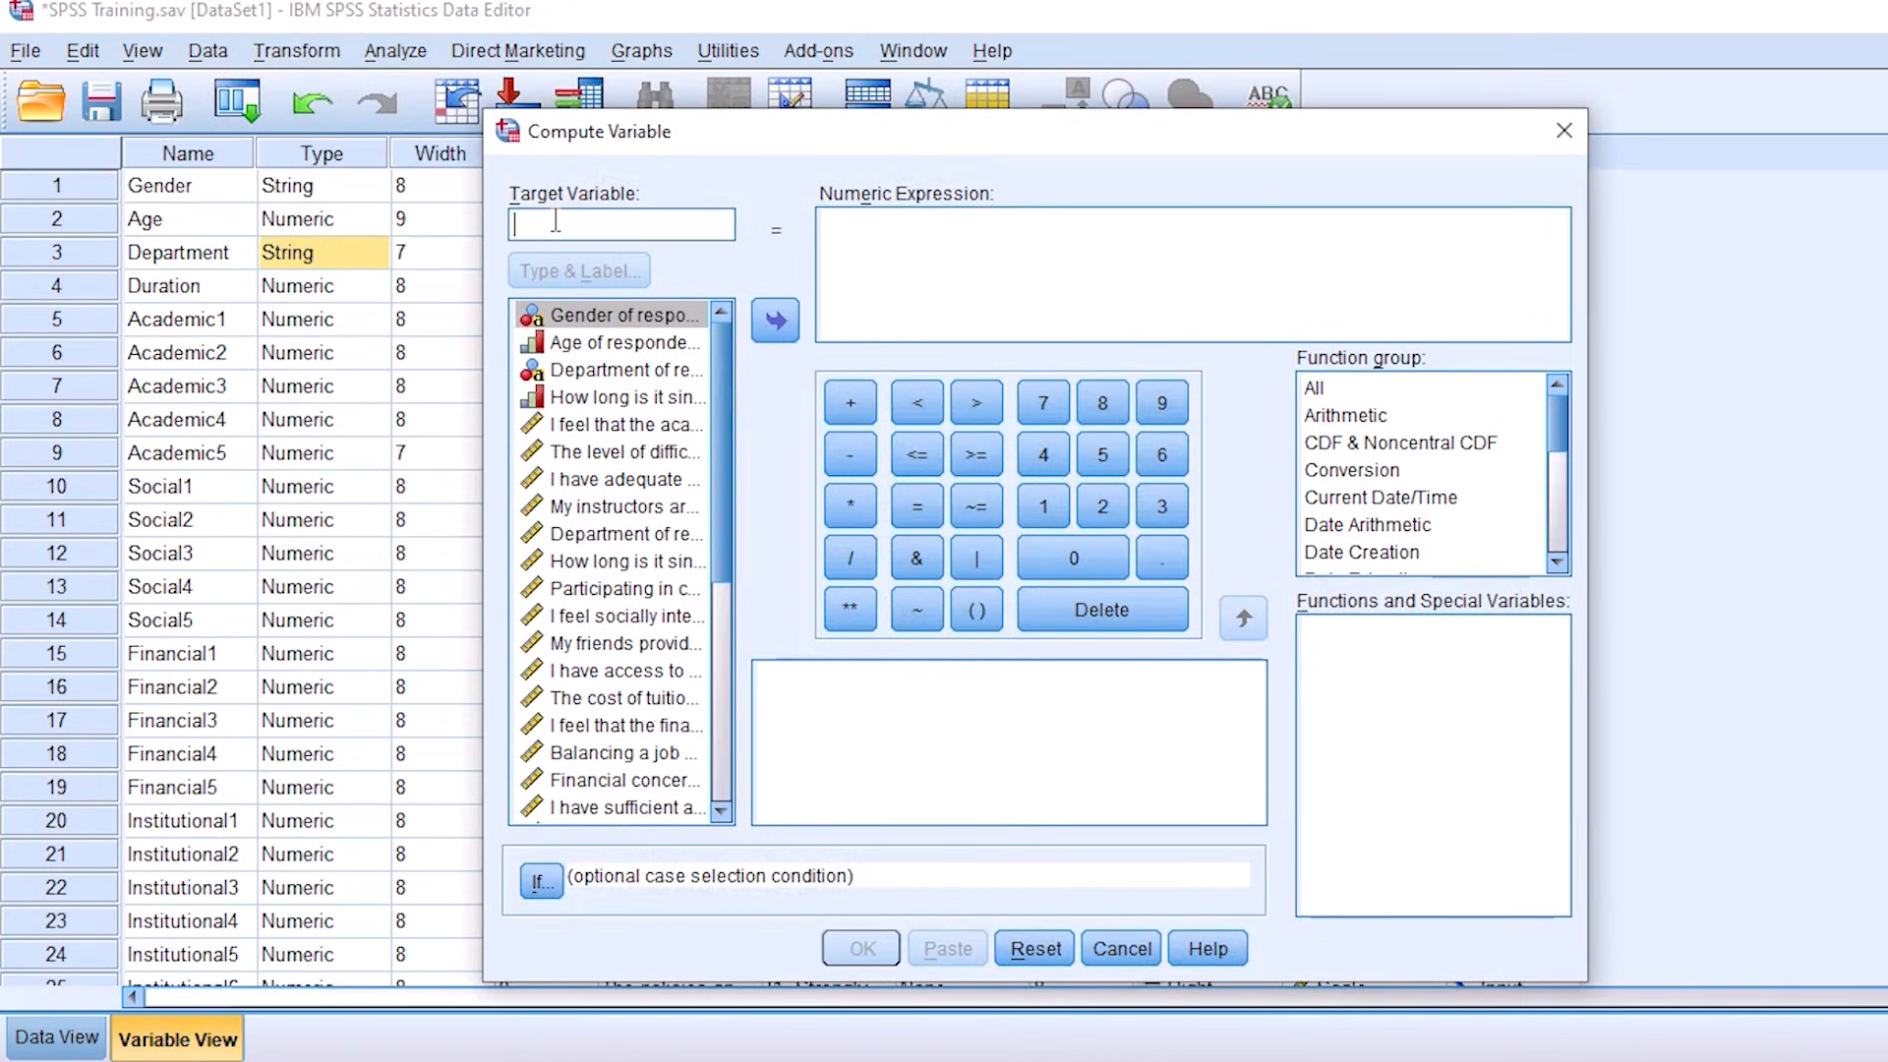
text(aCADAME)
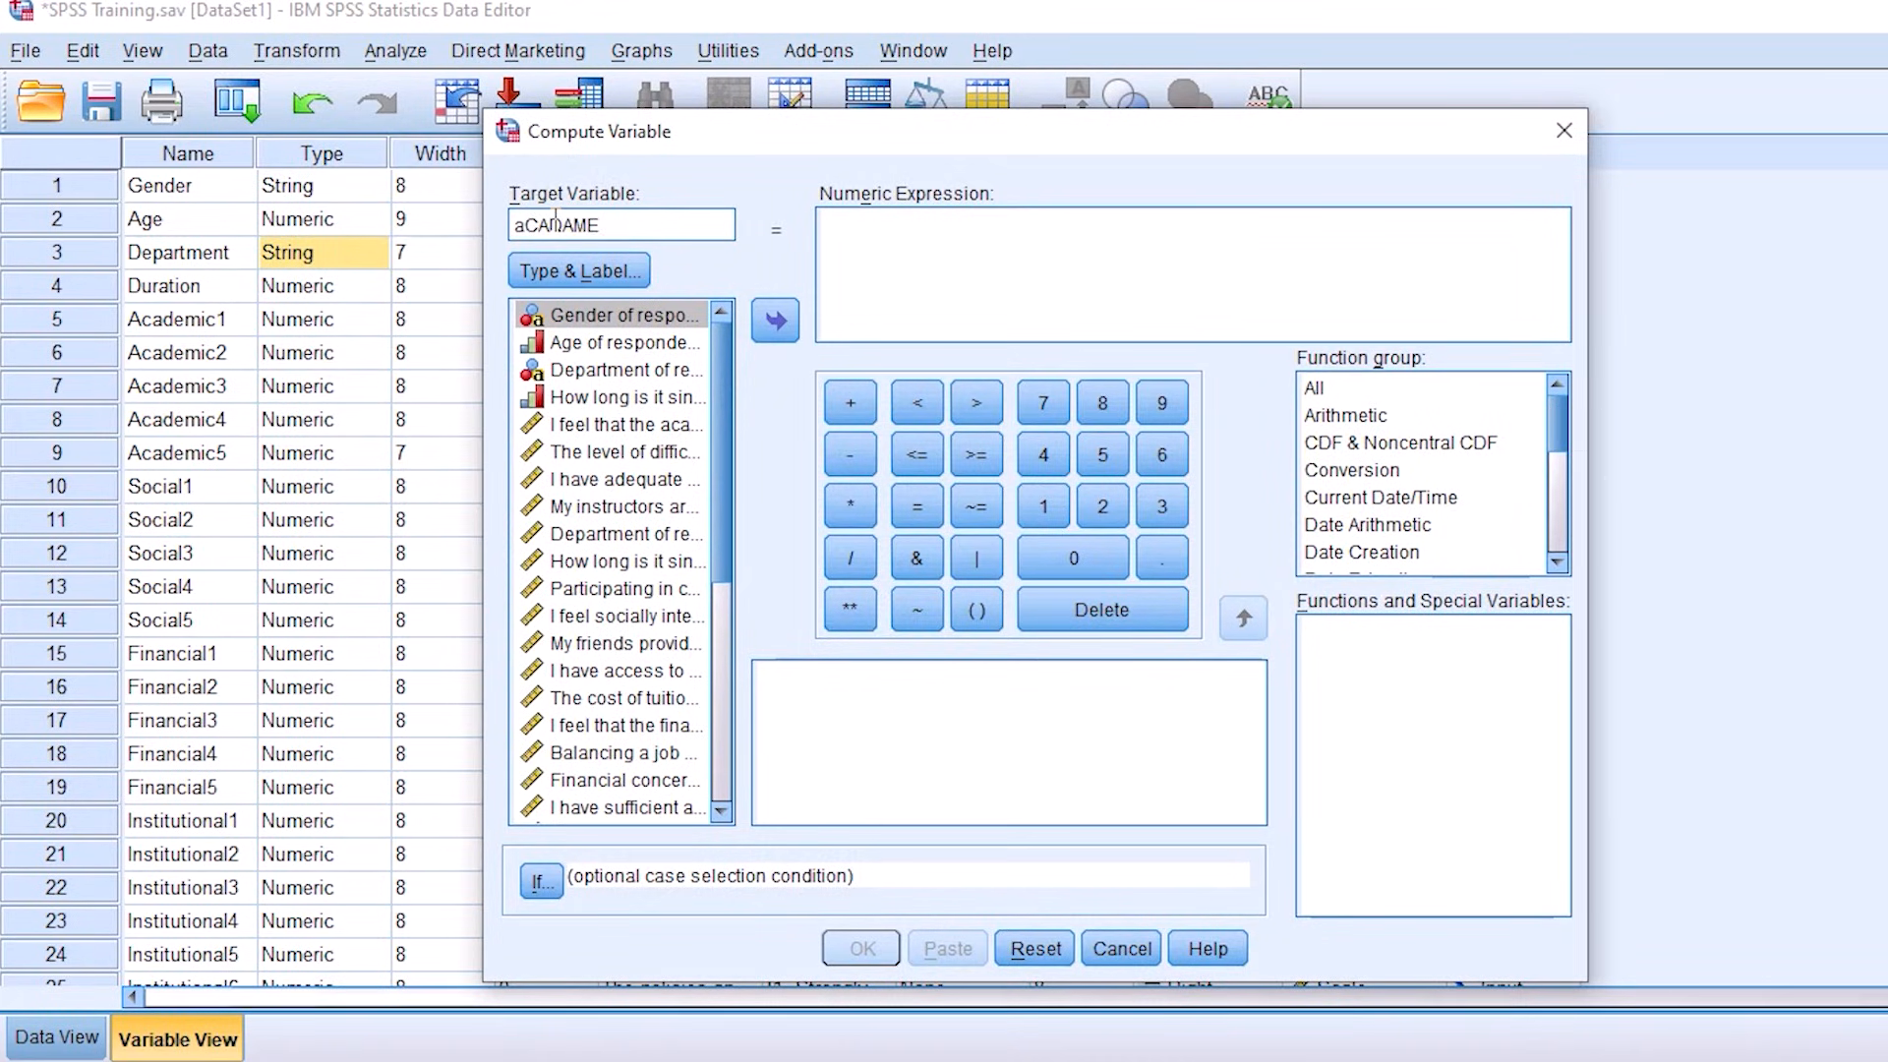
key(BackSpace)
key(BackSpace)
key(BackSpace)
key(BackSpace)
key(BackSpace)
key(BackSpace)
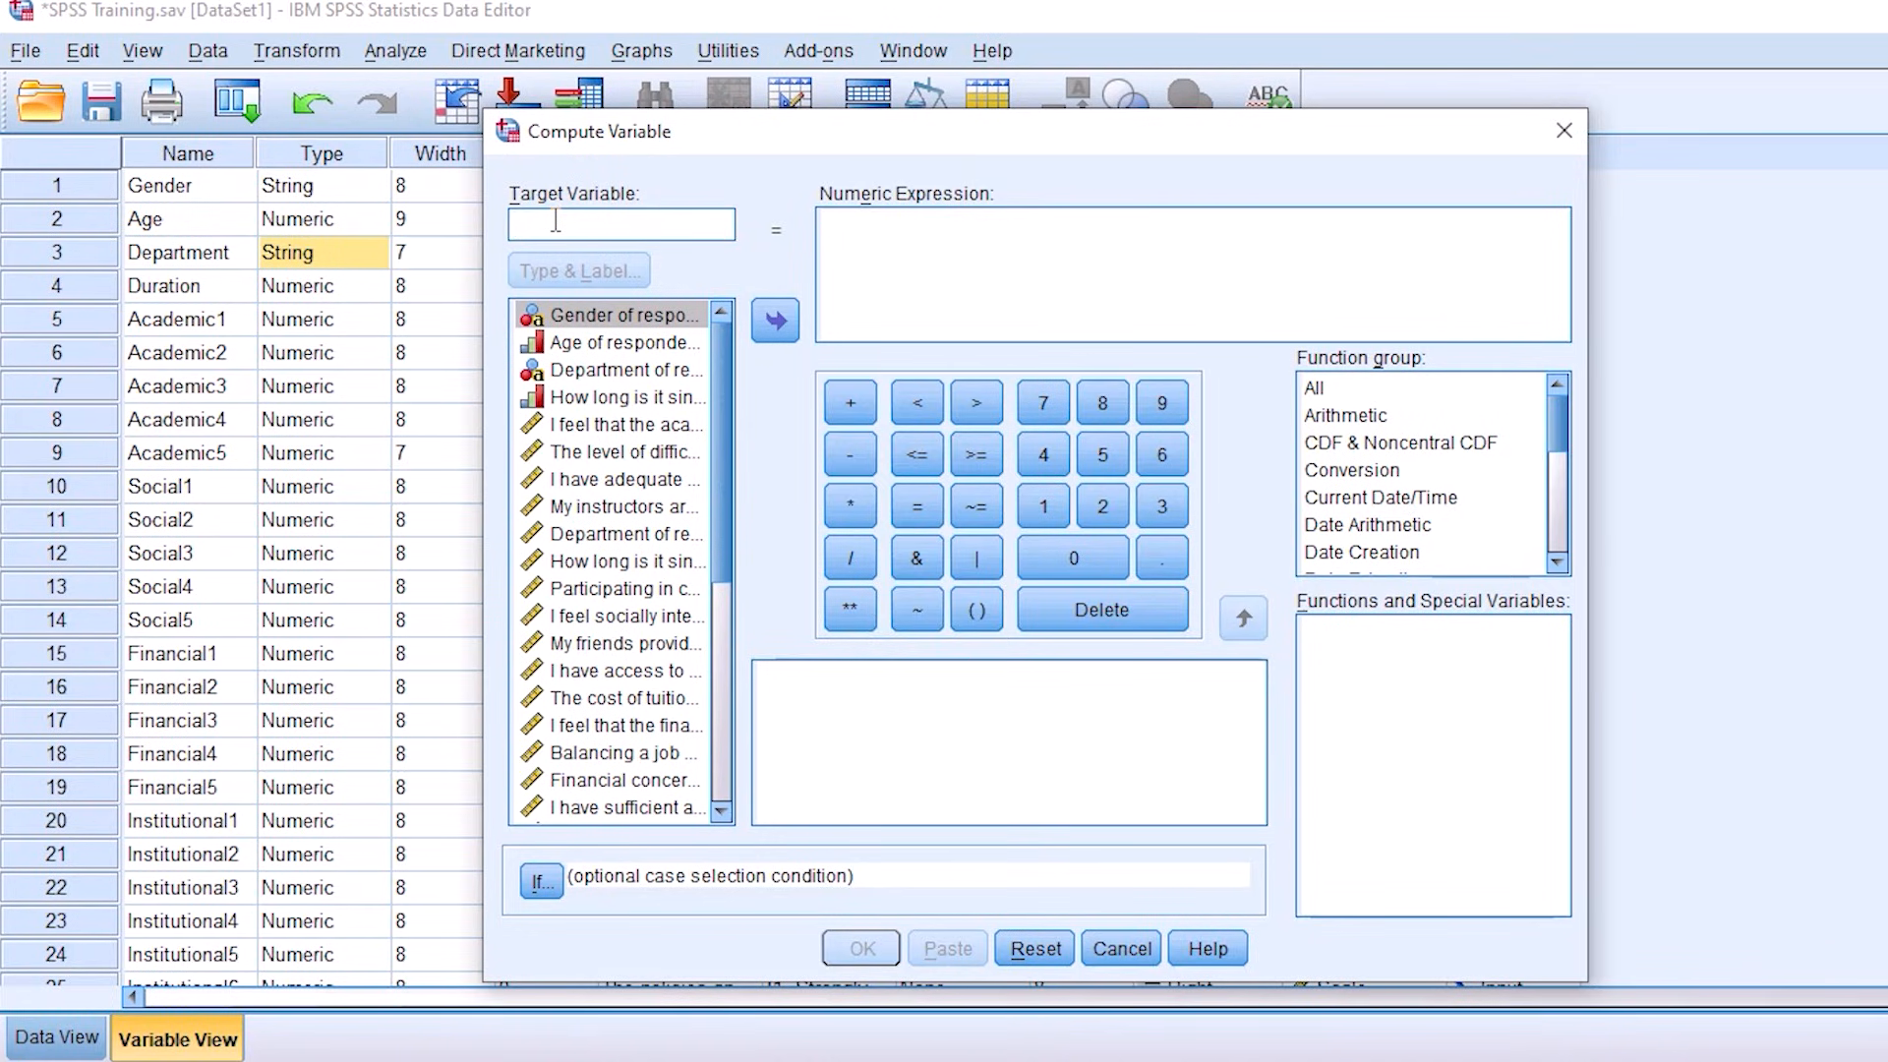
text(Academic)
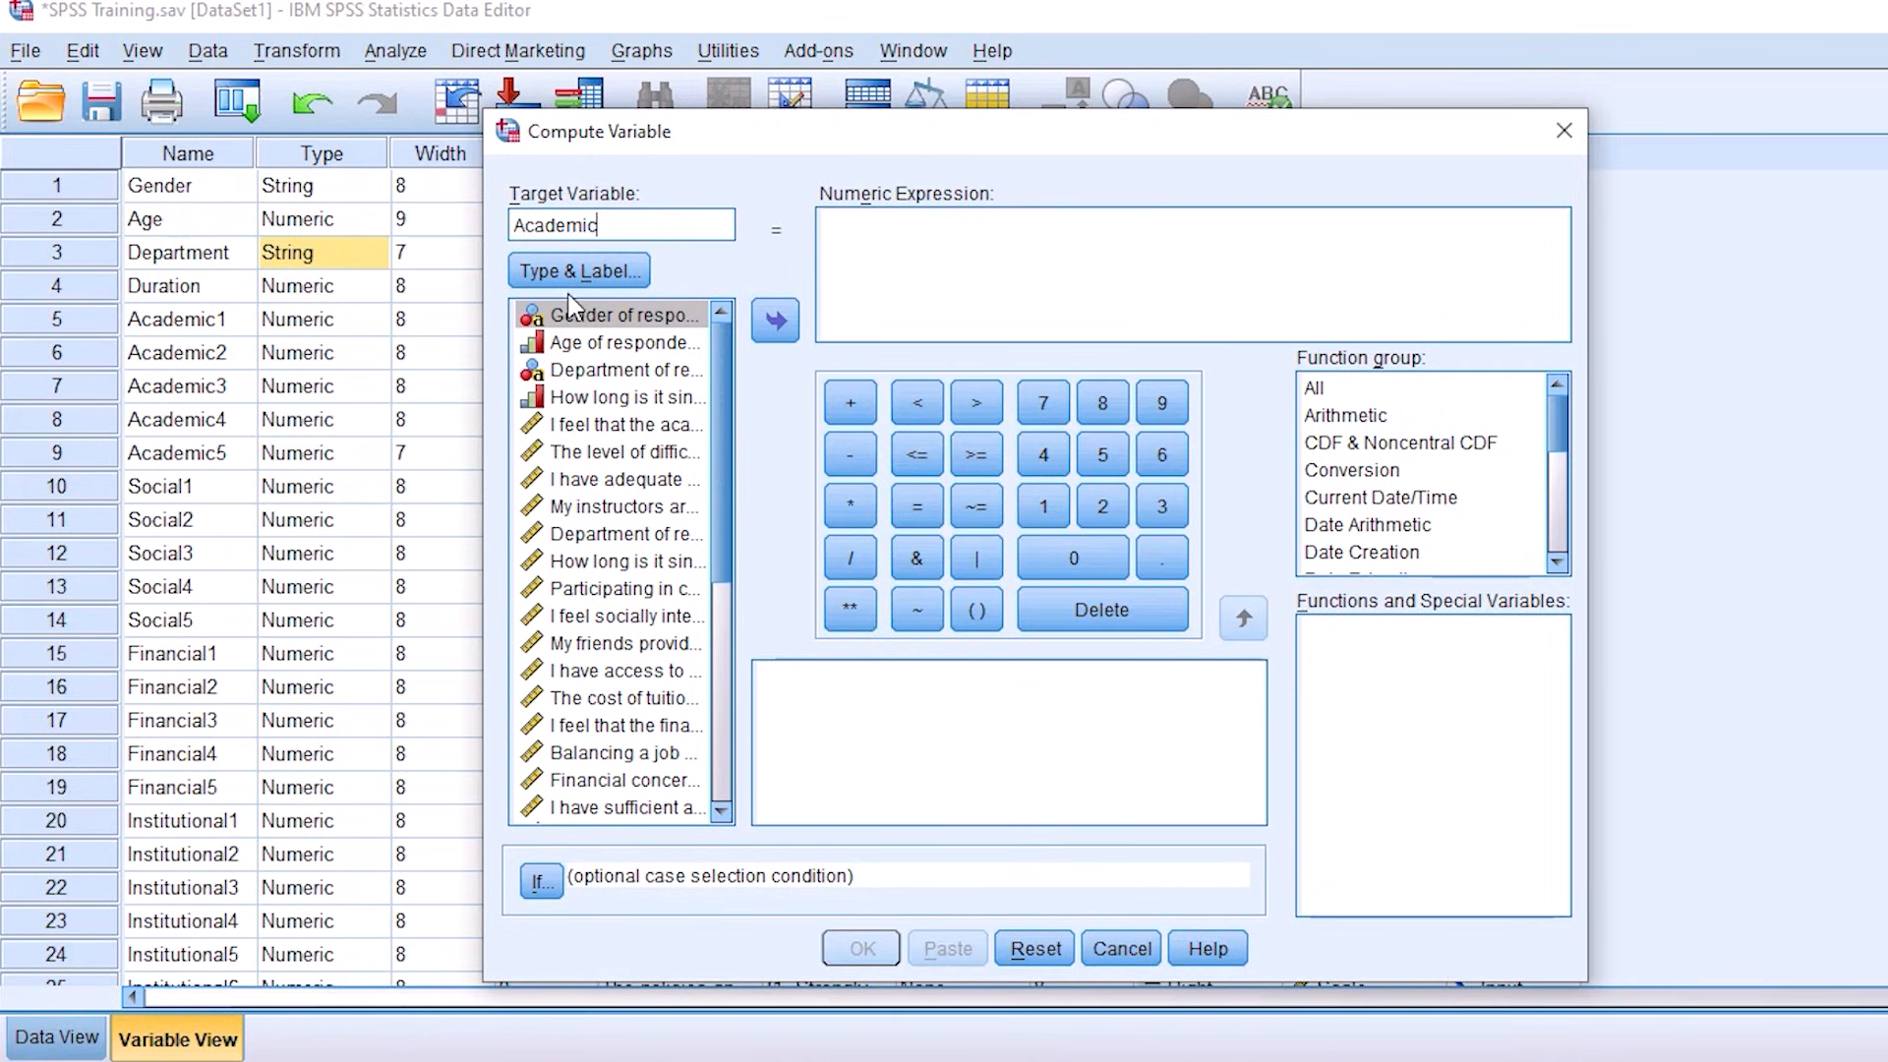
Step: Set the label of the Academic target variable to "Academic factors"
click(592, 271)
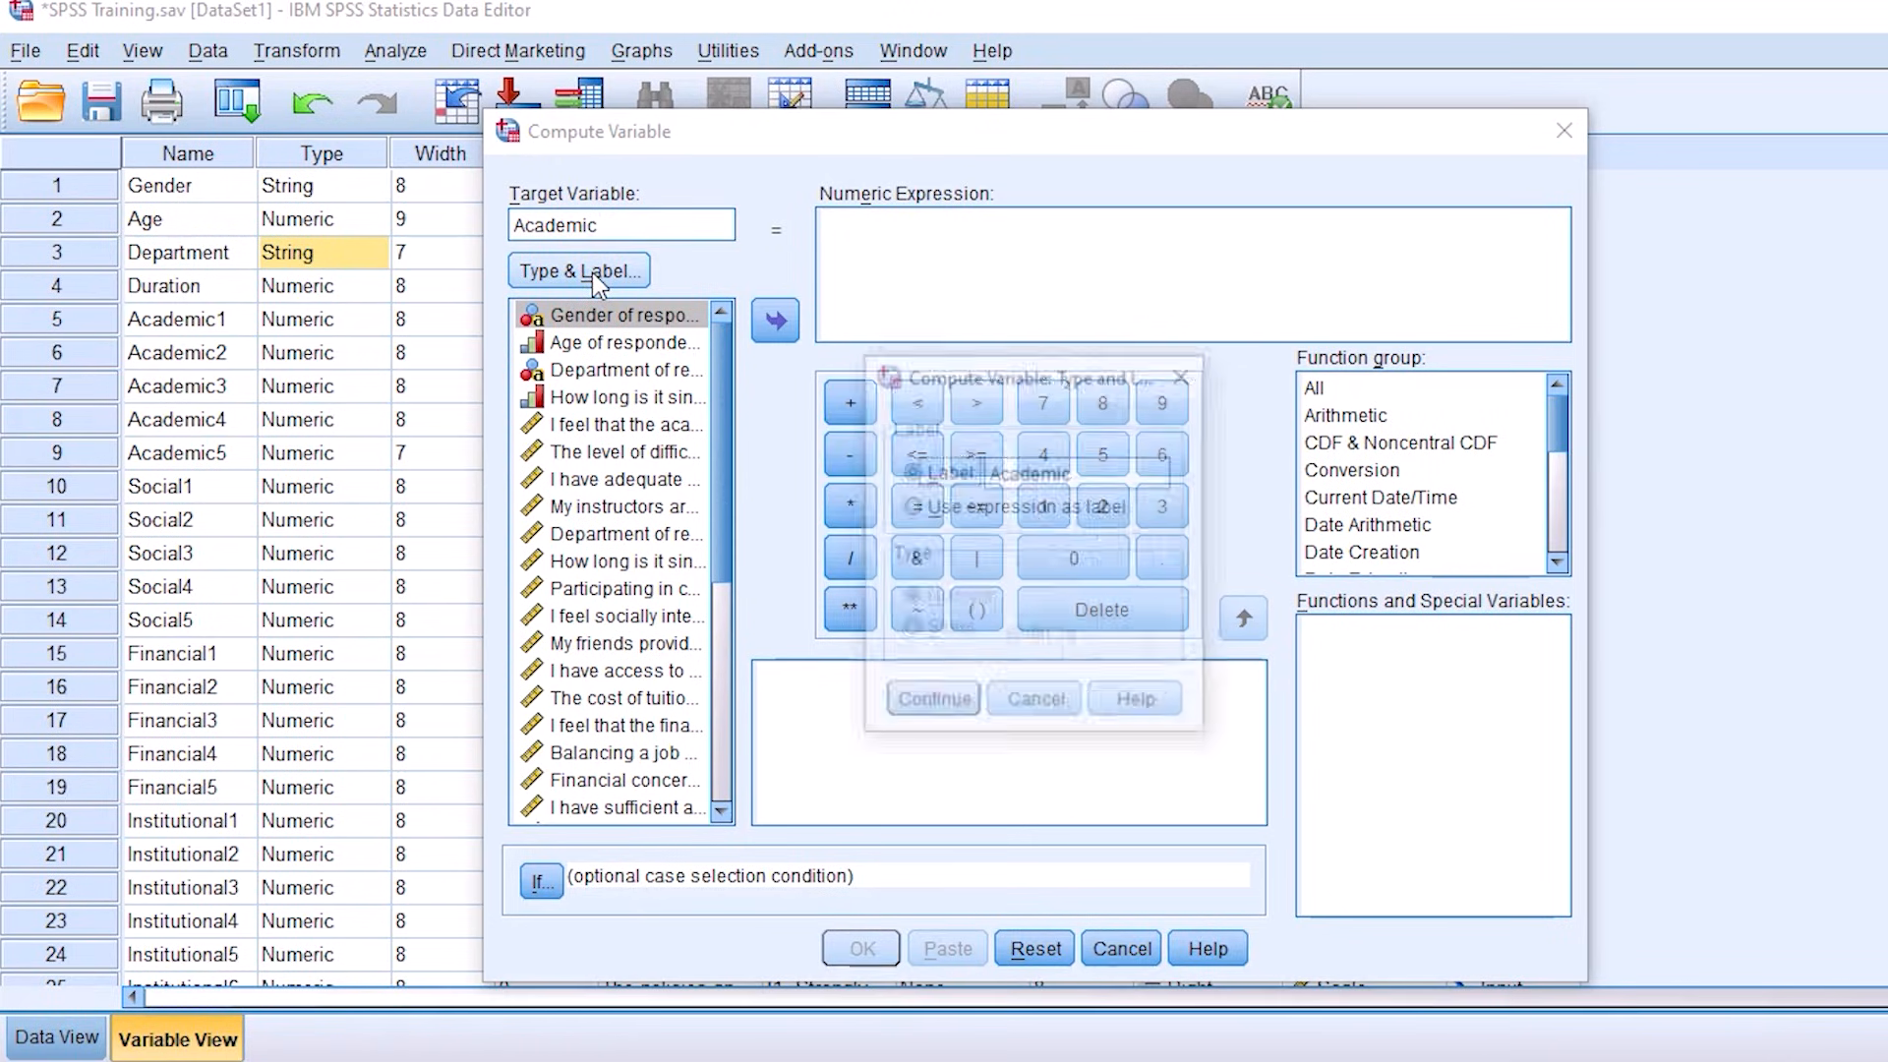
drag(1121, 472, 989, 473)
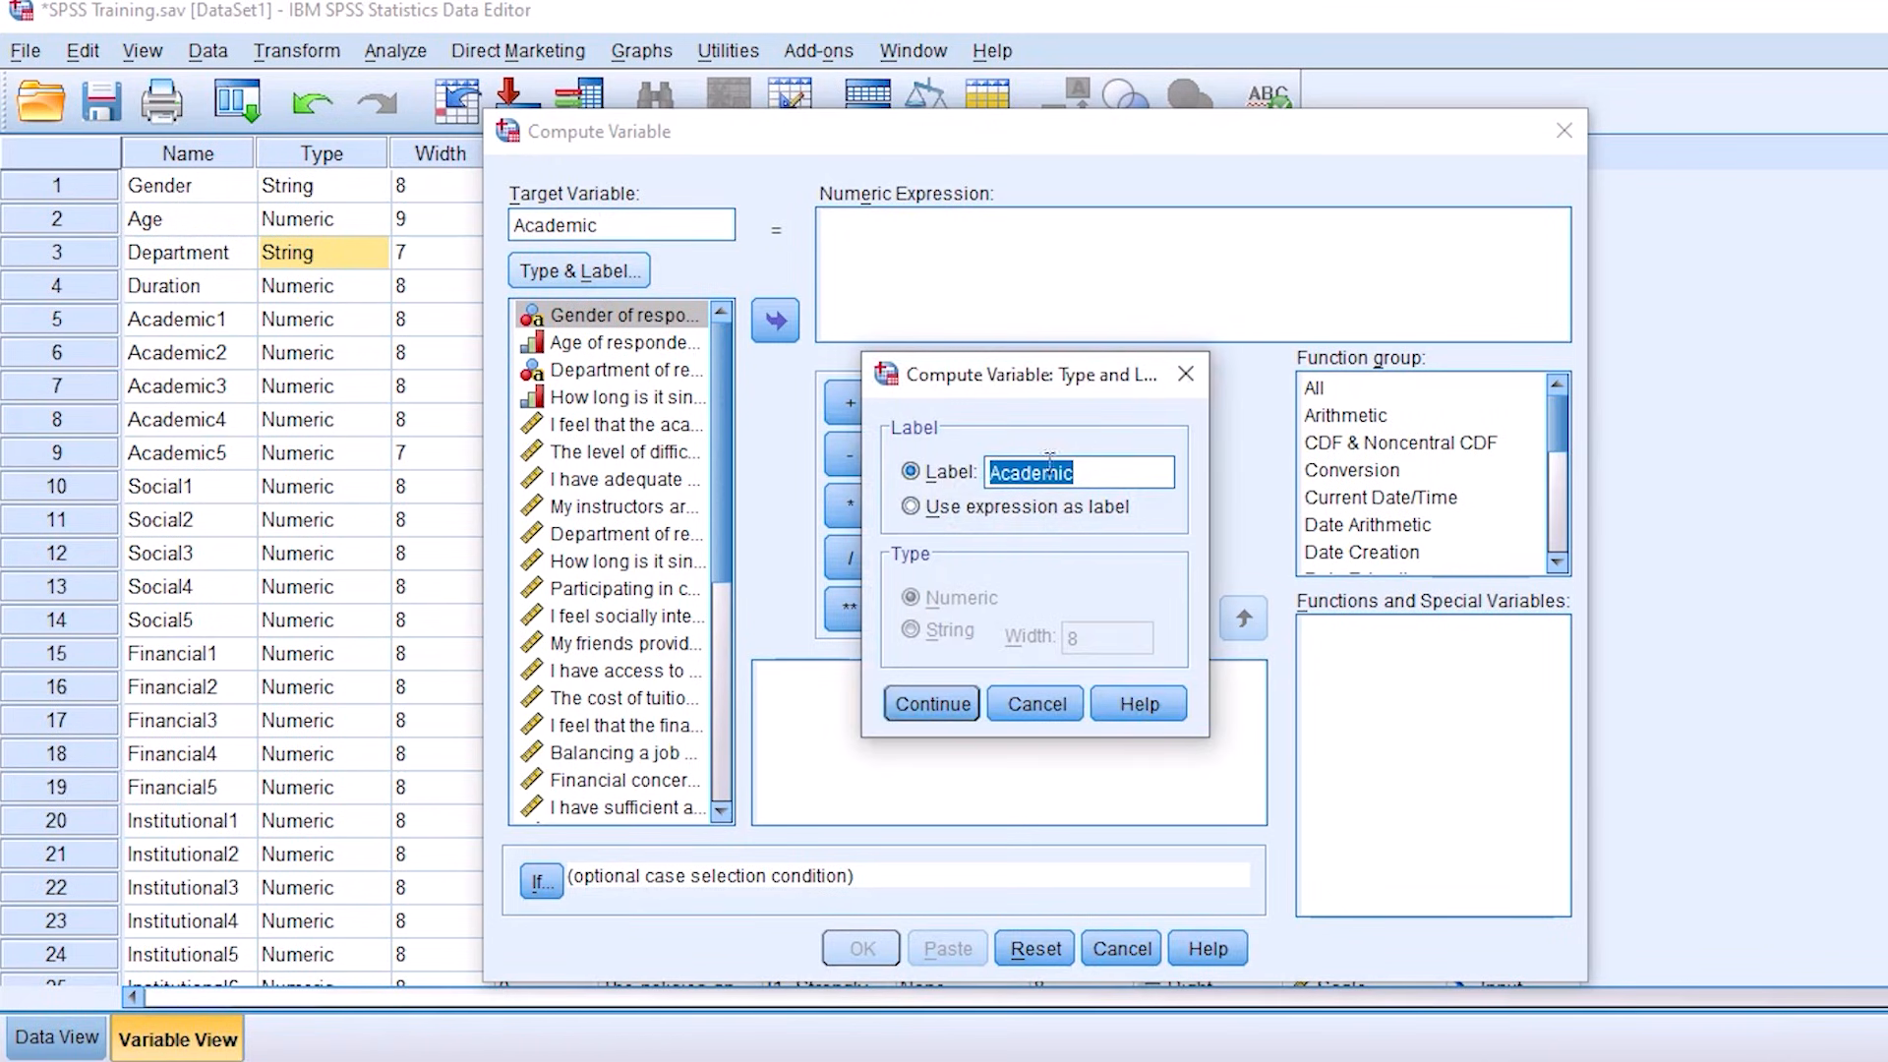
click(1095, 472)
text(factors)
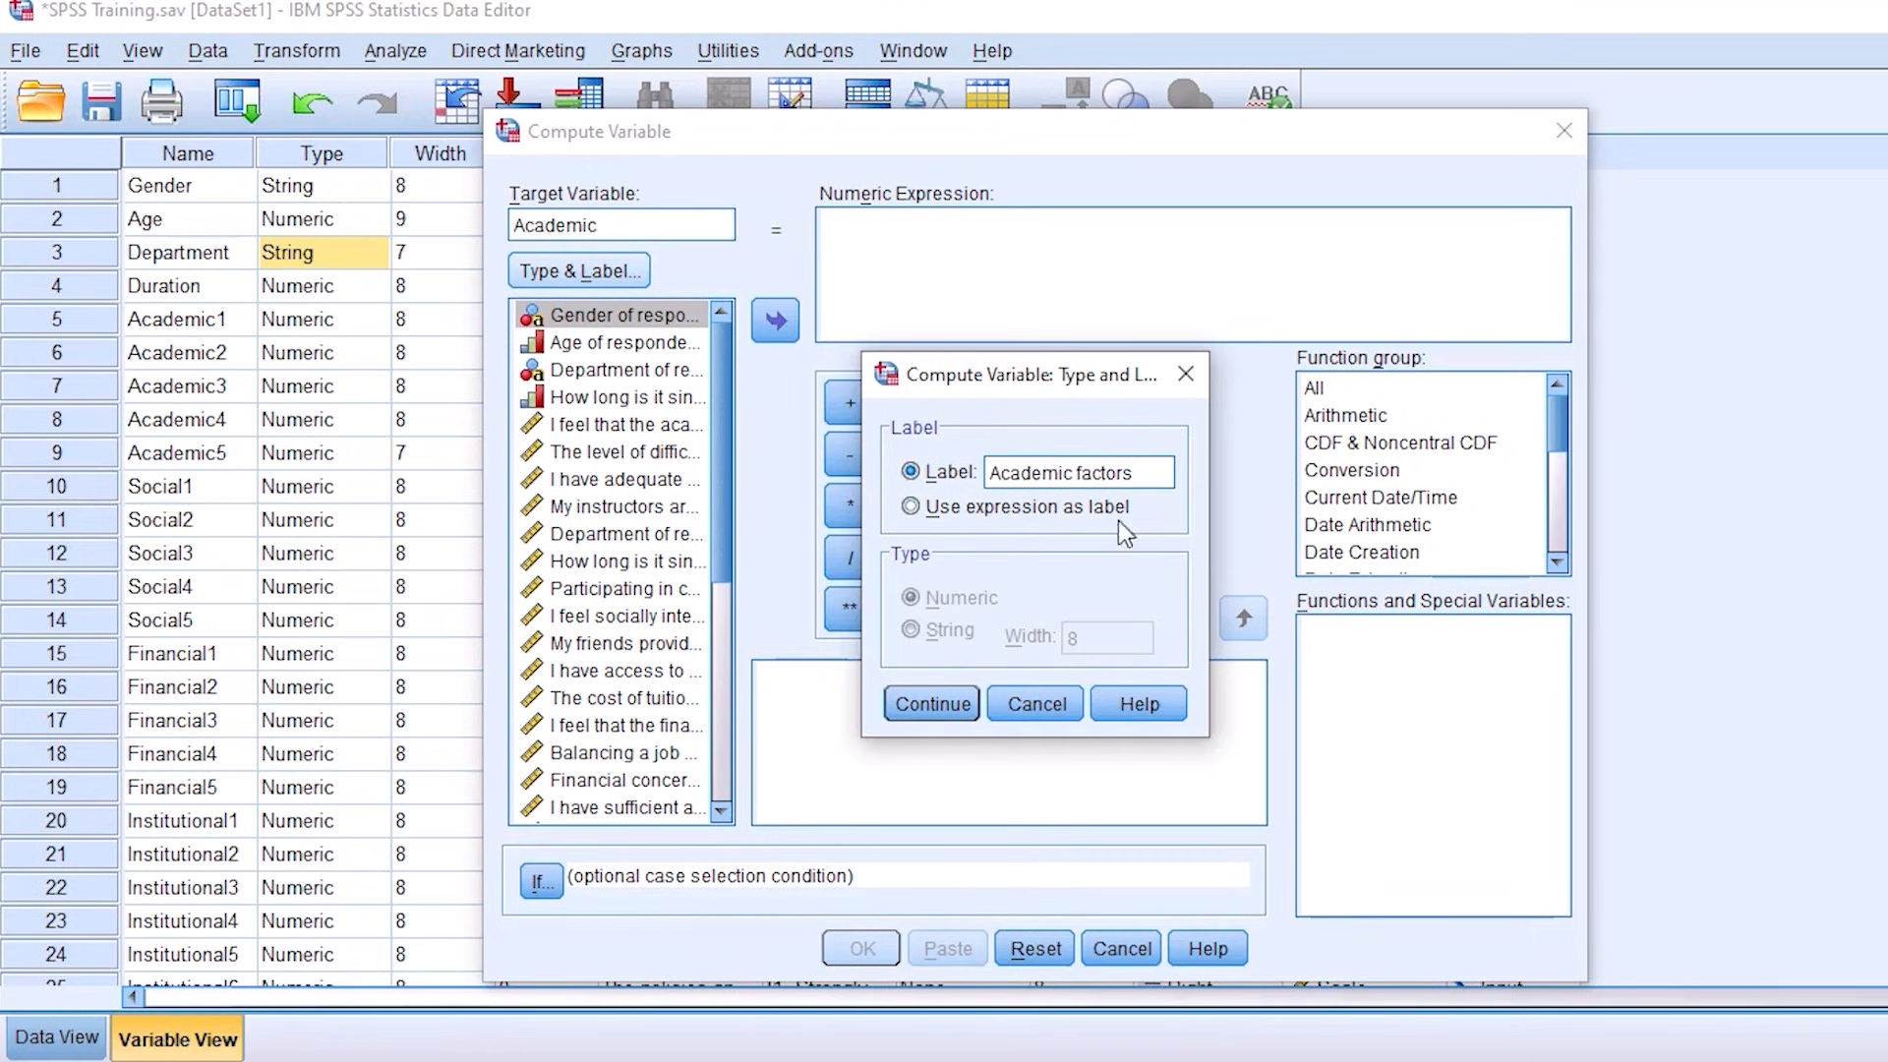
drag(1162, 468, 989, 466)
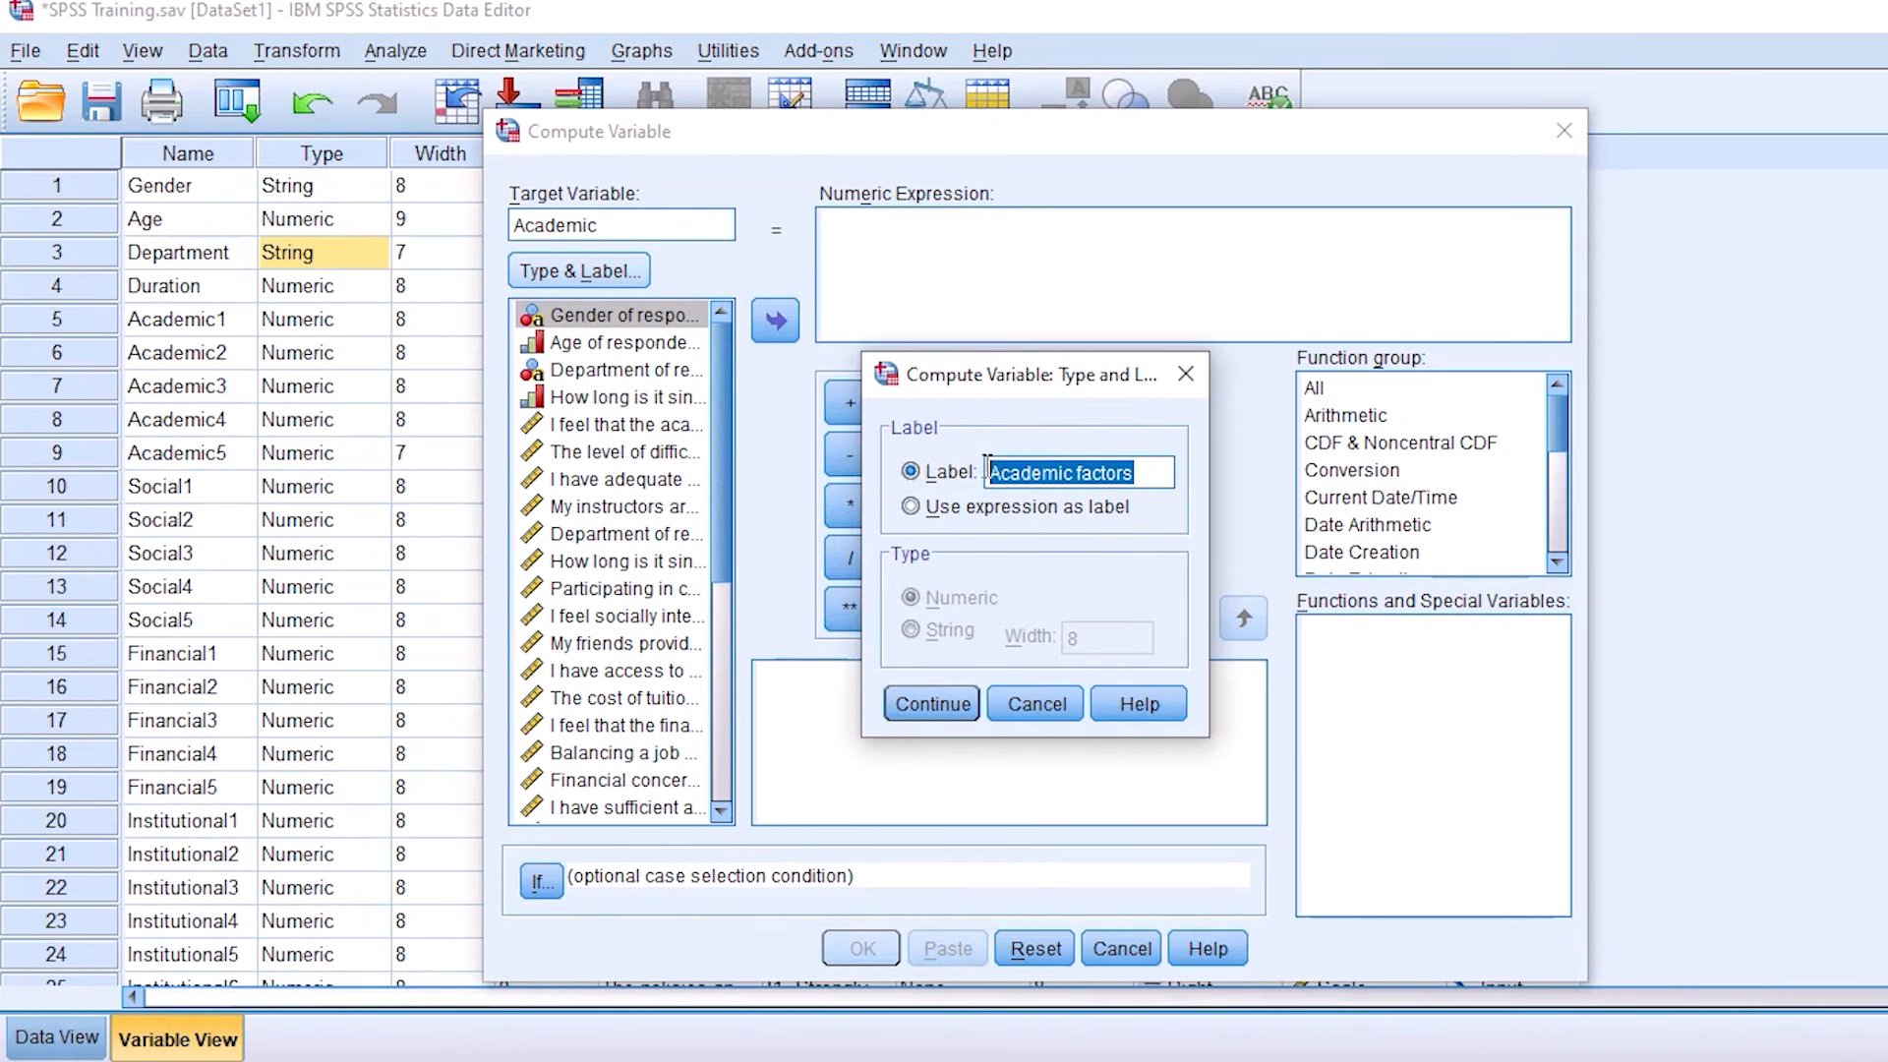
click(1086, 468)
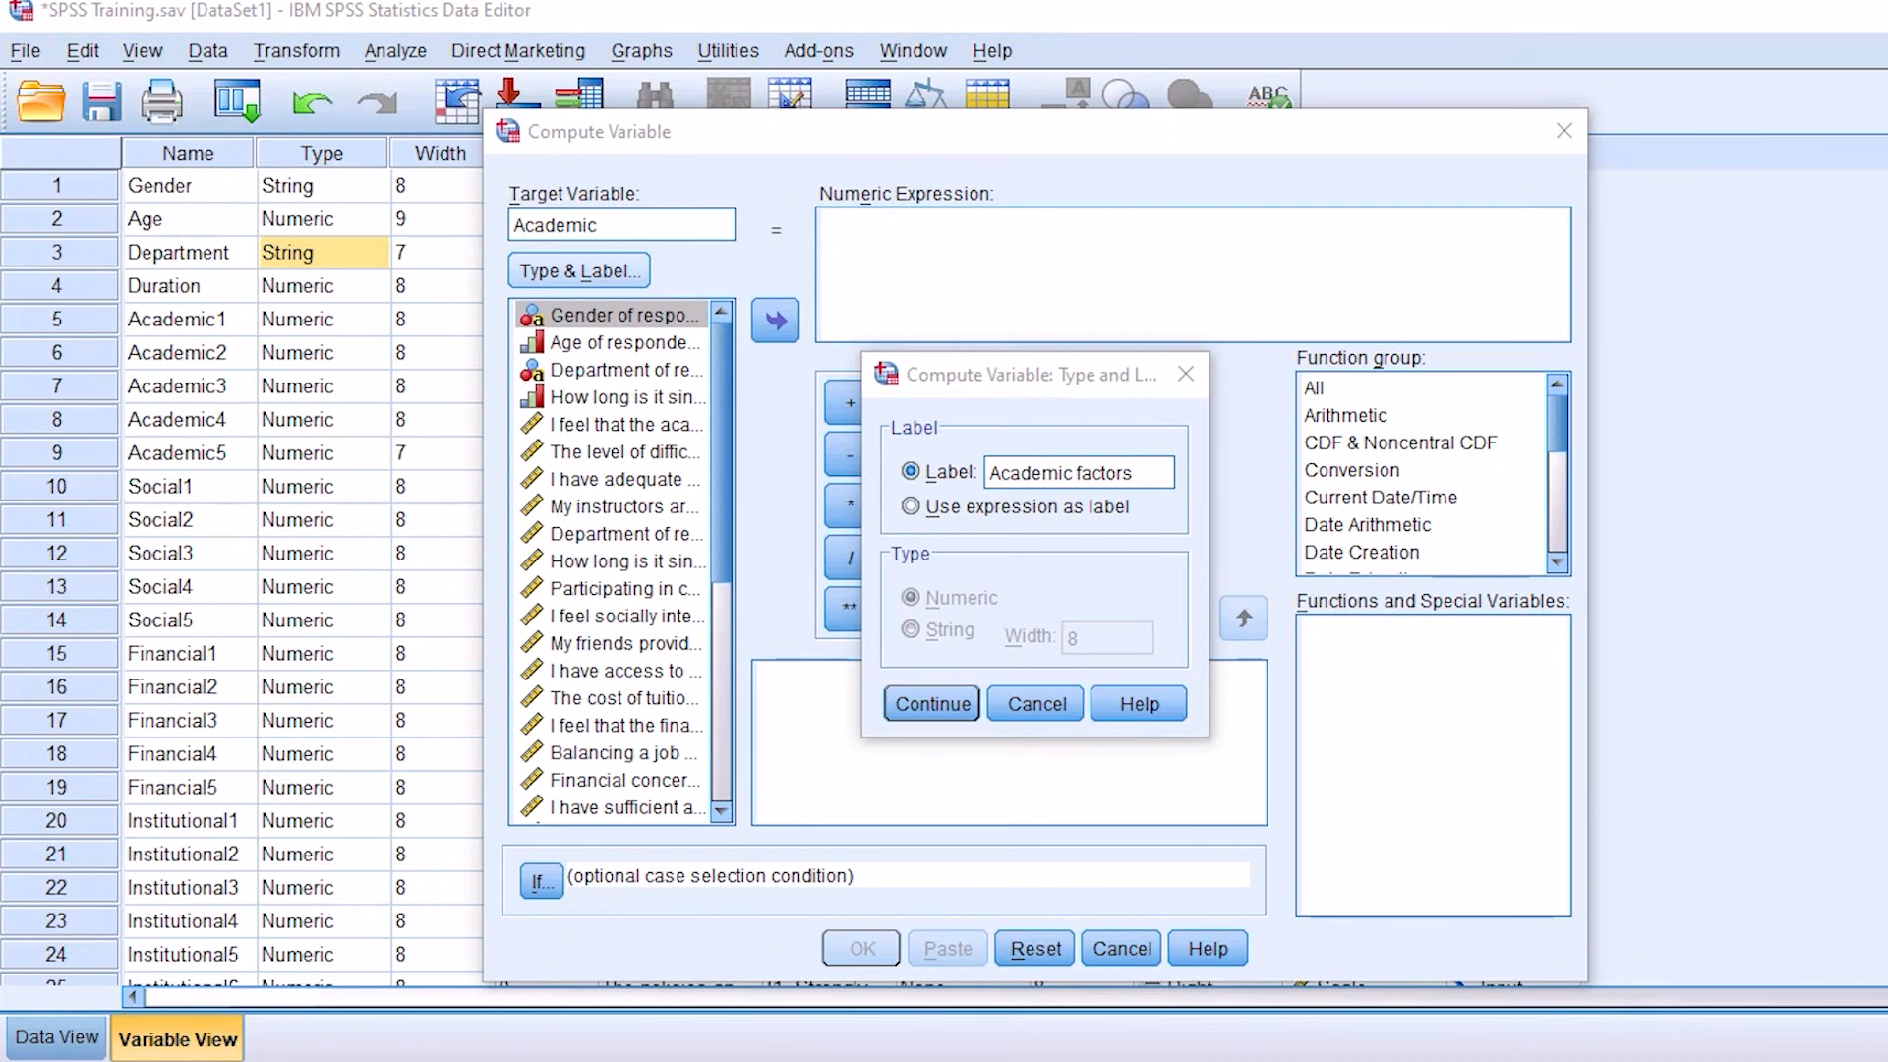
click(929, 704)
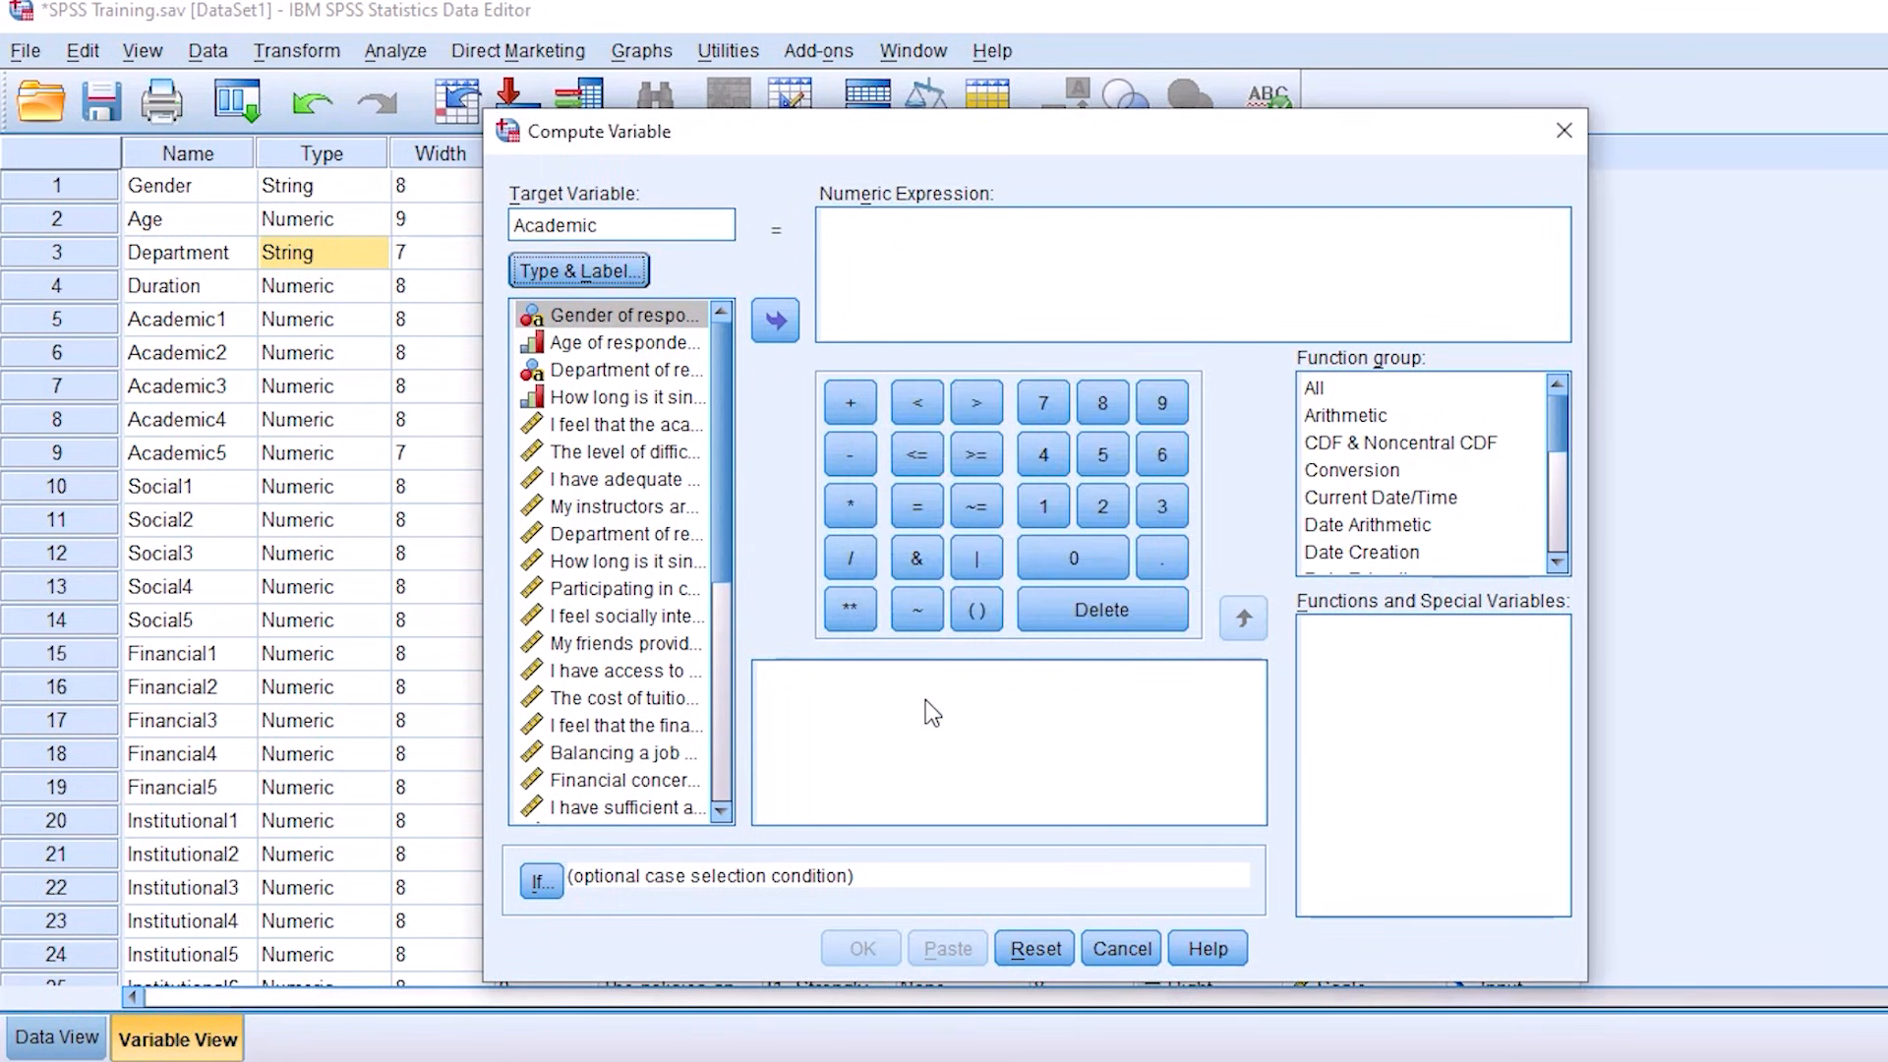
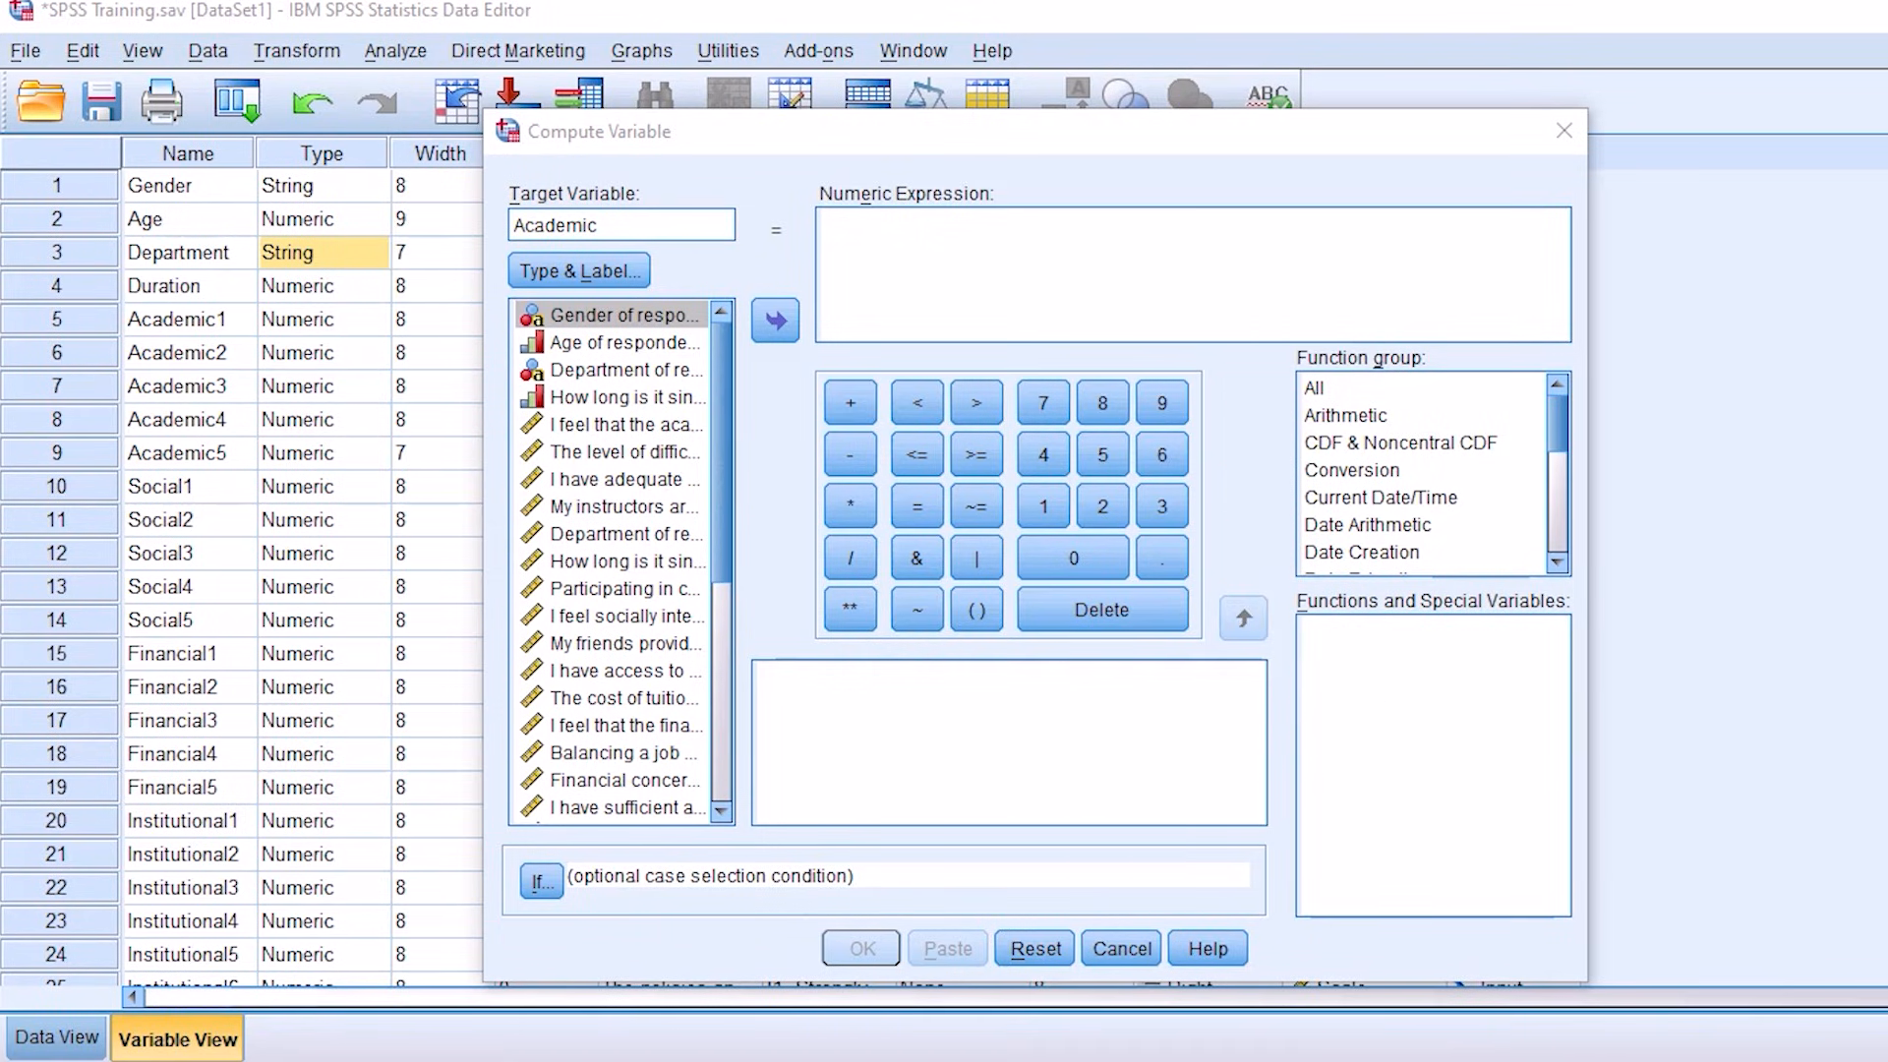
Step: Find the Mean function among all functions available for the numeric expression and select it
click(1332, 390)
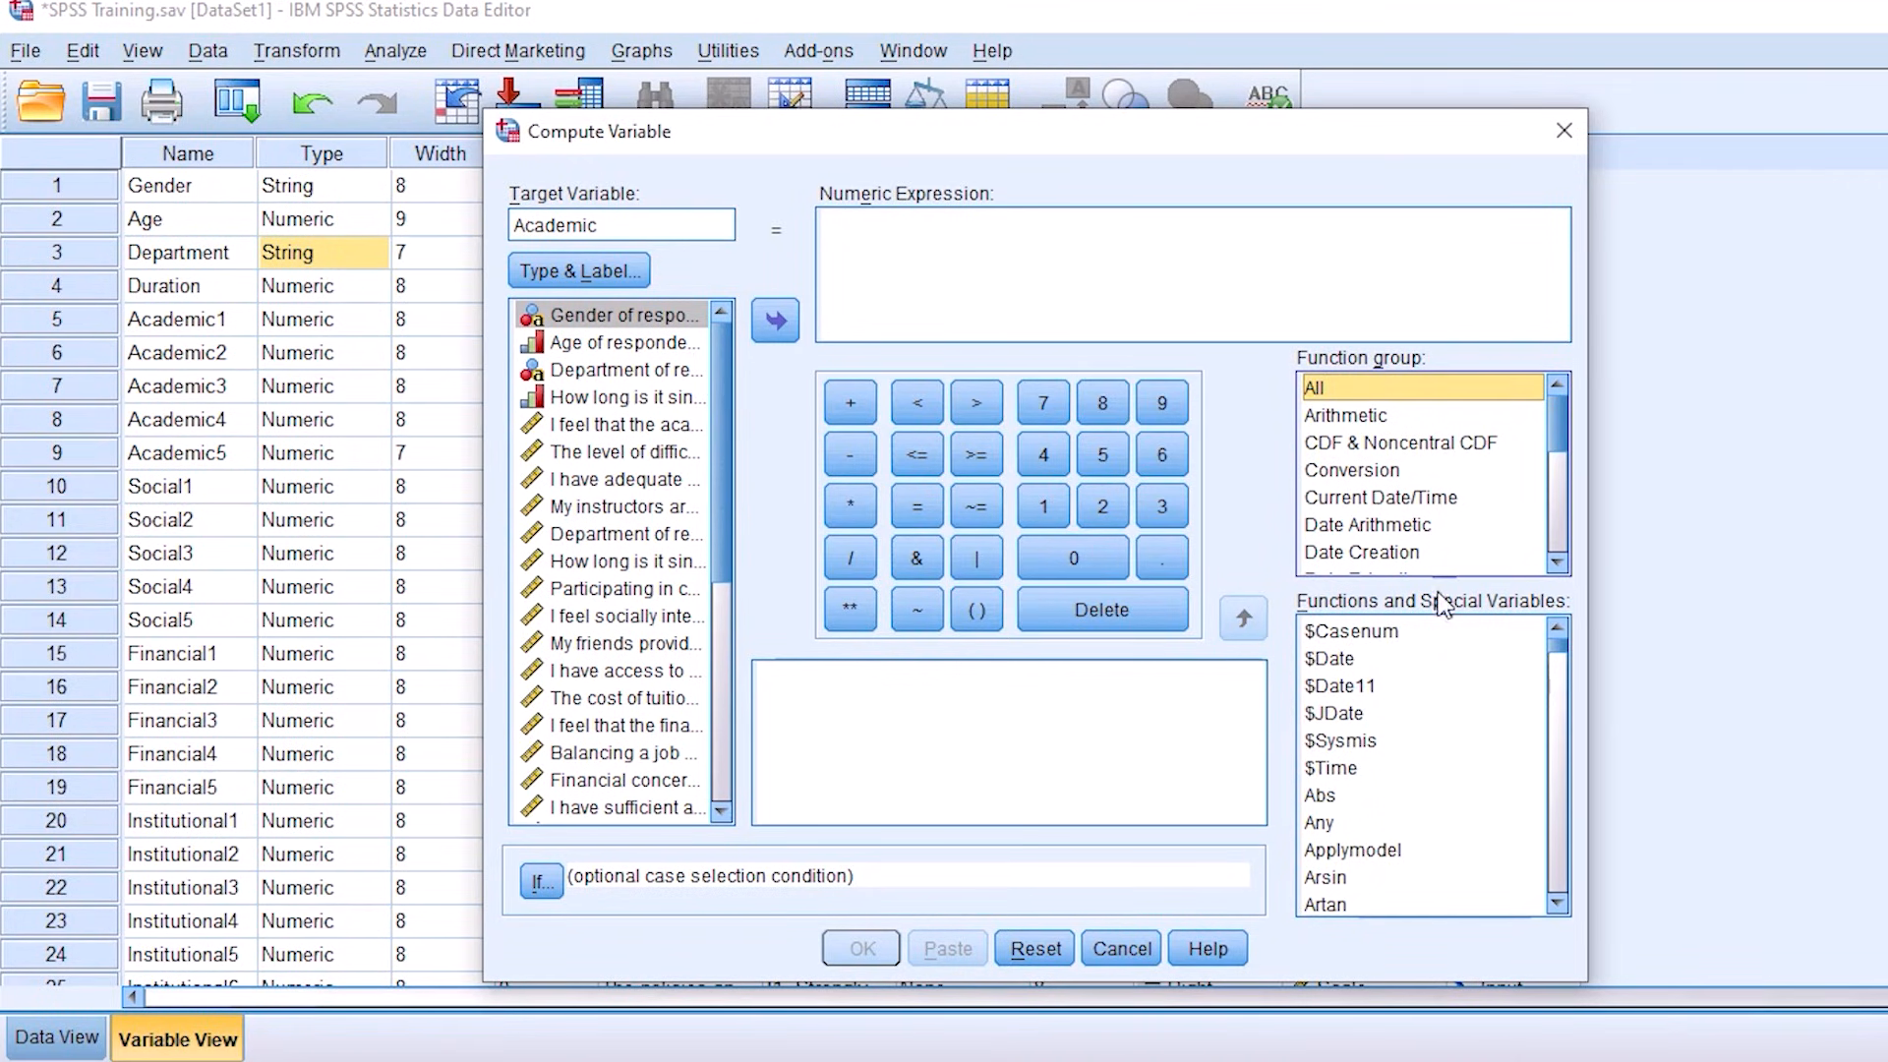
click(1343, 718)
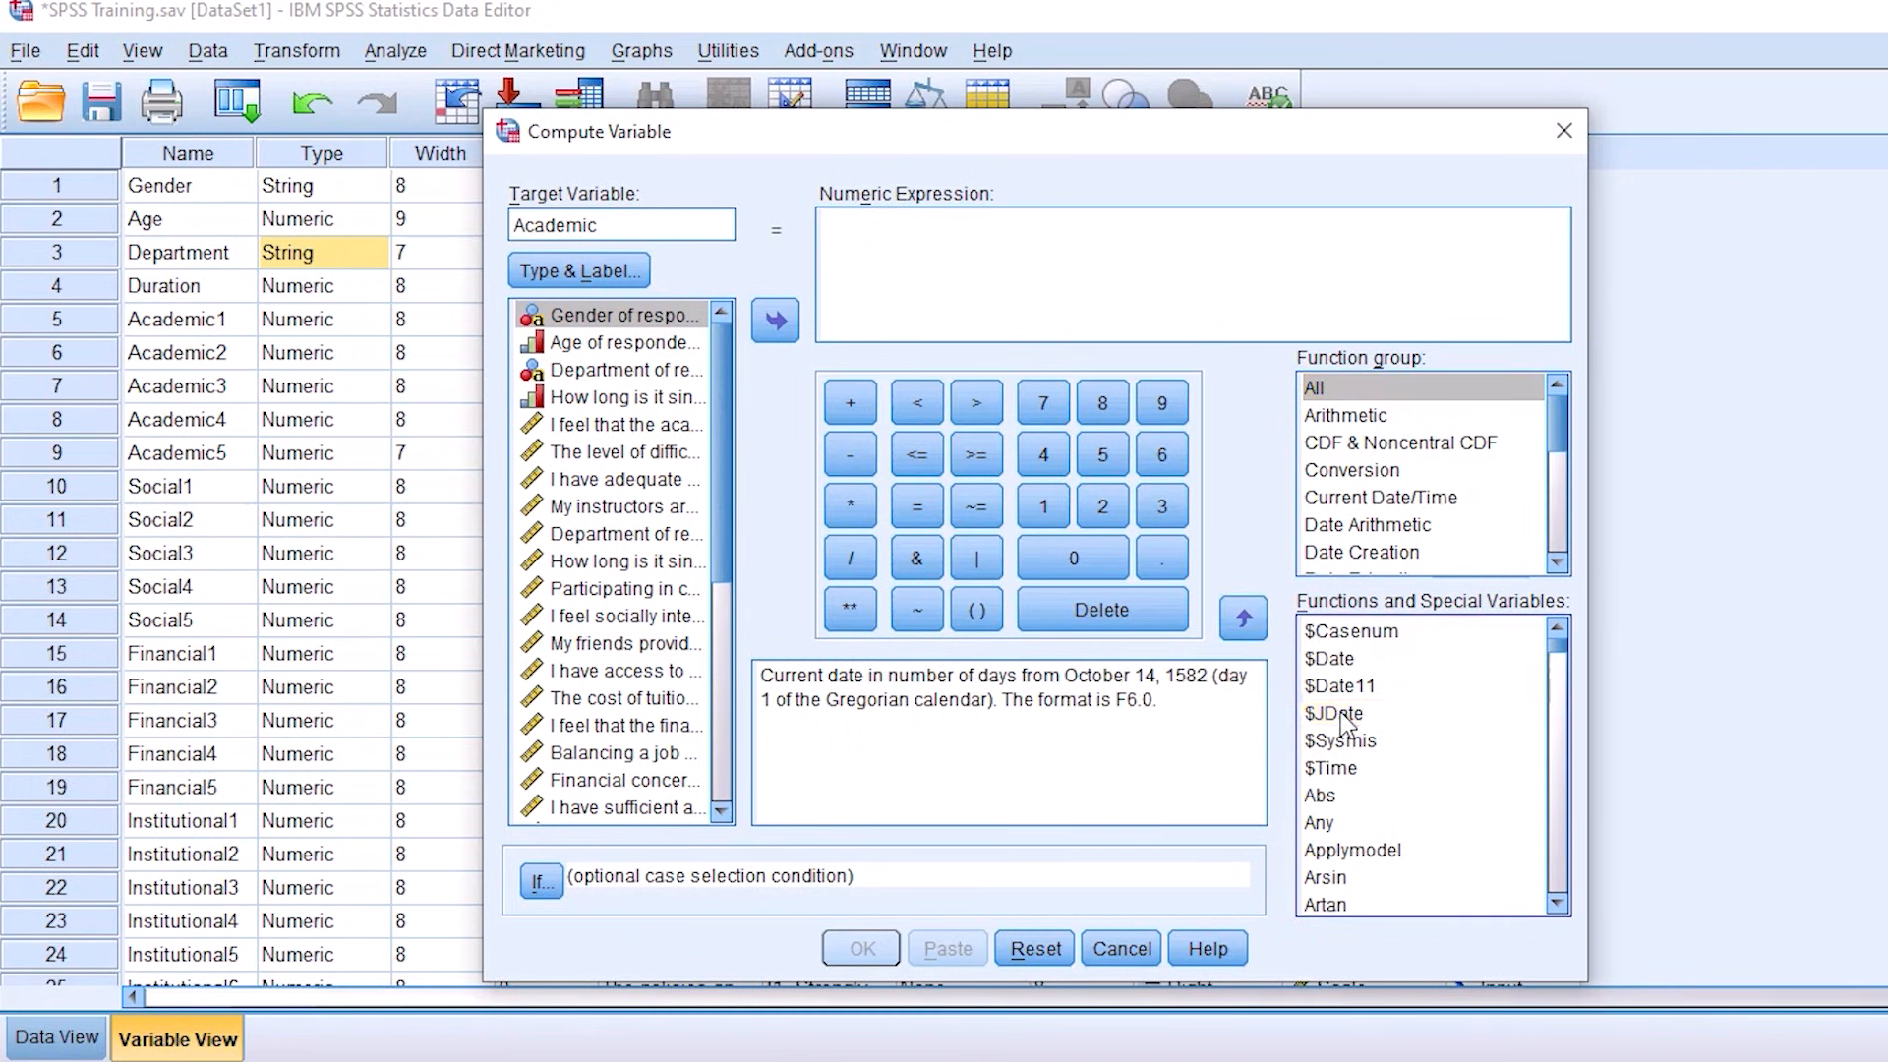
key(m)
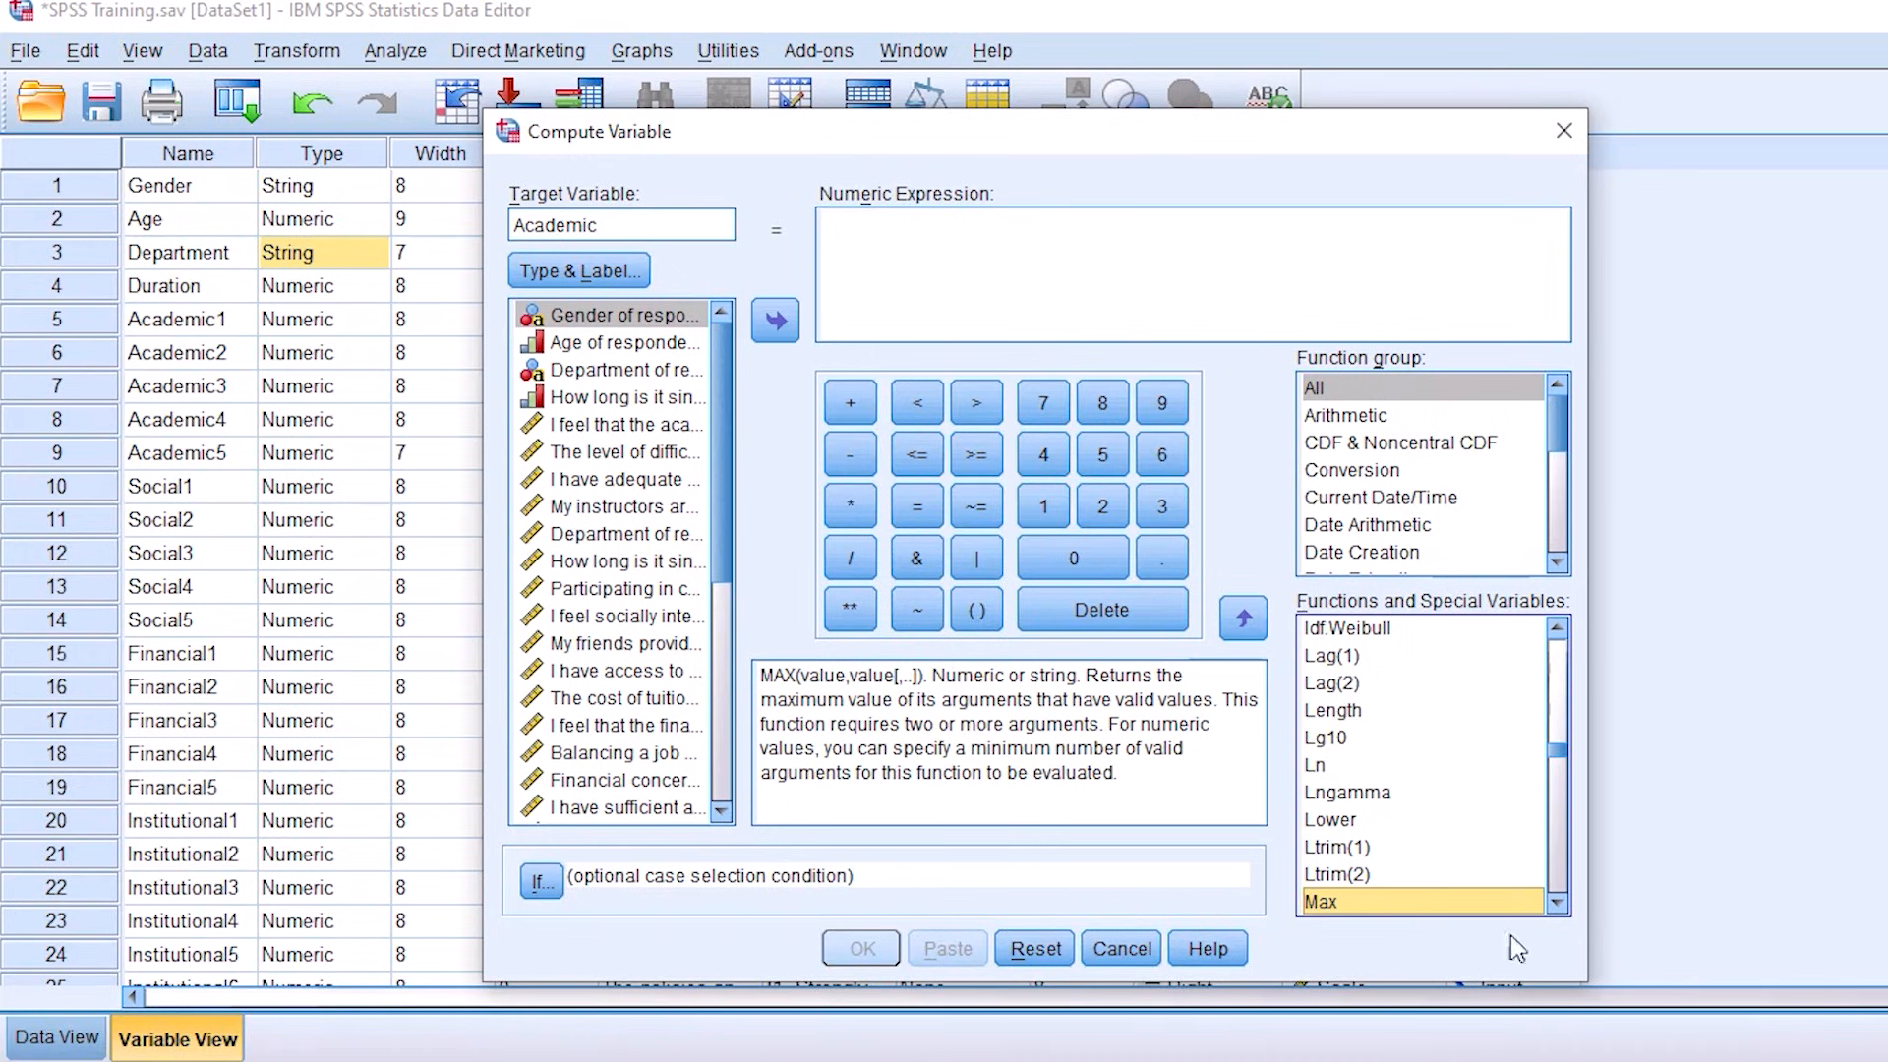
click(1566, 903)
click(1566, 903)
click(1566, 903)
click(1565, 903)
click(1566, 903)
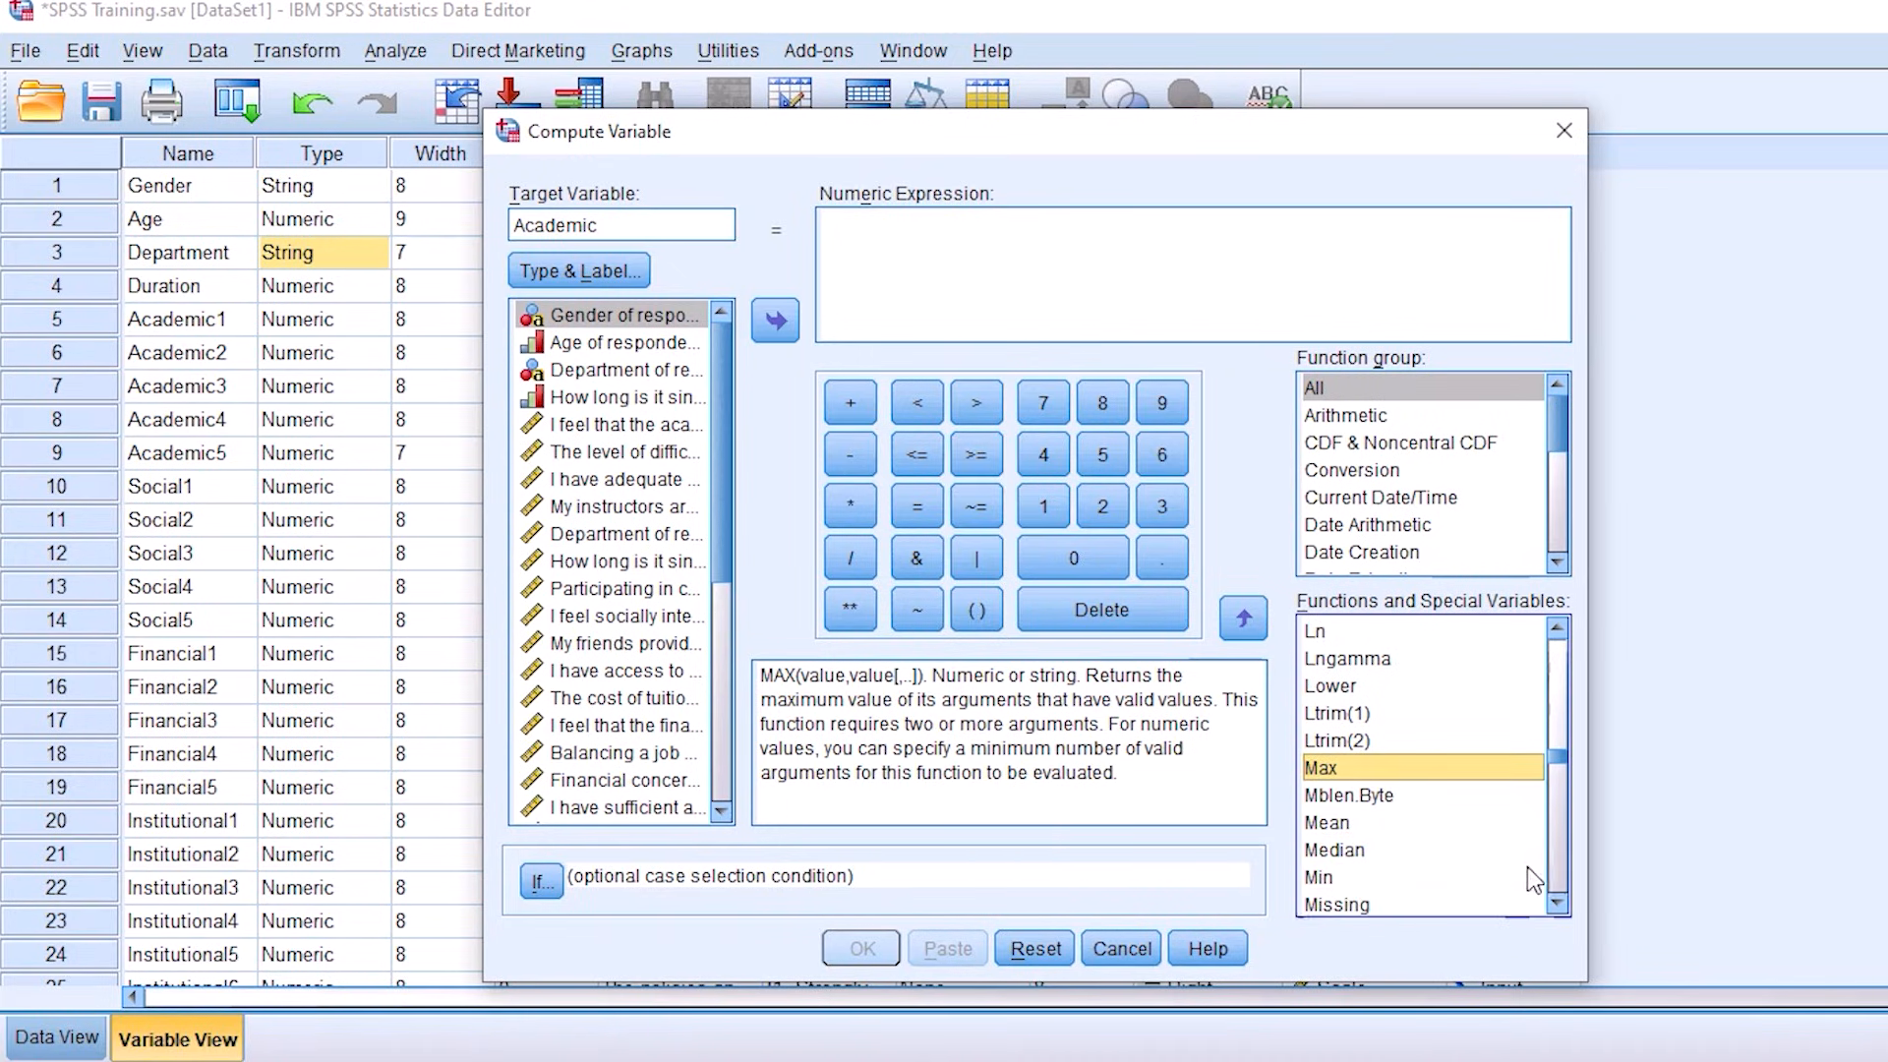
click(1347, 822)
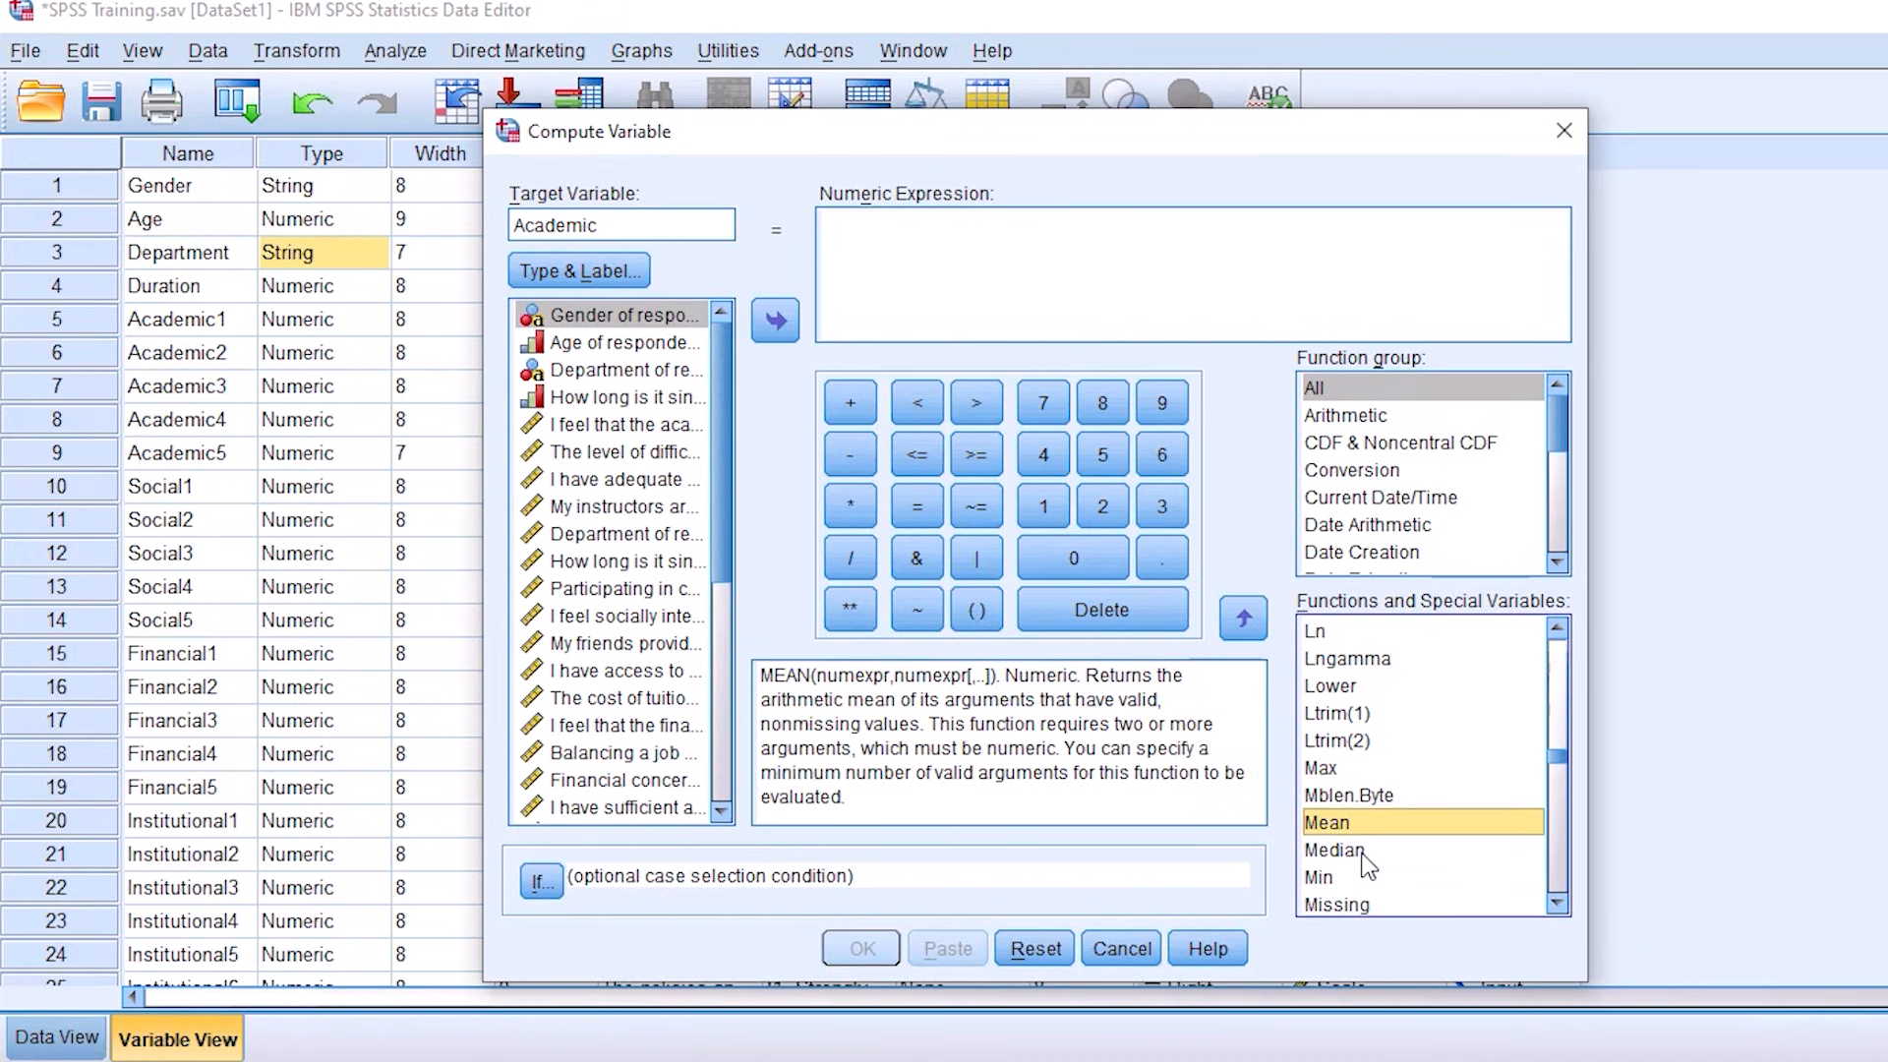
click(1361, 858)
click(1340, 880)
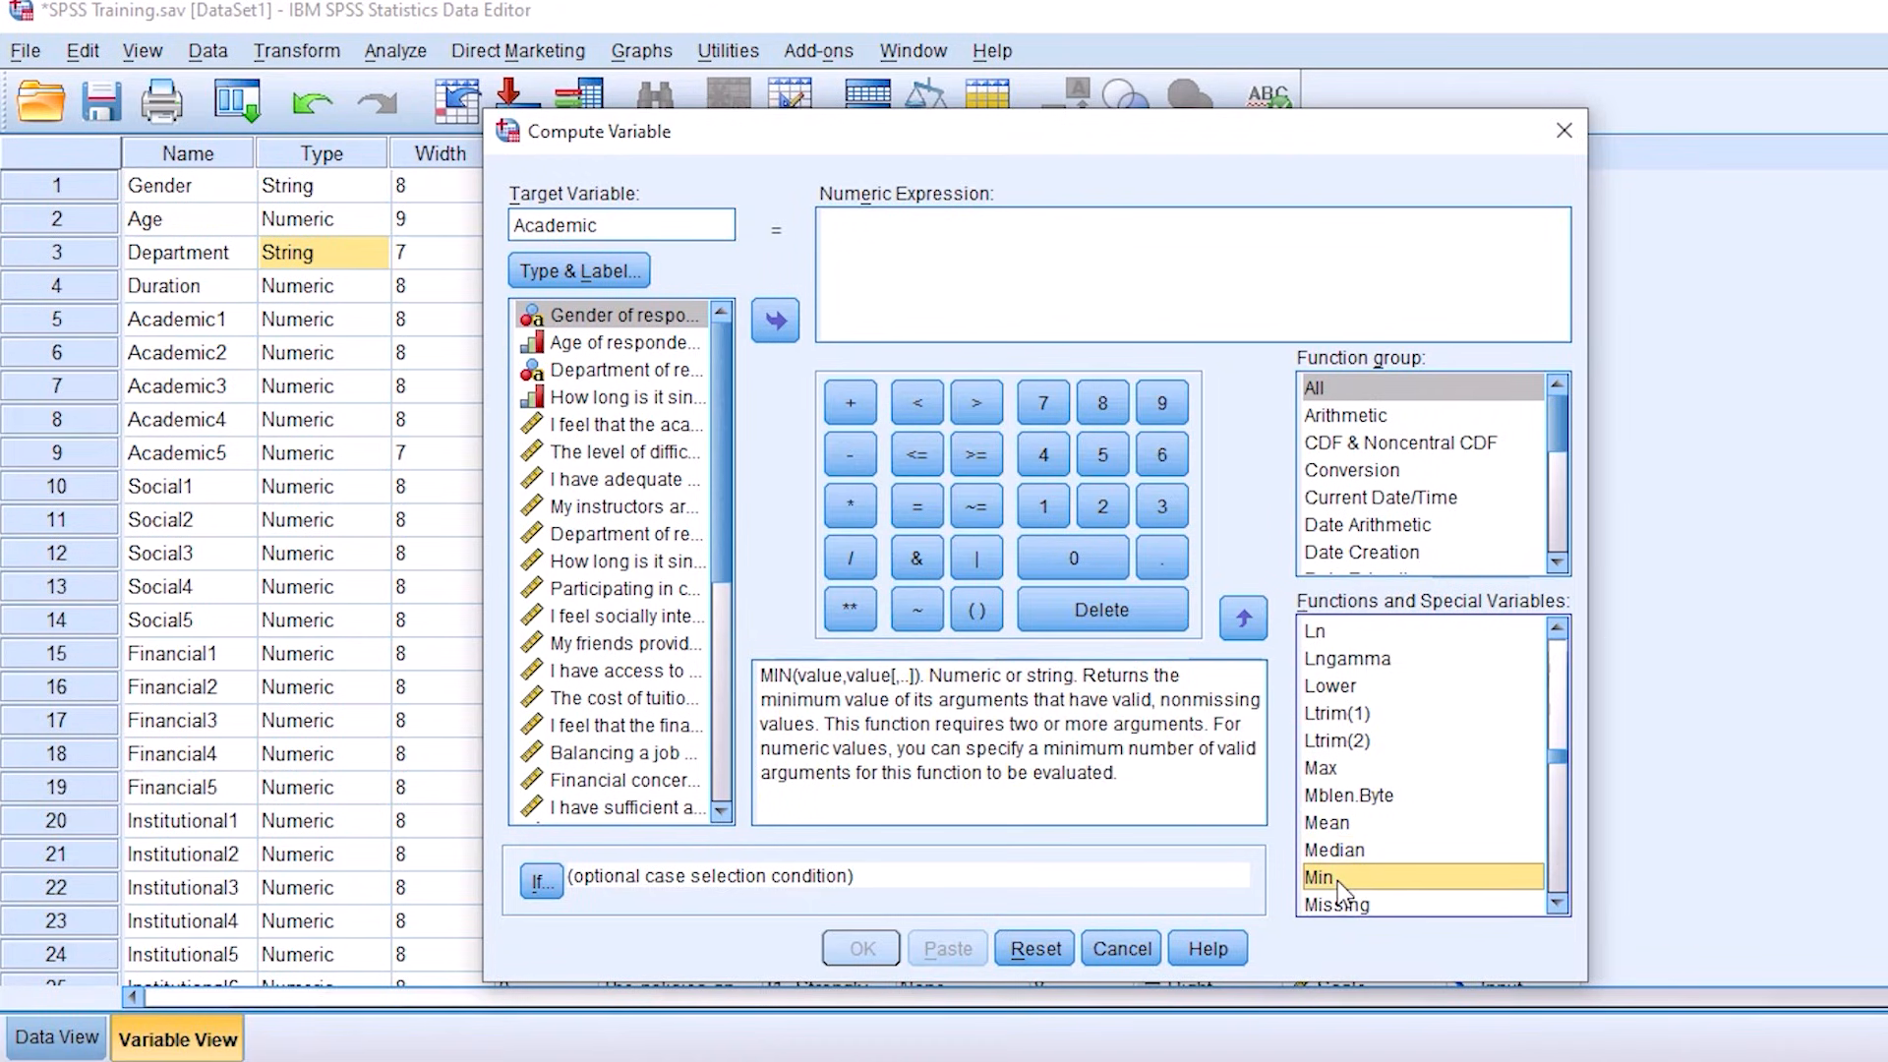
click(1334, 831)
click(1334, 831)
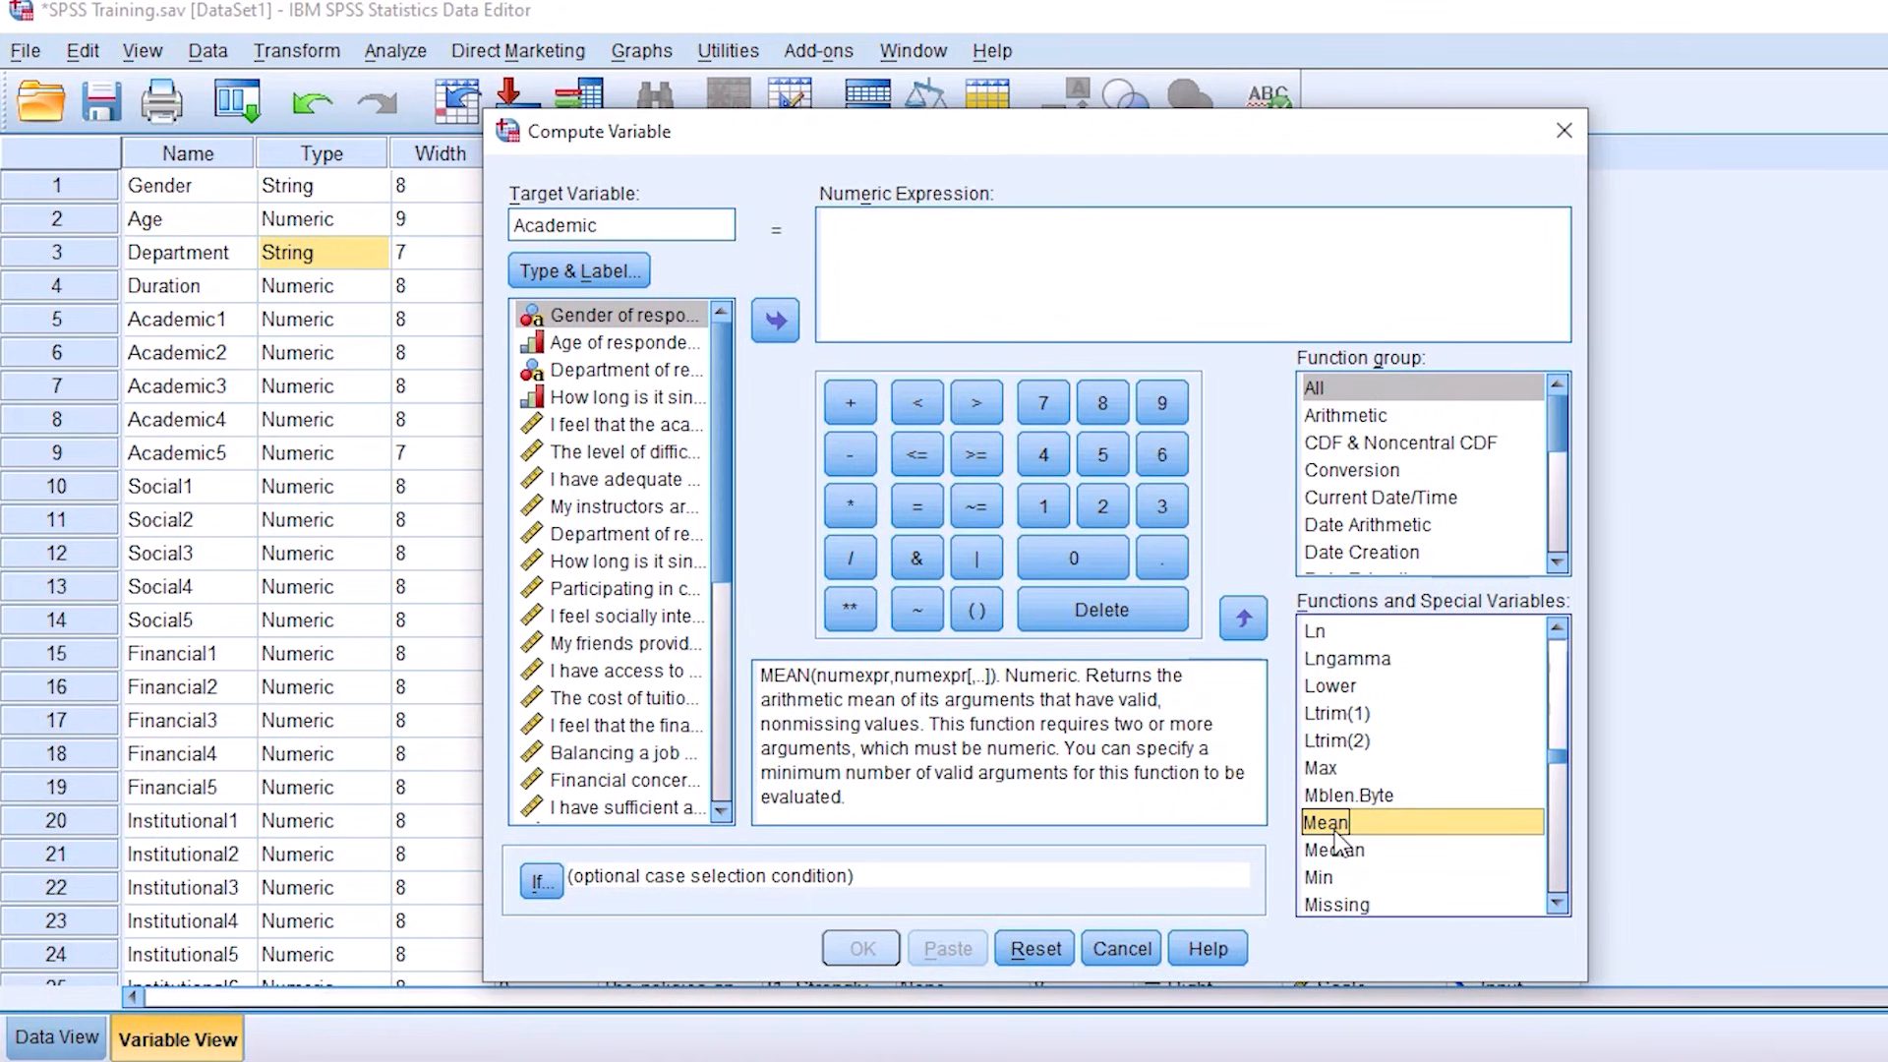
Step: Insert the MEAN function into the numeric expression and clear its placeholder arguments
key(ctrl+alt+g)
mouse_move(1275, 812)
mouse_down()
mouse_move(1409, 806)
mouse_move(1195, 841)
mouse_up()
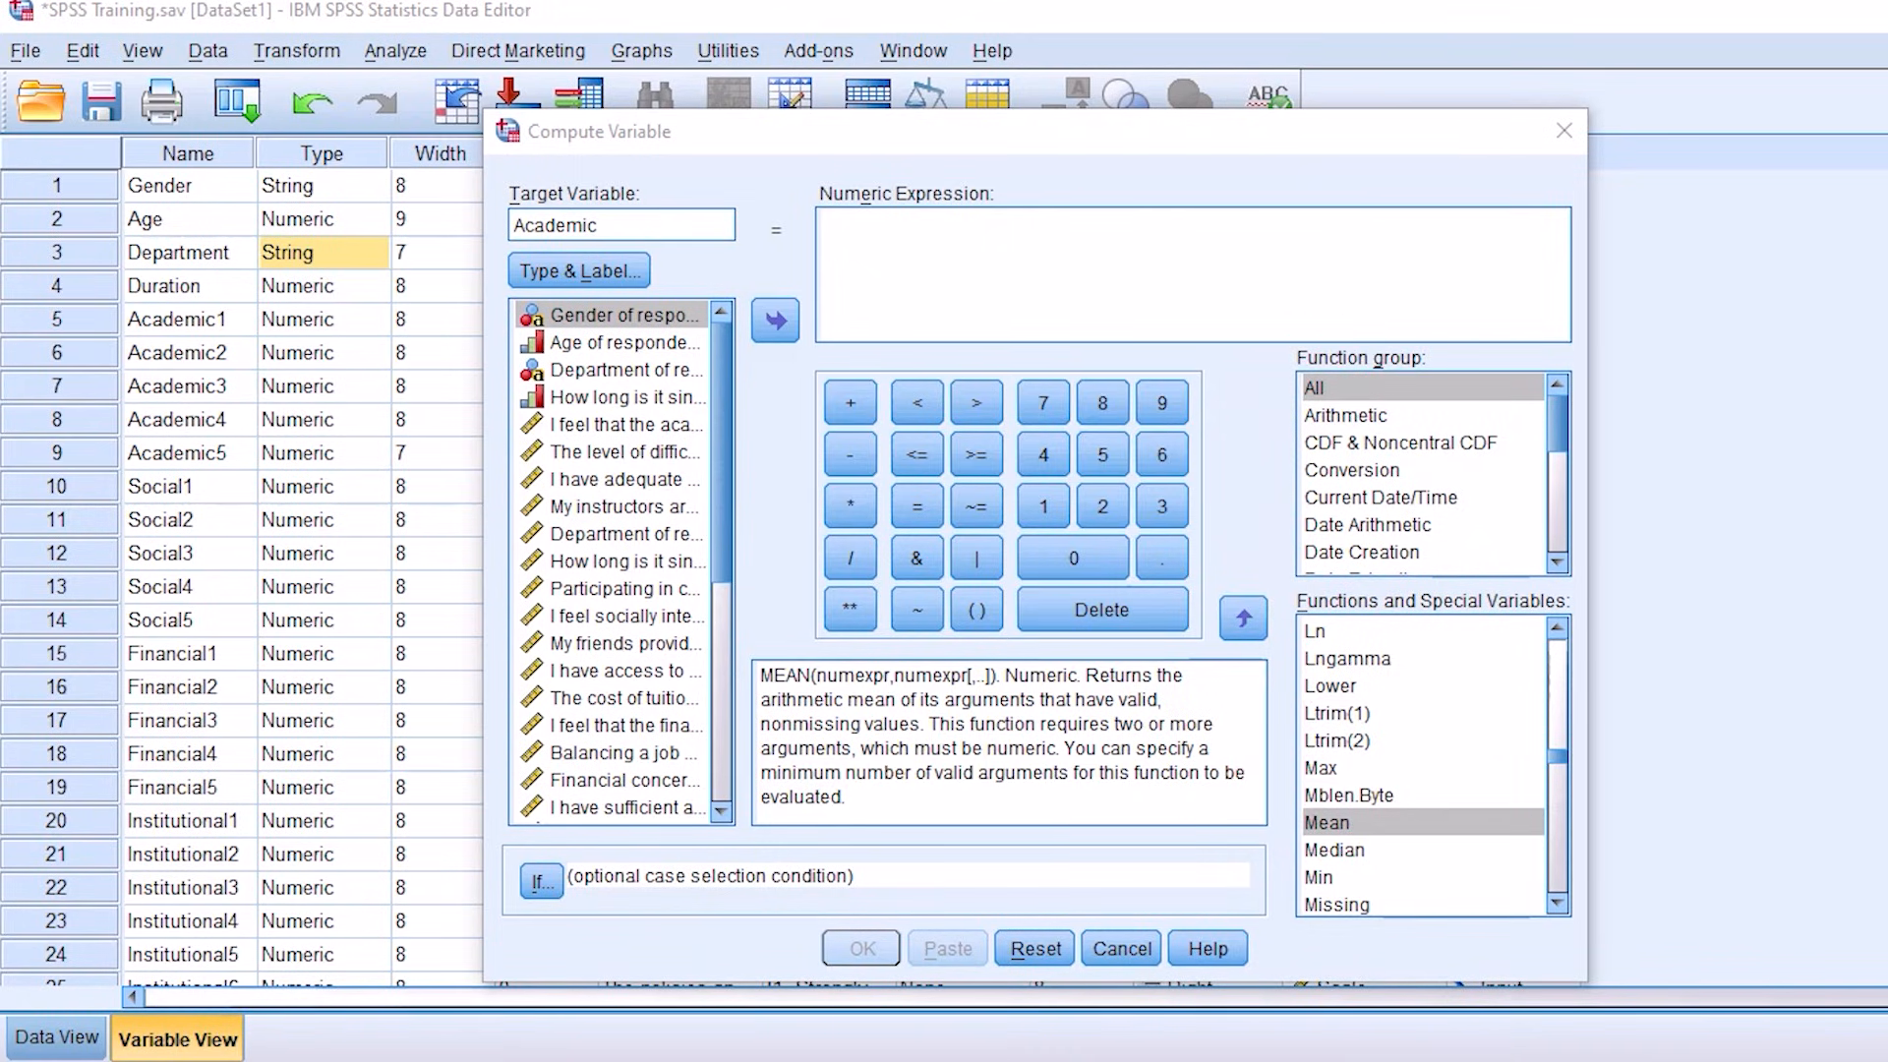
click(1350, 828)
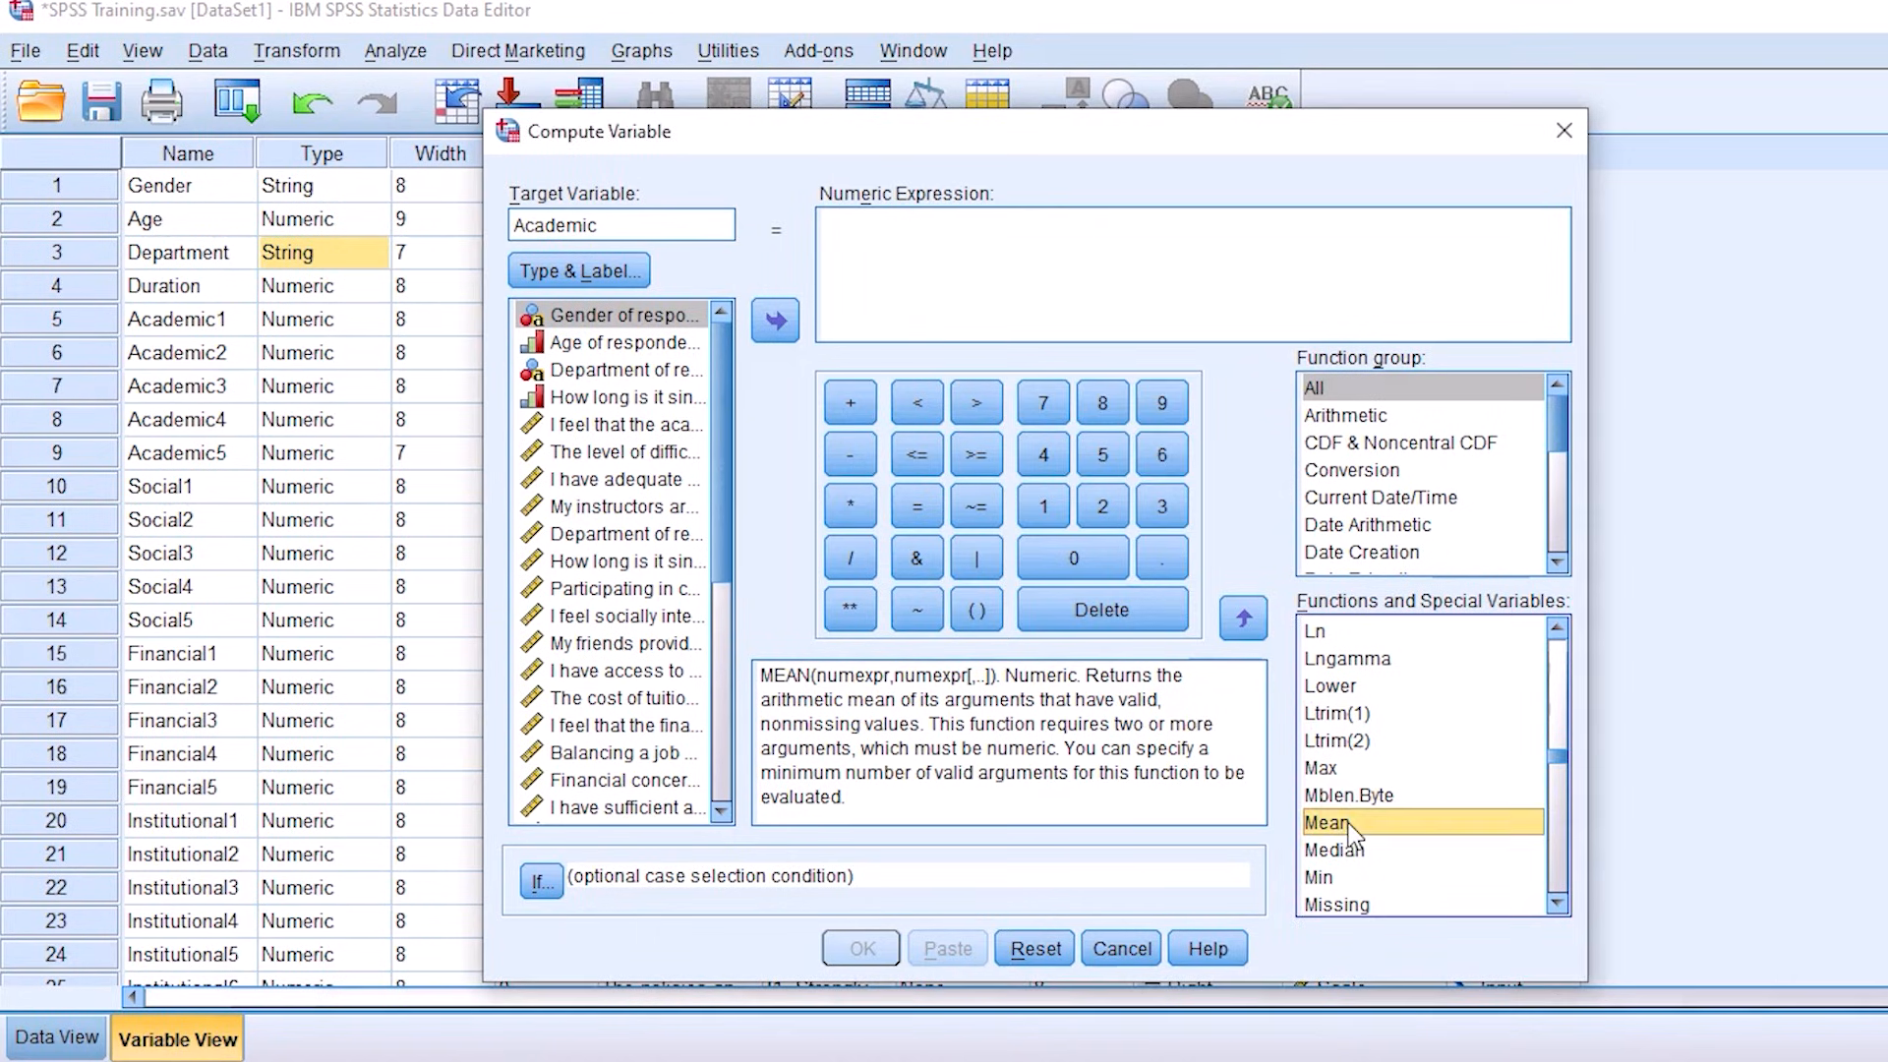
double_click(1350, 828)
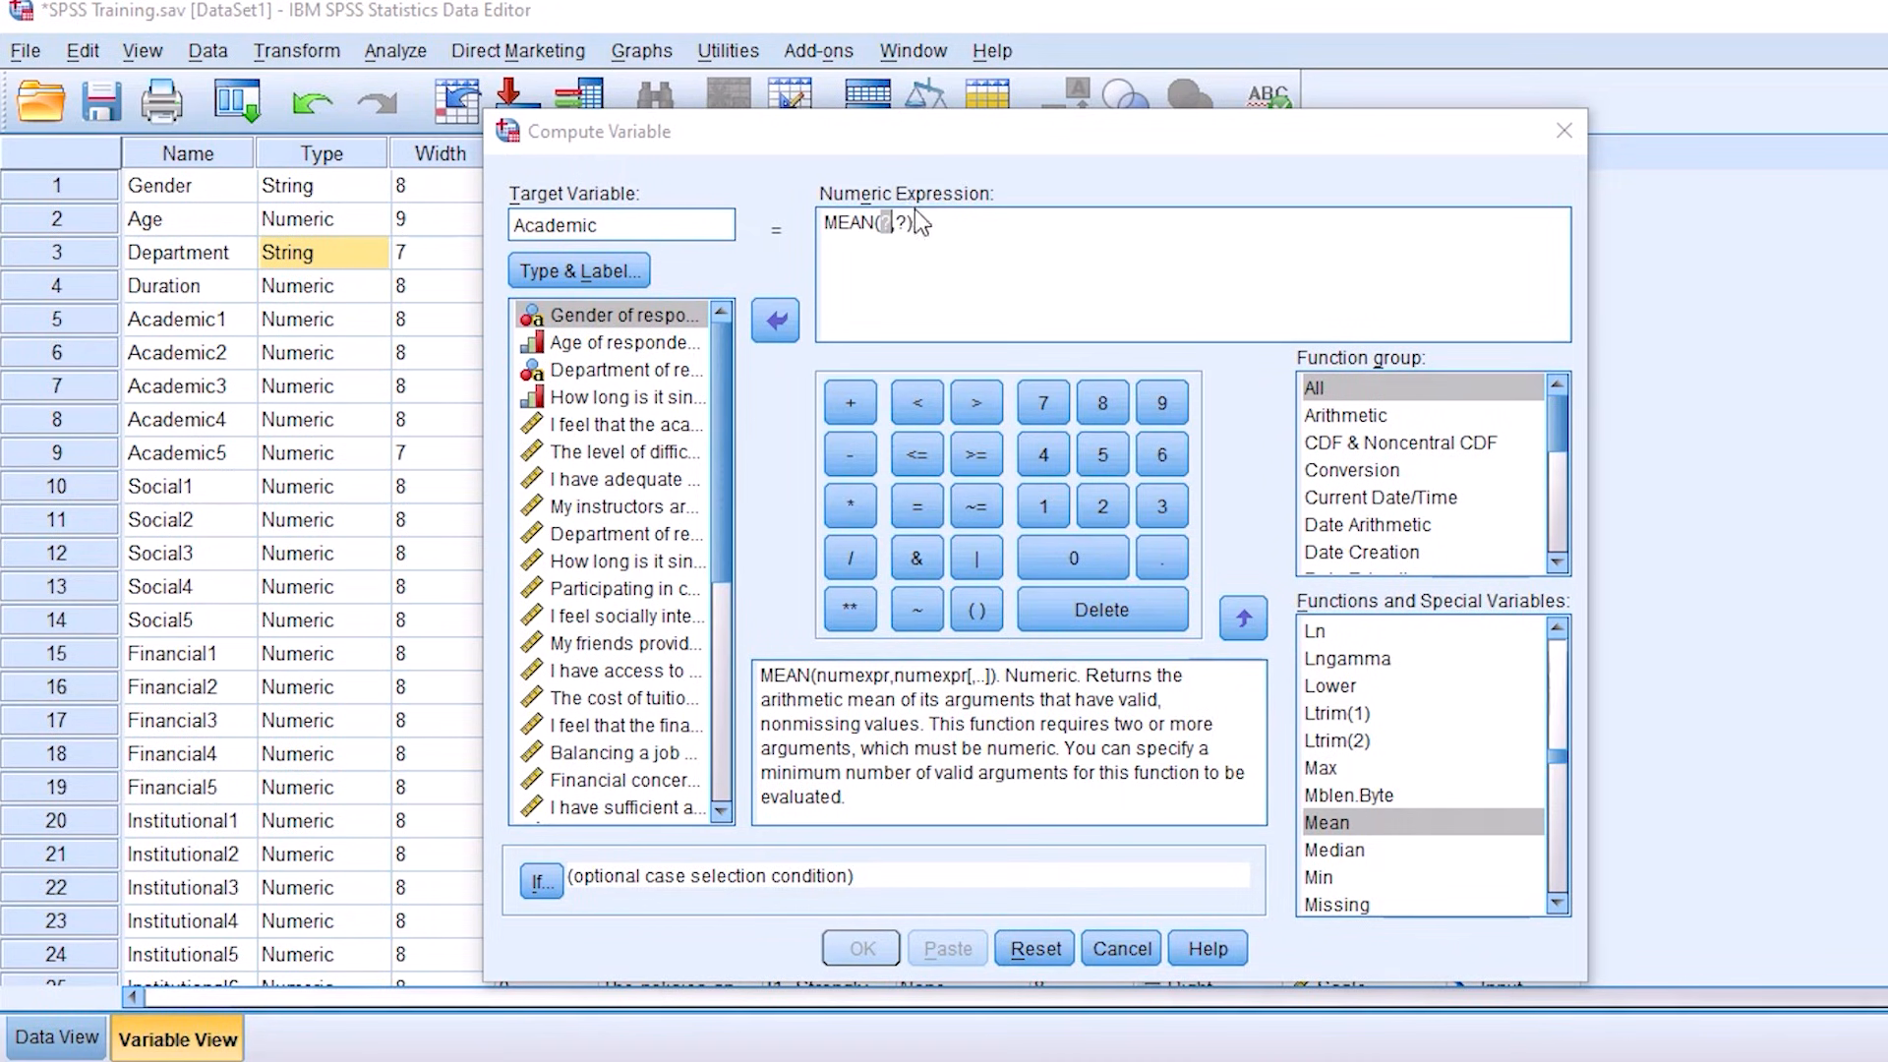
drag(913, 223, 882, 222)
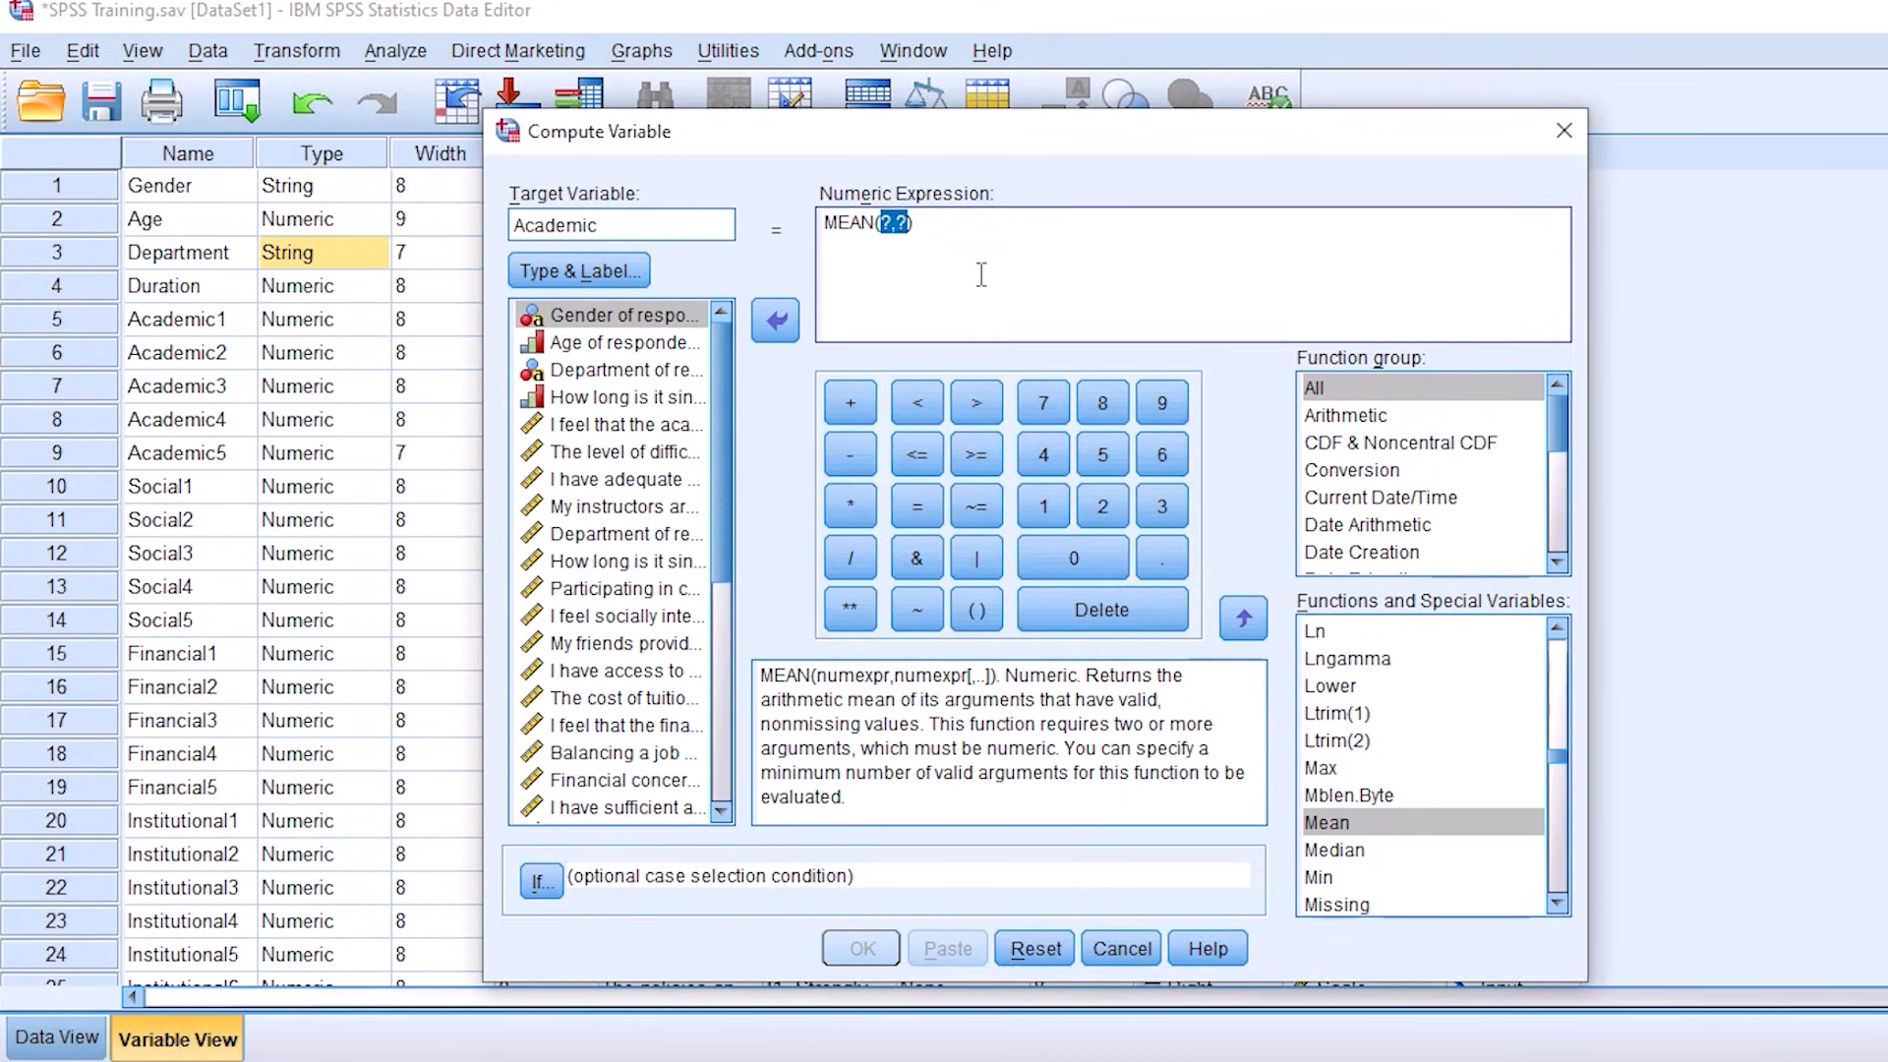
key(Delete)
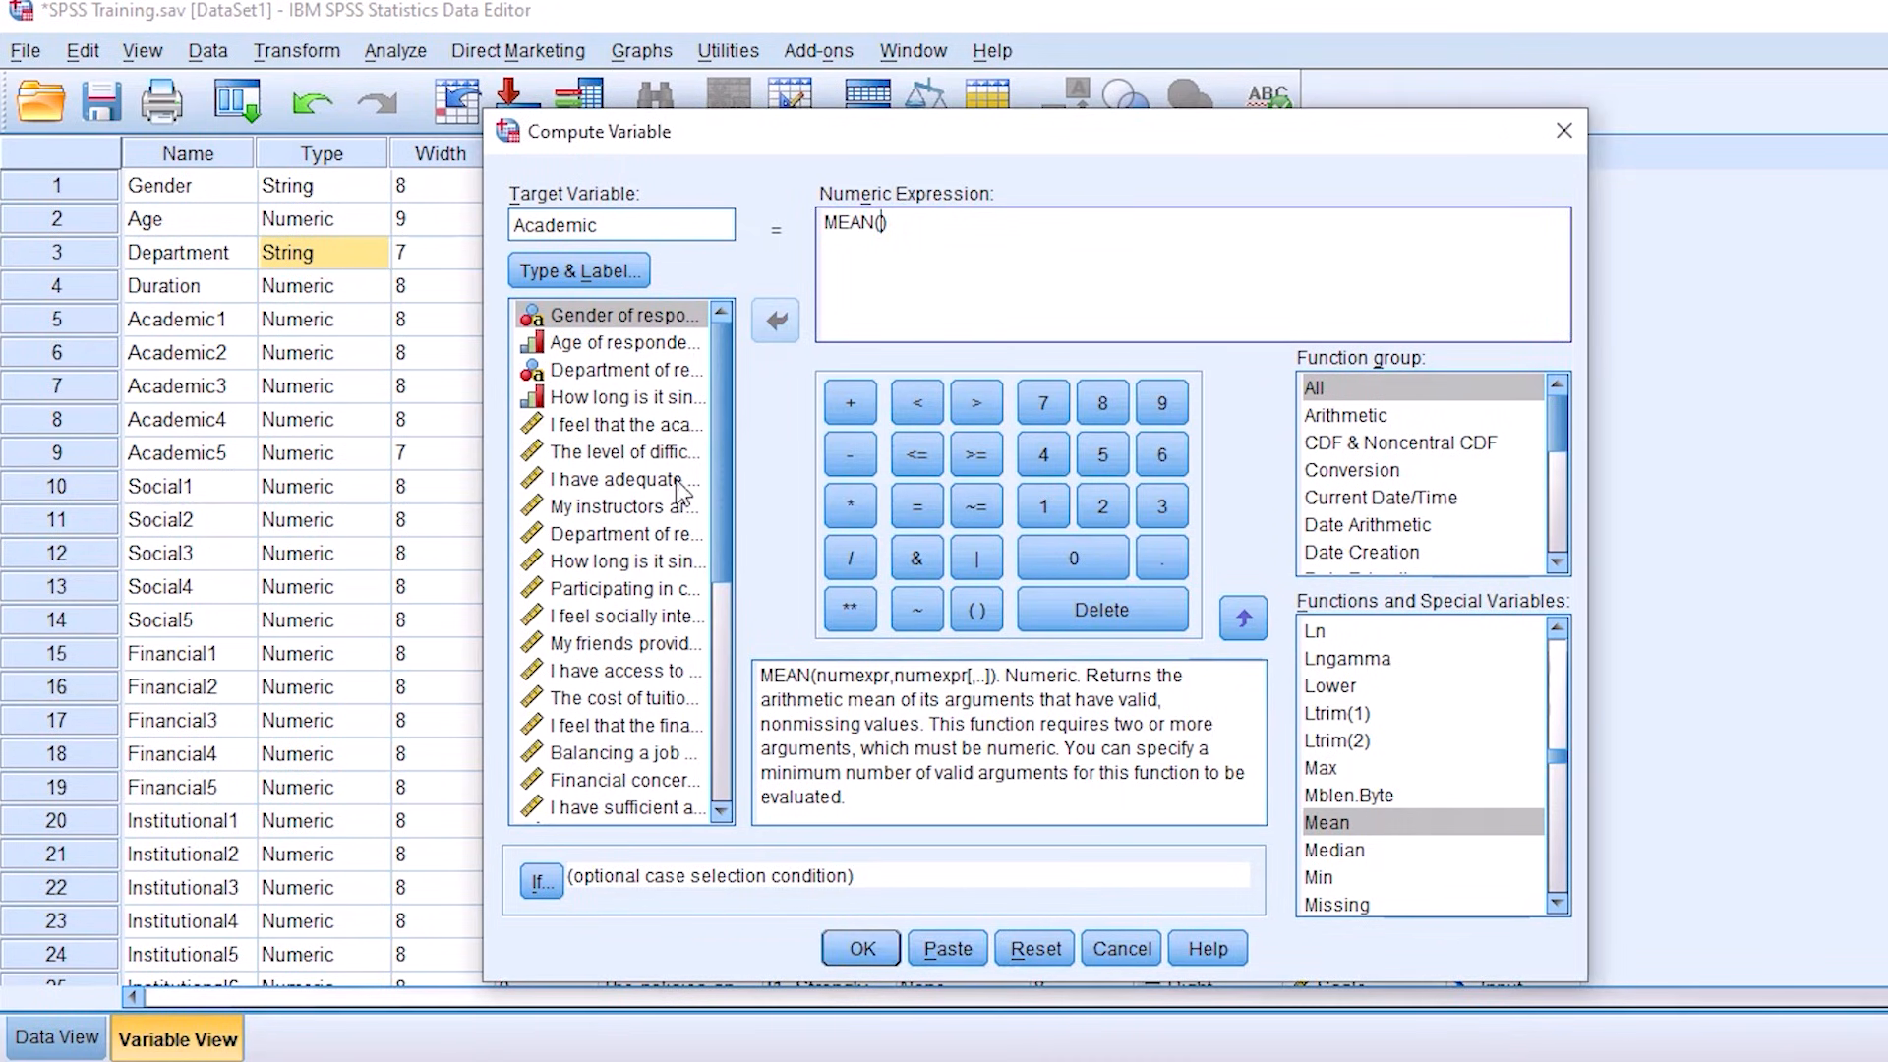
Step: Add Academic1, Academic2, Academic3, Academic4 and Academic5 as comma-separated arguments inside the MEAN function
click(595, 430)
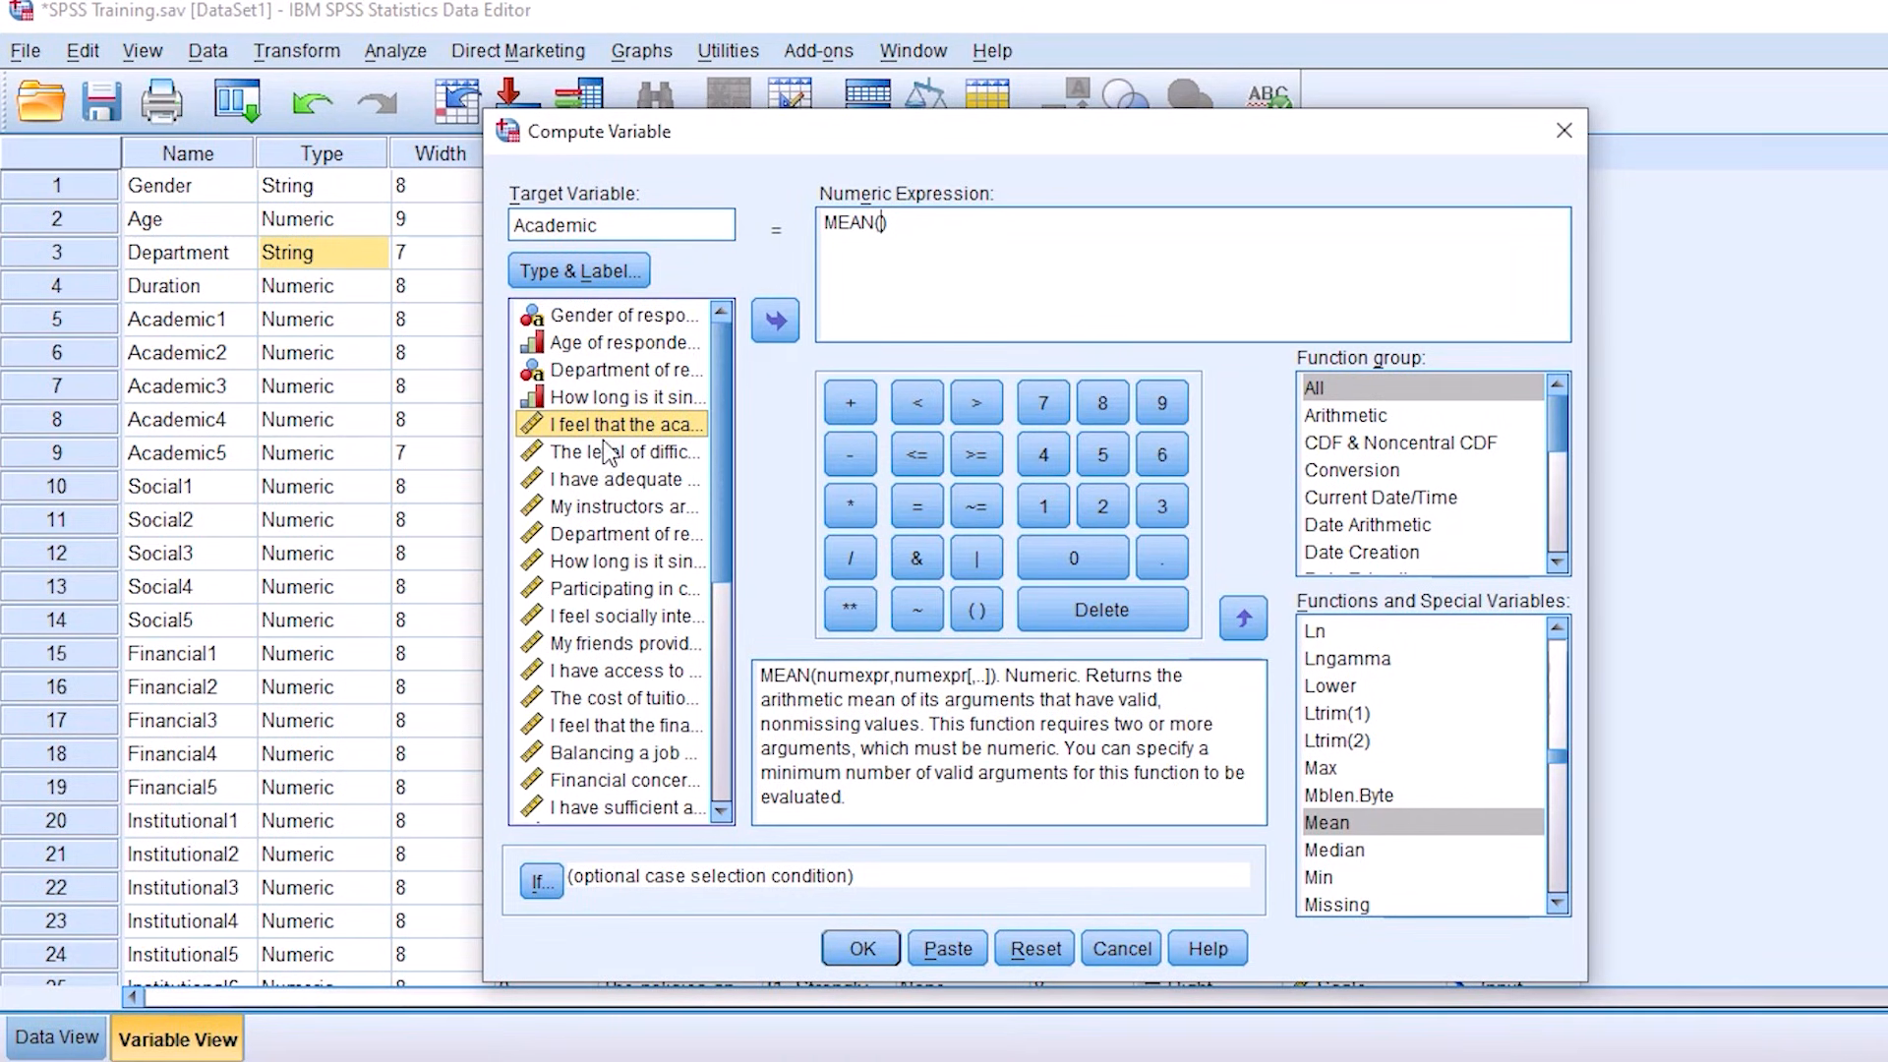
double_click(605, 426)
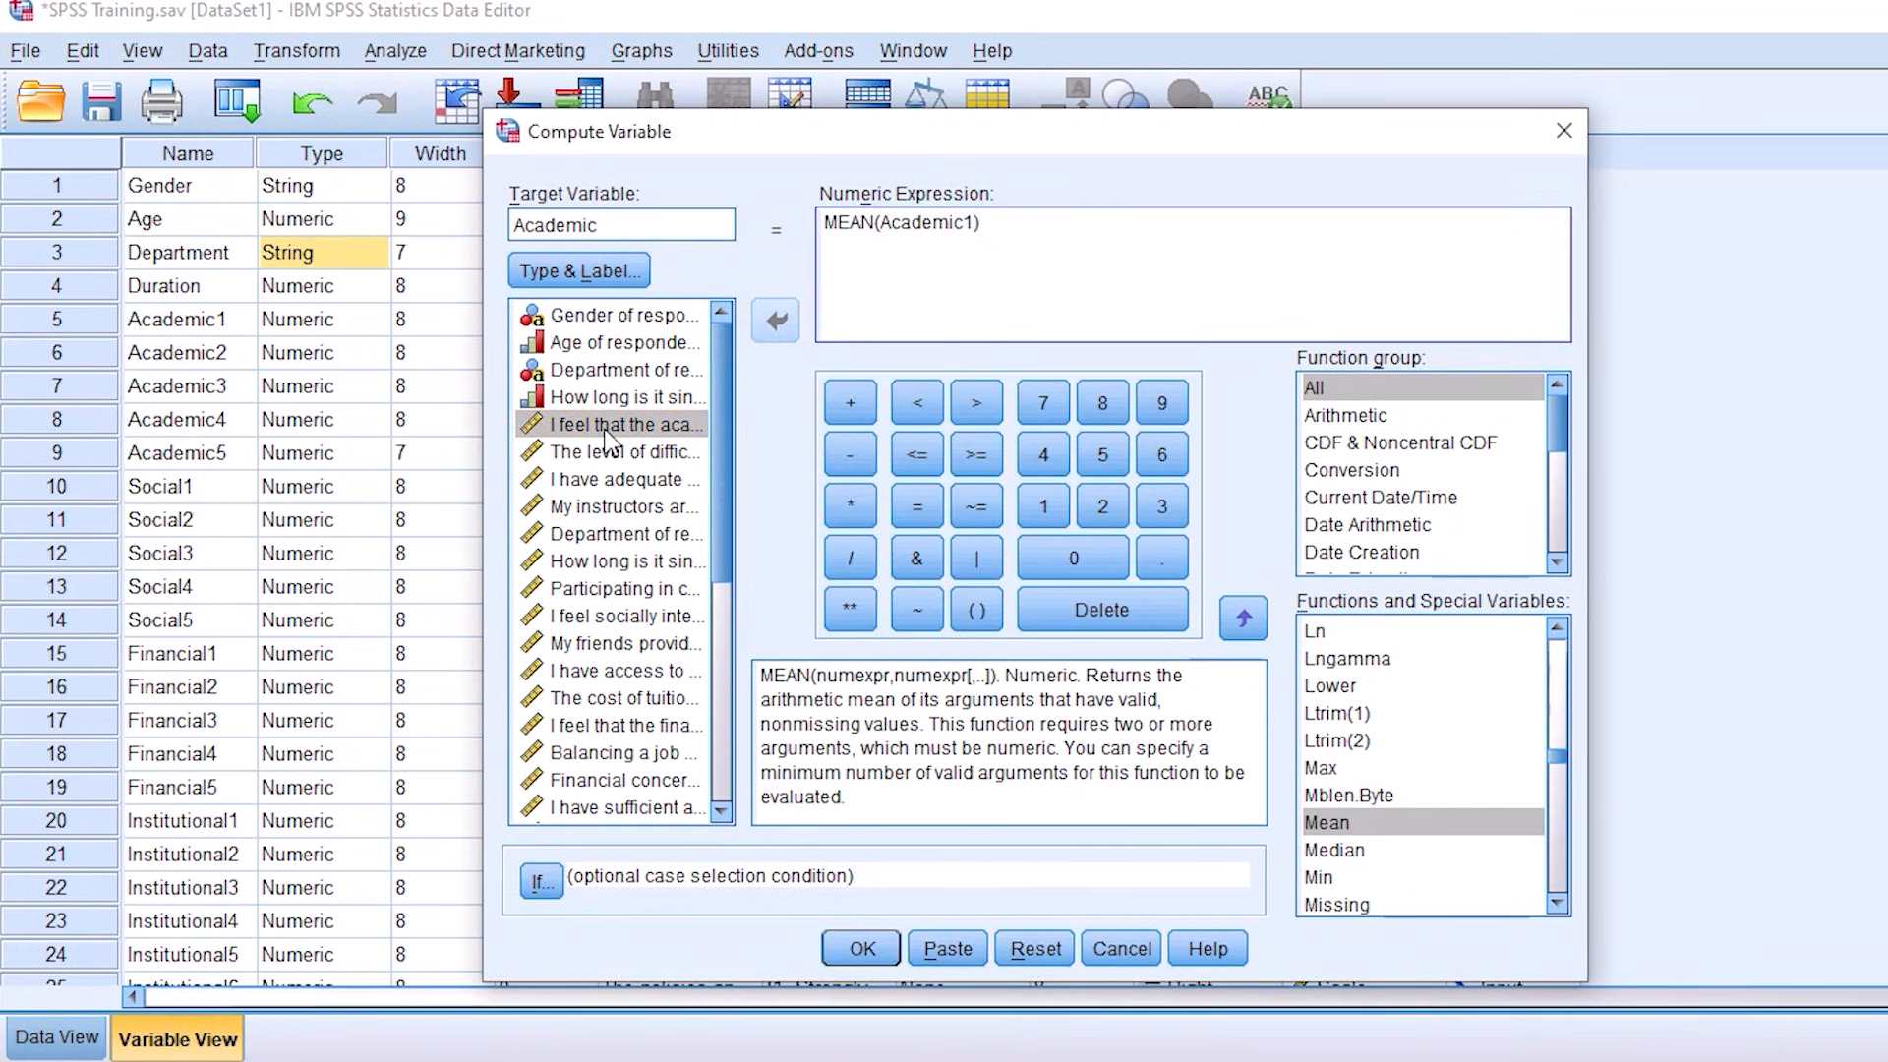
text(,)
double_click(581, 455)
text(,)
click(578, 481)
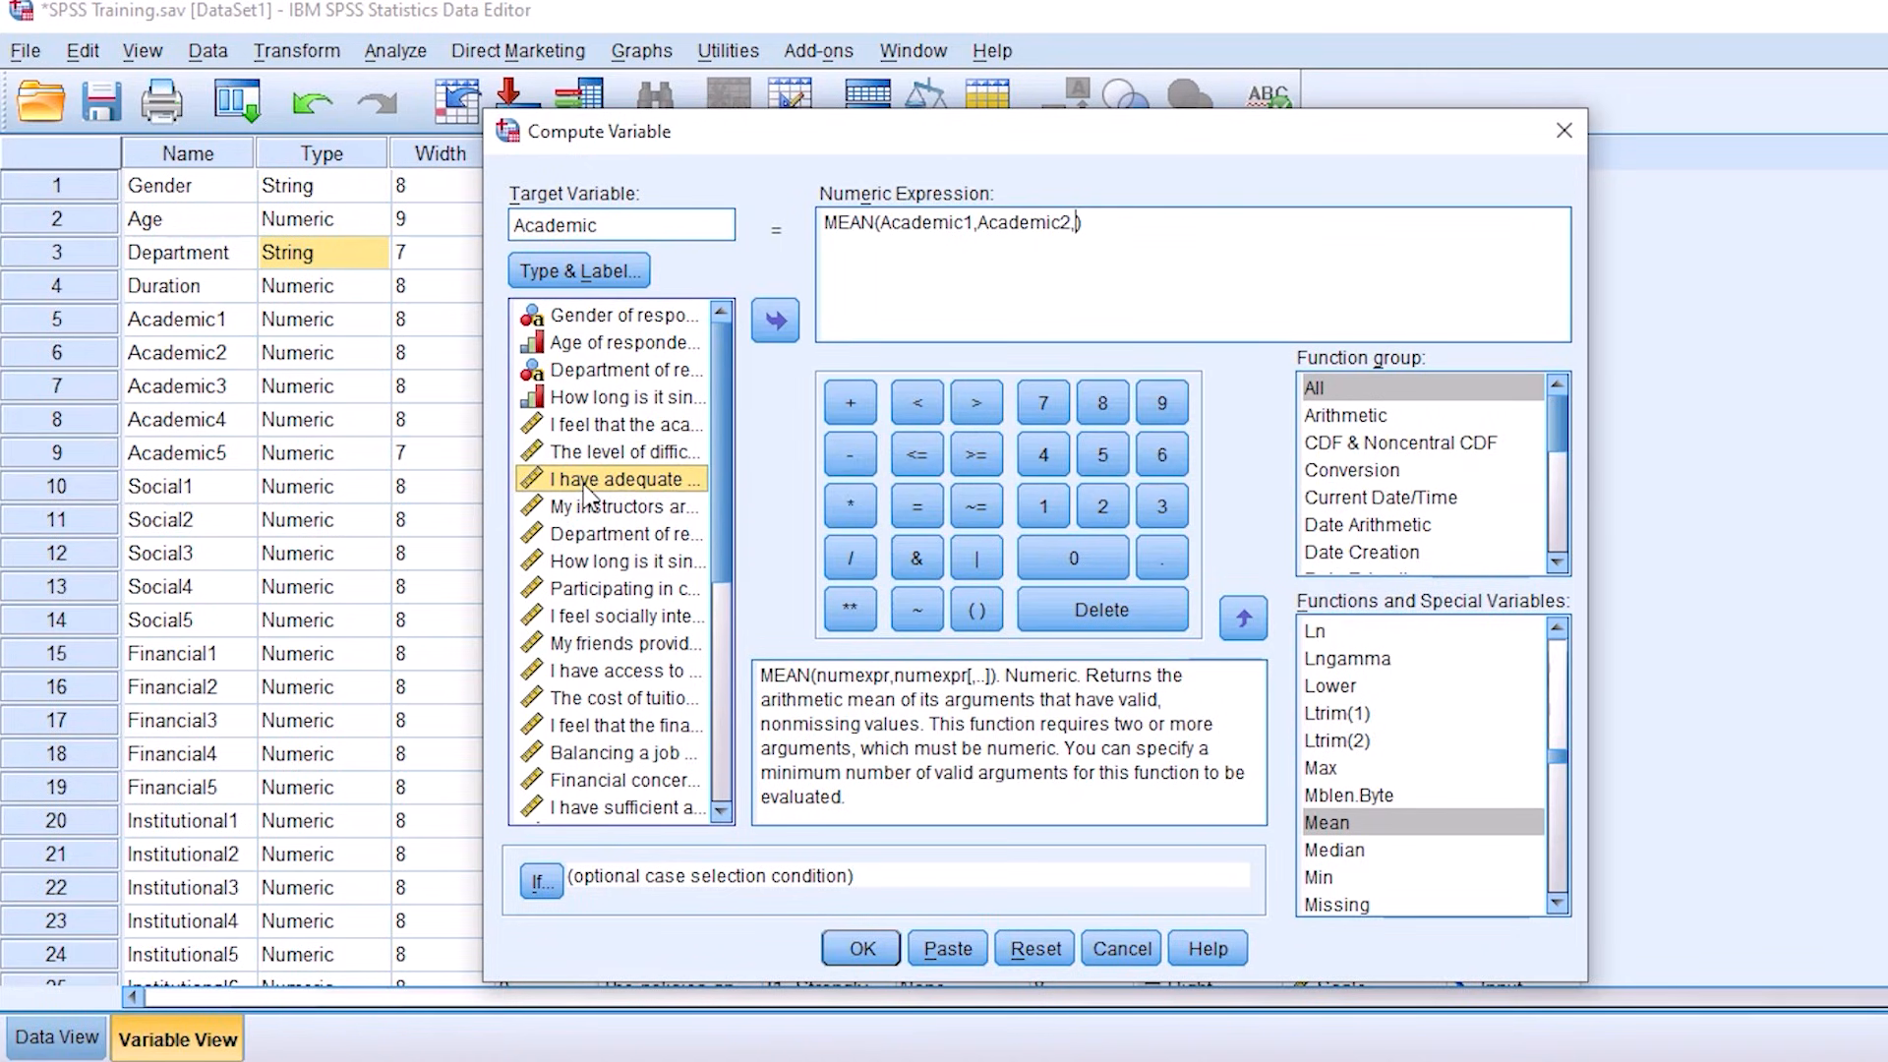
double_click(585, 486)
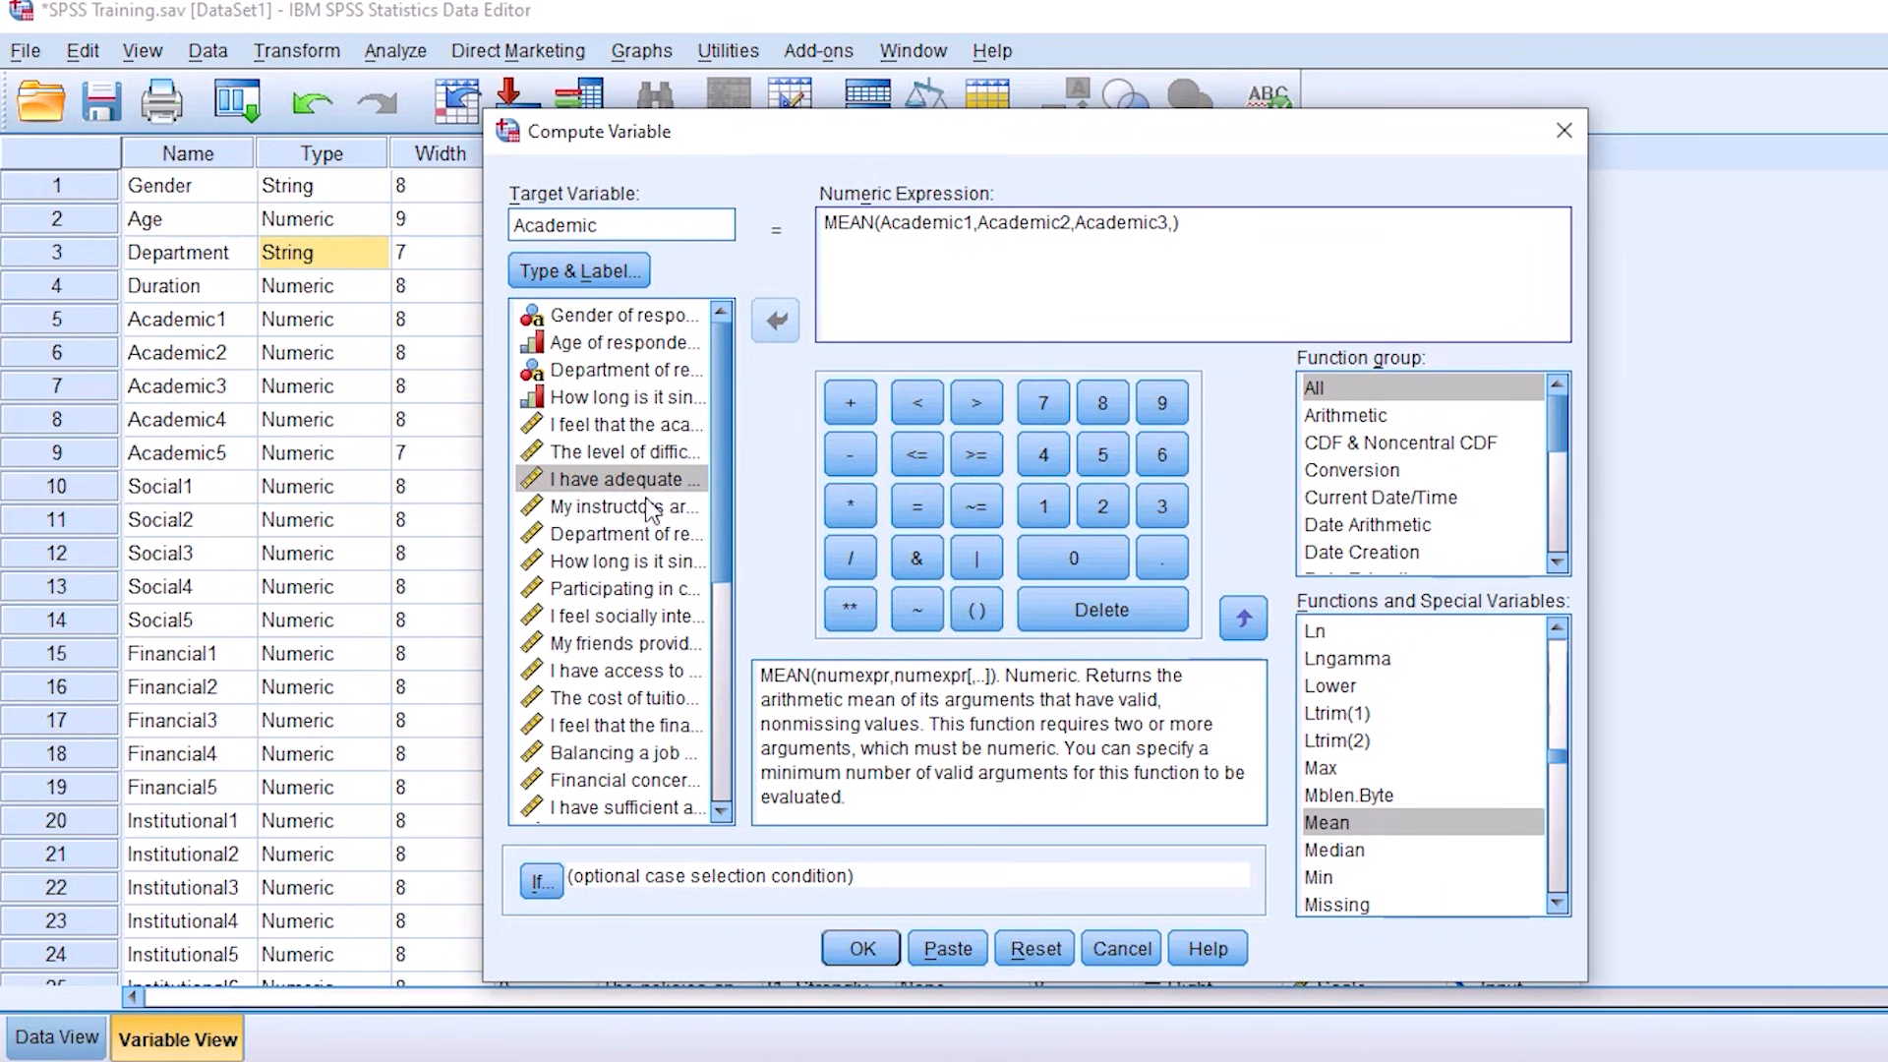
double_click(612, 508)
text(,)
click(627, 539)
double_click(627, 537)
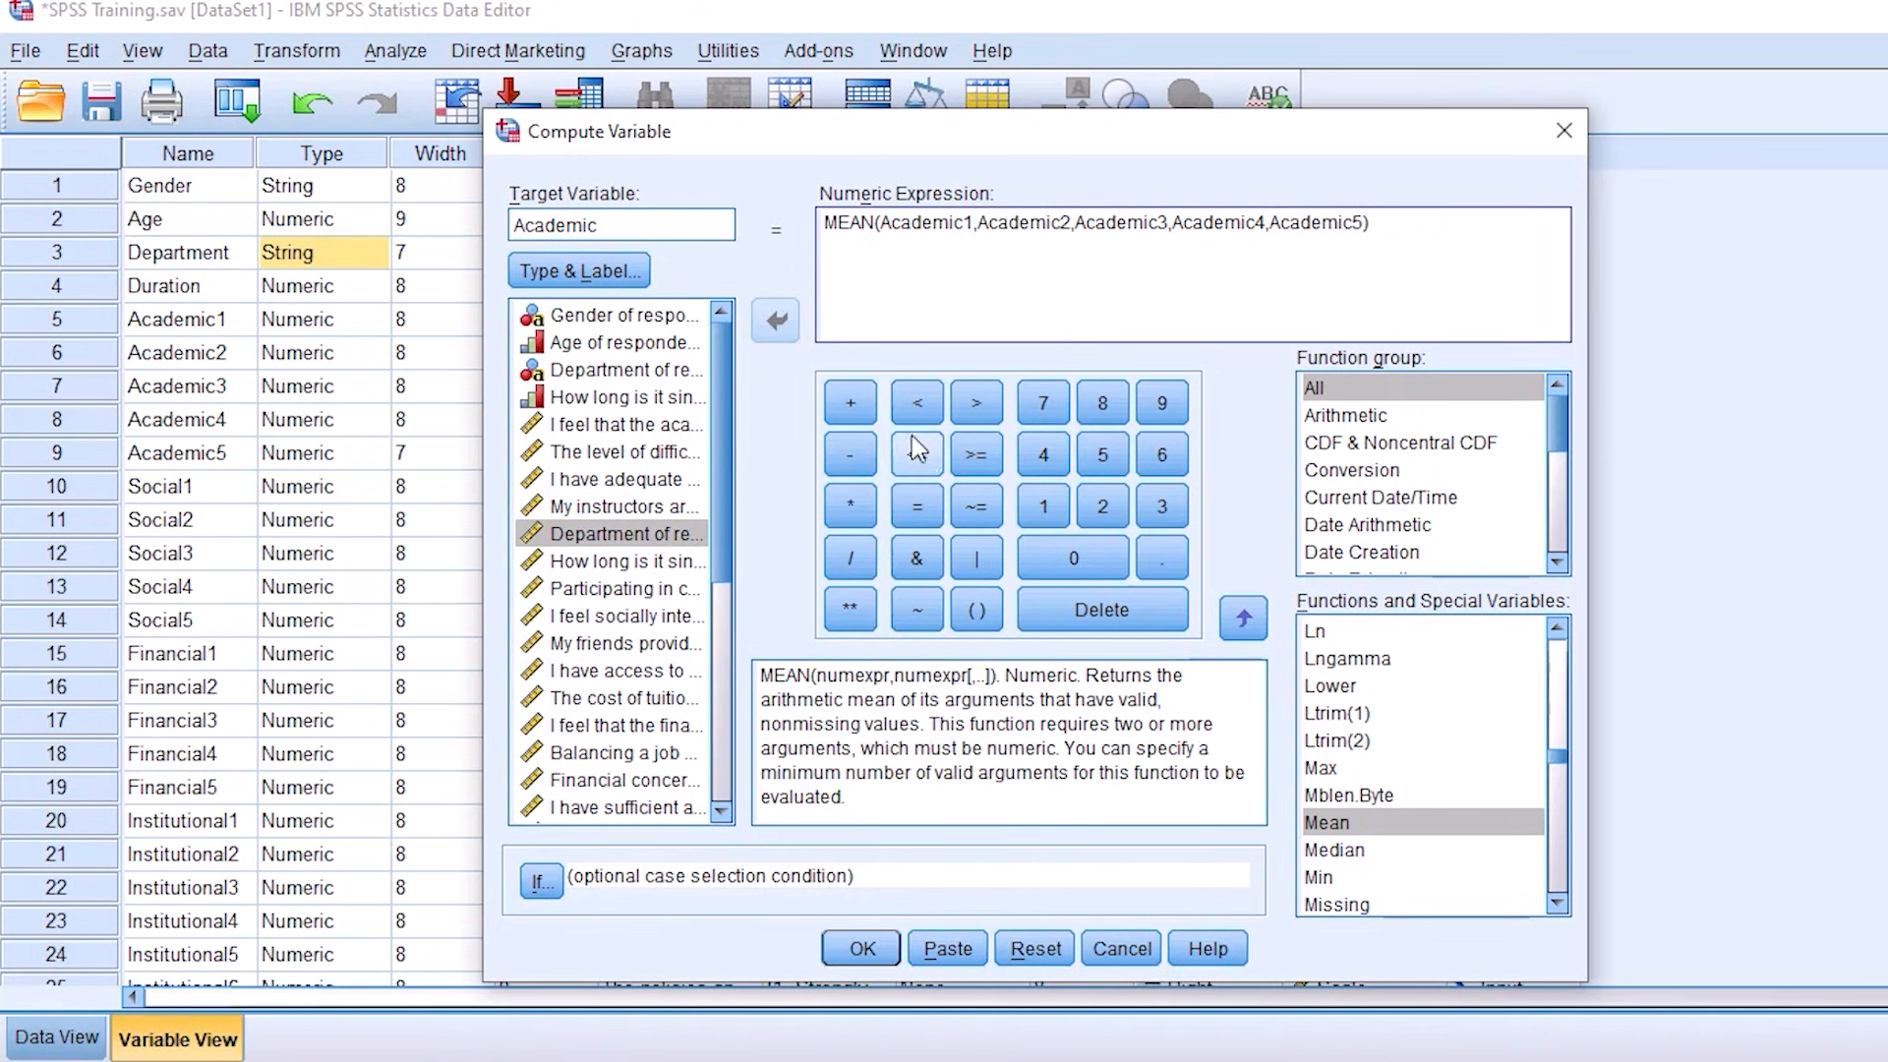
click(1411, 213)
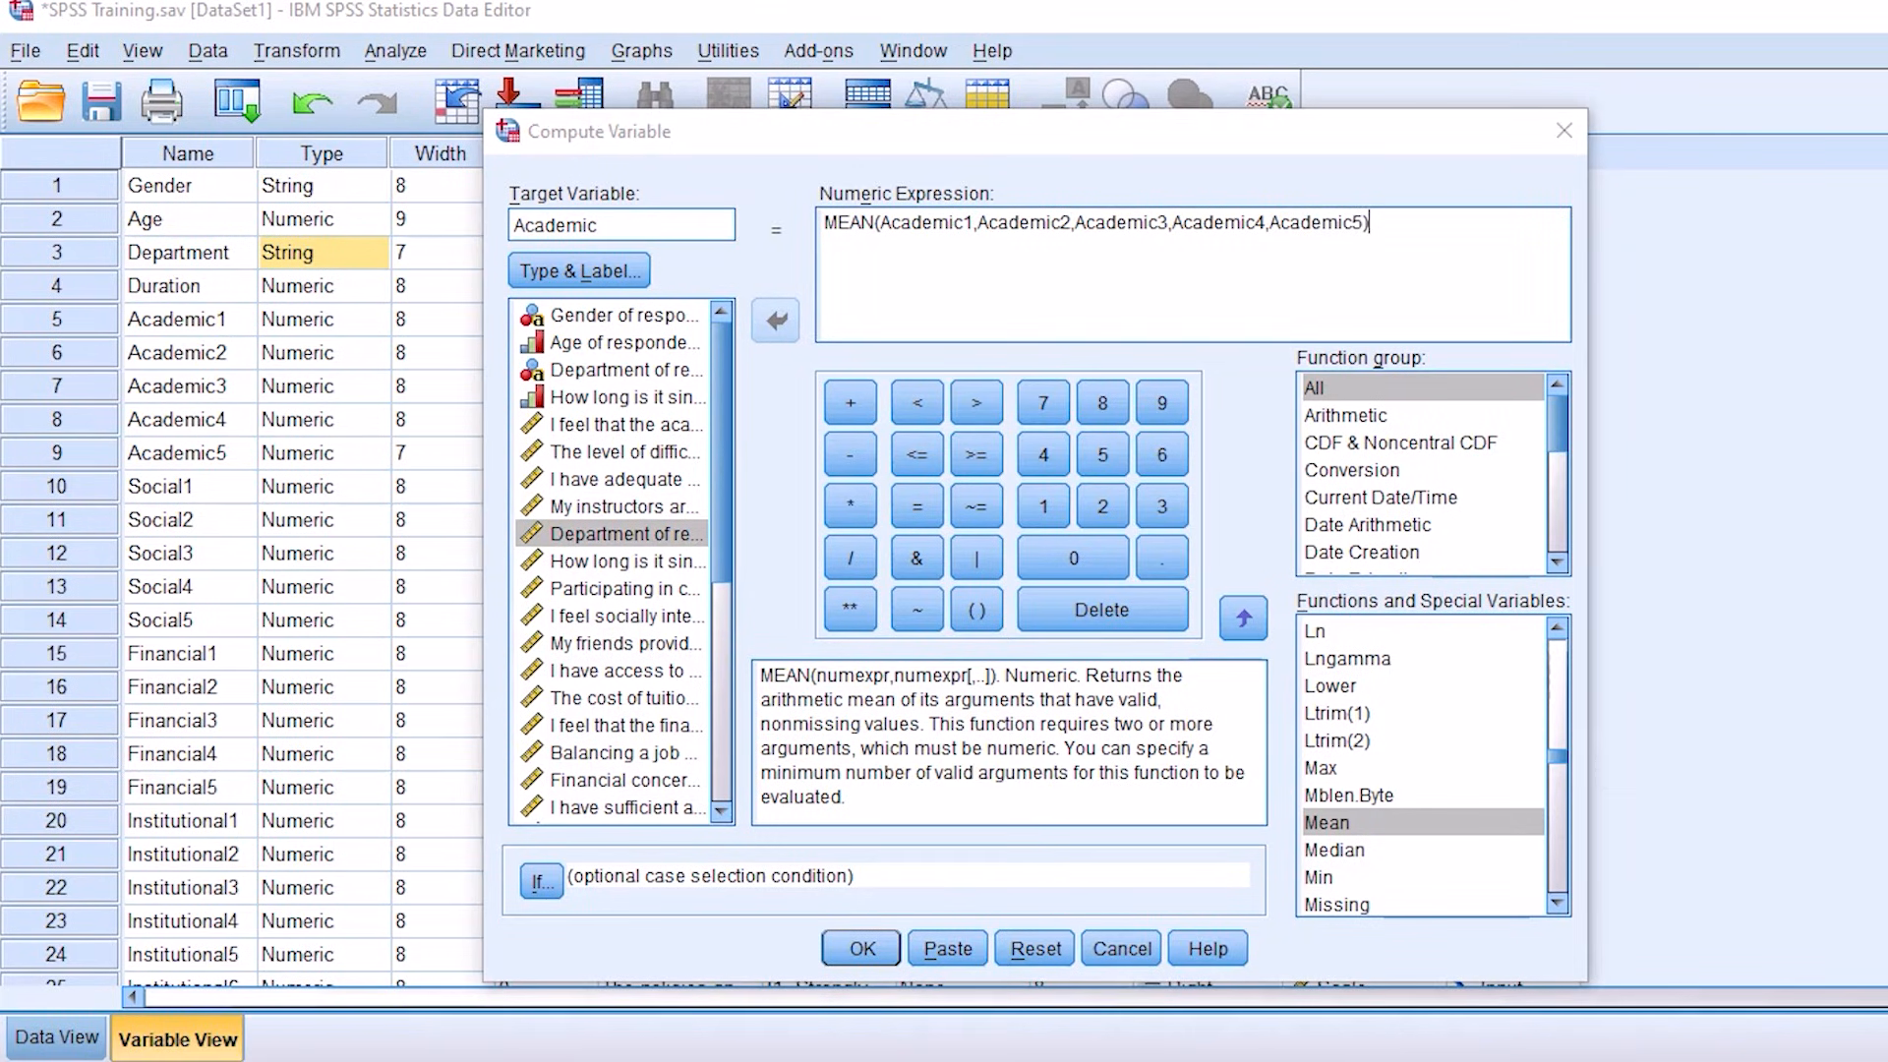
mouse_move(930, 174)
mouse_down()
mouse_move(1363, 217)
mouse_move(1165, 164)
mouse_move(890, 262)
mouse_up()
drag(652, 204, 836, 261)
mouse_move(752, 206)
mouse_down()
mouse_move(834, 277)
mouse_move(762, 309)
mouse_up()
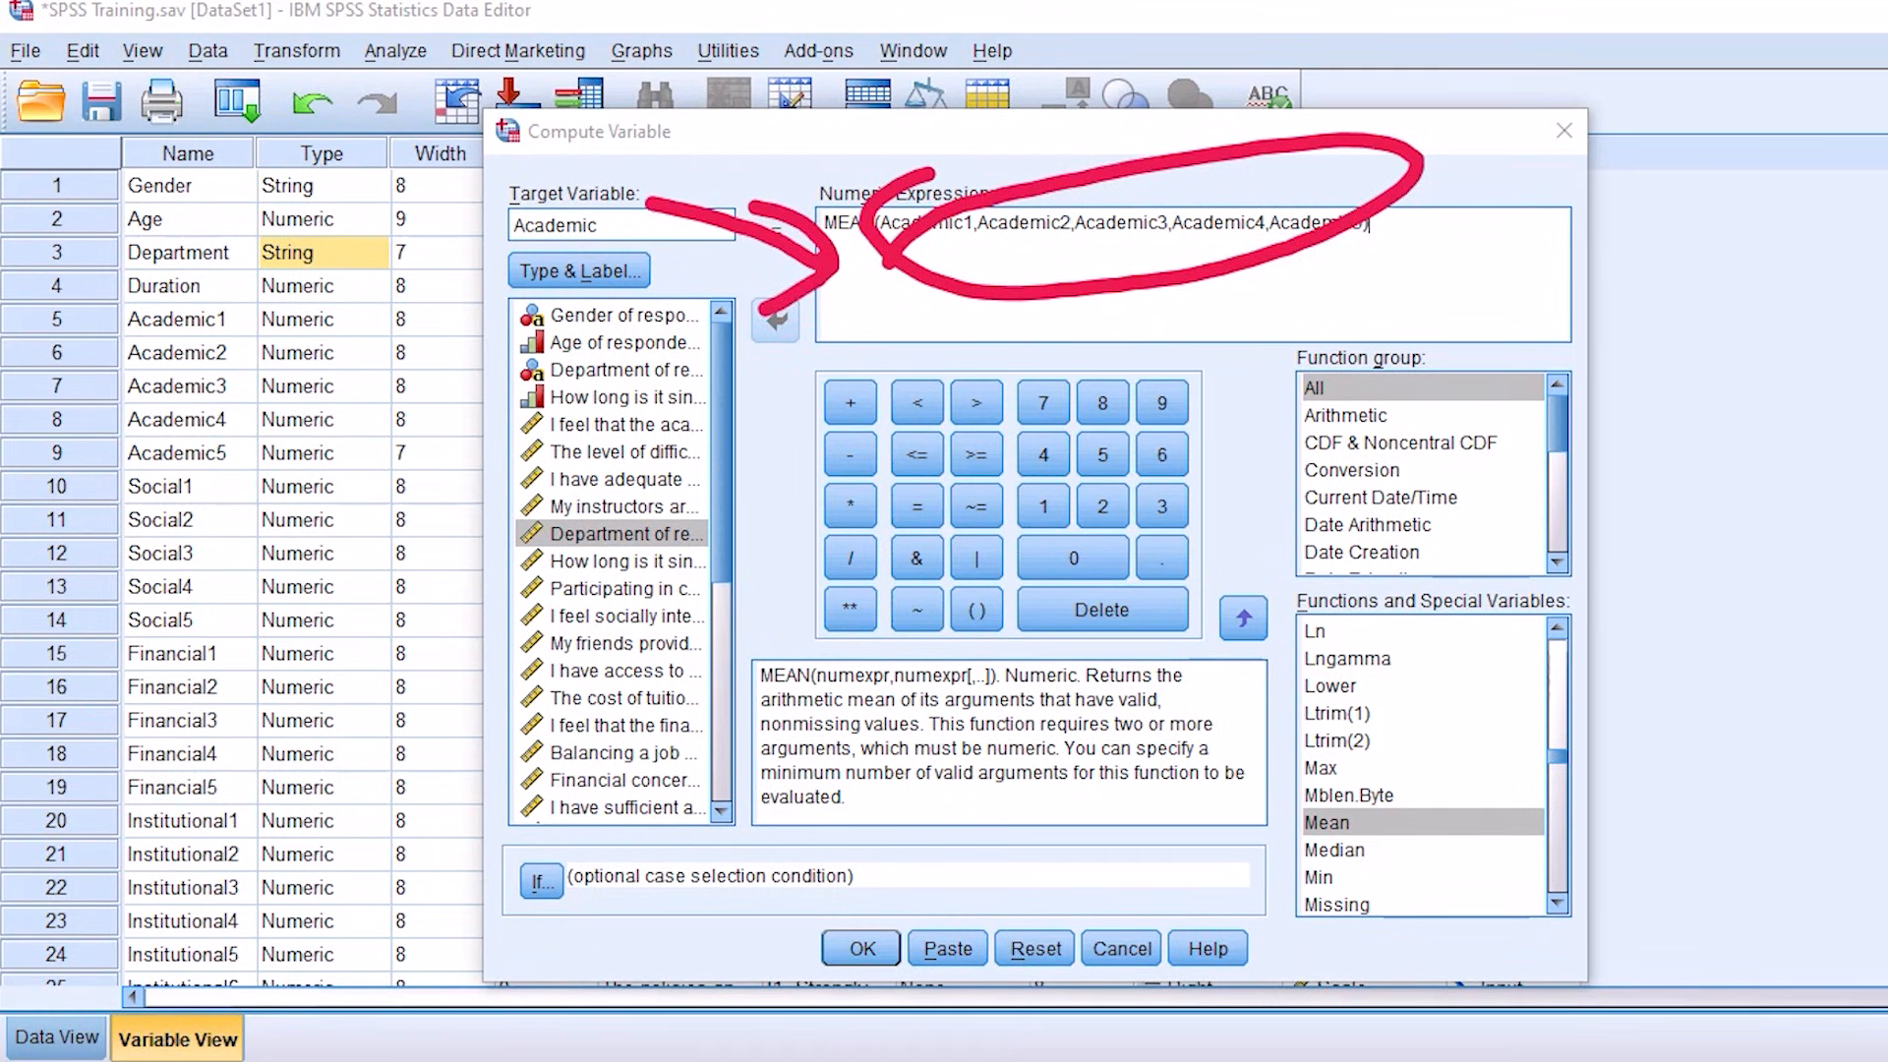
mouse_move(1308, 786)
mouse_down()
mouse_move(1377, 777)
mouse_move(1244, 736)
mouse_move(993, 300)
mouse_move(927, 333)
mouse_up()
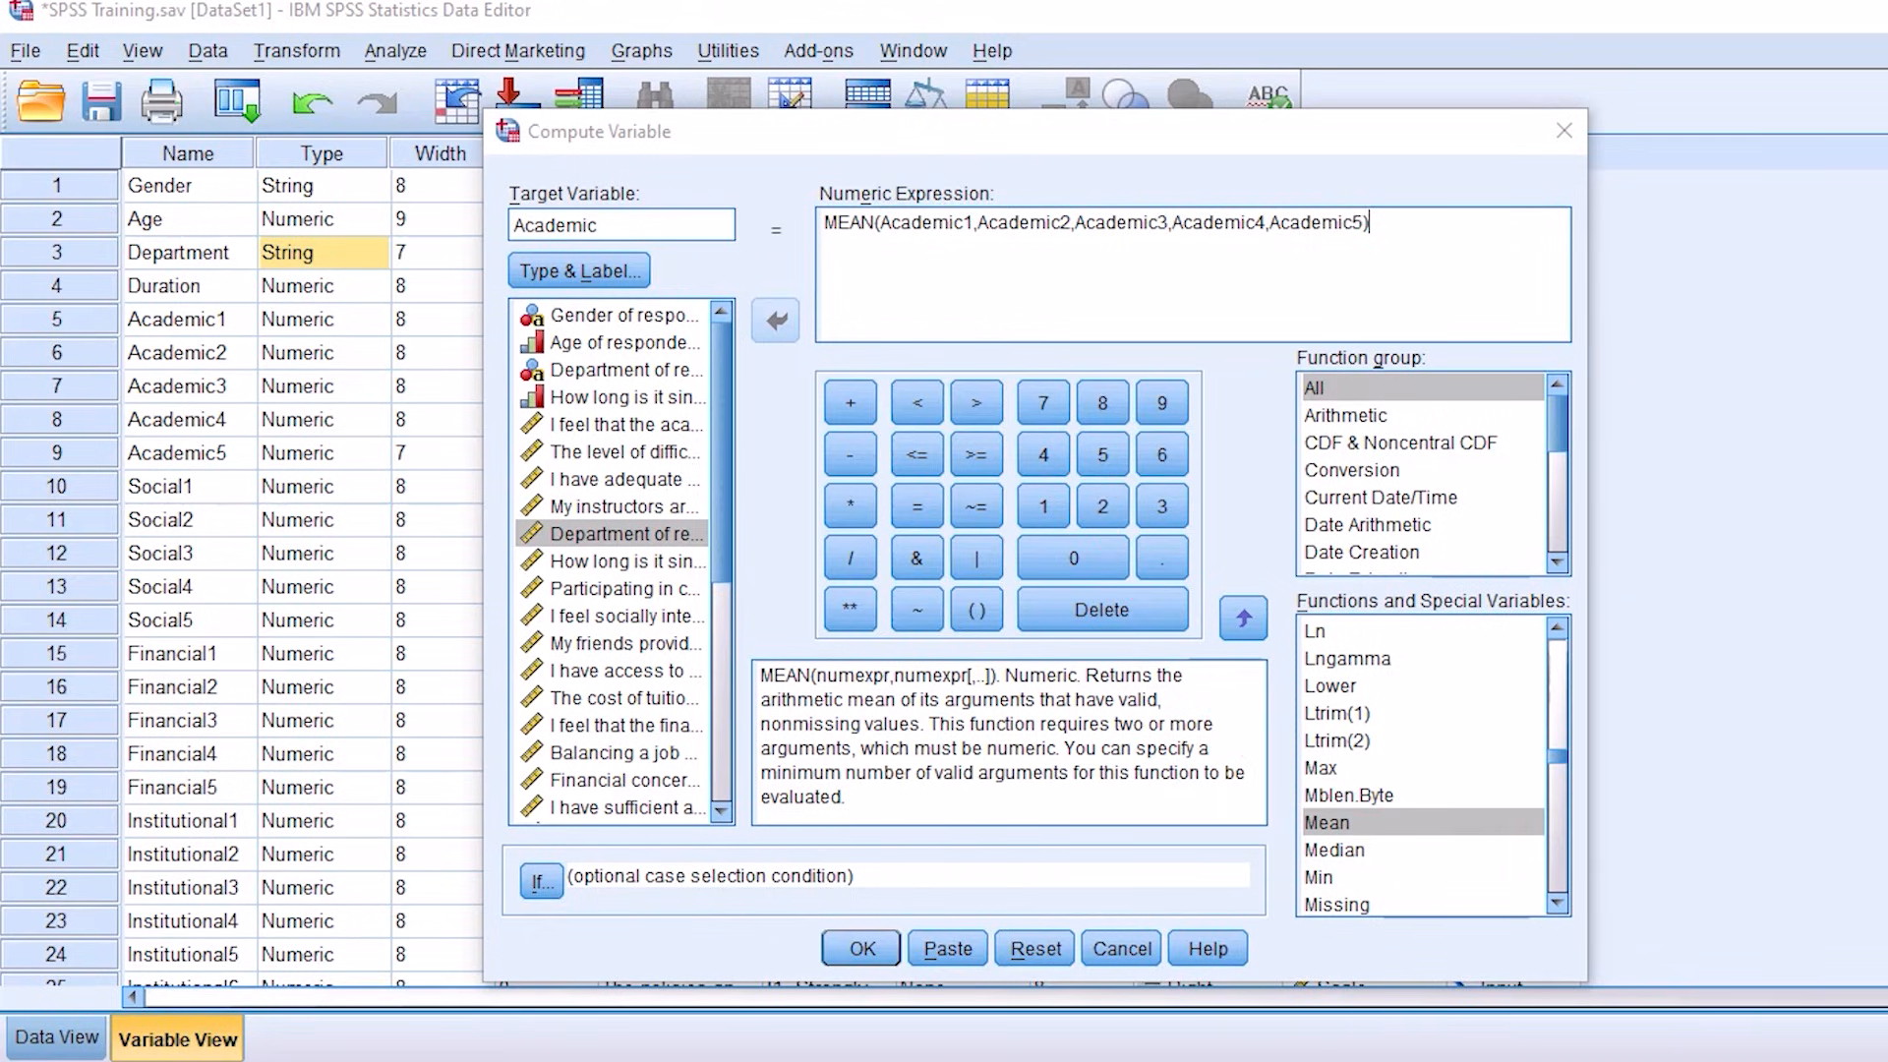
Step: Run the computation, agreeing to change the existing Academic variable, and select the Academic row in the dataset's variable list
click(863, 950)
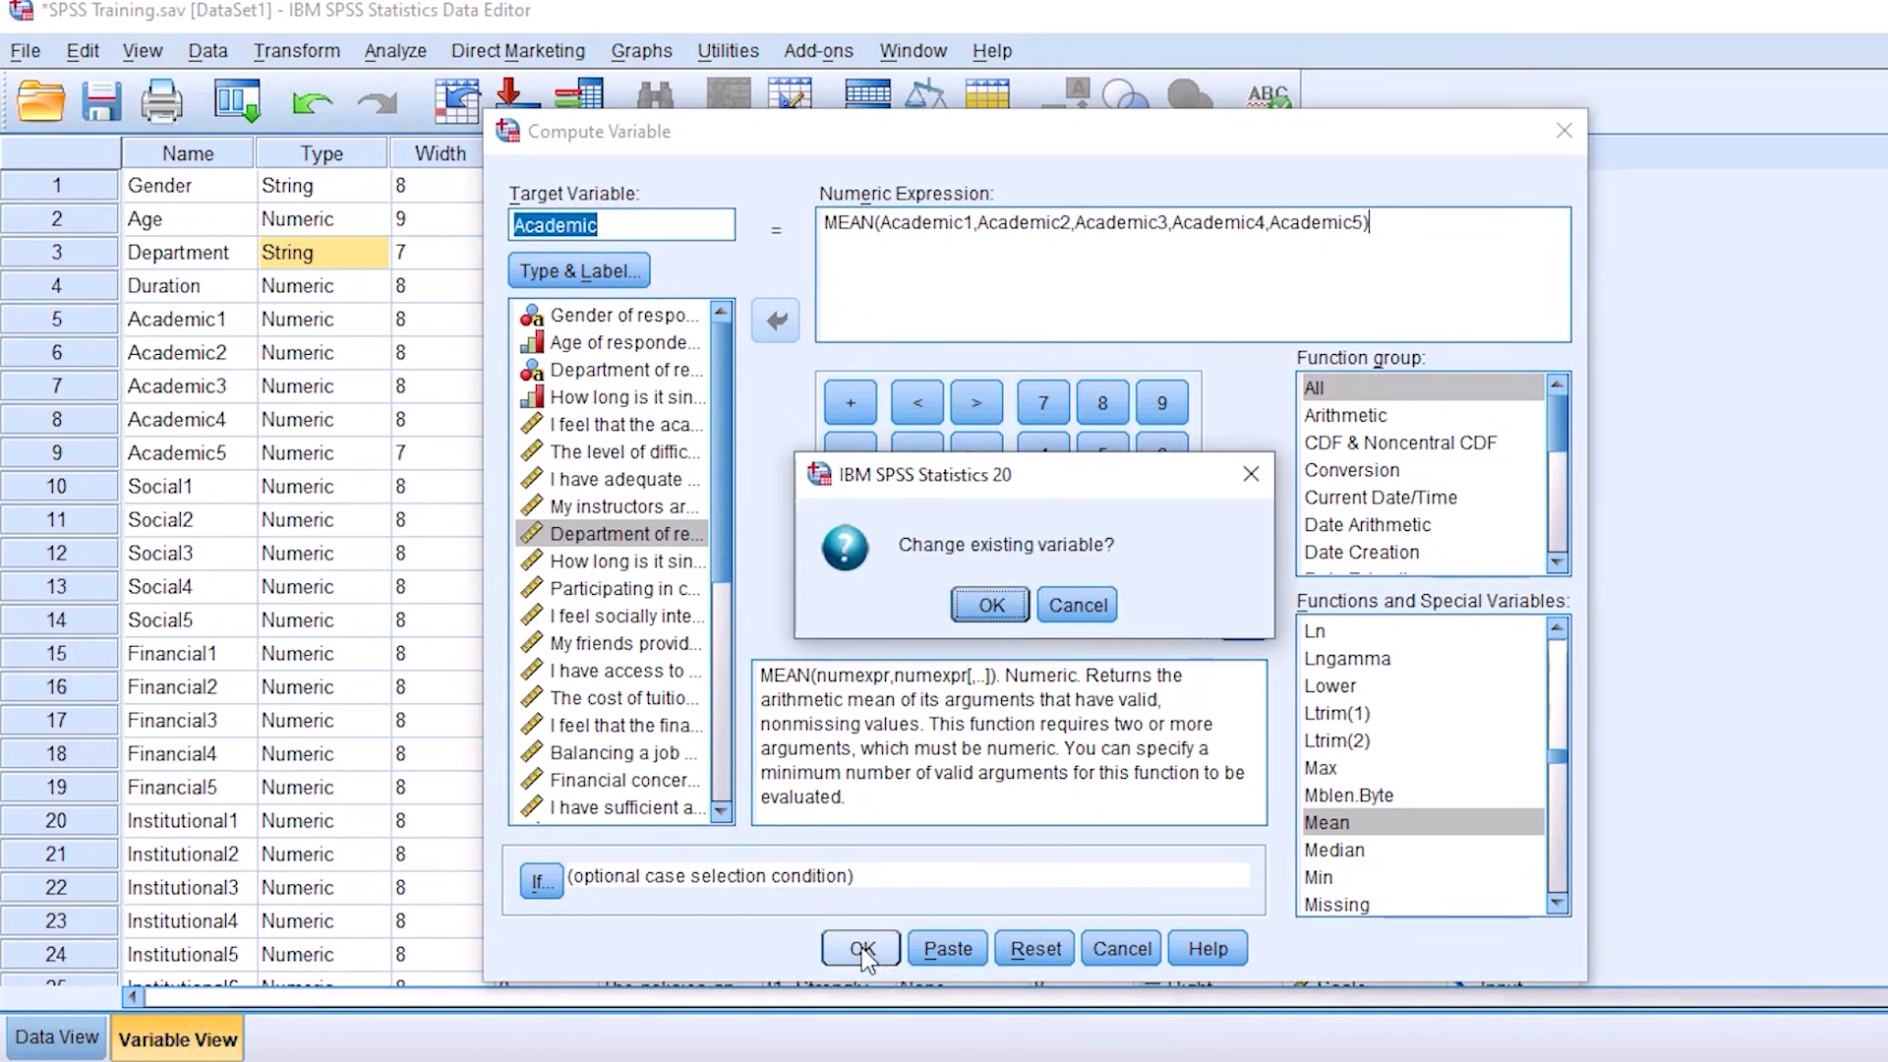
click(995, 607)
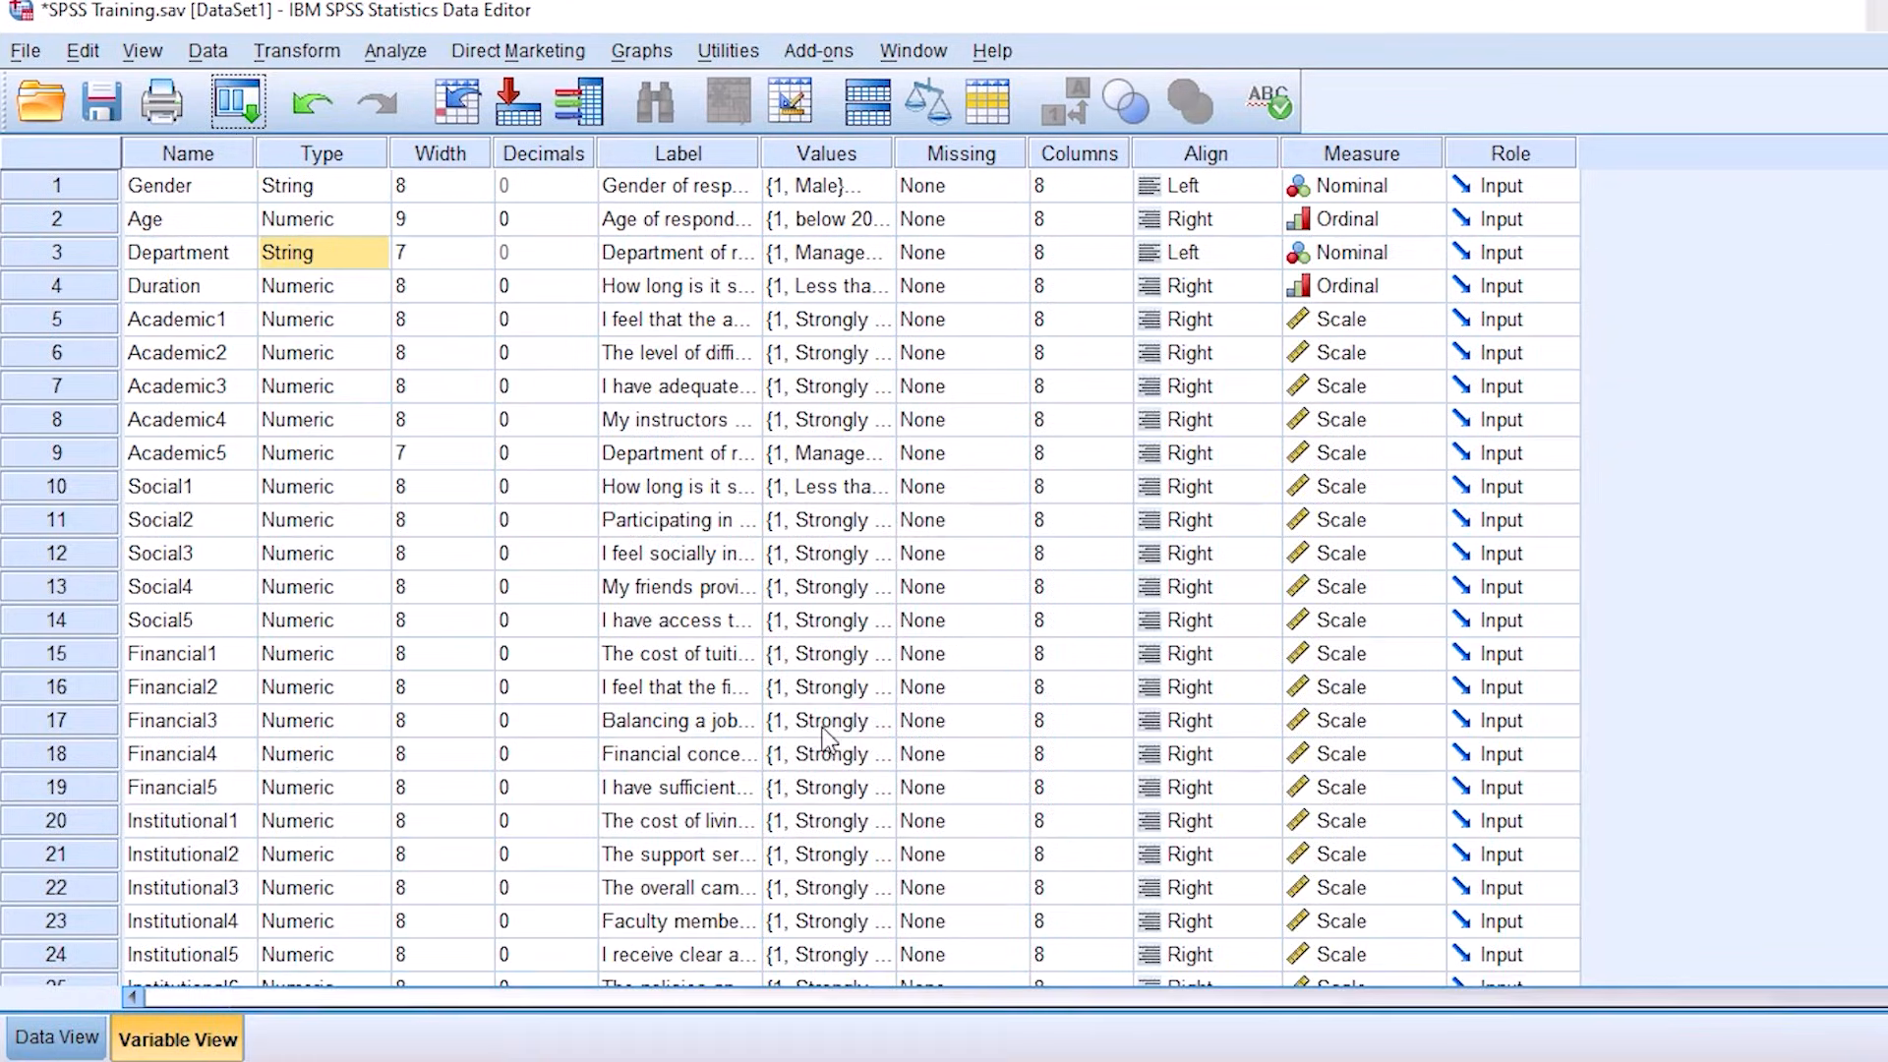
scroll(228, 807, down, 5)
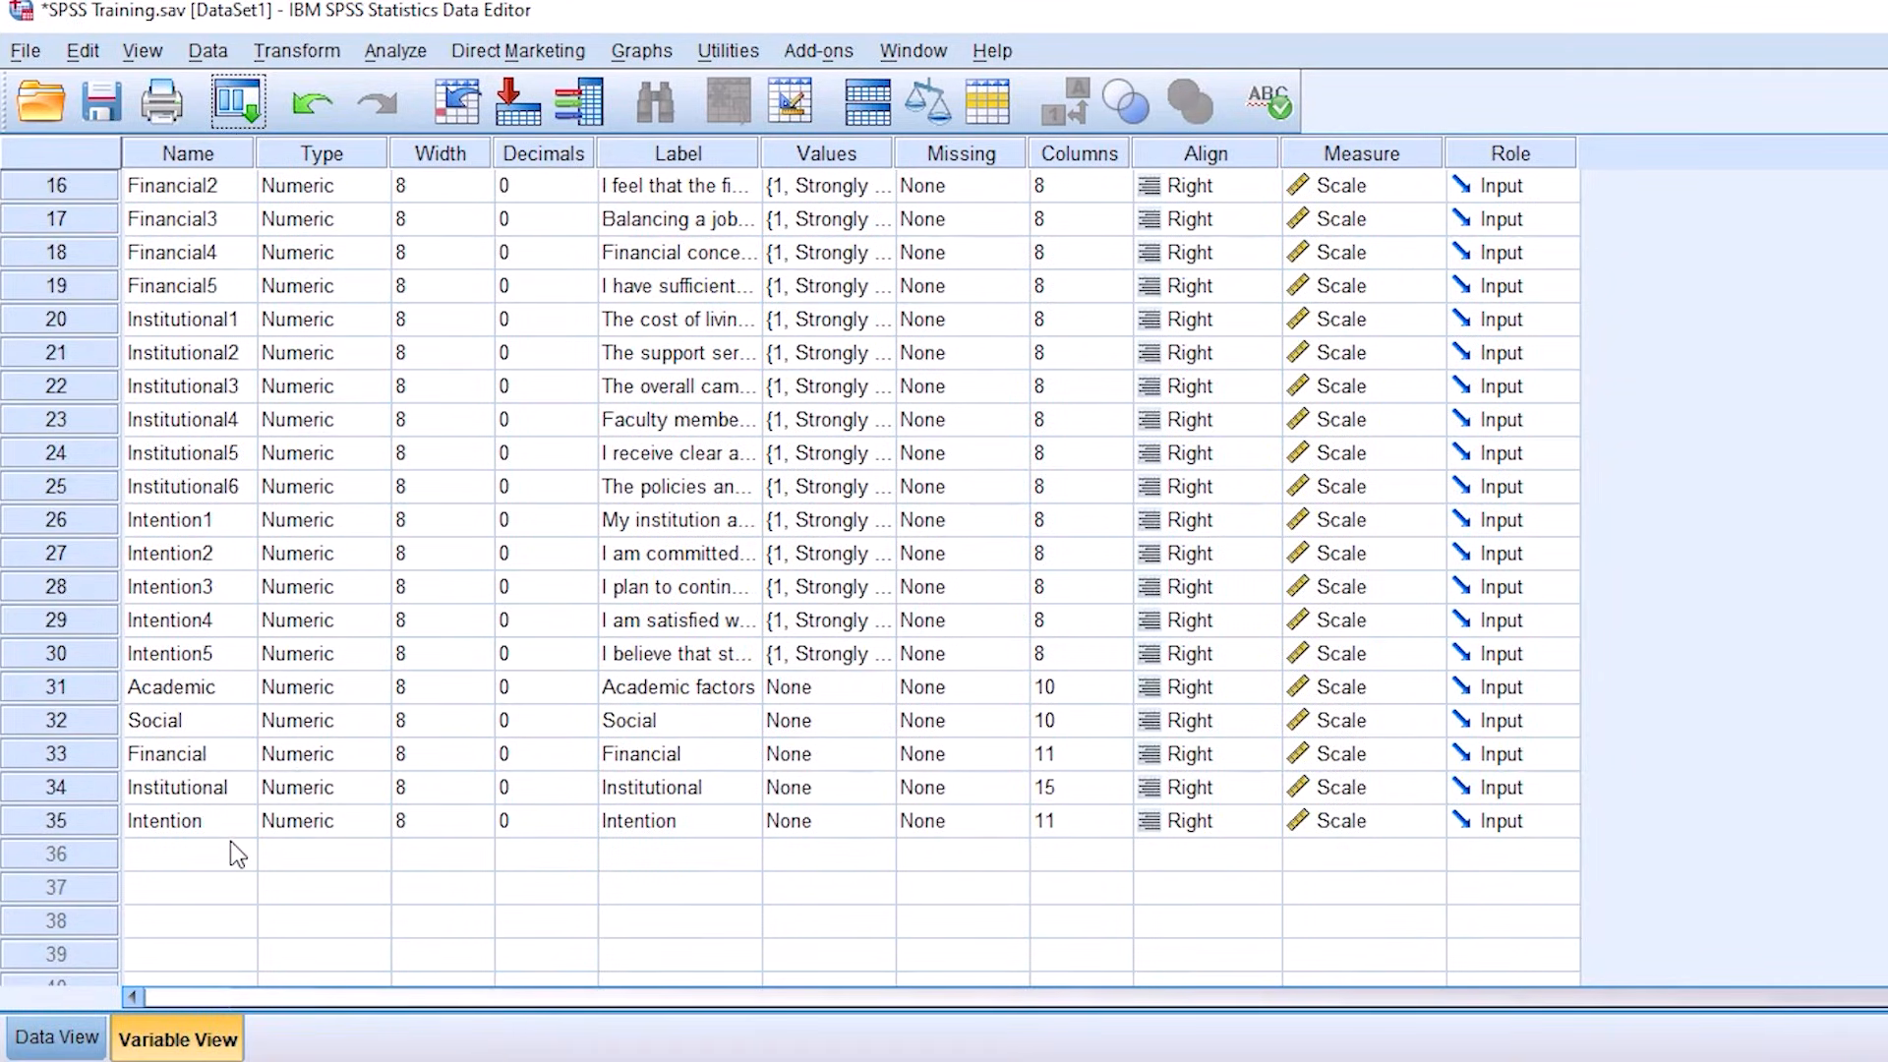
scroll(230, 841, up, 1)
click(80, 789)
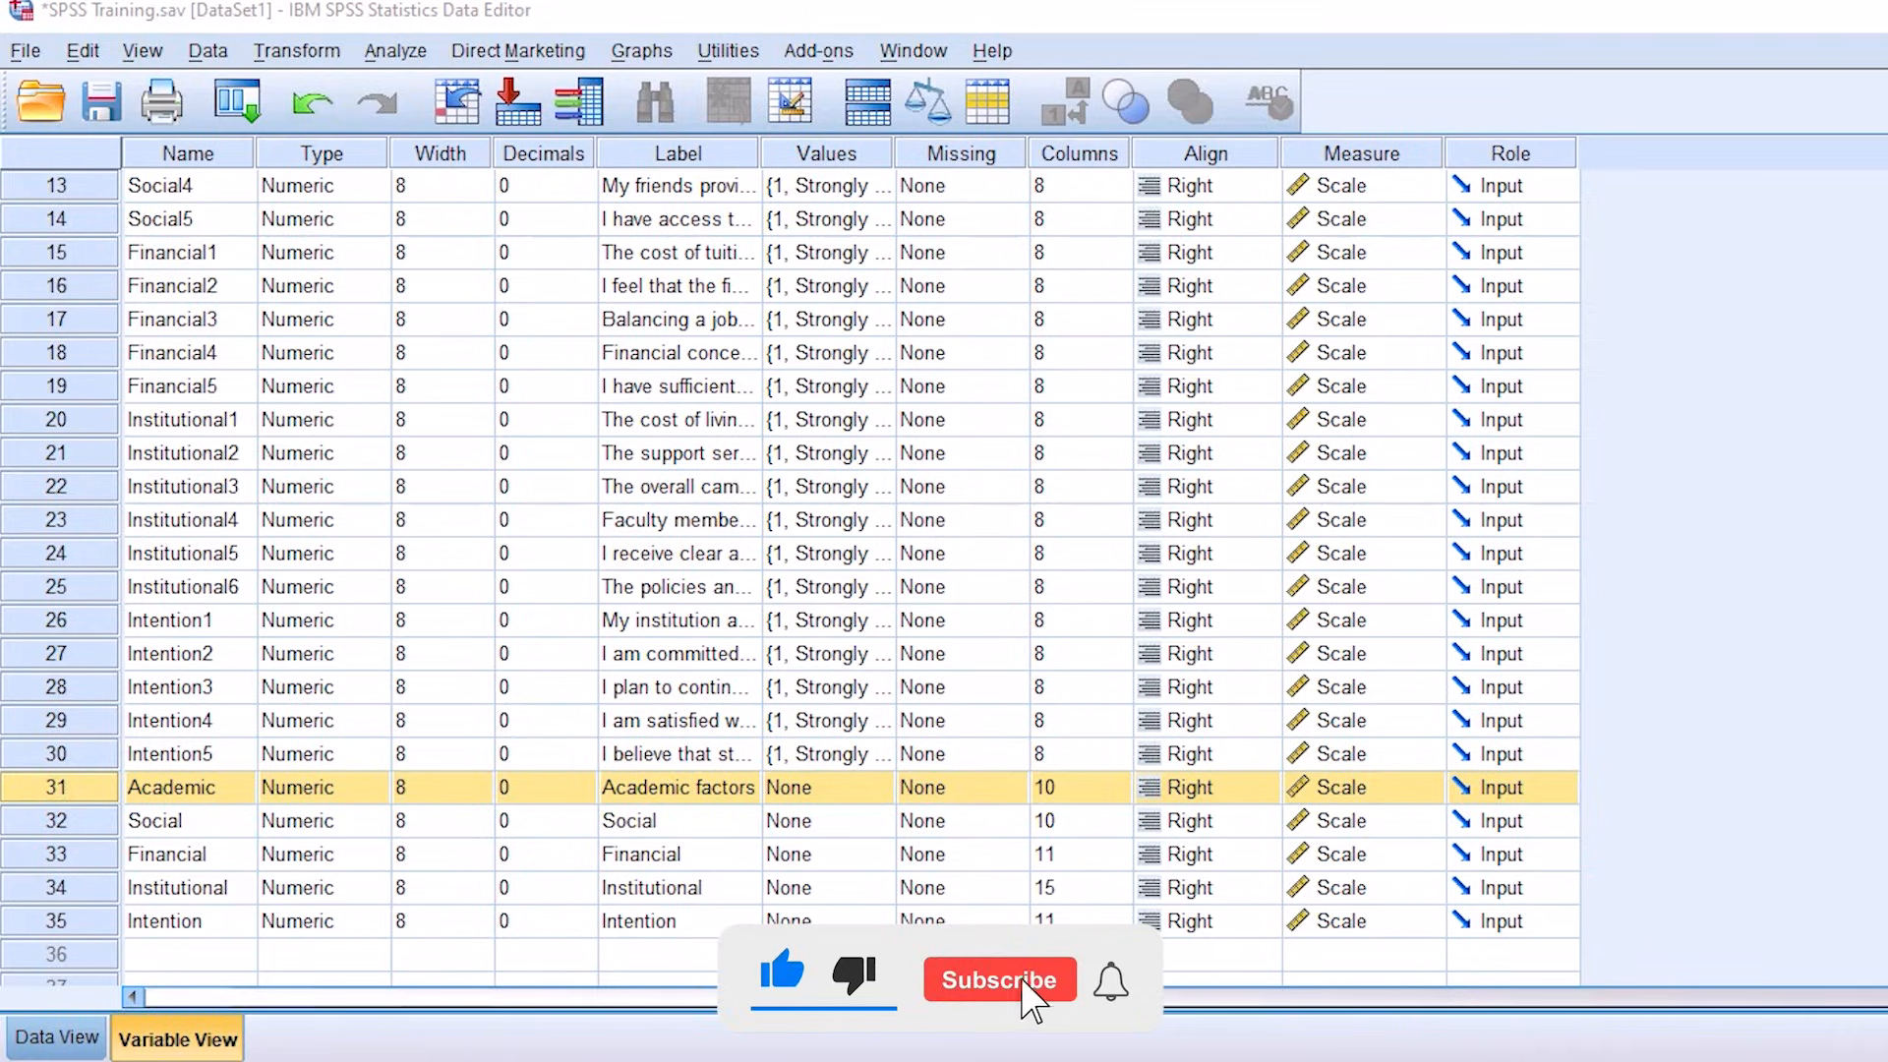
Step: Review the computed Academic values in the case data by selecting the Academic column
click(80, 1051)
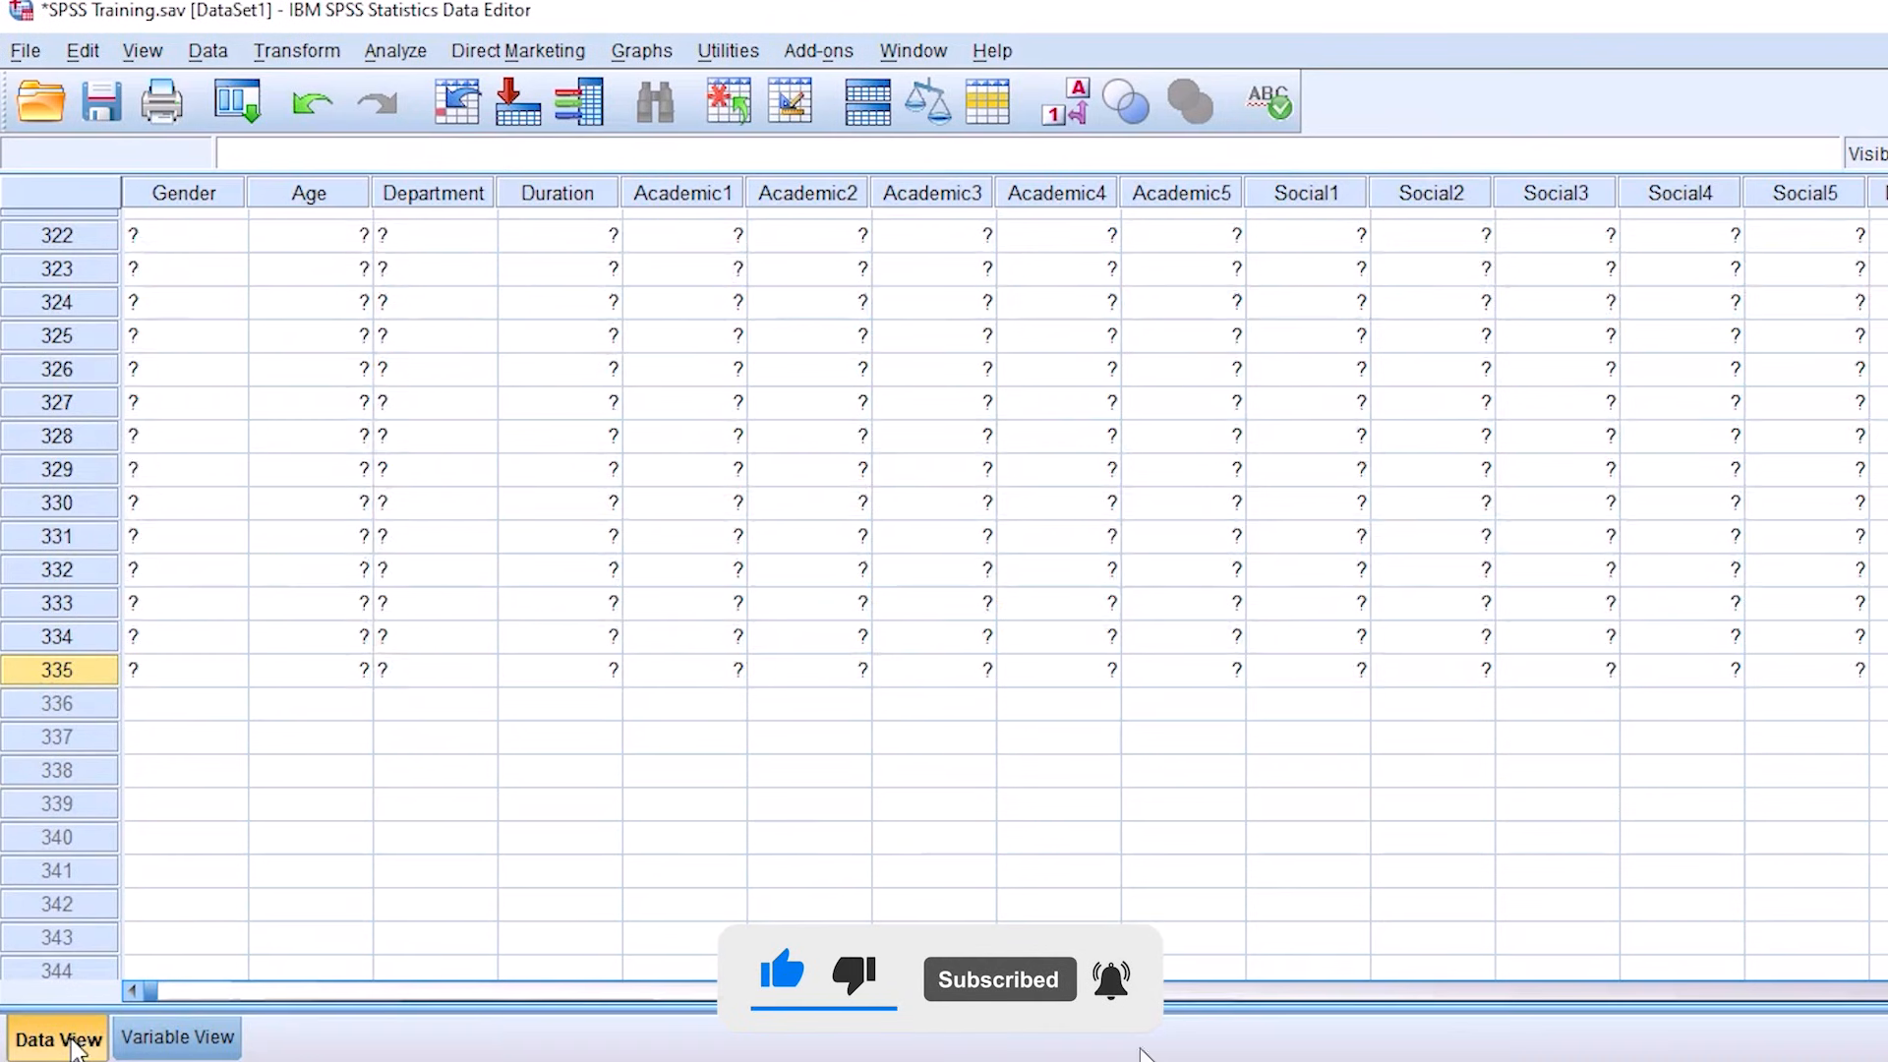
drag(157, 992, 1627, 1018)
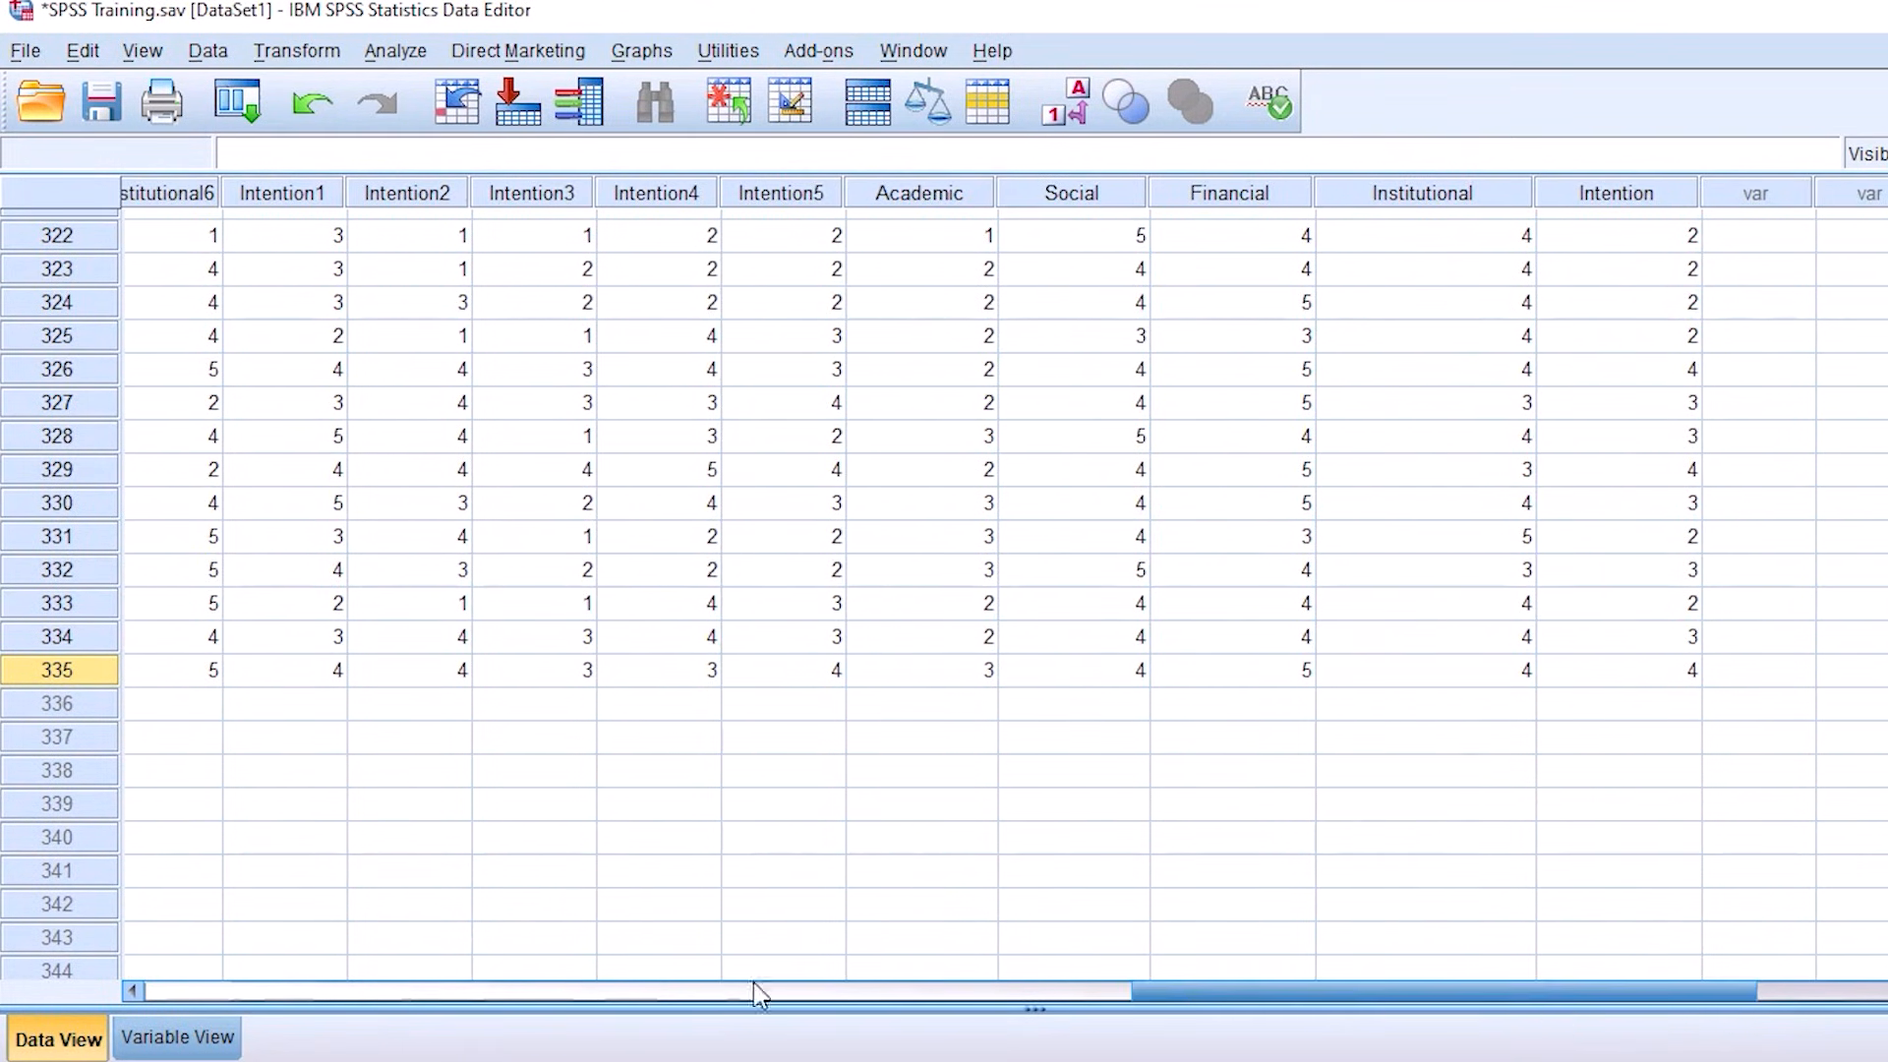
click(934, 193)
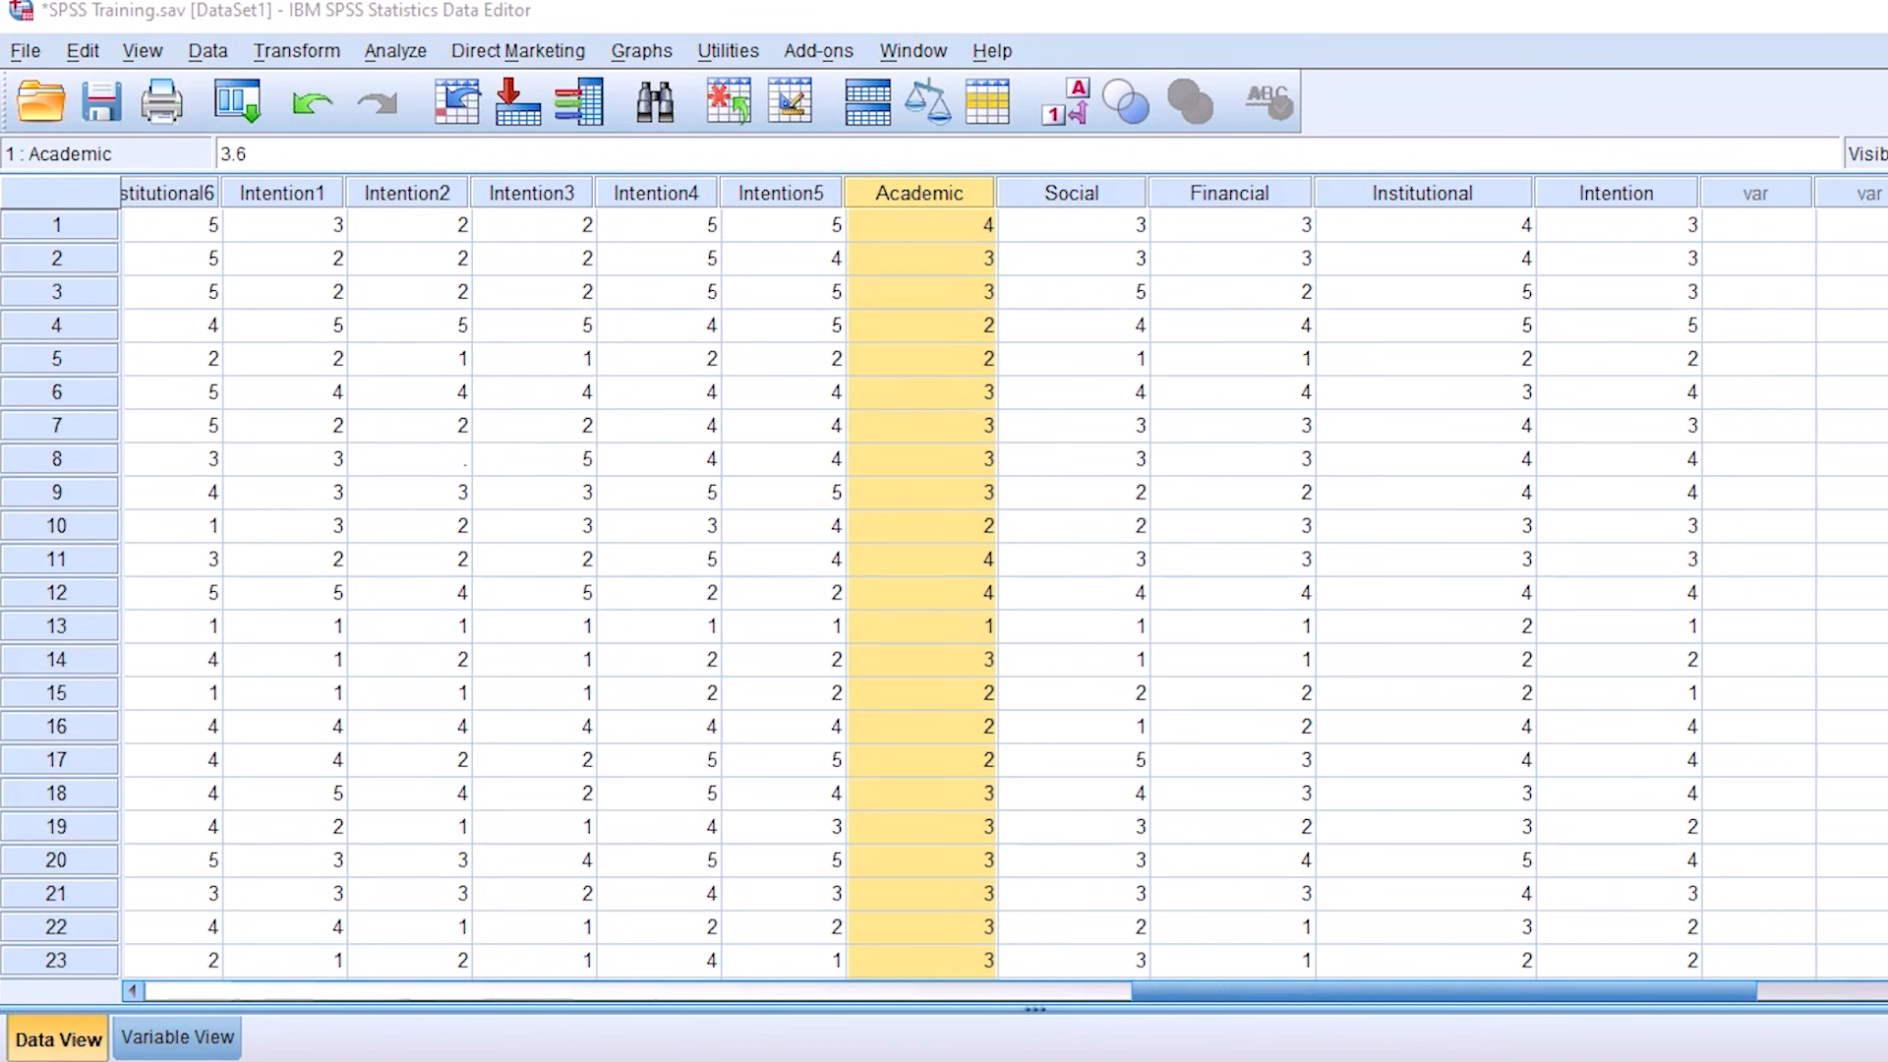
Step: Return to the variable definitions and start another Compute Variable with FF as the target variable name
click(165, 1044)
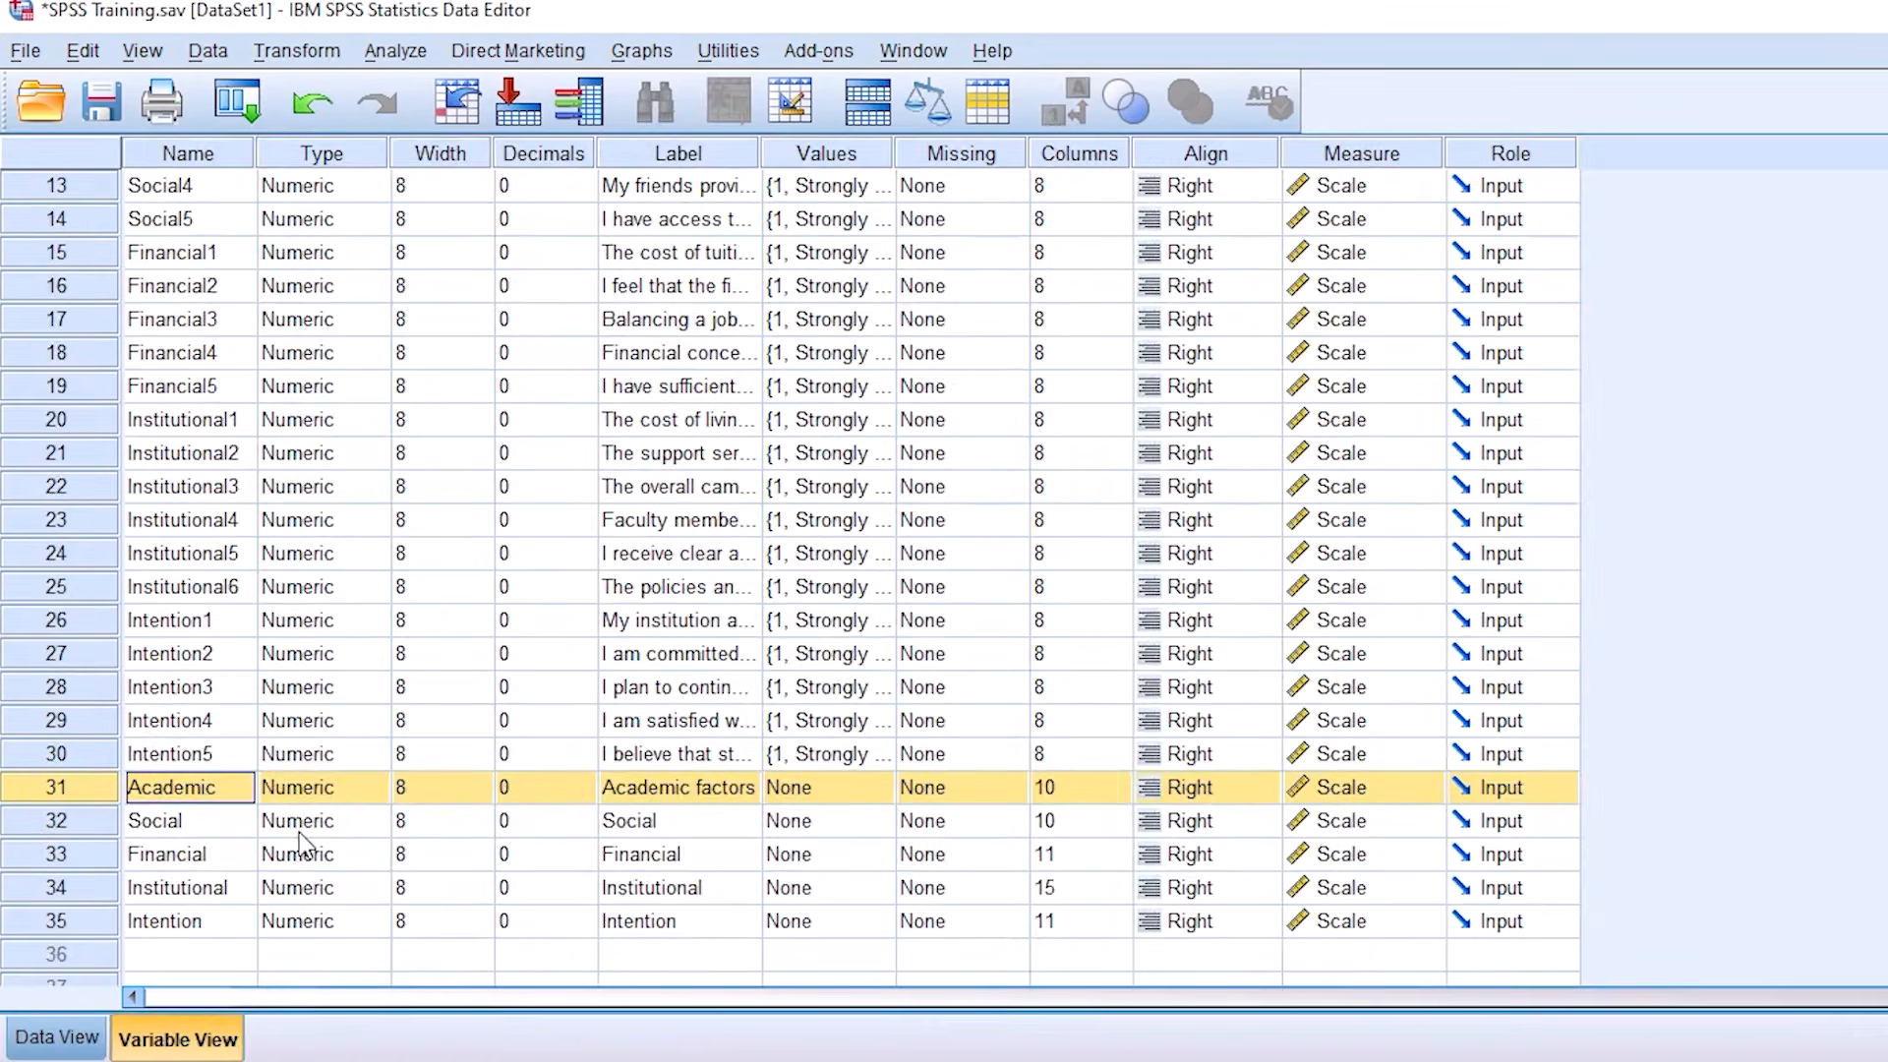
click(164, 956)
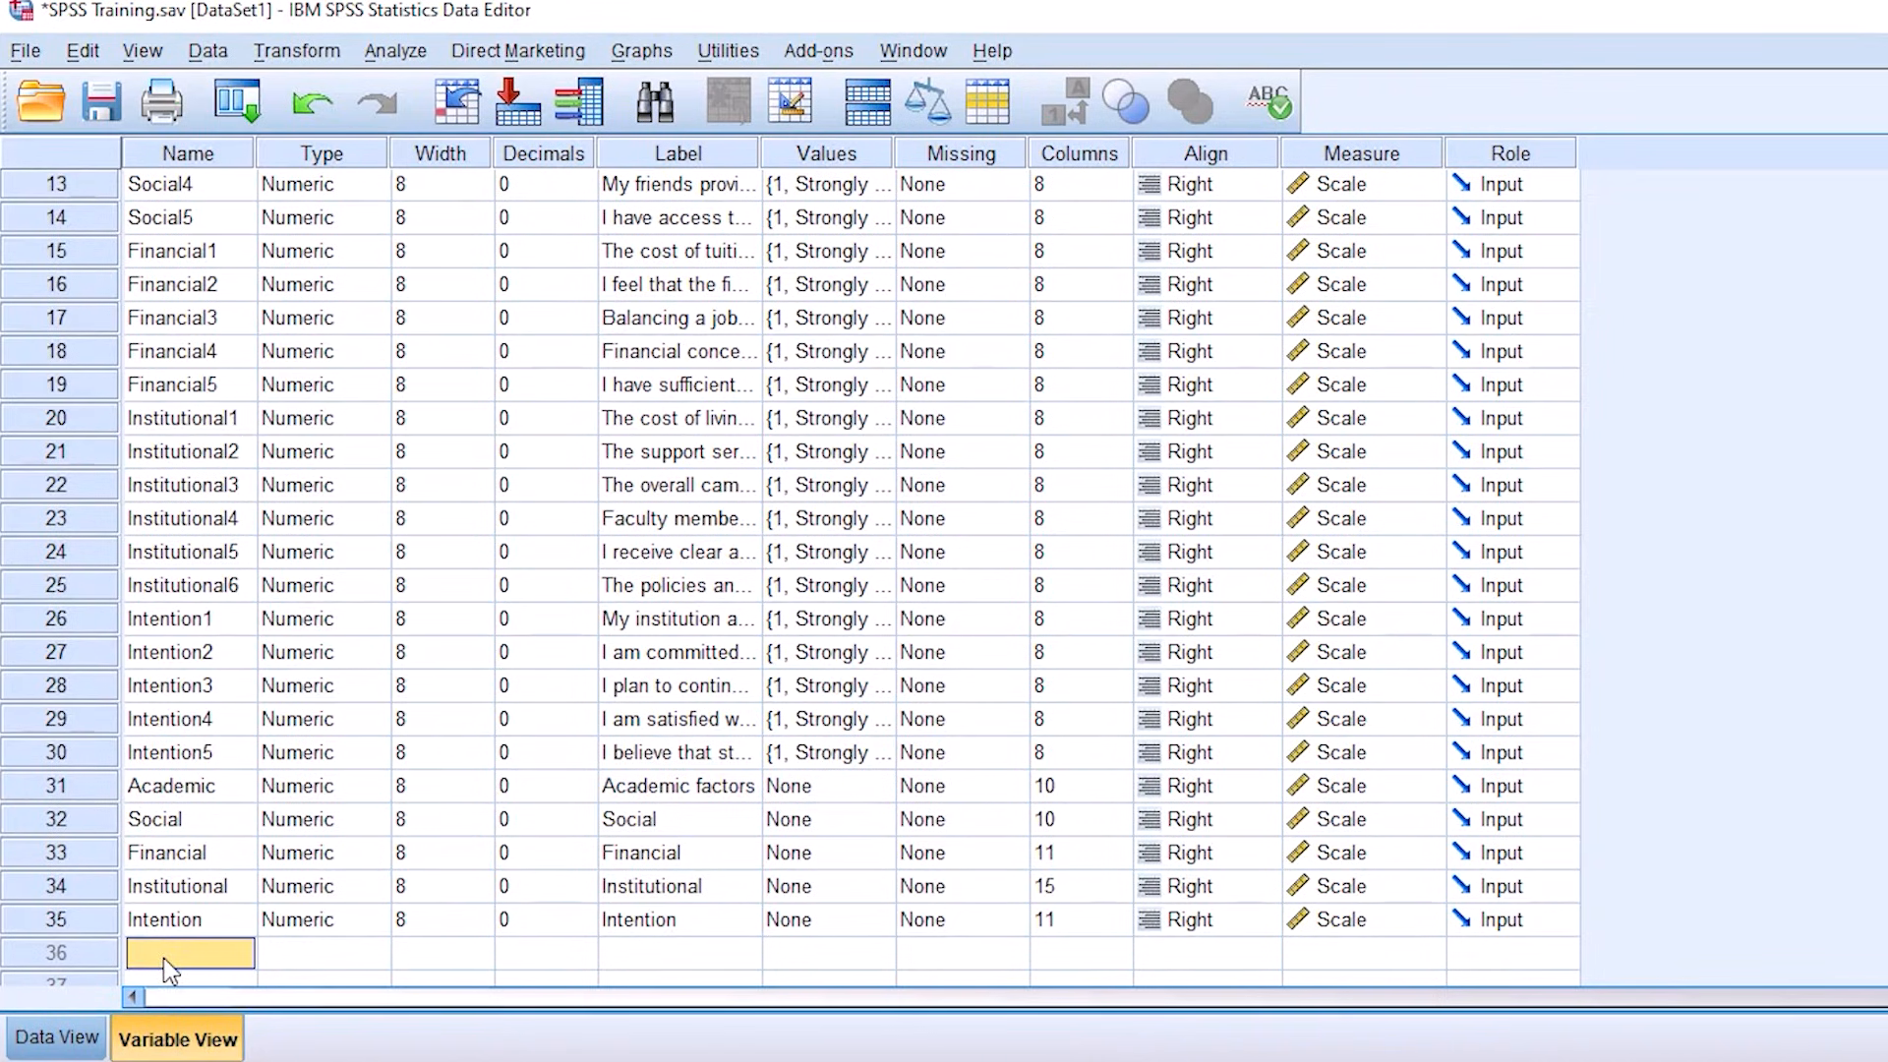
click(299, 57)
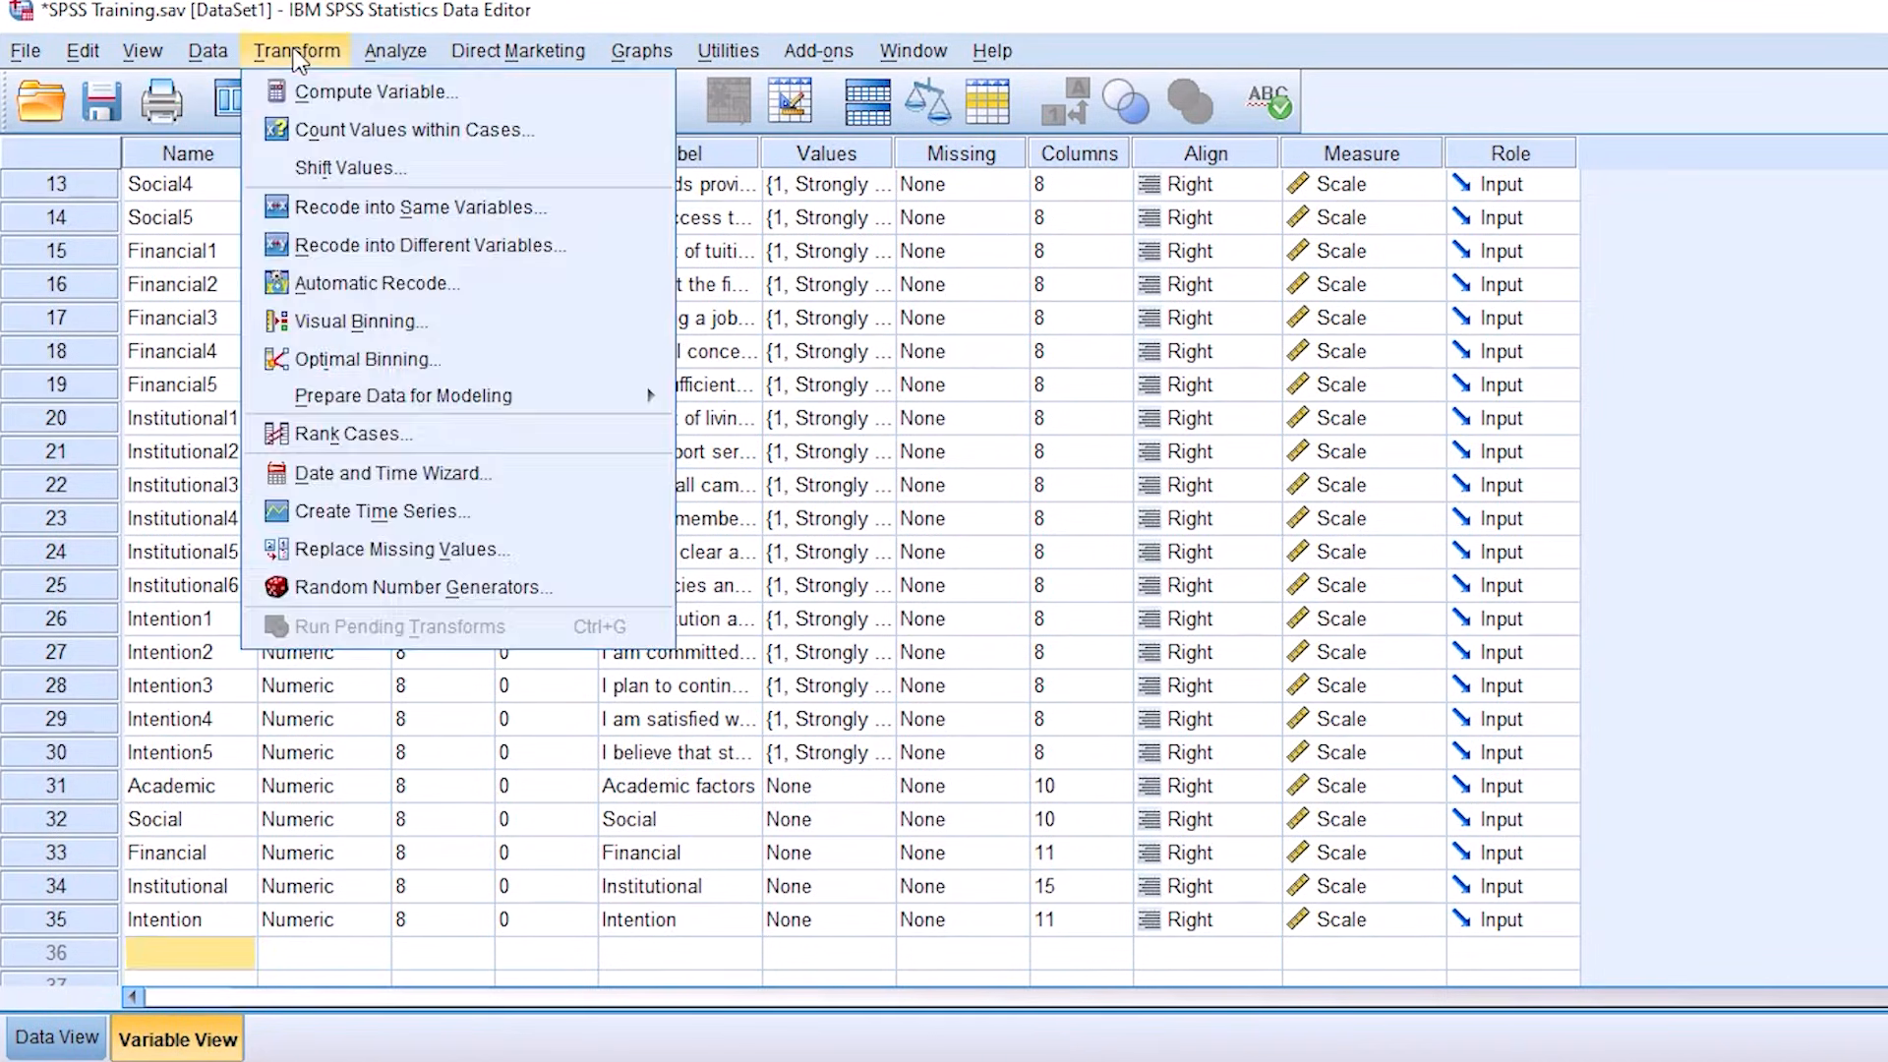
click(350, 91)
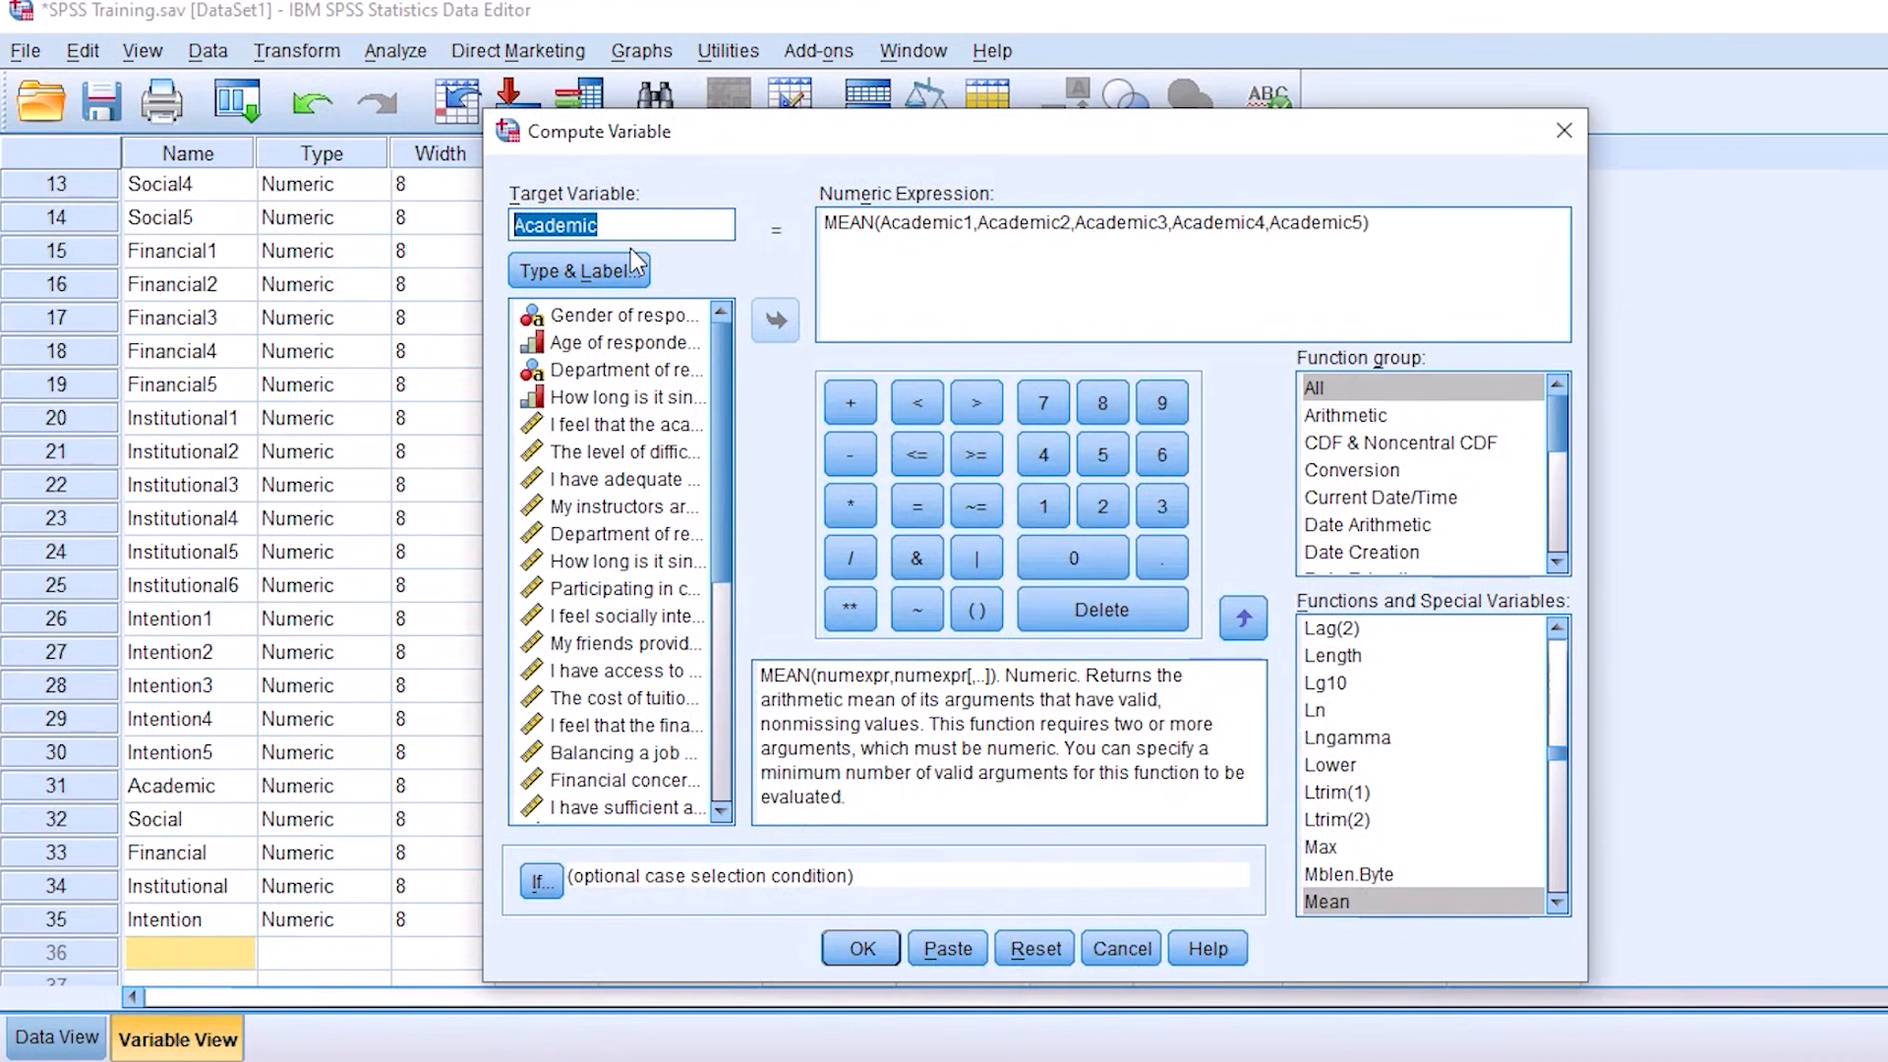
text(FF)
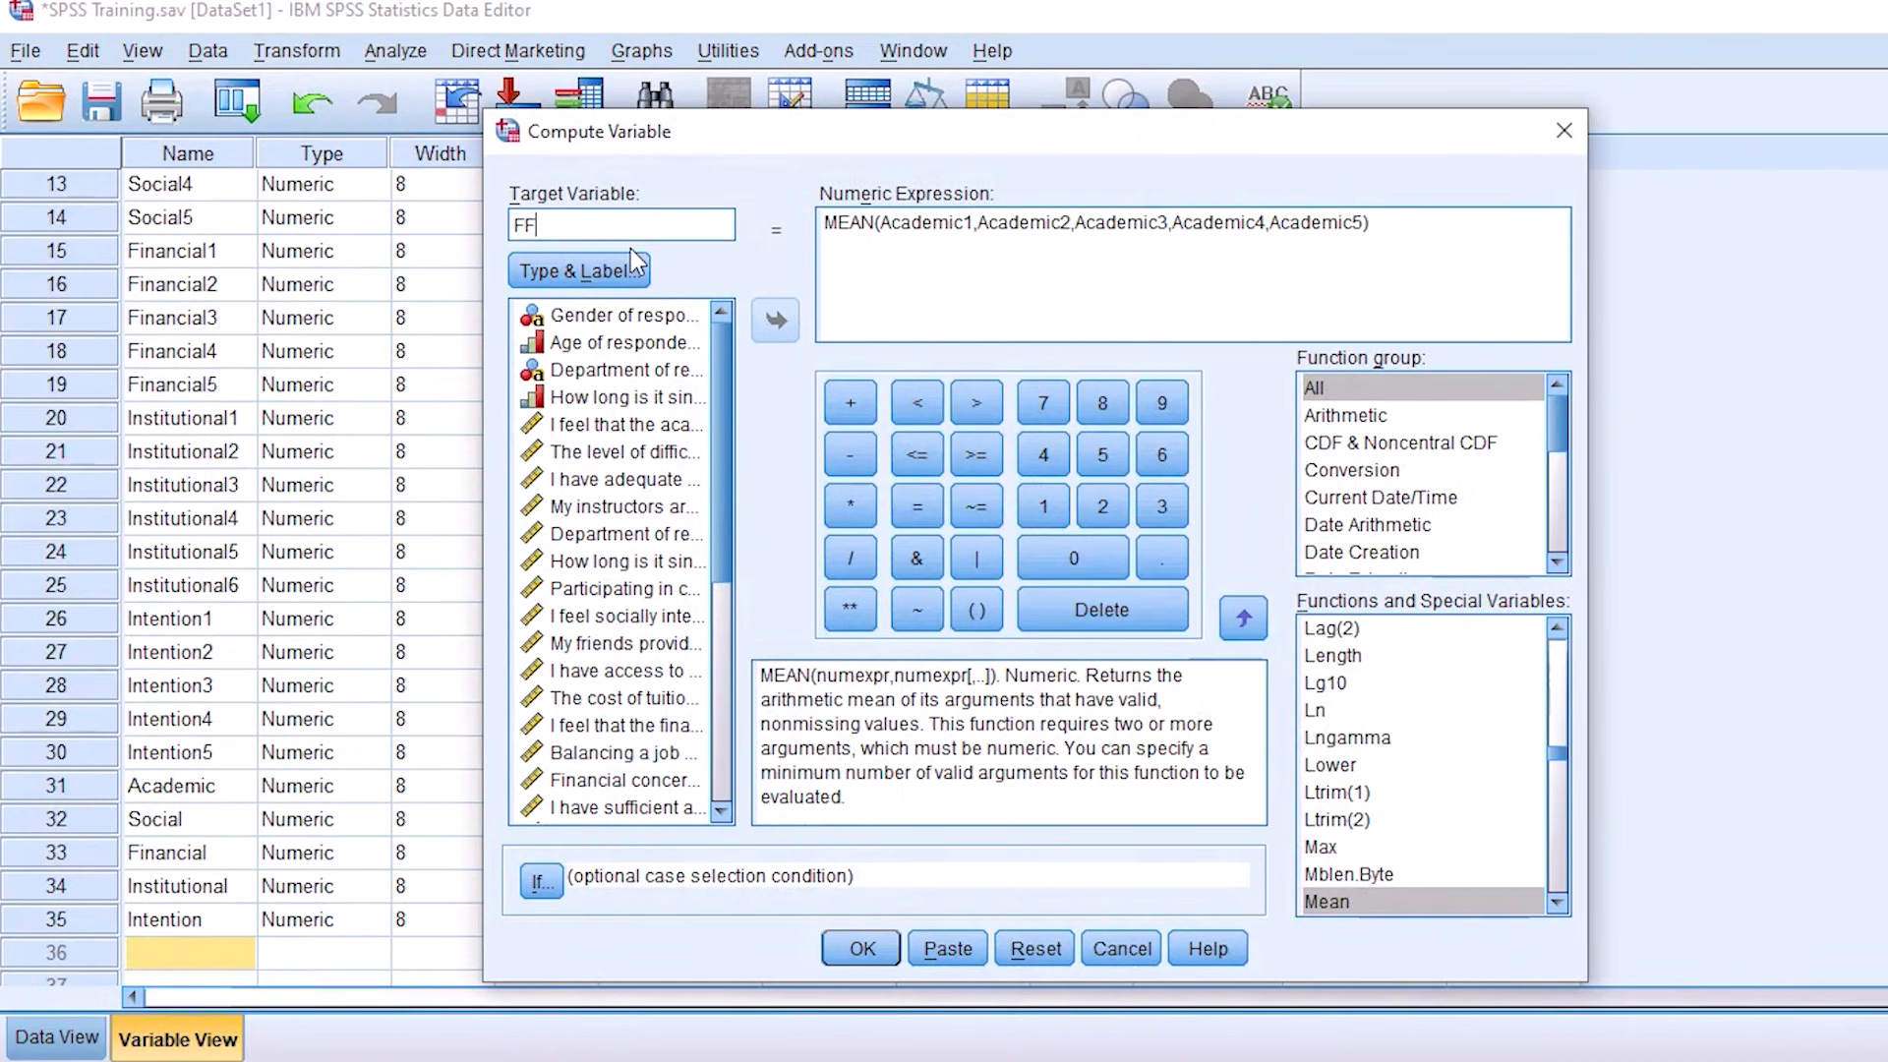
Step: Set the label of the FF target variable to Financial, keeping its type numeric
click(581, 271)
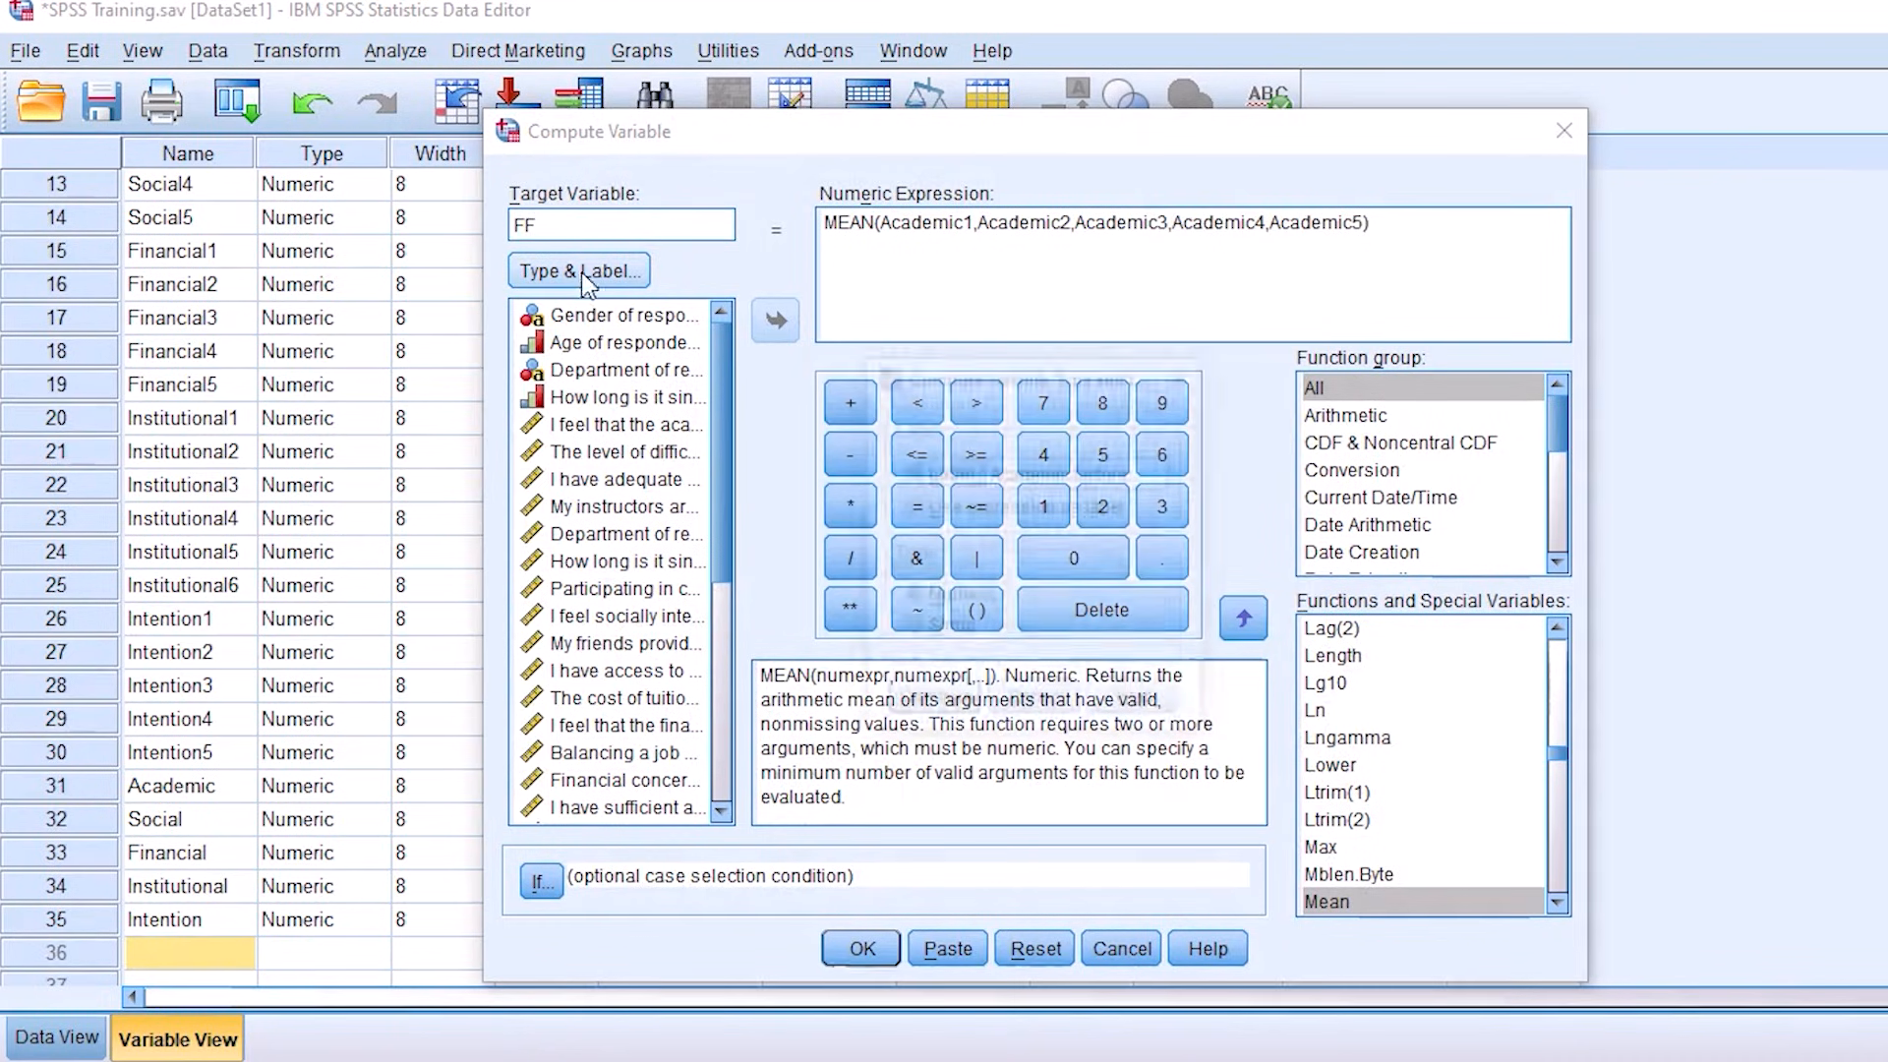
drag(1139, 473, 987, 473)
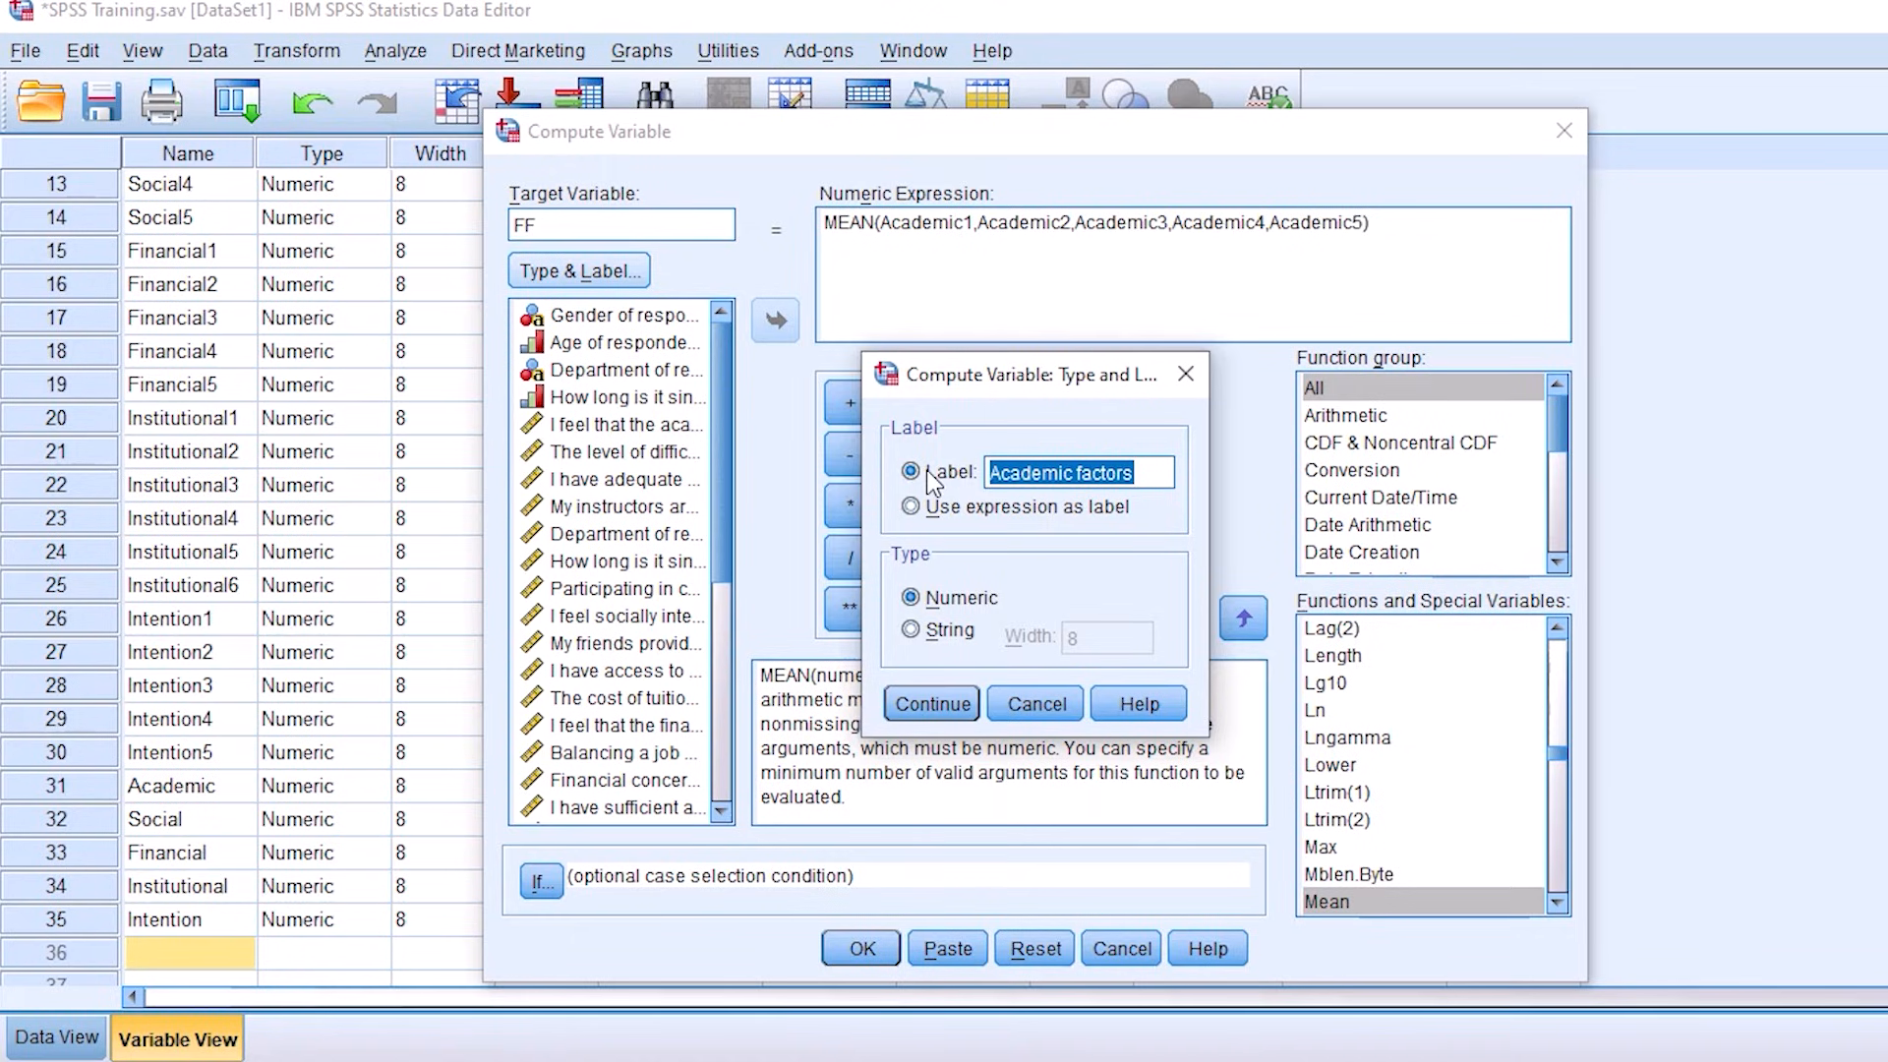
text(fINANCIAL)
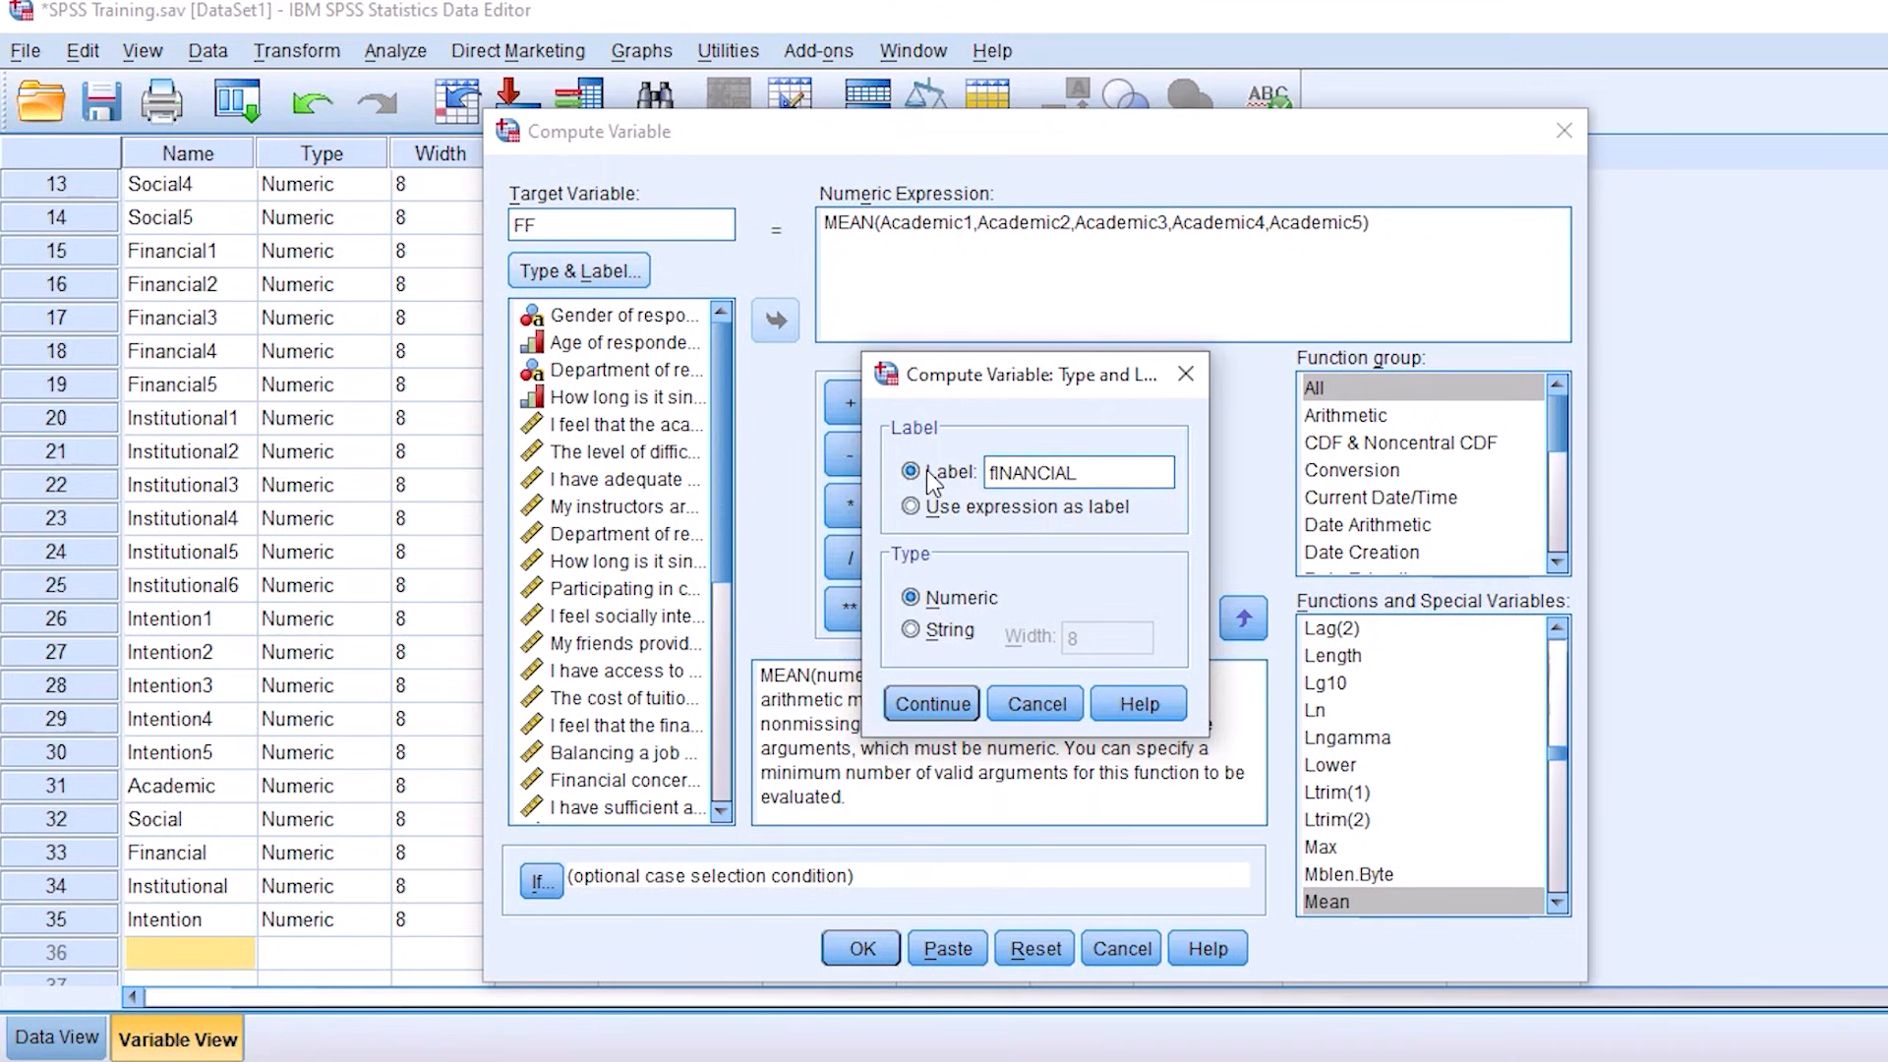
key(BackSpace)
key(BackSpace)
key(BackSpace)
key(BackSpace)
key(BackSpace)
key(BackSpace)
key(BackSpace)
key(BackSpace)
key(BackSpace)
text(Financial)
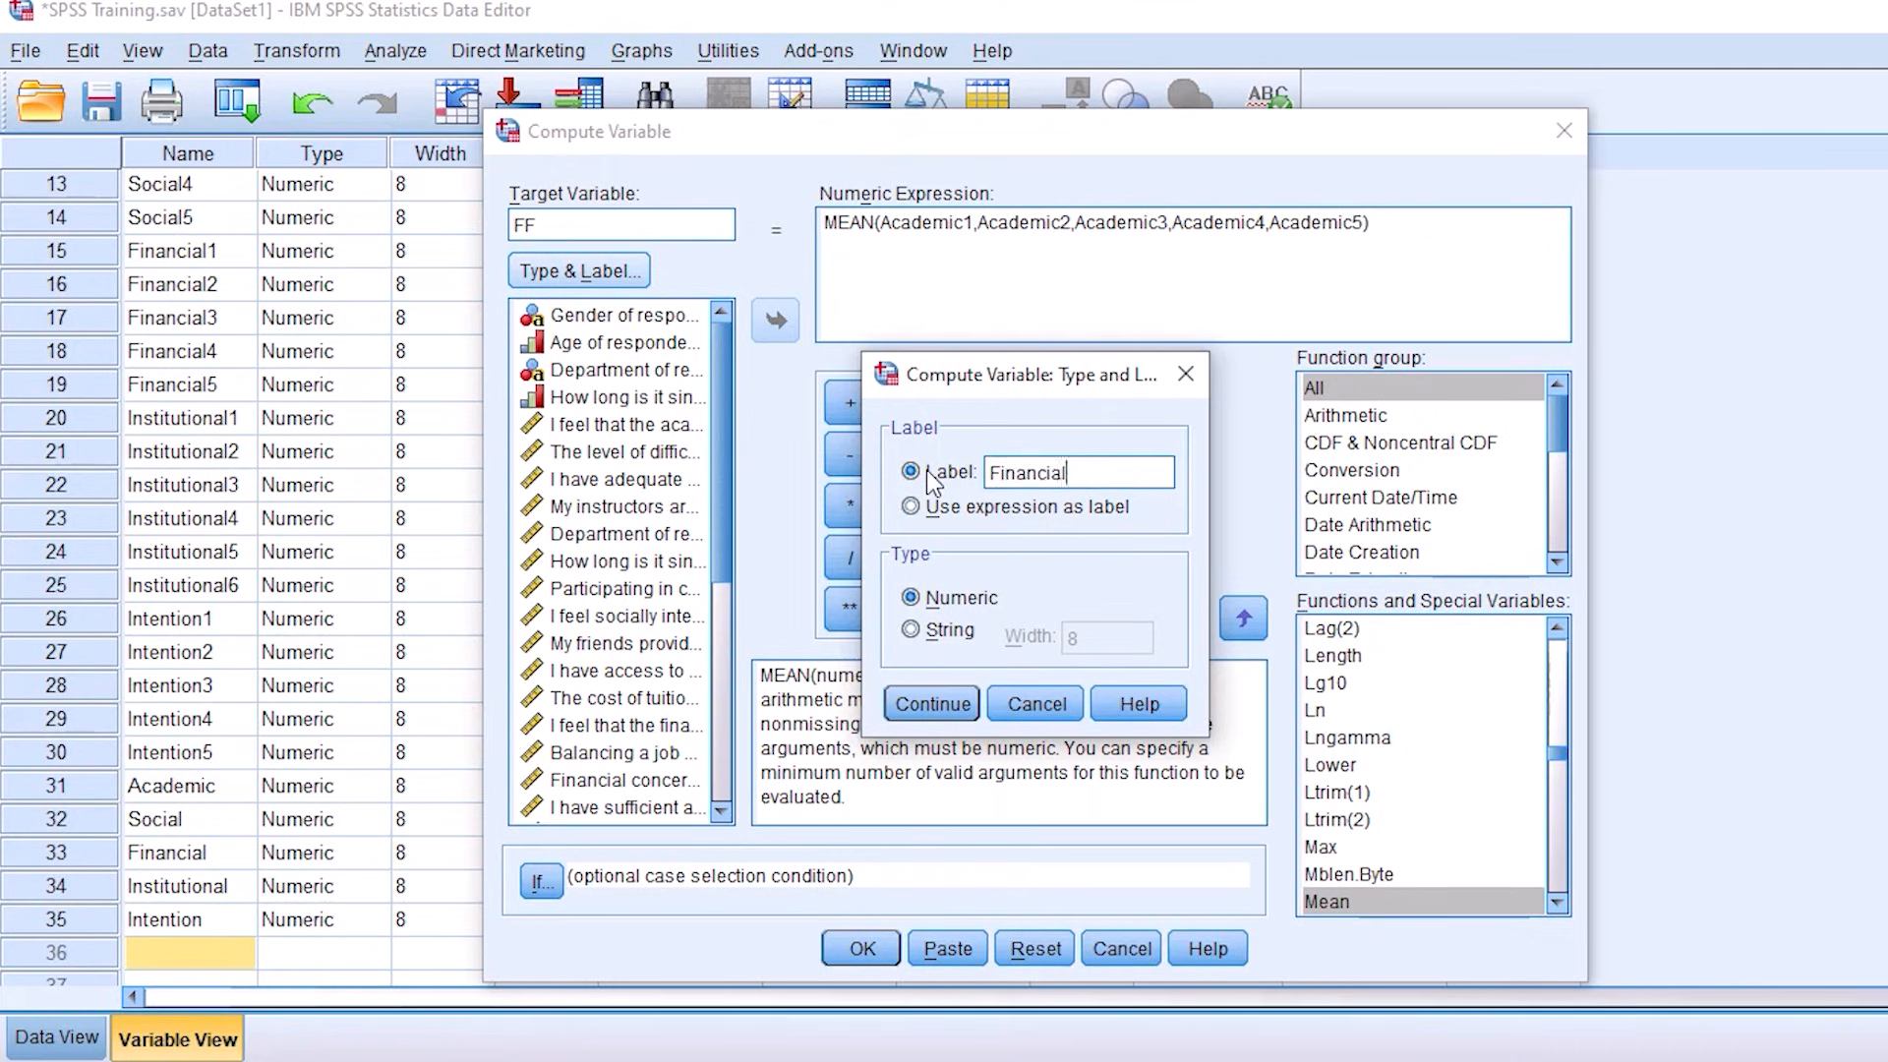
click(943, 710)
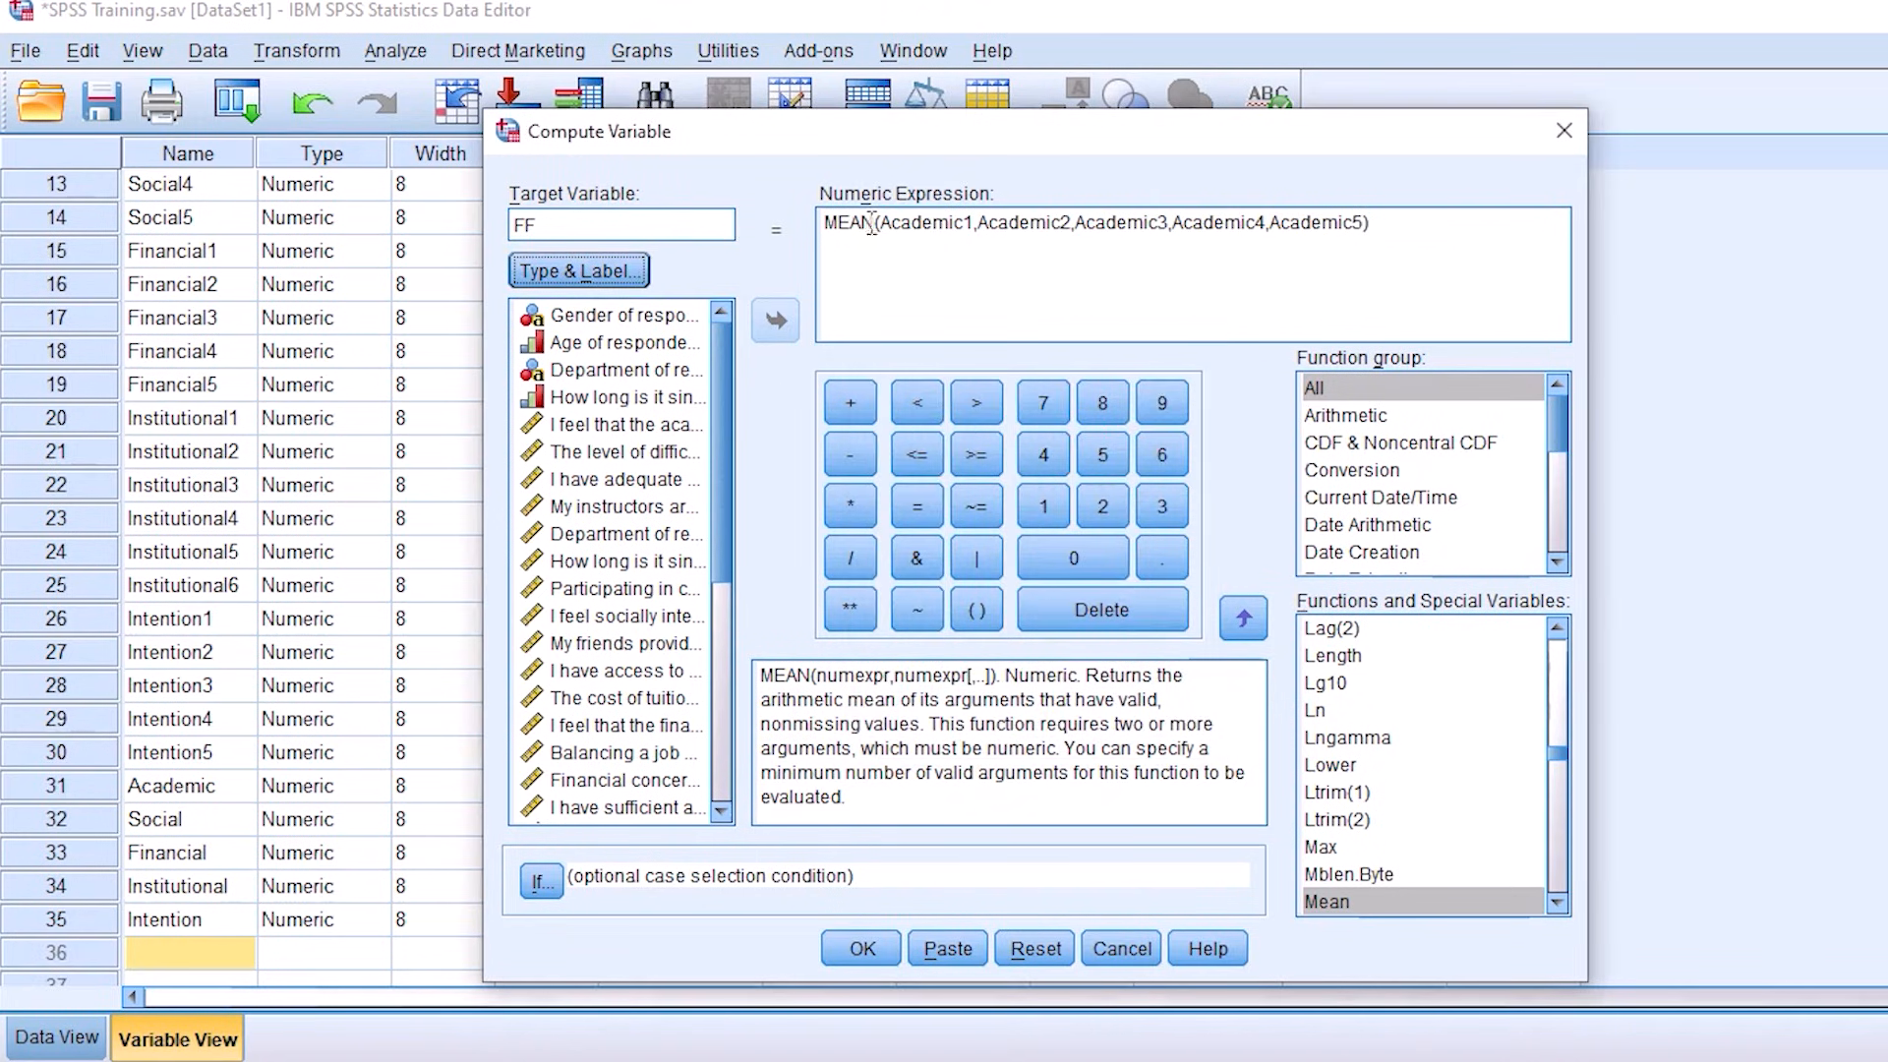
Step: Clear the Academic arguments from the MEAN function and select Financial1 to Financial5 in the dataset's variable list
drag(879, 230, 1365, 237)
key(Delete)
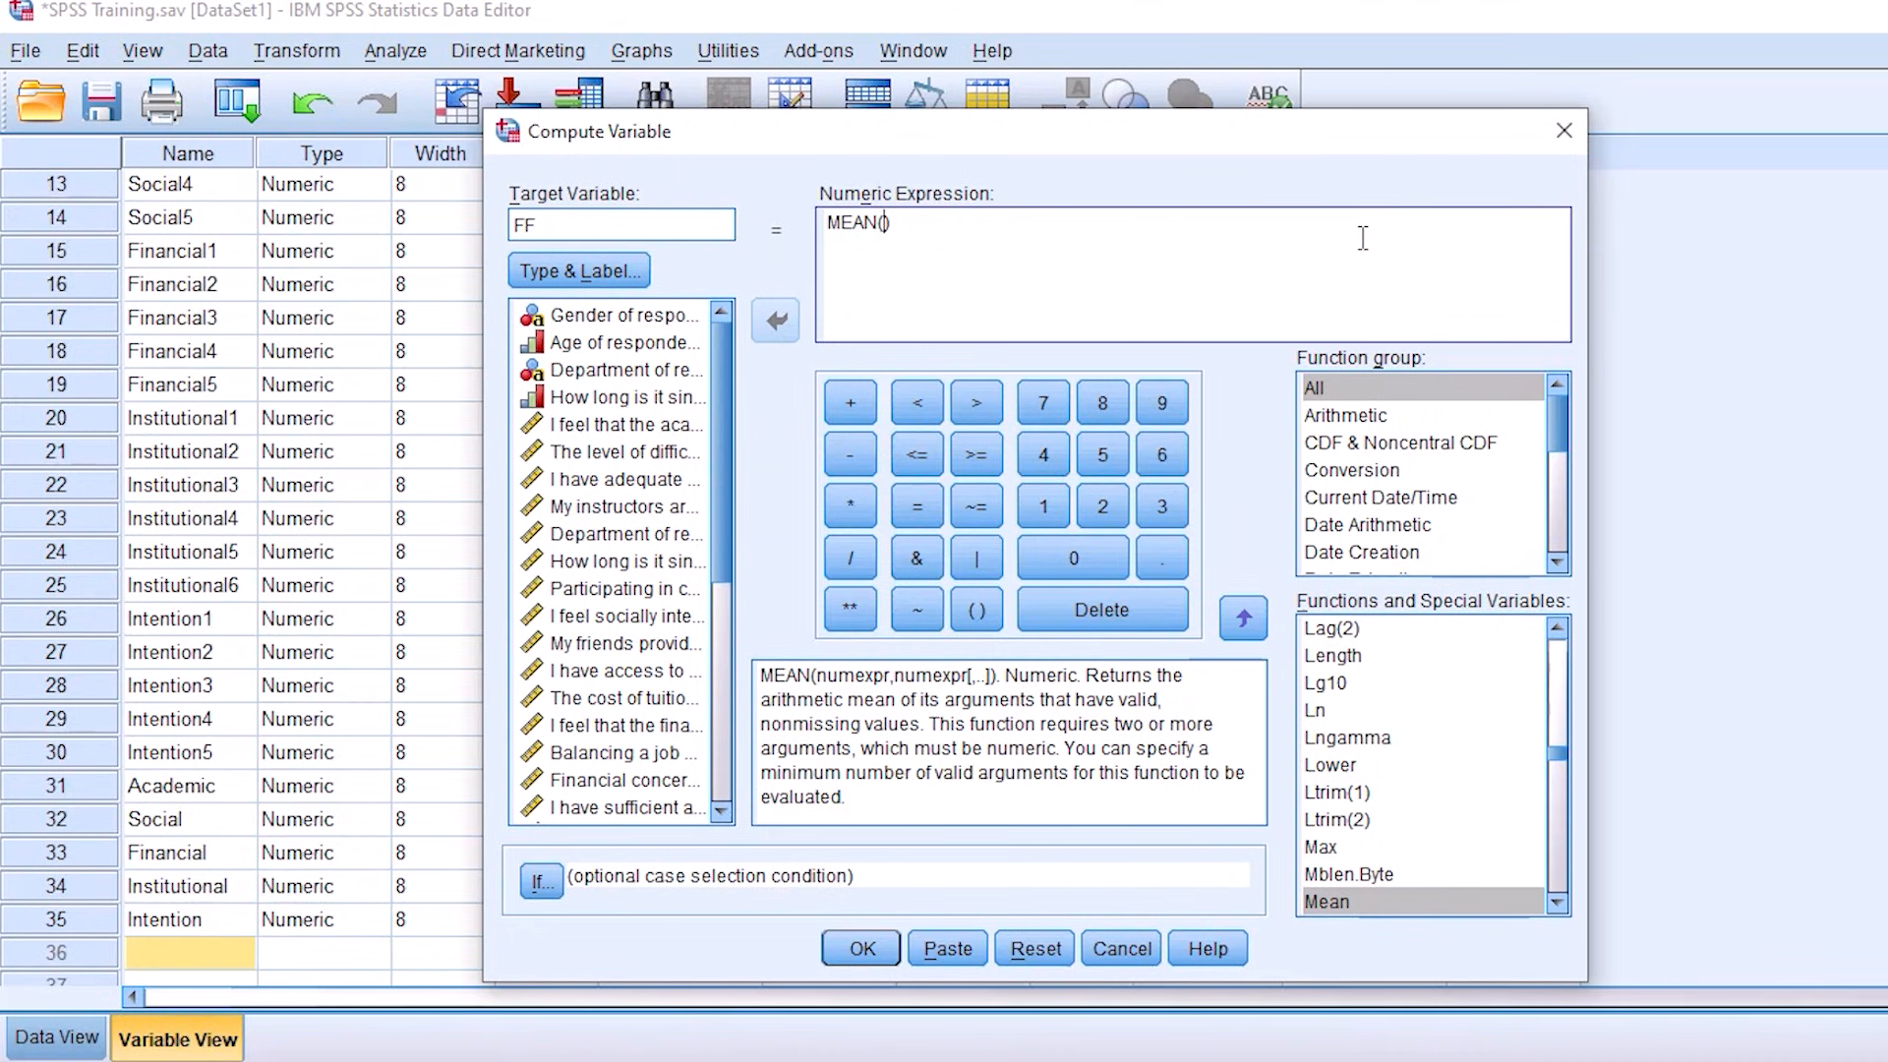
click(331, 354)
scroll(302, 386, up, 2)
scroll(295, 388, up, 1)
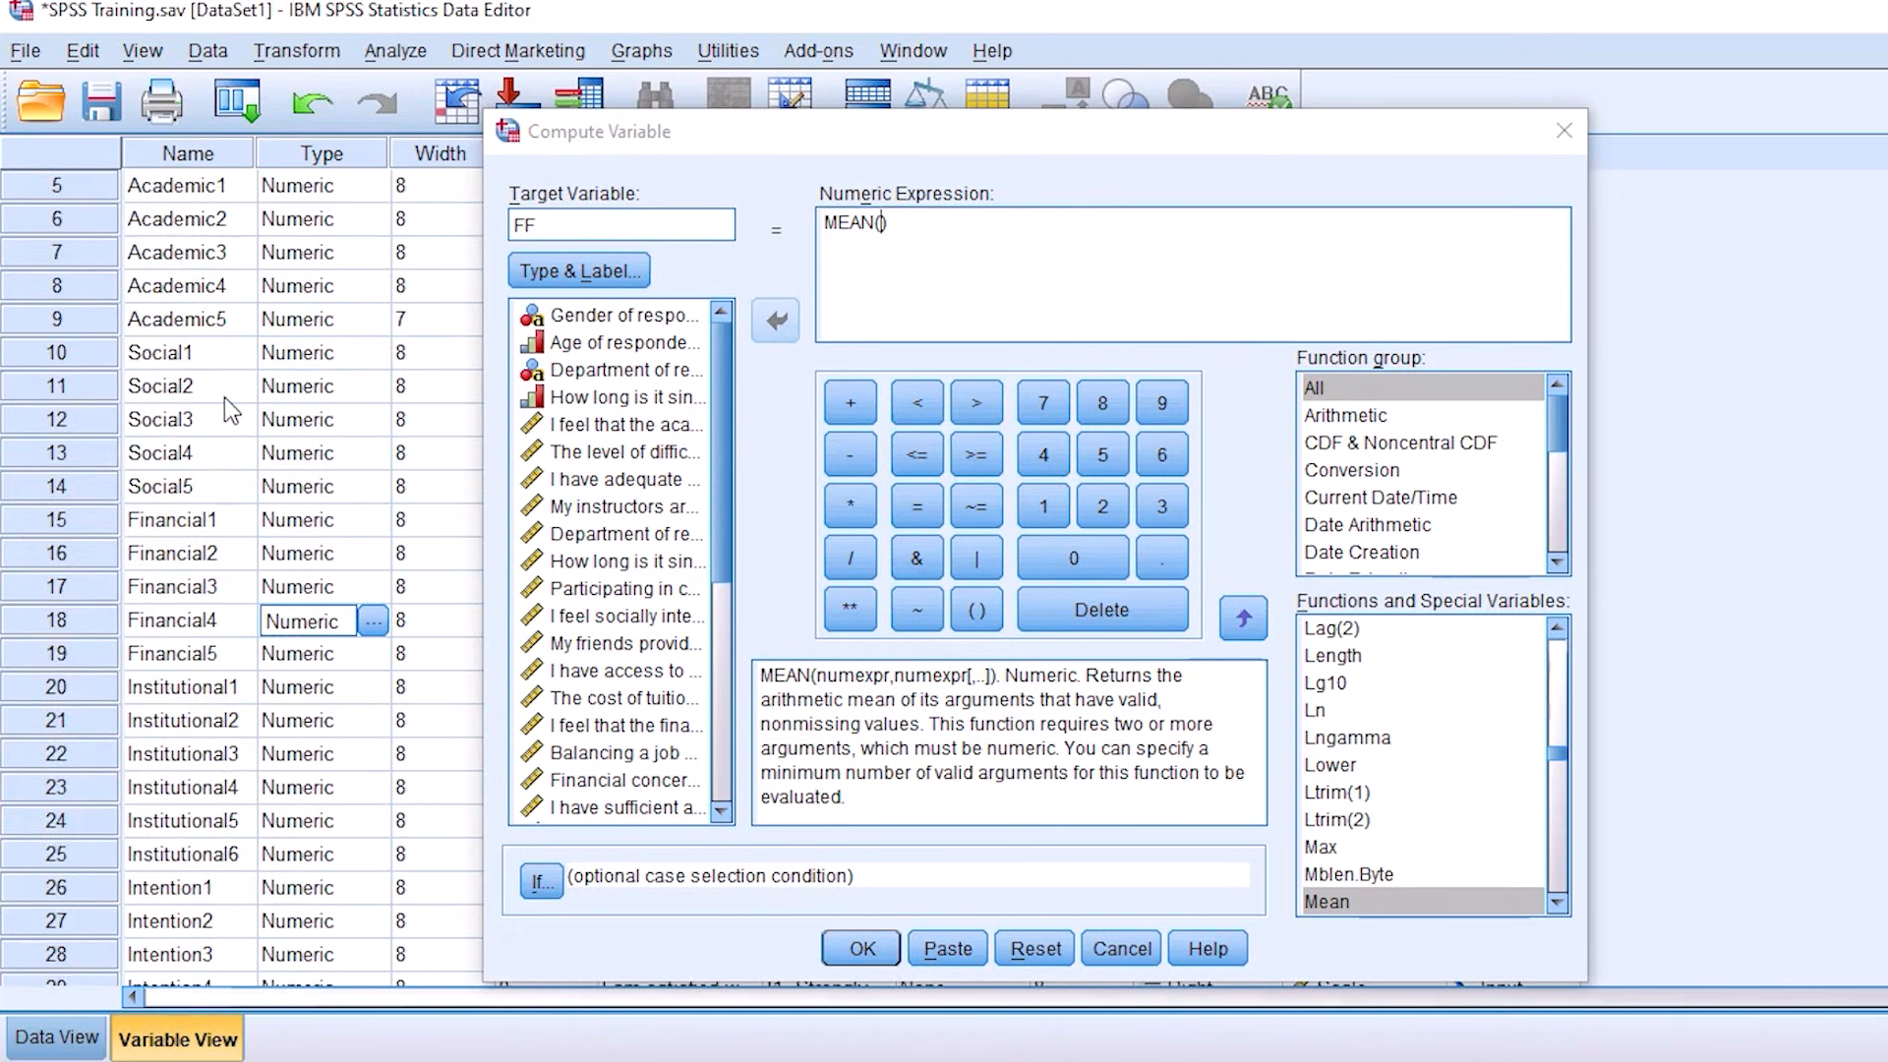
scroll(225, 397, up, 2)
drag(198, 322, 205, 794)
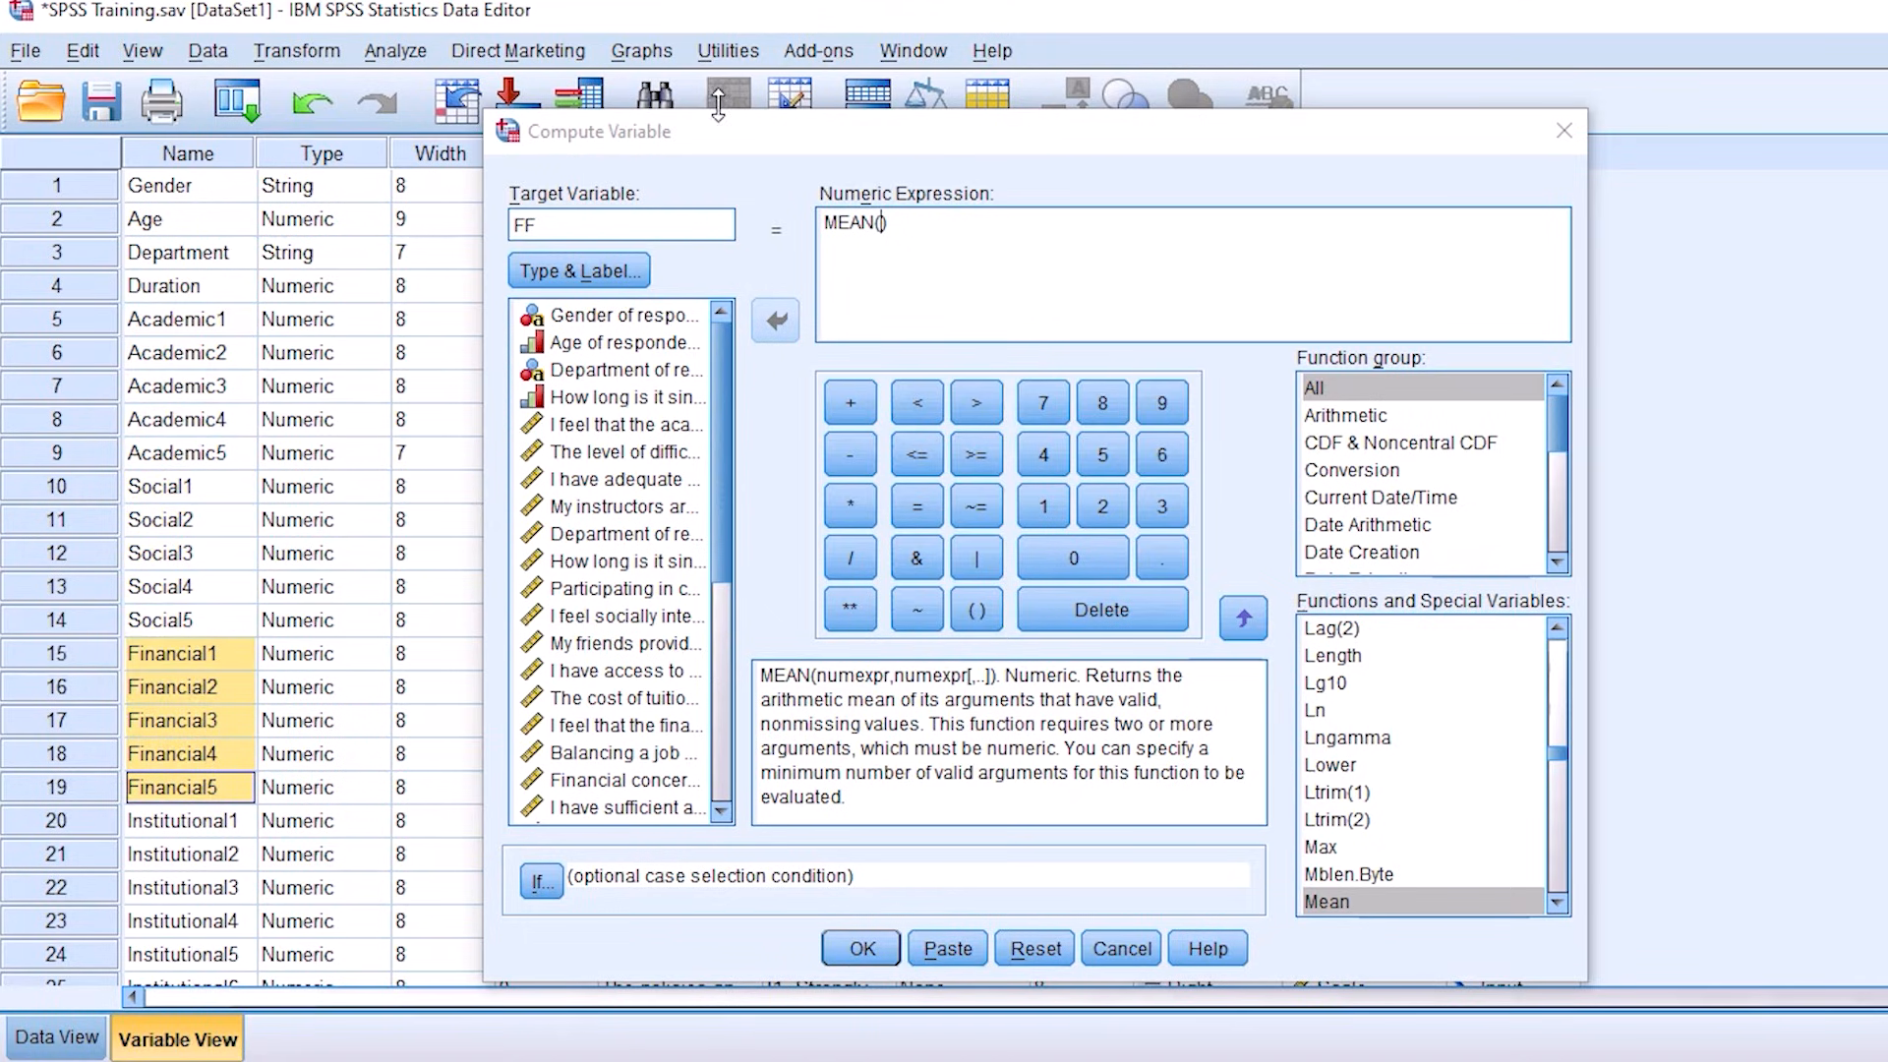
Step: Move the Compute Variable dialog clear of the label column and compare the Financial1 and Institutional1 labels with the dialog's source variables
drag(700, 145, 1210, 155)
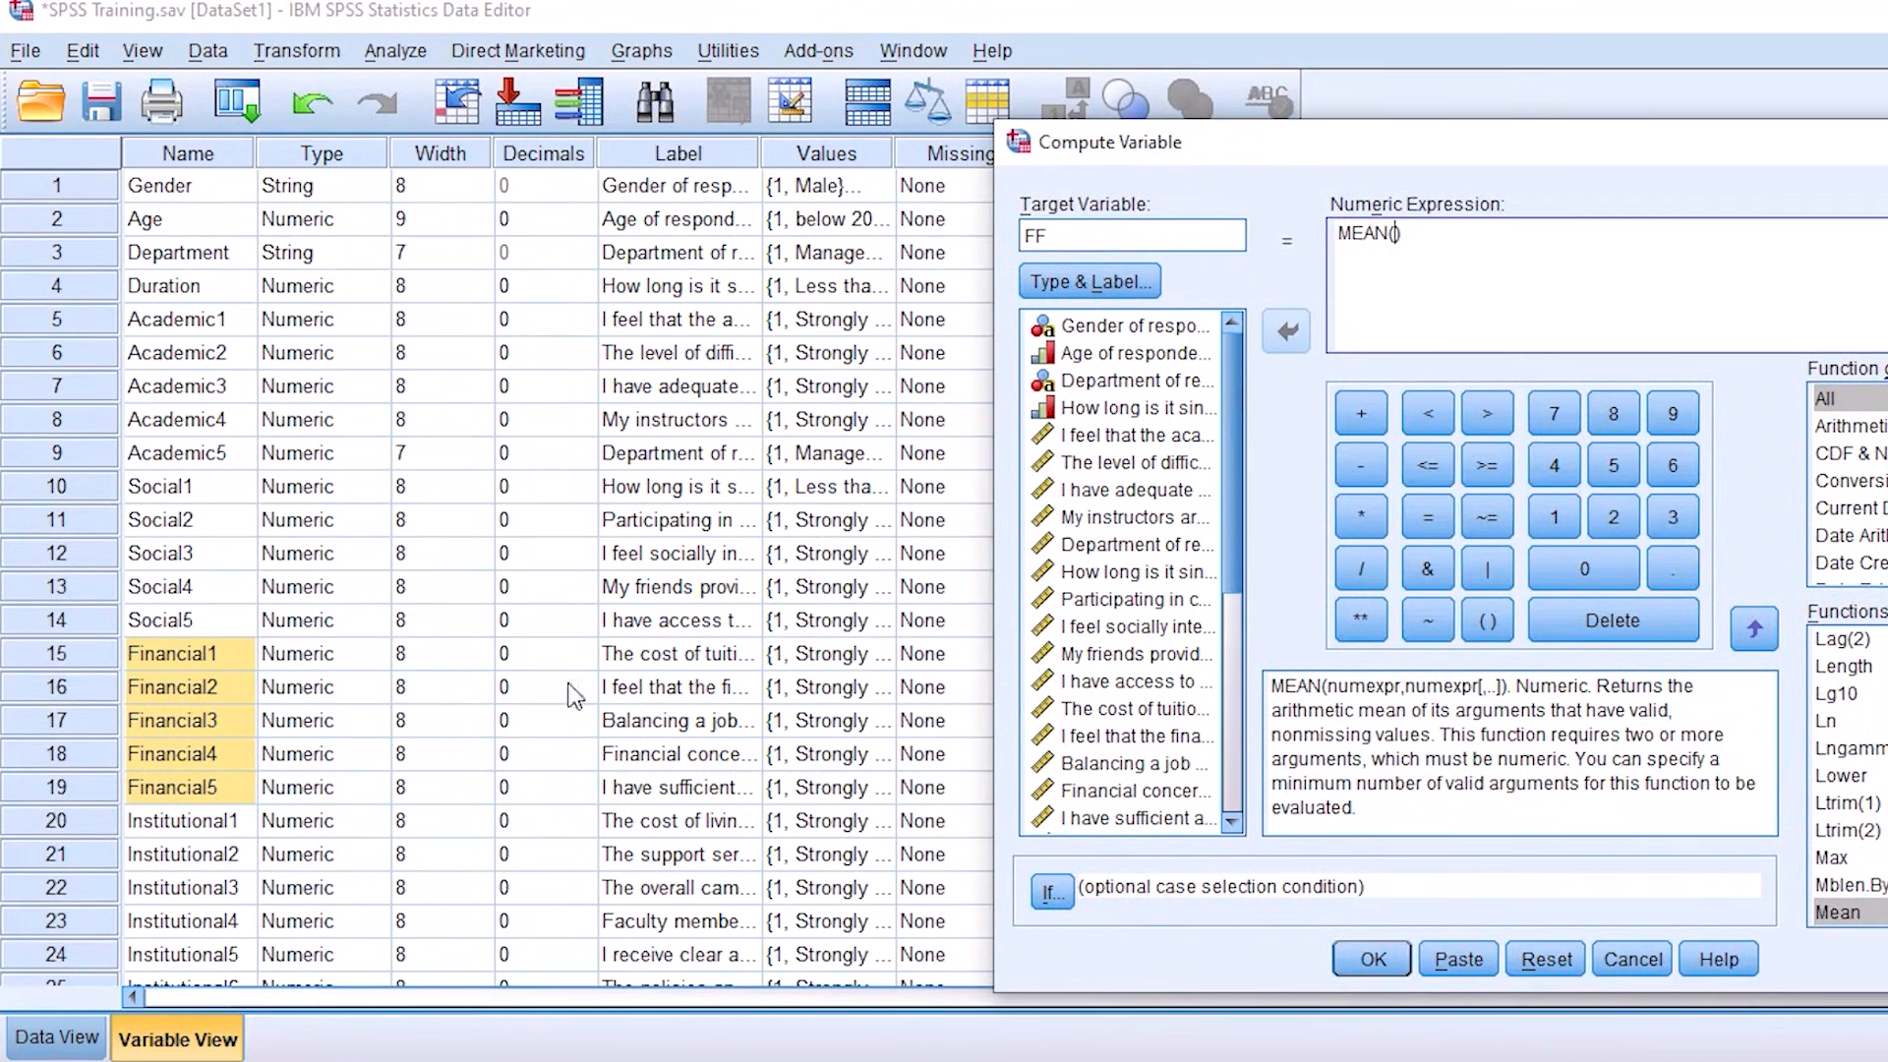
click(656, 661)
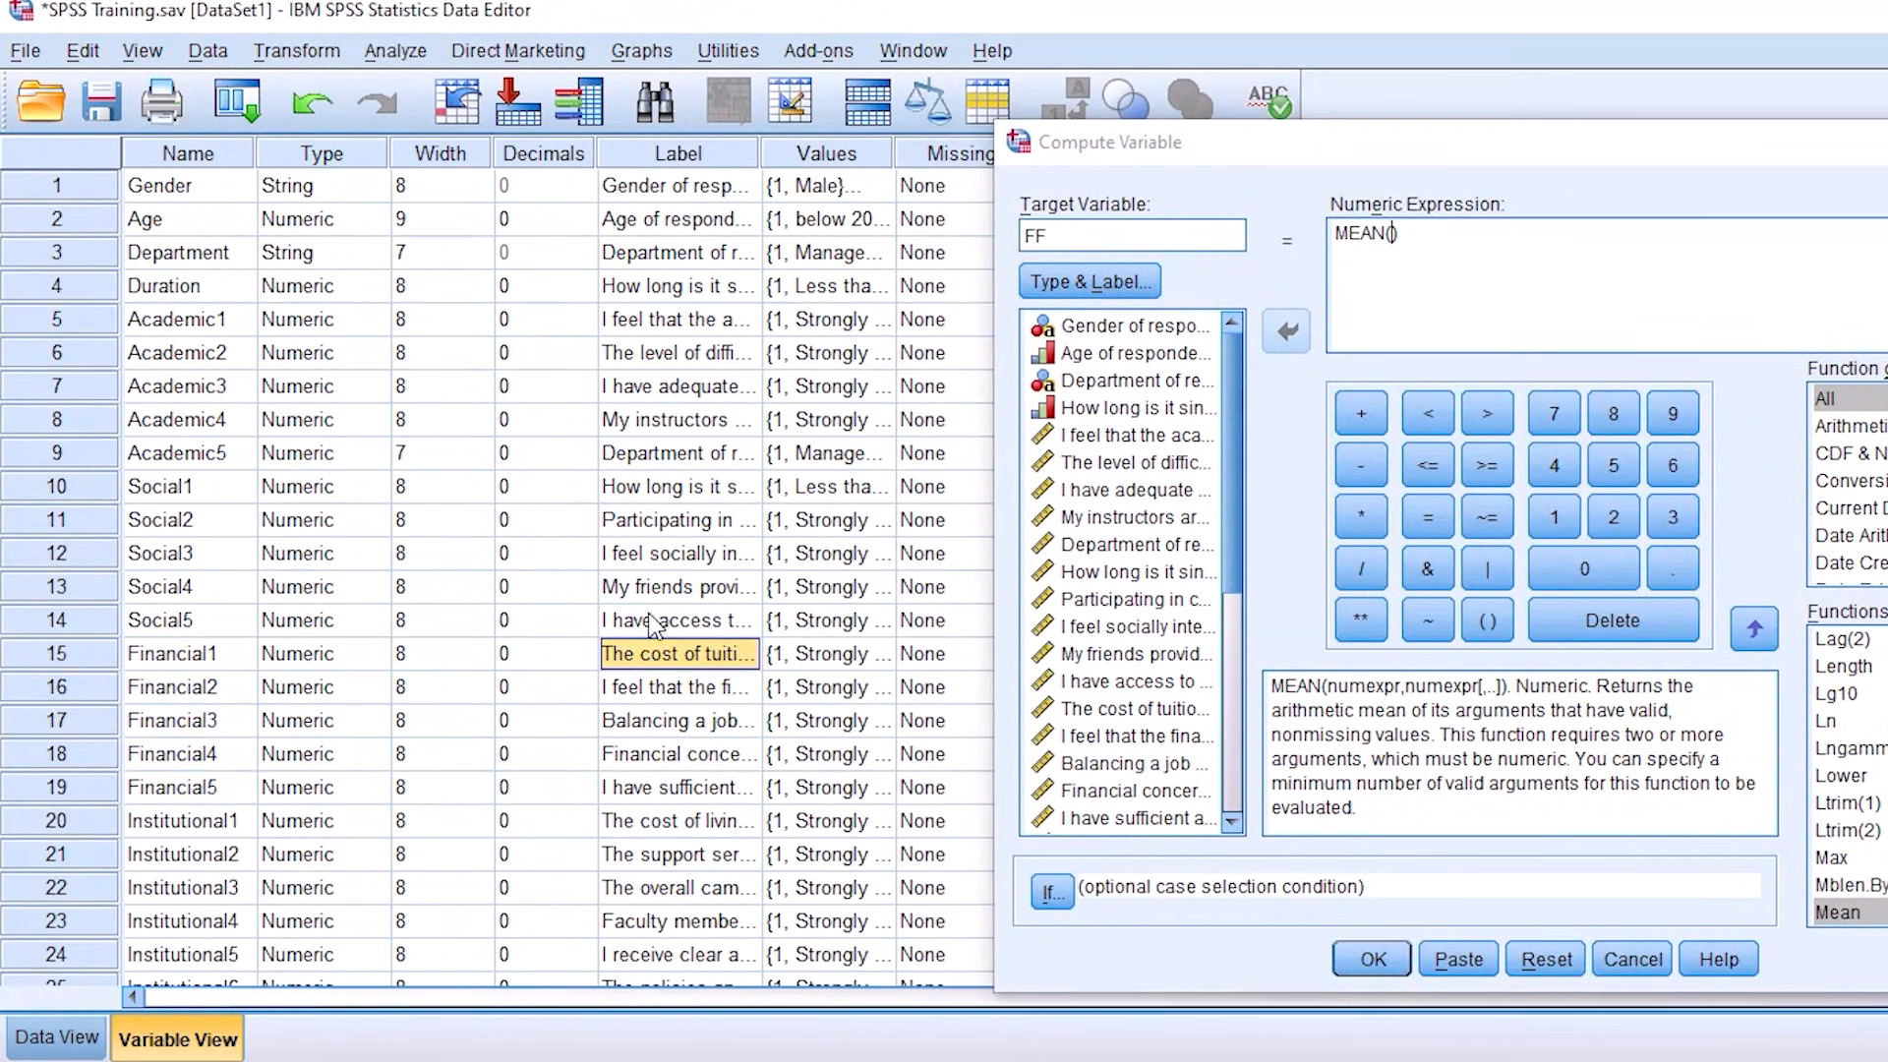
drag(1235, 452, 1255, 558)
click(1109, 600)
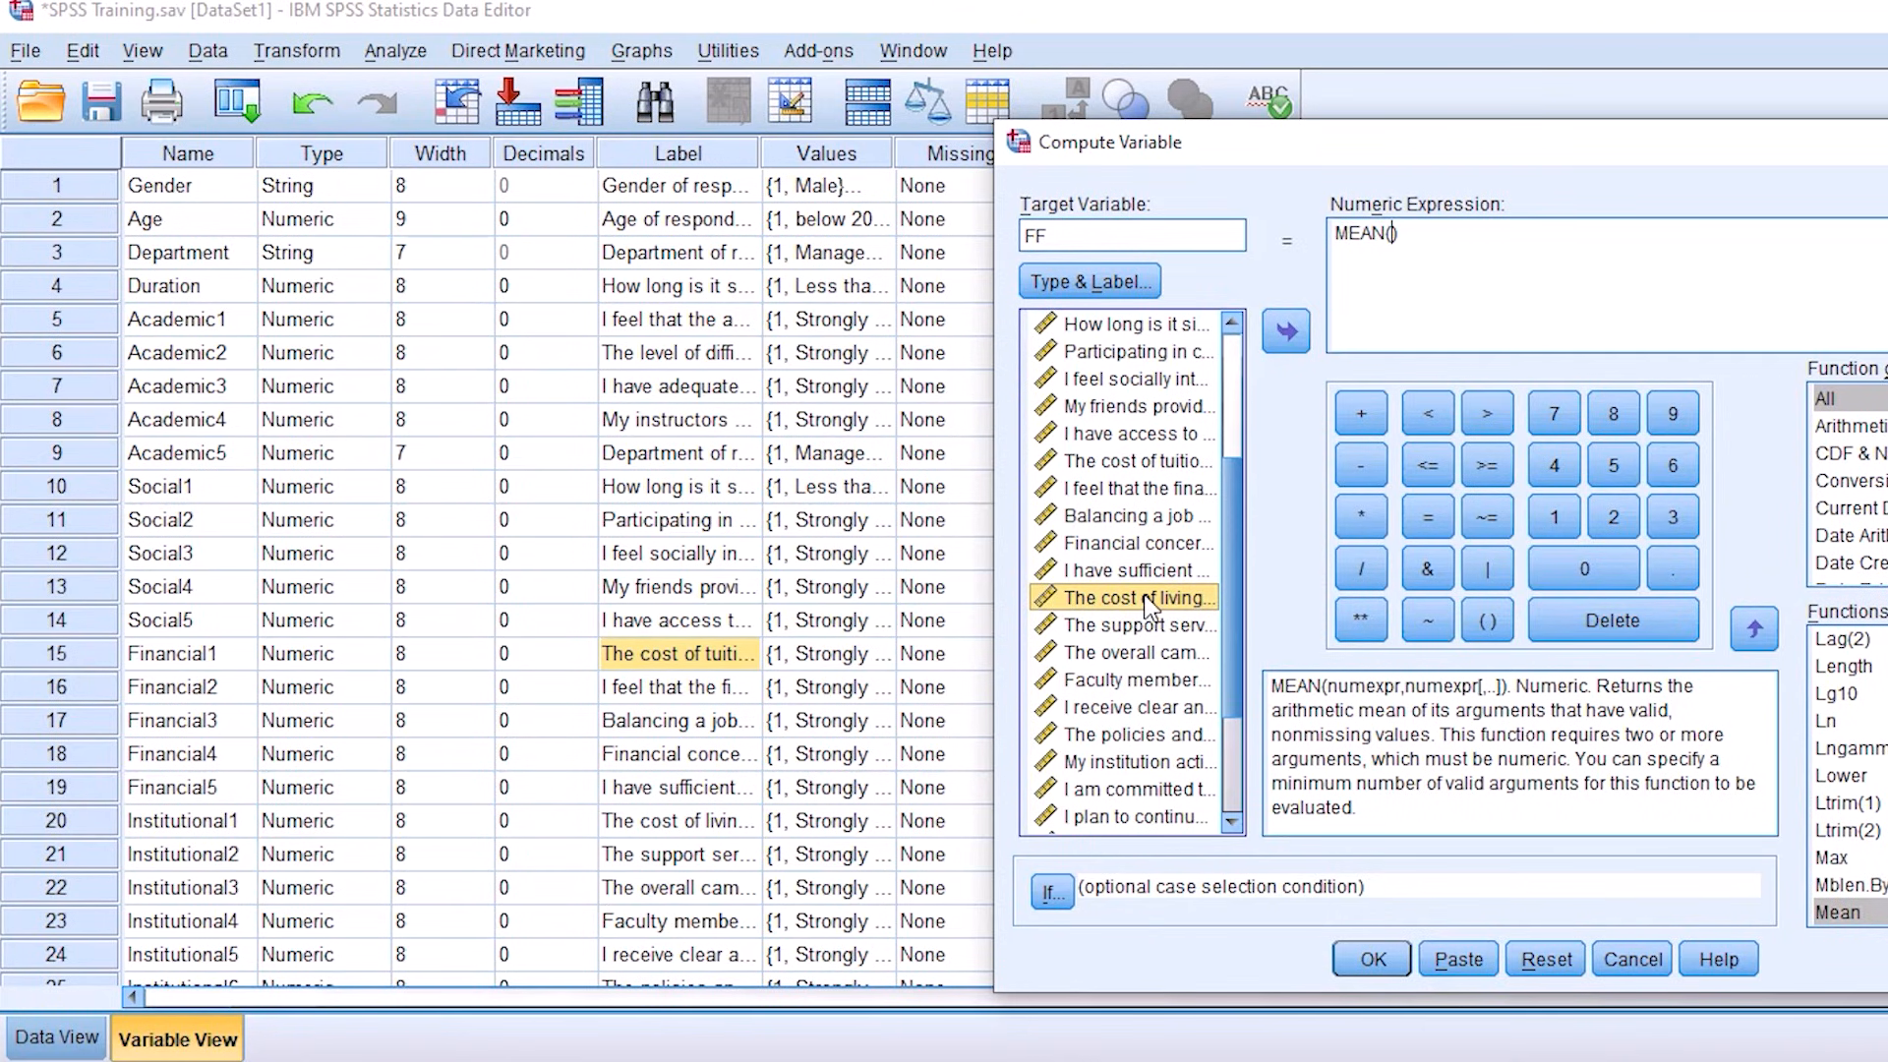
double_click(1147, 600)
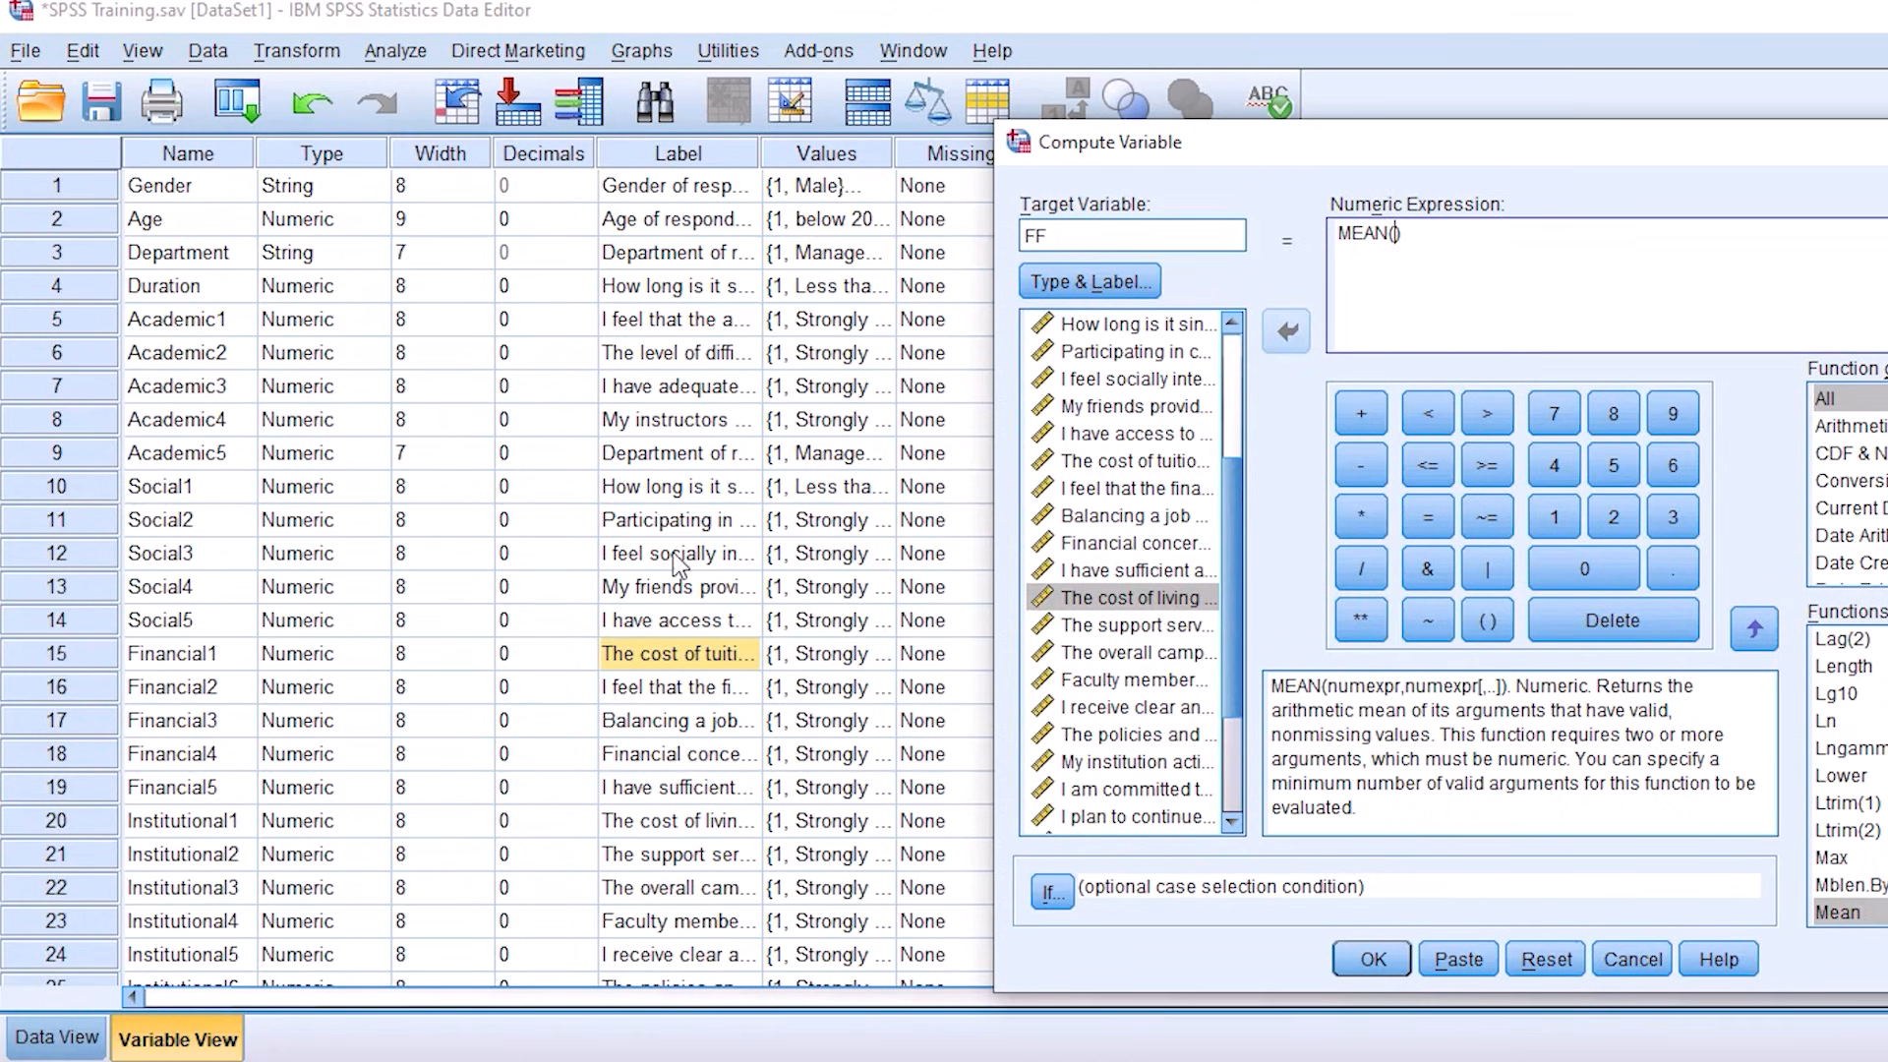
scroll(700, 665, down, 1)
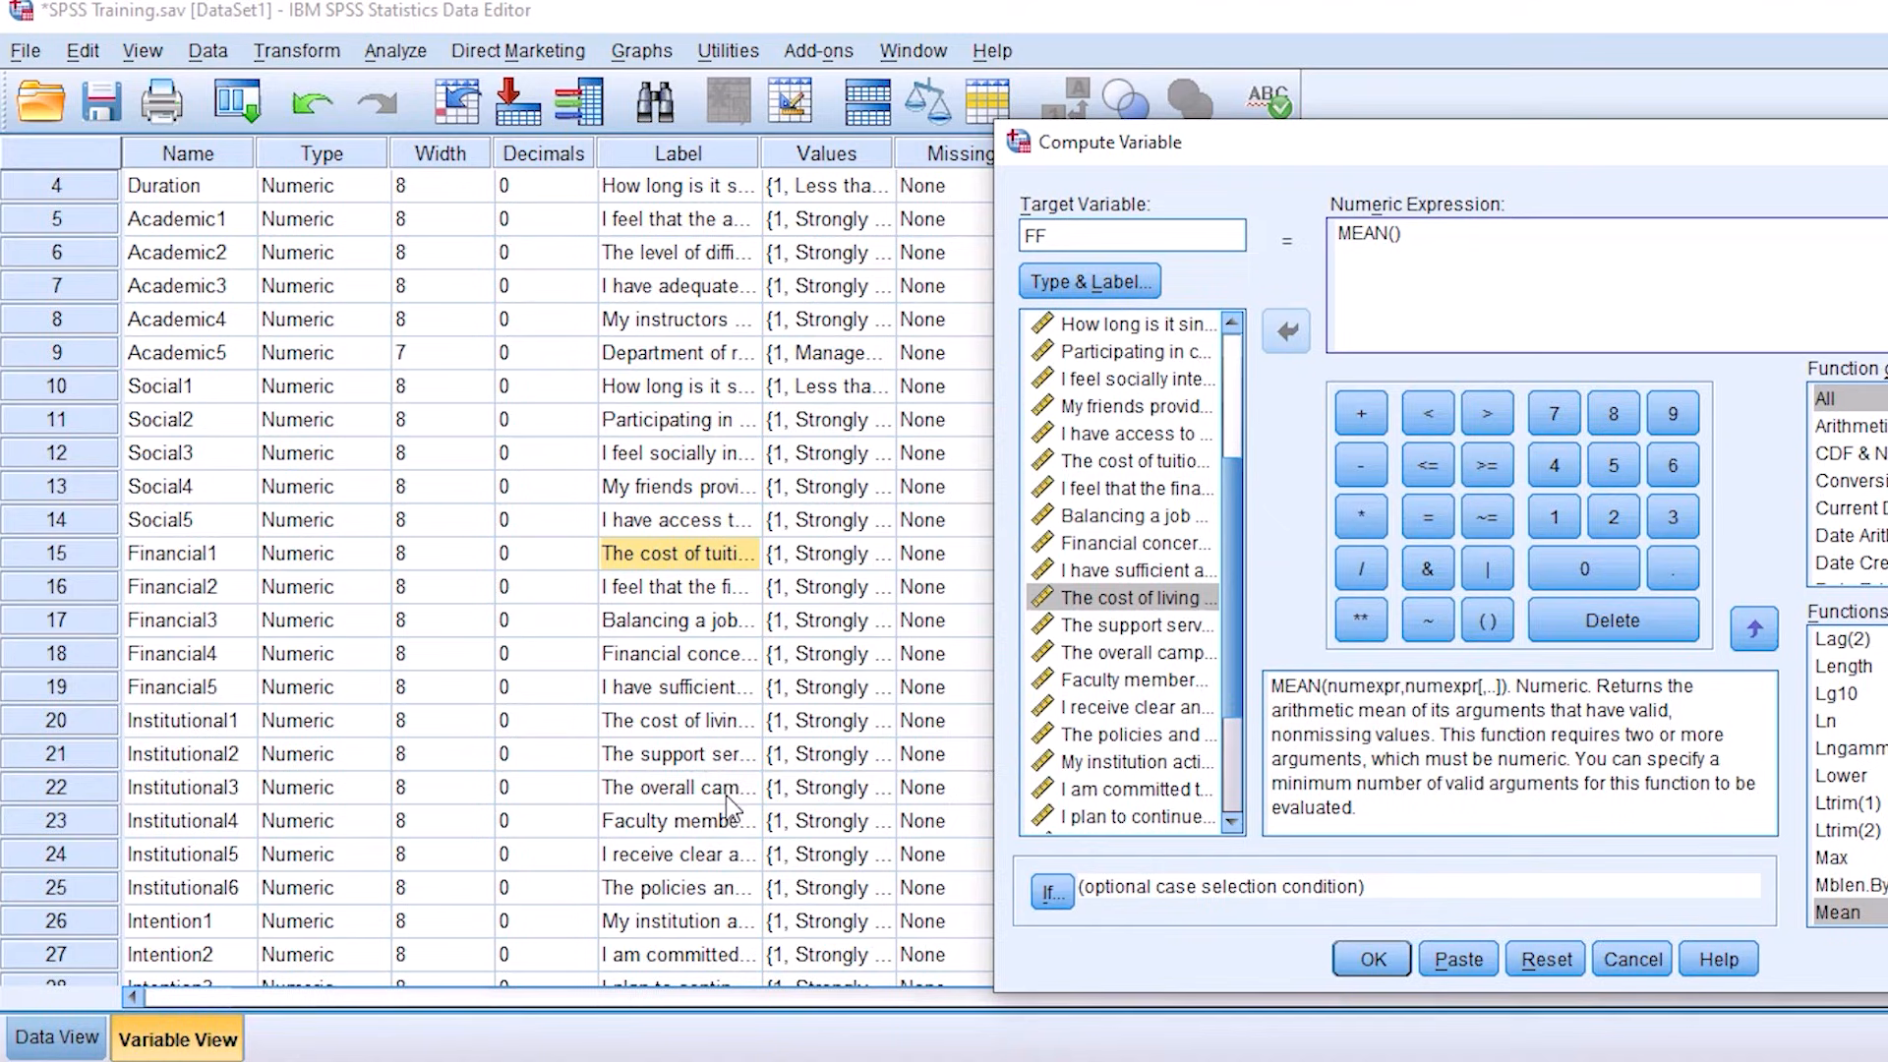
double_click(700, 720)
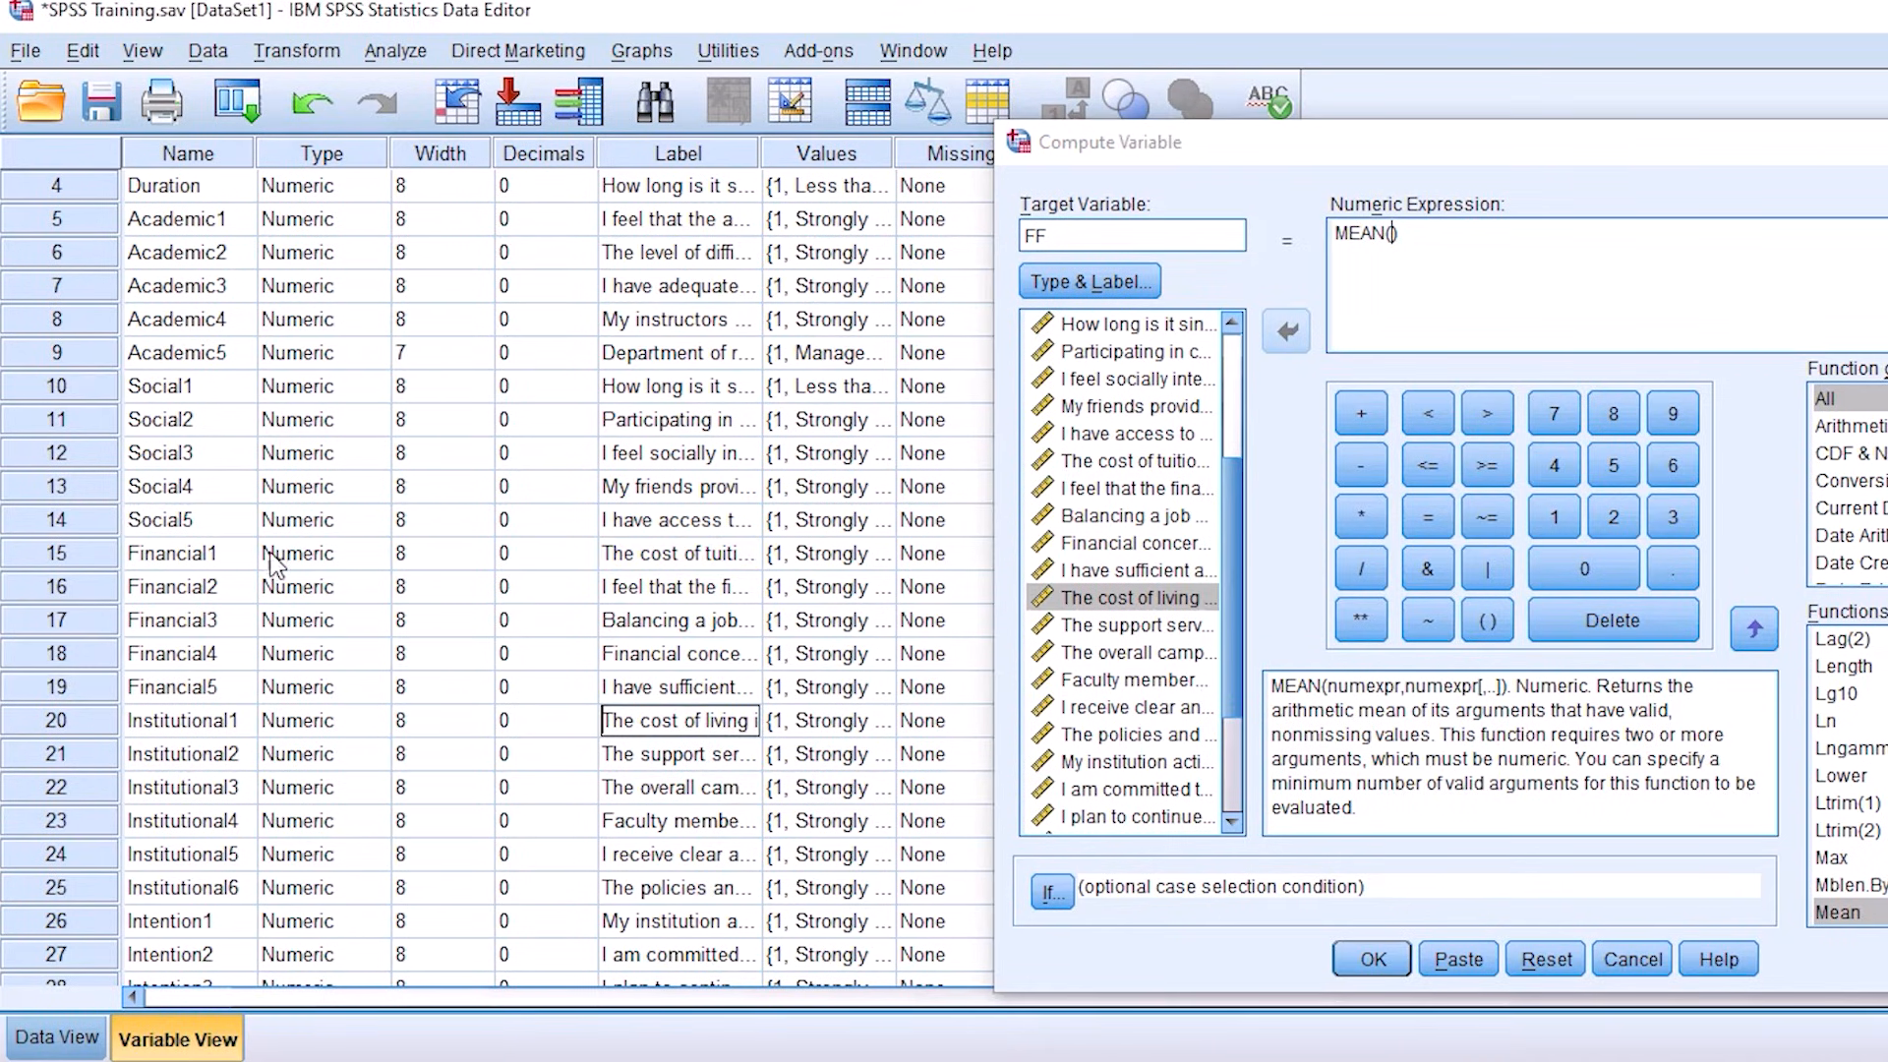
click(634, 558)
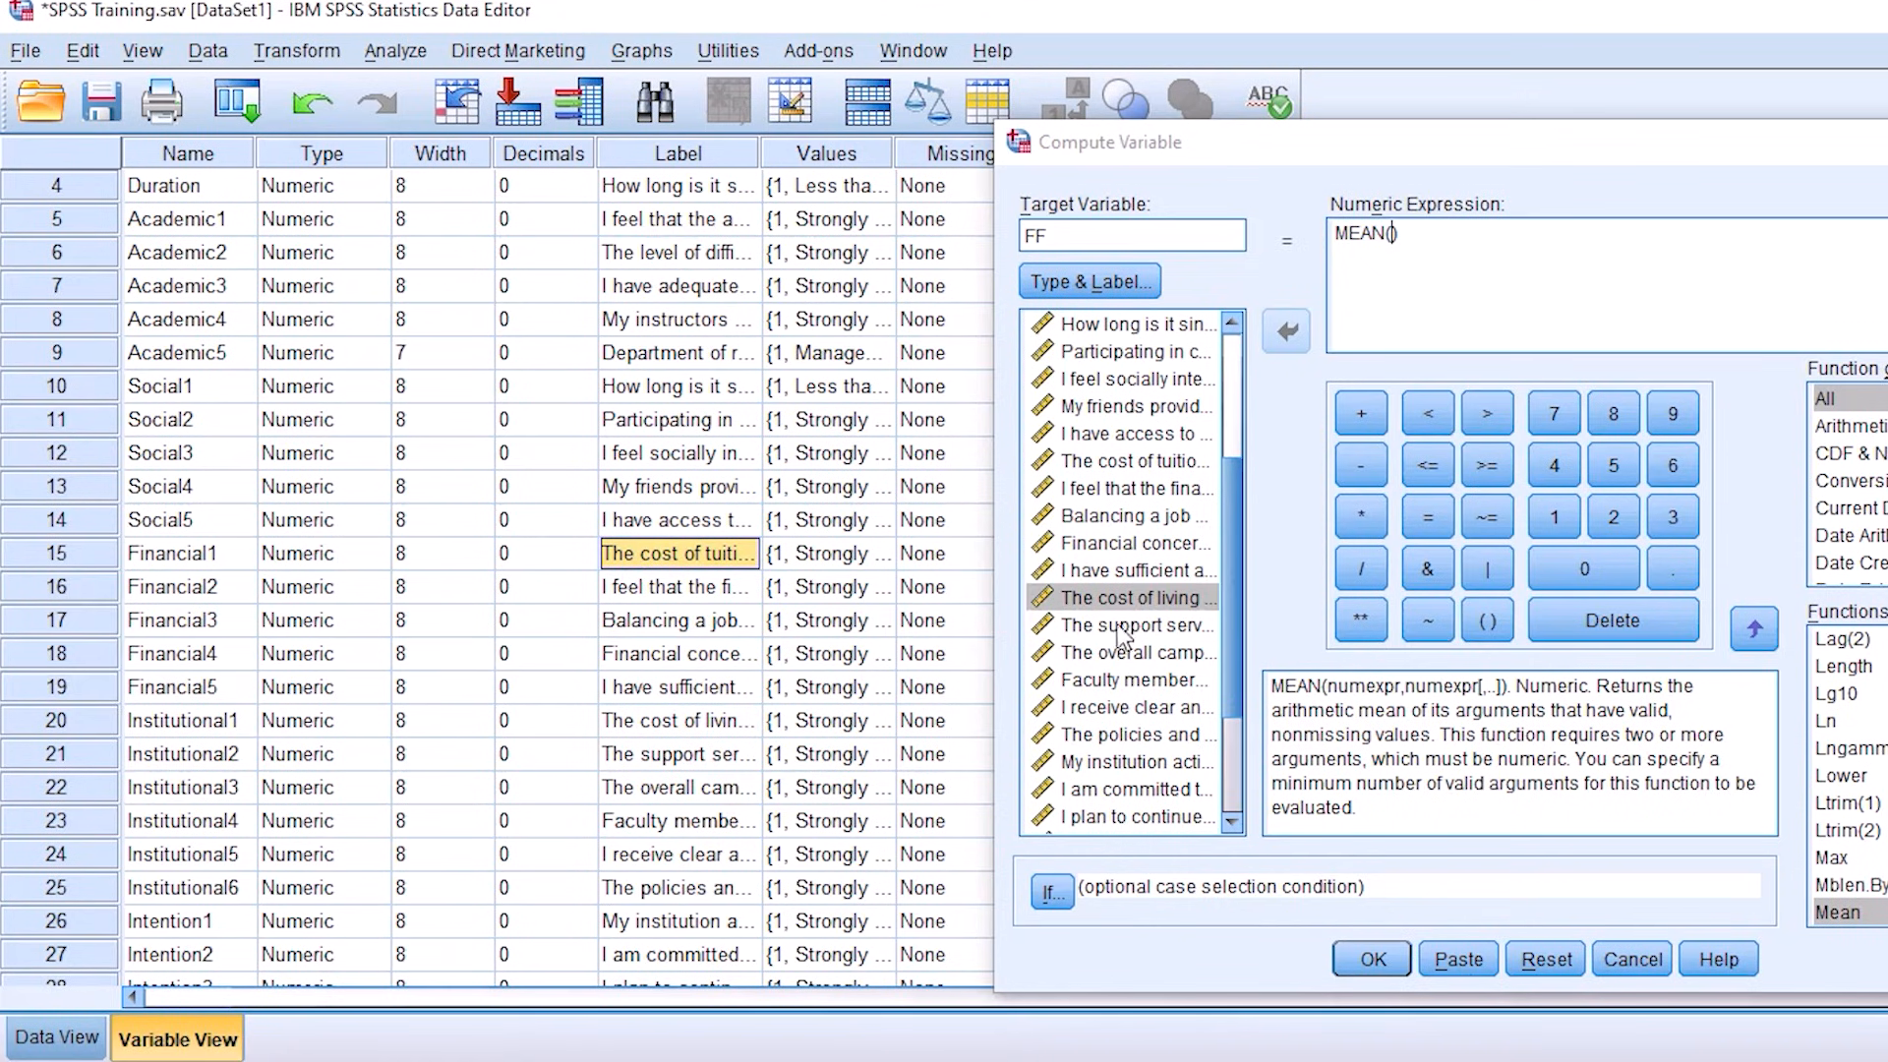
scroll(1141, 595, up, 1)
scroll(1139, 597, up, 2)
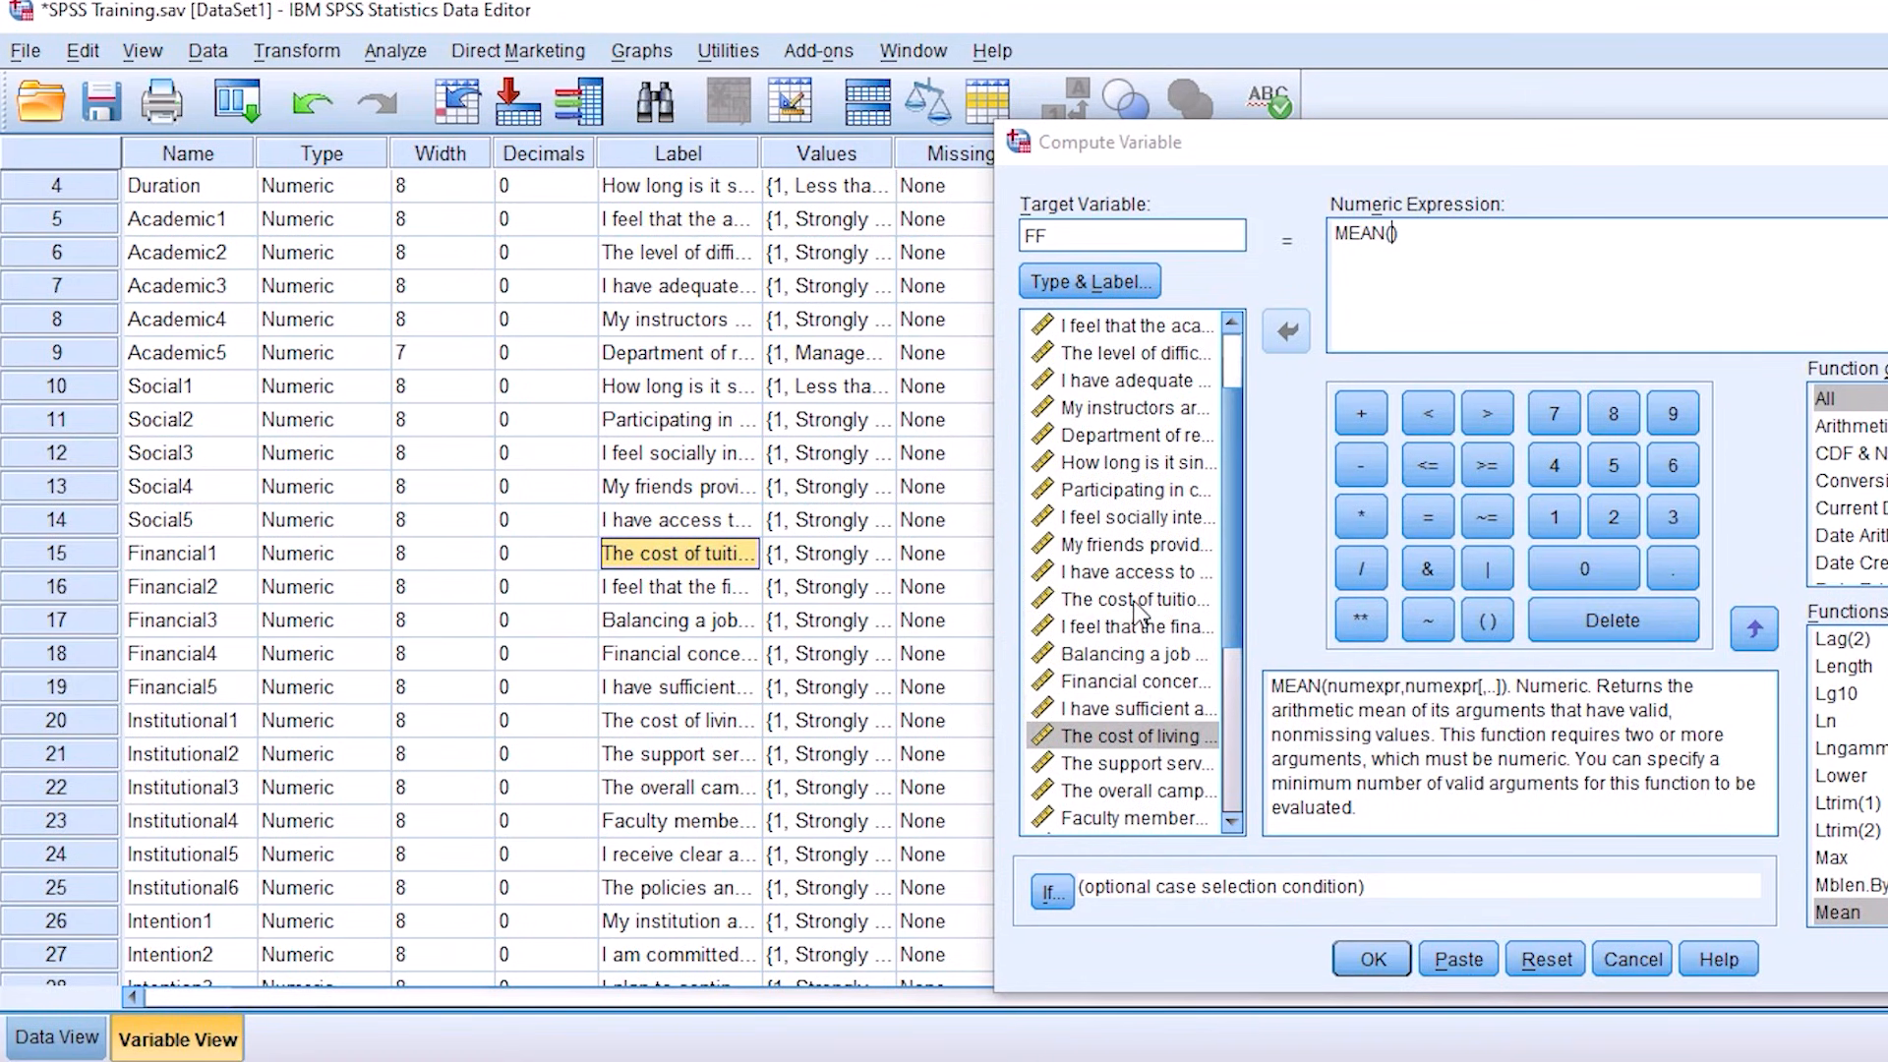
Step: Add Financial1, Financial2, Financial3, Financial4 and Financial5 as comma-separated arguments inside the MEAN function
double_click(1137, 602)
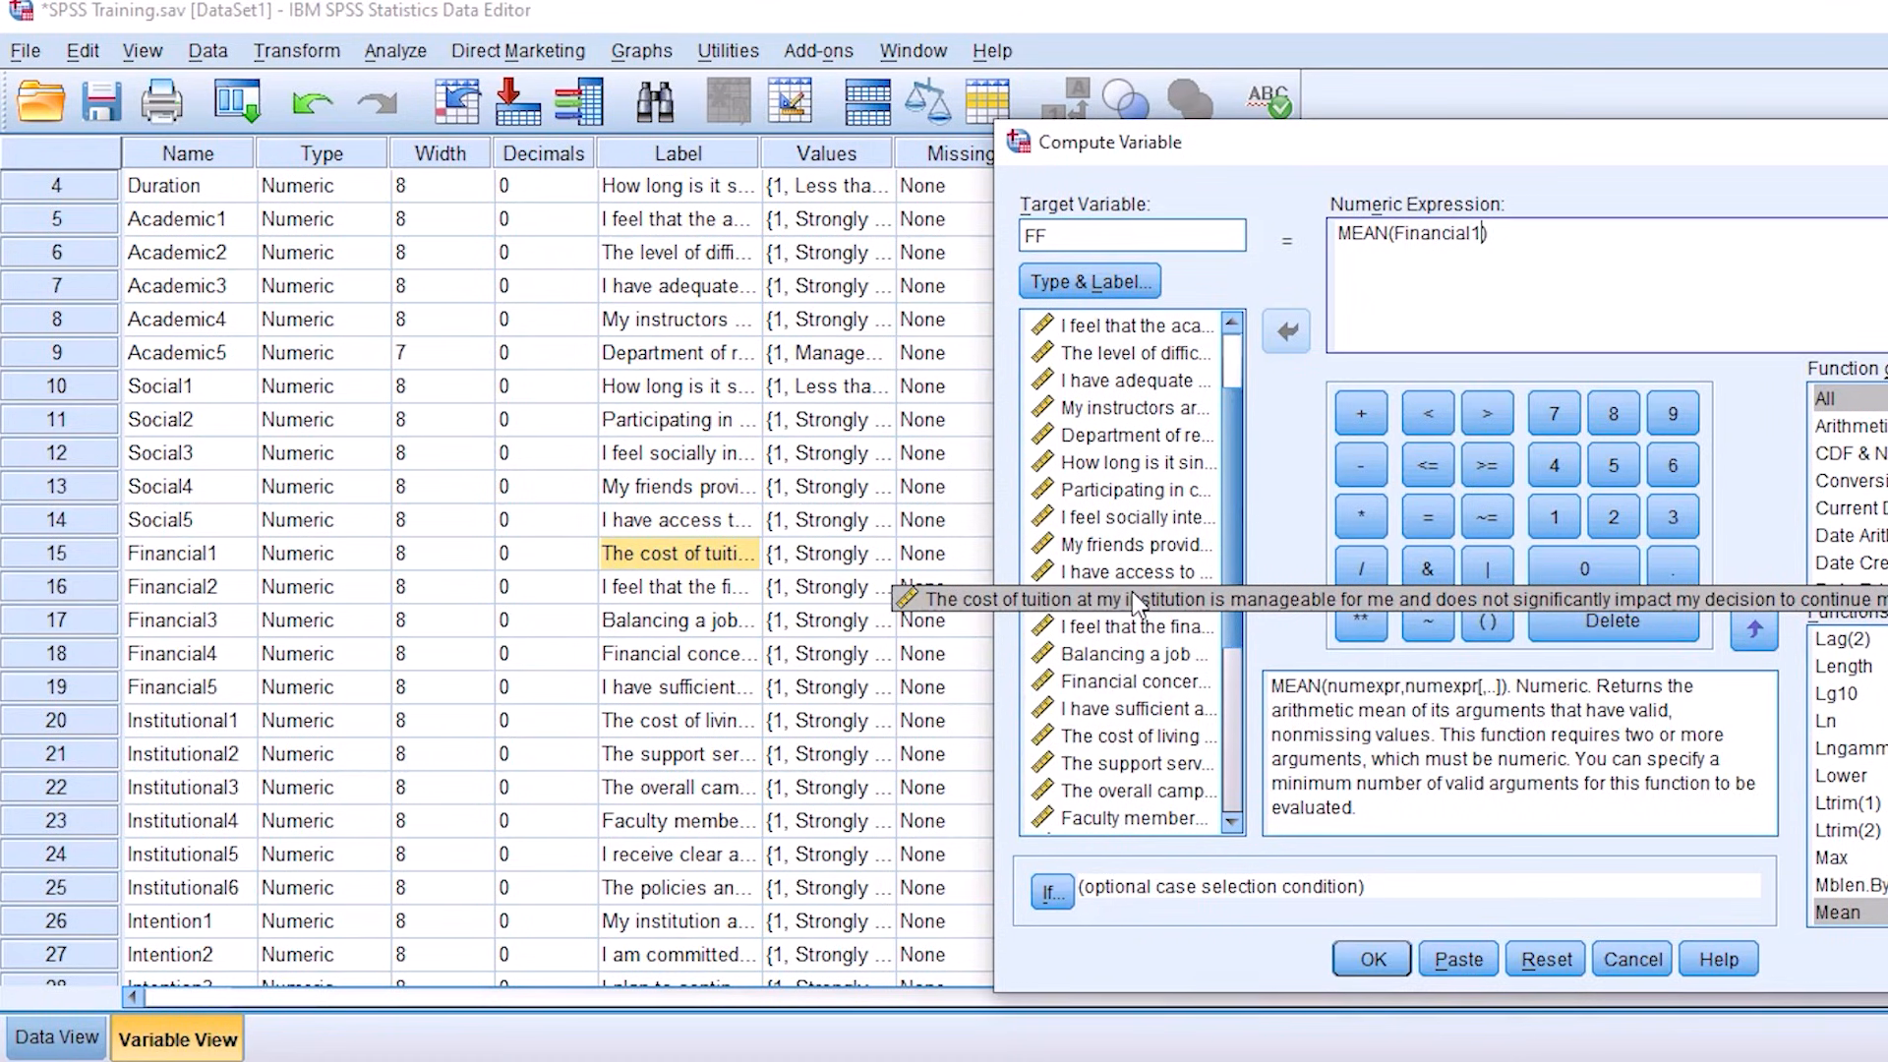
text(,)
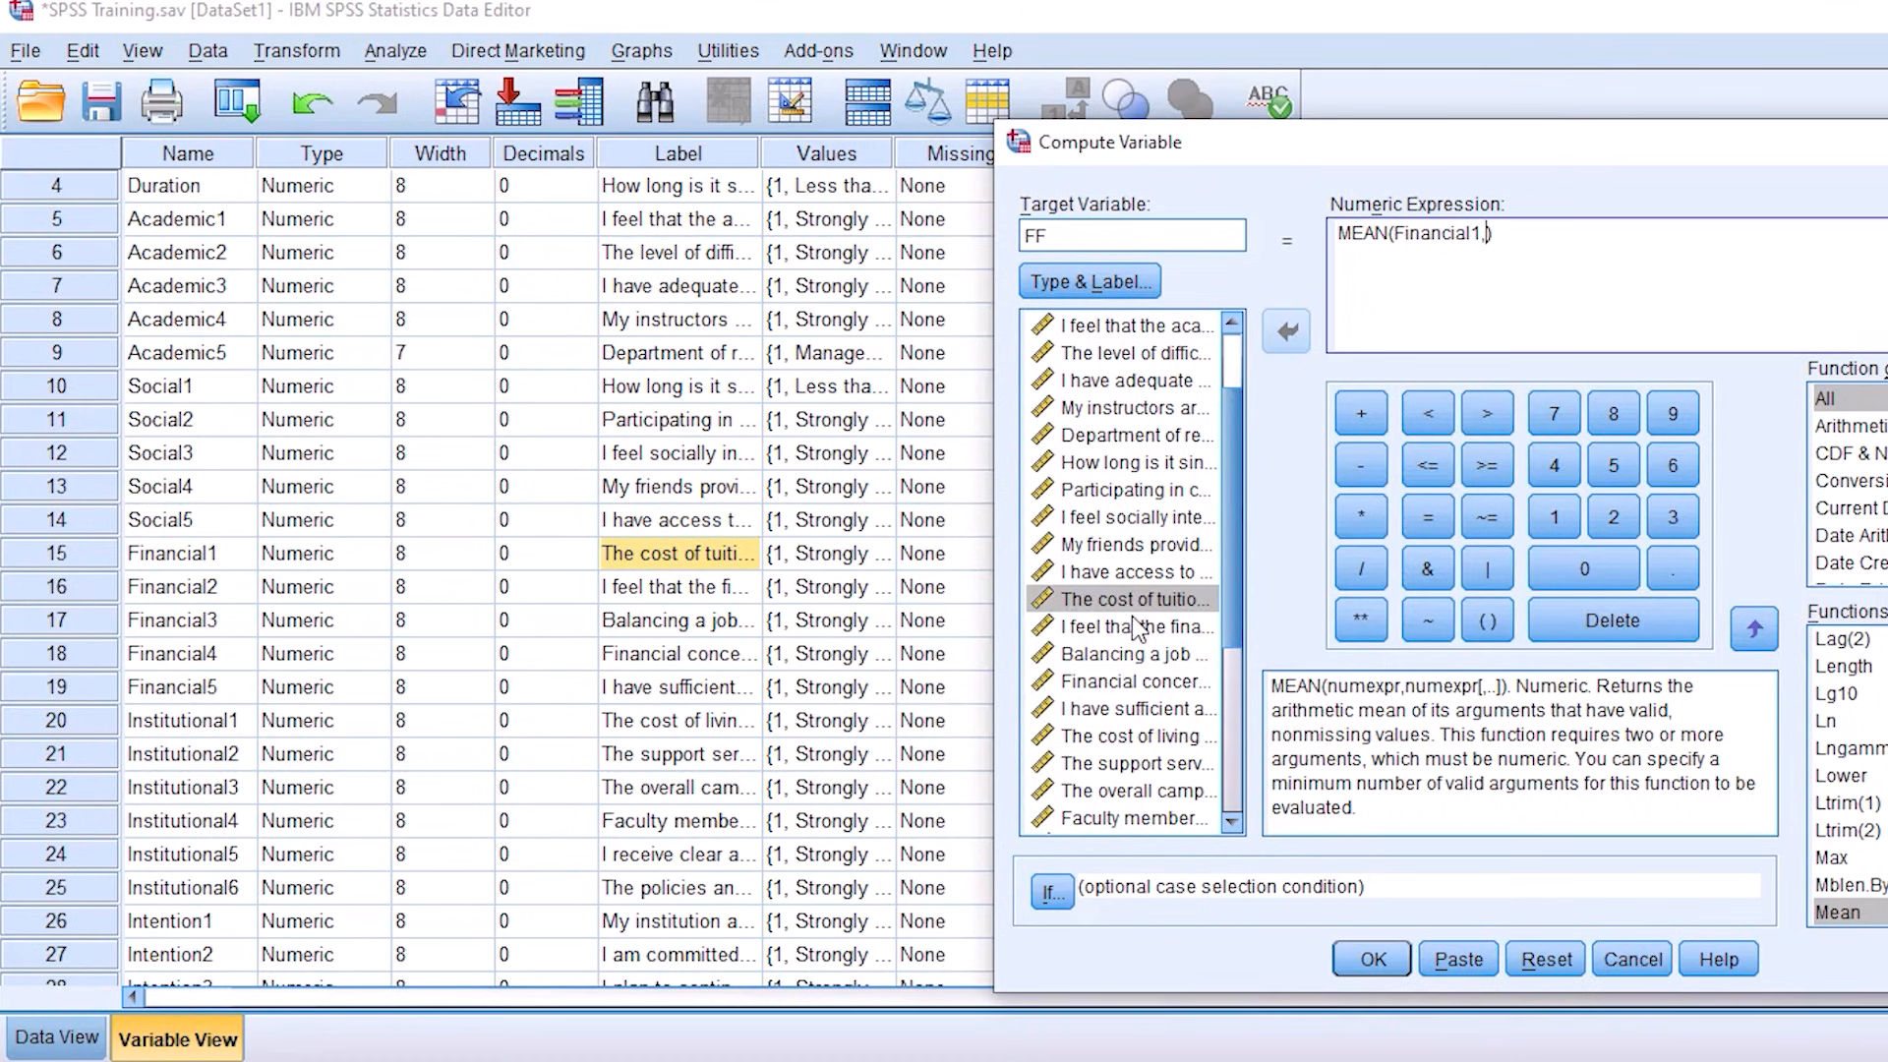
double_click(1138, 626)
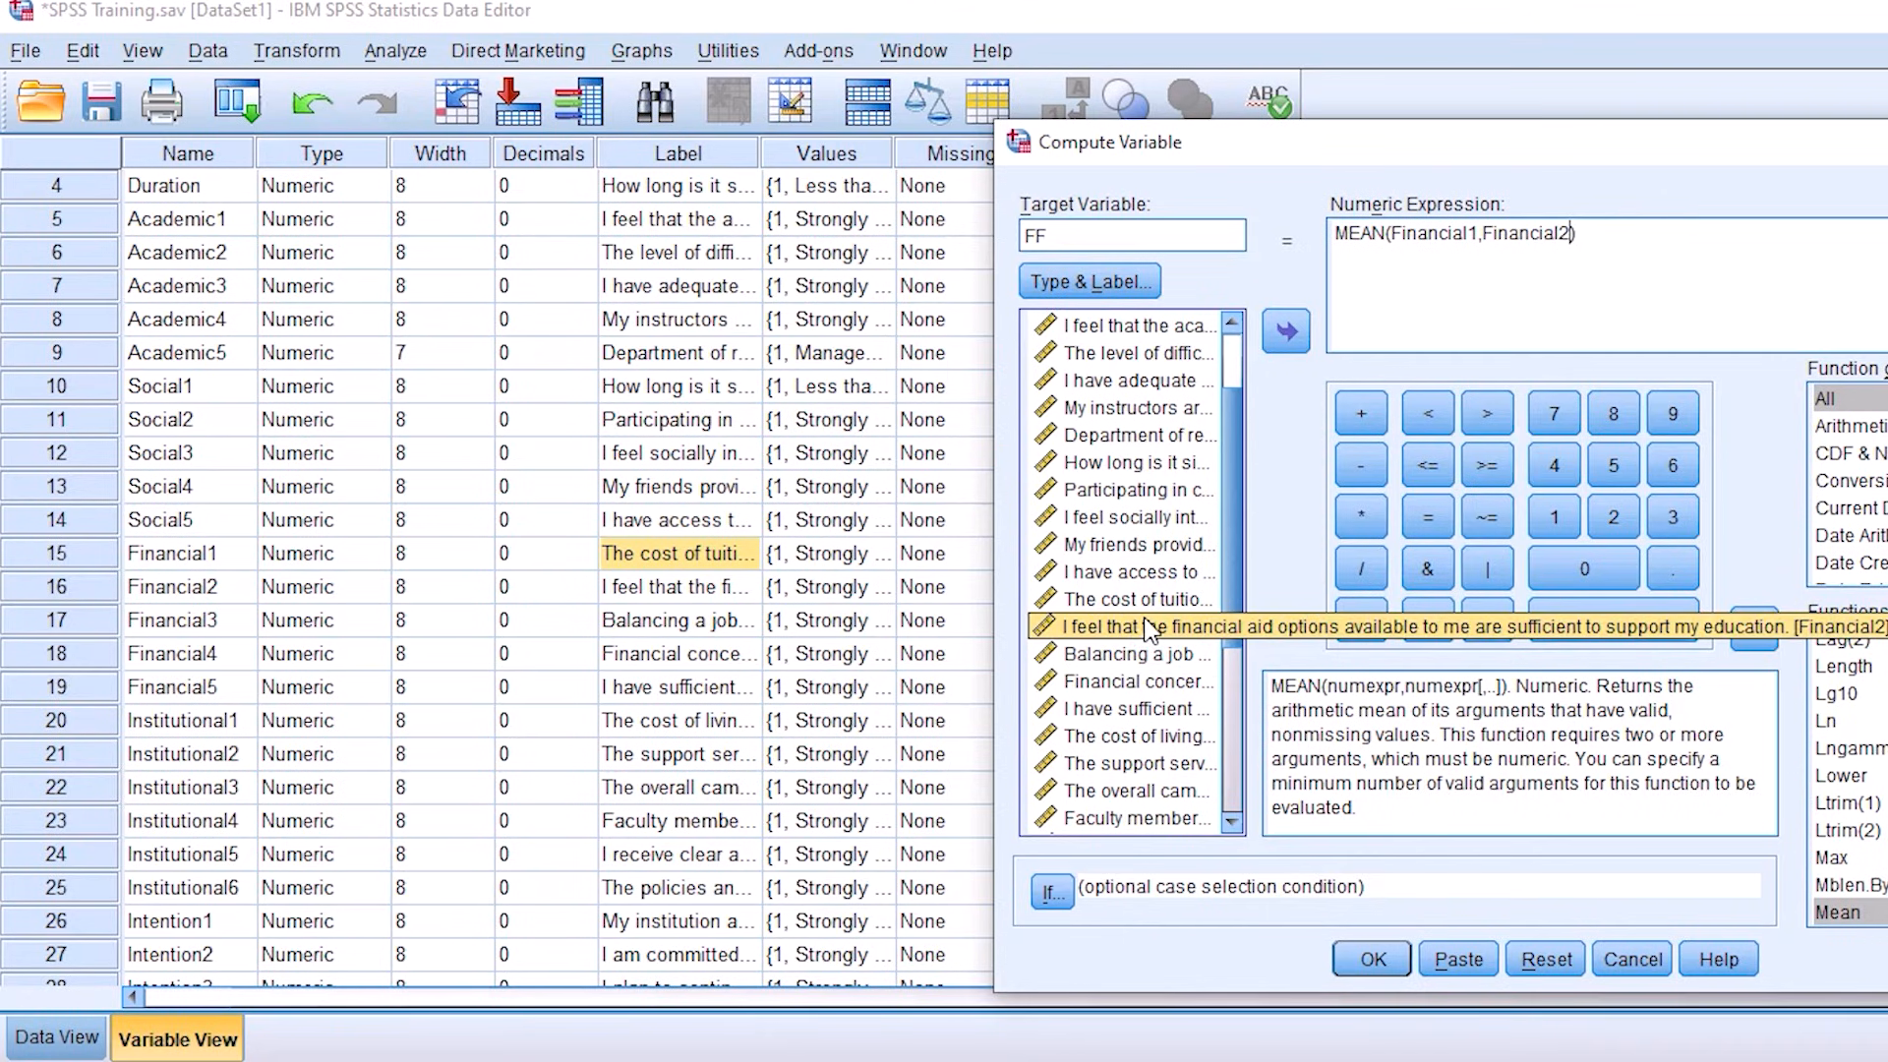
click(1569, 236)
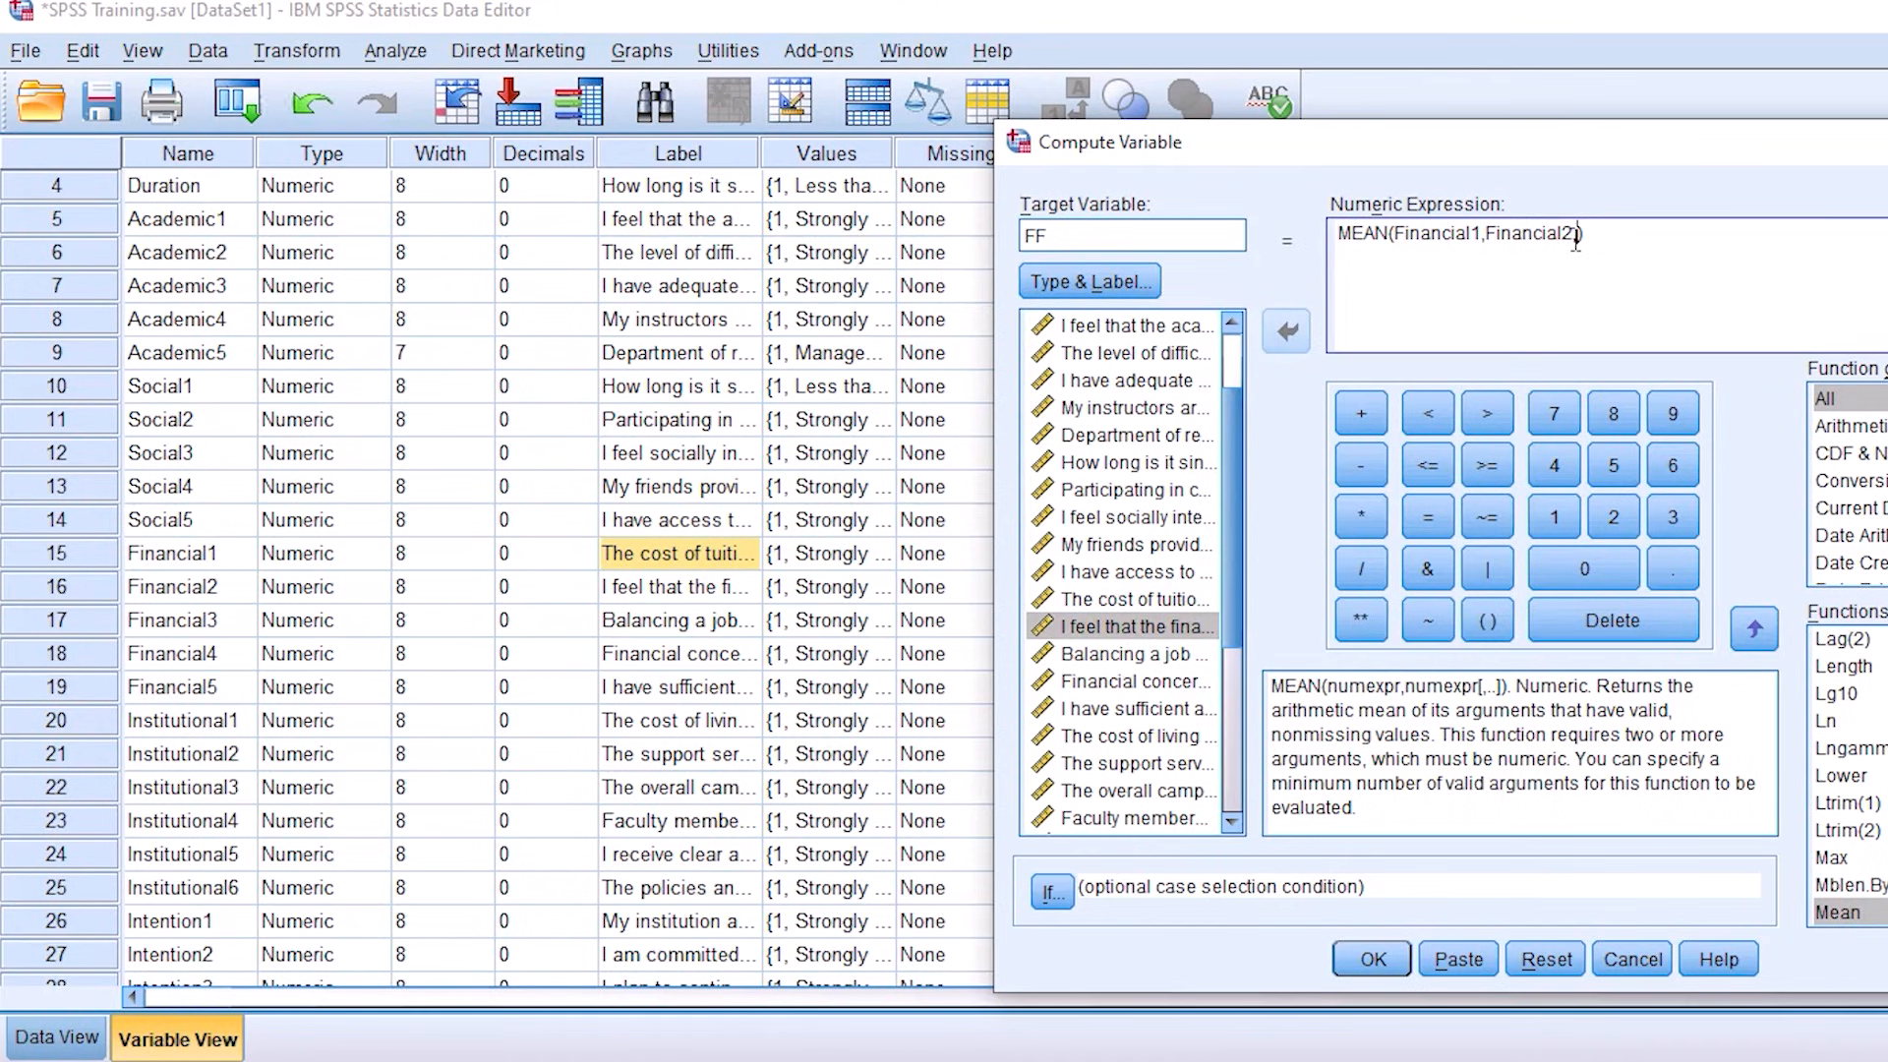
double_click(1175, 657)
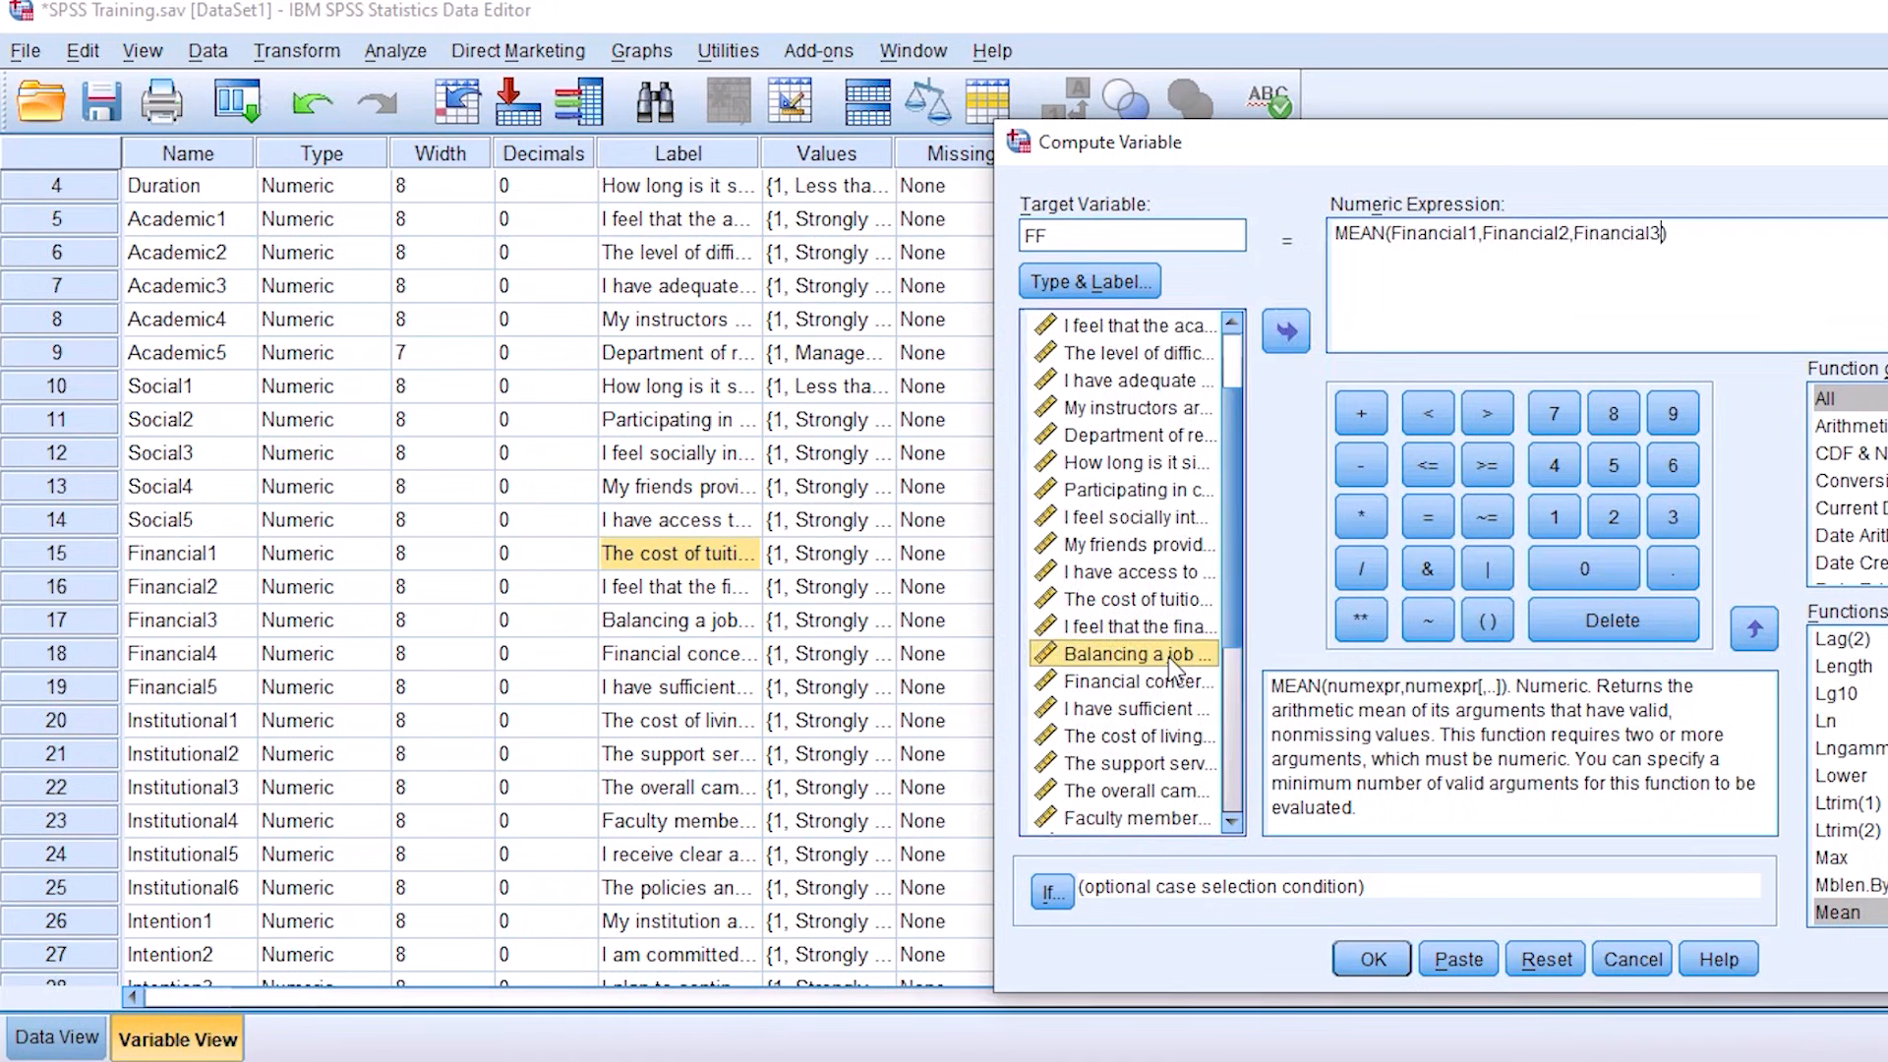
text(,)
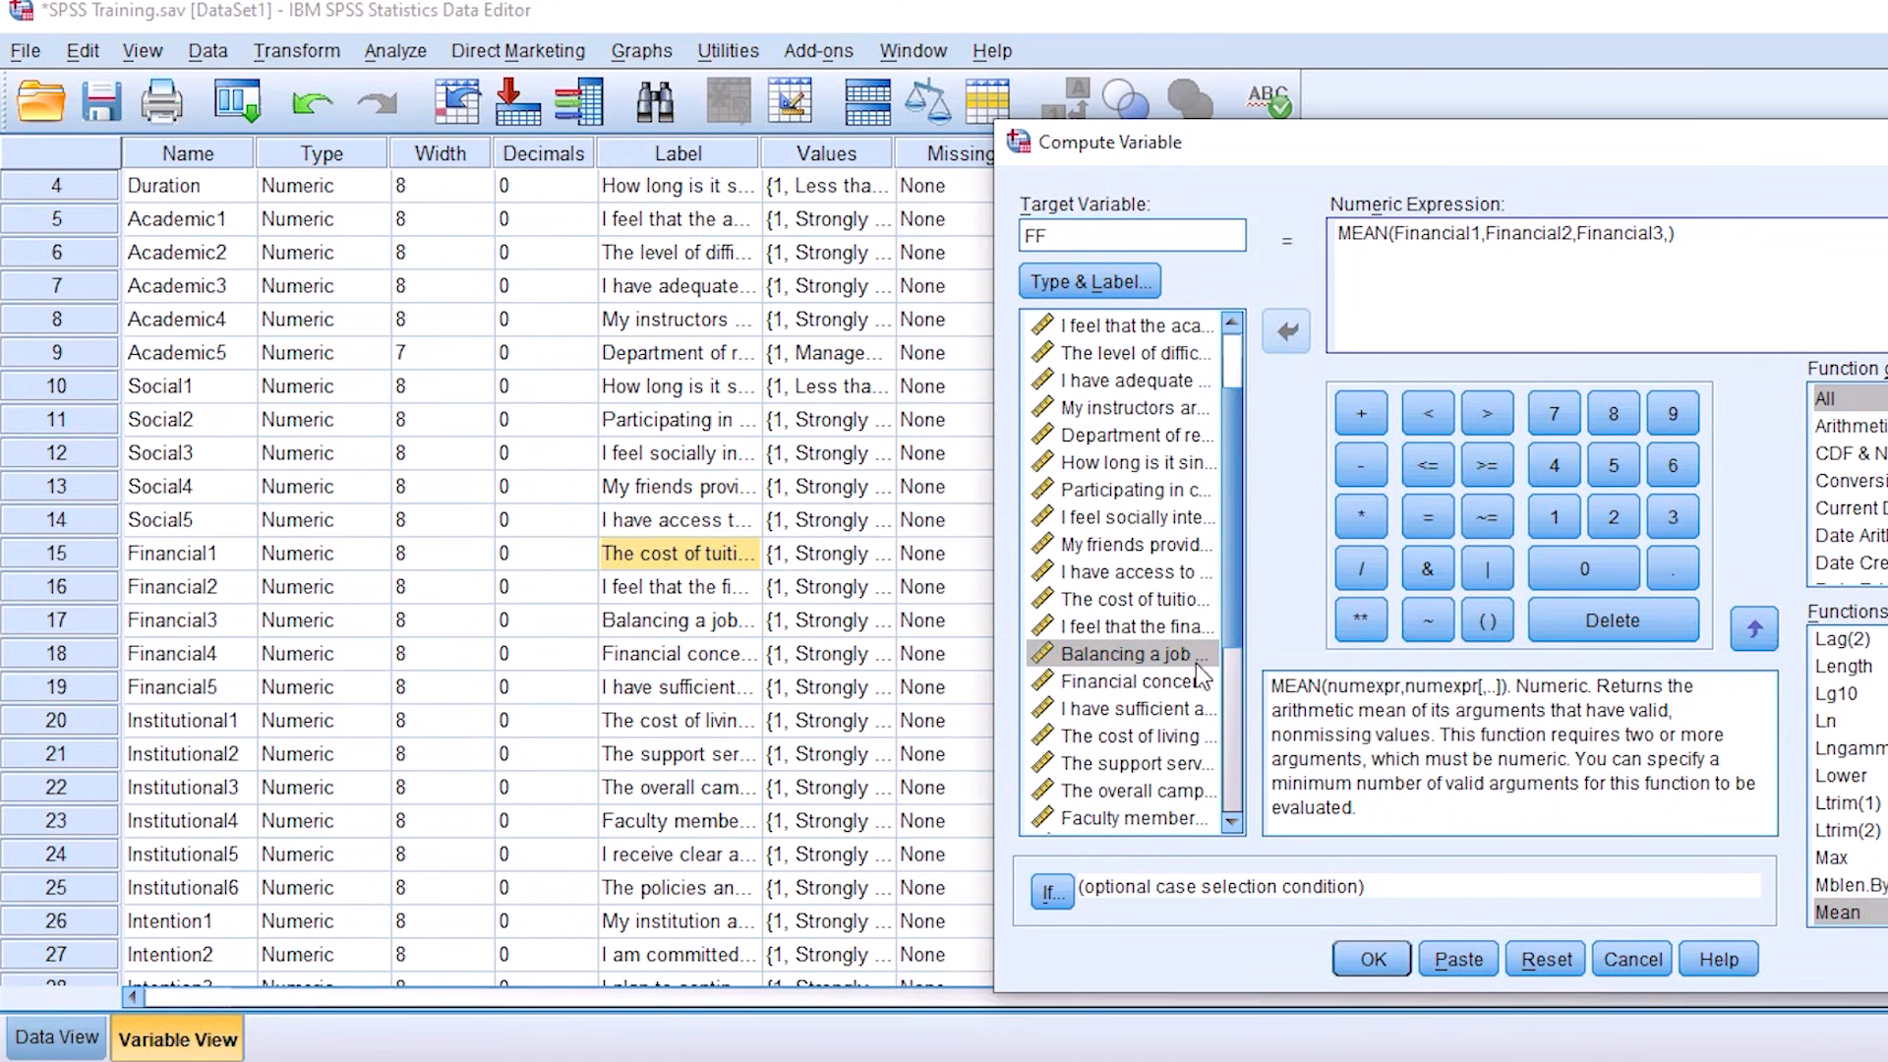
double_click(1154, 683)
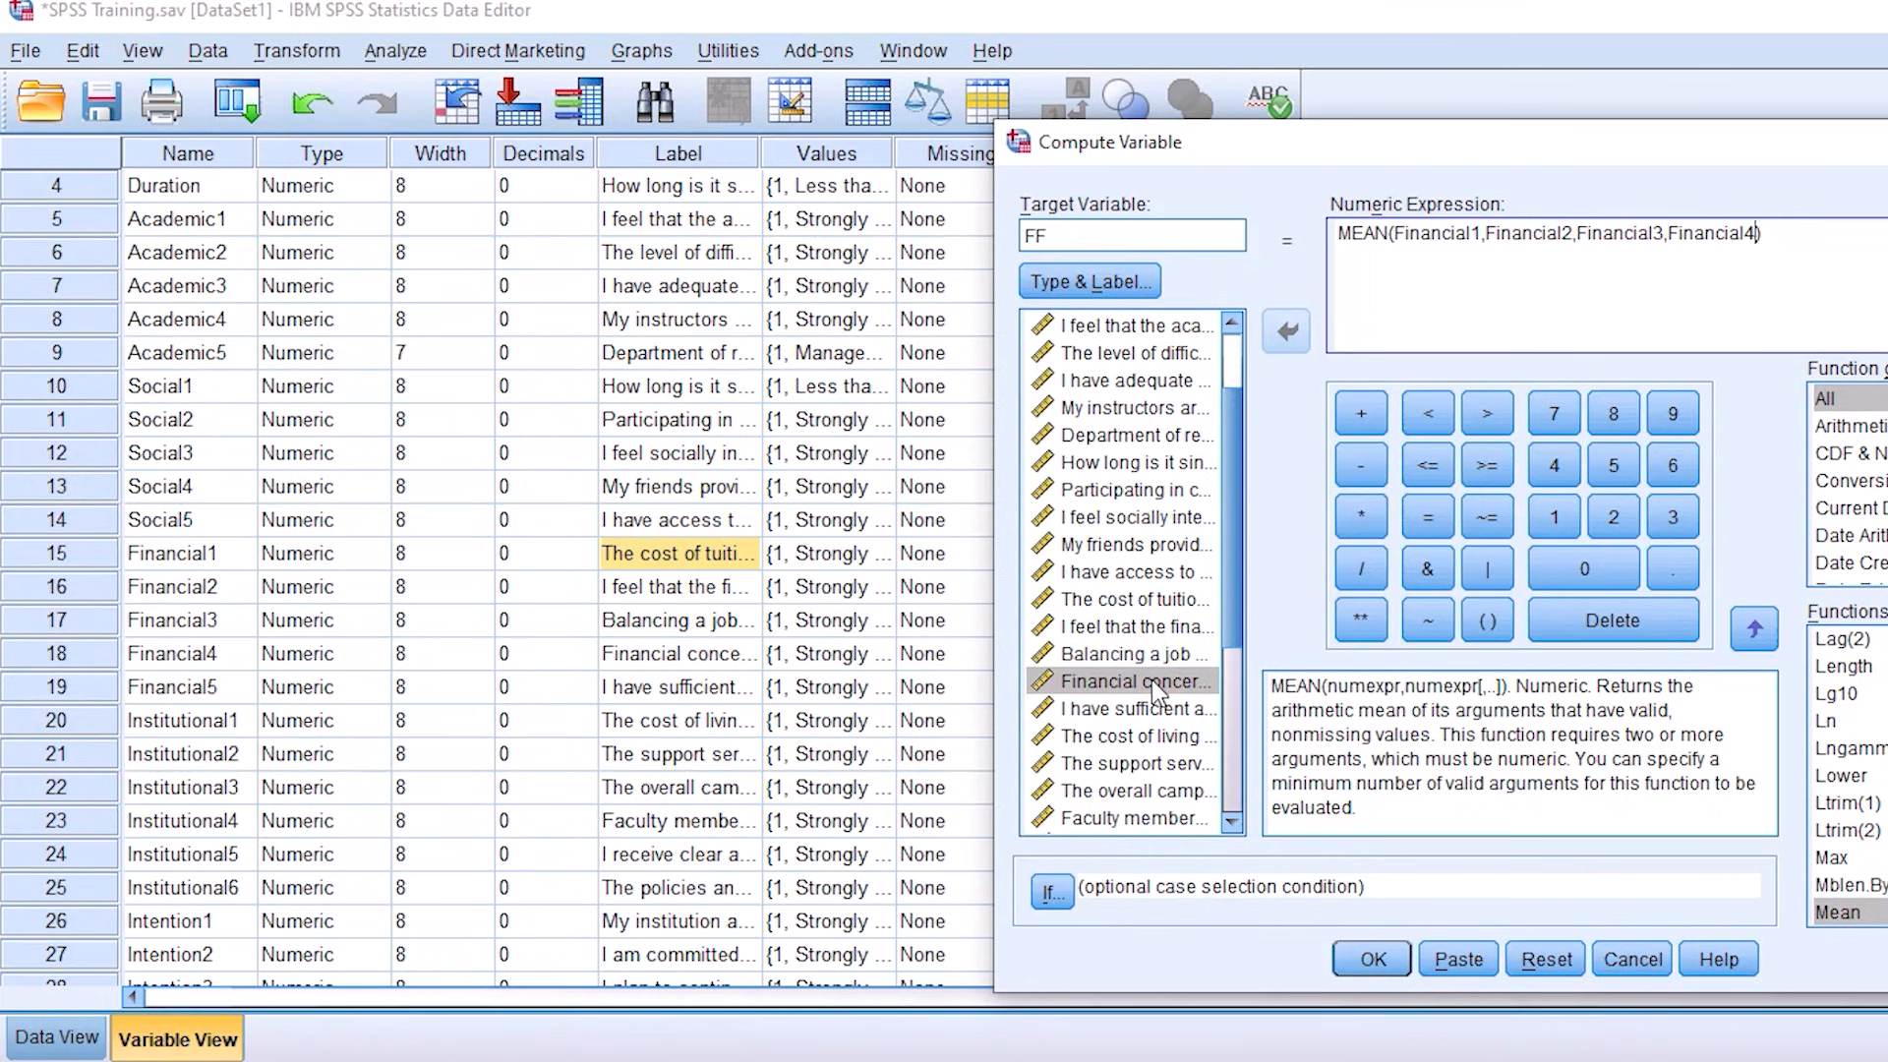
double_click(1141, 710)
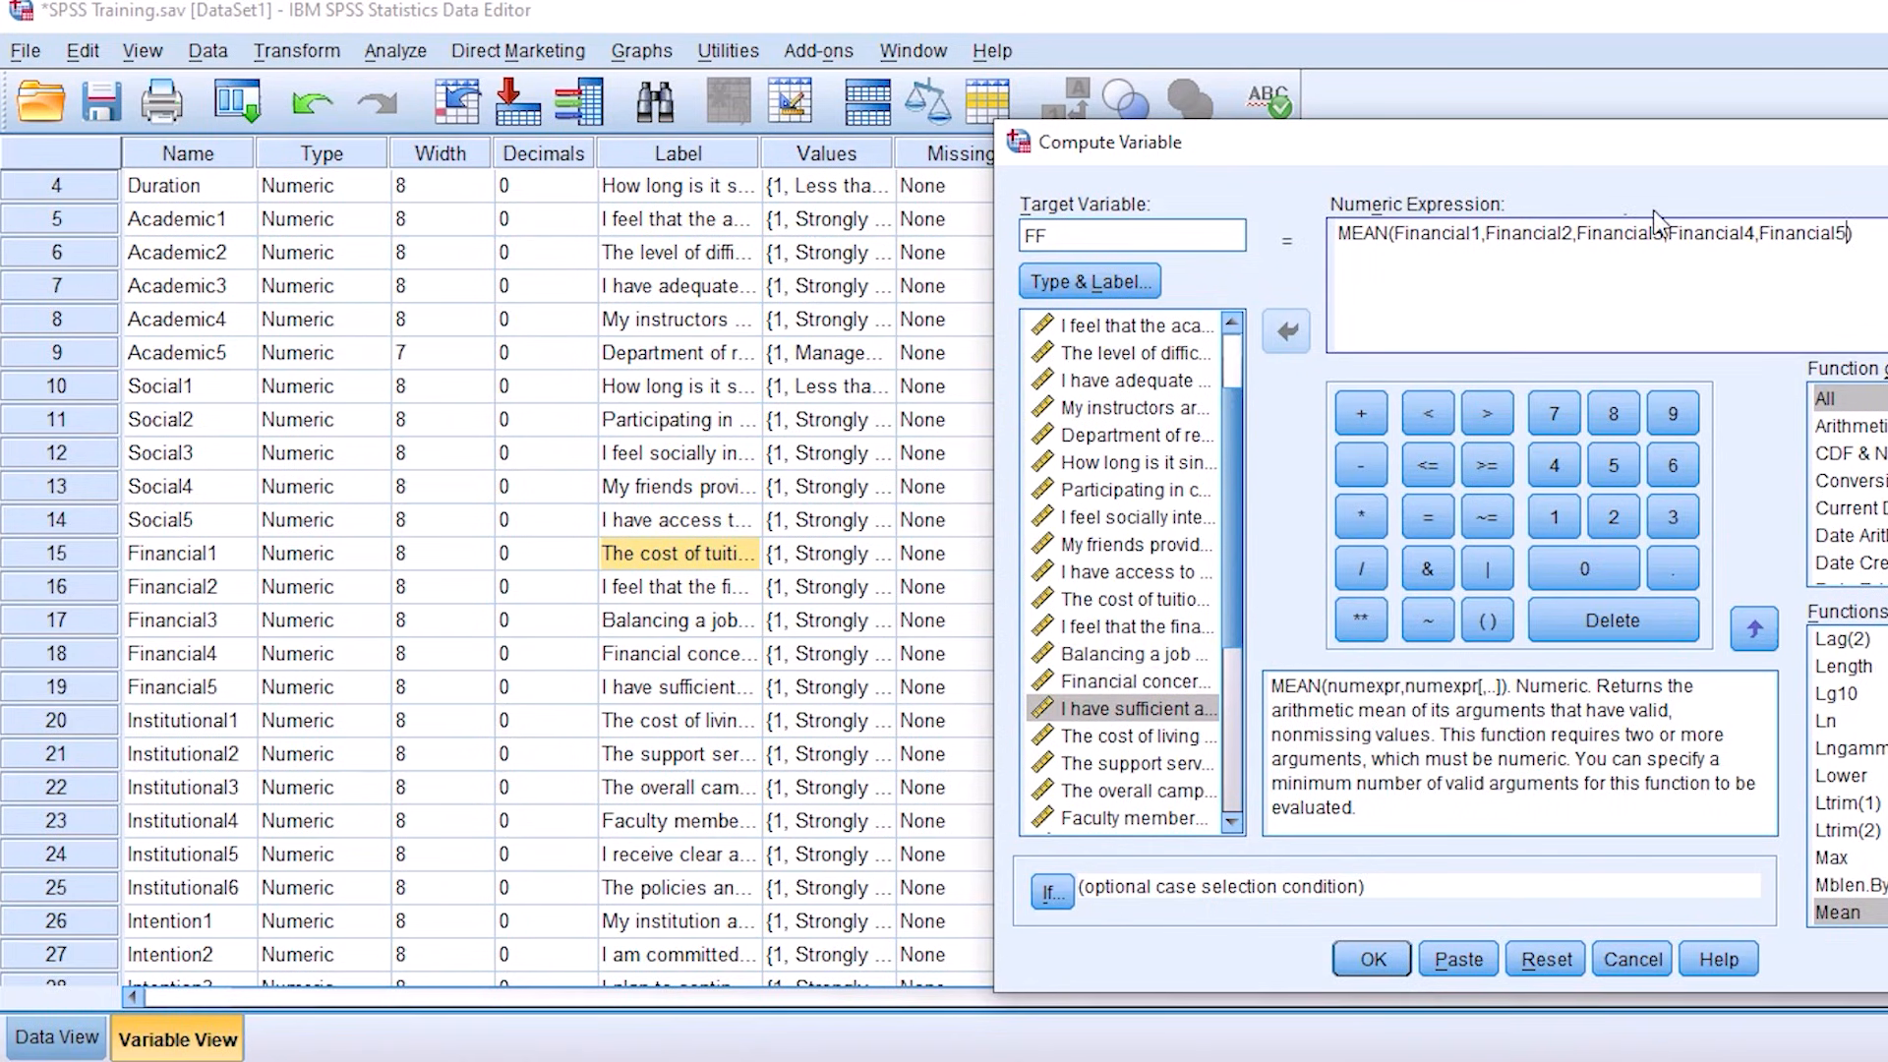
Step: Run the FF computation, return to the dataset from the output, and select the FF row in the variable definitions
shift+click(1459, 246)
shift+click(1387, 239)
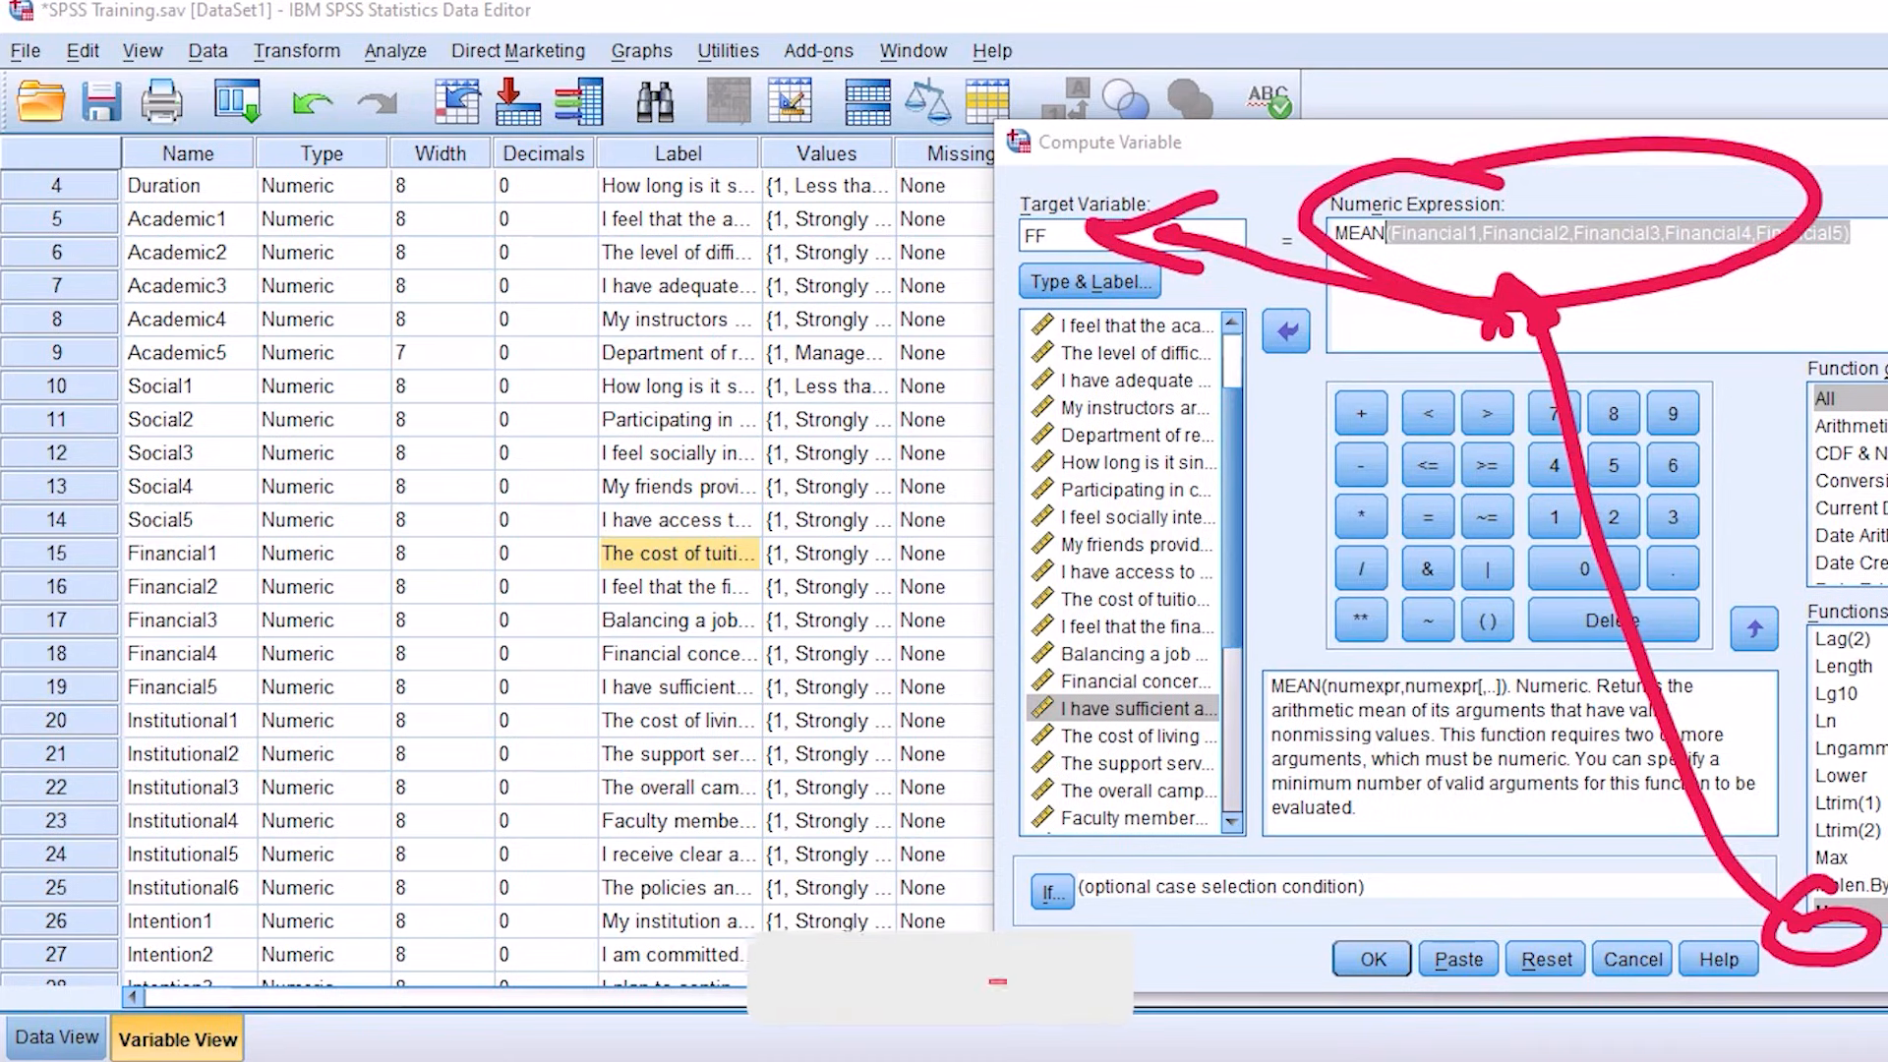
click(1372, 962)
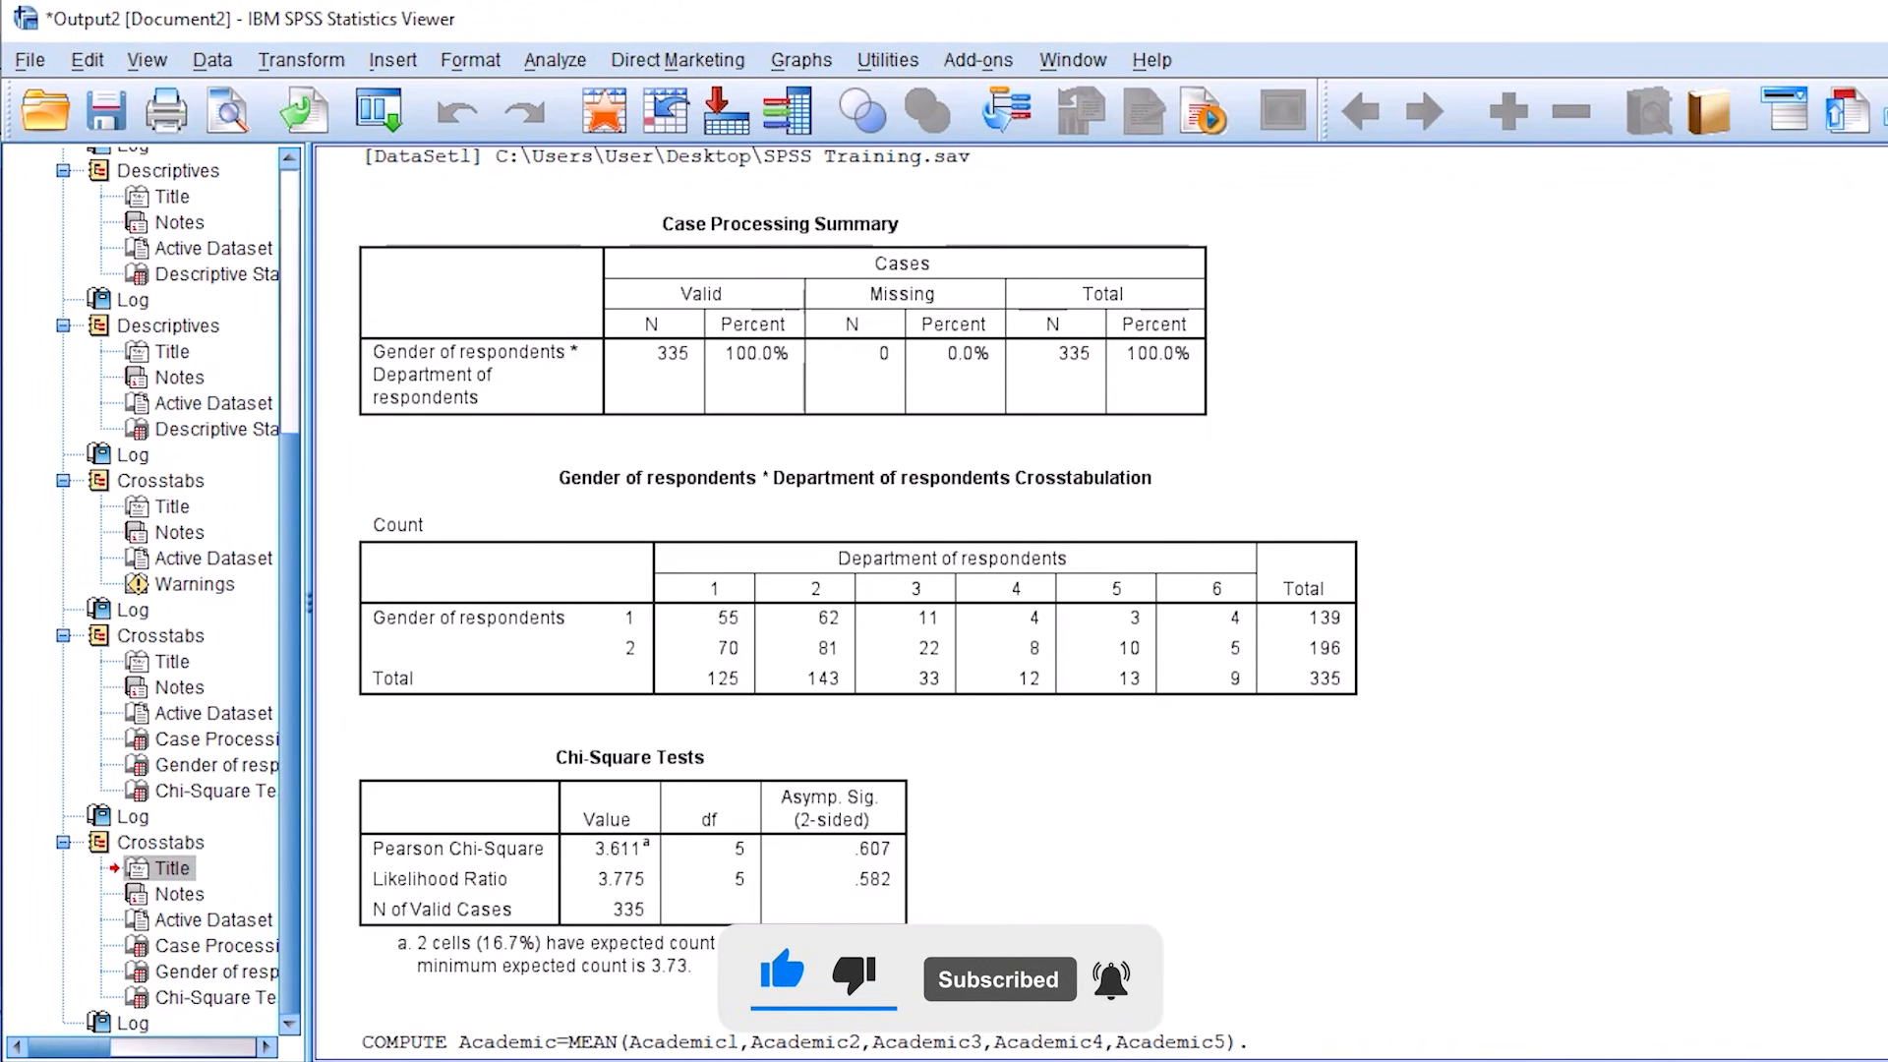
click(890, 1037)
scroll(371, 800, down, 6)
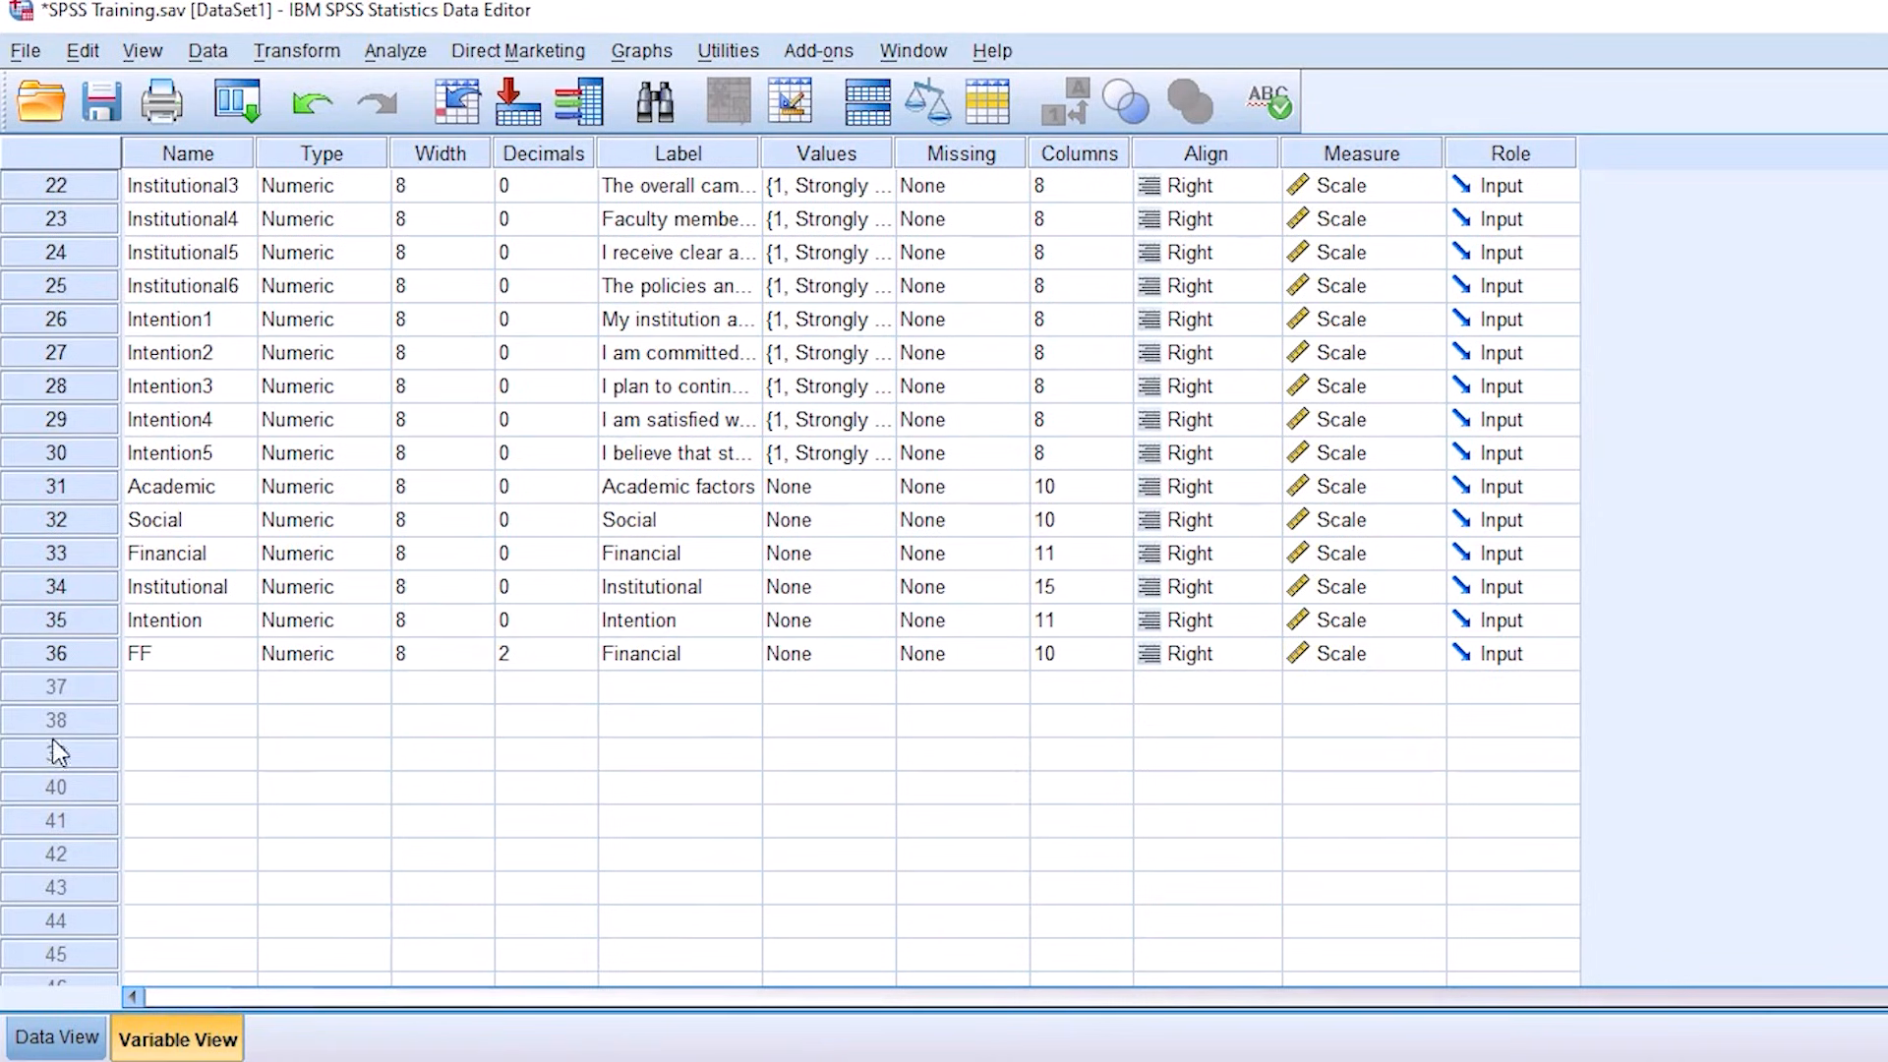
click(35, 625)
click(18, 653)
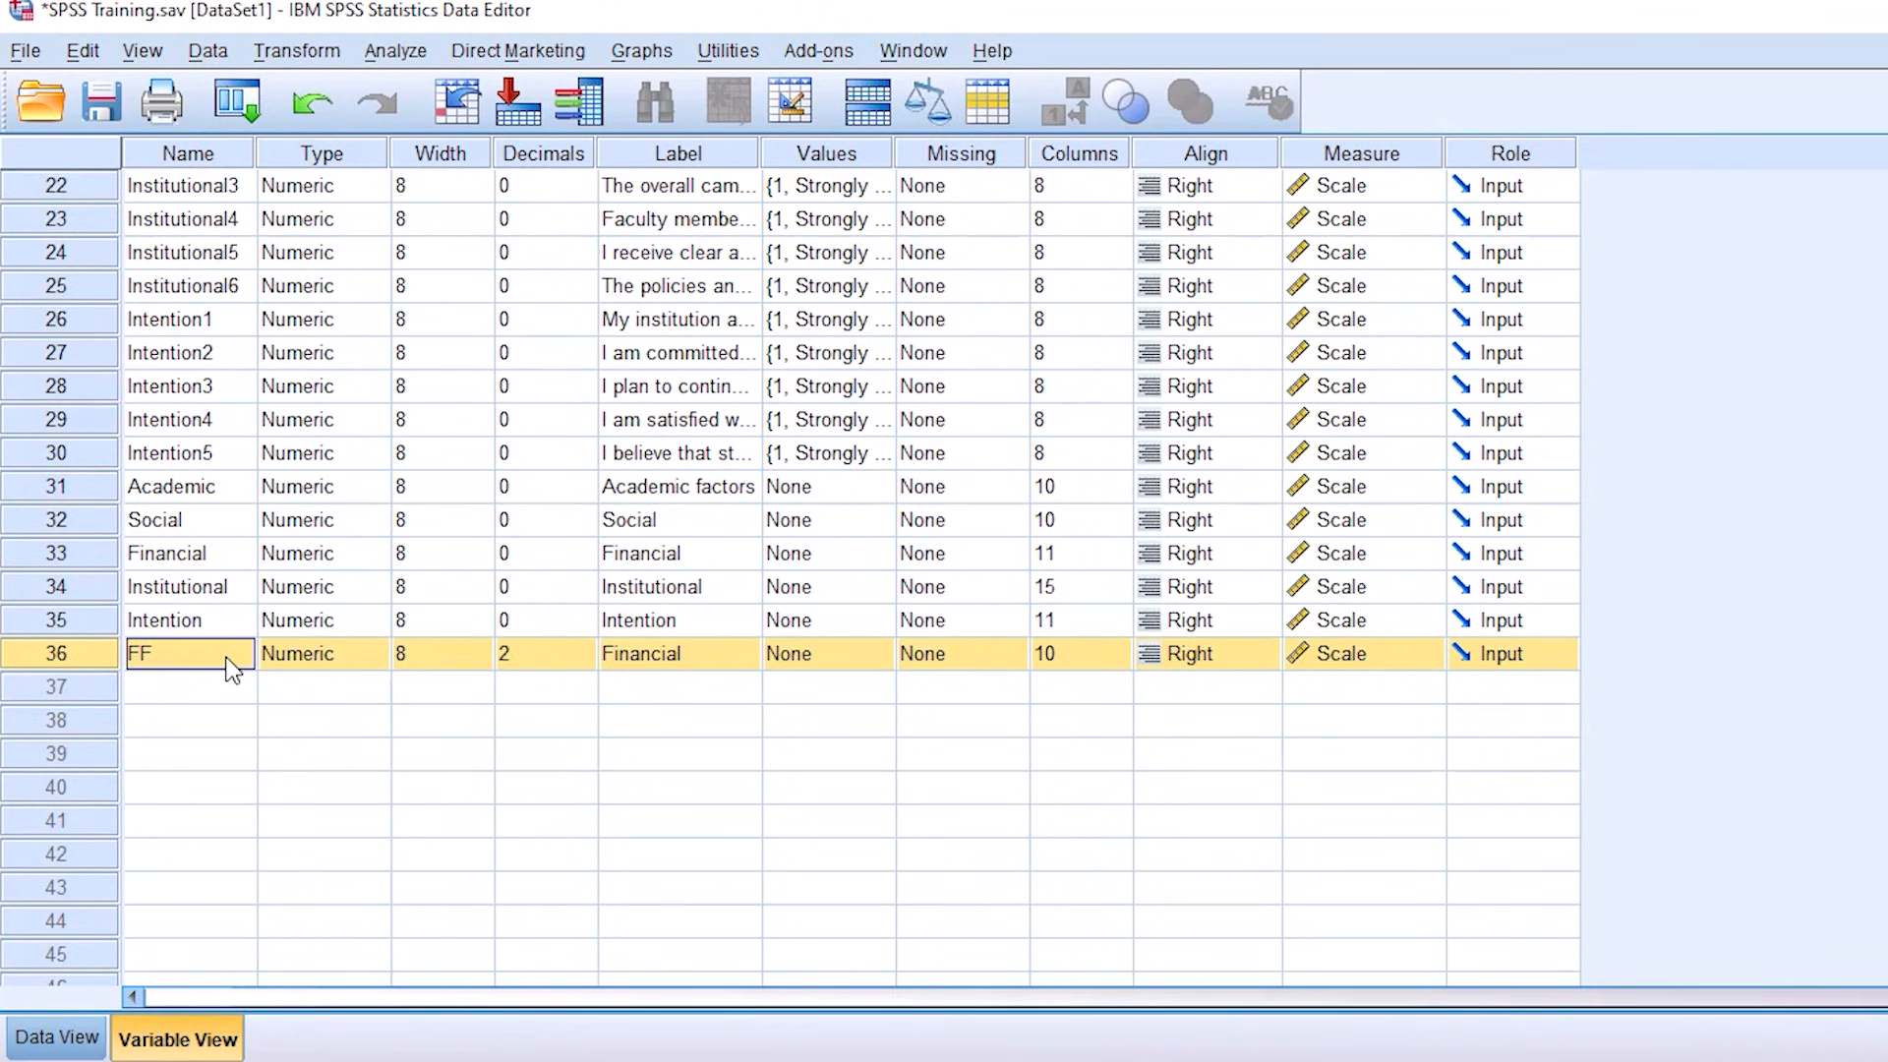
Step: Review the computed FF values in the case data by selecting the FF column
click(57, 1038)
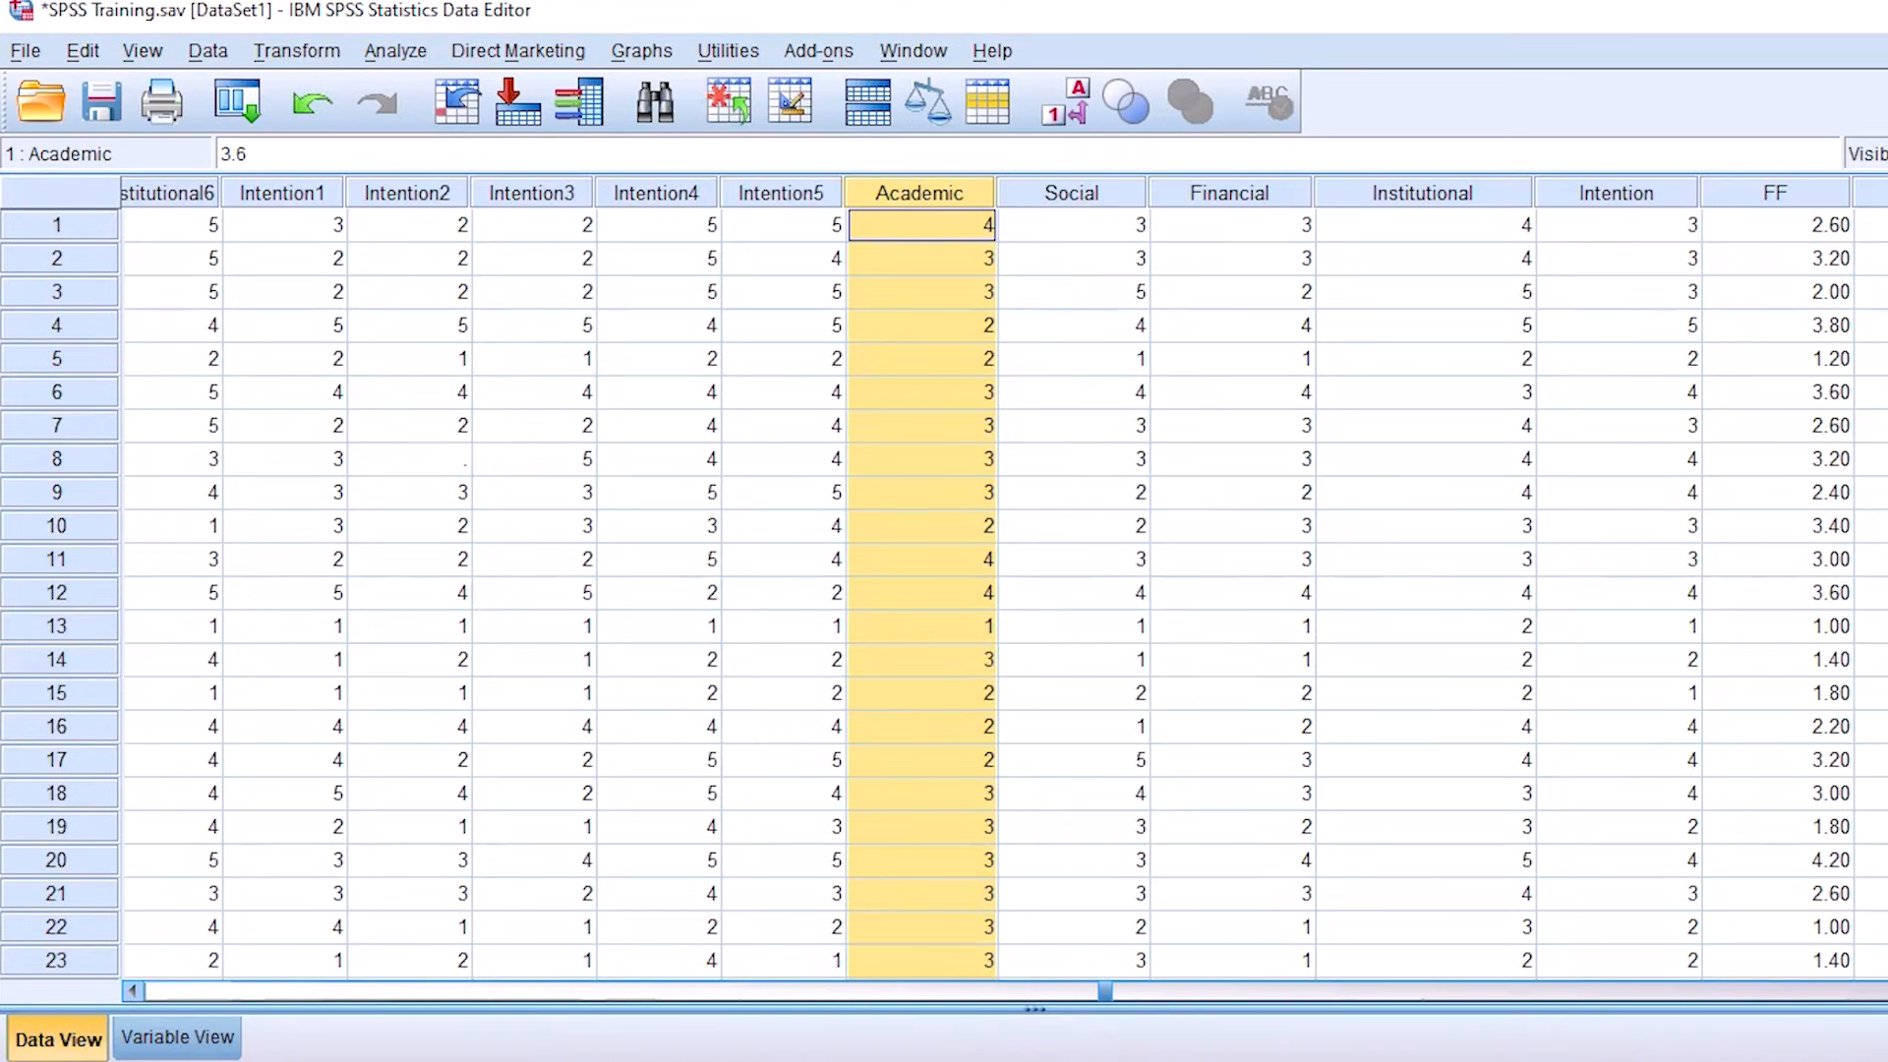
drag(1109, 999, 1844, 995)
click(1219, 193)
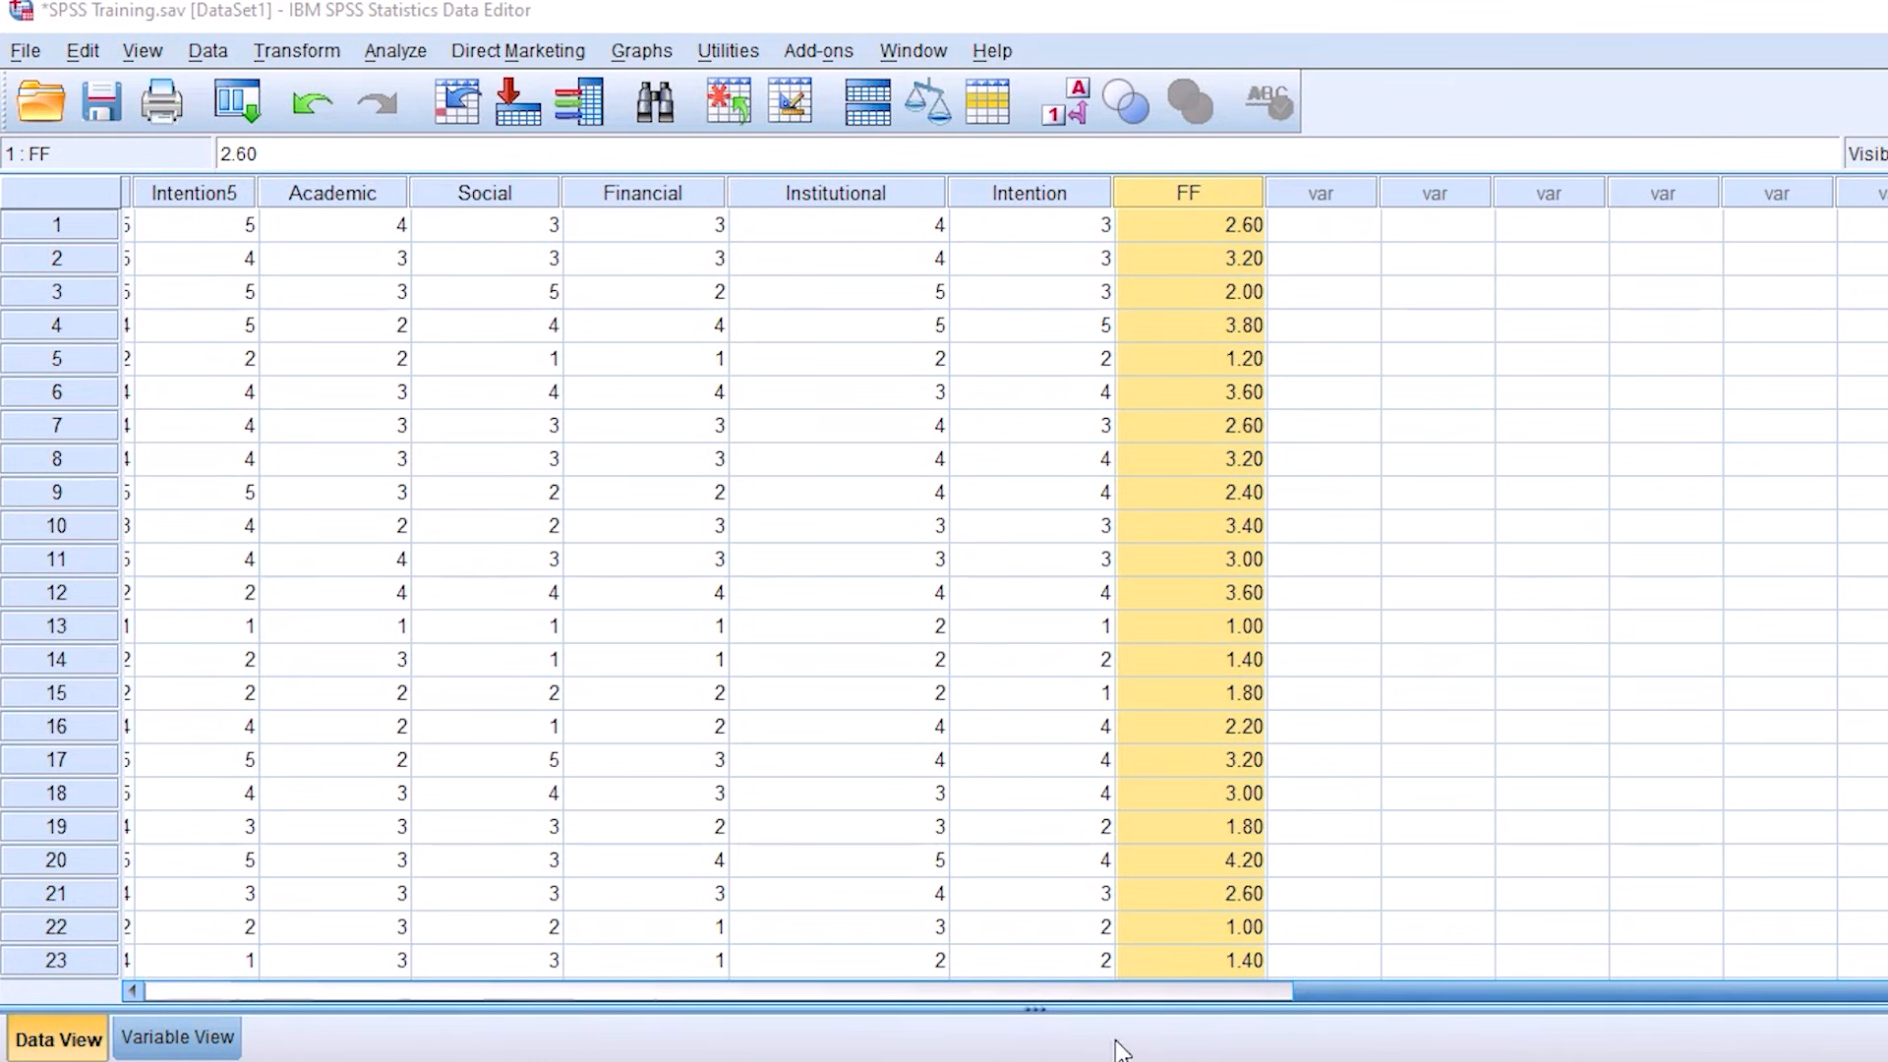
Step: Reopen Compute Variable and clear the whole numeric expression for FF
click(298, 54)
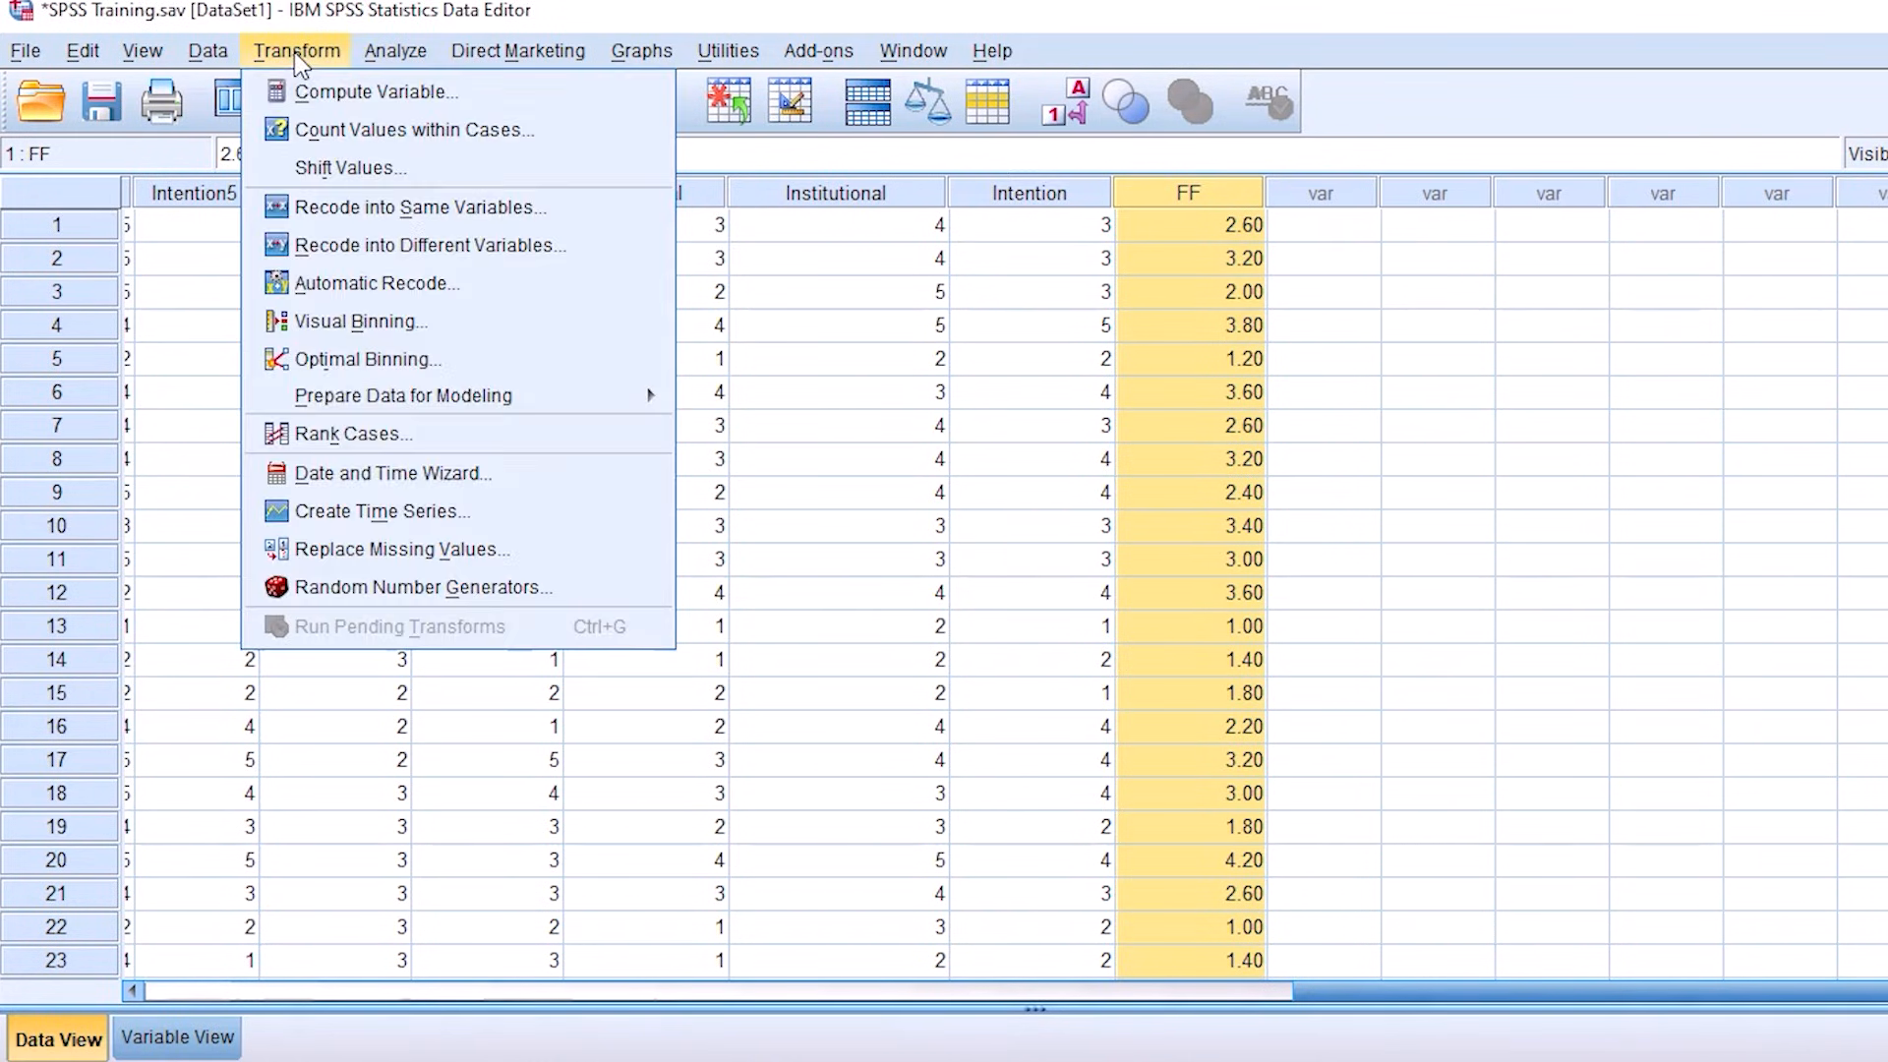
click(334, 95)
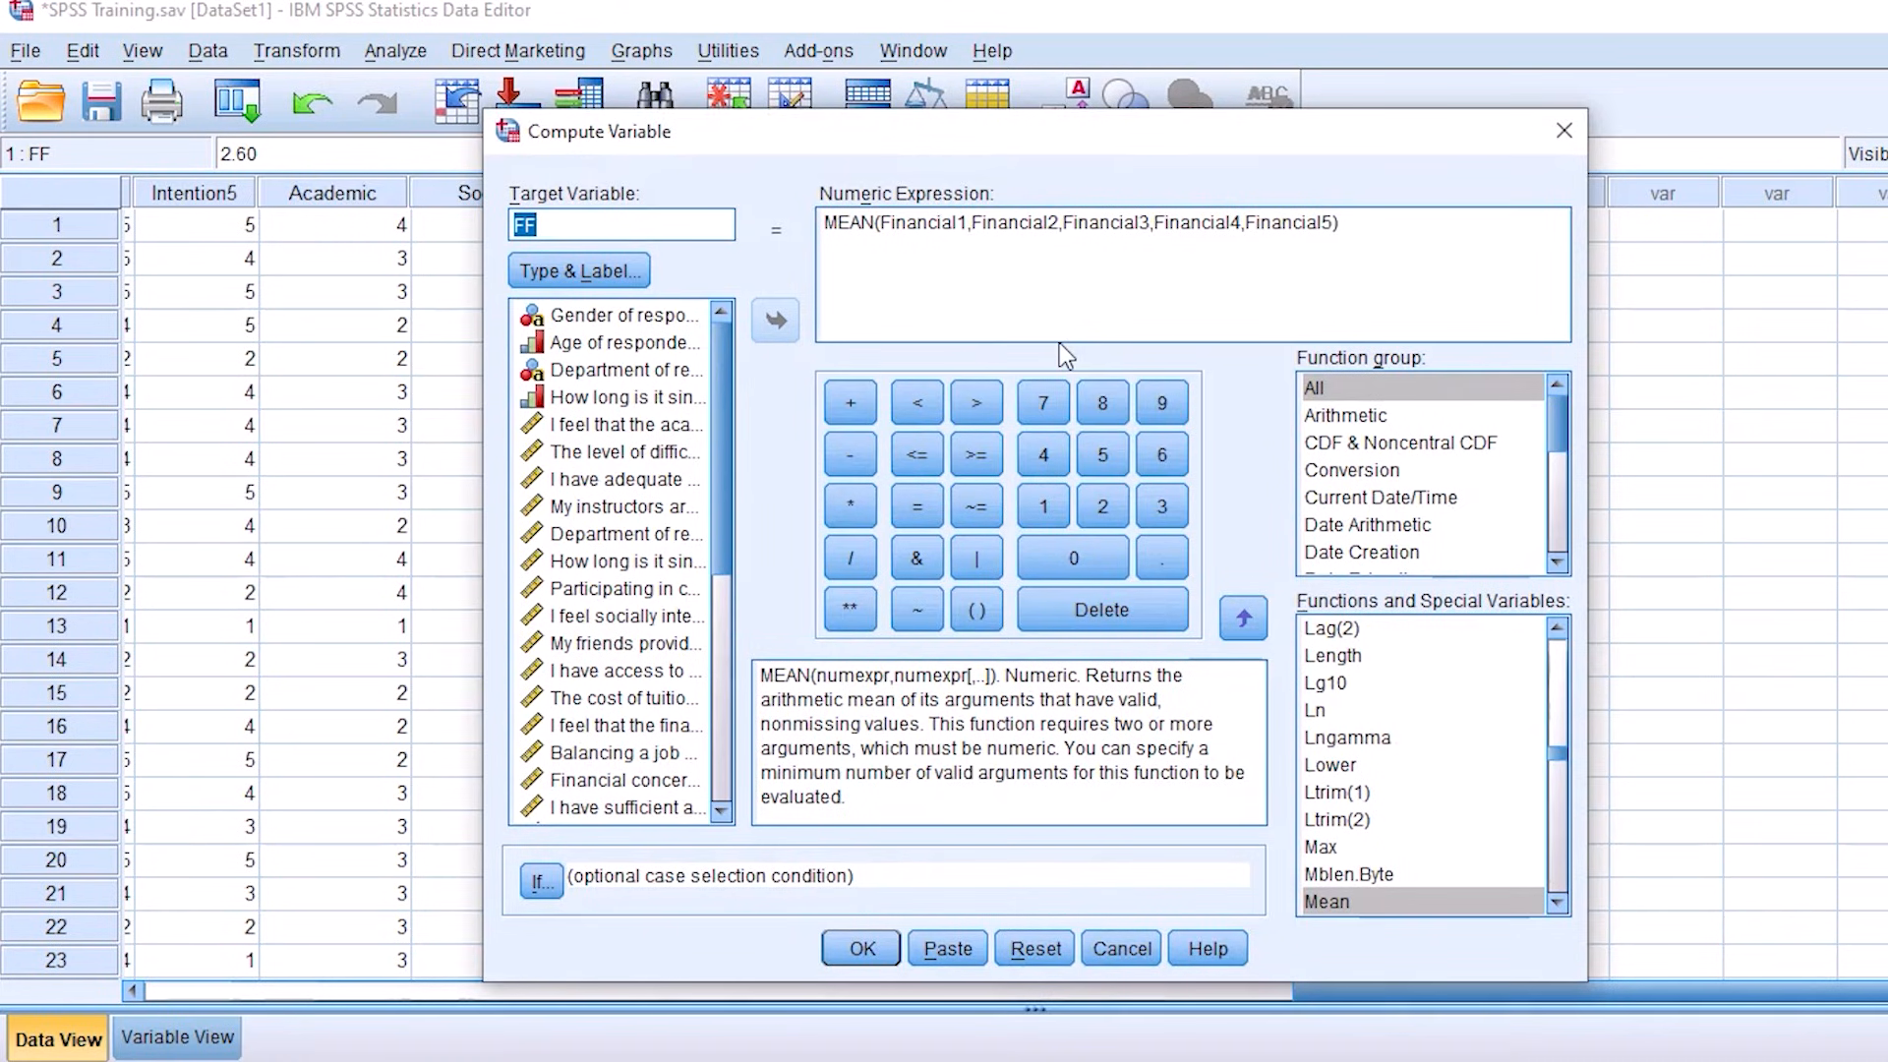
drag(1411, 225, 790, 210)
key(Delete)
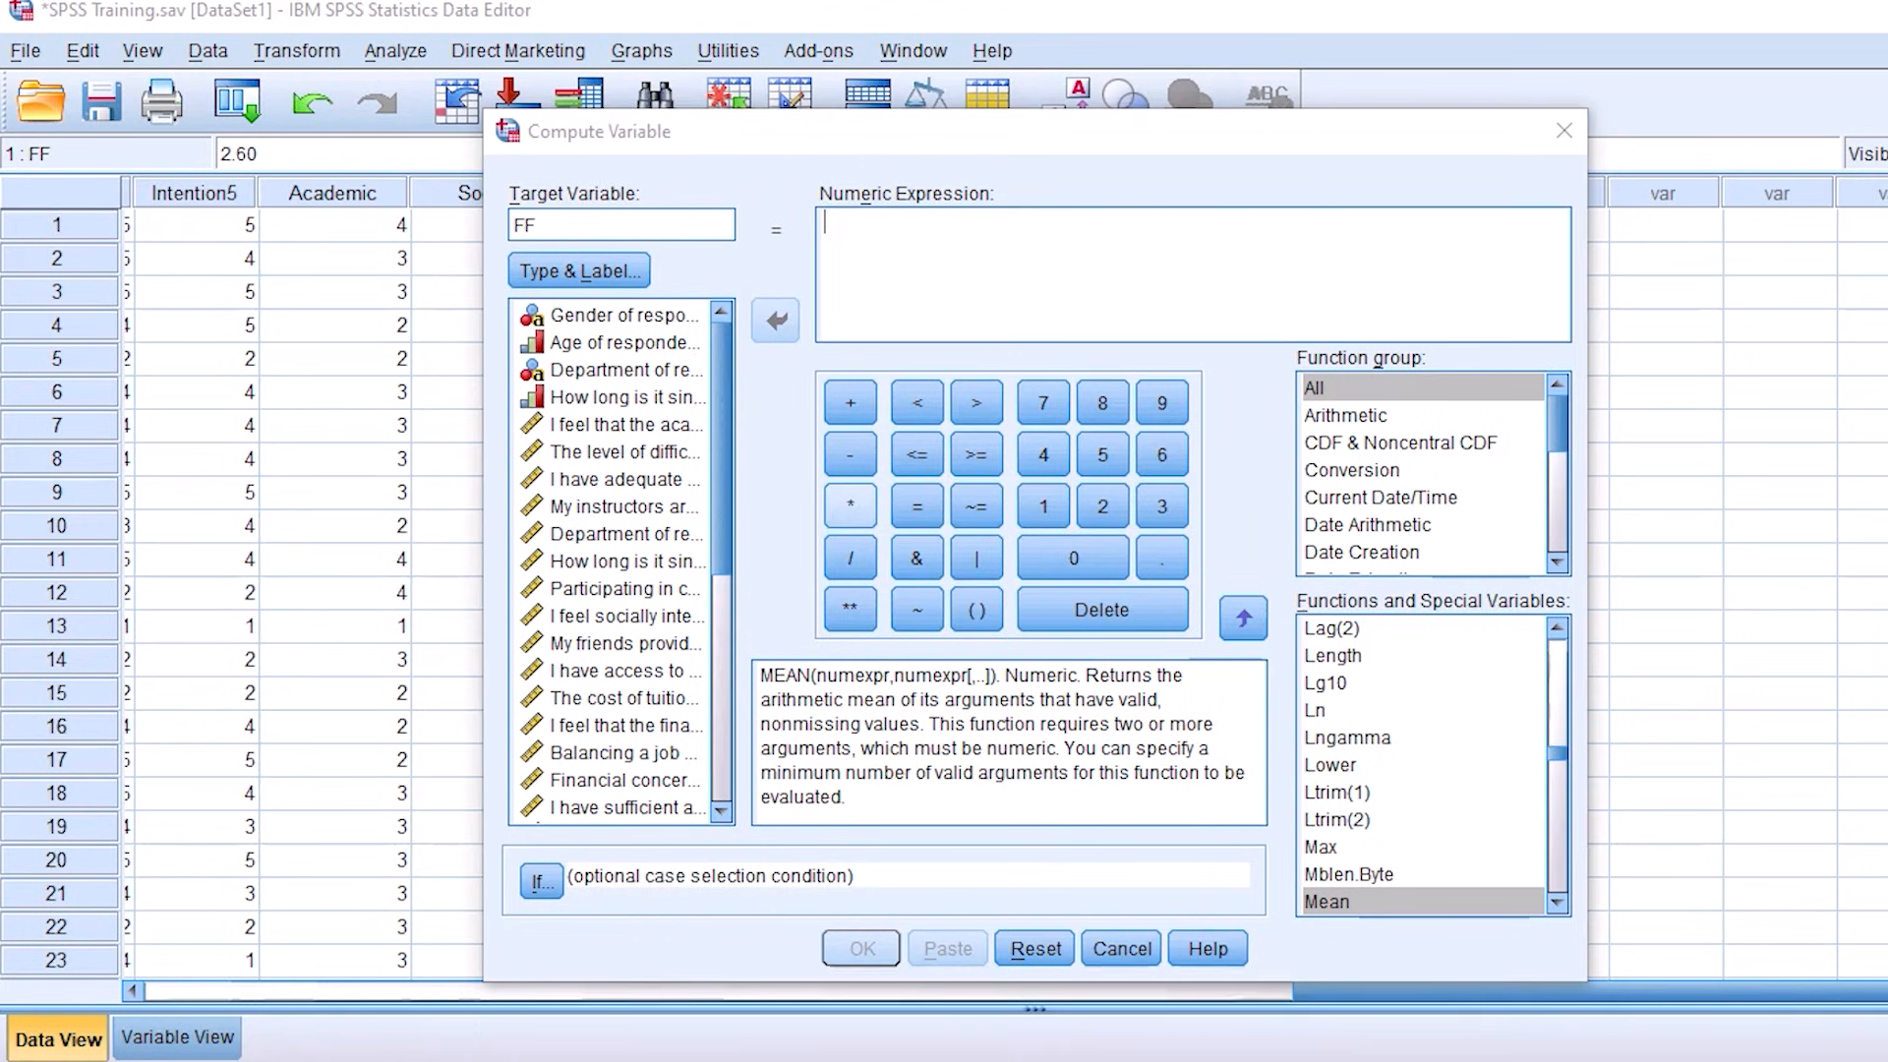
mouse_move(784, 485)
mouse_down()
mouse_move(784, 503)
mouse_move(914, 479)
mouse_move(742, 535)
mouse_up()
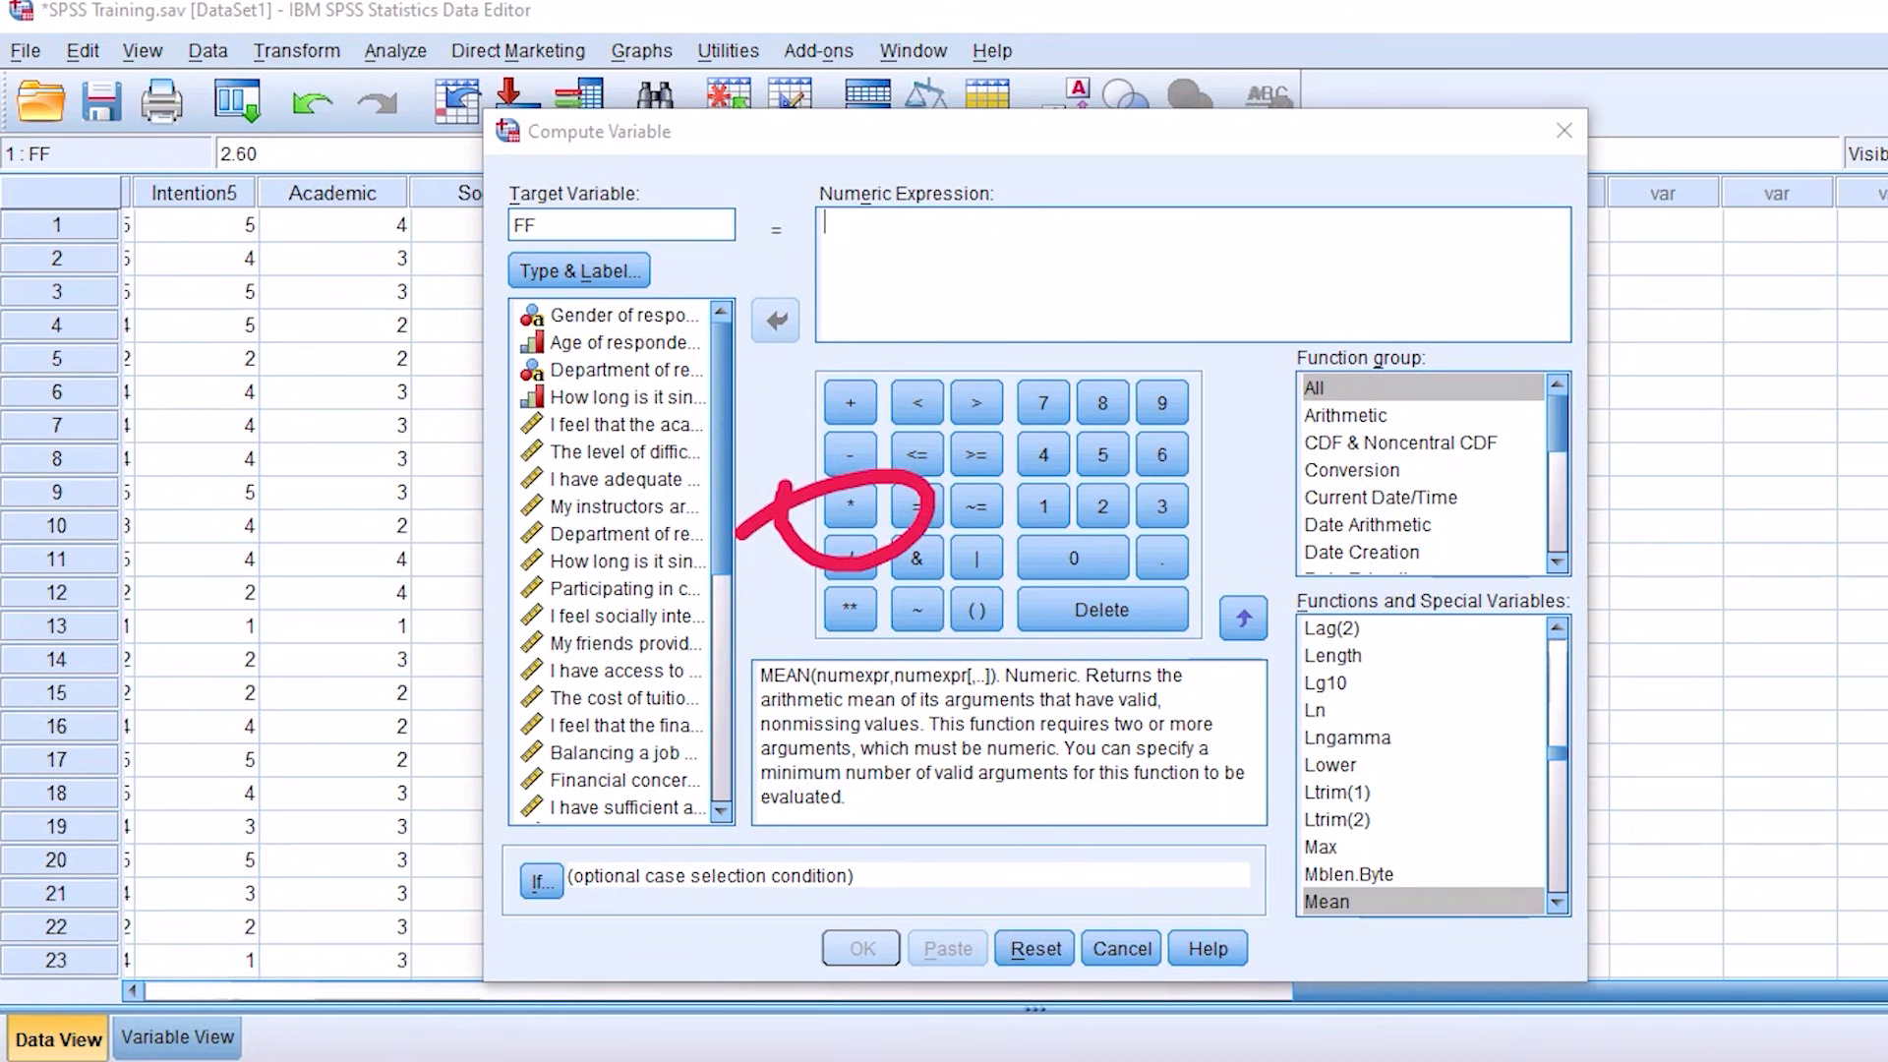
drag(784, 344, 742, 394)
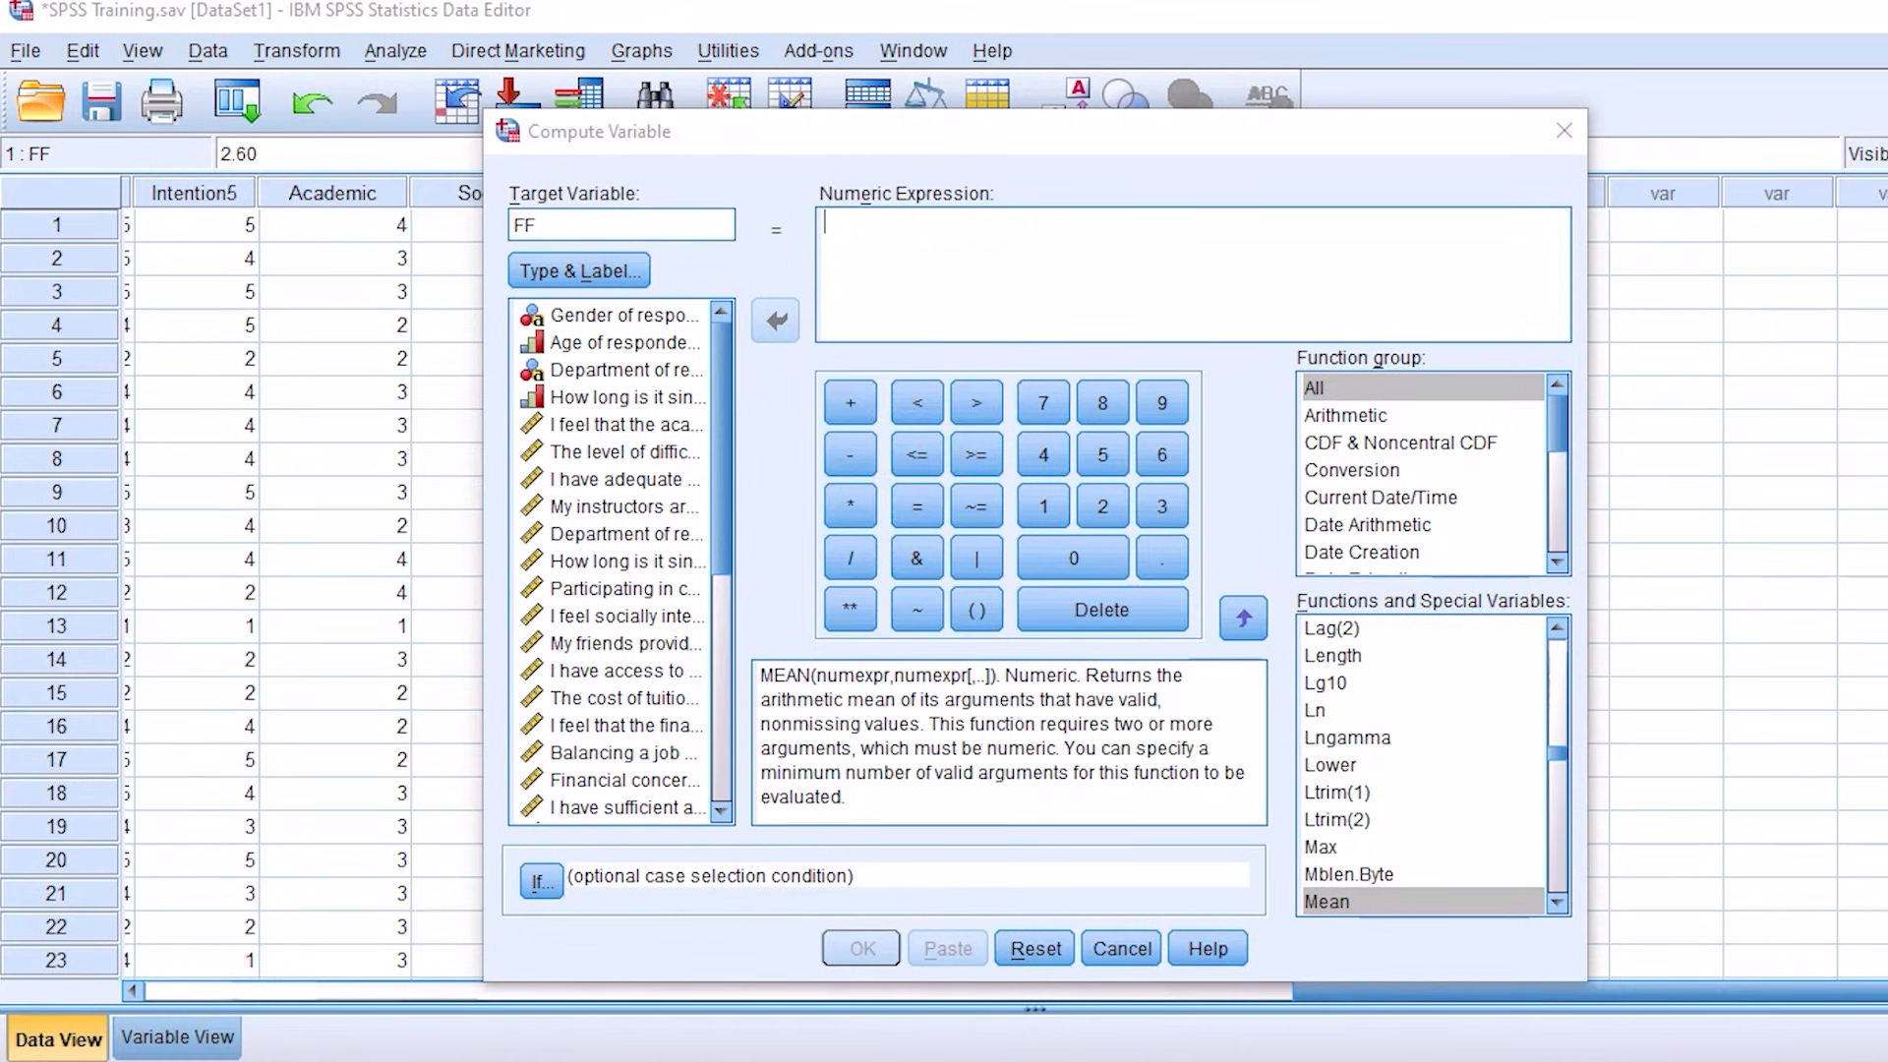
Step: Discard the cleared expression and reopen Compute Variable to check the stored FF formula, leaving without running it
click(1564, 134)
click(297, 51)
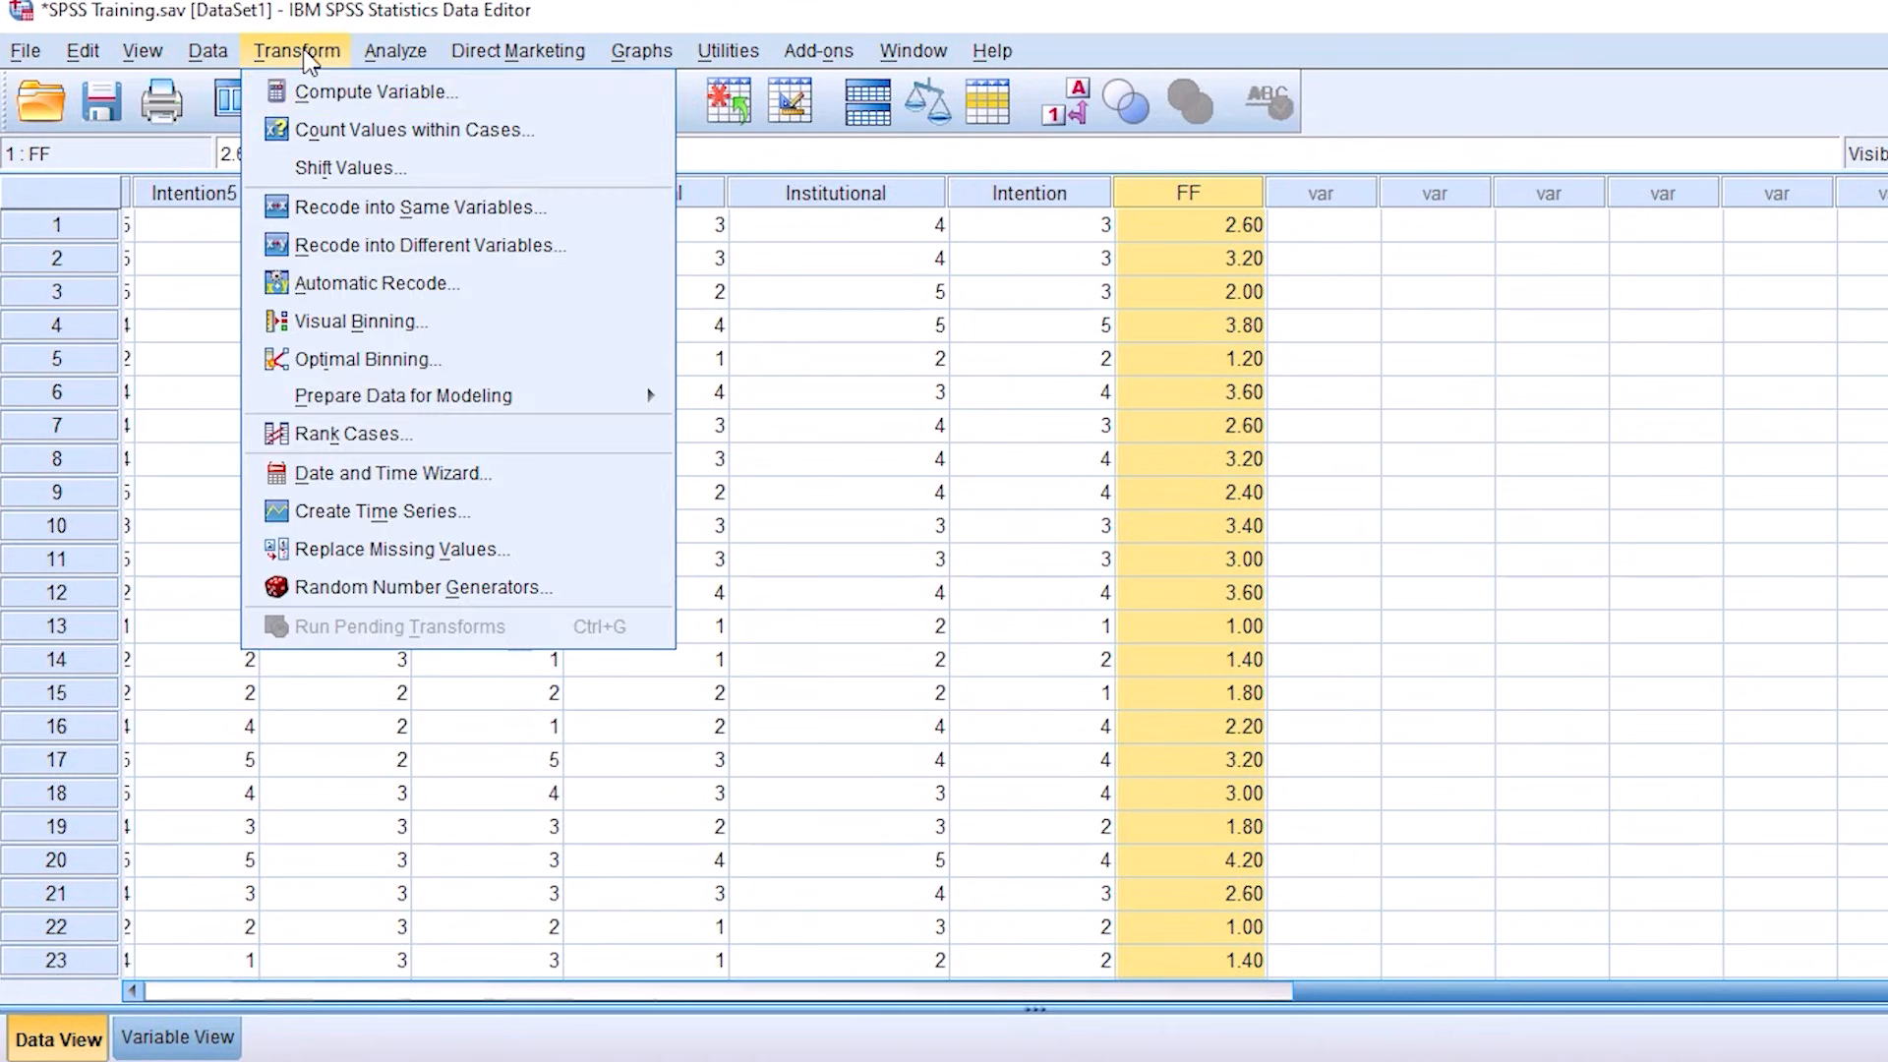
click(334, 93)
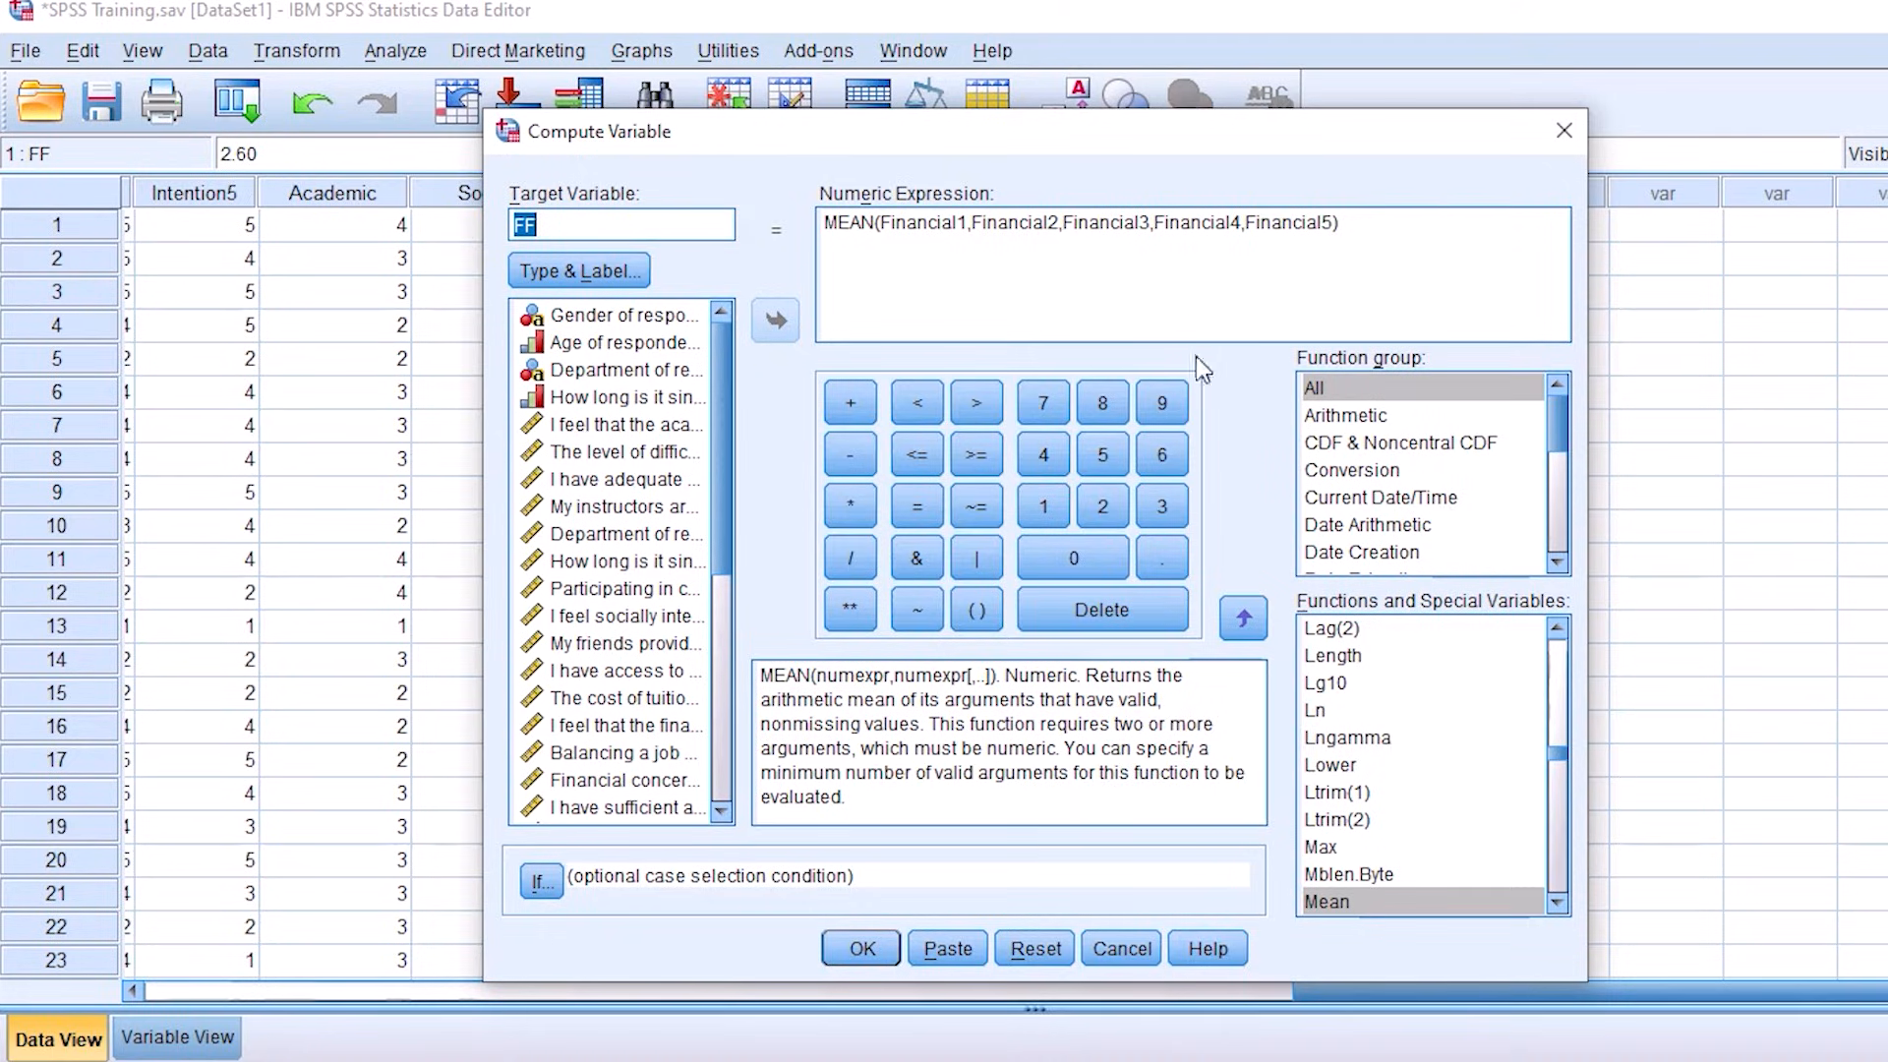
click(1563, 130)
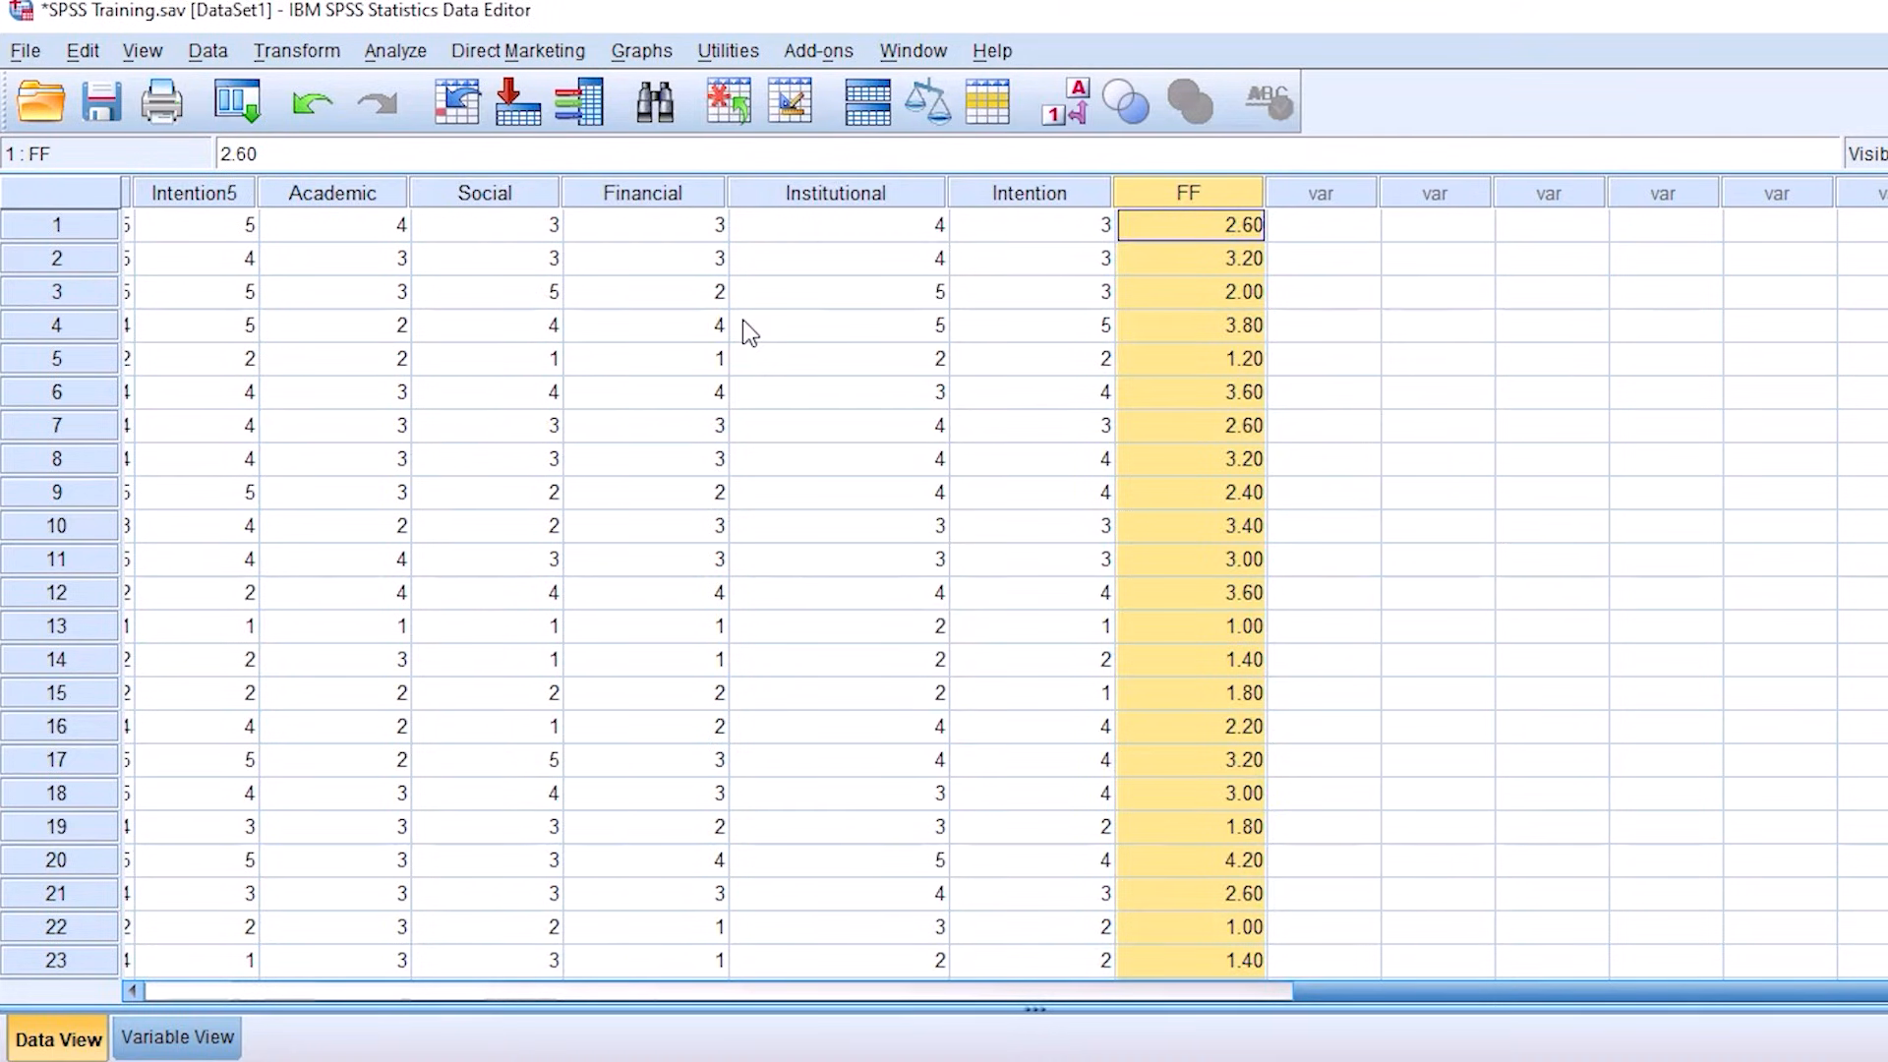
Step: Open Reliability Analysis for the dataset and look through the available scale items
click(275, 234)
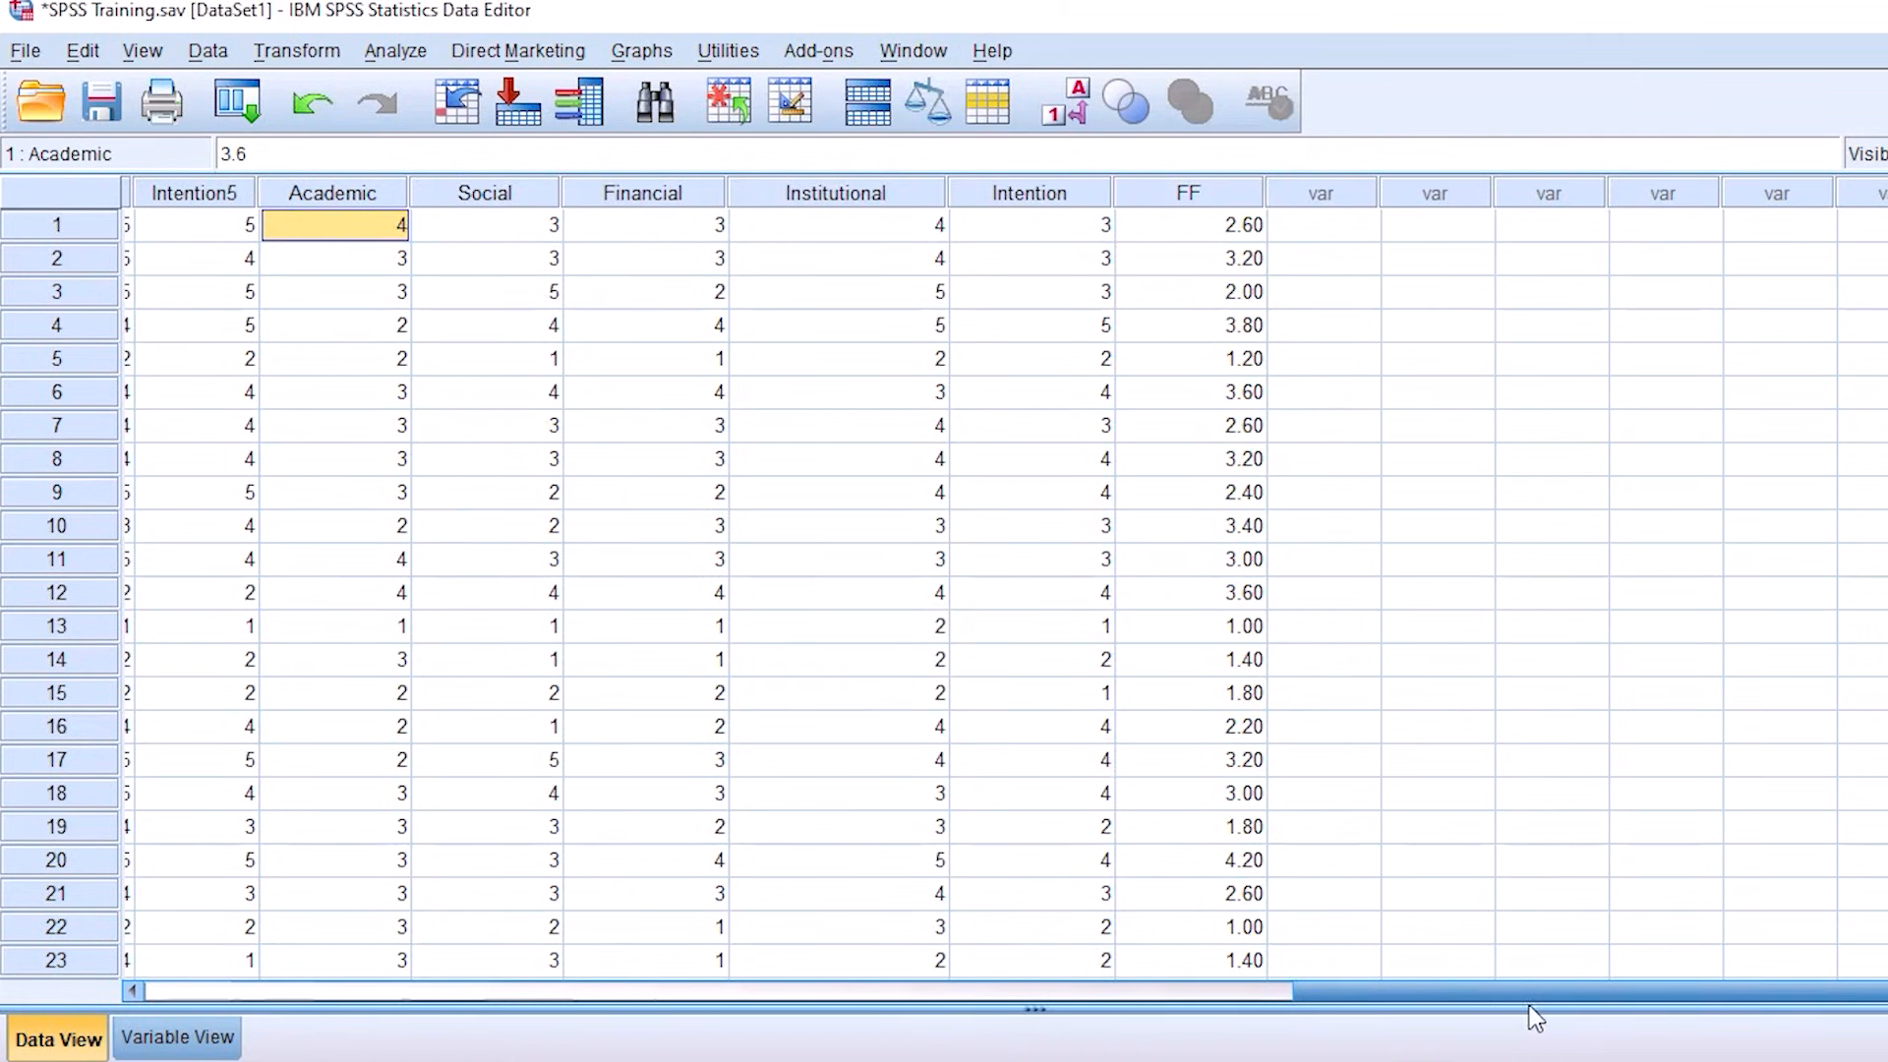
drag(1437, 999, 162, 986)
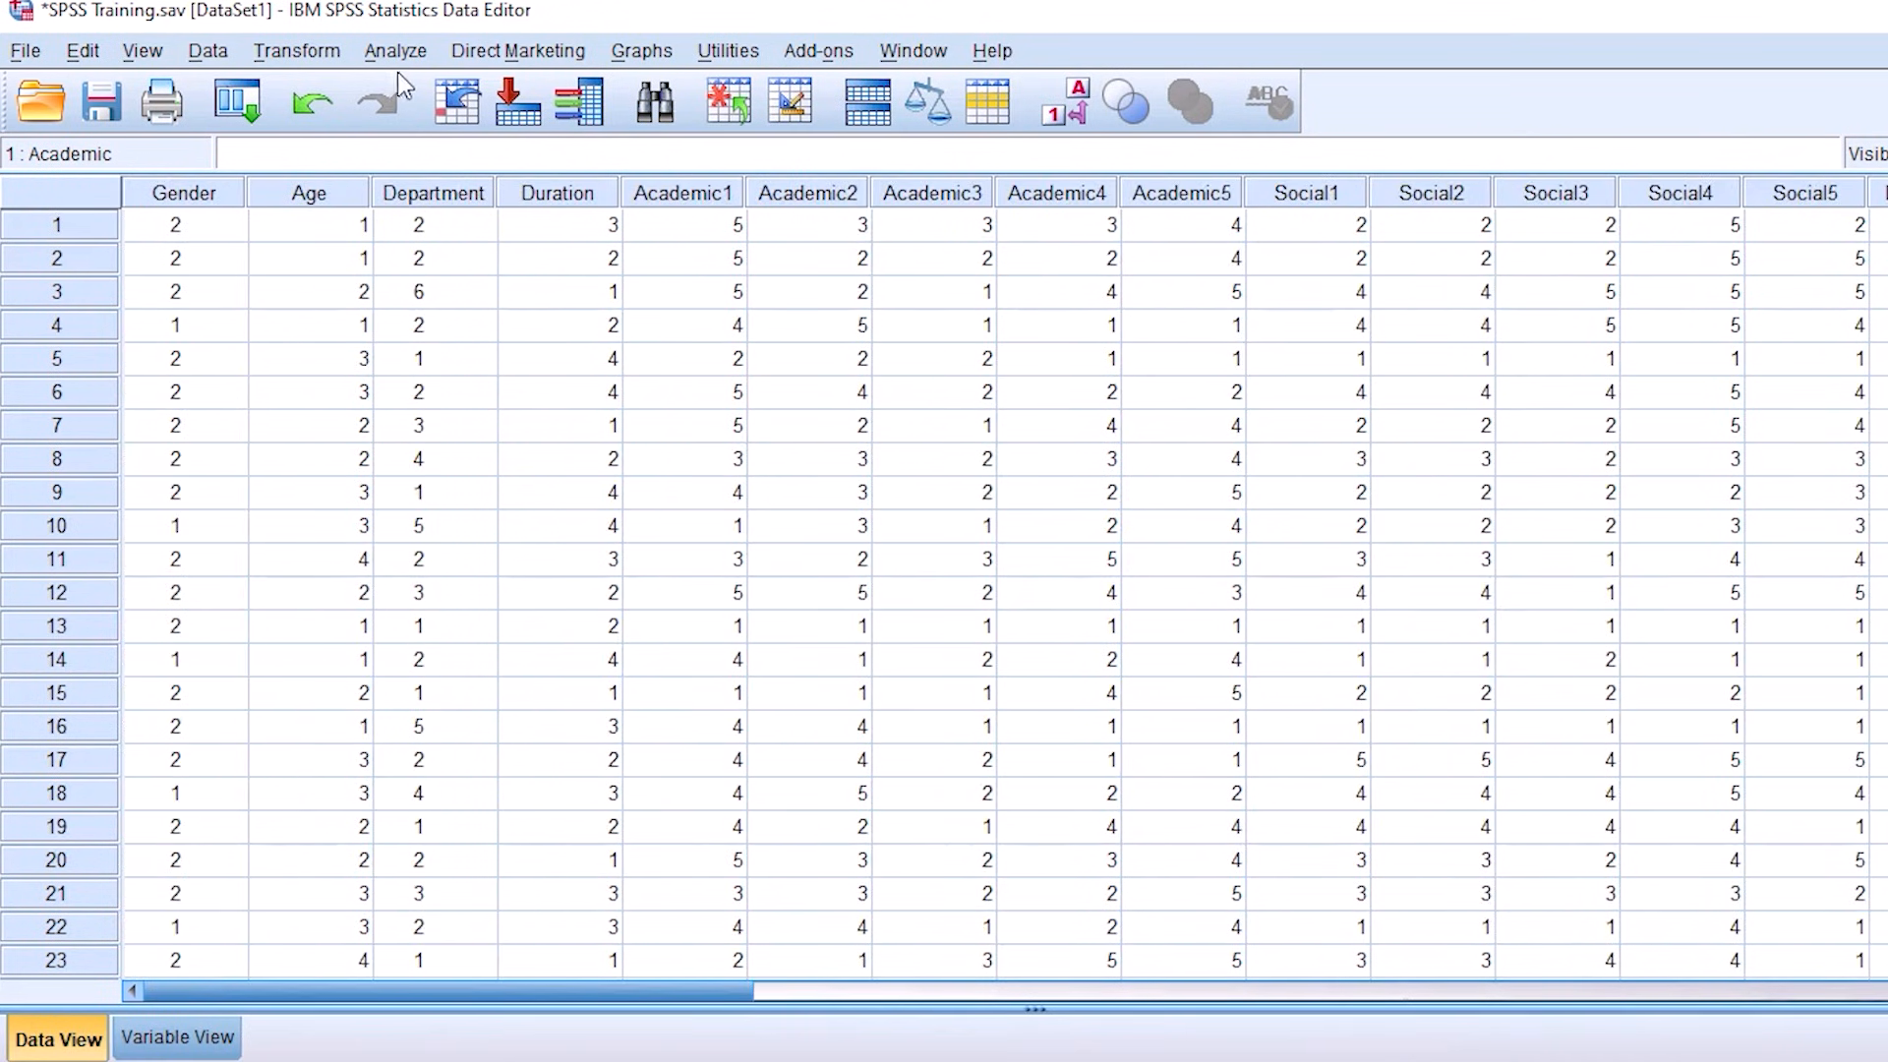
click(396, 51)
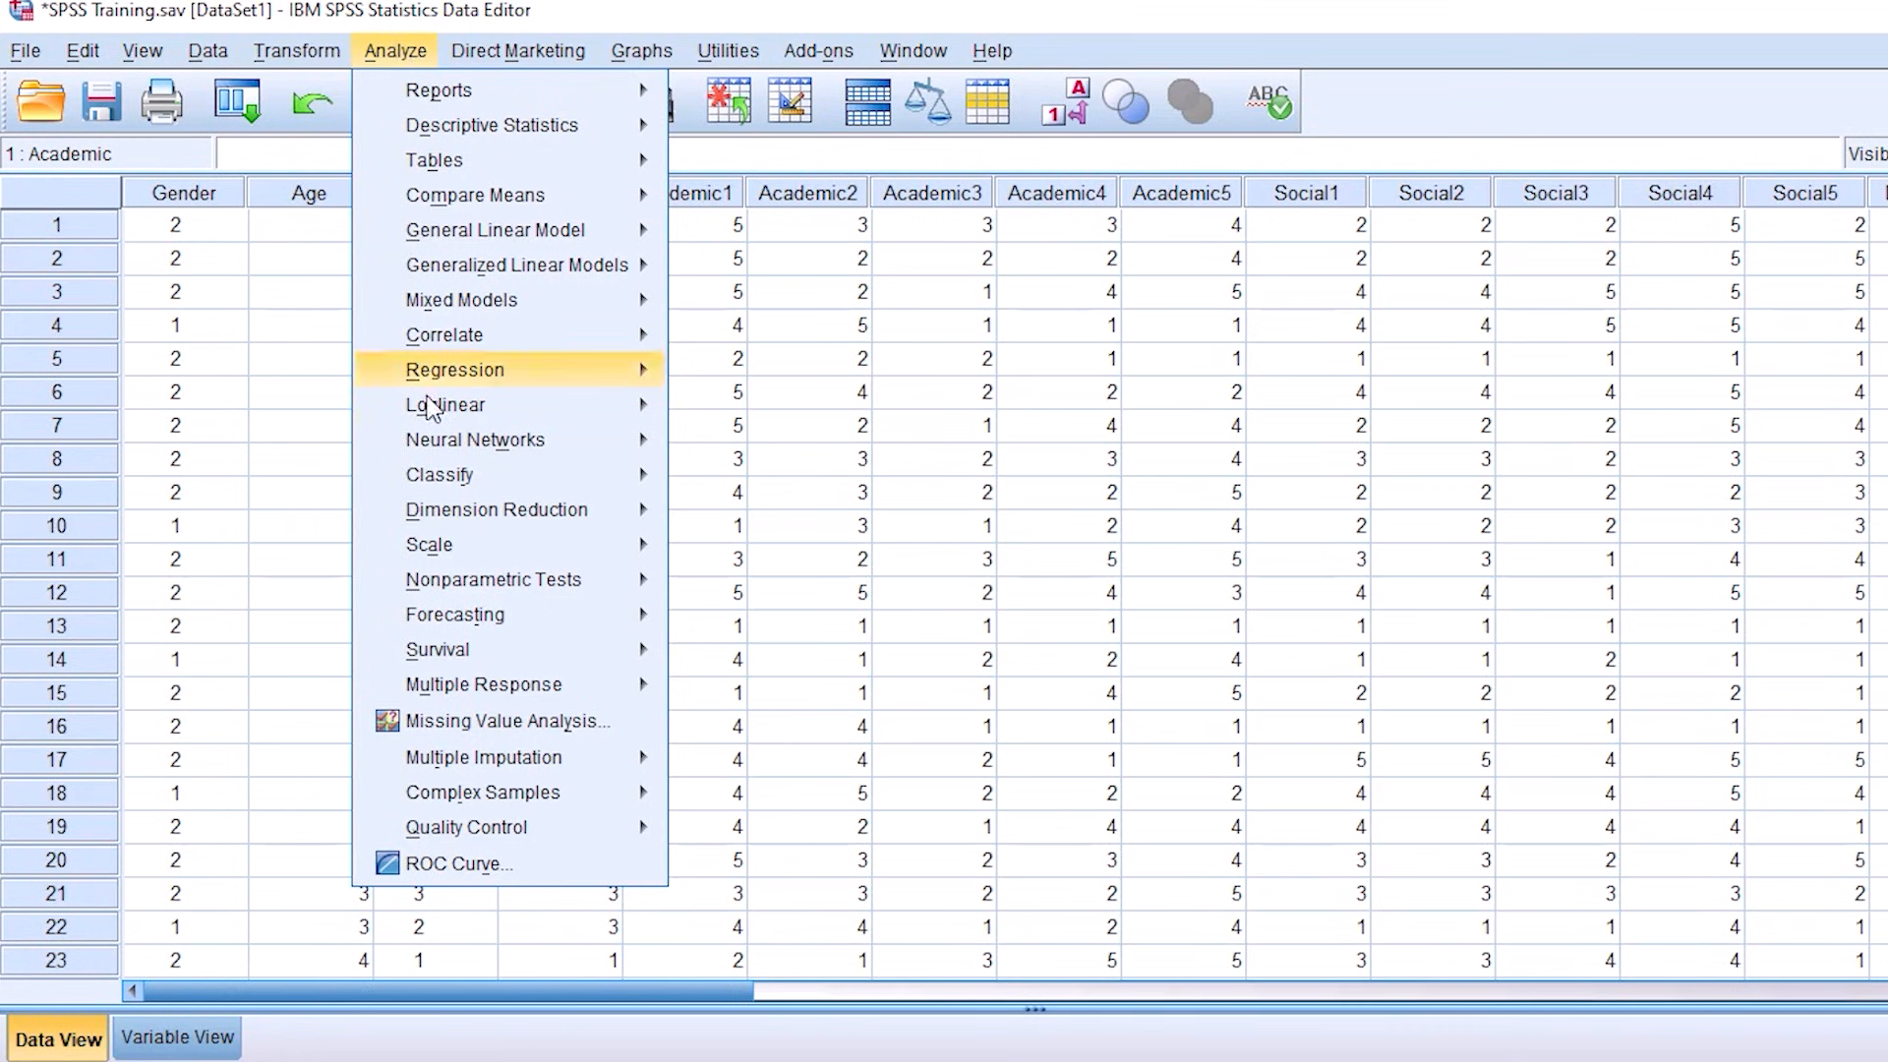
mouse_move(442, 545)
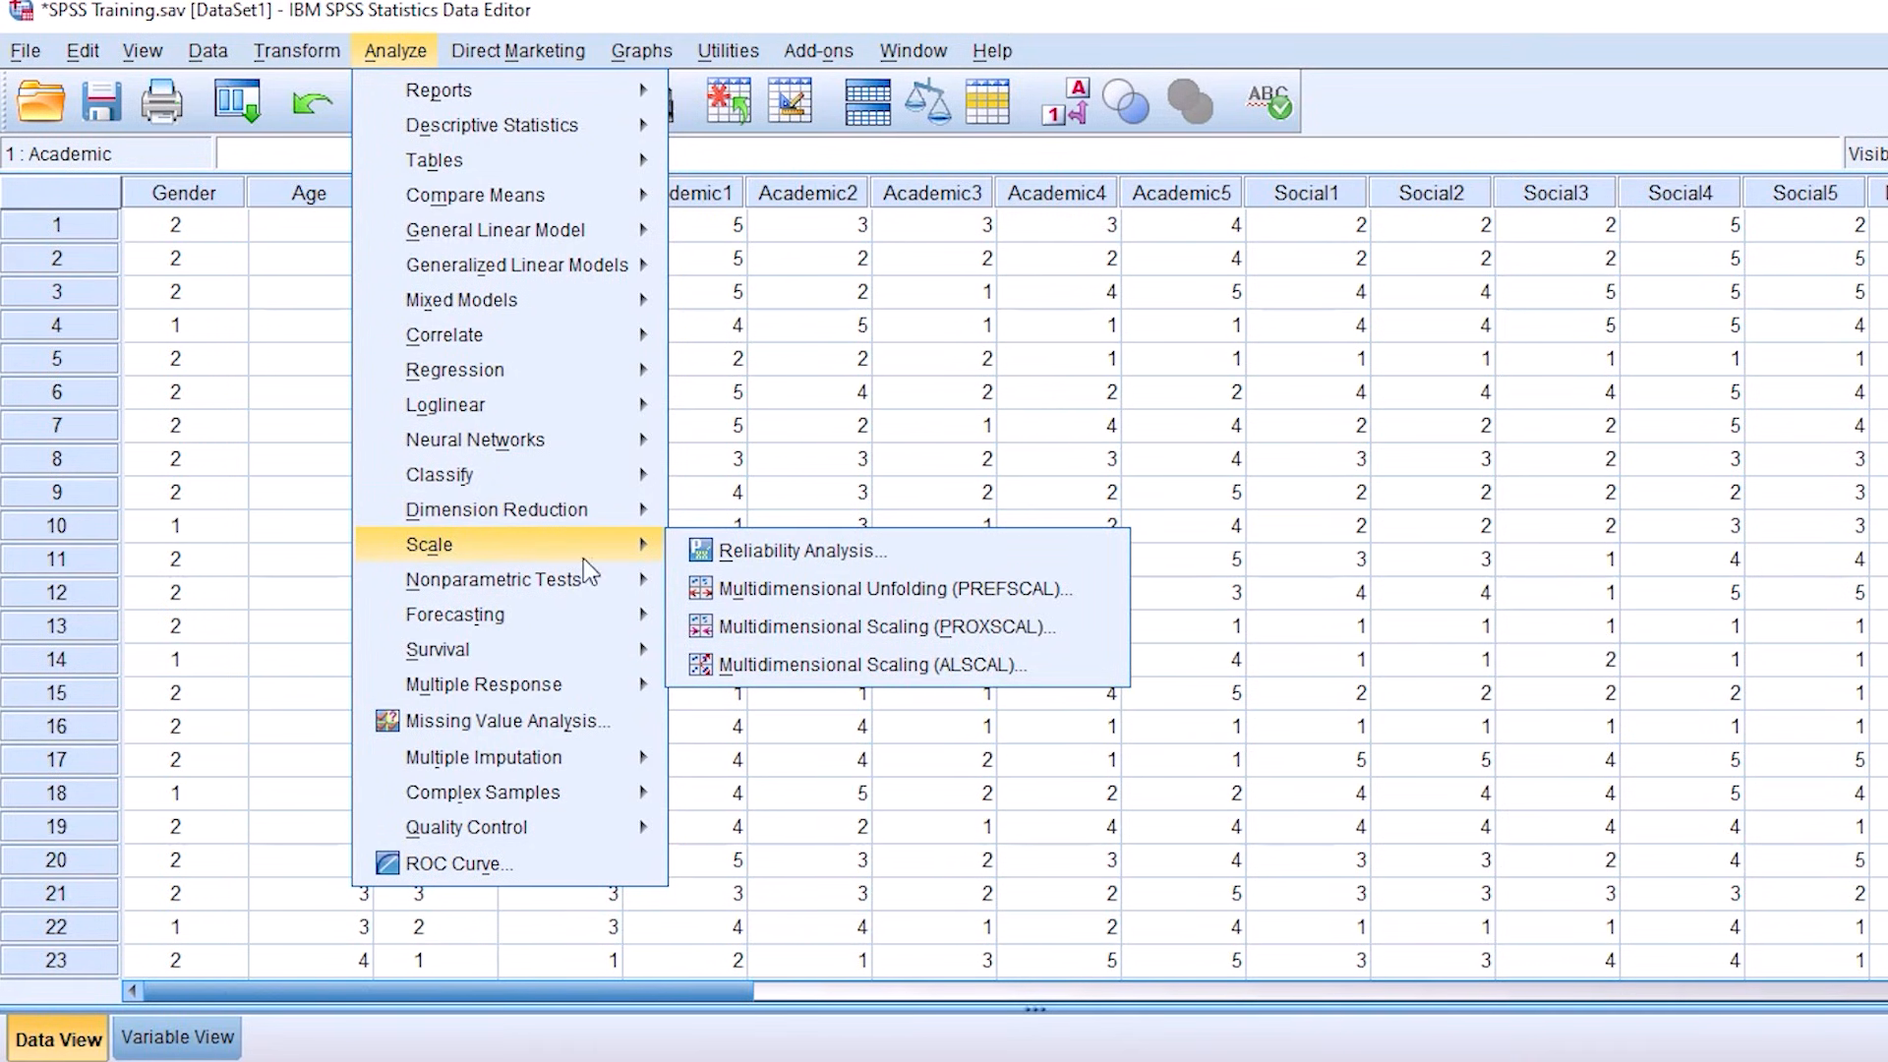
click(738, 553)
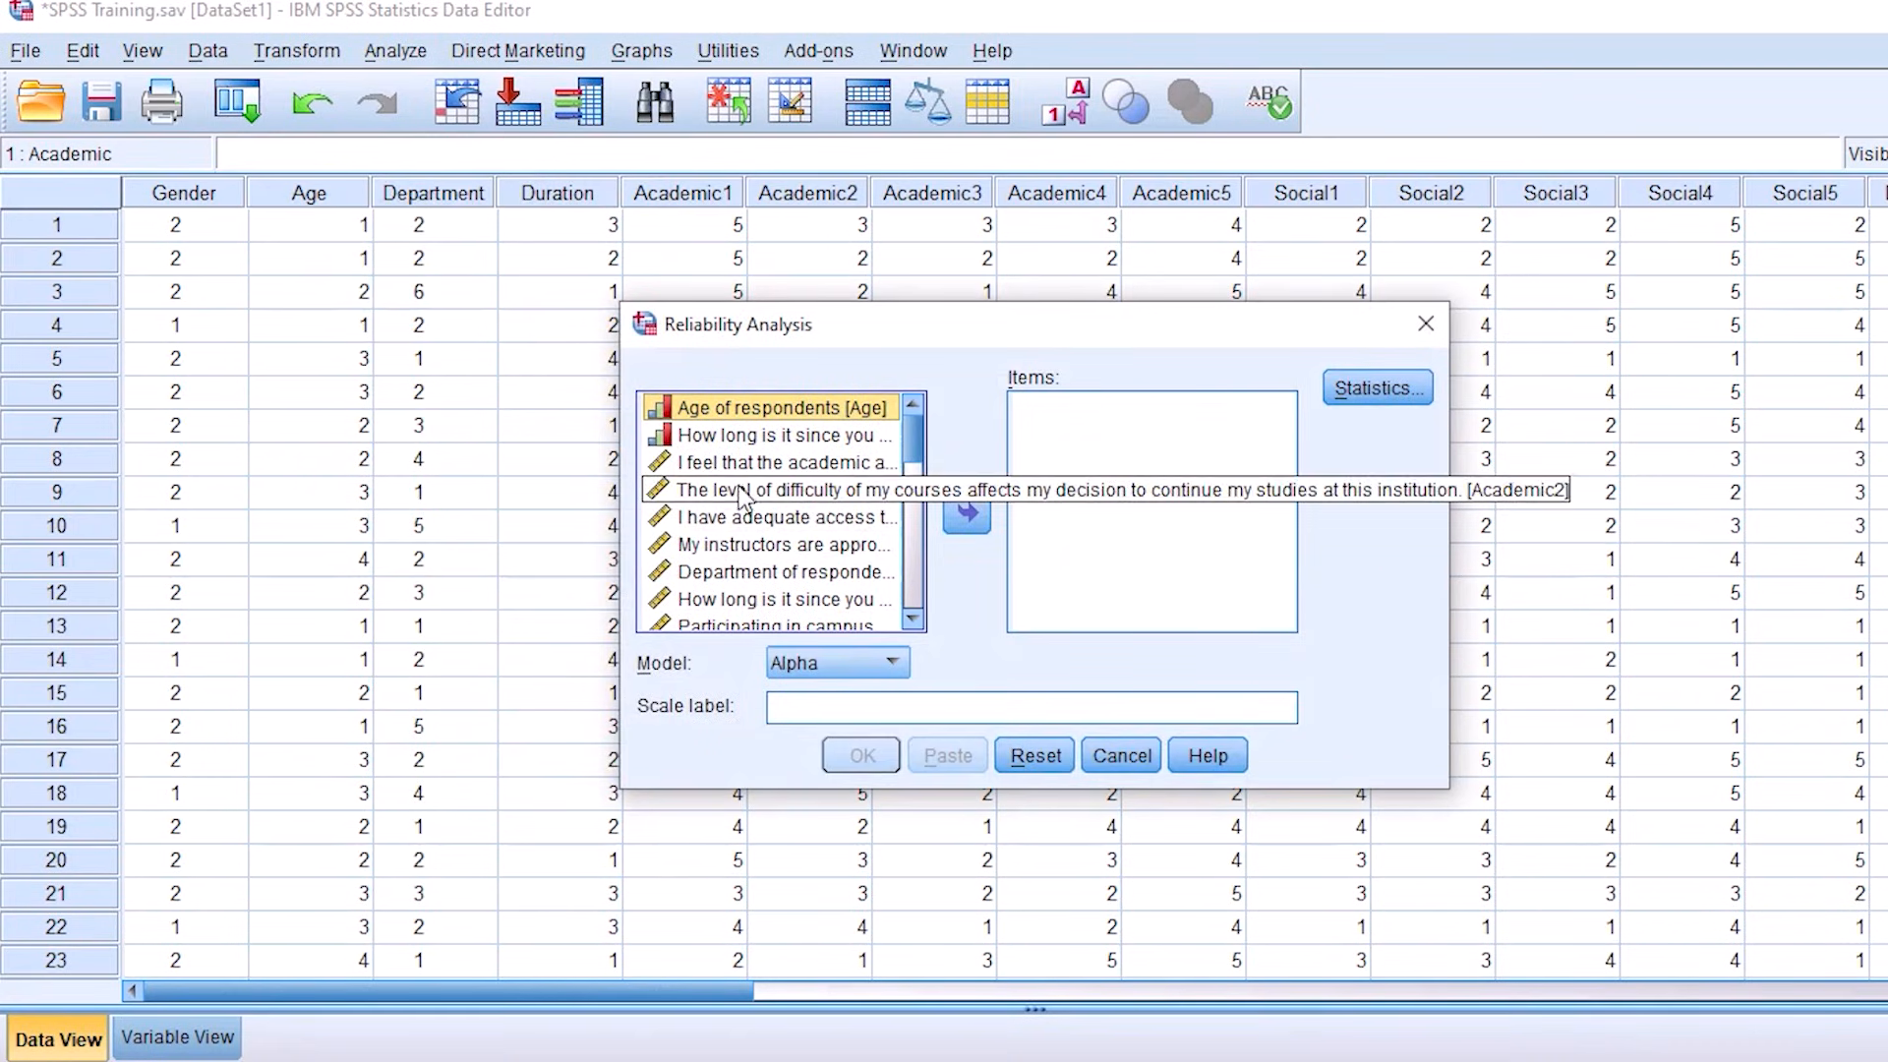
drag(914, 442, 913, 458)
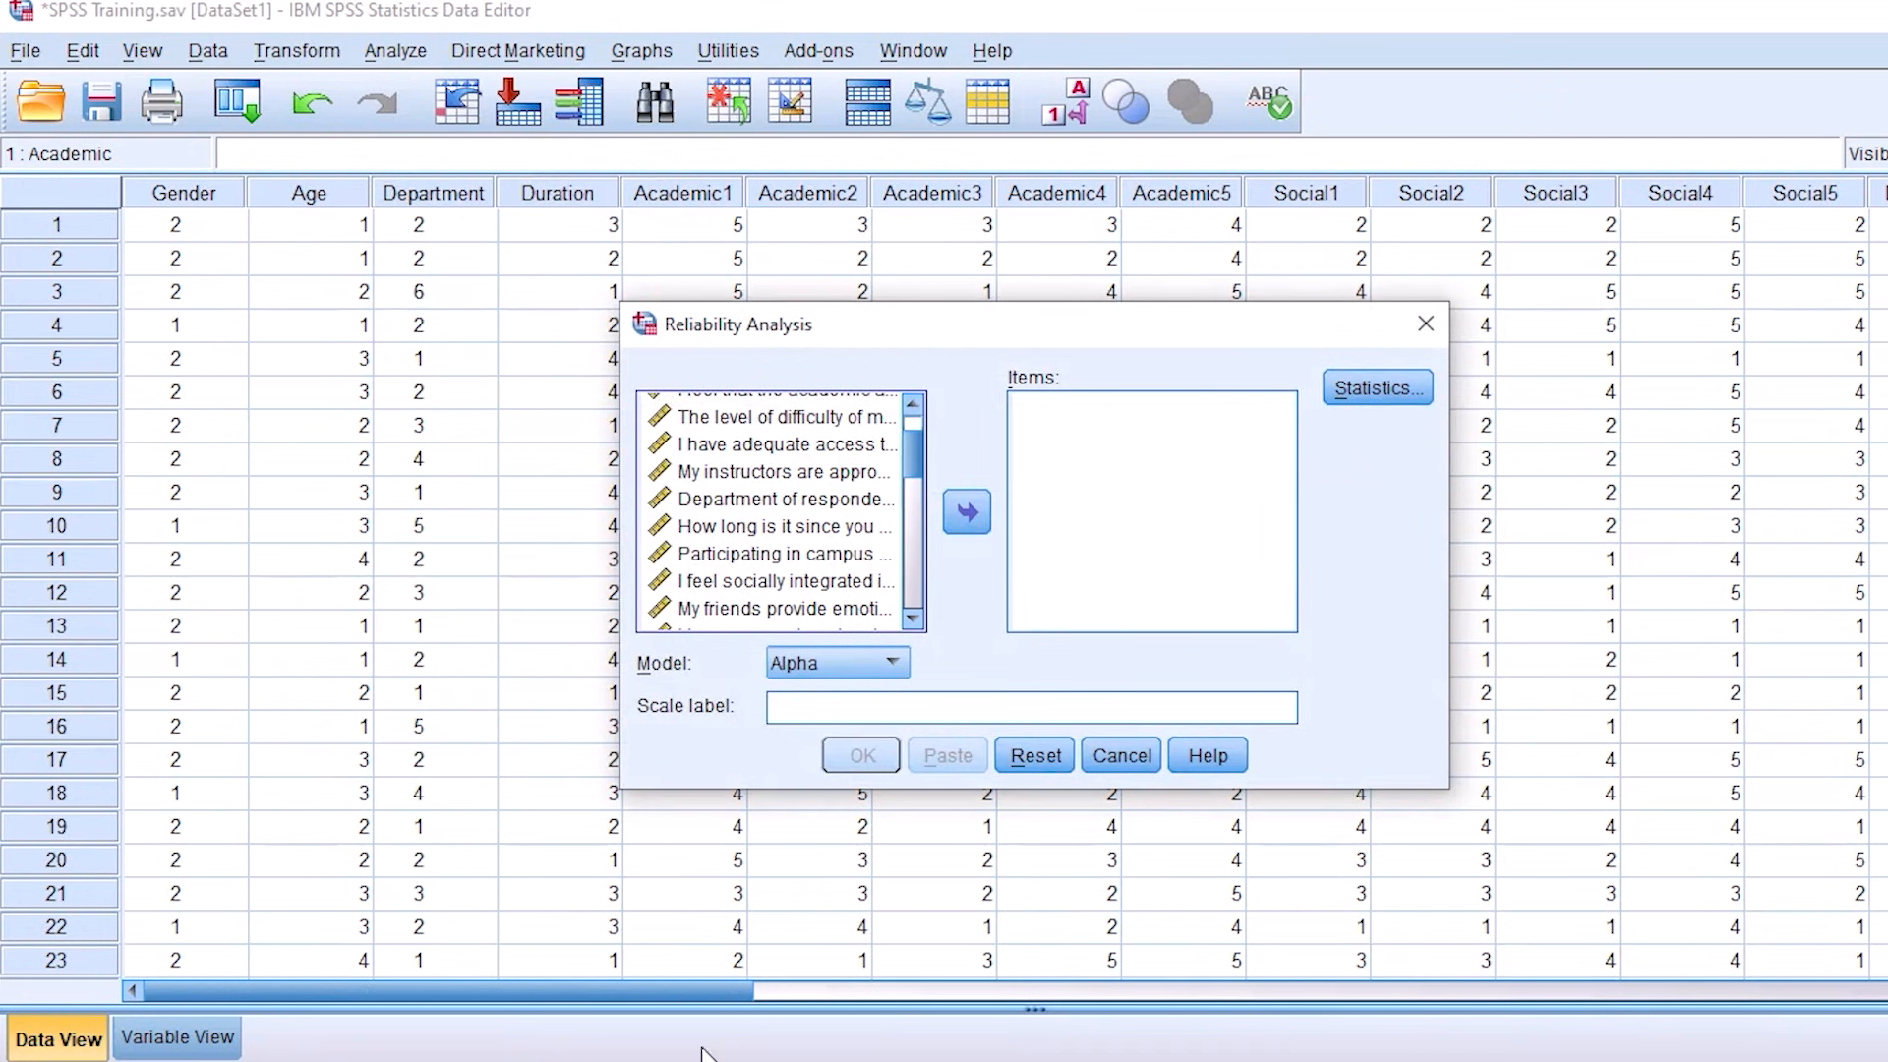
Step: Switch to the Questionnaire document in Word, review the five Academic factor items, and return to the SPSS dataset
mouse_move(718, 1052)
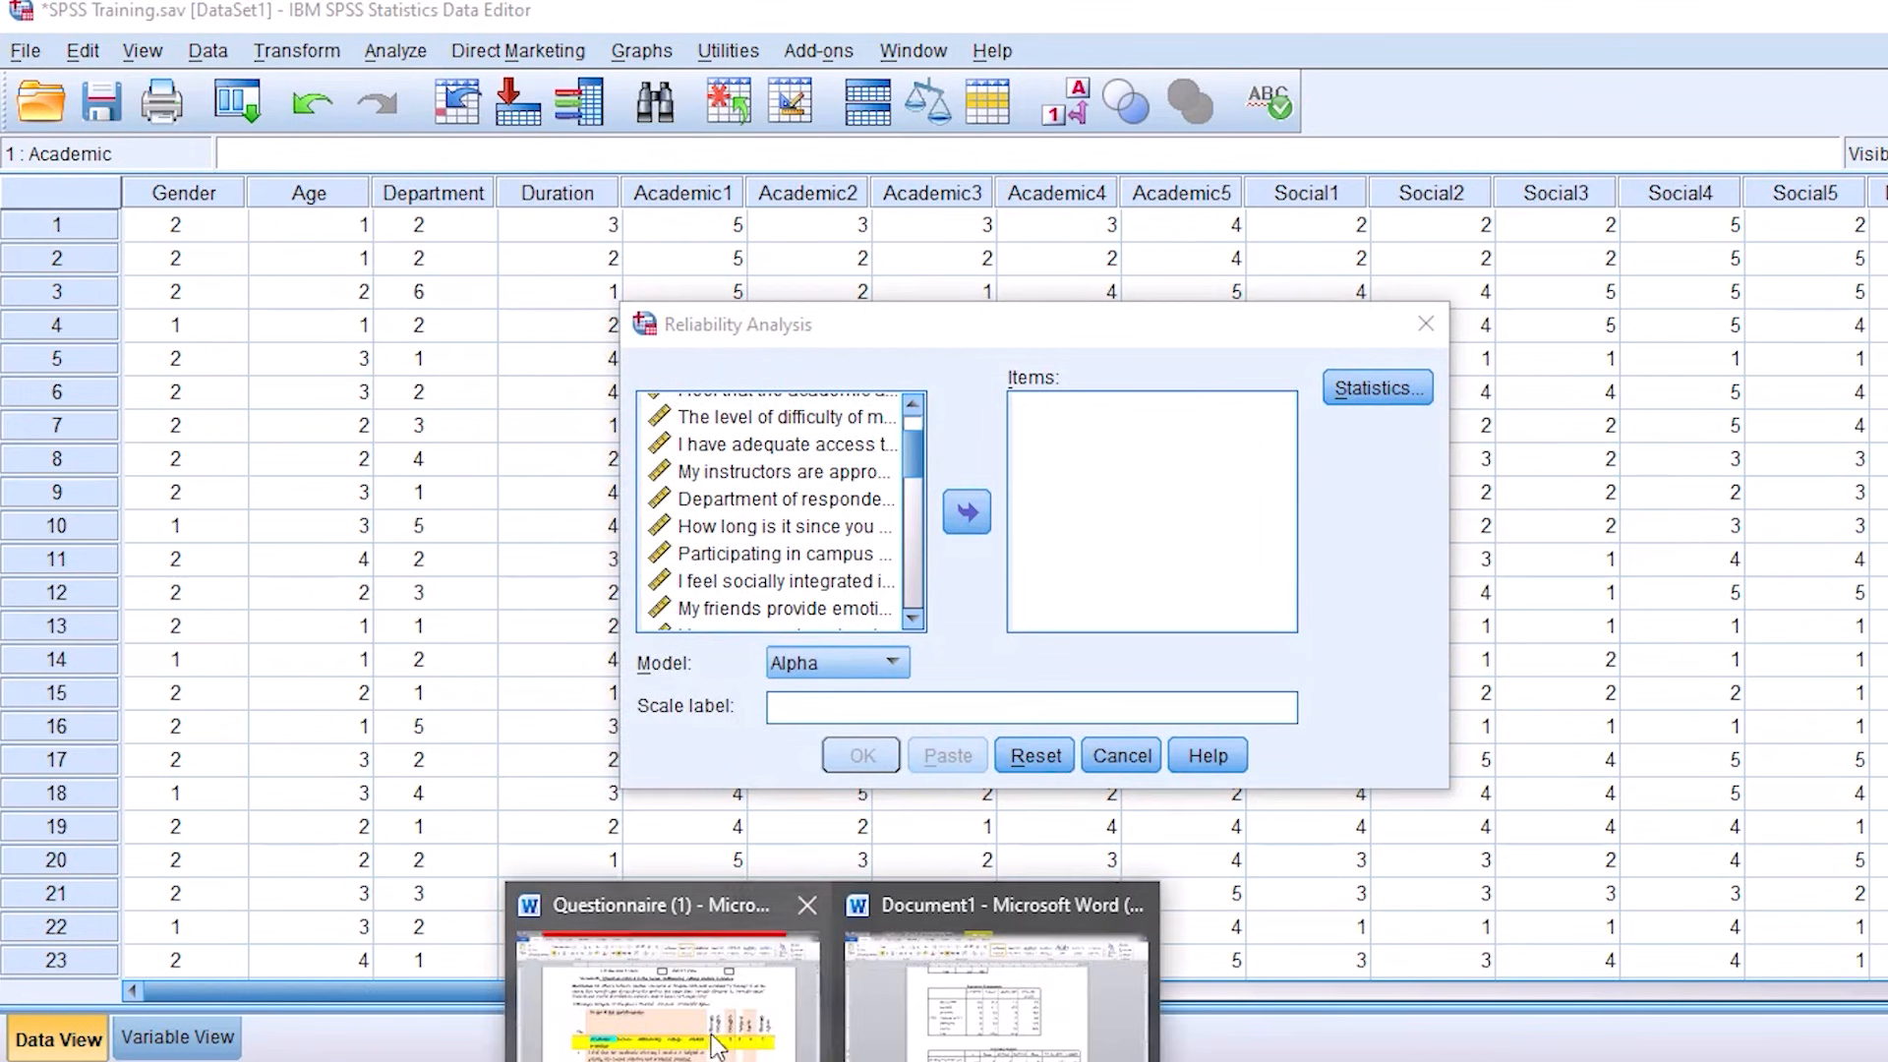
click(693, 1001)
scroll(692, 1003, down, 5)
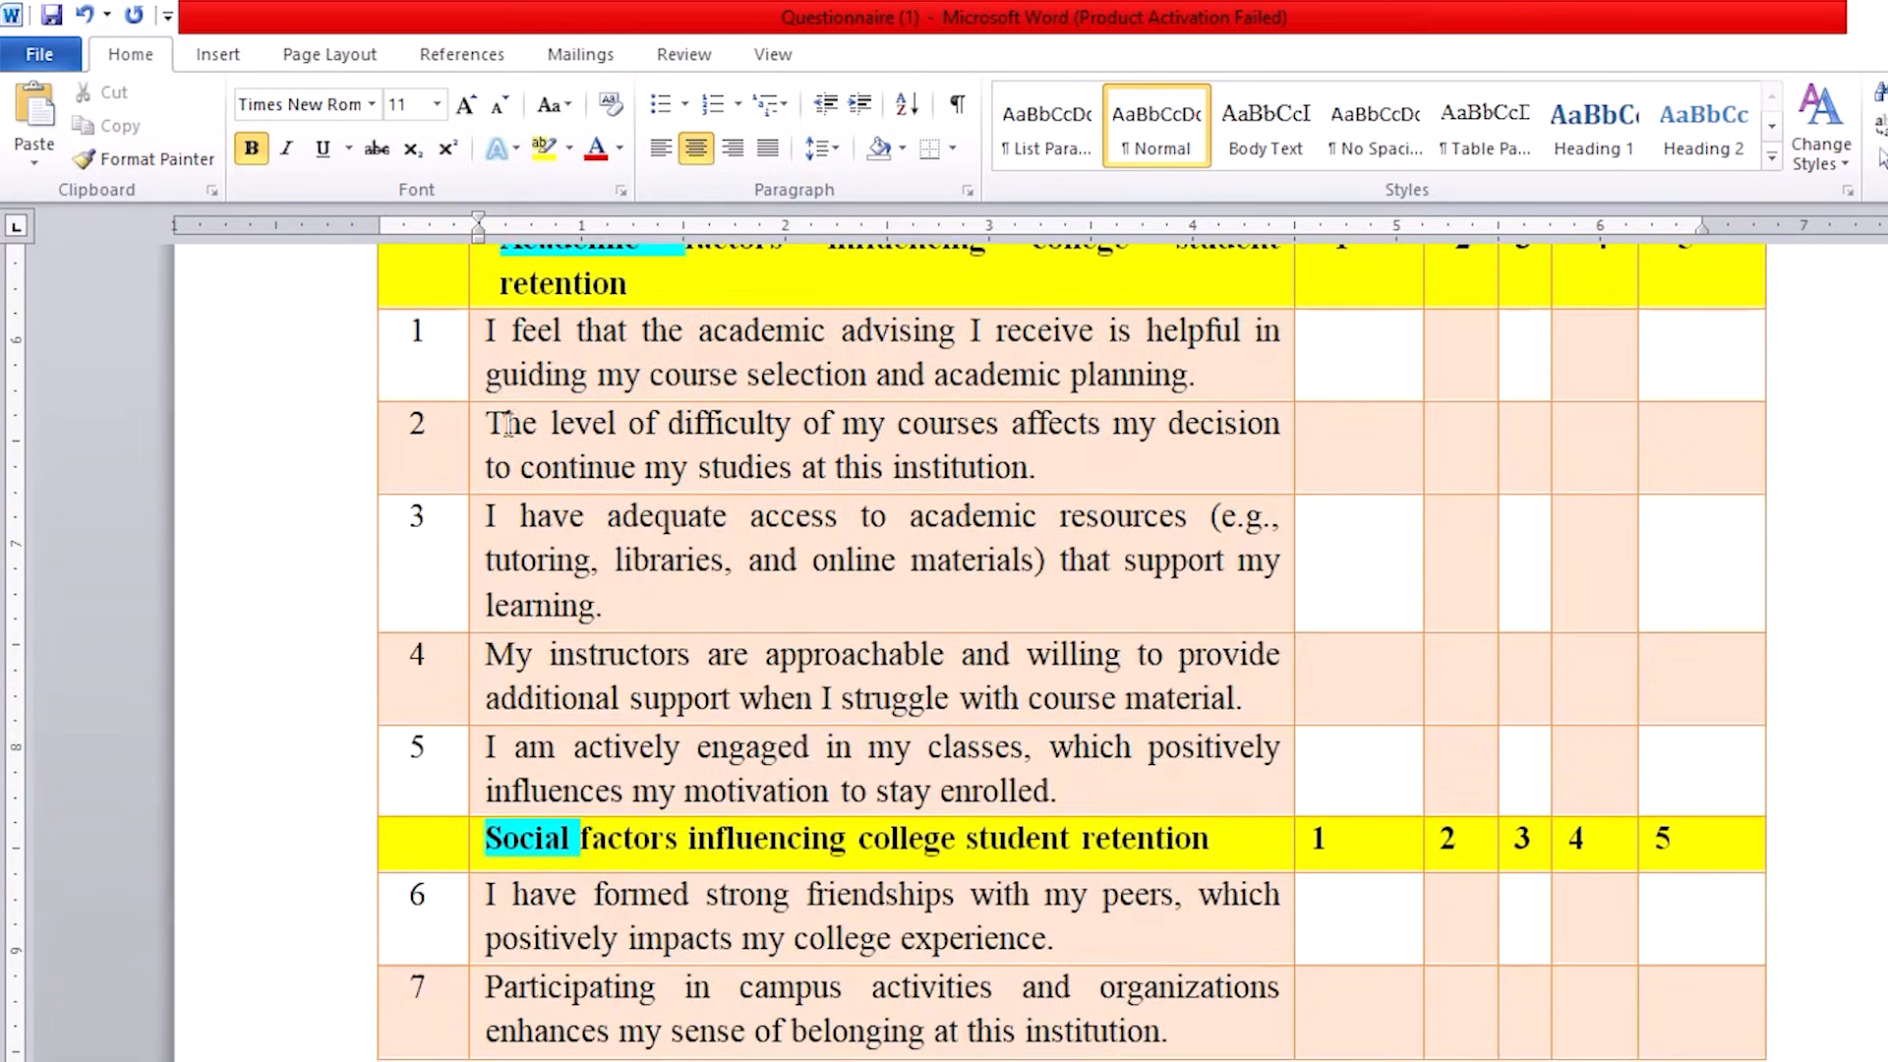
mouse_move(1062, 1058)
mouse_move(334, 318)
mouse_down()
mouse_move(212, 718)
mouse_move(367, 799)
mouse_up()
mouse_move(1044, 1060)
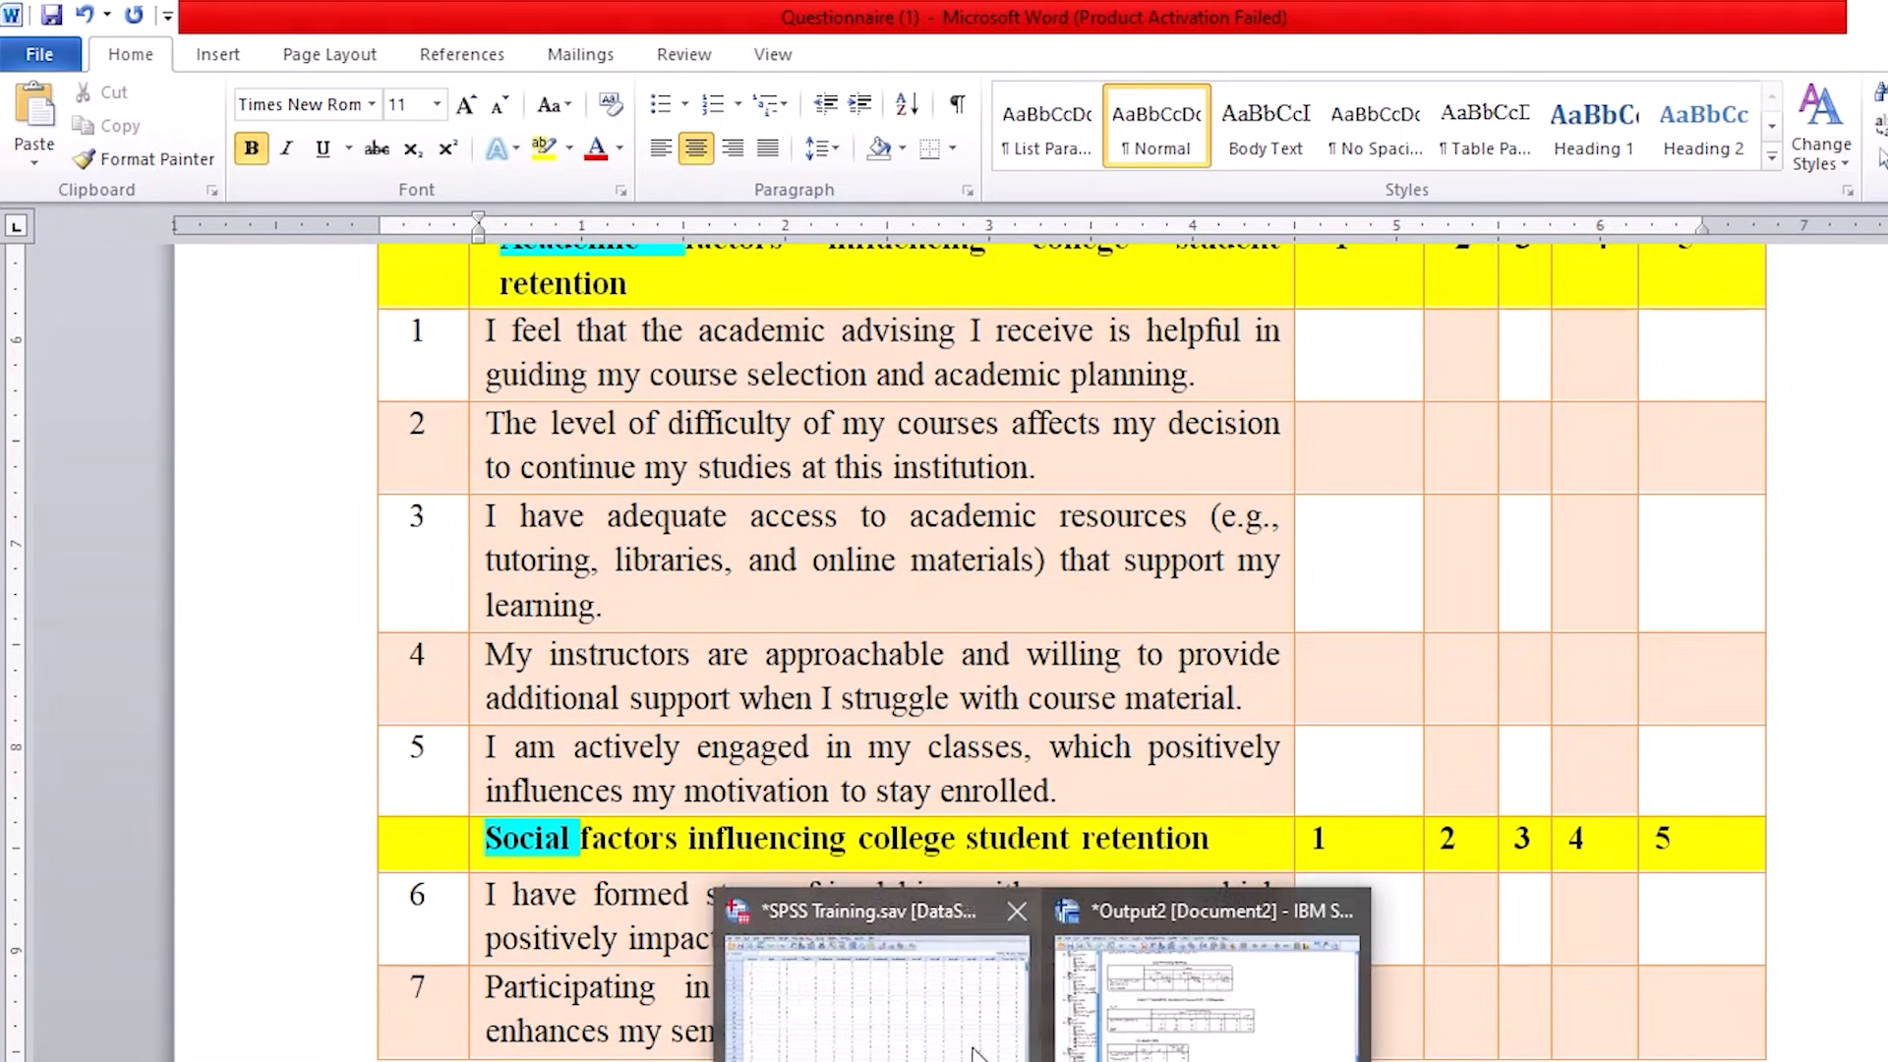
click(970, 1044)
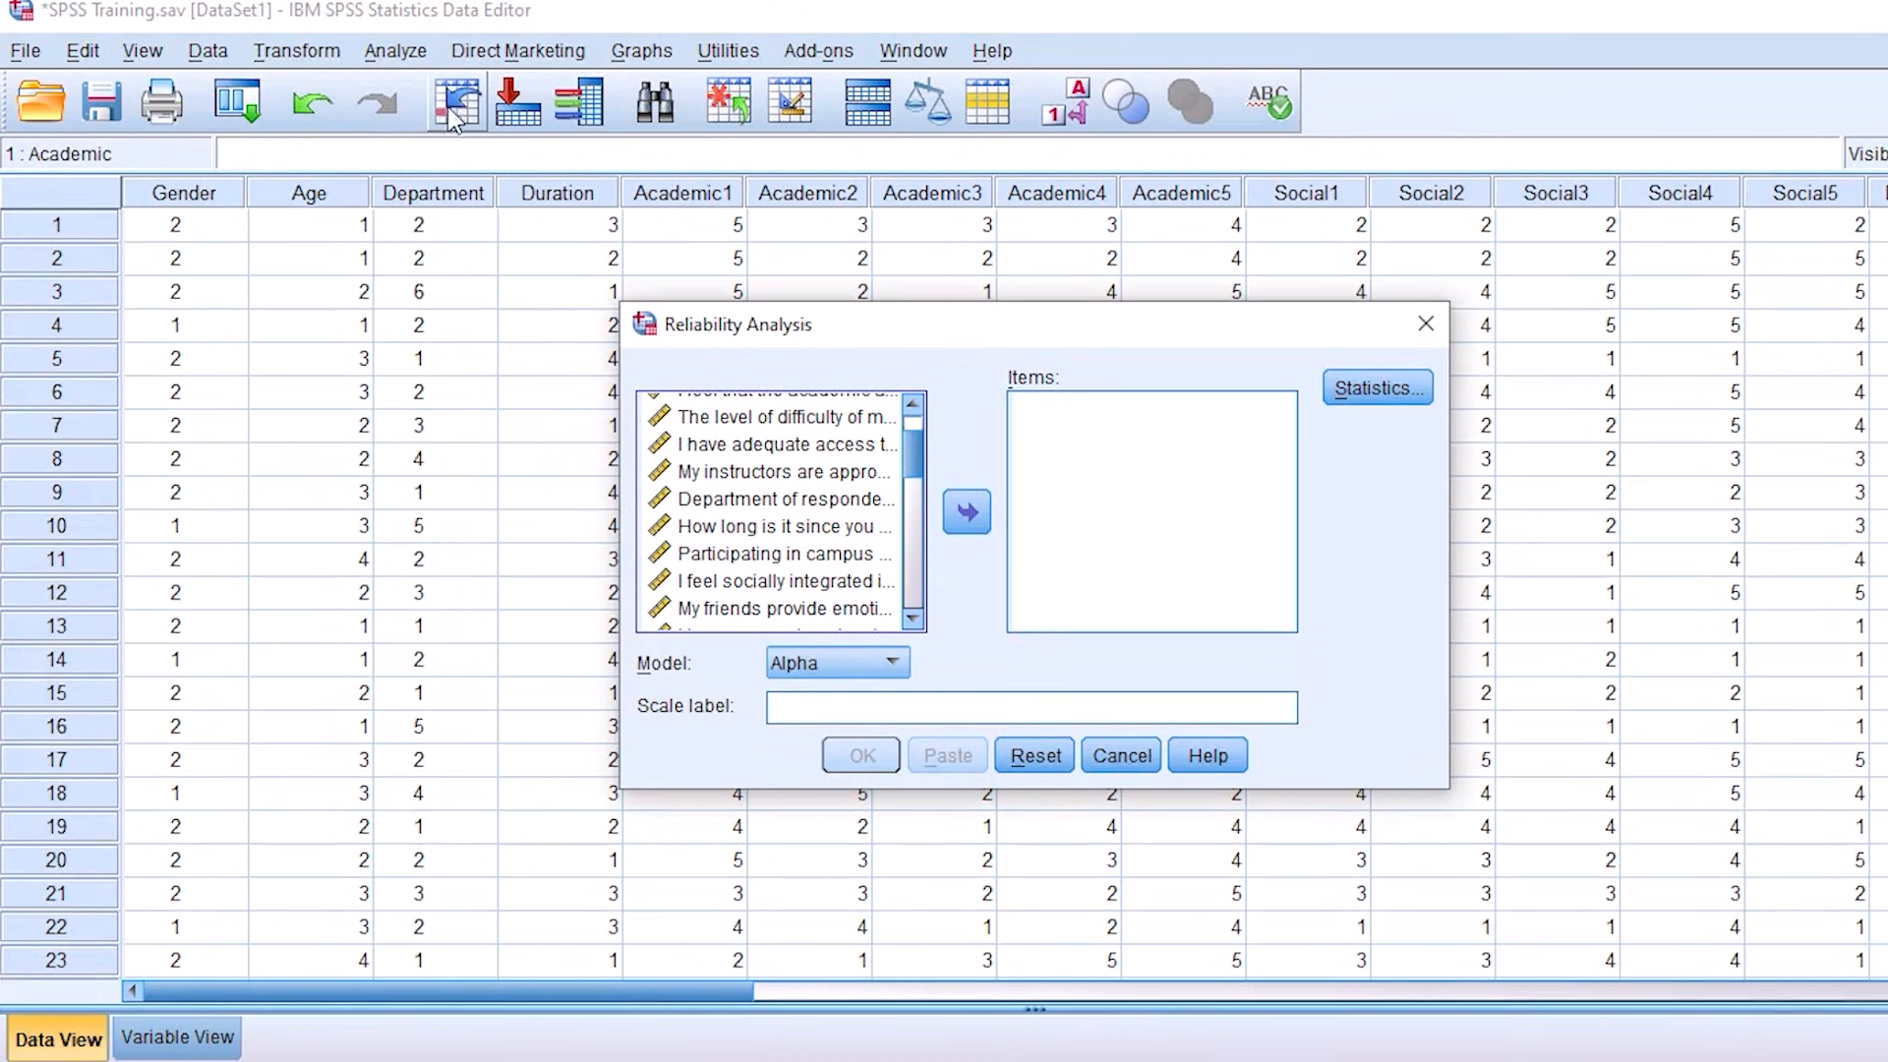
Step: Add the five Academic items, Academic1 to Academic5, to the items of the Reliability Analysis
click(397, 53)
mouse_move(472, 546)
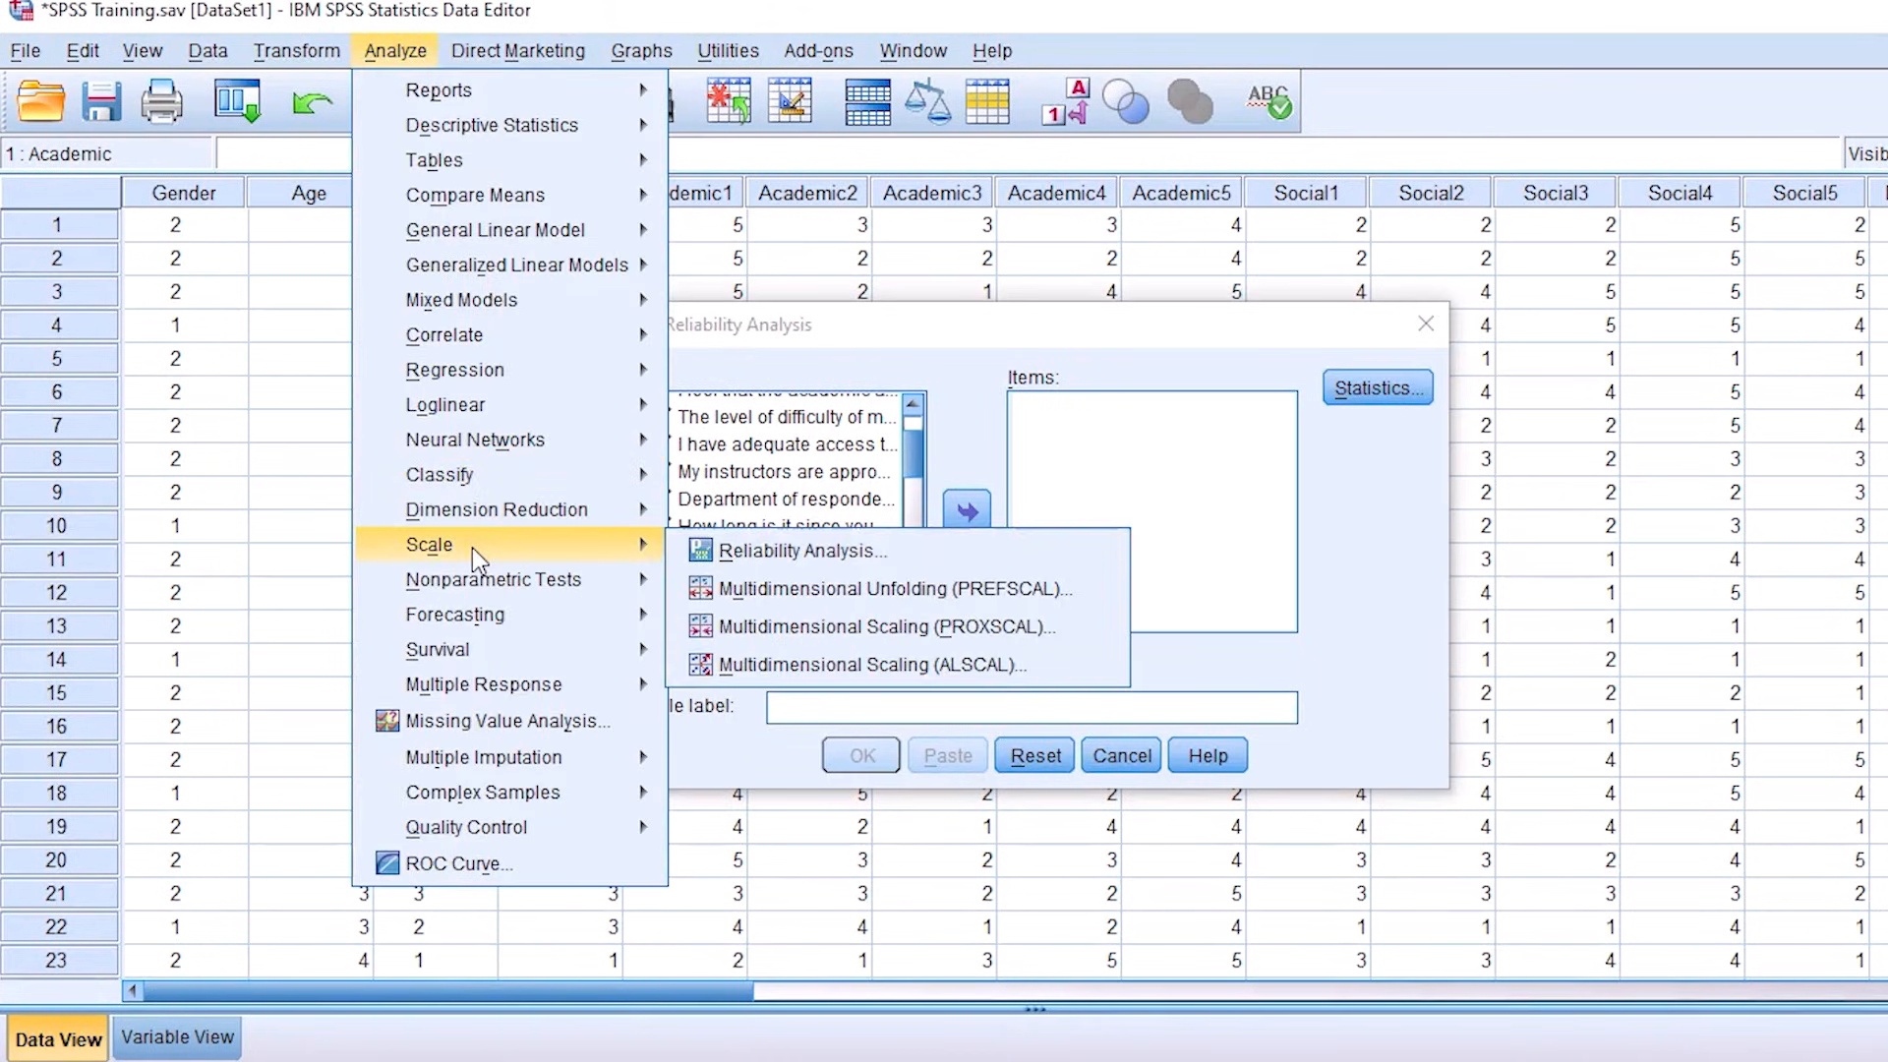
click(764, 548)
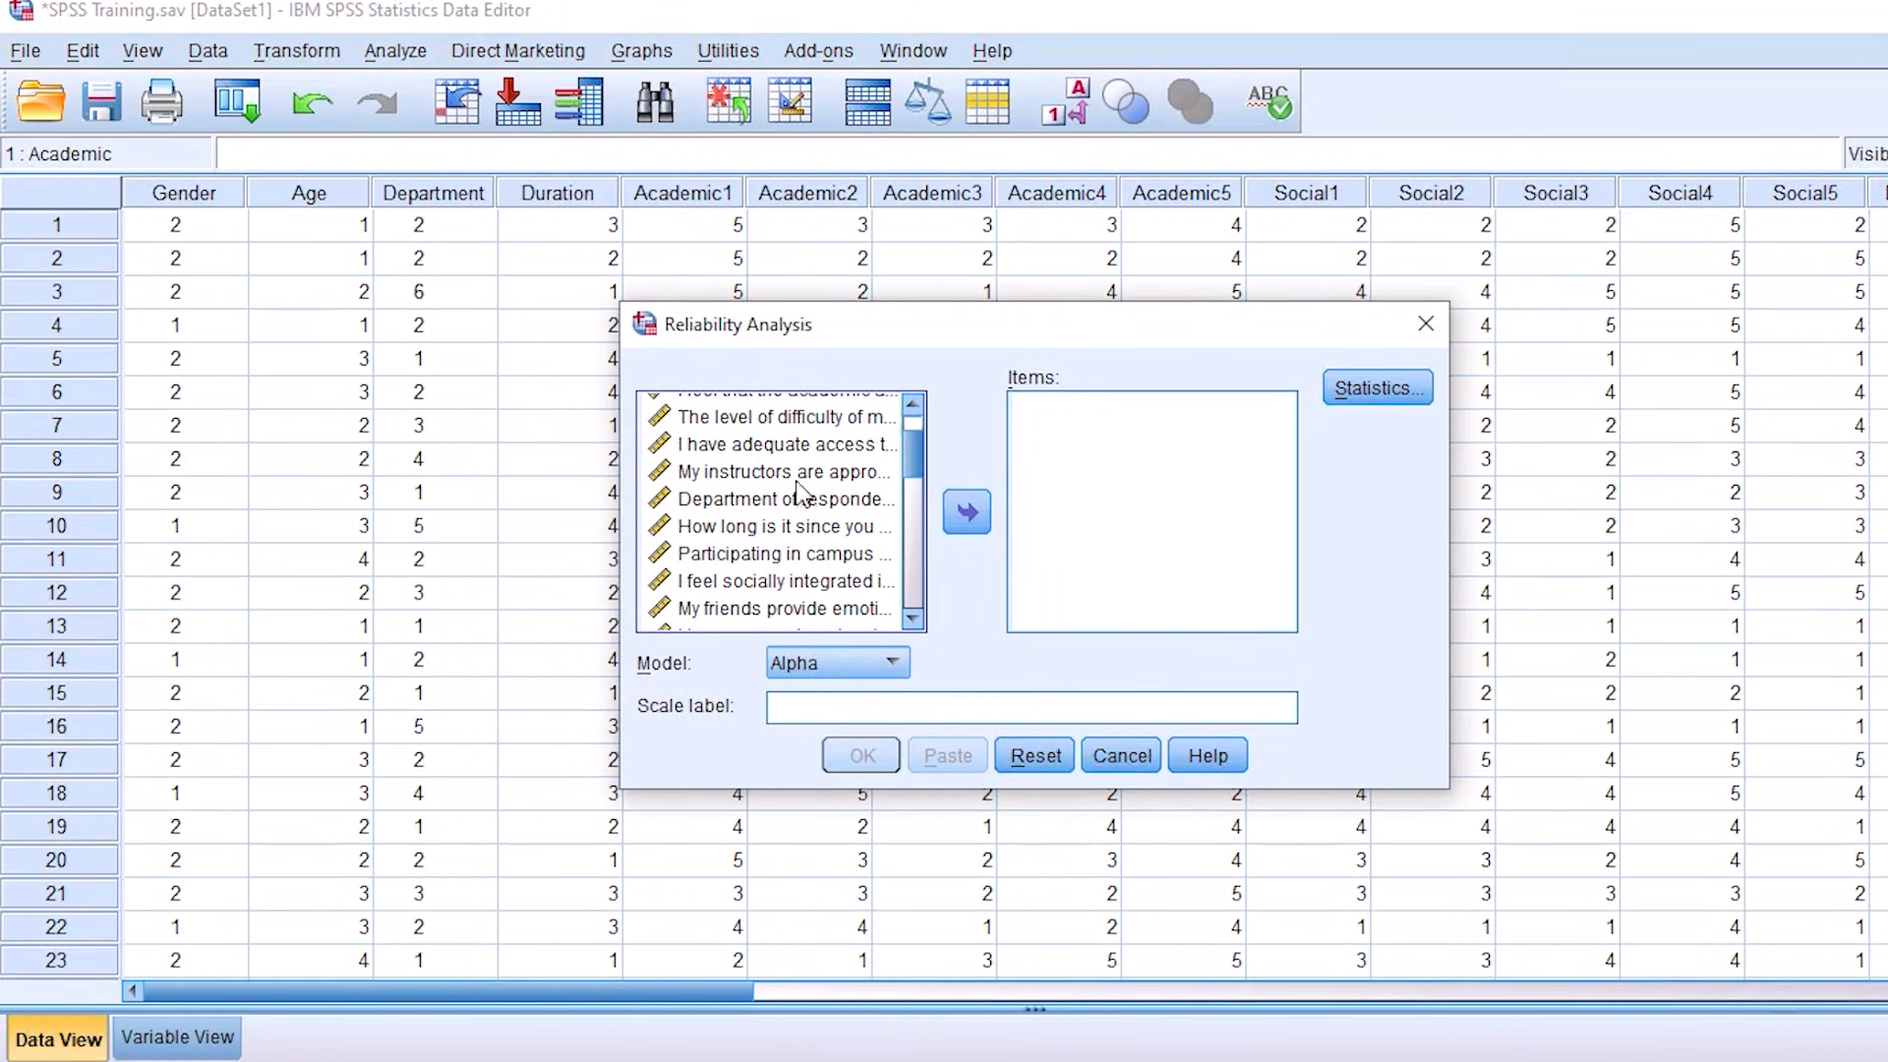
click(915, 408)
click(915, 407)
click(914, 407)
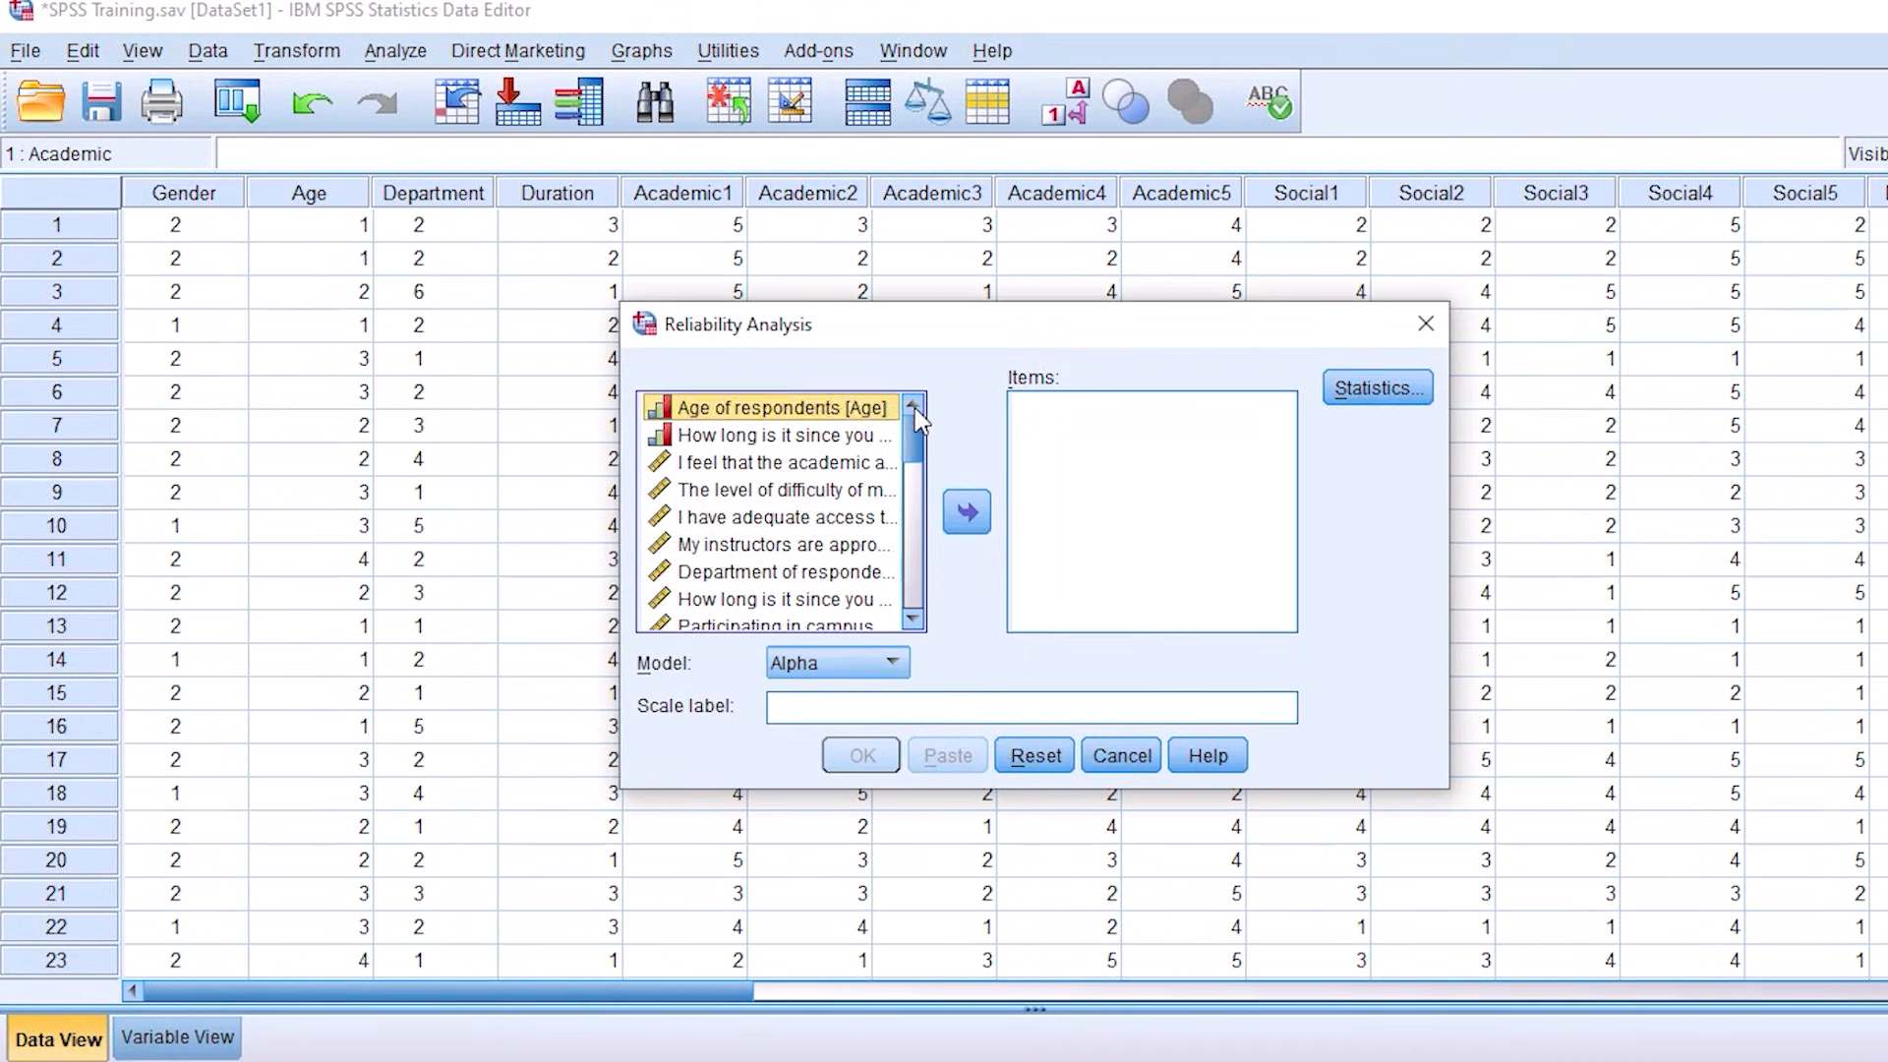
click(732, 464)
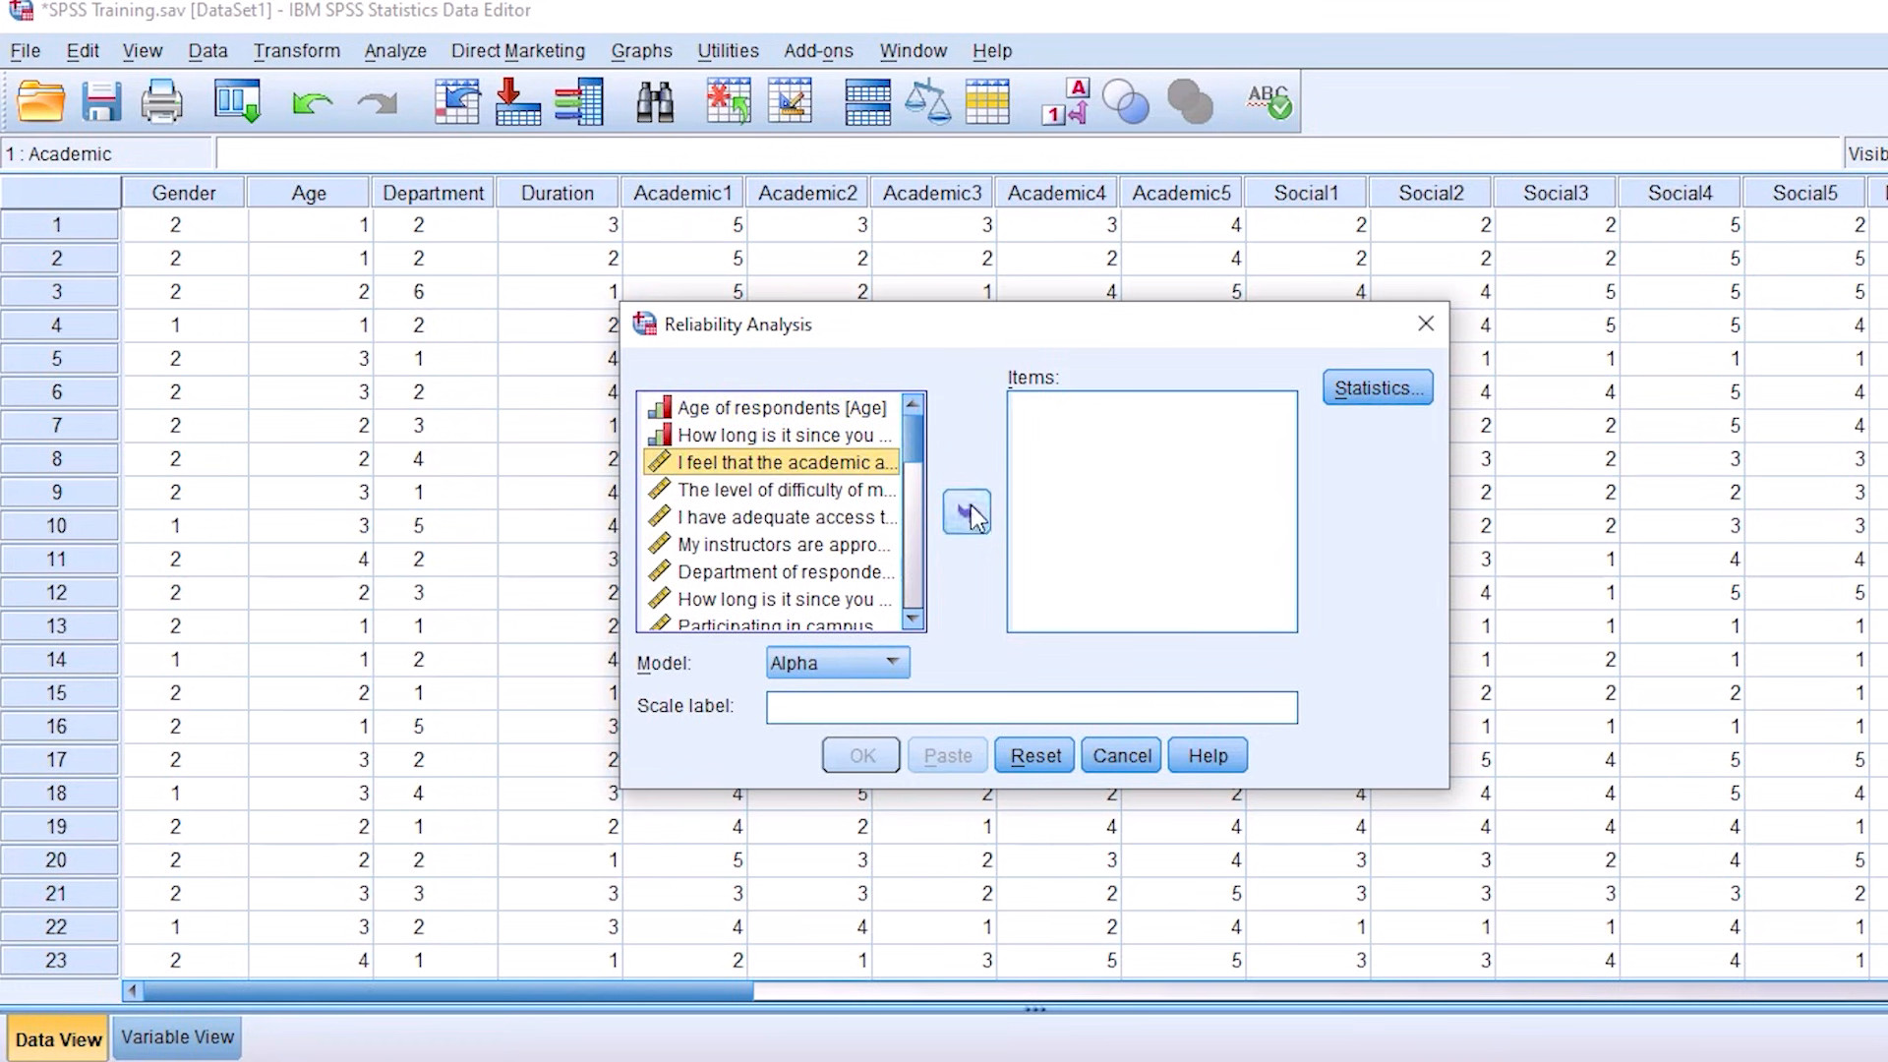
click(968, 510)
click(786, 464)
click(967, 509)
click(787, 464)
click(968, 510)
click(782, 462)
click(968, 509)
click(801, 468)
click(968, 509)
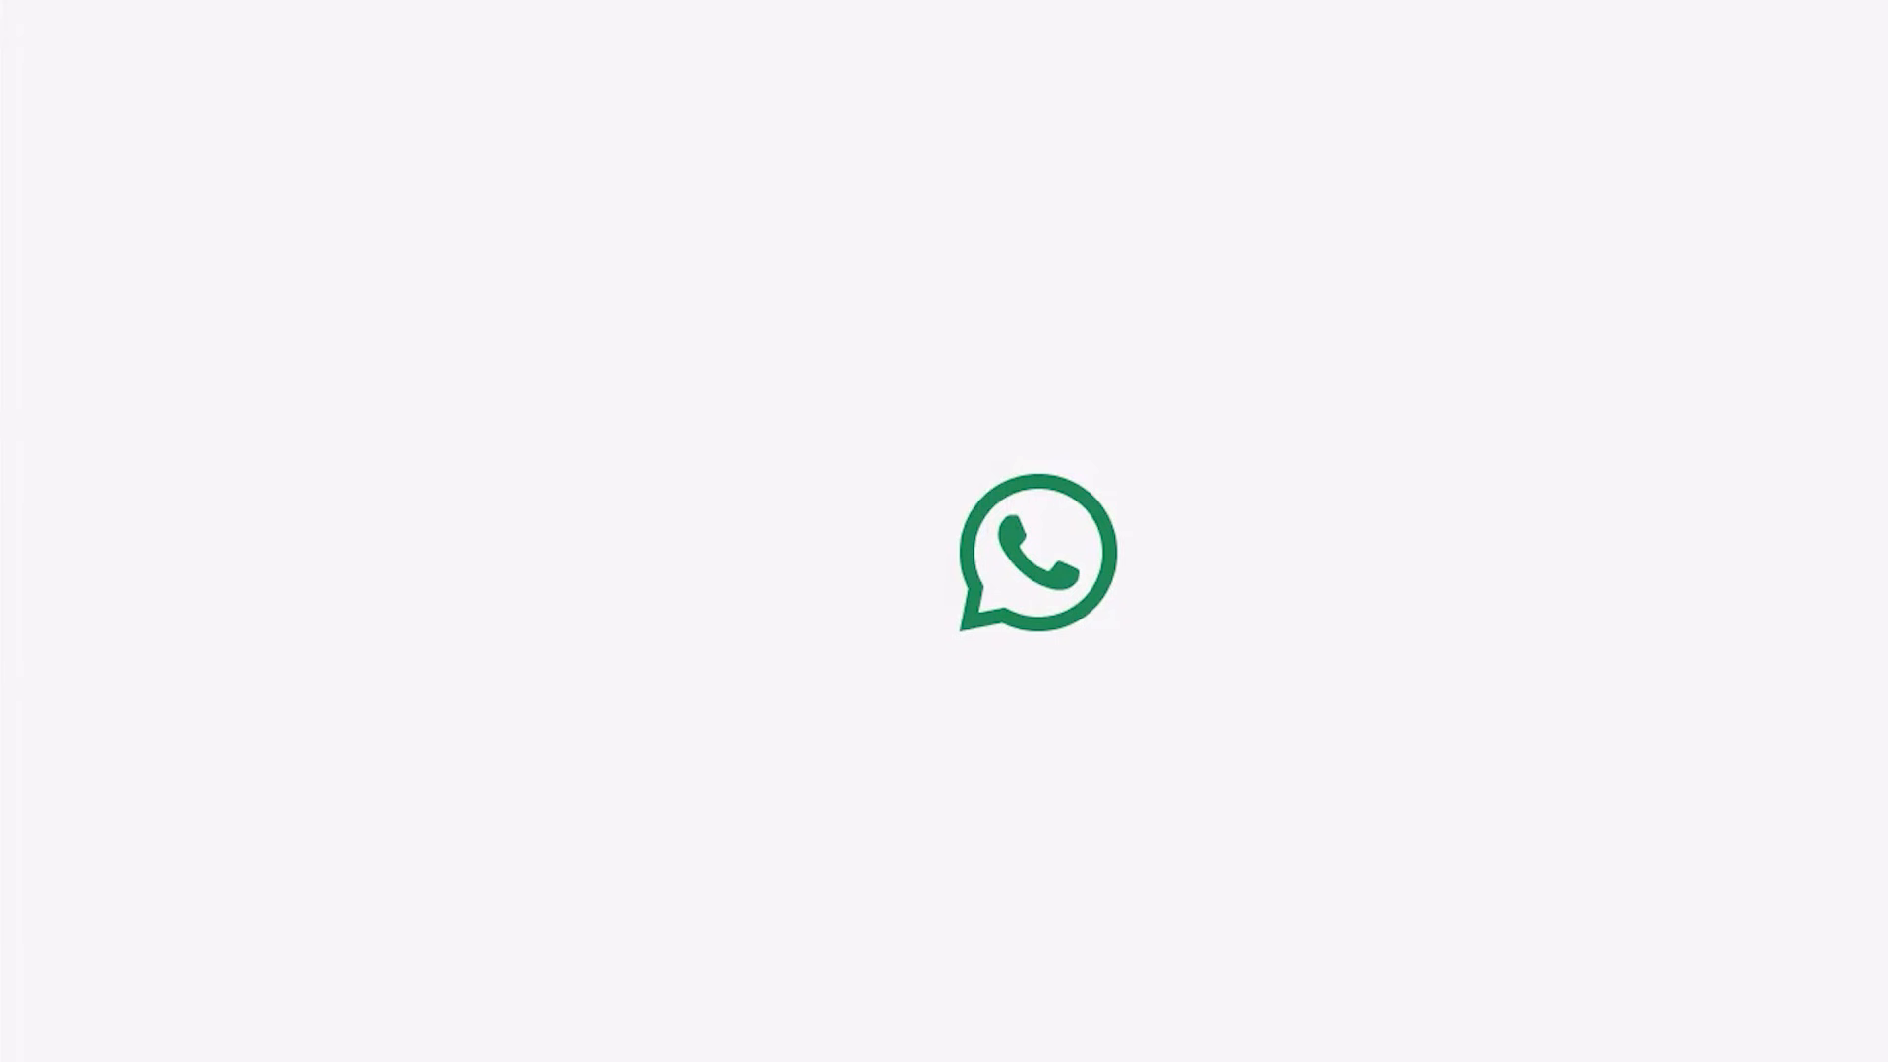
Step: Leave the WhatsApp window and run the reliability analysis of the Academic items with the Alpha model
click(1887, 24)
click(1359, 41)
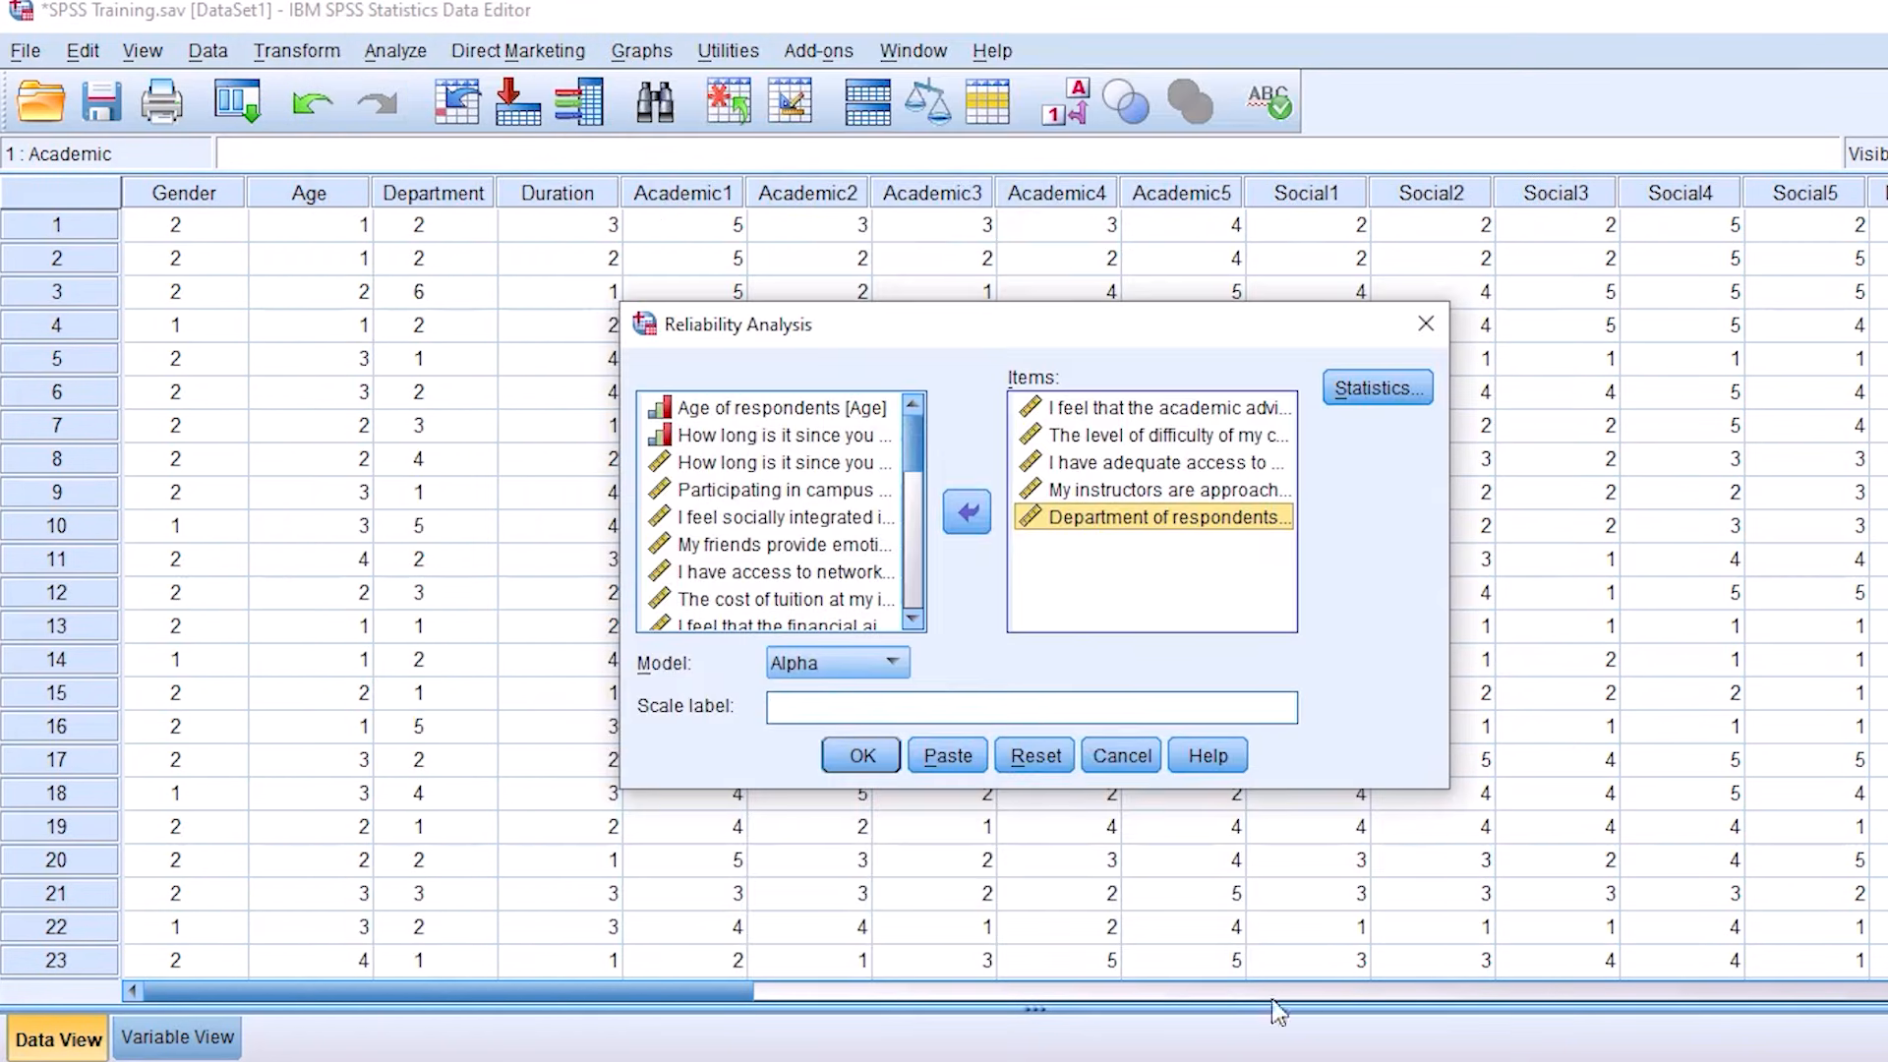
click(1300, 1061)
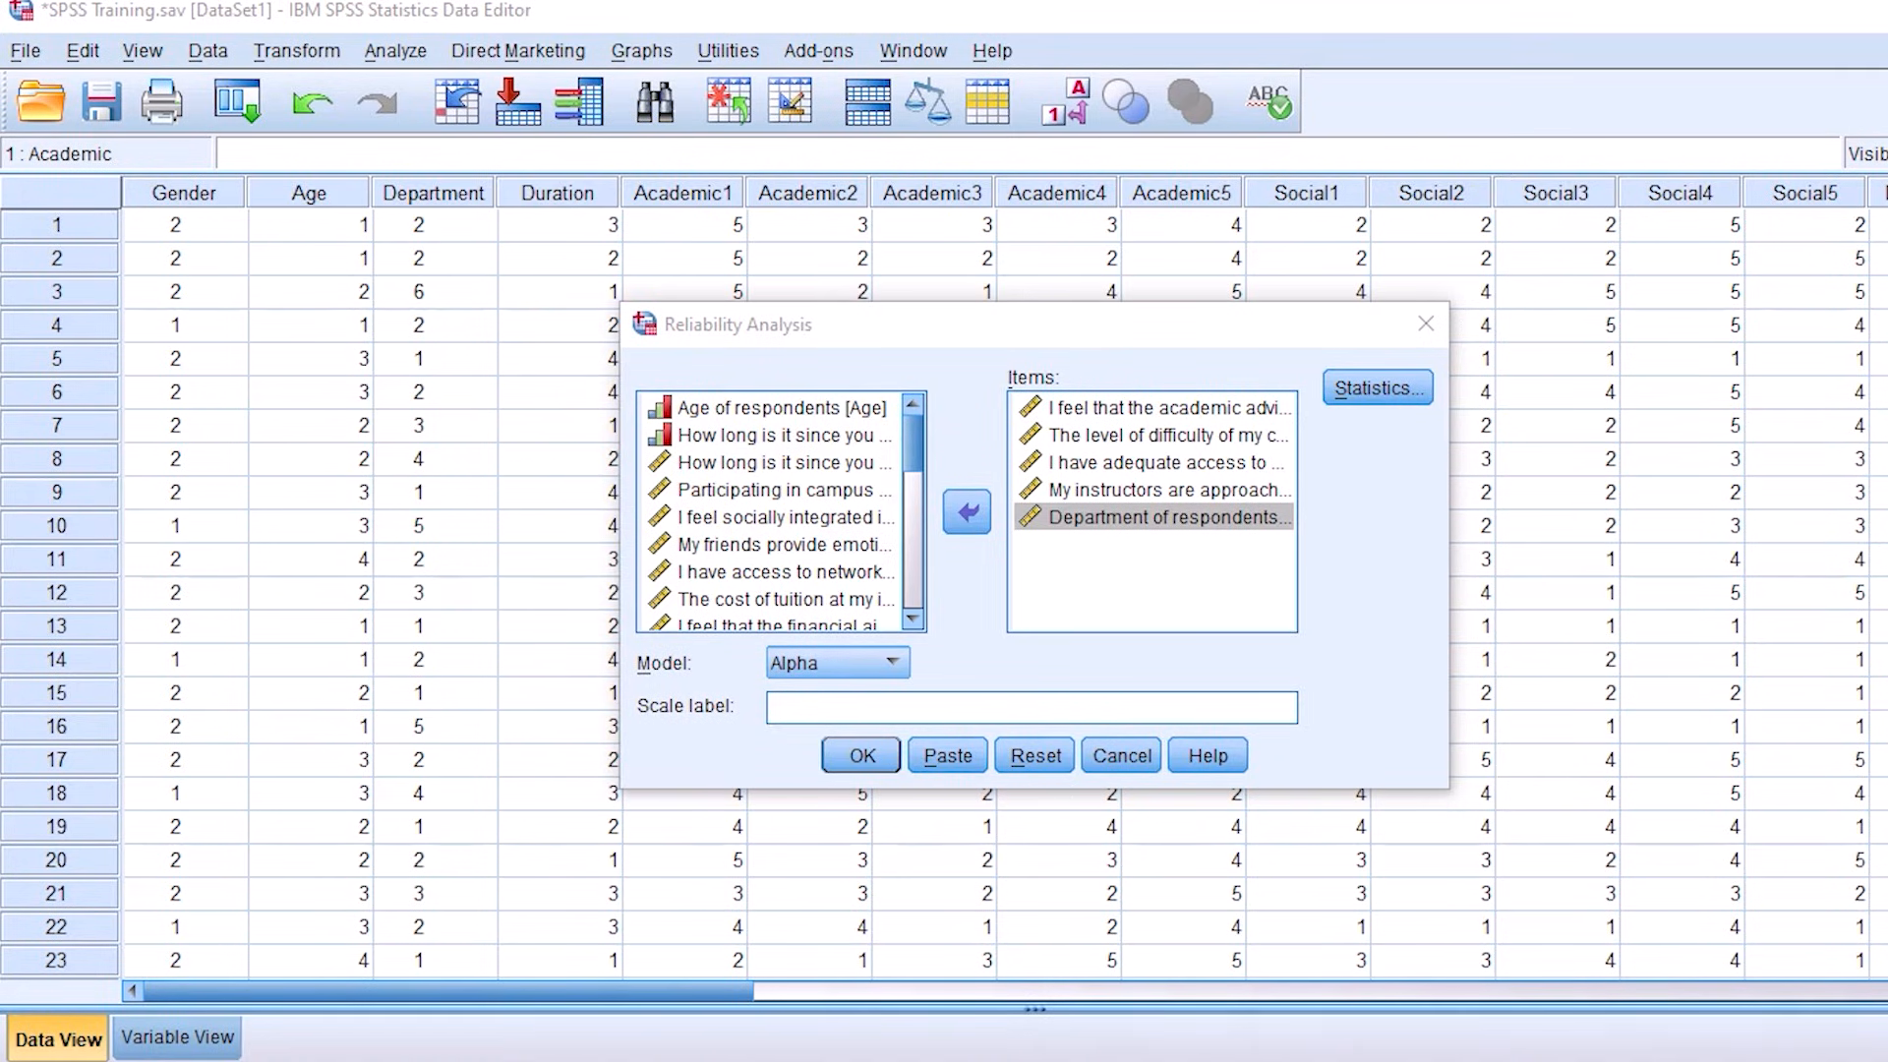
click(856, 753)
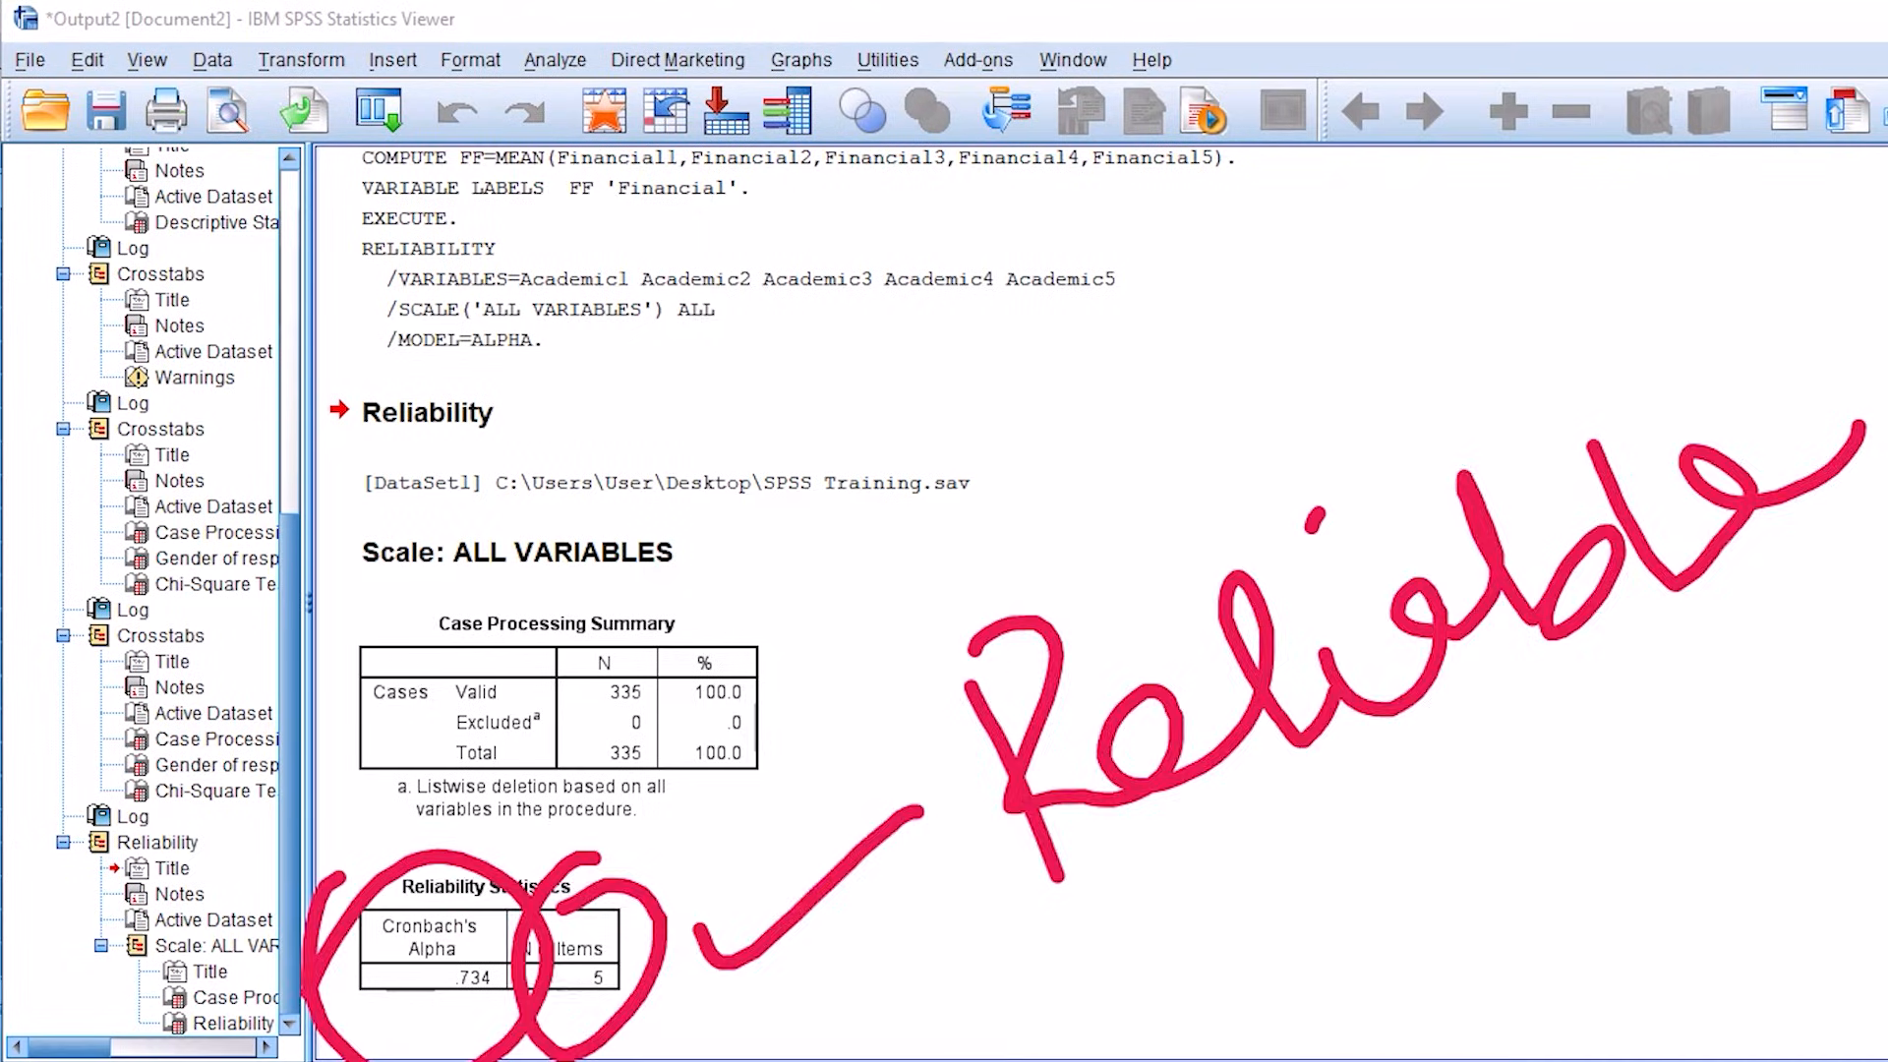
Step: Rerun the reliability analysis on the same five Academic items with the Scale if item deleted descriptives included
key(e)
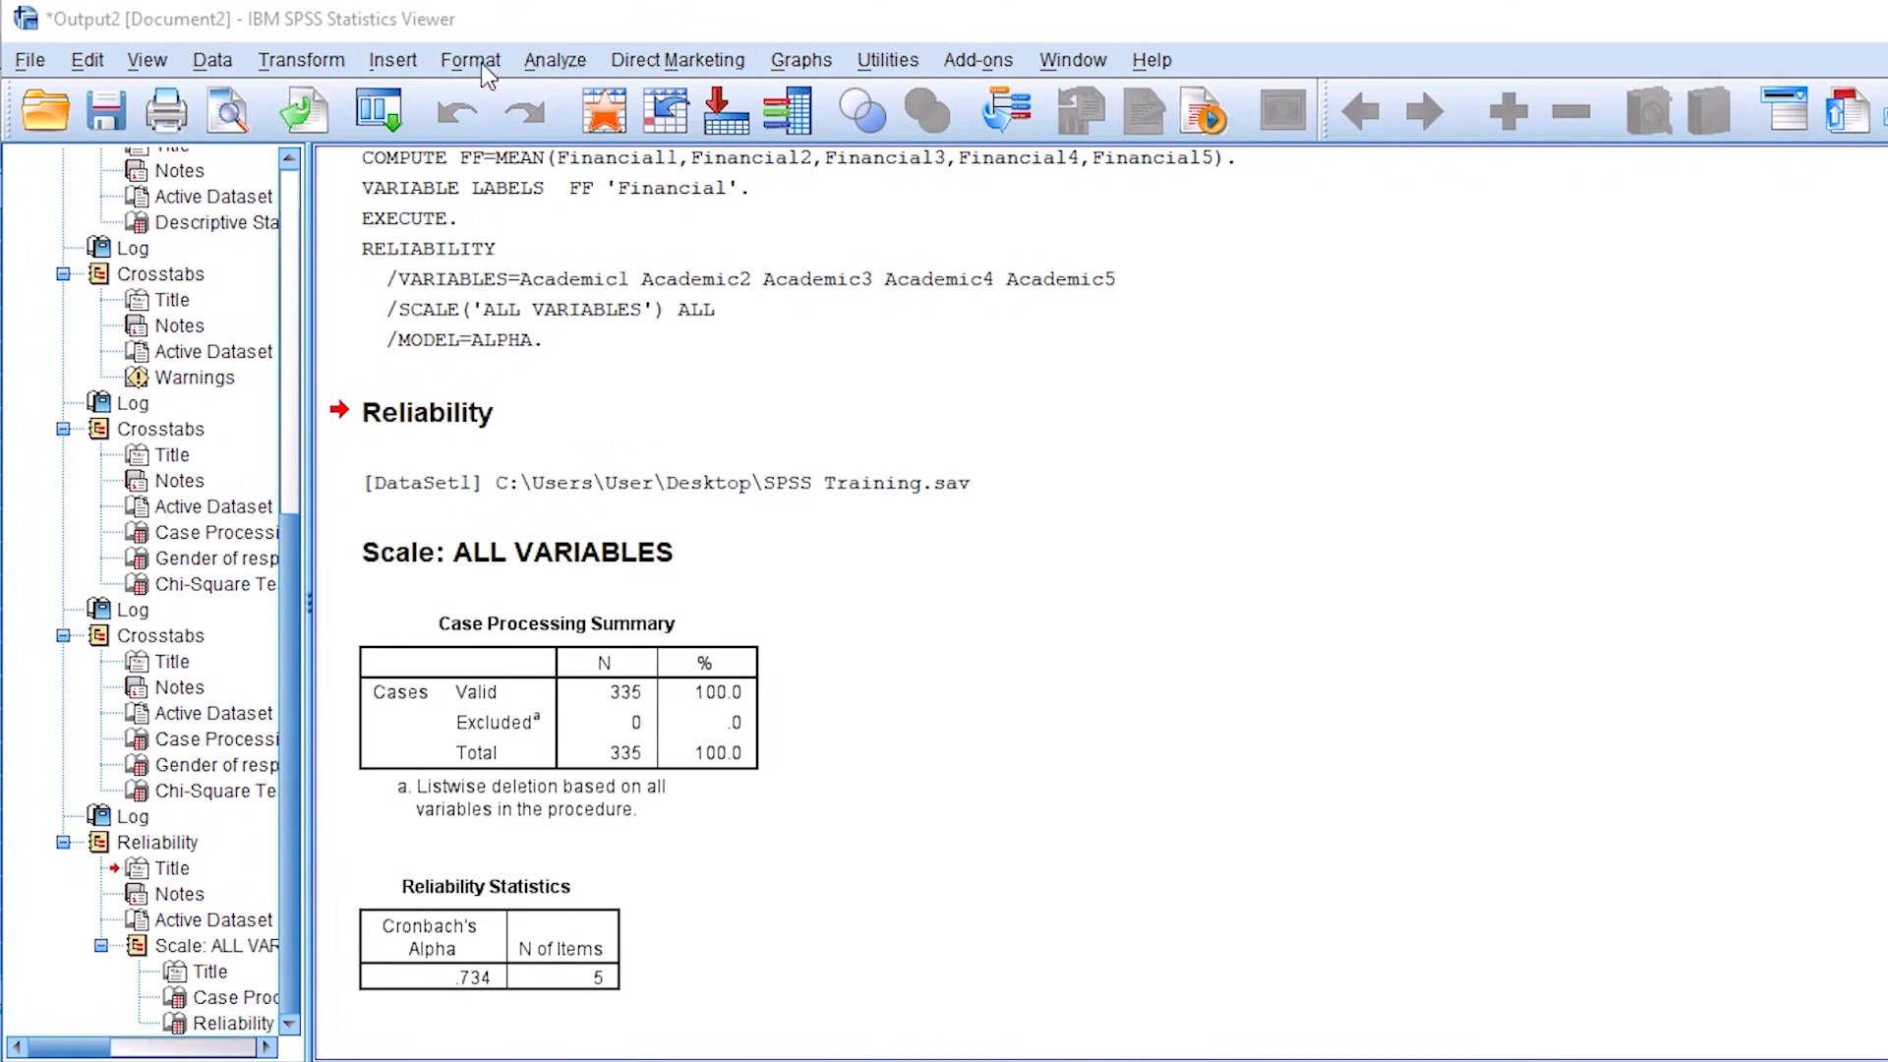
click(555, 60)
mouse_move(667, 557)
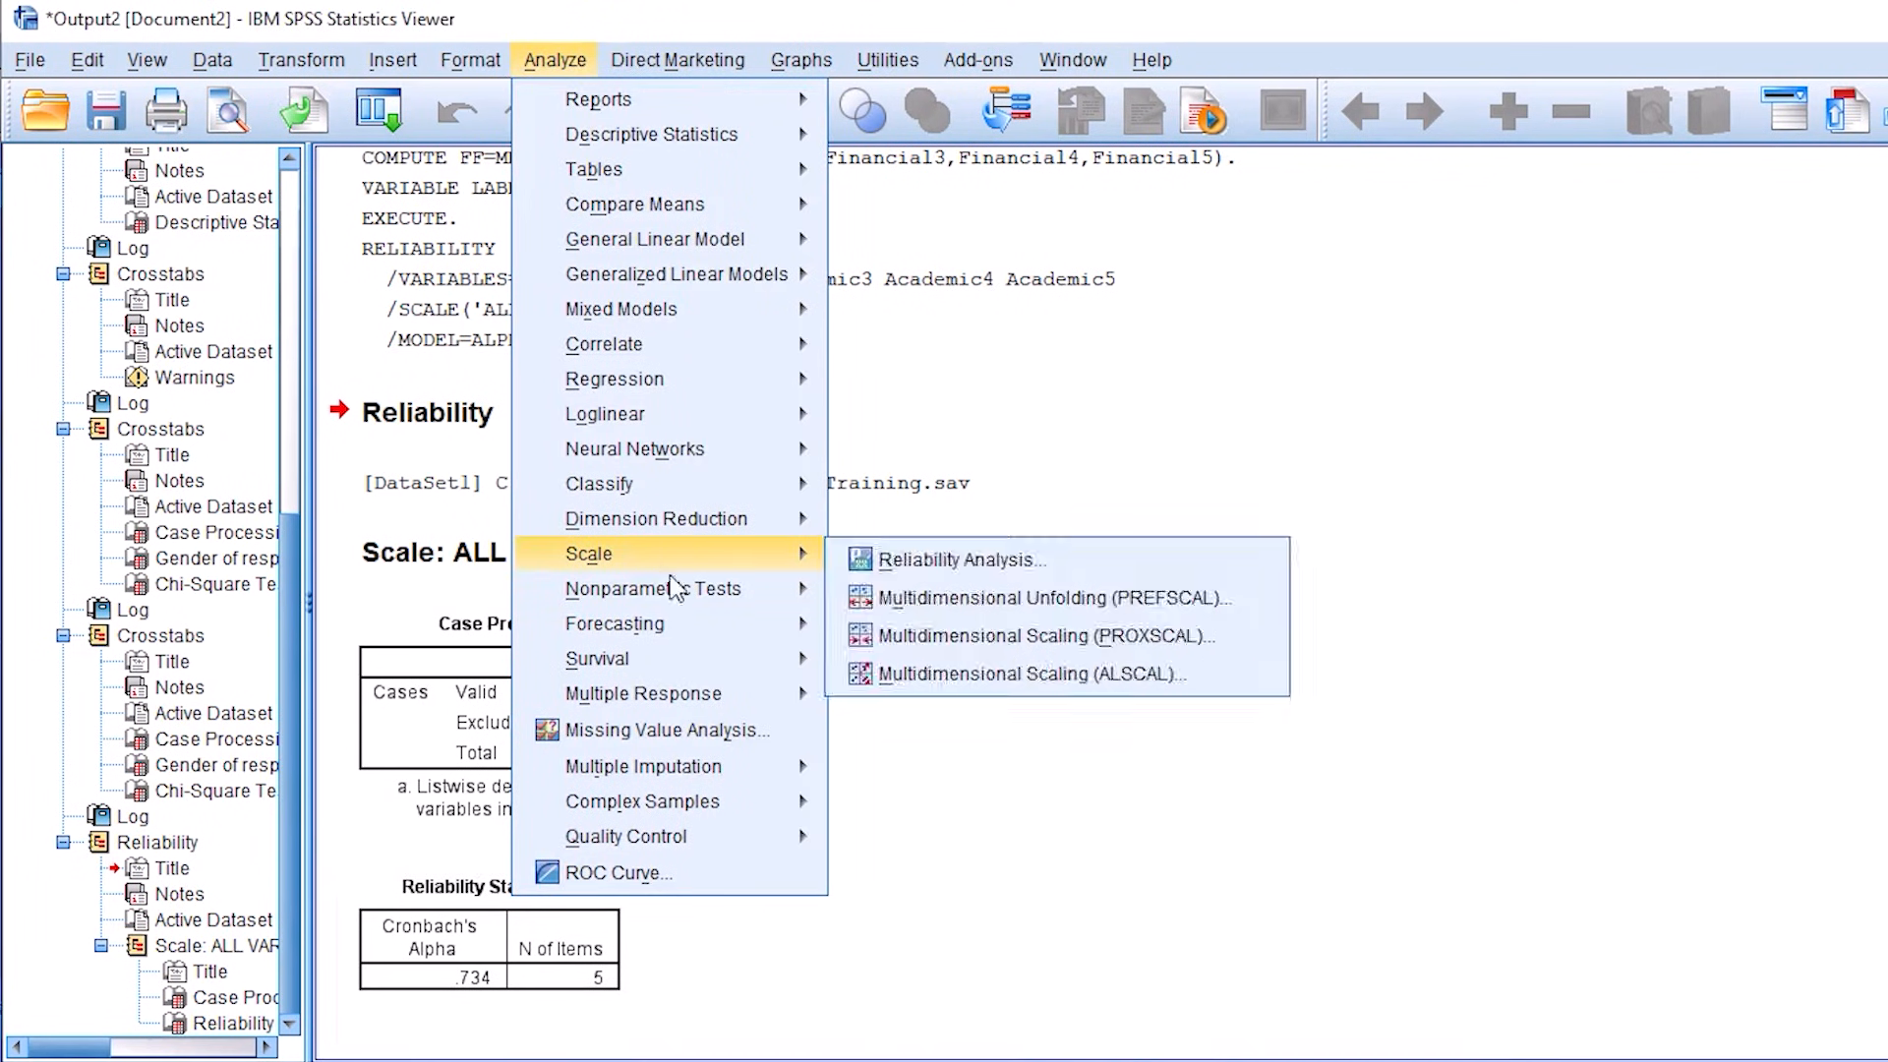
click(915, 562)
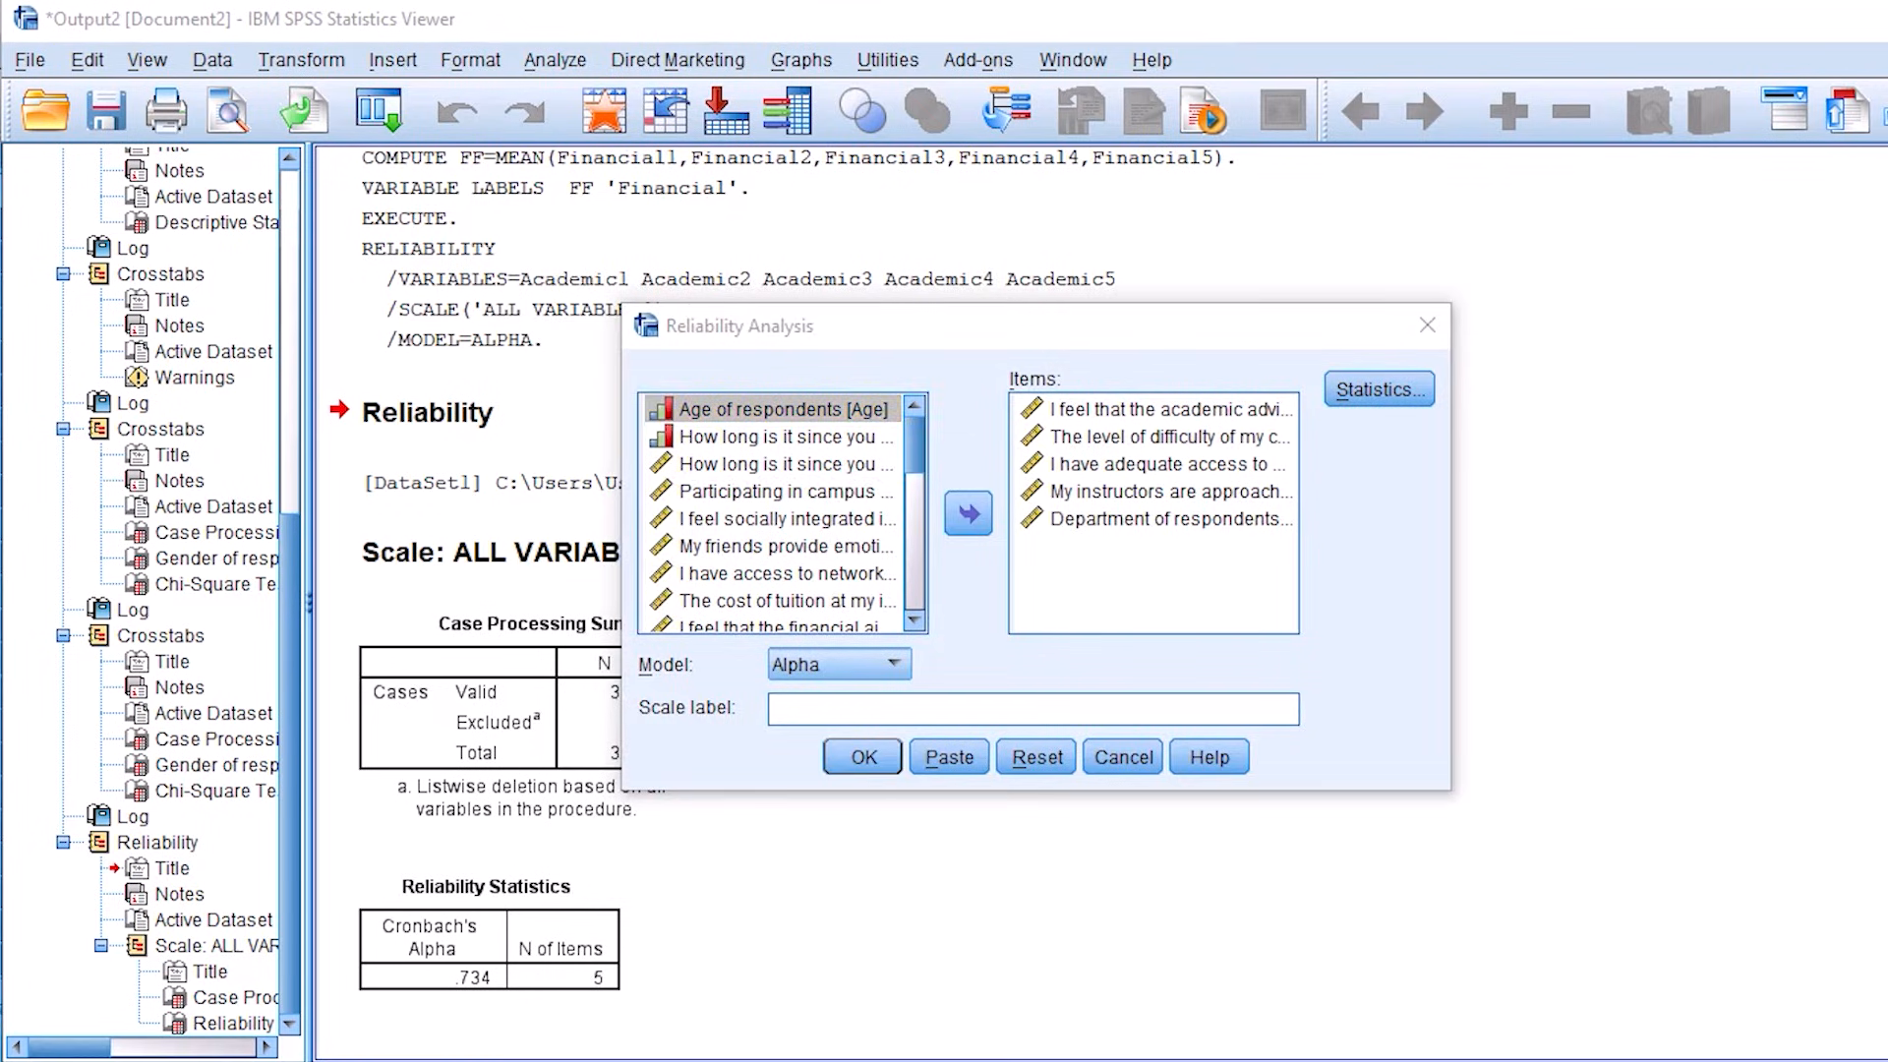
click(1424, 285)
mouse_move(1423, 304)
mouse_down()
mouse_move(1375, 320)
mouse_move(1431, 320)
mouse_up()
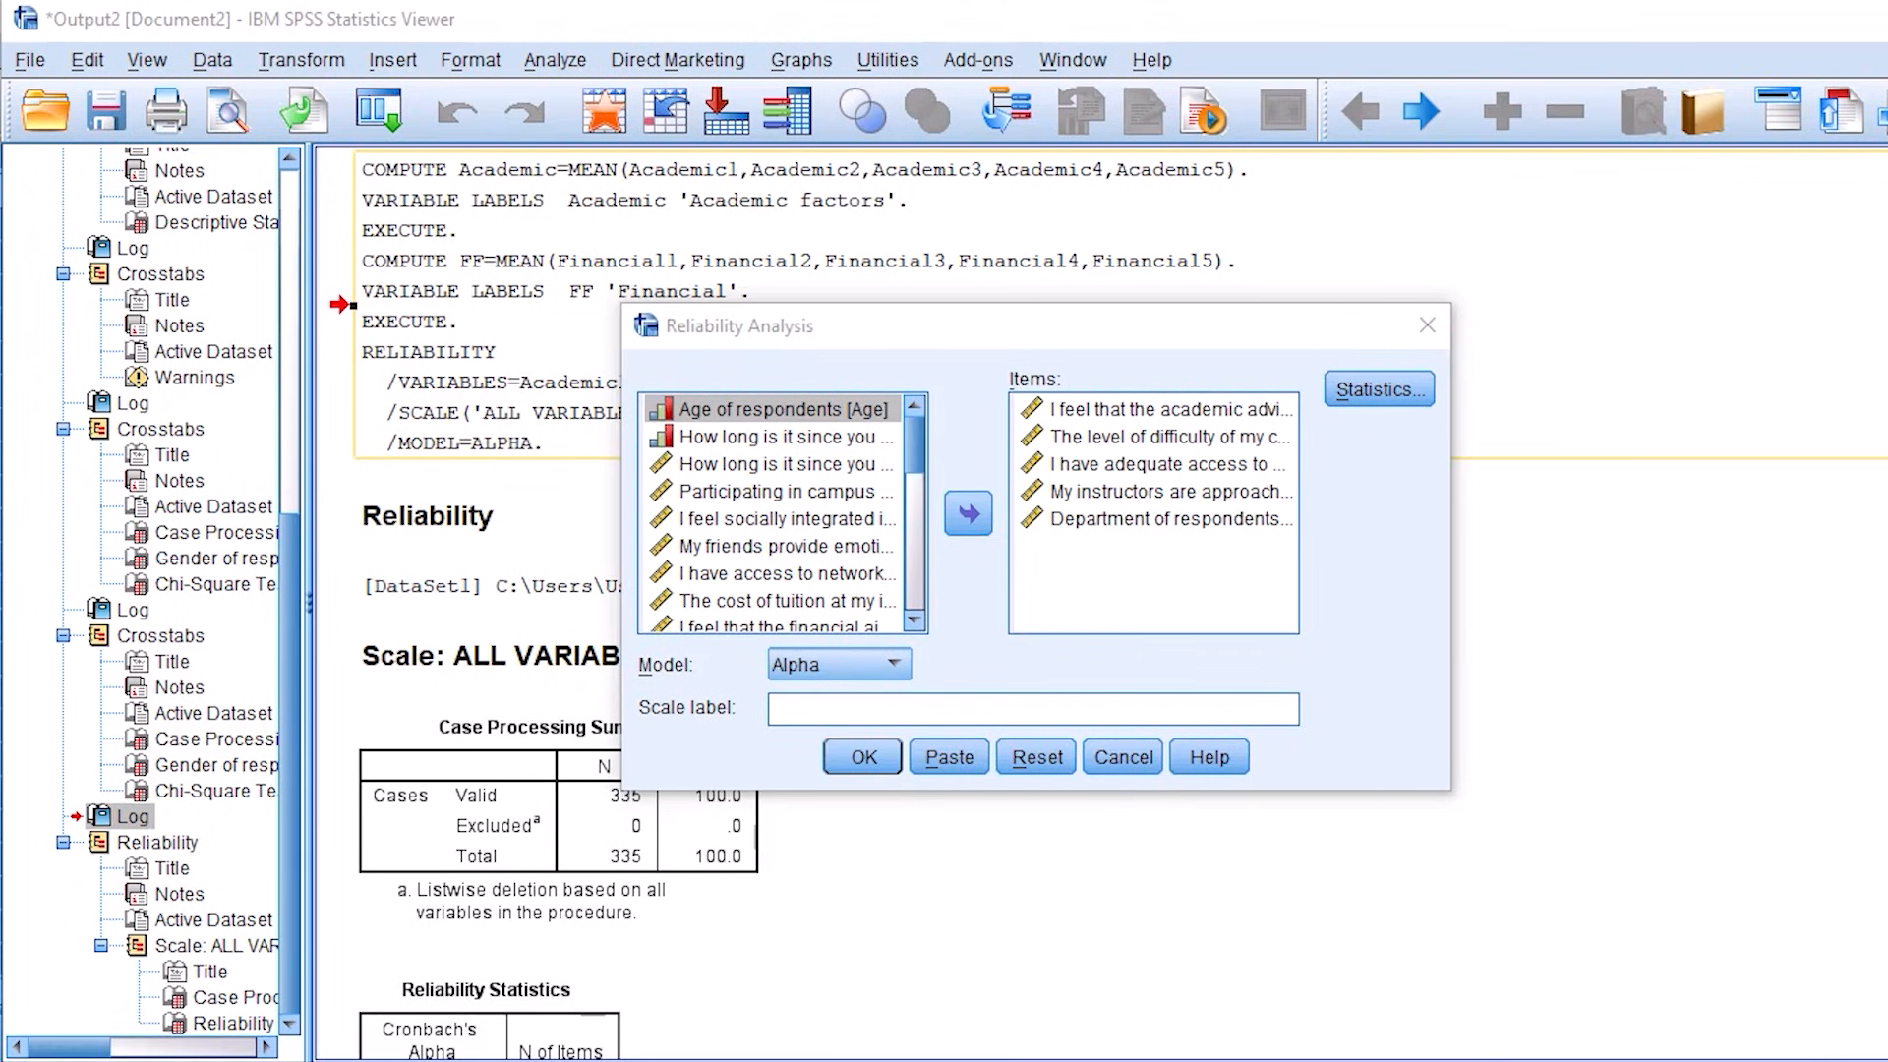
click(1366, 390)
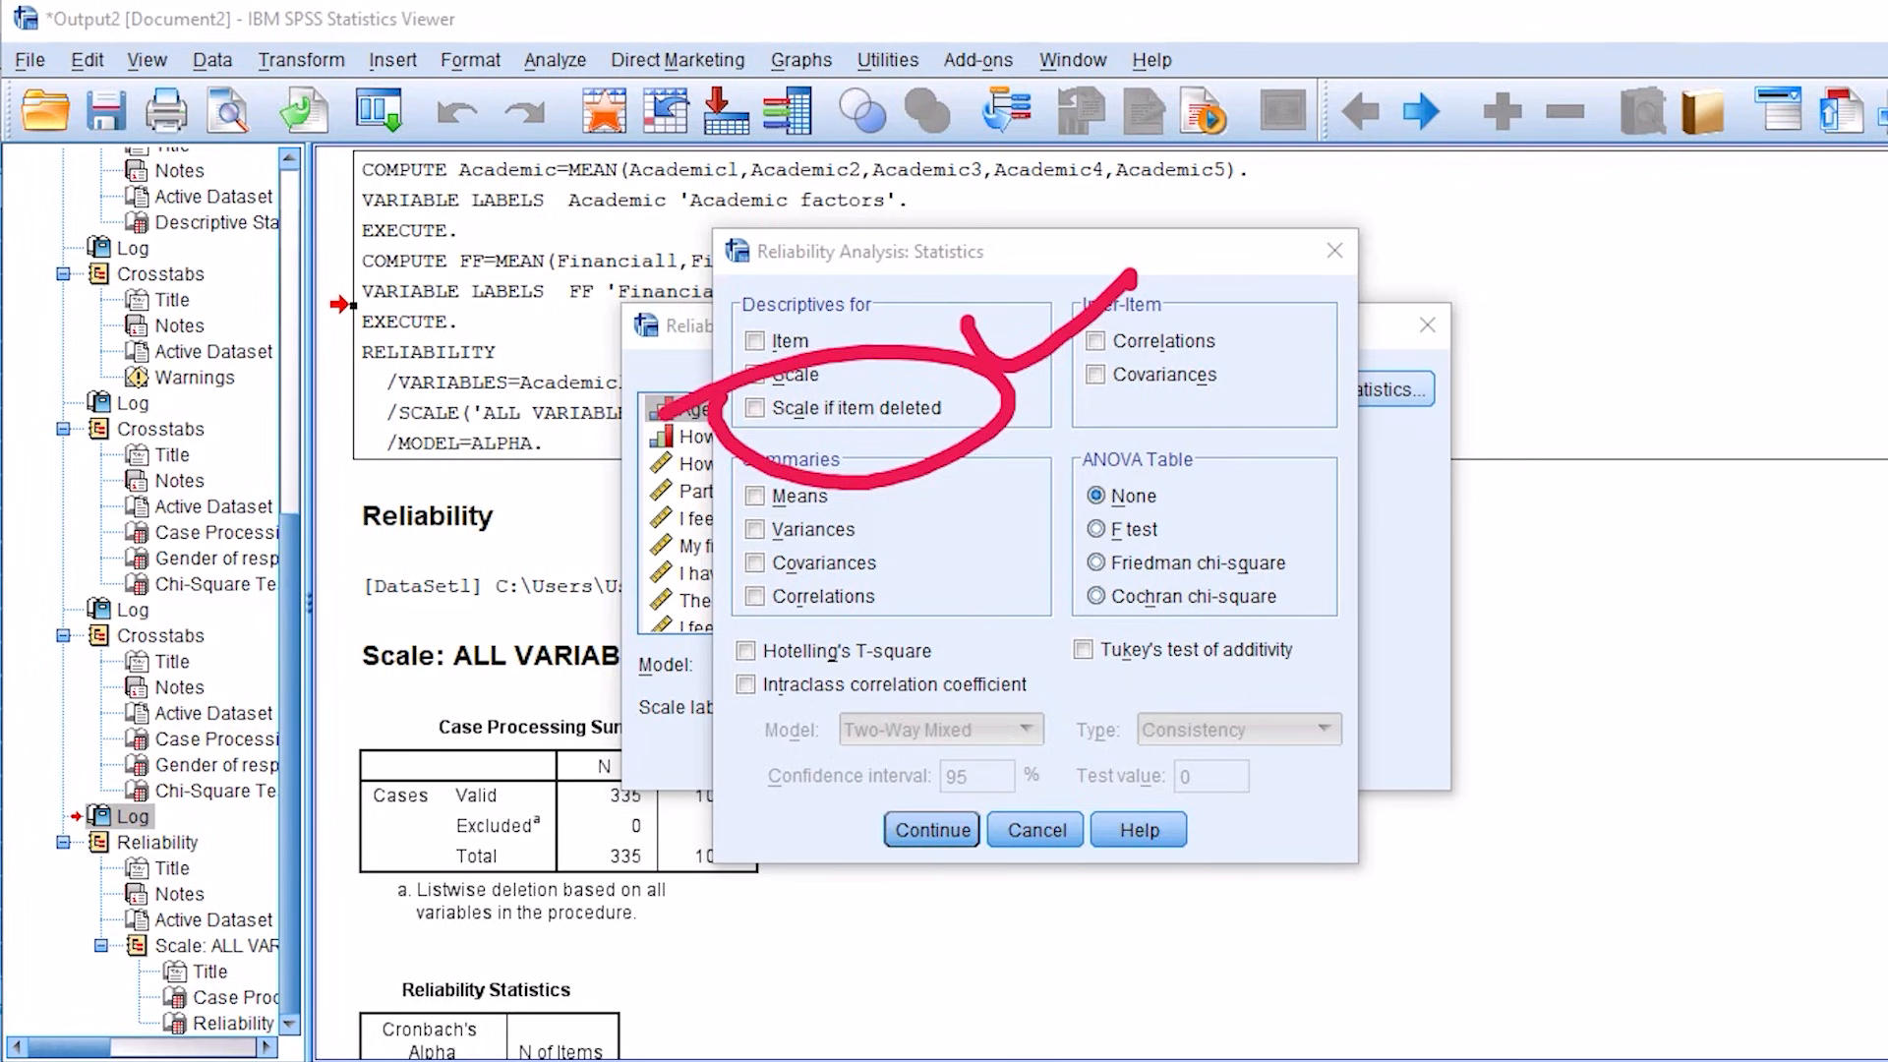
key(e)
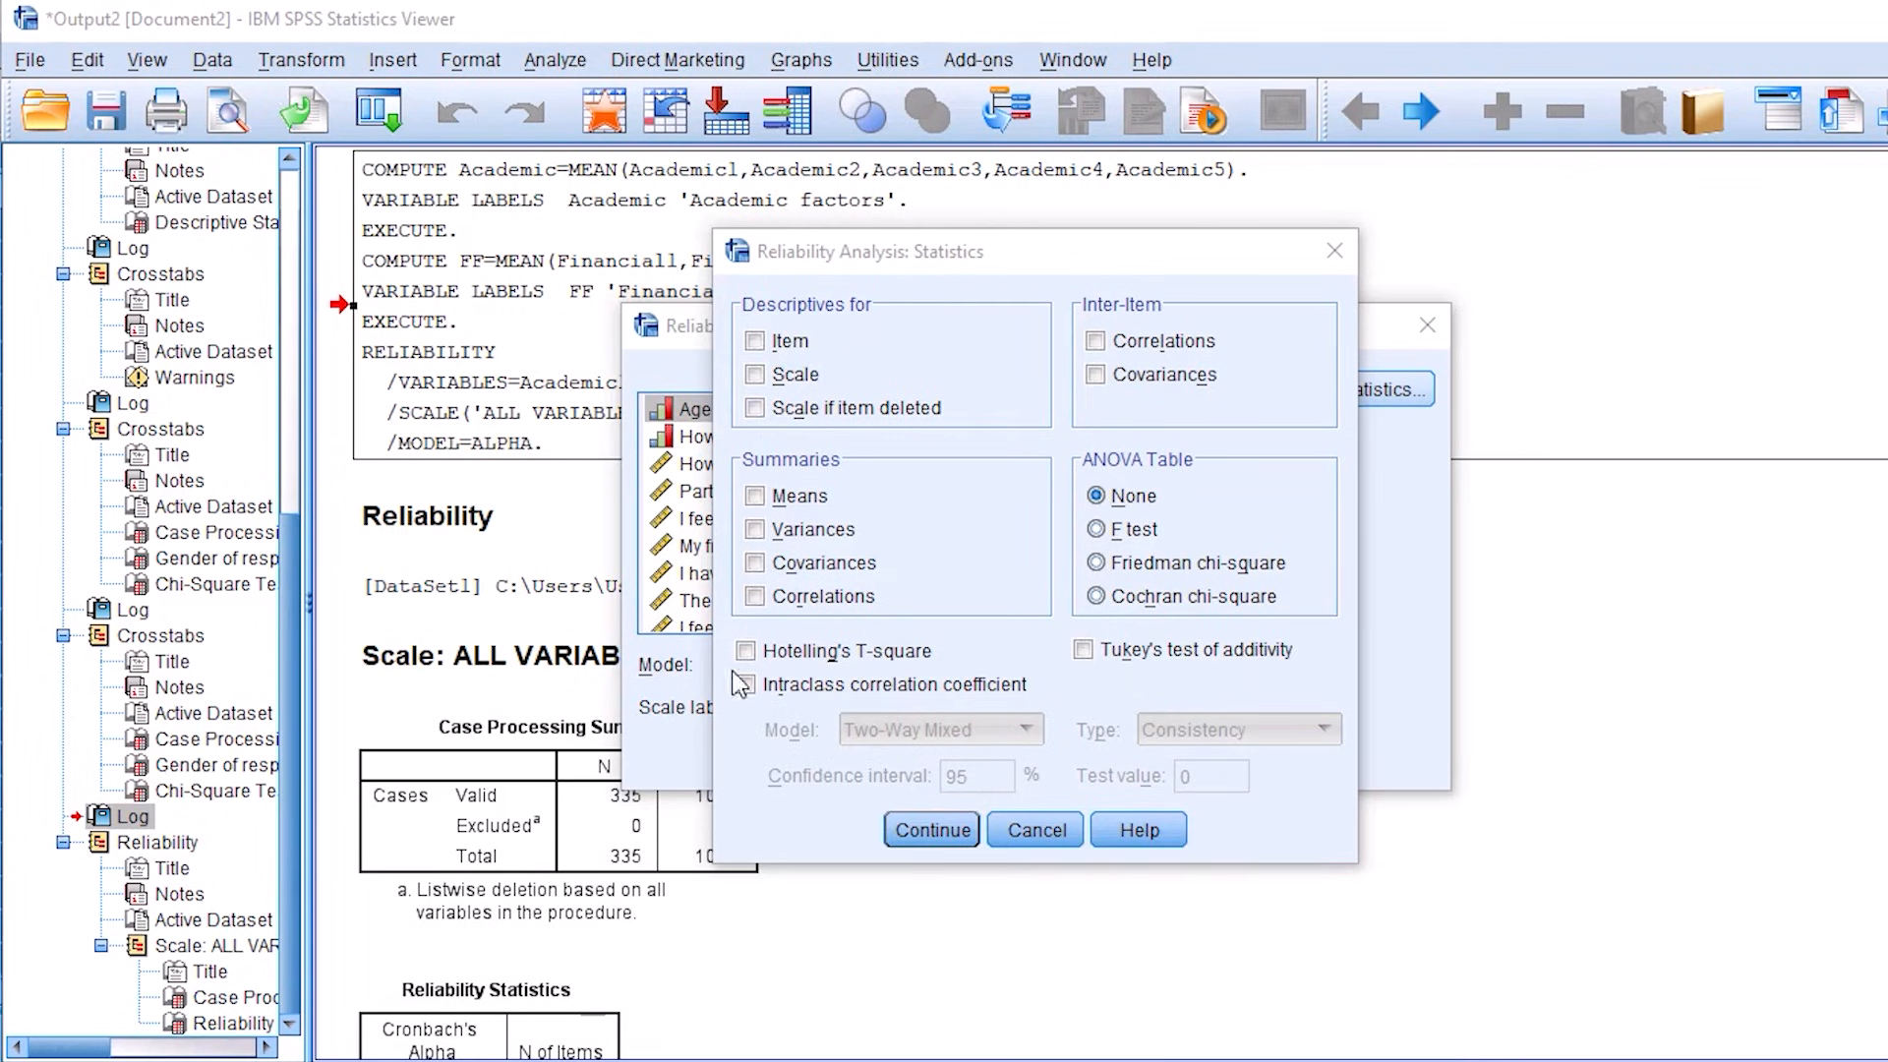
click(756, 409)
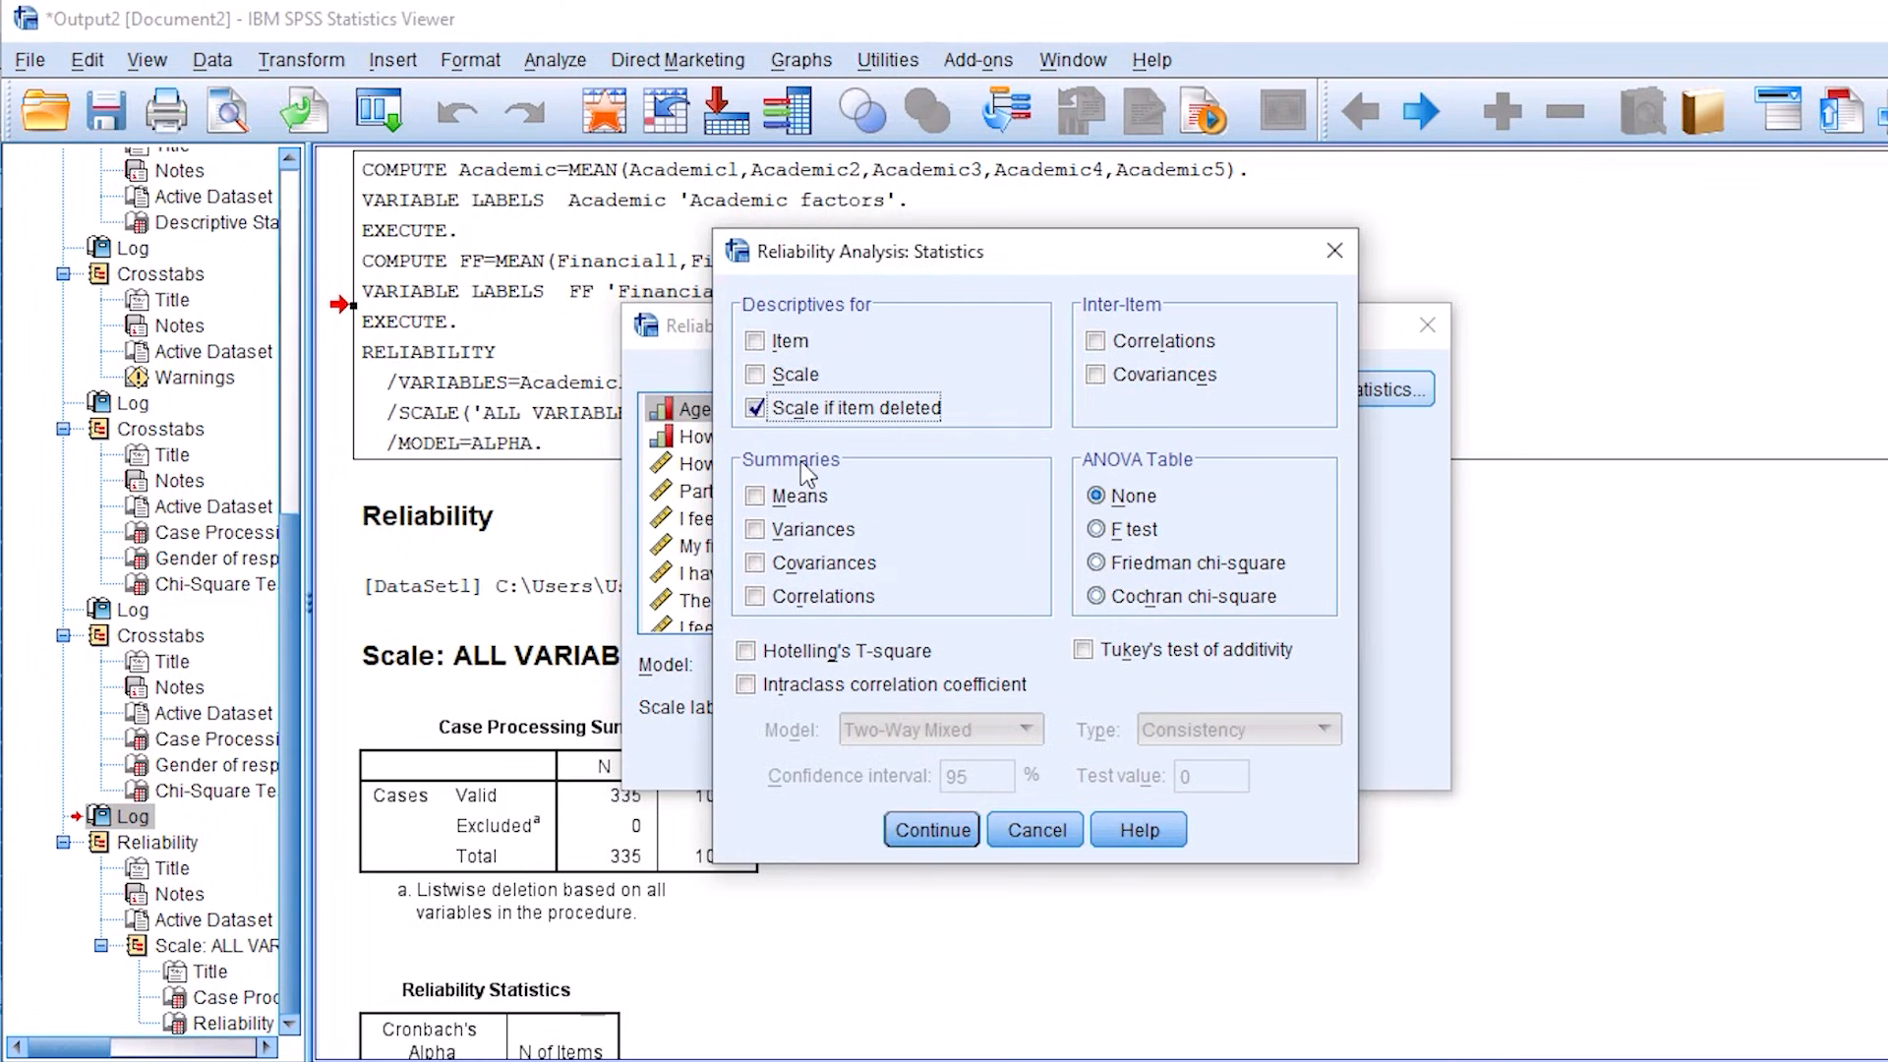
click(913, 838)
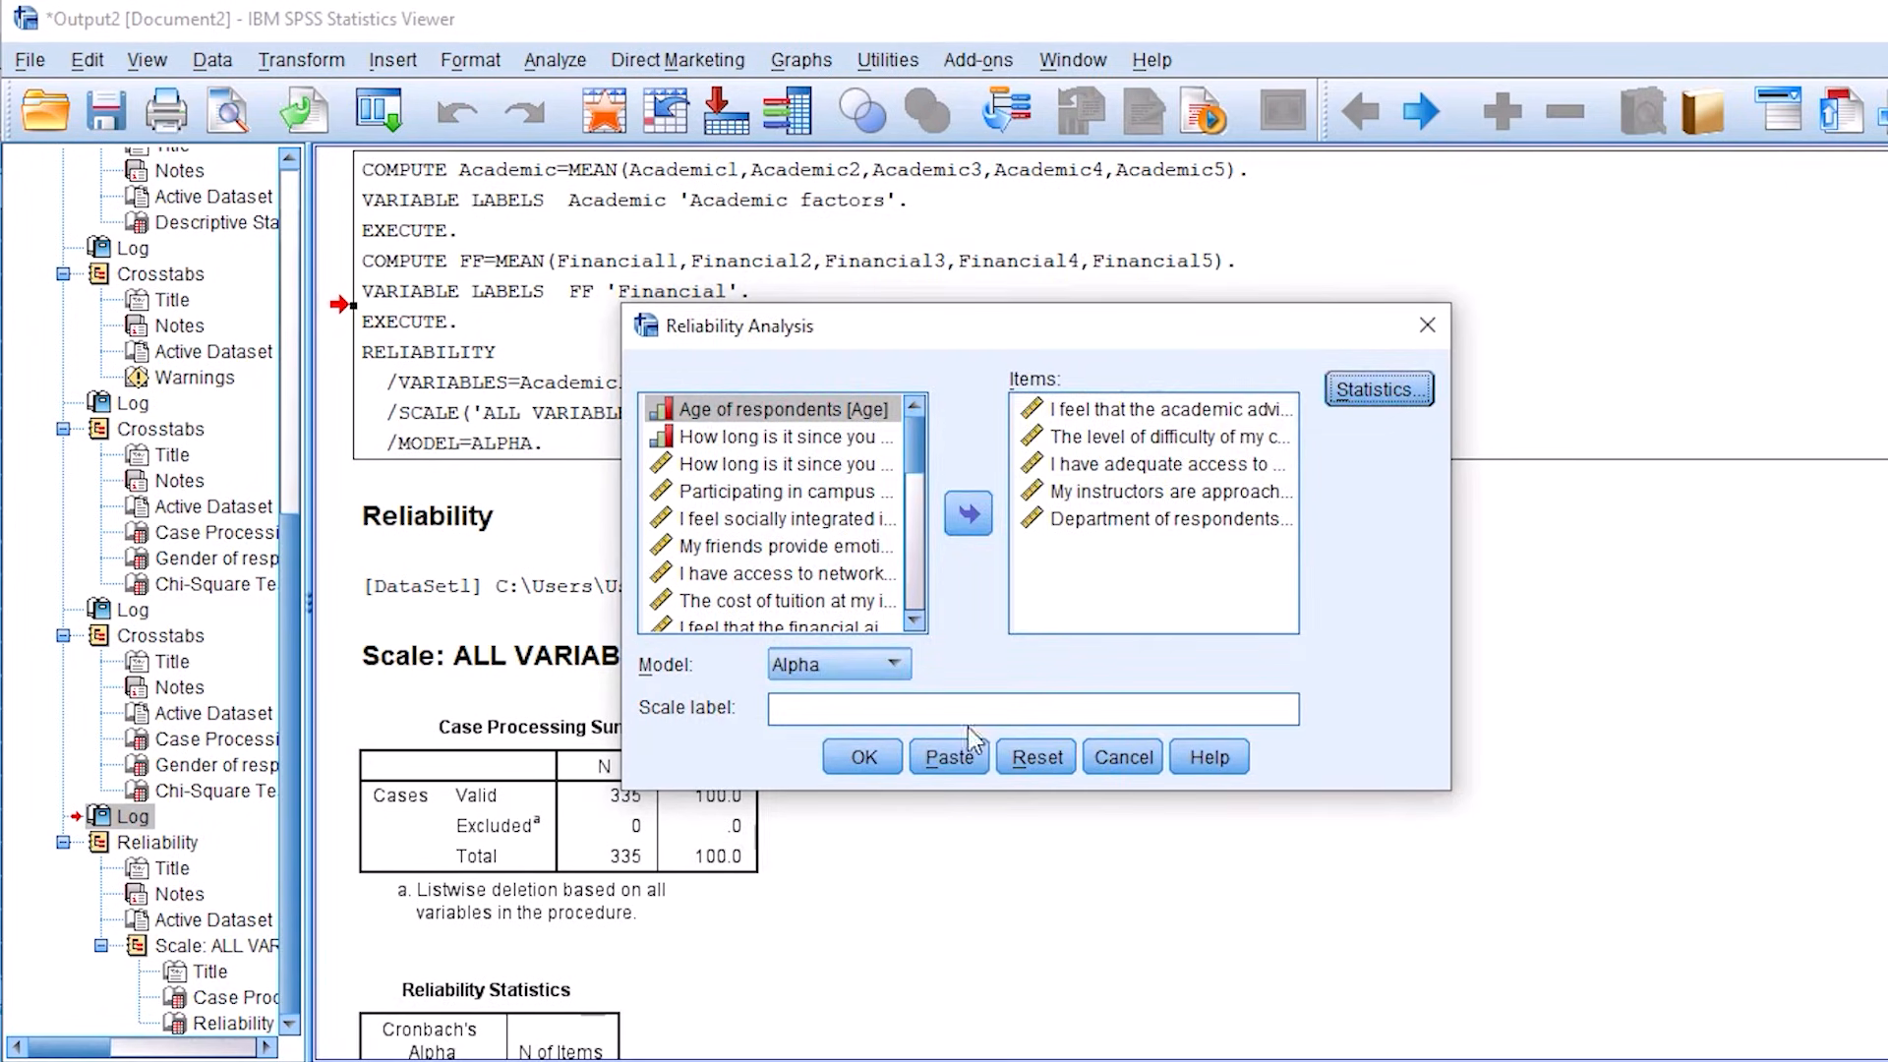
click(866, 760)
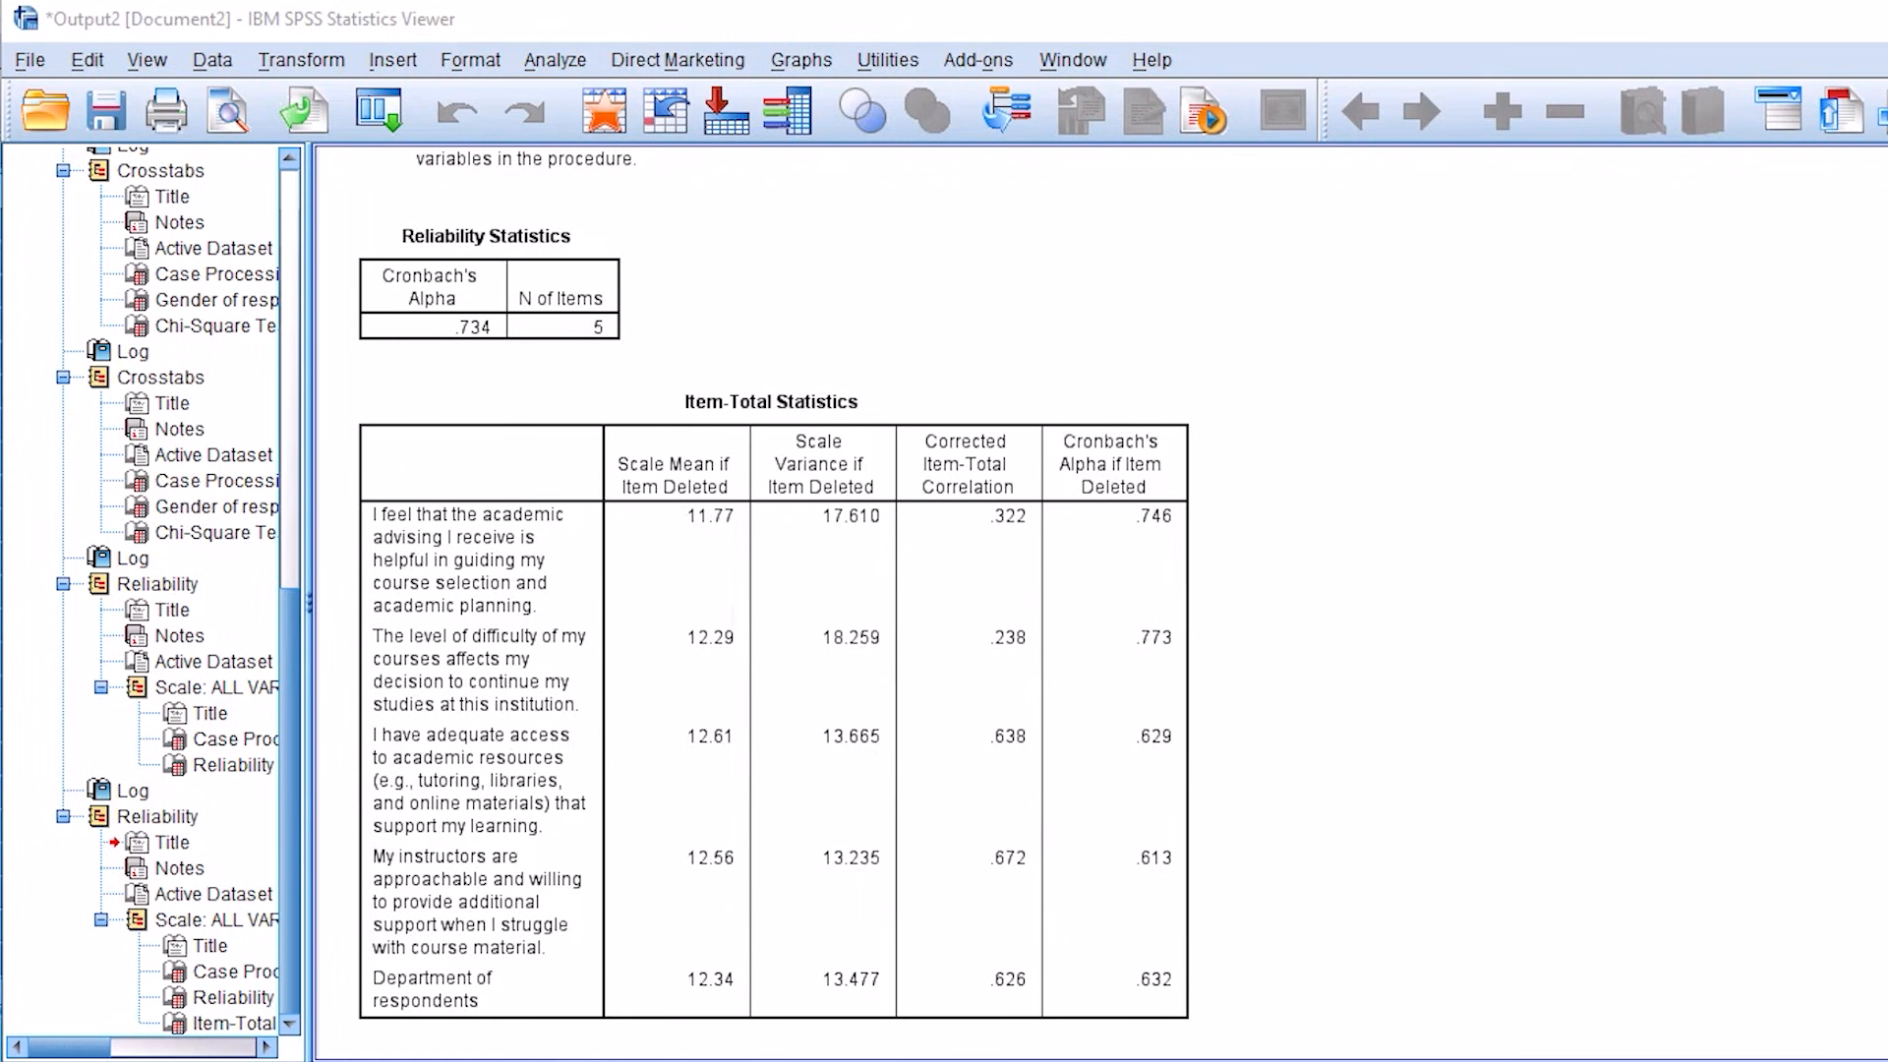
Step: Compare the course-difficulty item's Cronbach's Alpha if Item Deleted with the overall Cronbach's Alpha
mouse_move(488, 286)
mouse_down()
mouse_move(410, 291)
mouse_move(539, 349)
mouse_move(487, 287)
mouse_up()
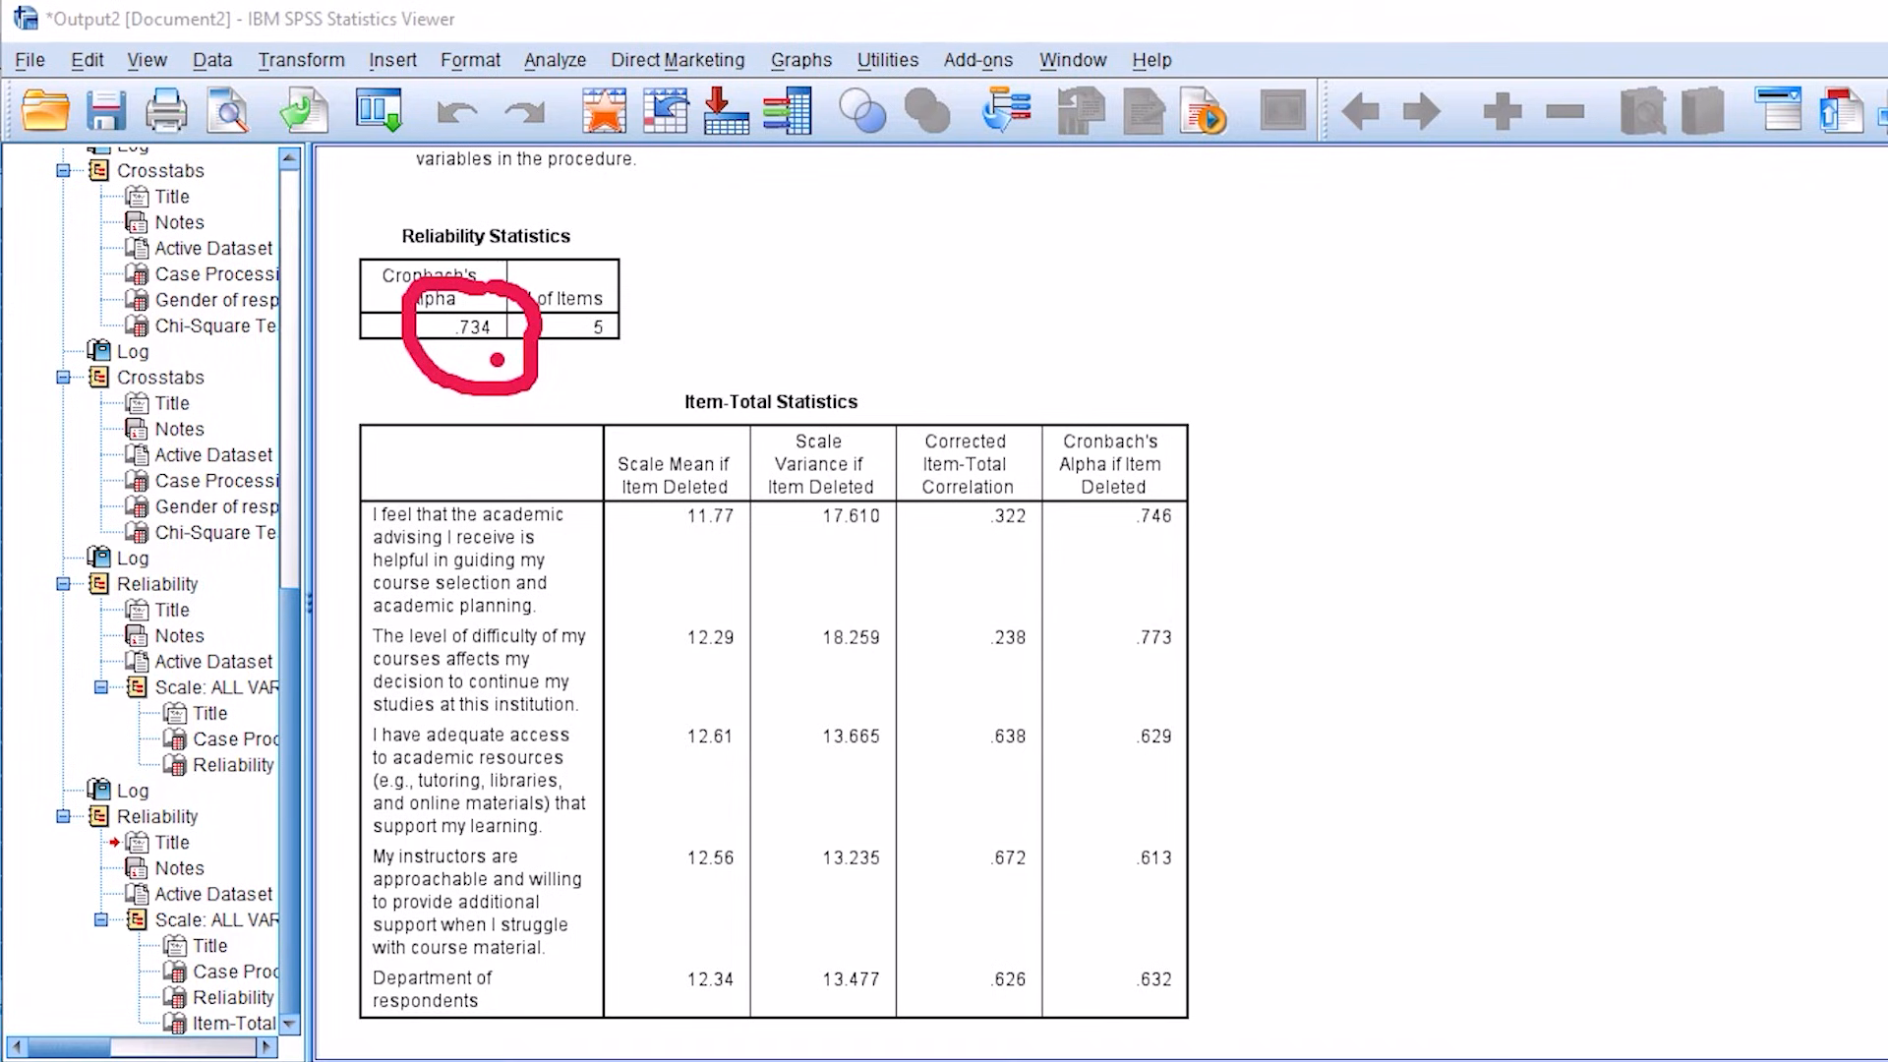
mouse_move(1190, 612)
mouse_down()
mouse_move(1140, 593)
mouse_move(1116, 693)
mouse_move(1225, 639)
mouse_move(529, 386)
mouse_move(539, 418)
mouse_move(606, 371)
mouse_move(558, 394)
mouse_up()
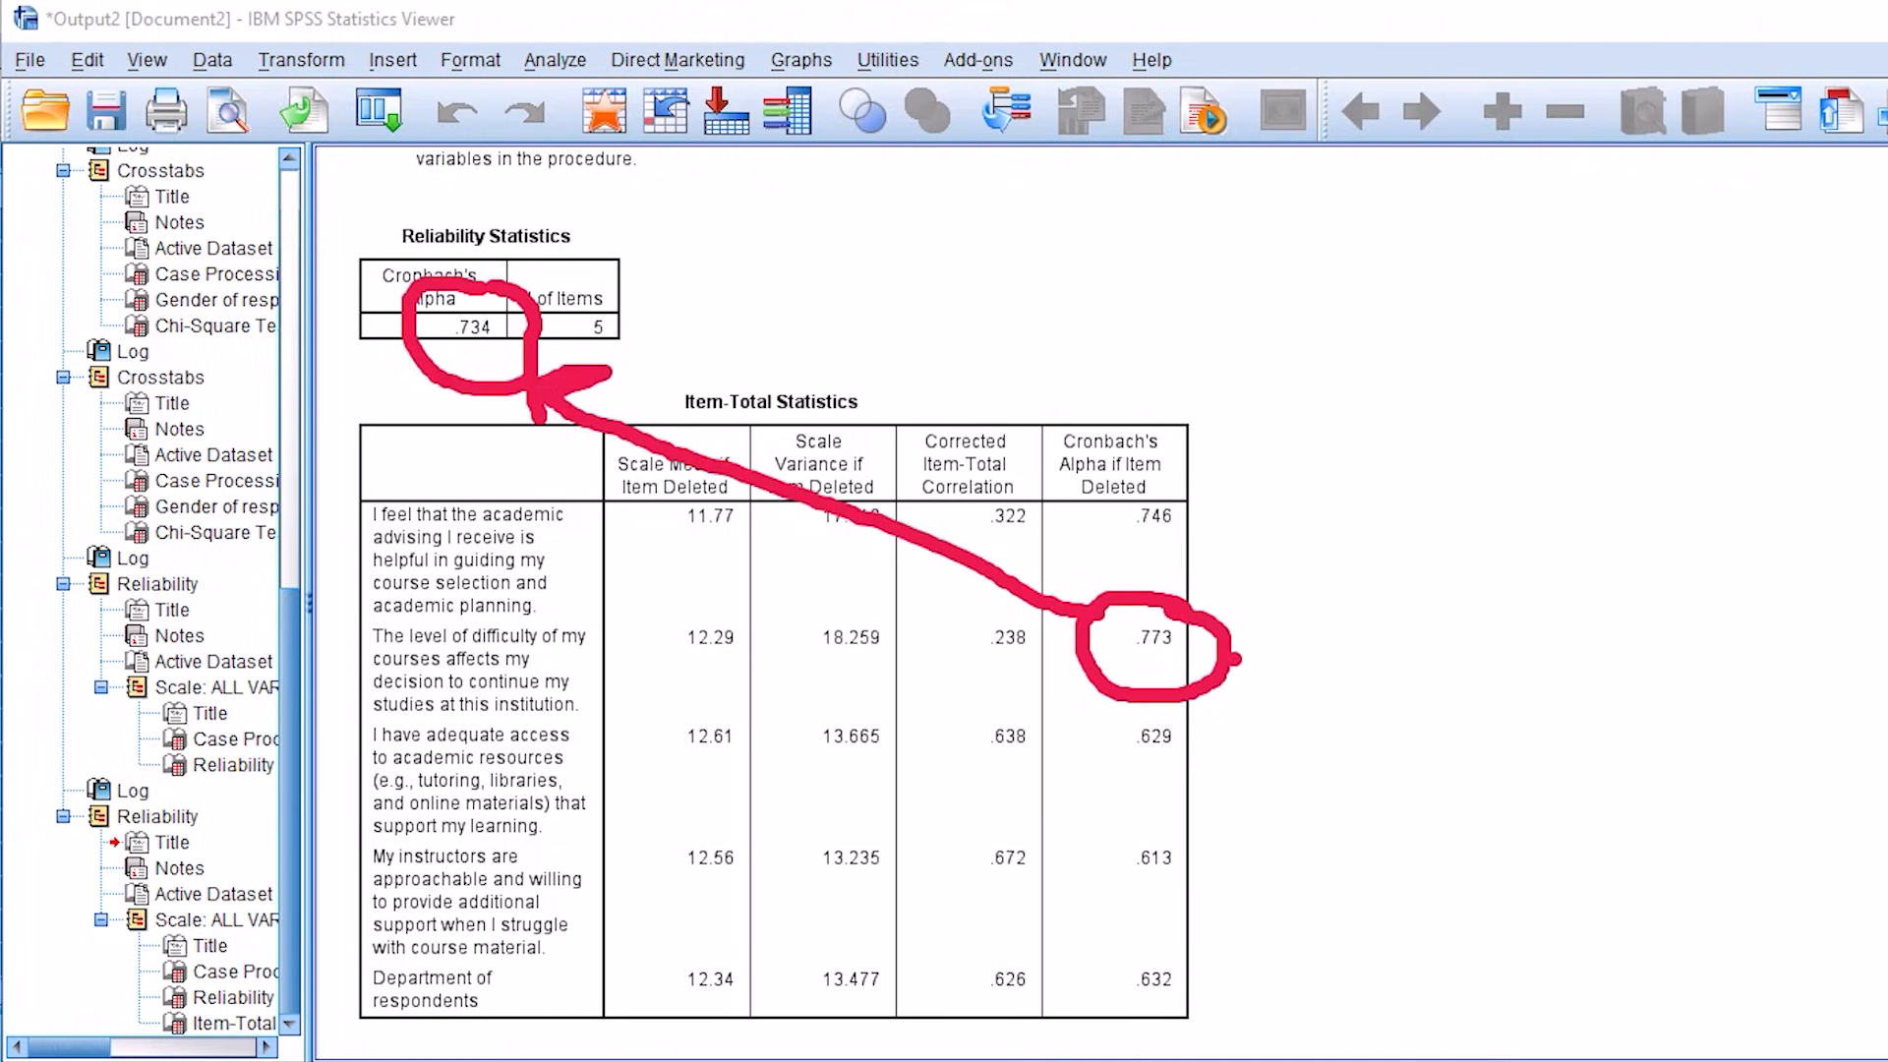
drag(1270, 634, 1436, 587)
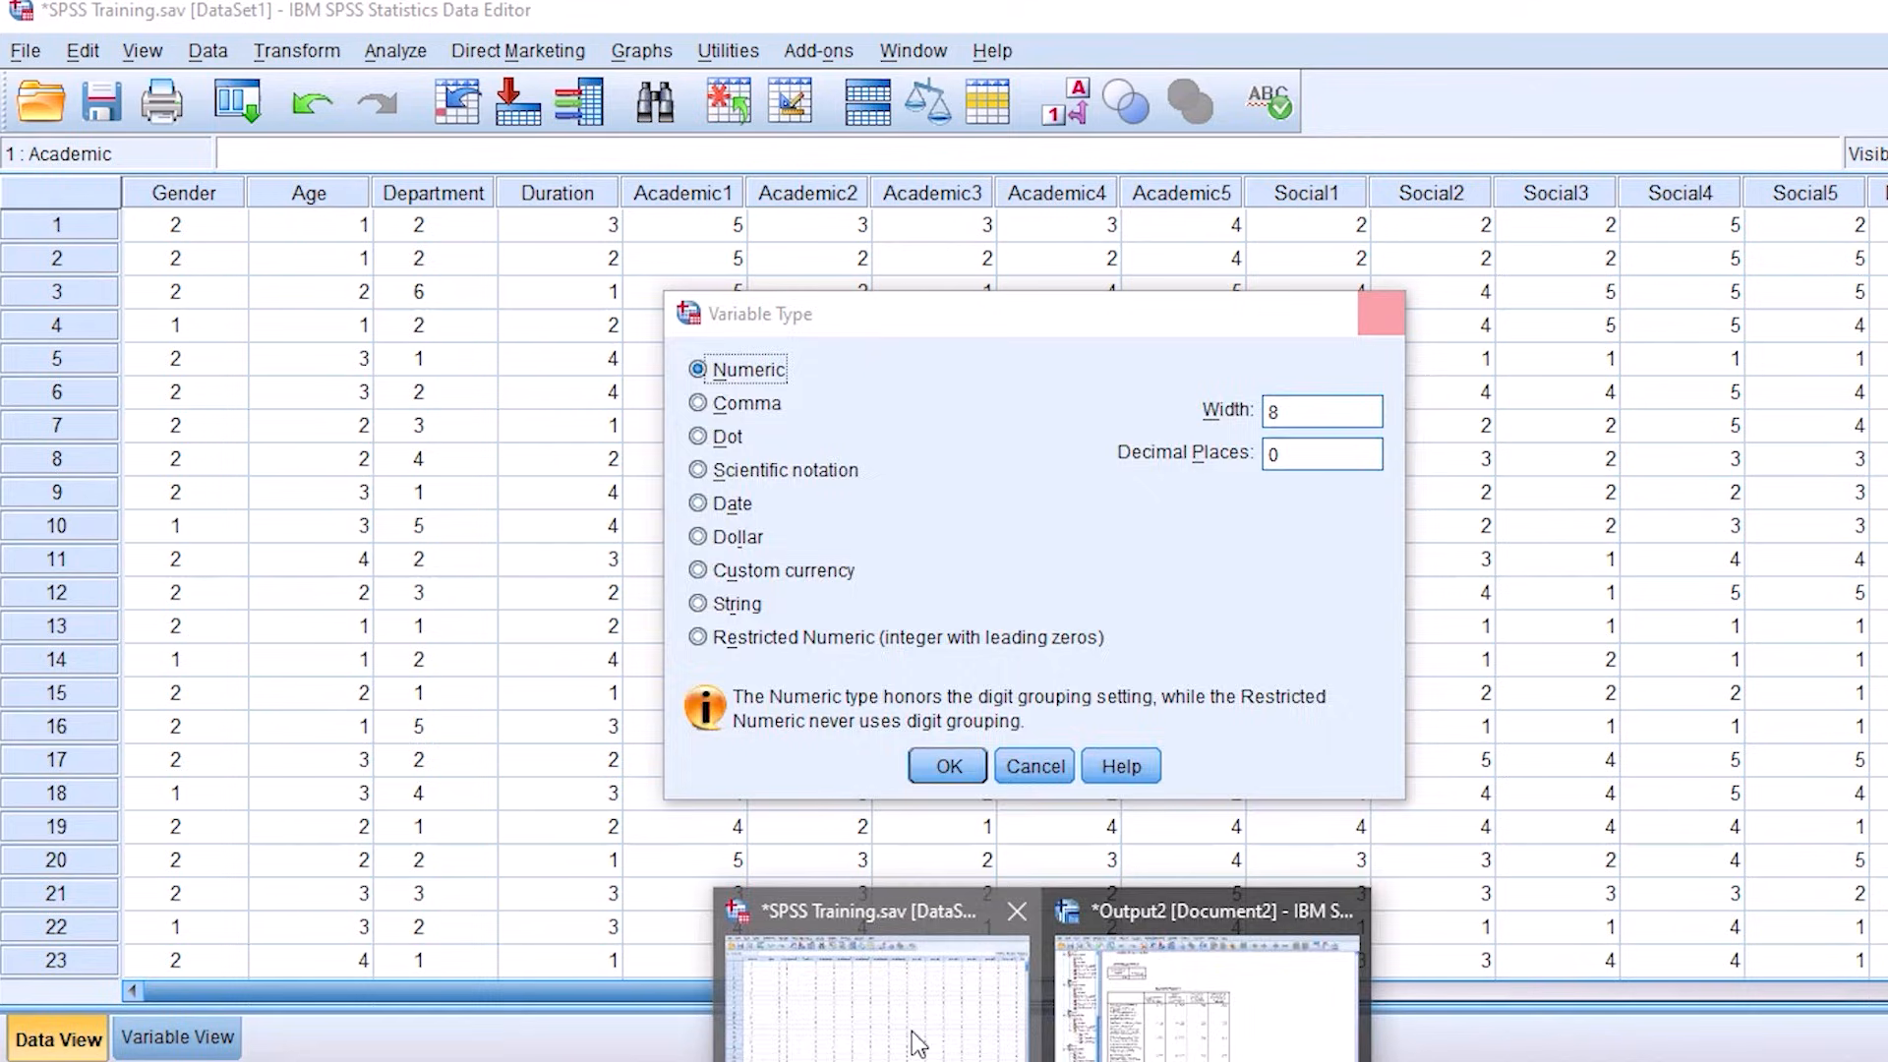
Step: Return from the output to the SPSS Training dataset and show its variable definitions
click(910, 1032)
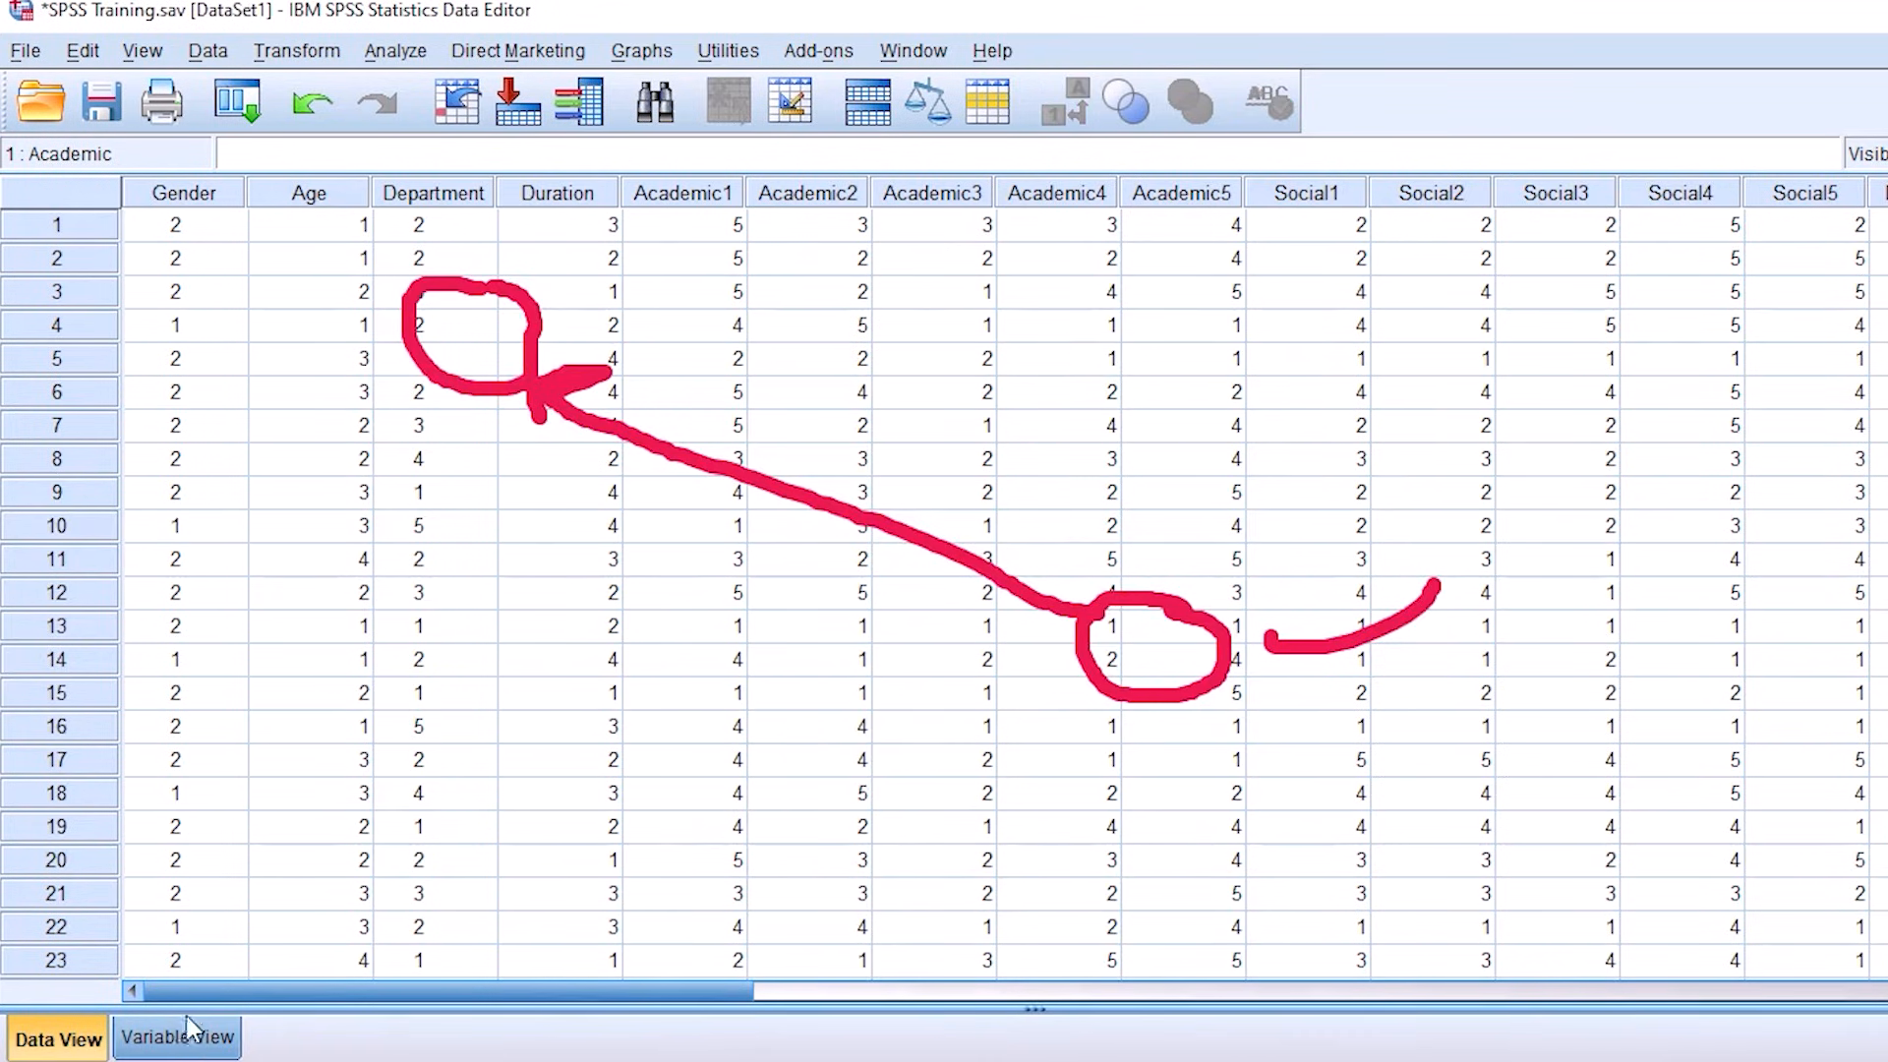
click(182, 1037)
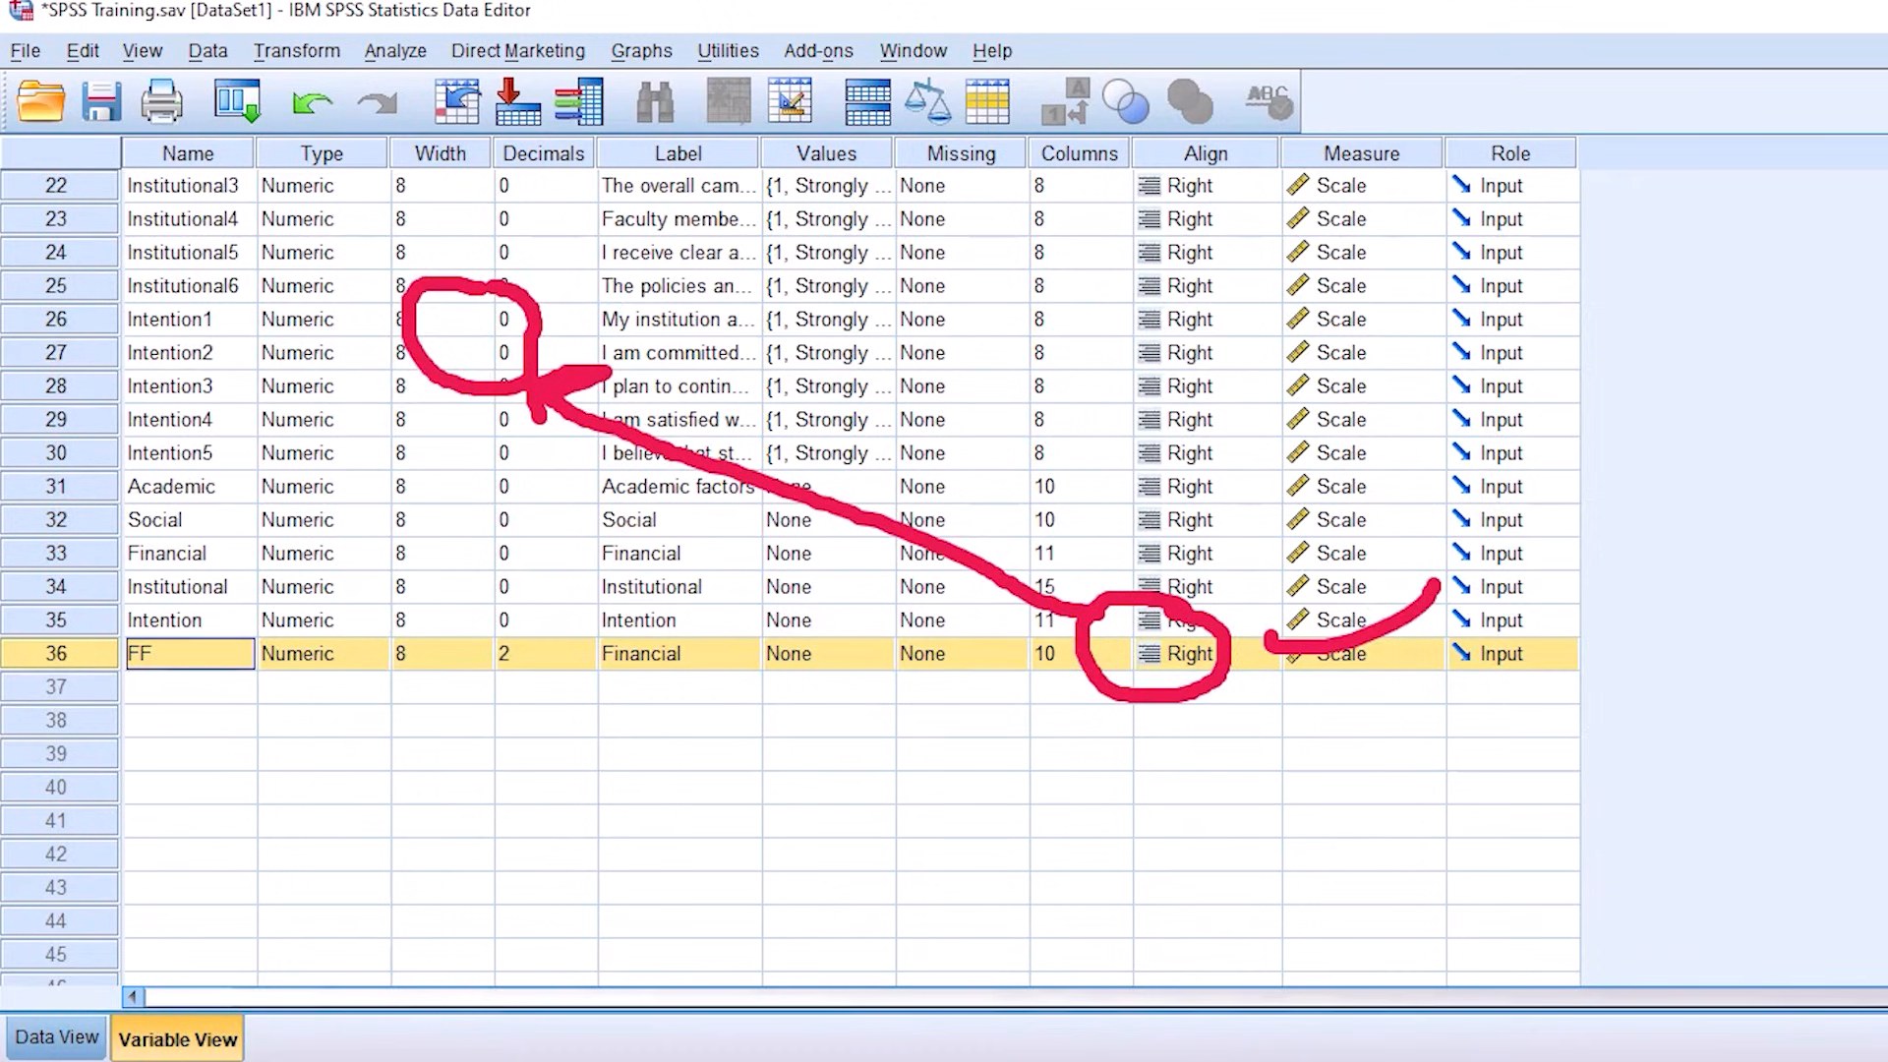
Step: Recheck the course-difficulty item in the Item-Total Statistics output and return to the SPSS Training dataset
mouse_move(1044, 1060)
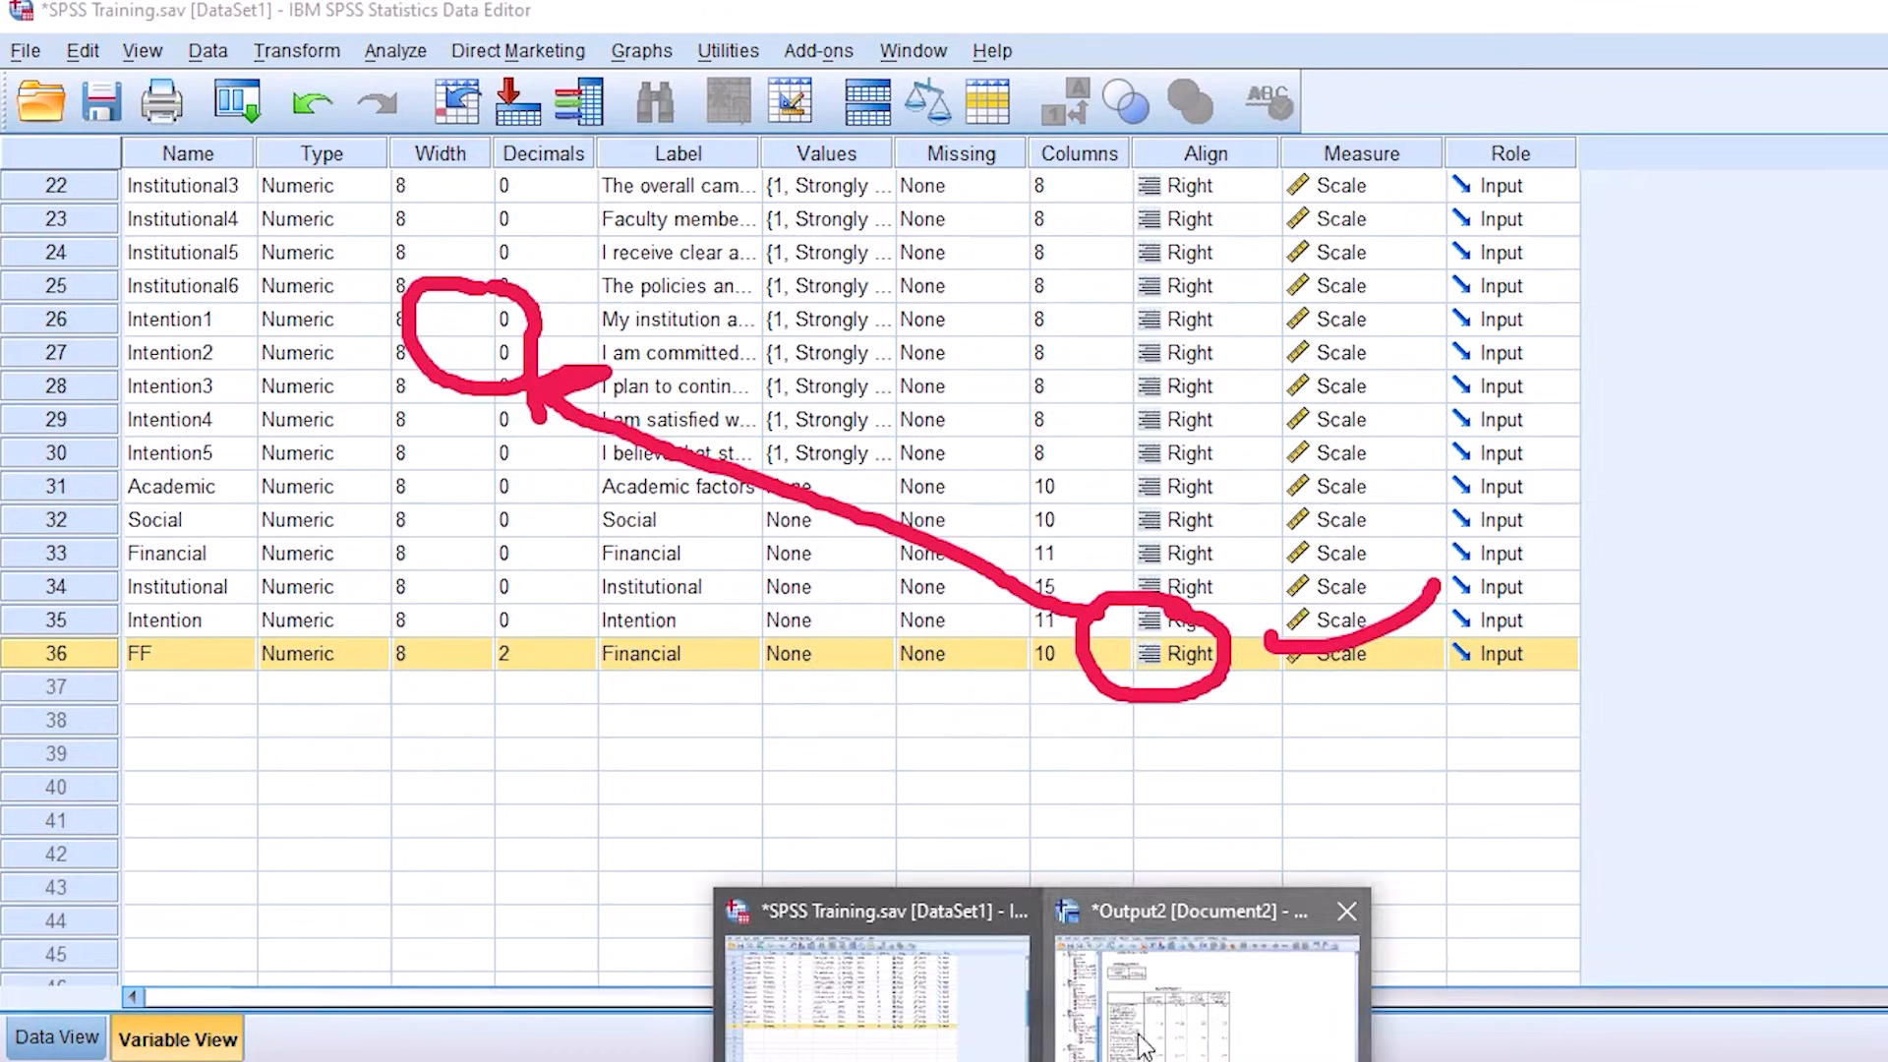
click(1134, 1038)
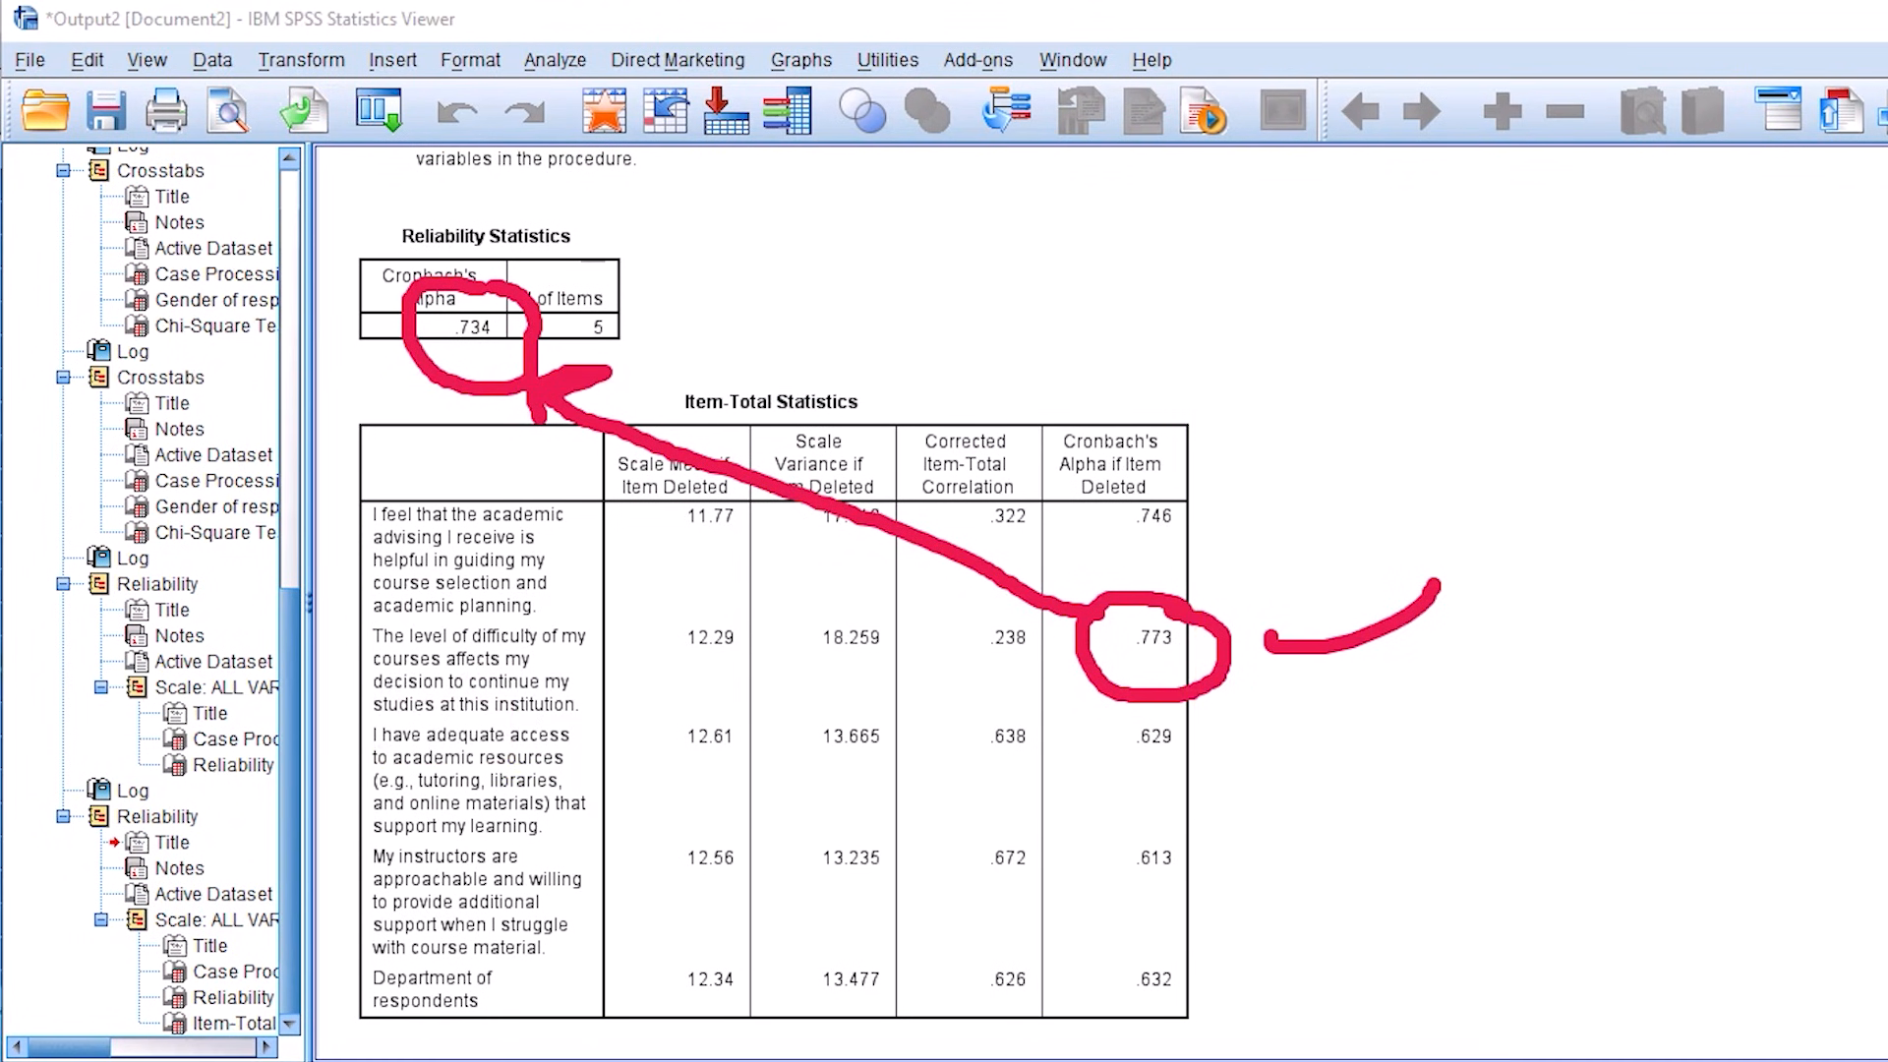
mouse_move(1047, 1054)
click(865, 1035)
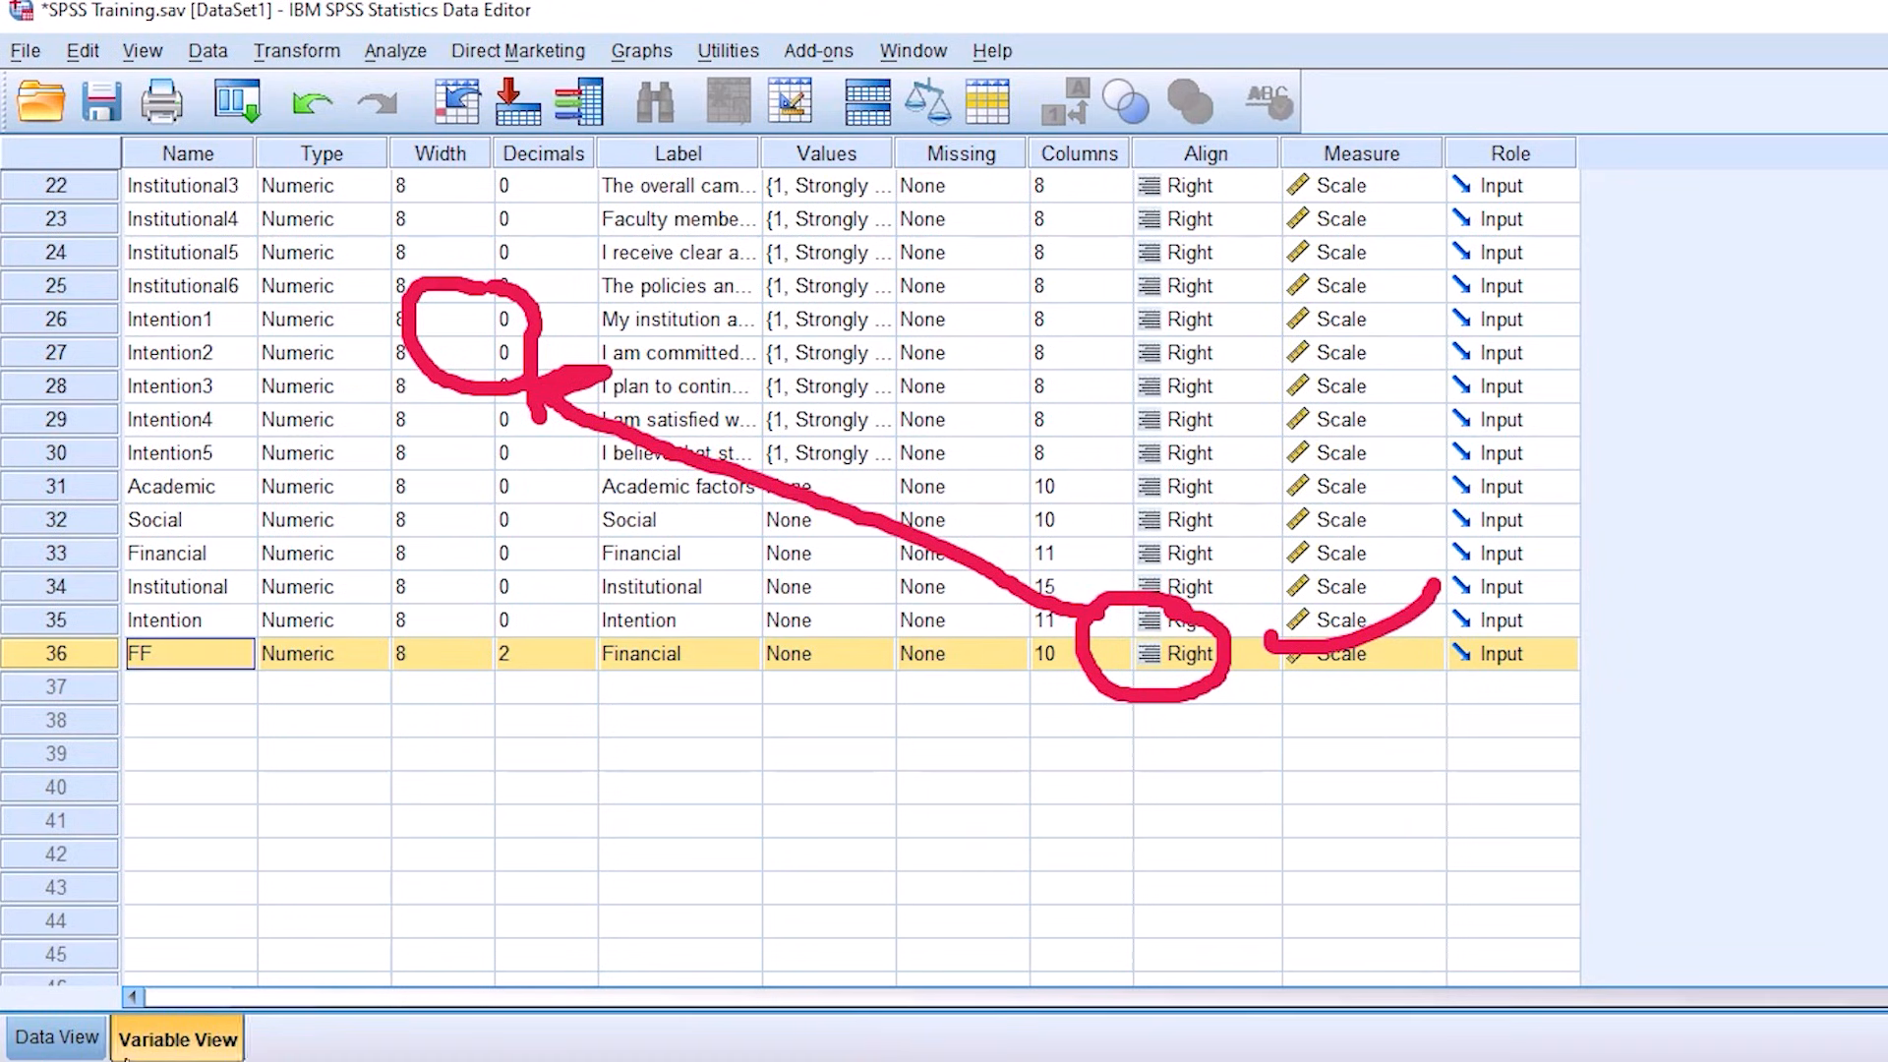
Step: Delete the Academic2 variable from the dataset
scroll(308, 688, up, 7)
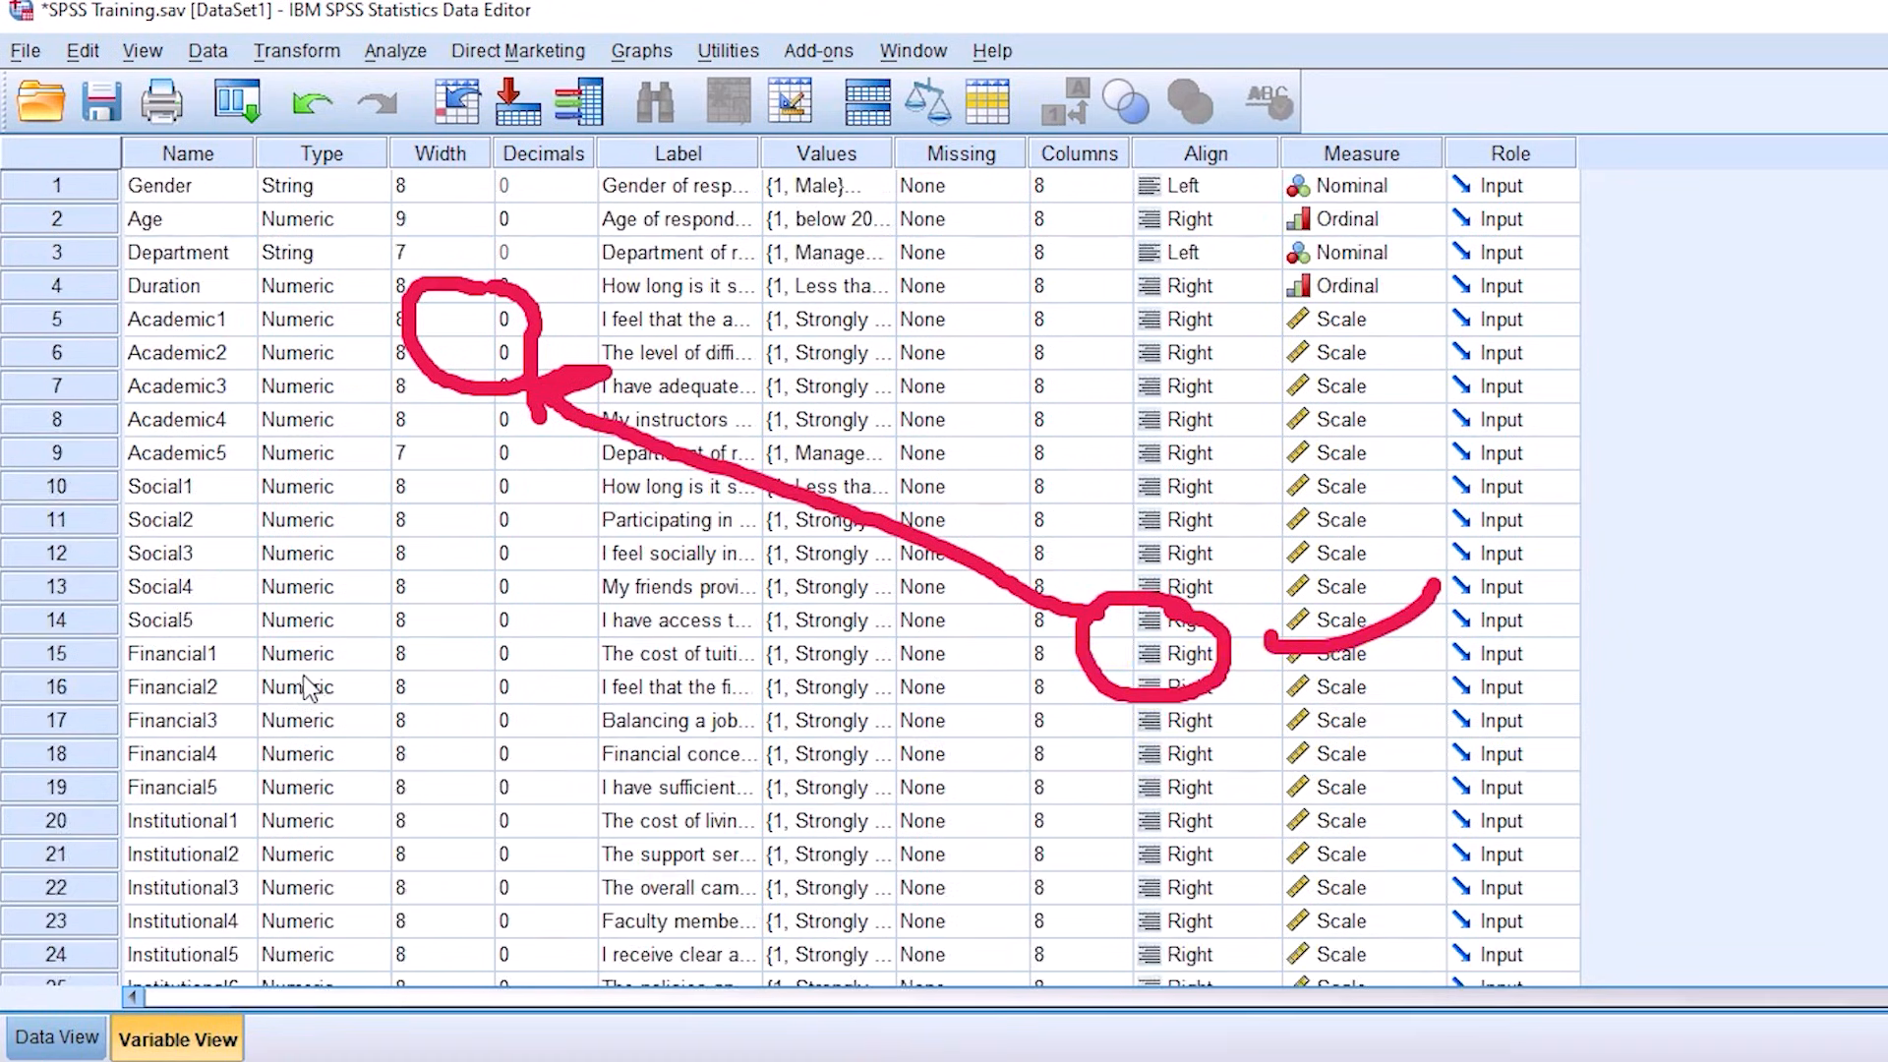
click(47, 352)
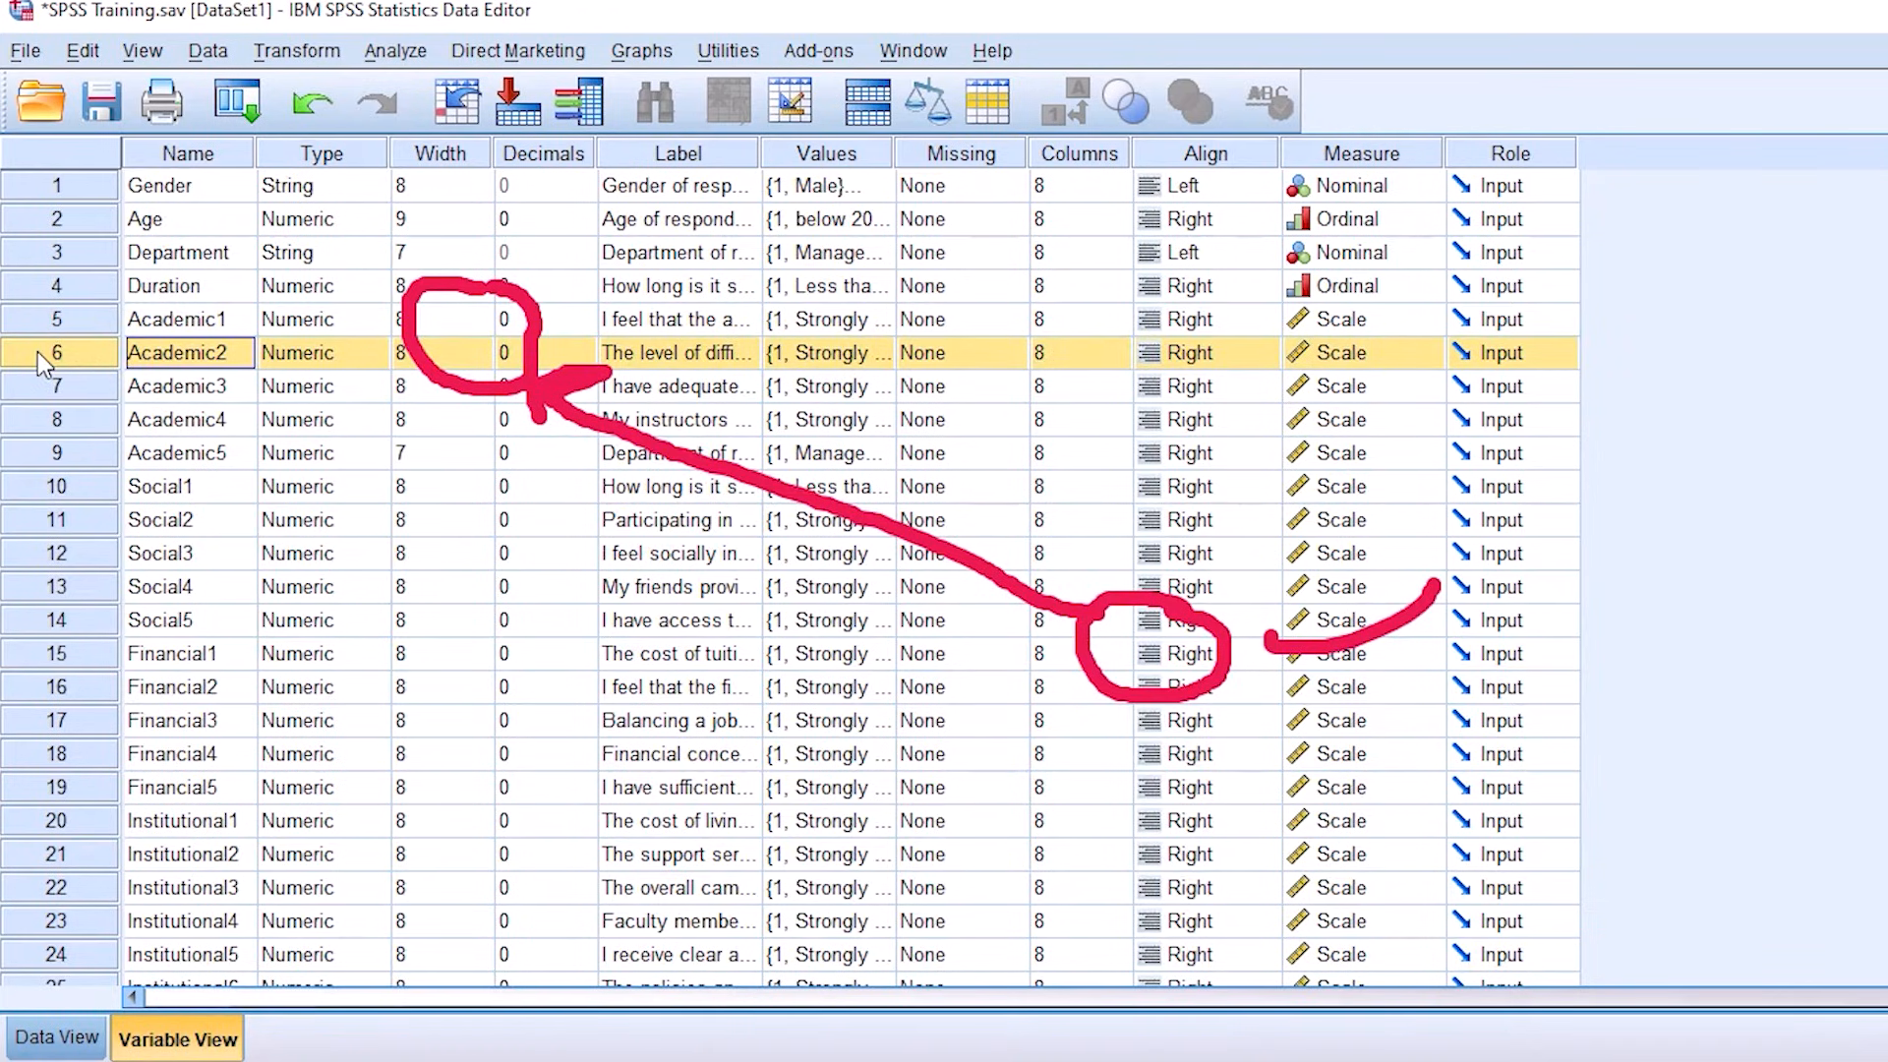
right_click(37, 351)
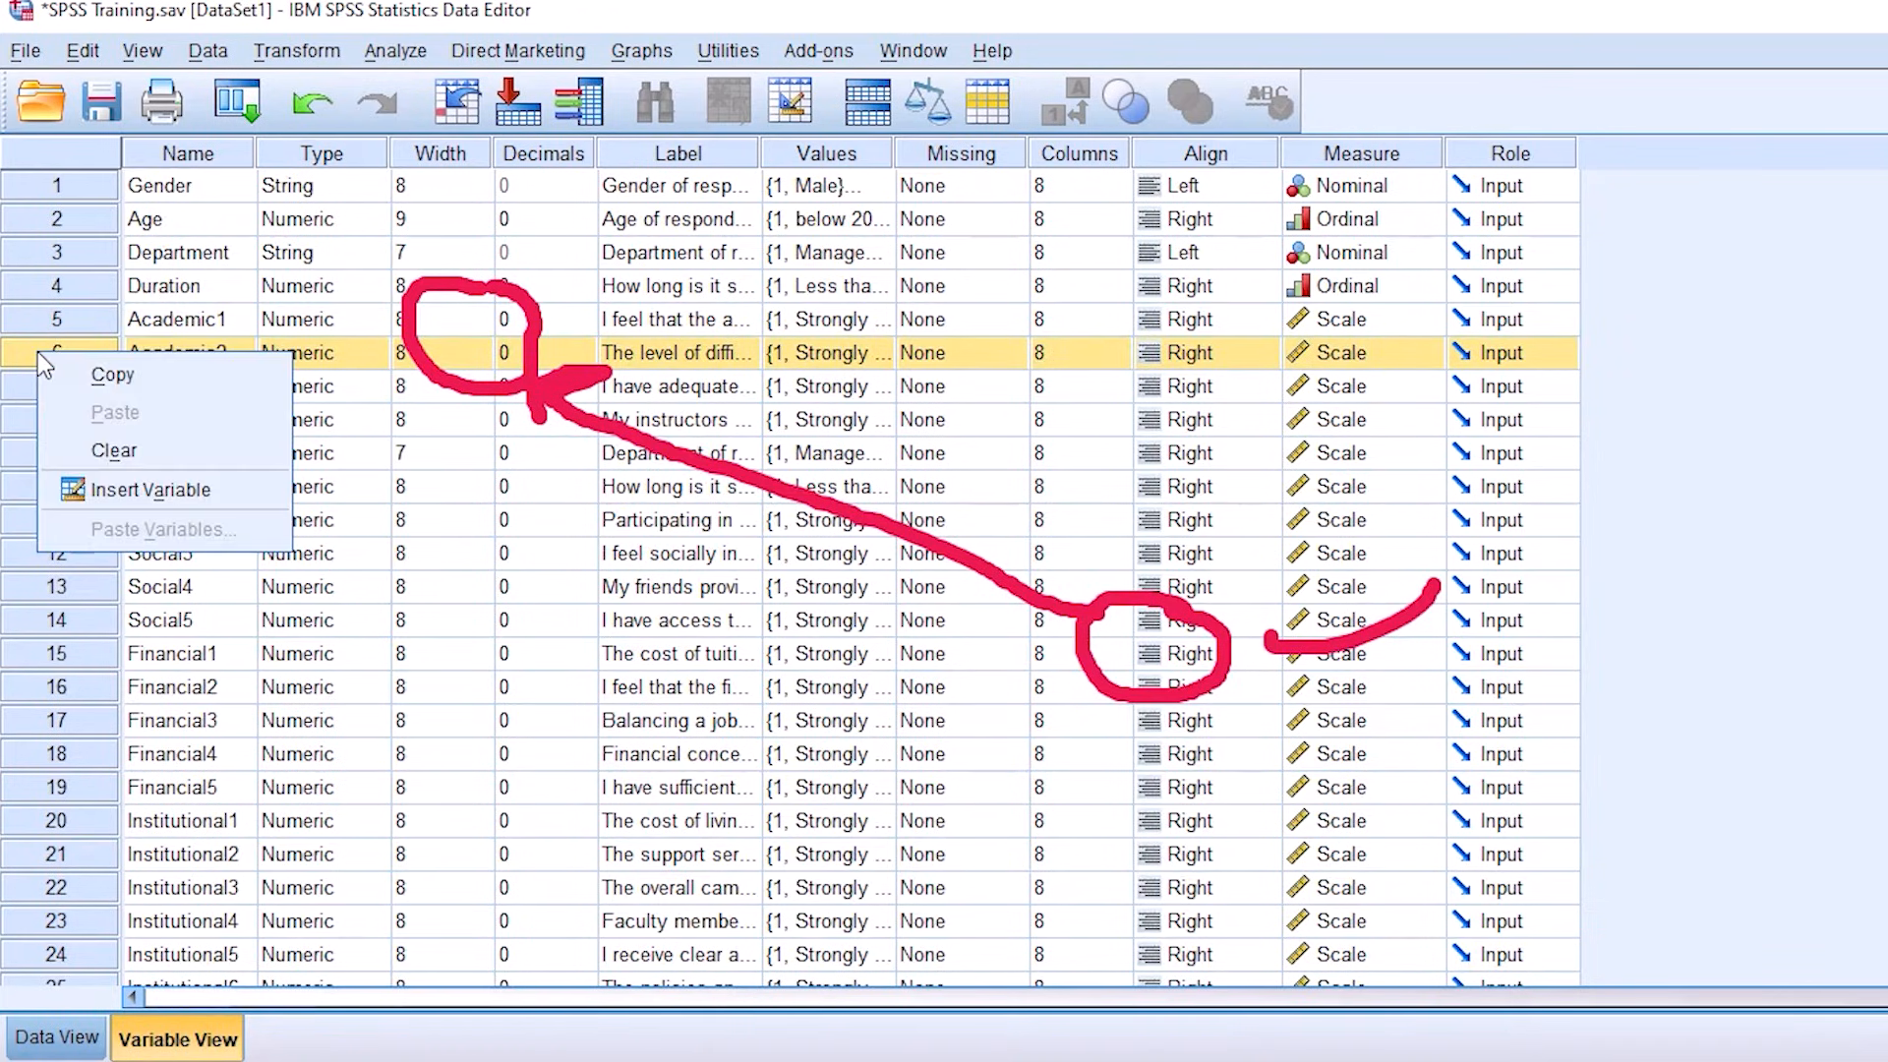
click(114, 451)
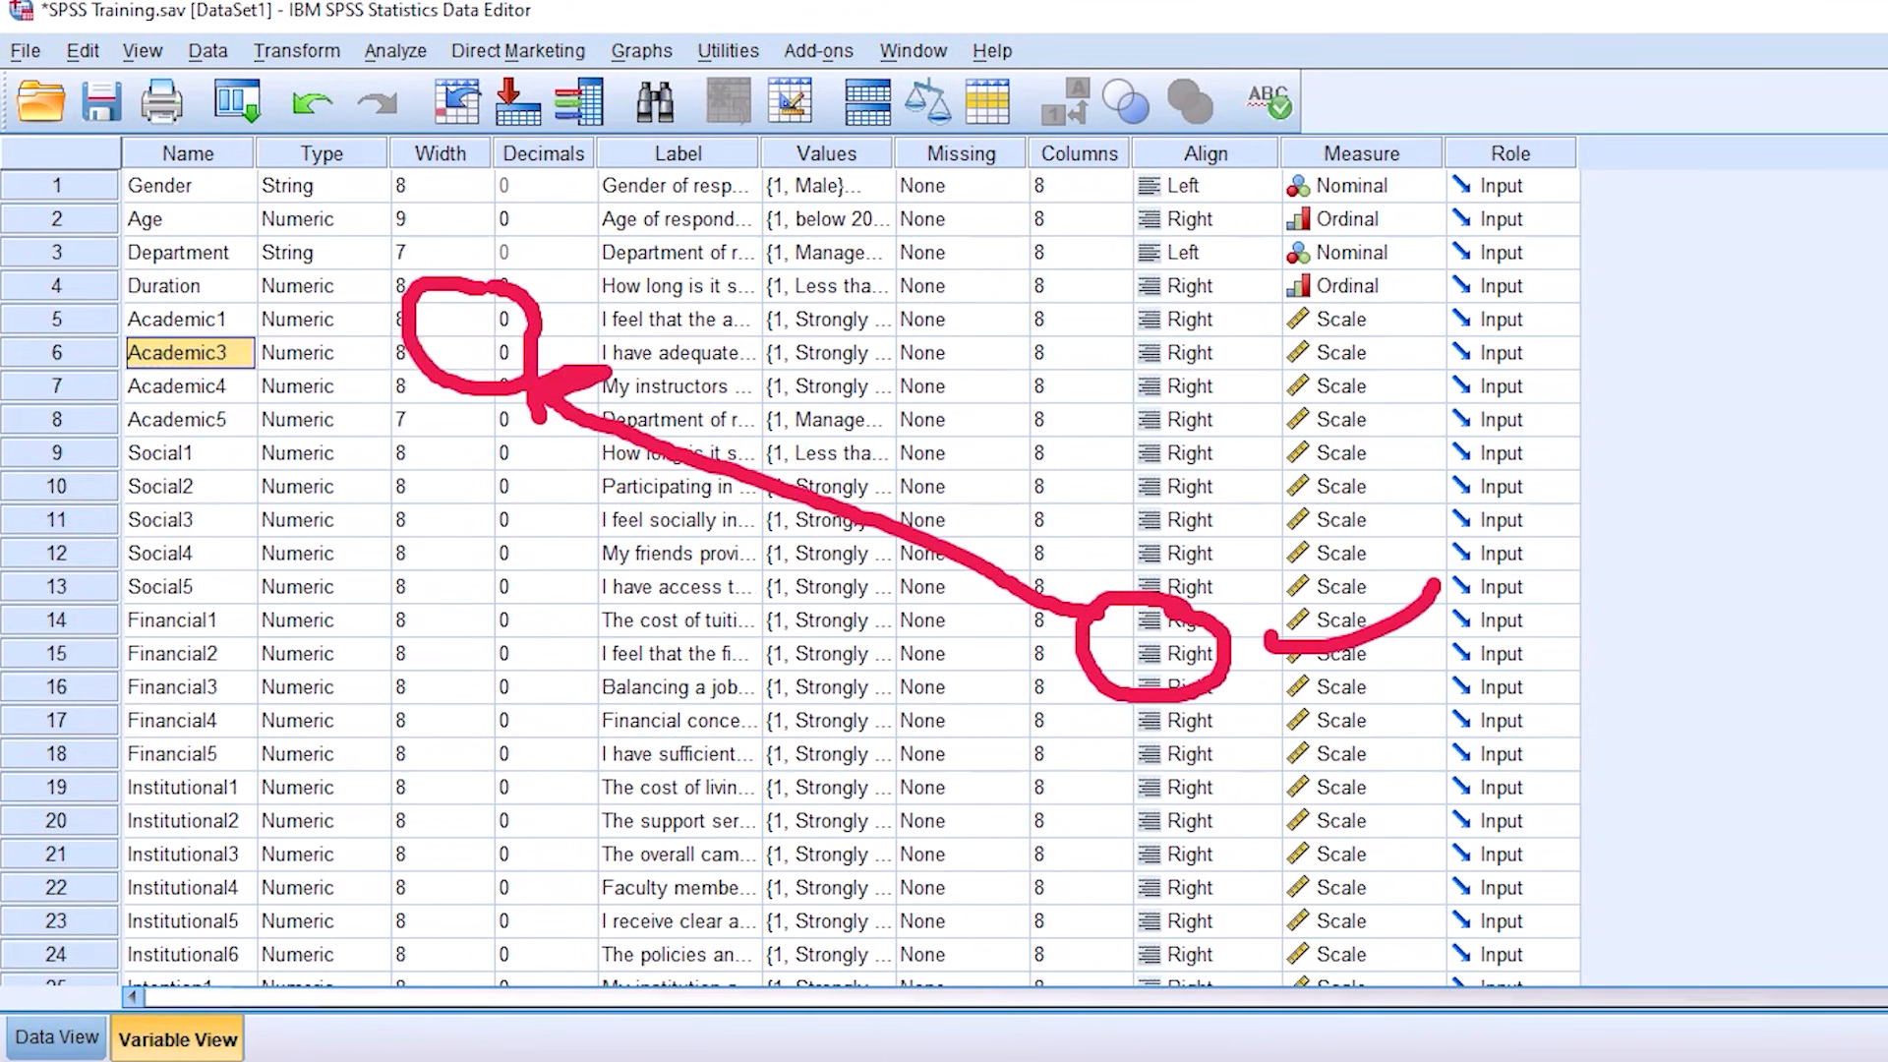
key(Escape)
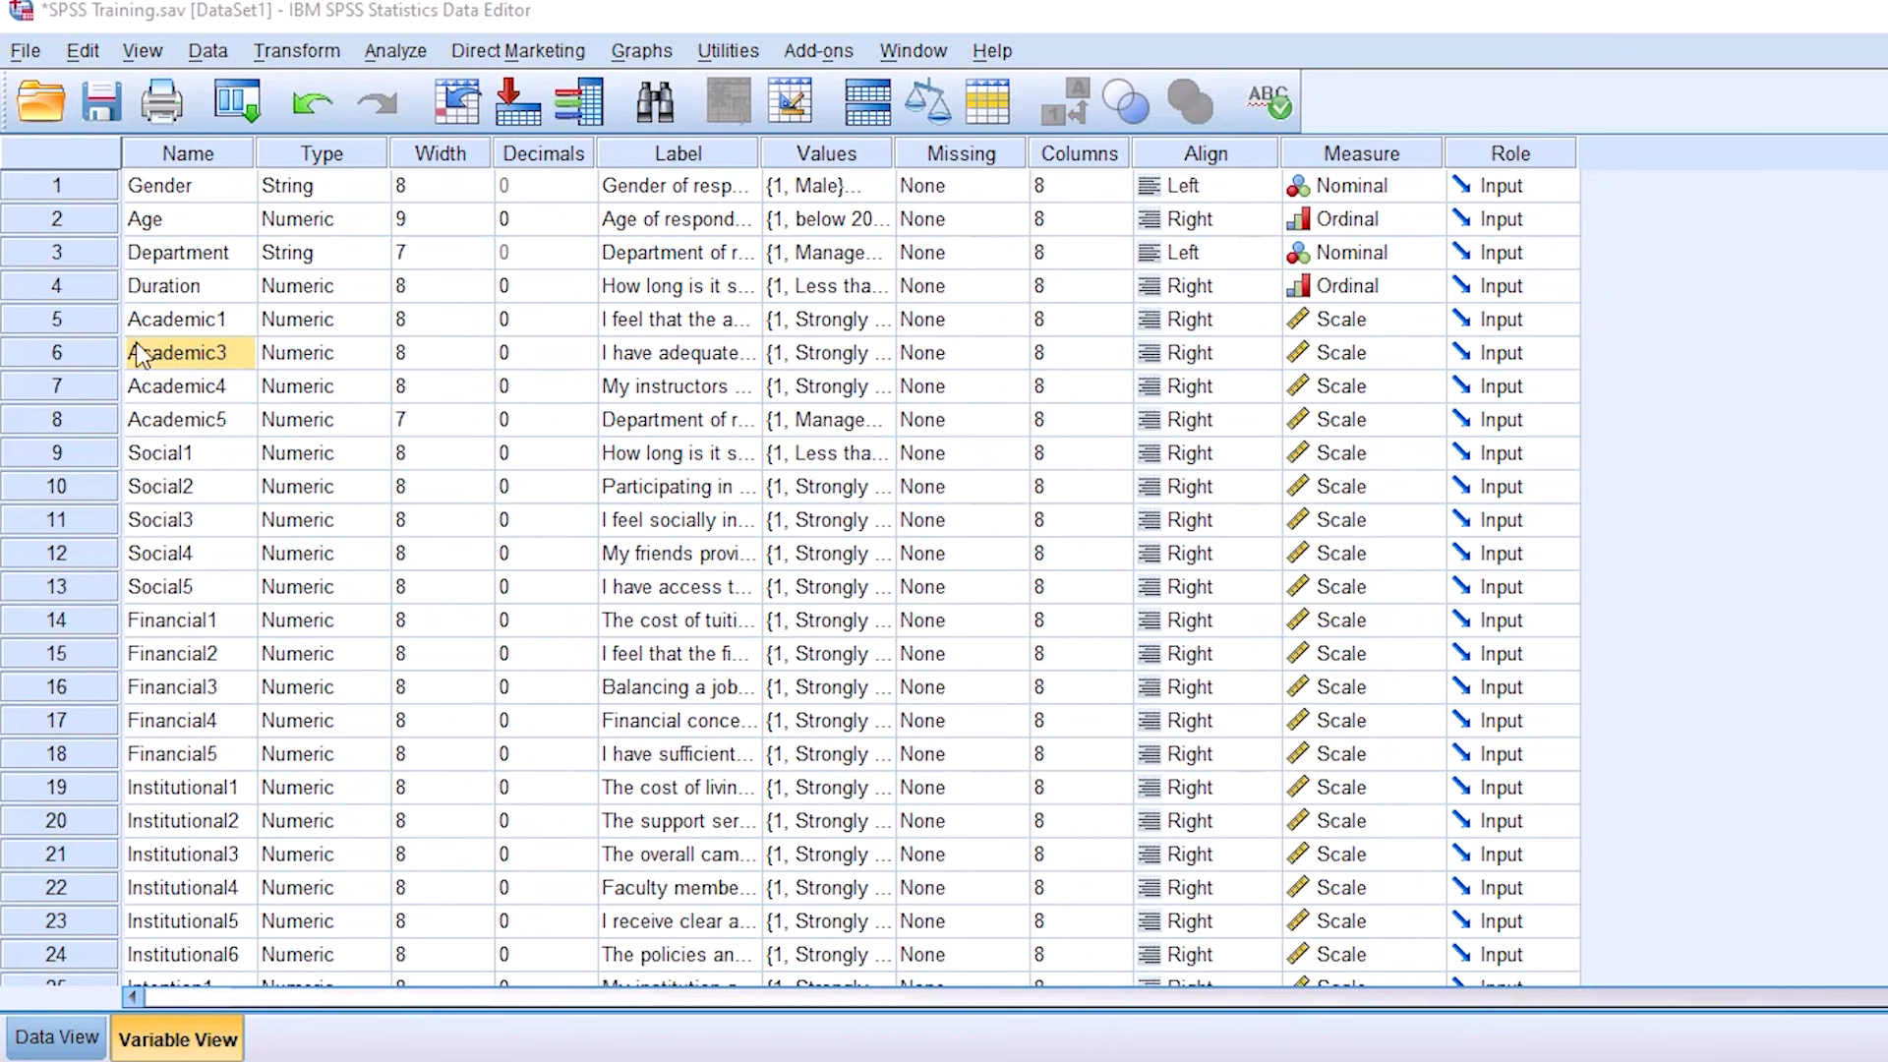
Step: Rerun the reliability analysis with the Alpha model on the items Academic1, Academic3, Academic4 and Academic5
drag(97, 333, 108, 420)
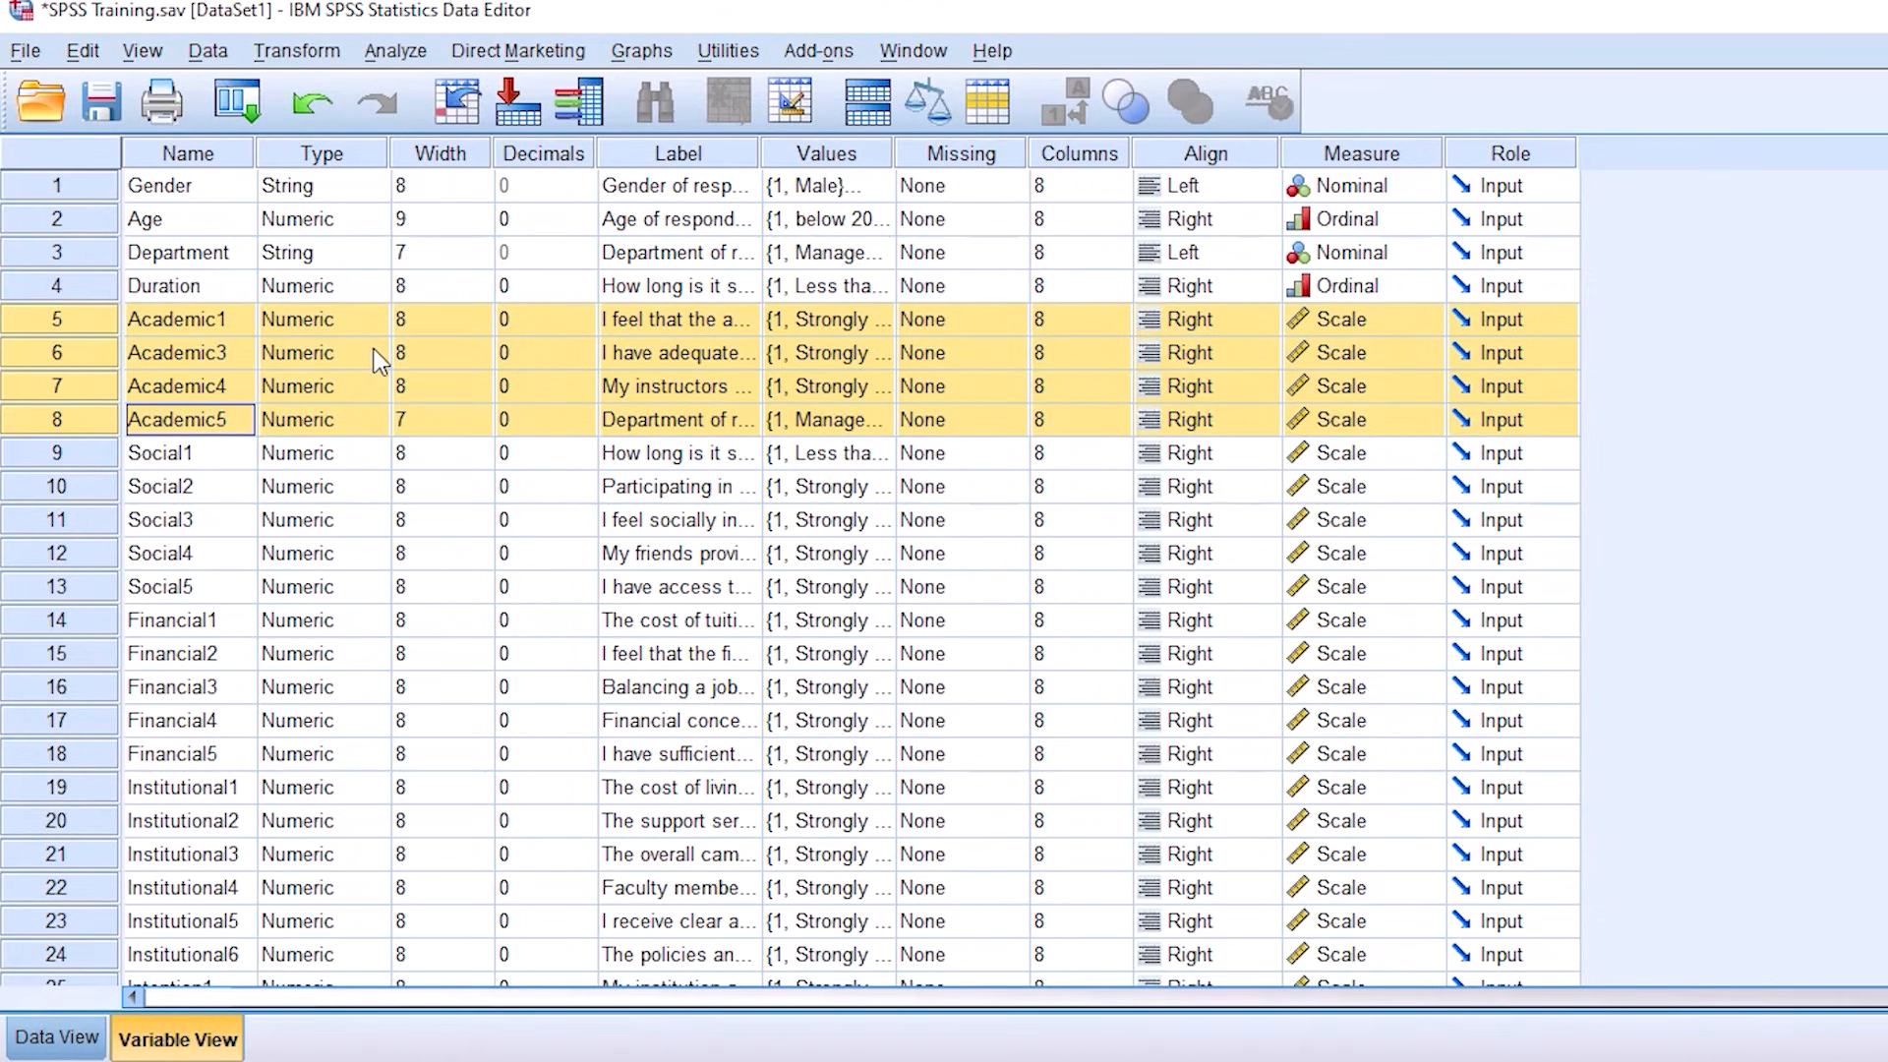
click(394, 54)
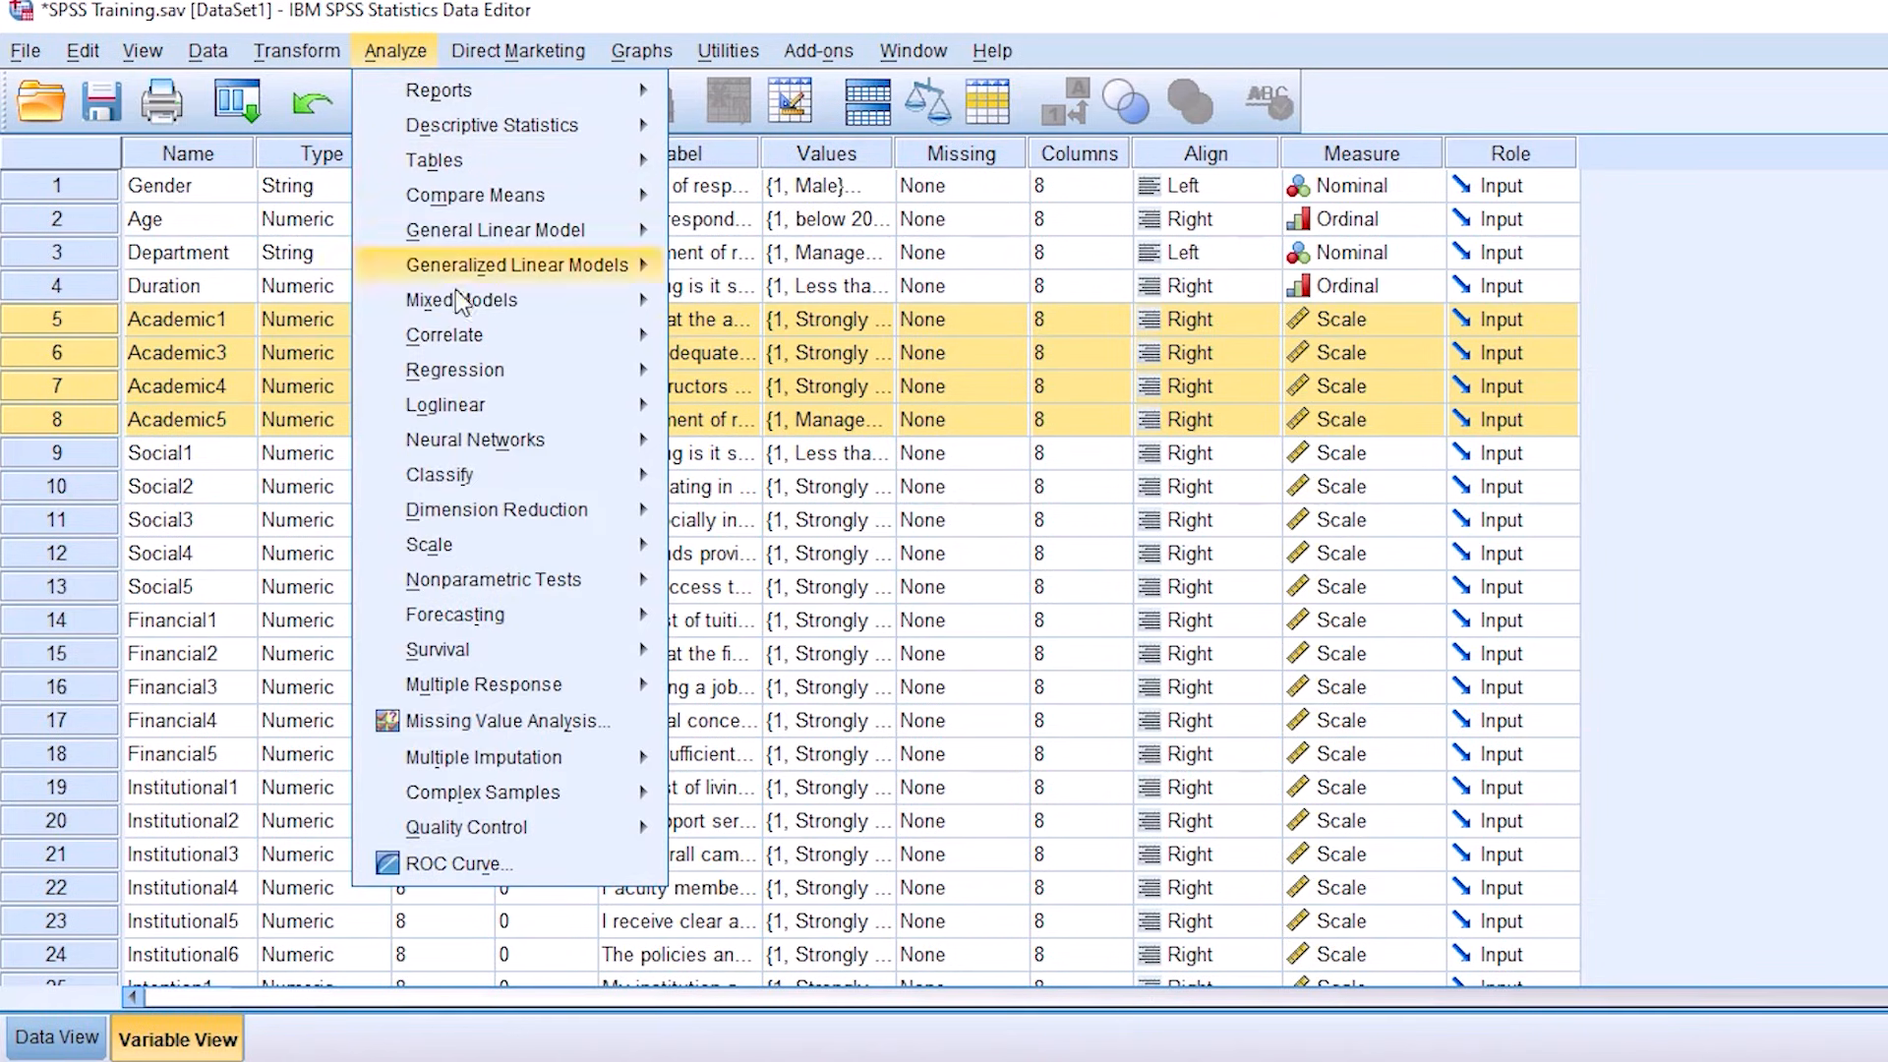
mouse_move(464, 543)
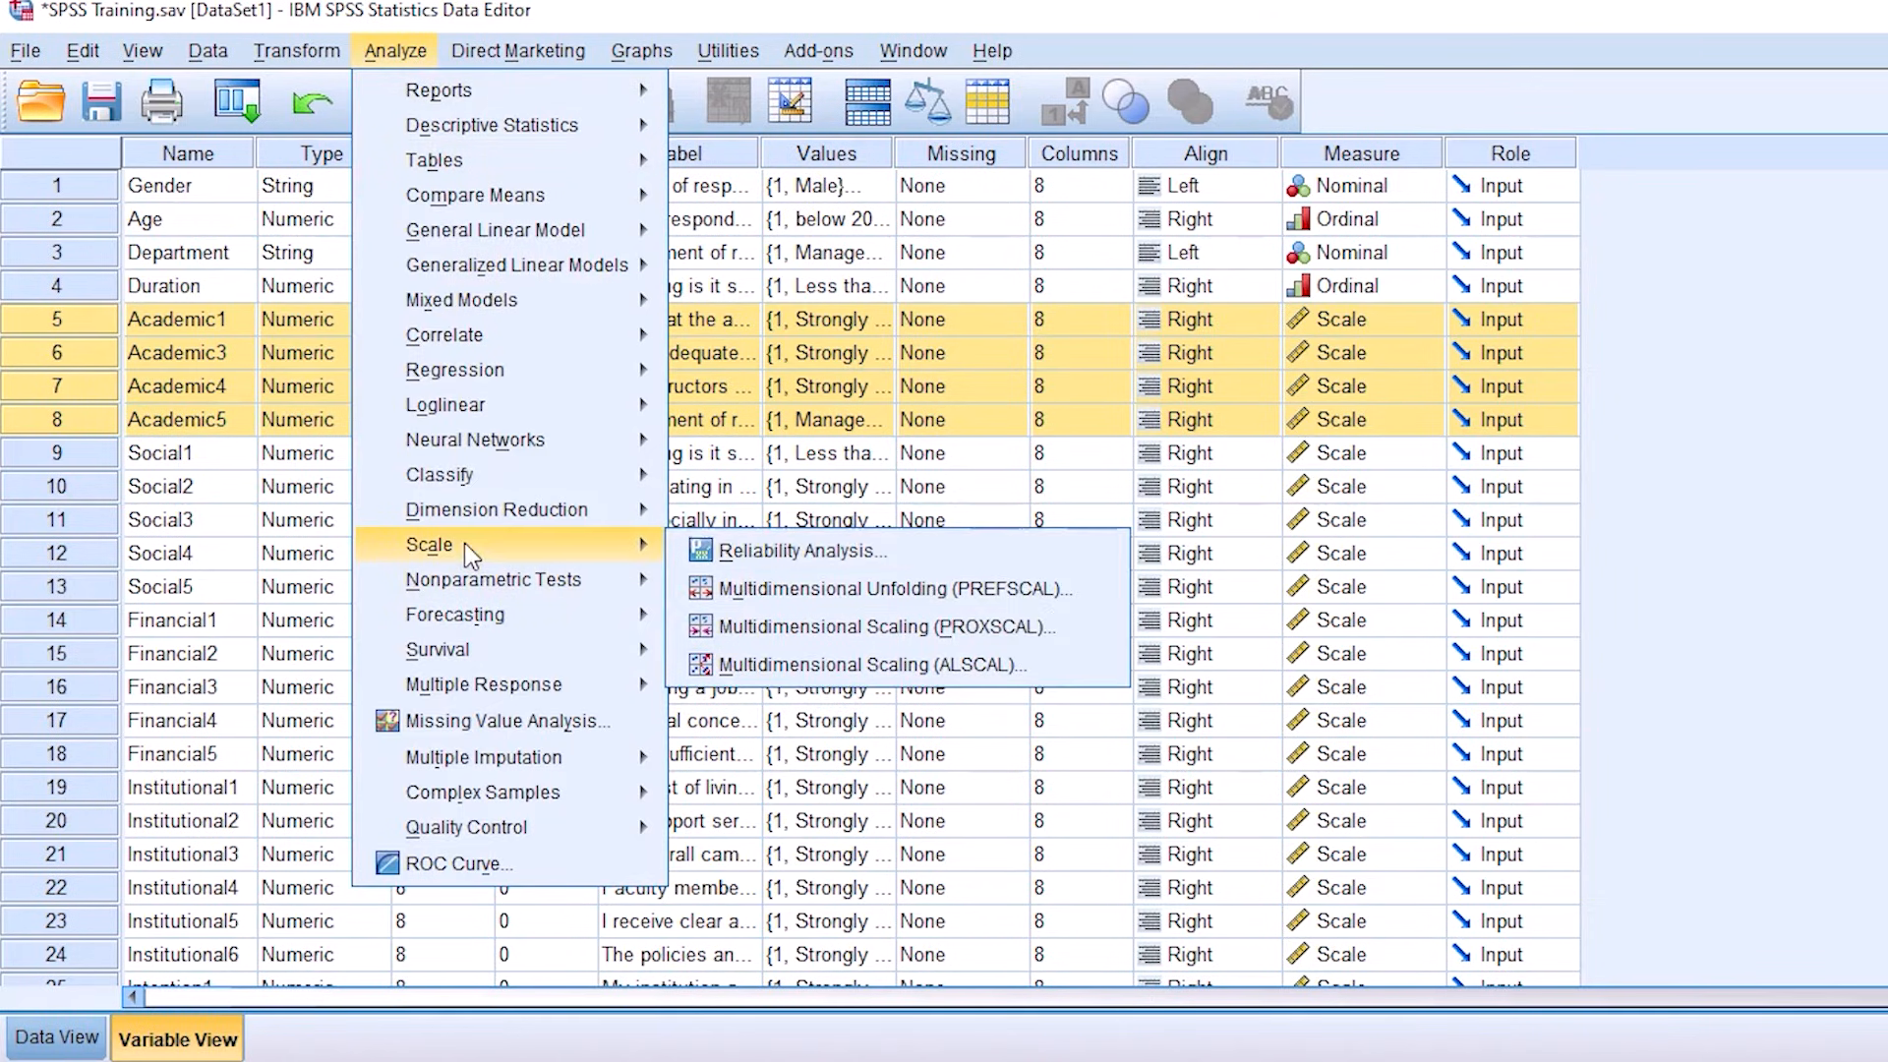
click(767, 552)
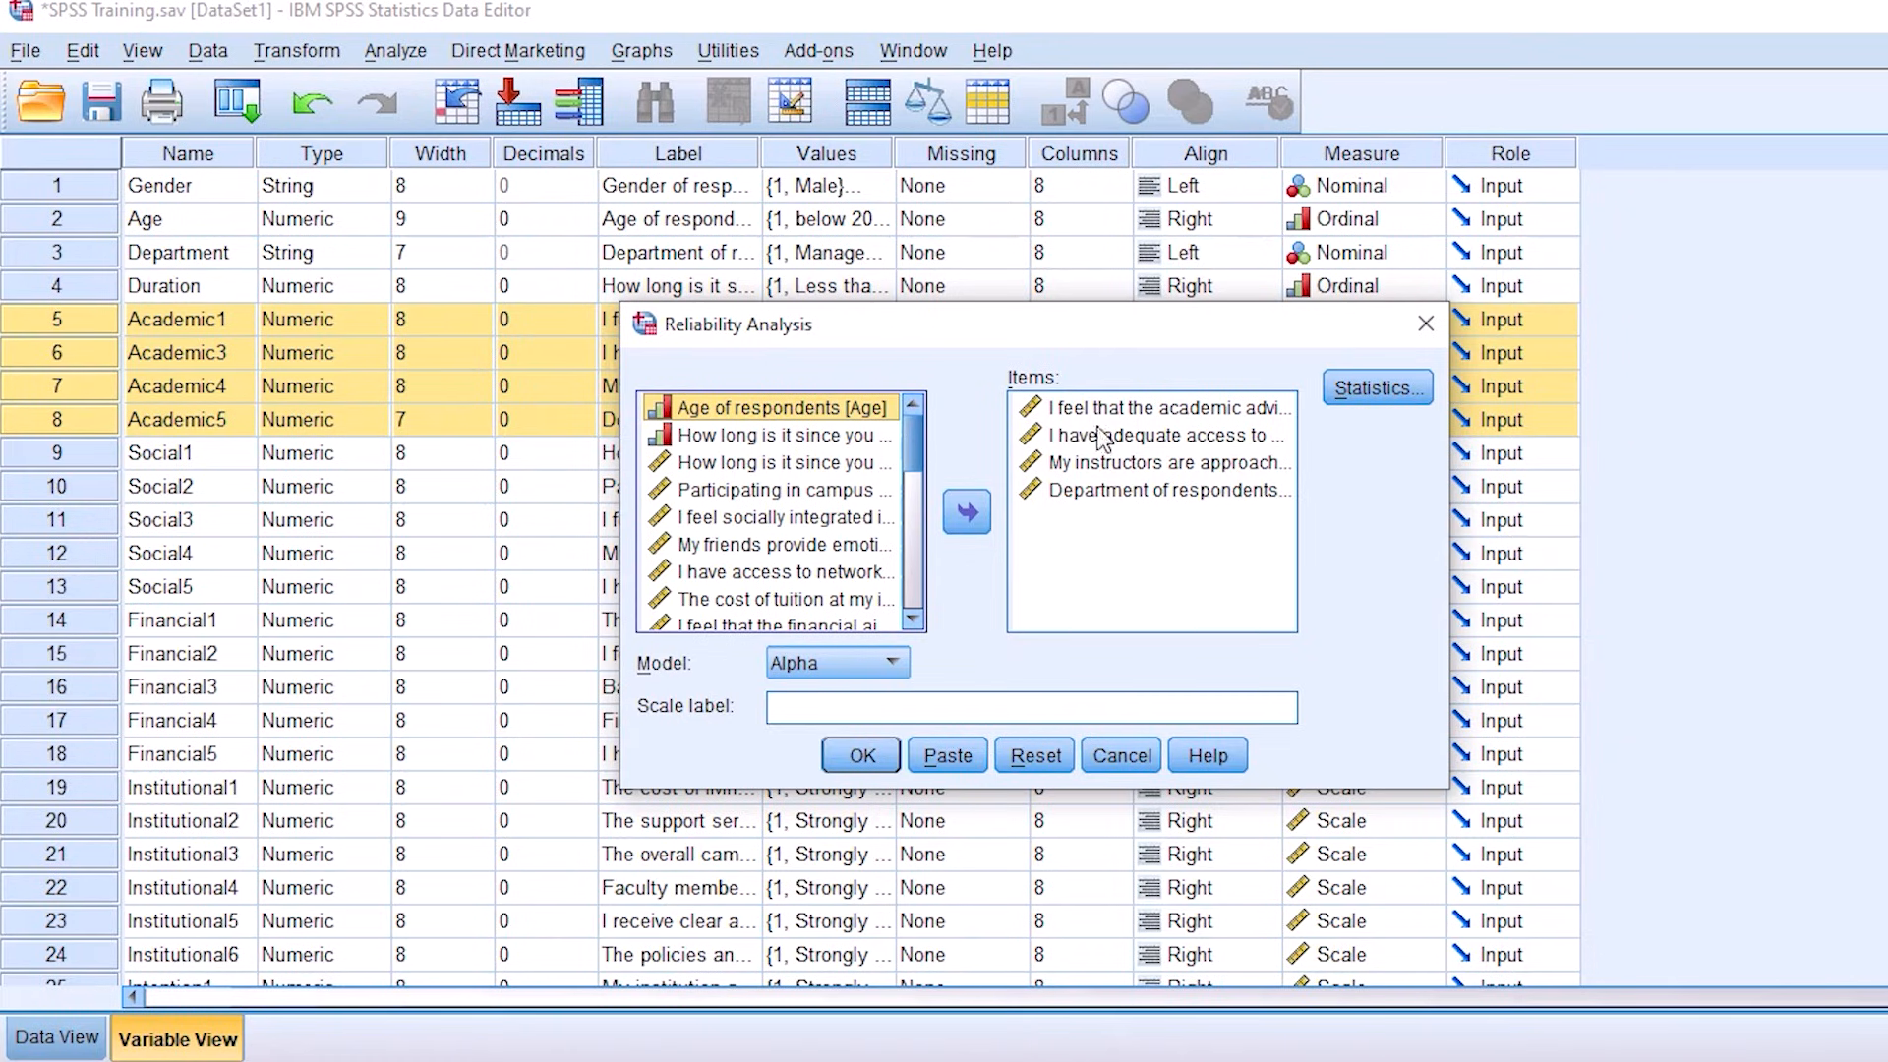
click(1107, 442)
click(1119, 497)
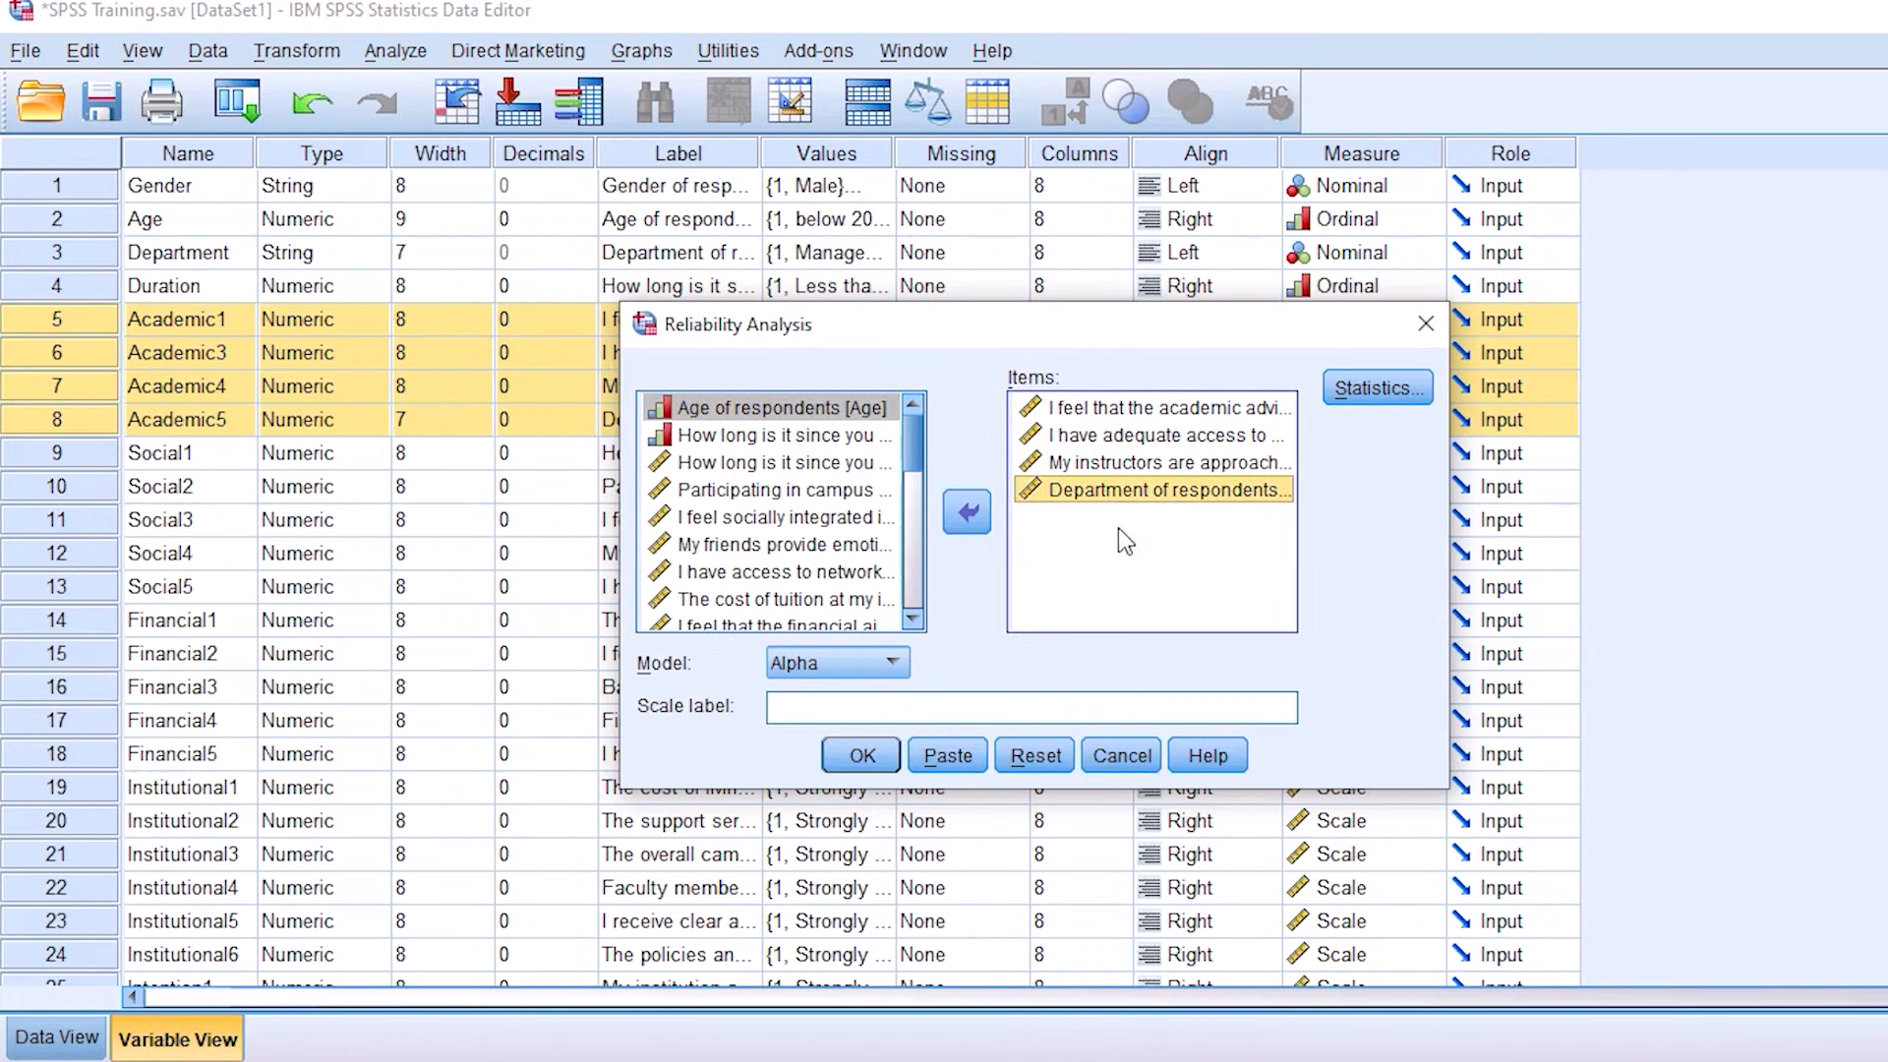
click(1117, 435)
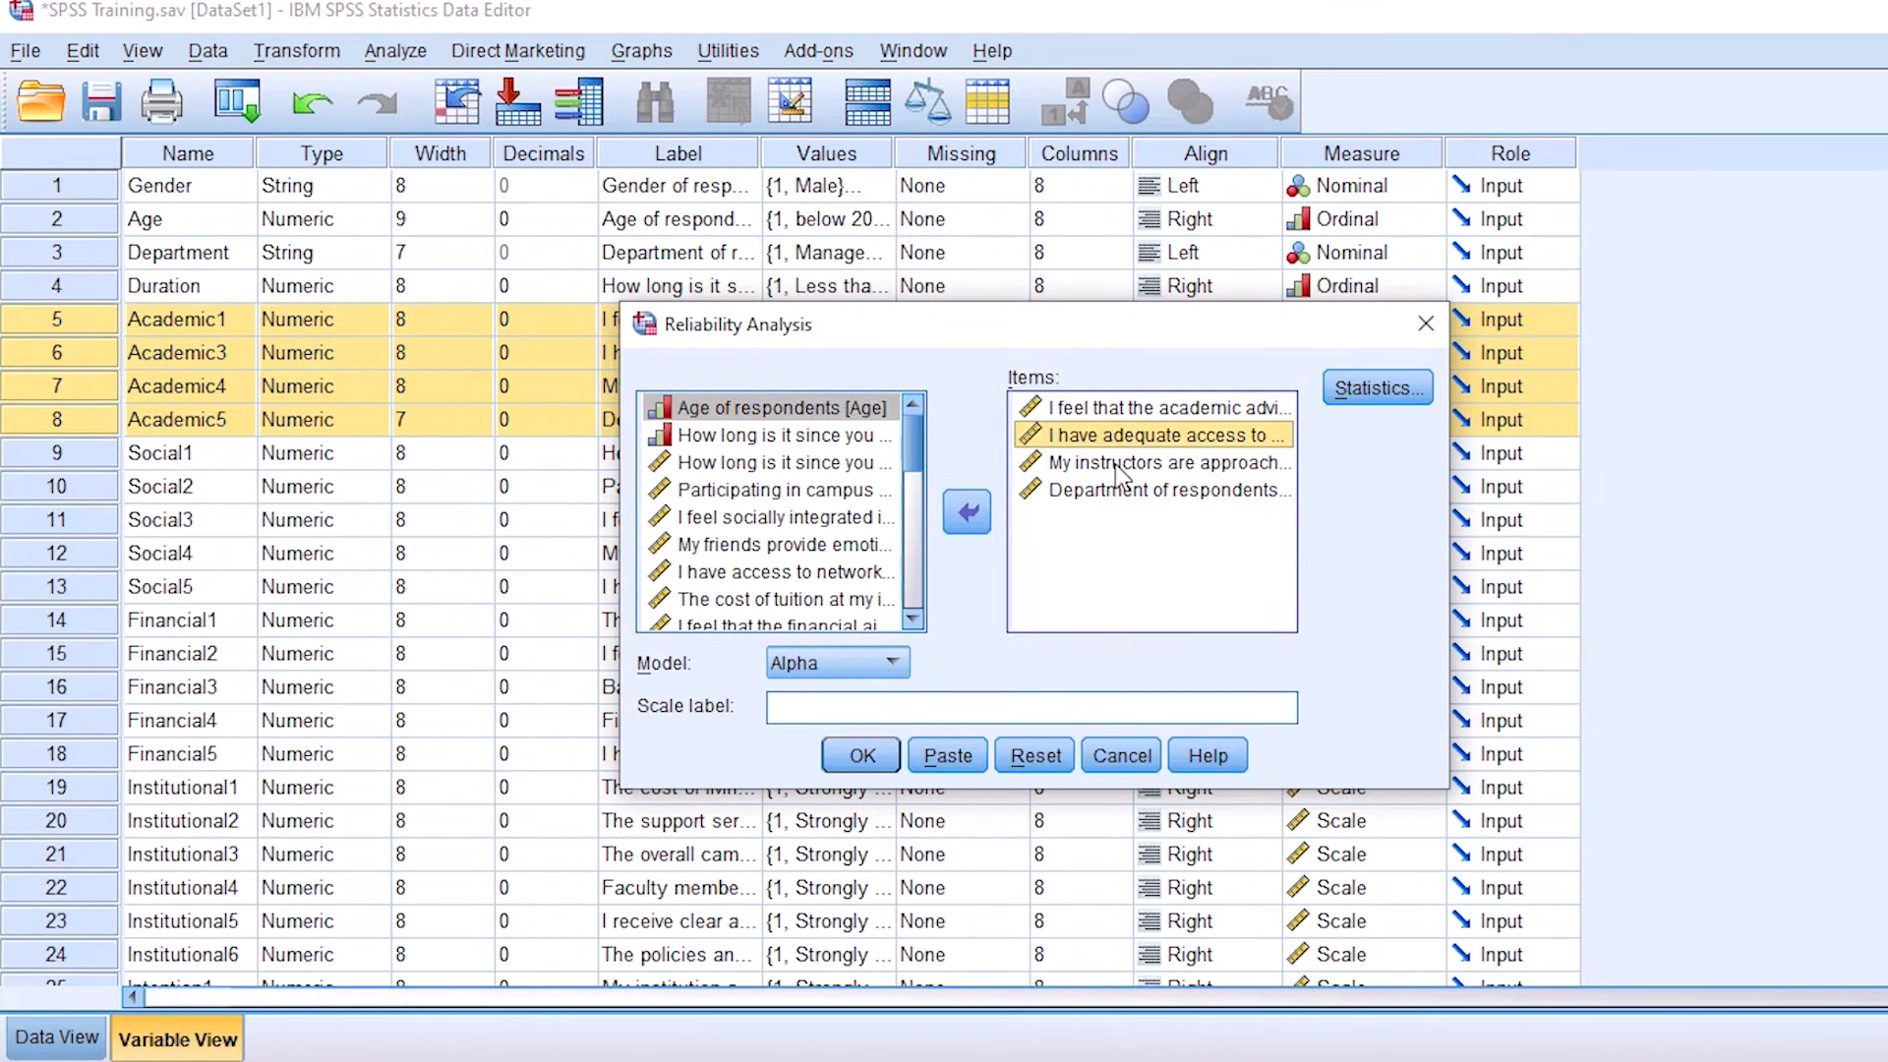
click(1117, 465)
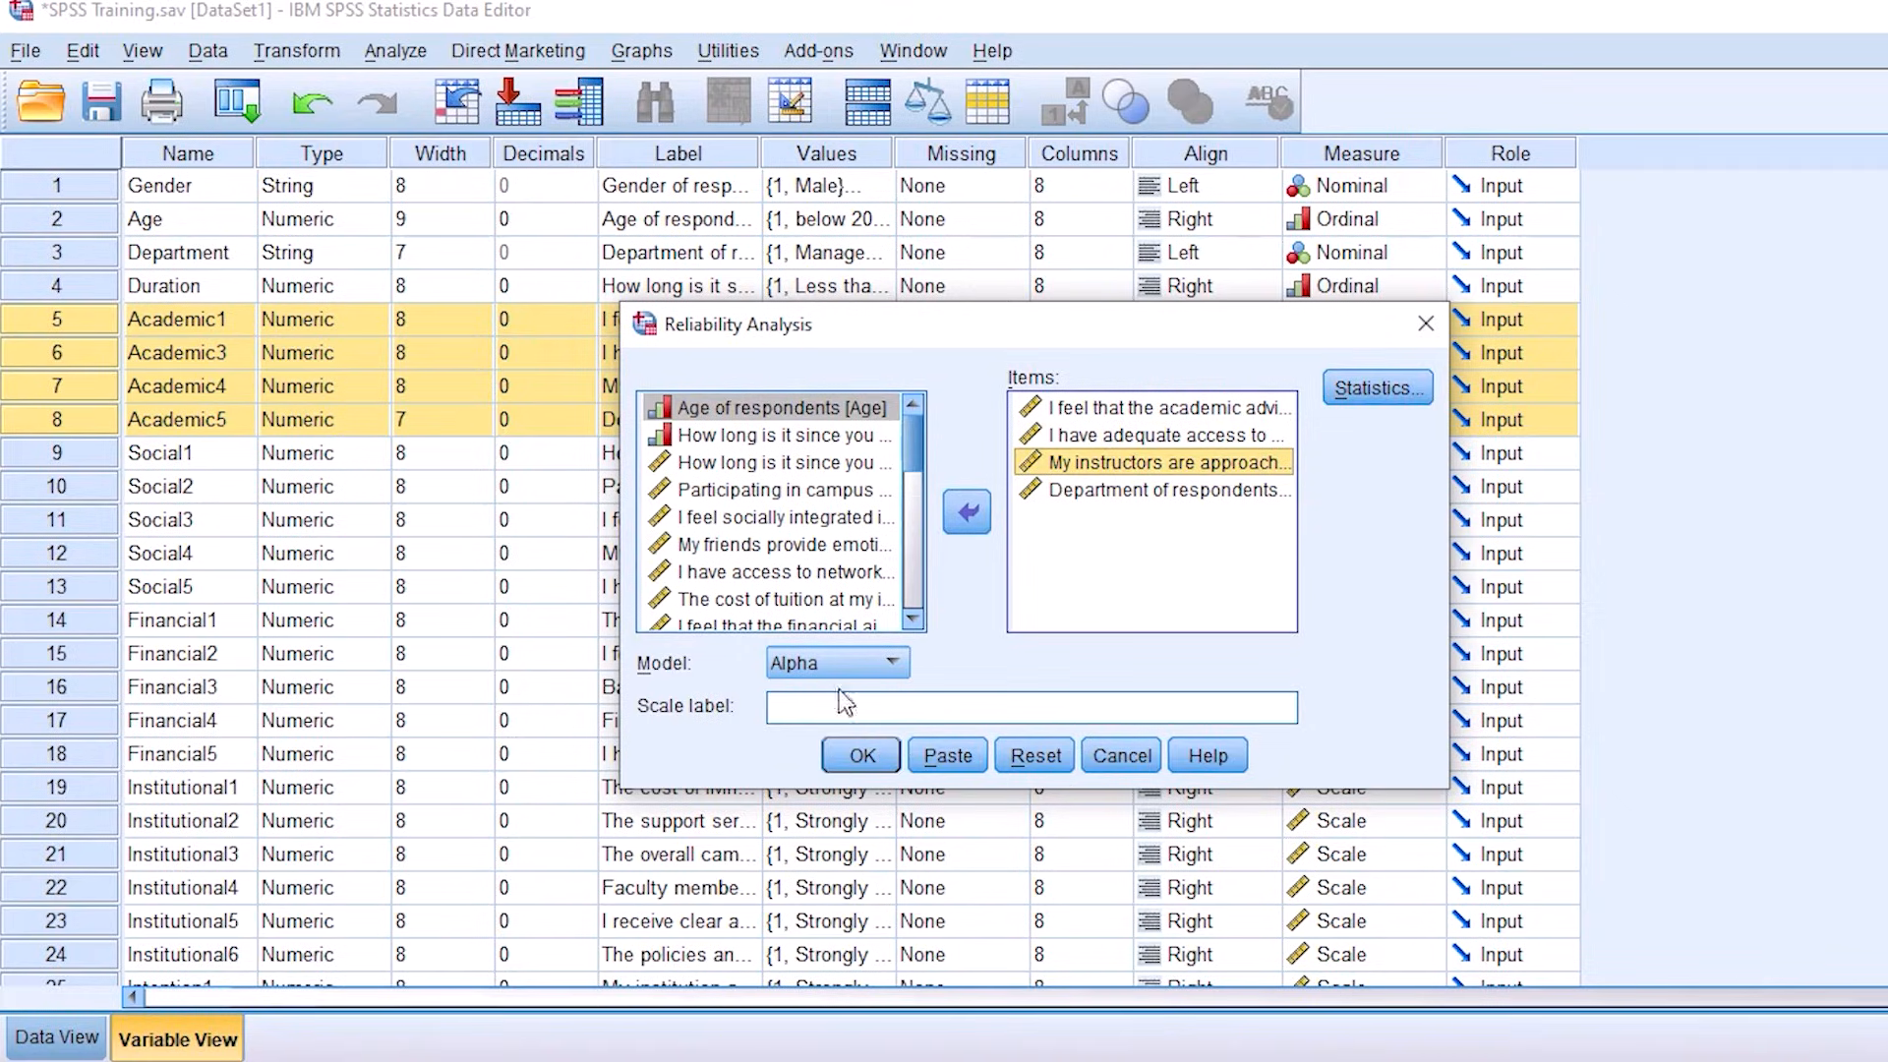
click(862, 755)
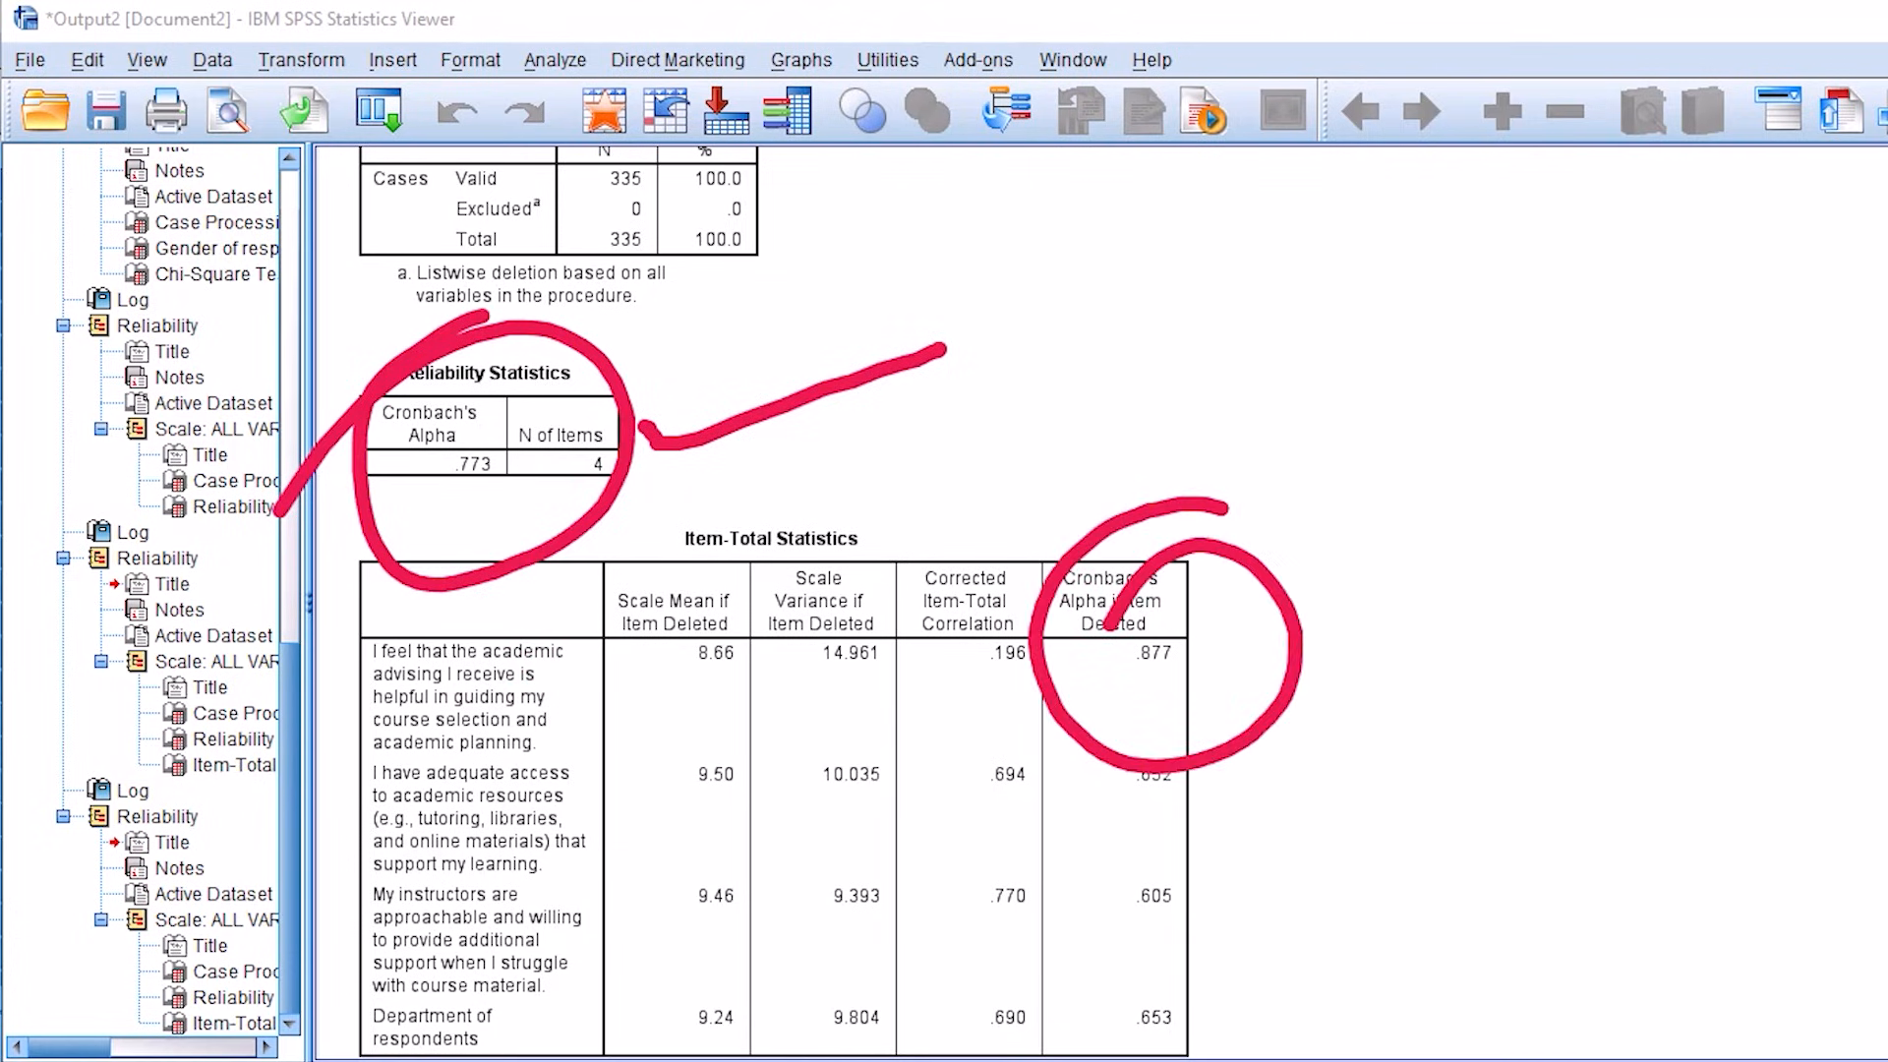
Step: Compare the academic-advising item's Cronbach's Alpha if Item Deleted with the overall Cronbach's Alpha
drag(1100, 712, 1275, 633)
drag(1107, 750, 1279, 641)
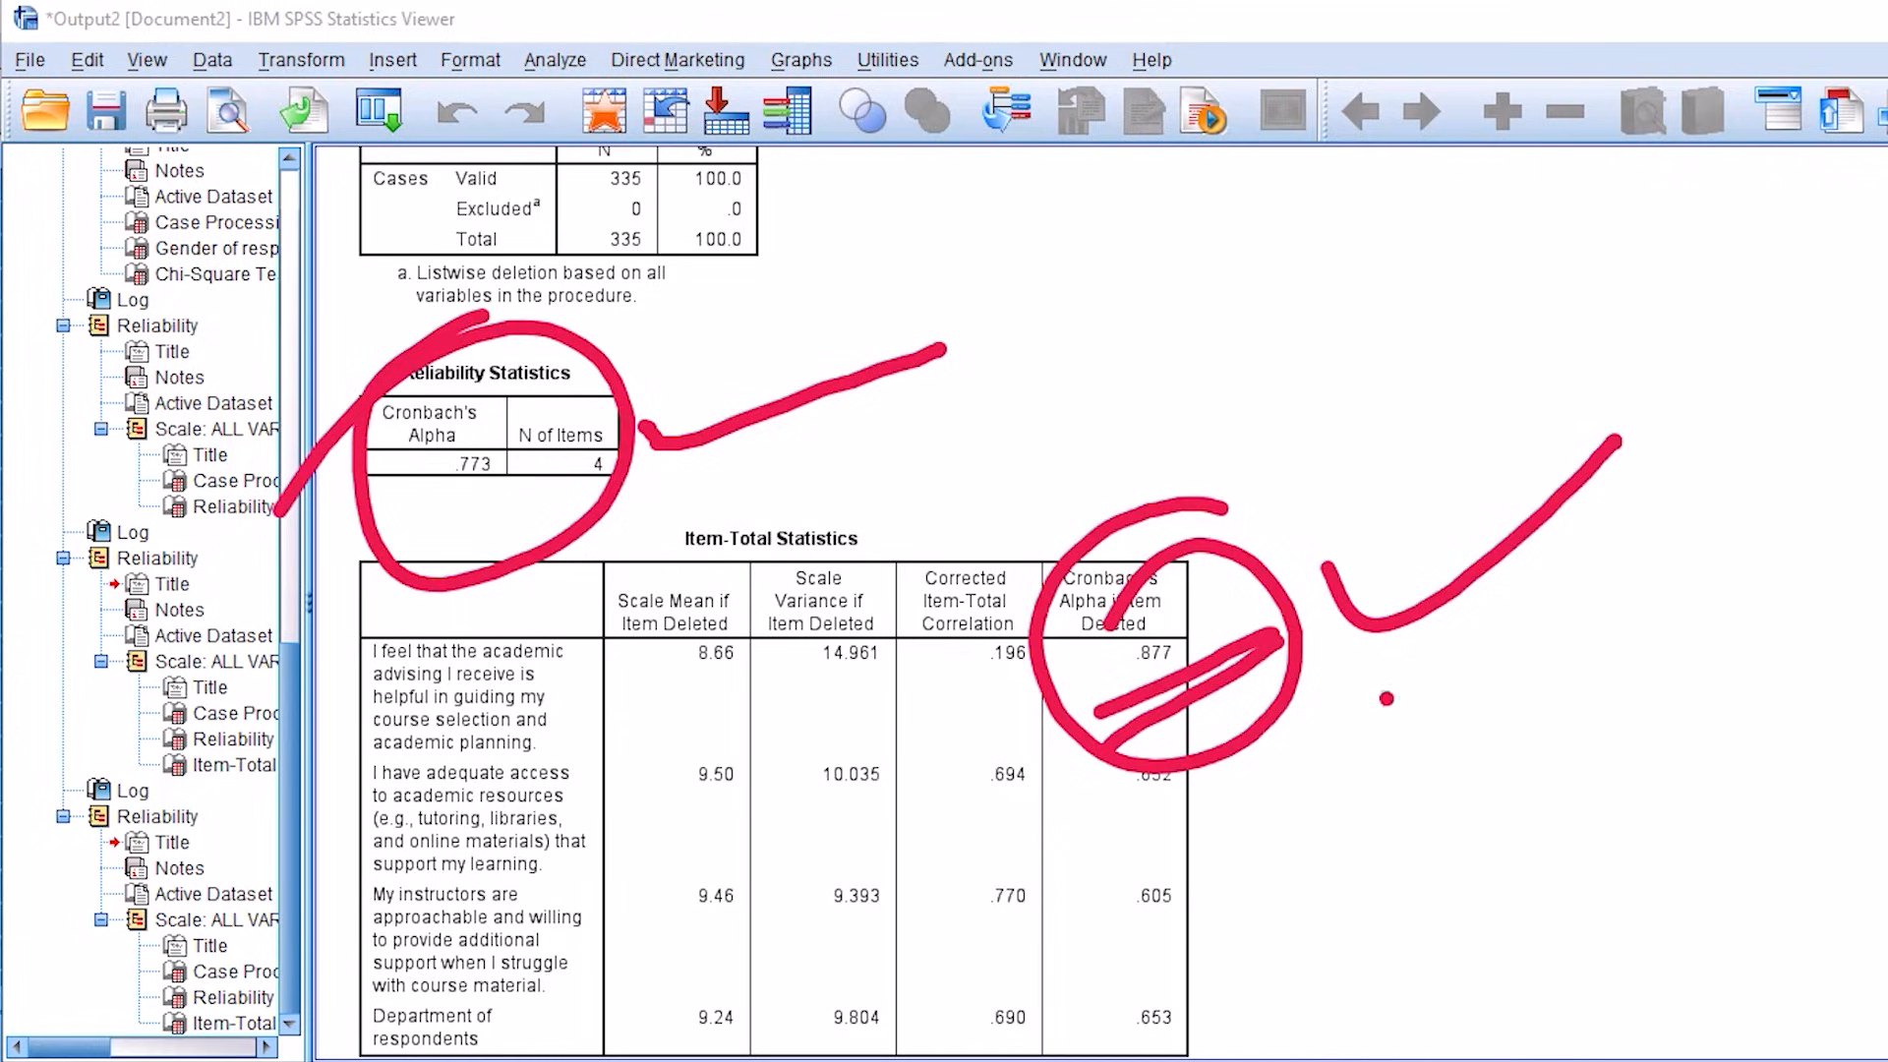
key(e)
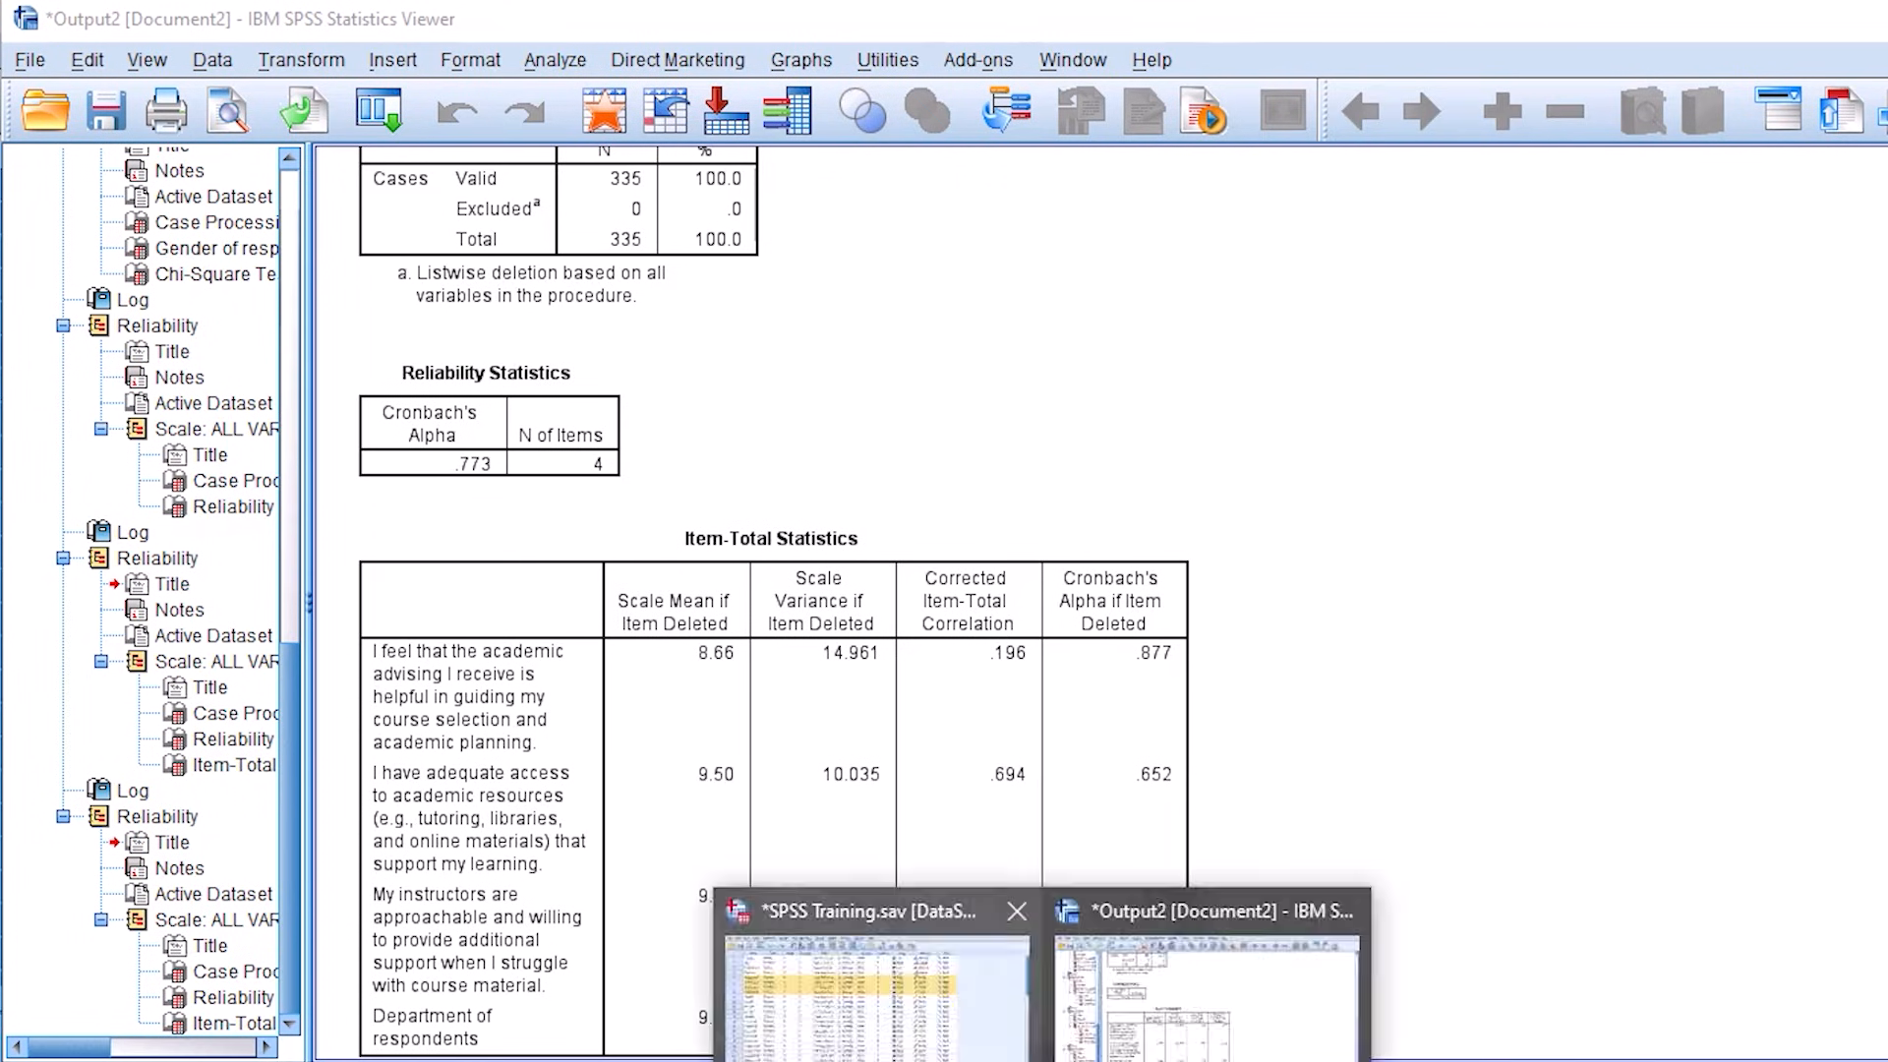
Step: Return to the dataset and repeat the reliability analysis on the same four Academic items with the Alpha model
click(906, 993)
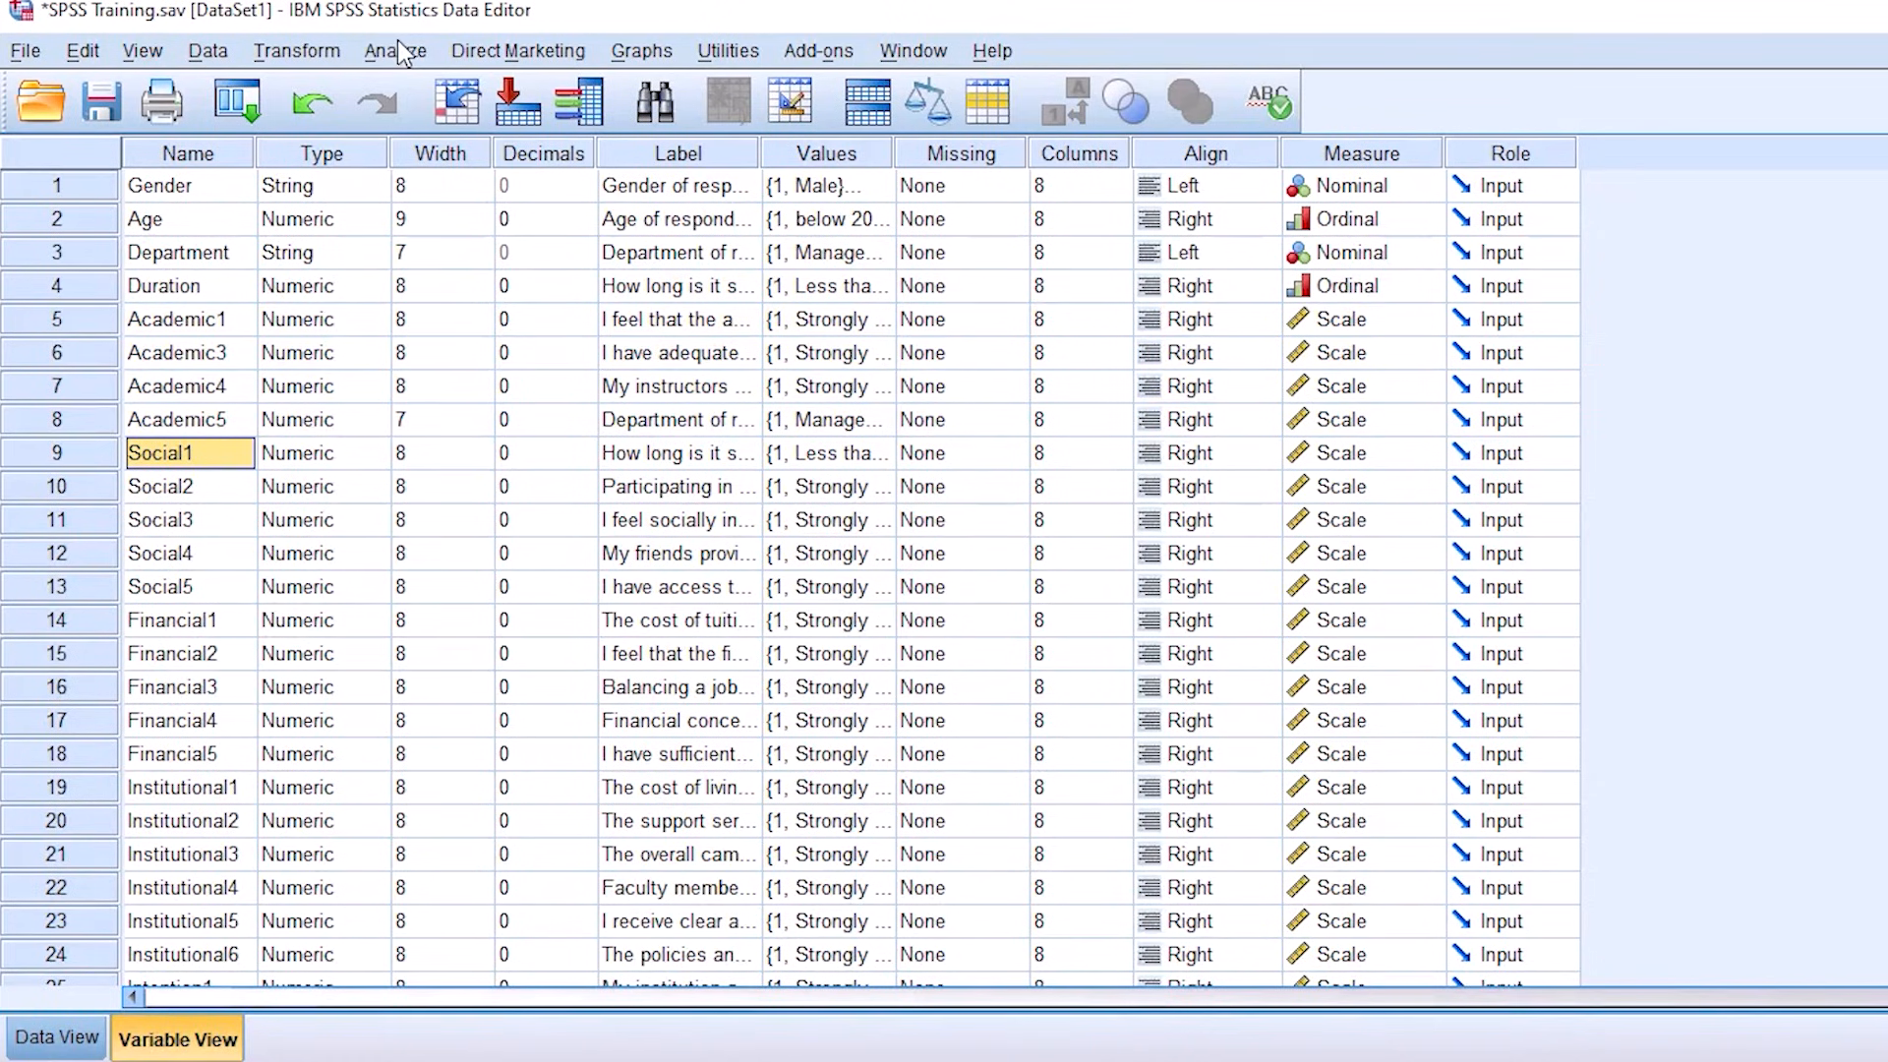
click(399, 51)
mouse_move(487, 549)
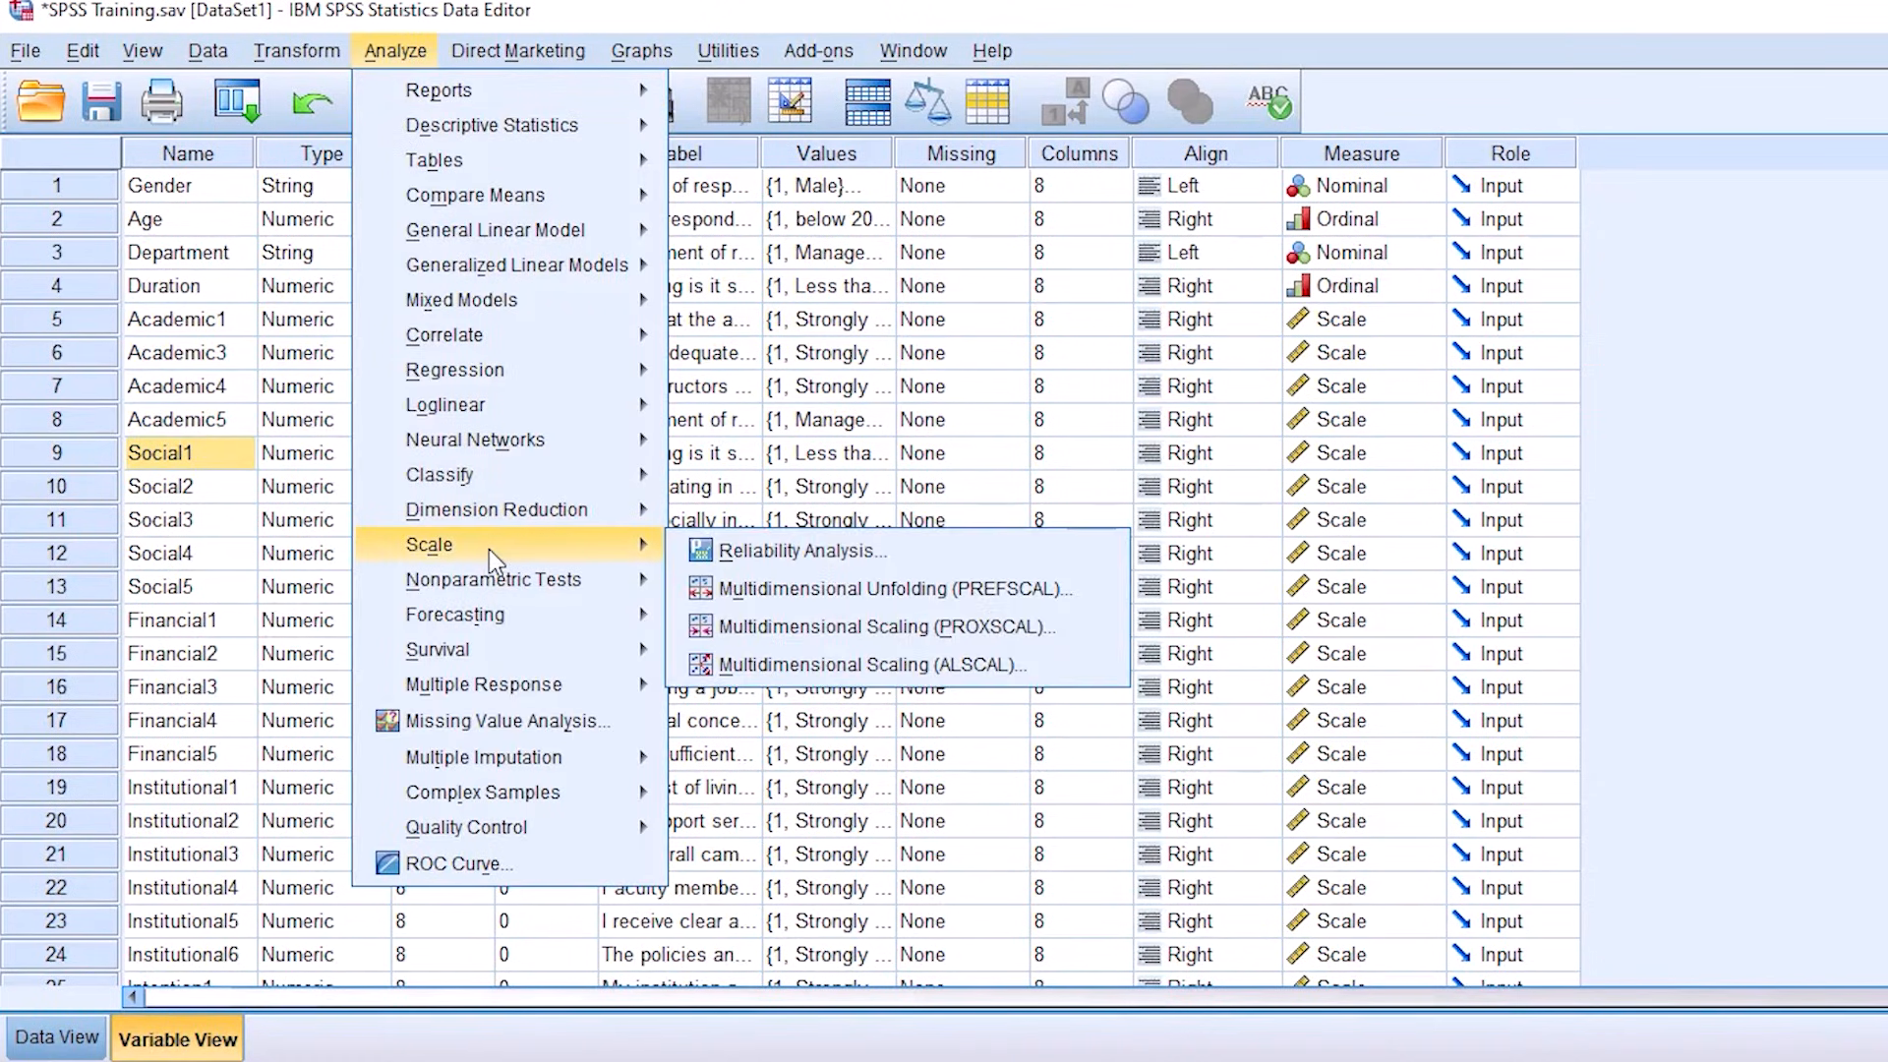
click(813, 557)
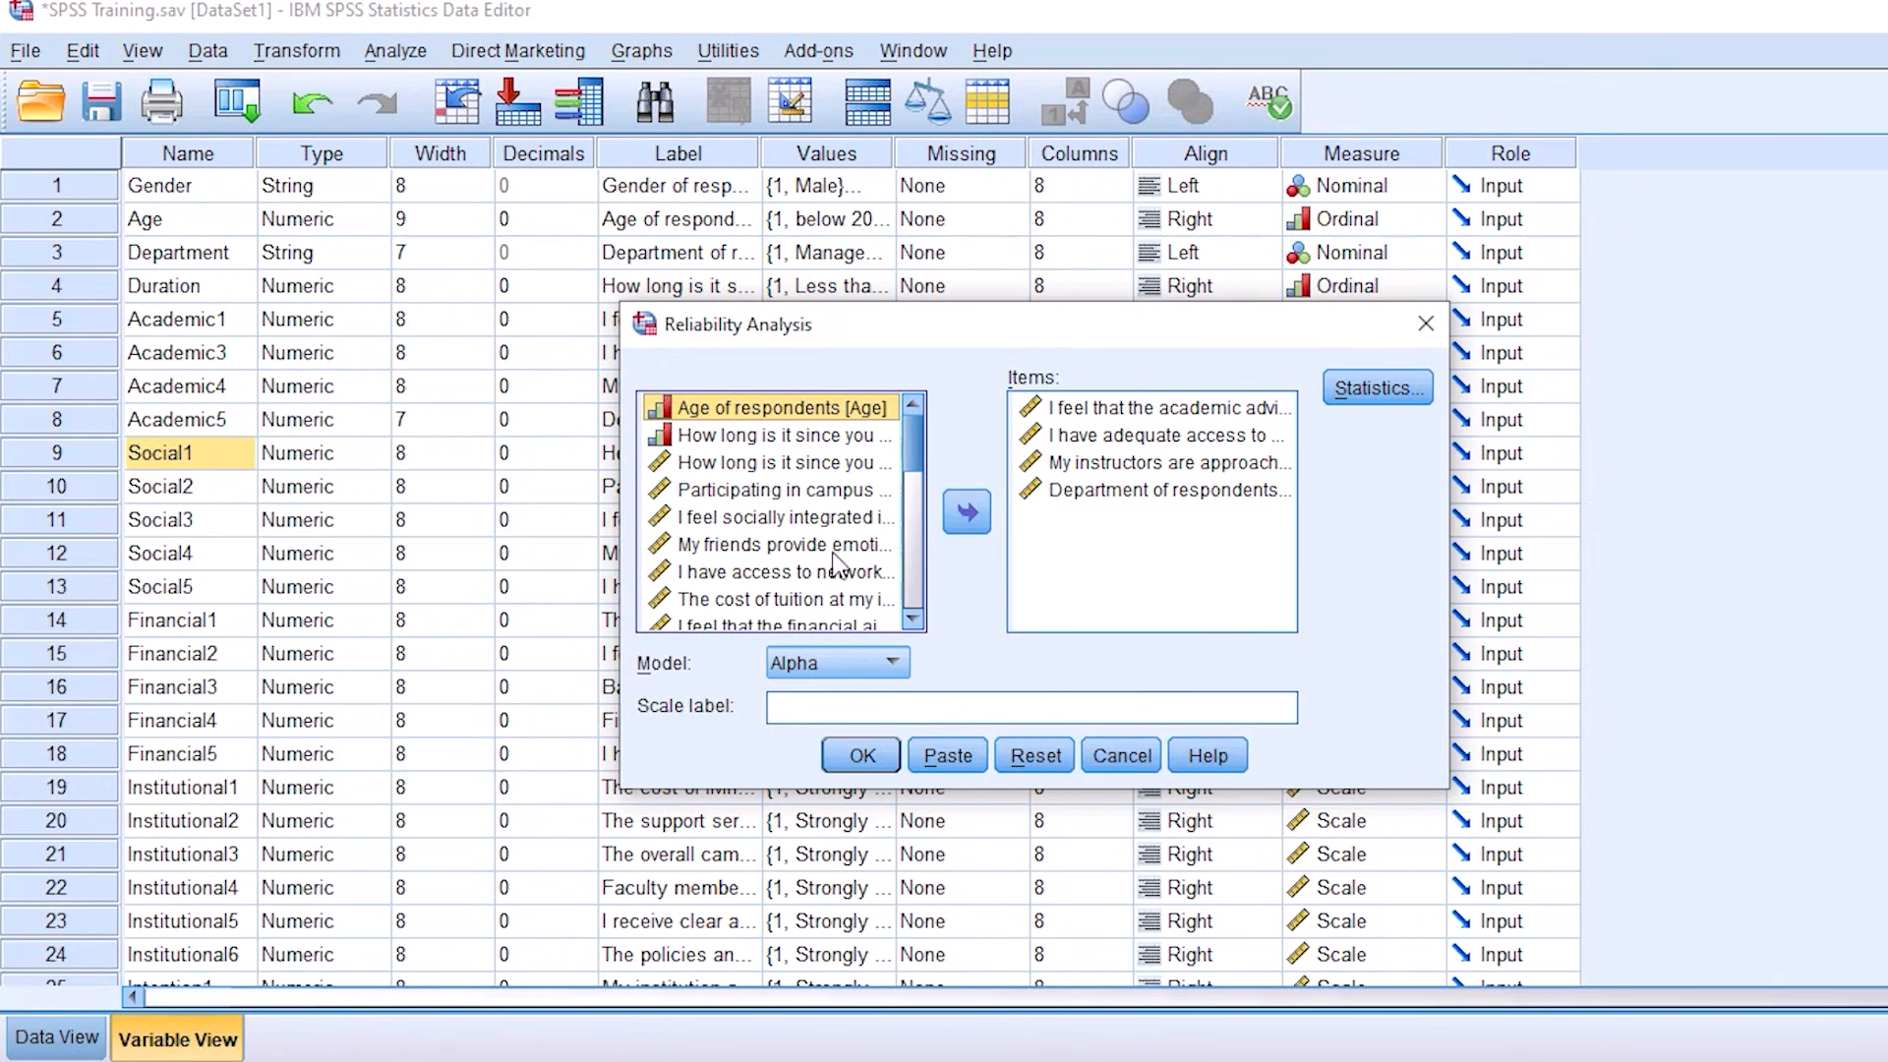
click(863, 761)
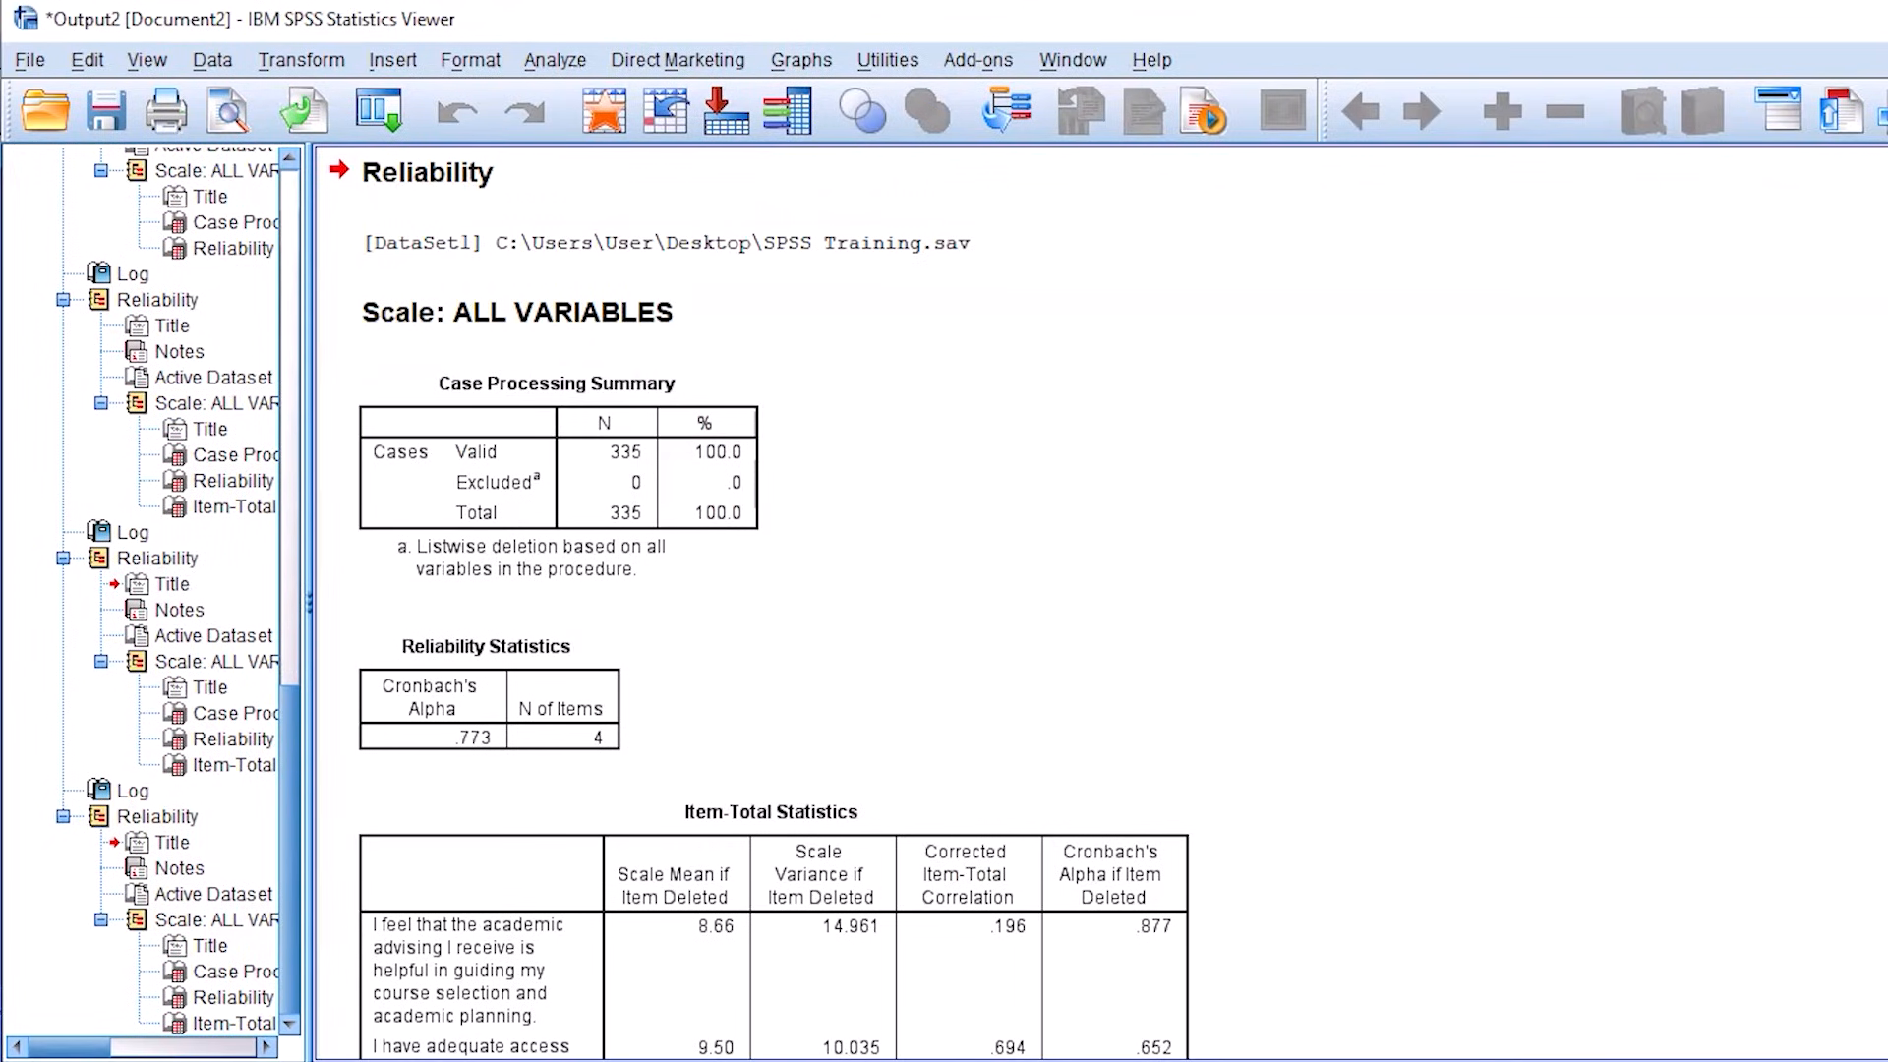
Step: Return to the dataset and start a bivariate correlation with the composite variable Institutional as its first variable
mouse_move(911, 1056)
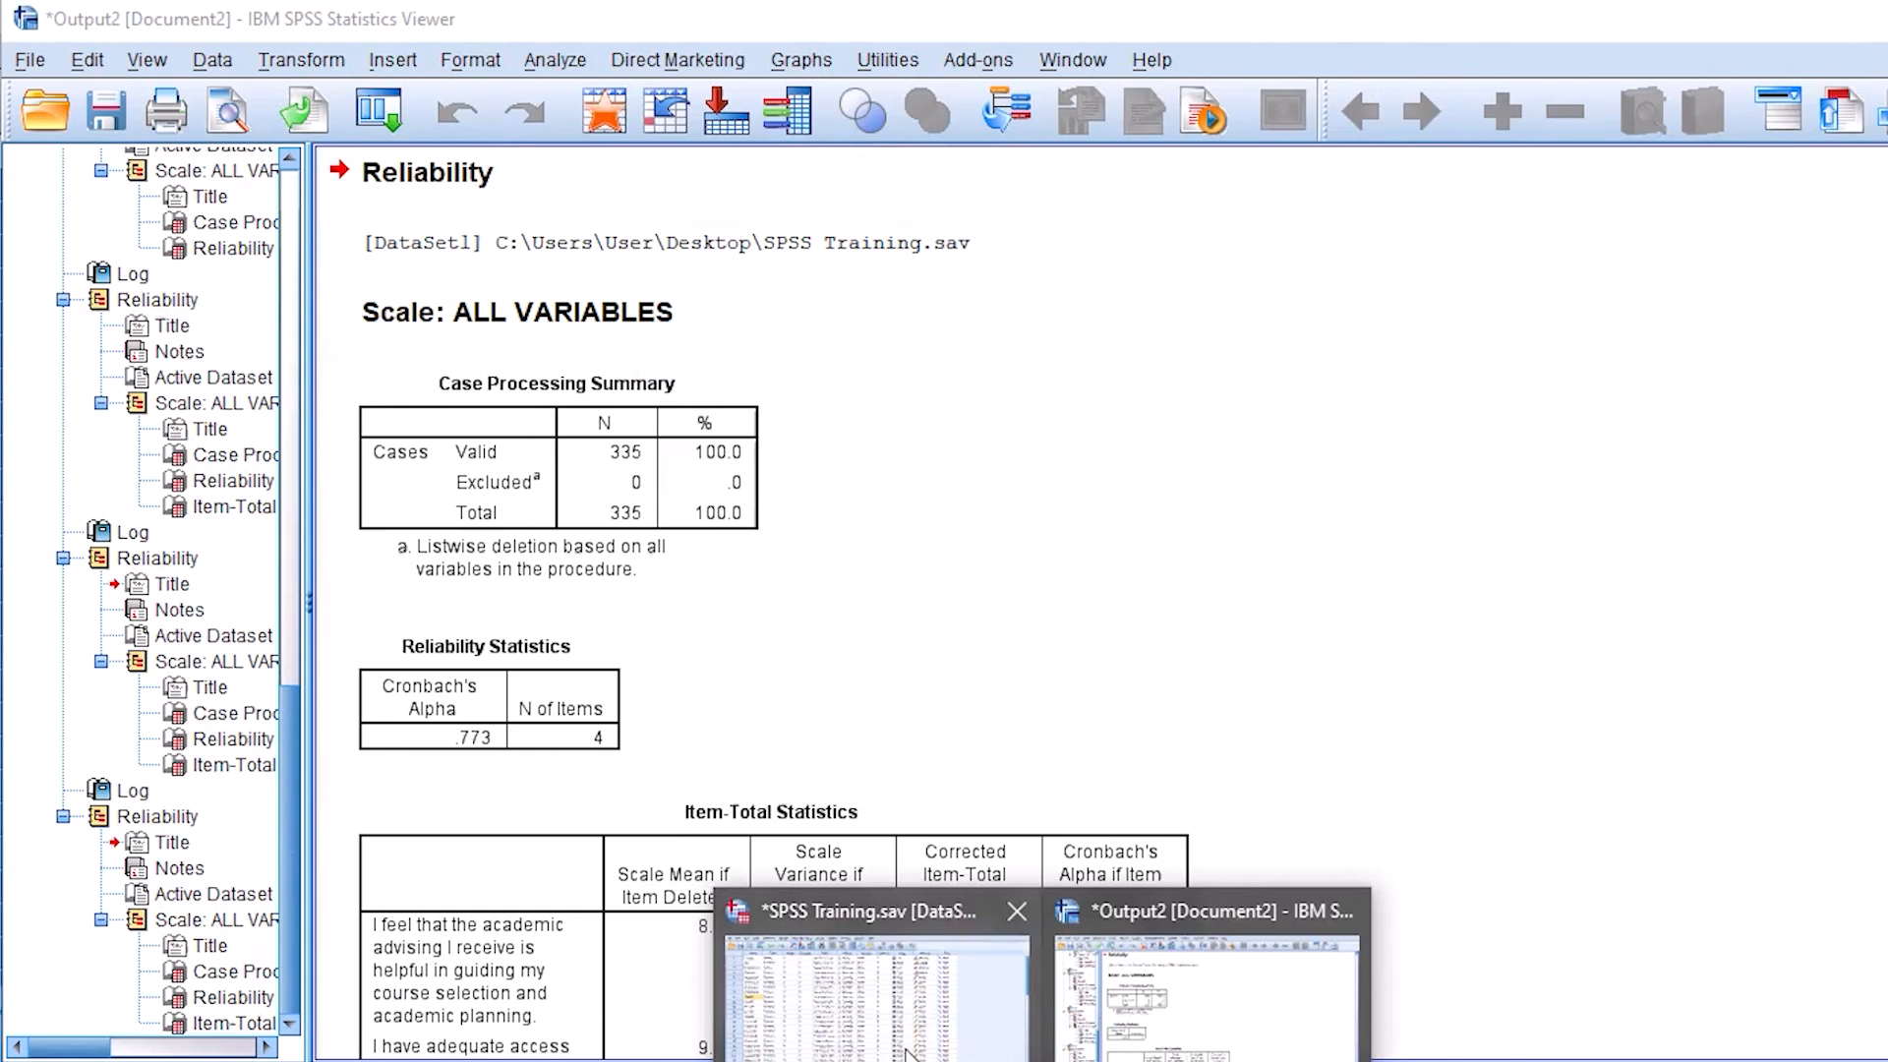
click(852, 1001)
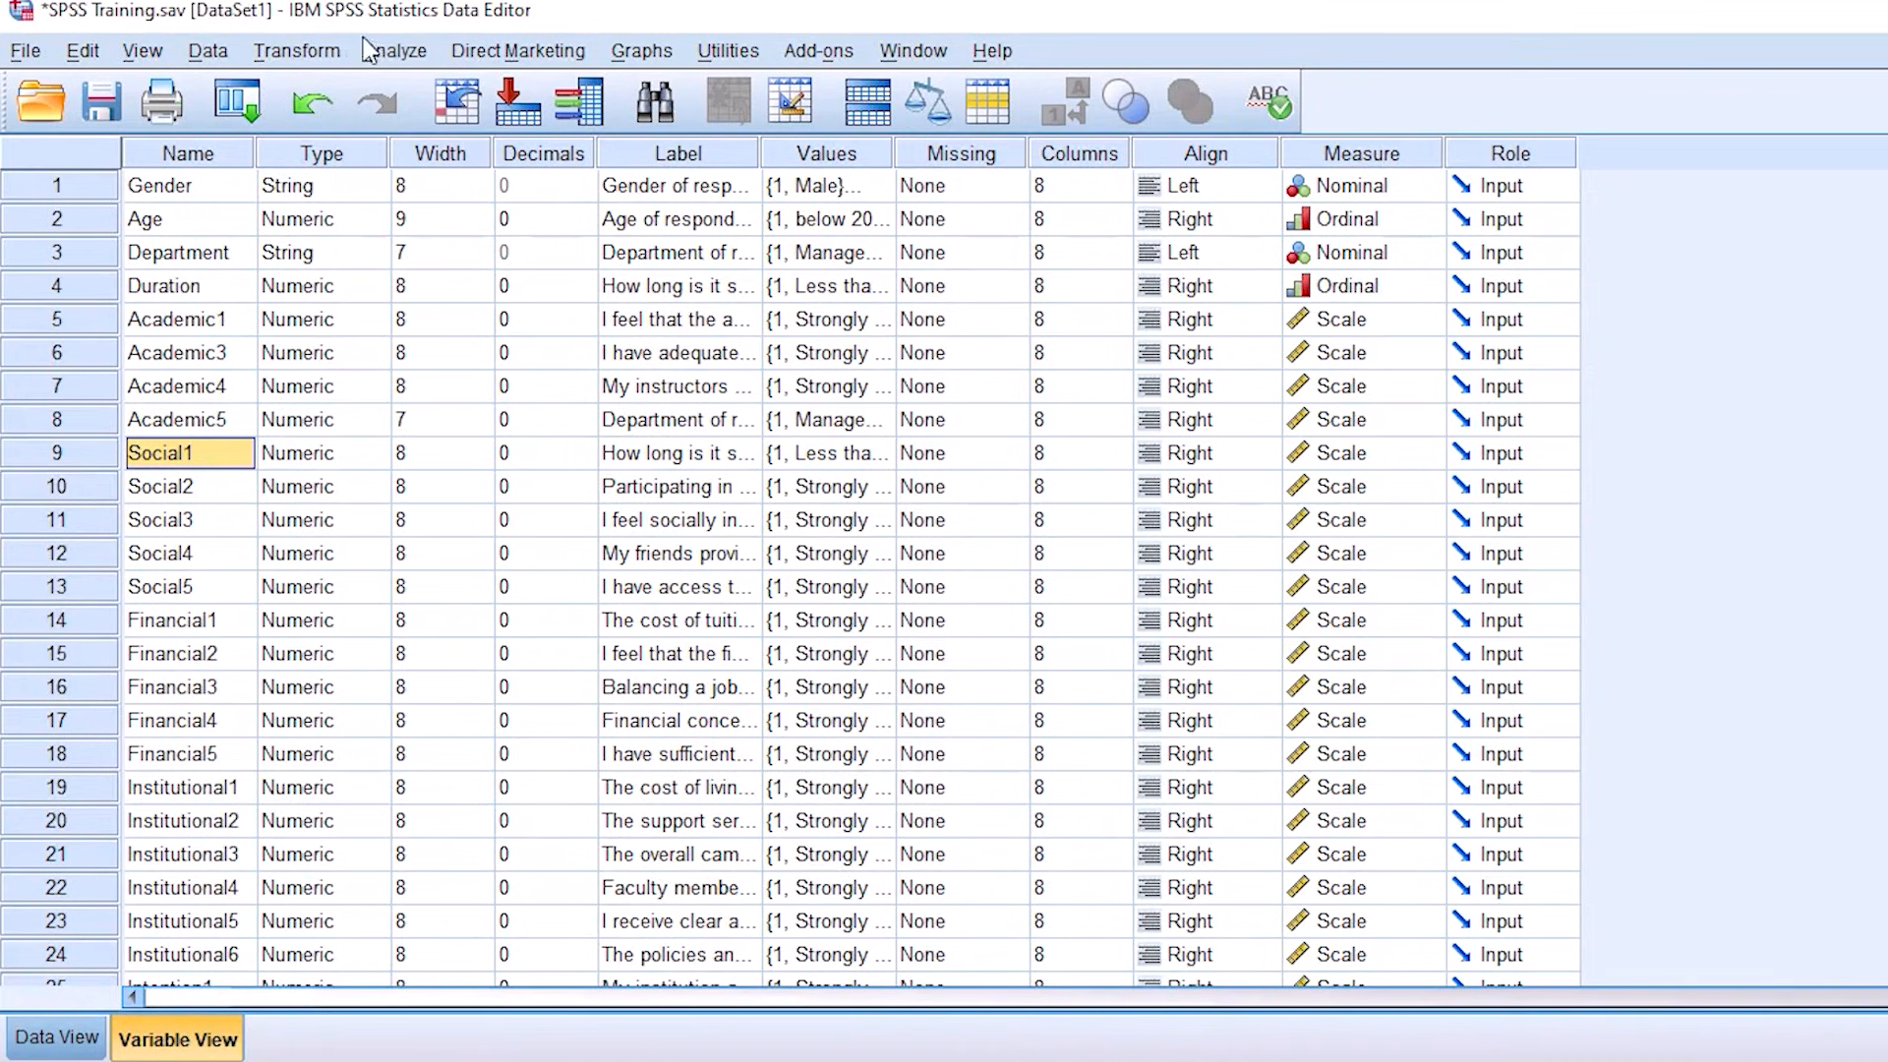
click(395, 52)
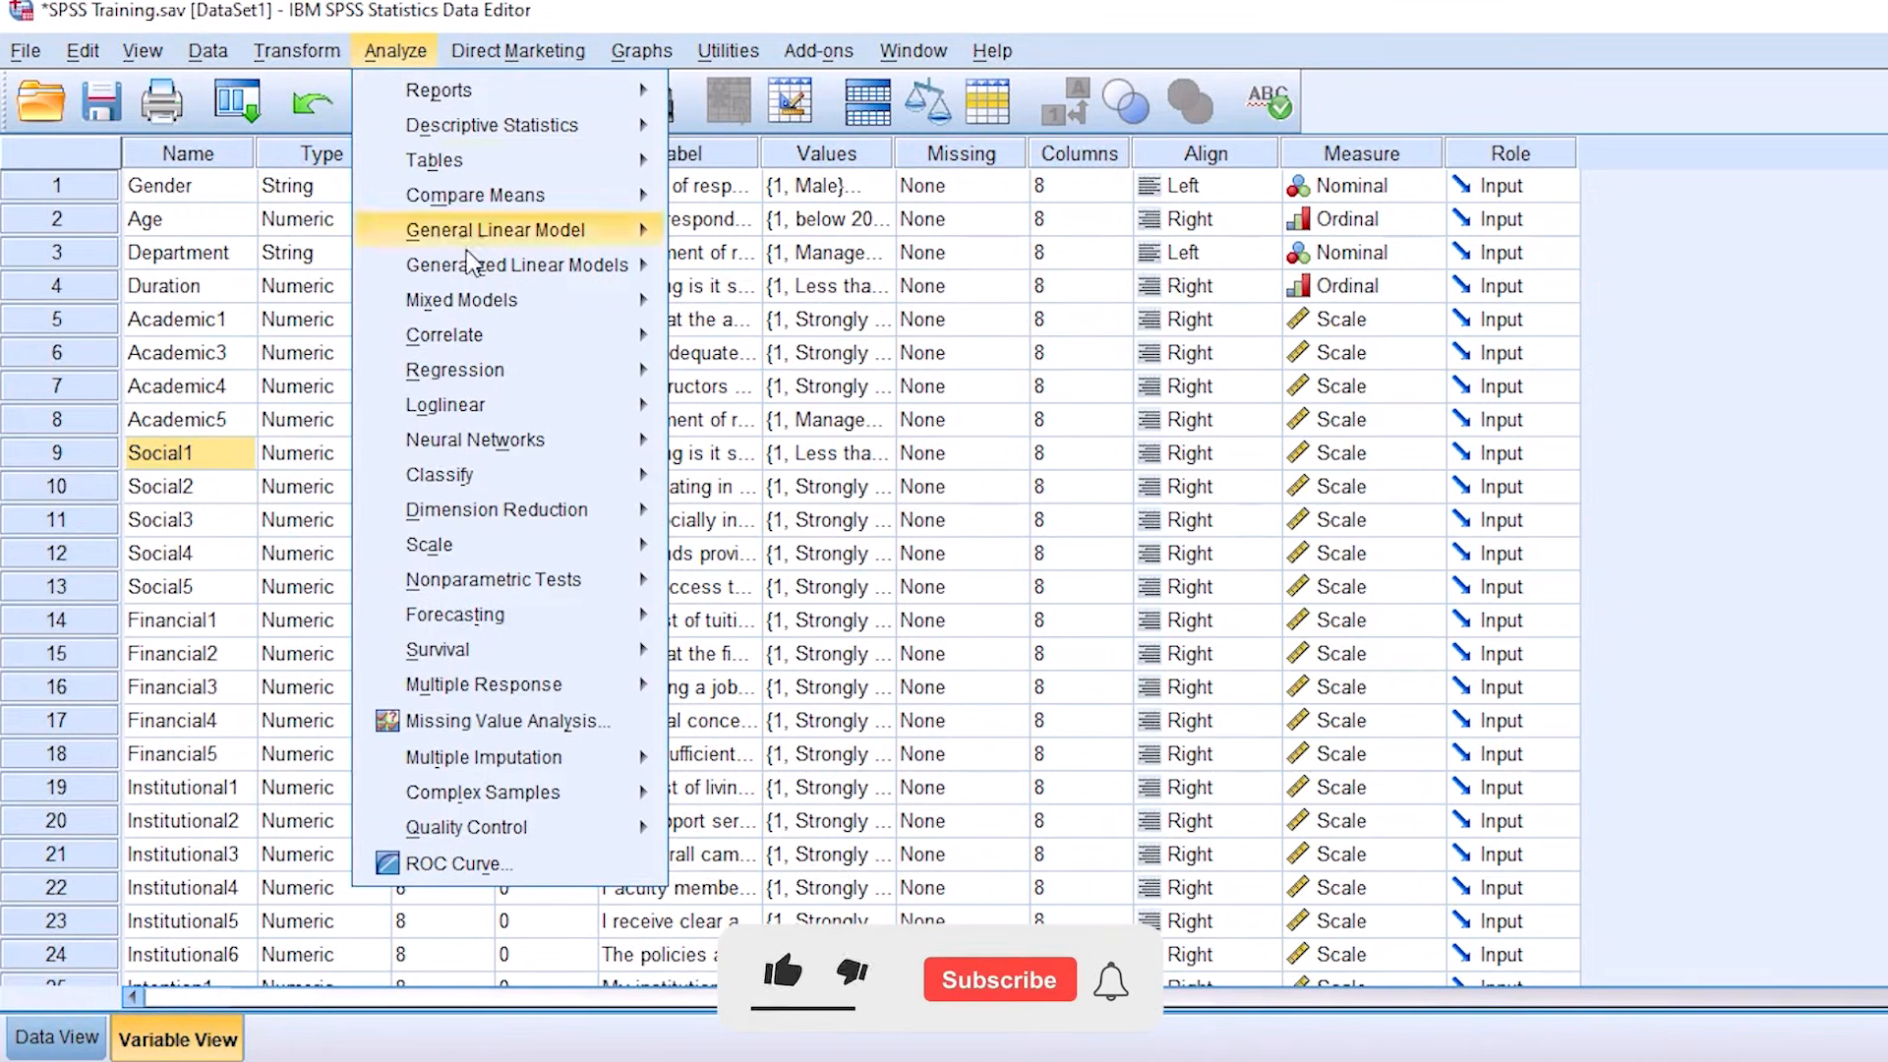
mouse_move(490, 346)
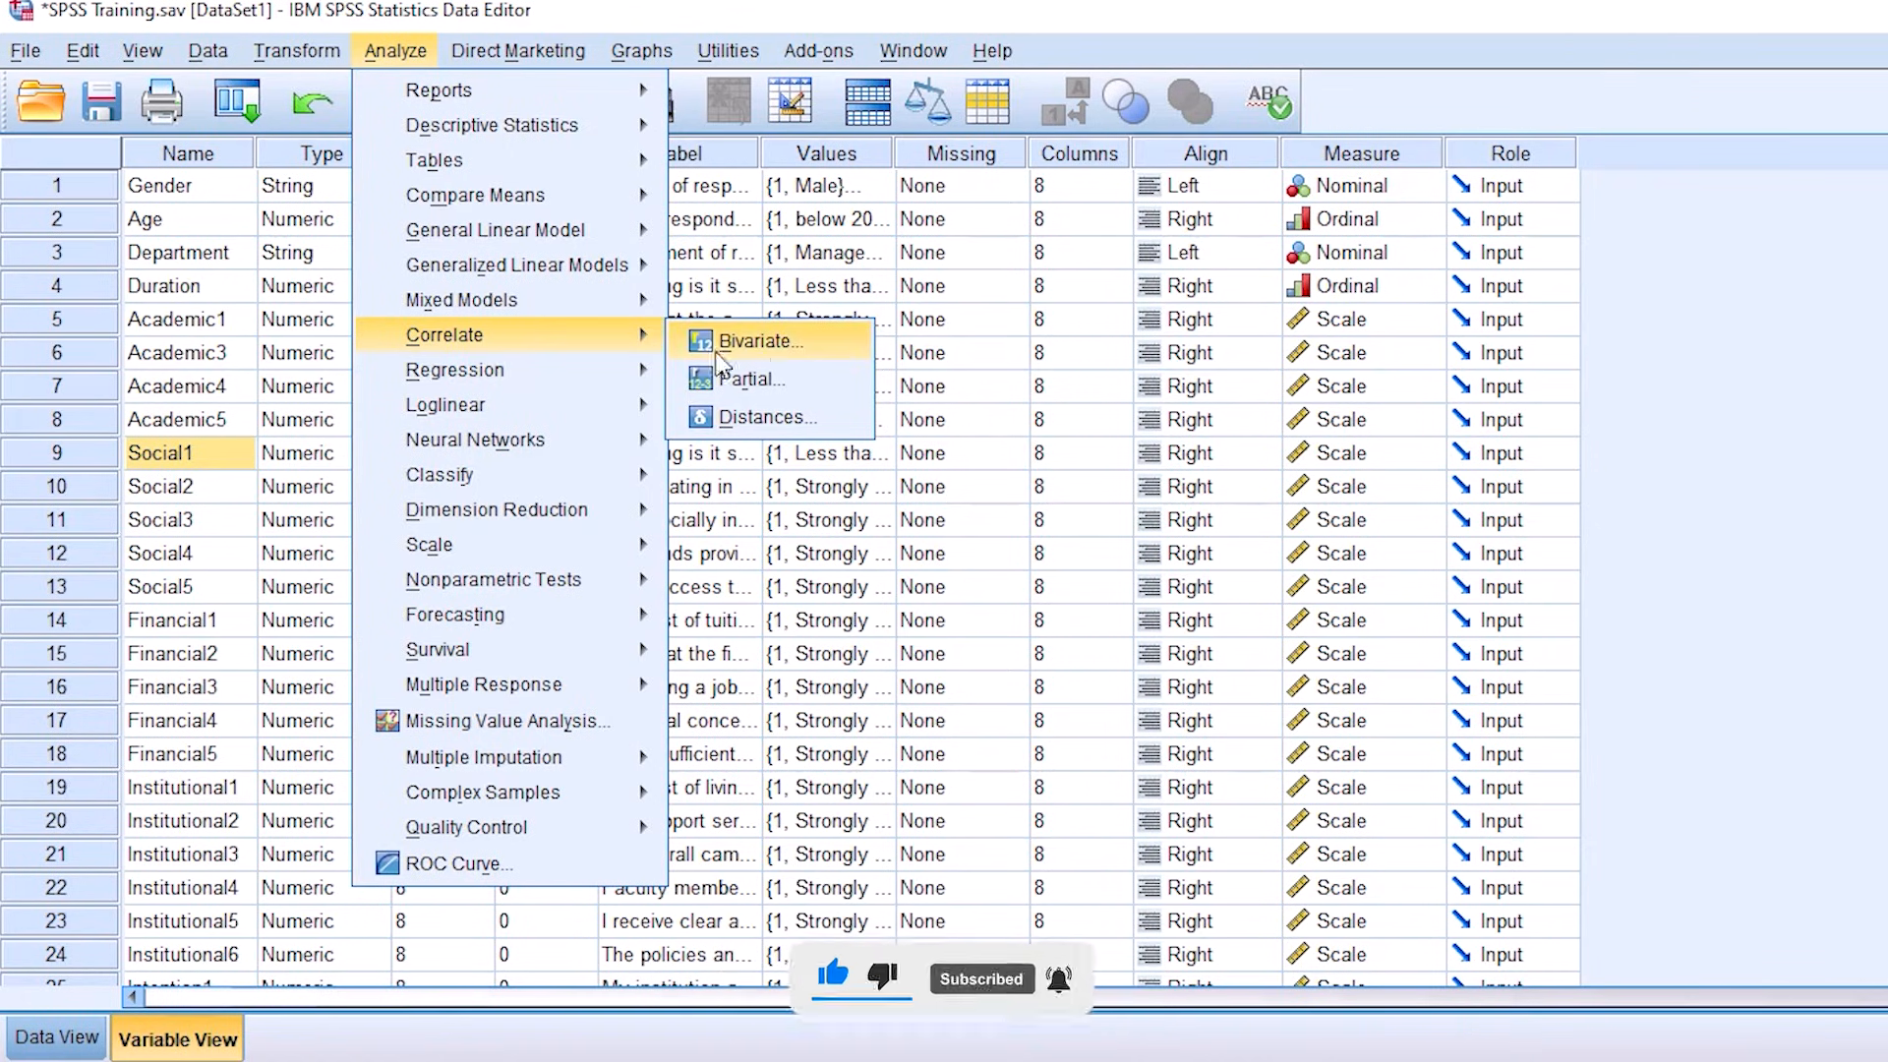
click(794, 359)
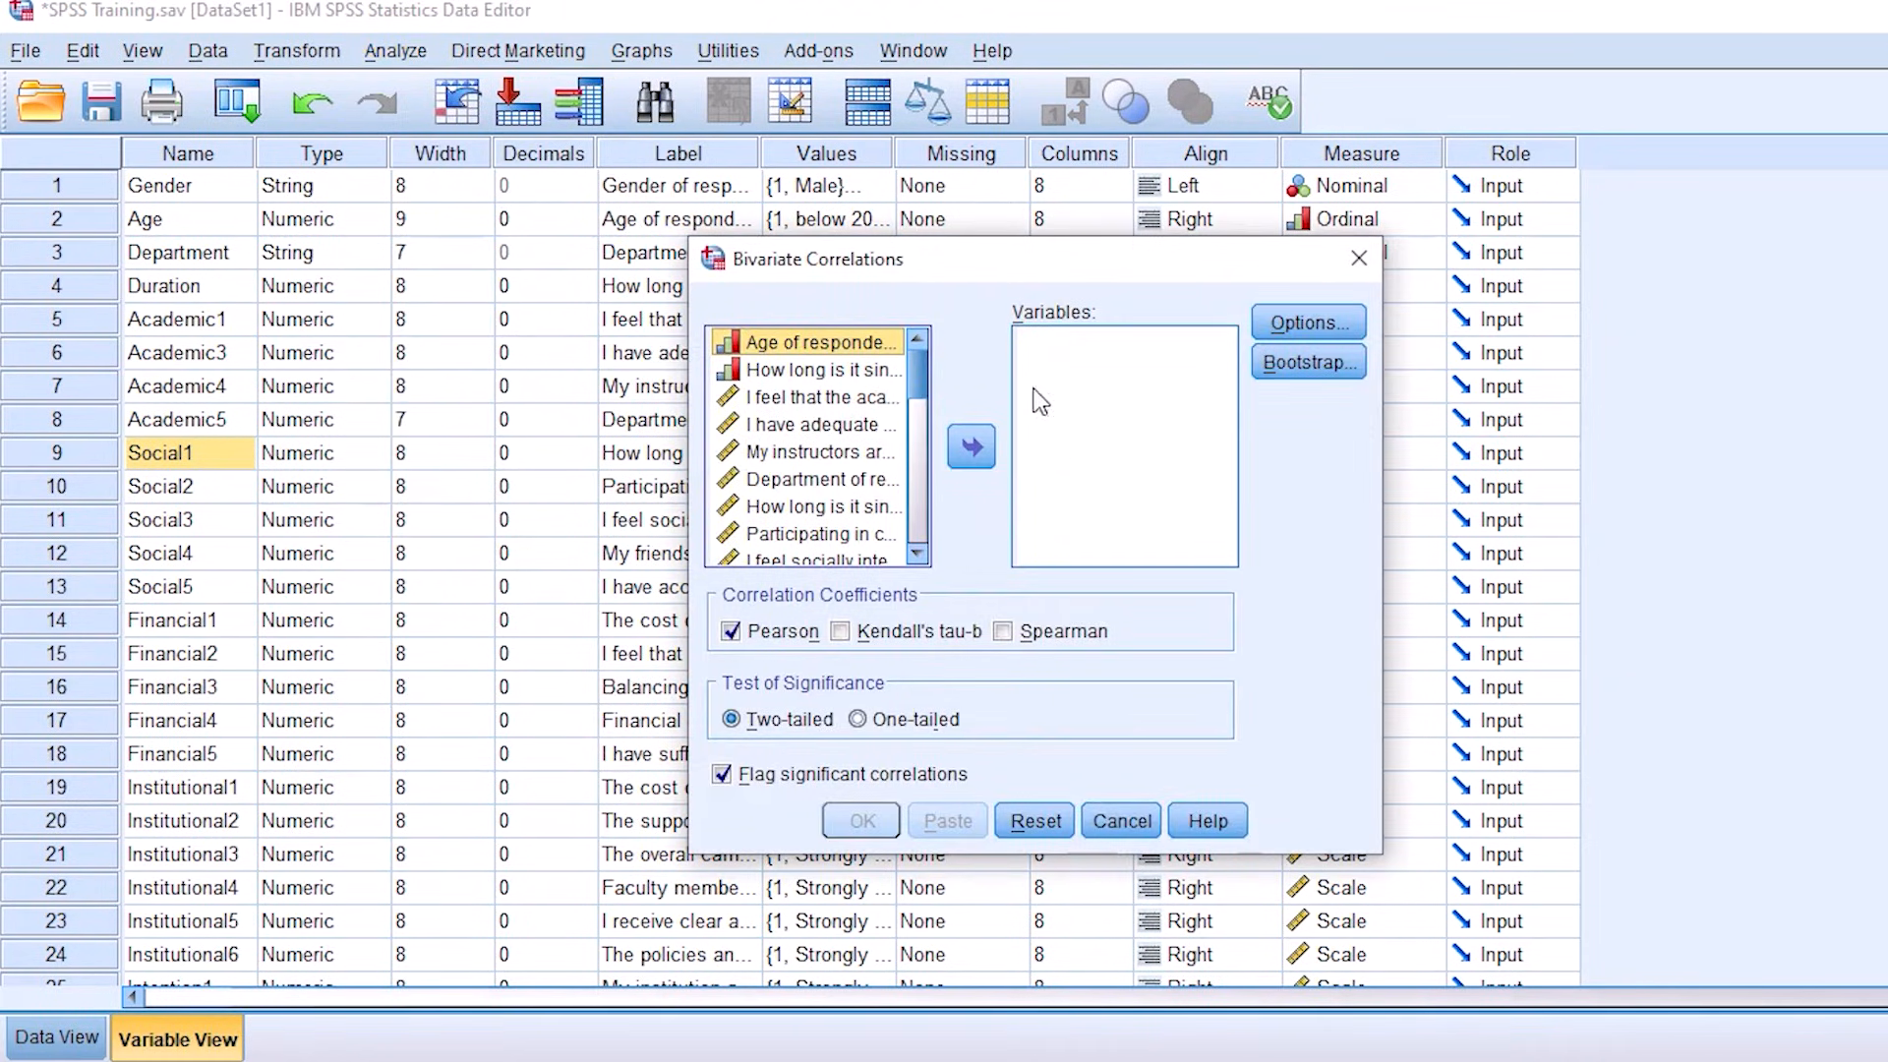
drag(917, 365, 927, 560)
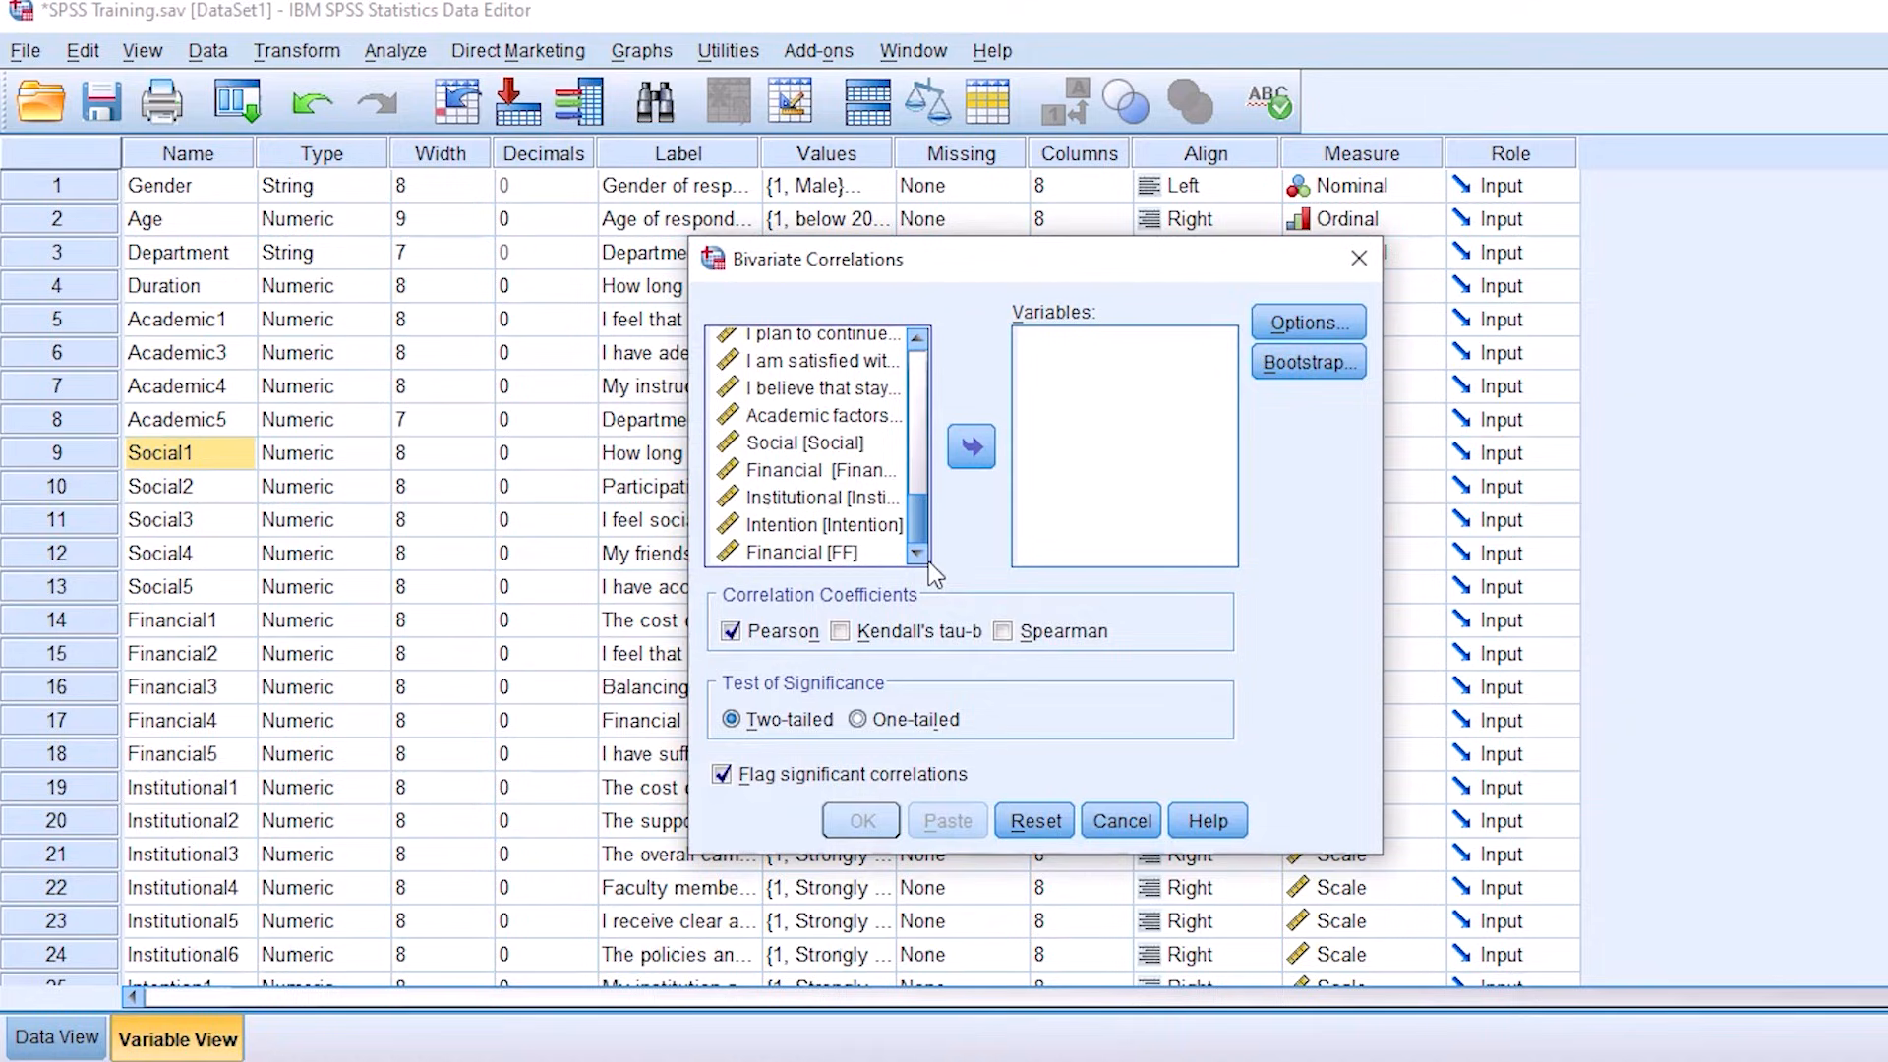
click(804, 503)
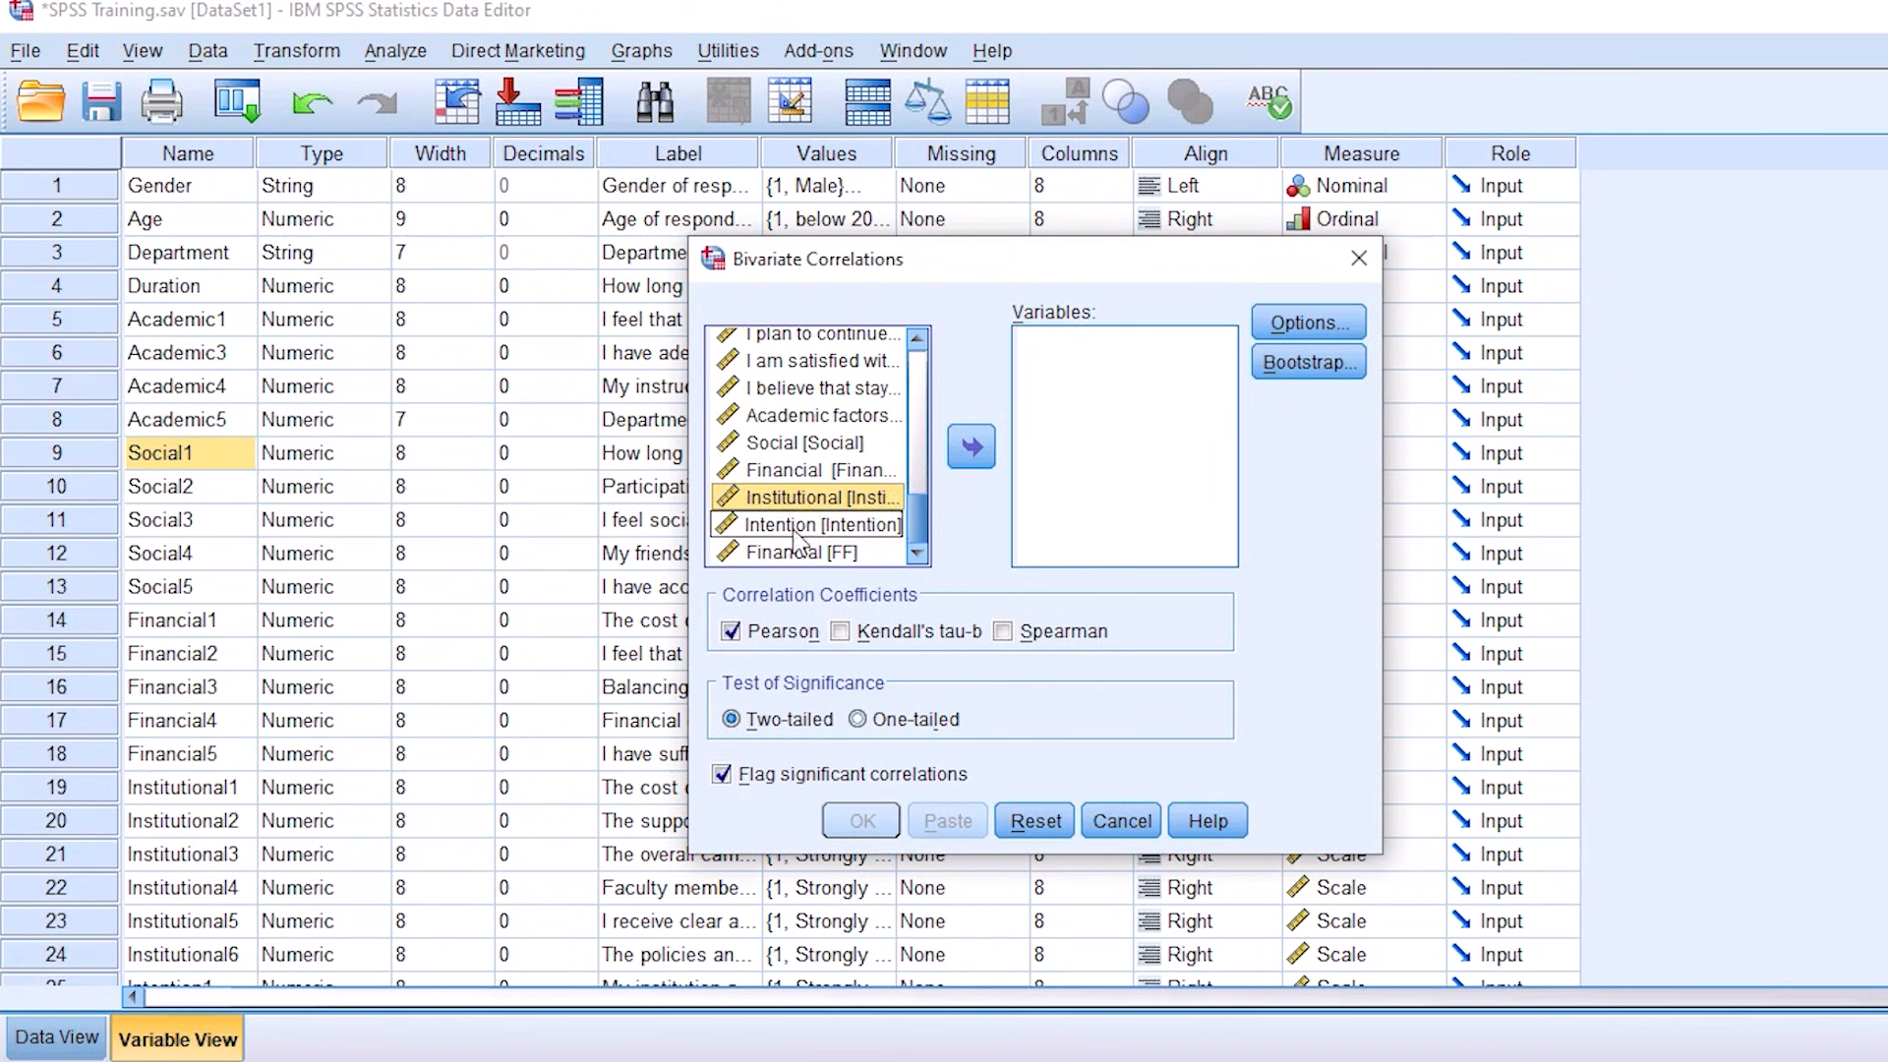
click(972, 450)
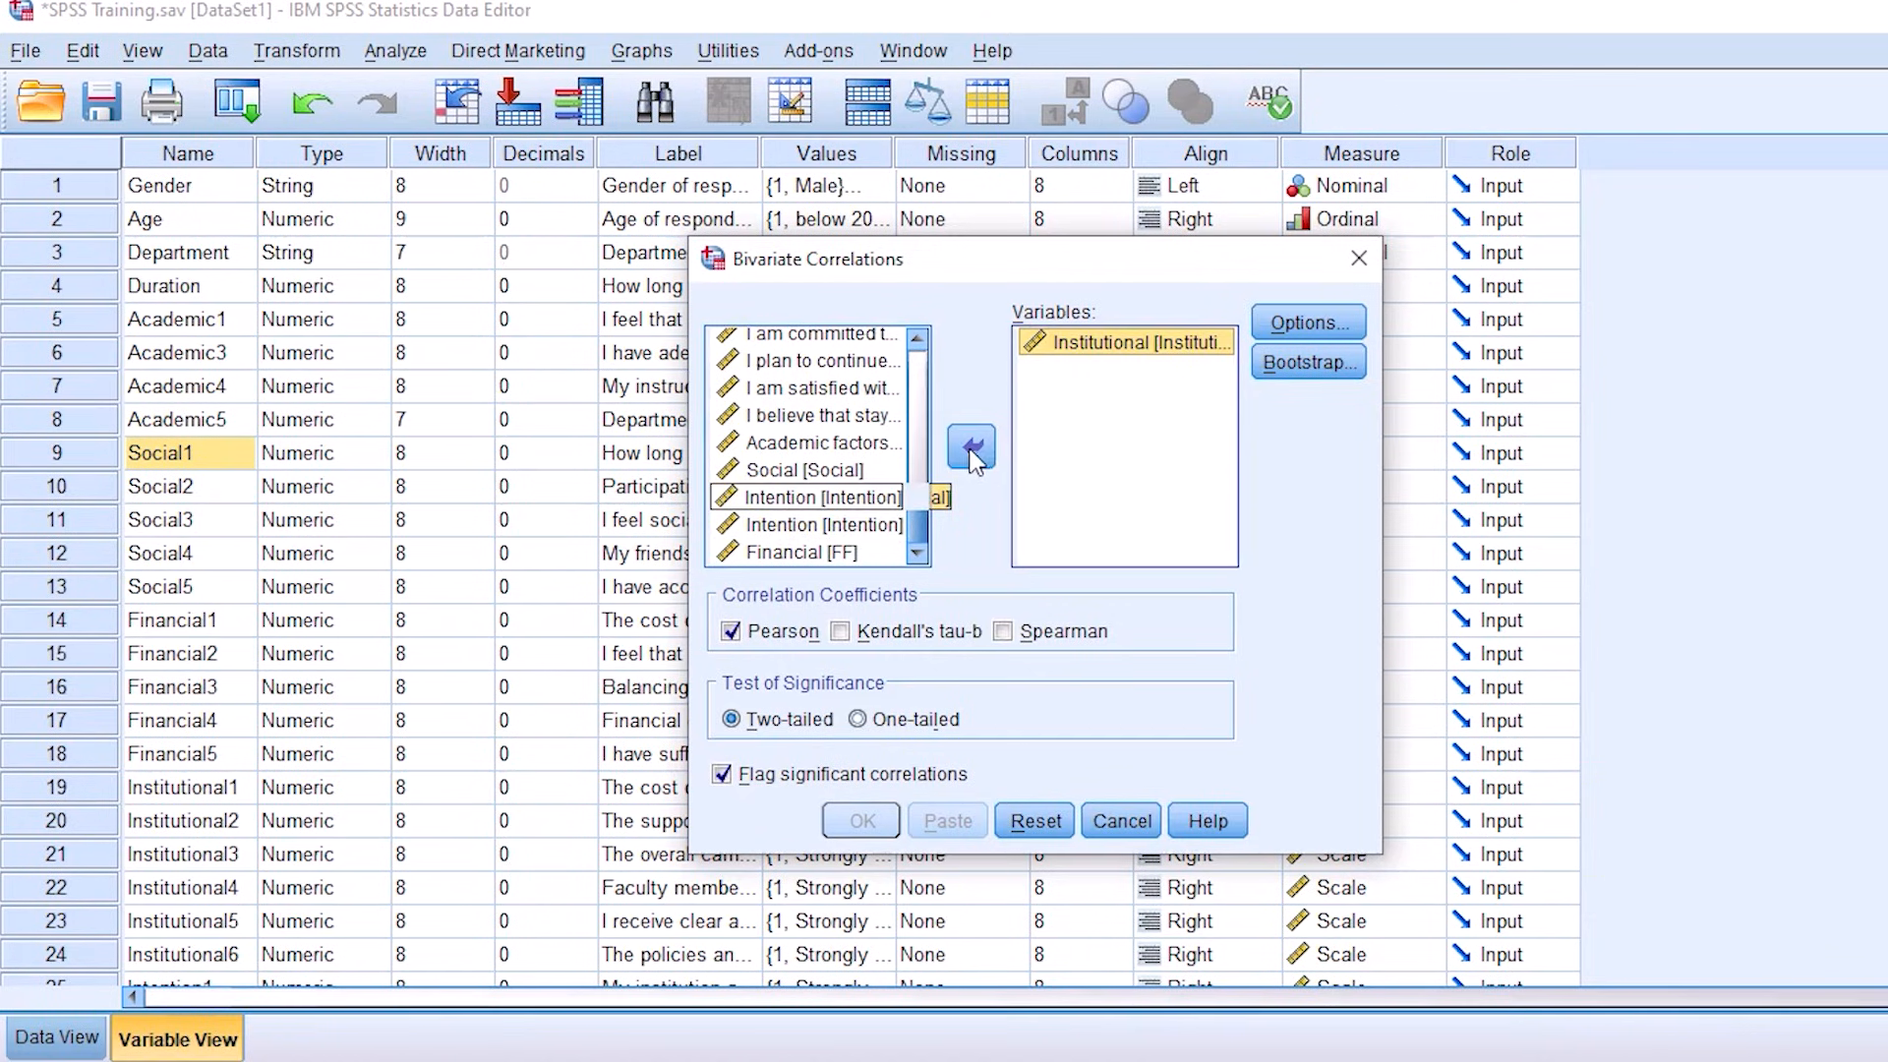
Step: Add the composite variables Academic factors, Social and Financial [Financial] to the bivariate correlation after Institutional
scroll(870, 472, up, 1)
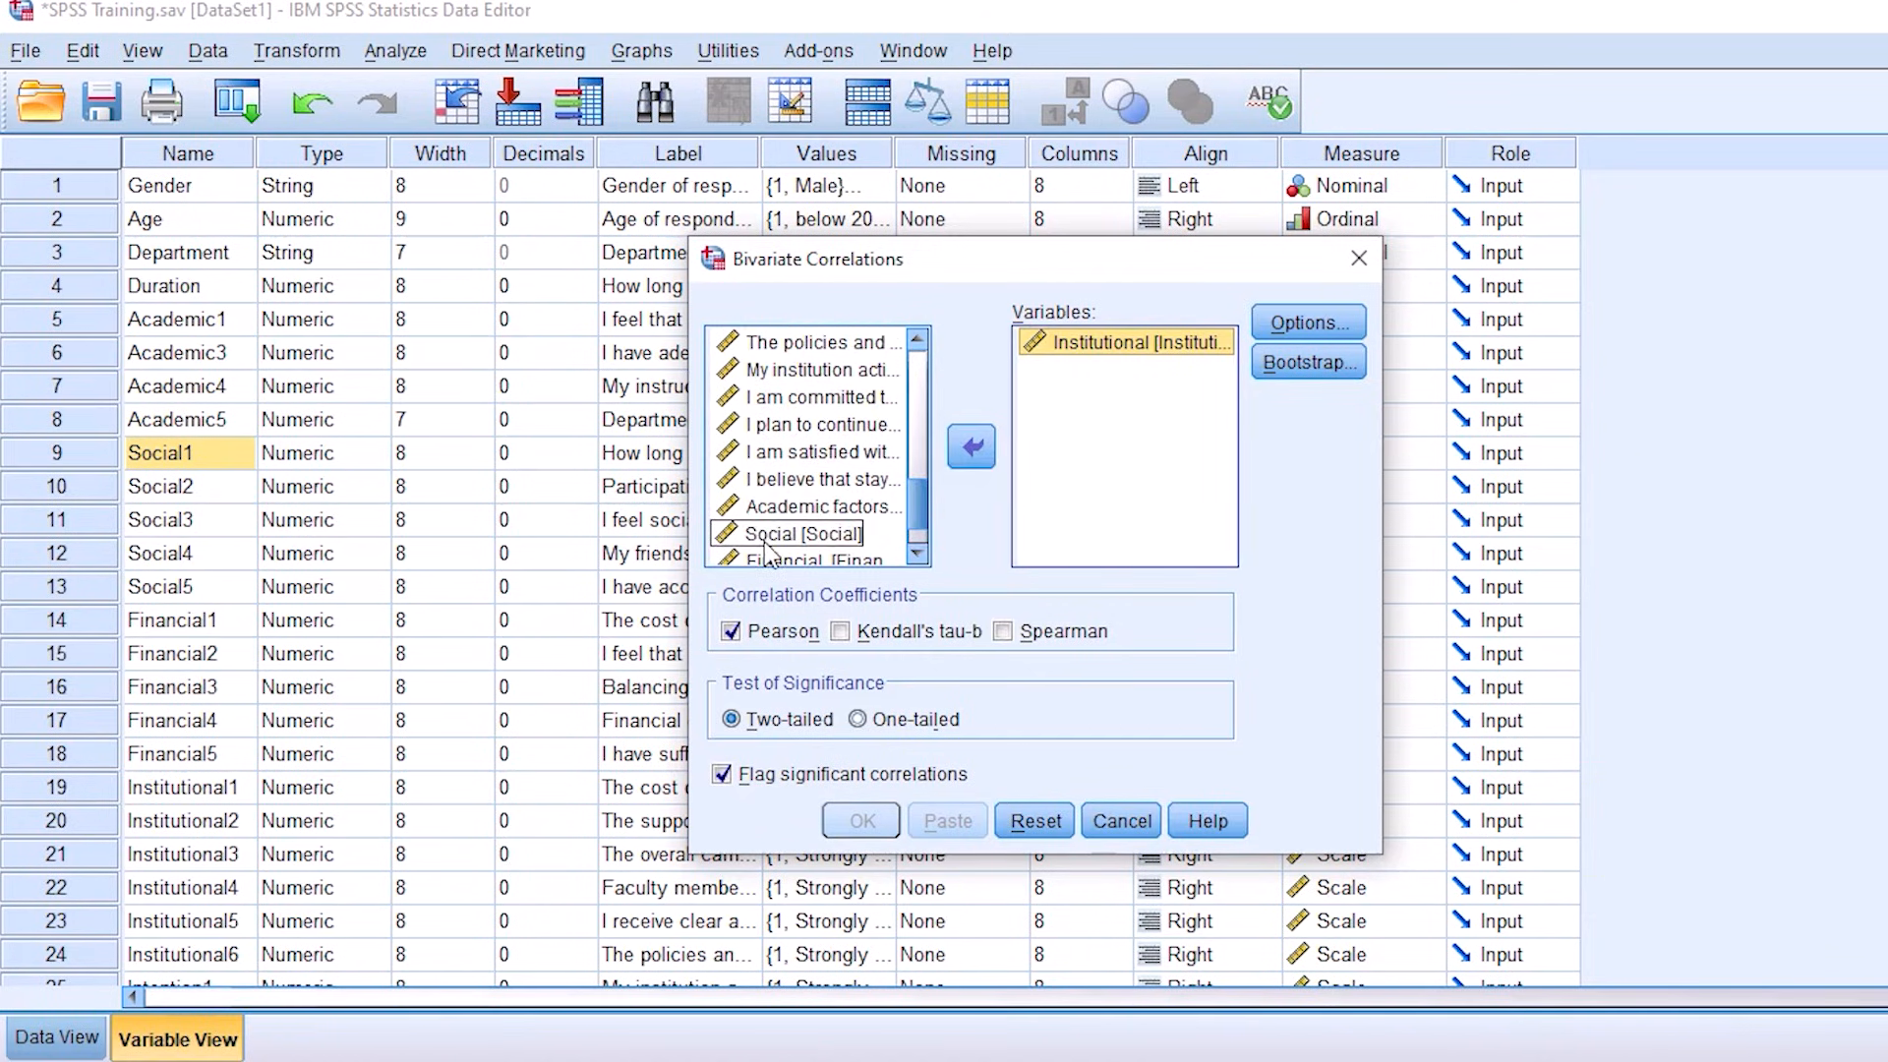
click(801, 508)
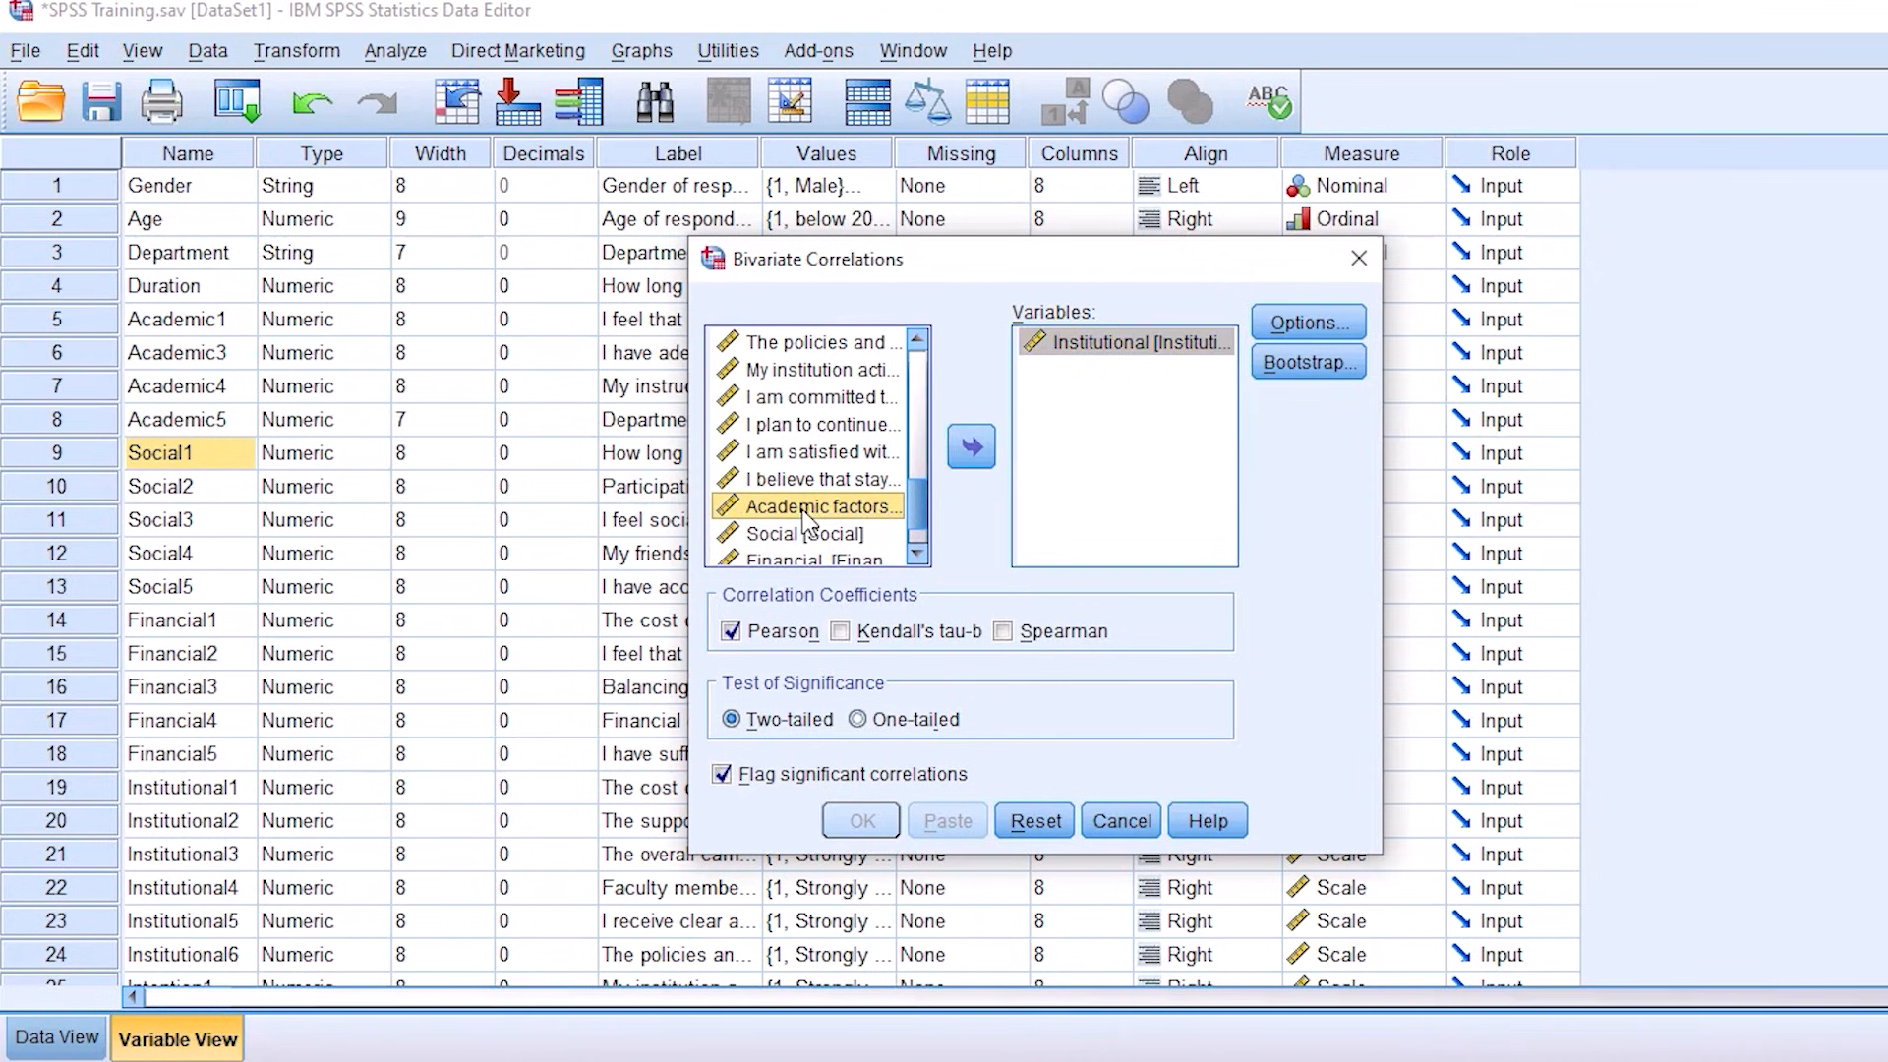
click(961, 457)
click(808, 506)
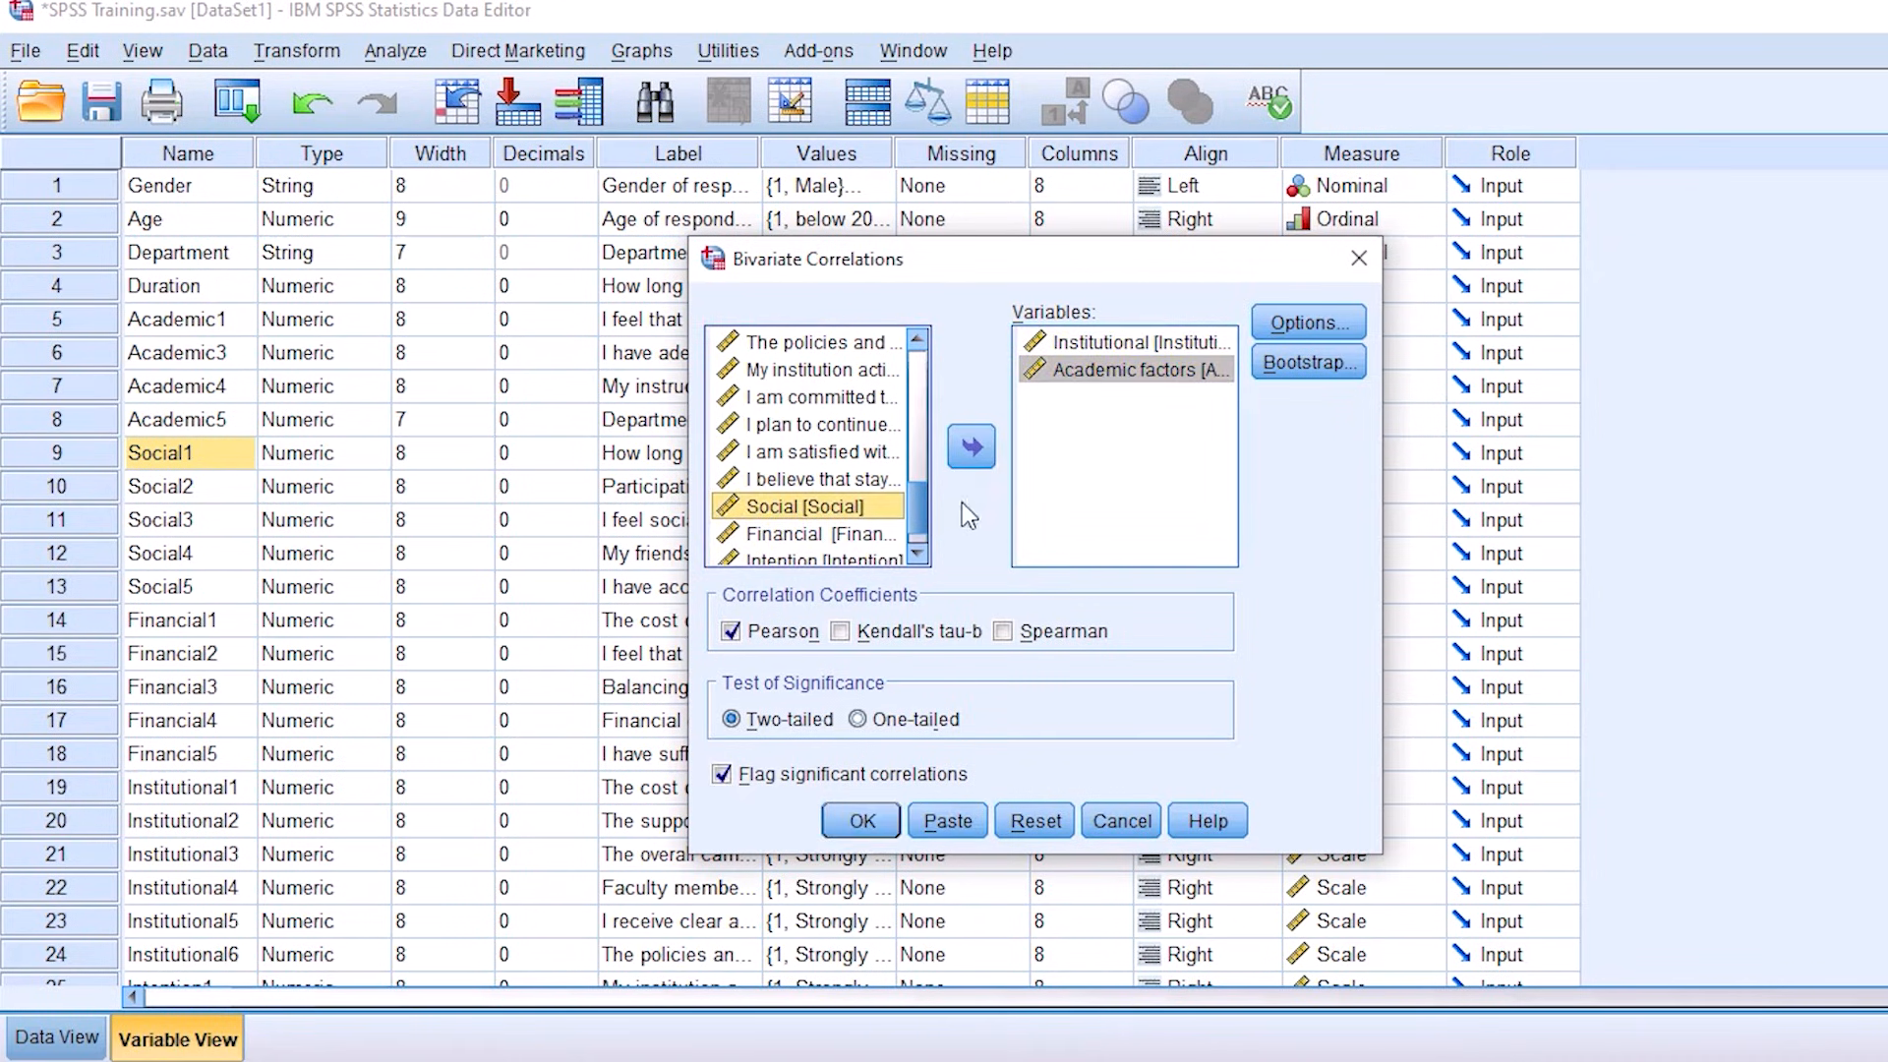
click(971, 447)
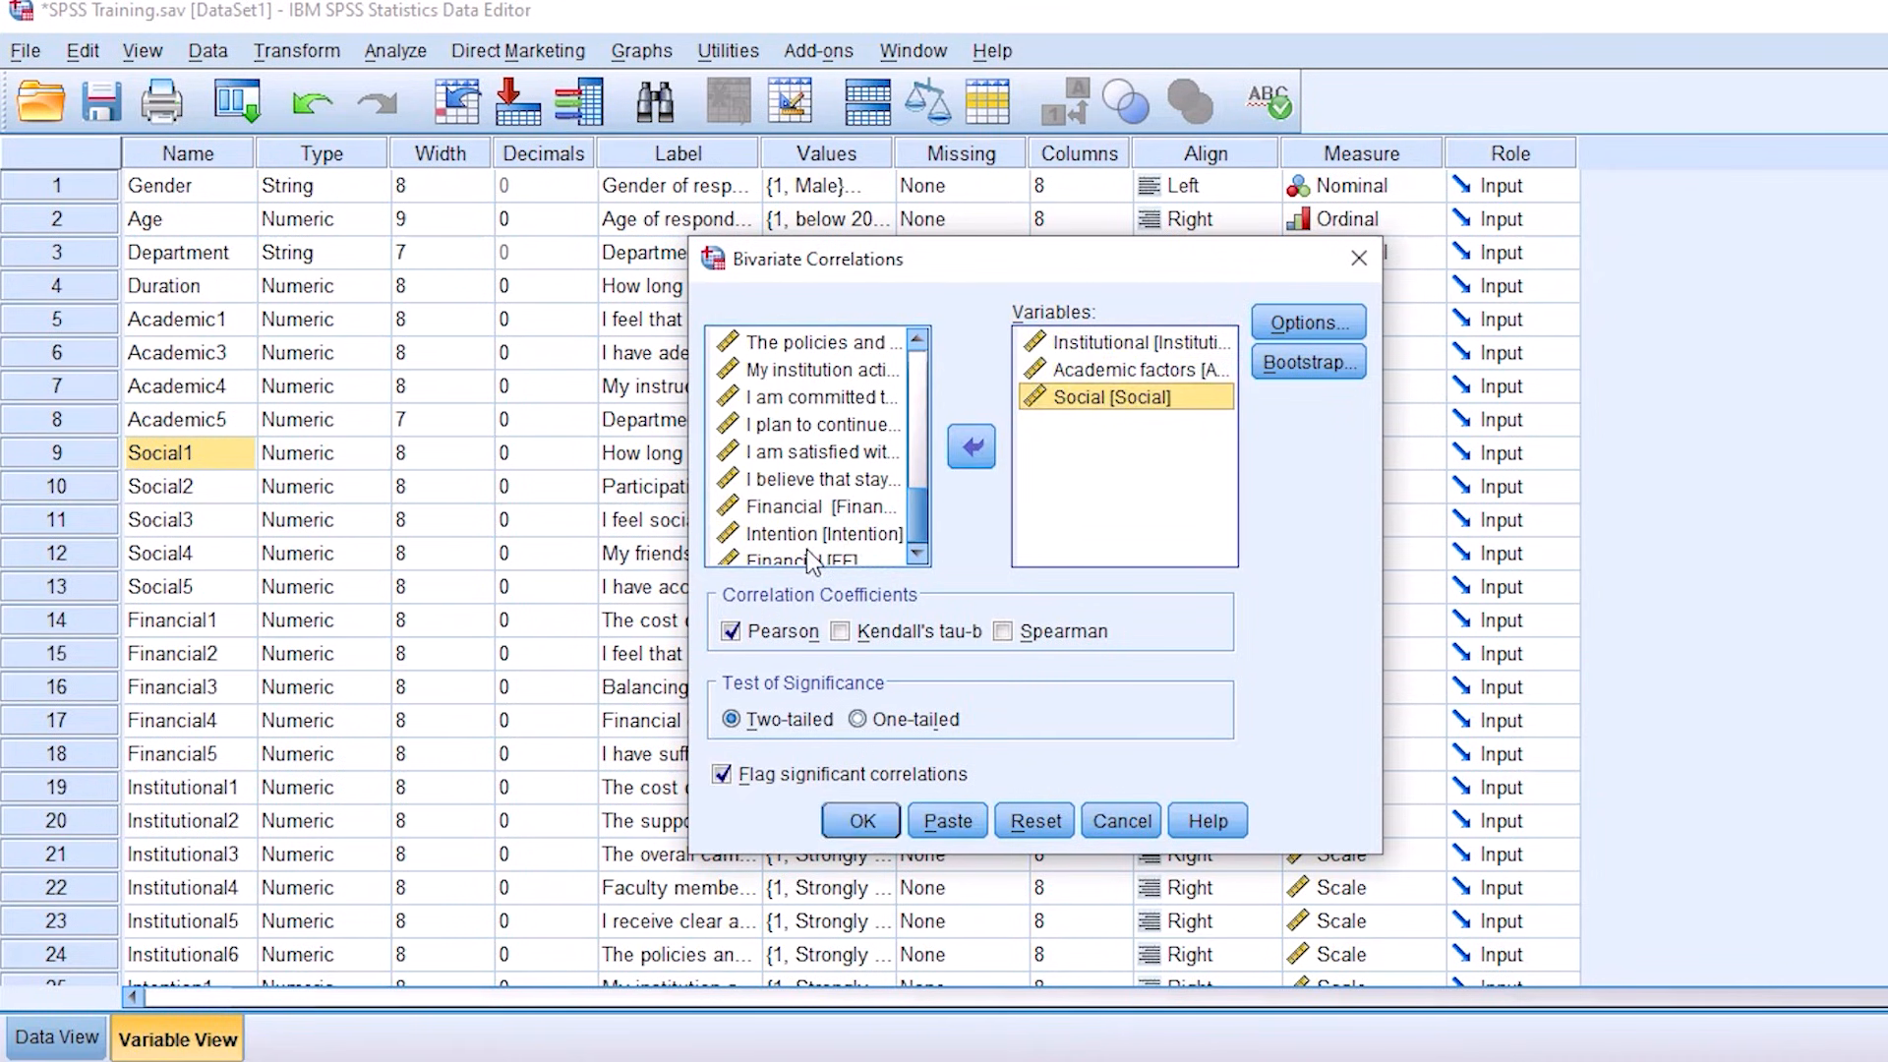
click(807, 506)
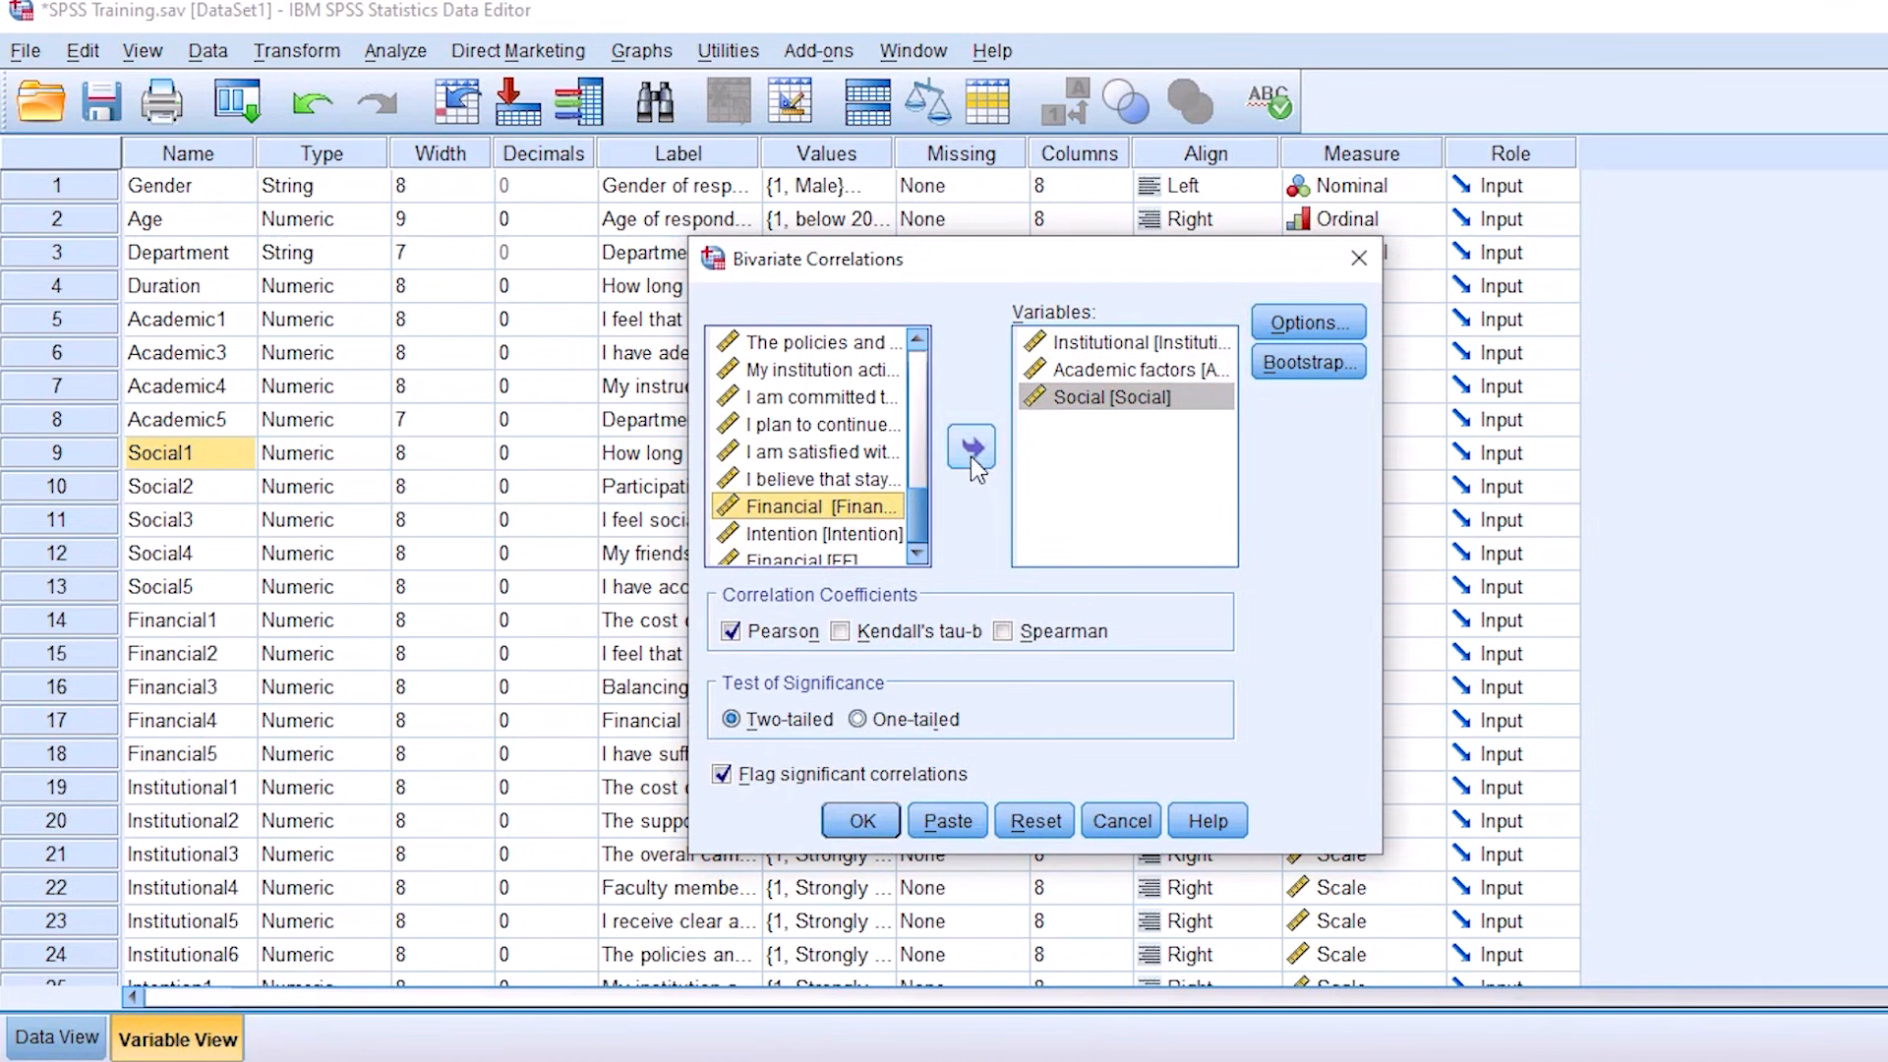
click(970, 451)
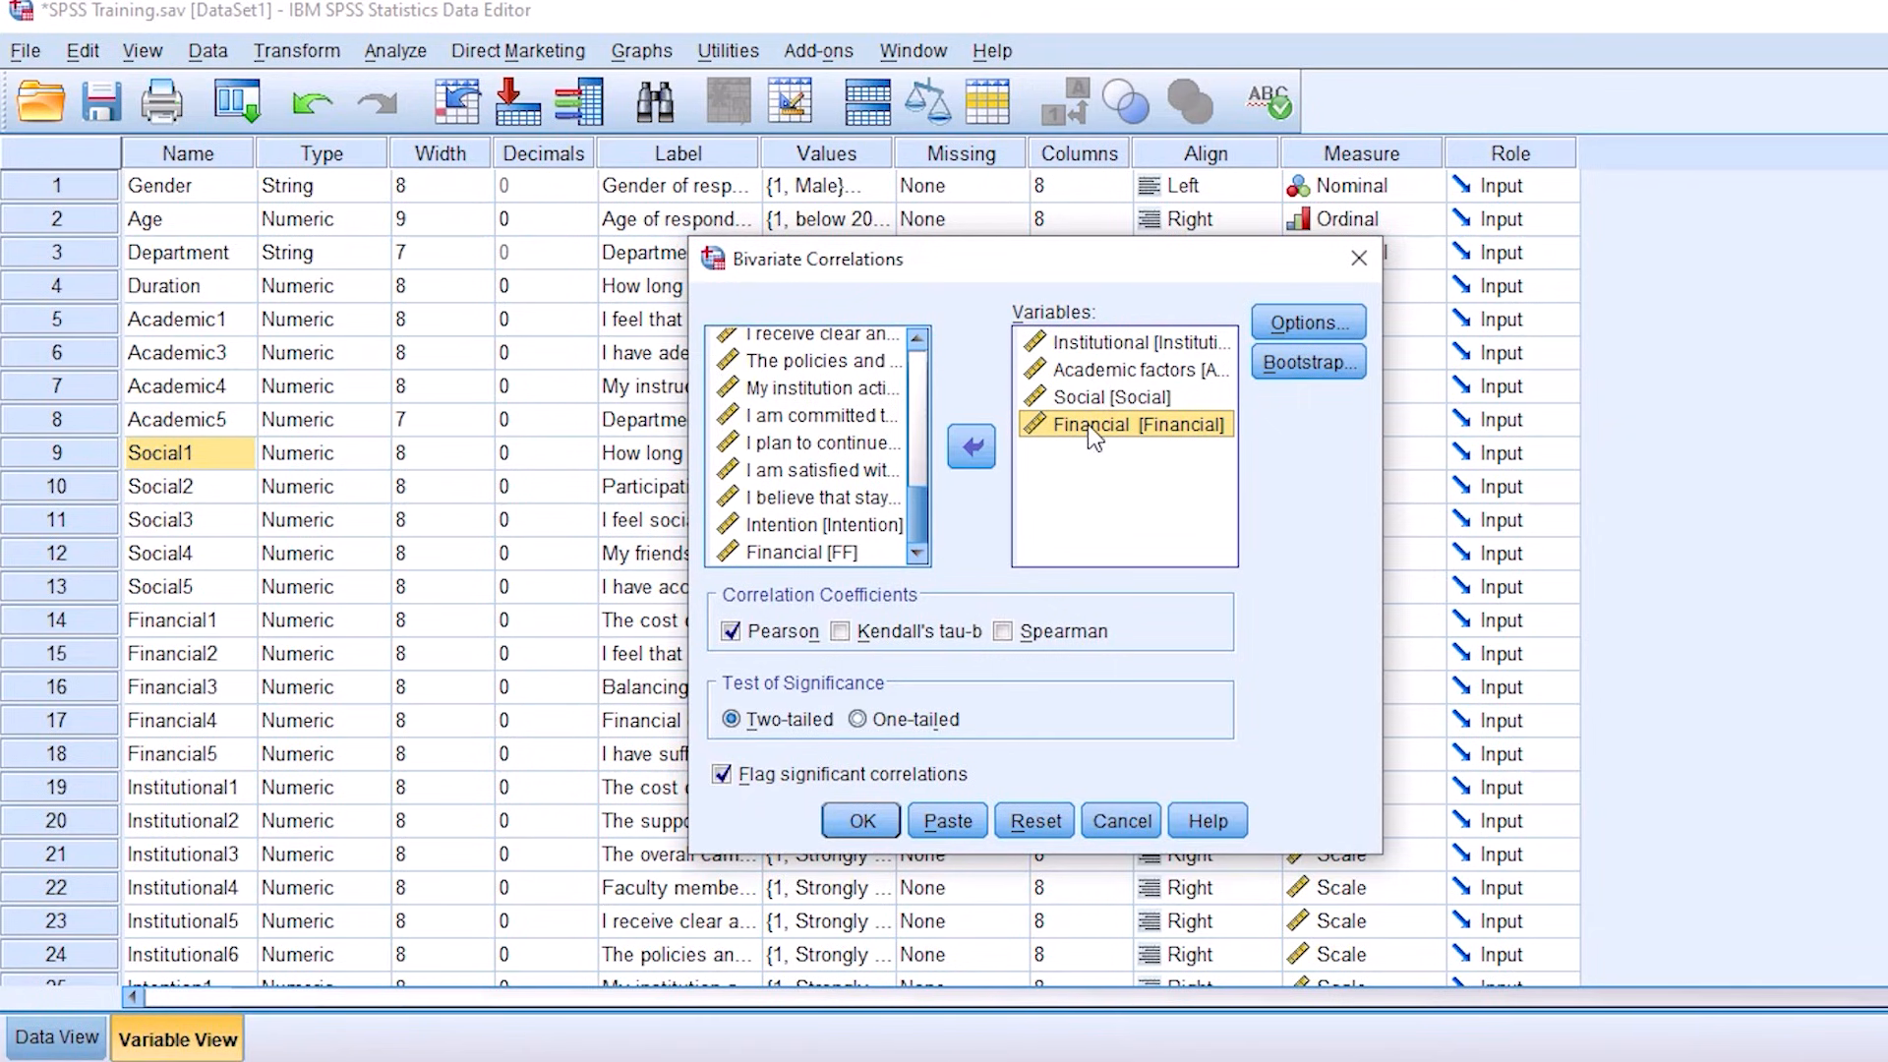
Step: Check the four chosen composite variables and run the two-tailed Pearson correlation with significant correlations flagged
click(1099, 352)
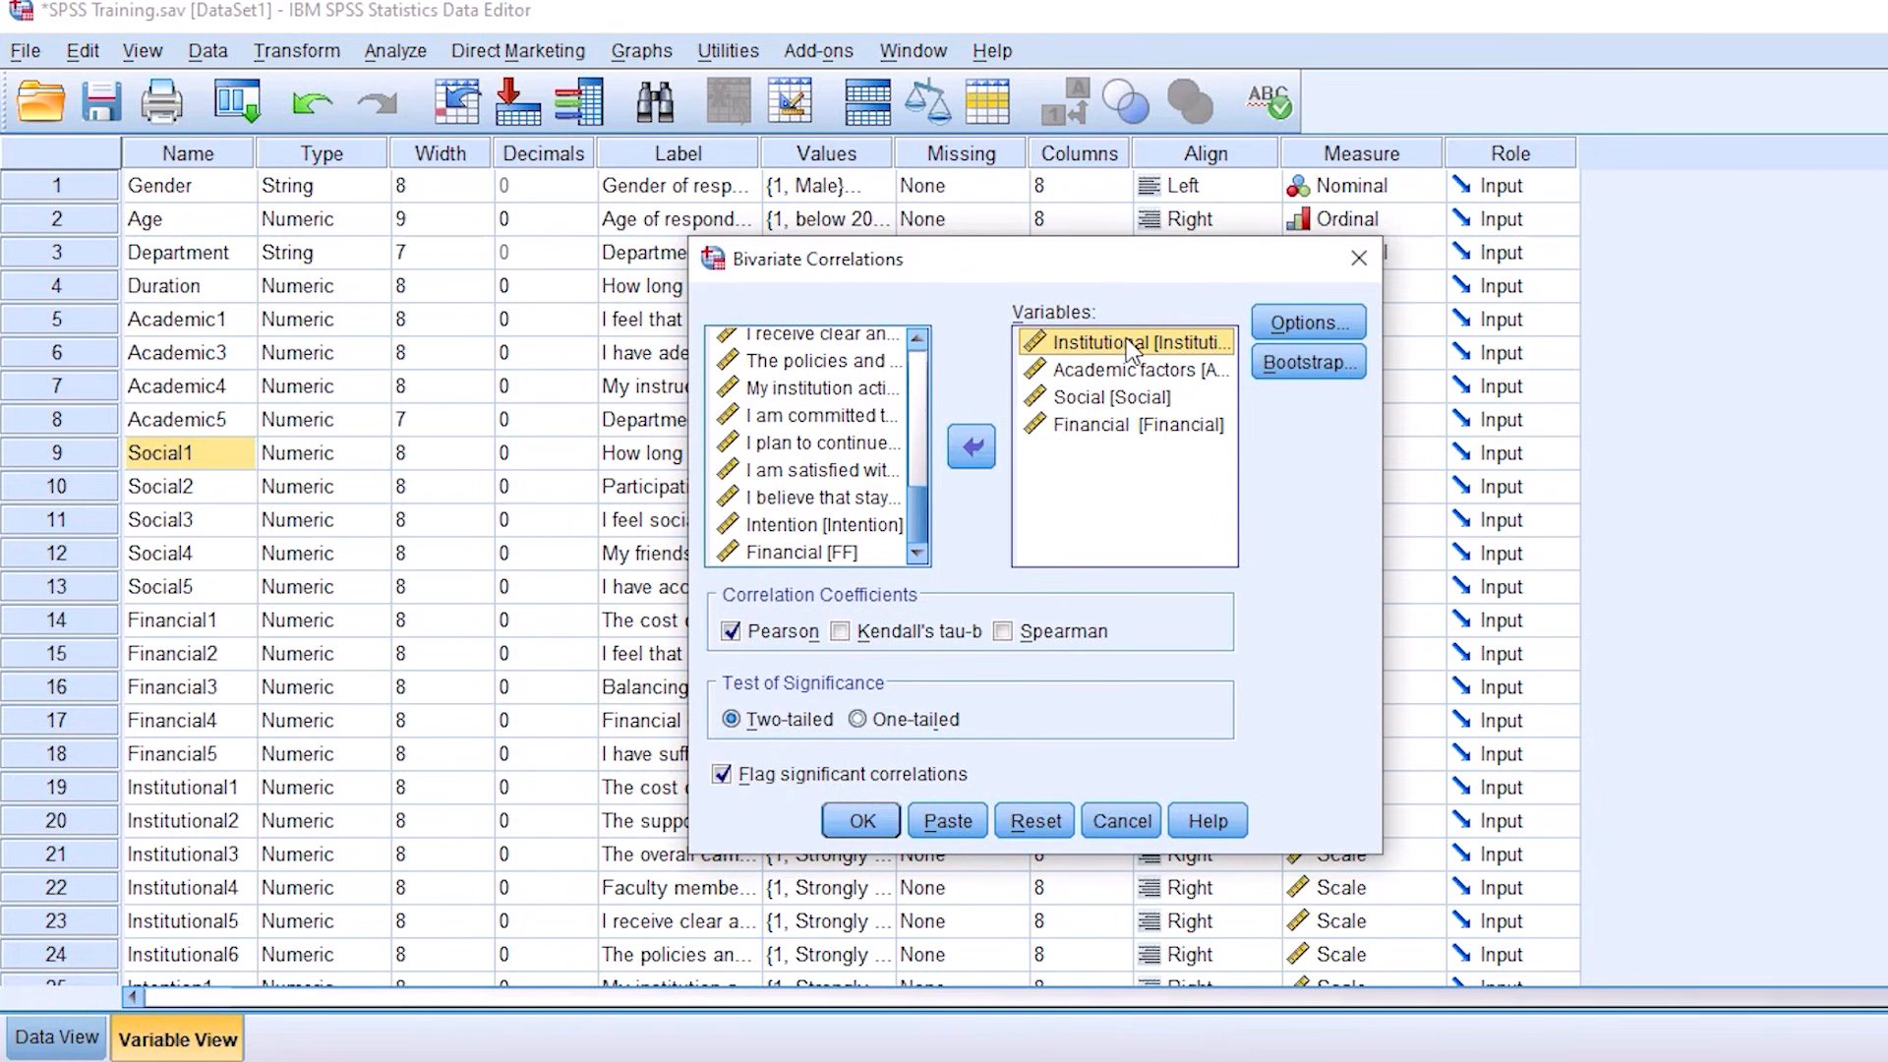
click(1103, 373)
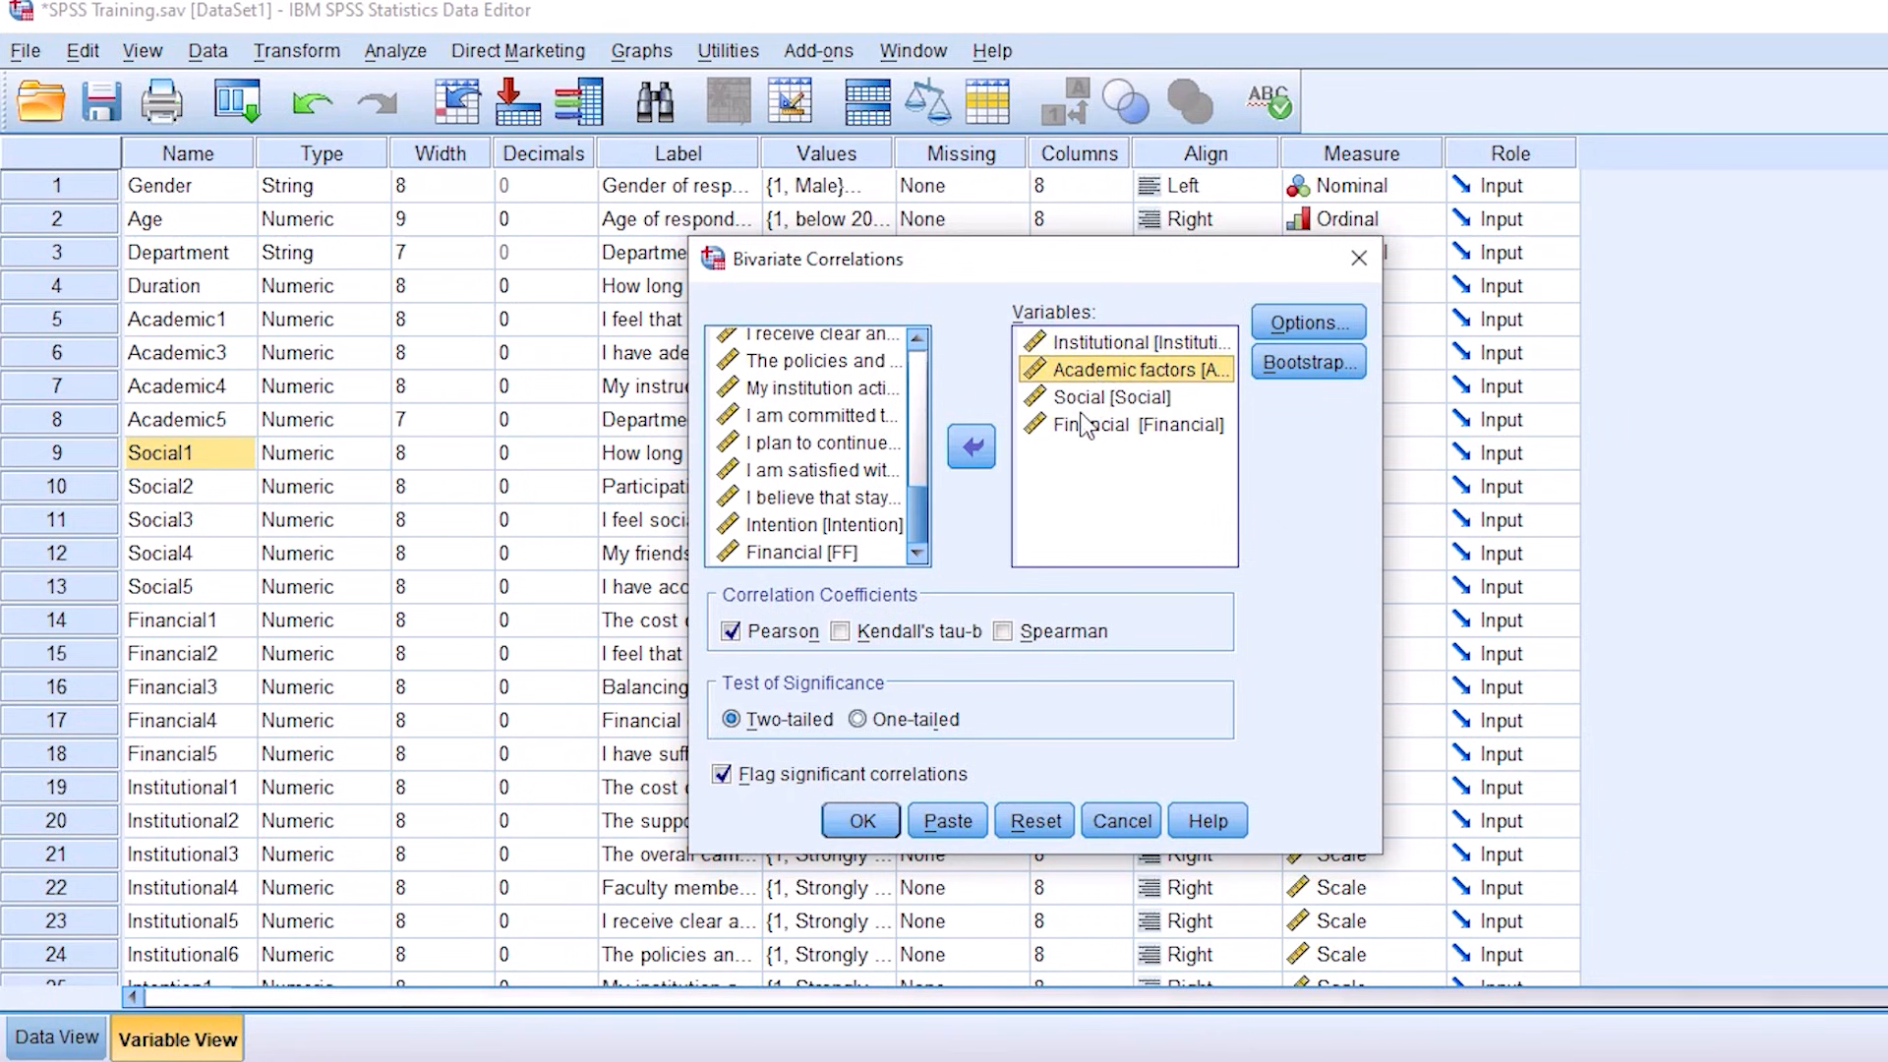
click(1111, 399)
click(1111, 429)
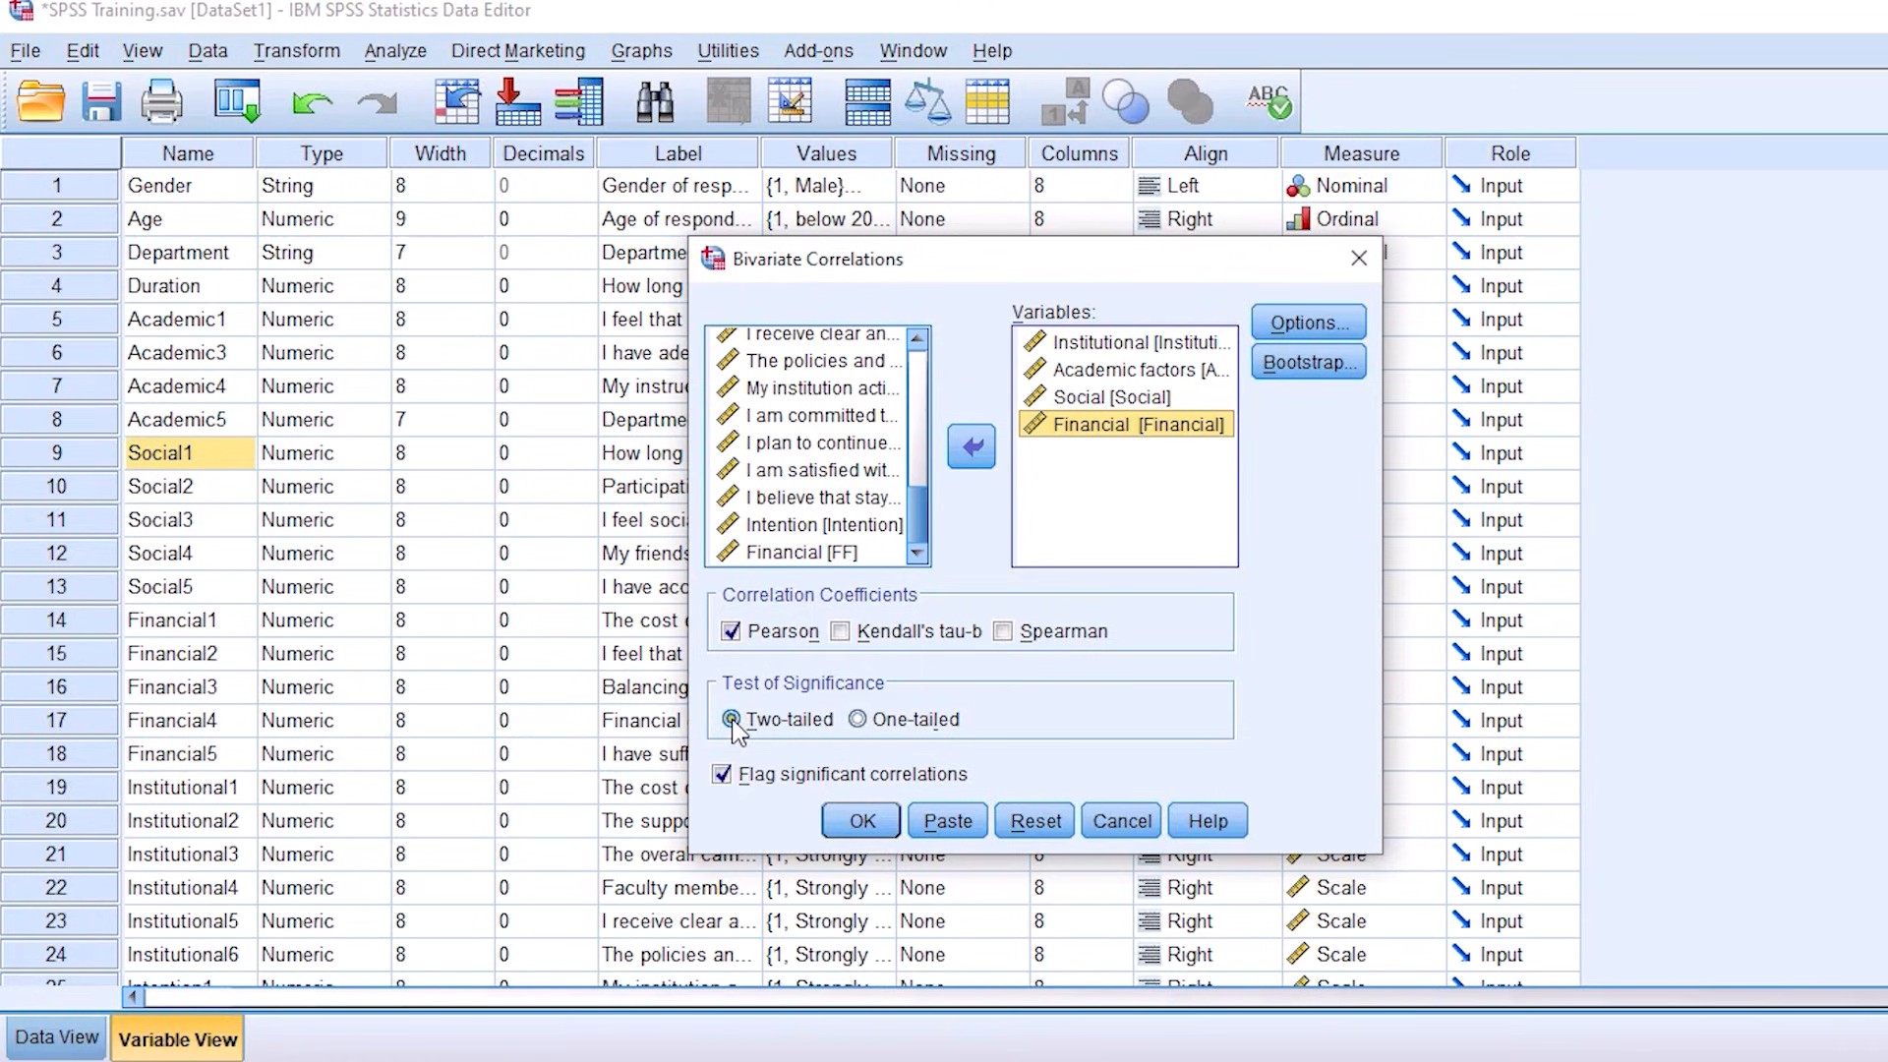
click(861, 821)
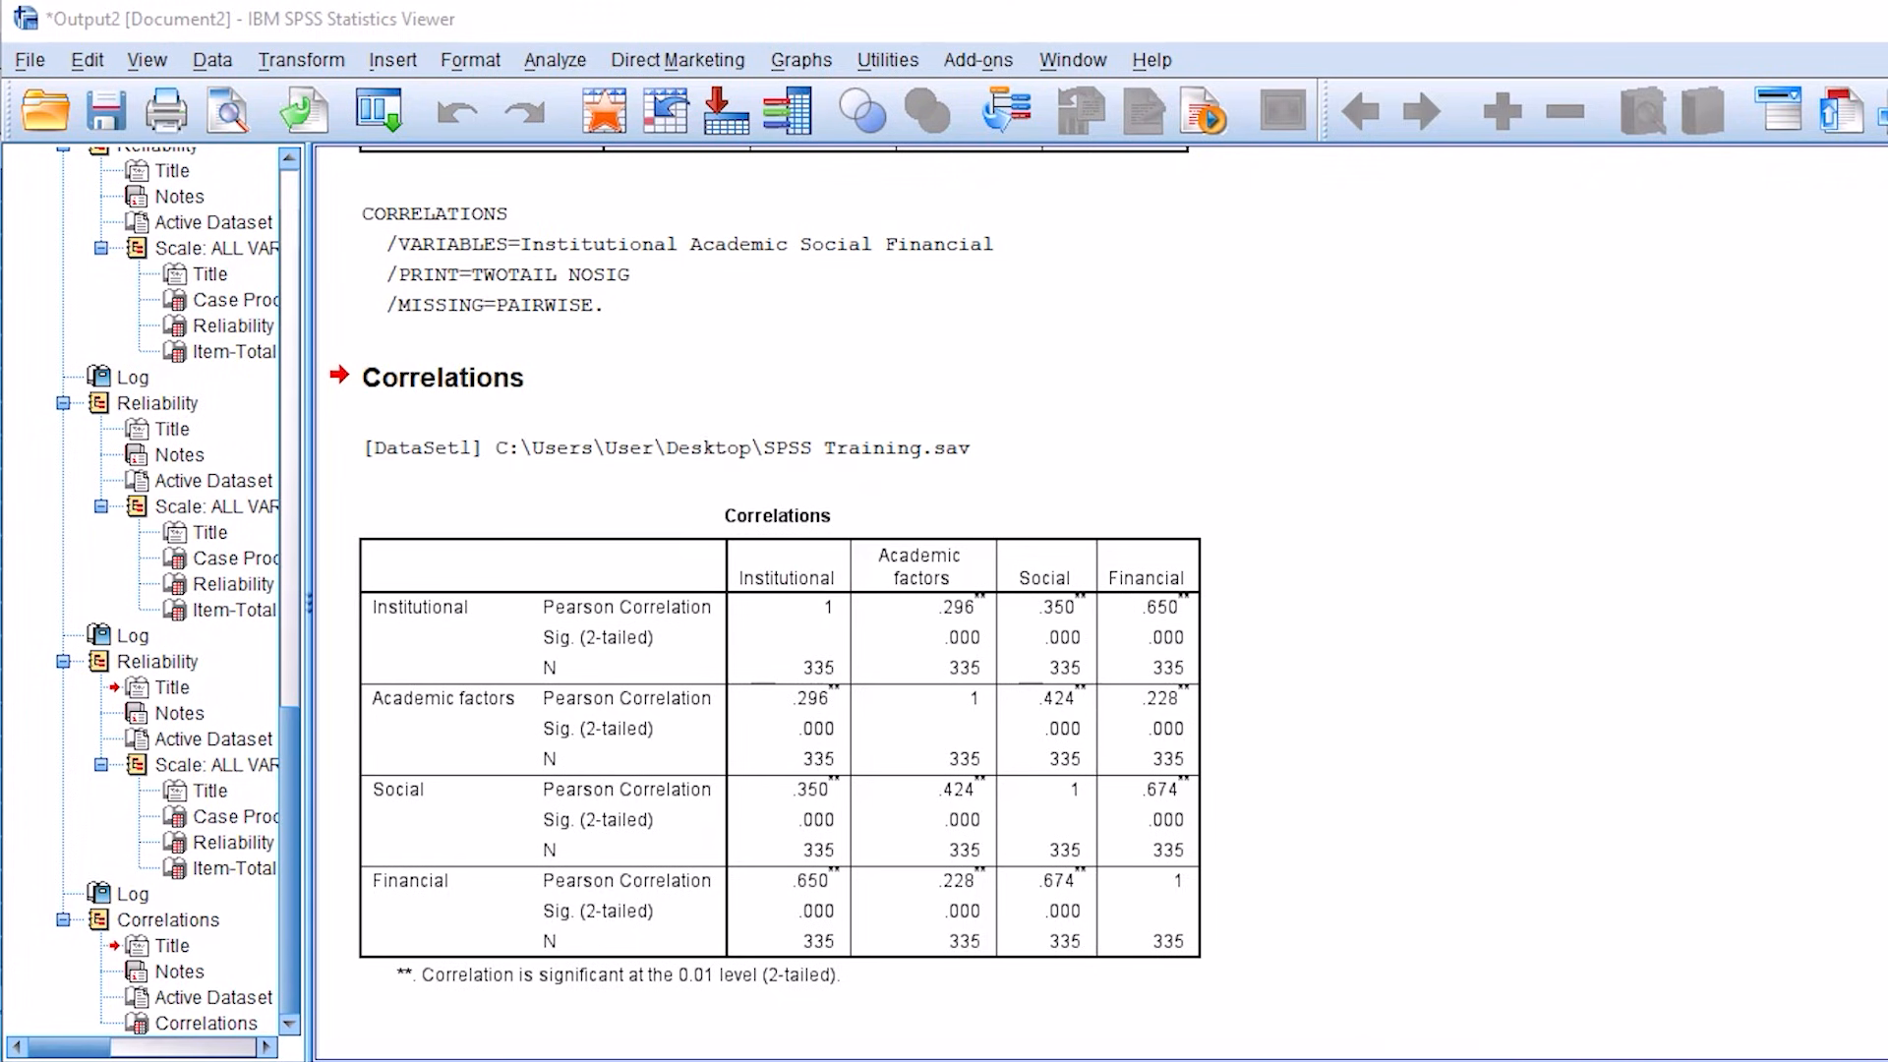
Step: Copy the Correlations table of the four composite variables from the output
click(772, 620)
right_click(772, 620)
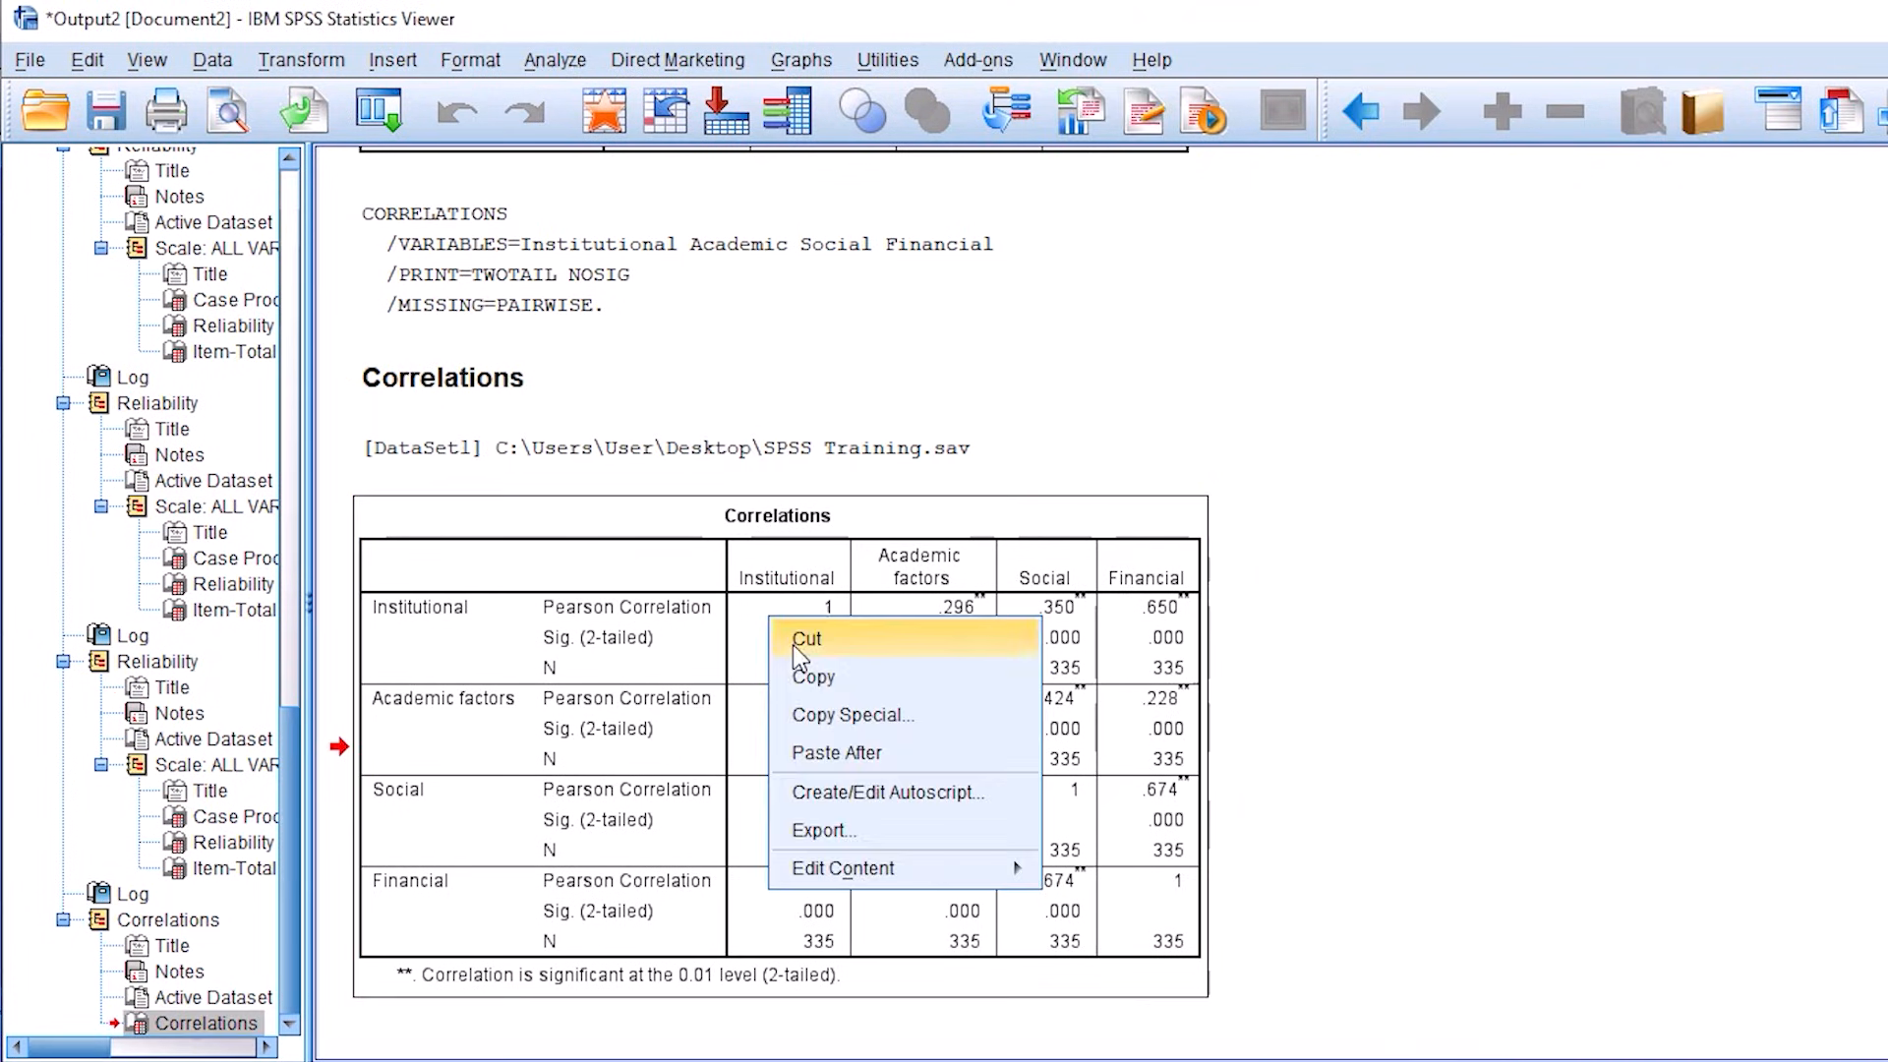
click(830, 677)
right_click(790, 632)
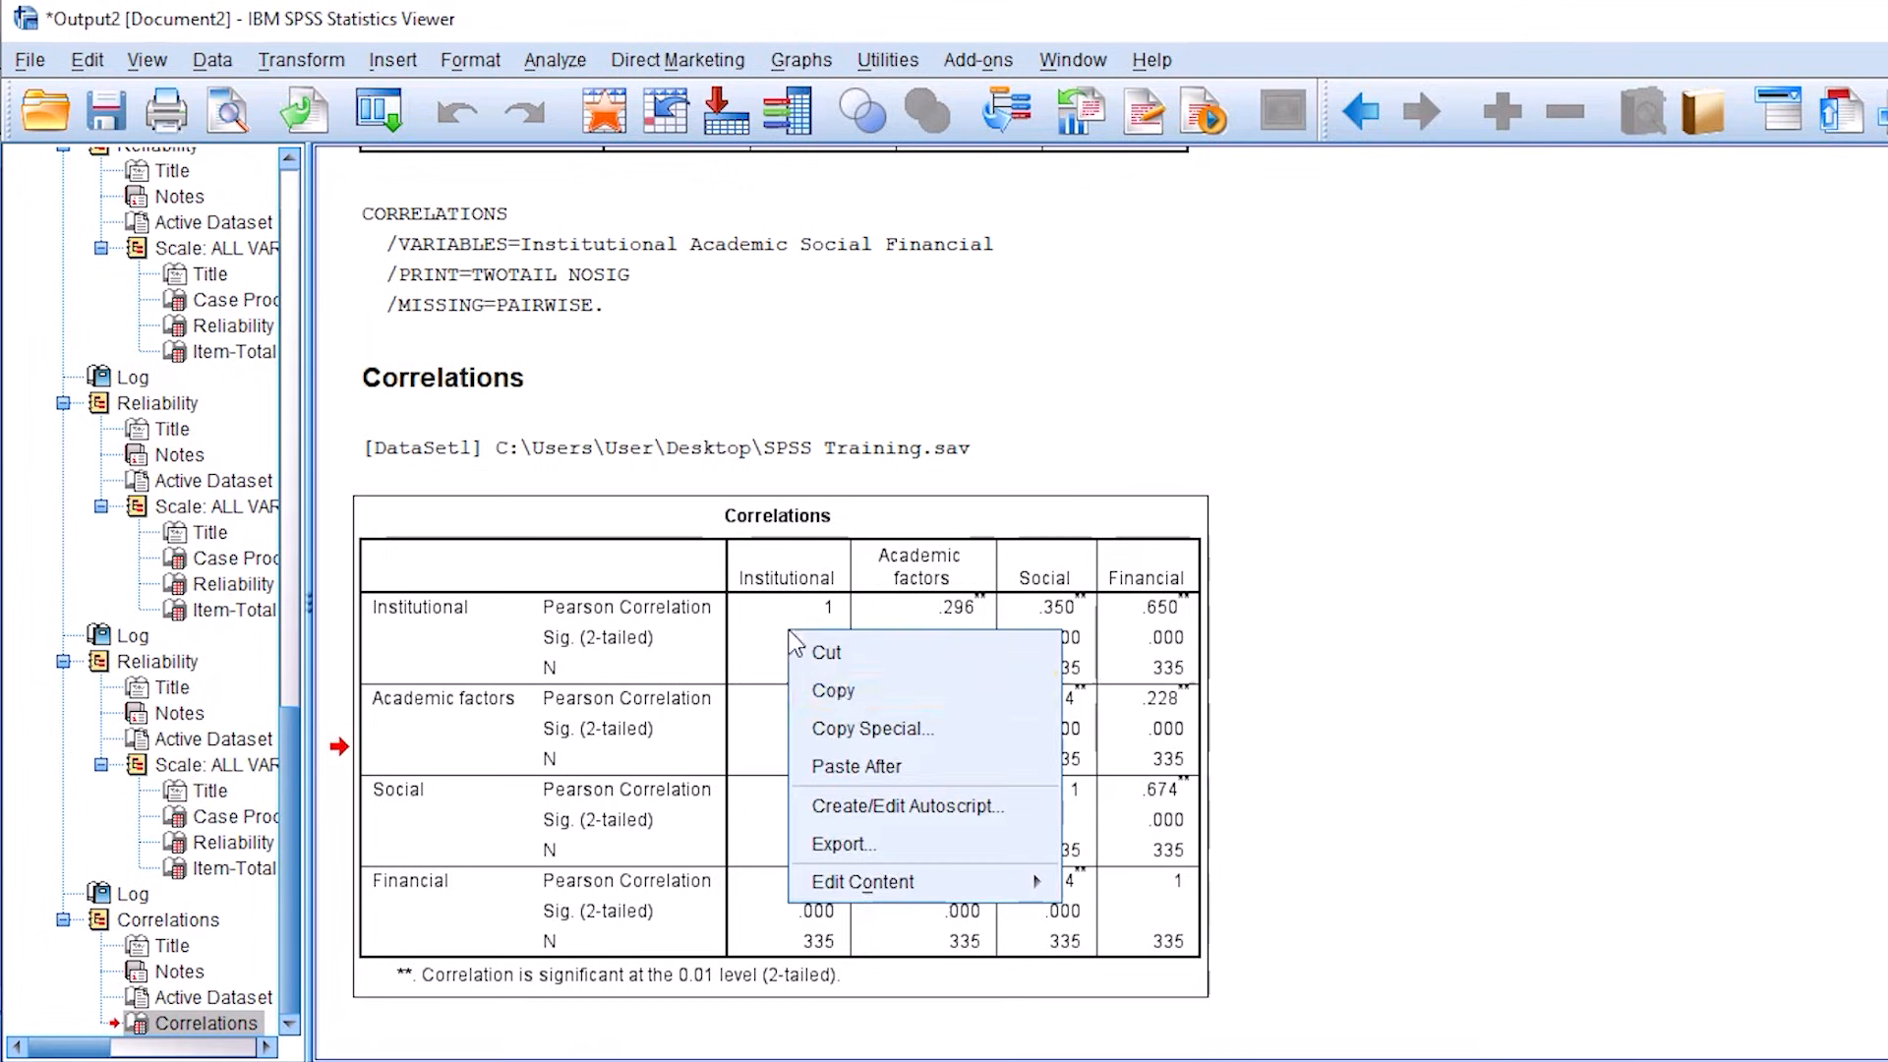
click(852, 694)
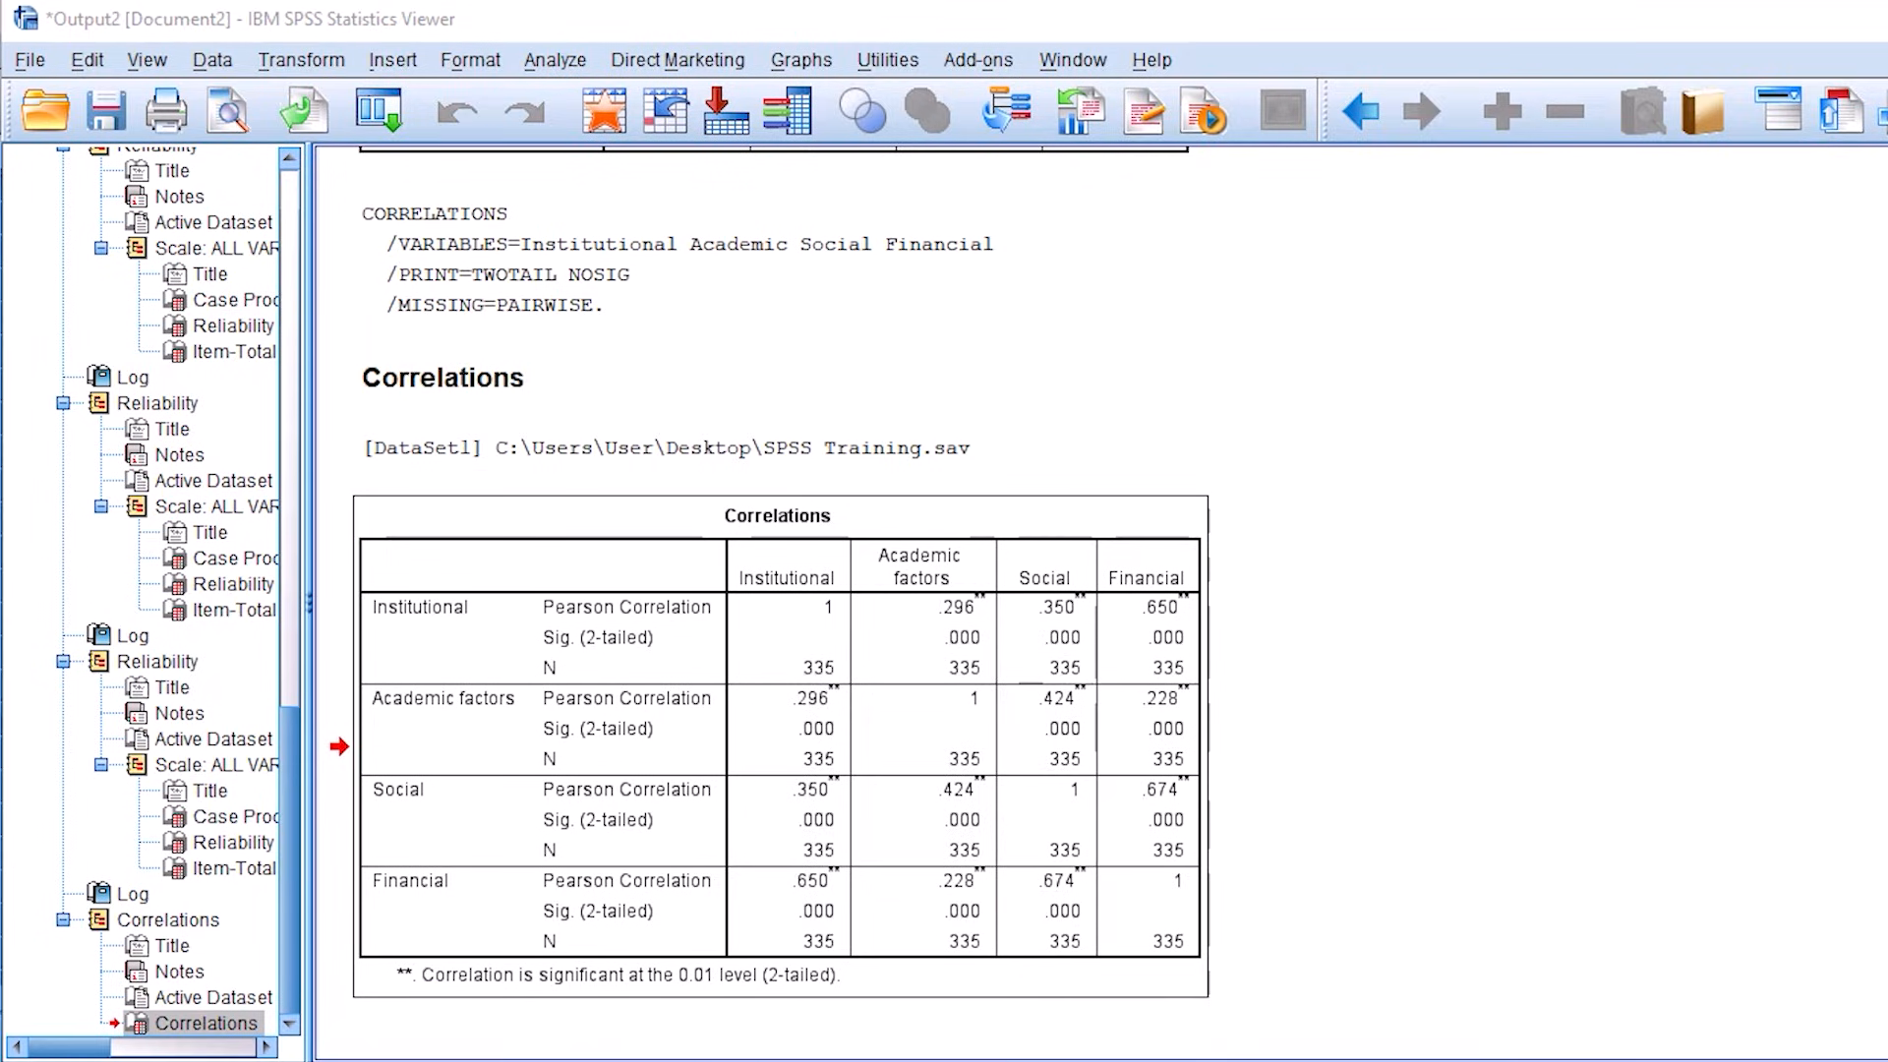
Step: Switch to the Word document and replace its entire contents with the copied Correlations table
click(996, 1035)
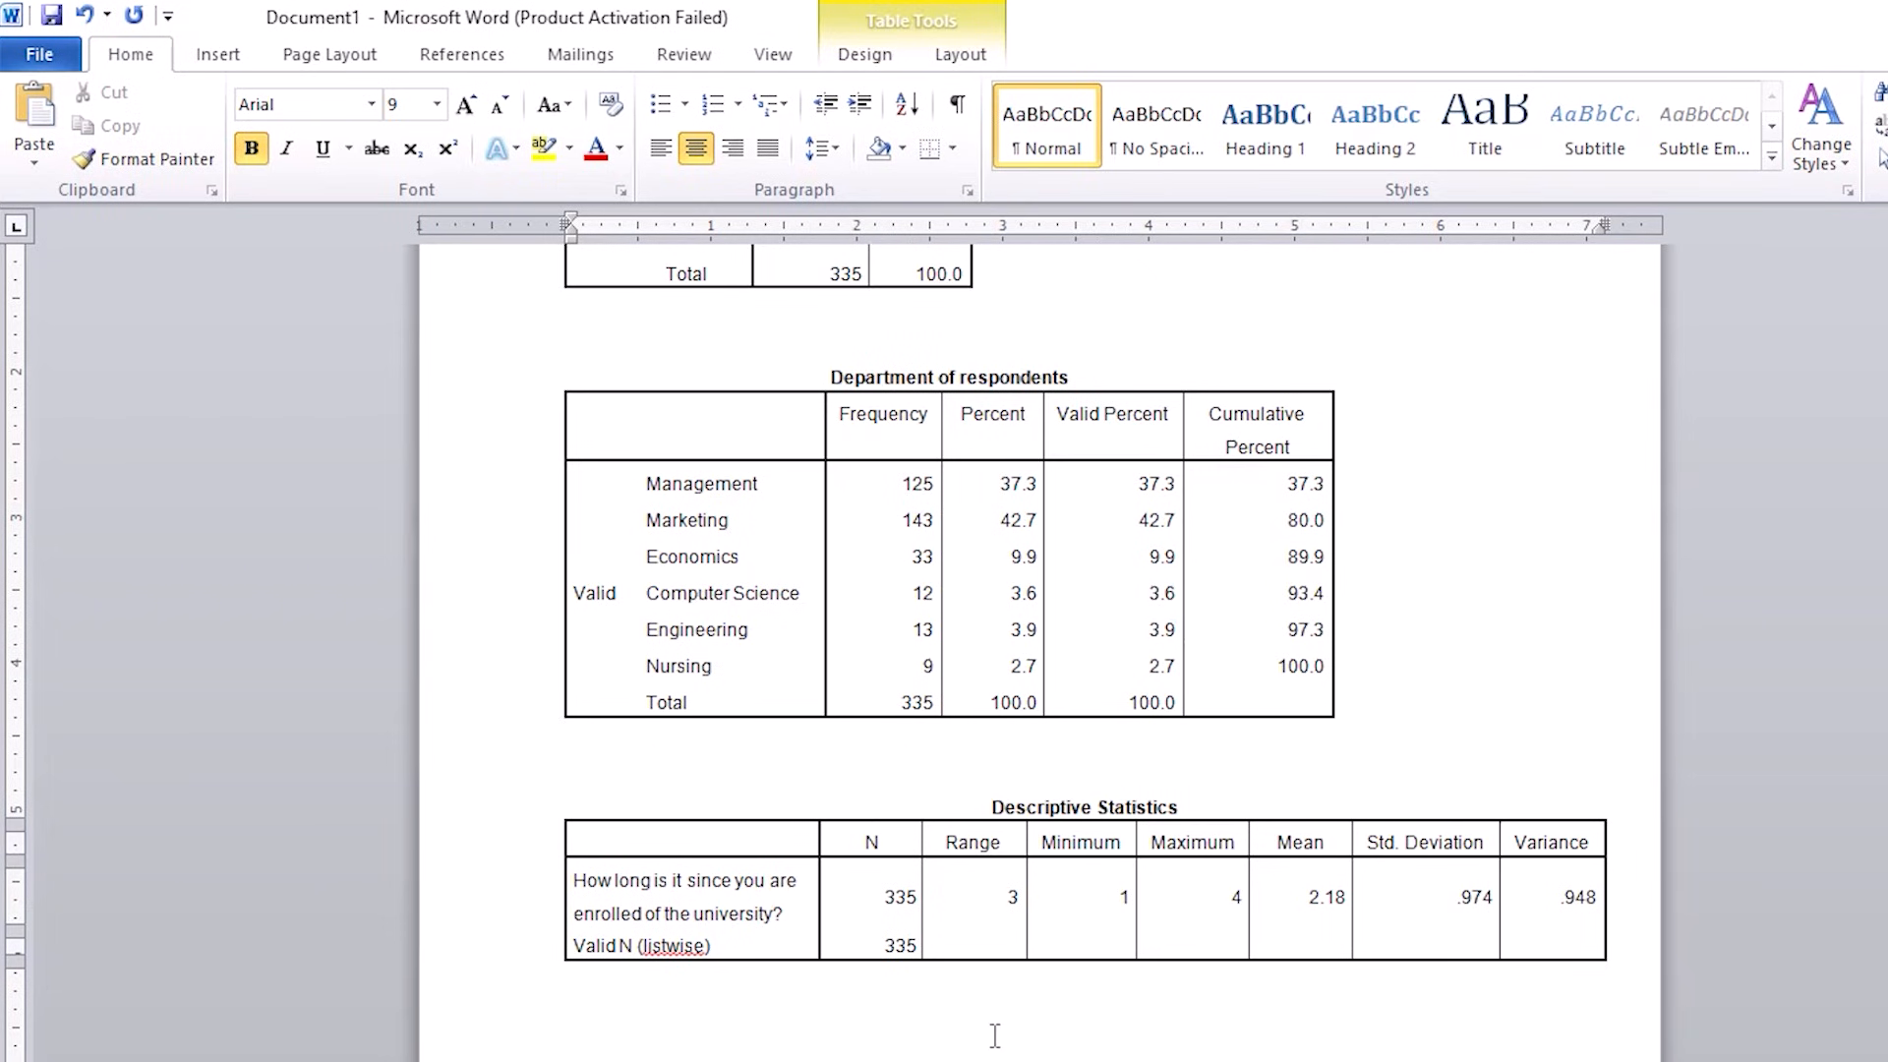
key(ctrl+a)
key(Delete)
key(ctrl+v)
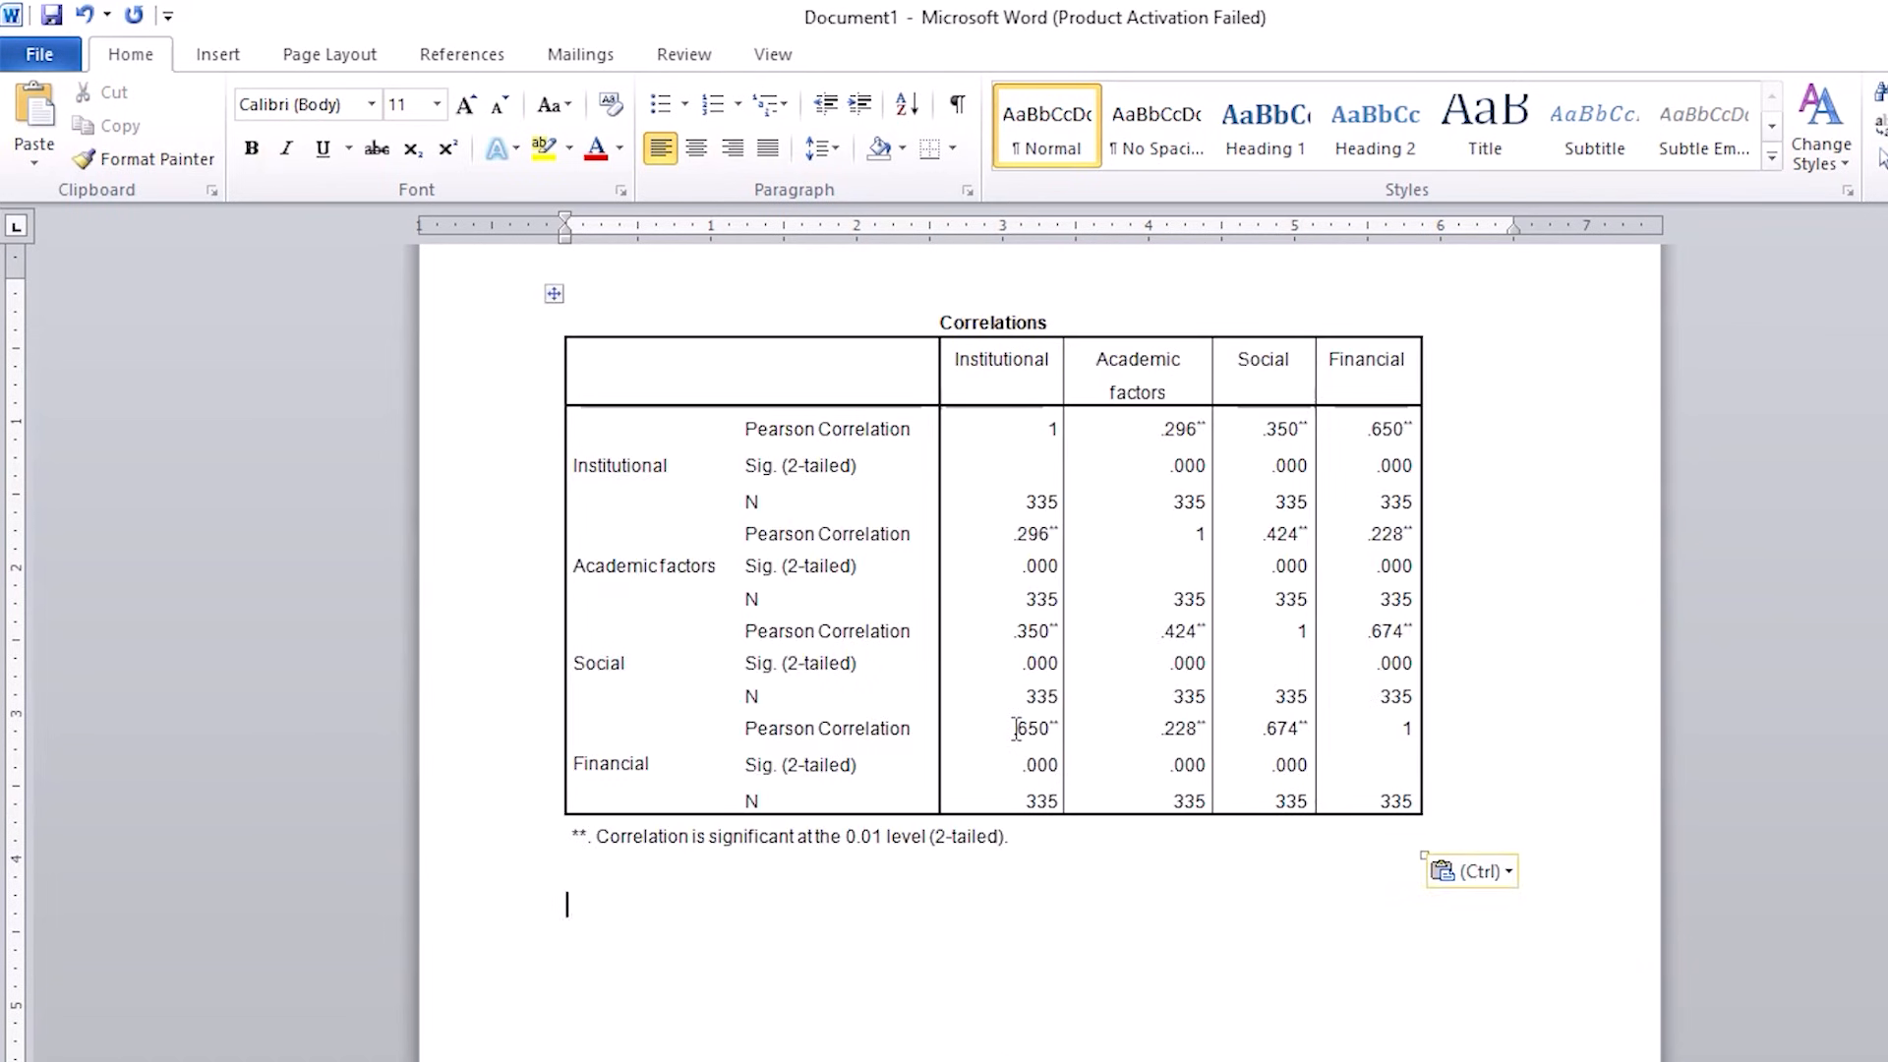
Step: Delete the duplicate values above the diagonal of the Correlations table, leaving the diagonal and lower half
drag(1163, 429, 1365, 491)
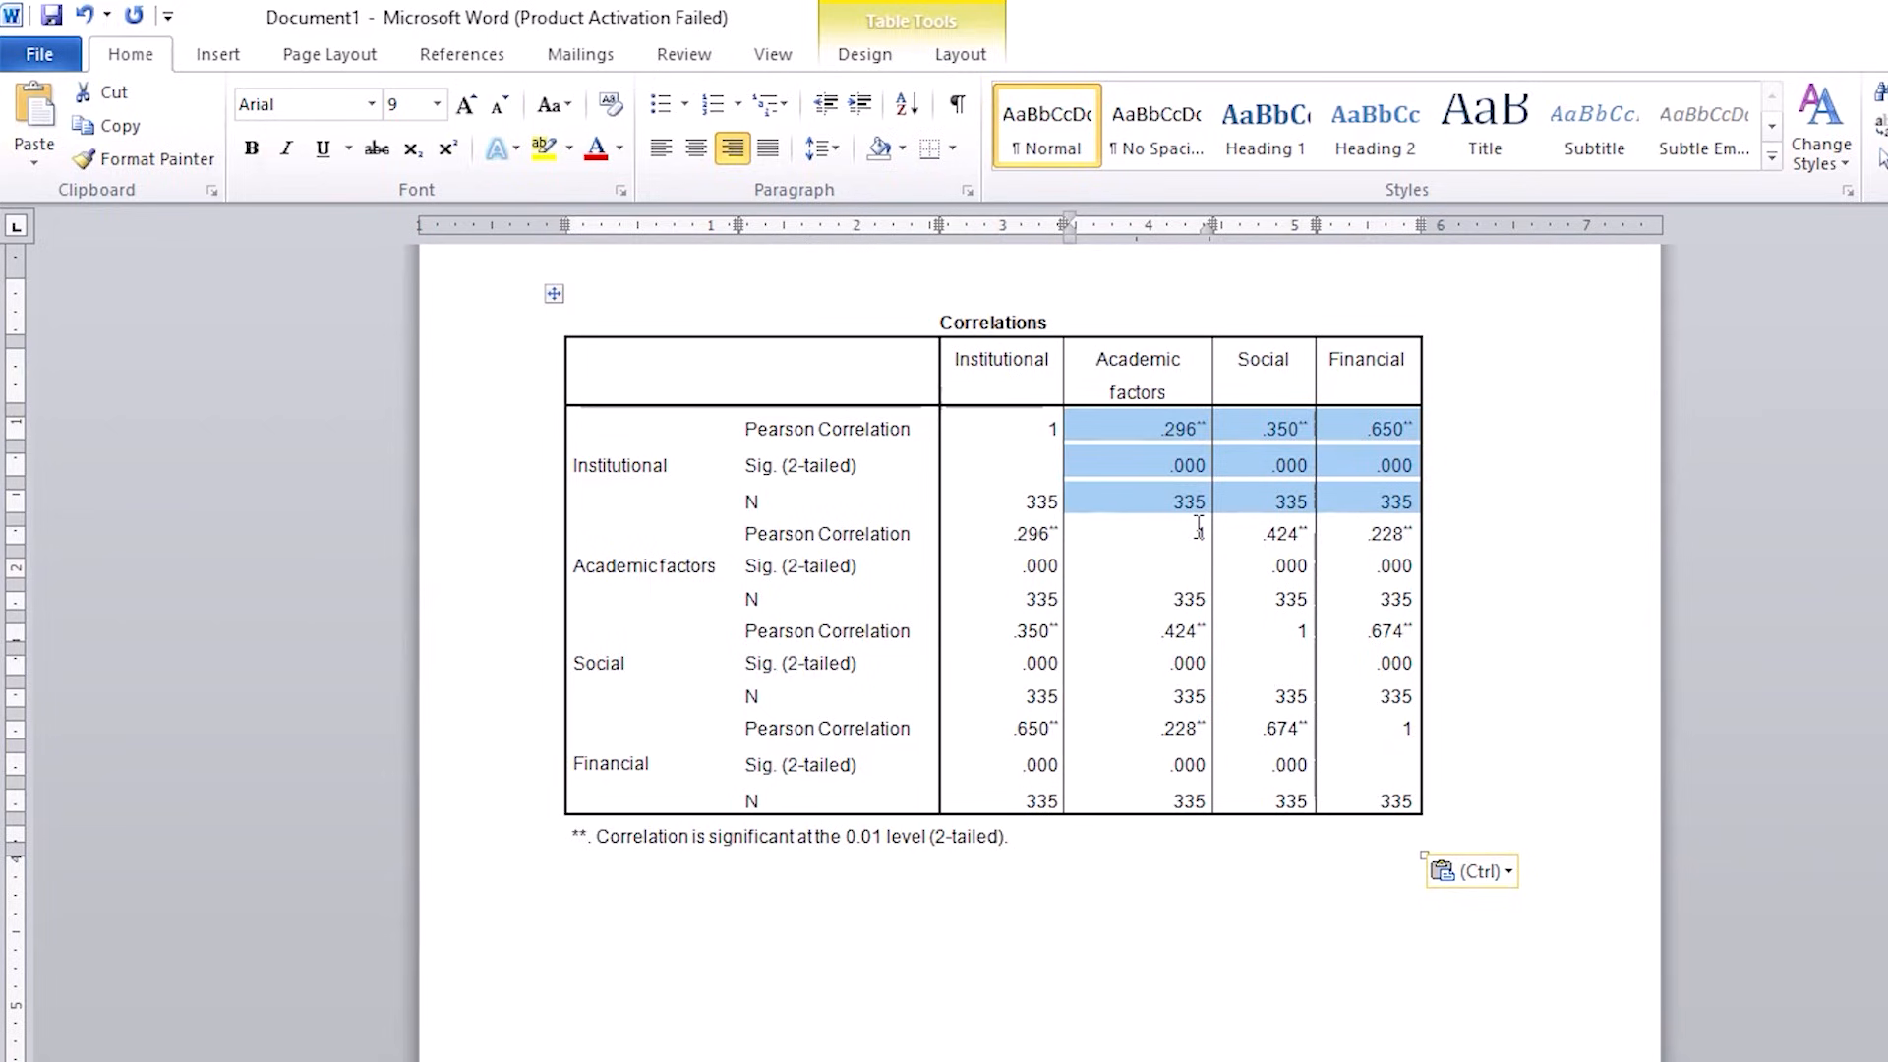
key(Delete)
drag(1272, 531, 1408, 701)
key(Delete)
key(Delete)
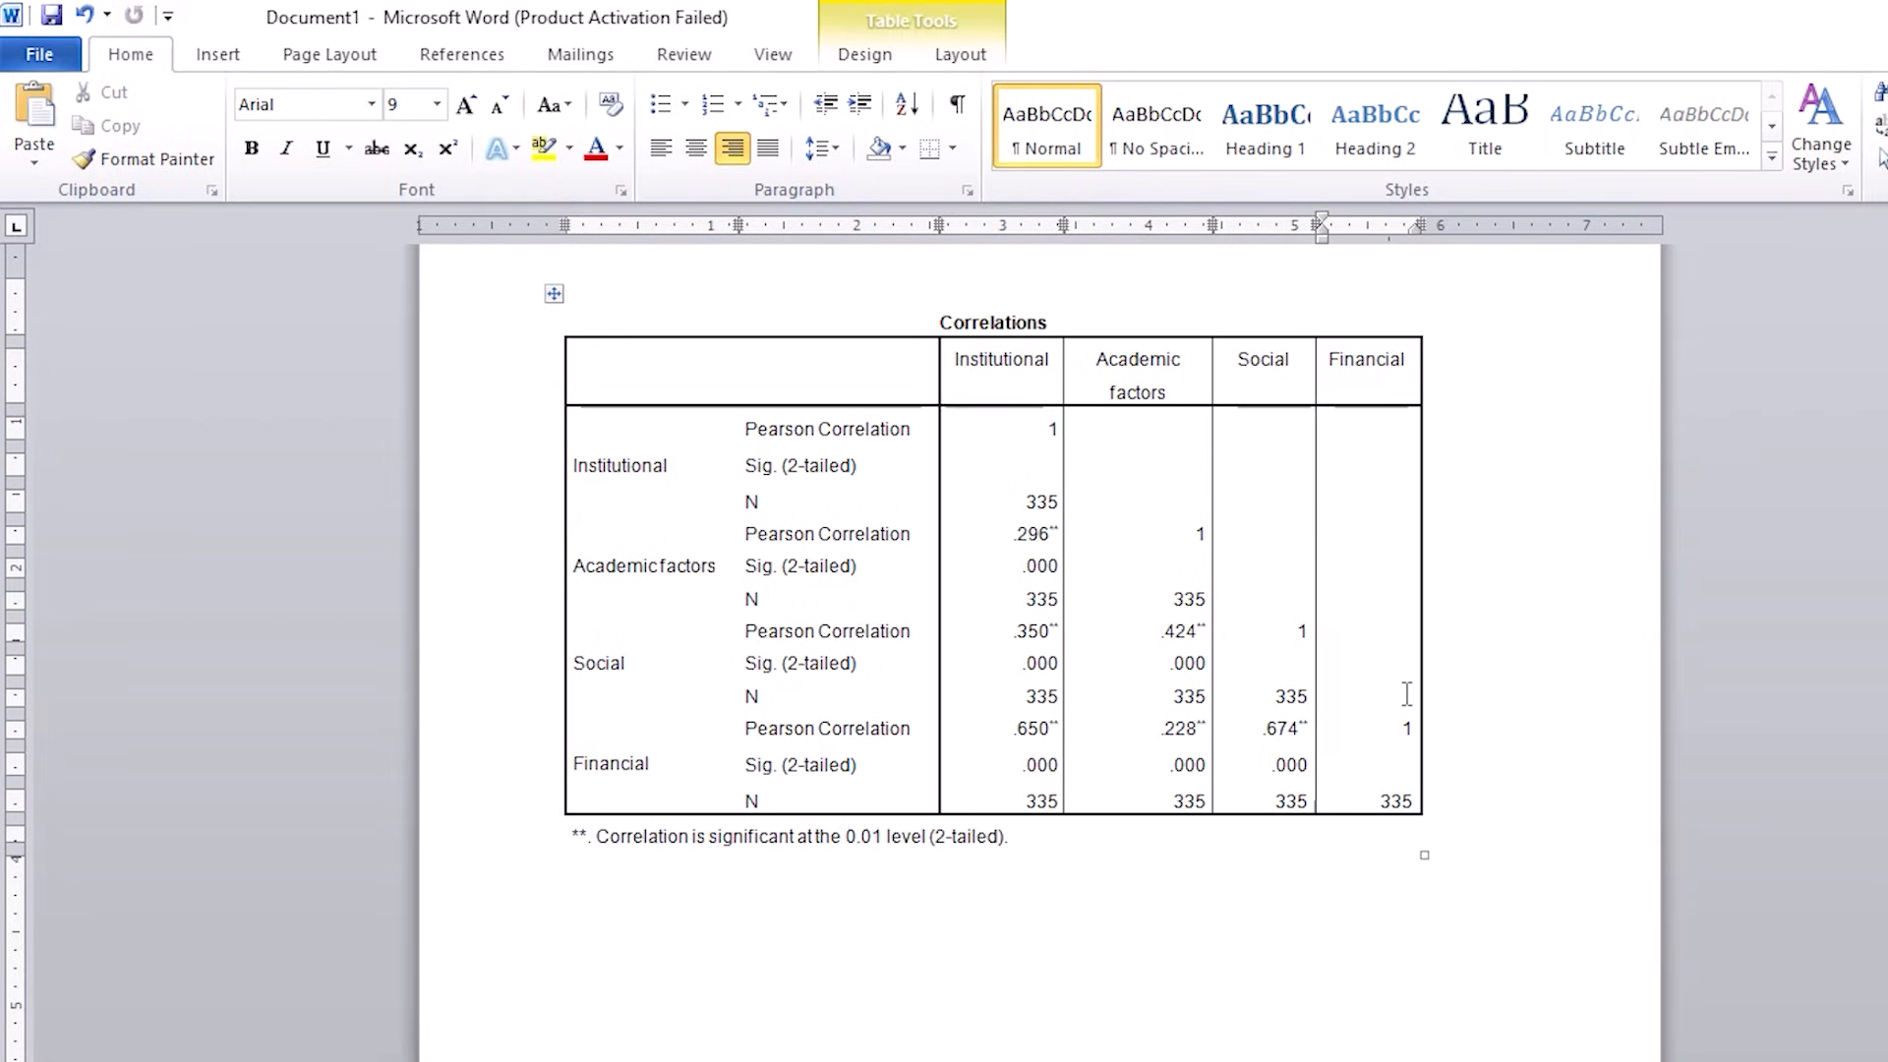
drag(1001, 500, 1096, 692)
click(1194, 428)
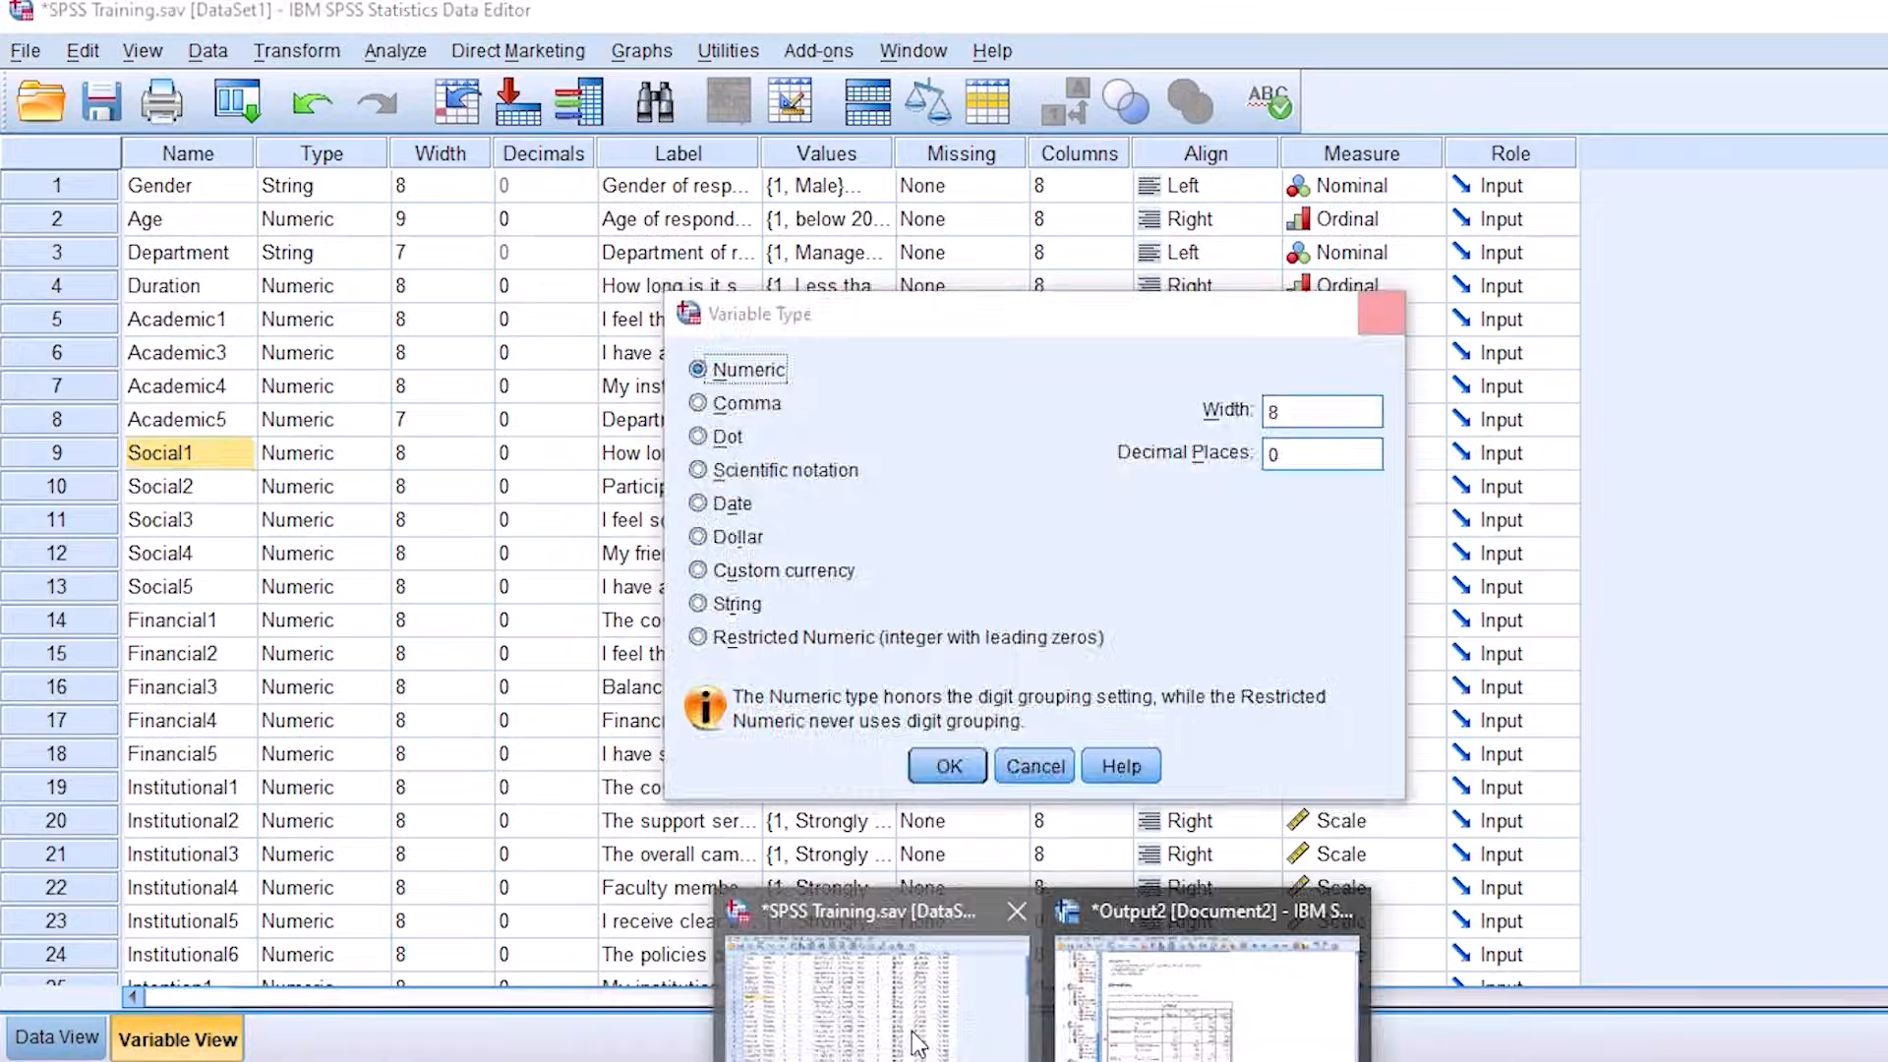
Step: Return to the SPSS dataset, reopen the bivariate correlation and remove all four variables from its analysis list
click(892, 1028)
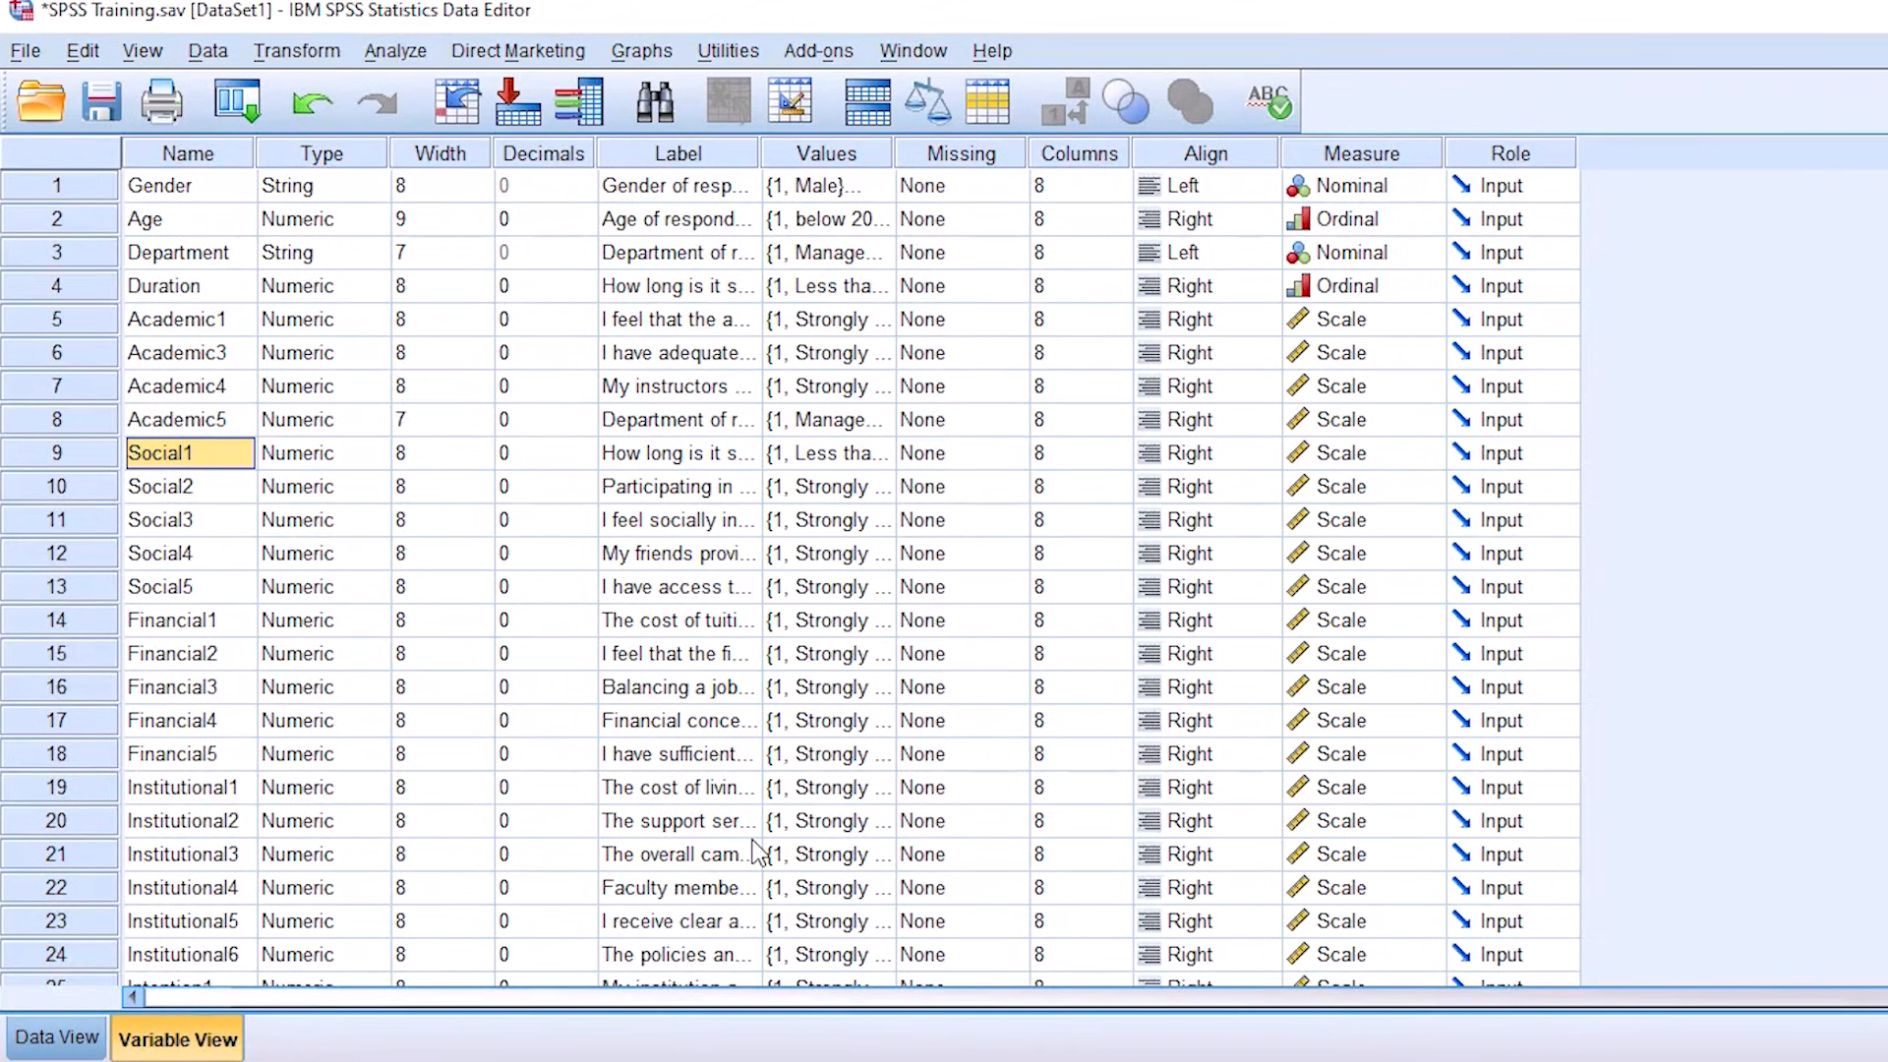
click(400, 54)
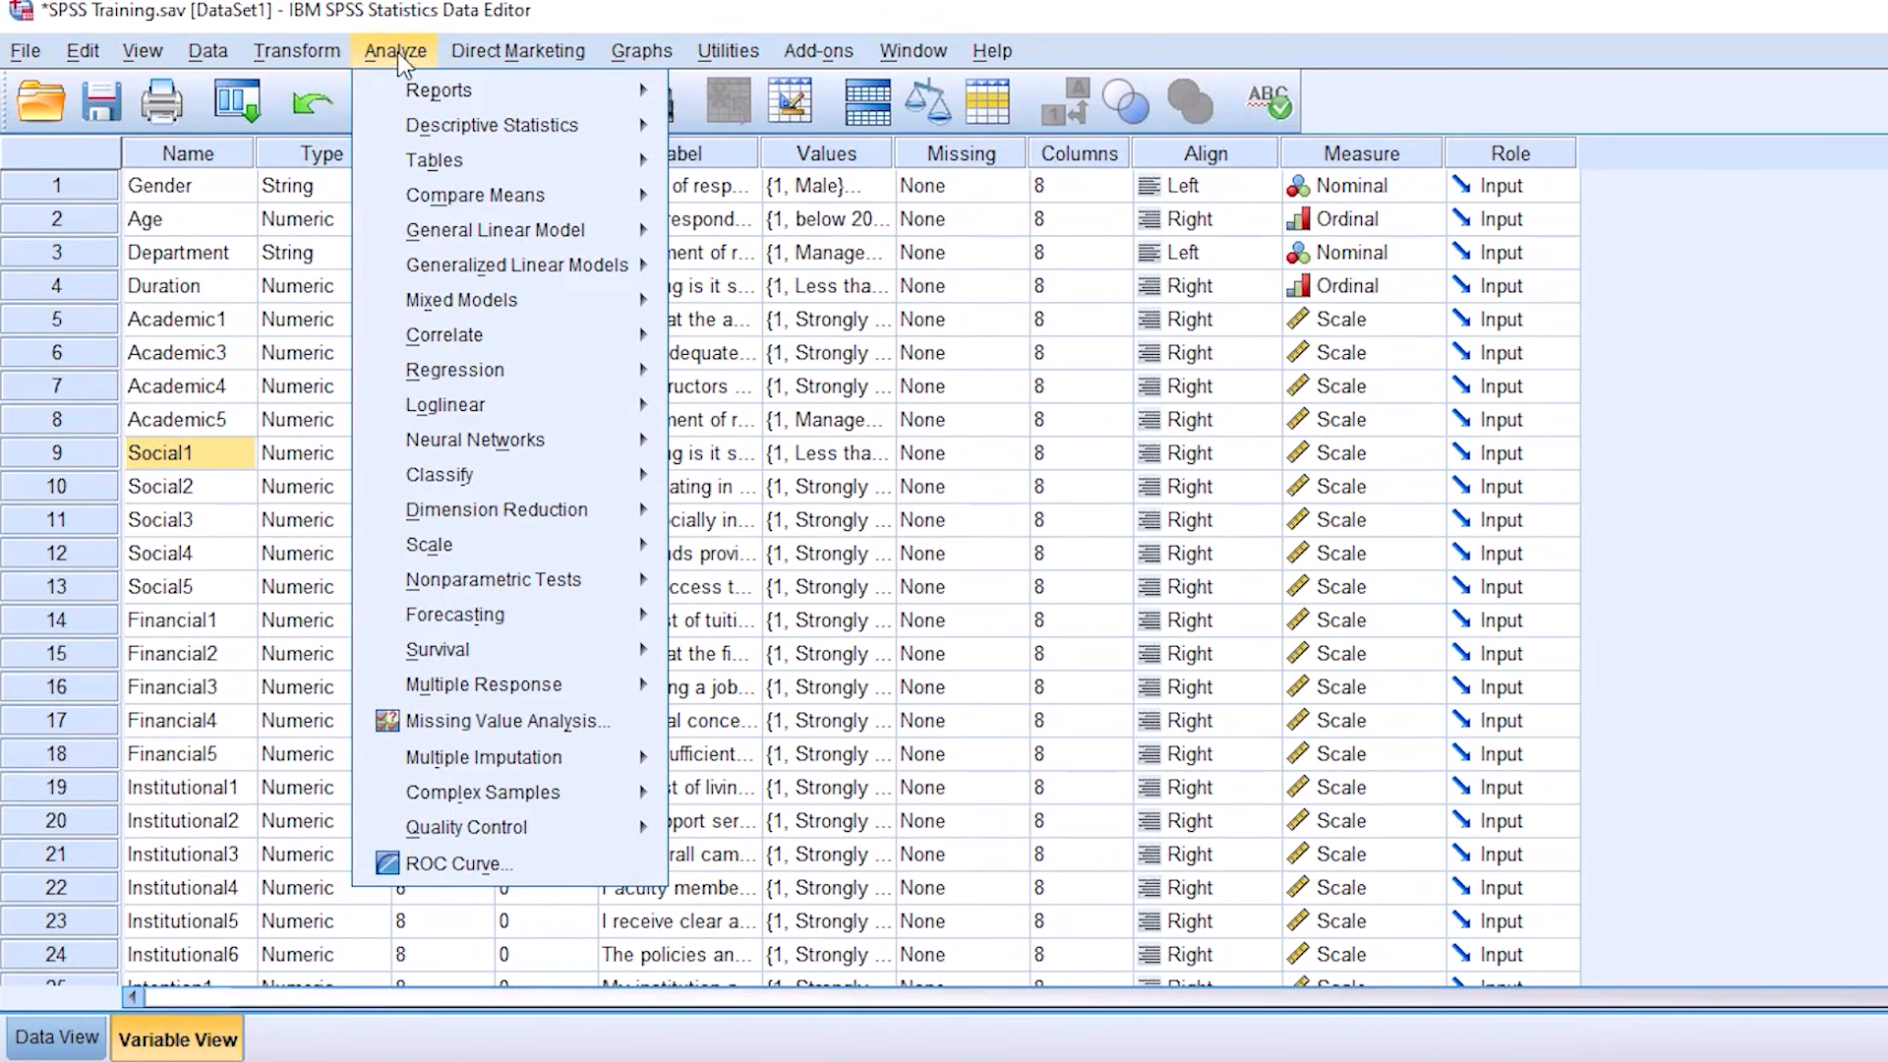
mouse_move(479, 347)
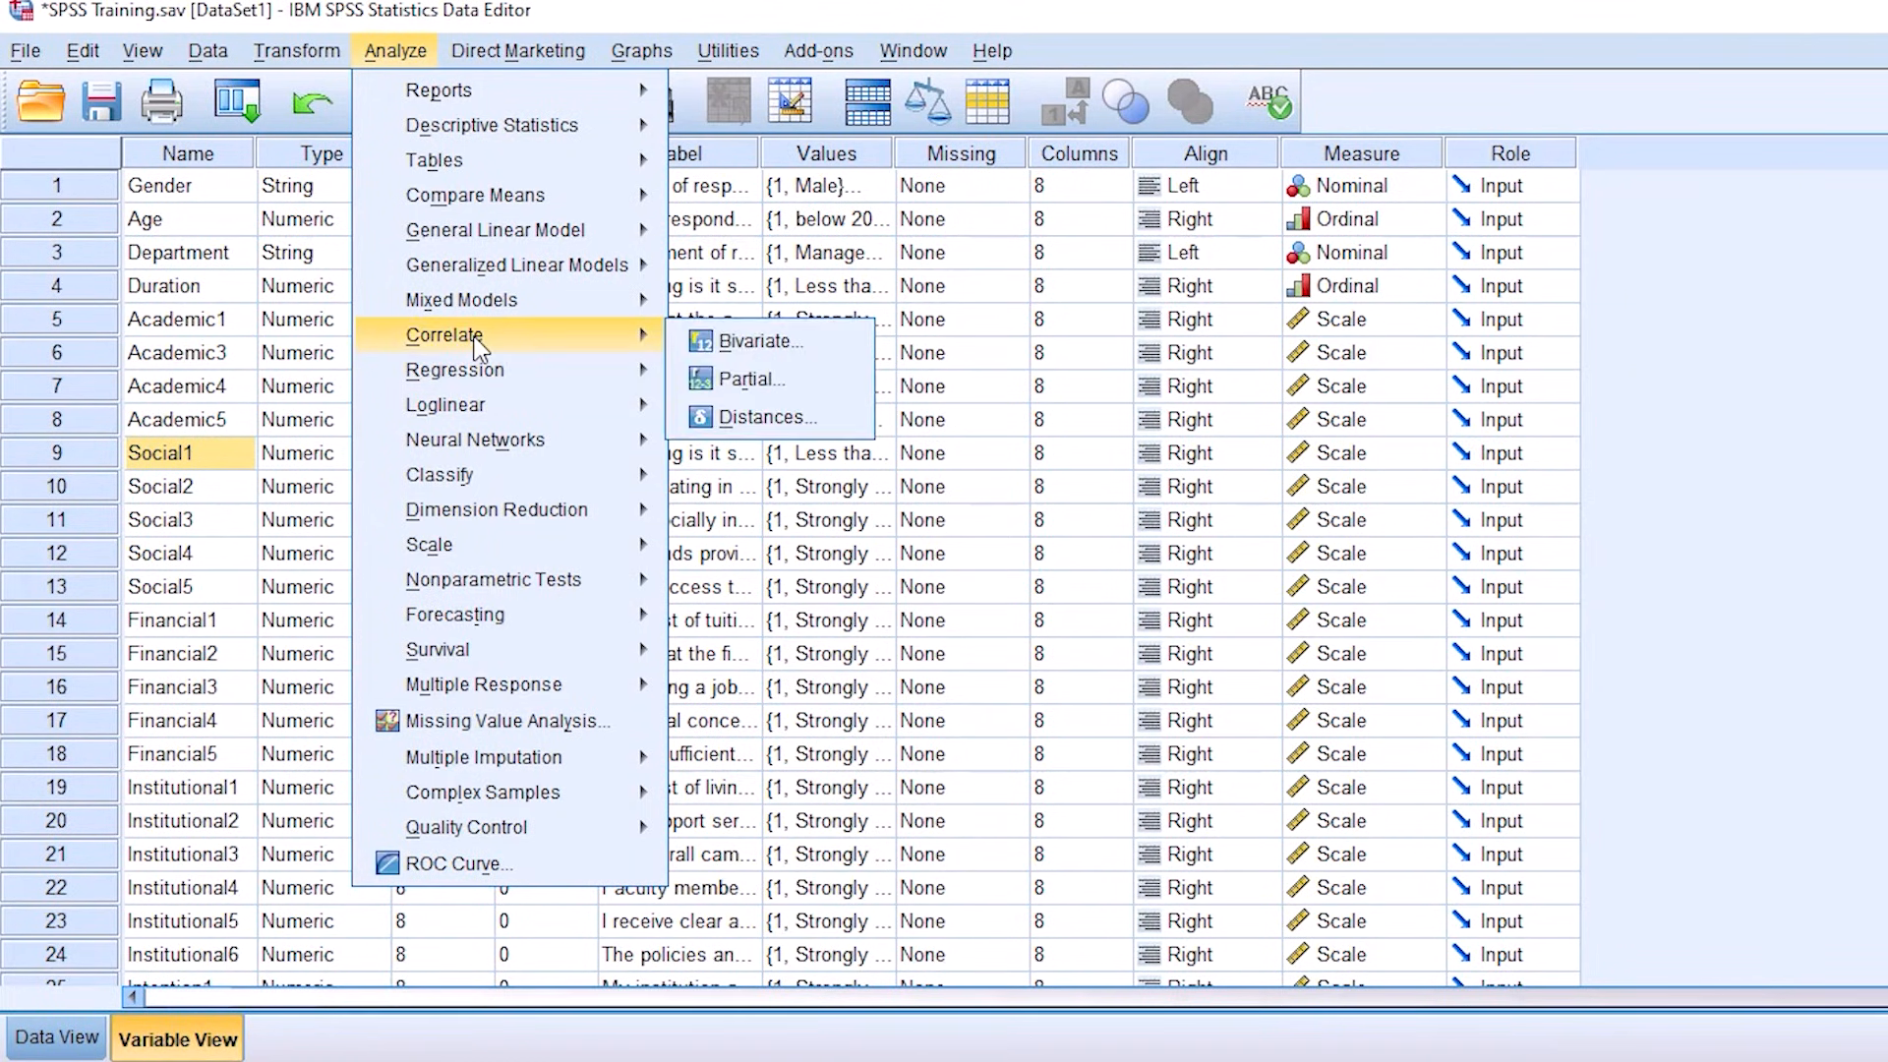
click(736, 346)
click(1131, 428)
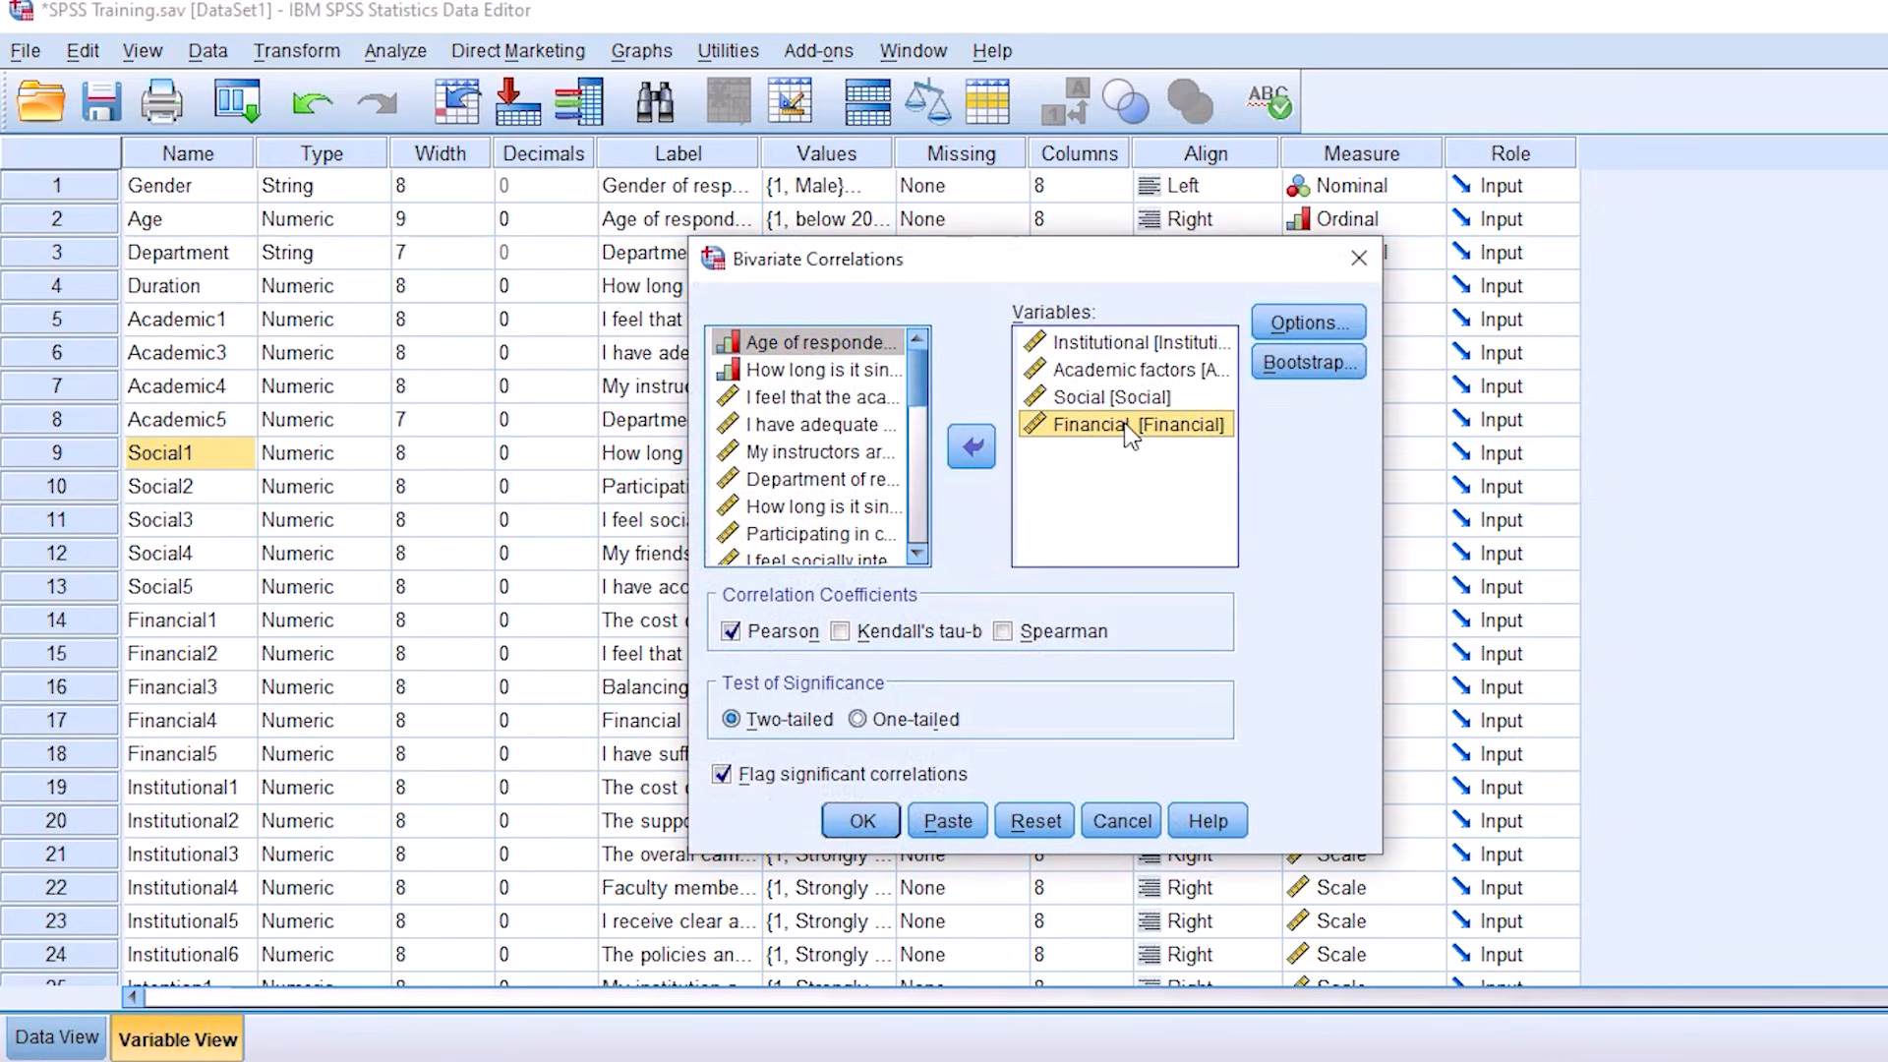
key(ctrl+a)
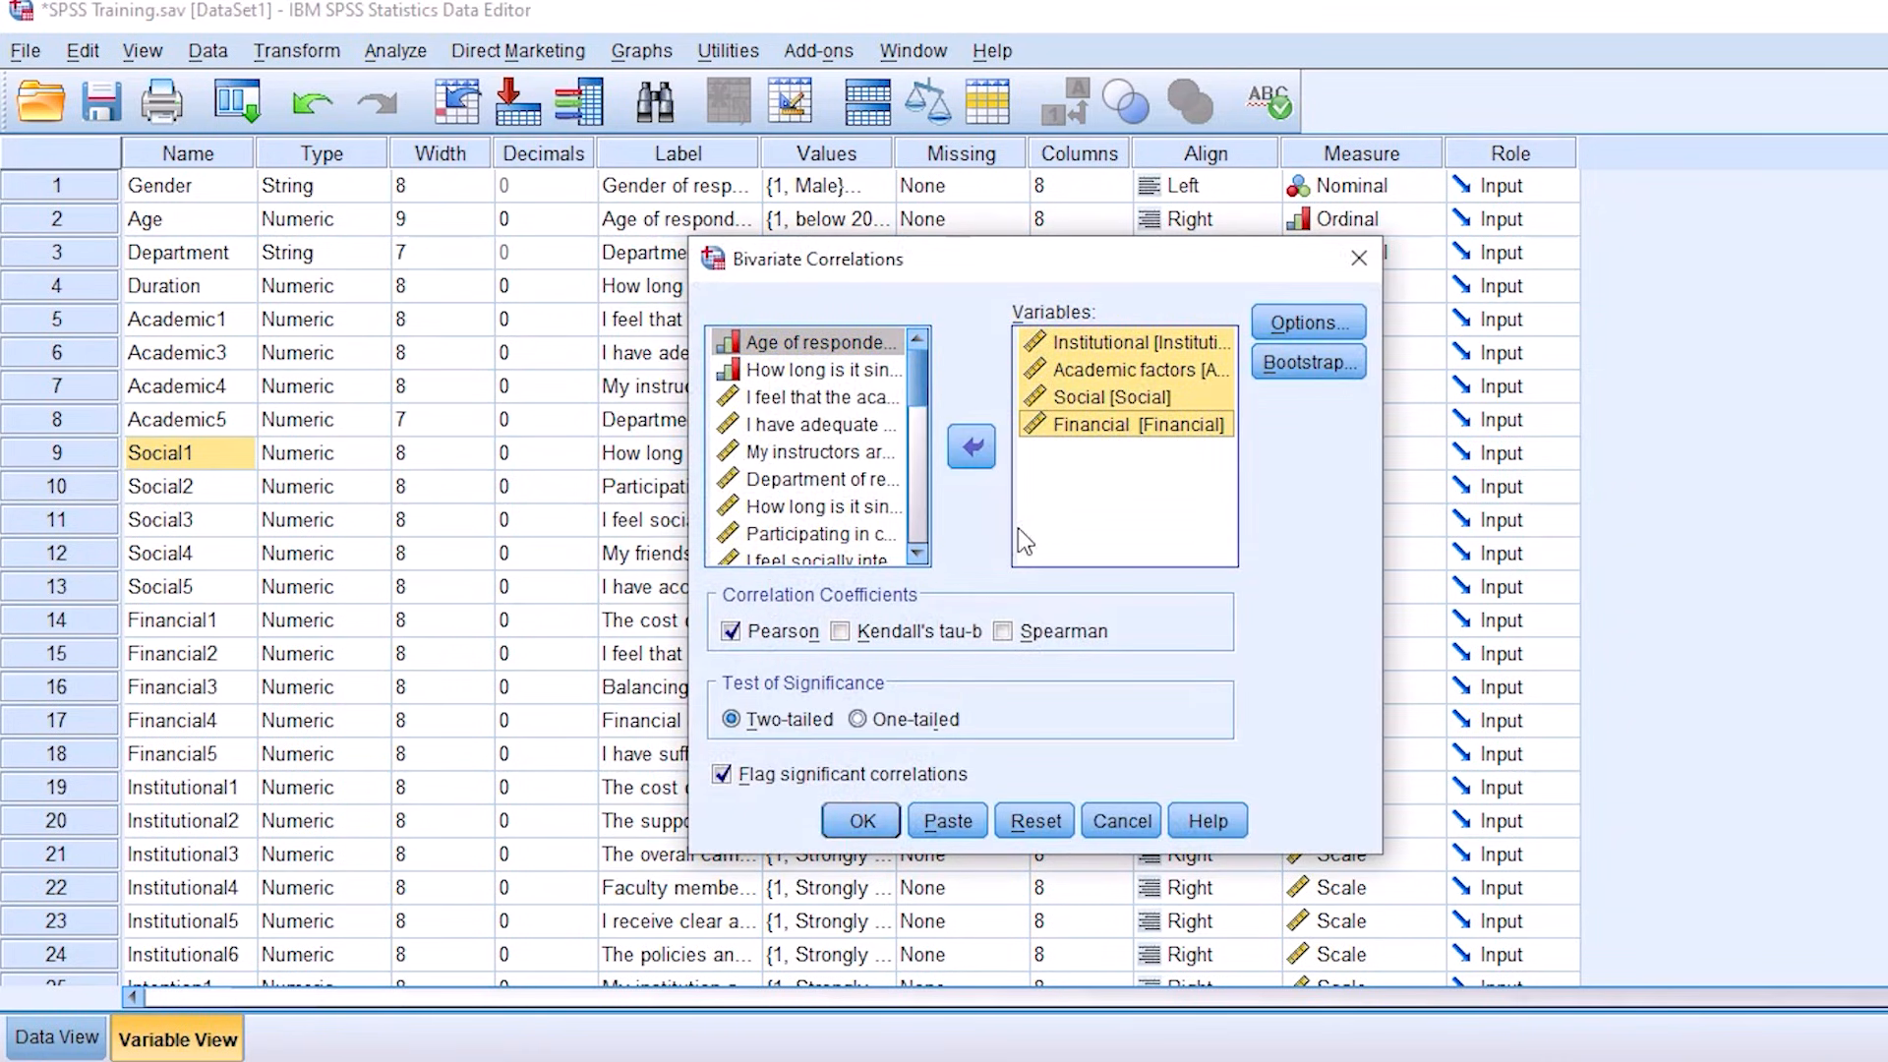
click(971, 448)
Step: Add Intention, Academic factors, Social, Financial [Financial] and Institutional, in that order, as the correlation variables
scroll(923, 536, down, 1)
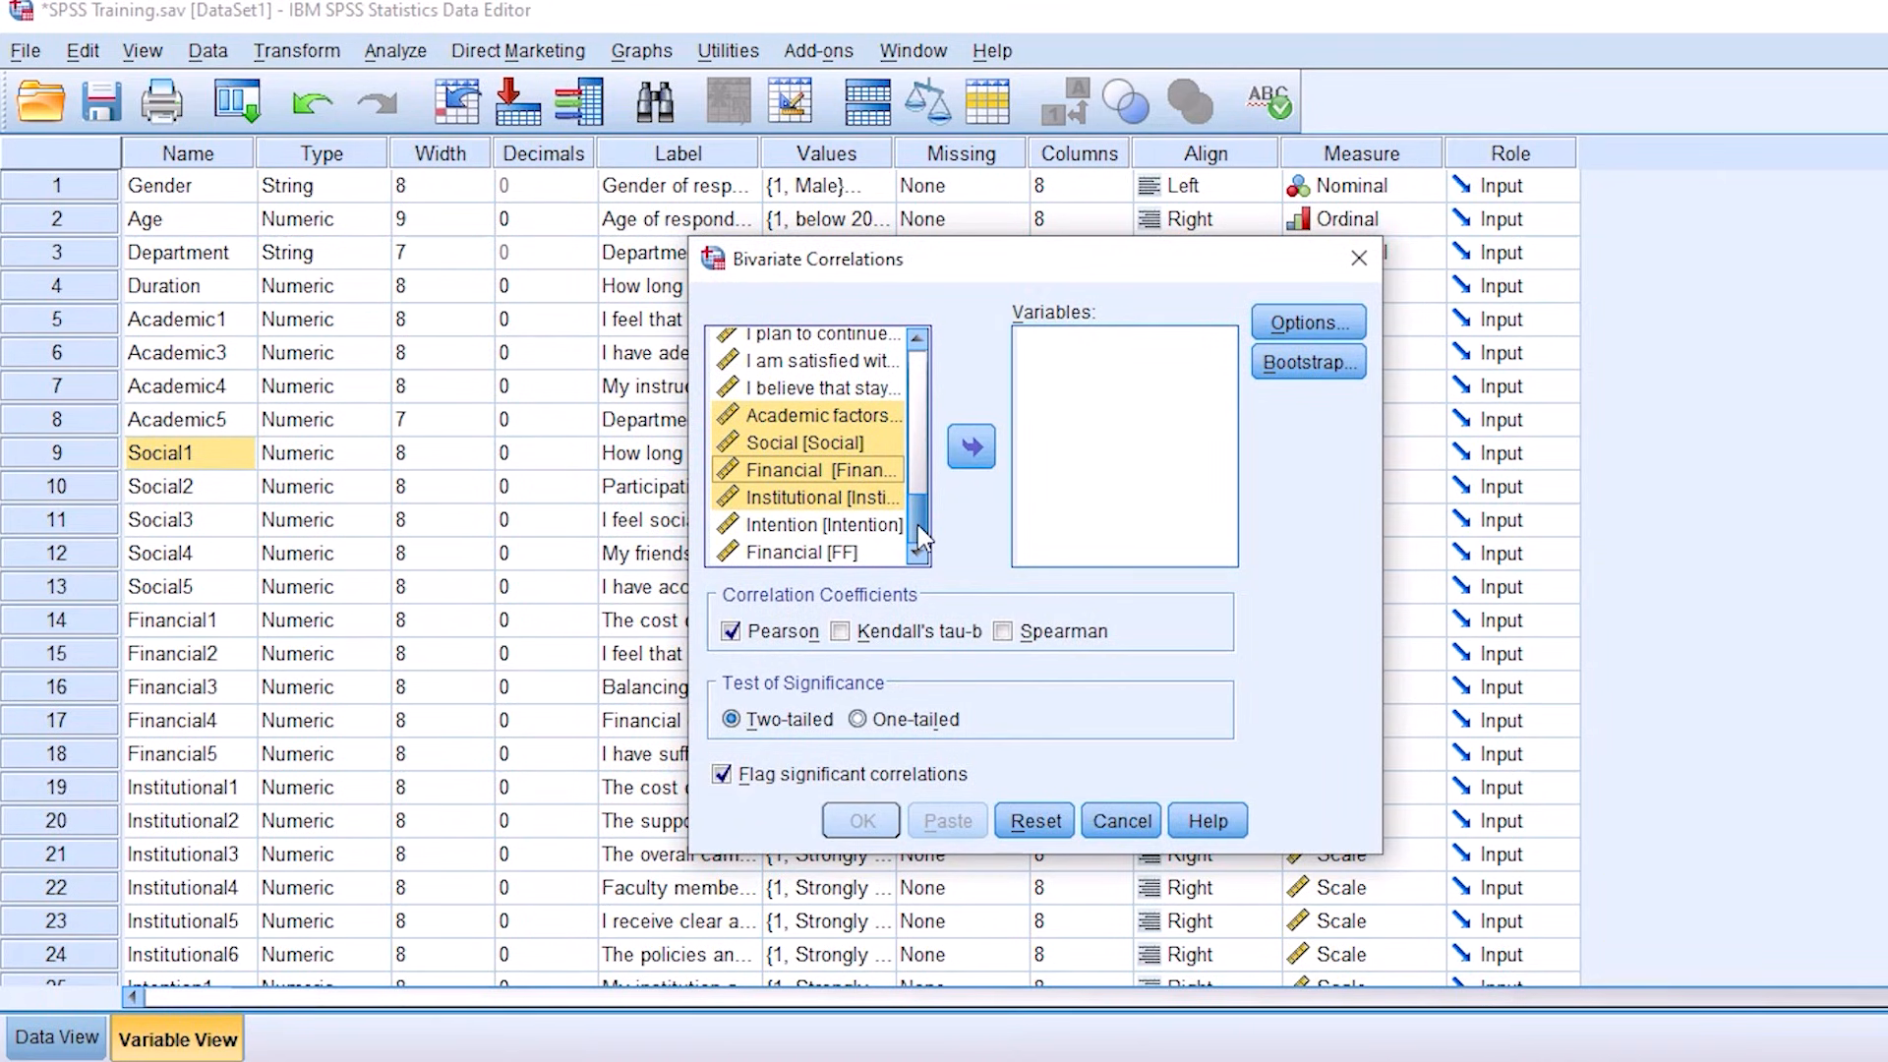
click(808, 529)
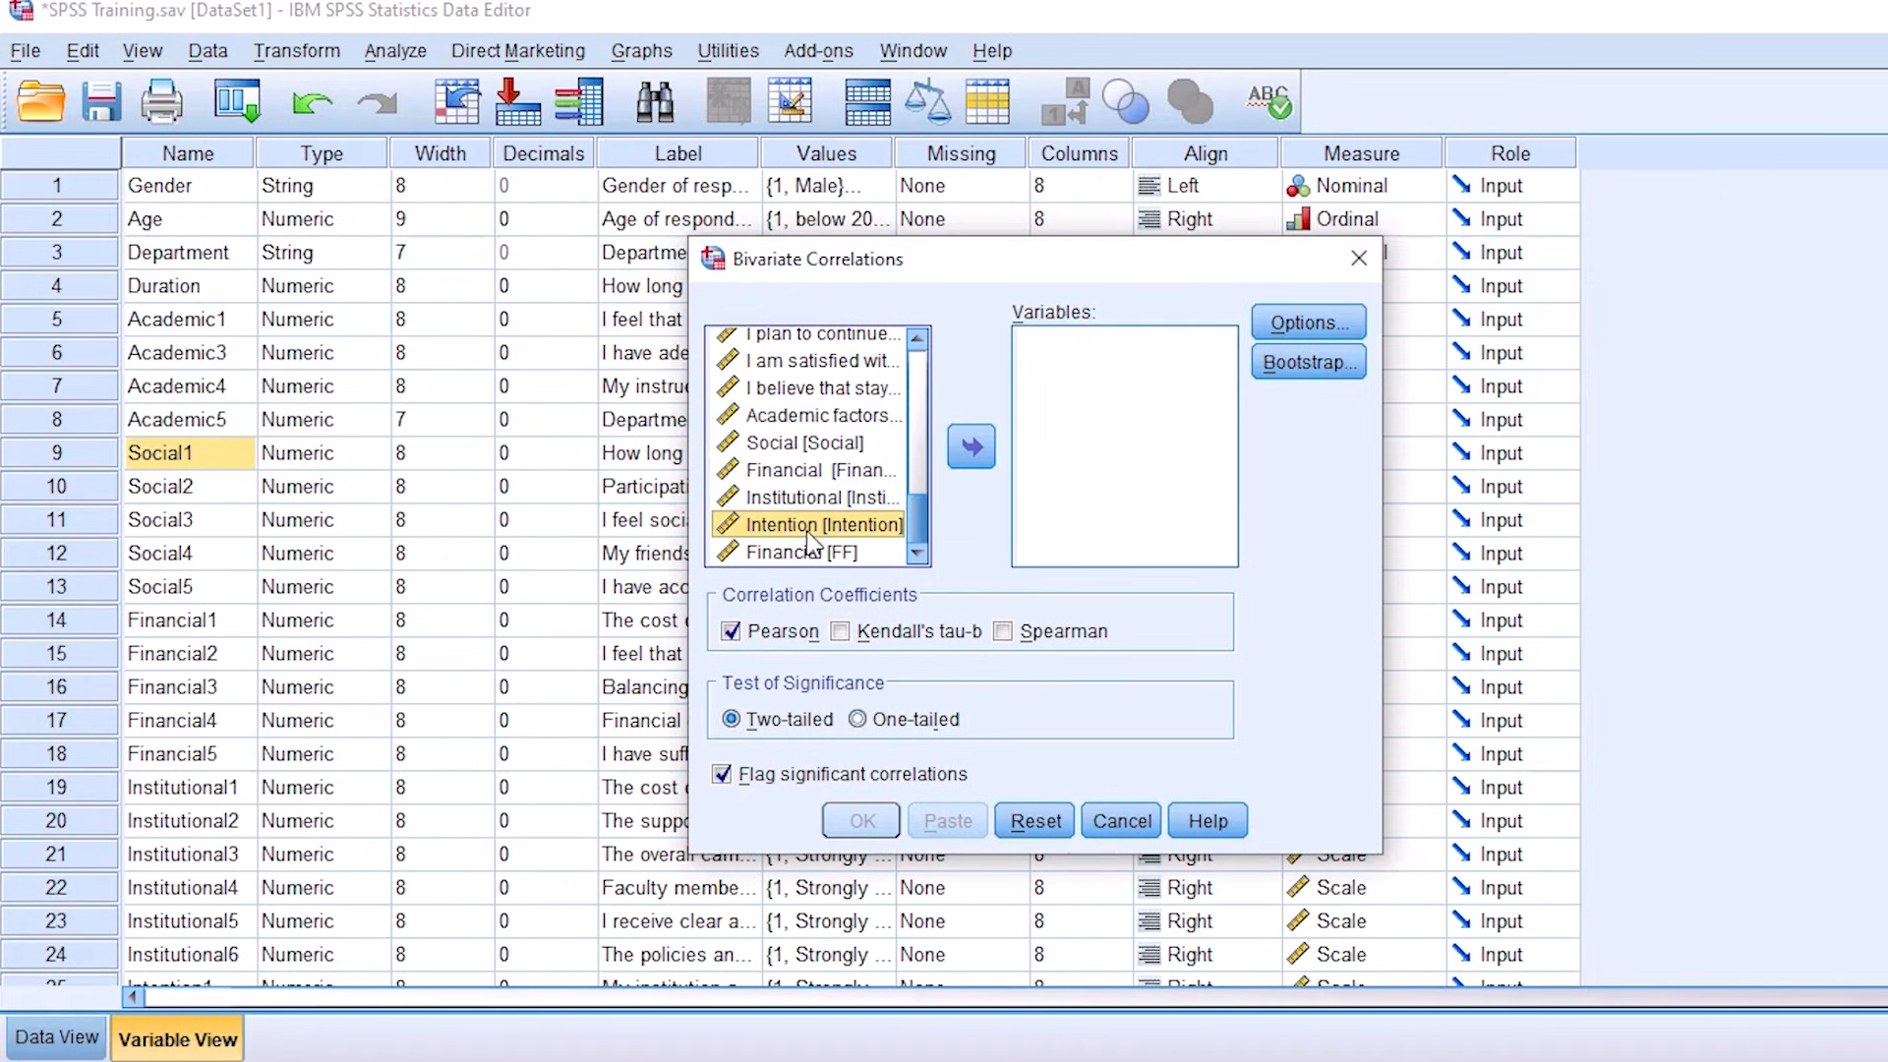
click(971, 452)
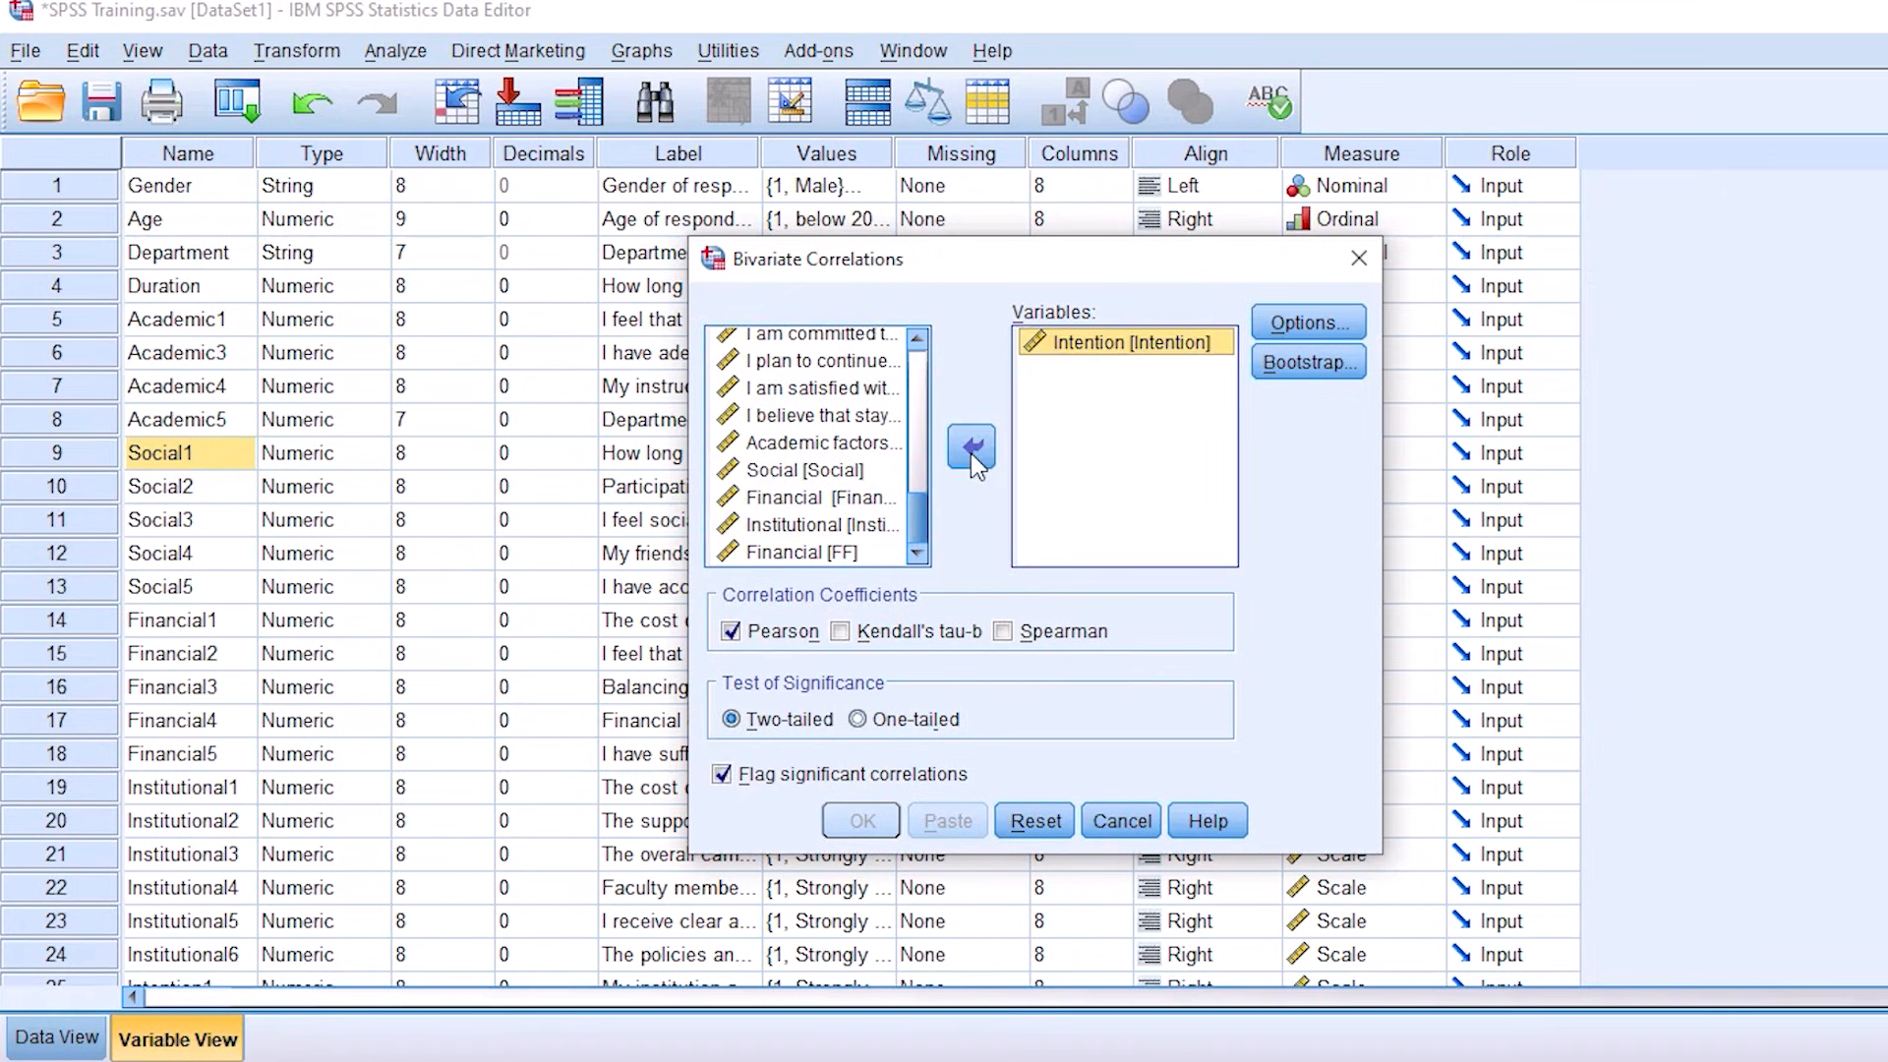
click(802, 443)
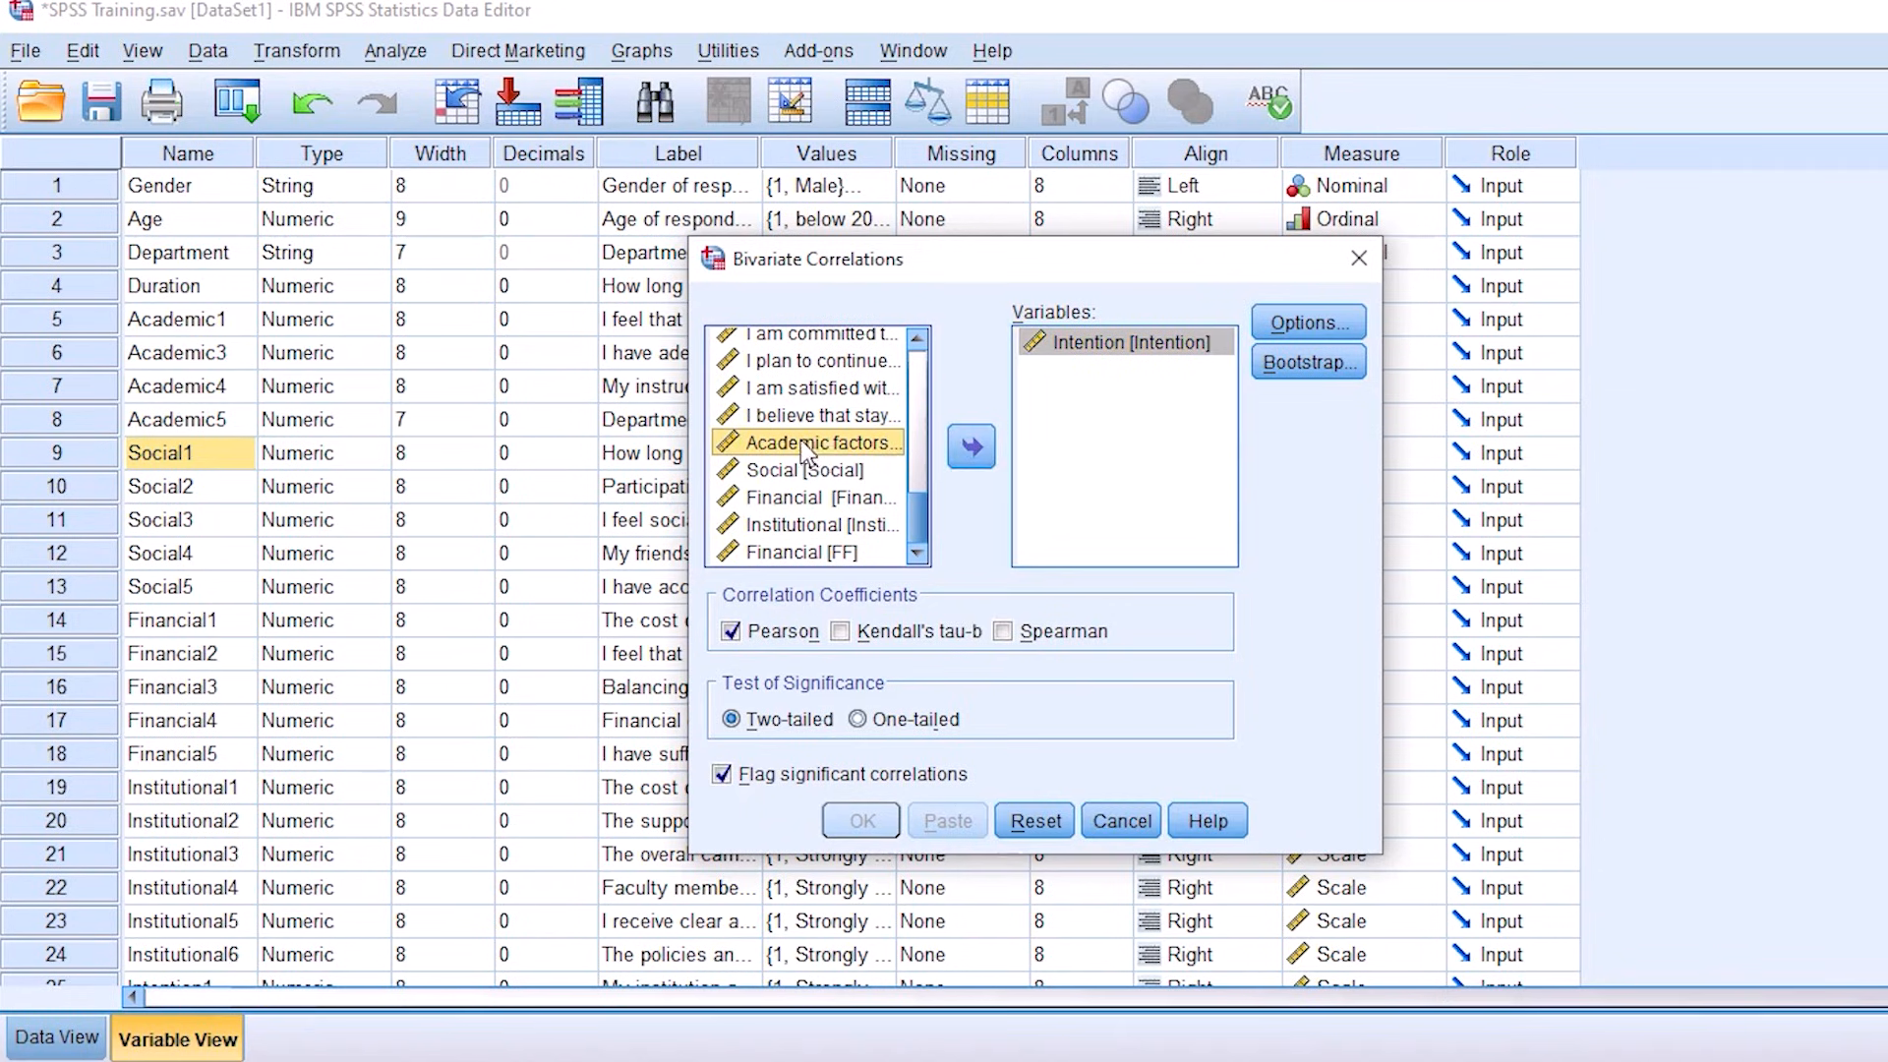
click(977, 453)
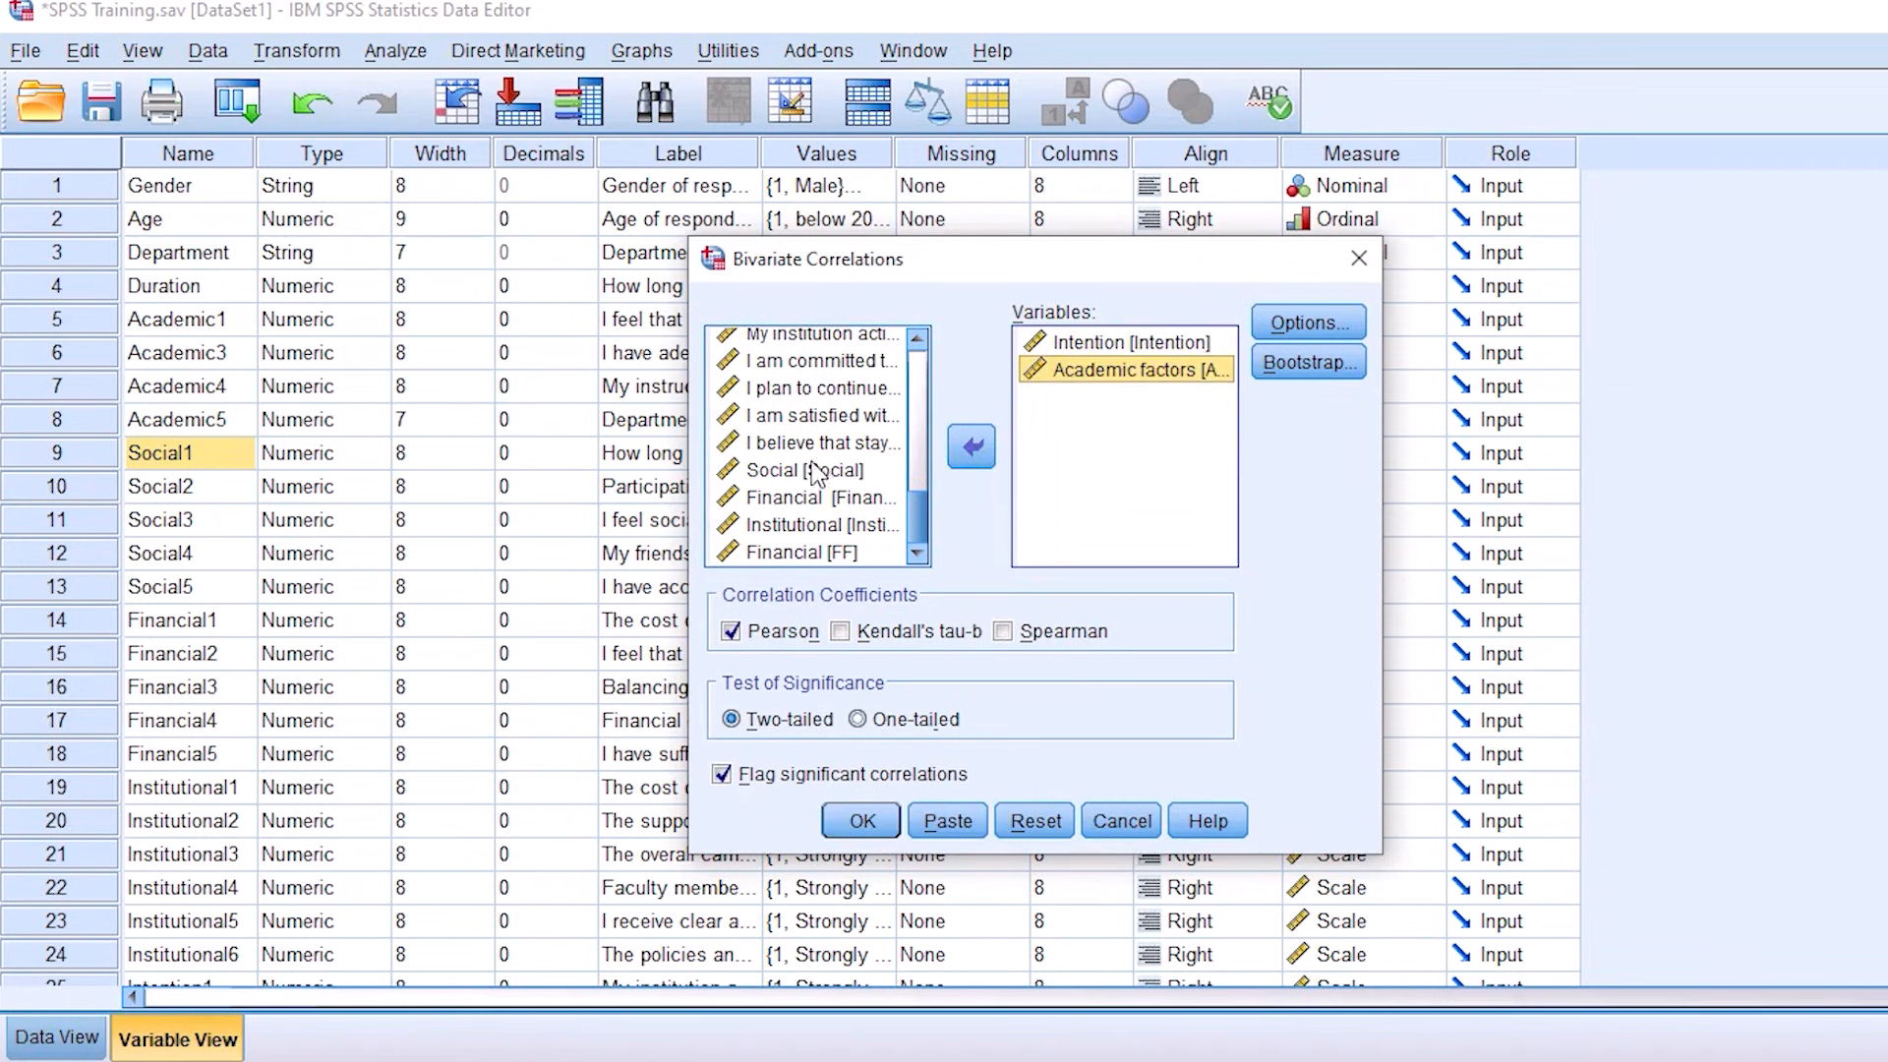
click(811, 471)
click(974, 462)
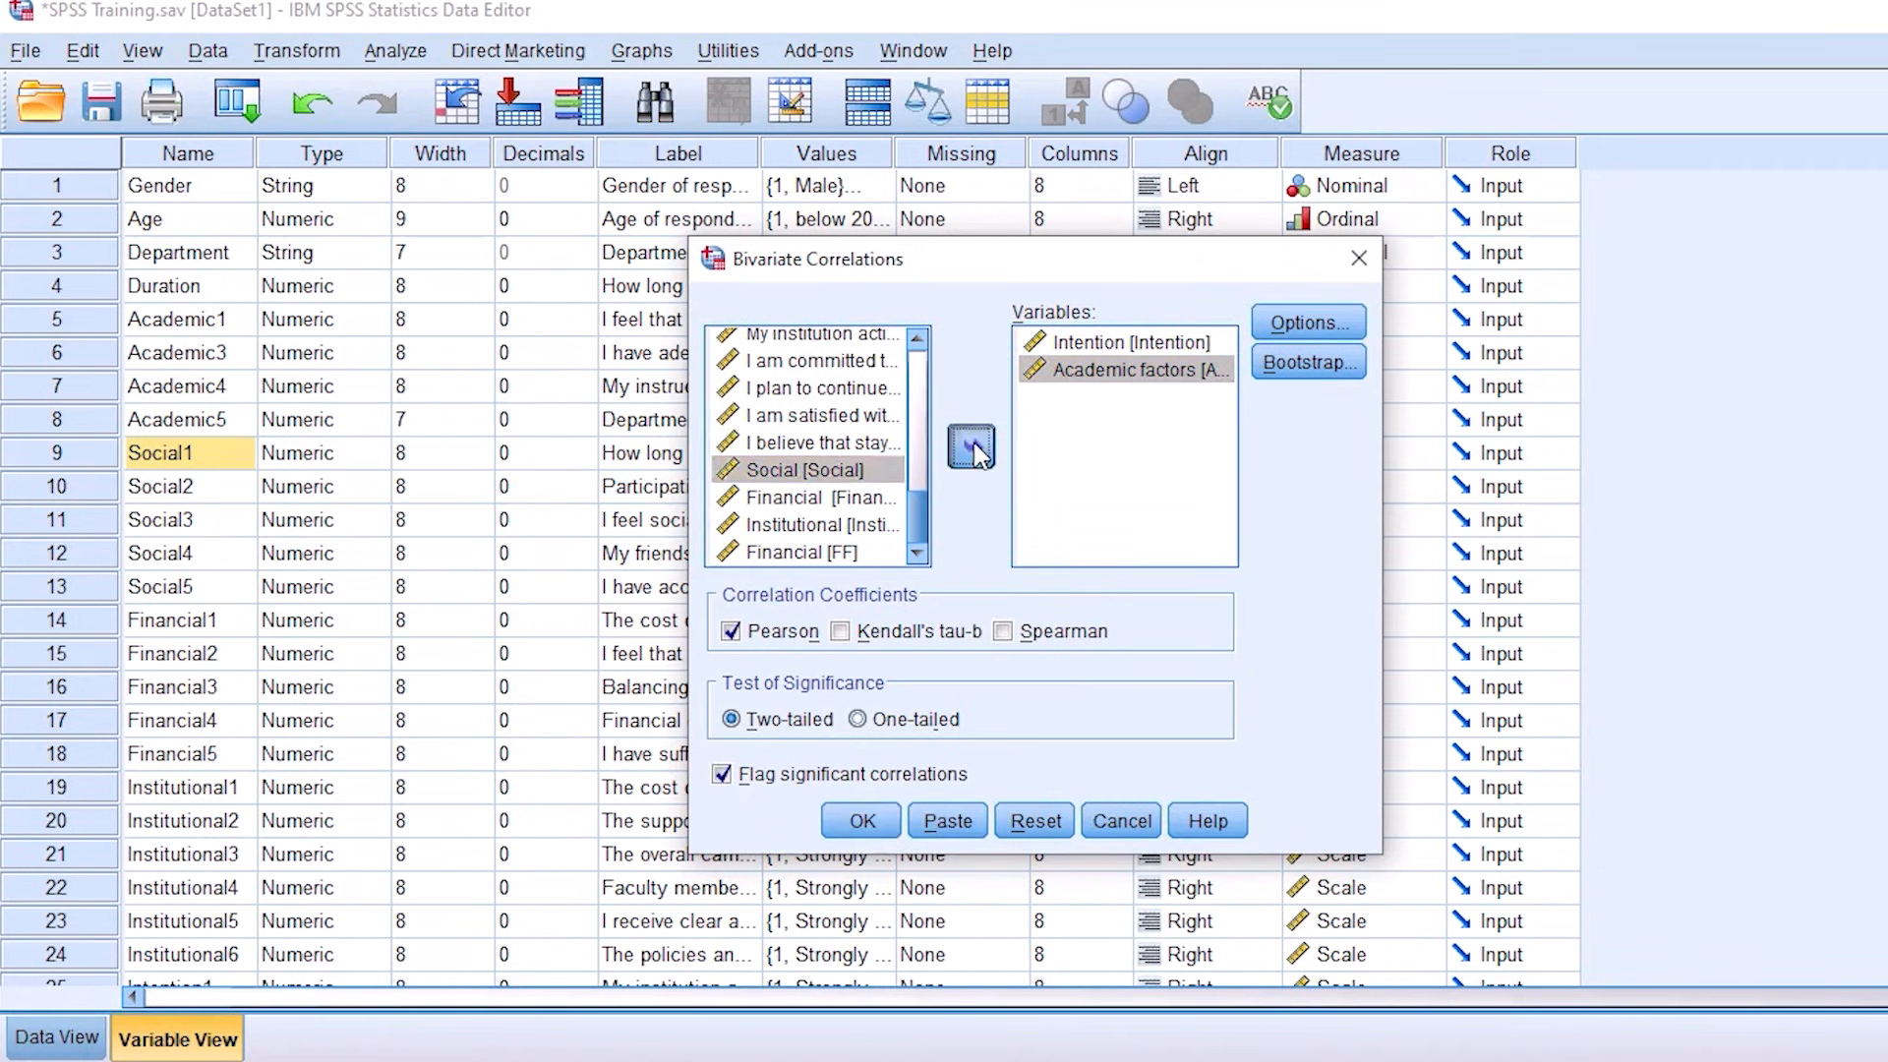
click(806, 502)
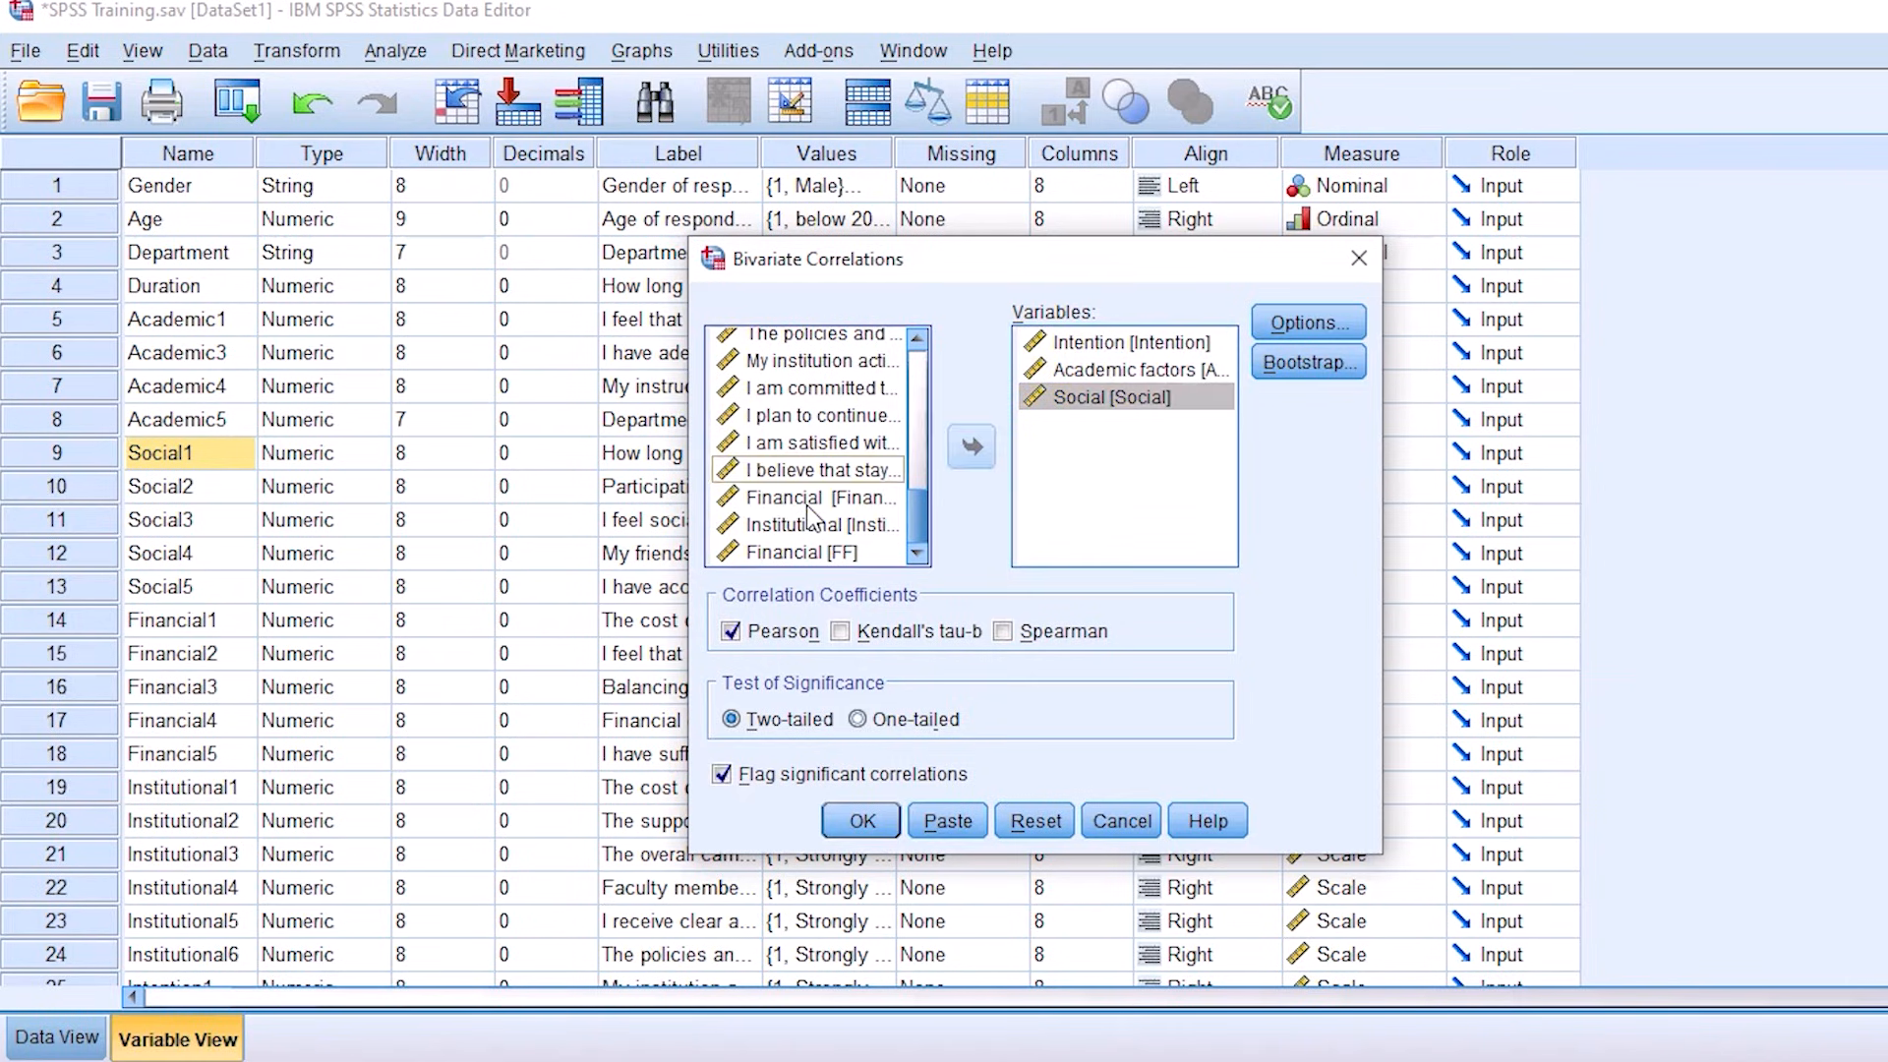
click(979, 452)
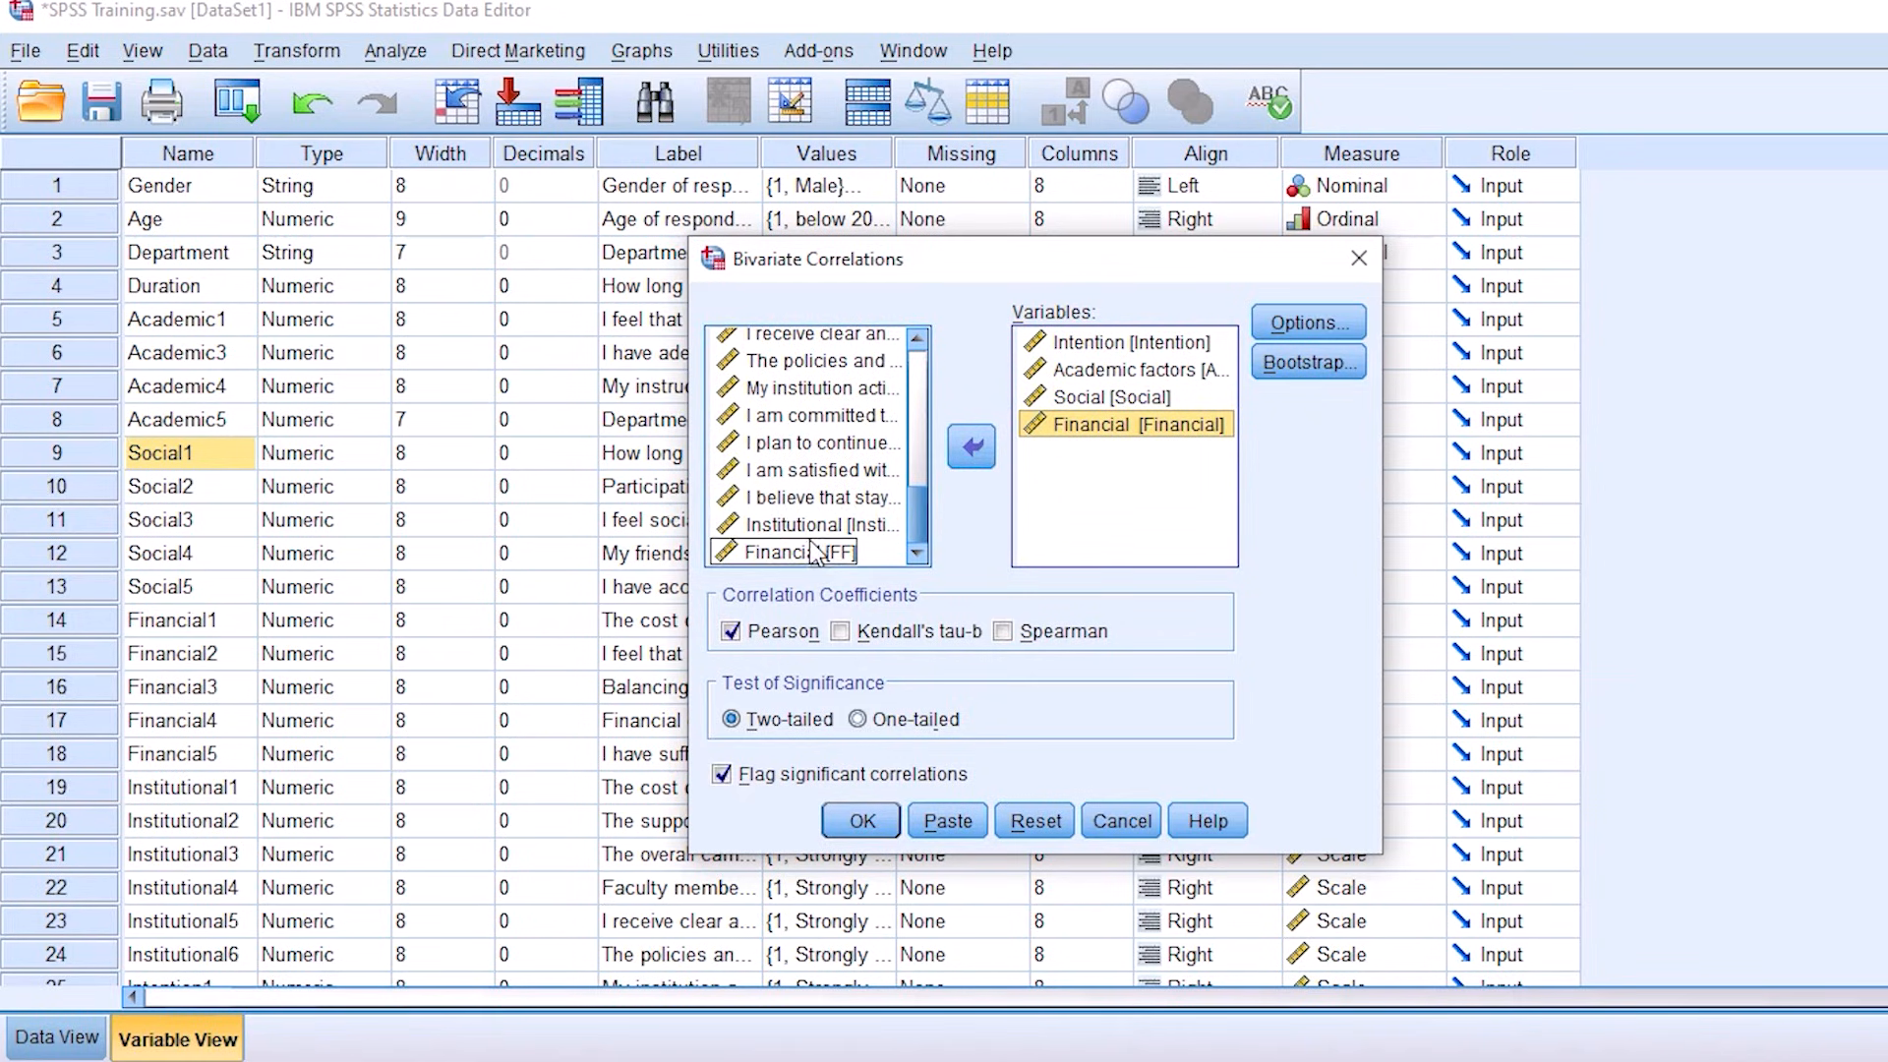
click(812, 529)
click(977, 450)
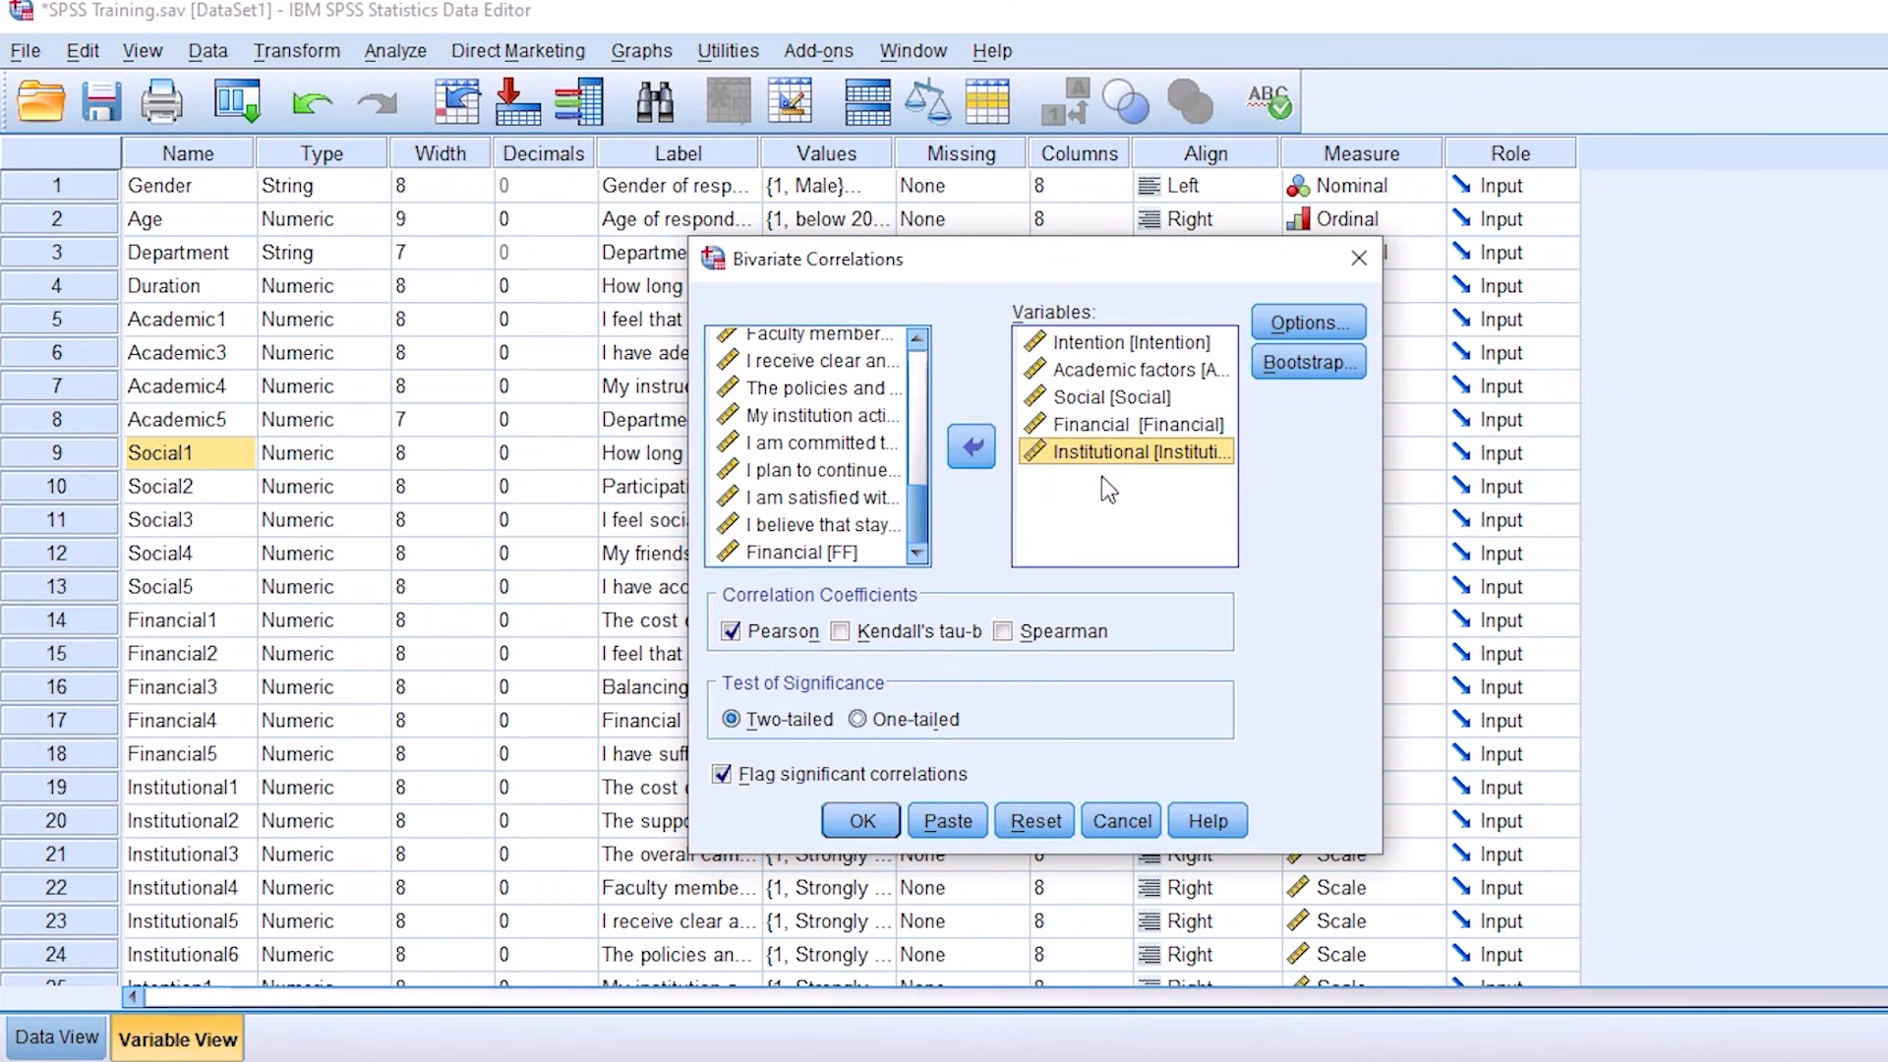
Step: Try the one-tailed test, set significance back to two-tailed and run the Pearson correlation on the five variables
click(1124, 344)
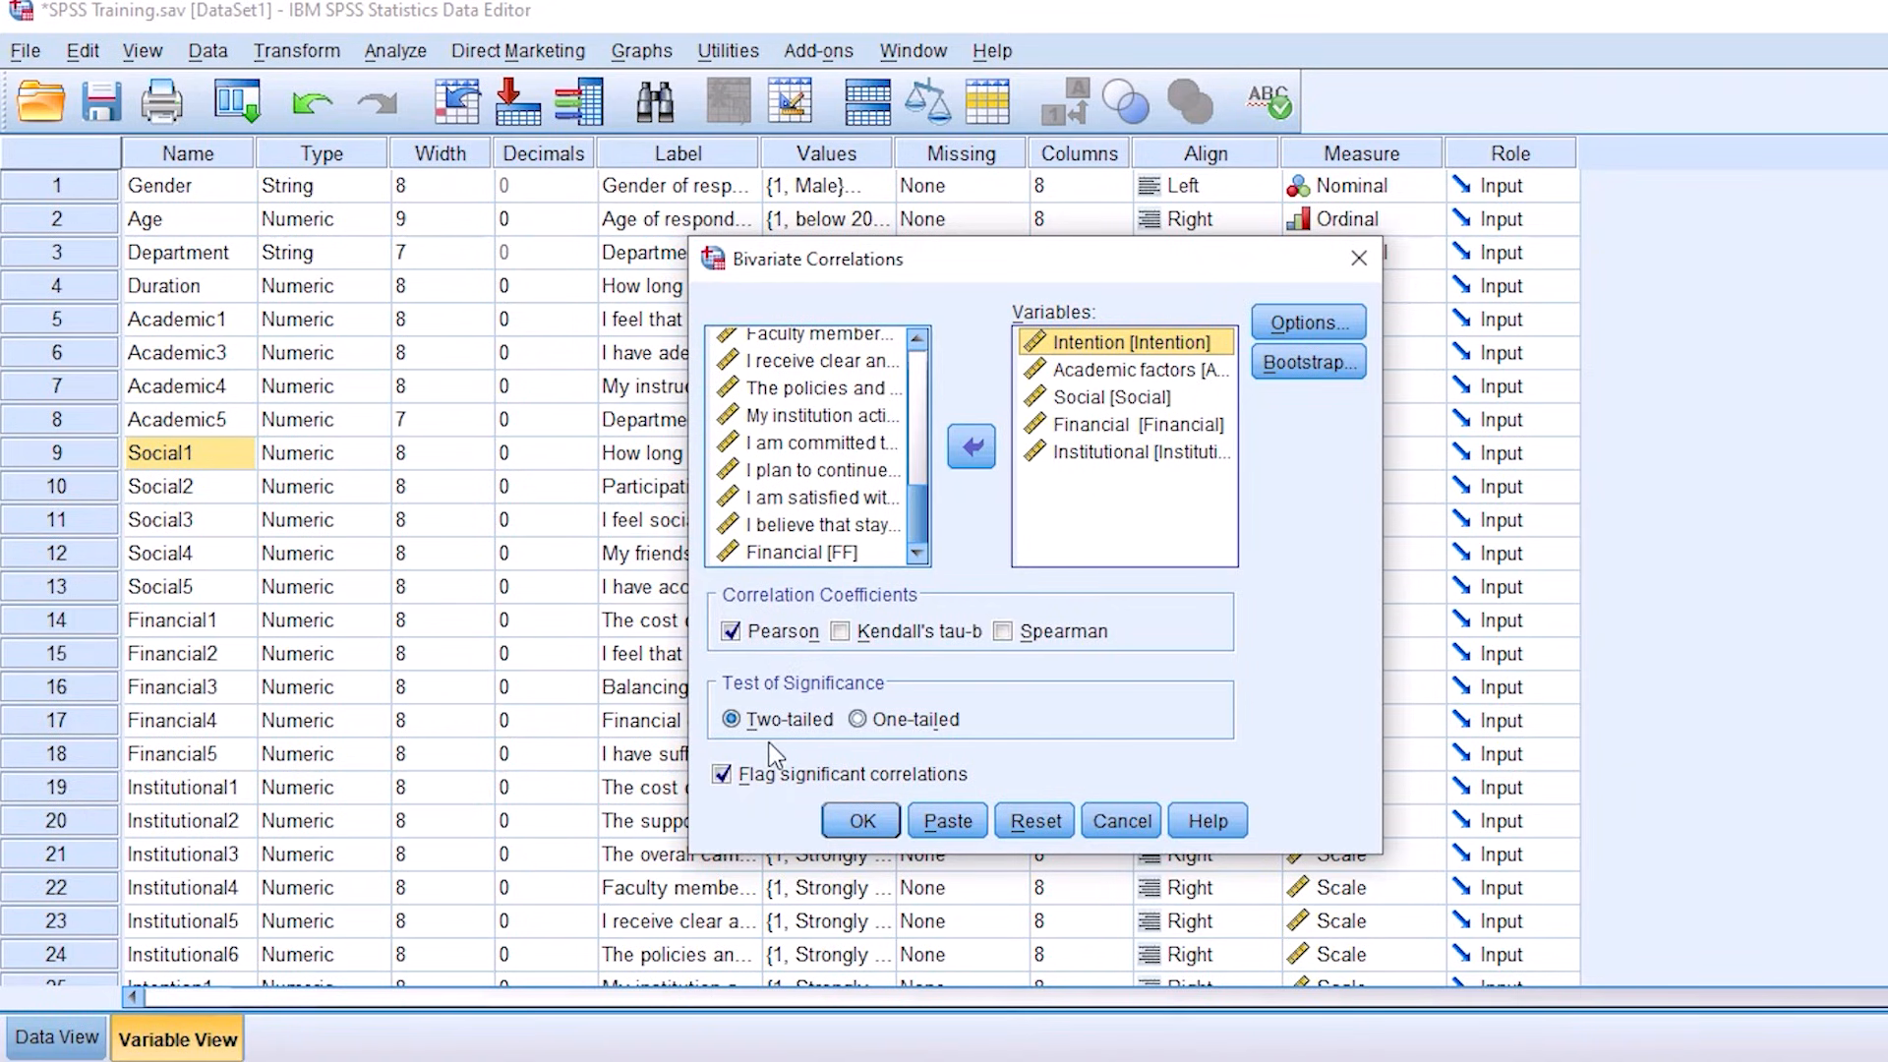
click(889, 722)
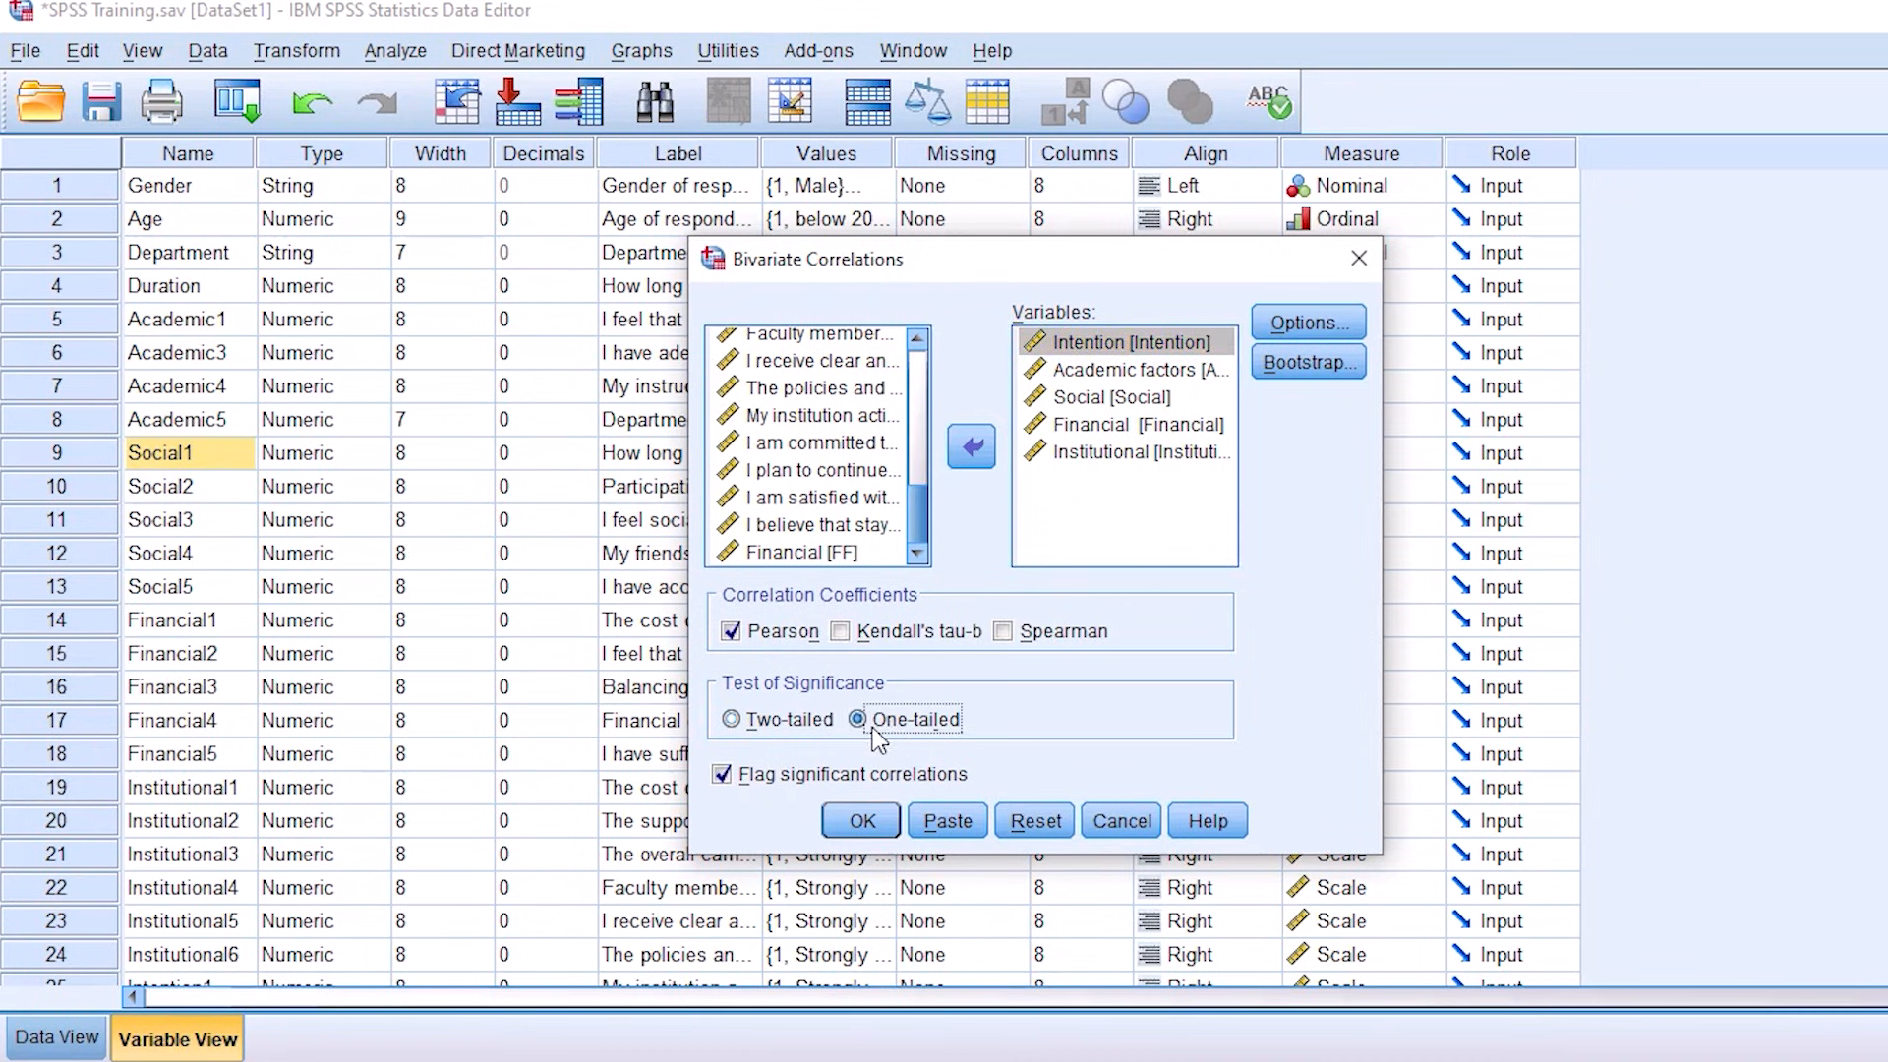
click(776, 722)
click(879, 826)
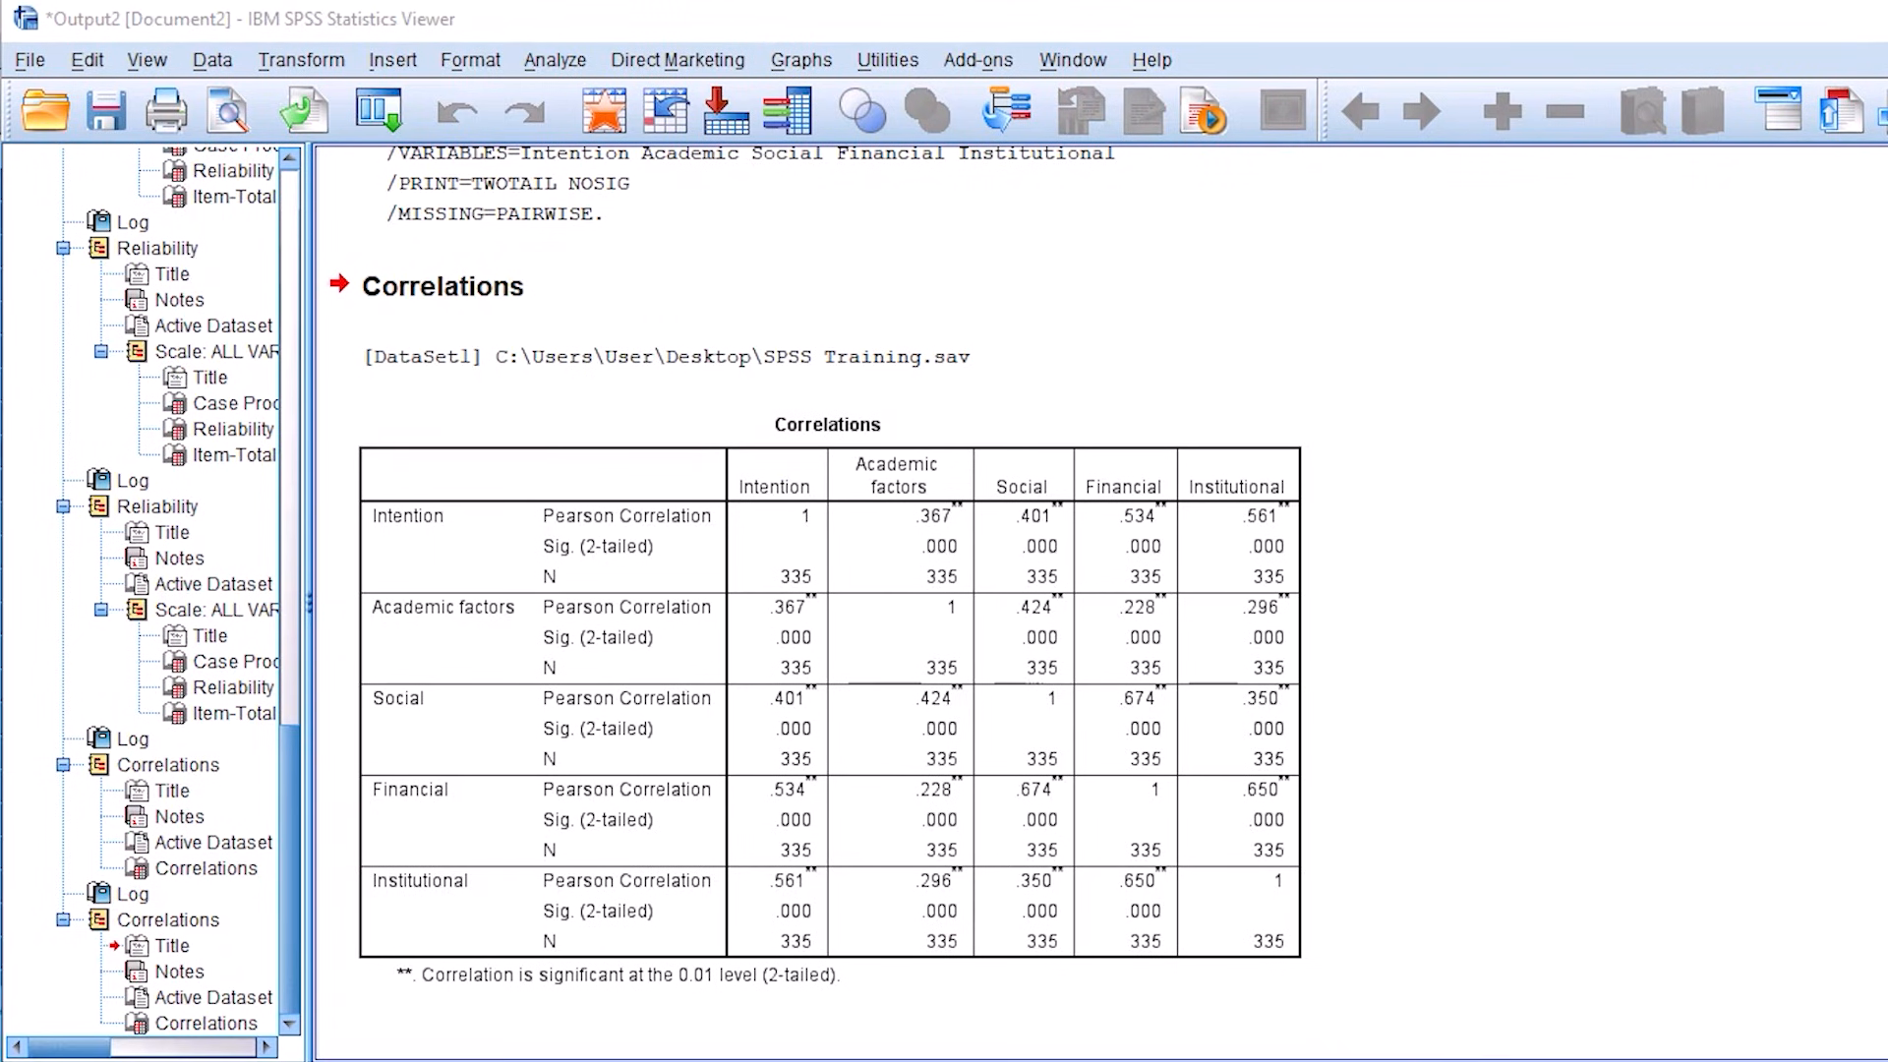
mouse_move(938, 389)
mouse_down()
mouse_move(1080, 363)
mouse_move(1168, 318)
mouse_up()
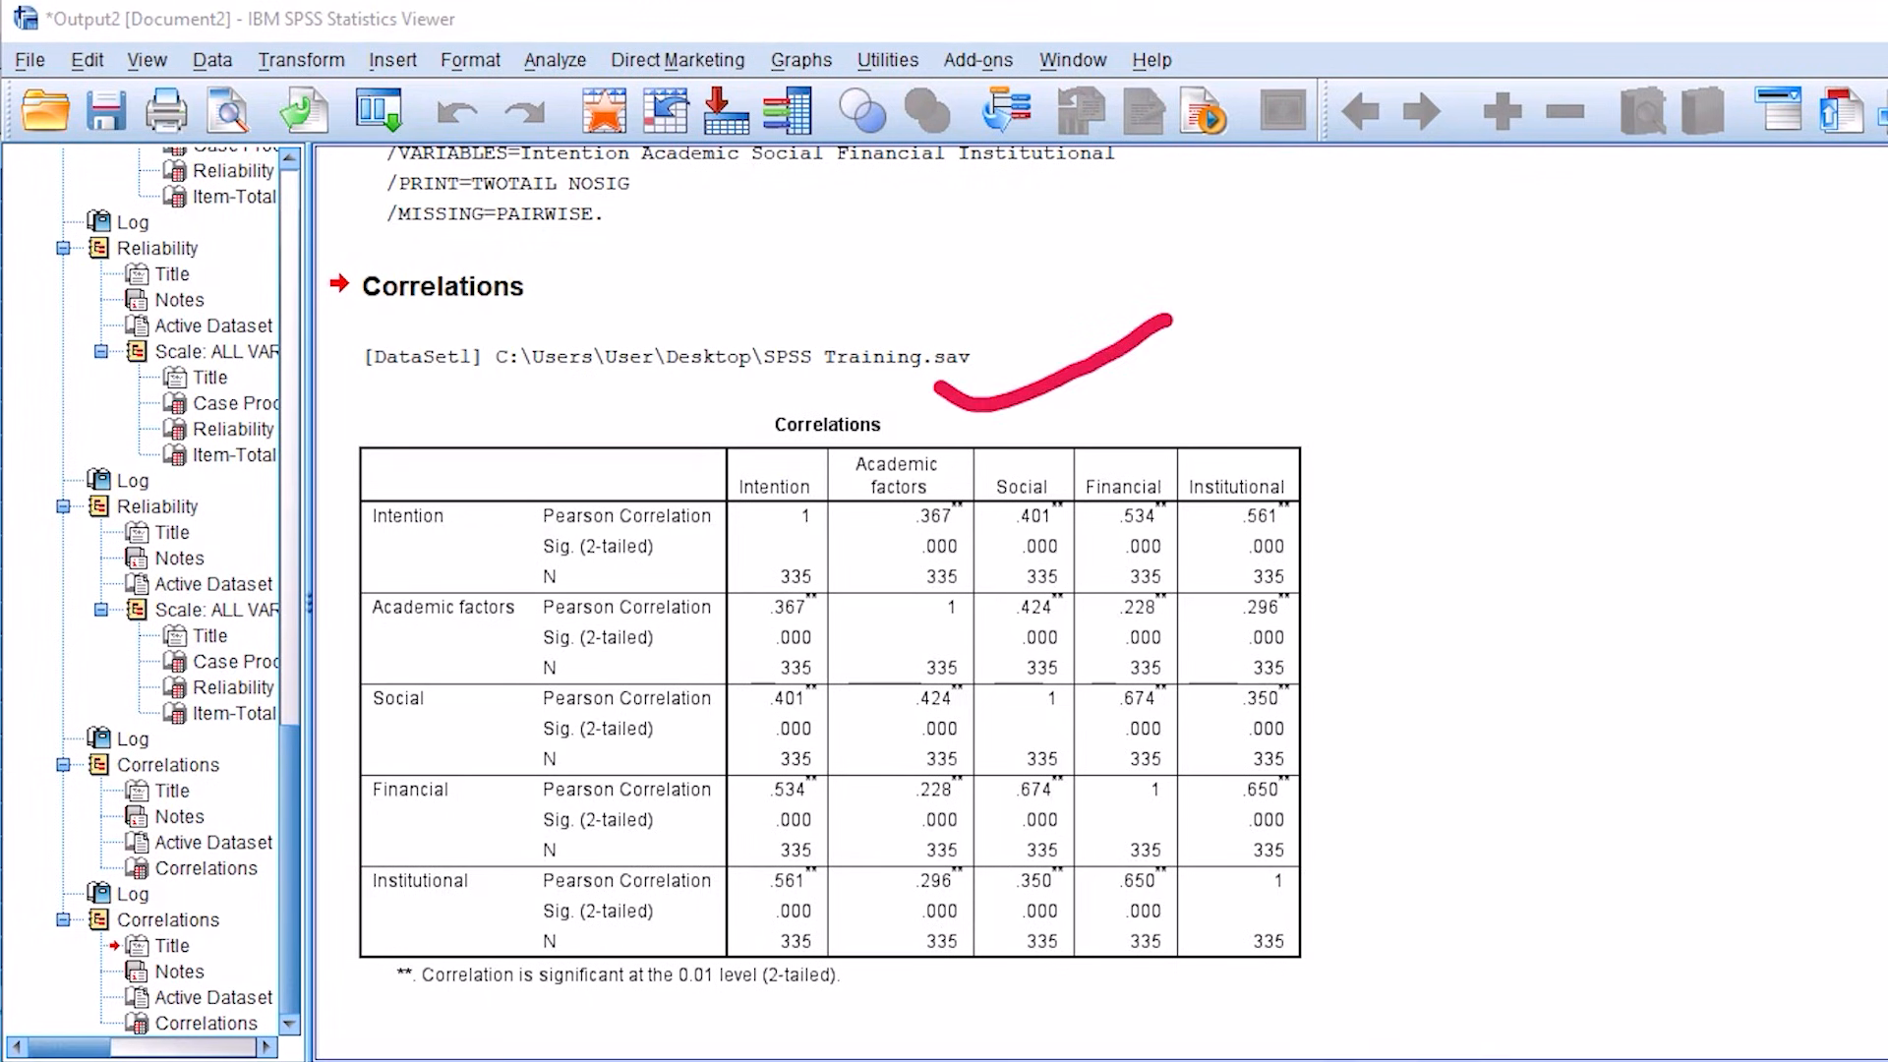
drag(472, 524, 594, 434)
drag(317, 603, 445, 924)
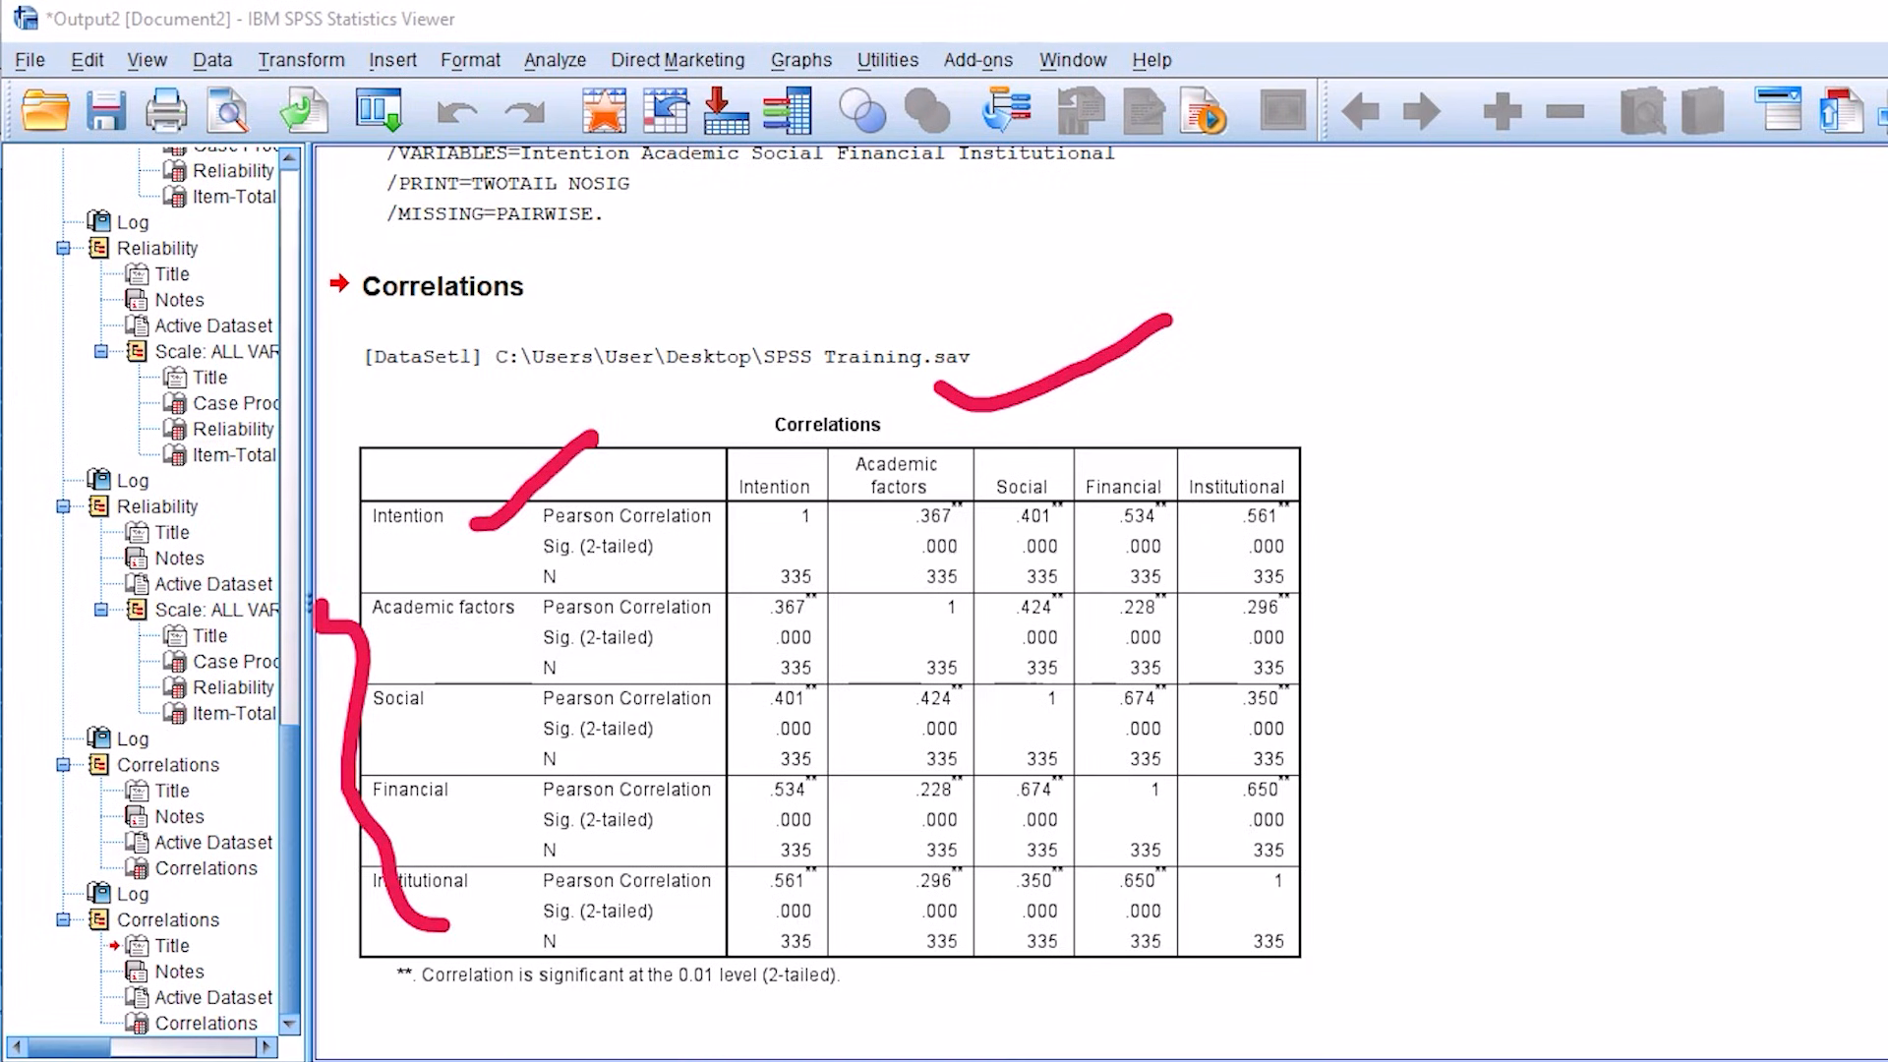
key(e)
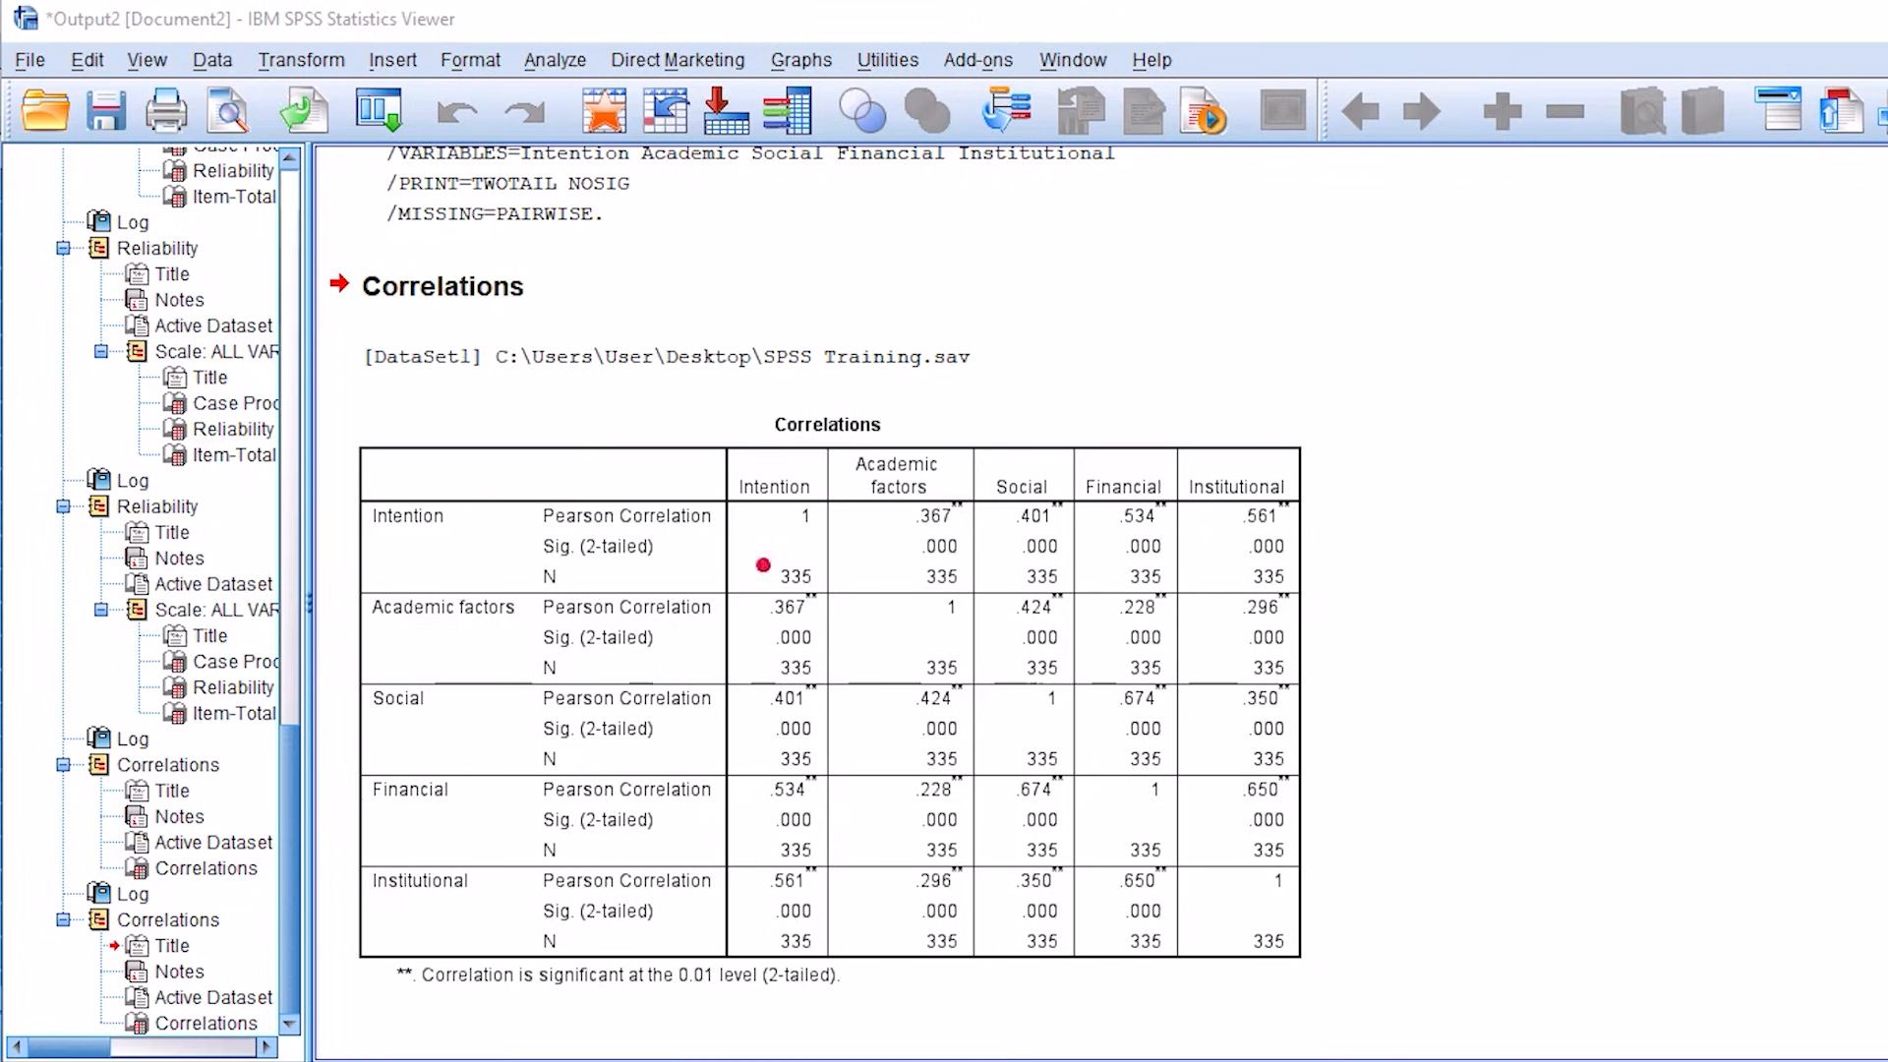
Step: Copy the new five-variable Correlations table from the SPSS output and paste it into Document1 in Word
right_click(859, 641)
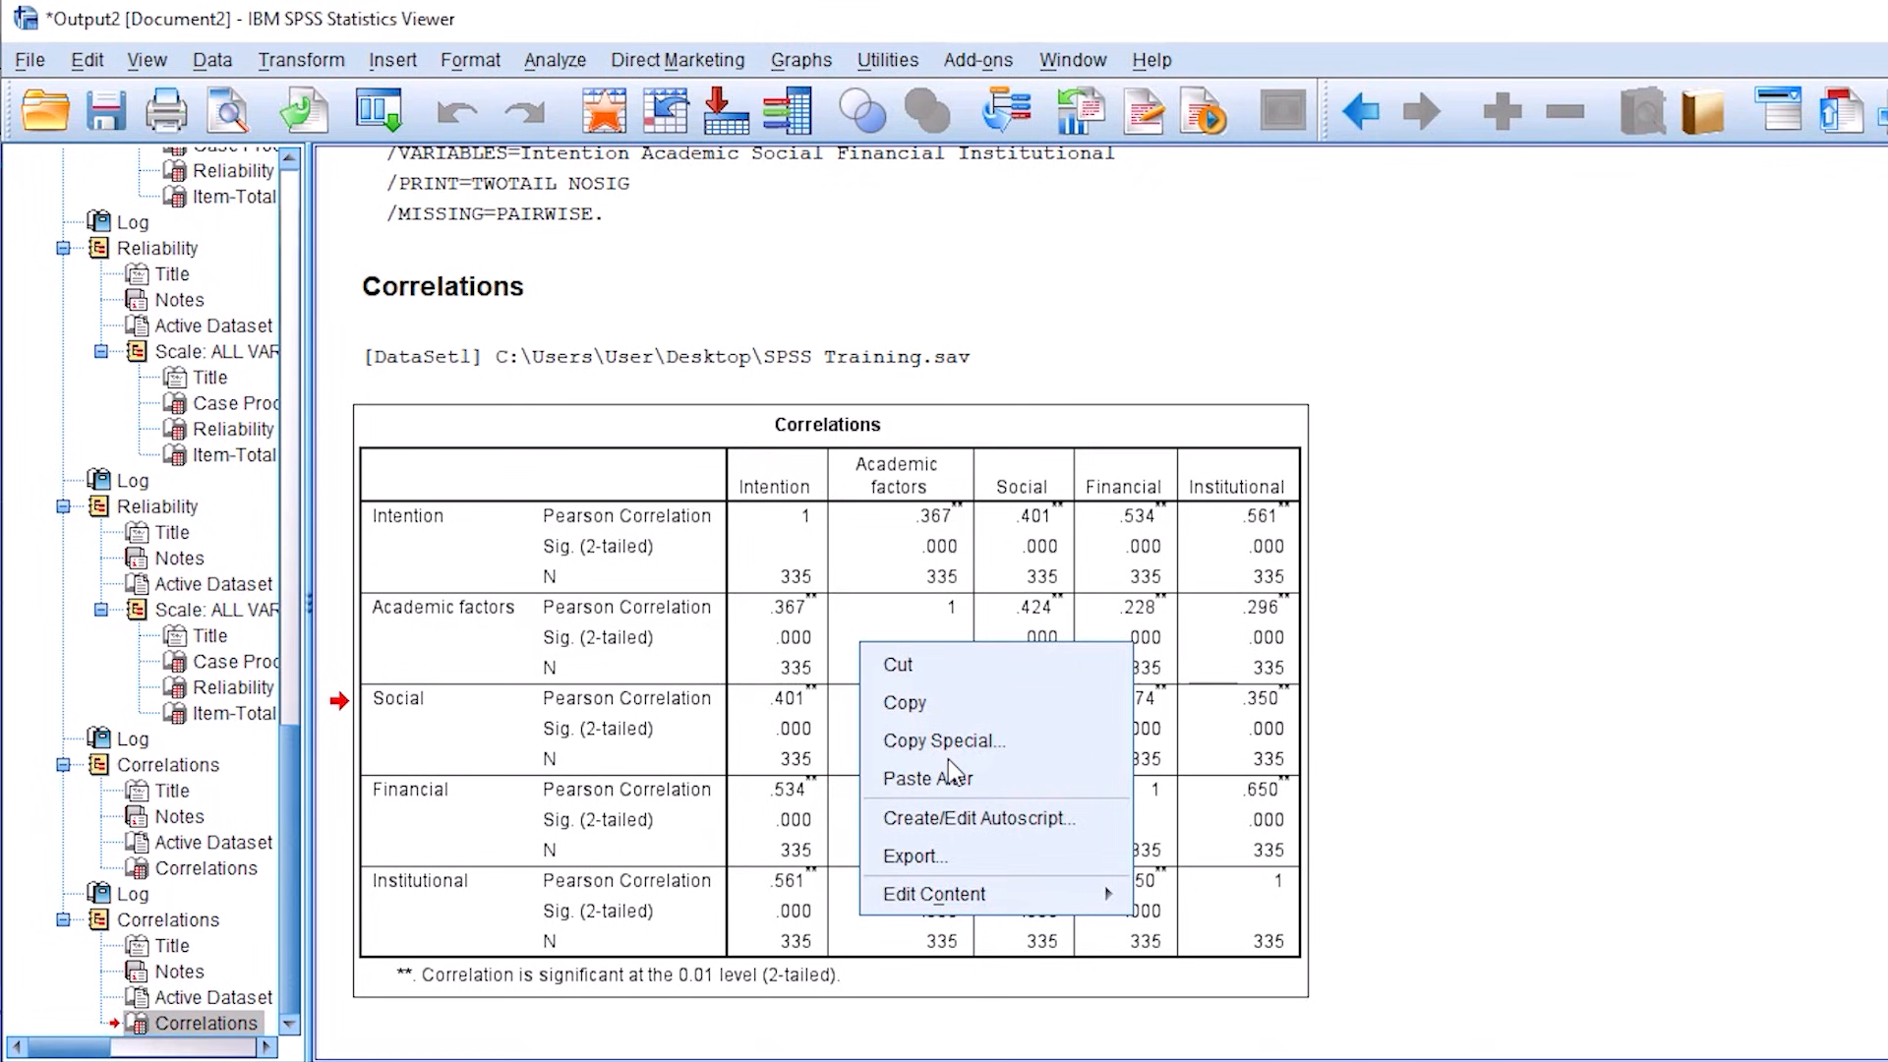
click(923, 702)
mouse_move(833, 1060)
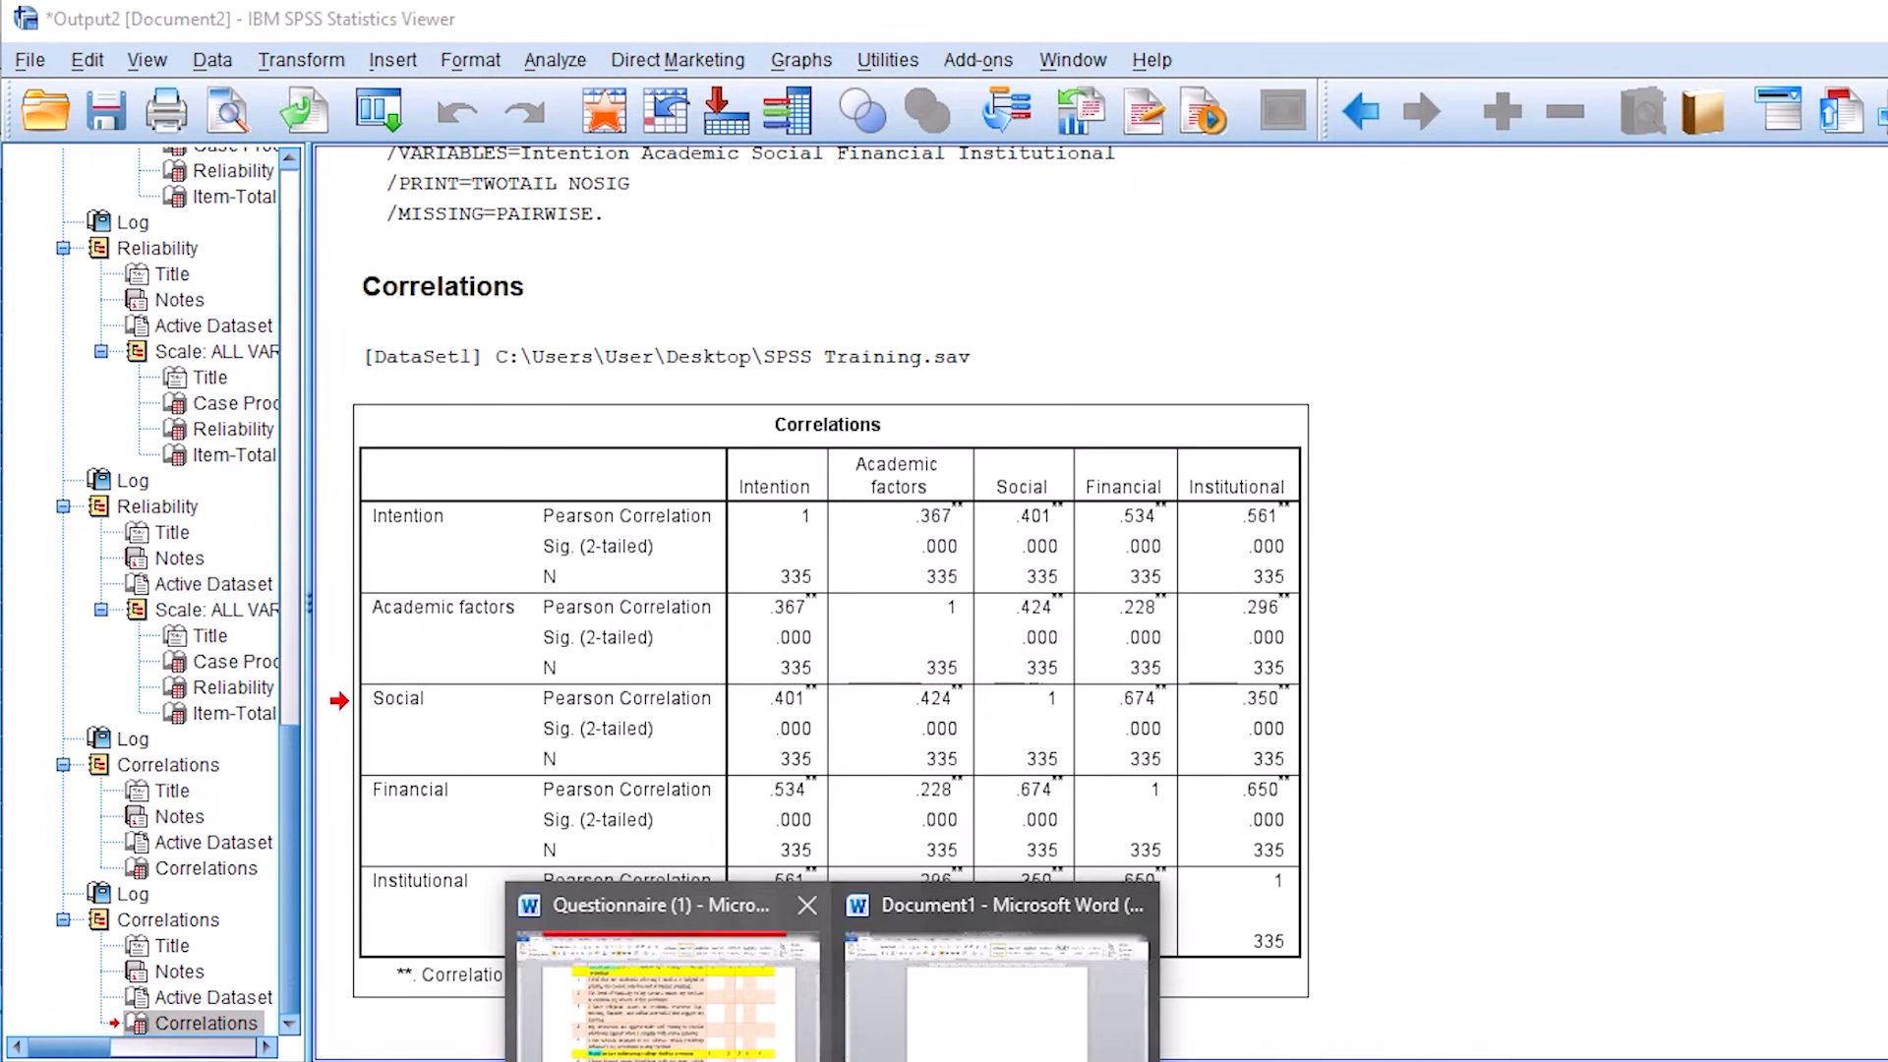
click(995, 984)
key(ctrl+v)
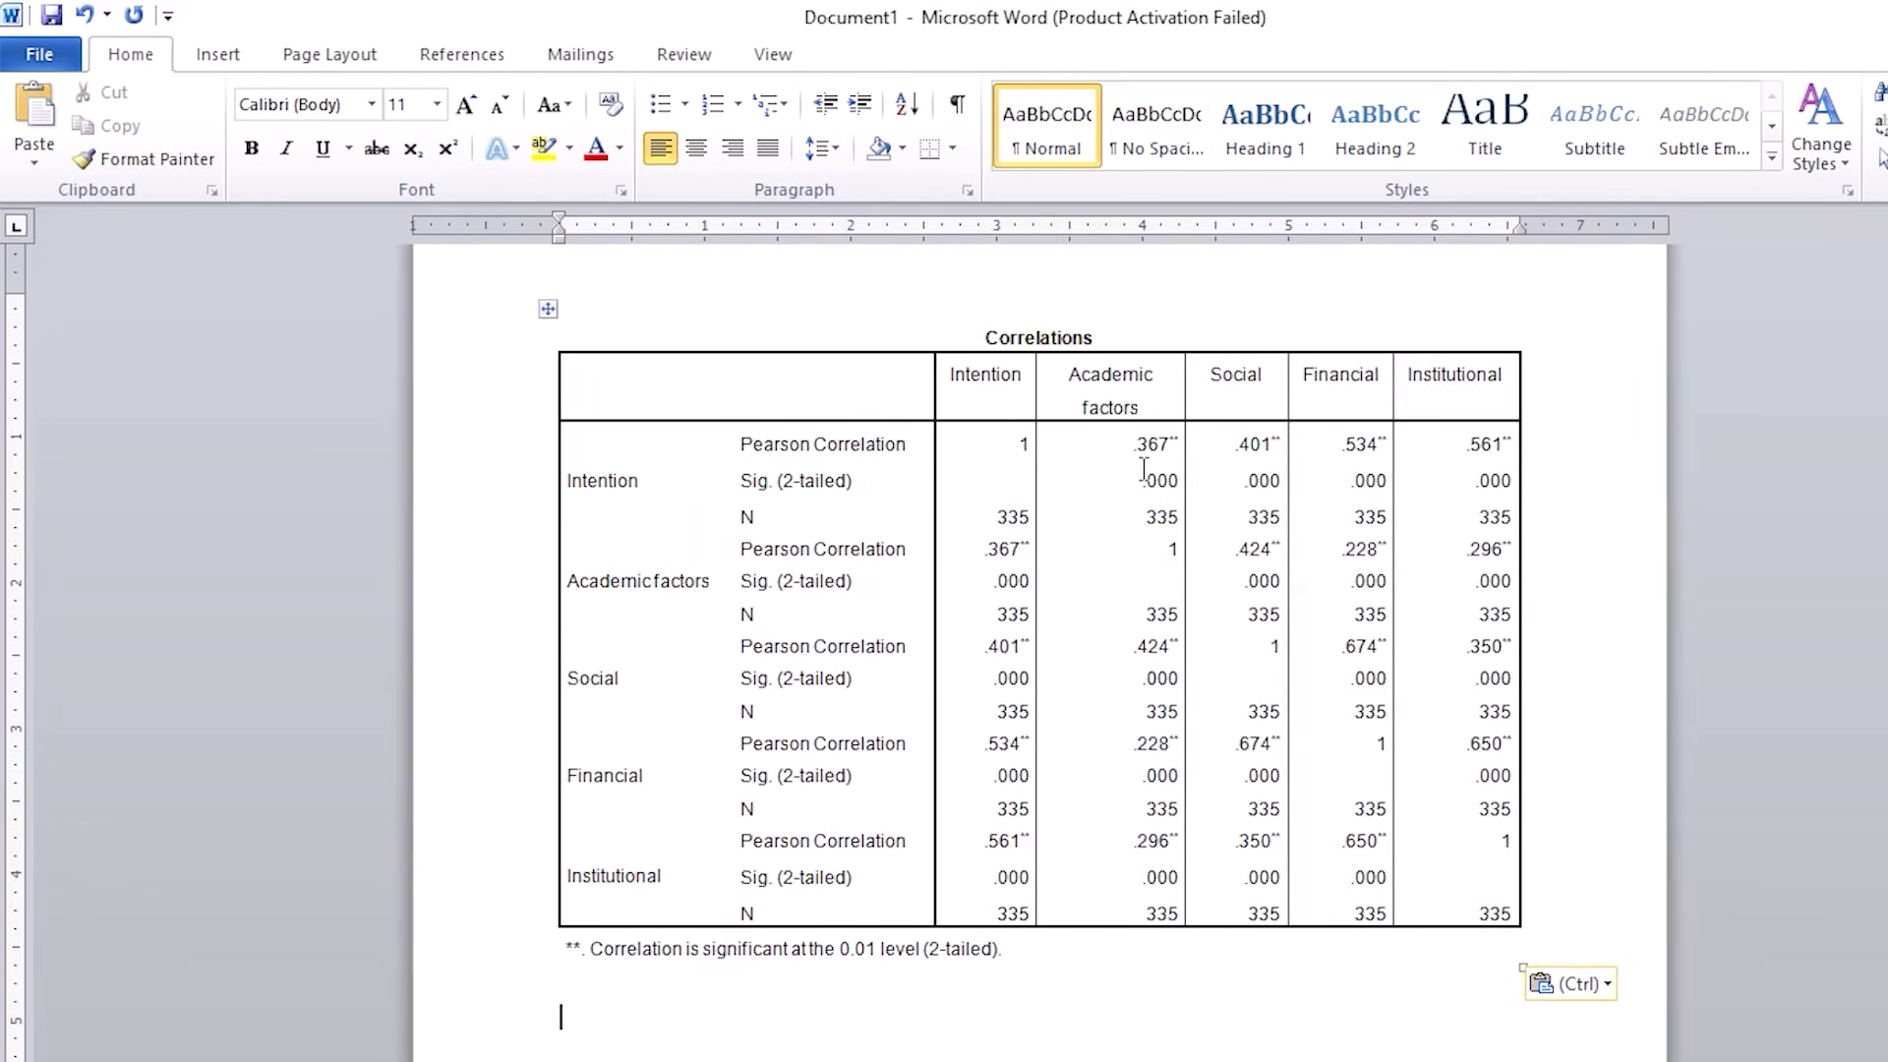
Step: Clear the duplicate values above the diagonal in the Intention, Academic factors, Social and Financial rows of the pasted table
drag(1136, 443, 1425, 536)
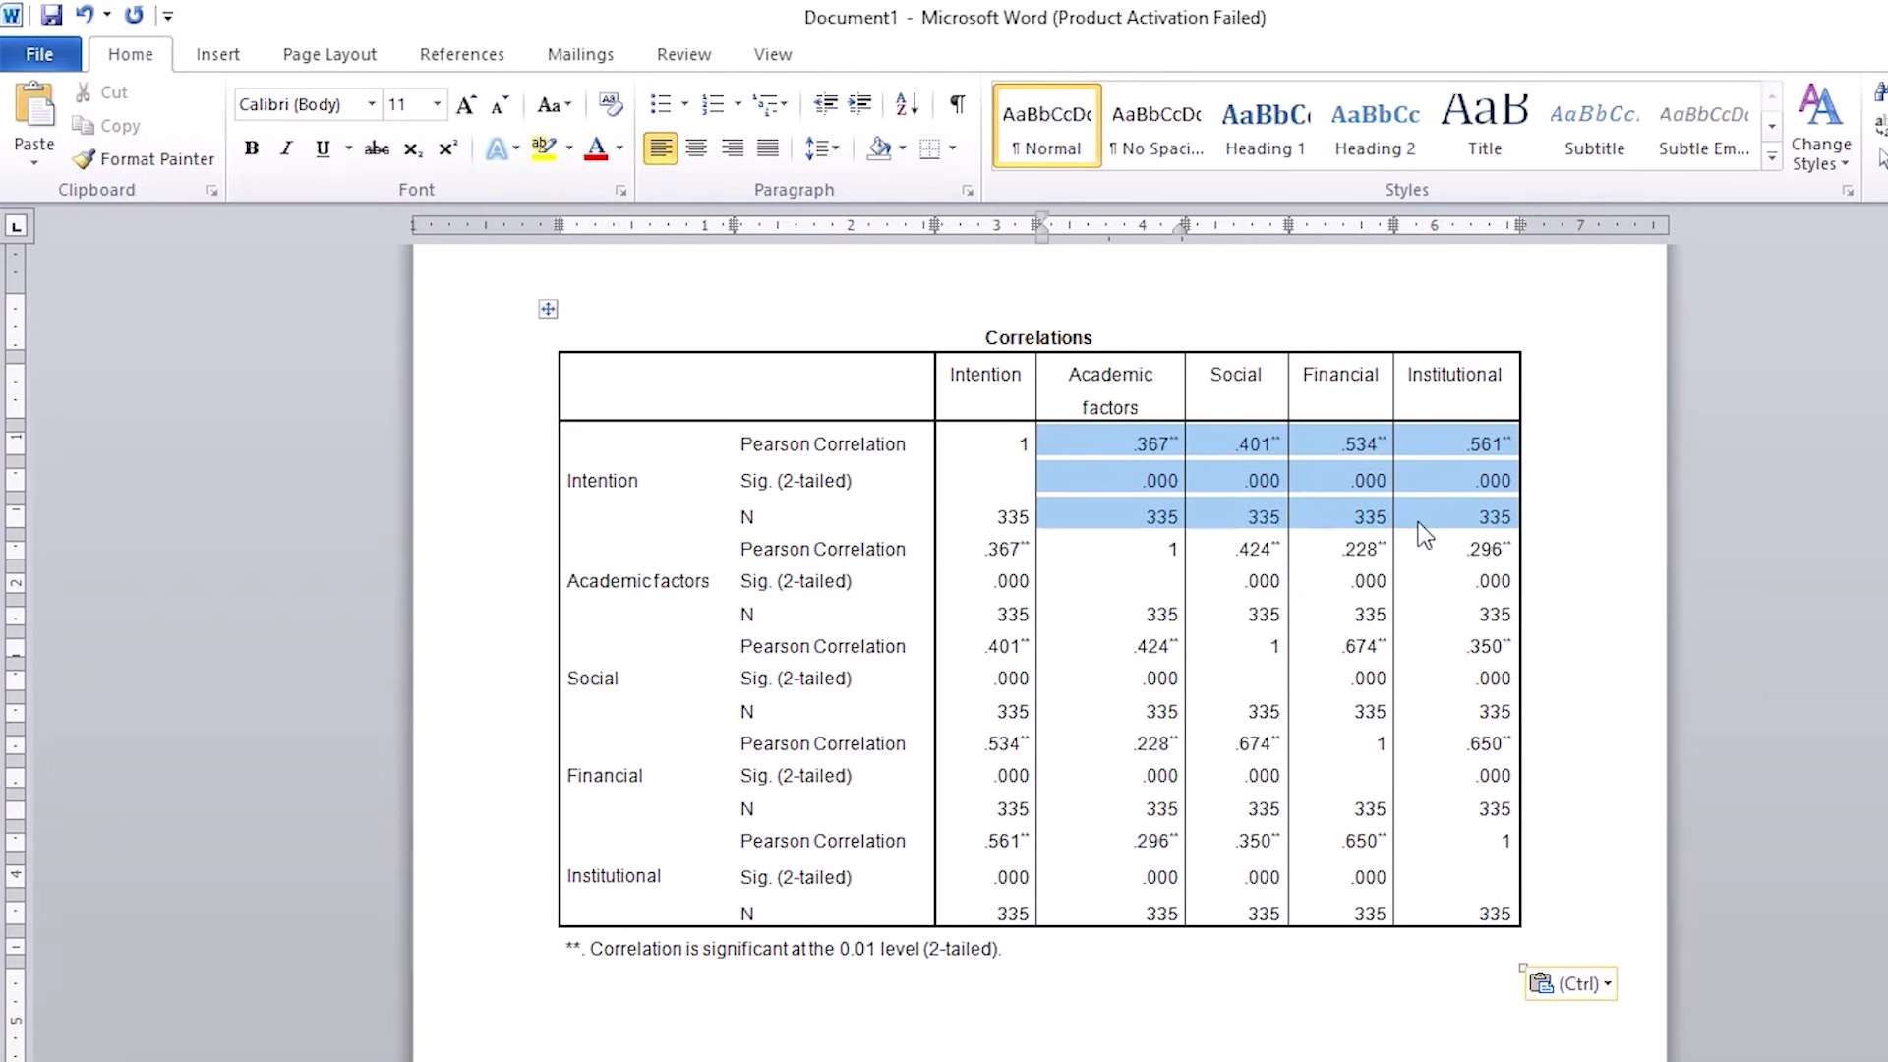
key(Delete)
drag(1228, 554, 1444, 590)
key(Delete)
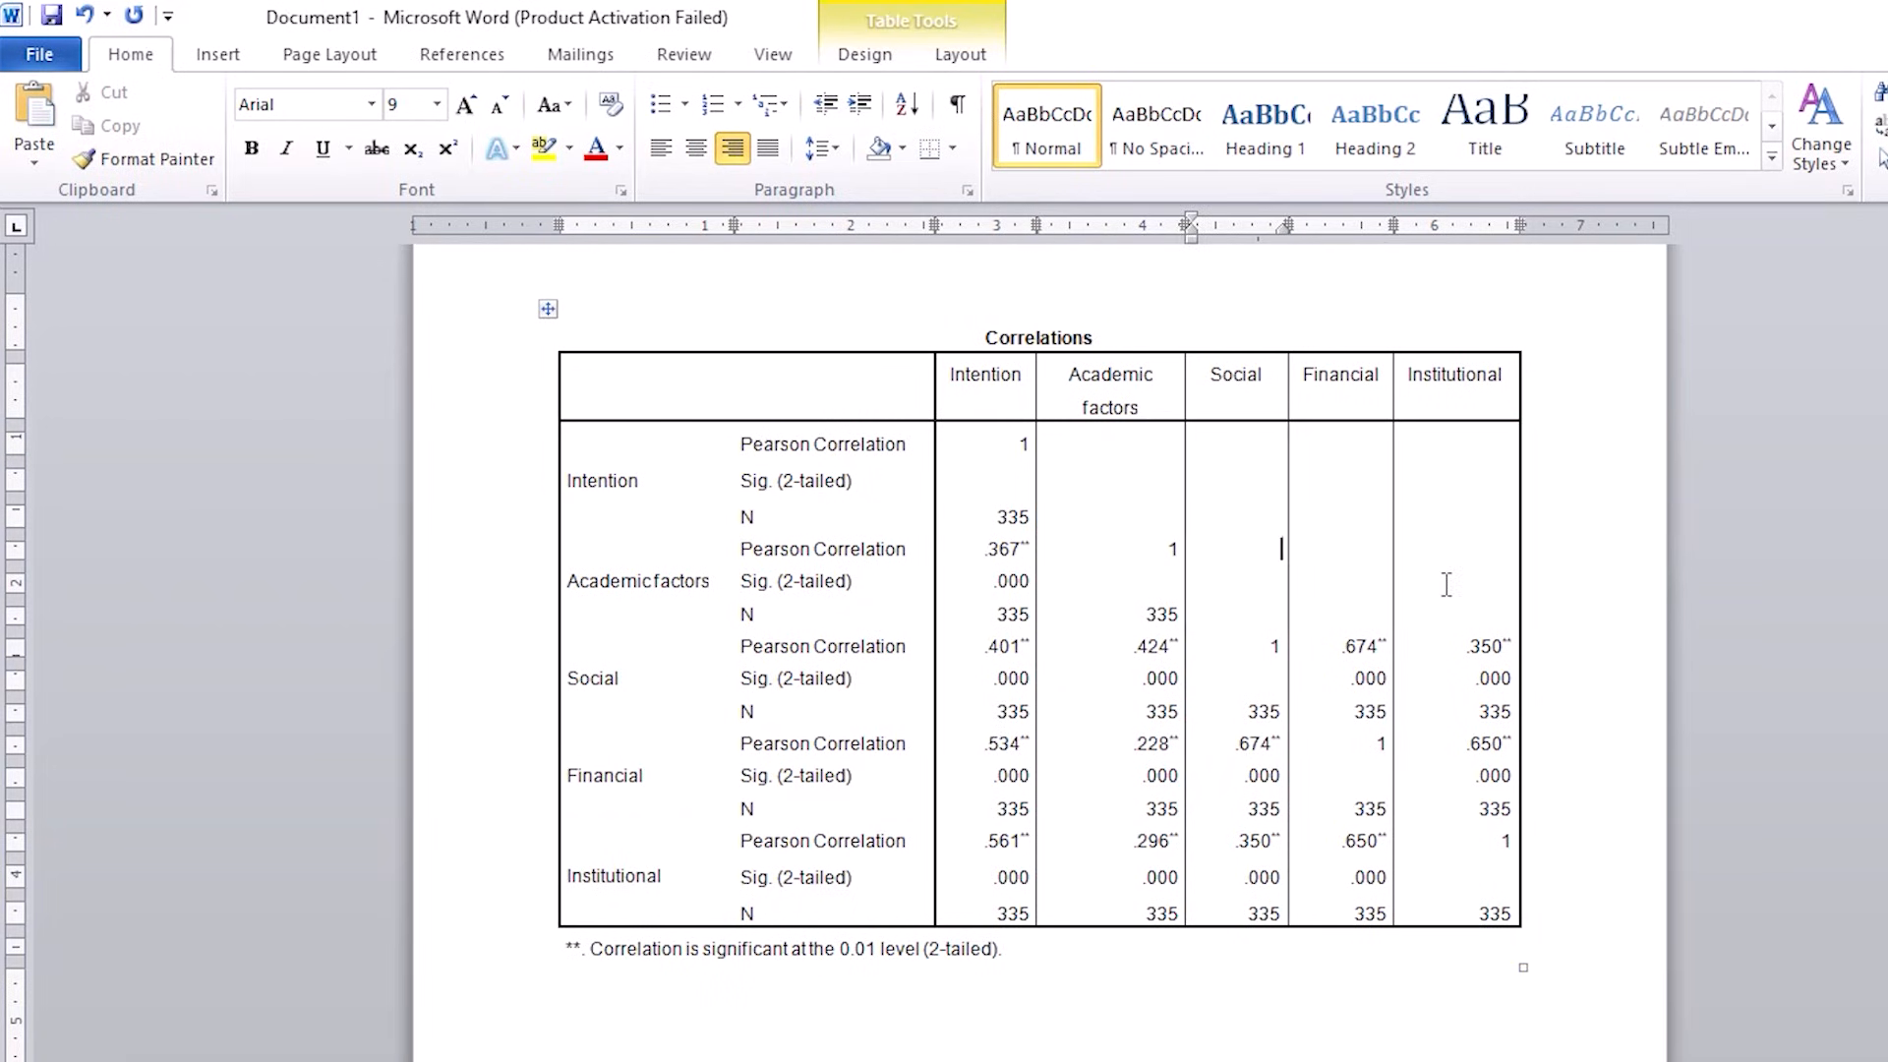
drag(1339, 649, 1472, 712)
key(Delete)
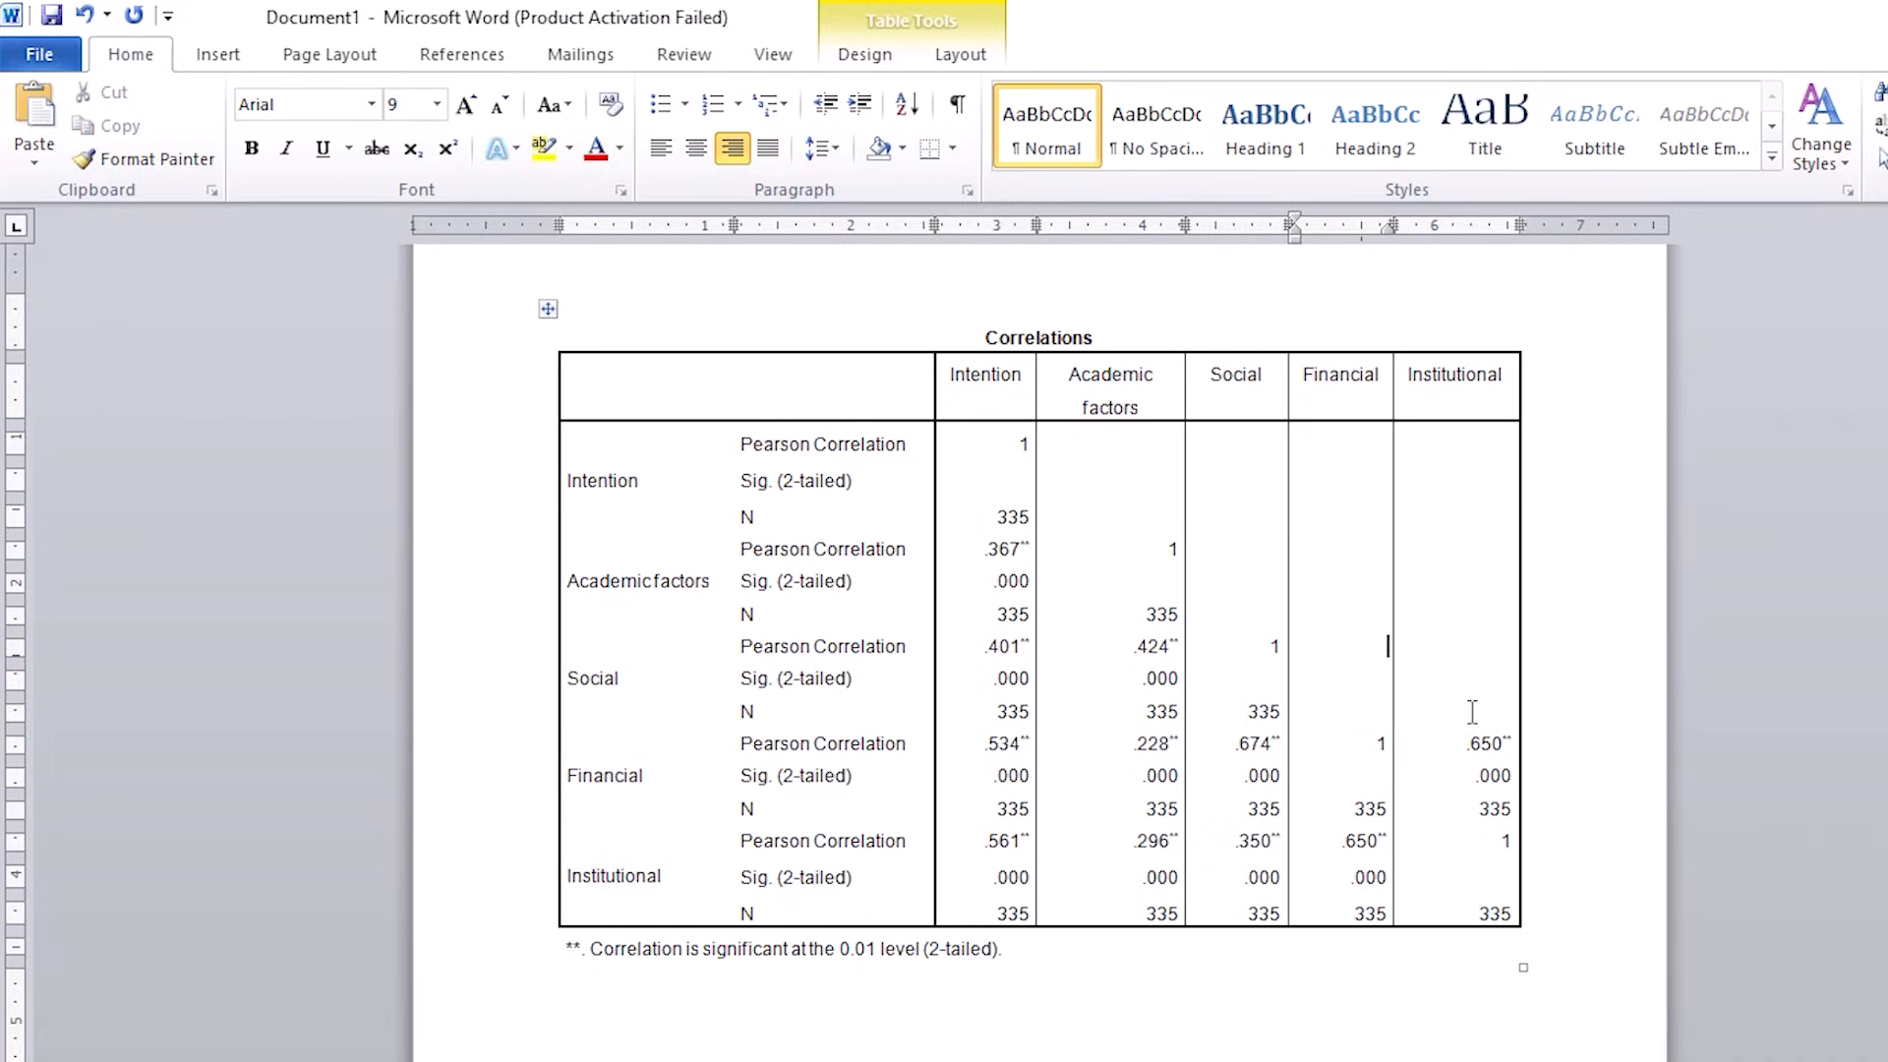
drag(1462, 739, 1505, 808)
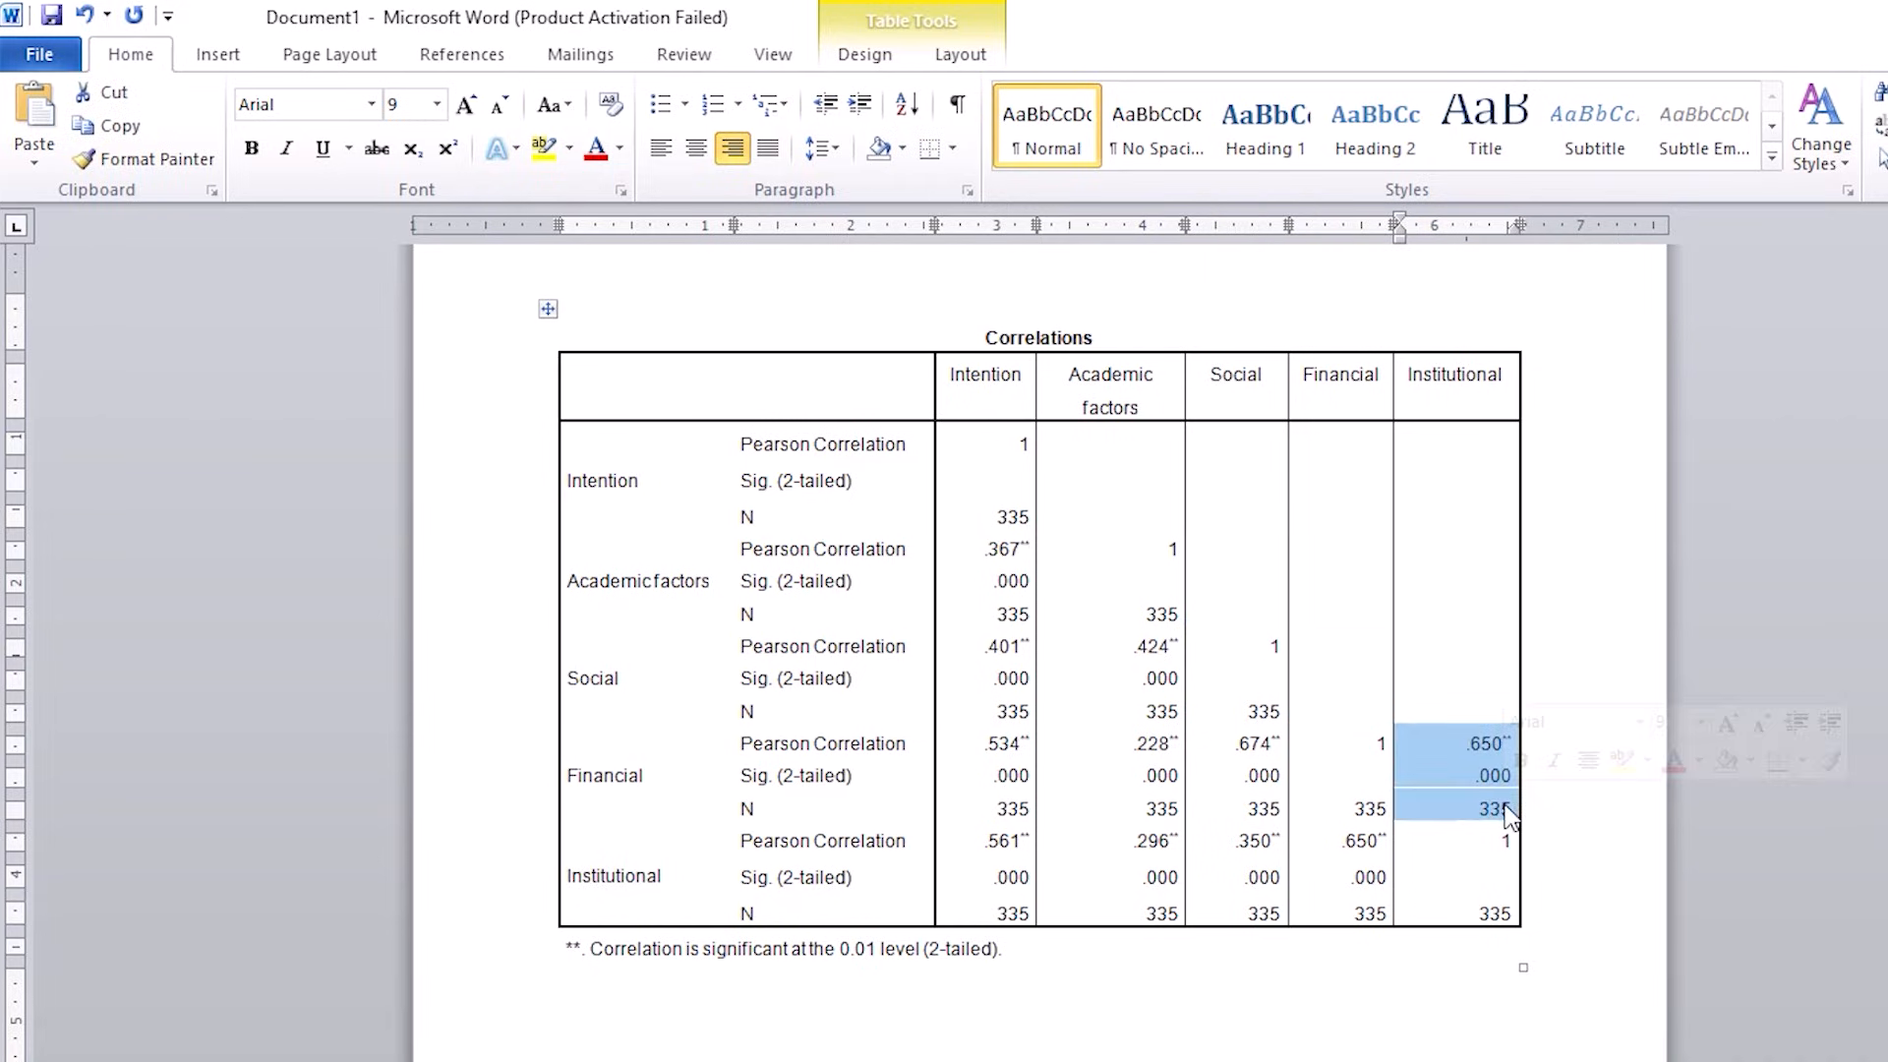
click(1510, 814)
key(Delete)
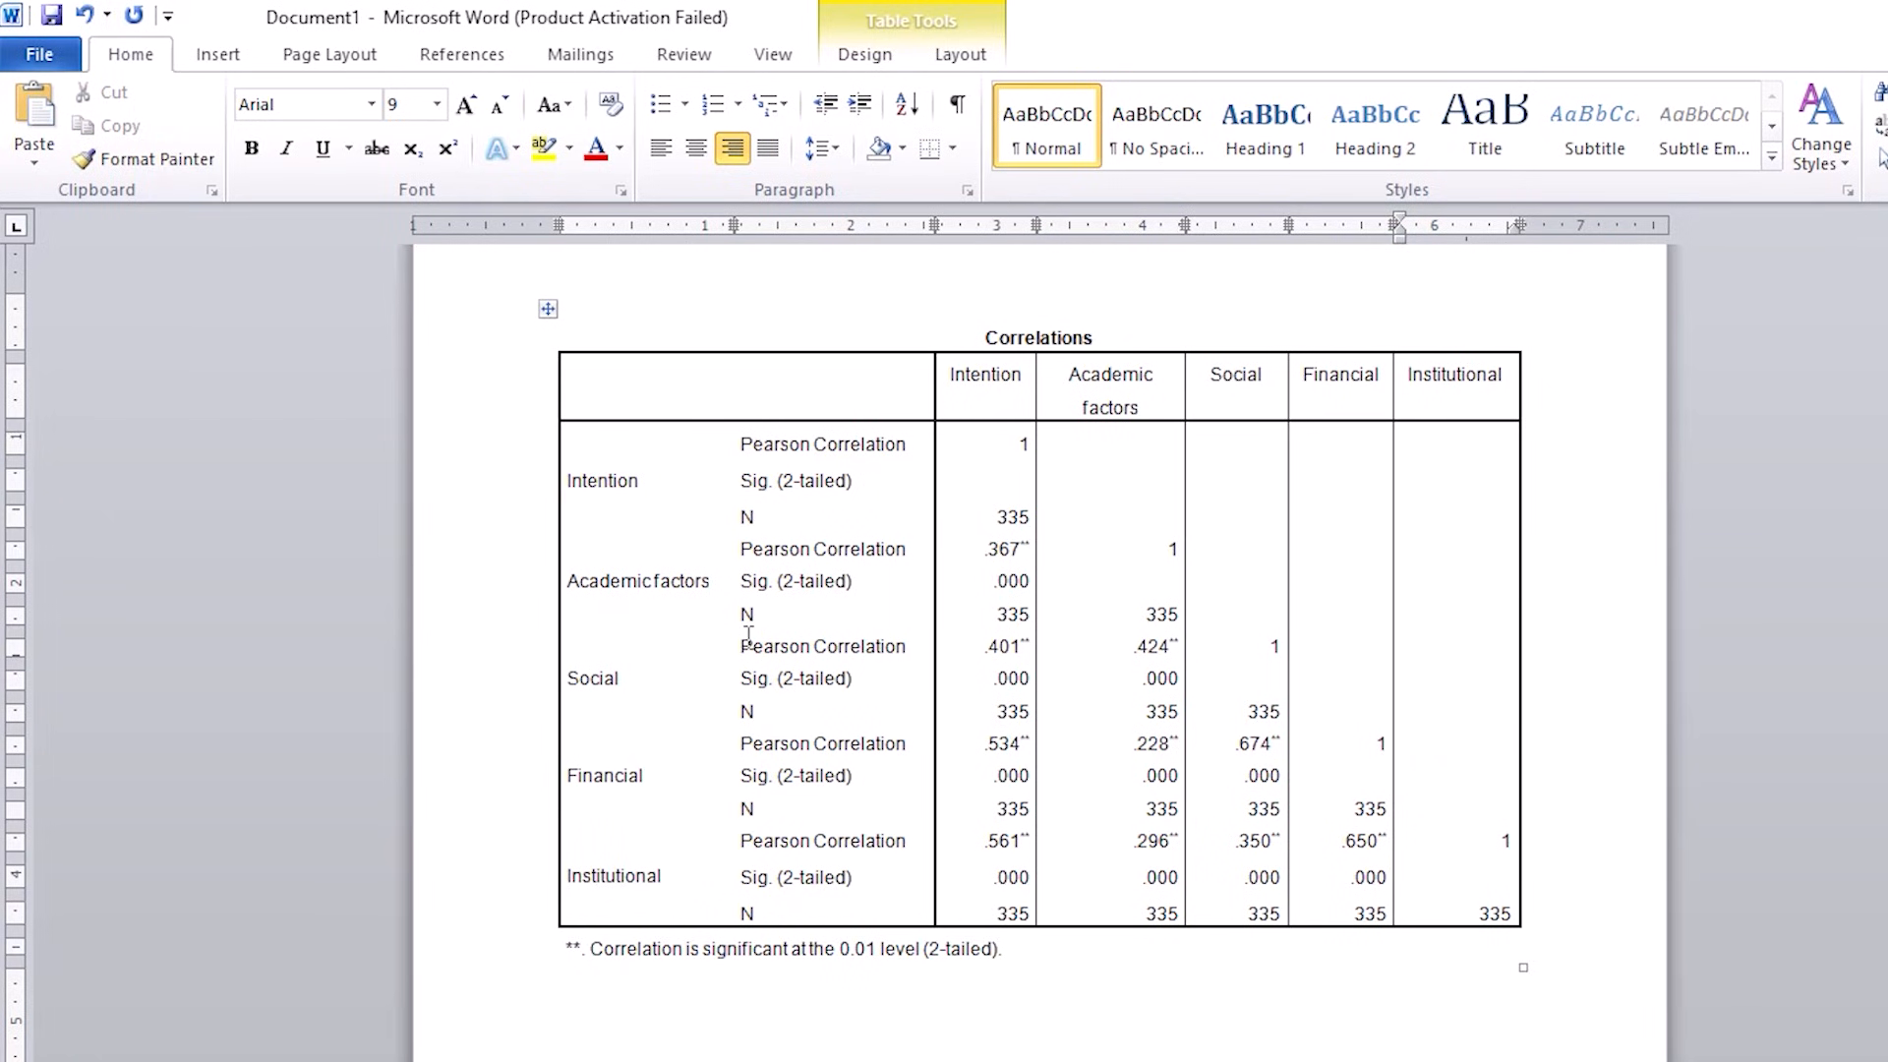
Step: Highlight the text of the whole Intention column in yellow
drag(969, 386, 1012, 914)
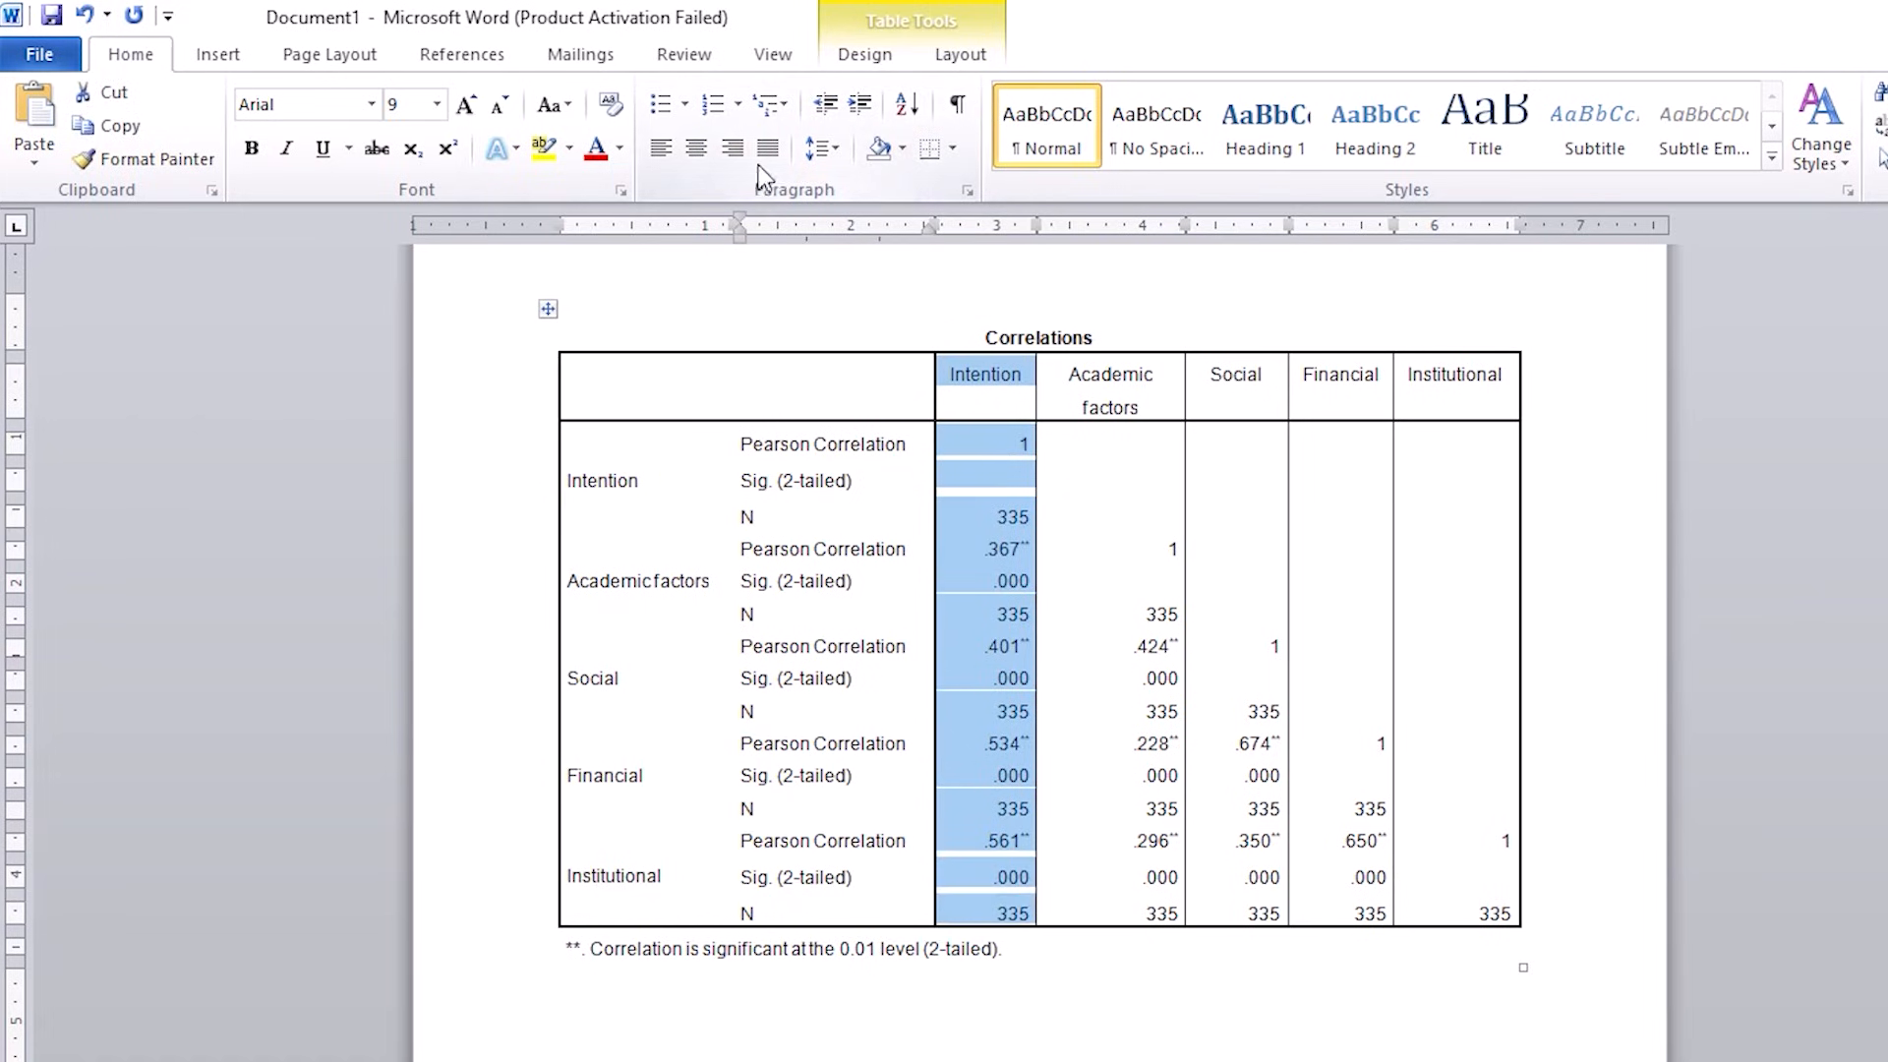
click(544, 150)
click(930, 457)
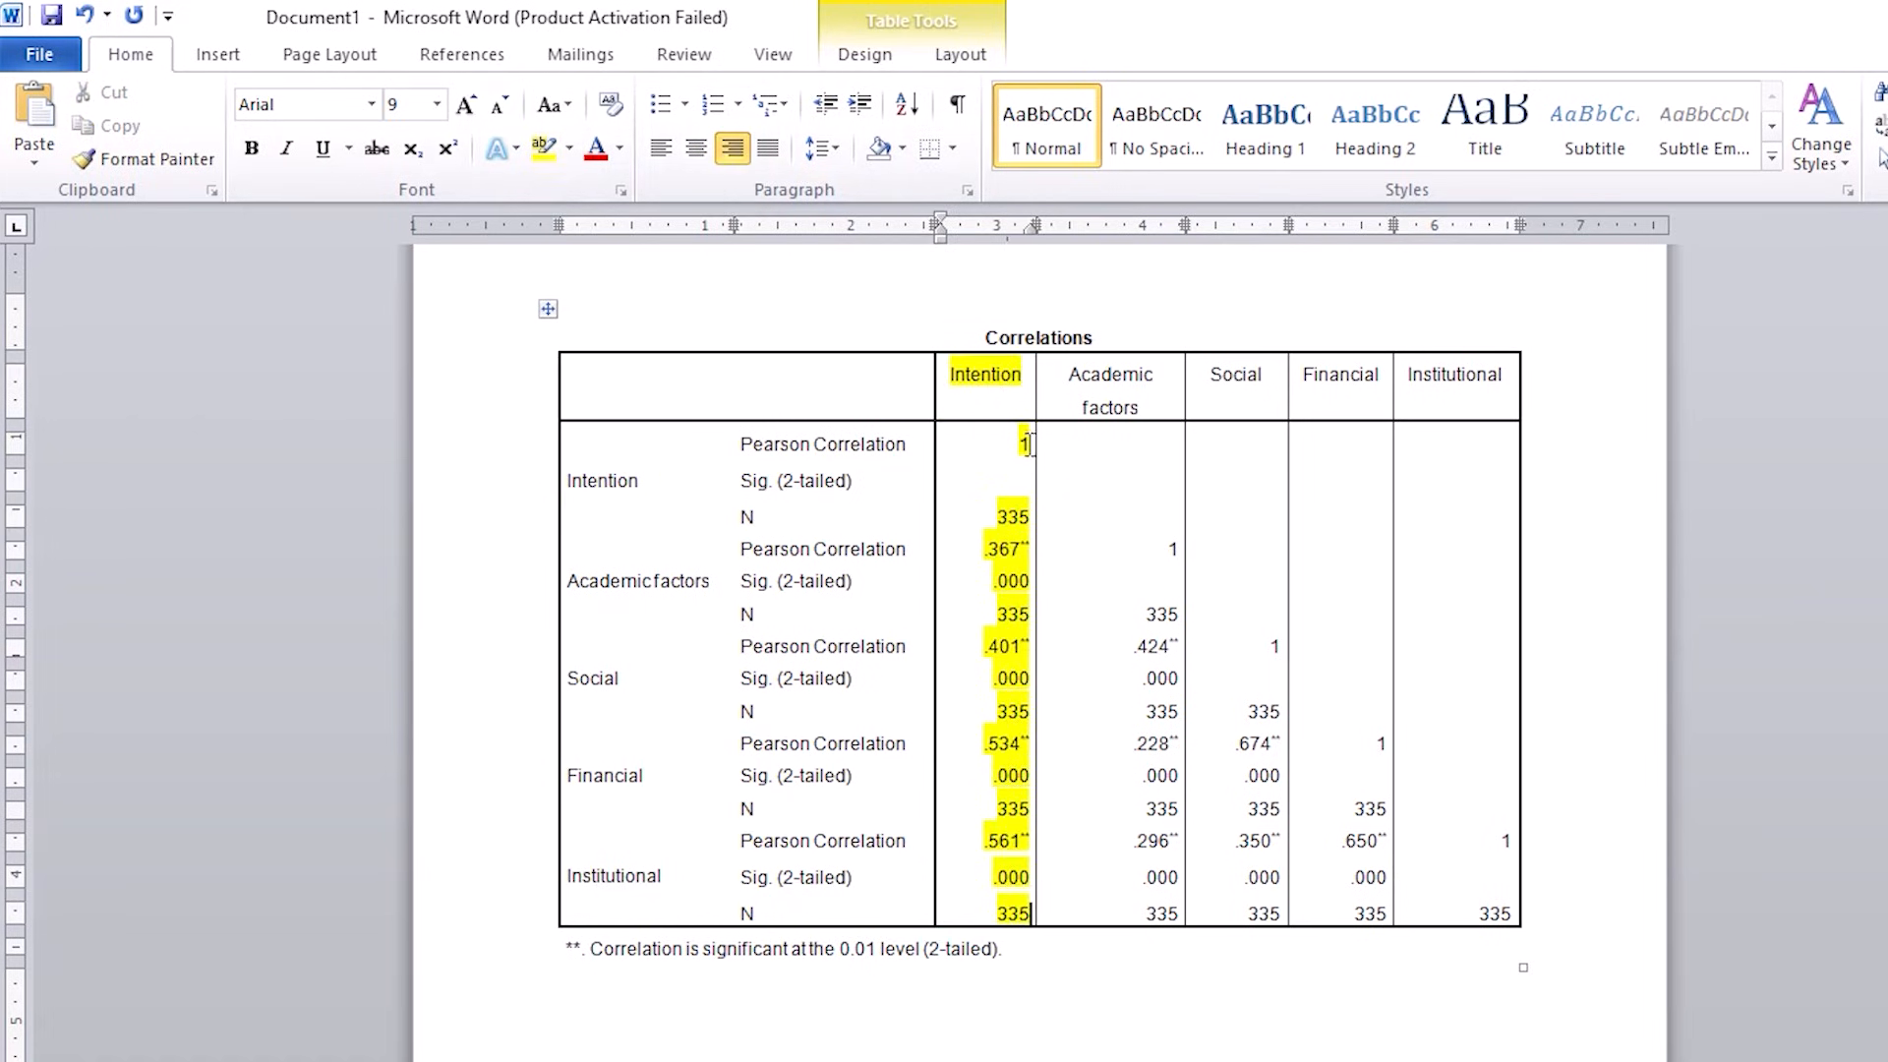
Step: Examine the Intention column against the Academic factors, Social, Financial and Institutional row labels
drag(996, 376, 1014, 913)
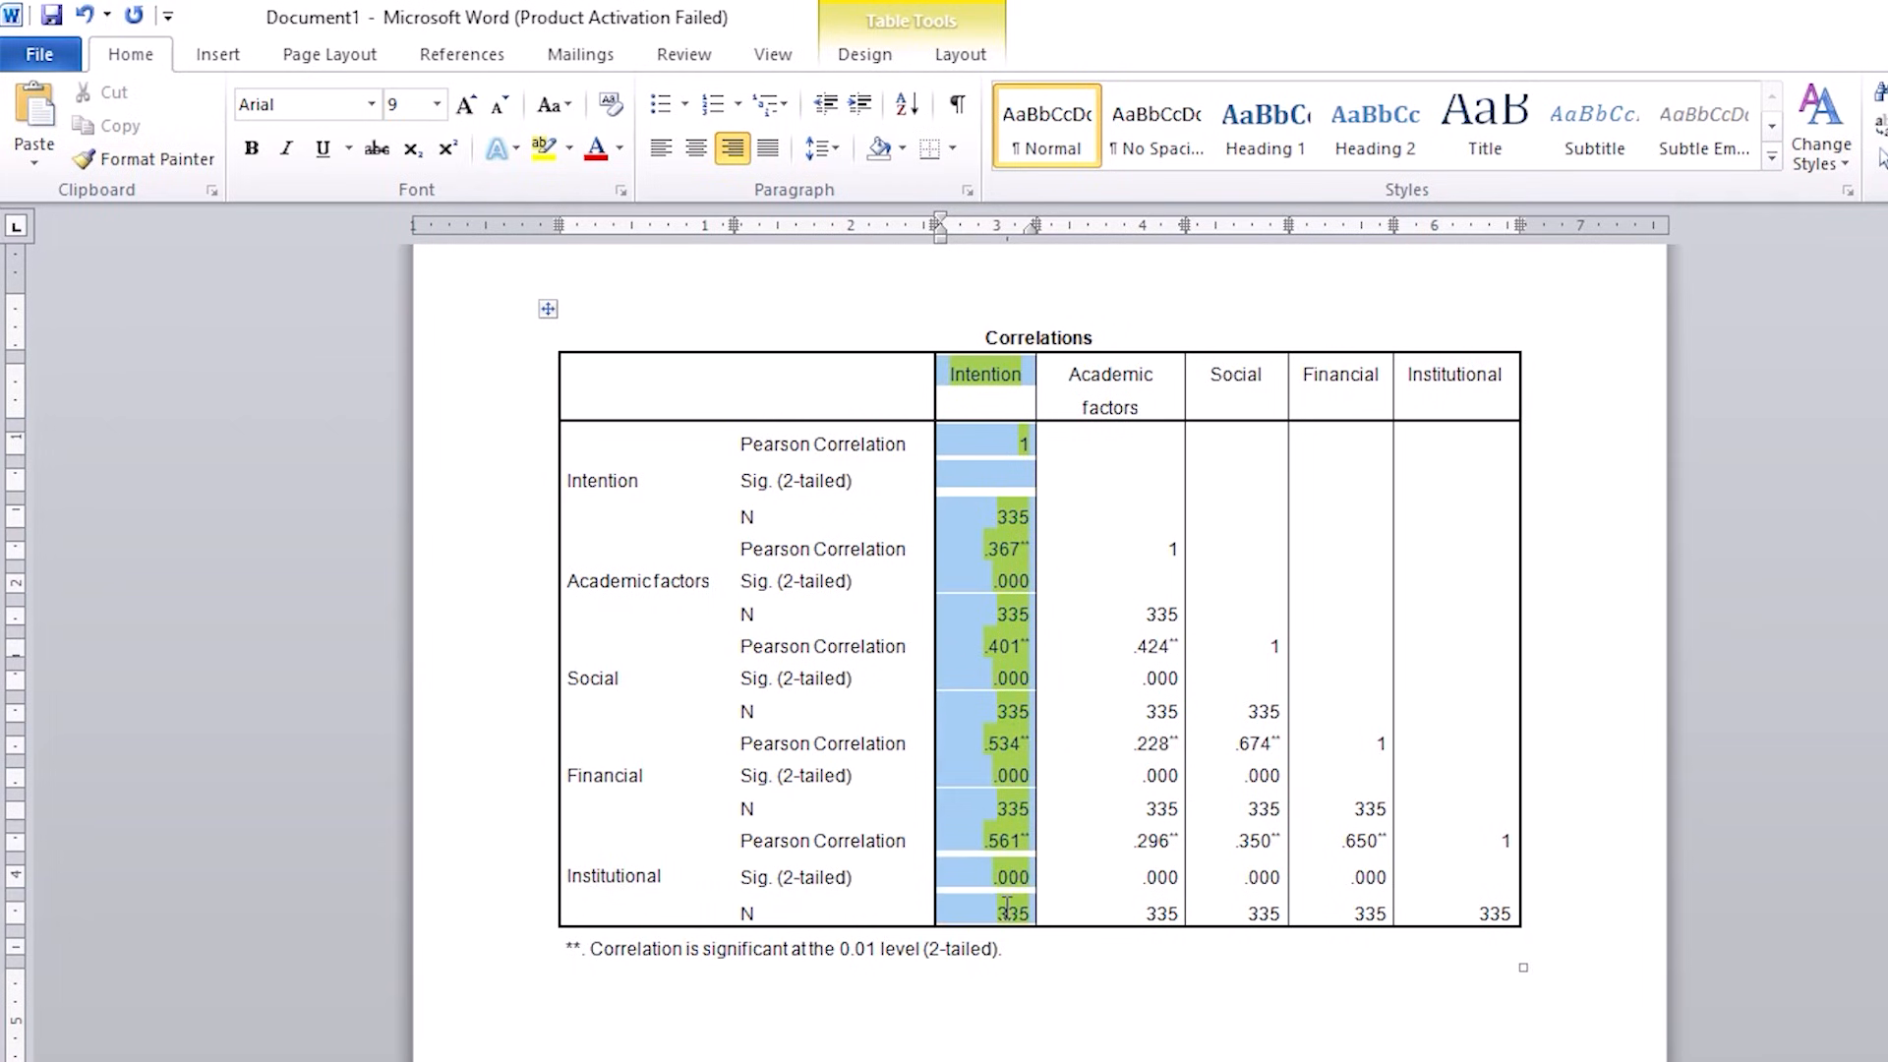
drag(579, 563, 641, 870)
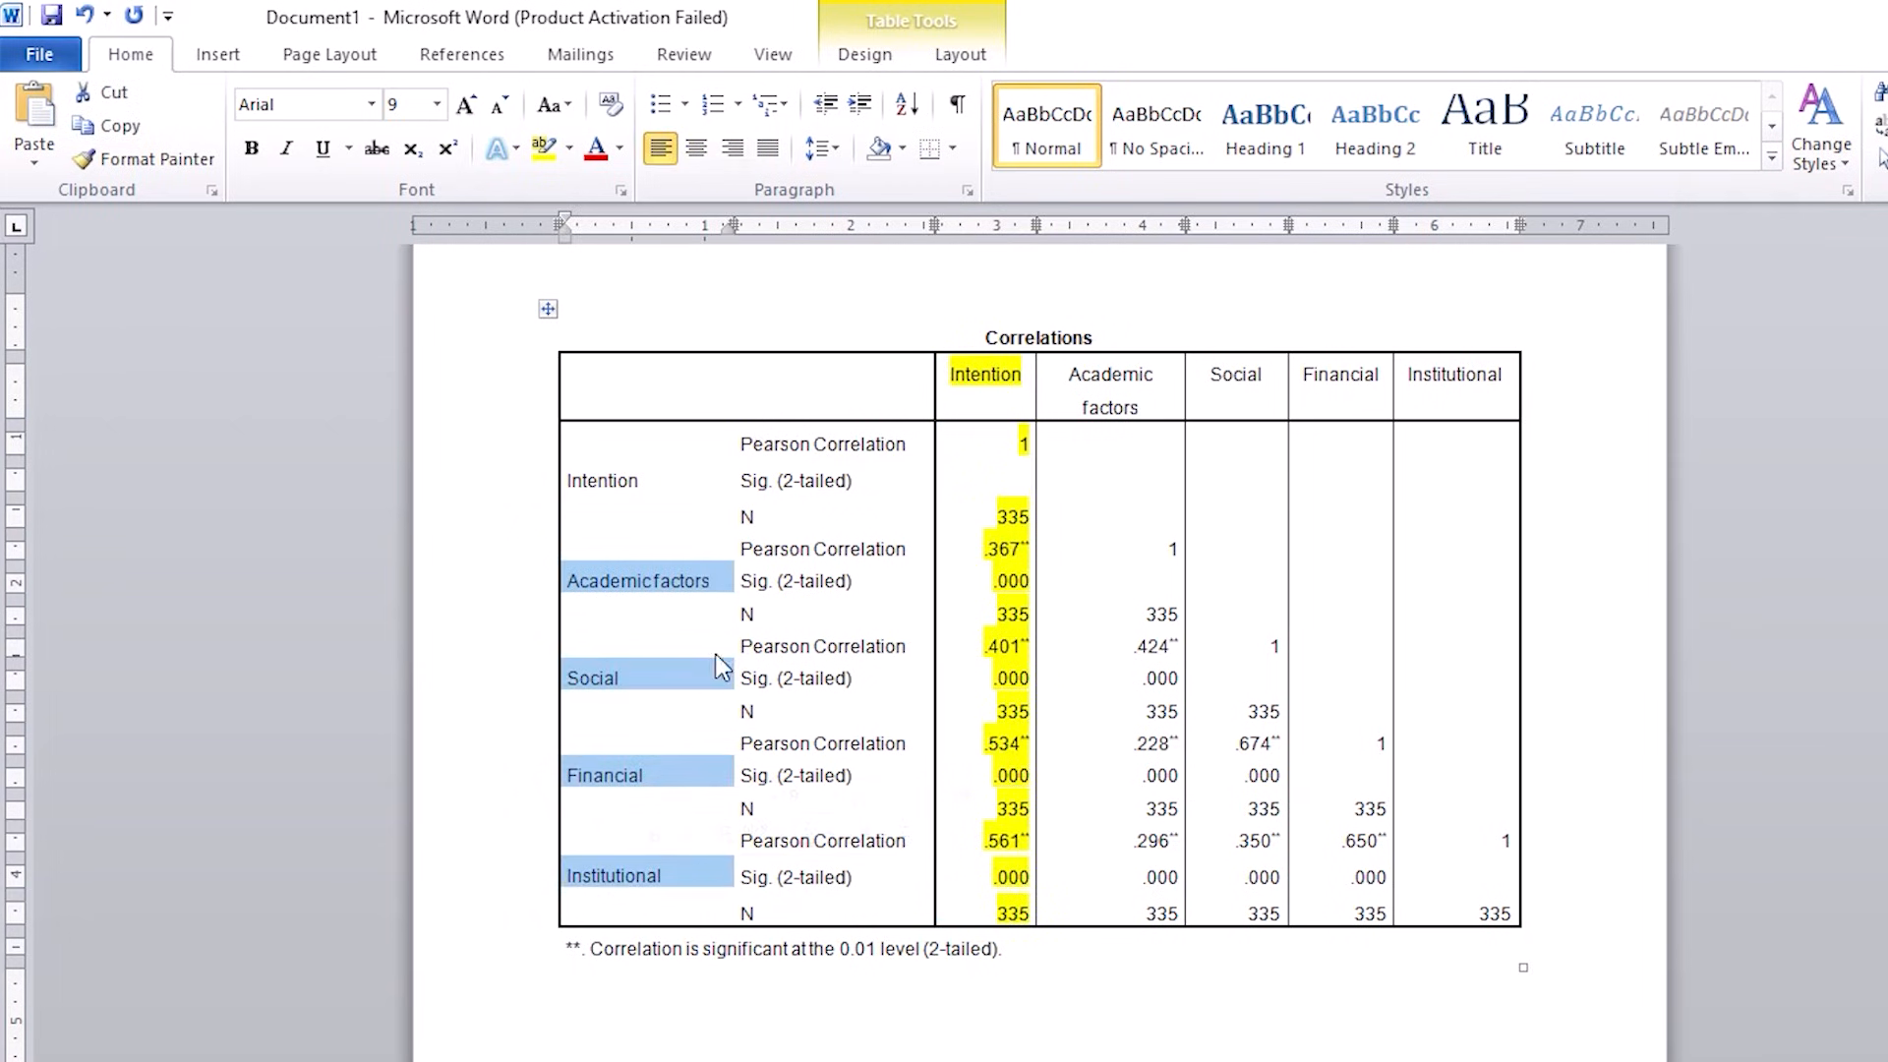
click(681, 582)
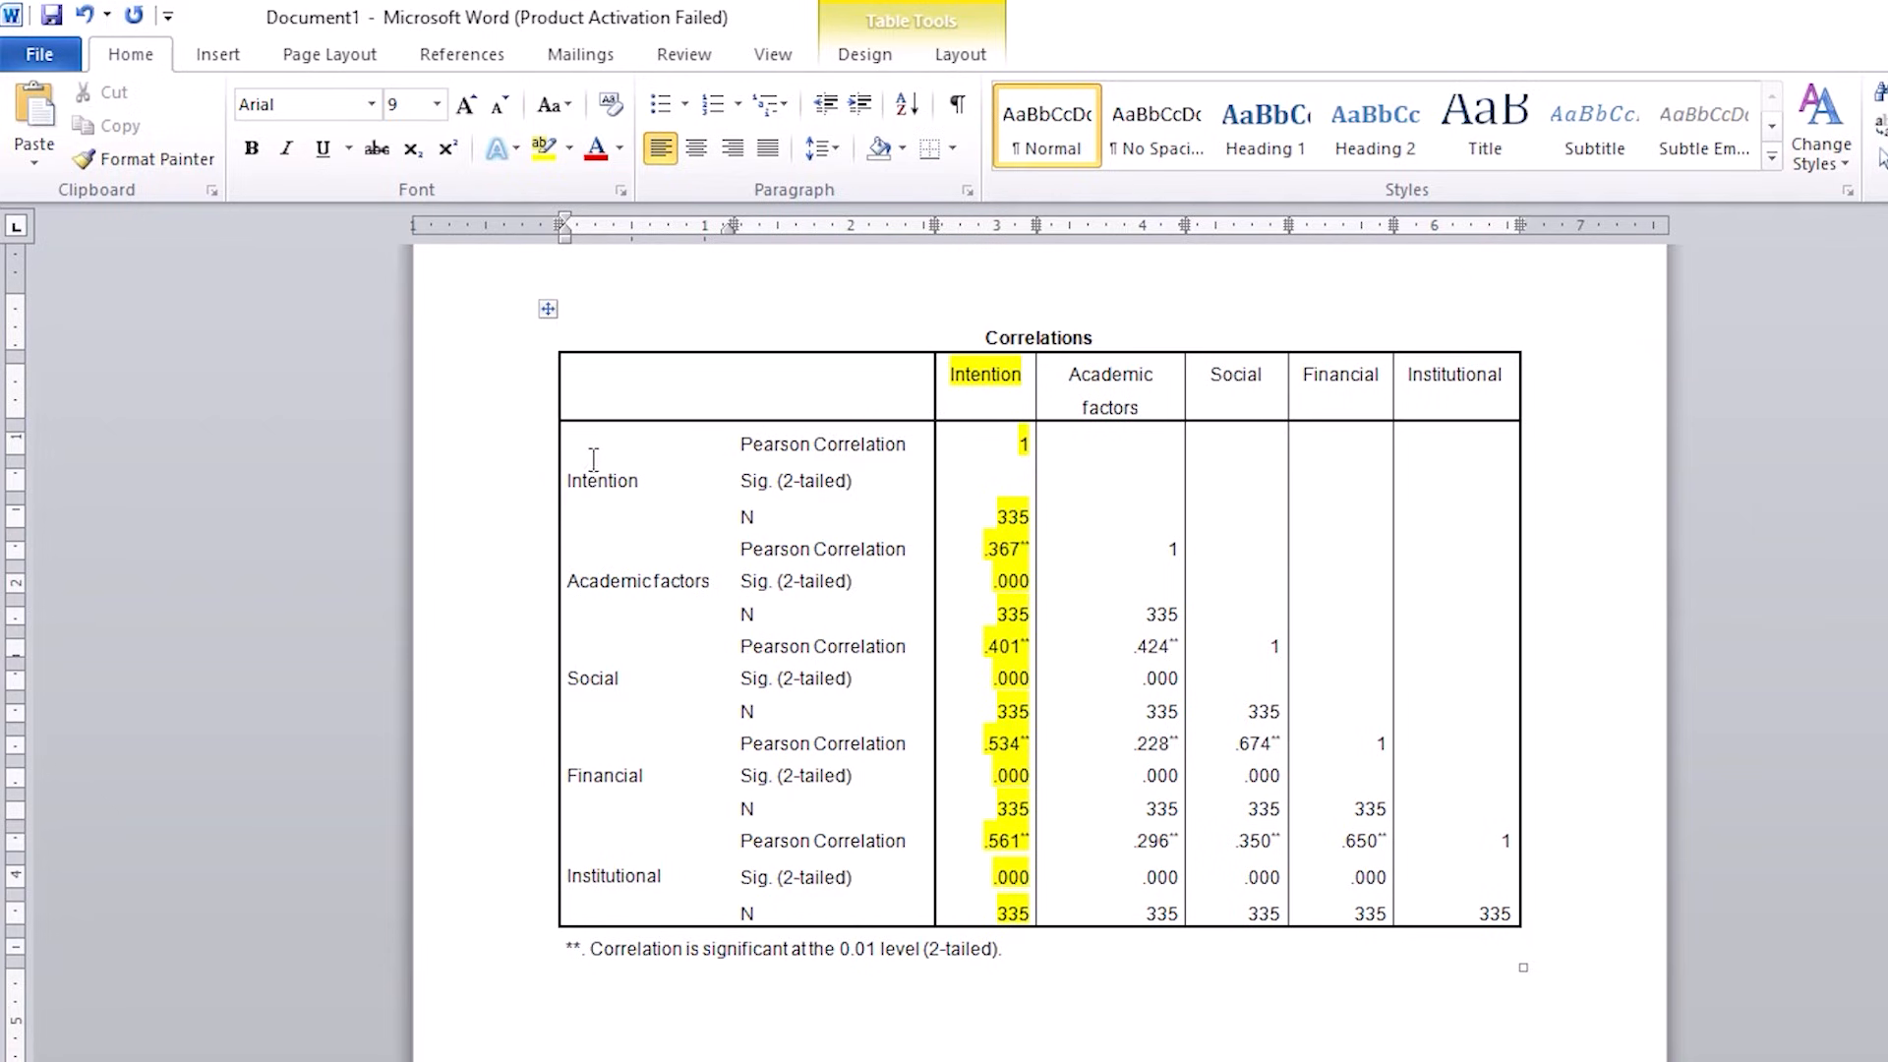
click(644, 472)
drag(644, 472, 568, 466)
drag(590, 580, 639, 881)
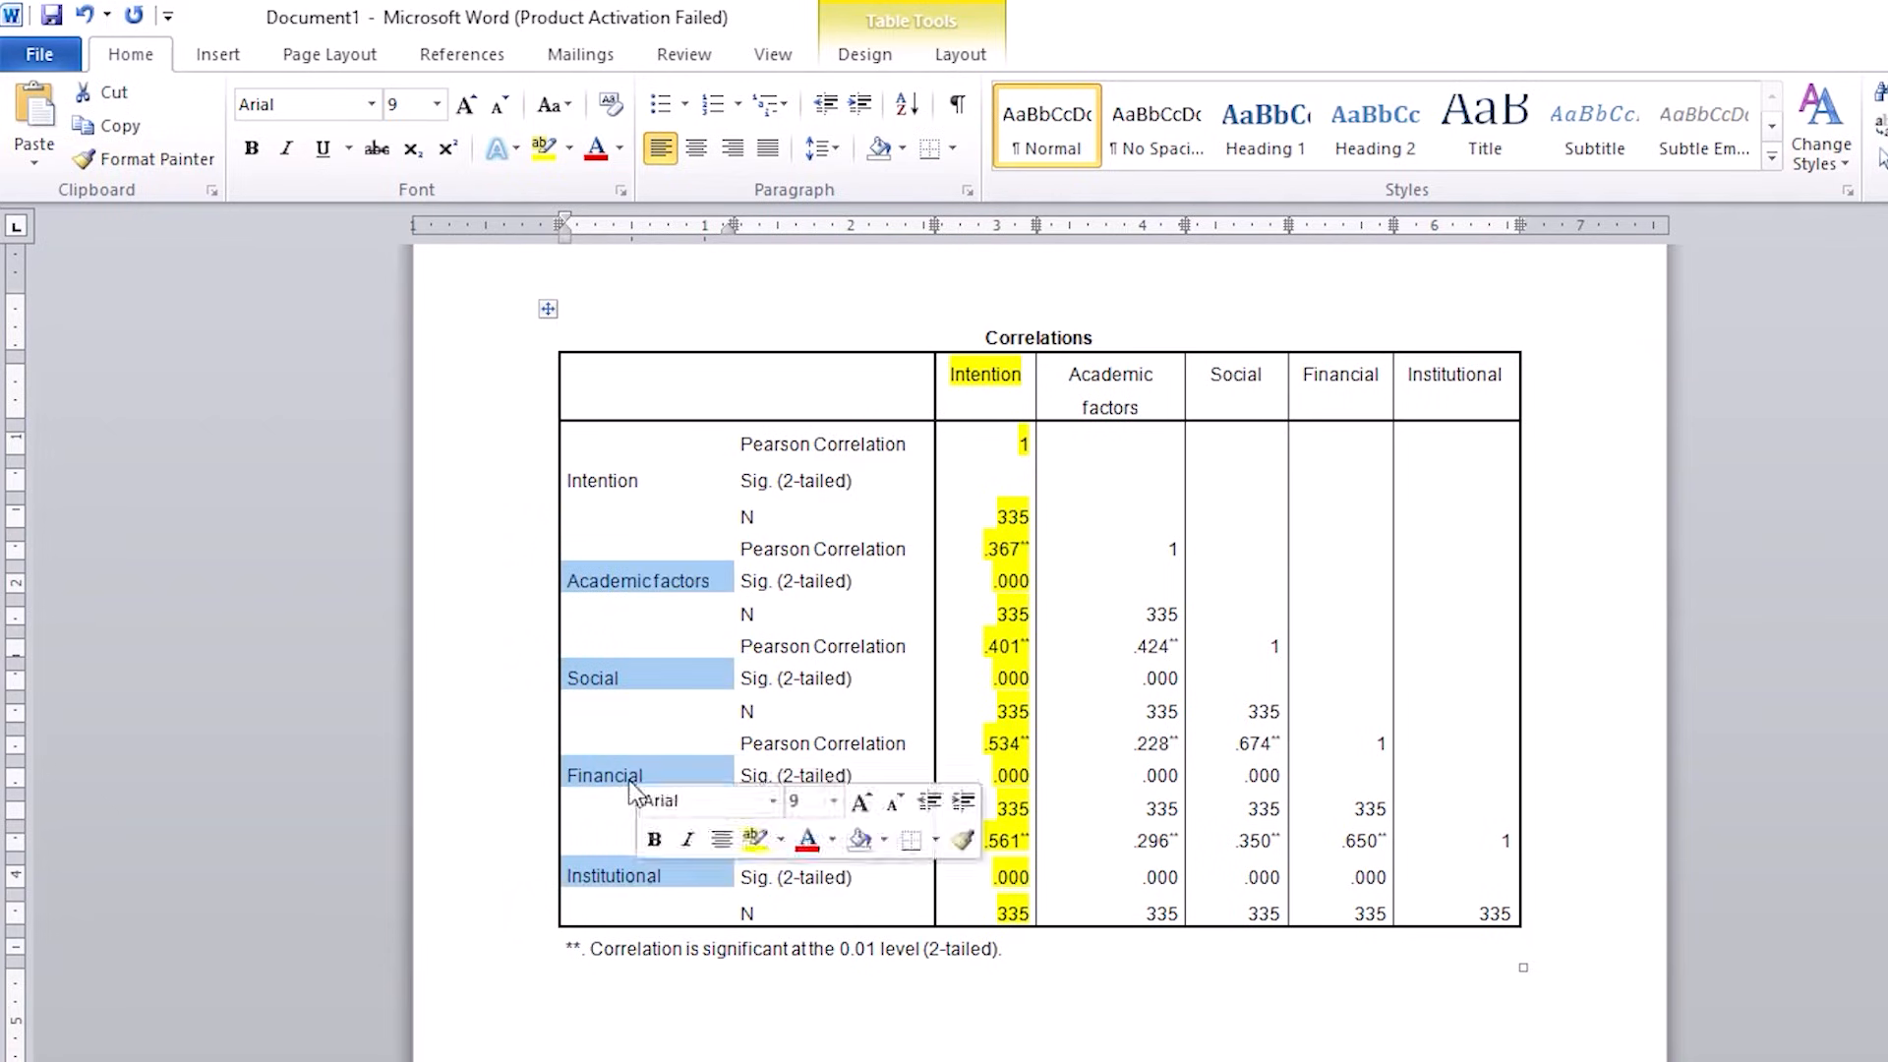
drag(639, 481, 568, 481)
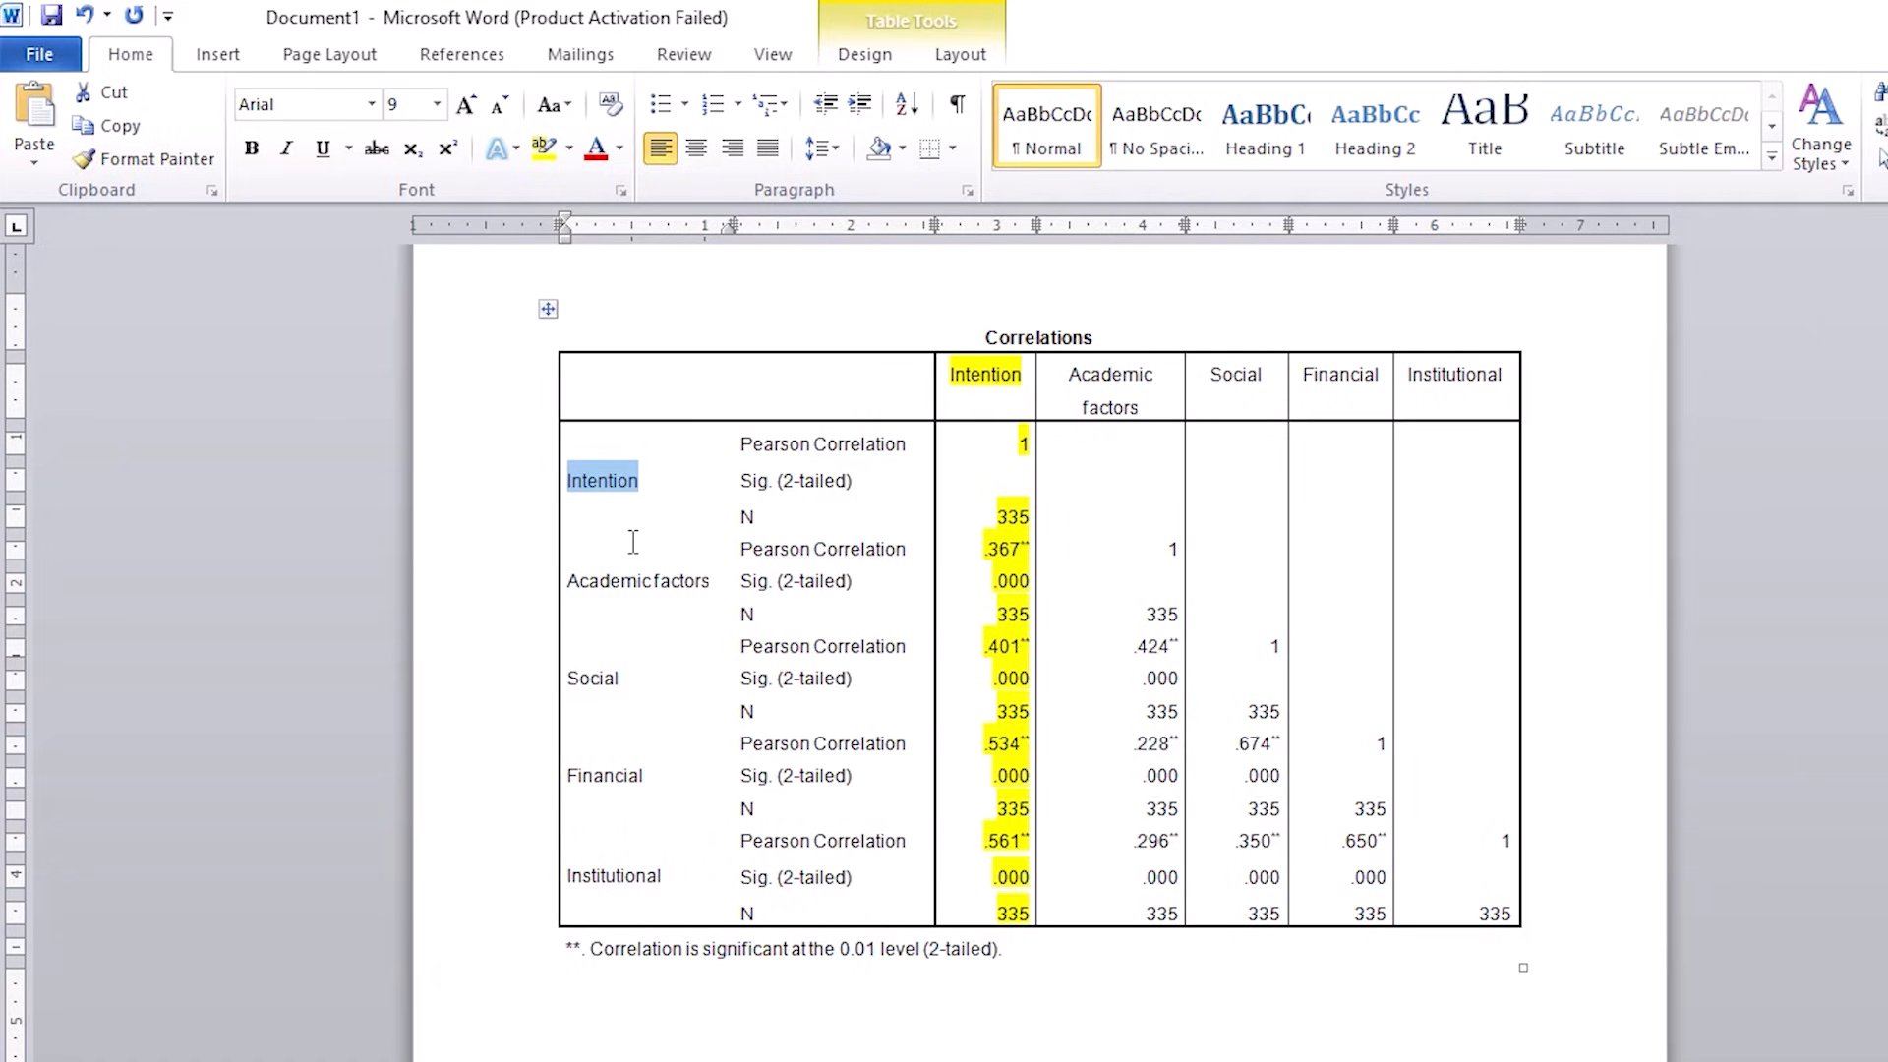
click(1005, 550)
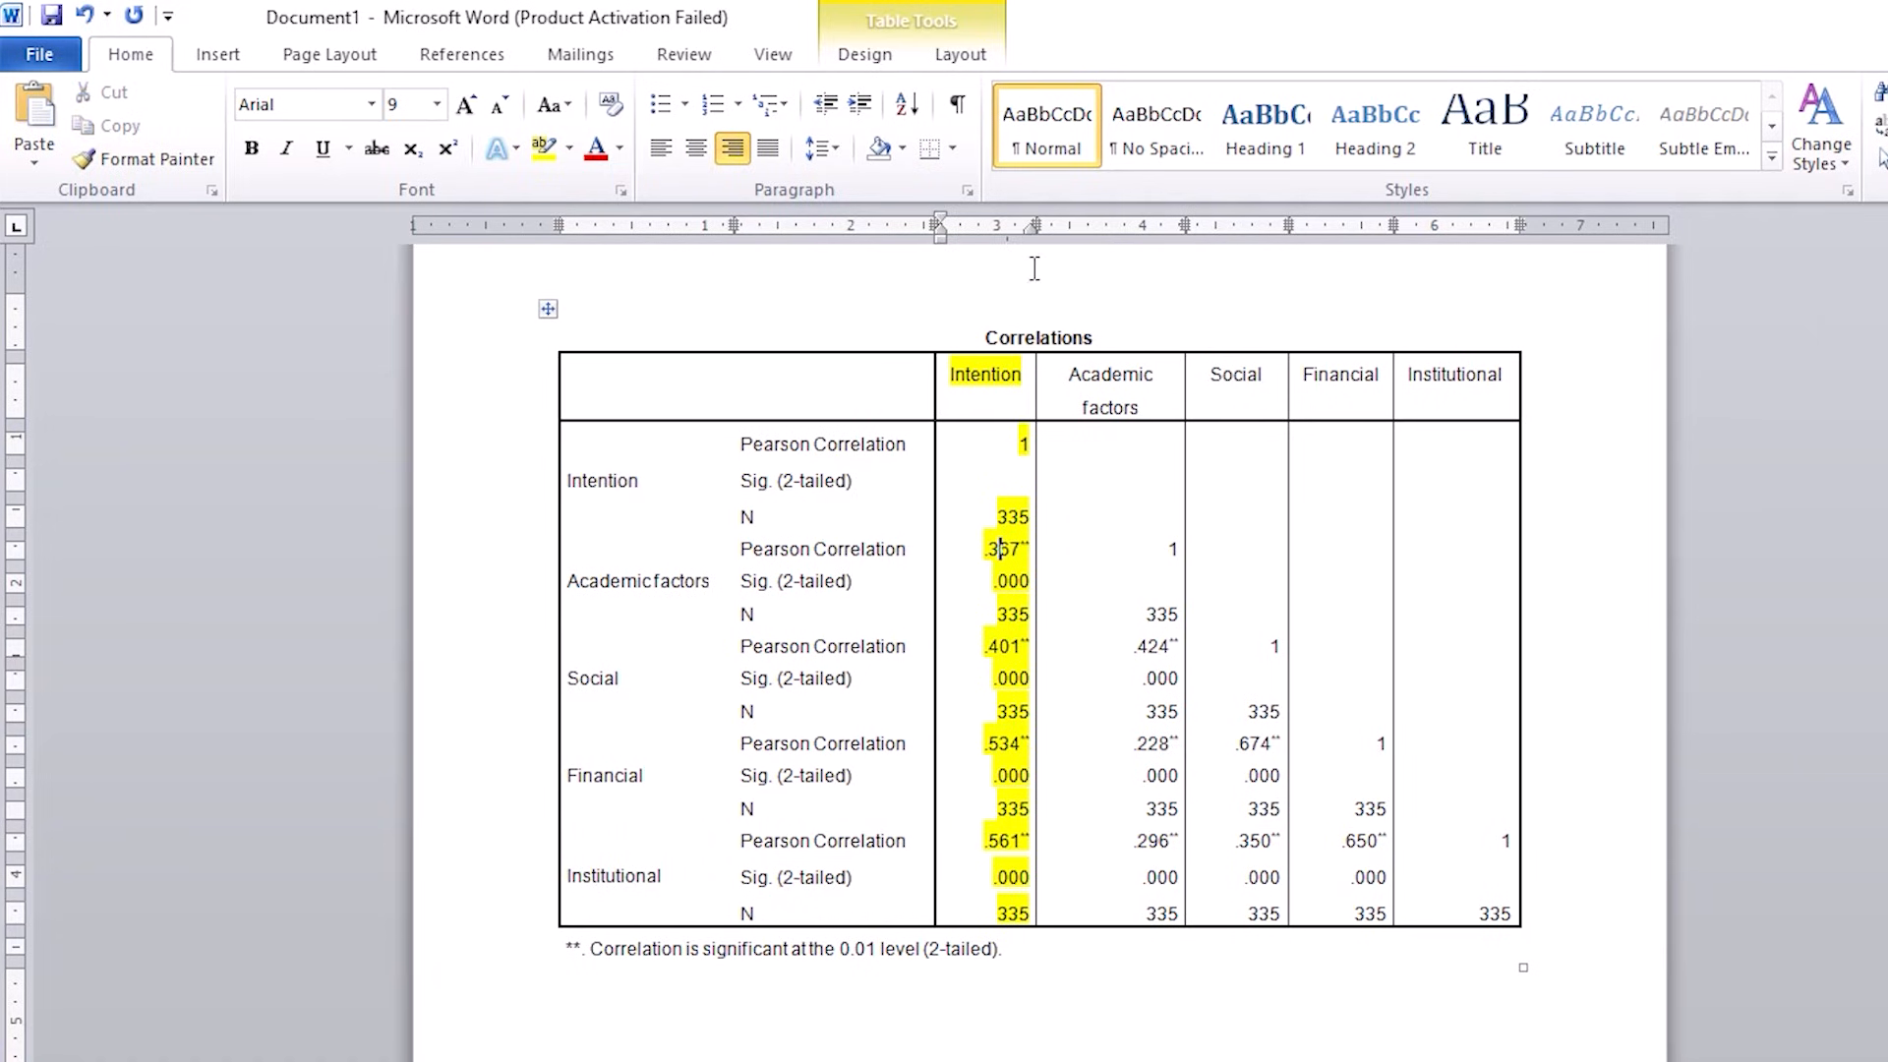
Step: Try widening the Intention column, and undo both the widening and the column's yellow highlighting
drag(1034, 225, 1077, 226)
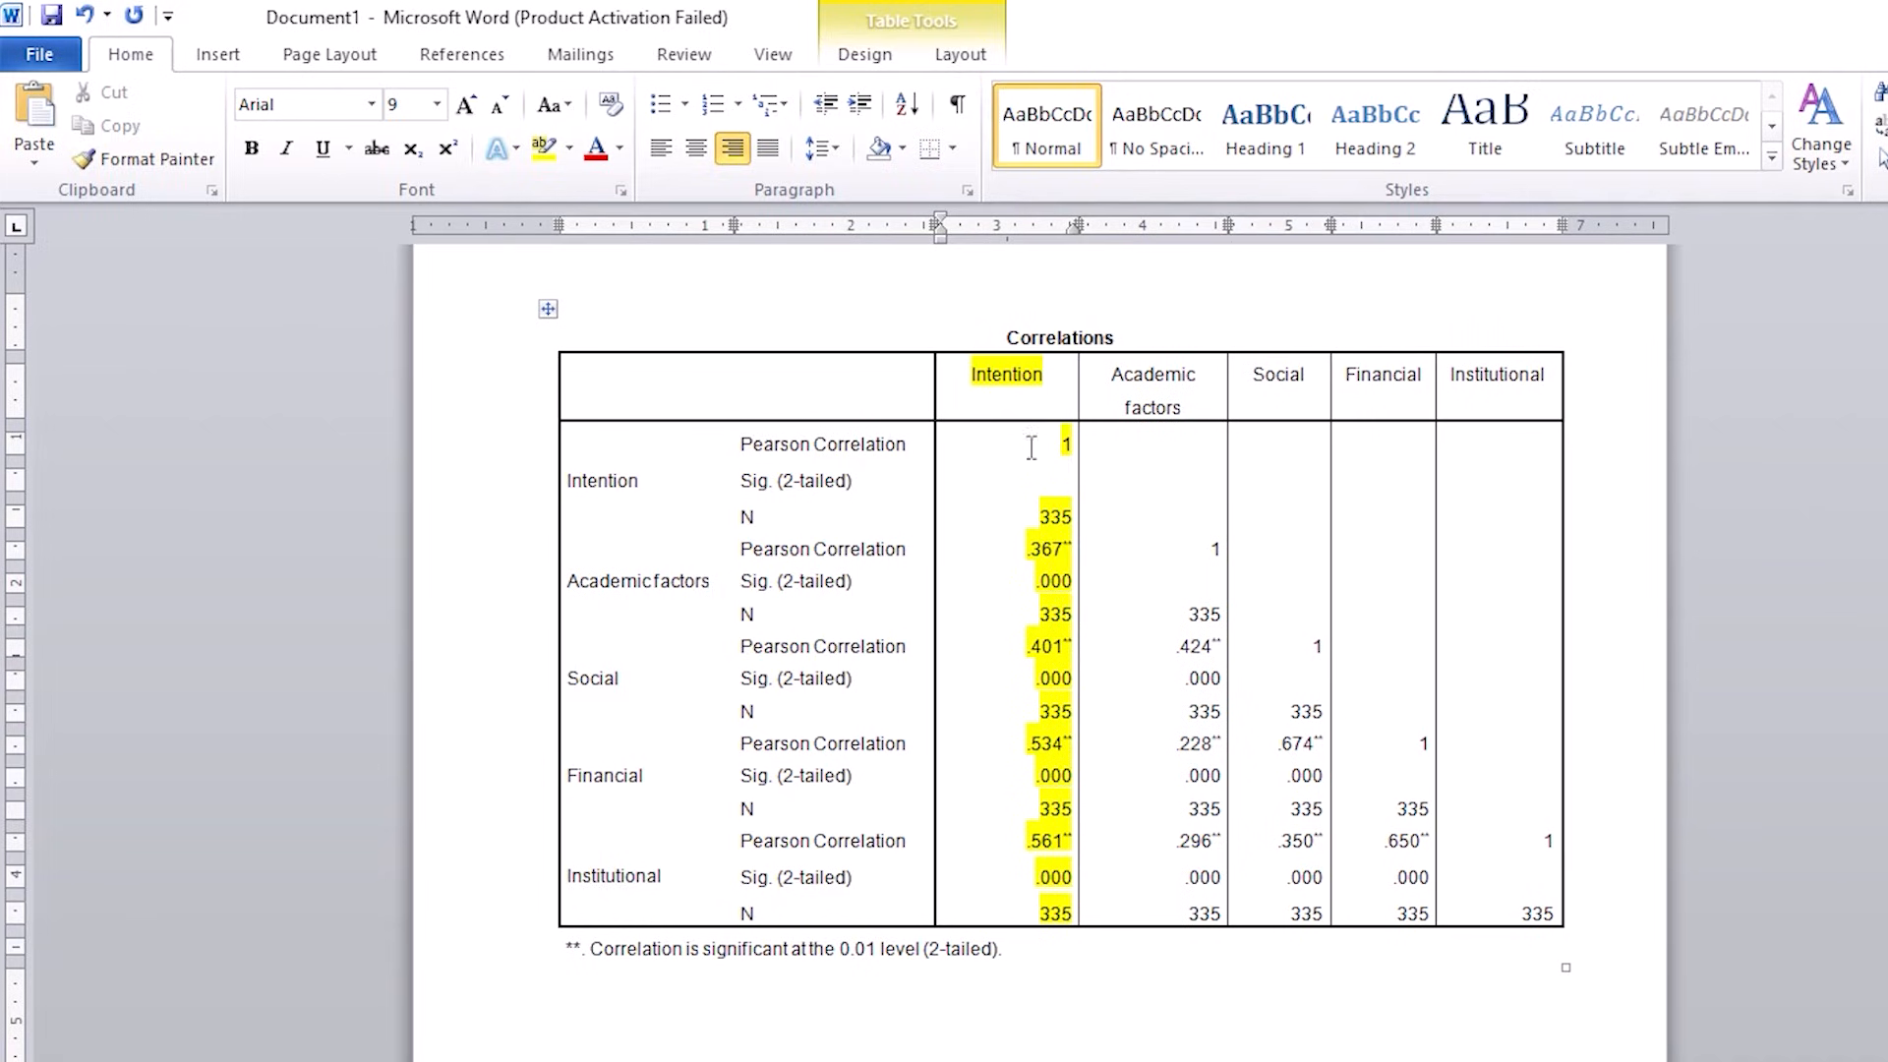
click(87, 16)
click(87, 16)
click(87, 16)
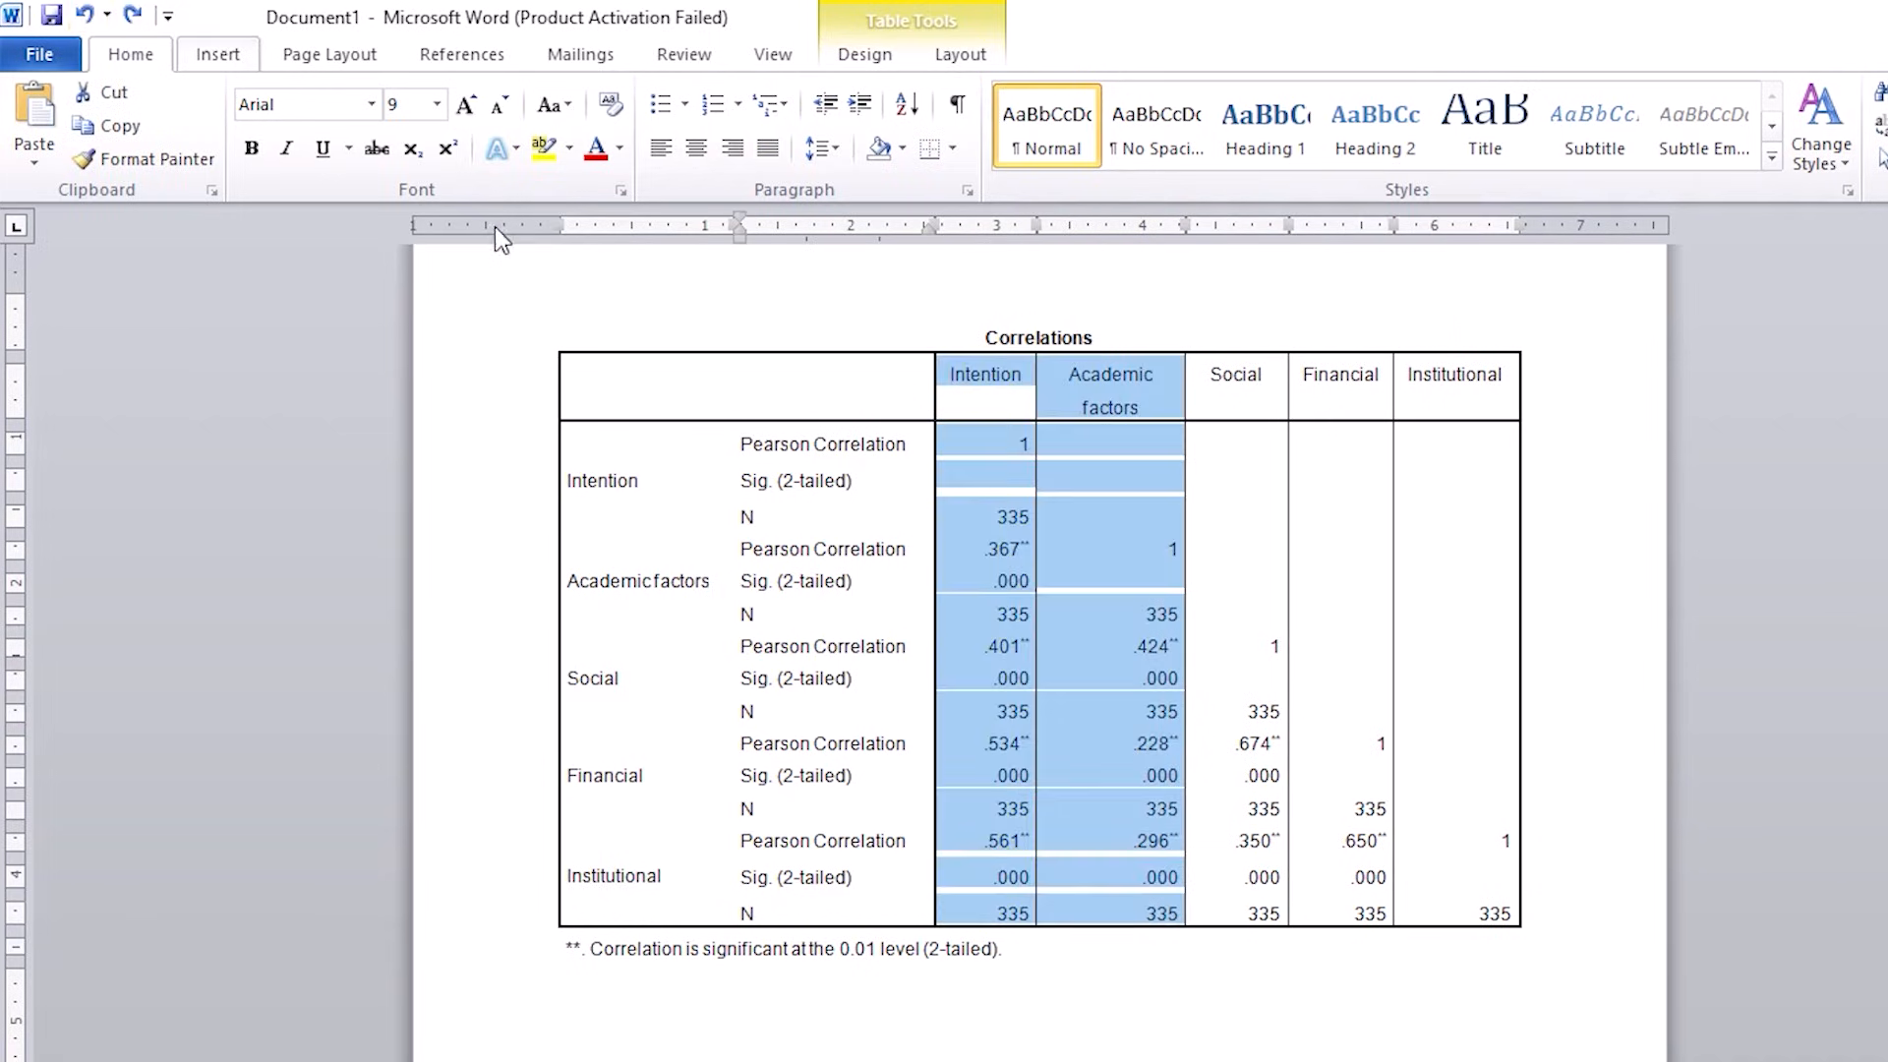
click(970, 514)
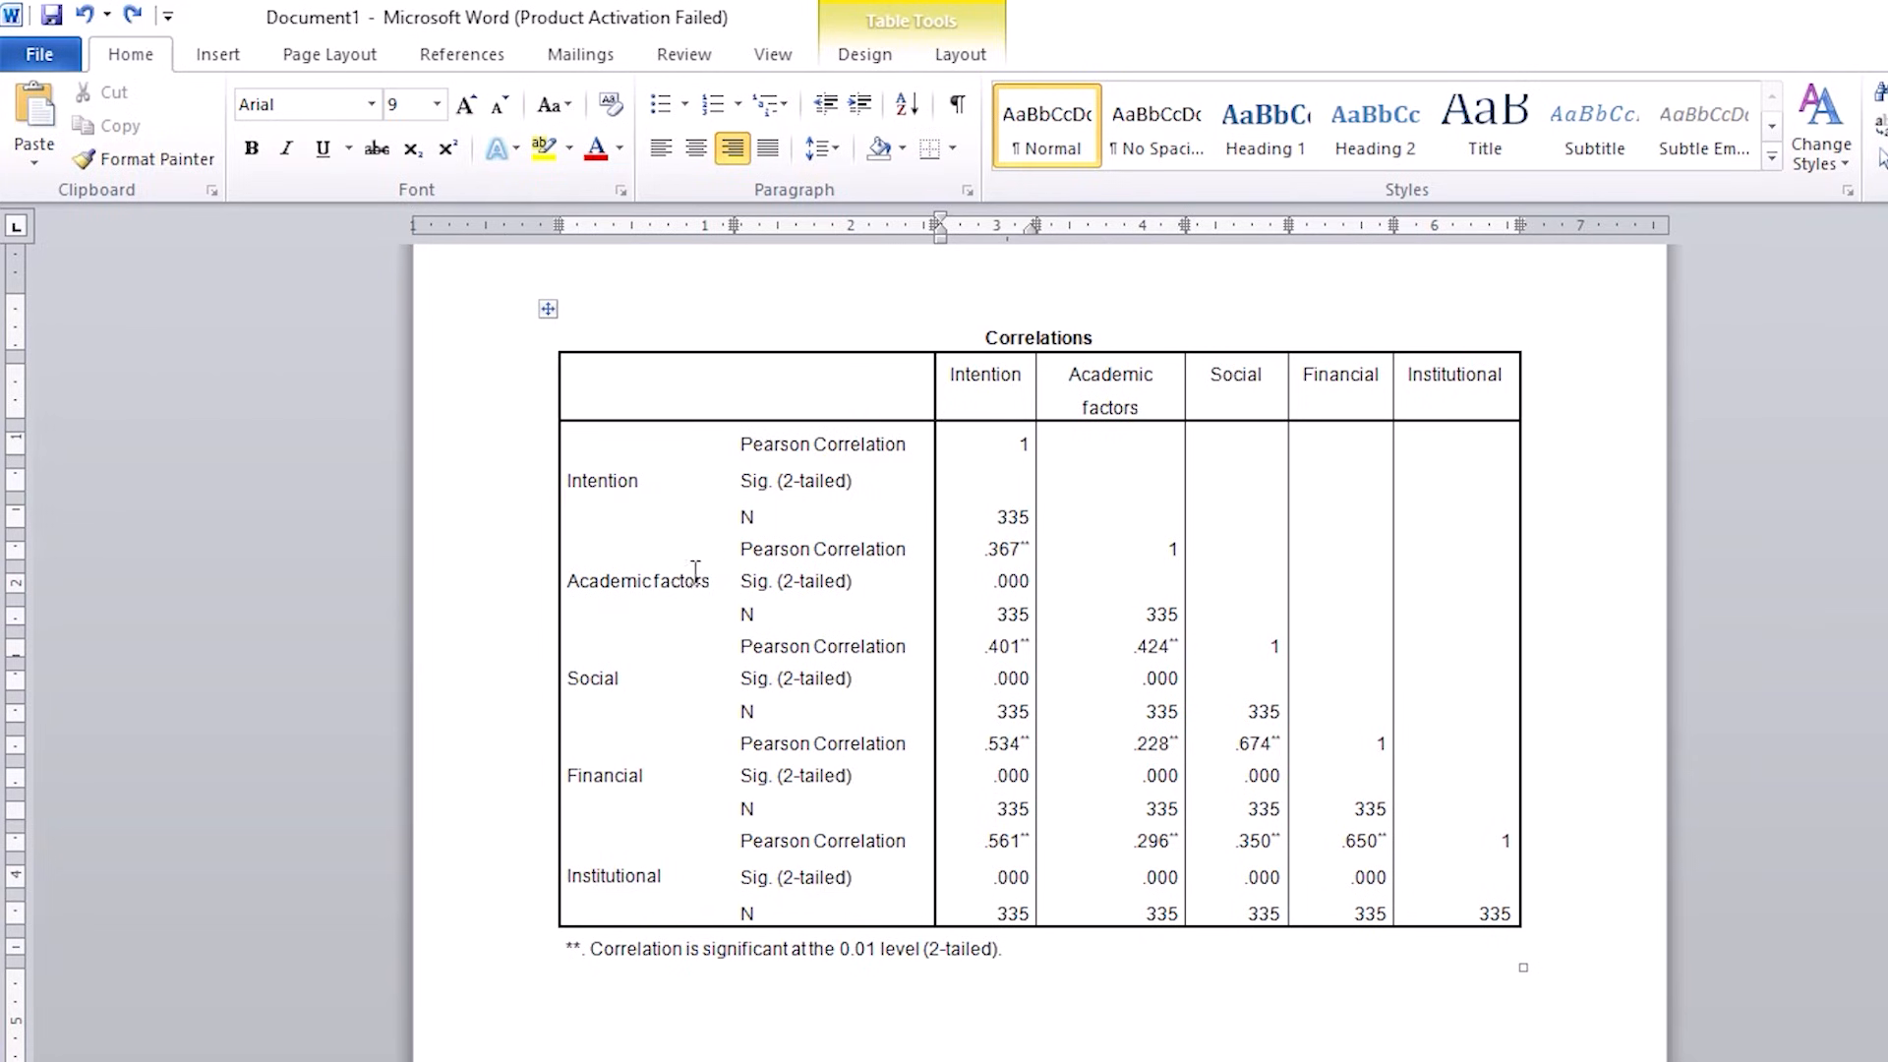
Step: Shade the Academic factors row block yellow, from its label through the Intention column
drag(623, 581, 951, 597)
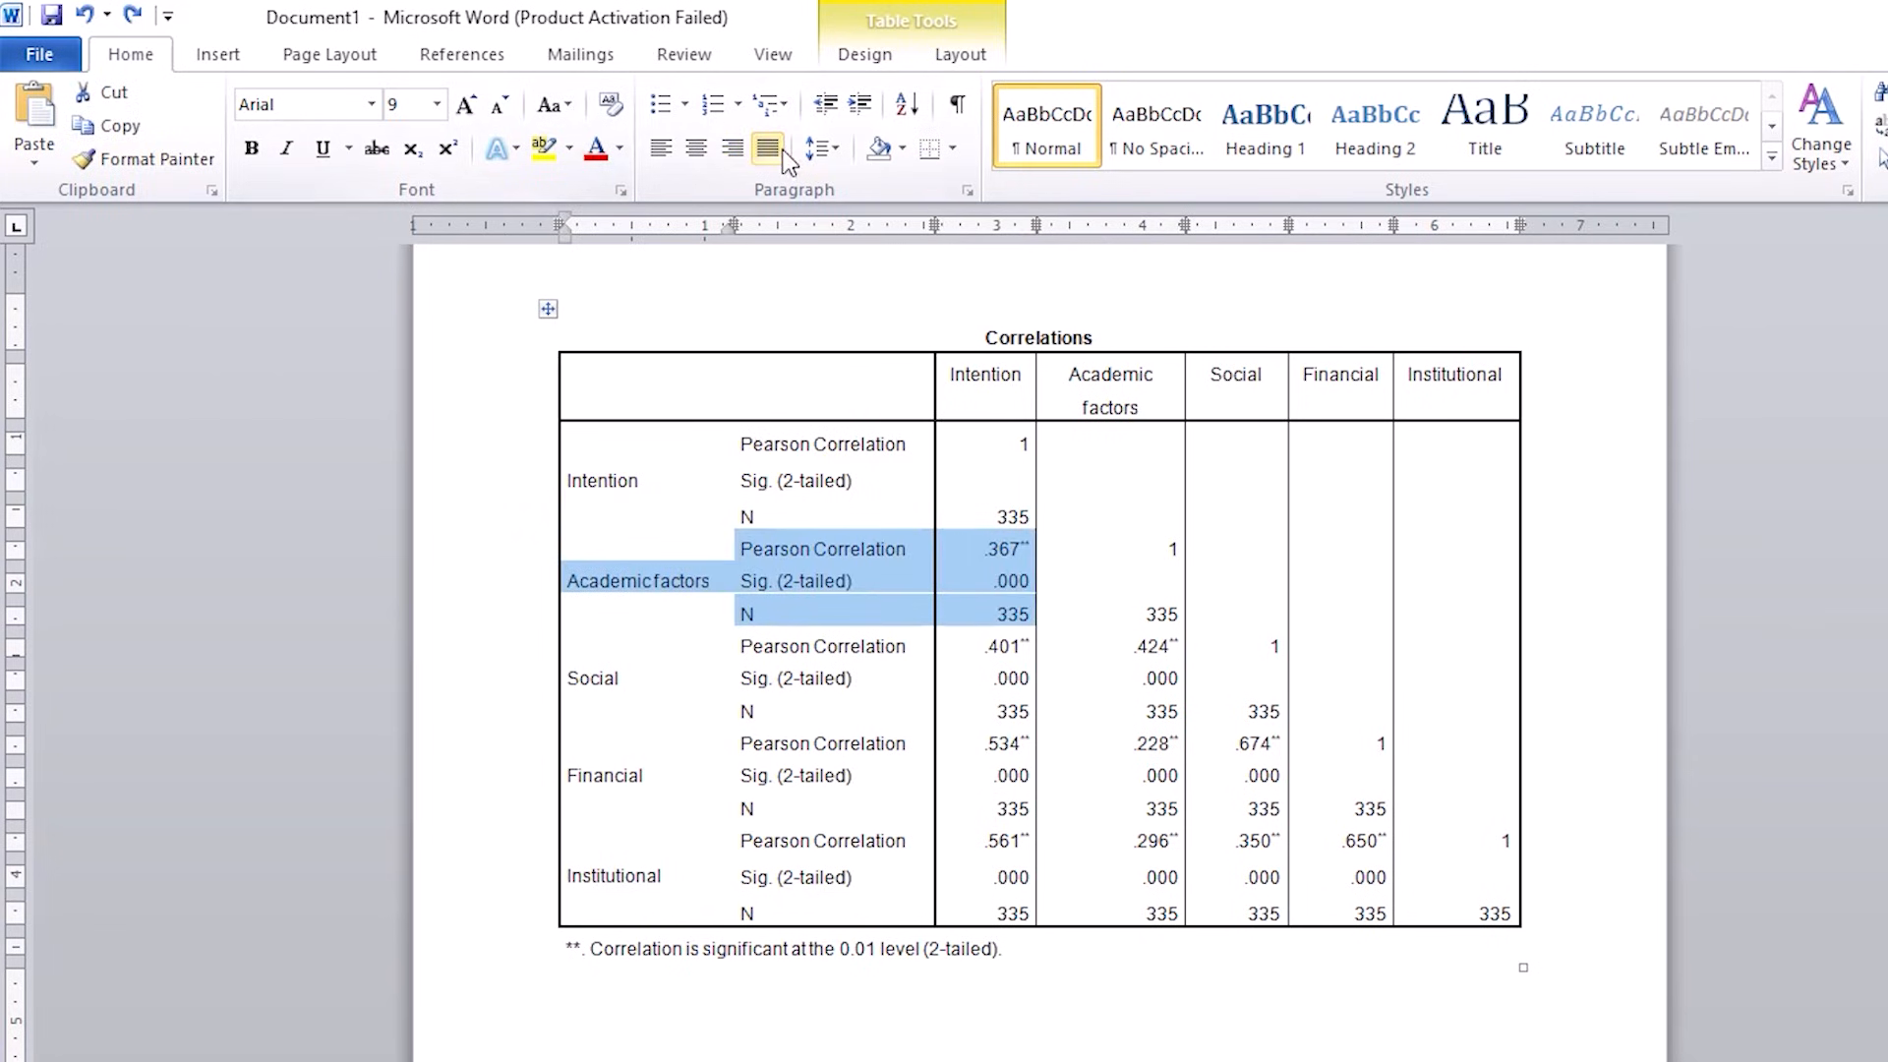
click(903, 149)
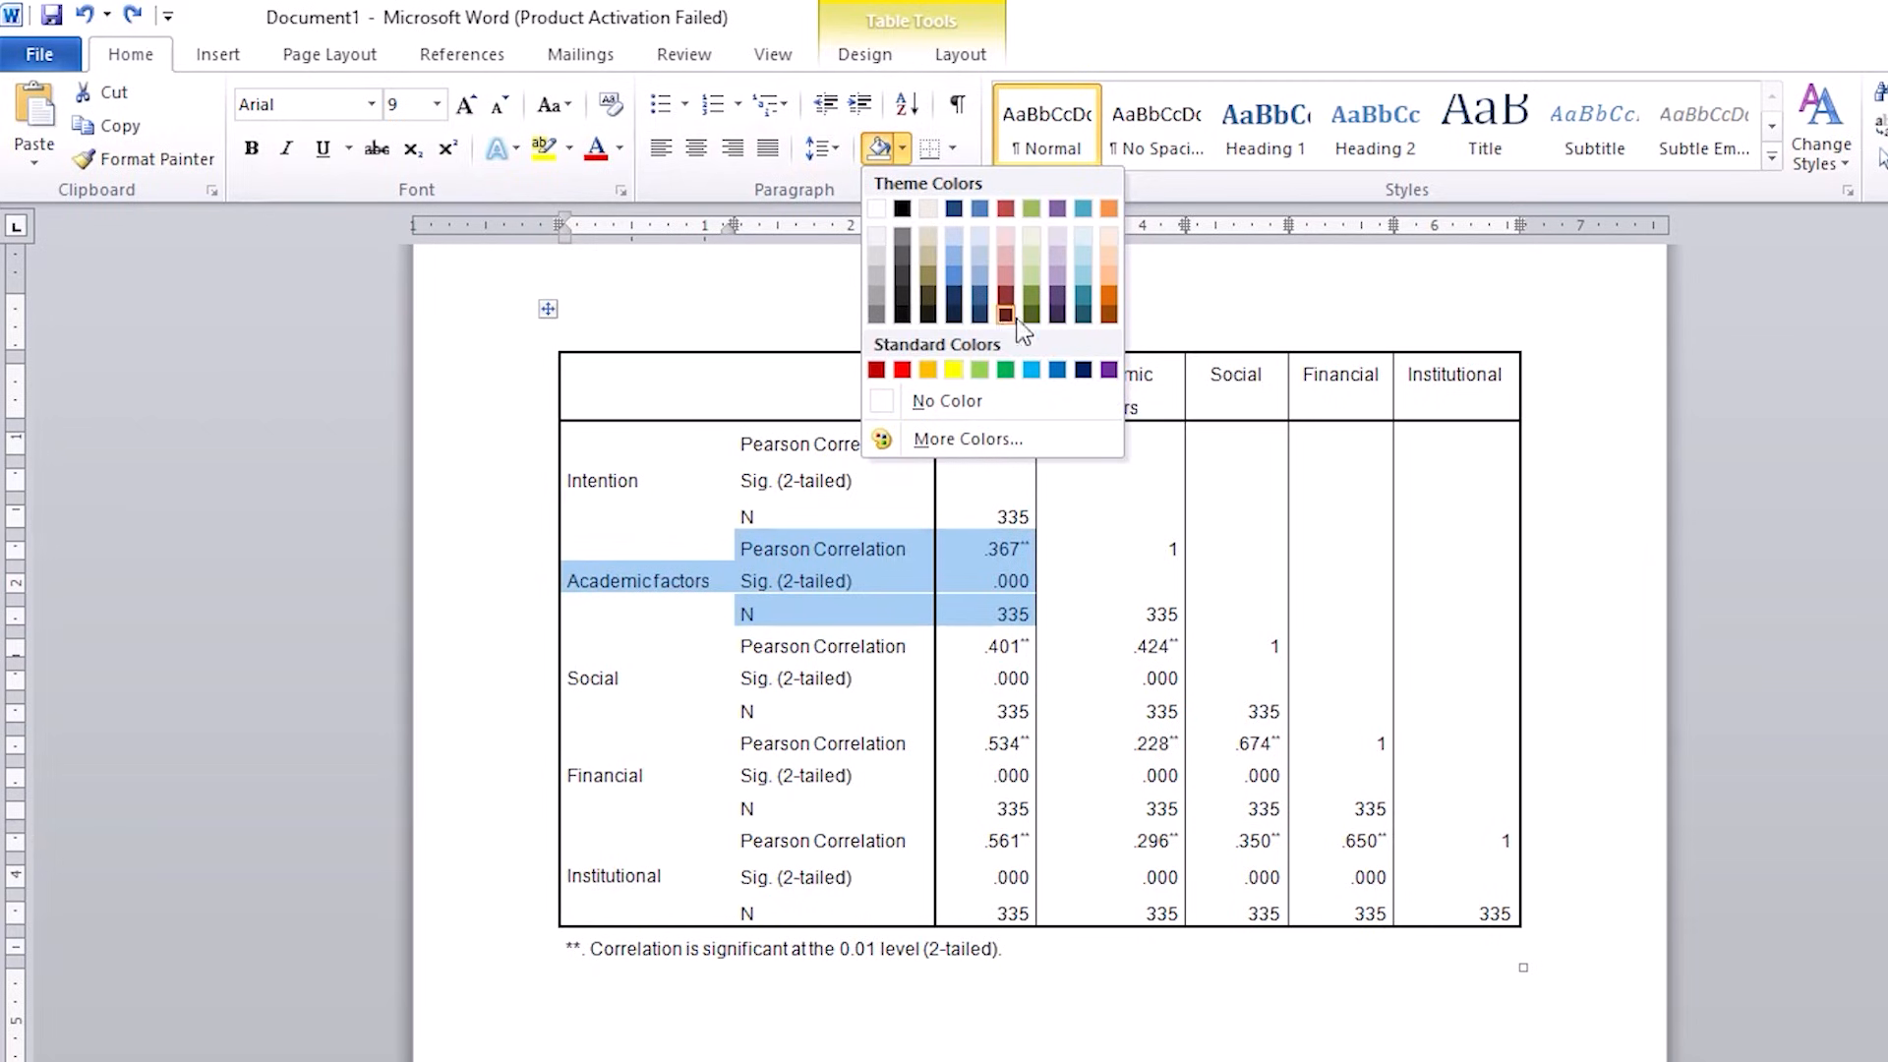
click(952, 369)
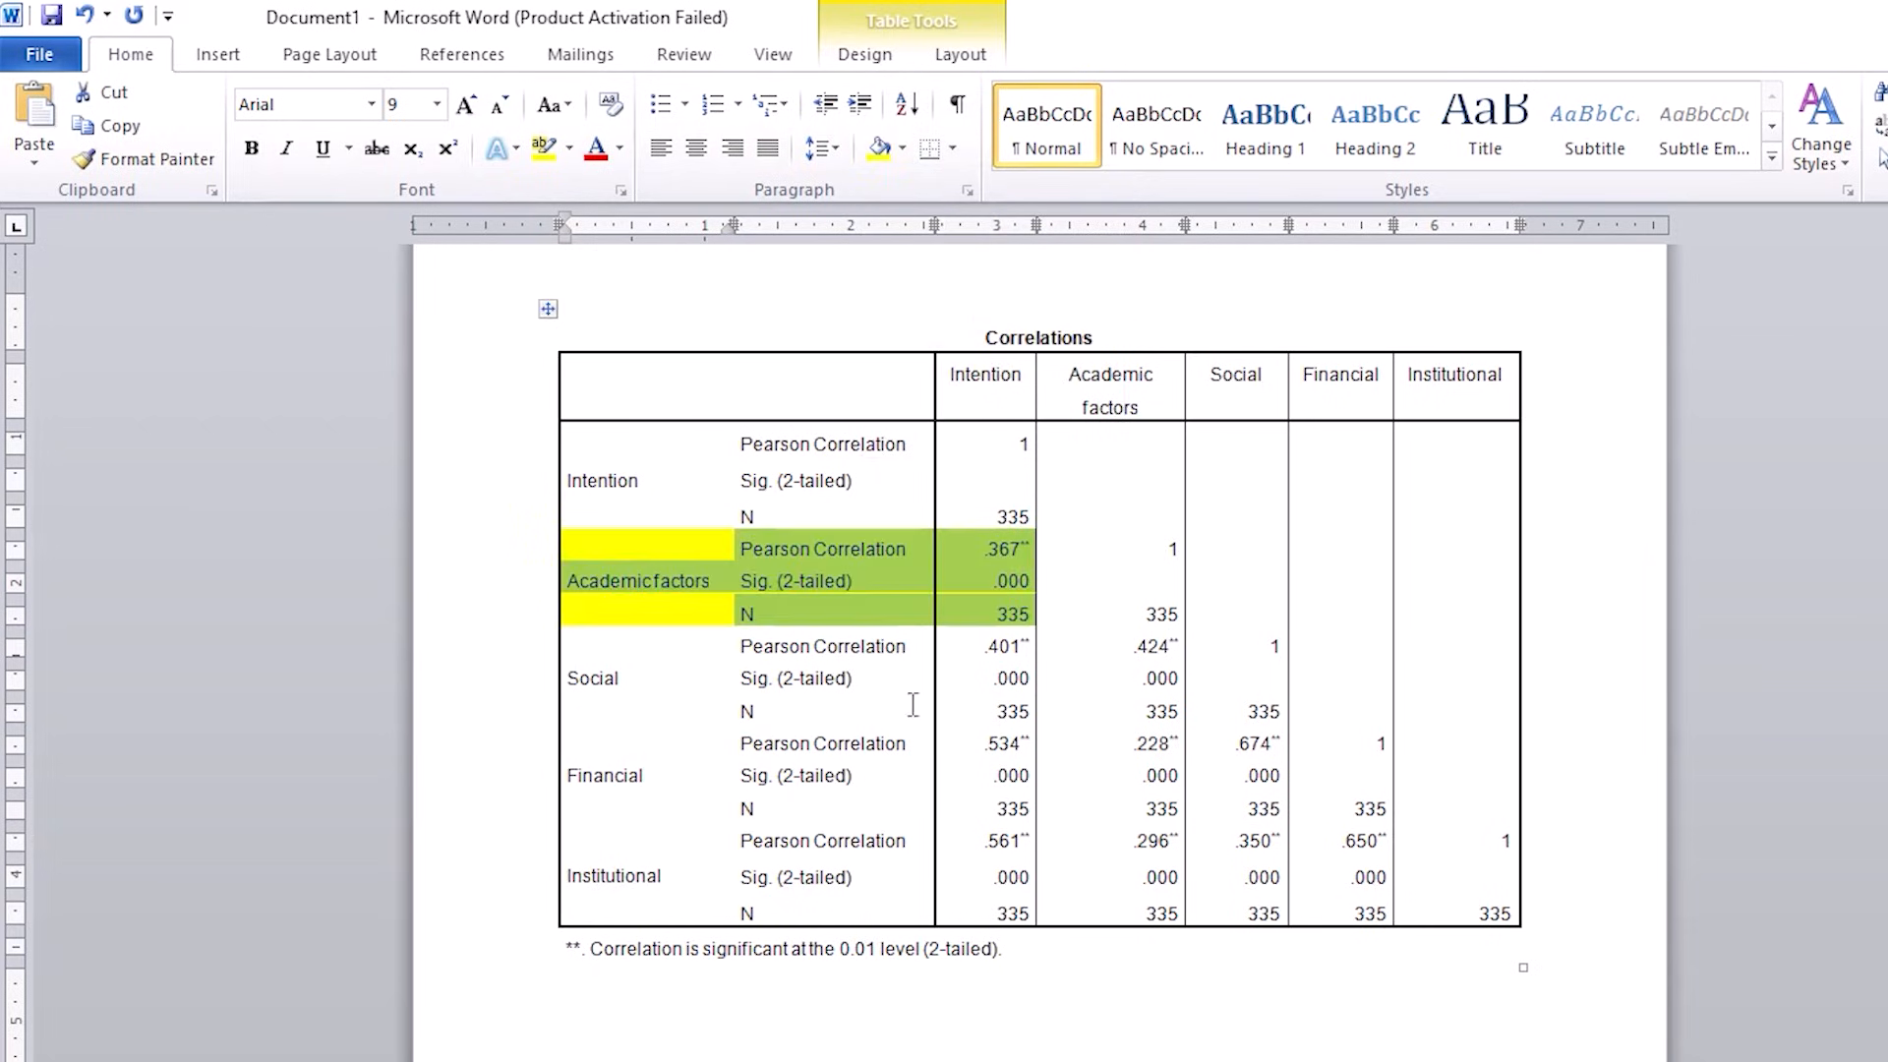
click(623, 582)
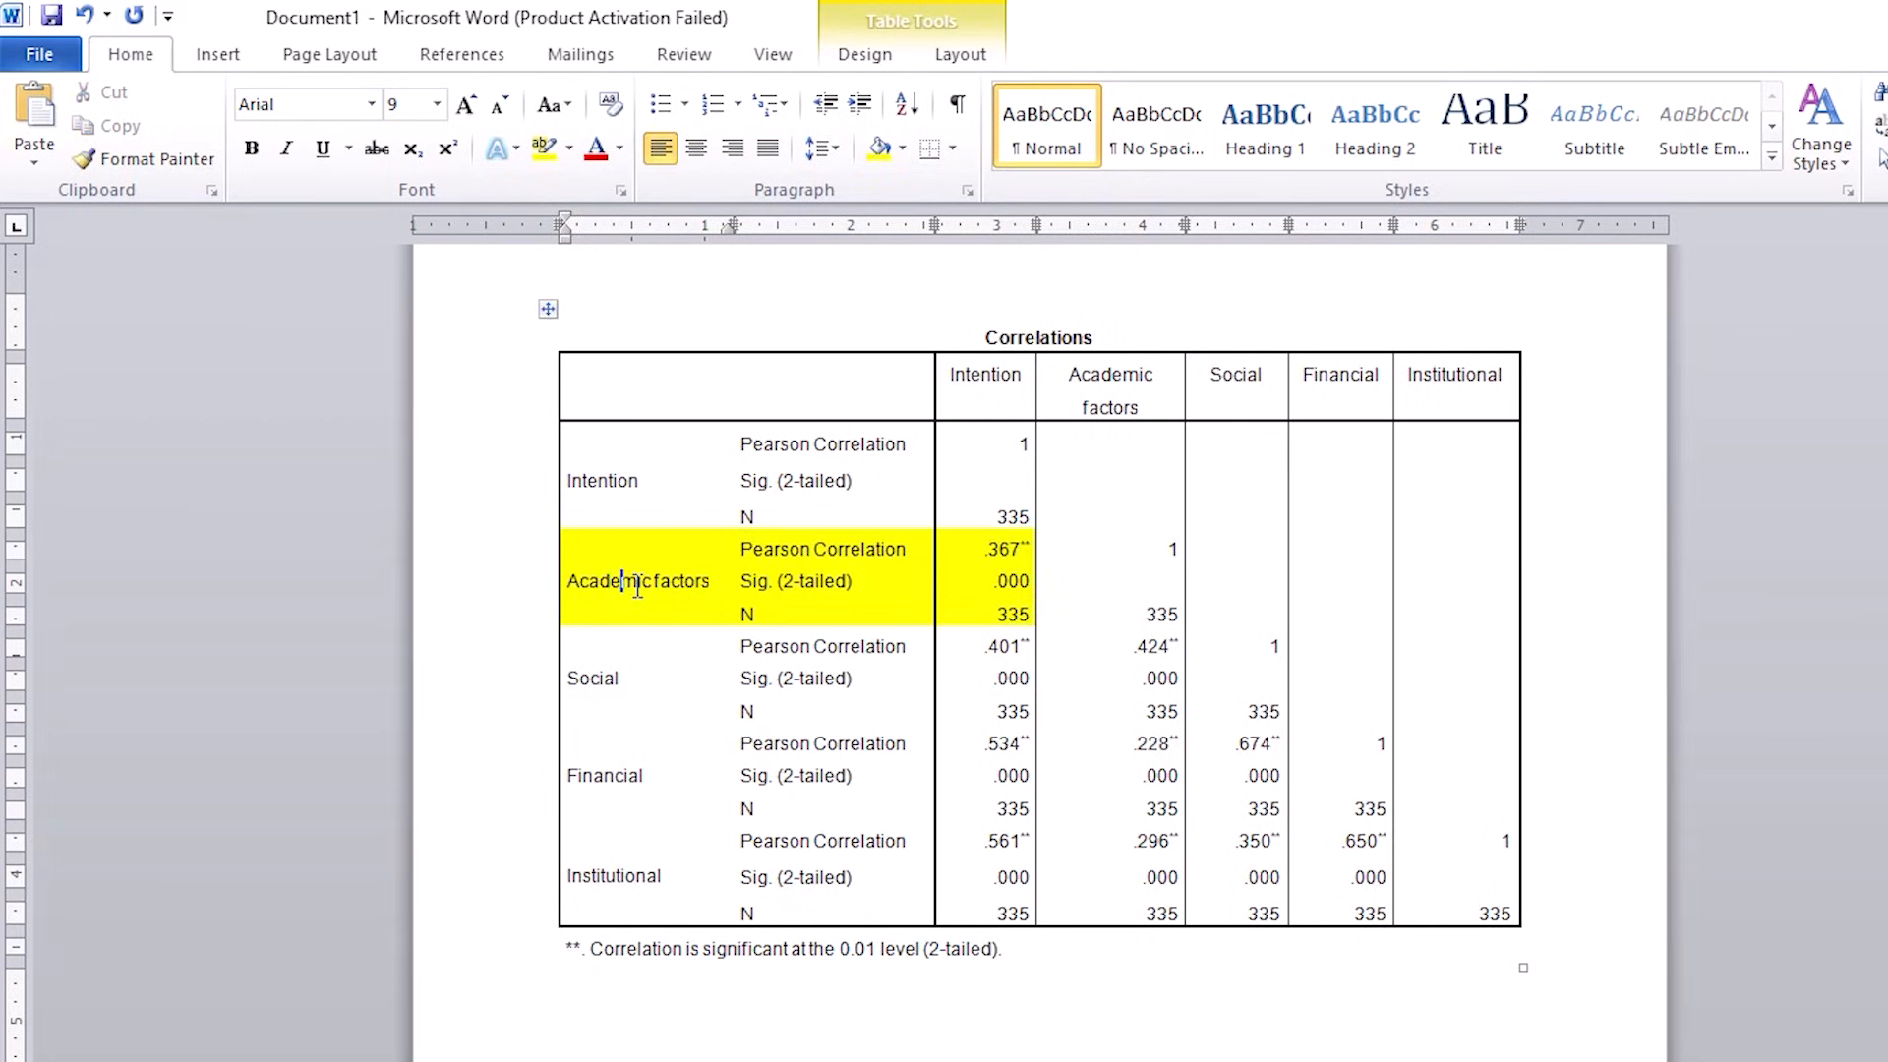
Step: Examine the correlation coefficient, two-tailed significance and N between Academic factors and Intention
click(1000, 380)
shift+click(963, 616)
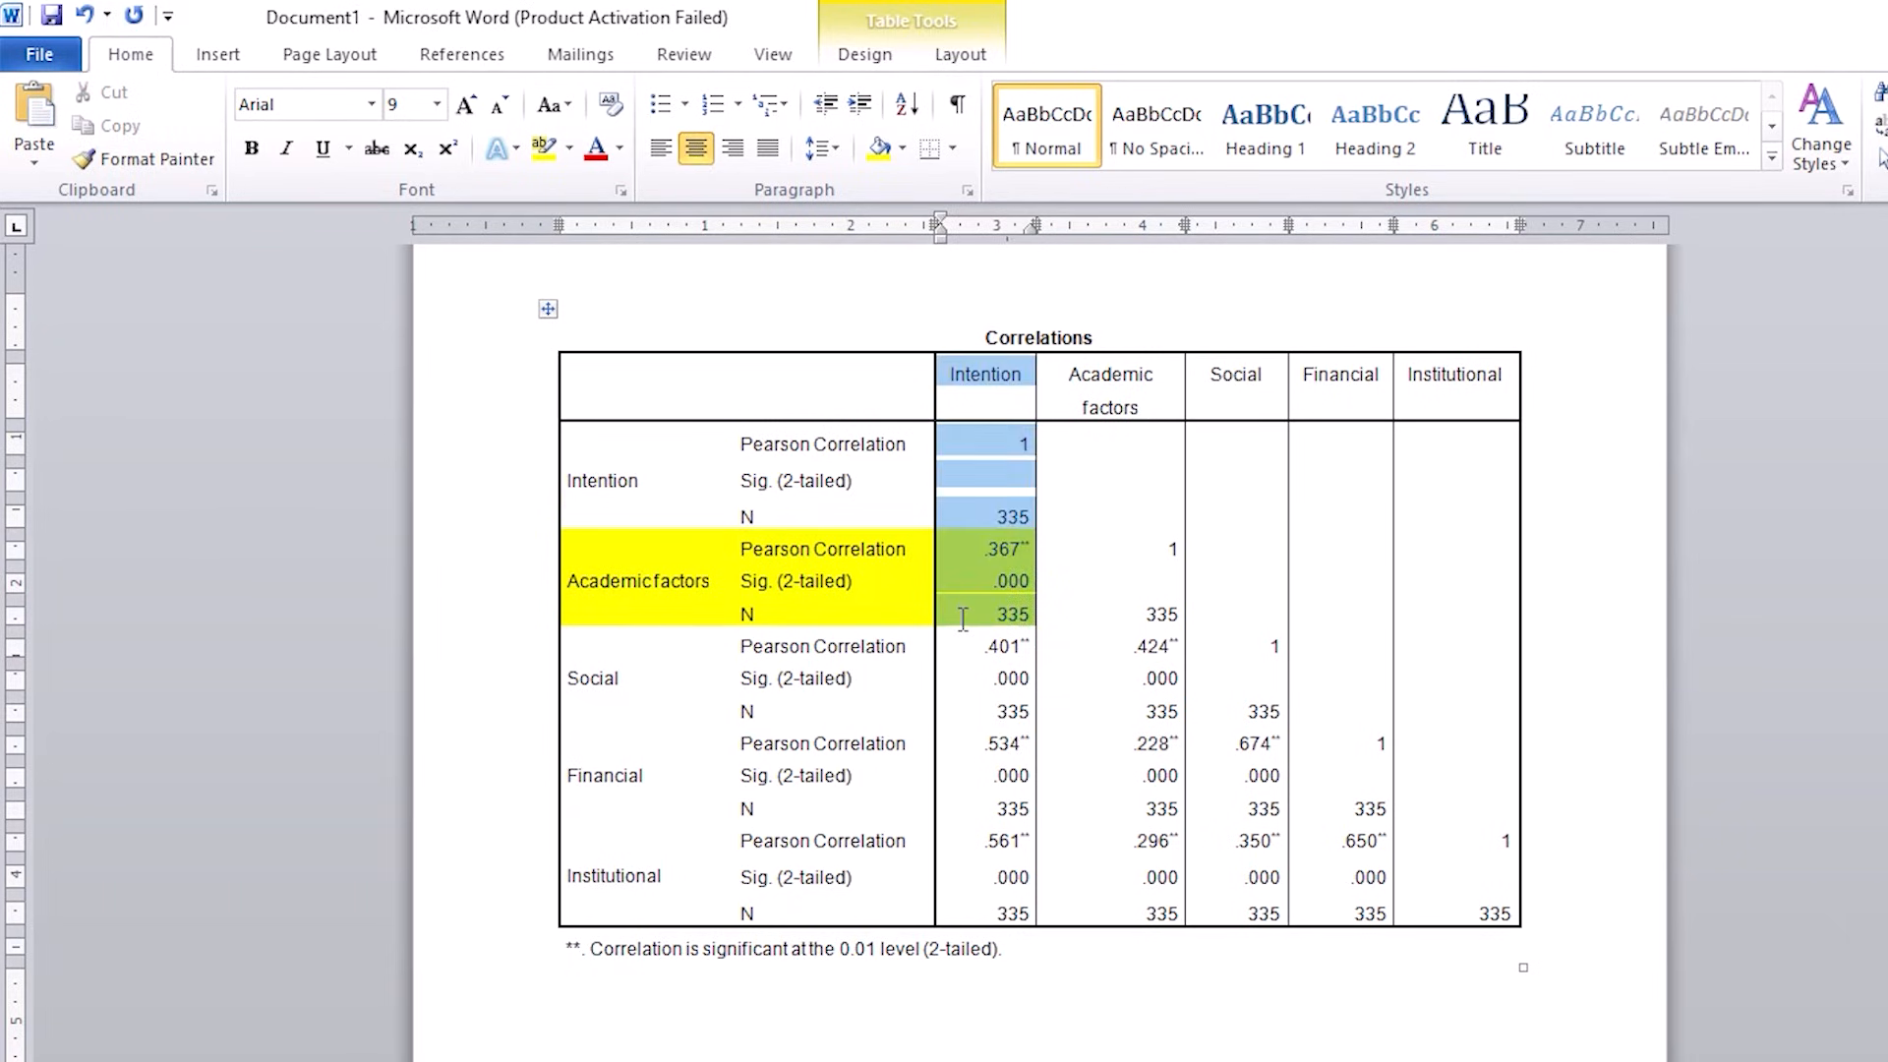
click(846, 585)
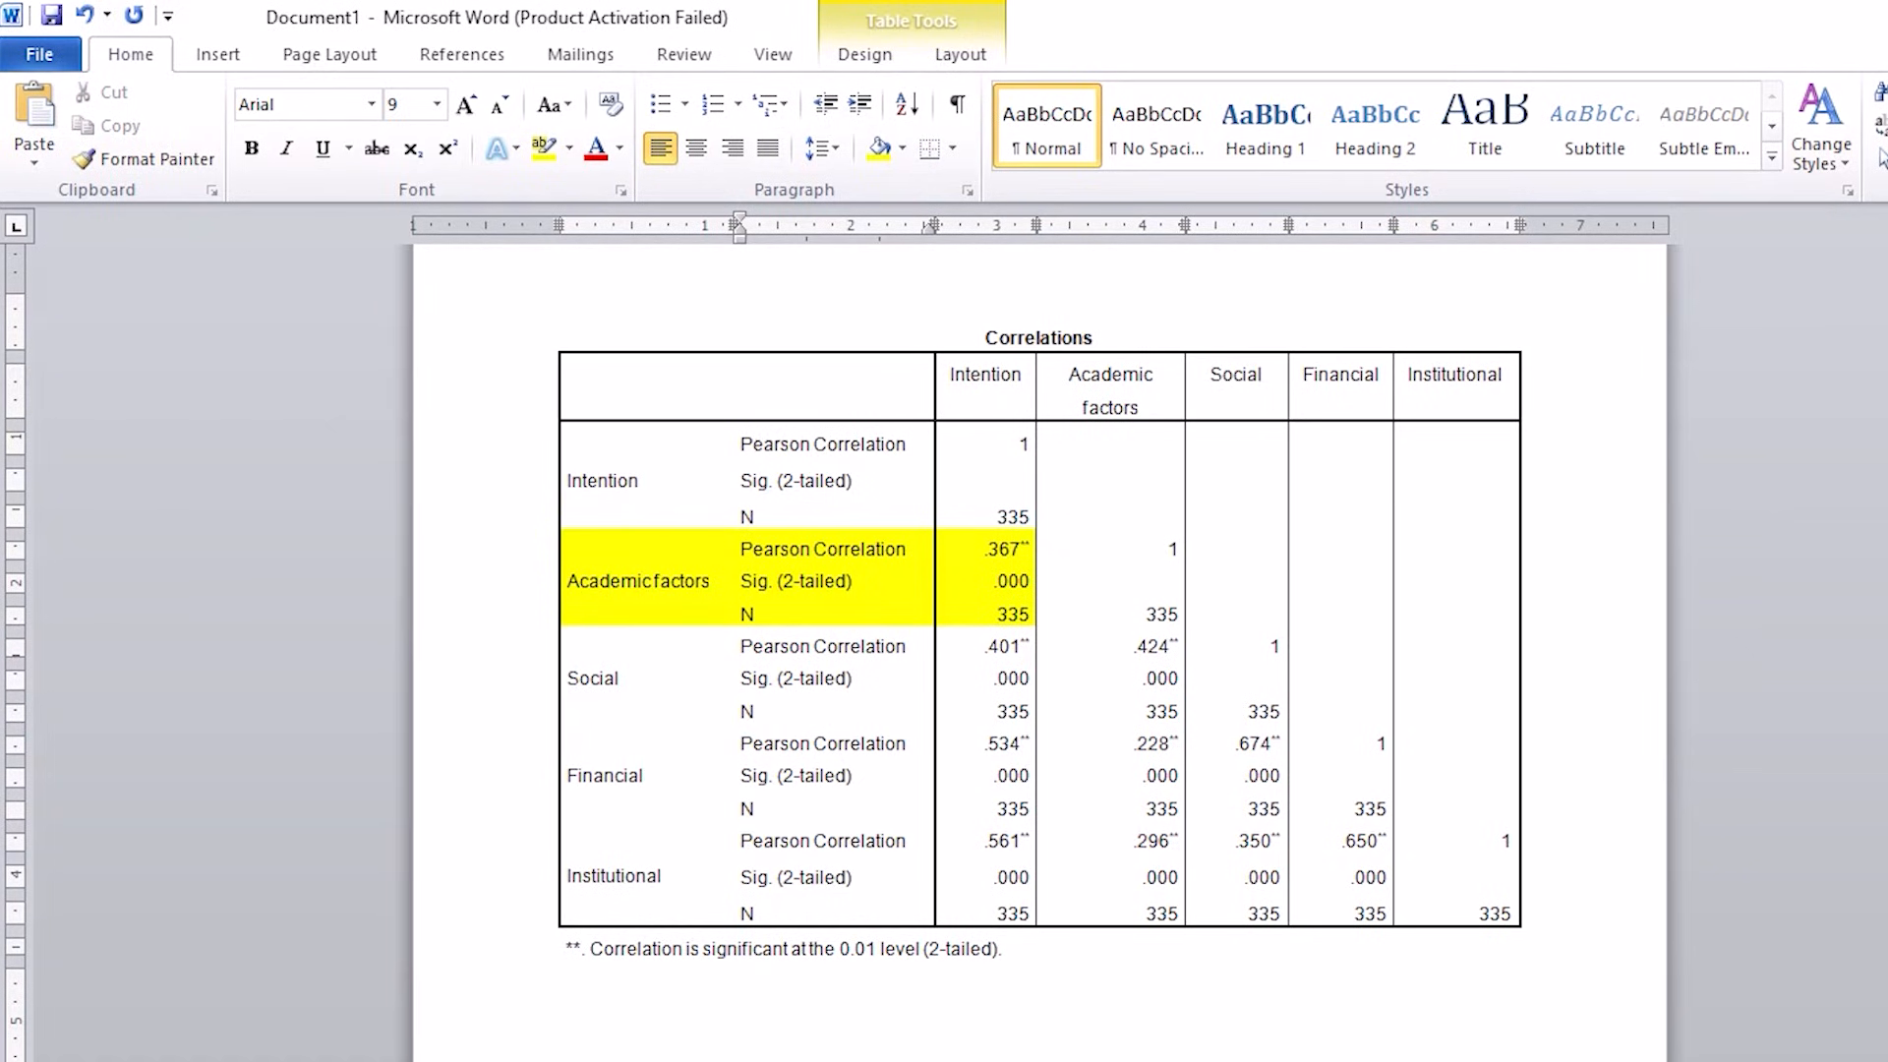
drag(1044, 544, 1138, 473)
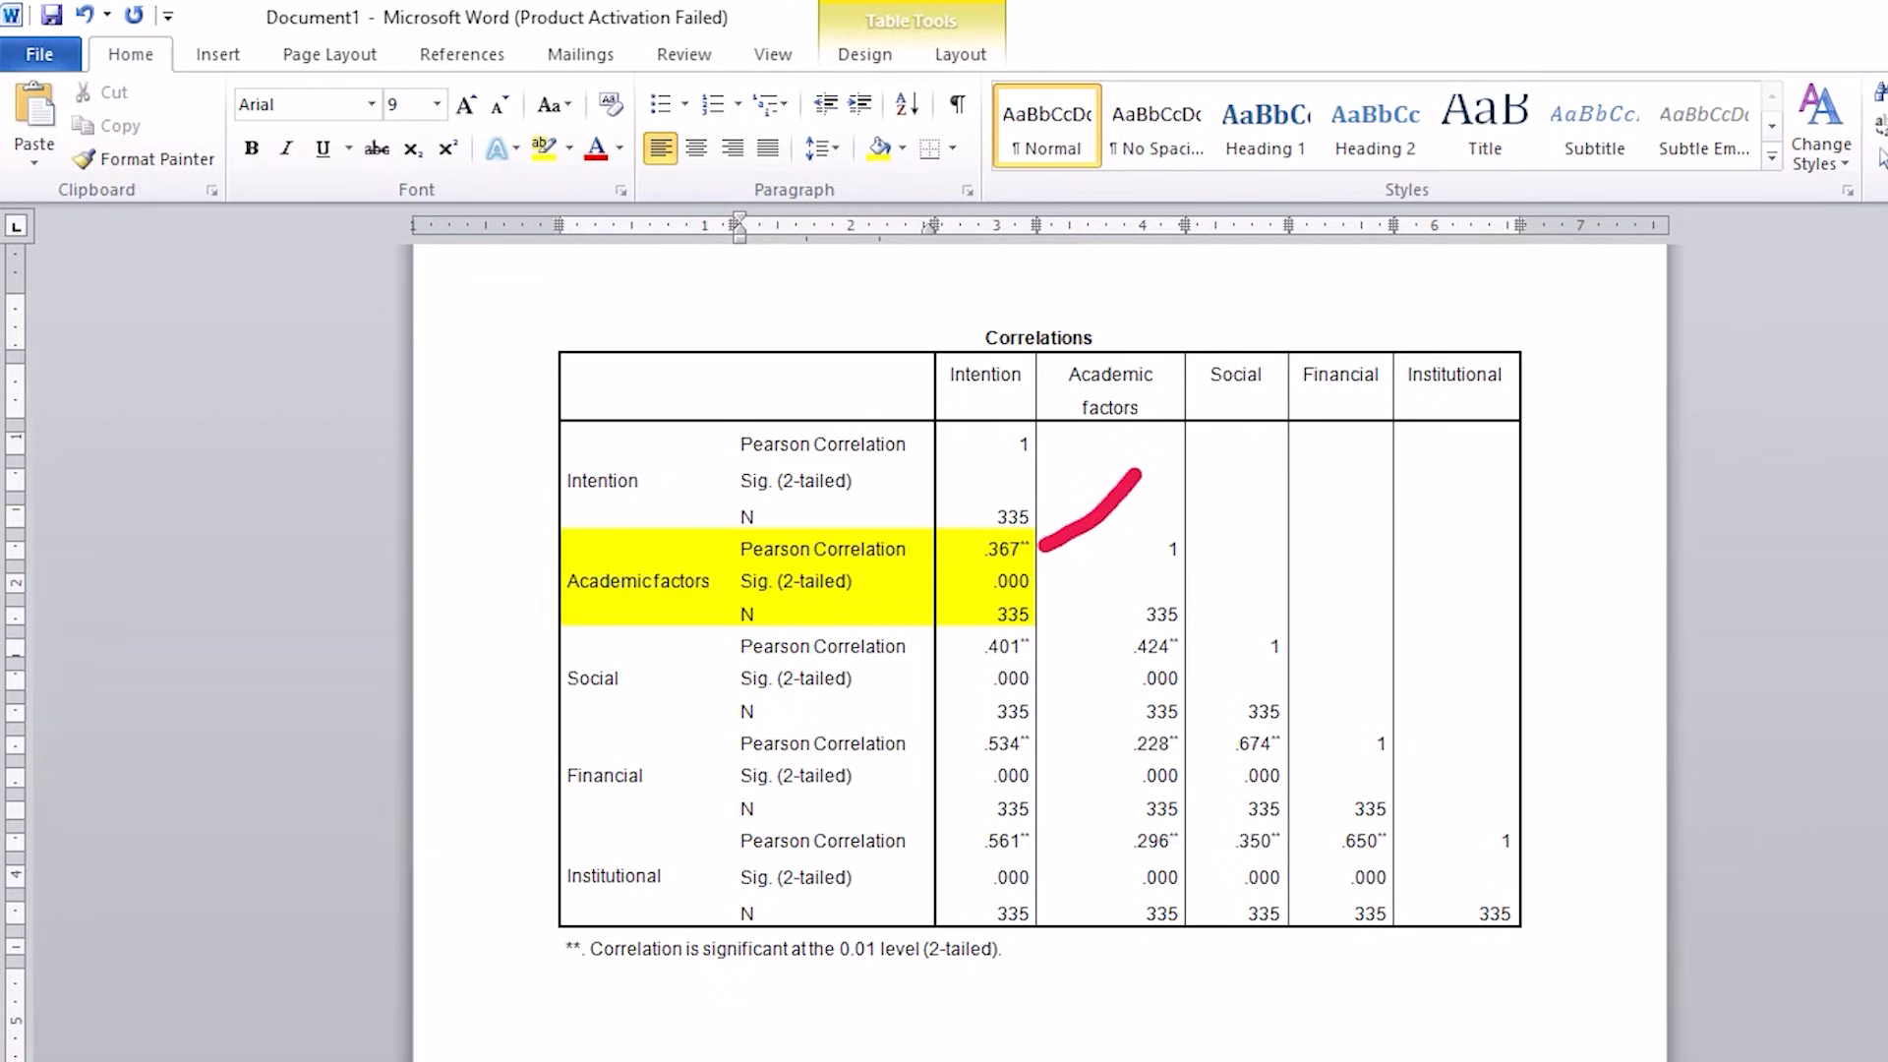
drag(1042, 547, 1139, 555)
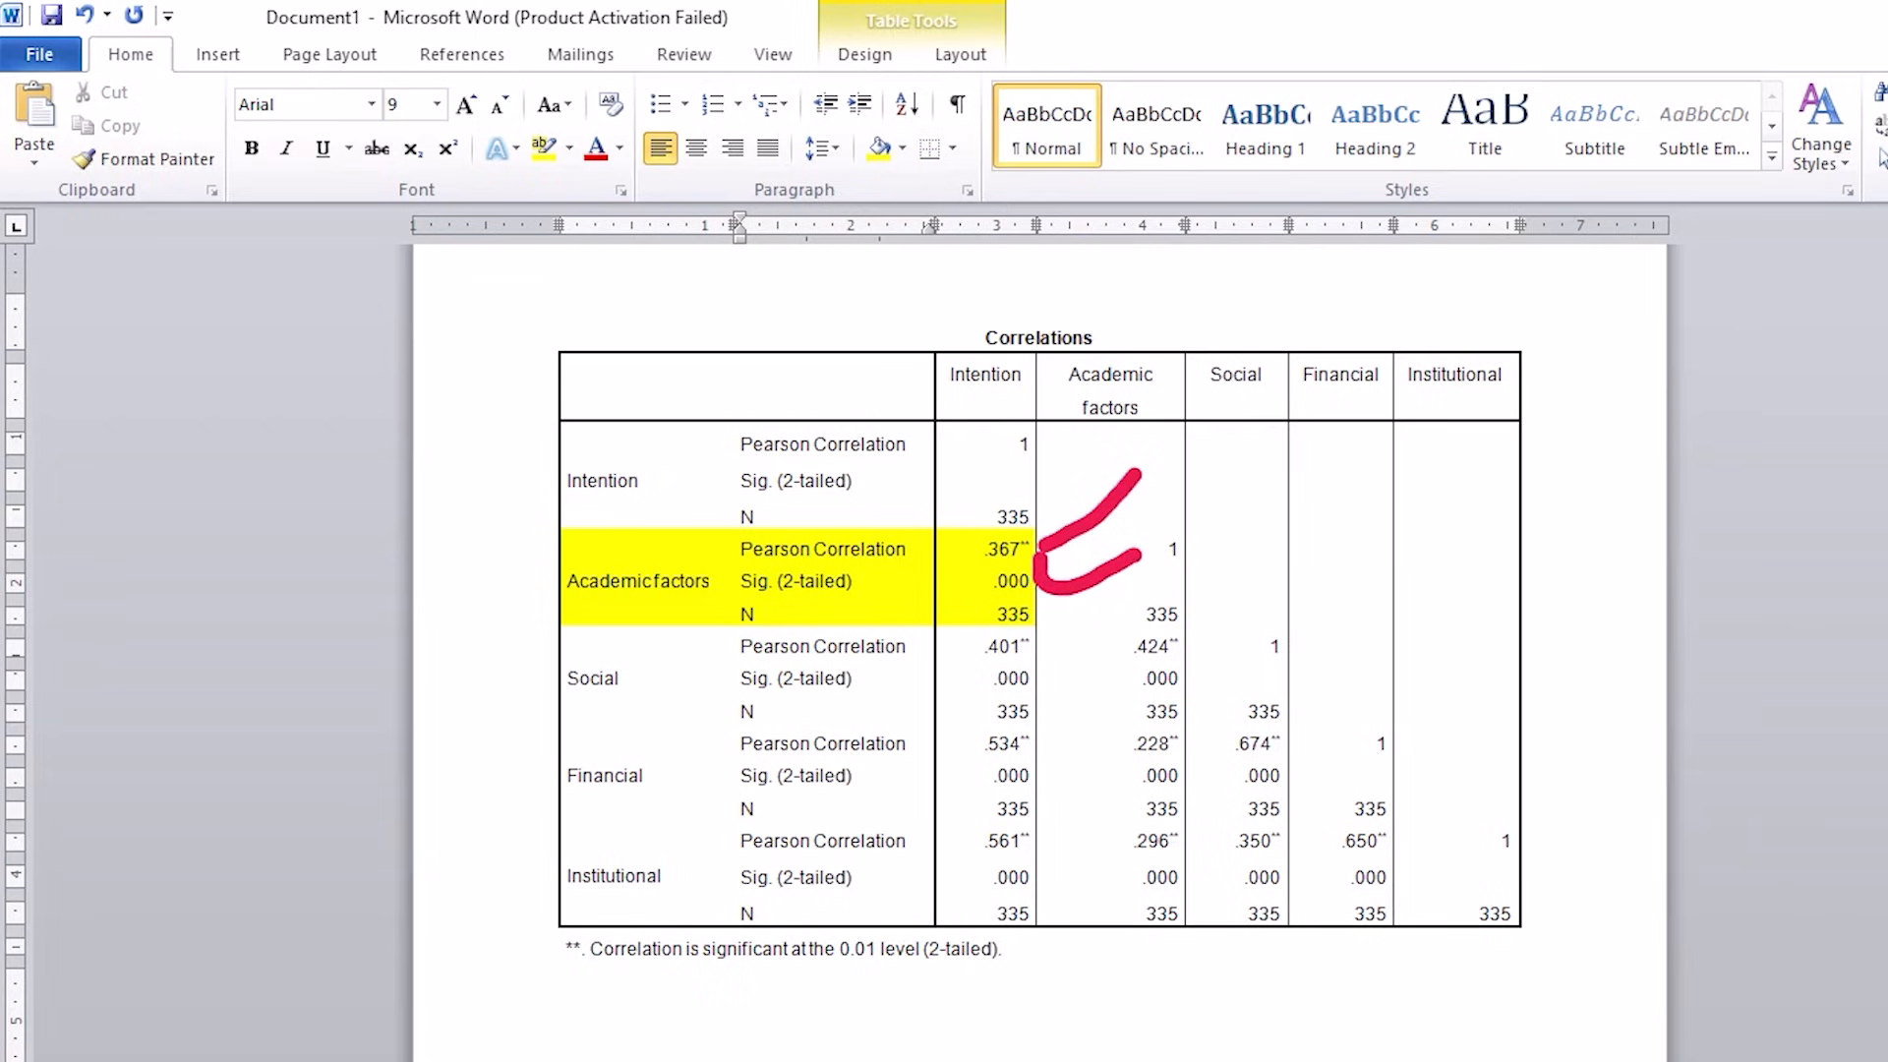
drag(1059, 619, 1168, 593)
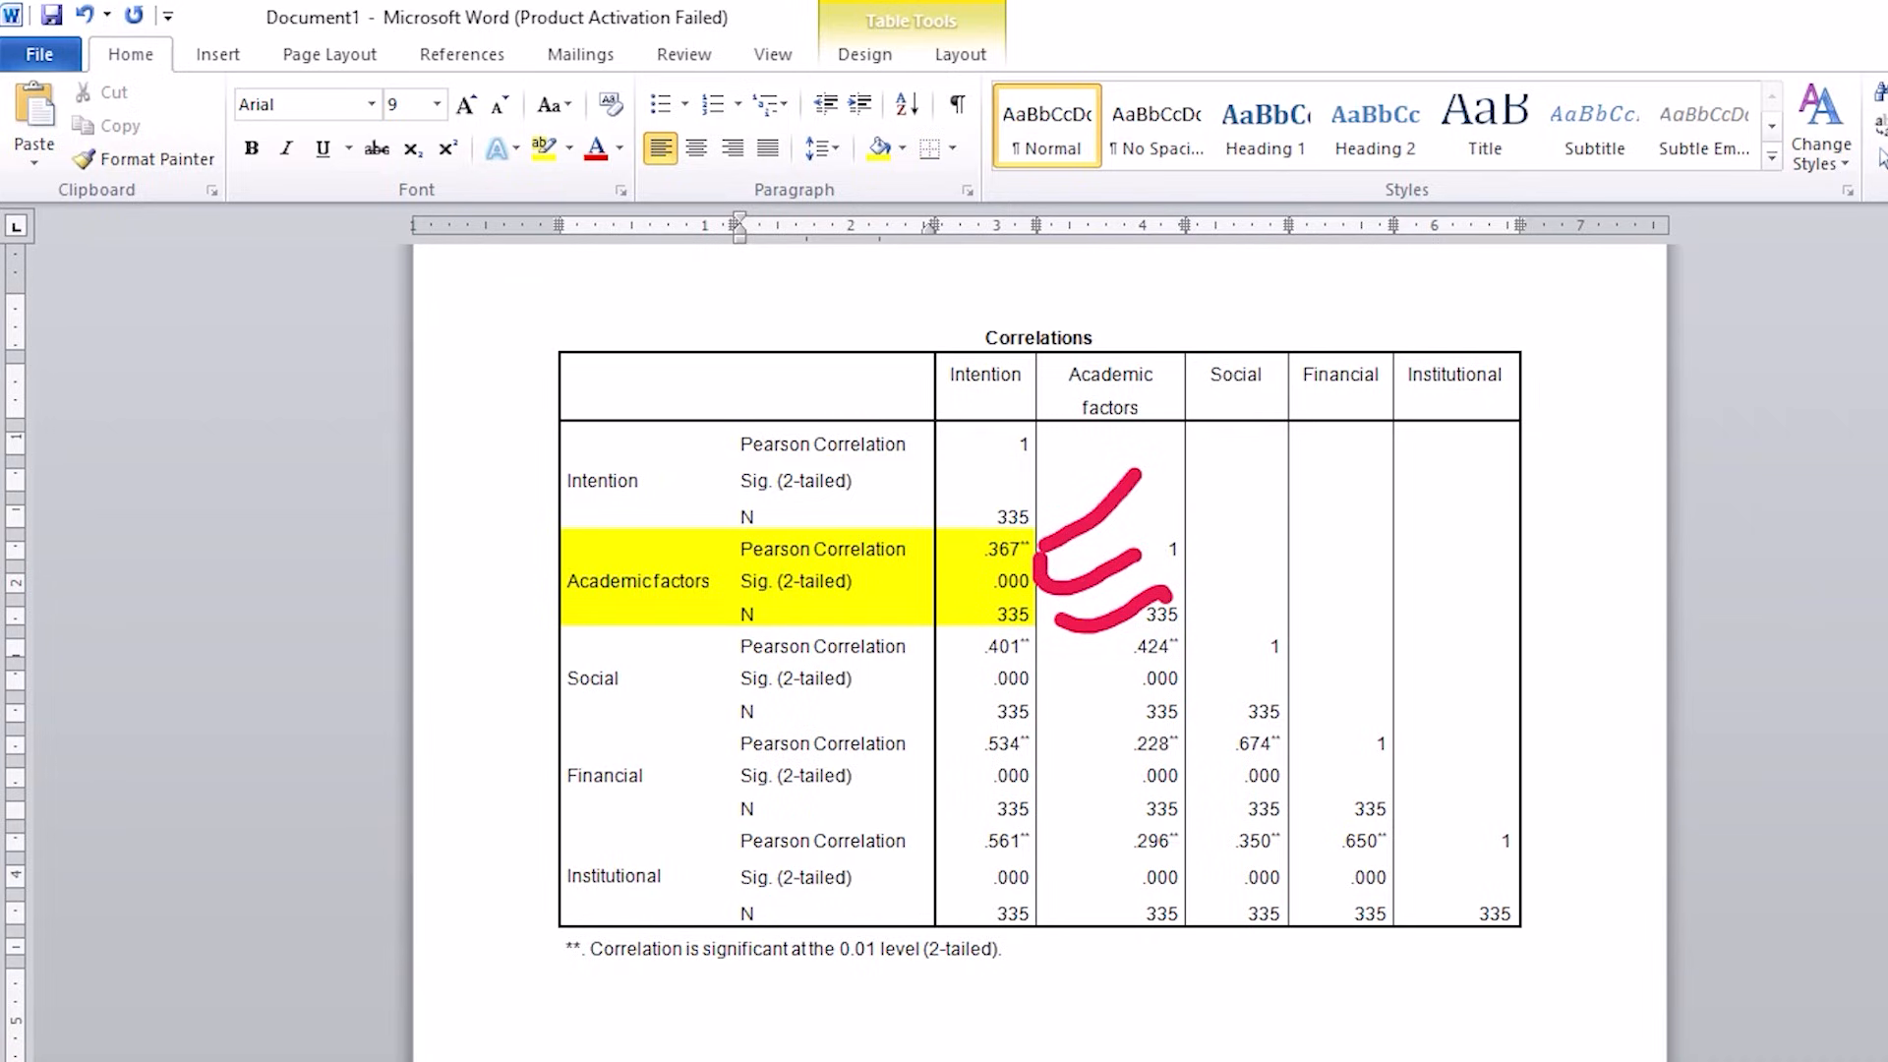
mouse_move(1029, 465)
mouse_down()
mouse_move(1086, 493)
mouse_move(982, 485)
mouse_up()
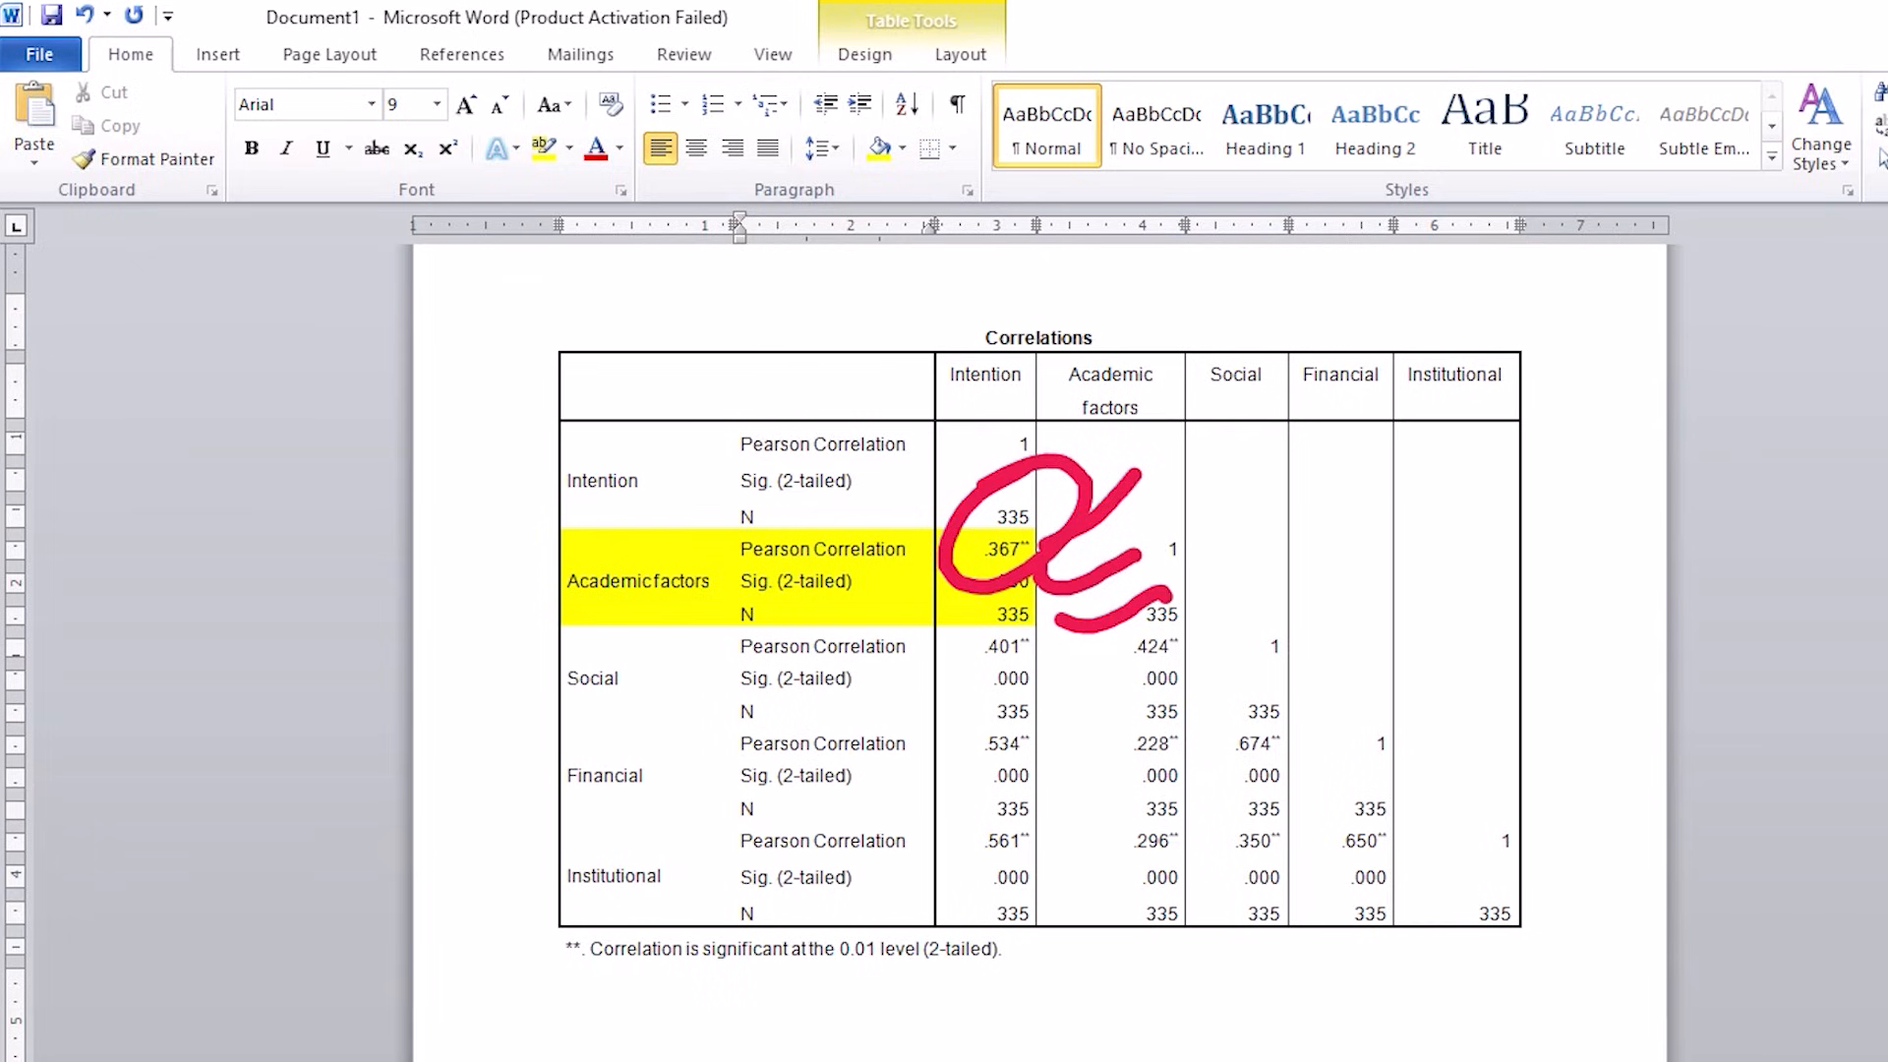
key(Escape)
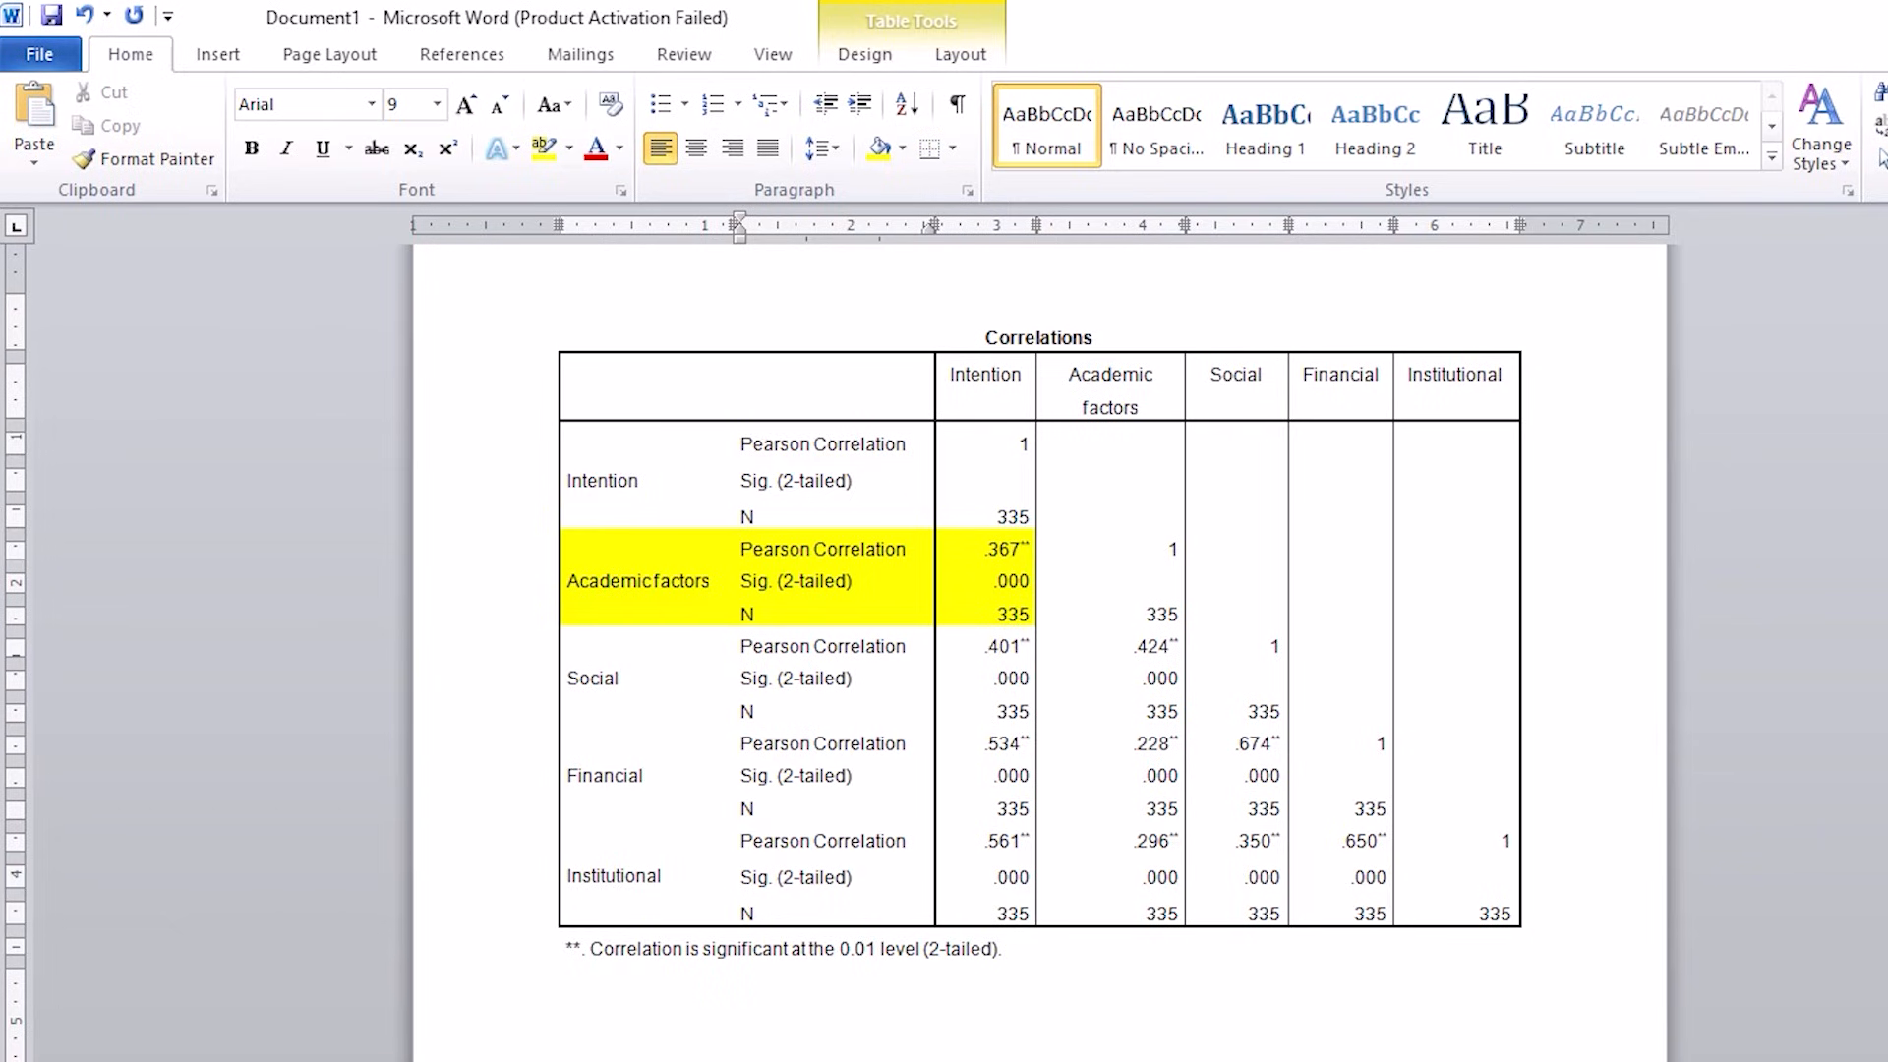
mouse_move(1028, 513)
mouse_down()
mouse_move(984, 582)
mouse_move(1057, 519)
mouse_up()
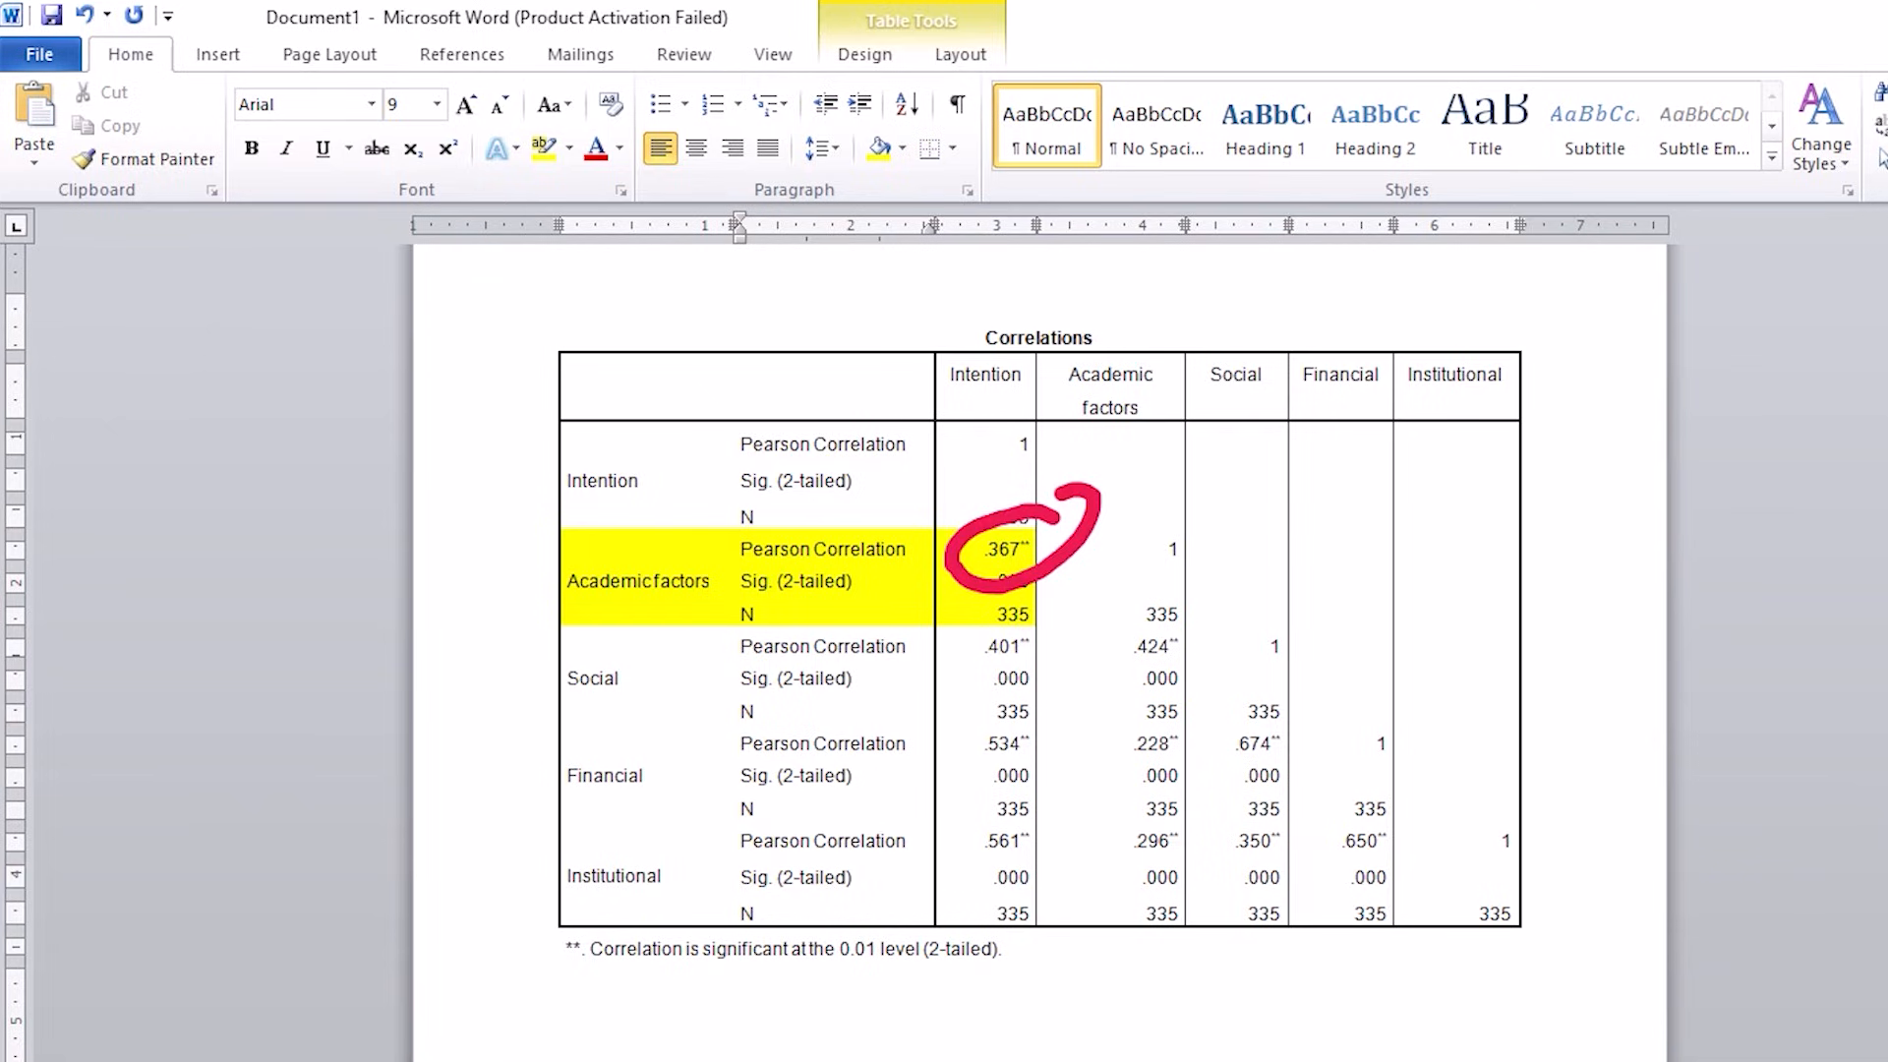
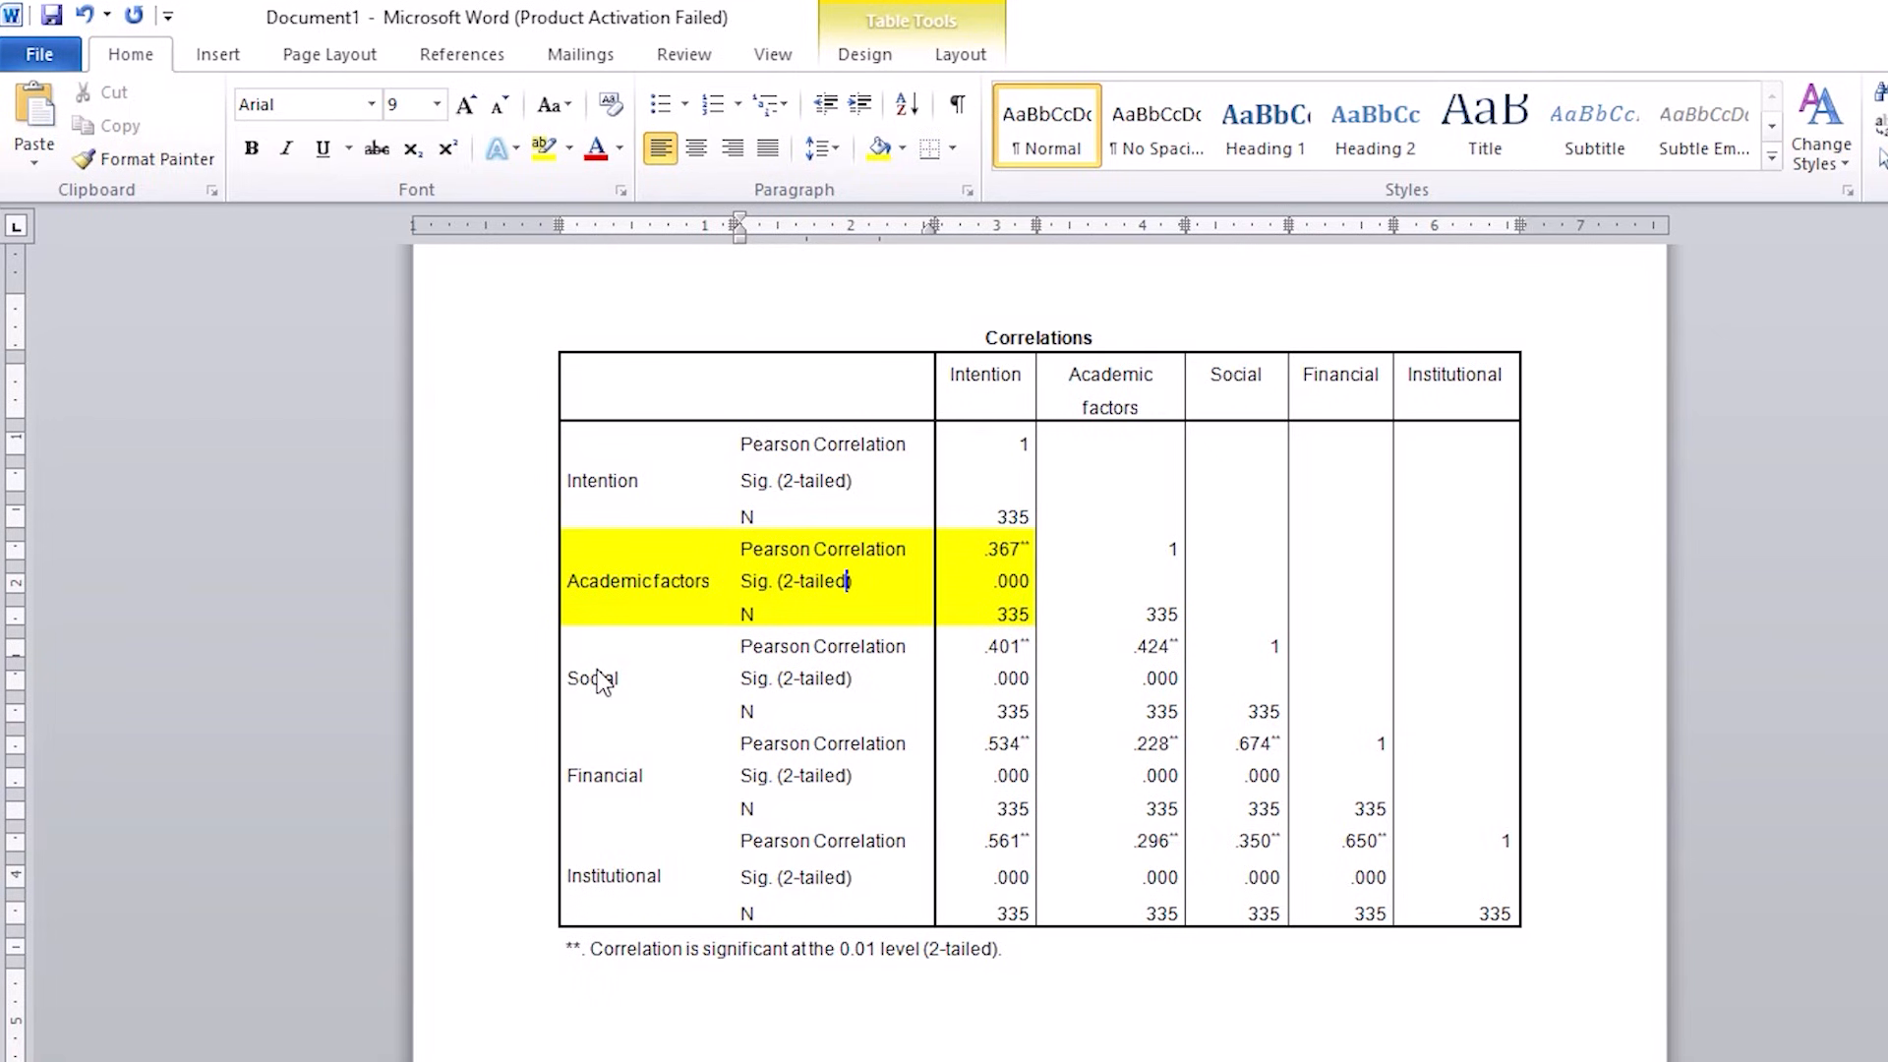
Step: Shade the Social row block light blue, from its label through the Intention column
drag(603, 674, 974, 699)
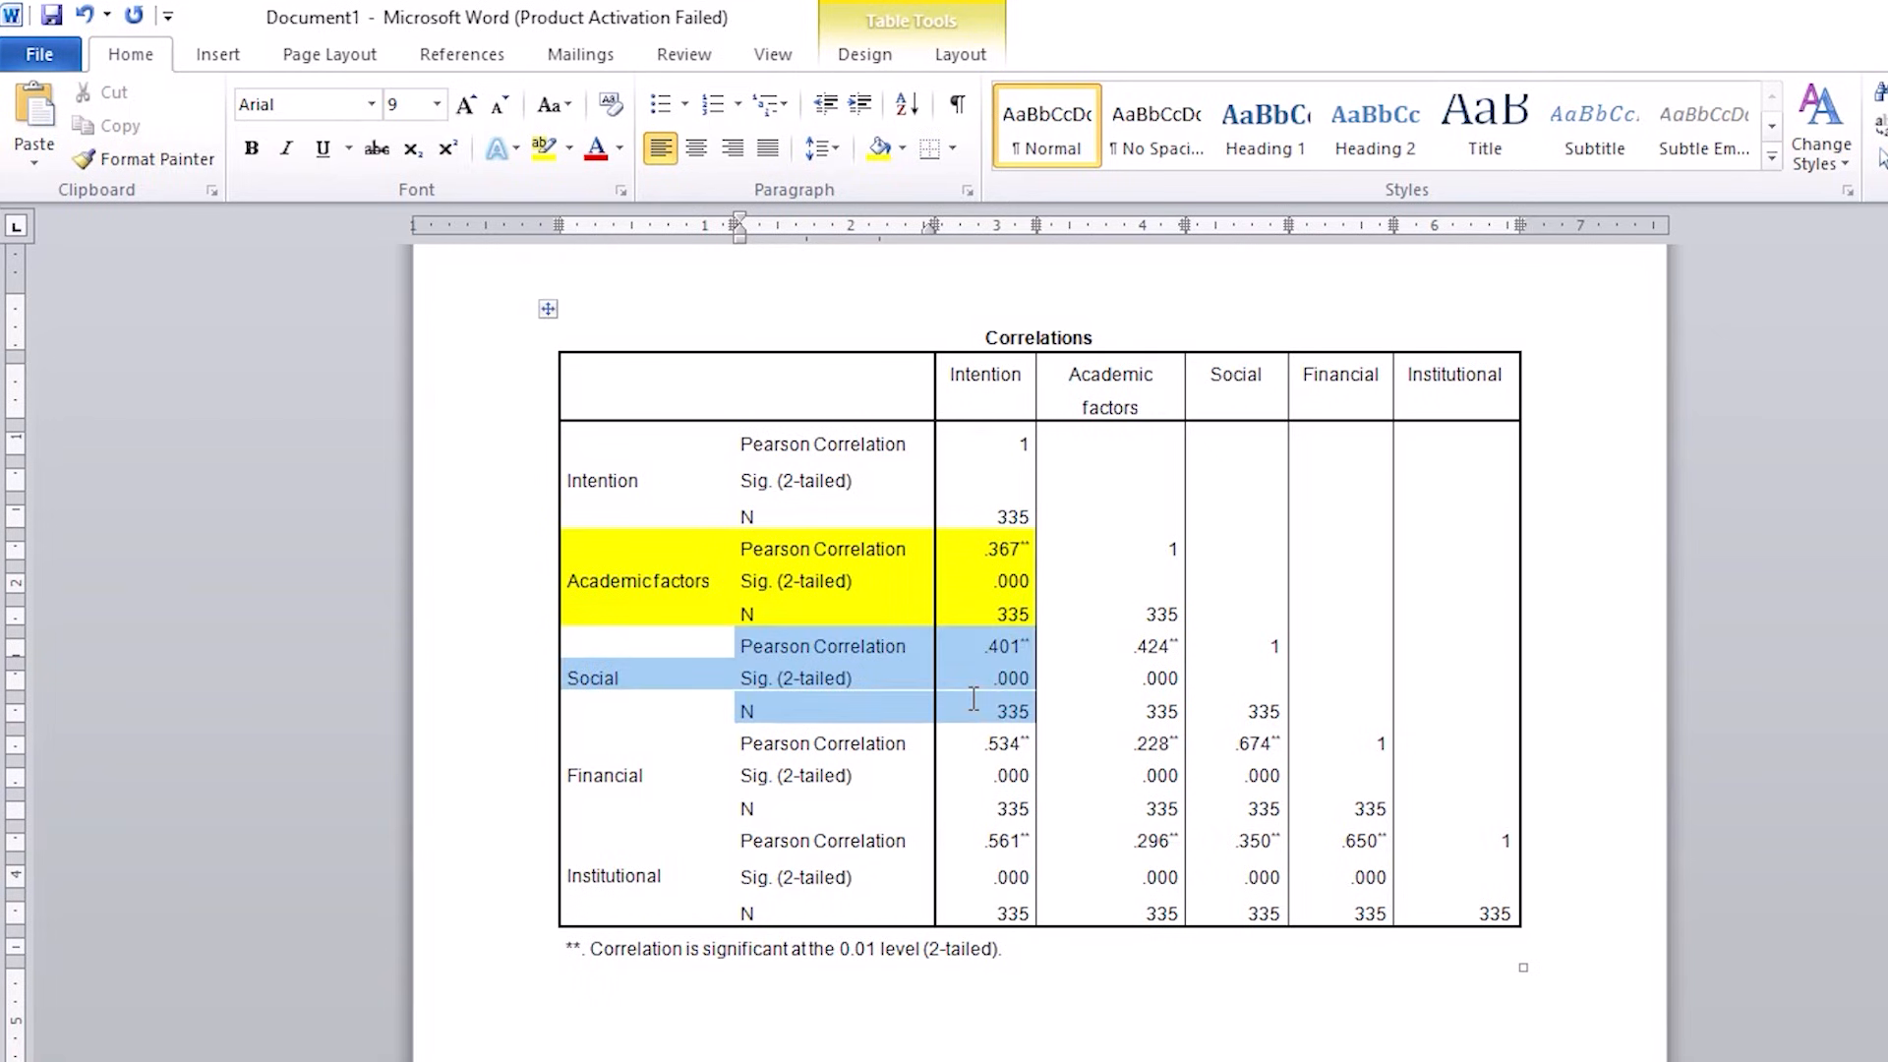
click(904, 147)
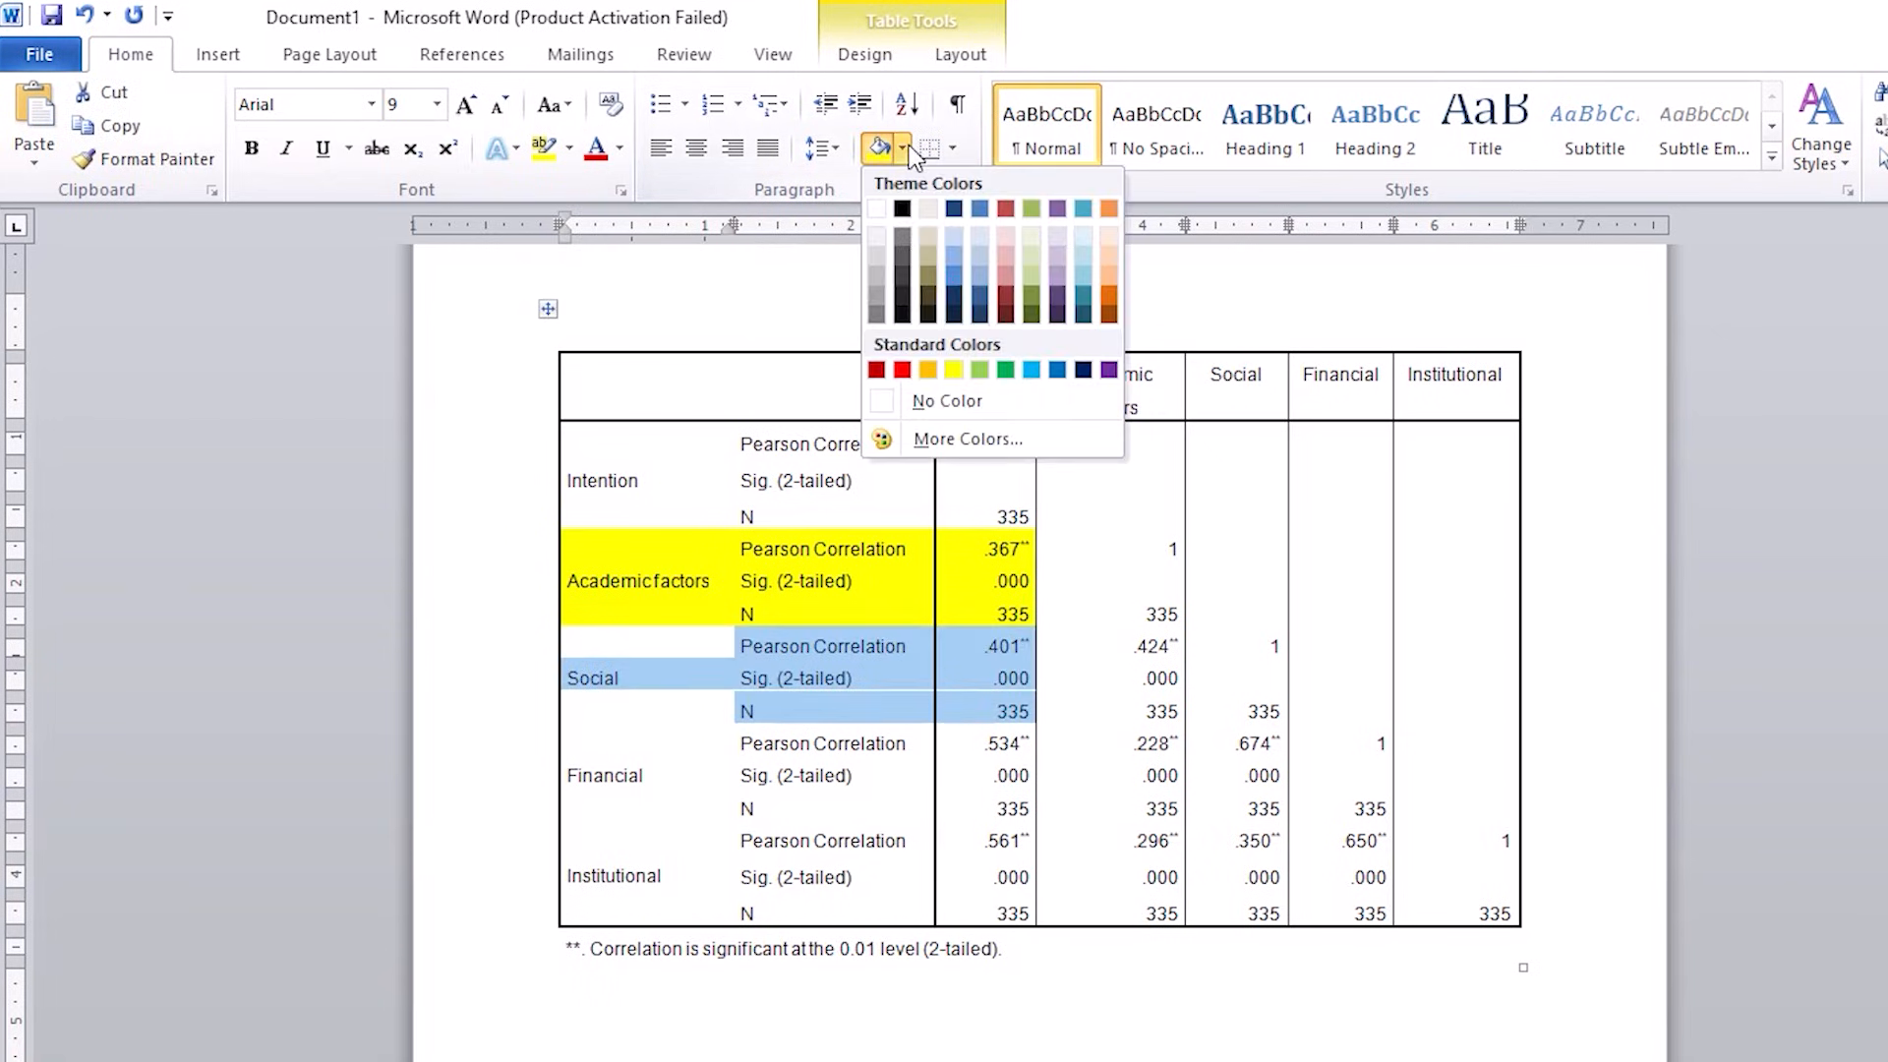
click(1030, 369)
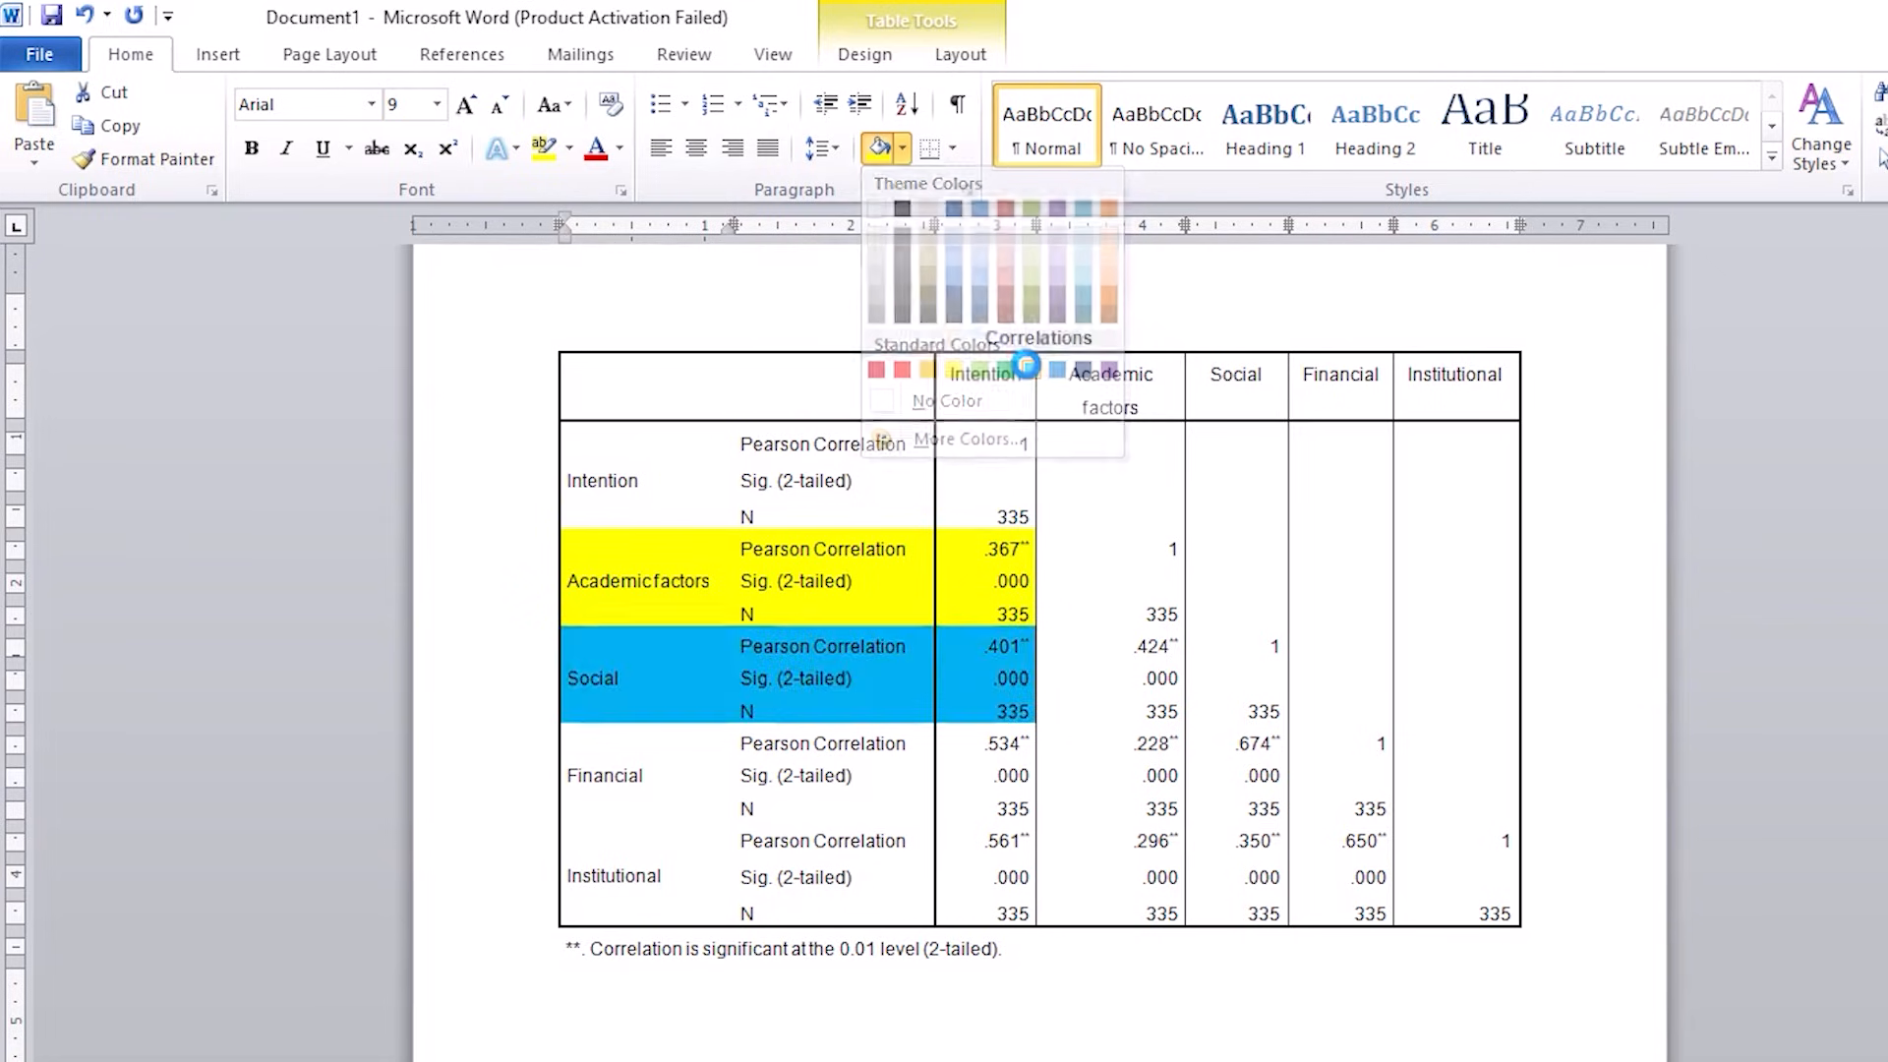
click(1138, 711)
Step: Change the shading of the Social row block to orange, from its label through the Intention column
drag(636, 636, 975, 687)
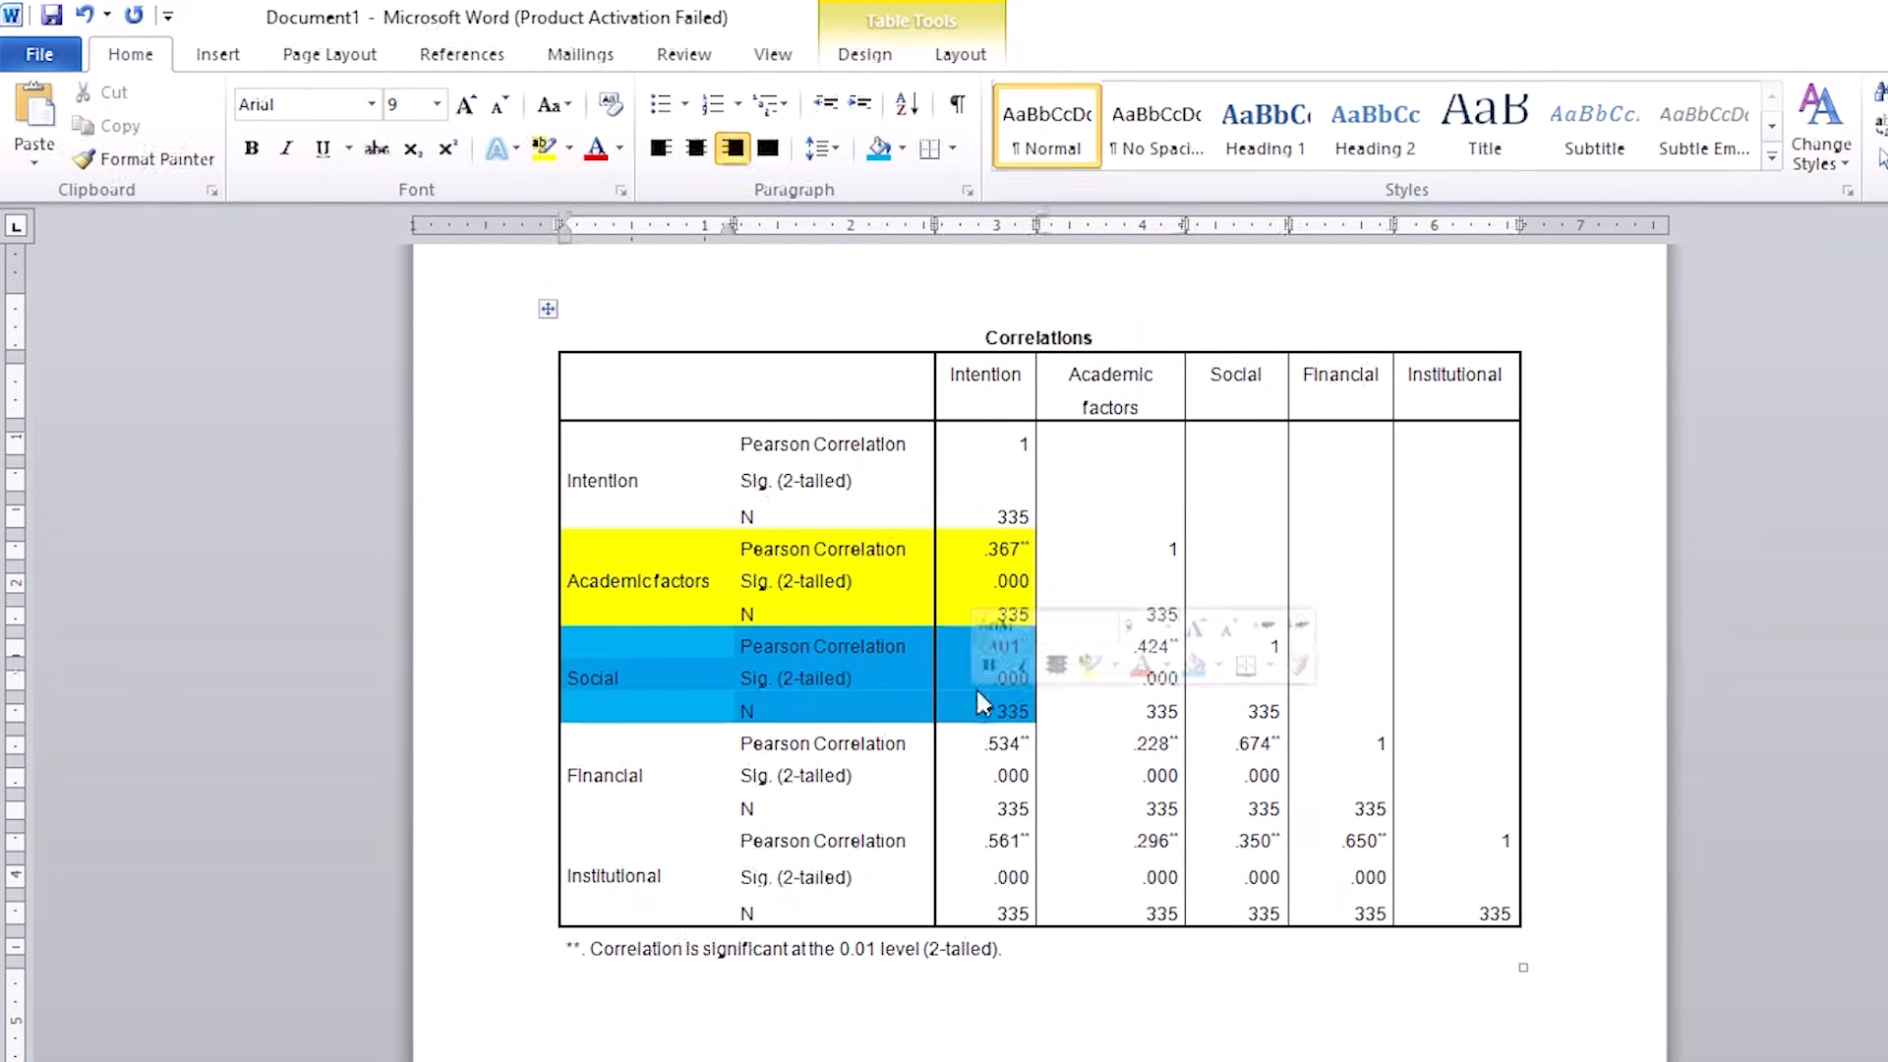
click(902, 147)
click(932, 369)
click(1081, 673)
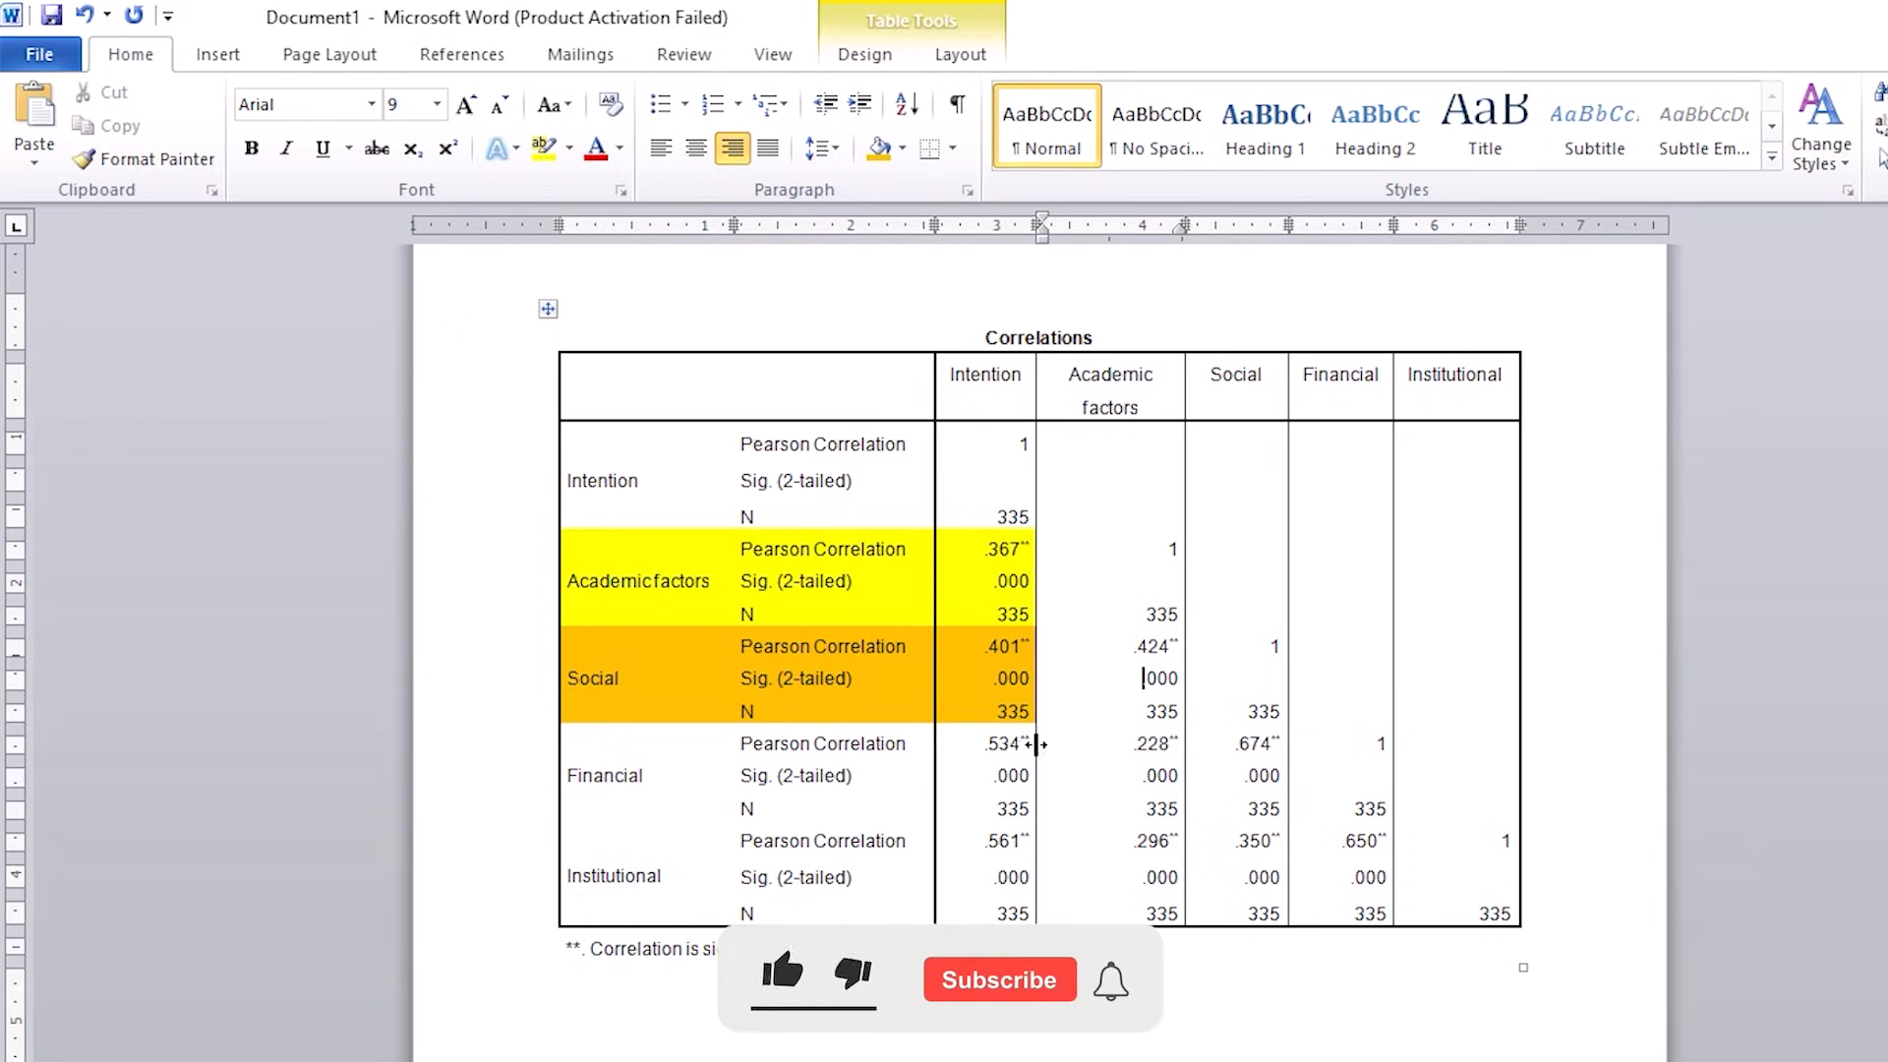
Step: Examine the Pearson correlation and two-tailed significance between Academic factors and Intention
drag(627, 870, 973, 915)
click(1072, 907)
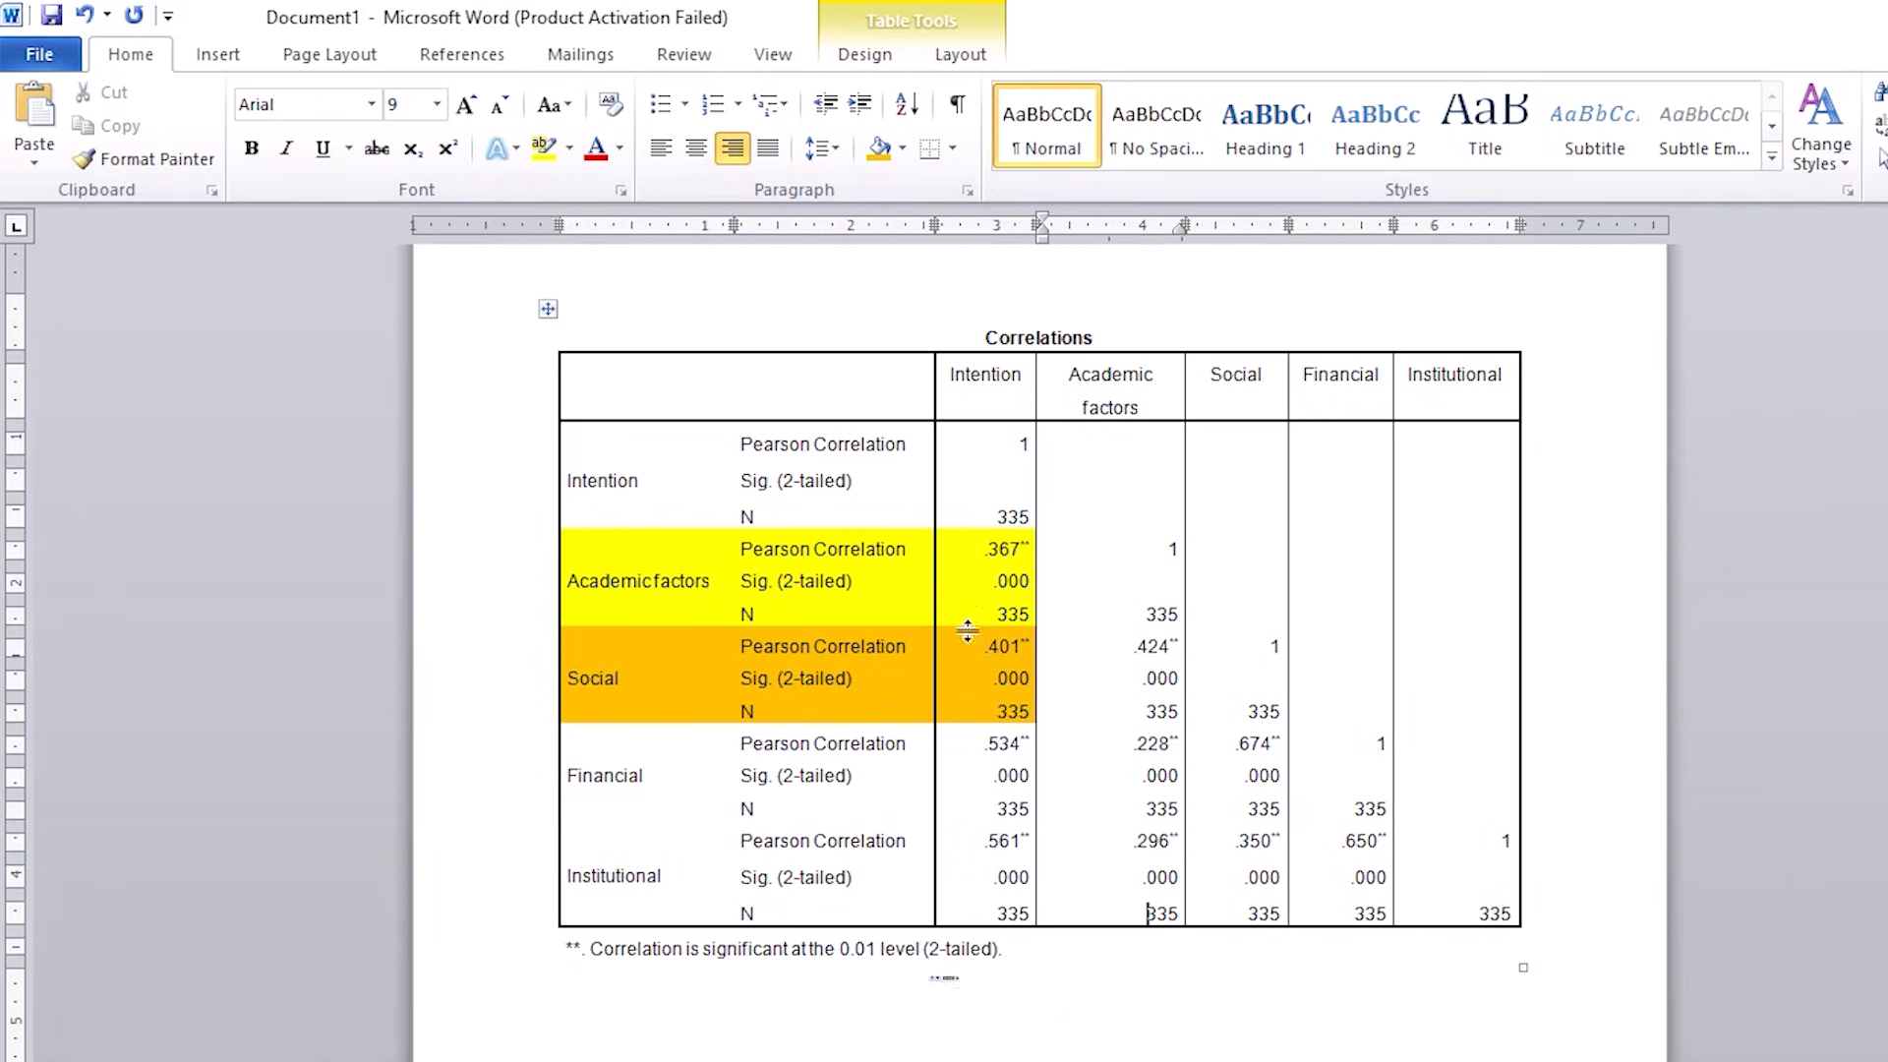
click(791, 549)
drag(815, 561, 999, 616)
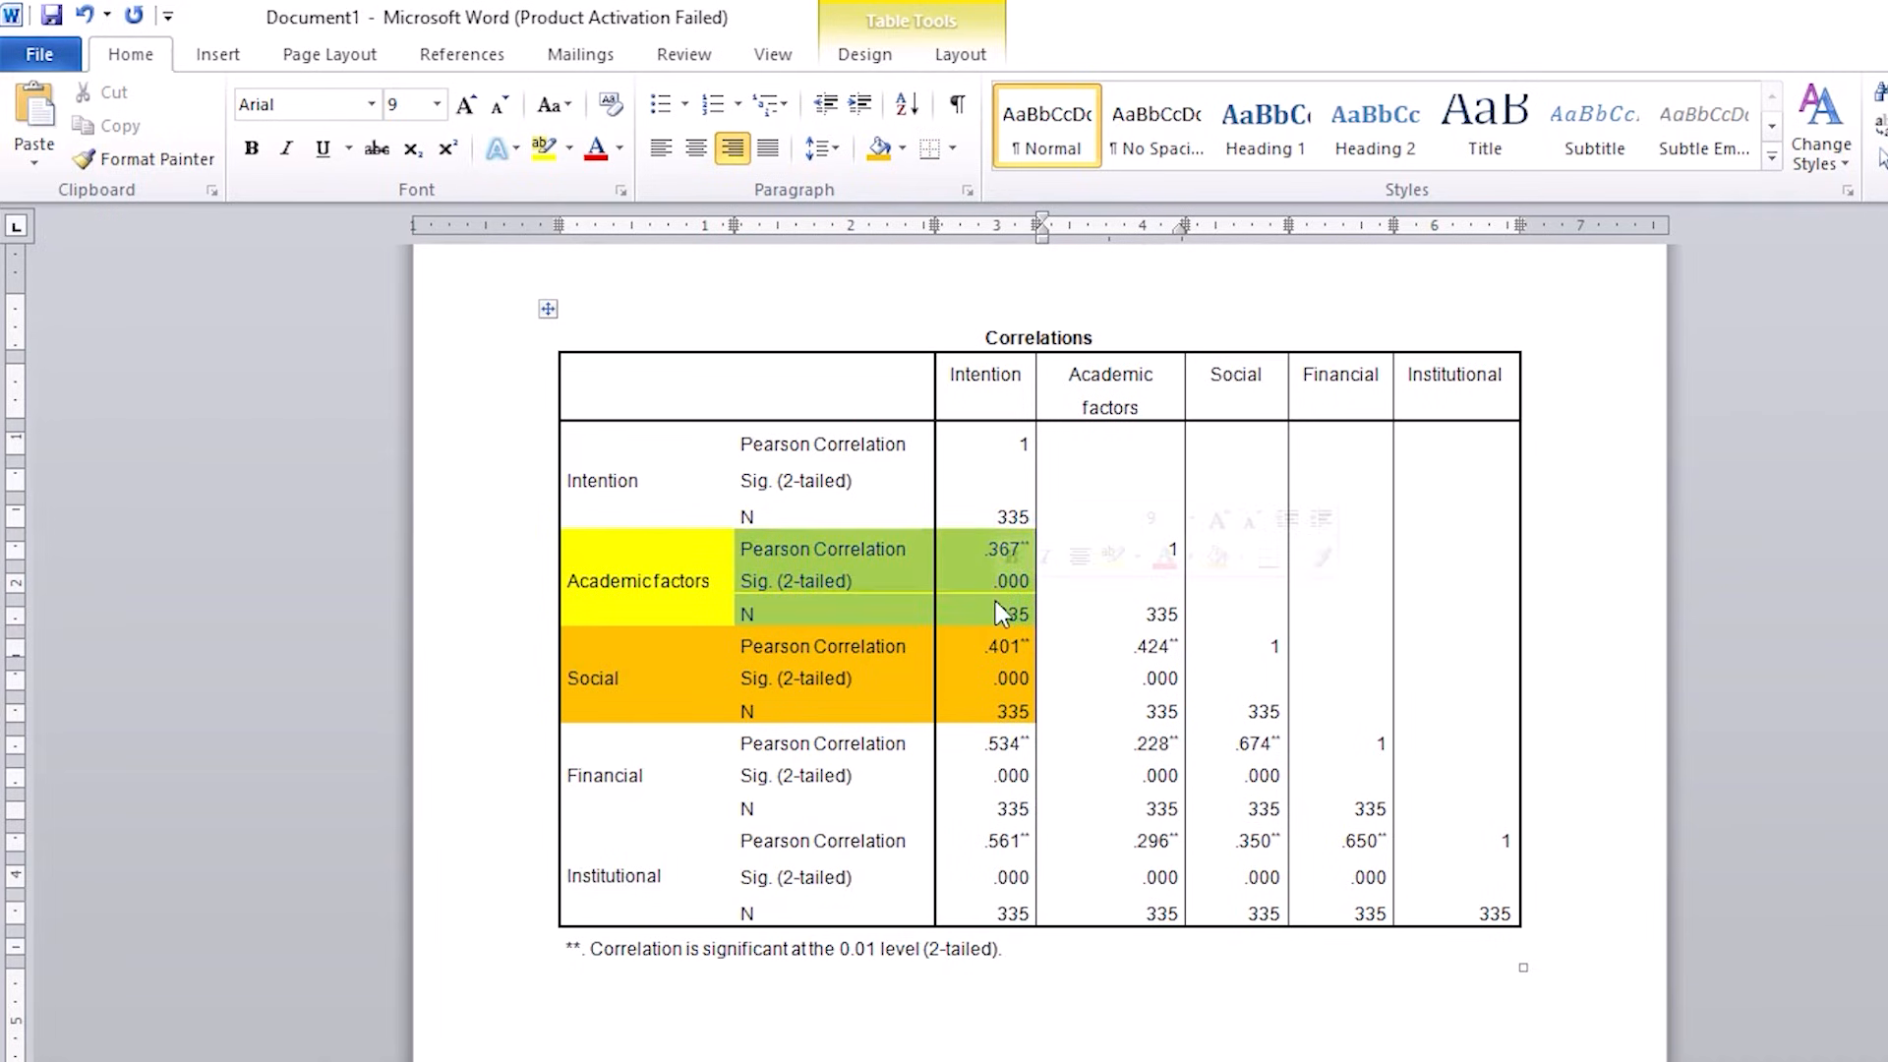
click(970, 547)
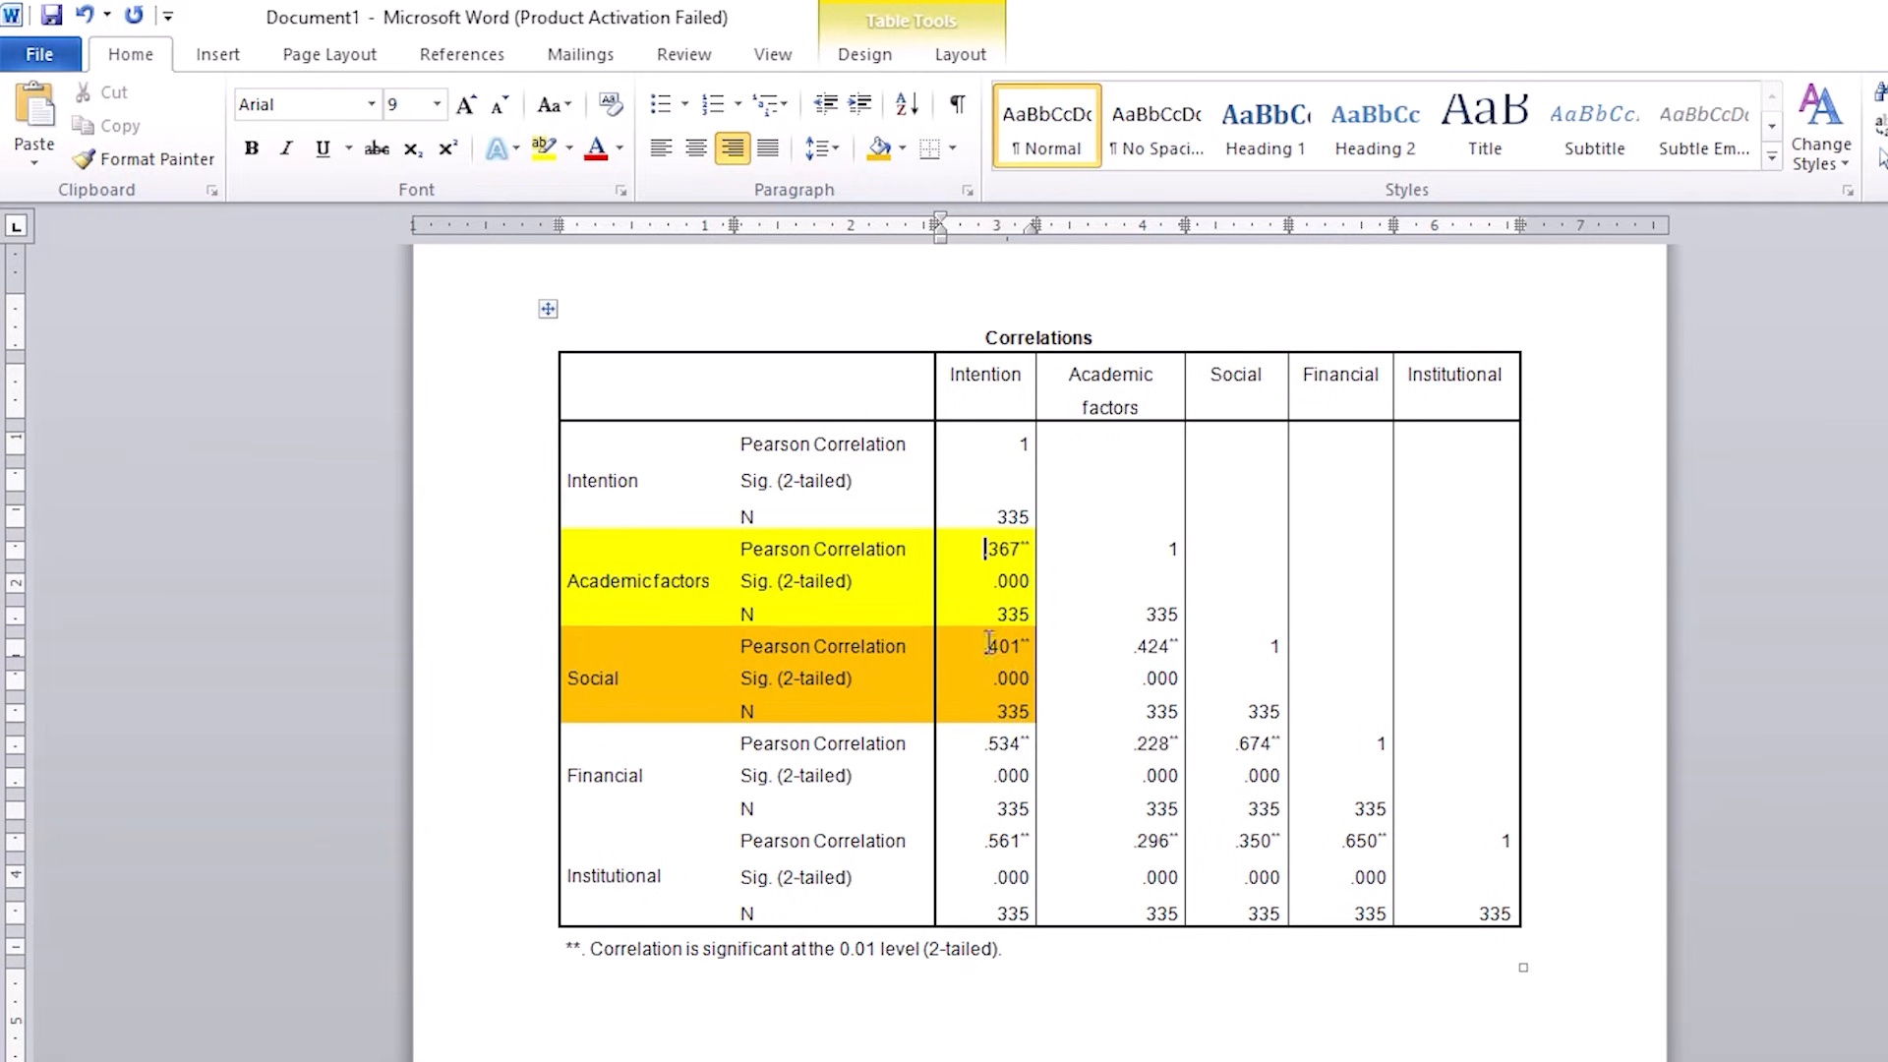
drag(830, 547, 993, 547)
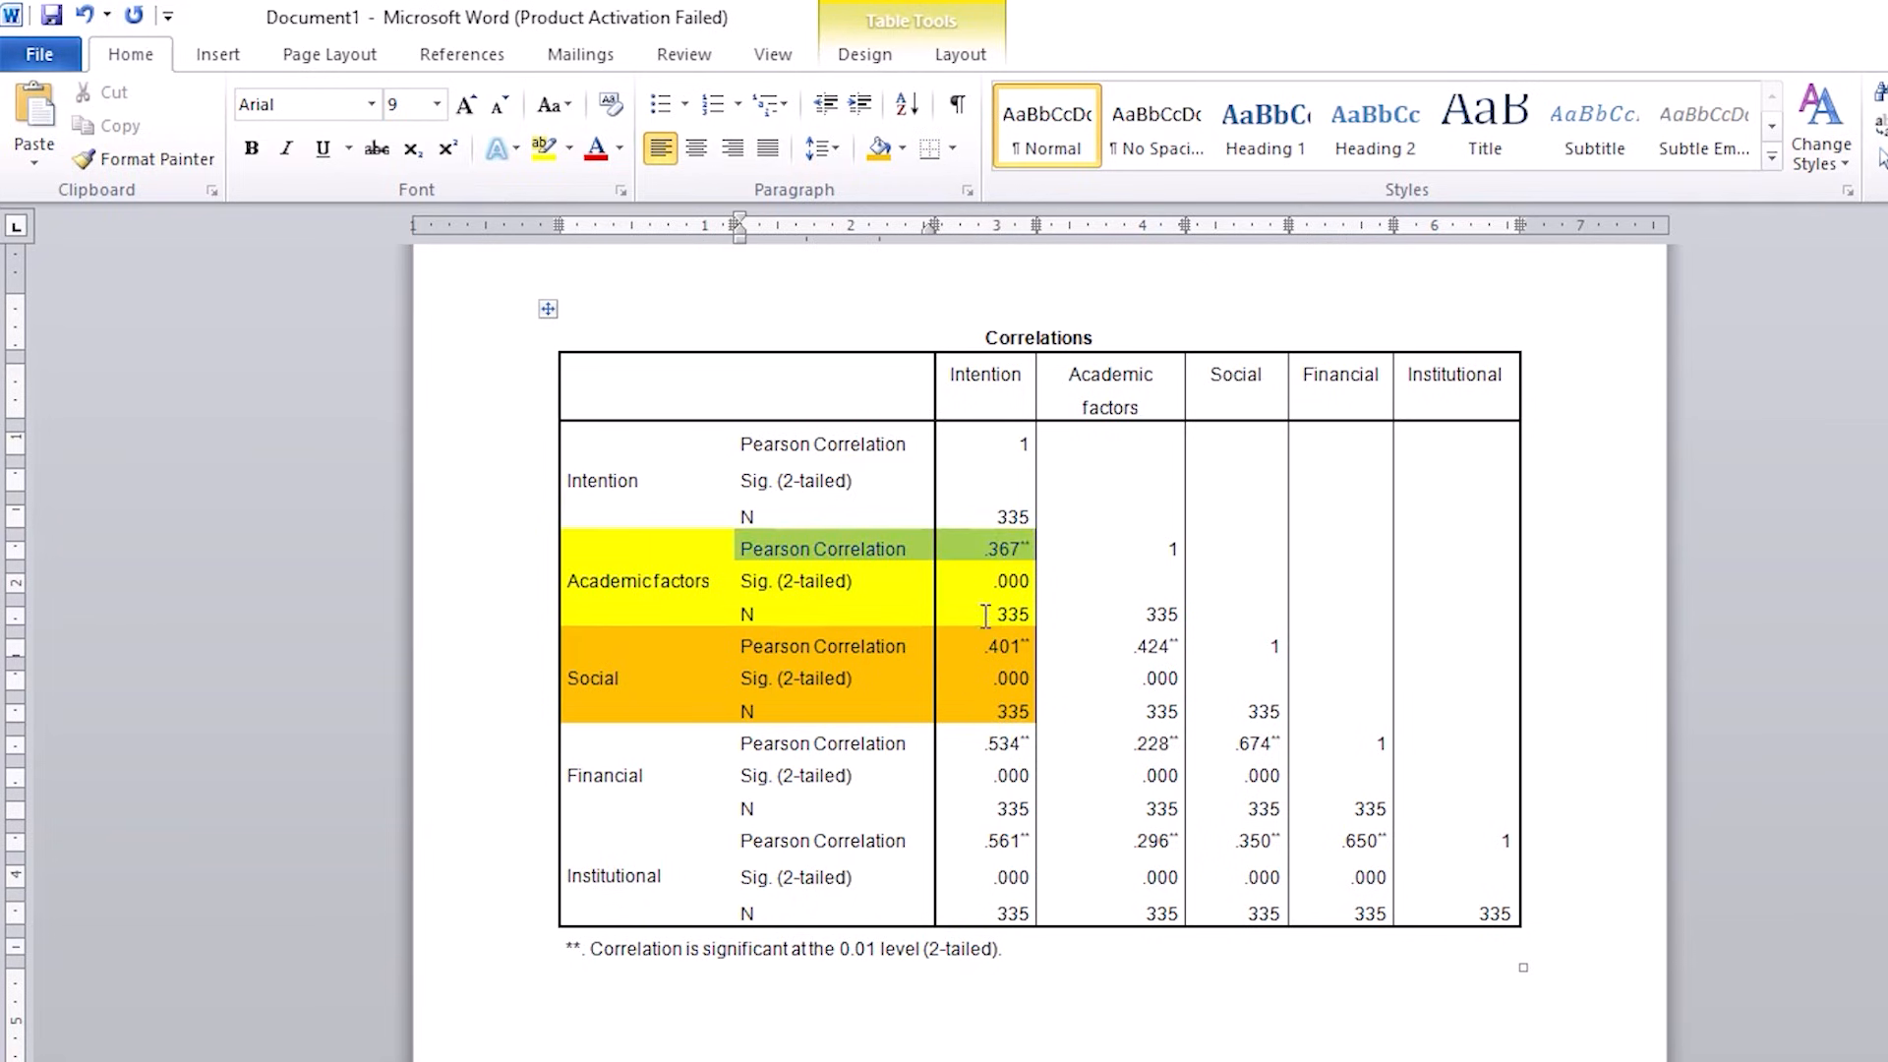
drag(818, 580, 1015, 582)
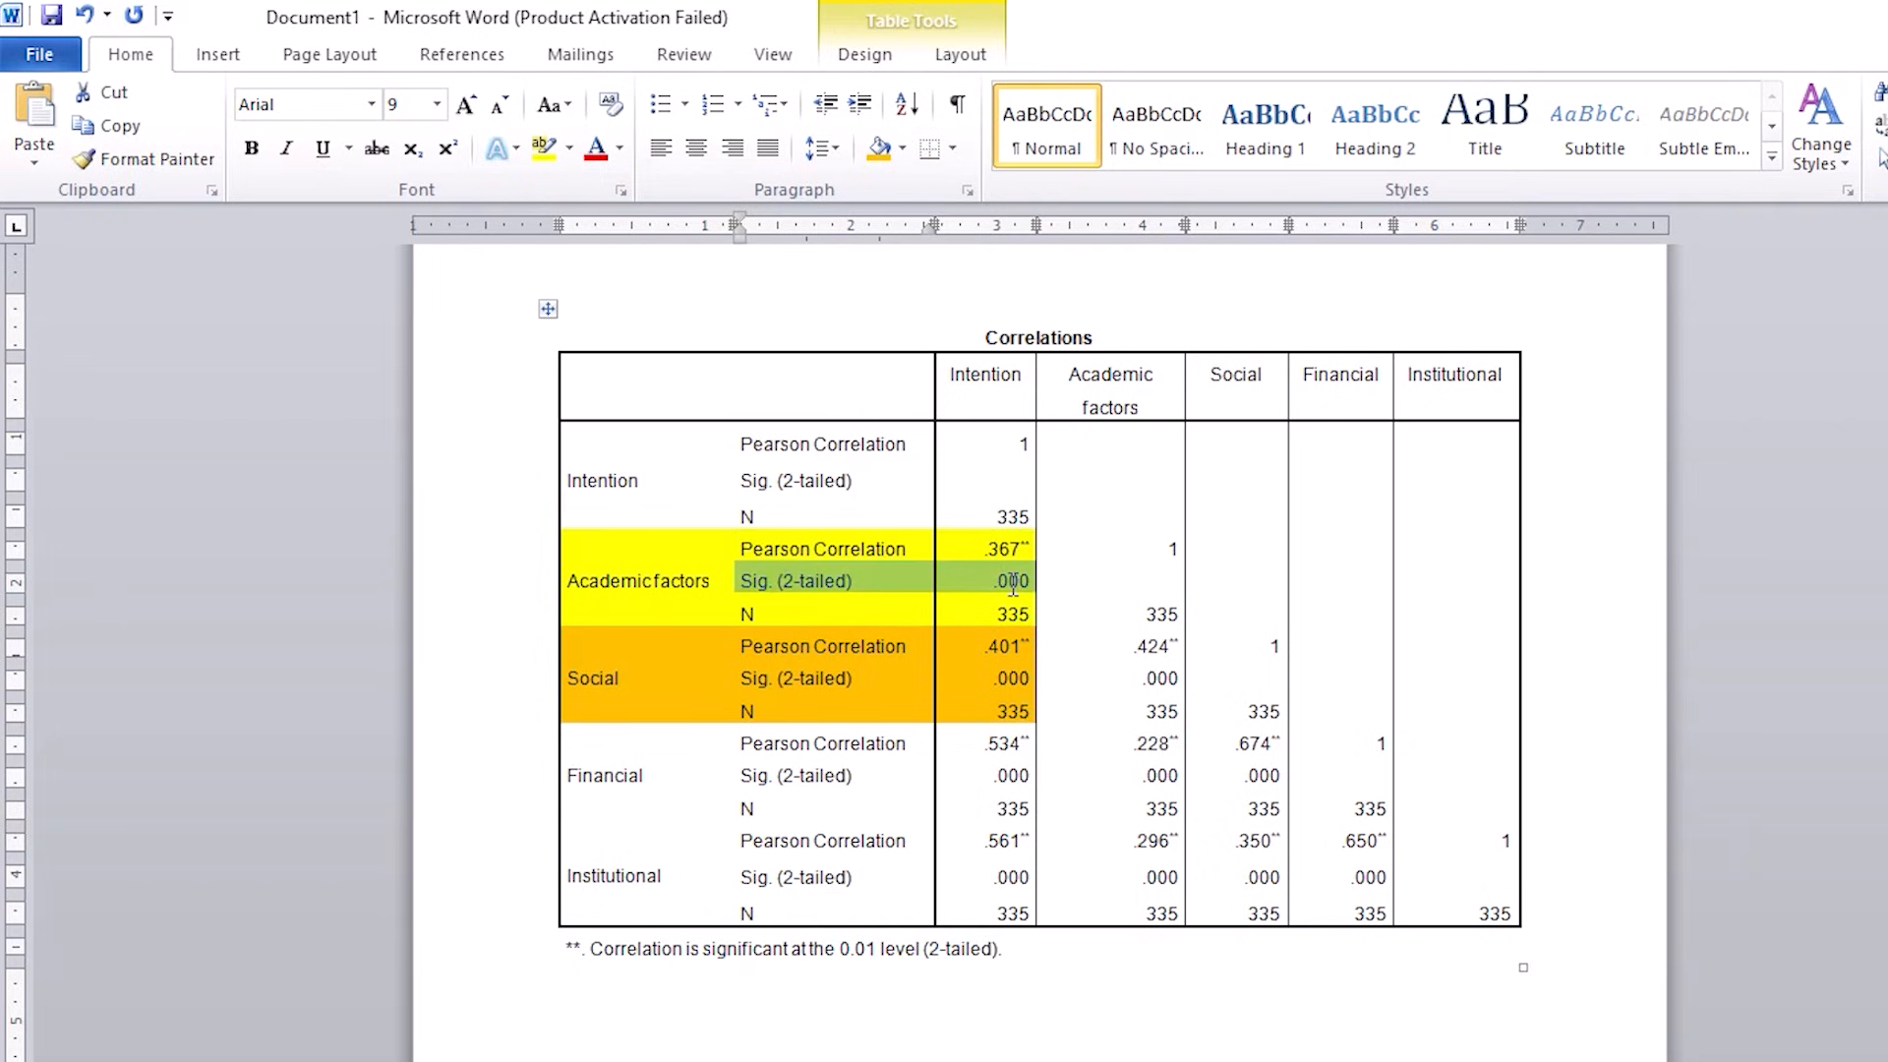
click(995, 581)
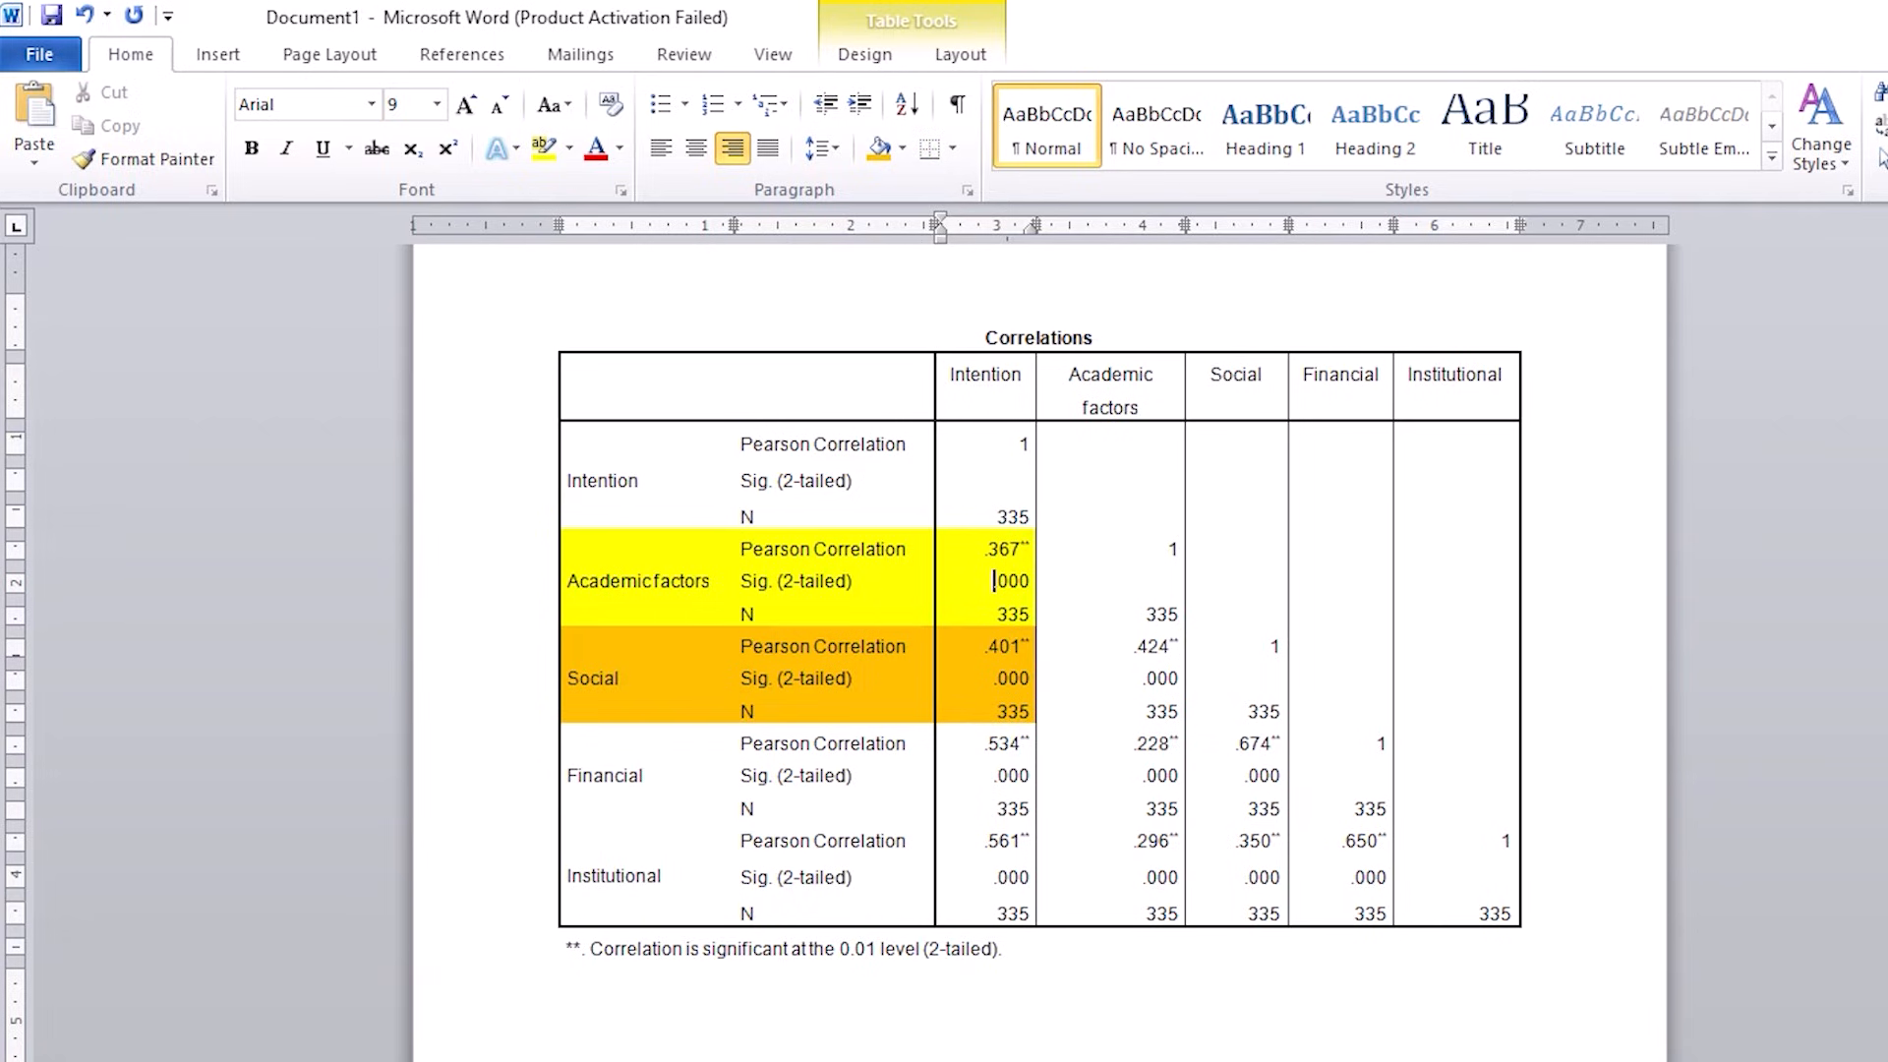
Step: Examine the double asterisks on the Intention coefficients and the significance footnote below the table
scroll(1033, 444, up, 6)
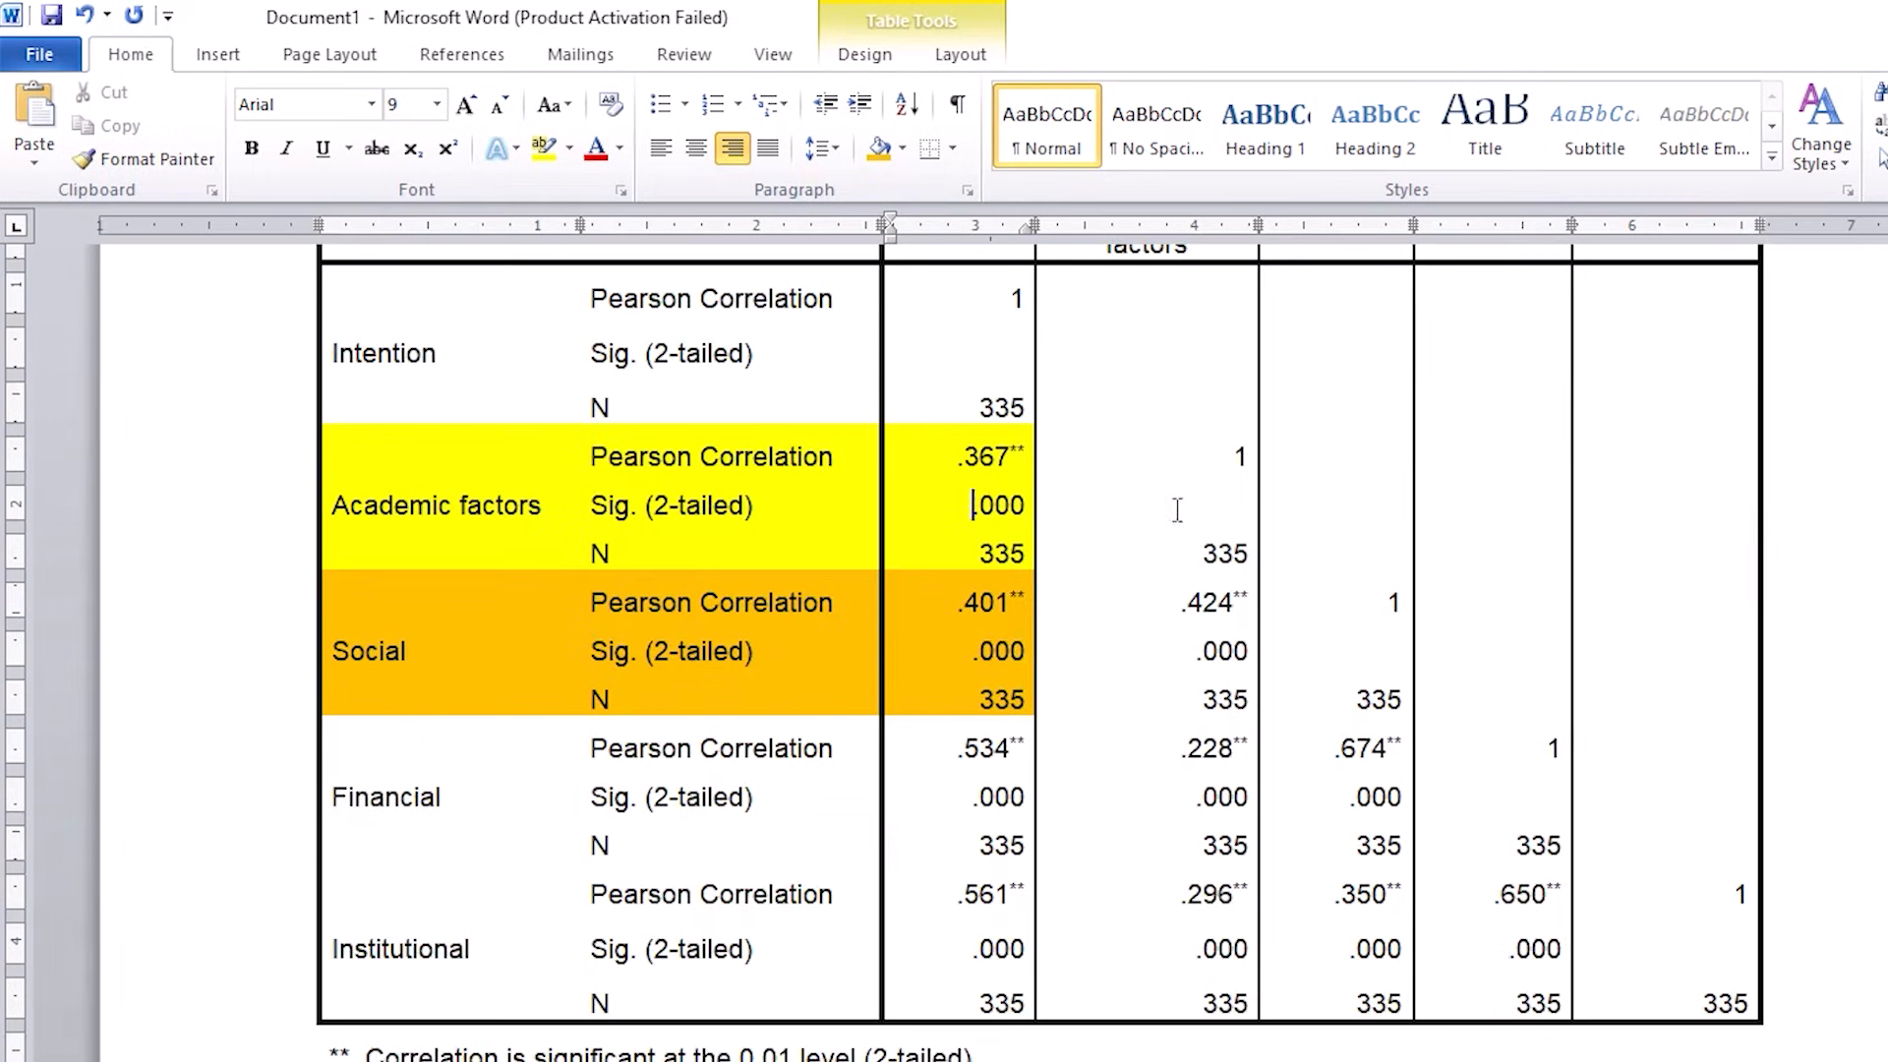
drag(1029, 451, 1010, 455)
scroll(948, 605, down, 1)
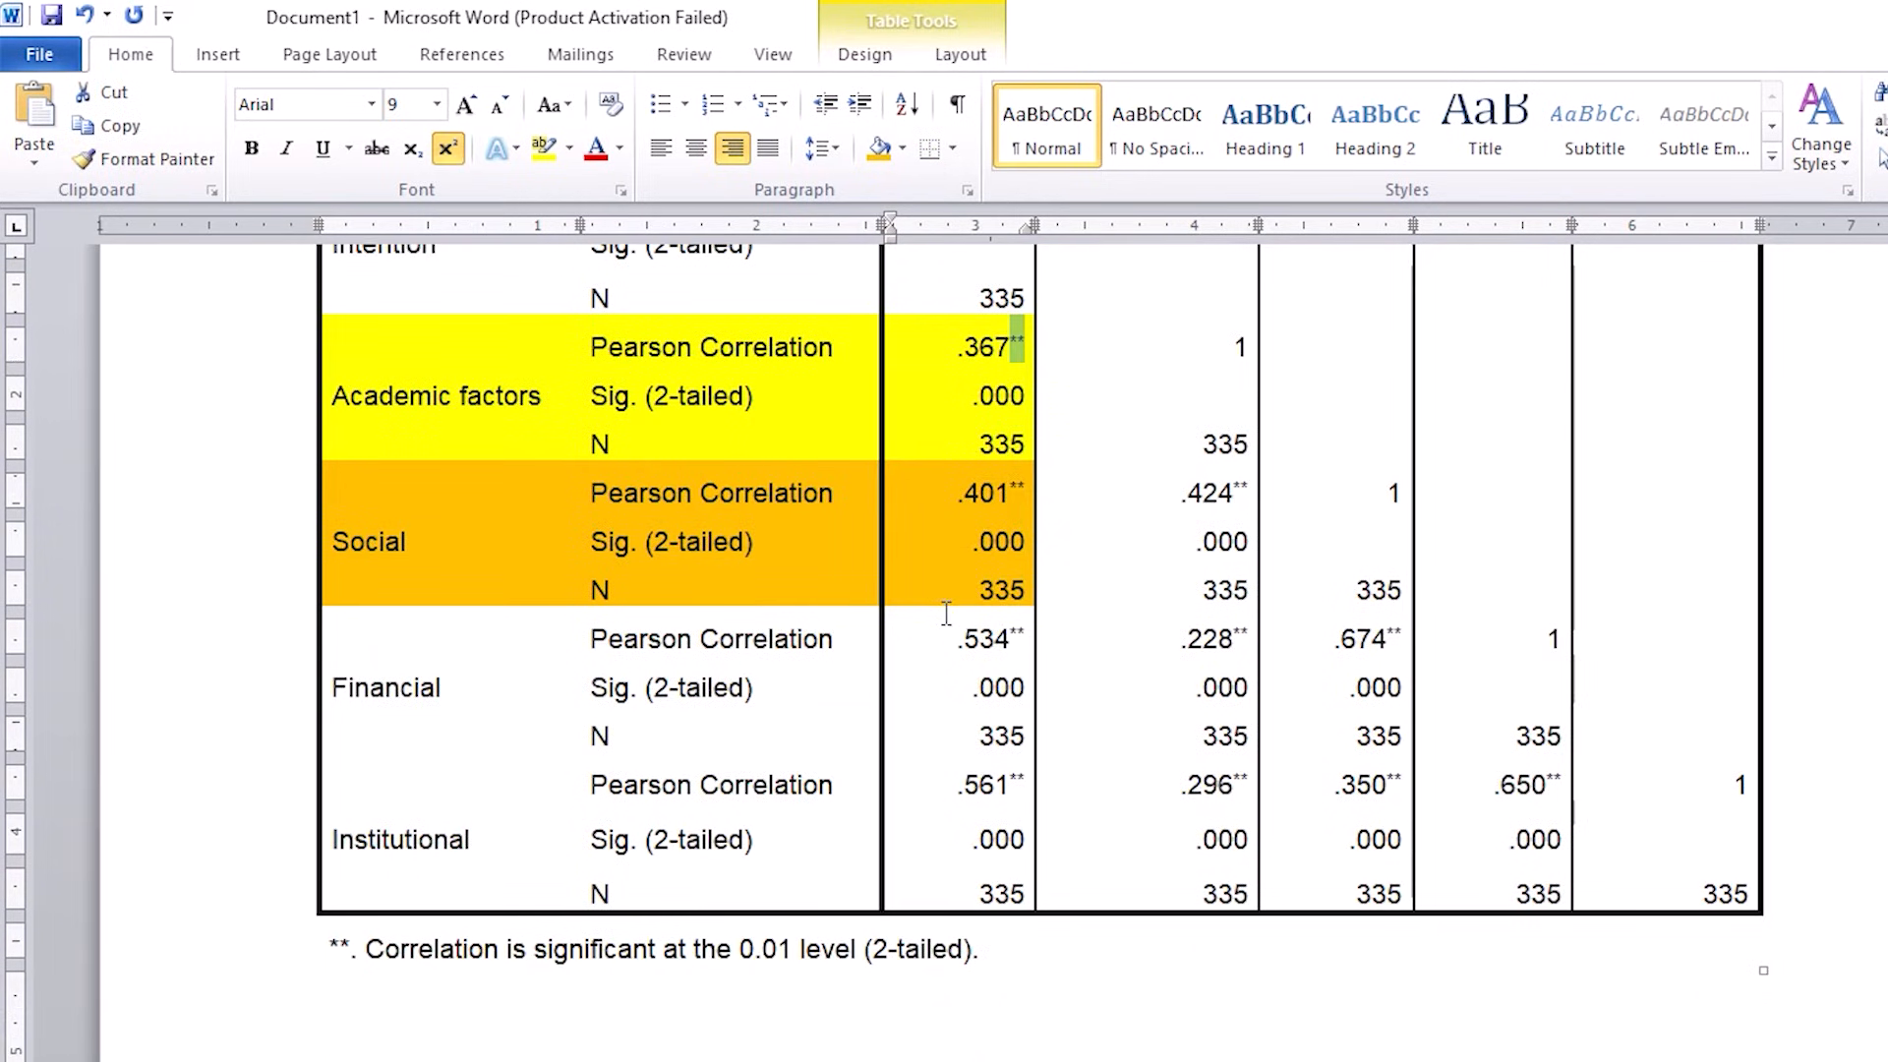
click(1024, 779)
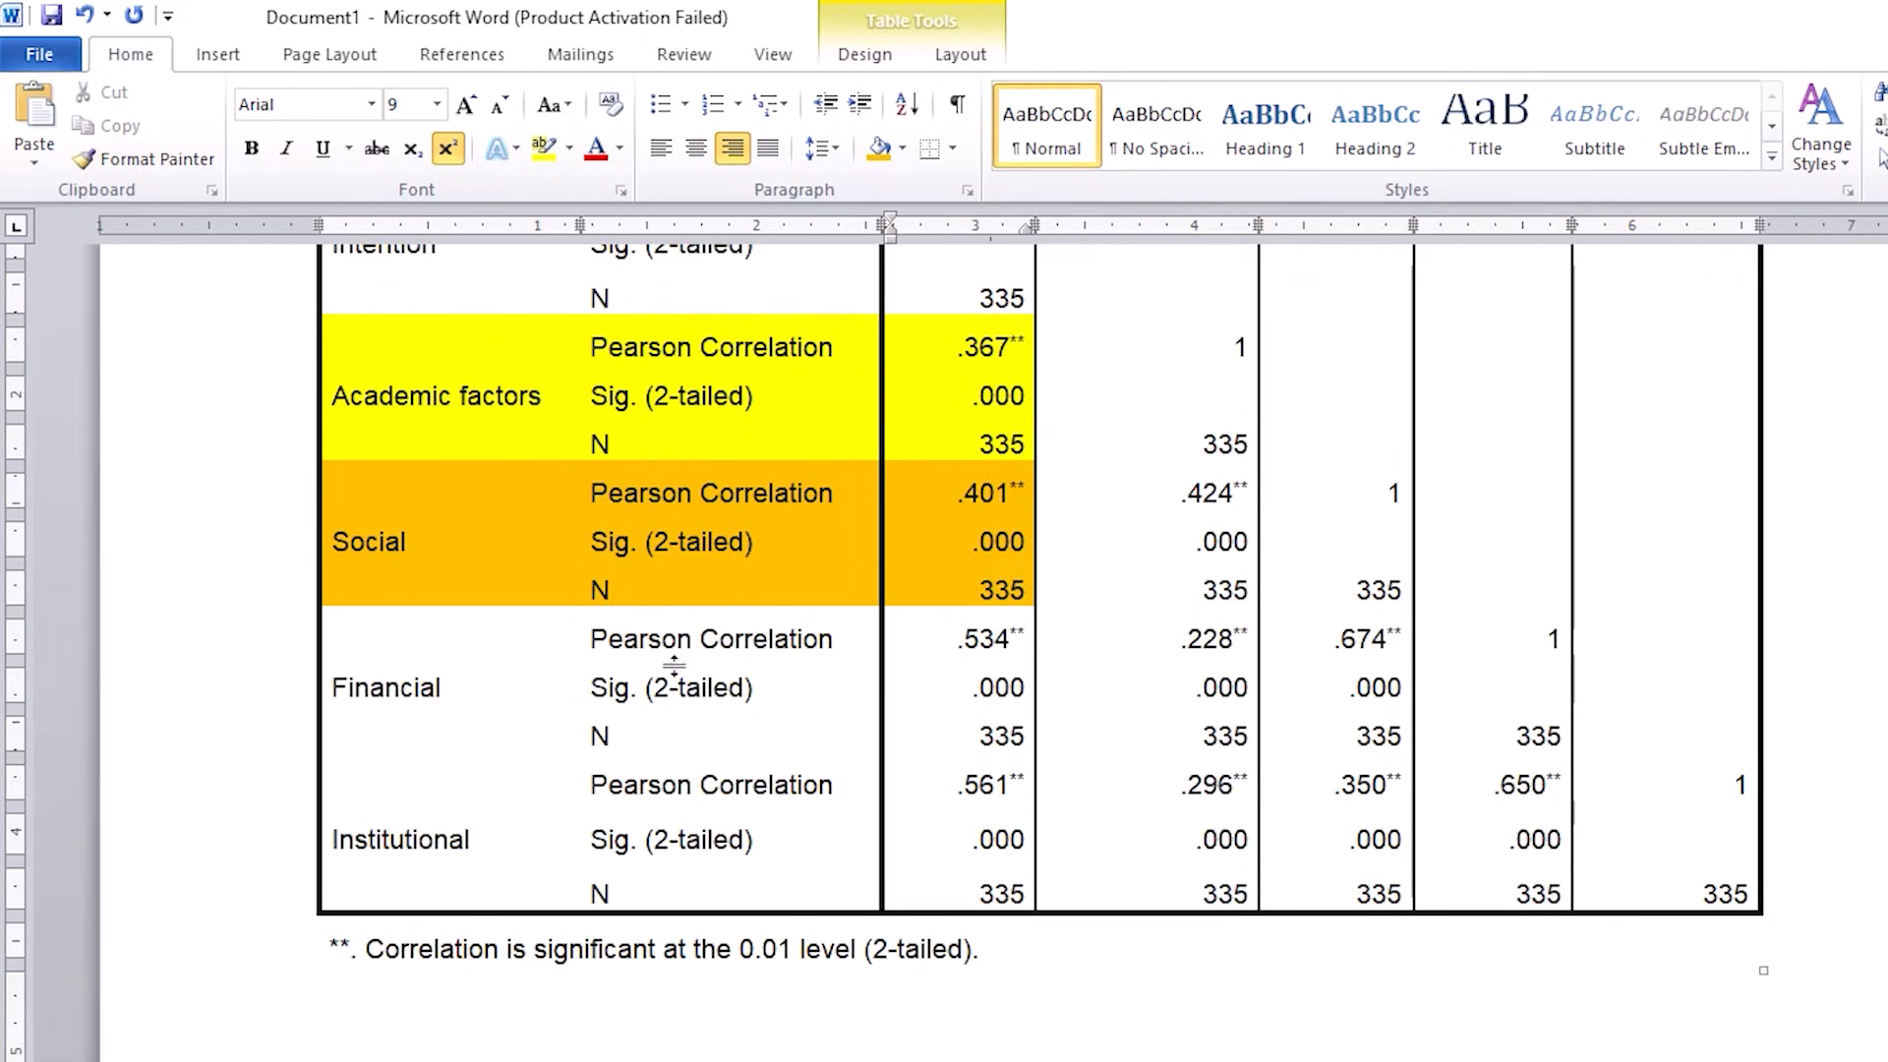
click(1013, 949)
Step: Examine the Intention column, then compare its heading with the Academic factors, Social, Financial and Institutional column headings
scroll(1013, 946, up, 1)
scroll(1013, 946, up, 1)
drag(952, 312, 962, 950)
scroll(728, 767, down, 1)
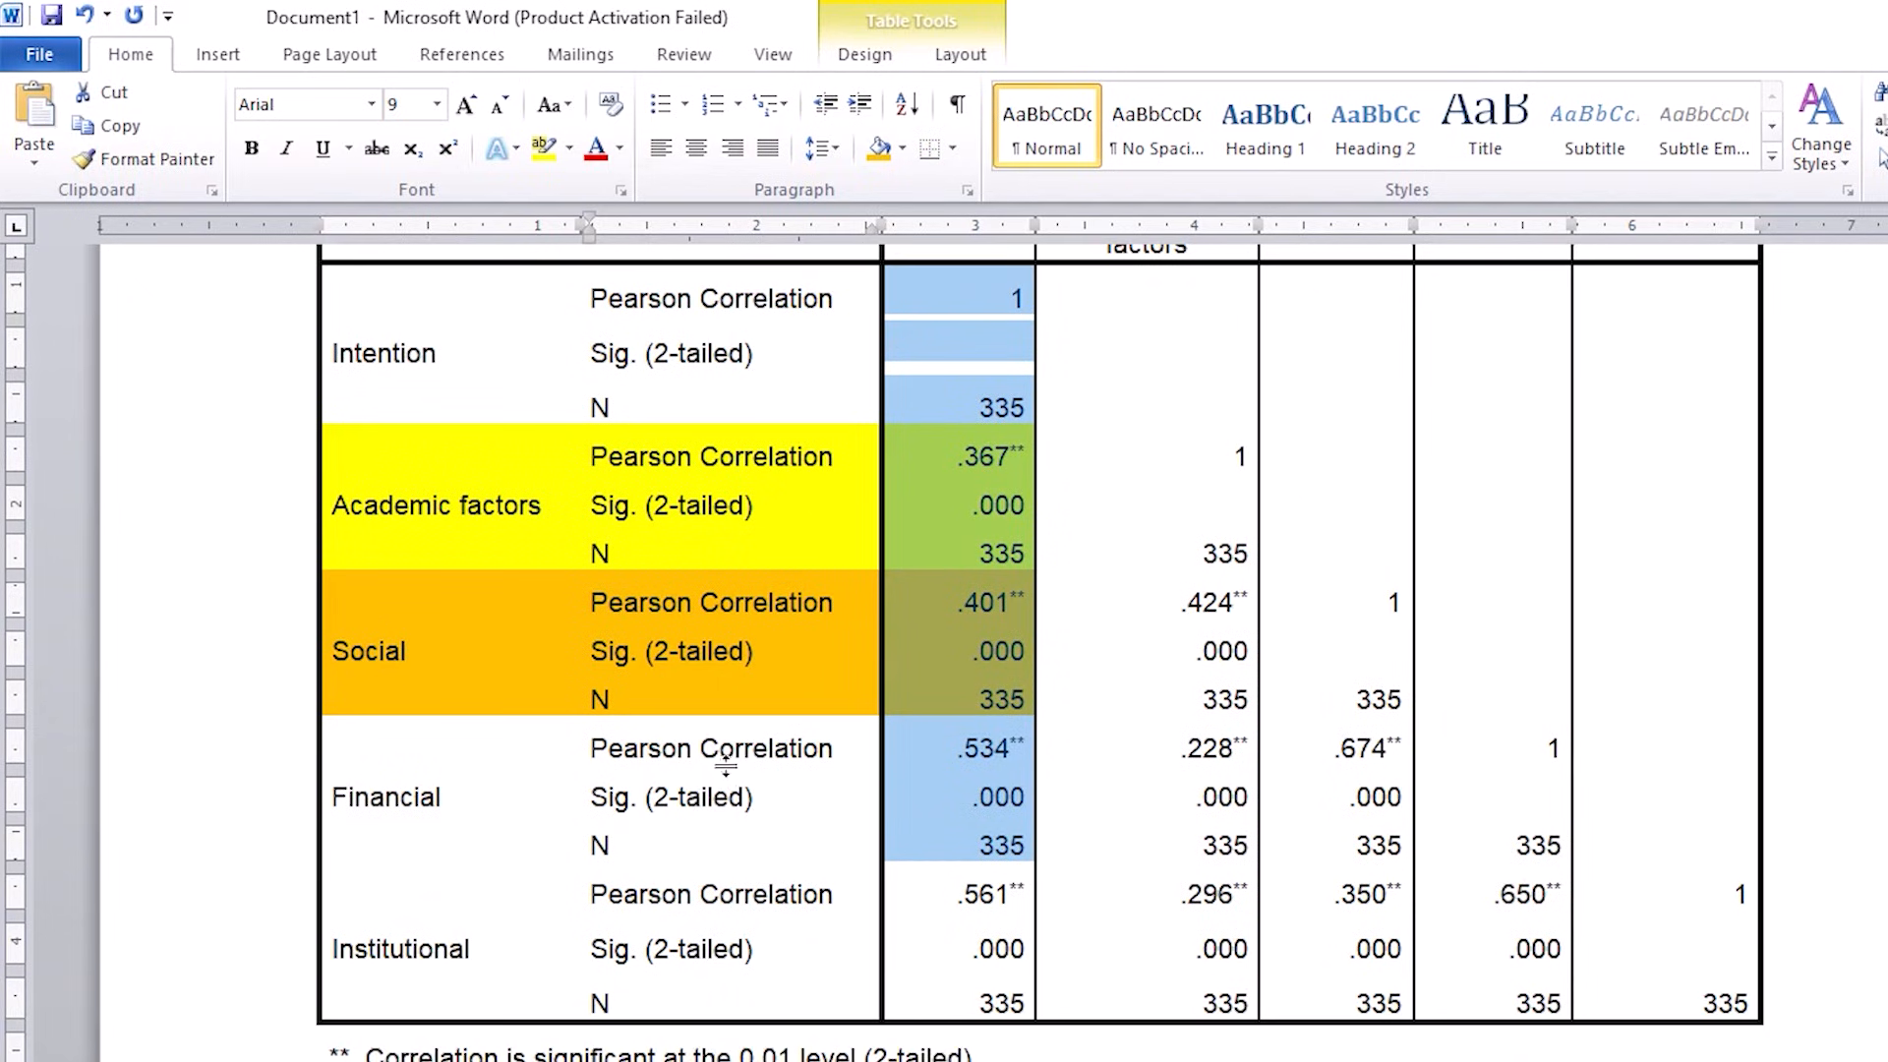
scroll(948, 451, up, 2)
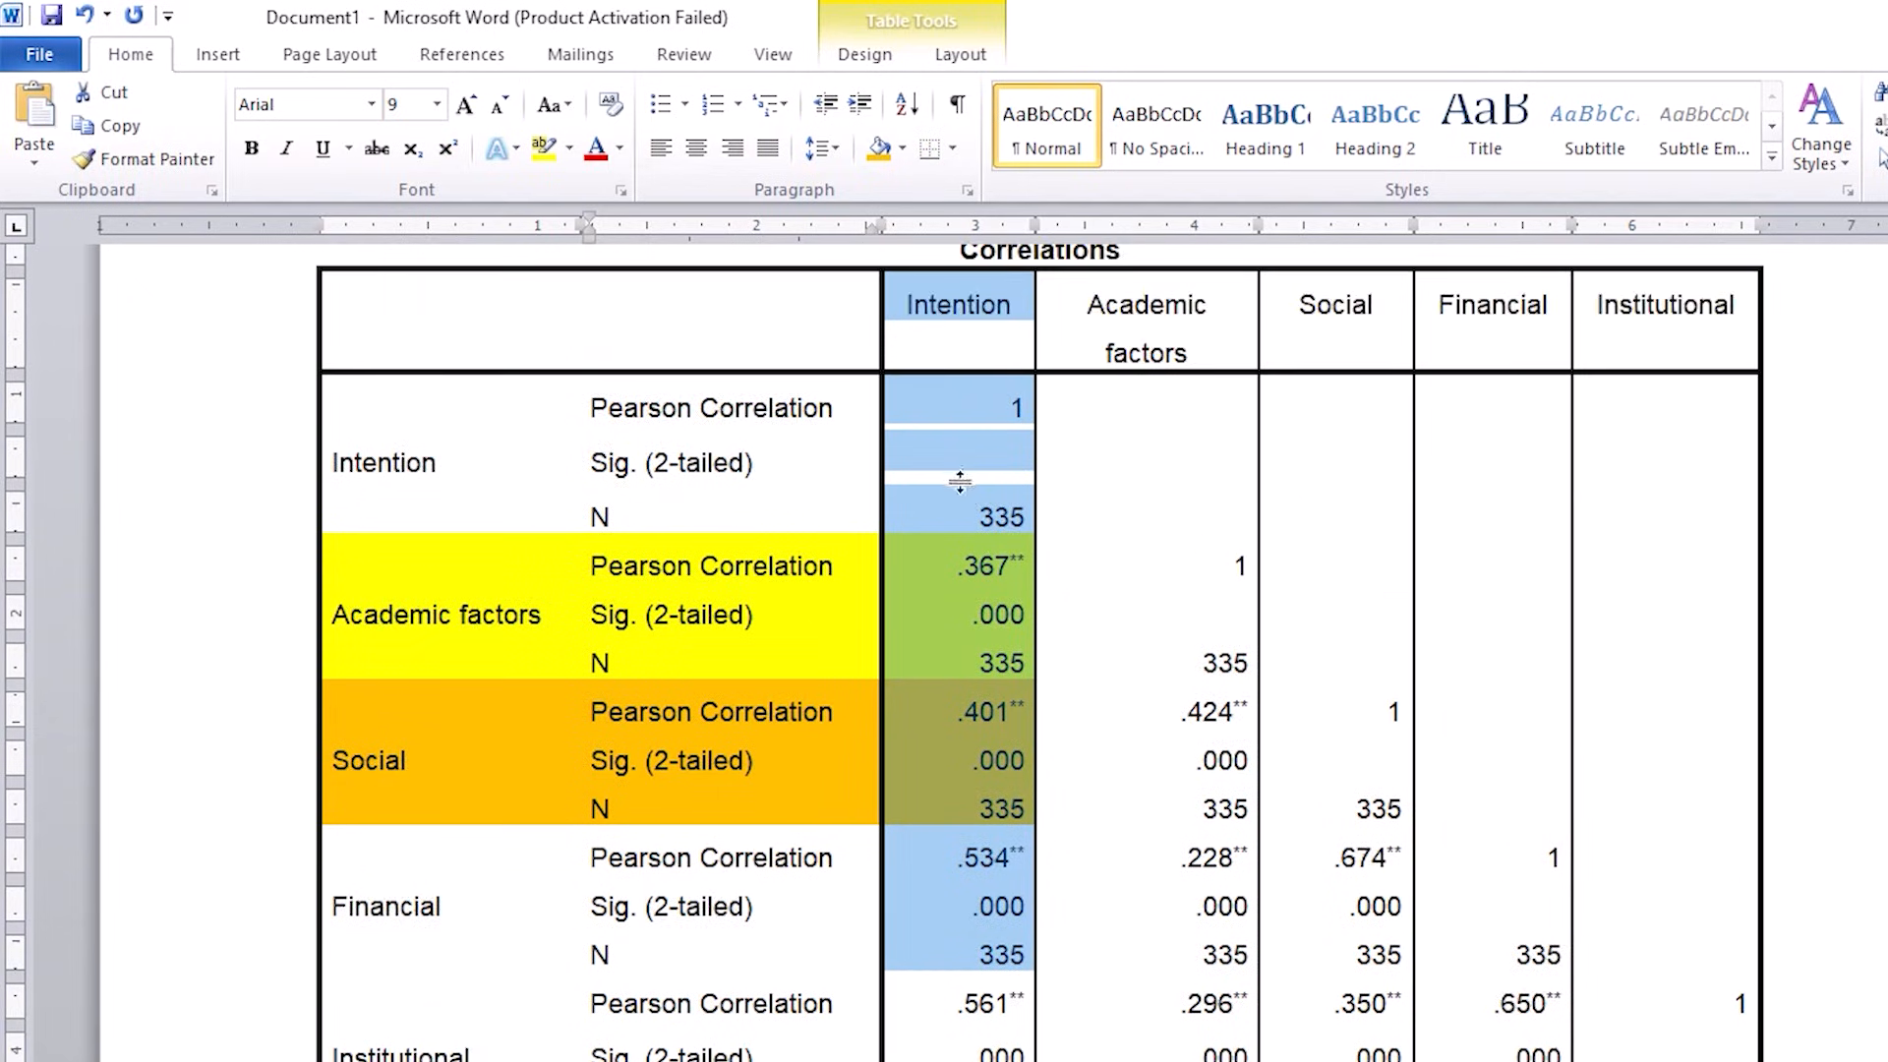
click(973, 438)
triple_click(1167, 413)
click(1313, 437)
click(1508, 413)
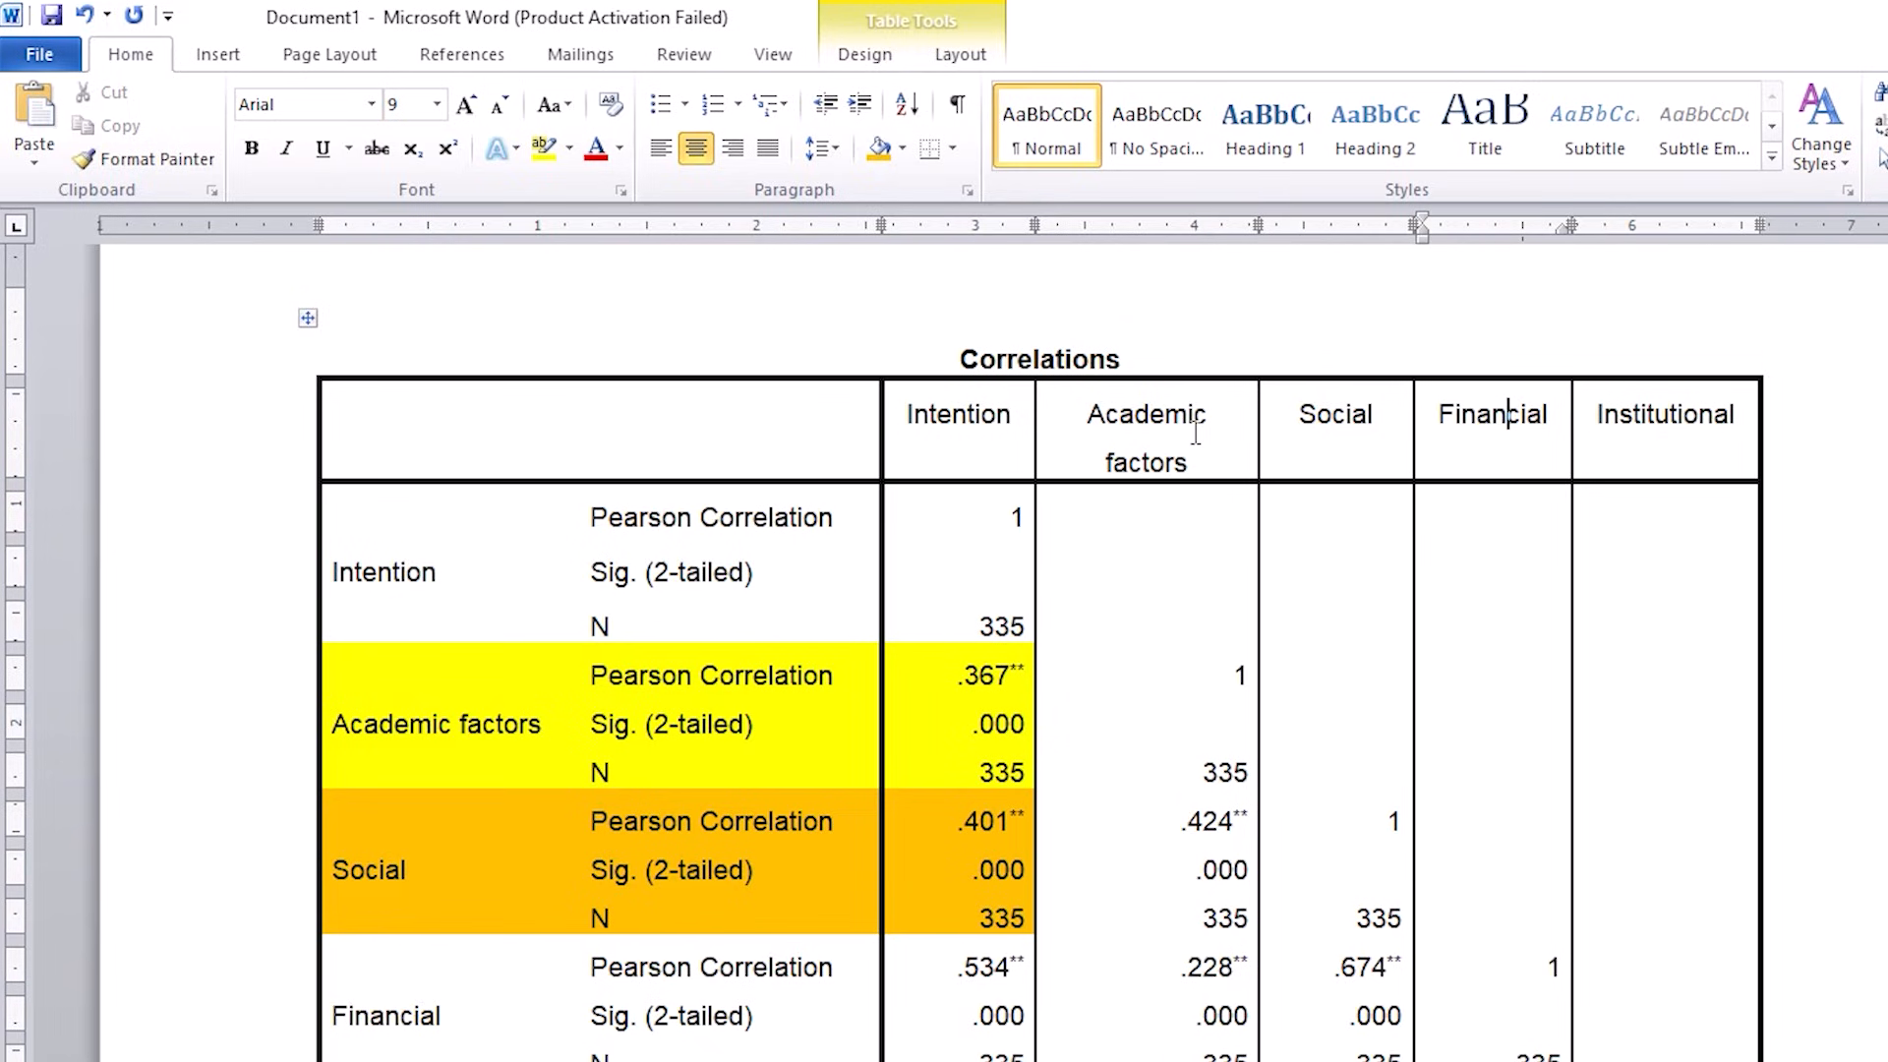
click(951, 425)
drag(1235, 433, 1609, 443)
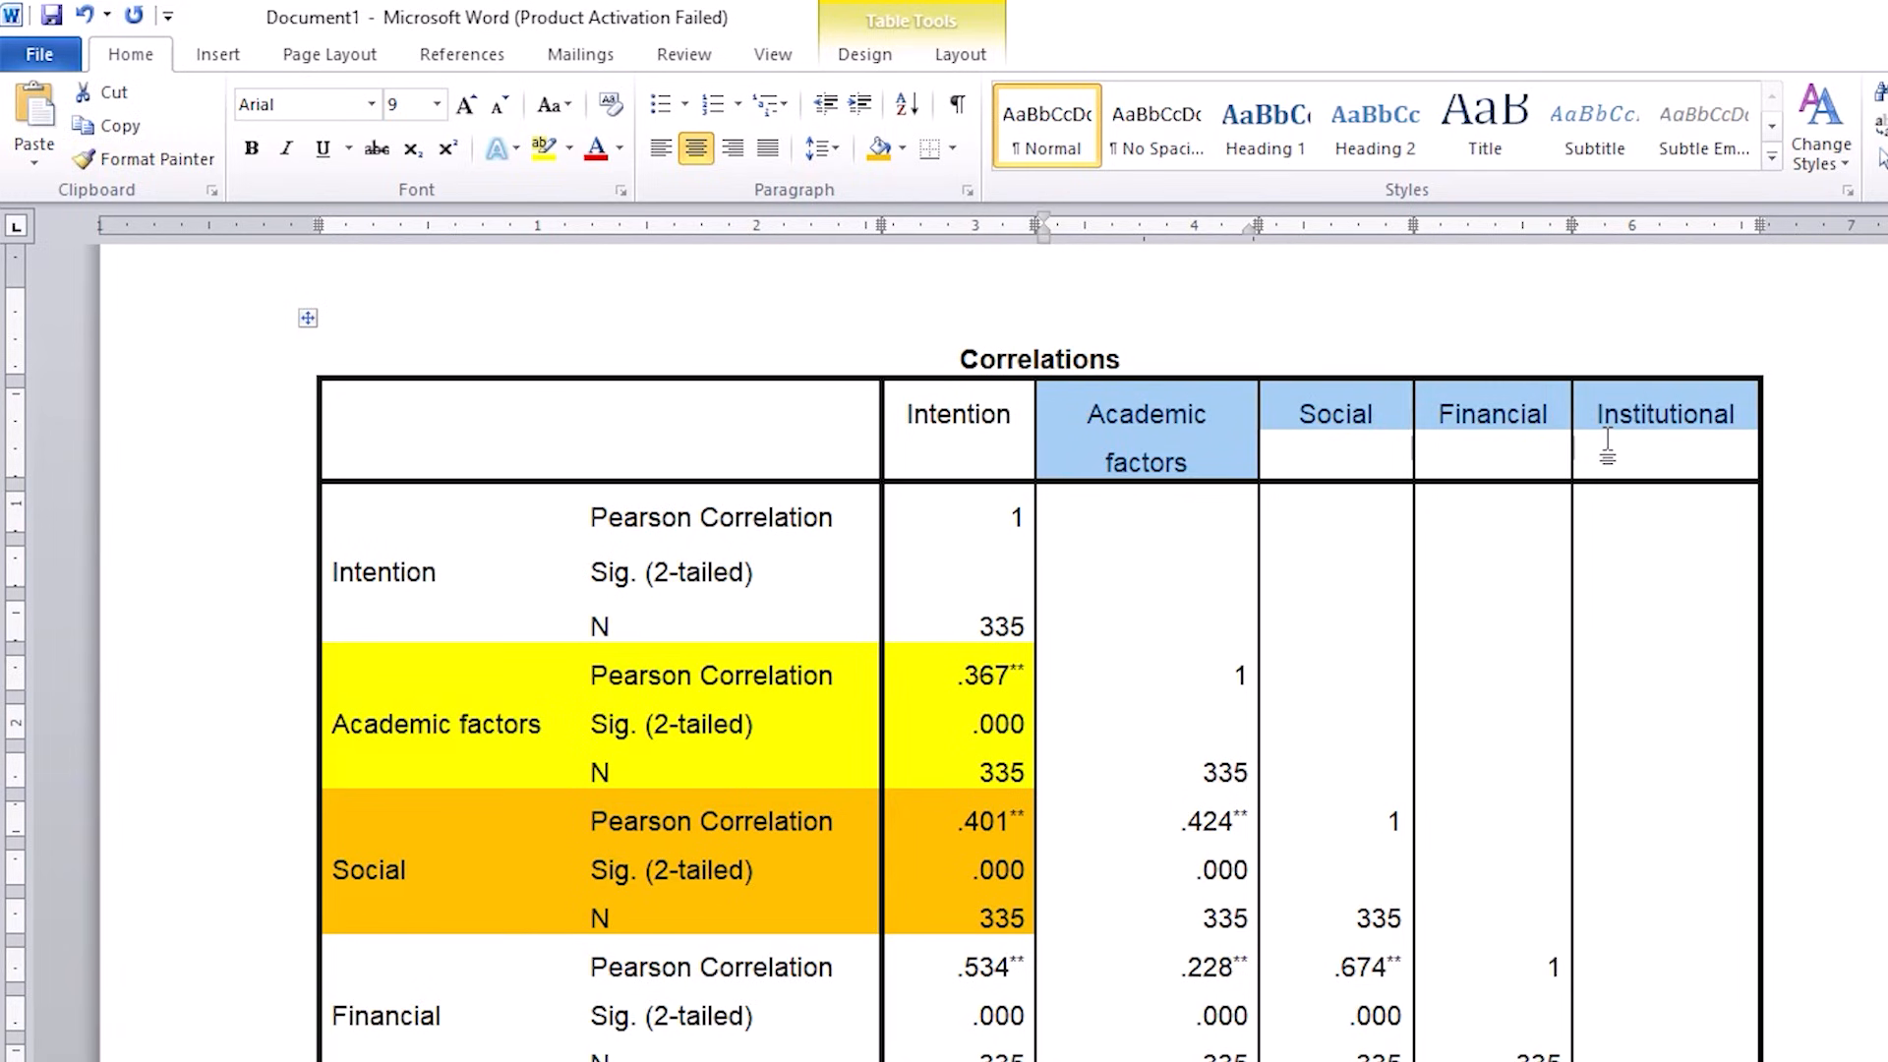
scroll(1095, 556, down, 4)
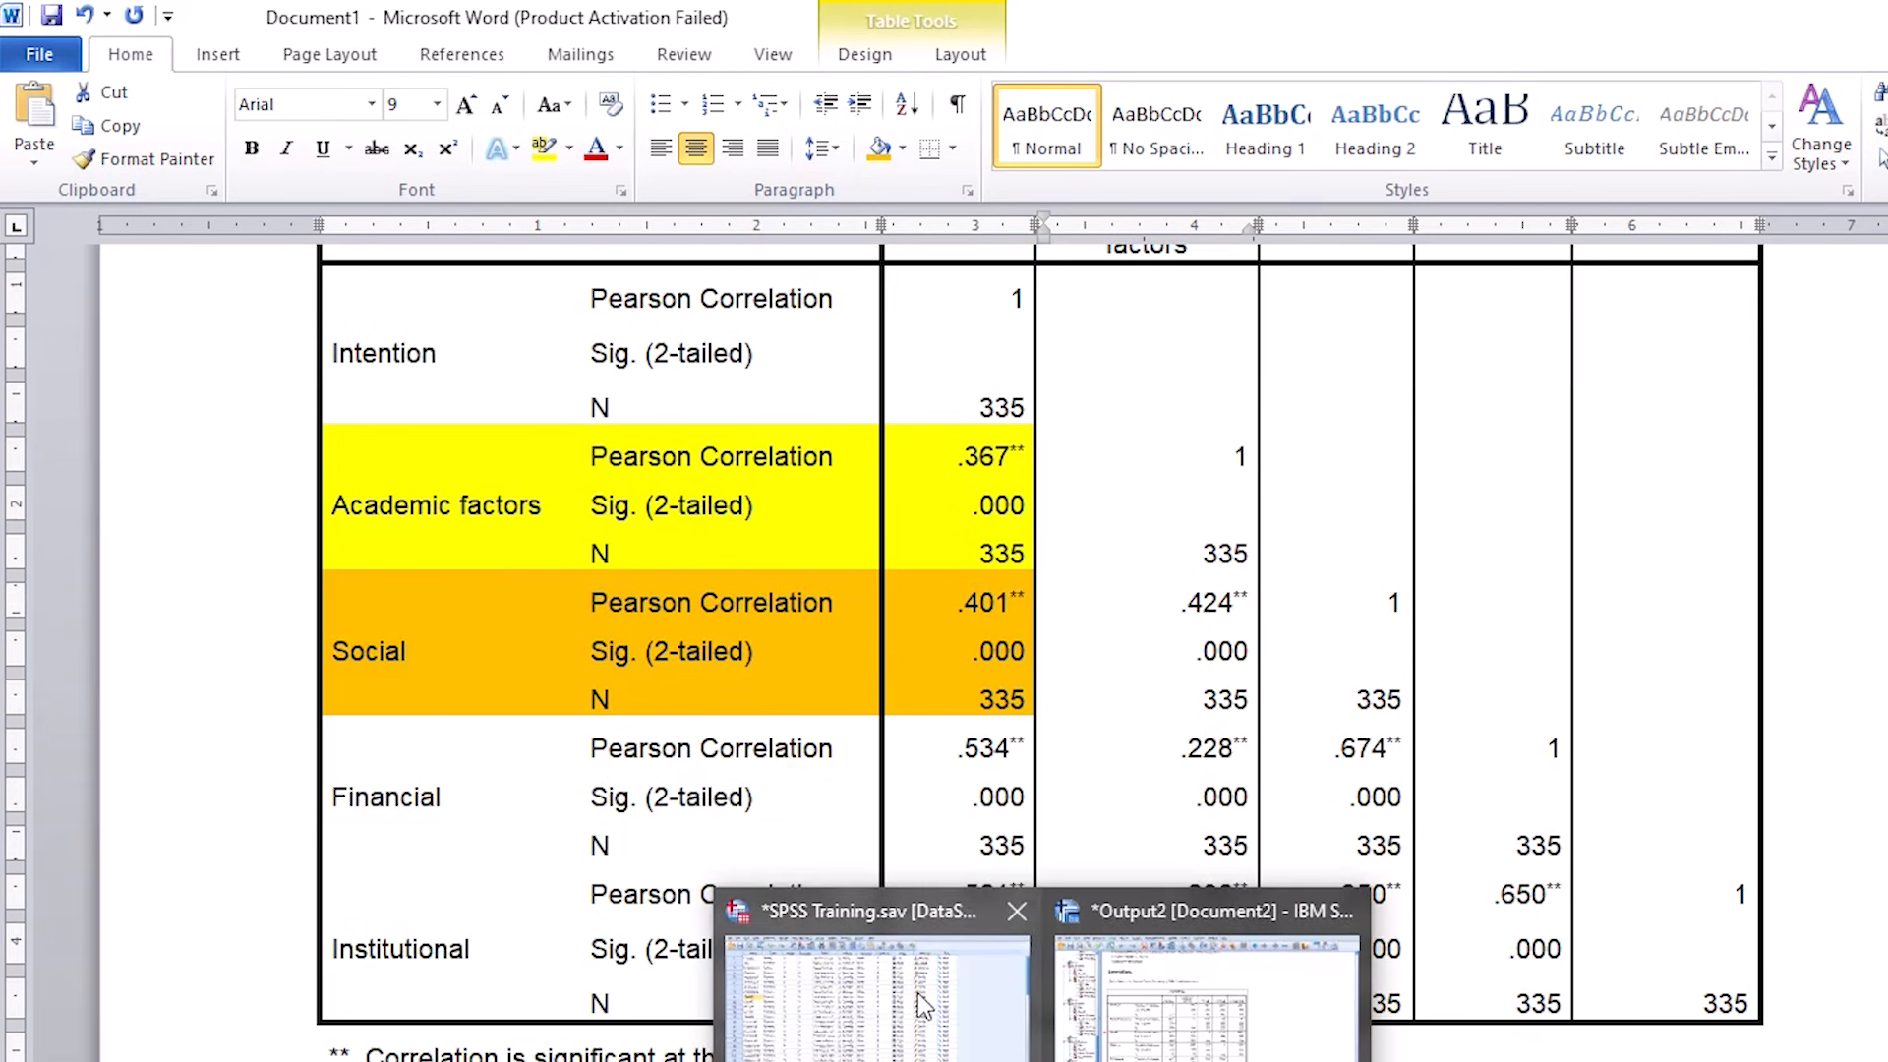
Step: Switch to the SPSS Training data and run a two-tailed Pearson bivariate correlation of Intention, Academic factors, Social, Financial and Institutional, flagging significant correlations
click(917, 994)
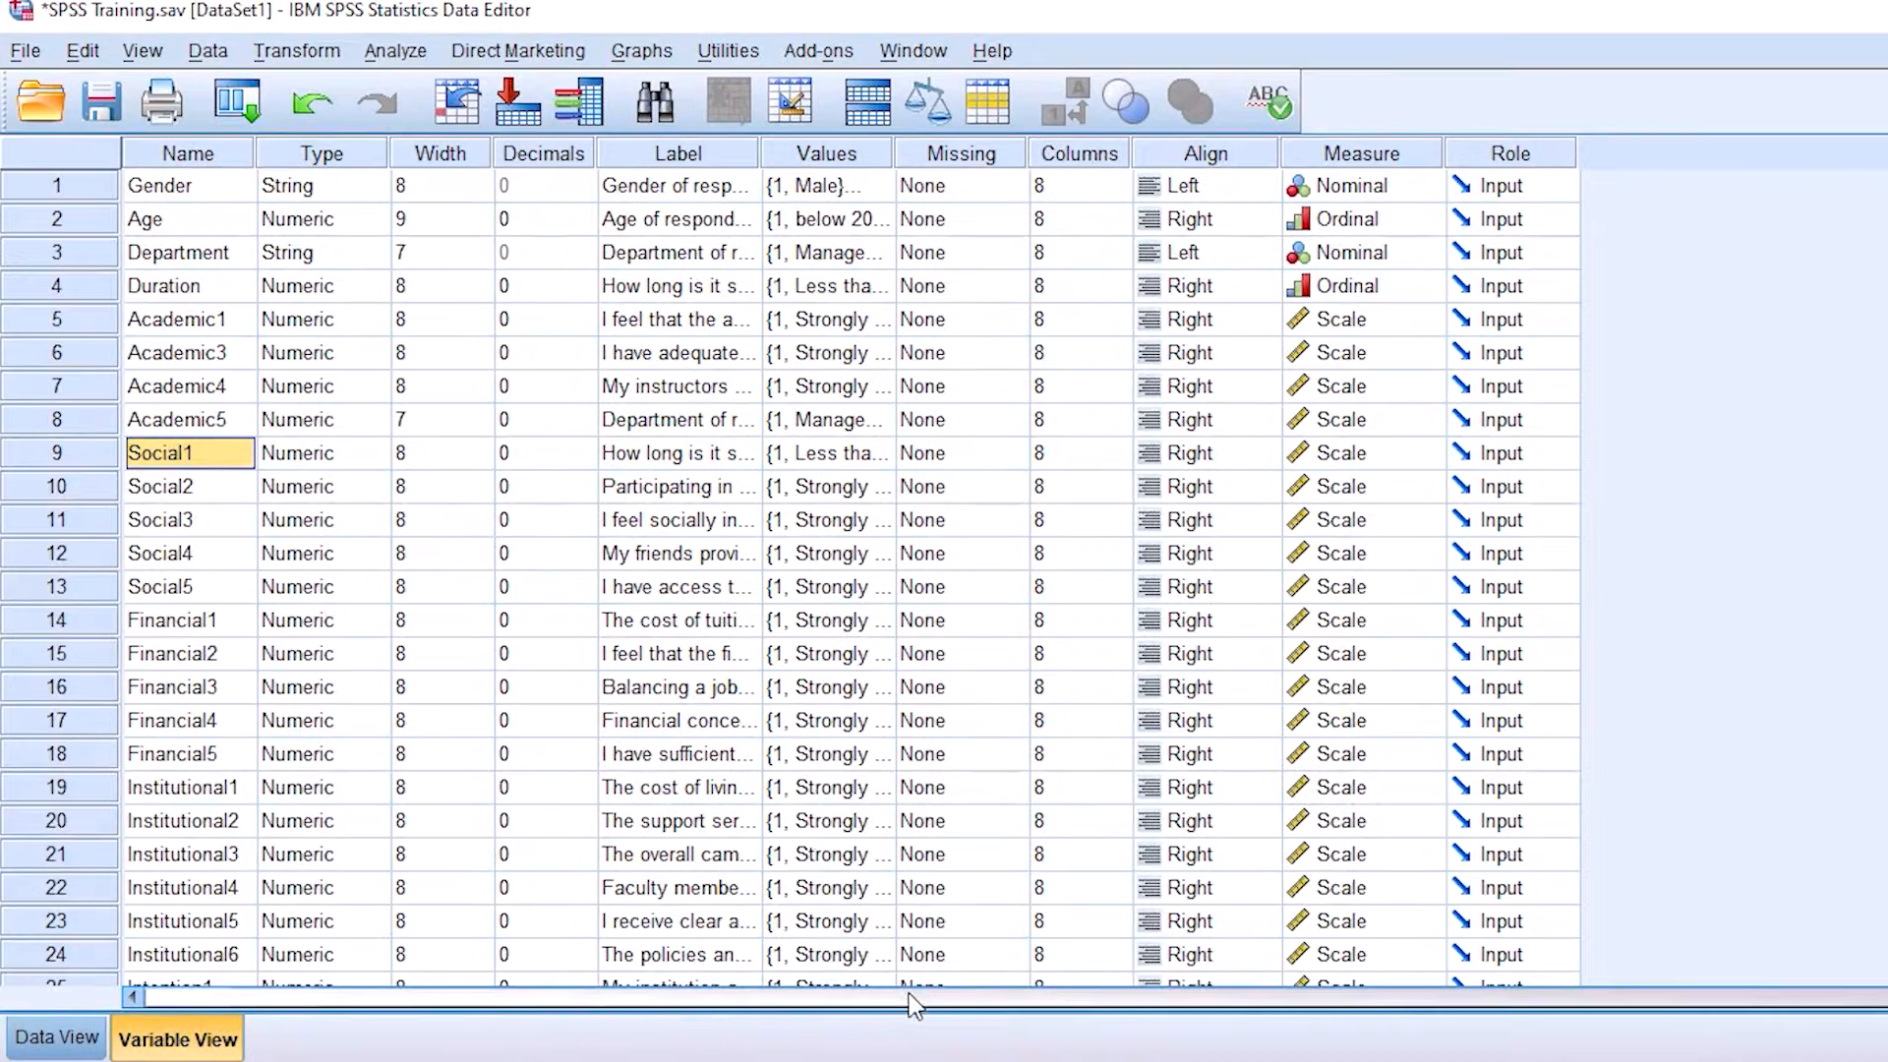
click(398, 54)
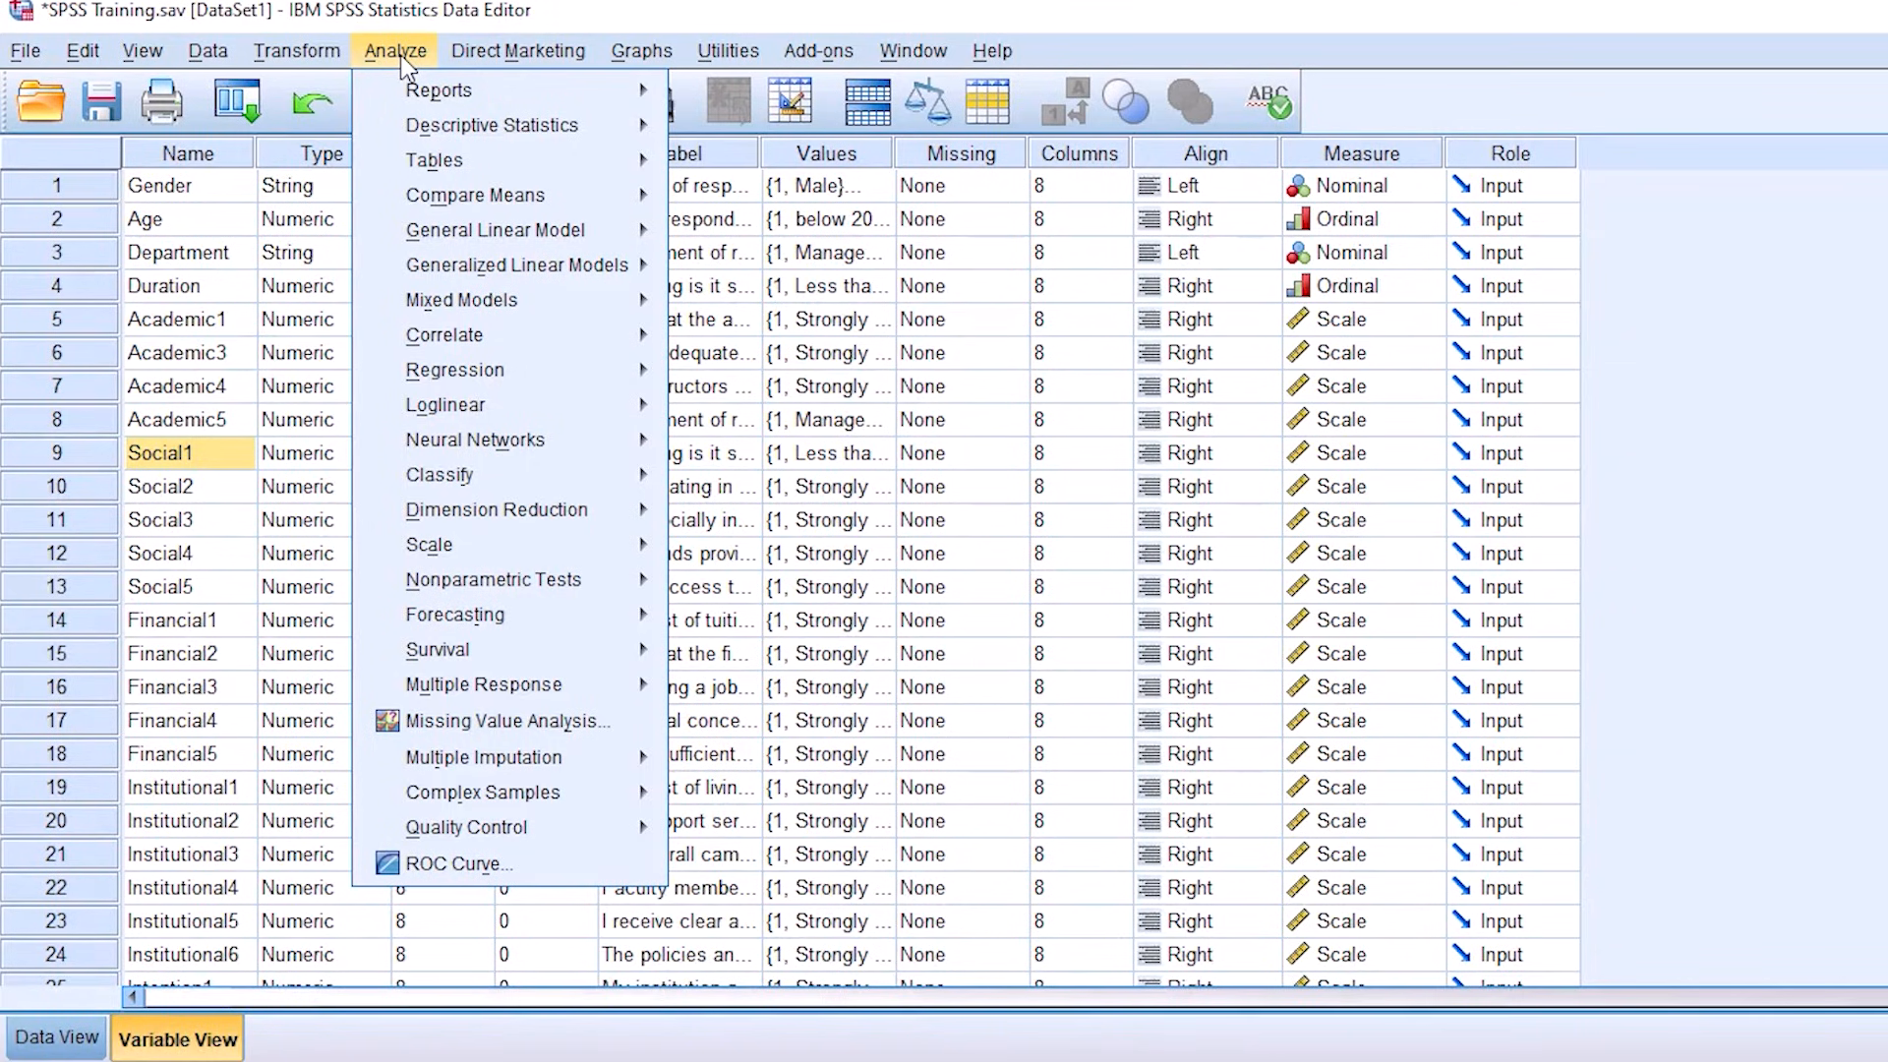
mouse_move(482, 340)
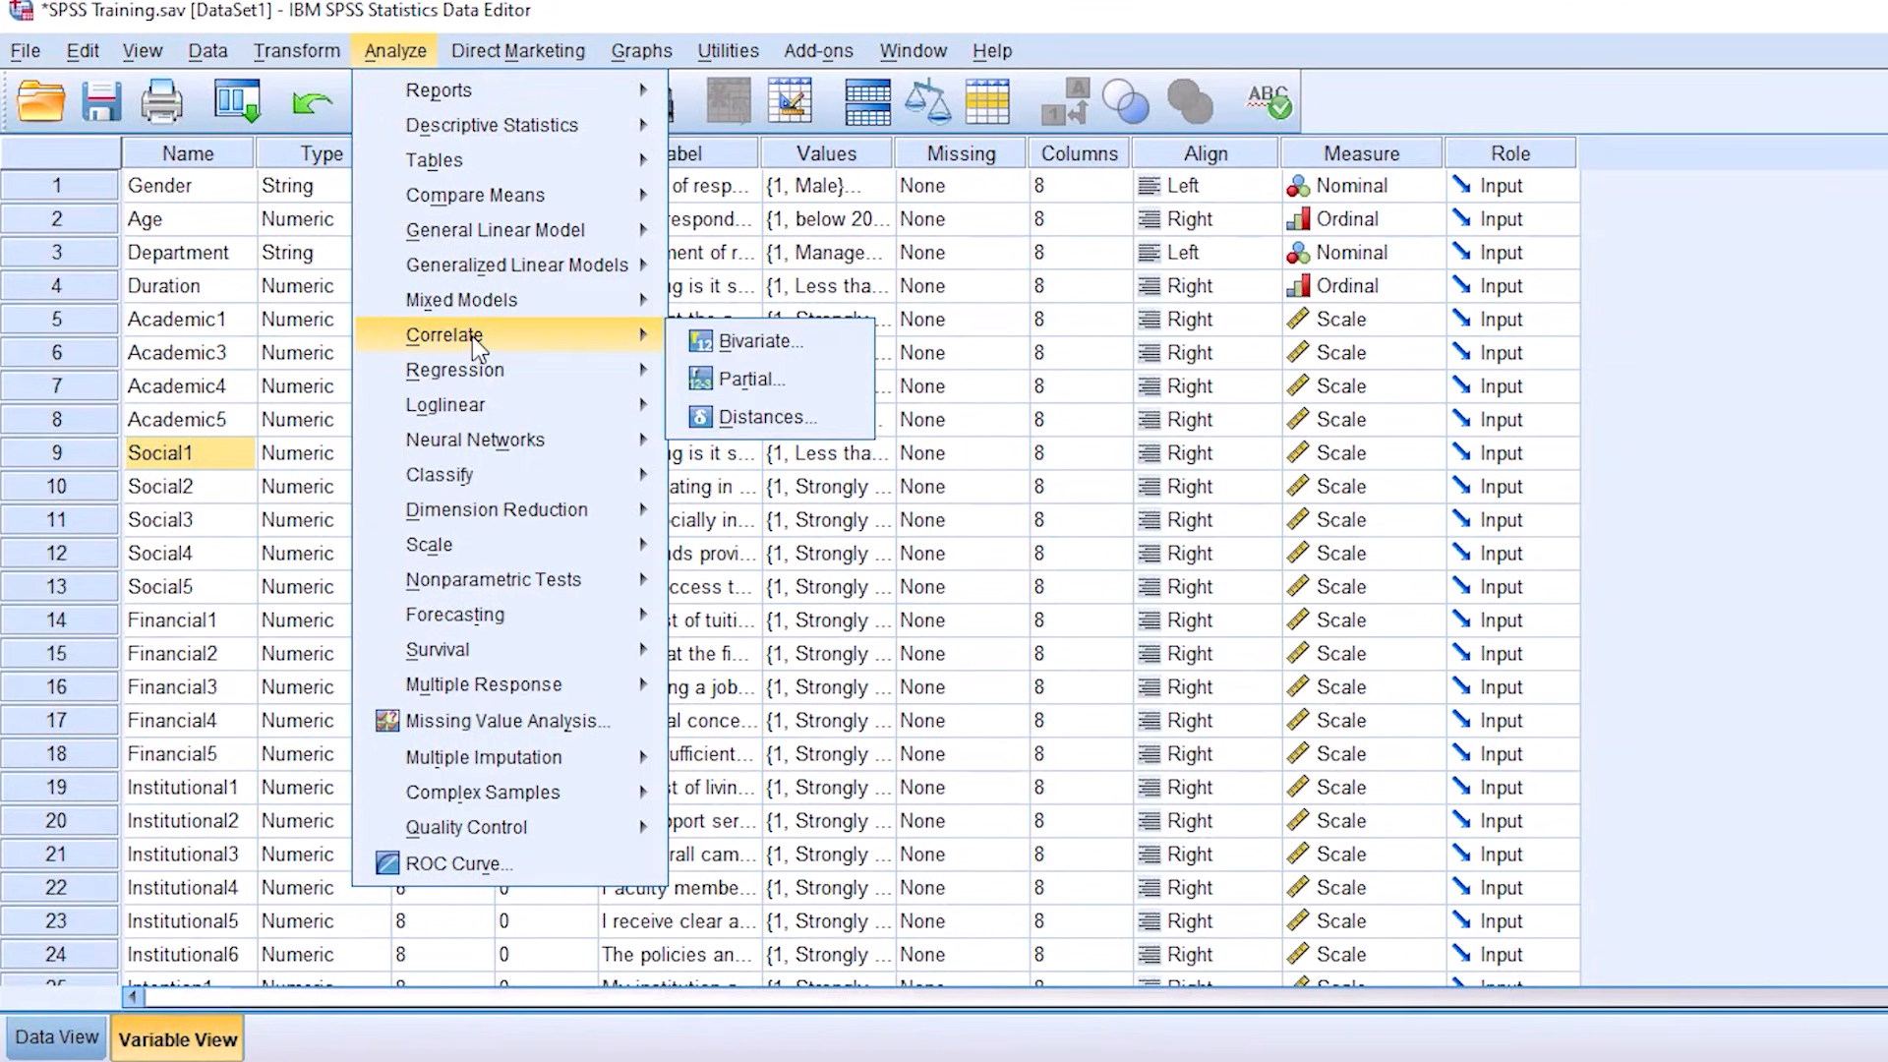
click(753, 345)
click(1133, 344)
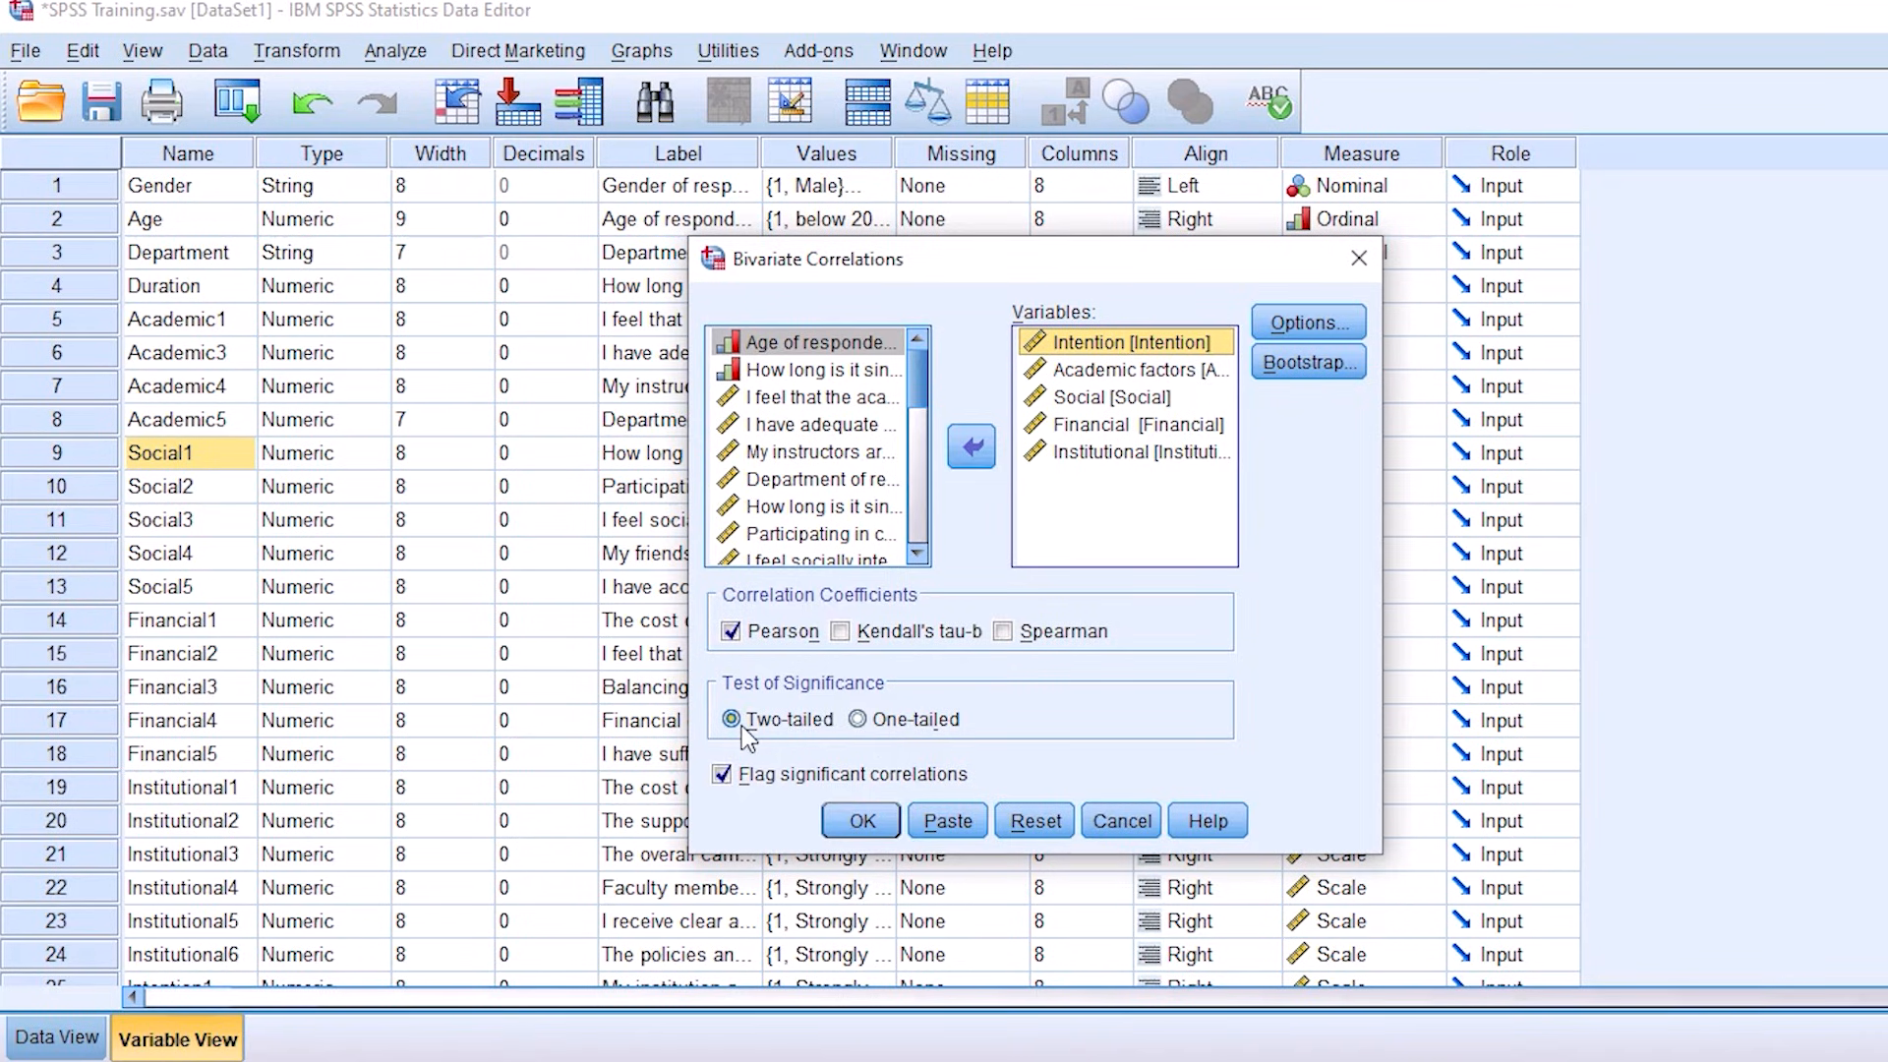
click(860, 826)
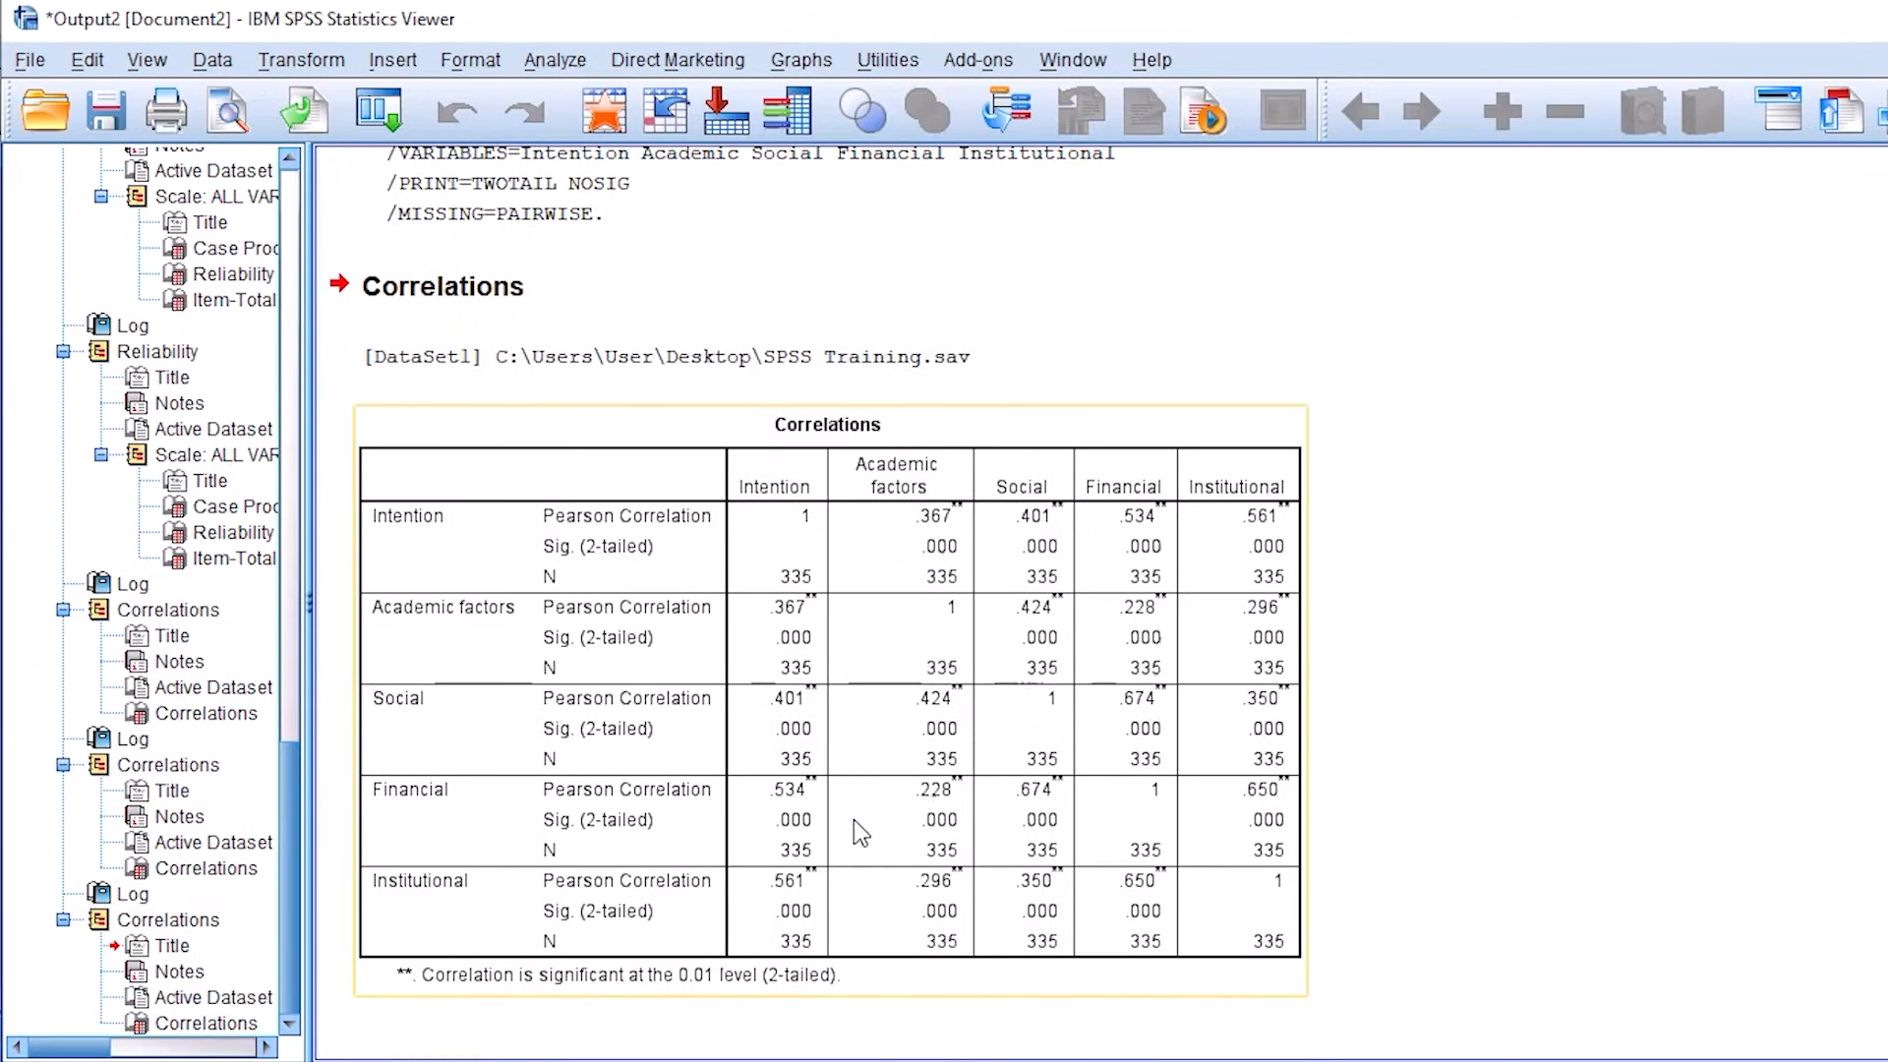
Step: Copy the new Correlations table from the SPSS output and replace the entire Word document content with it
right_click(784, 616)
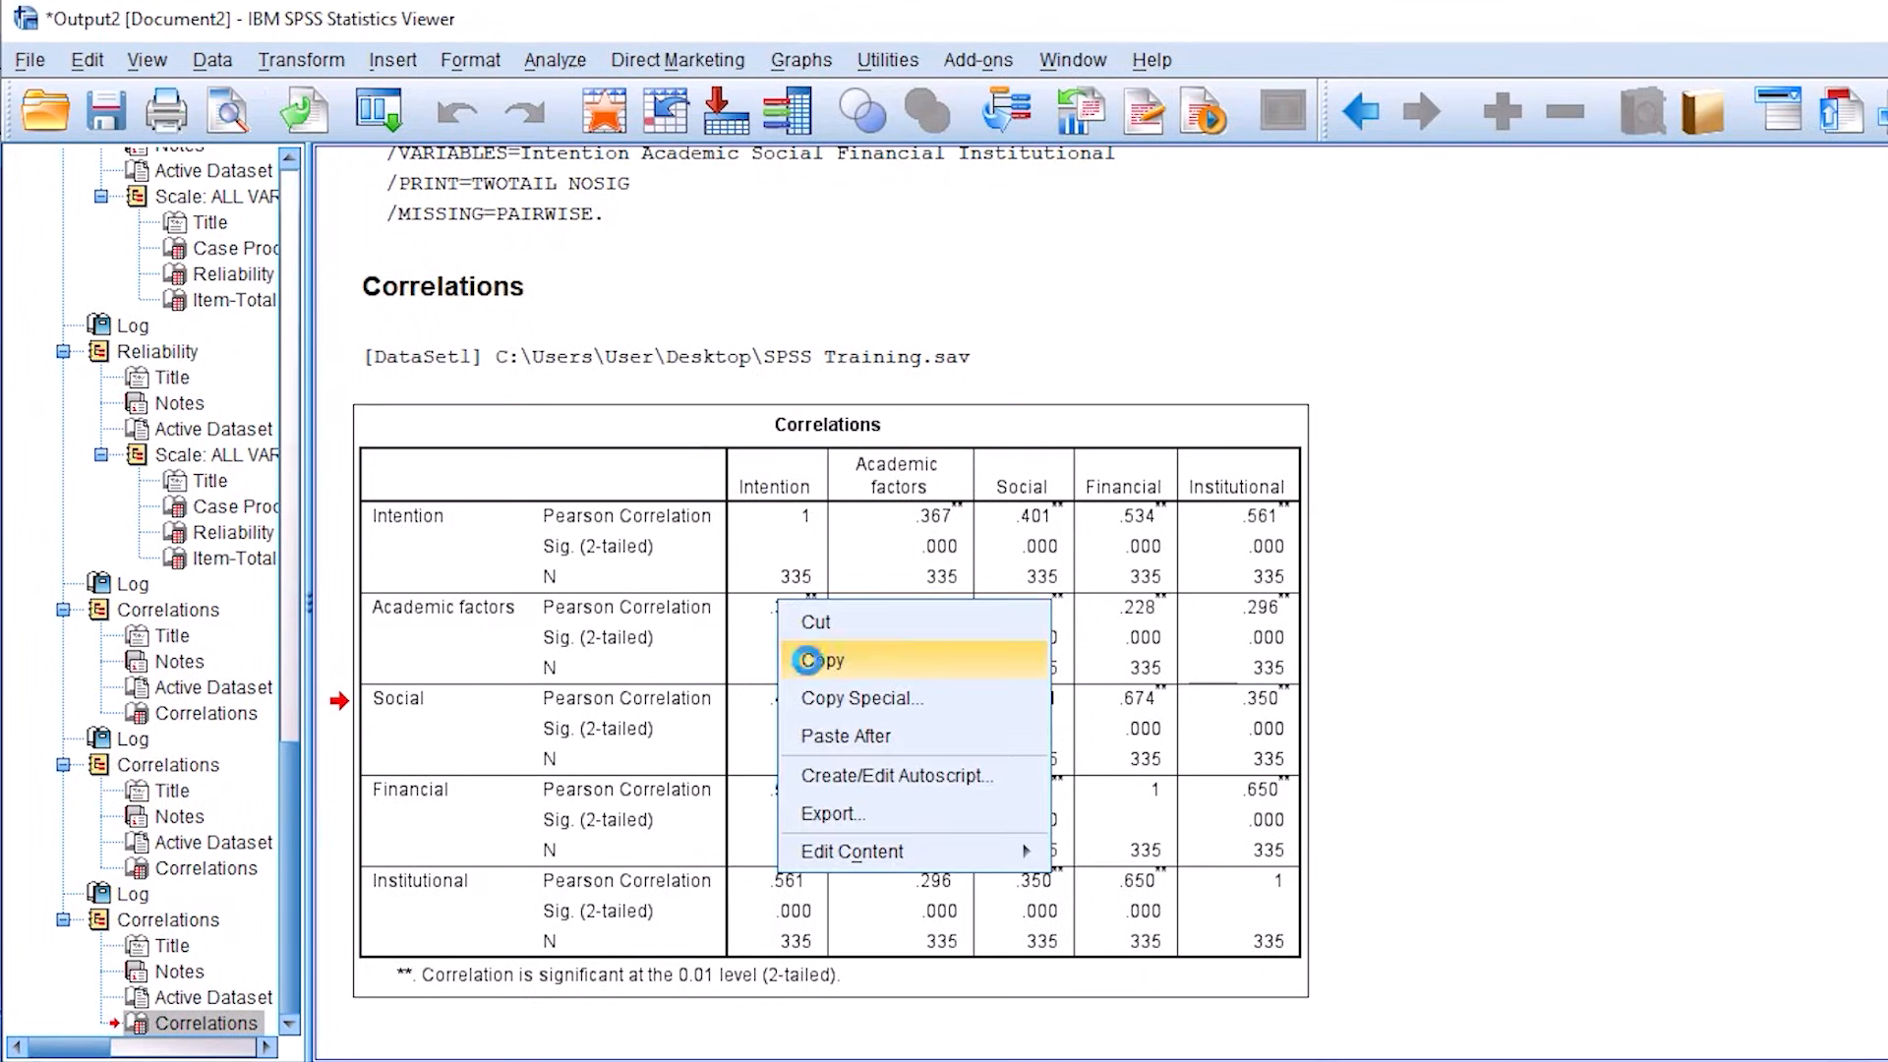
click(828, 654)
click(881, 951)
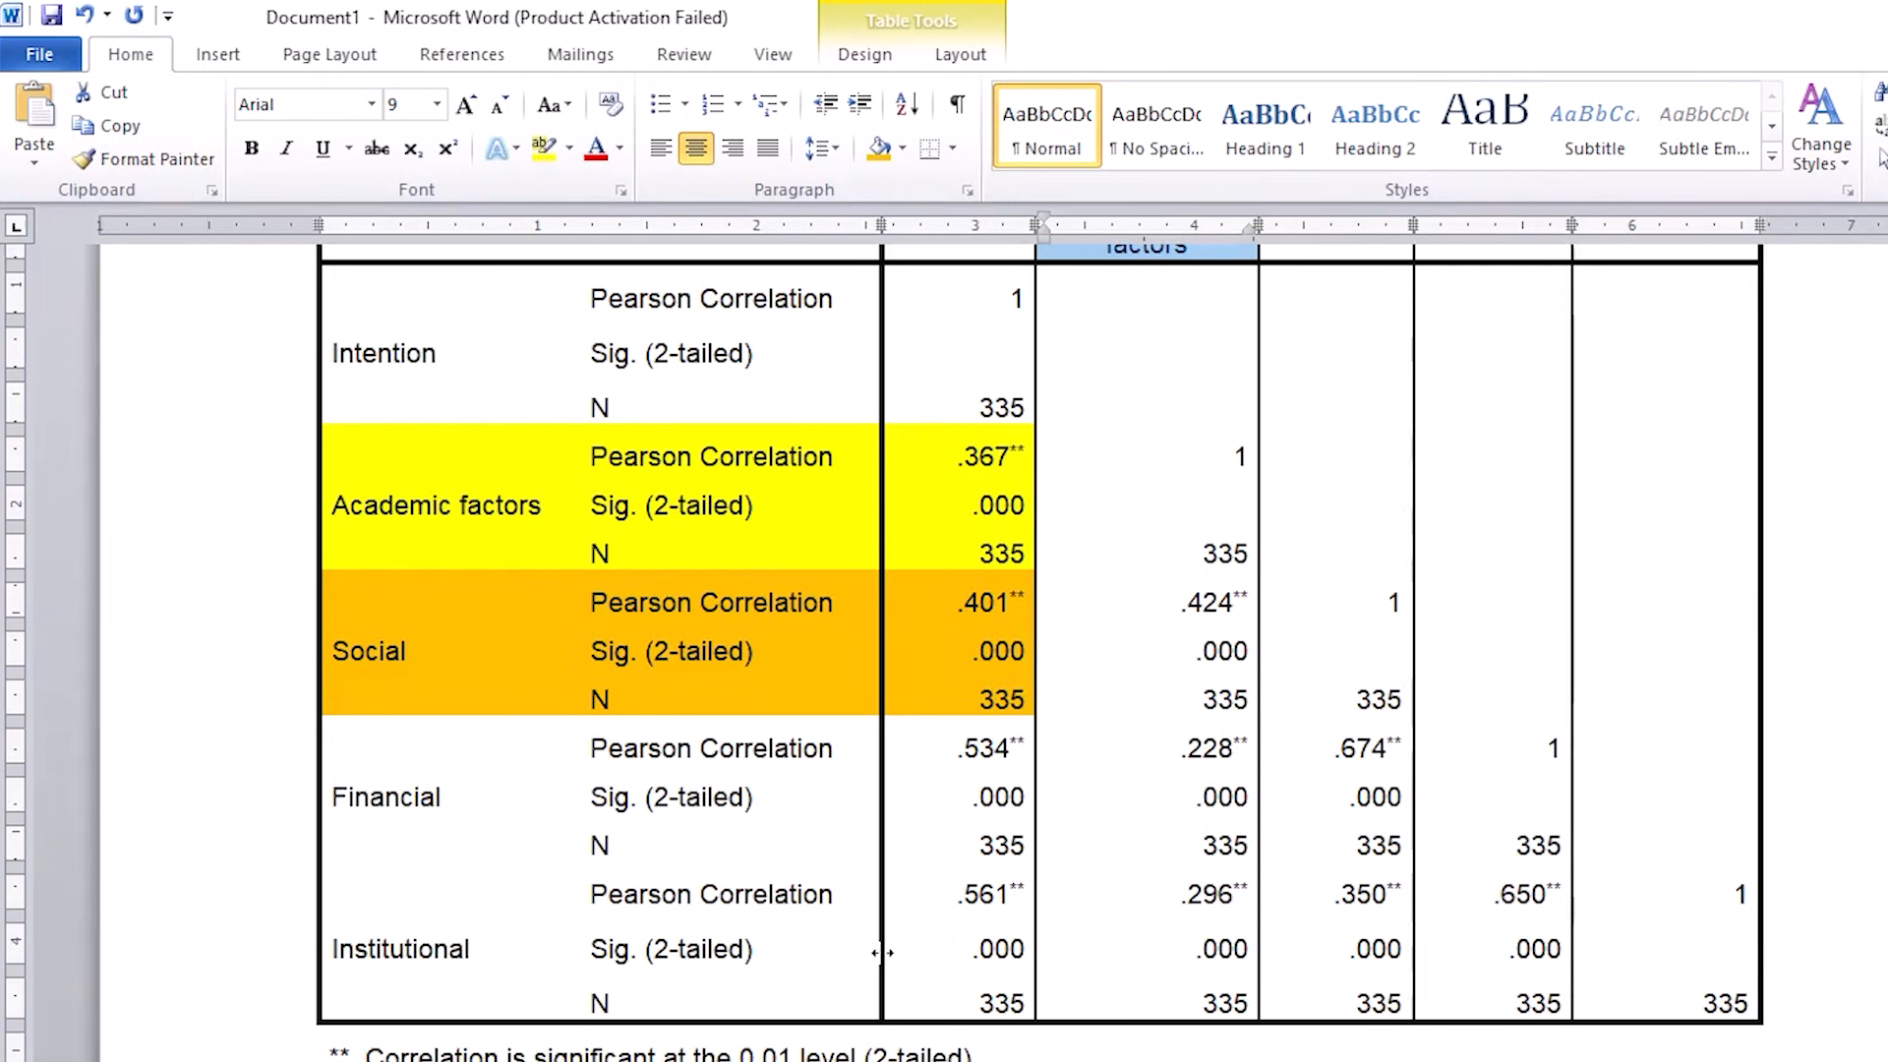
key(ctrl+a)
key(Delete)
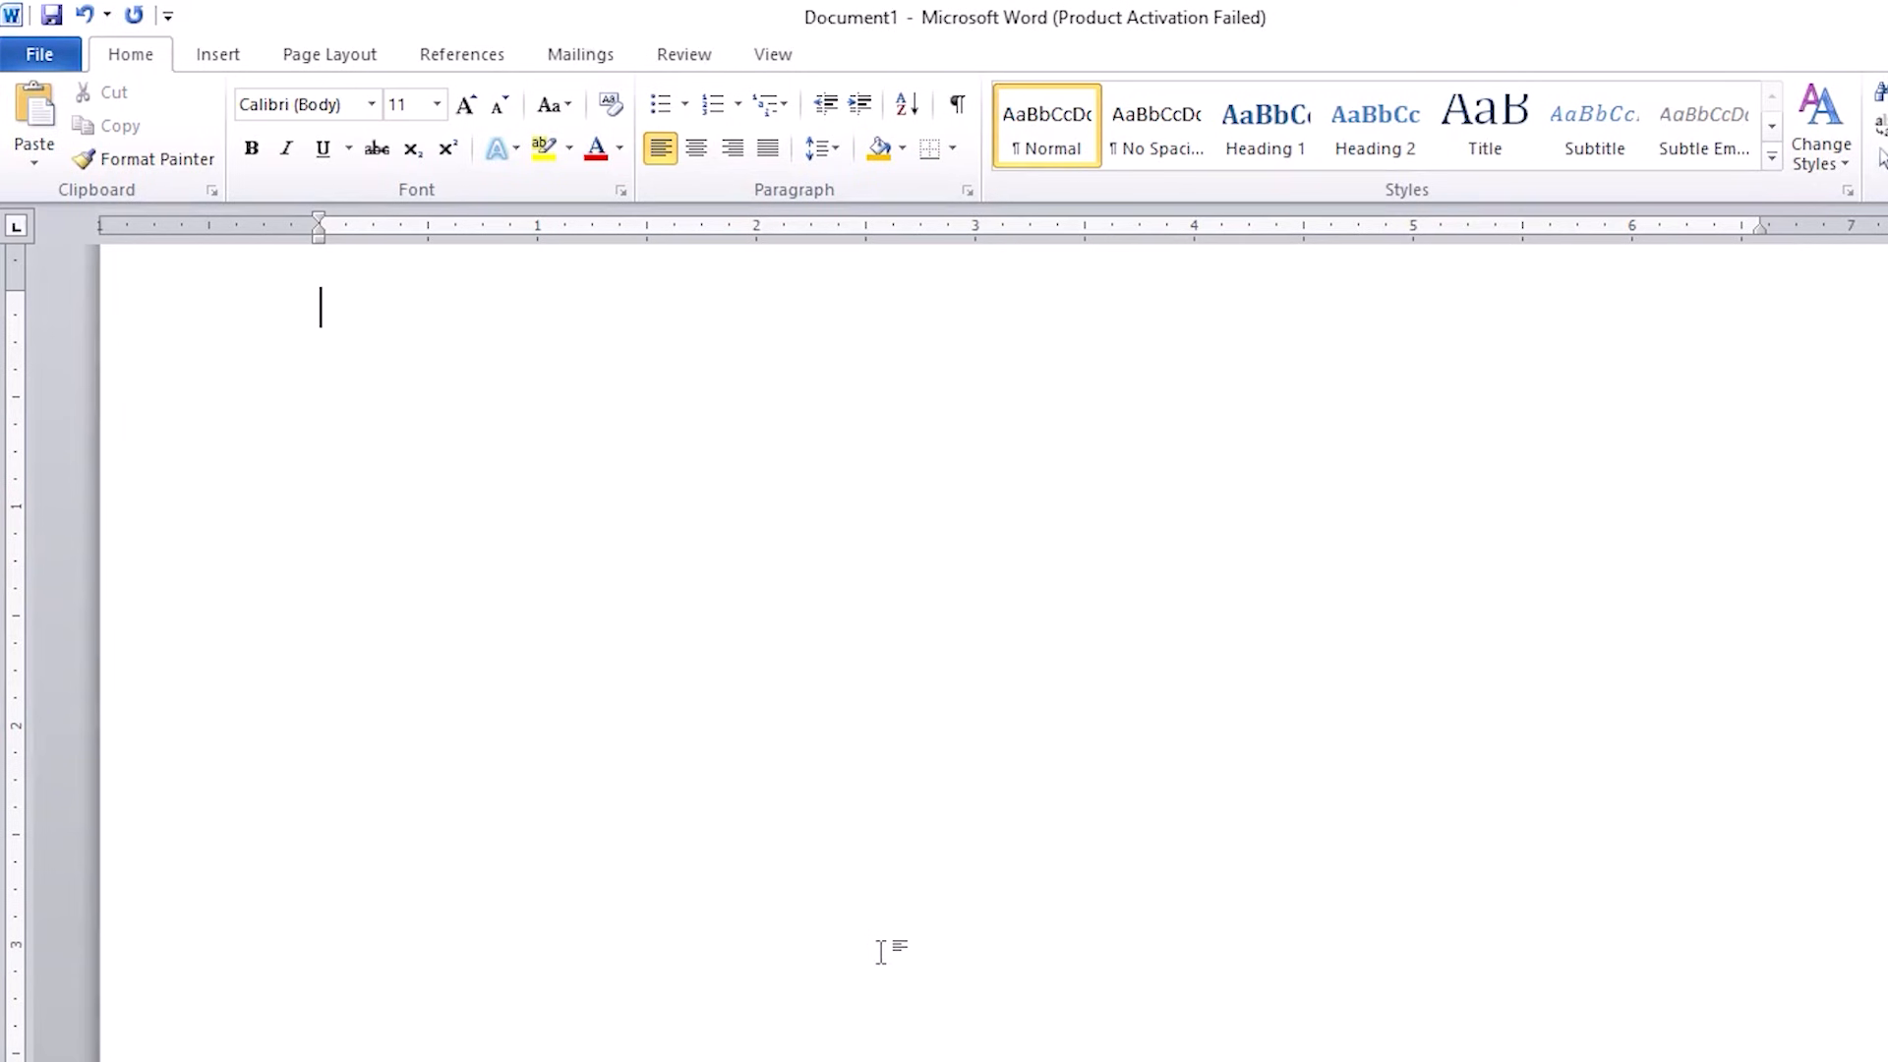
key(ctrl+v)
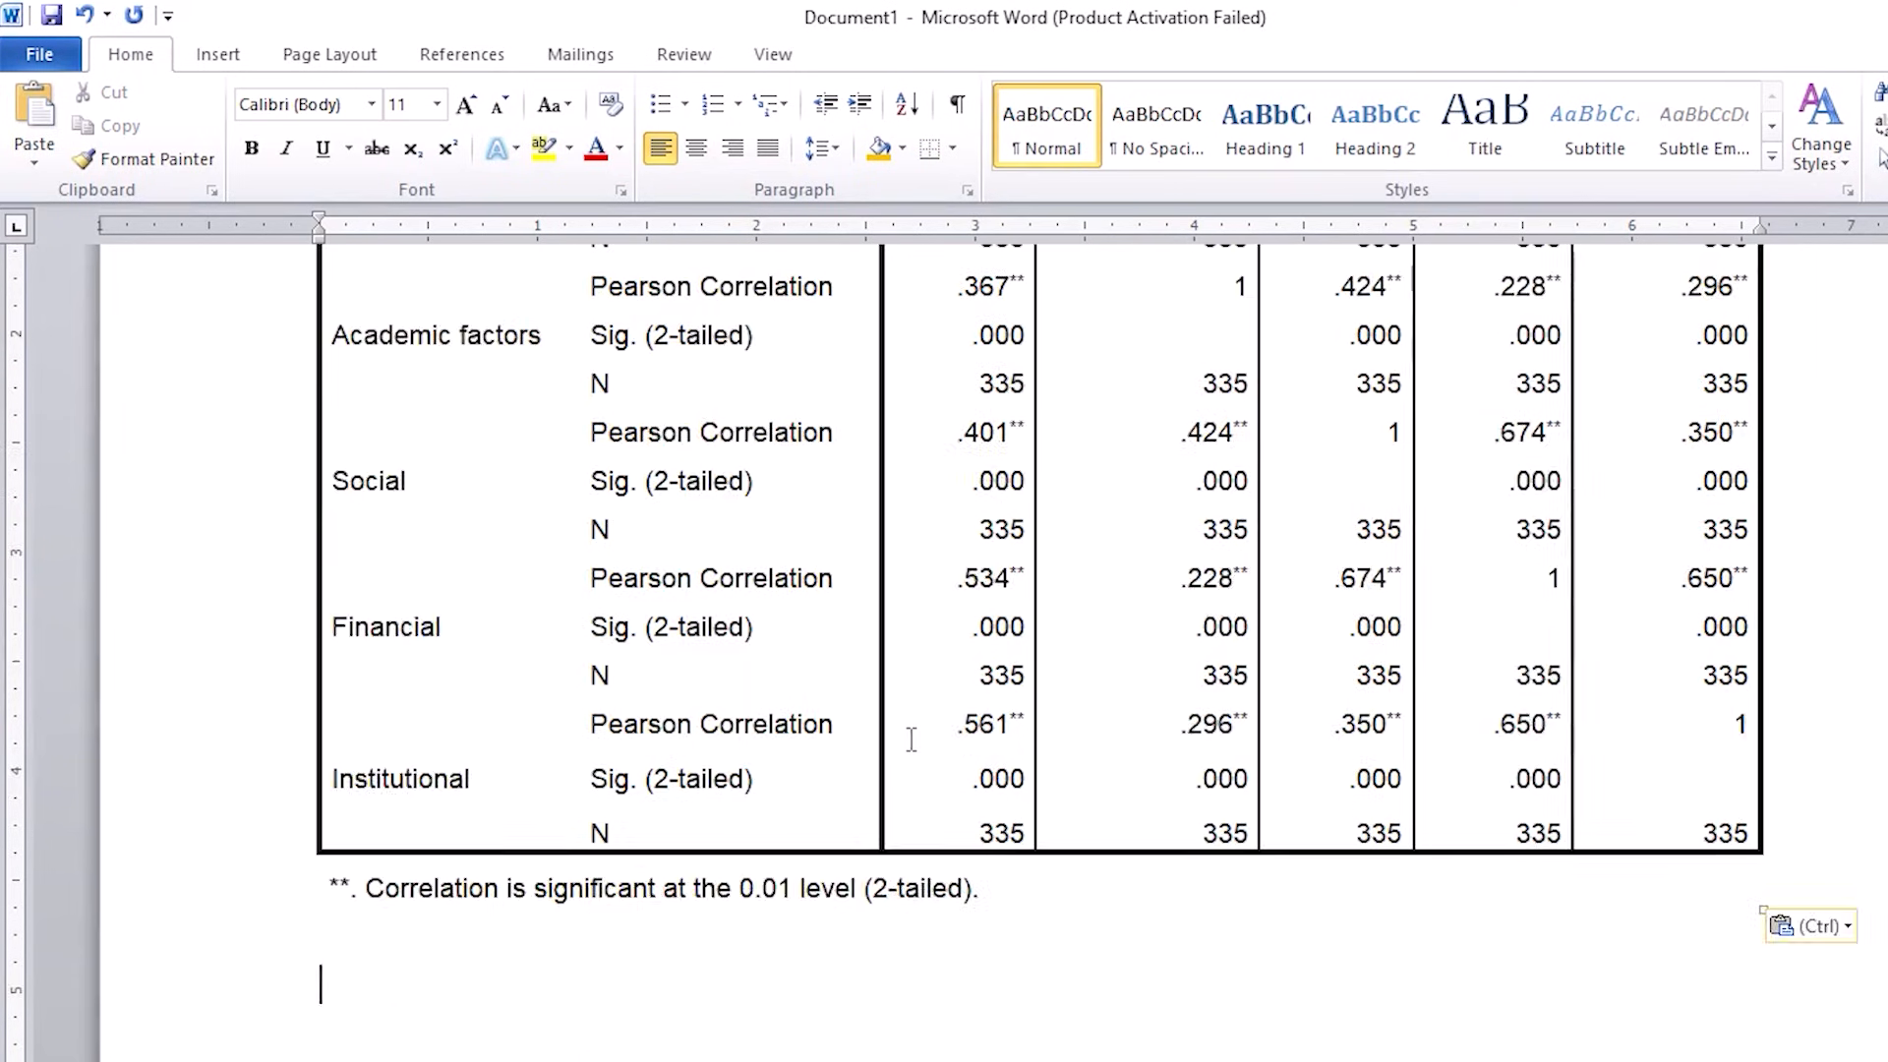
scroll(905, 739, up, 3)
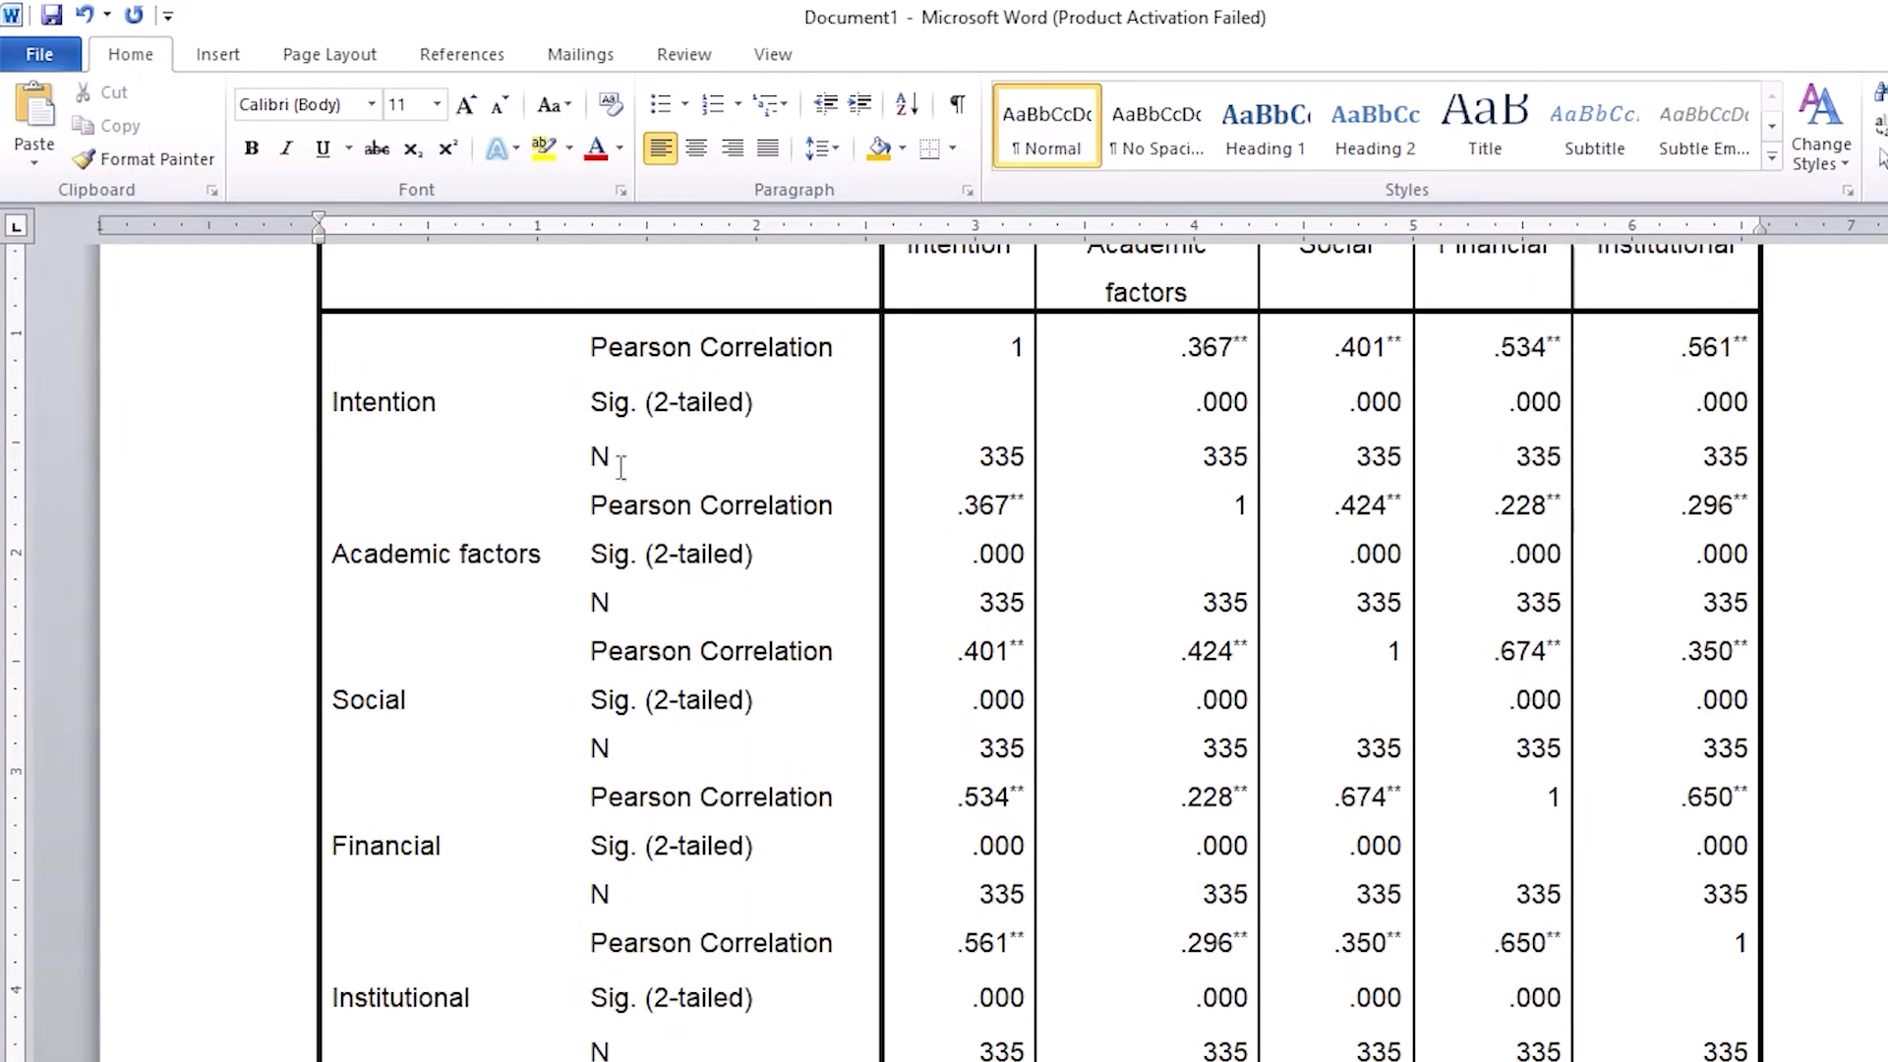
scroll(783, 540, up, 3)
click(976, 463)
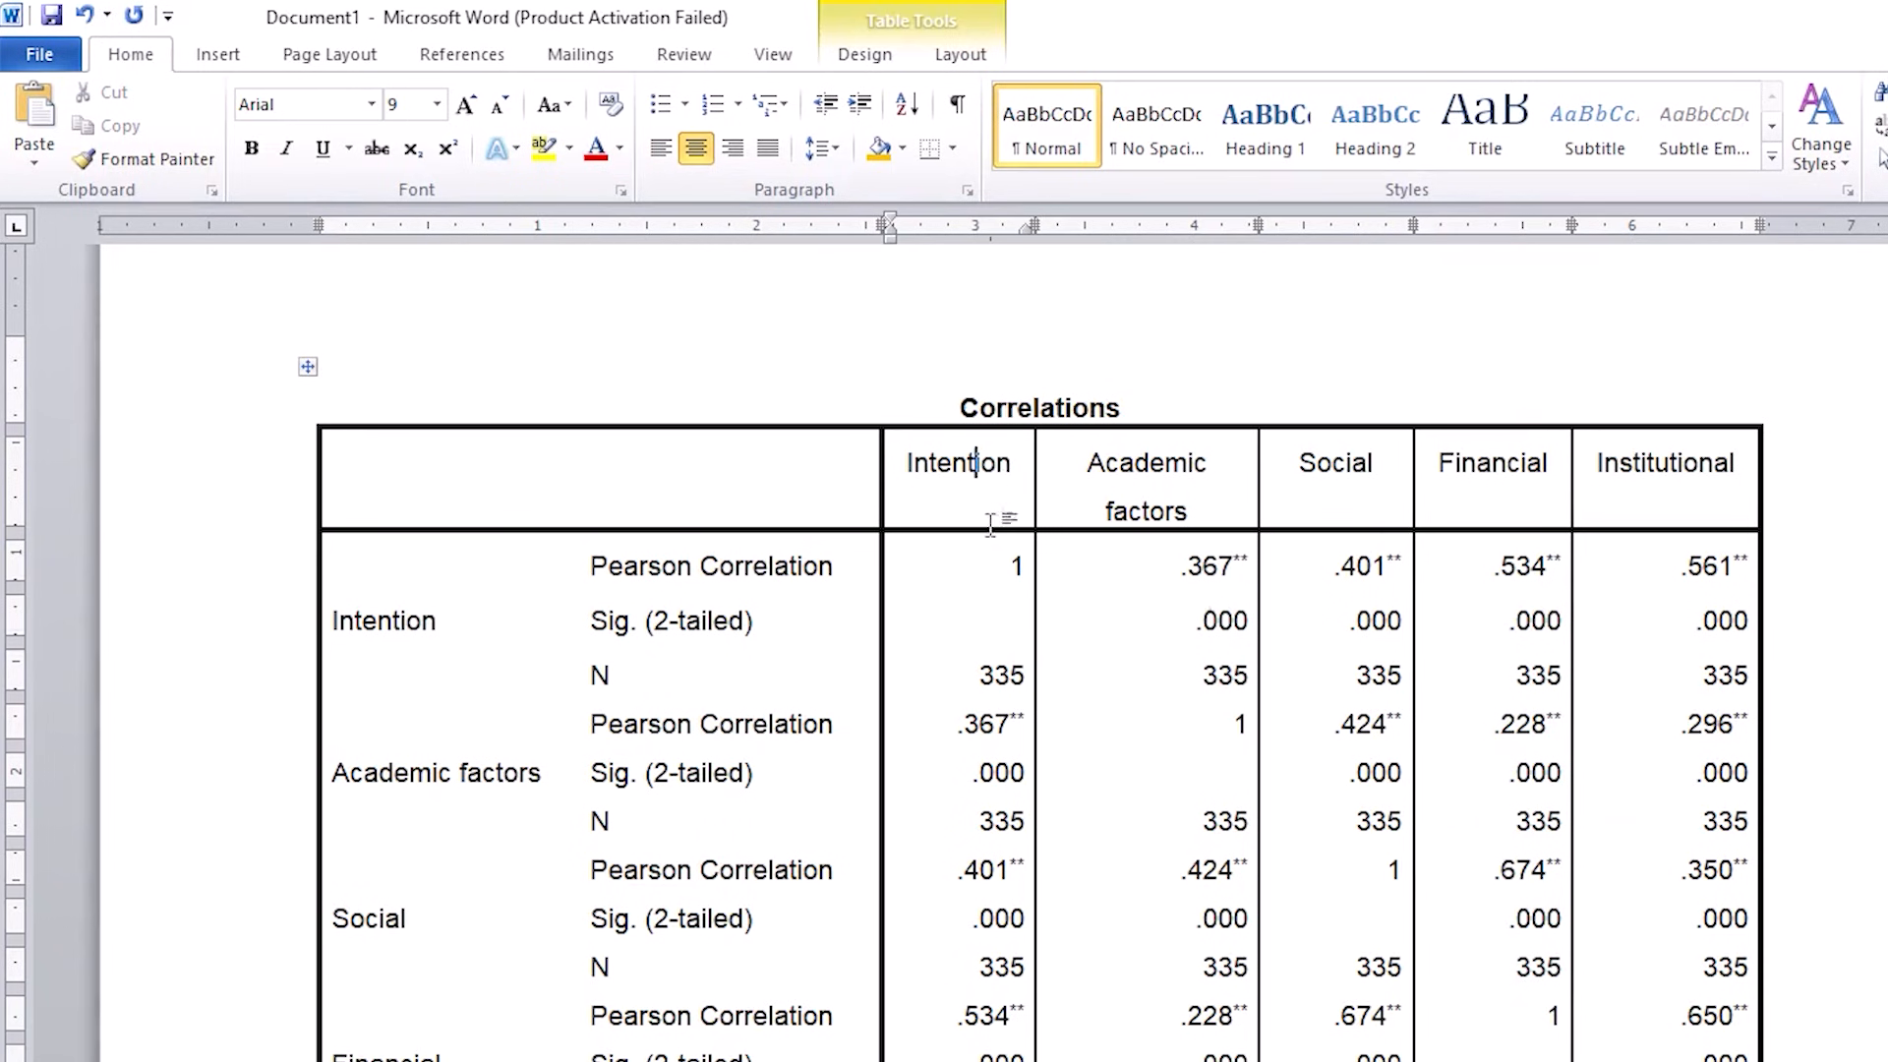
scroll(988, 532, down, 1)
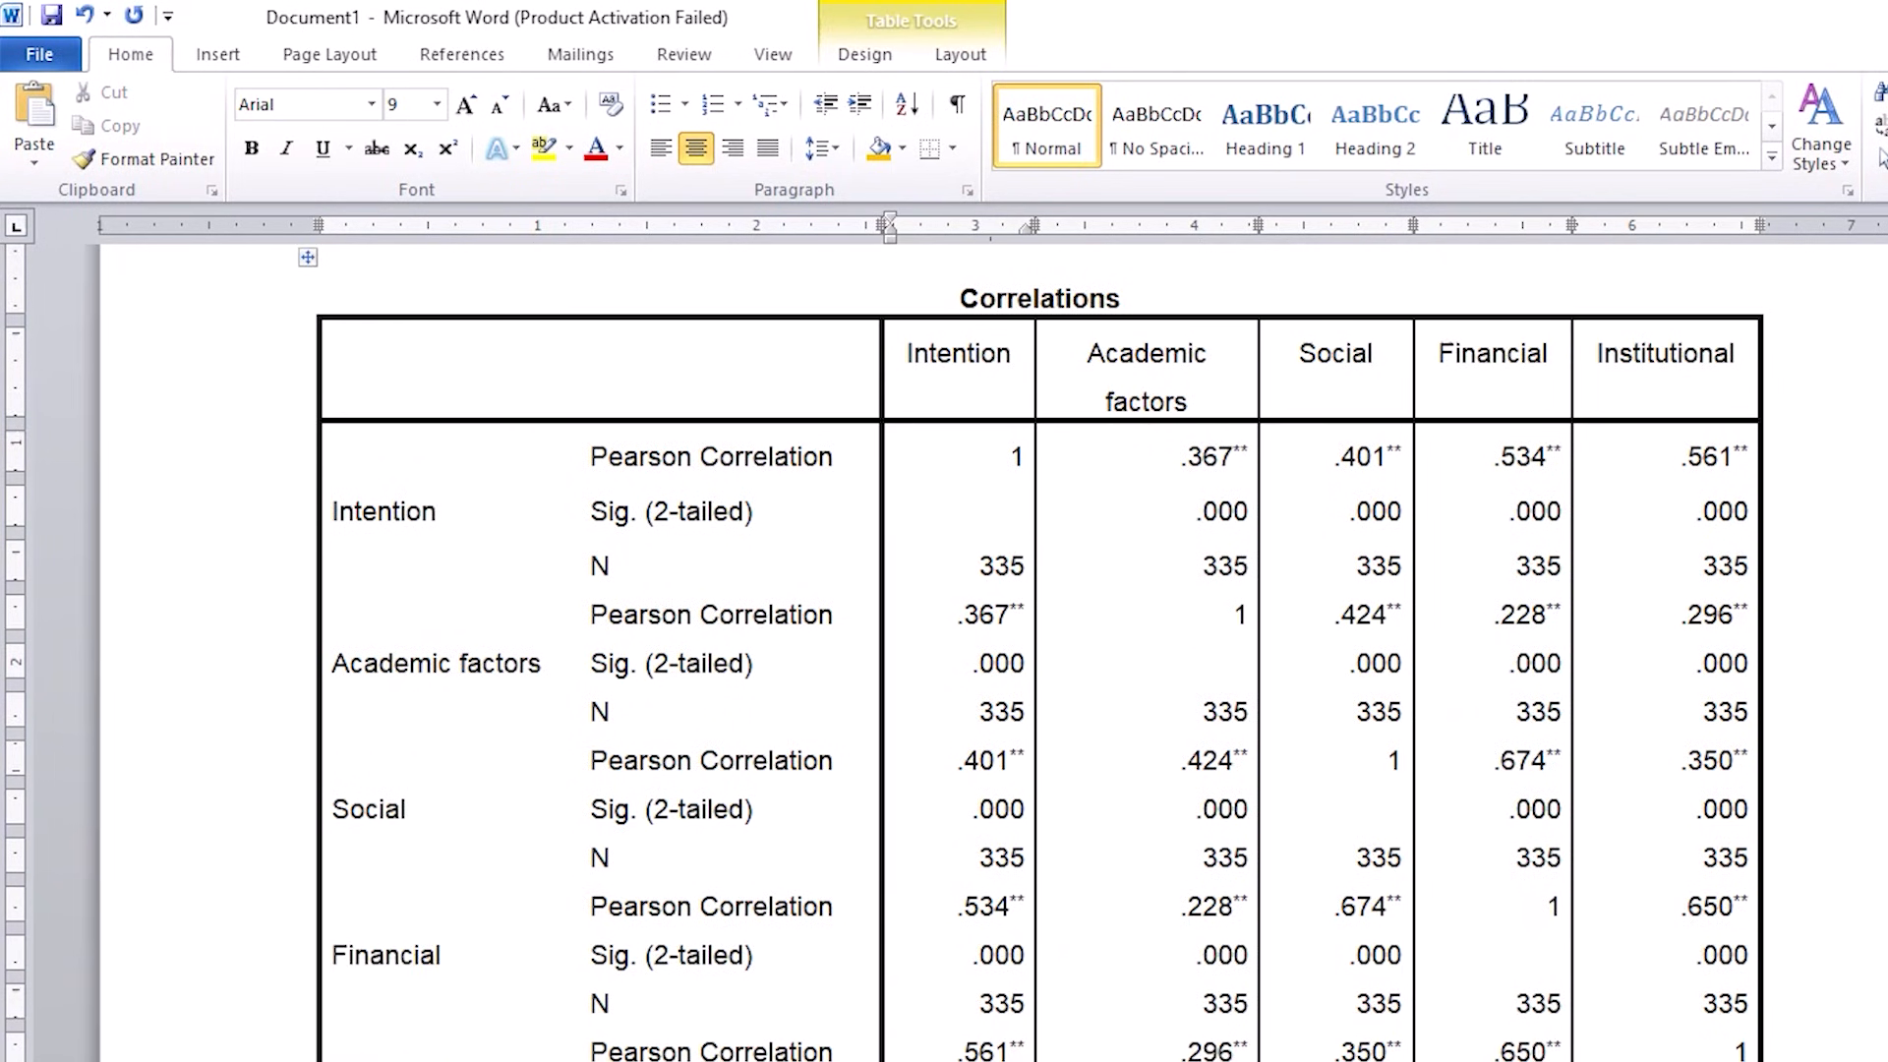
Step: Switch to the SPSS Training data and open a linear regression with Intention as the dependent variable
mouse_move(1042, 1060)
click(941, 1013)
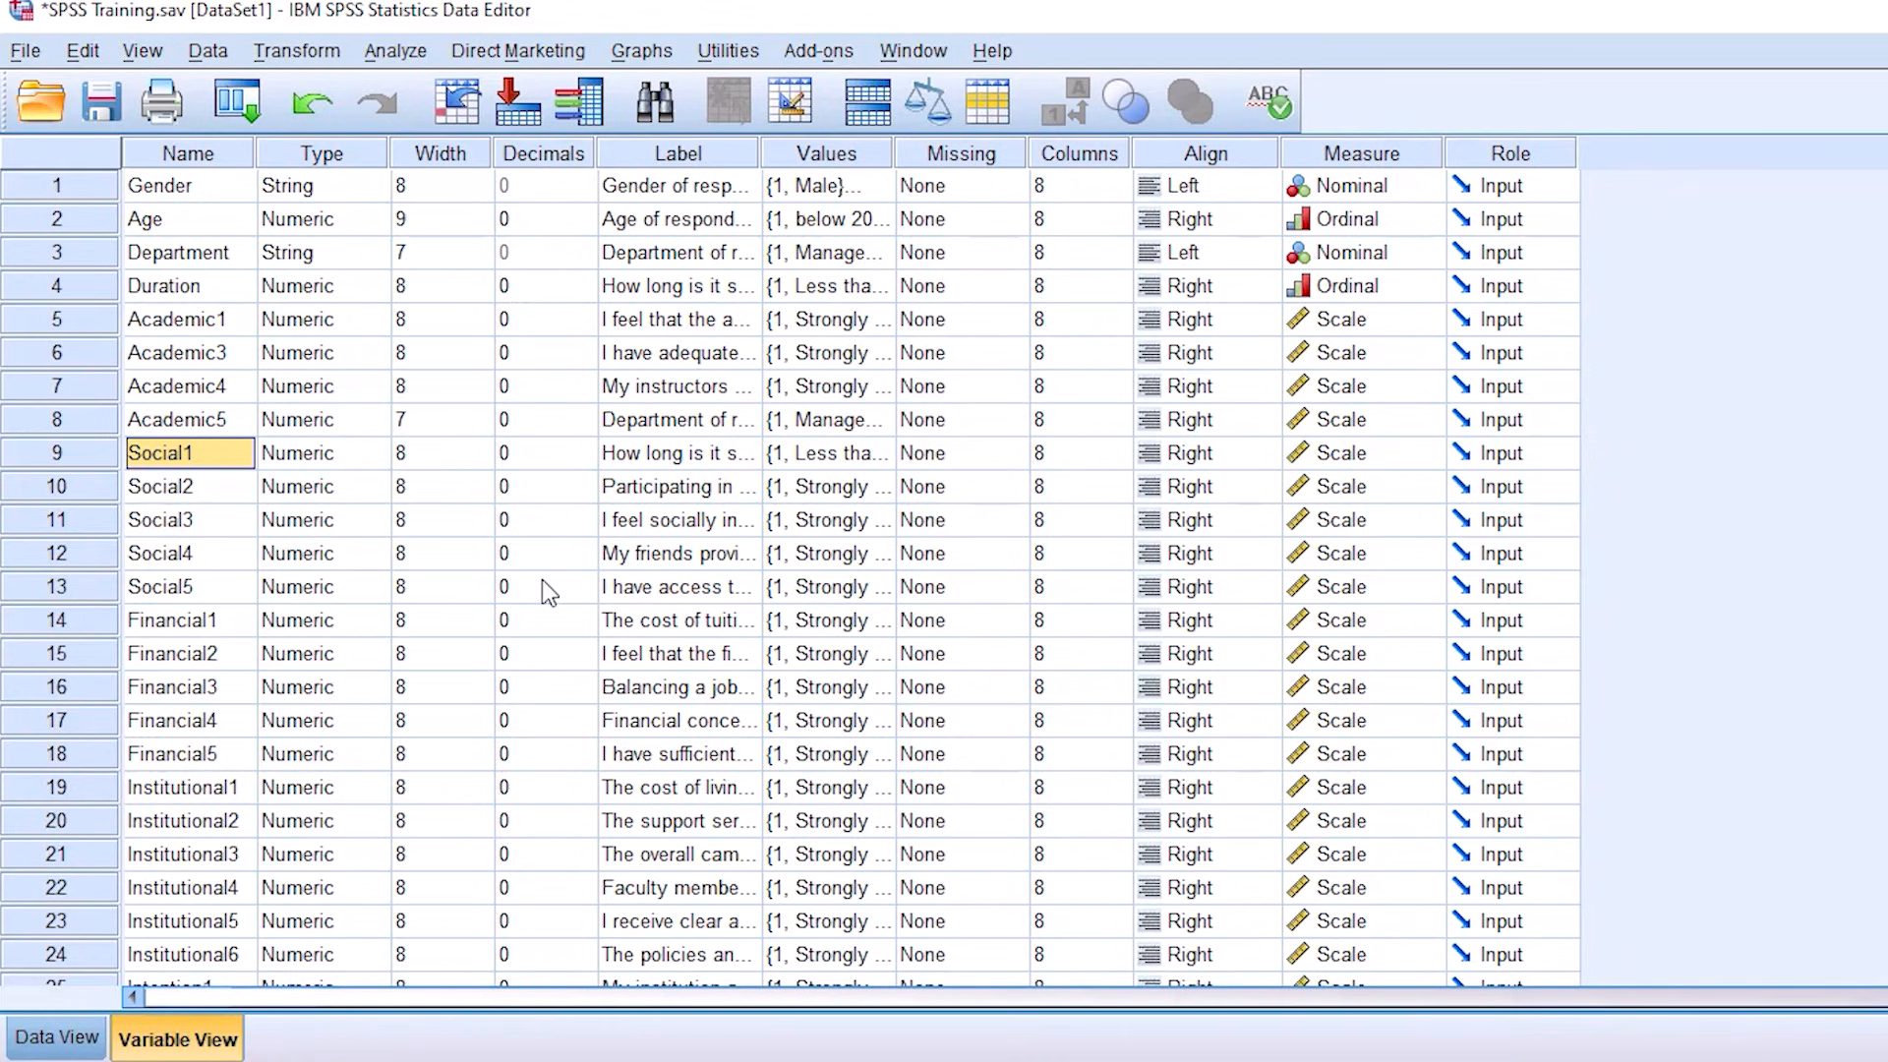
click(398, 51)
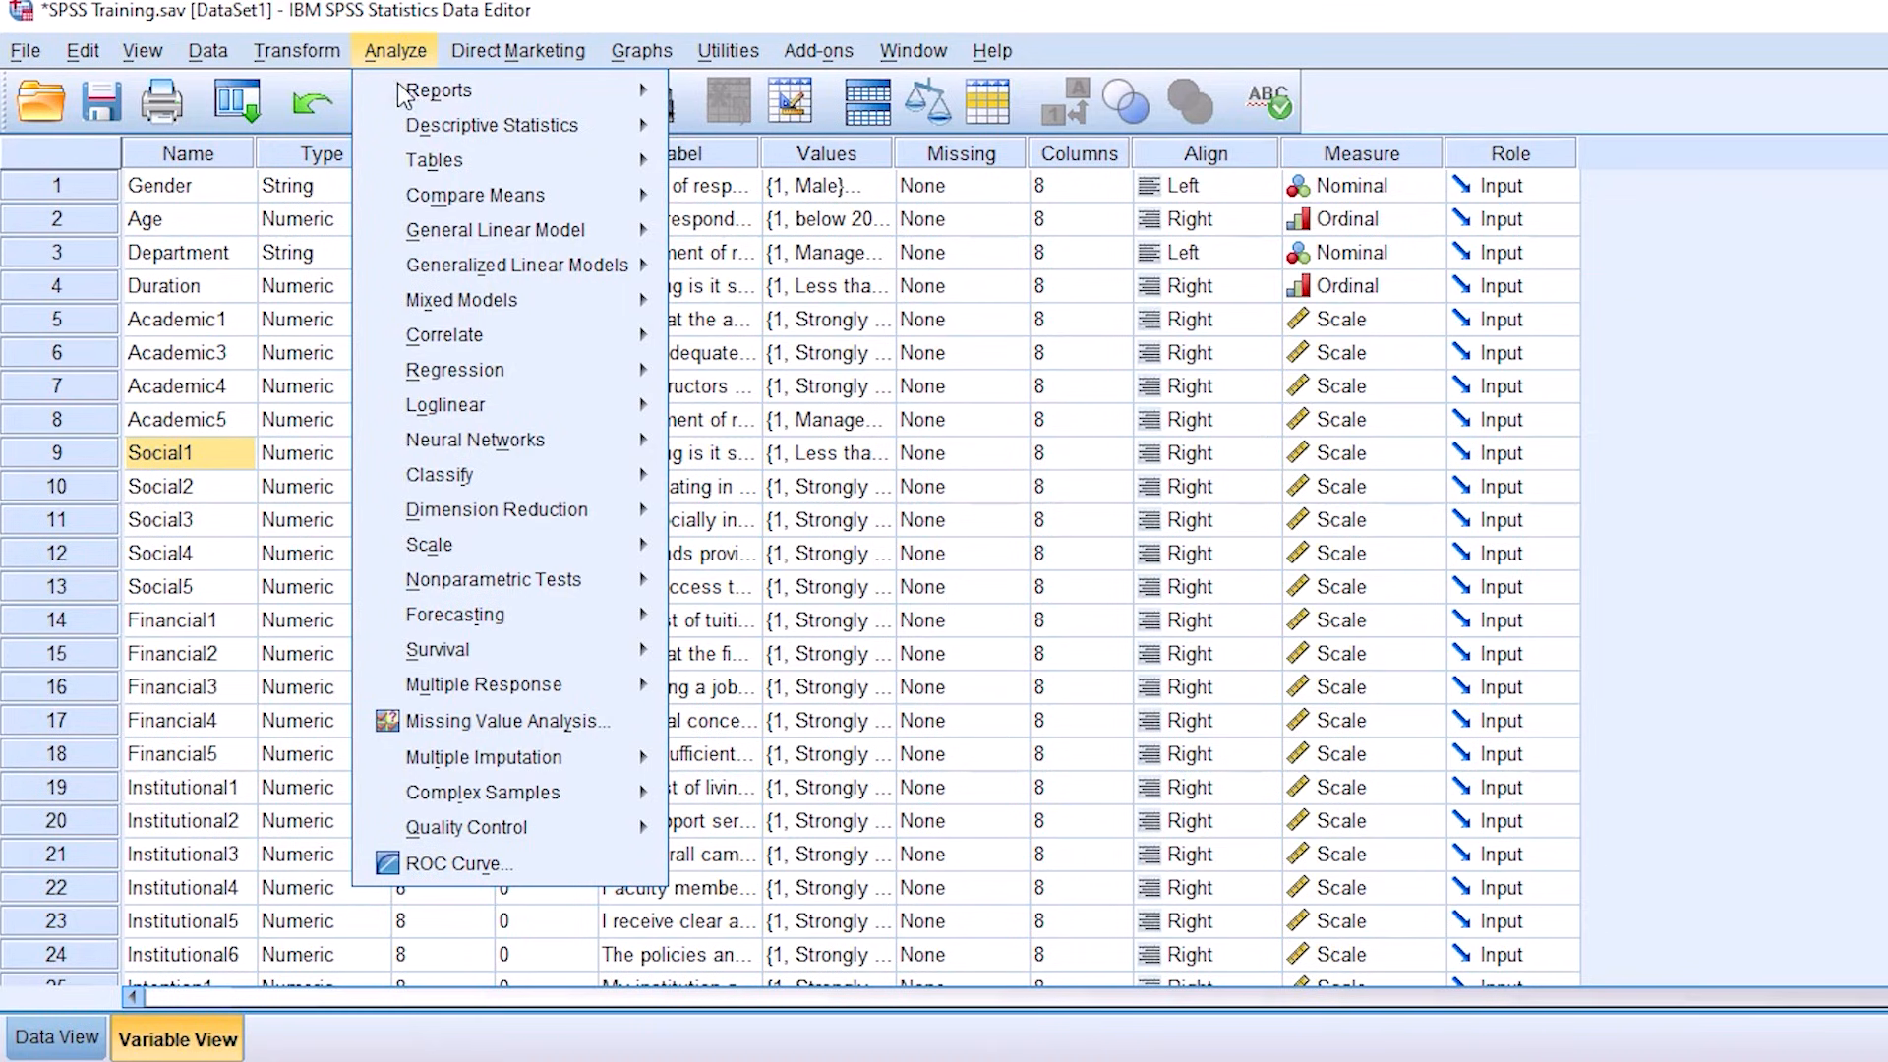
mouse_move(453, 376)
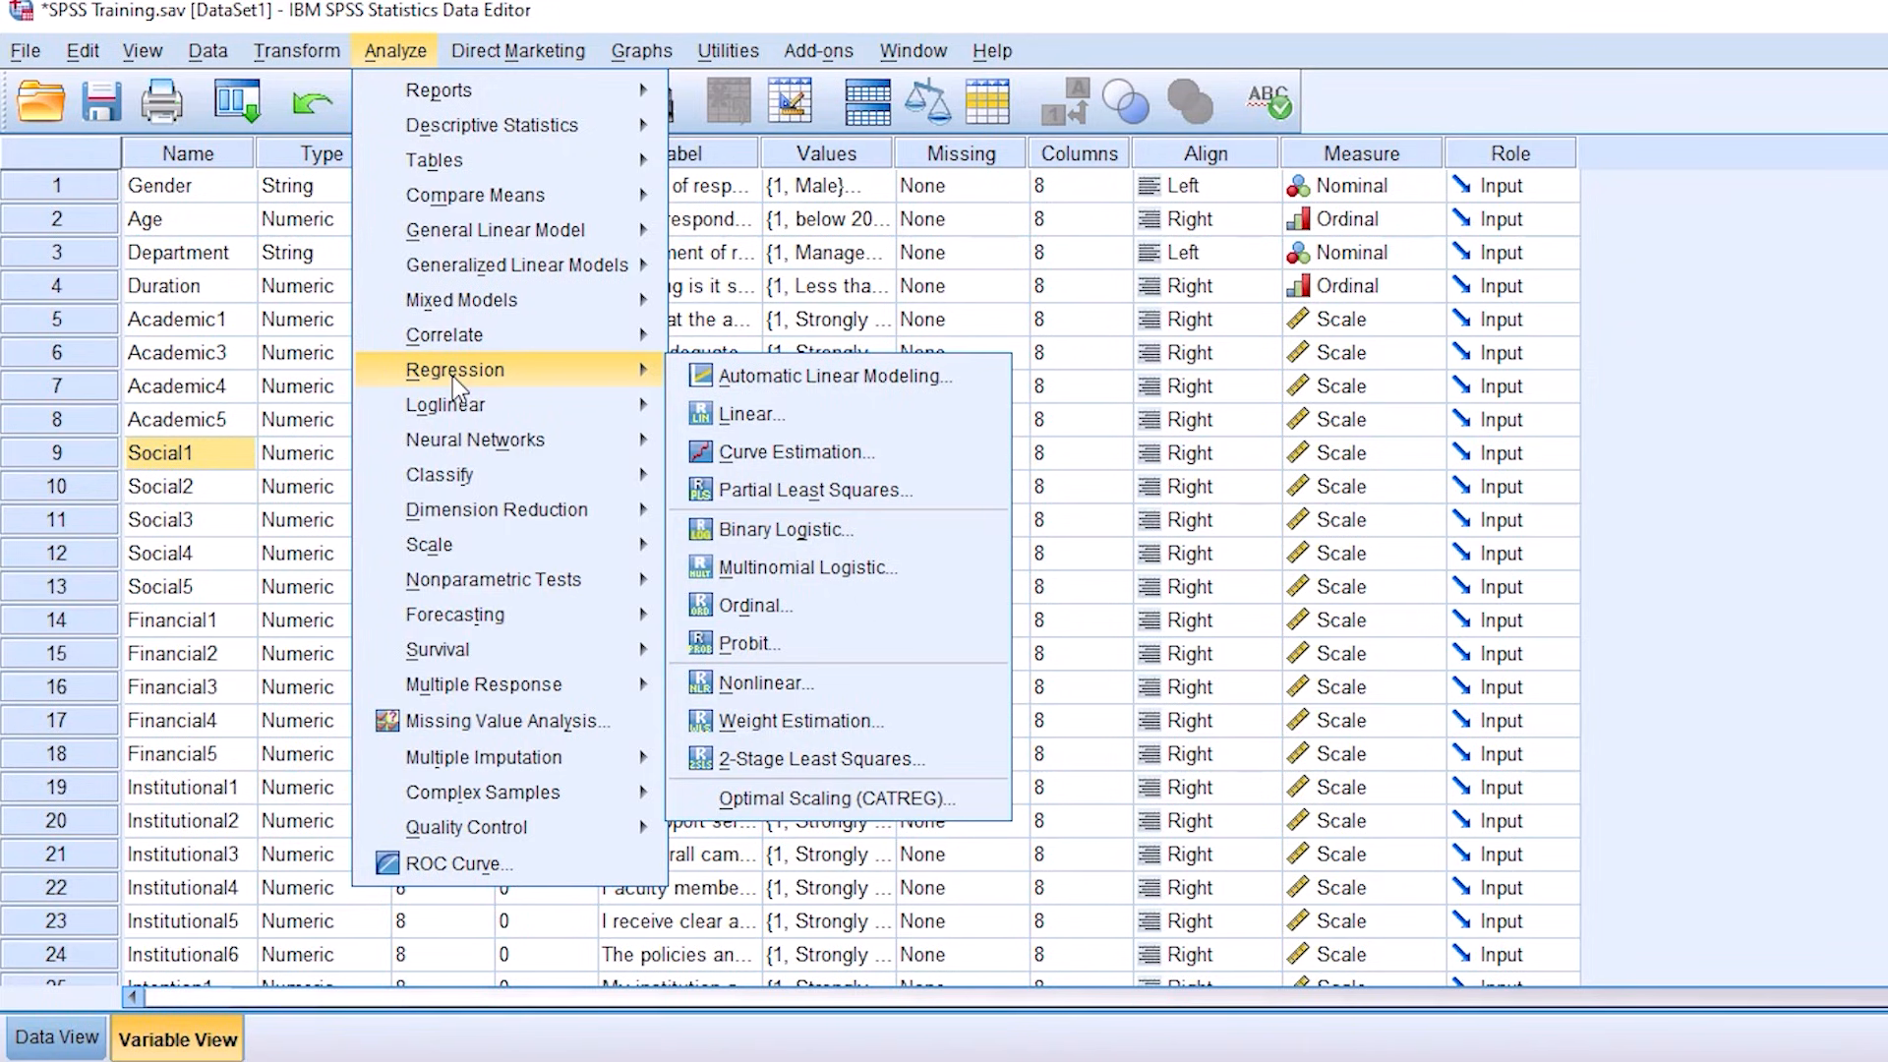
click(764, 418)
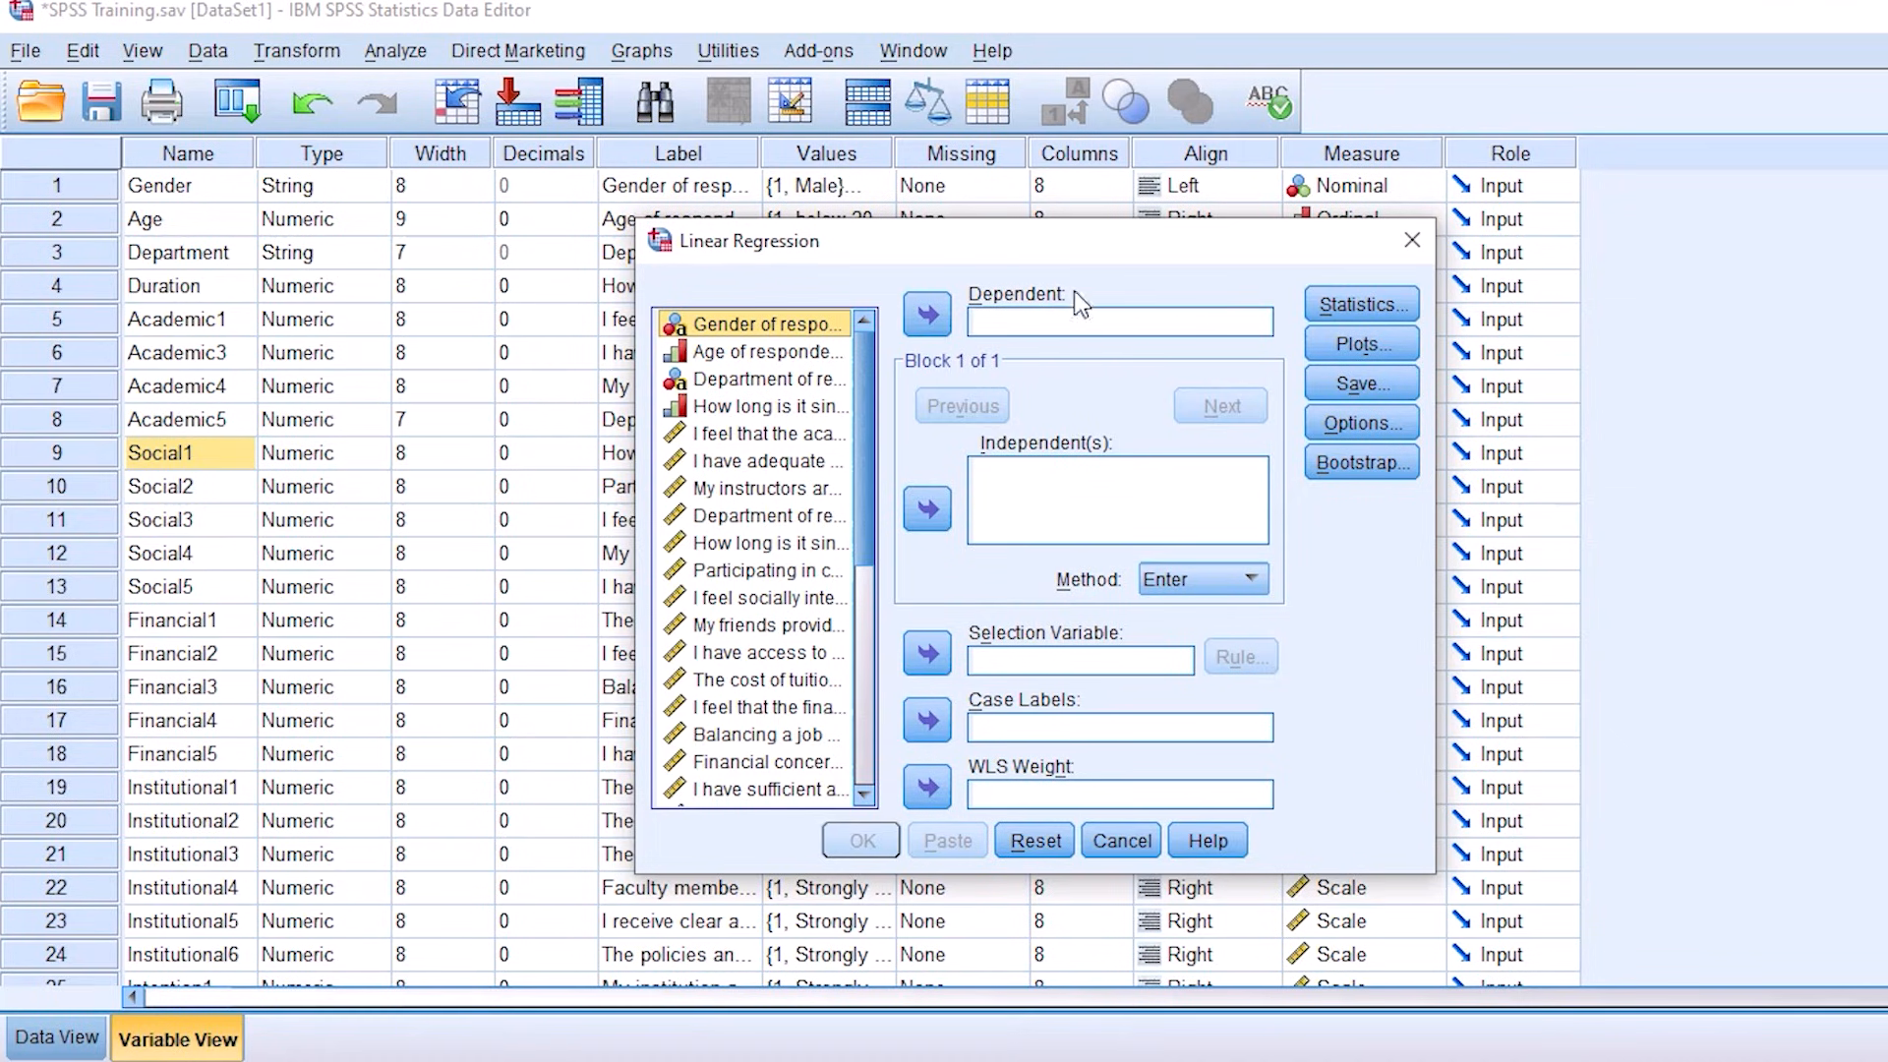
drag(863, 464, 865, 684)
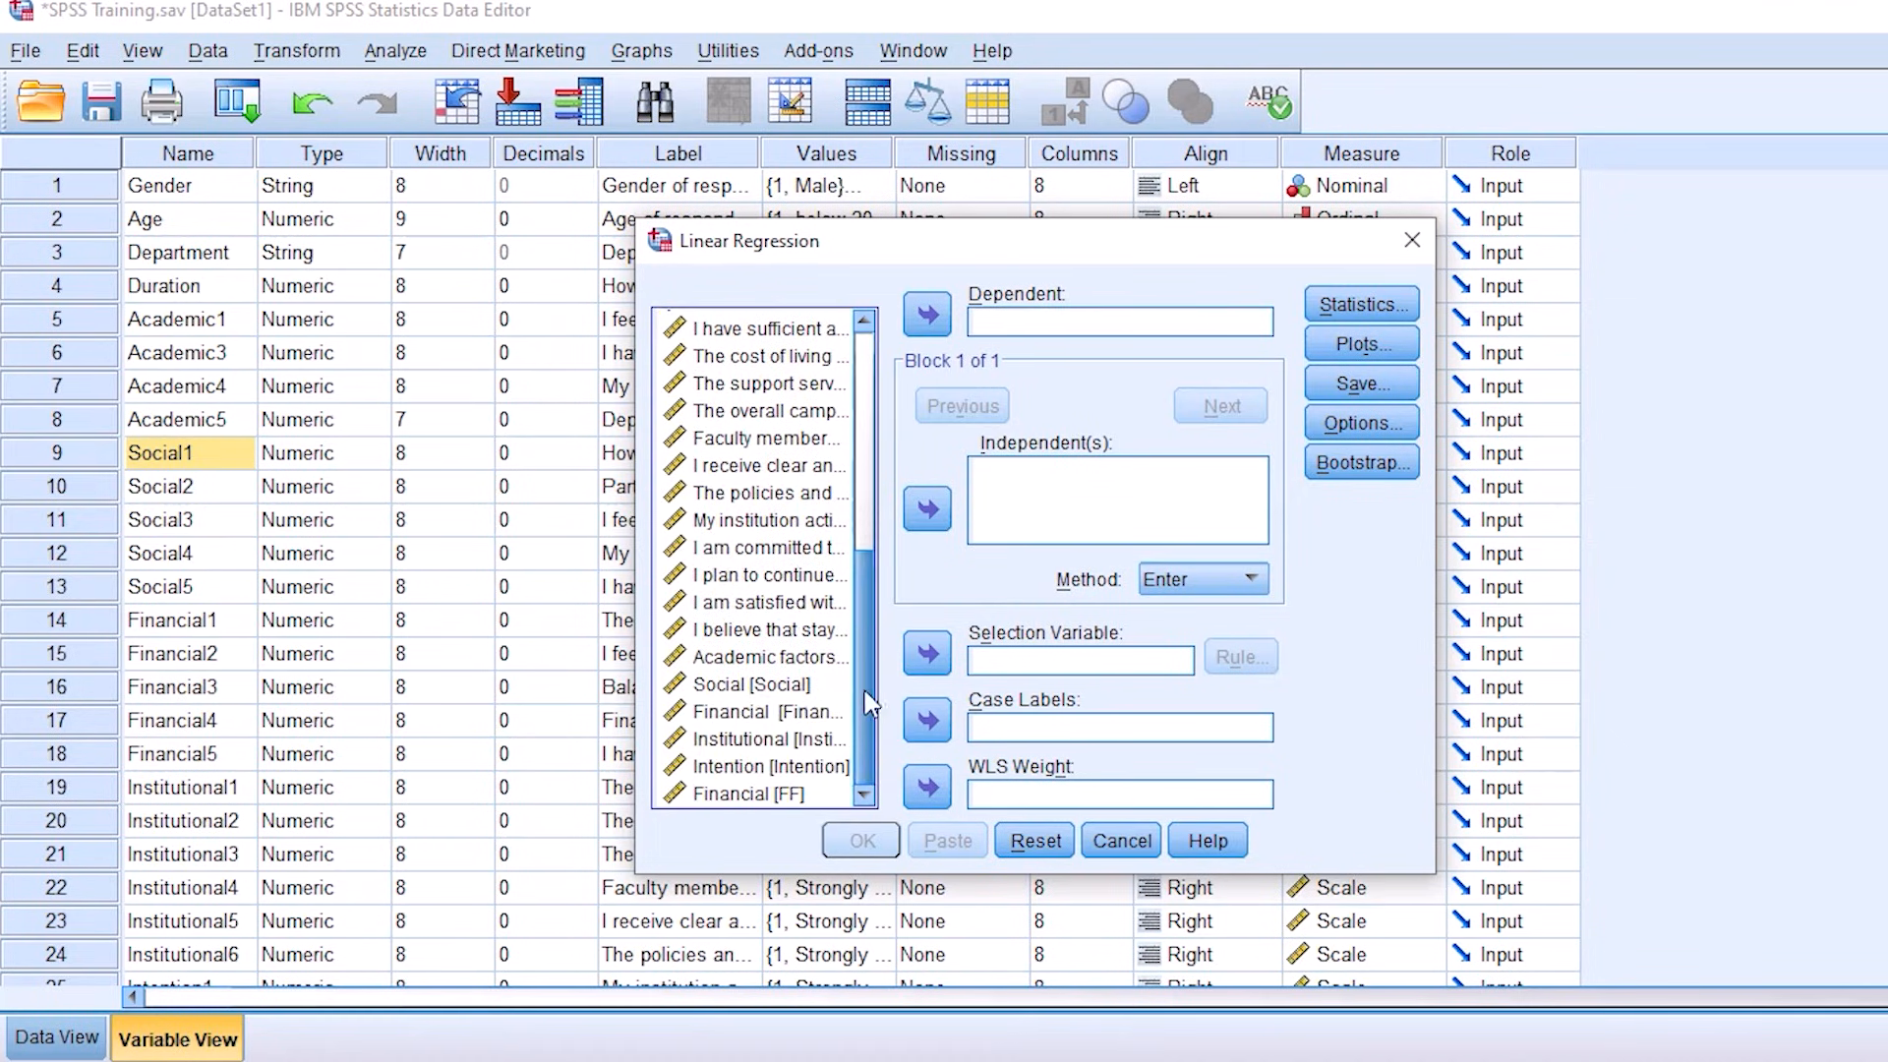
click(742, 768)
click(927, 315)
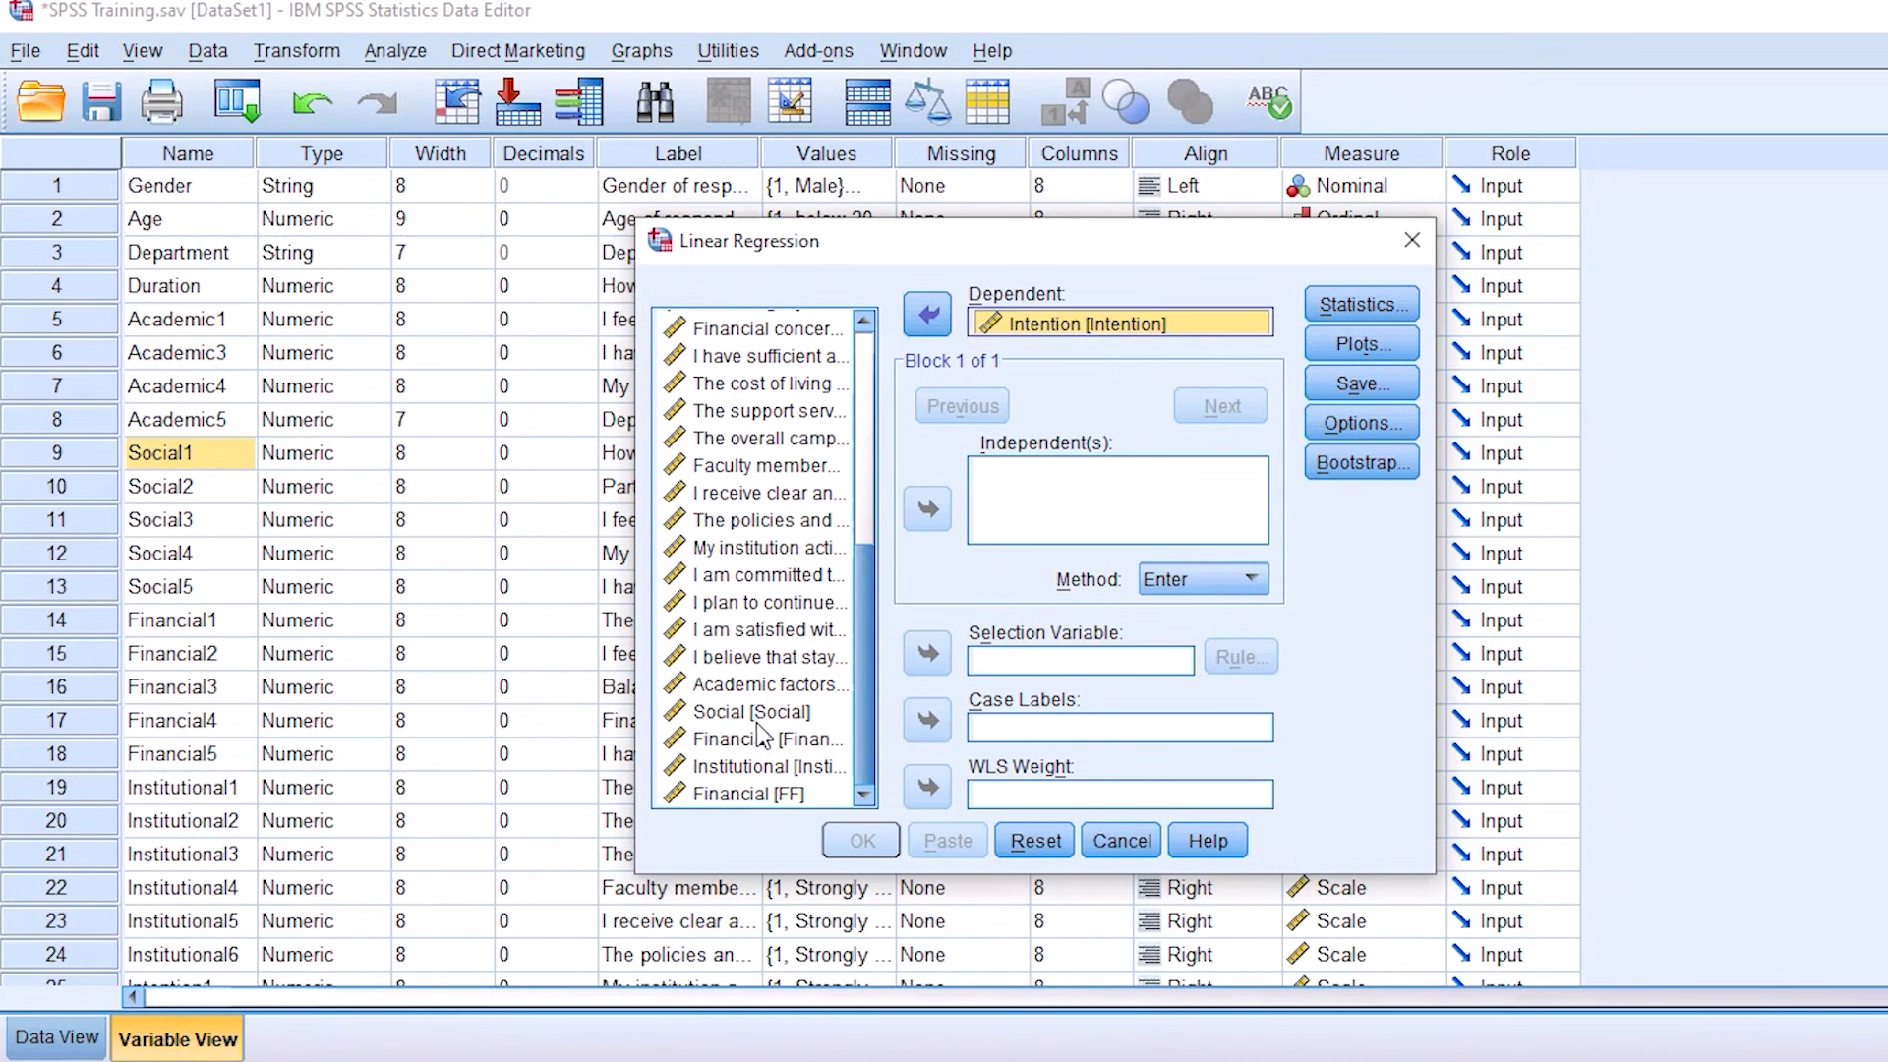
Step: Add Academic factors, Social, Financial and Institutional as the independent variables of the regression and review both variable lists
click(766, 688)
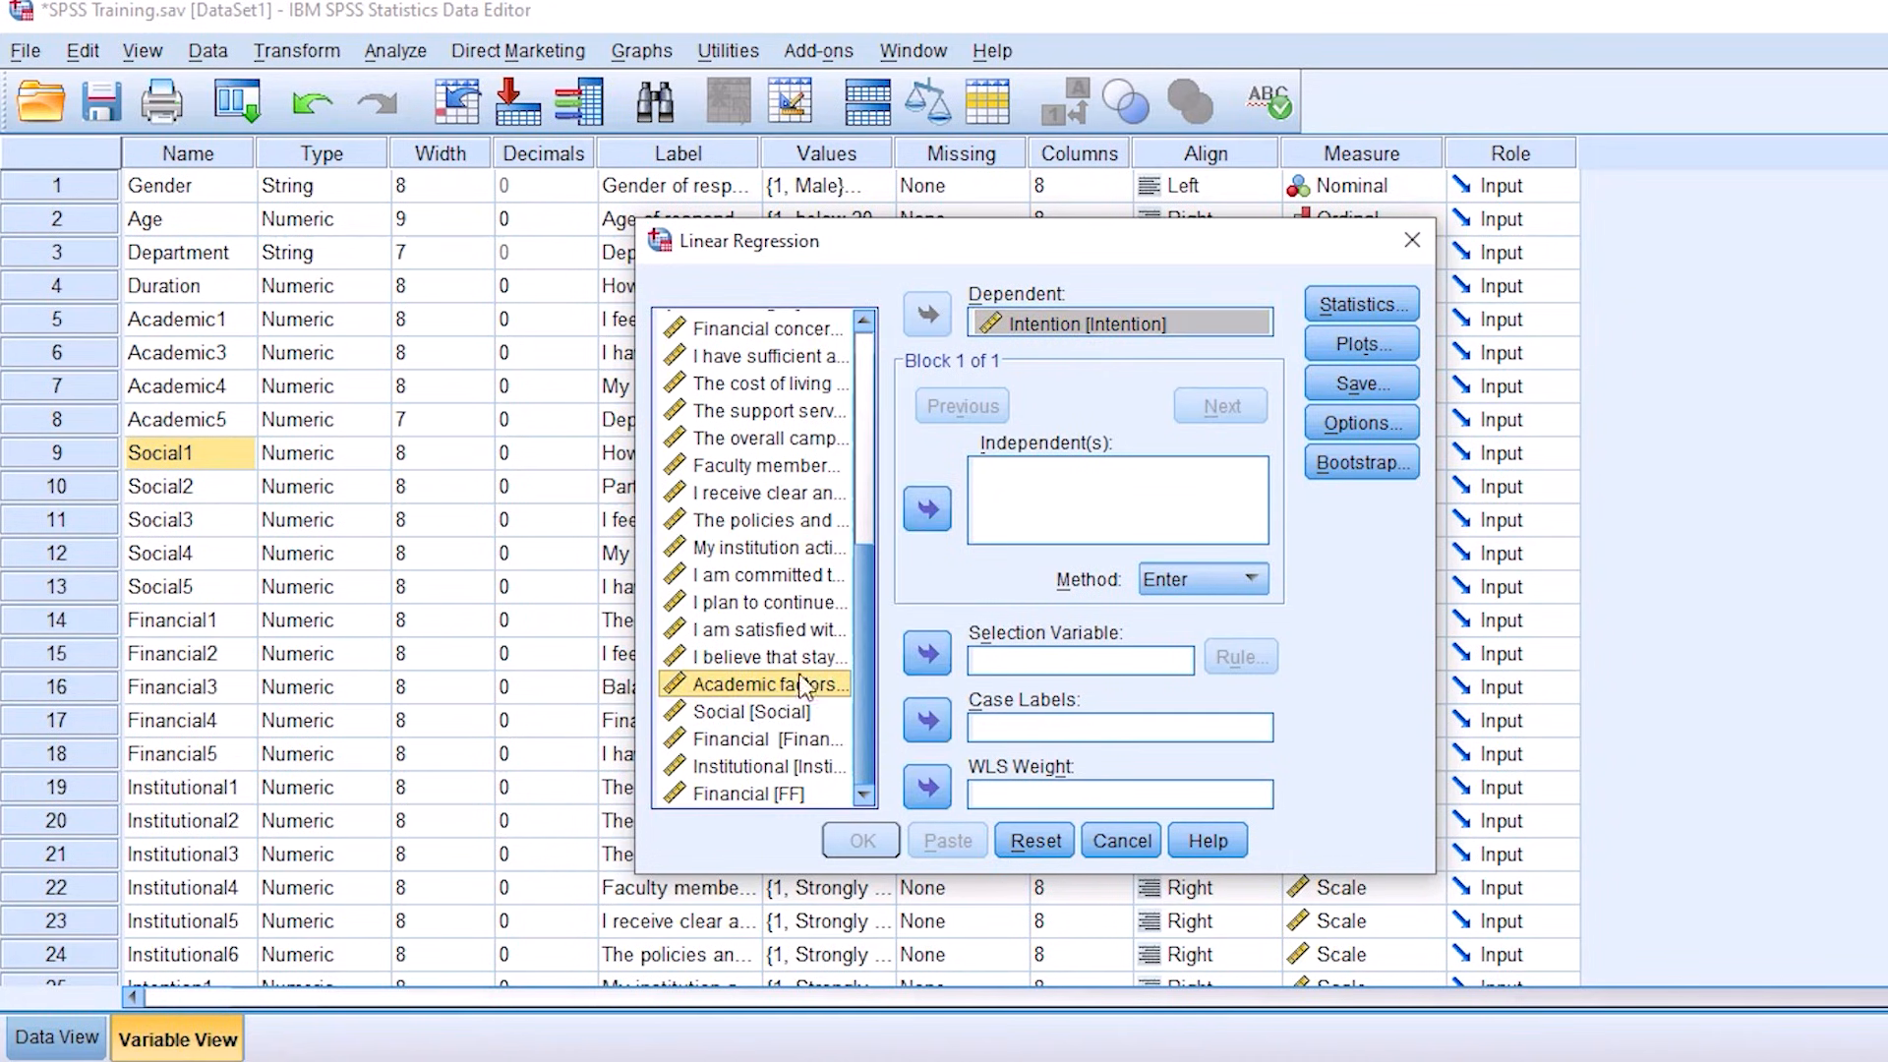
click(929, 509)
click(739, 712)
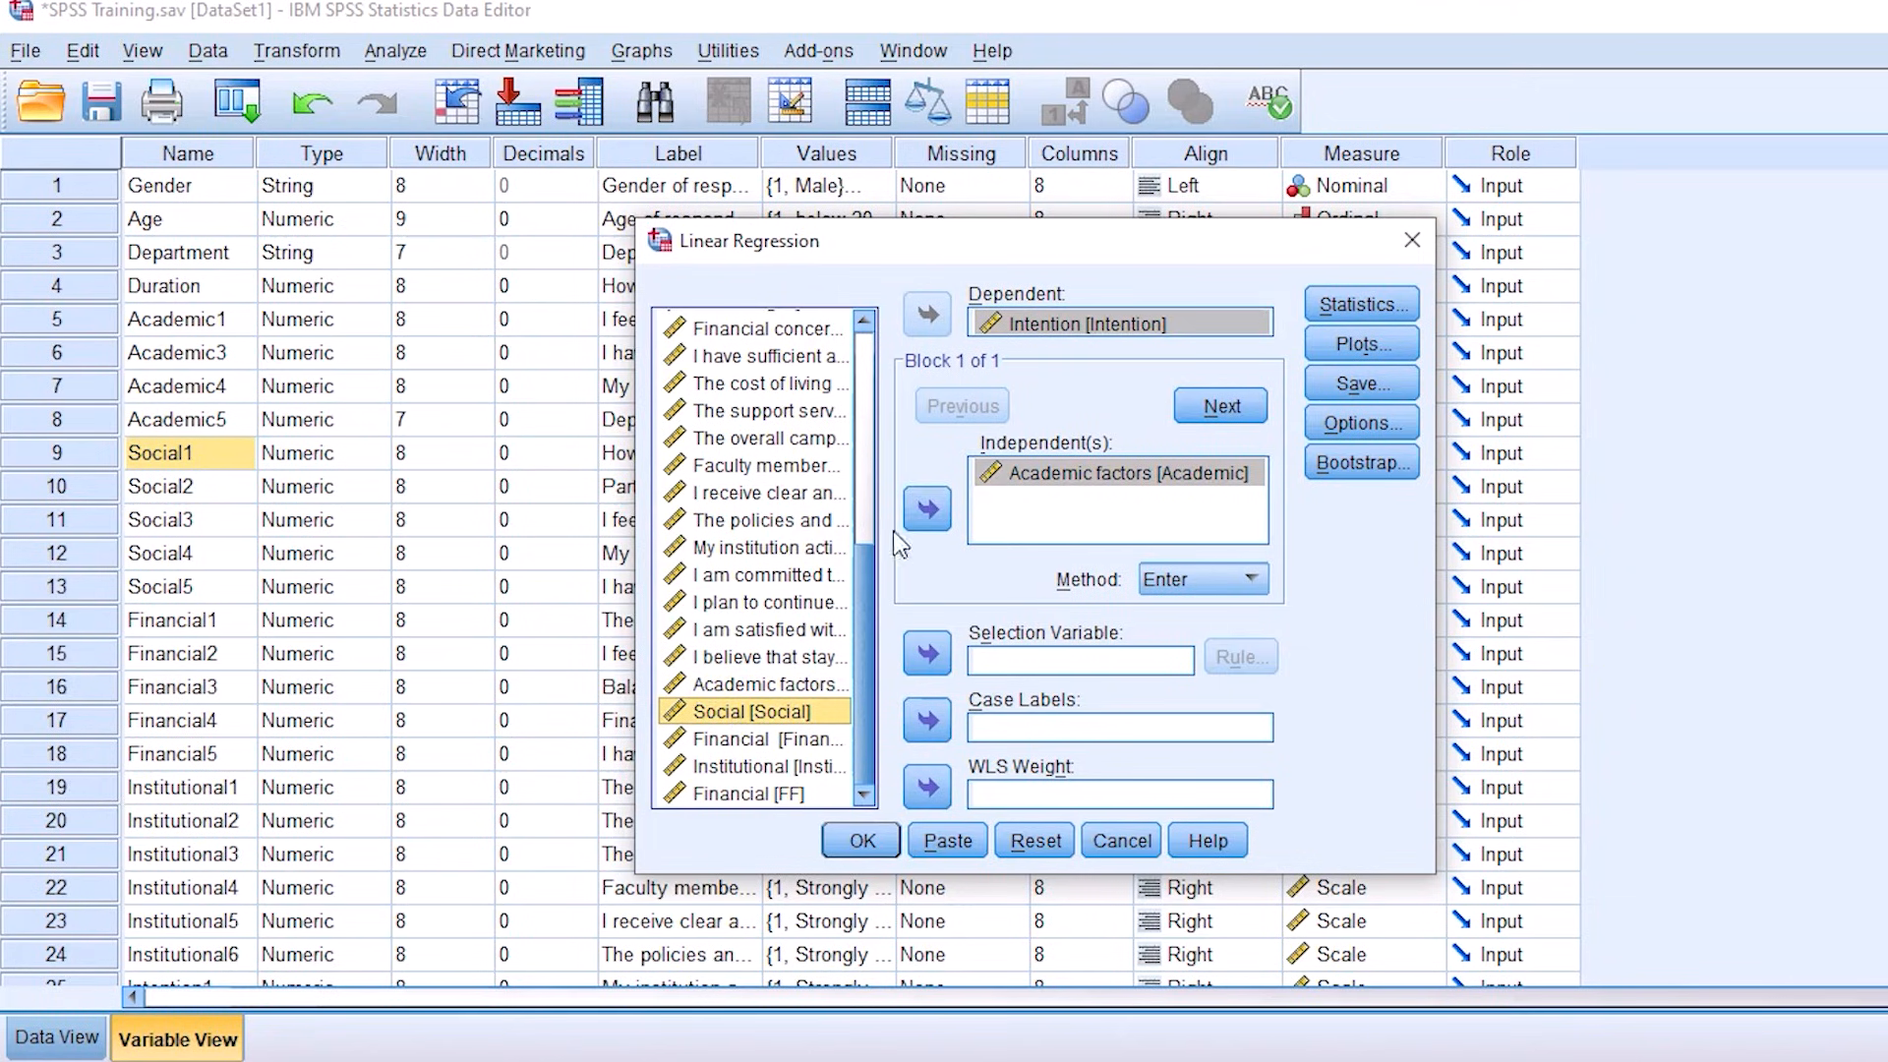
click(927, 509)
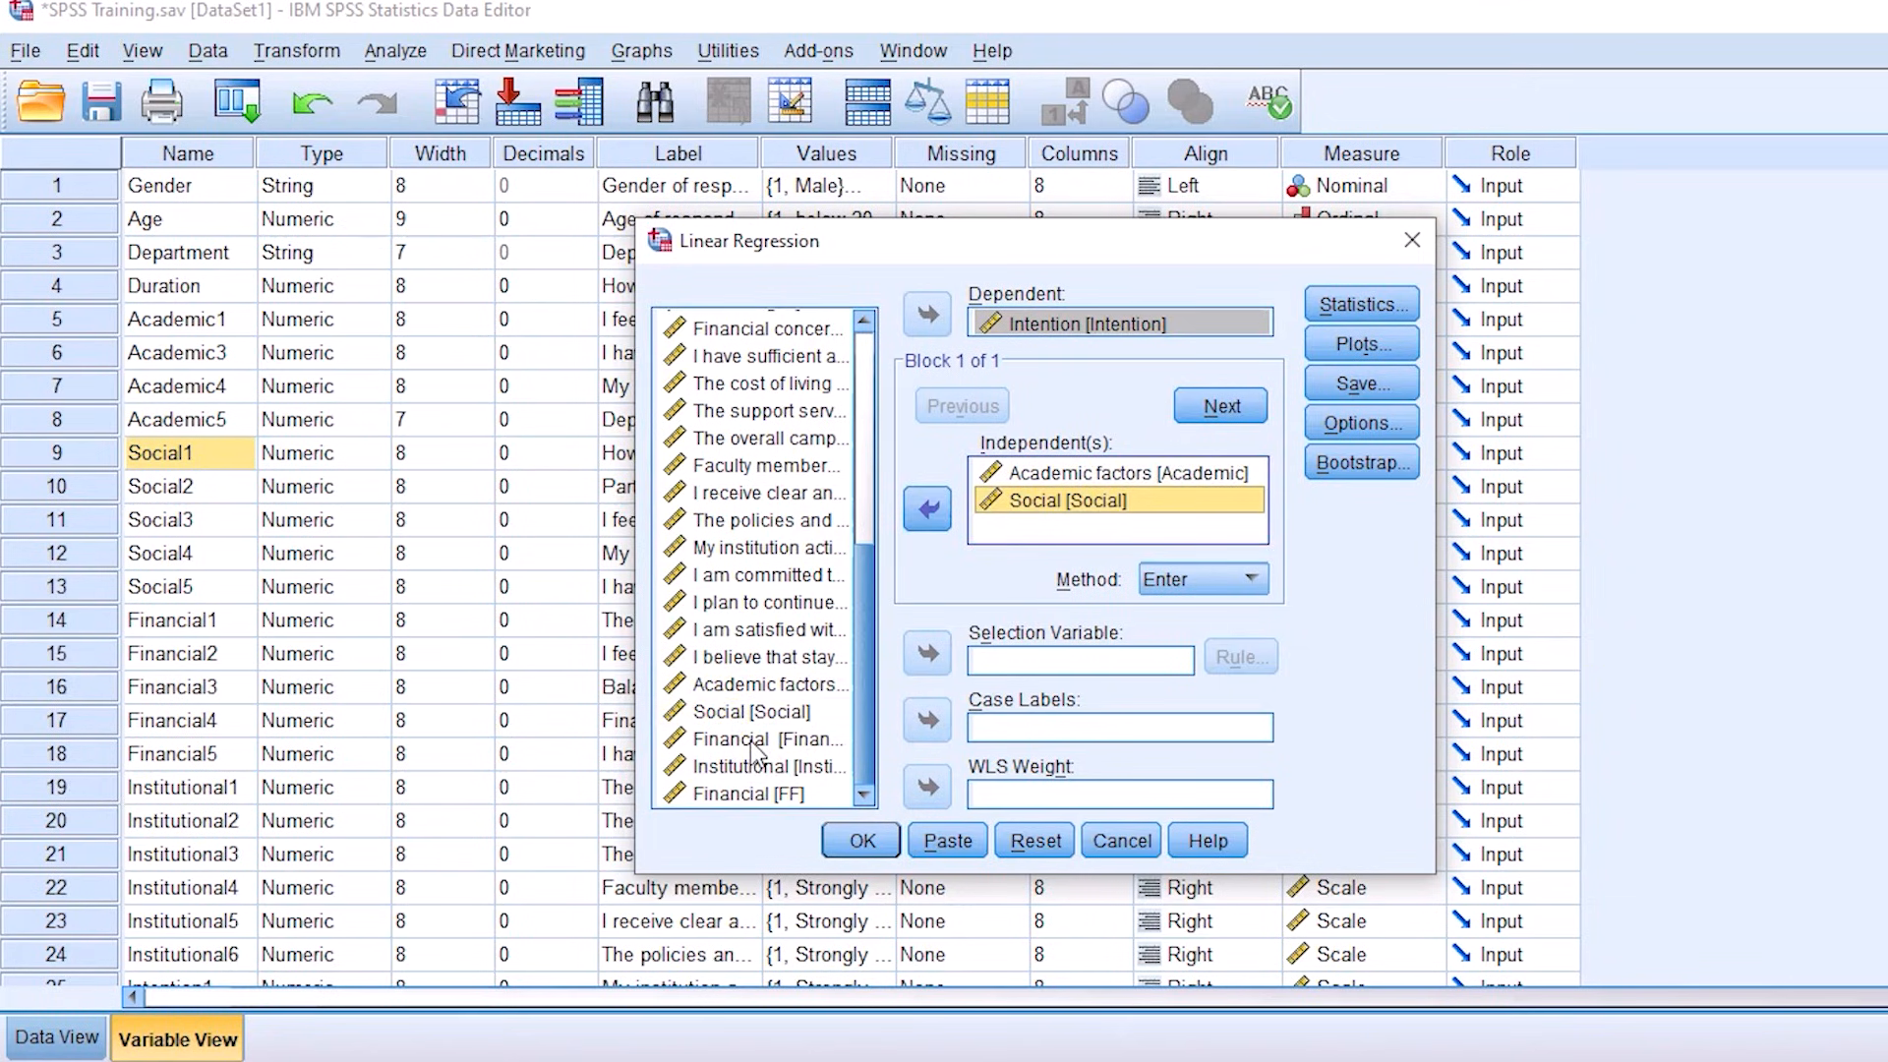
click(755, 742)
click(929, 509)
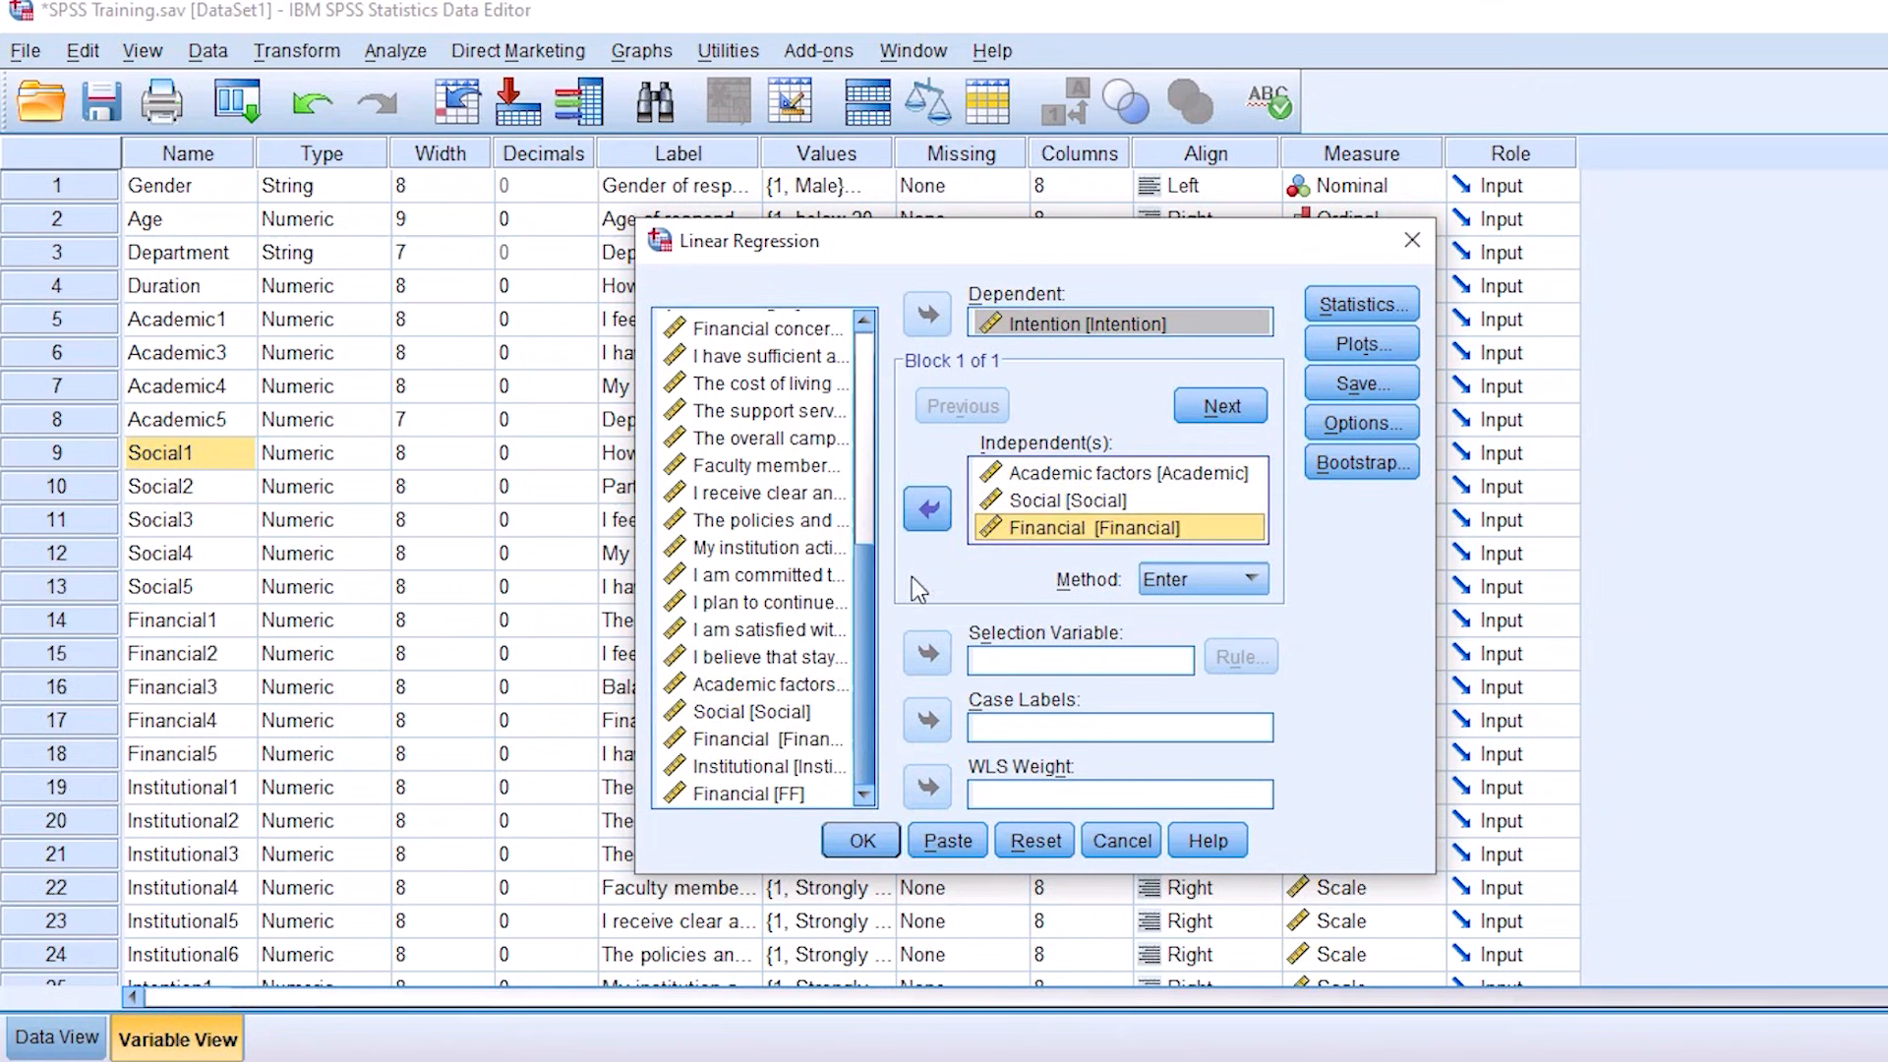
click(746, 770)
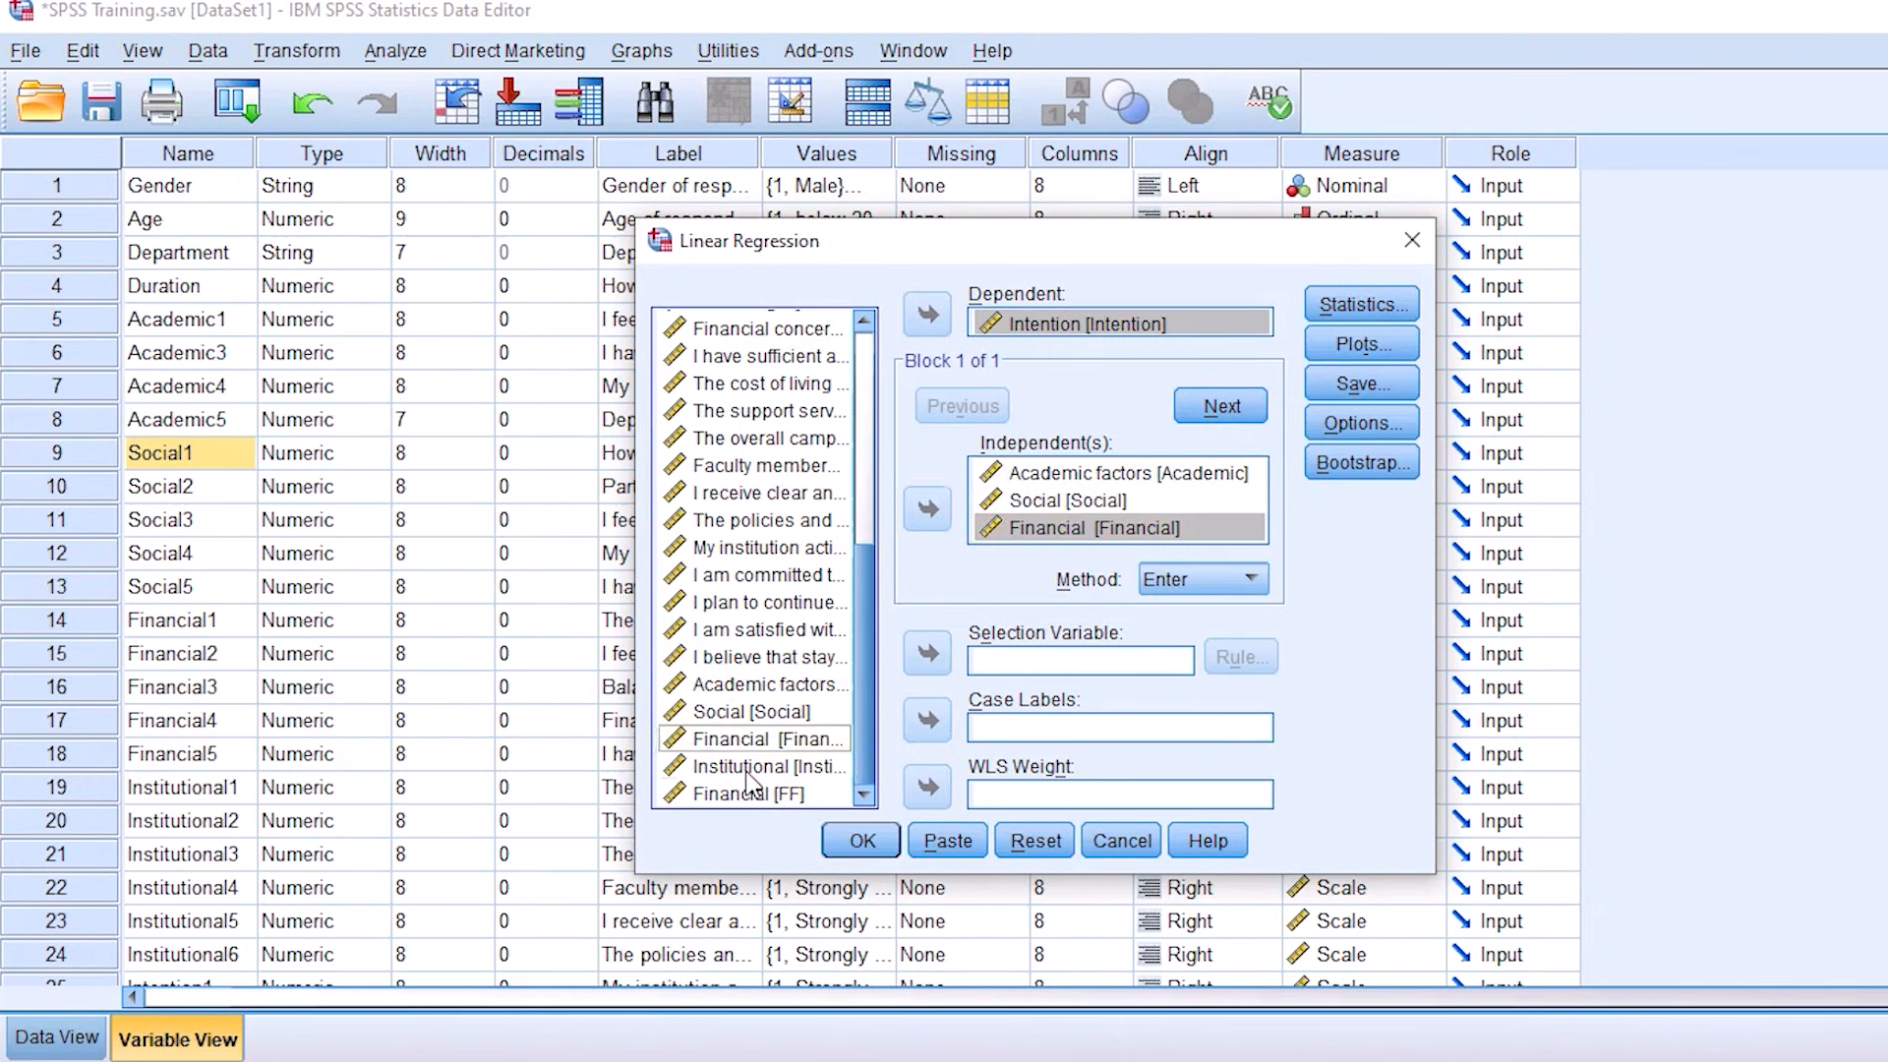
click(749, 769)
click(936, 510)
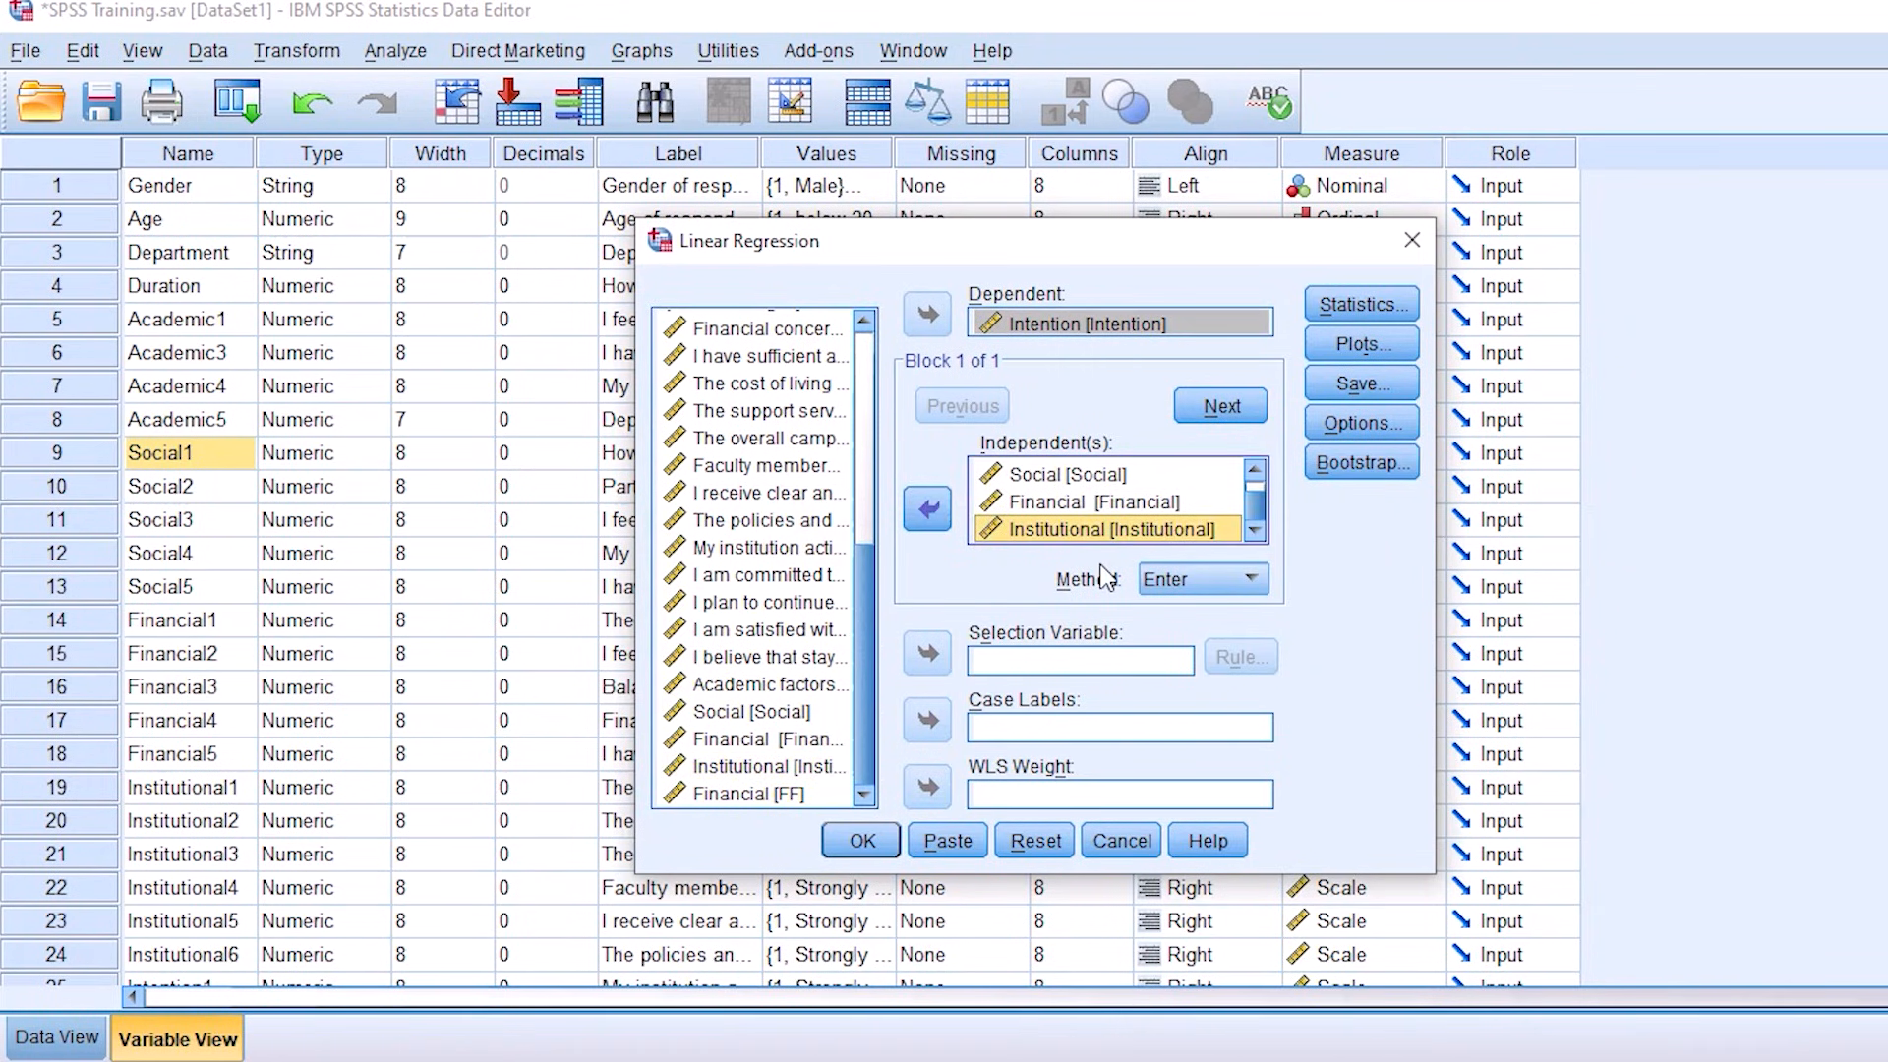
click(1062, 475)
click(1060, 507)
scroll(1060, 509, up, 1)
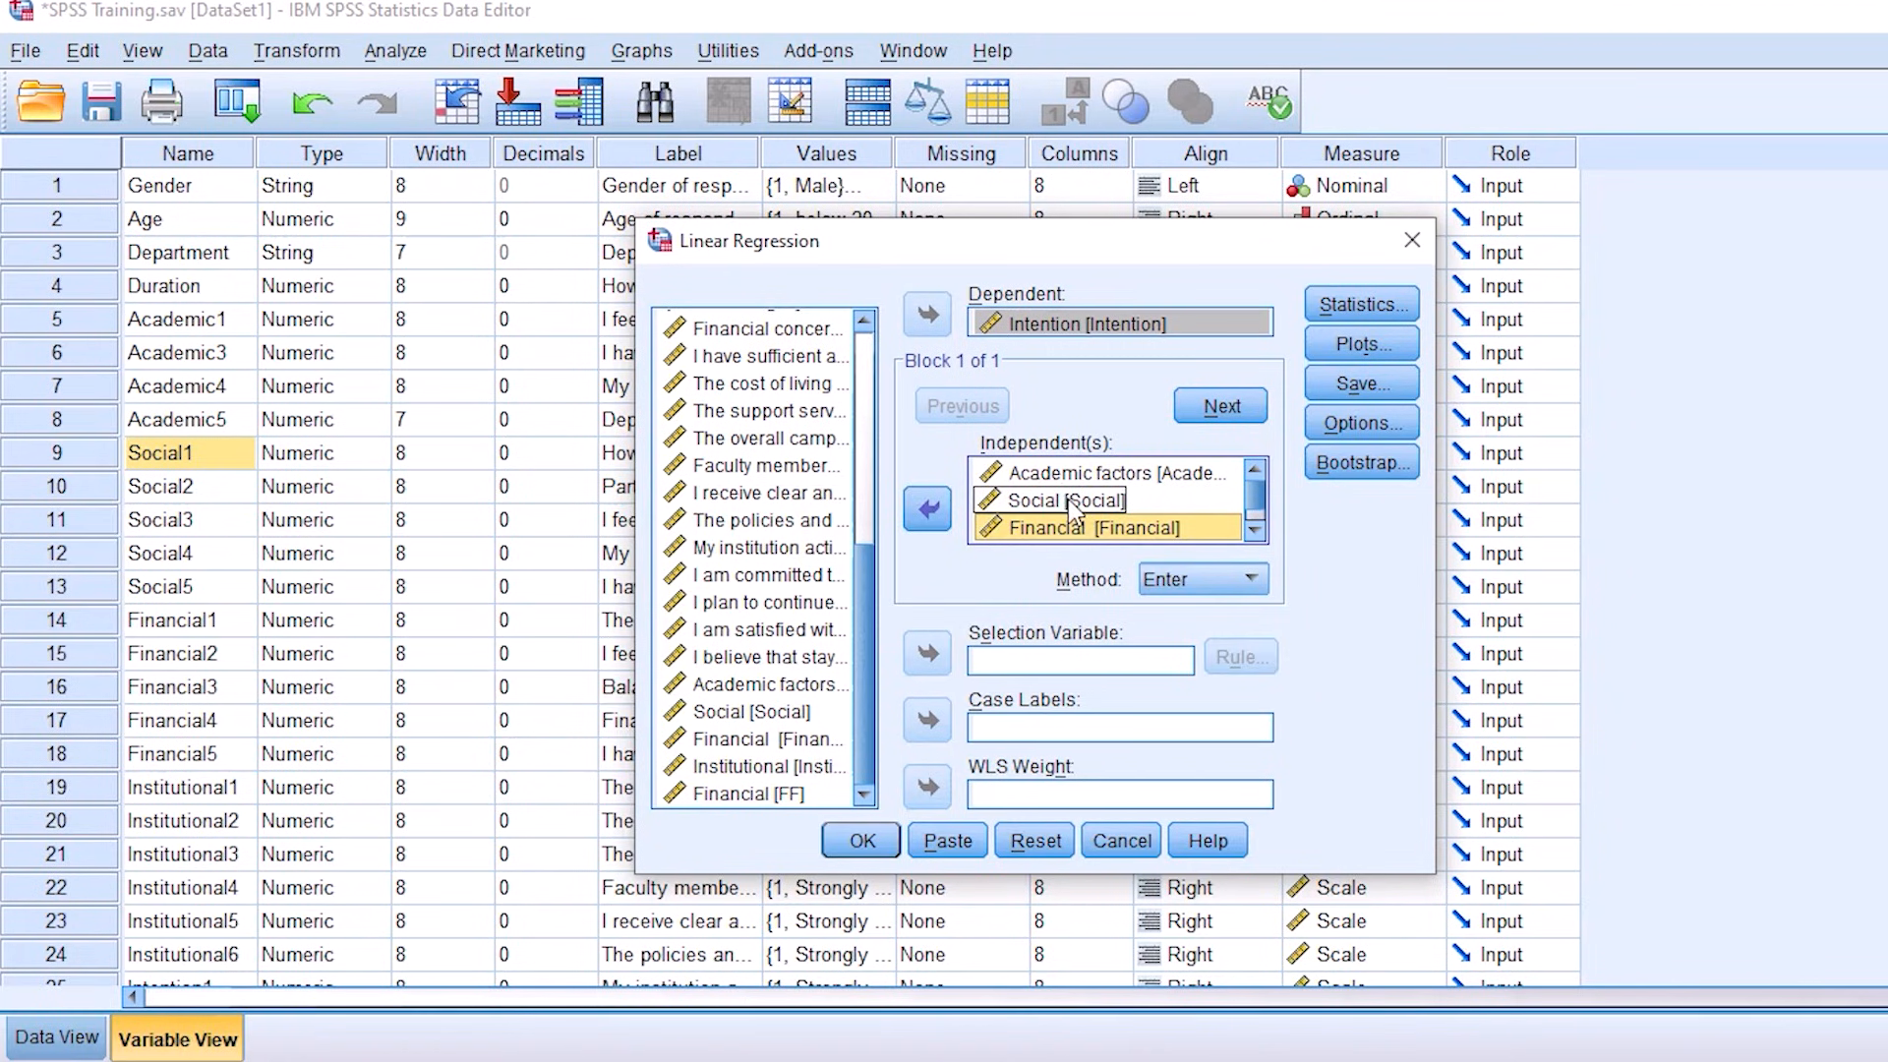
click(1062, 325)
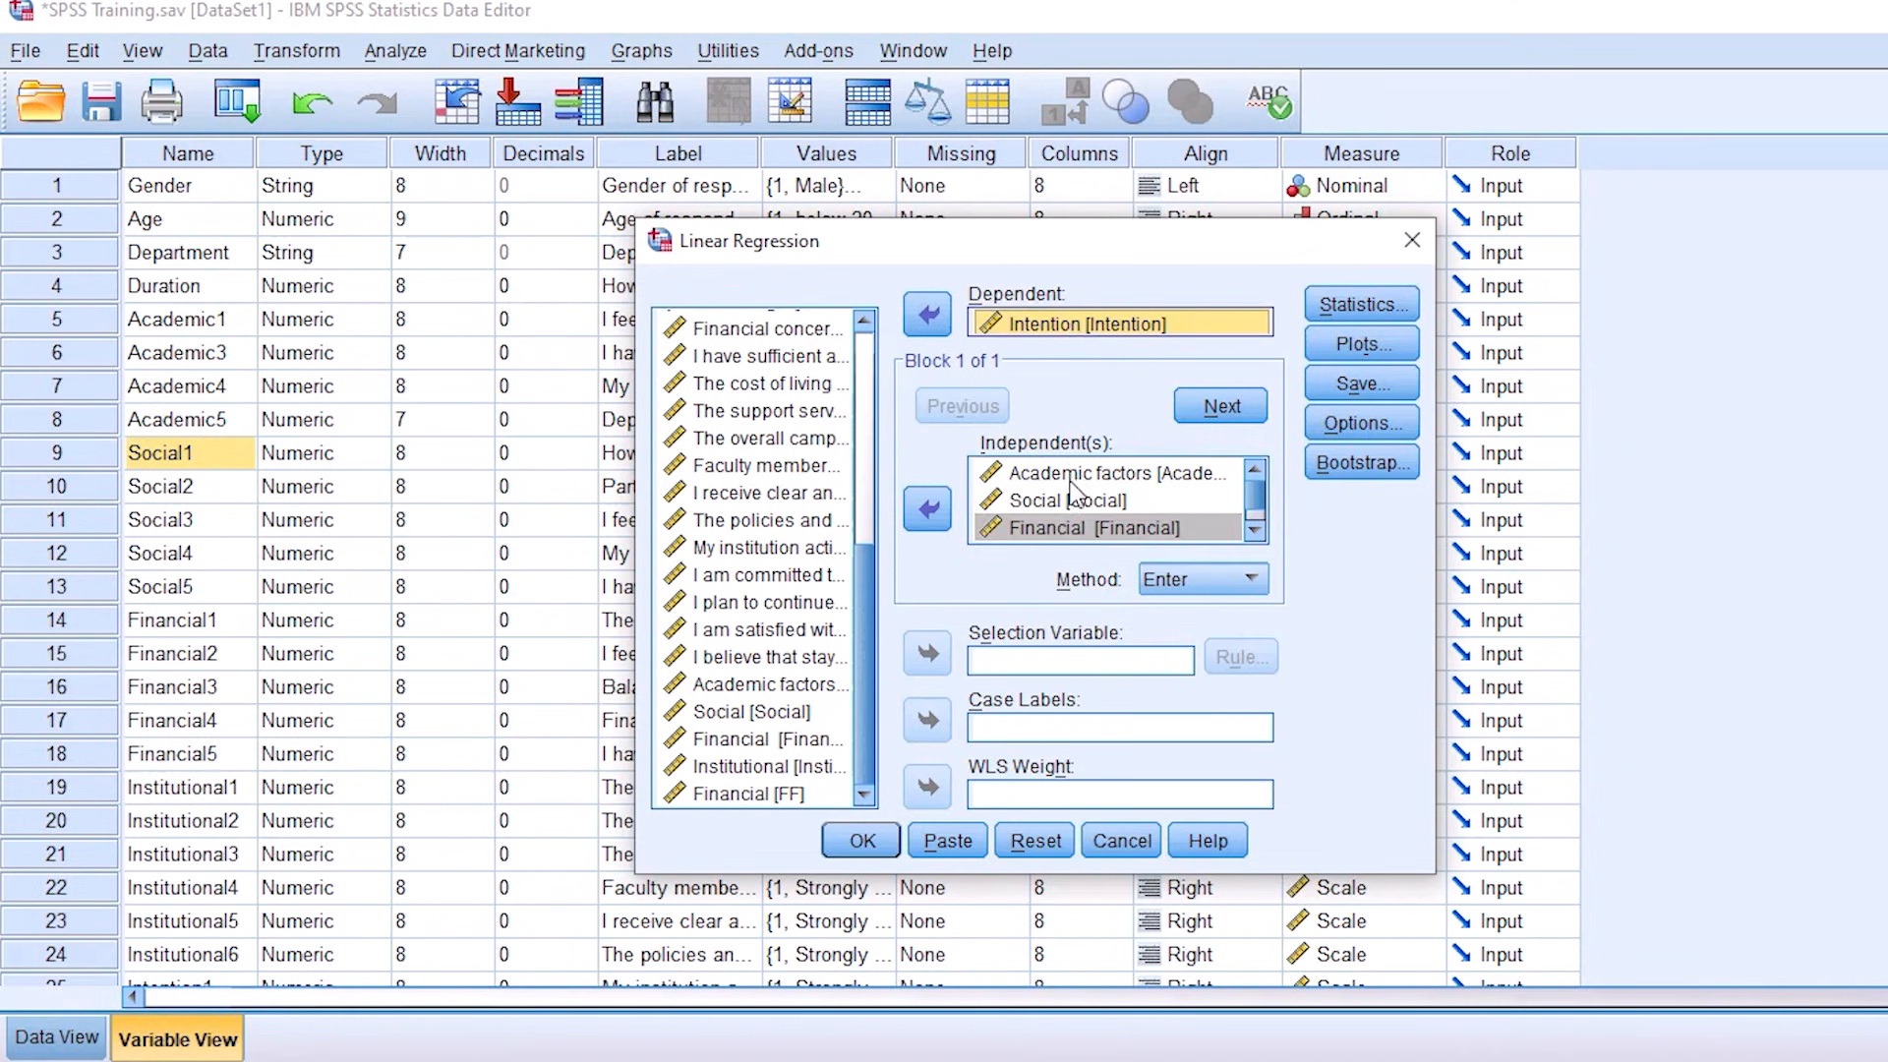
scroll(1060, 492, down, 1)
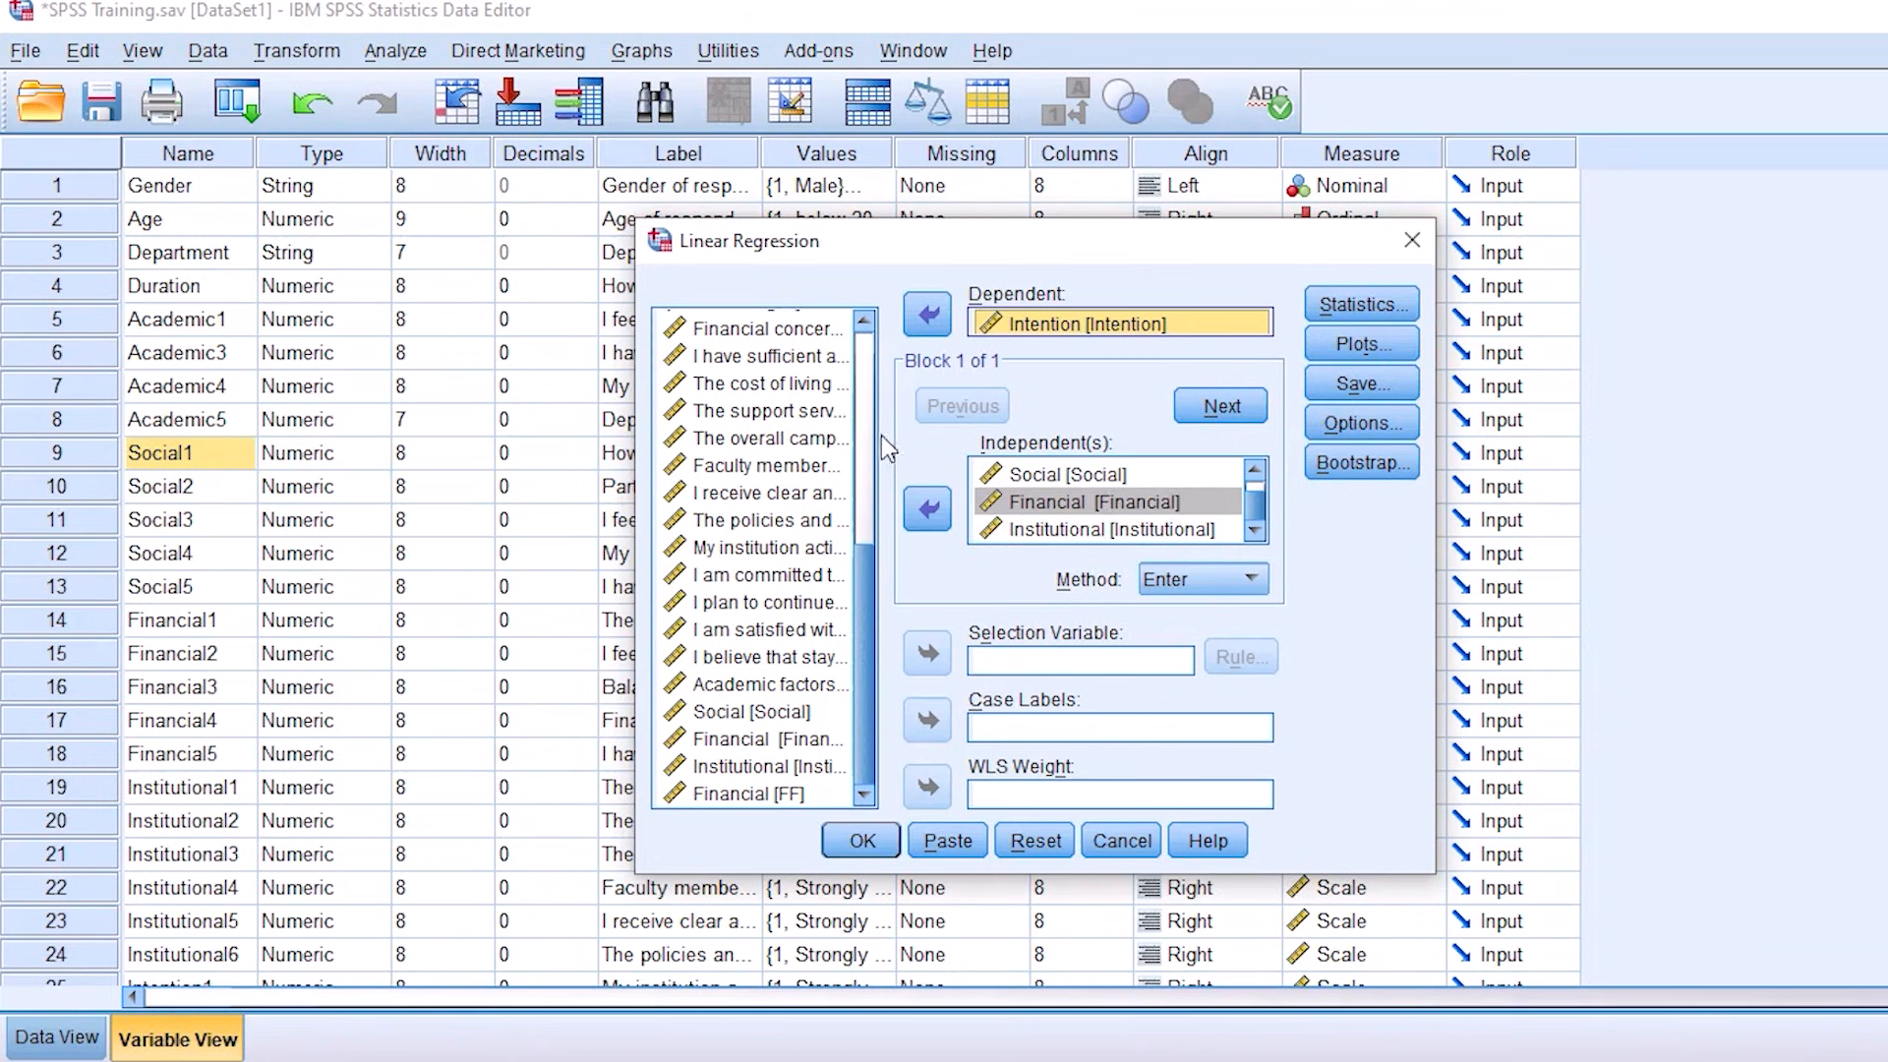
Step: Accept the Estimates and Model fit statistics, request no plots, and run the linear regression with the Enter method
click(1359, 305)
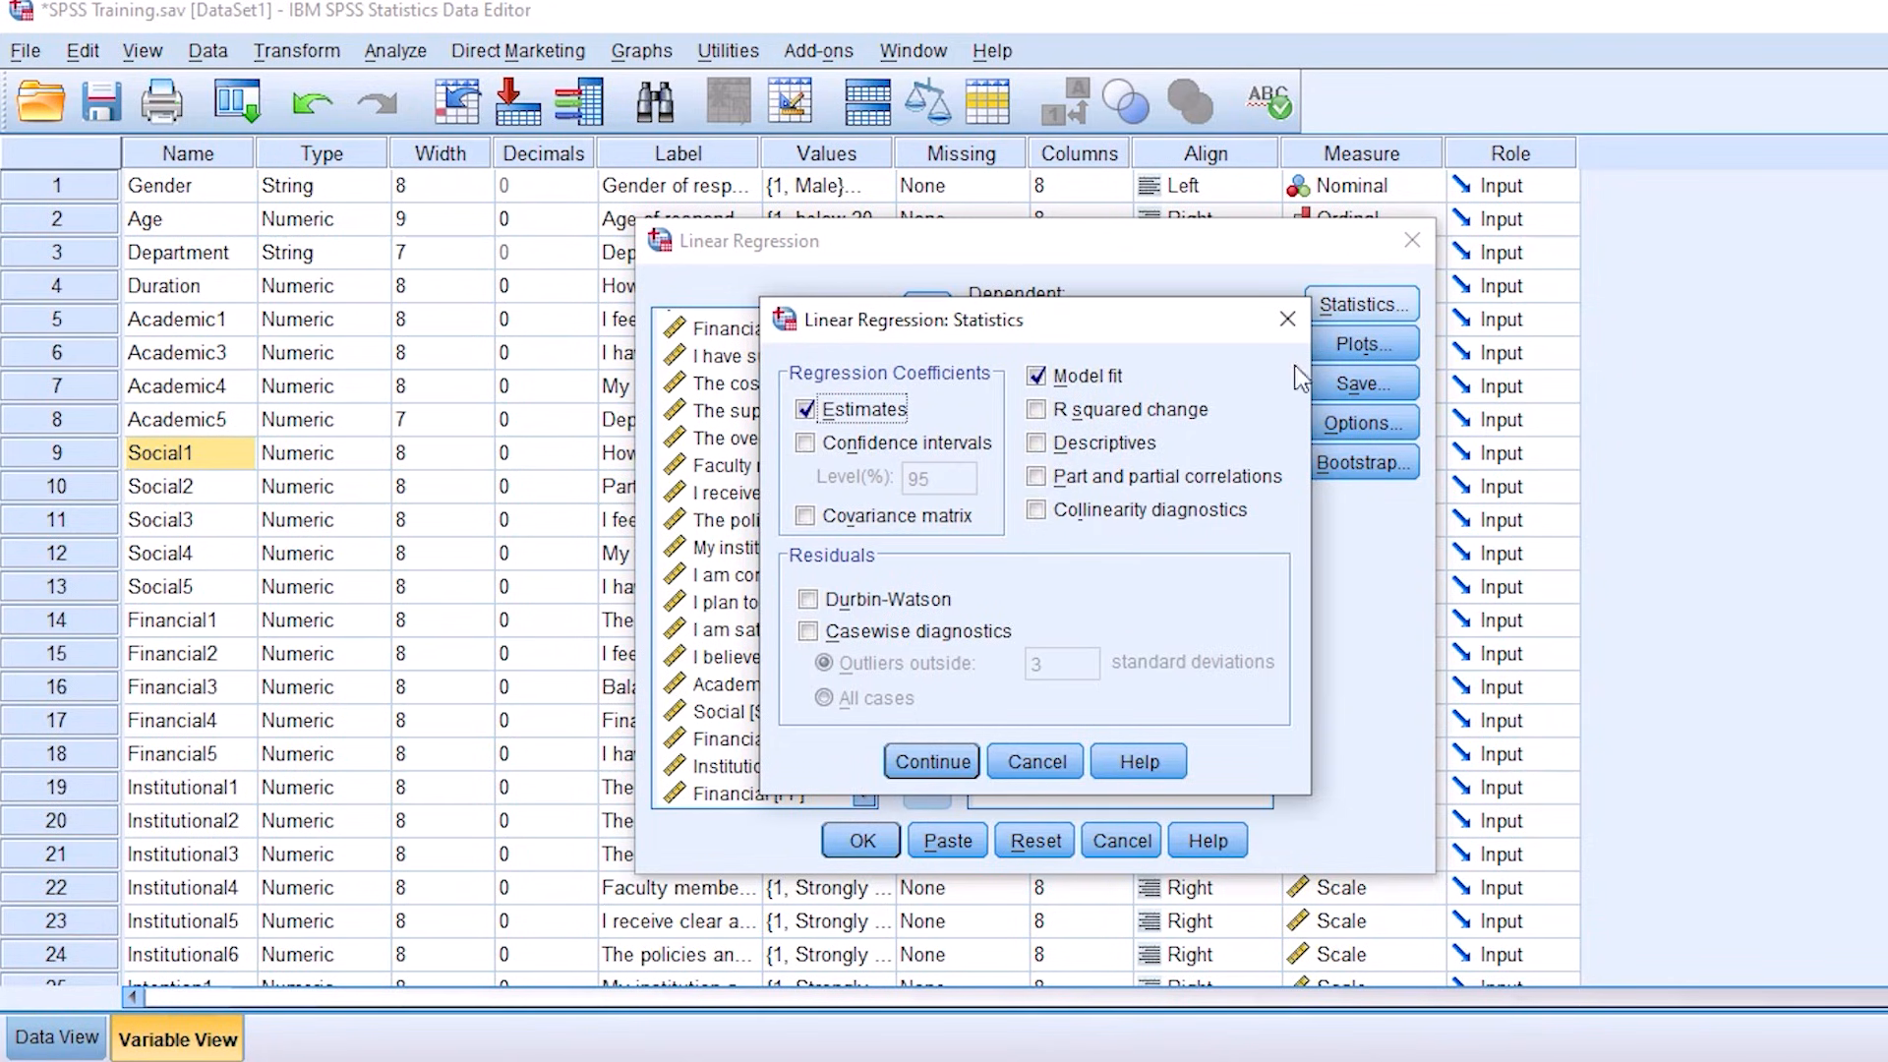
click(924, 765)
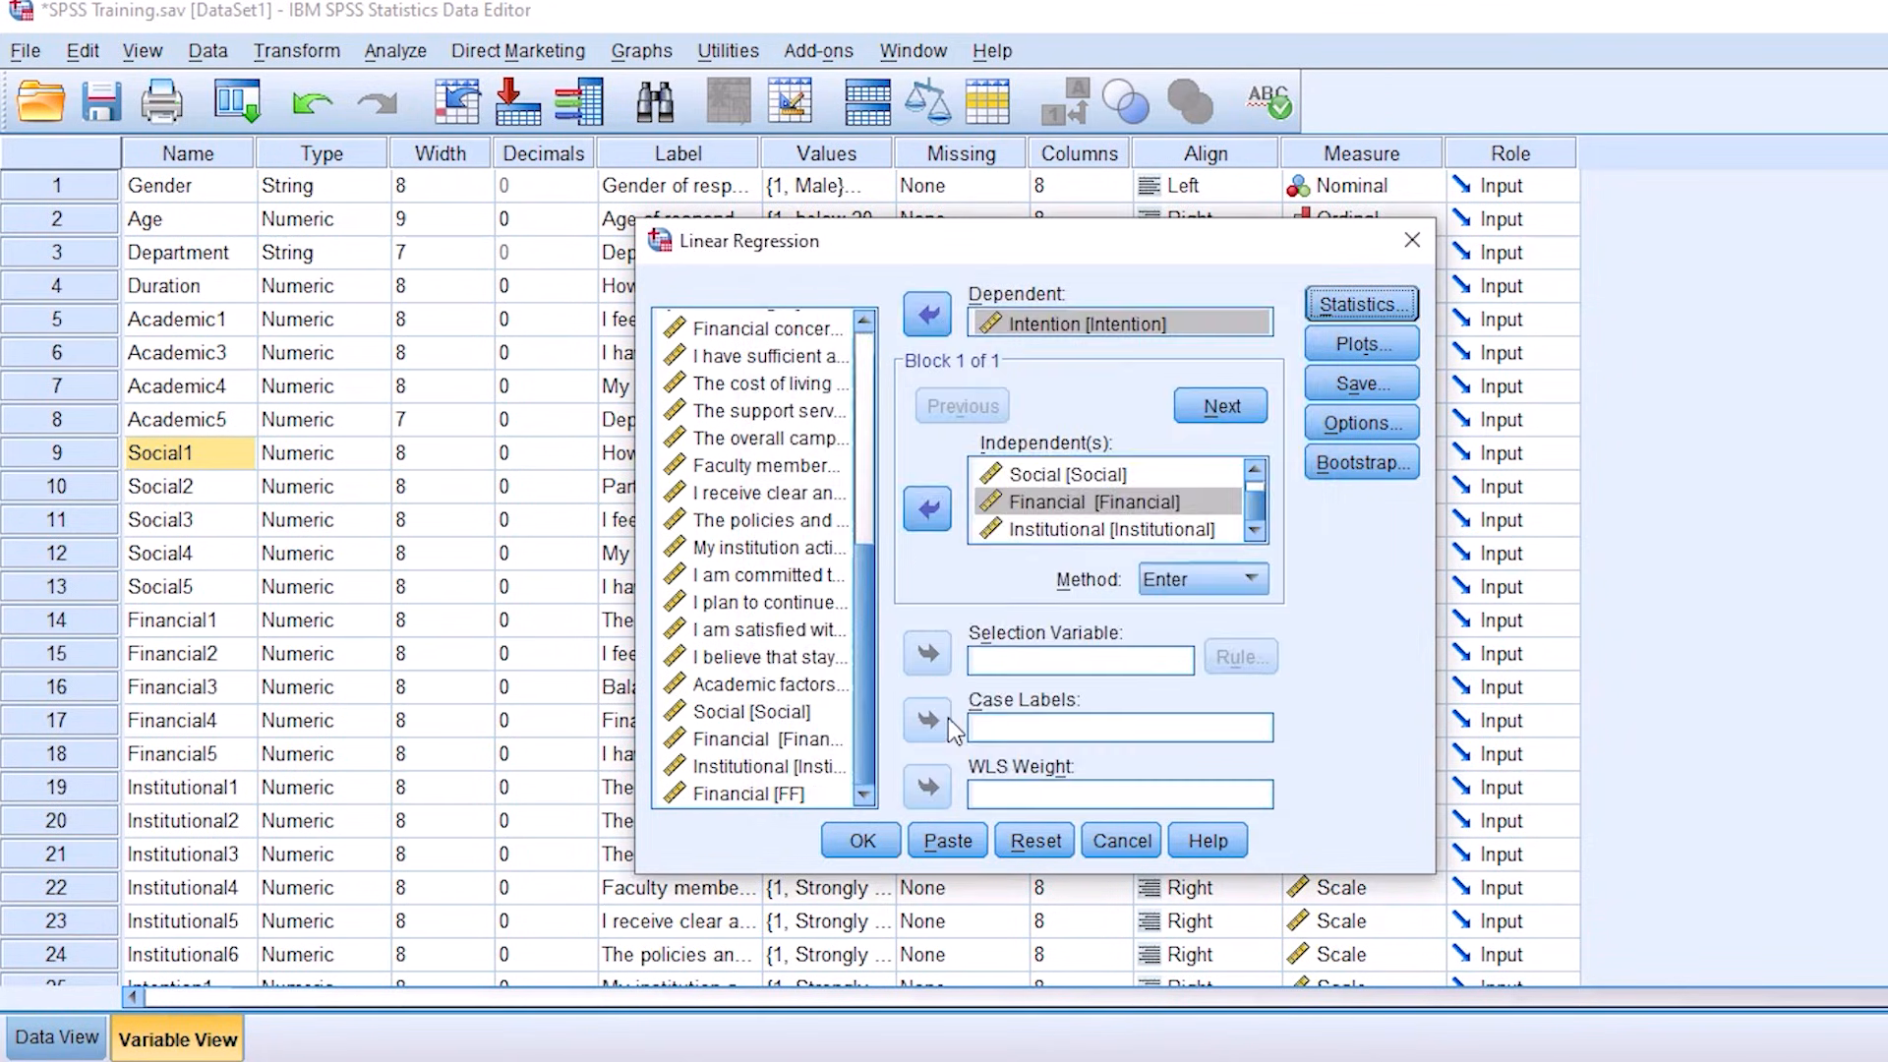
click(1362, 345)
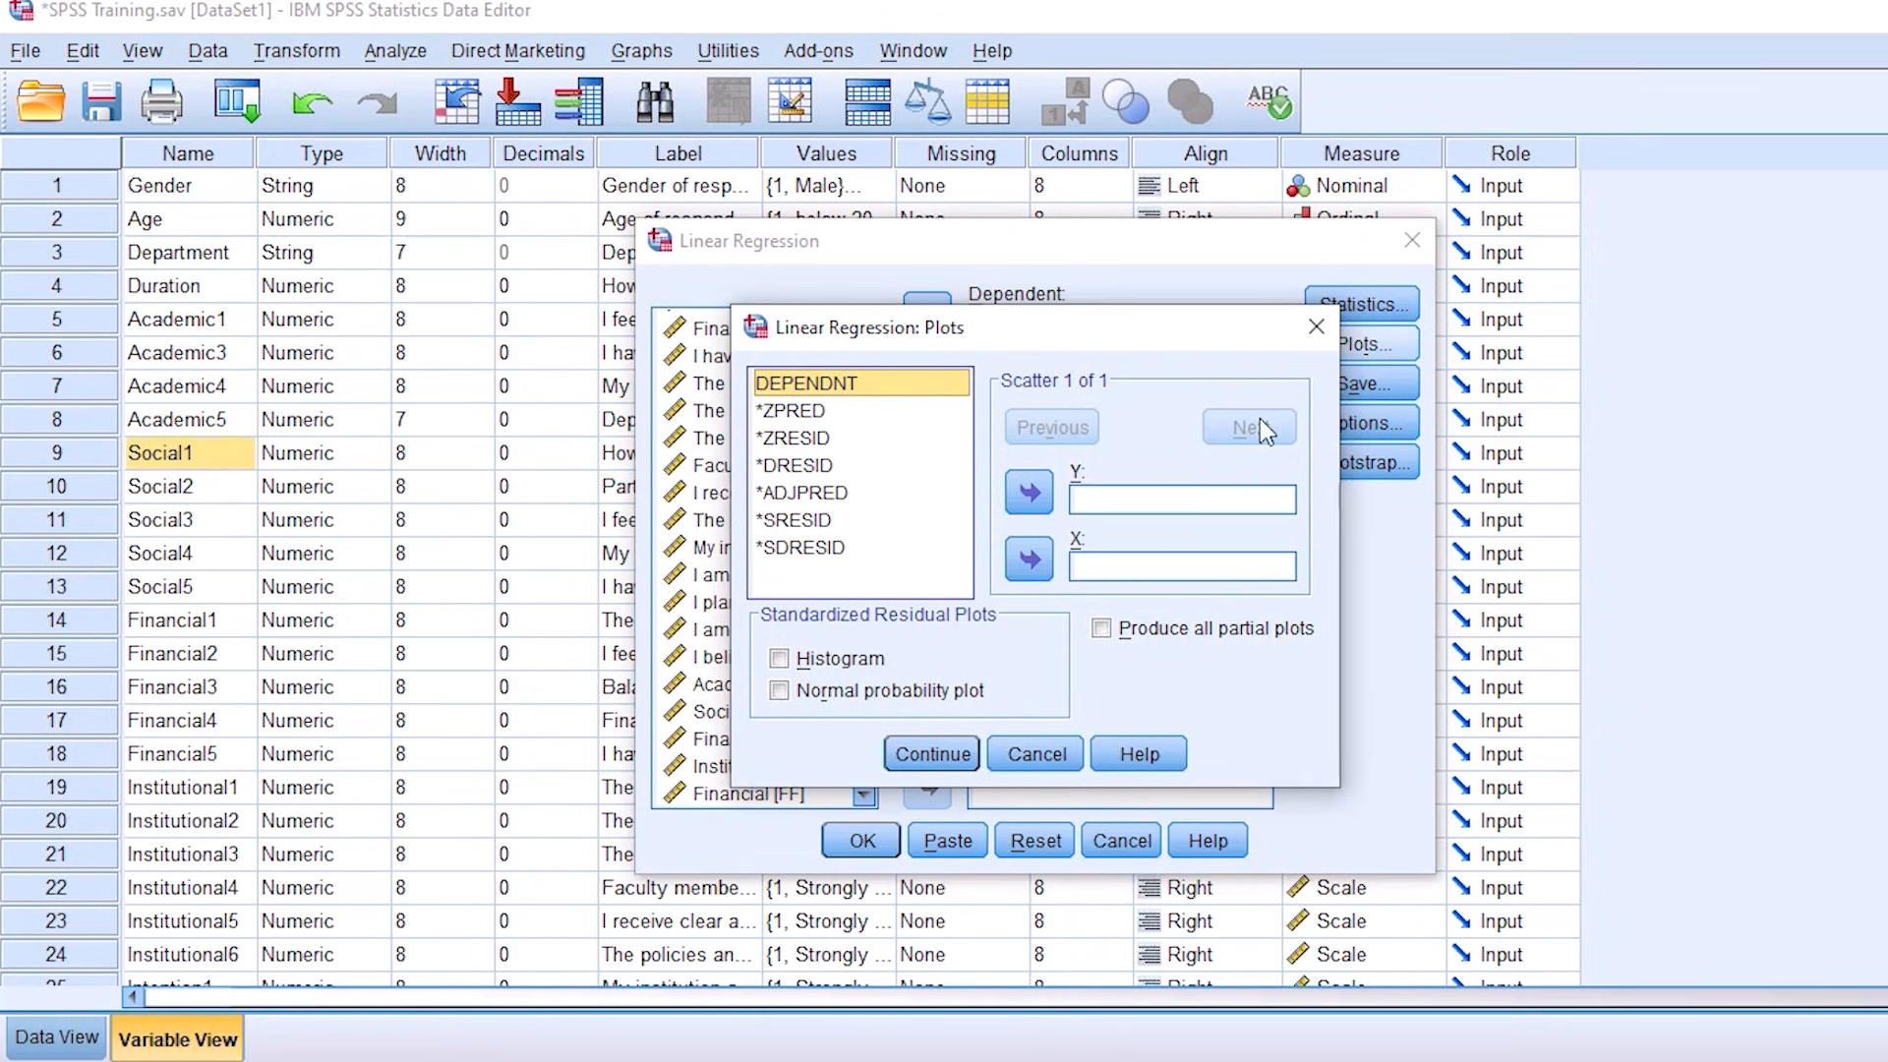
click(1317, 327)
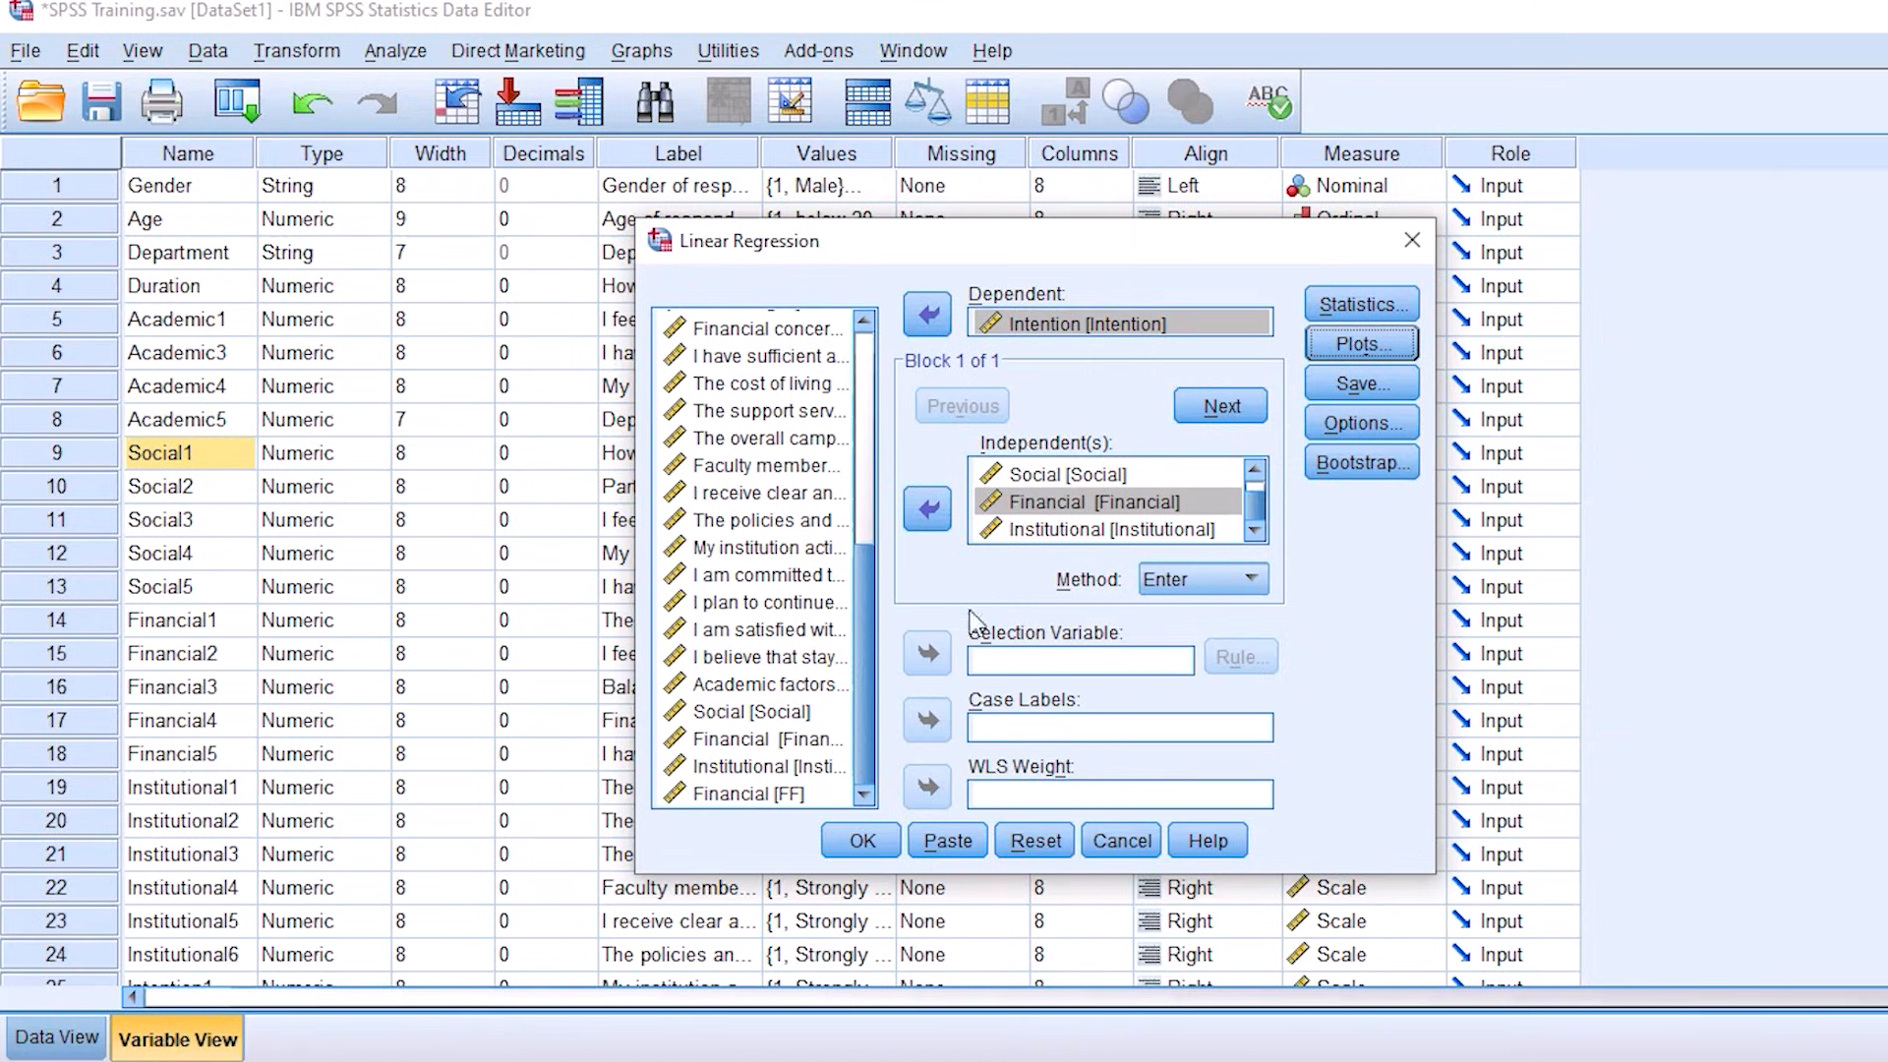
click(861, 841)
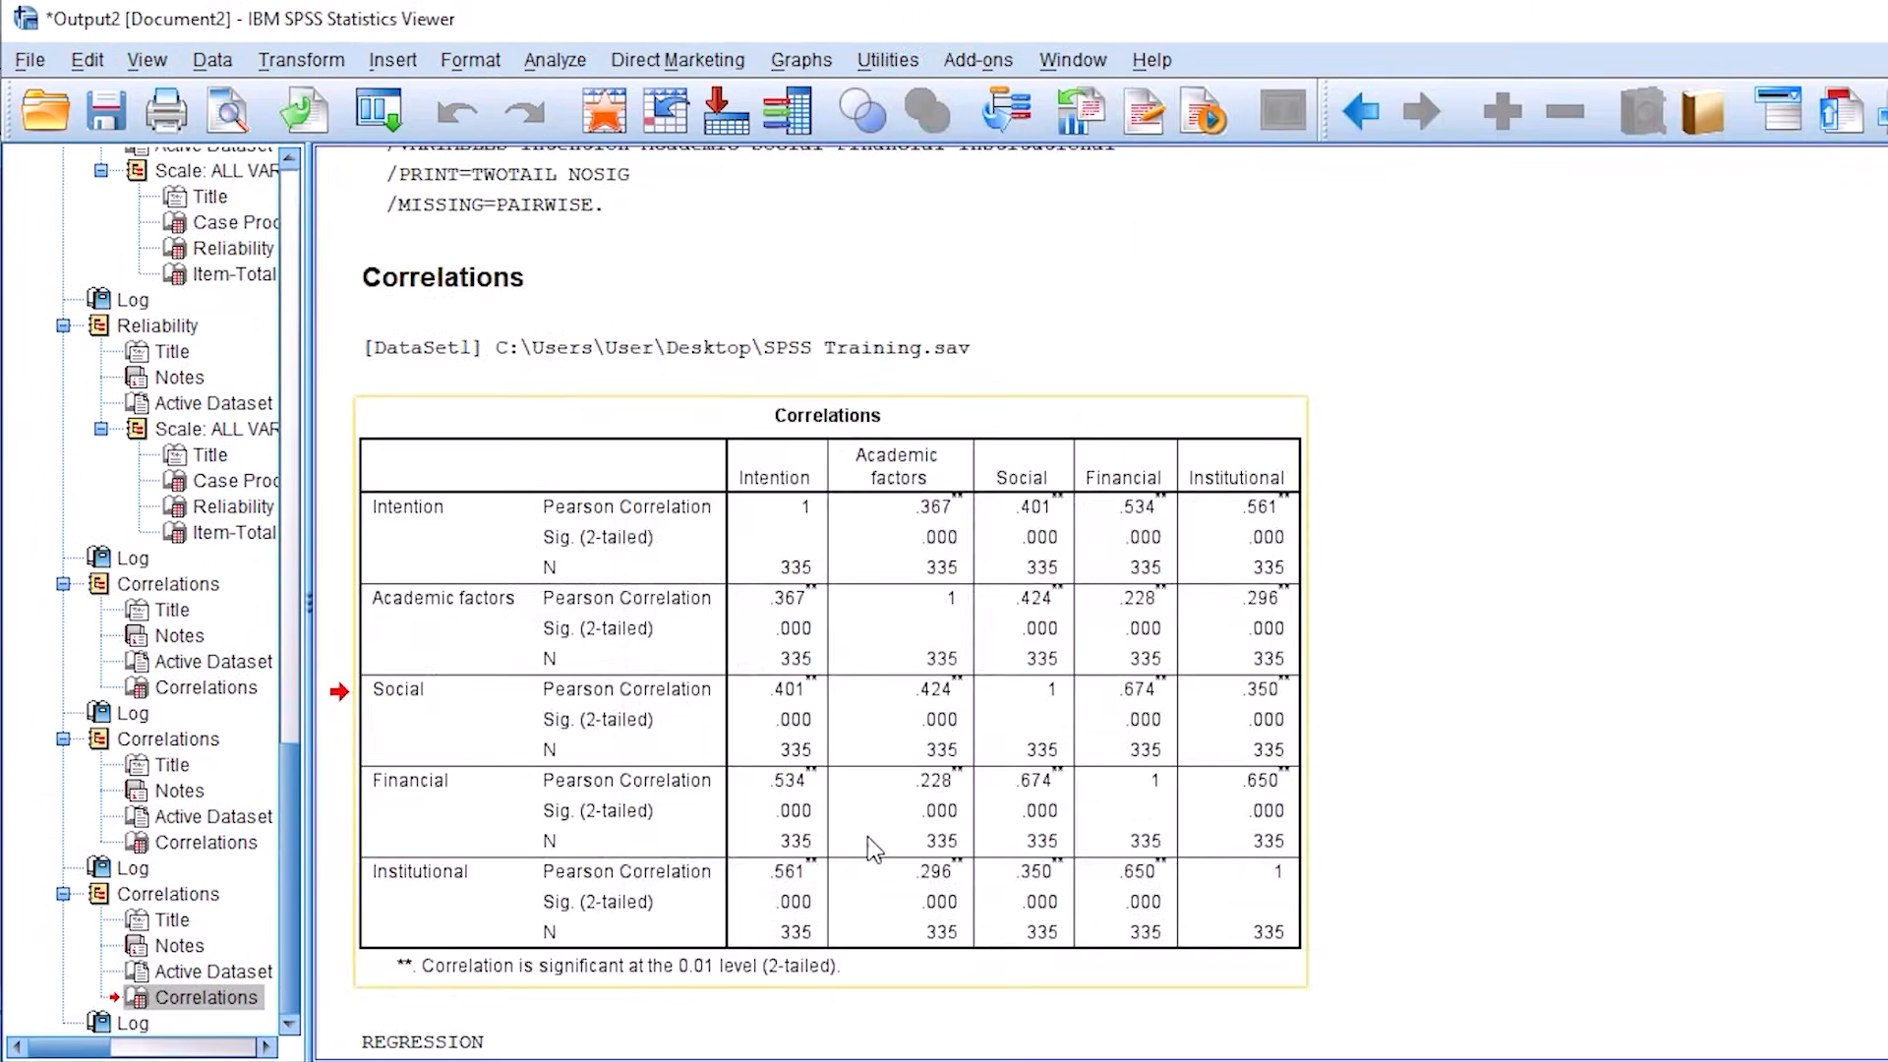
Step: Locate the Model Summary, ANOVA and Coefficients tables in the regression output and mark each one on screen
scroll(870, 844, down, 3)
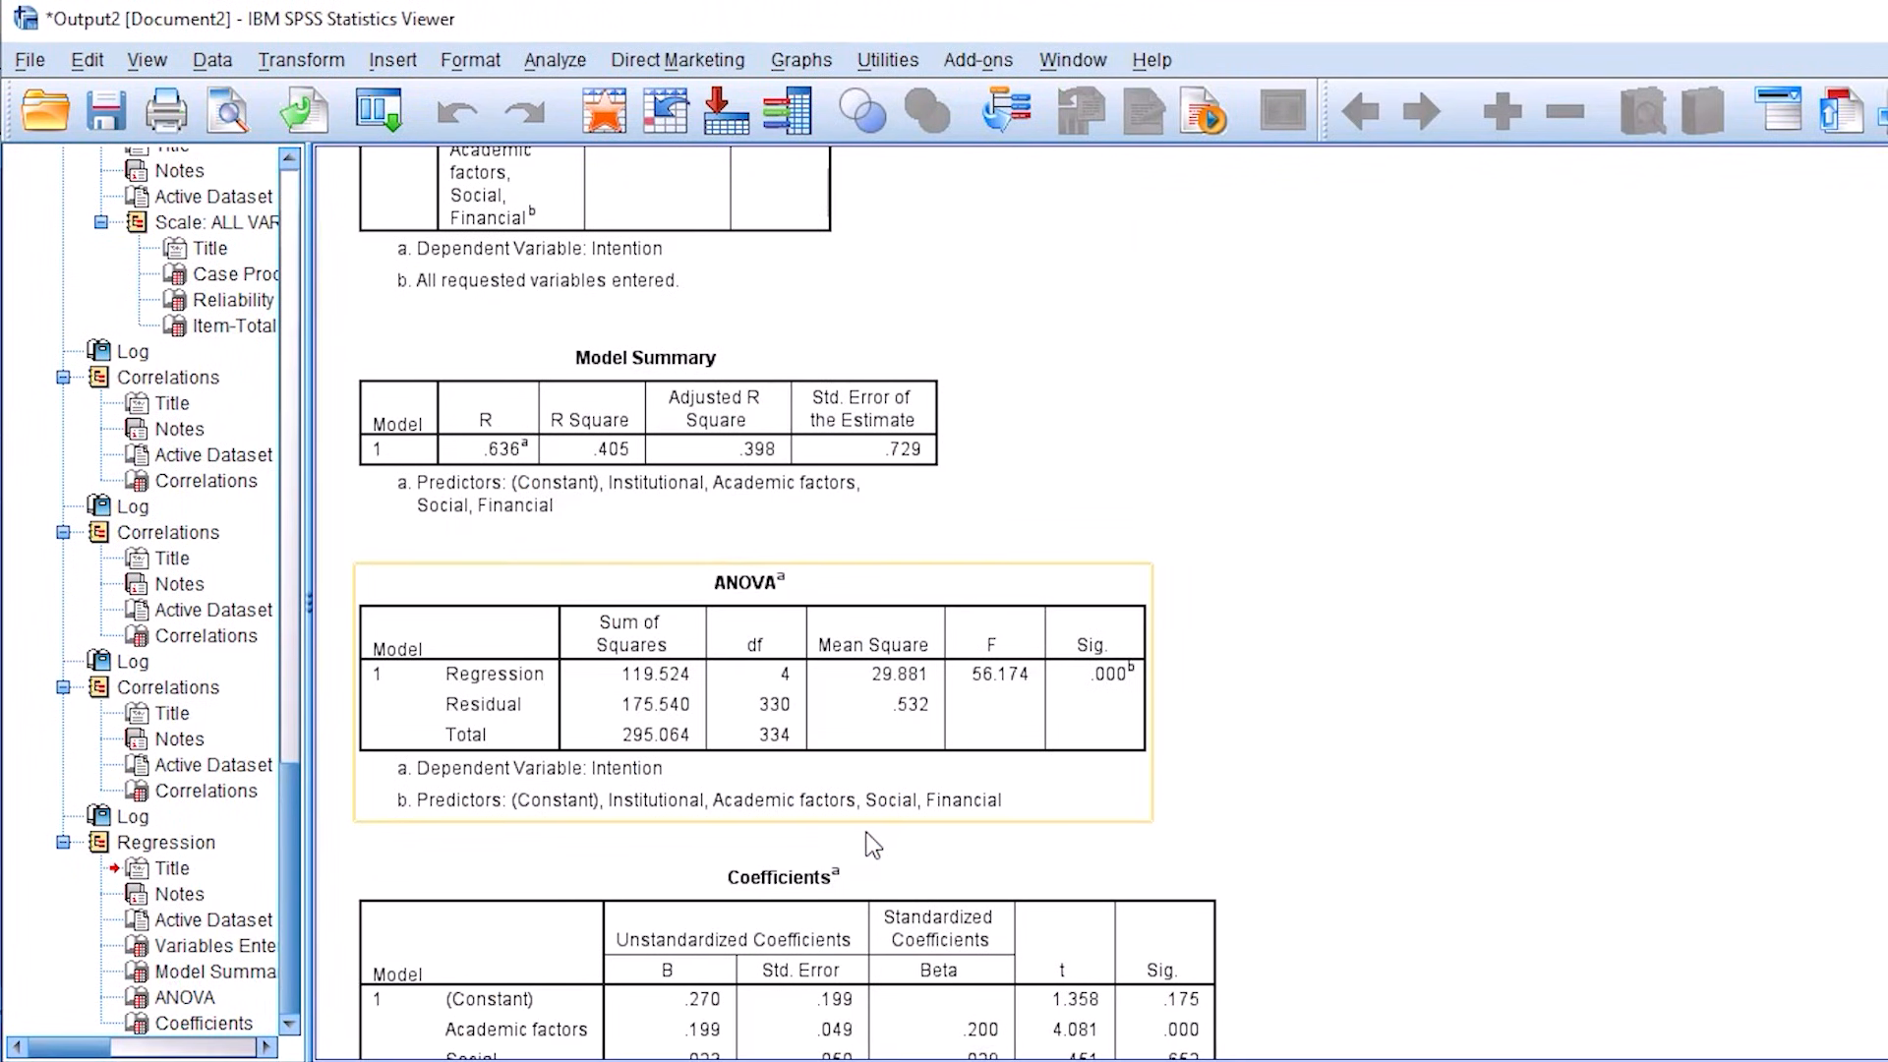
scroll(787, 602, down, 2)
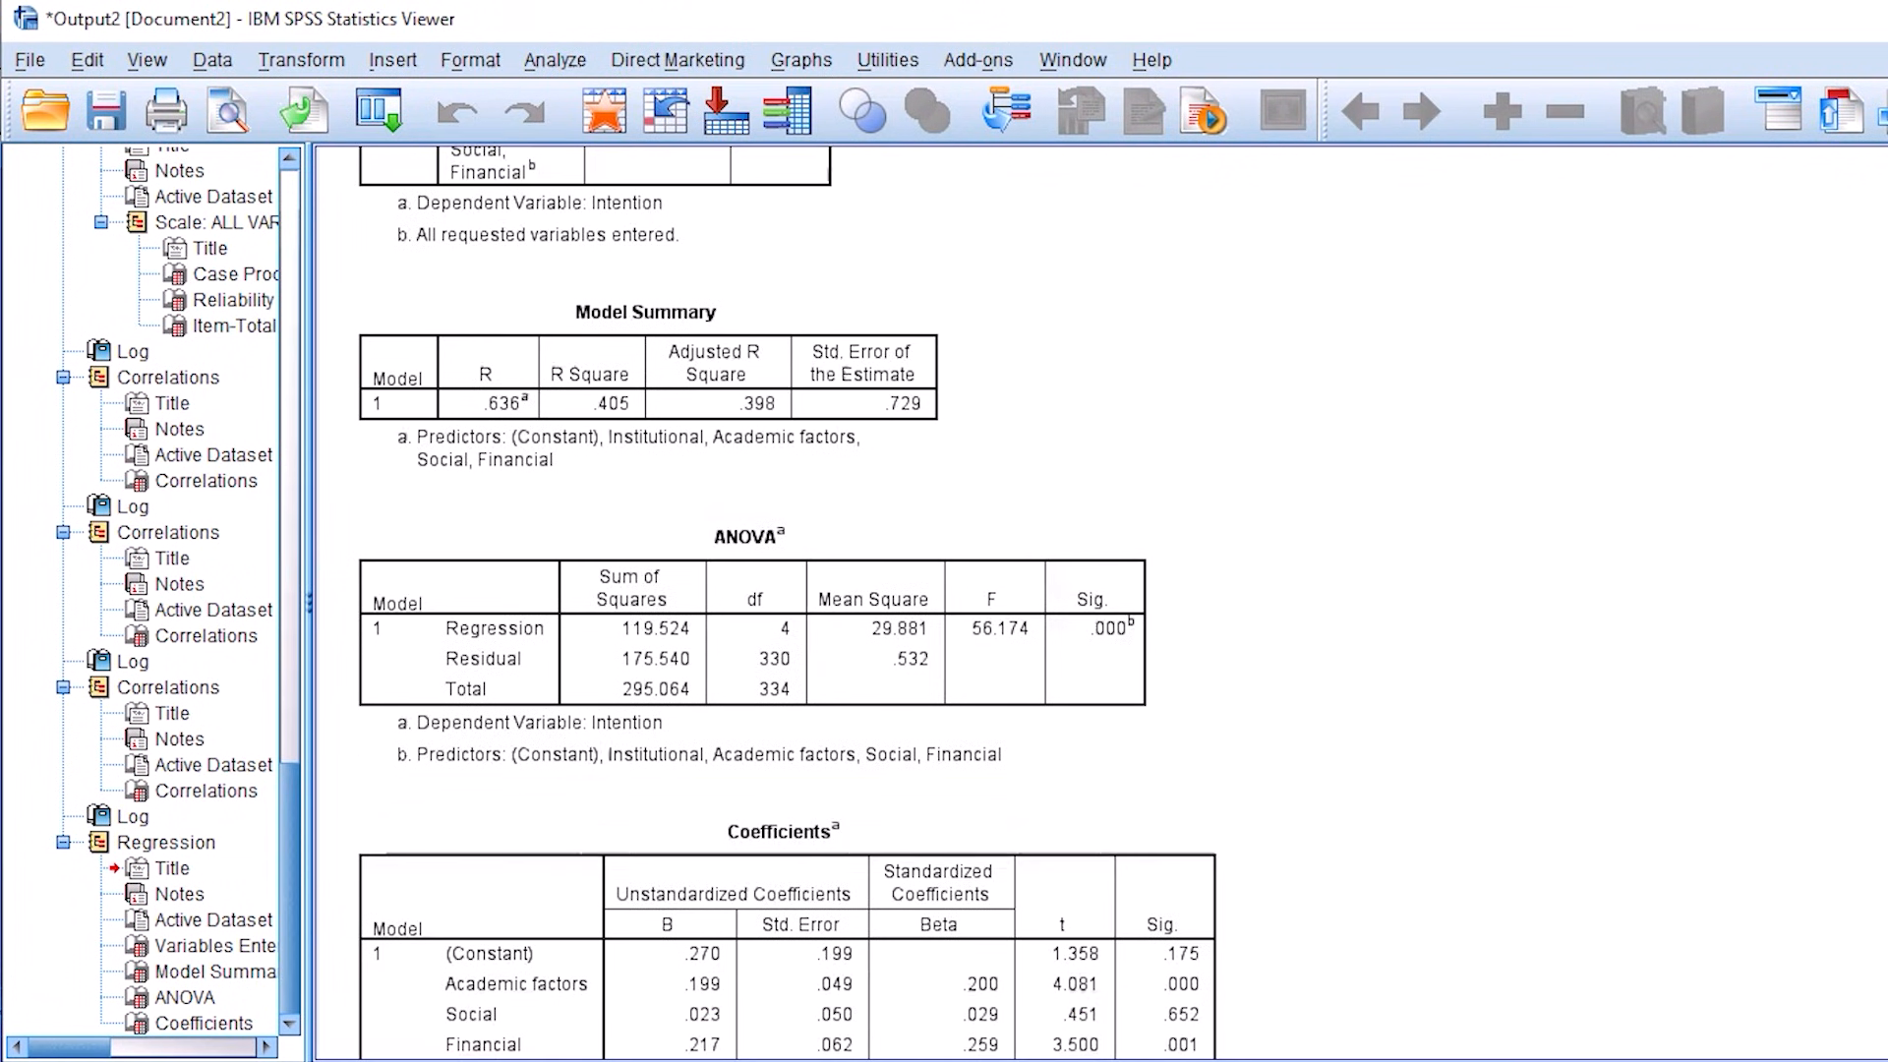
scroll(787, 602, down, 1)
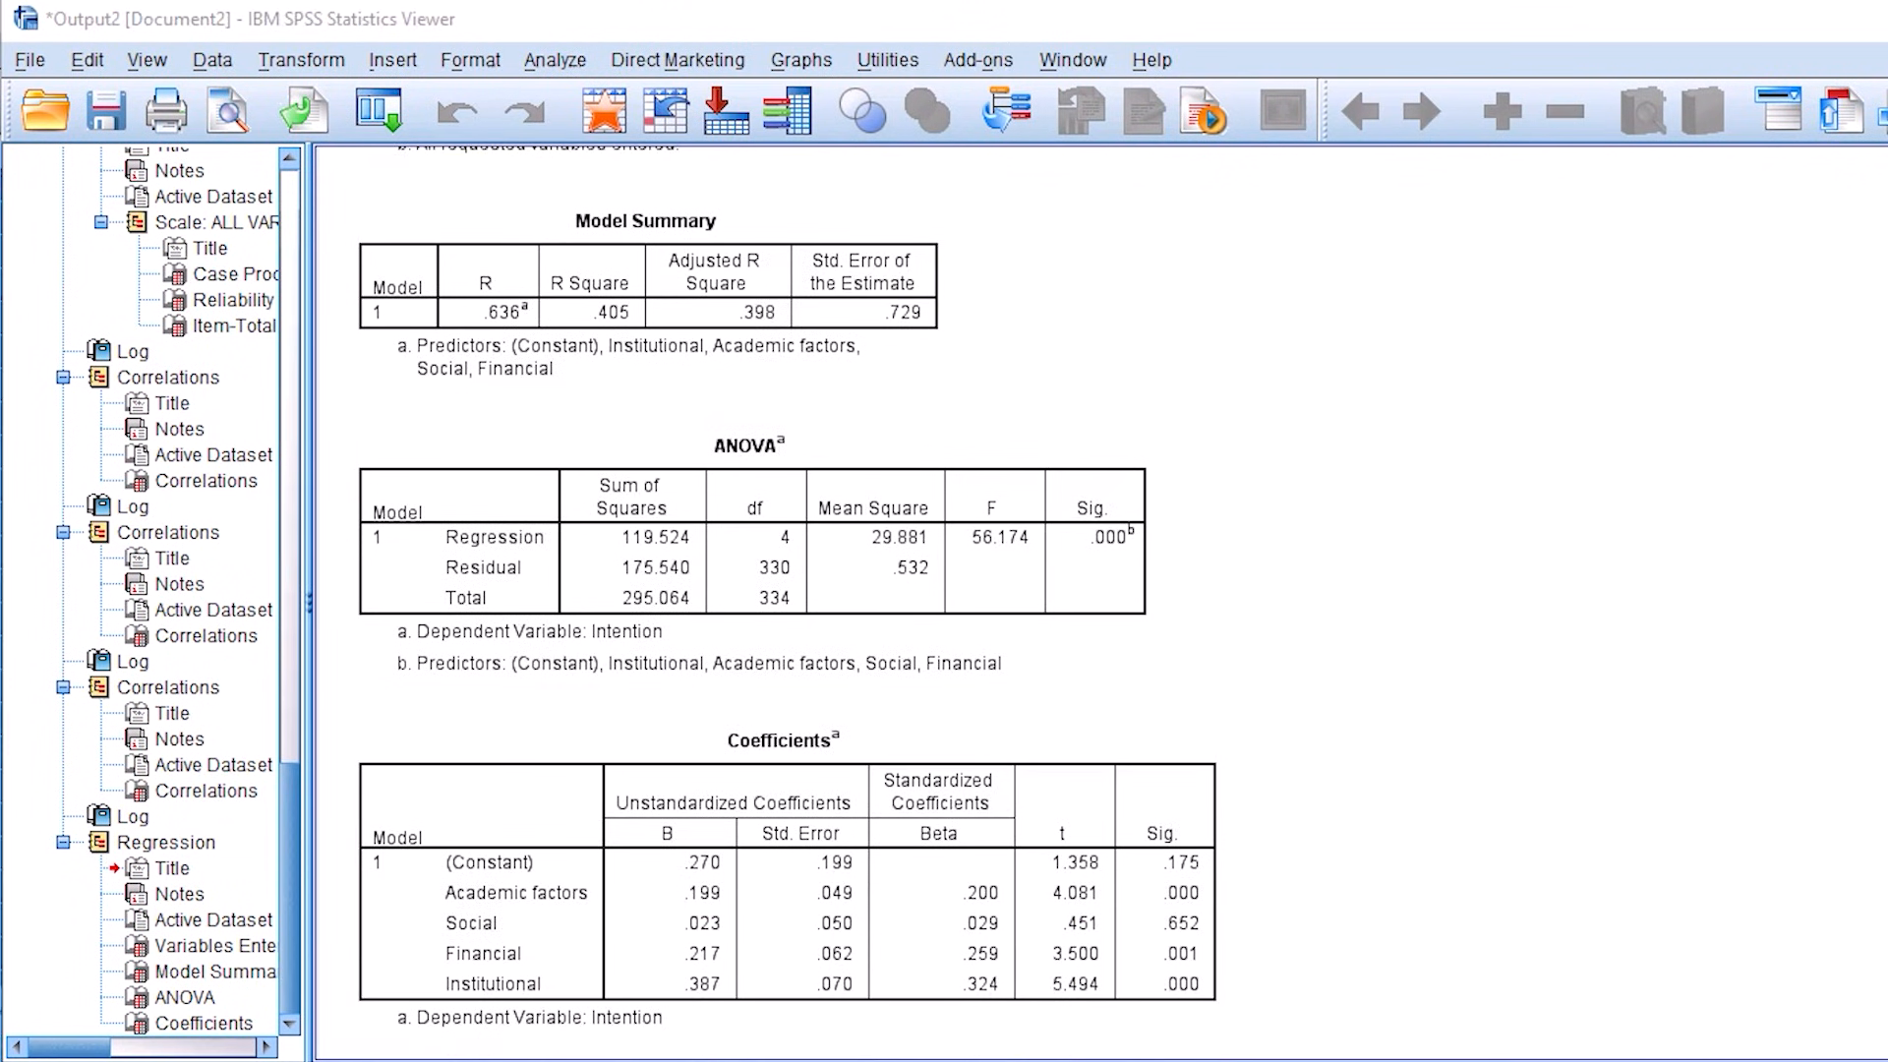
mouse_move(705, 177)
mouse_down()
mouse_move(689, 157)
mouse_move(786, 209)
mouse_move(704, 178)
mouse_up()
mouse_move(985, 268)
mouse_down()
mouse_move(994, 298)
mouse_move(1265, 193)
mouse_up()
mouse_move(765, 356)
mouse_down()
mouse_move(699, 389)
mouse_move(752, 366)
mouse_up()
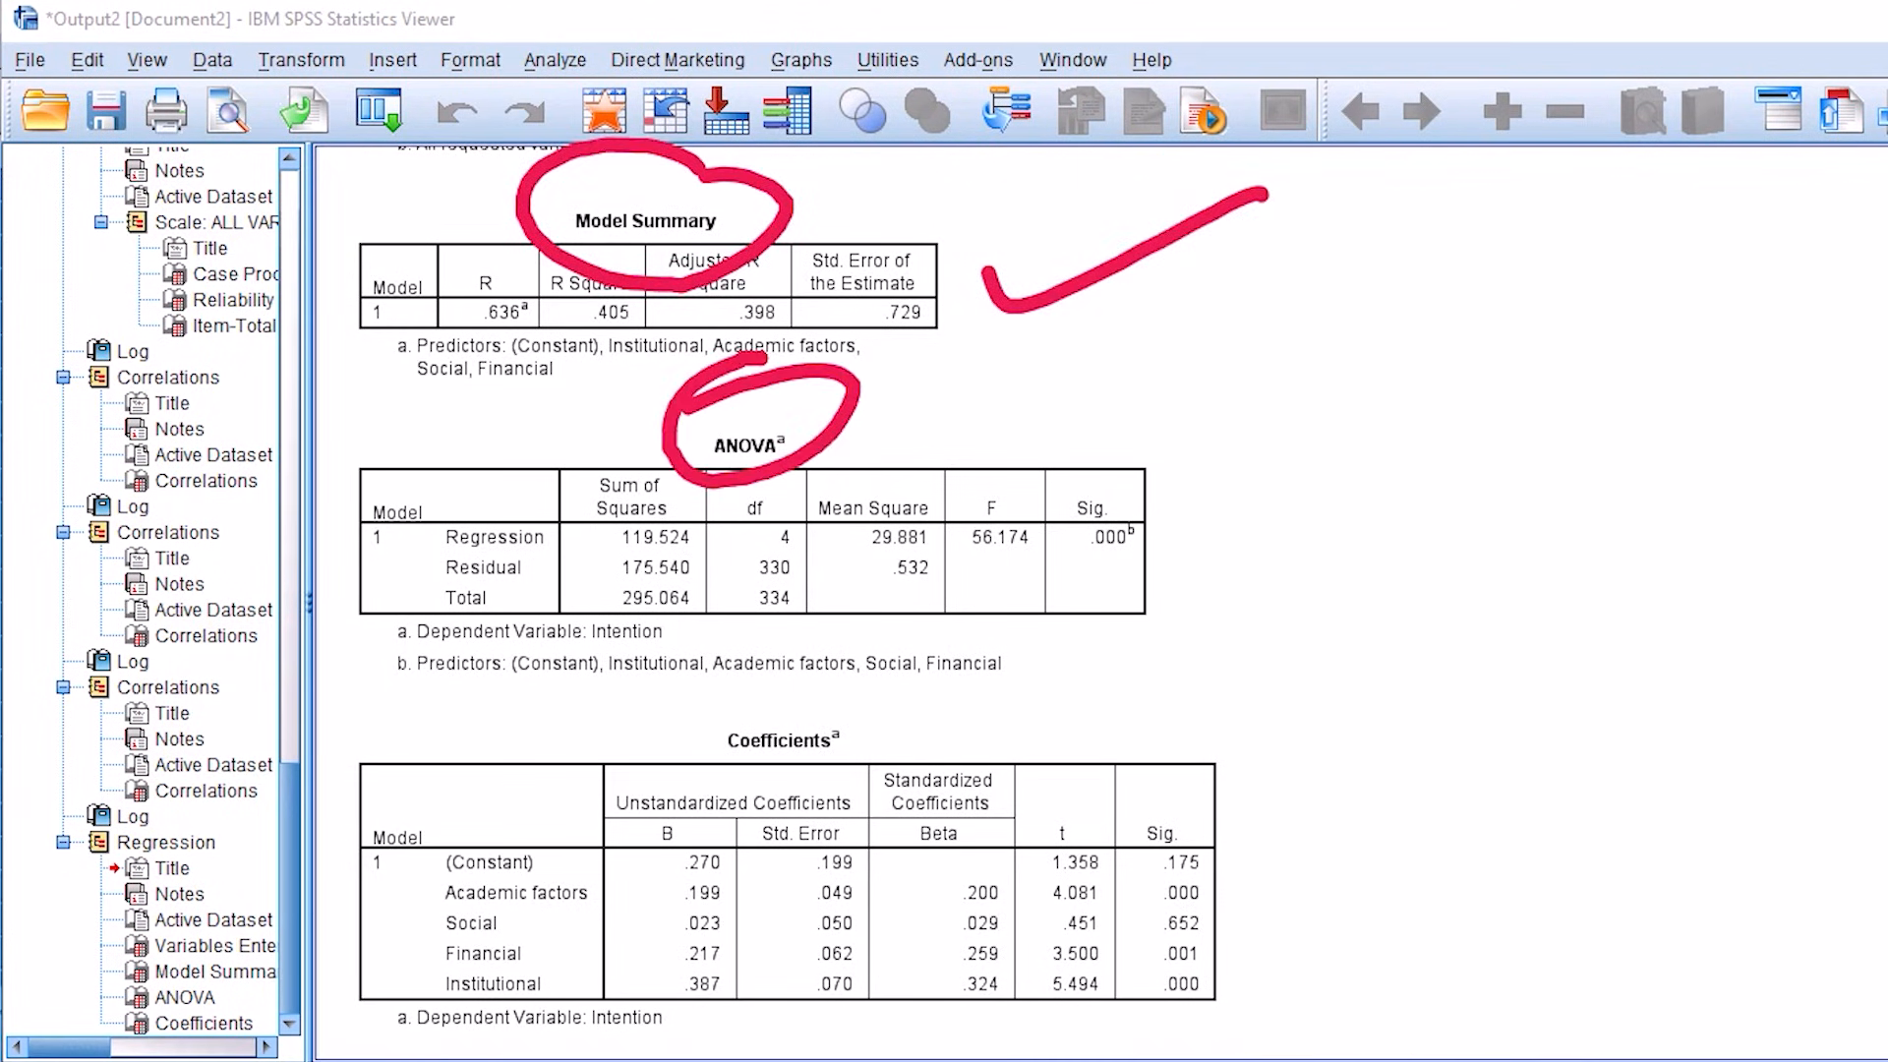
drag(1219, 482, 1495, 438)
mouse_move(821, 679)
mouse_down()
mouse_move(725, 661)
mouse_move(844, 651)
mouse_up()
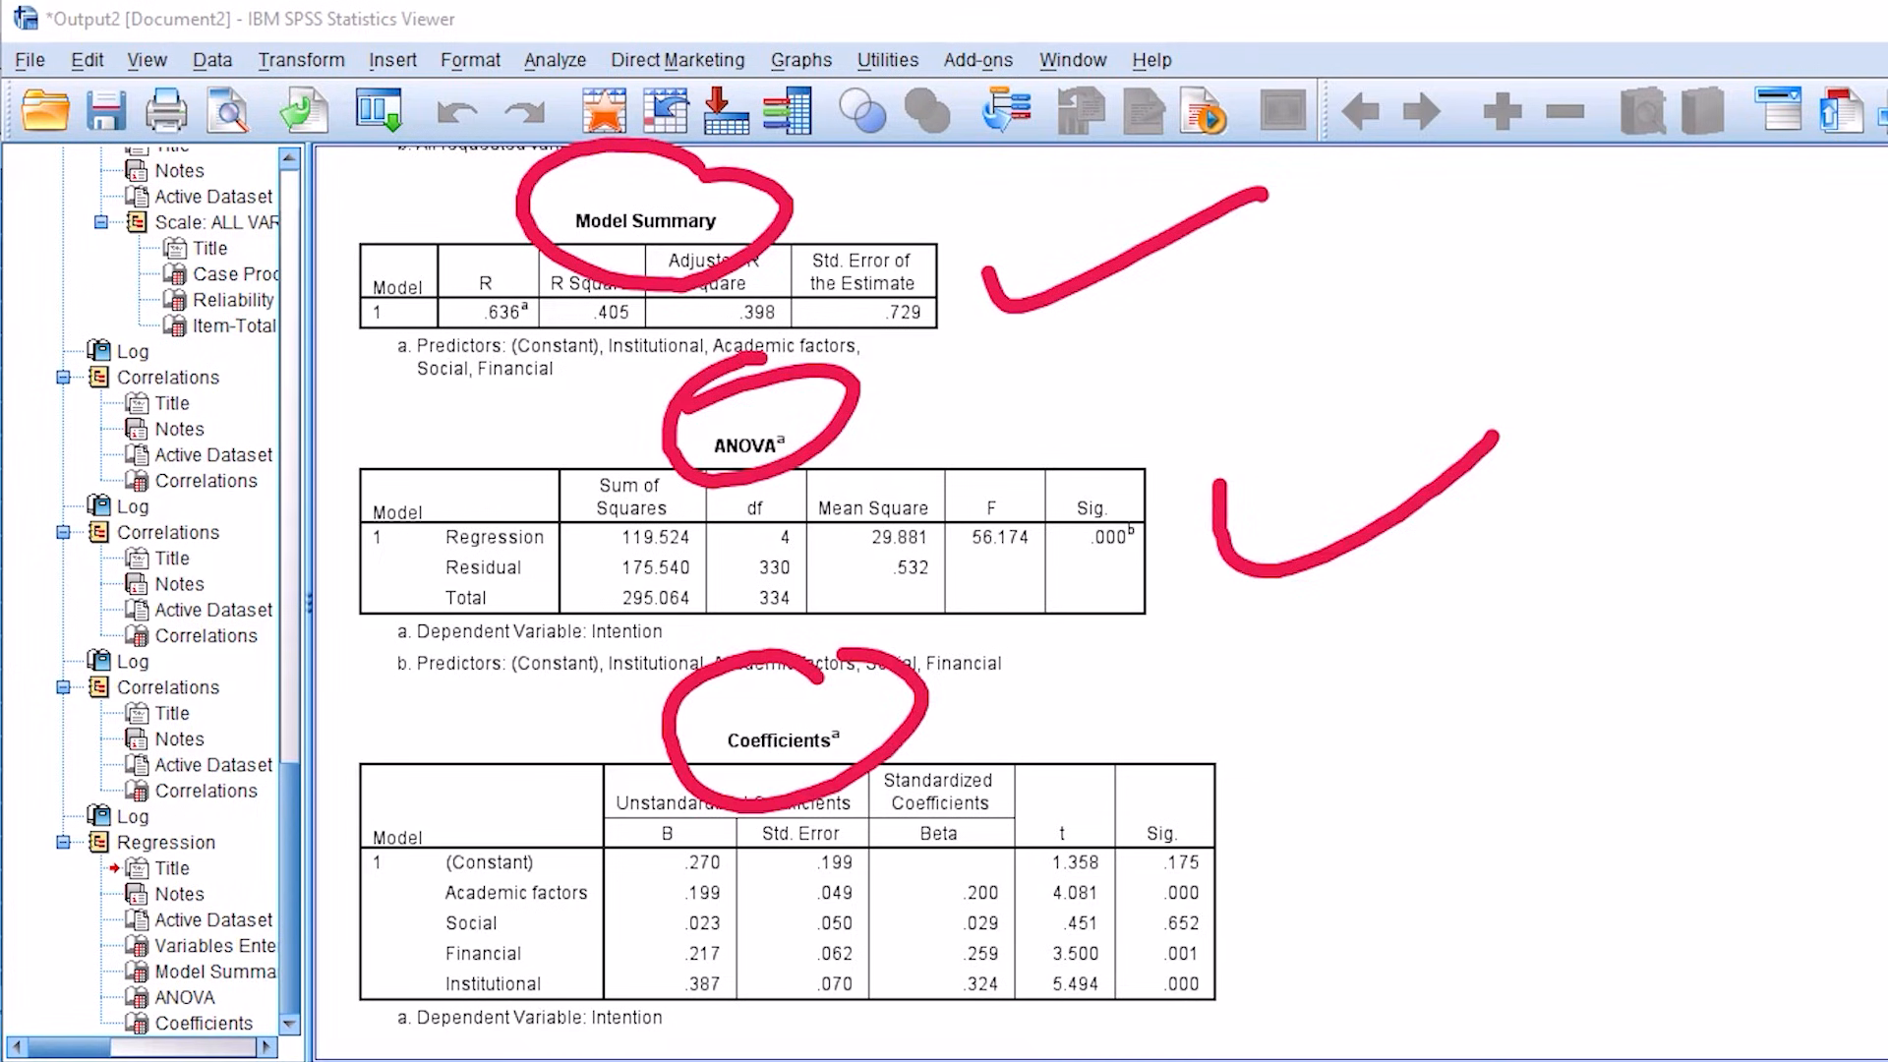
drag(1284, 831, 1519, 767)
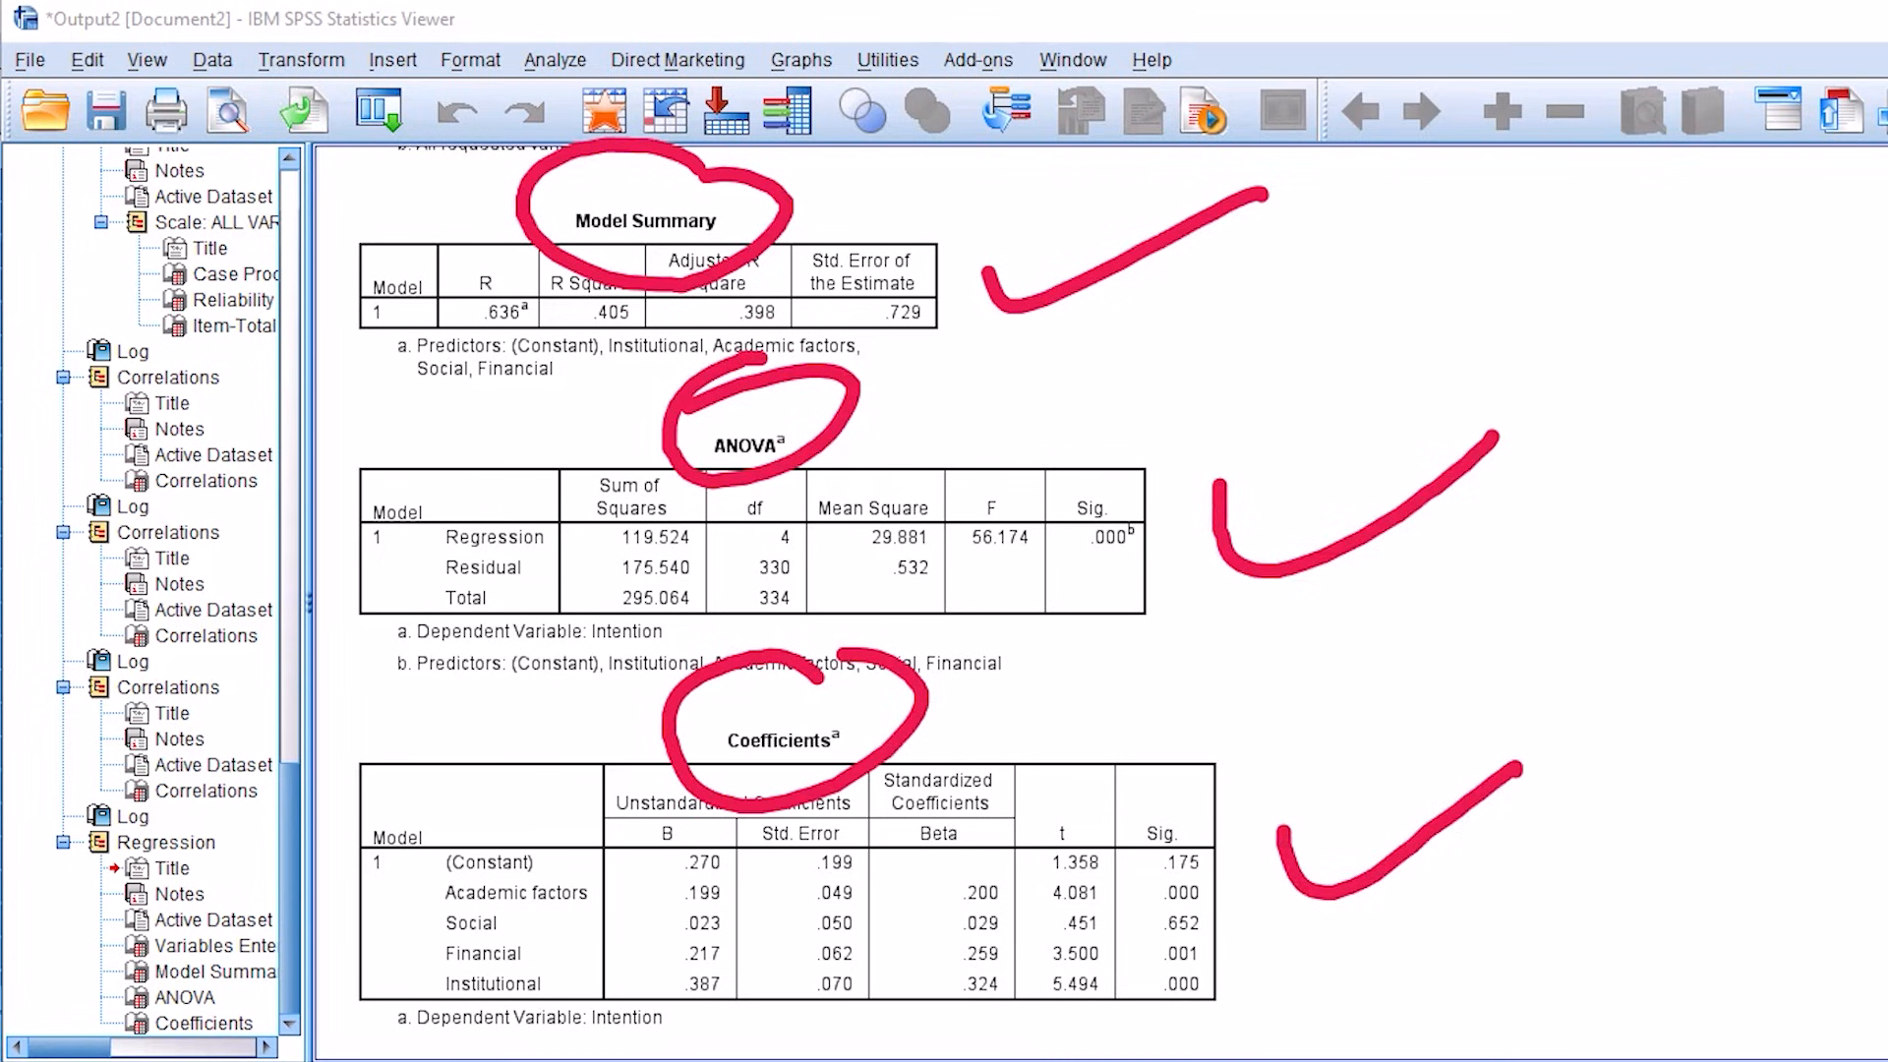
Step: Mark the B coefficients, the R and R Square values, and the ANOVA F and Sig. values, and clear the markings
mouse_move(602, 752)
mouse_down()
mouse_move(777, 993)
mouse_move(605, 737)
mouse_up()
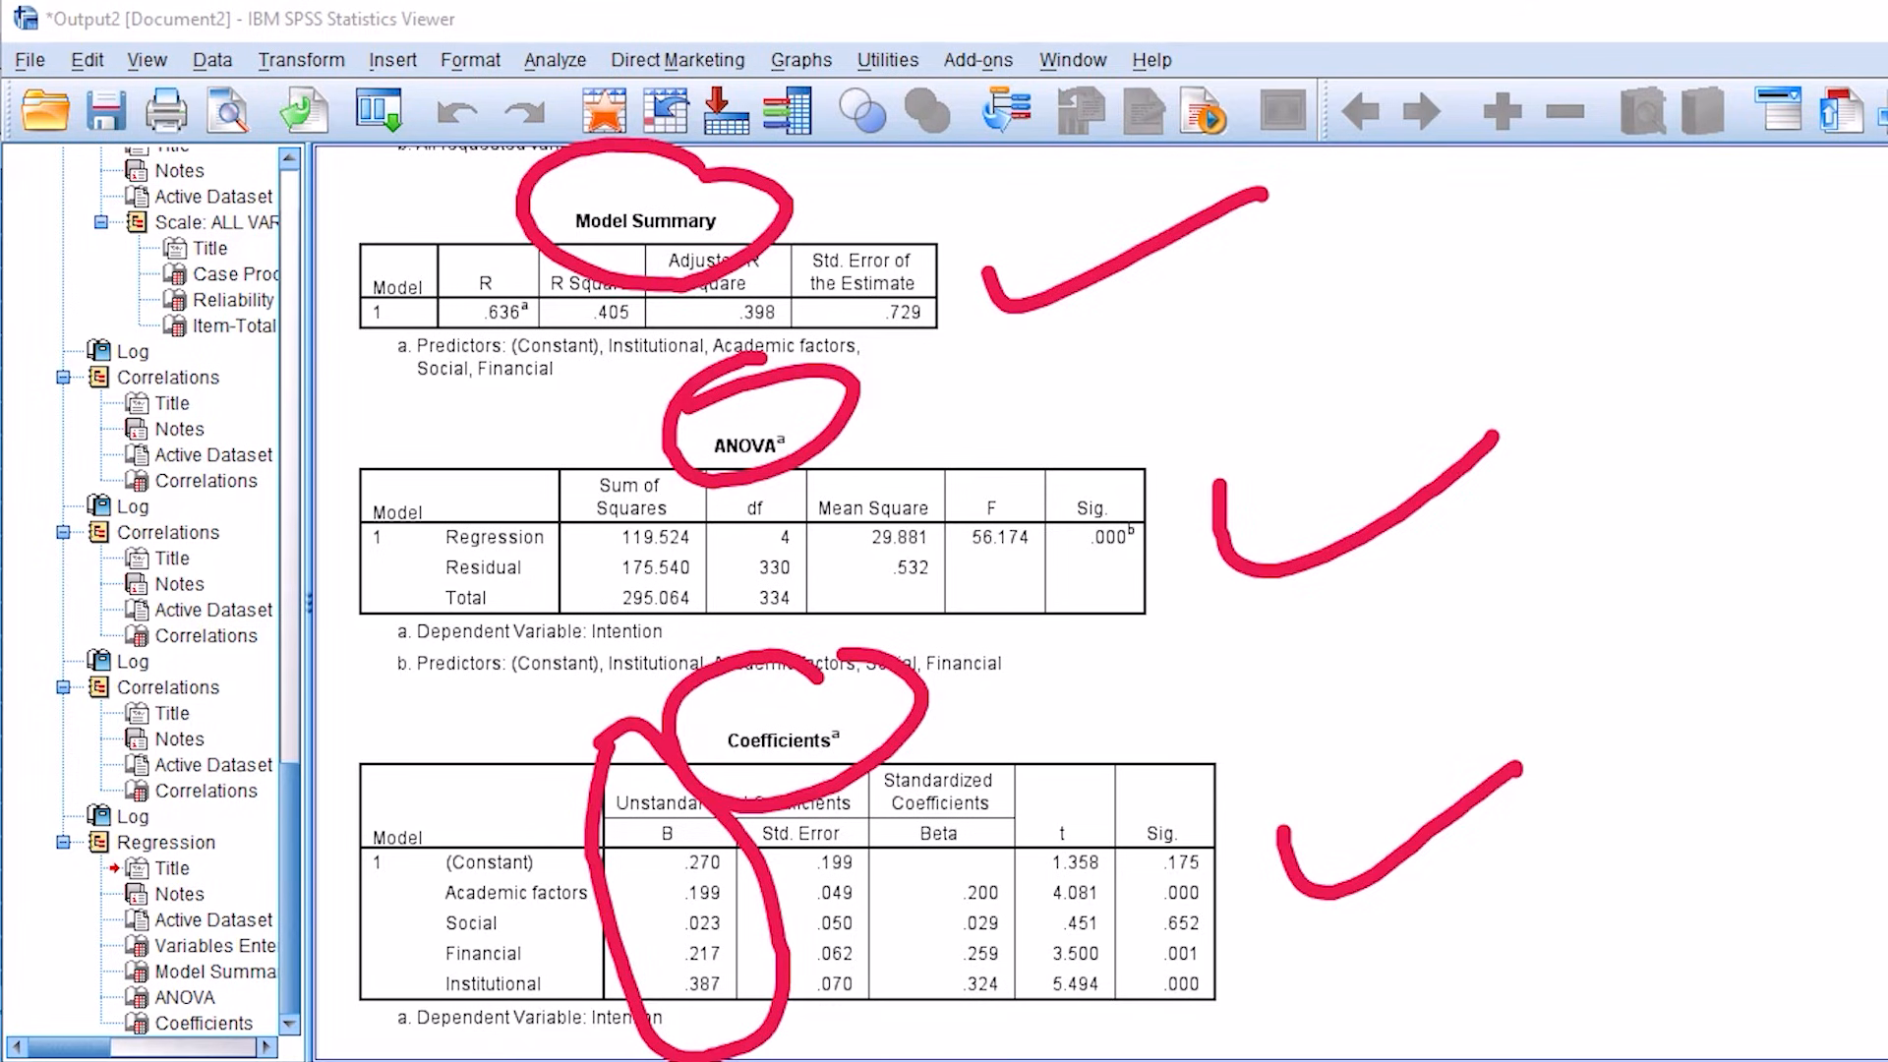
mouse_move(458, 202)
mouse_down()
mouse_move(541, 474)
mouse_move(443, 212)
mouse_up()
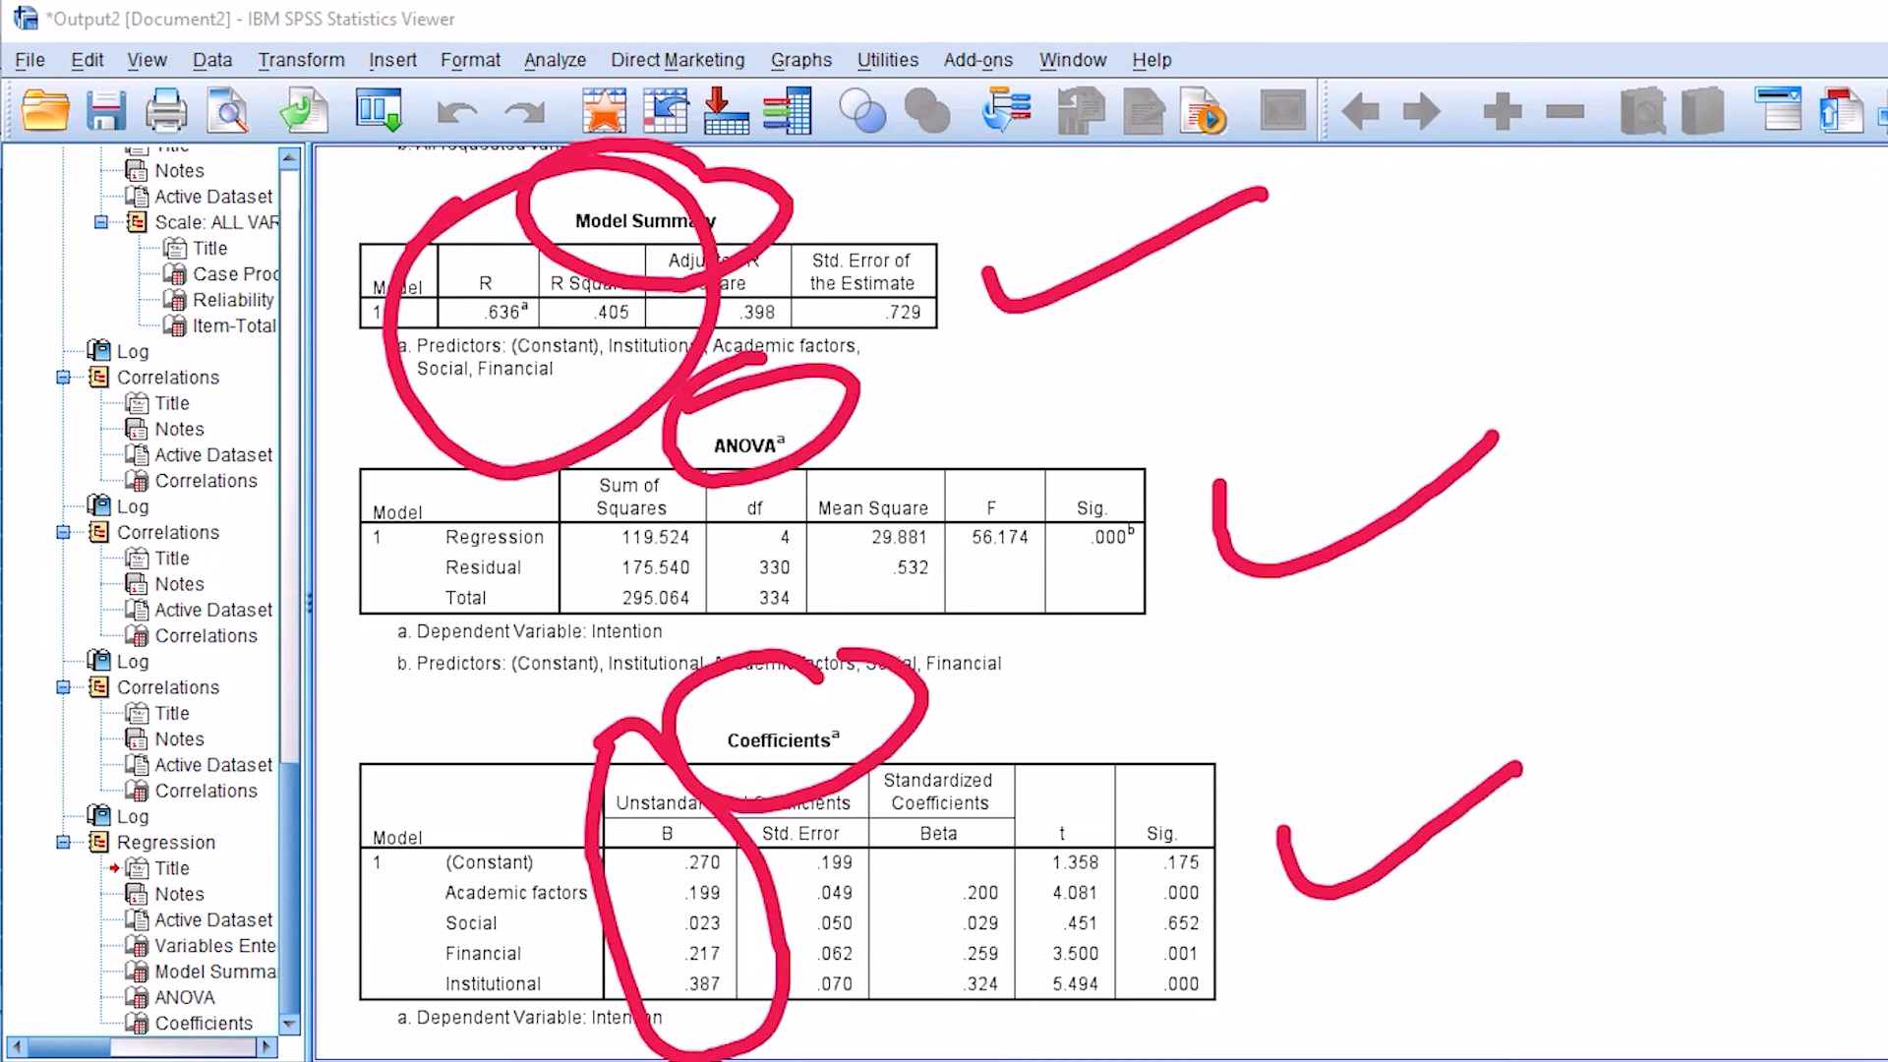
mouse_move(1111, 374)
mouse_down()
mouse_move(1077, 366)
mouse_move(1098, 360)
mouse_move(941, 481)
mouse_up()
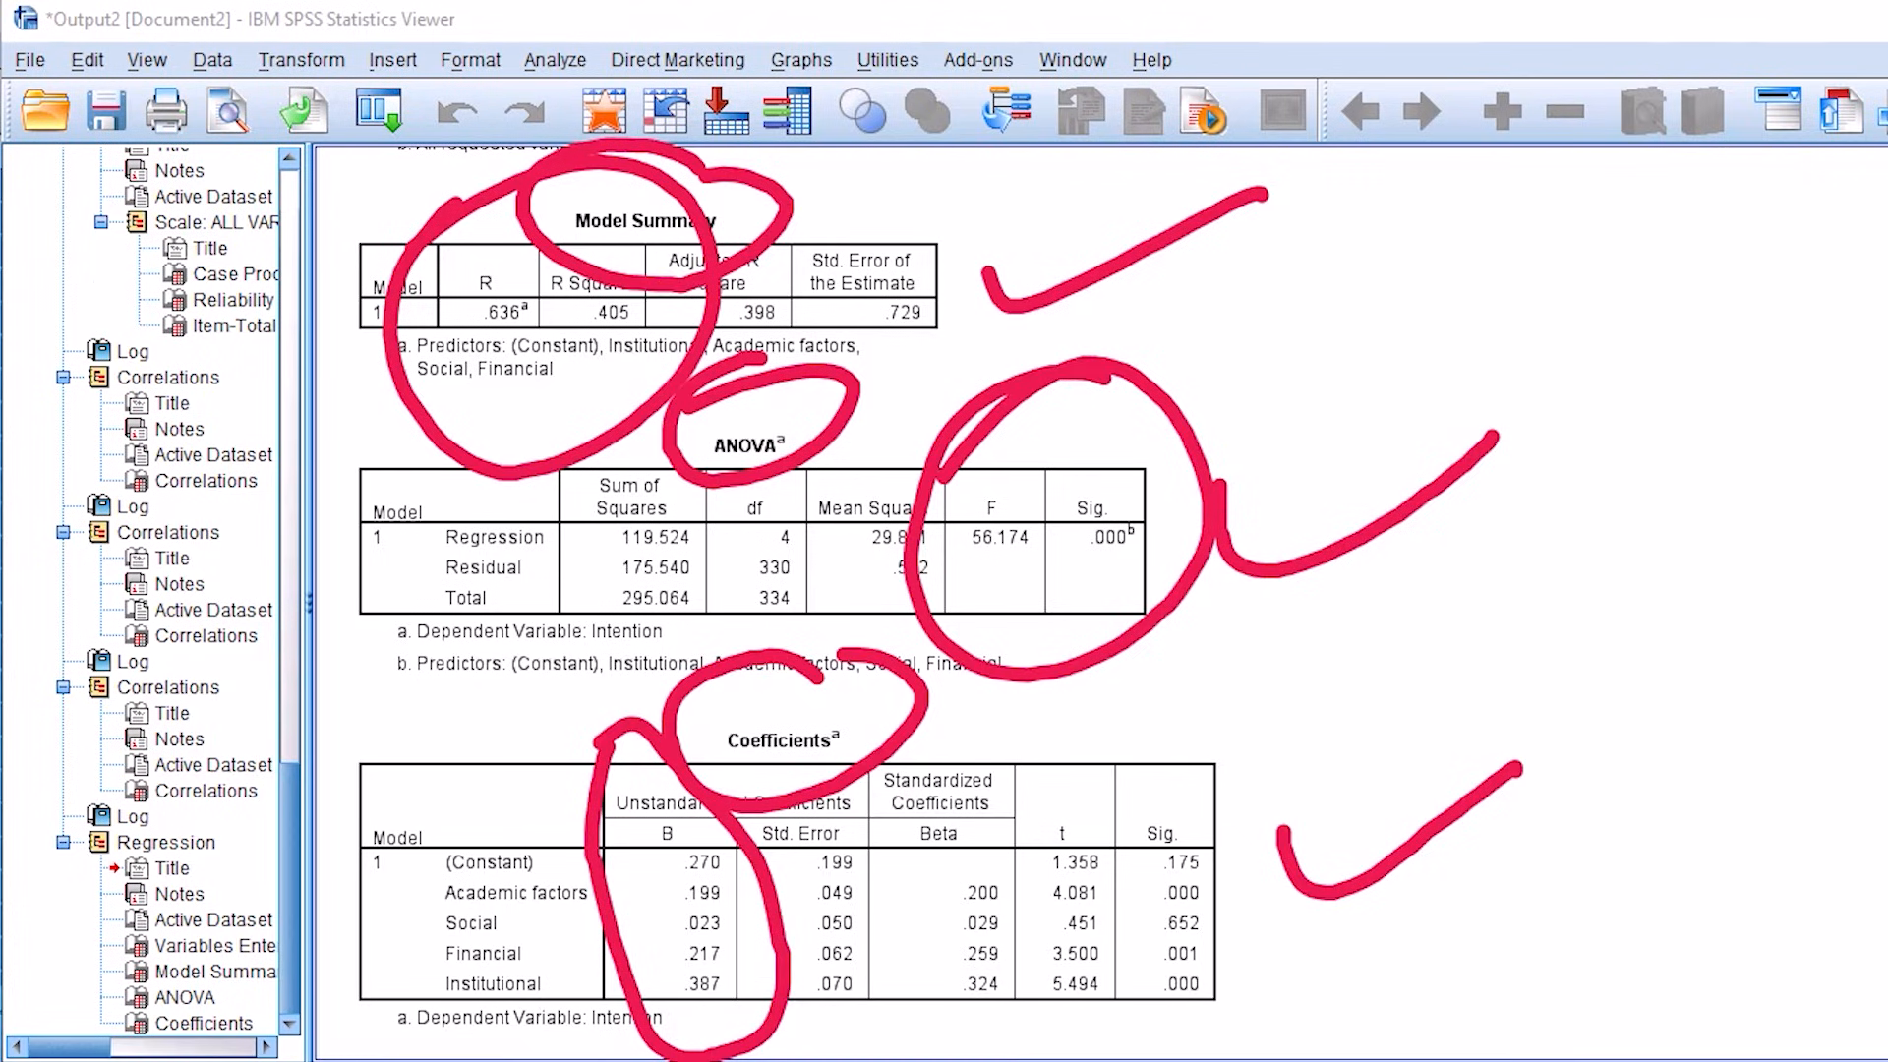
key(e)
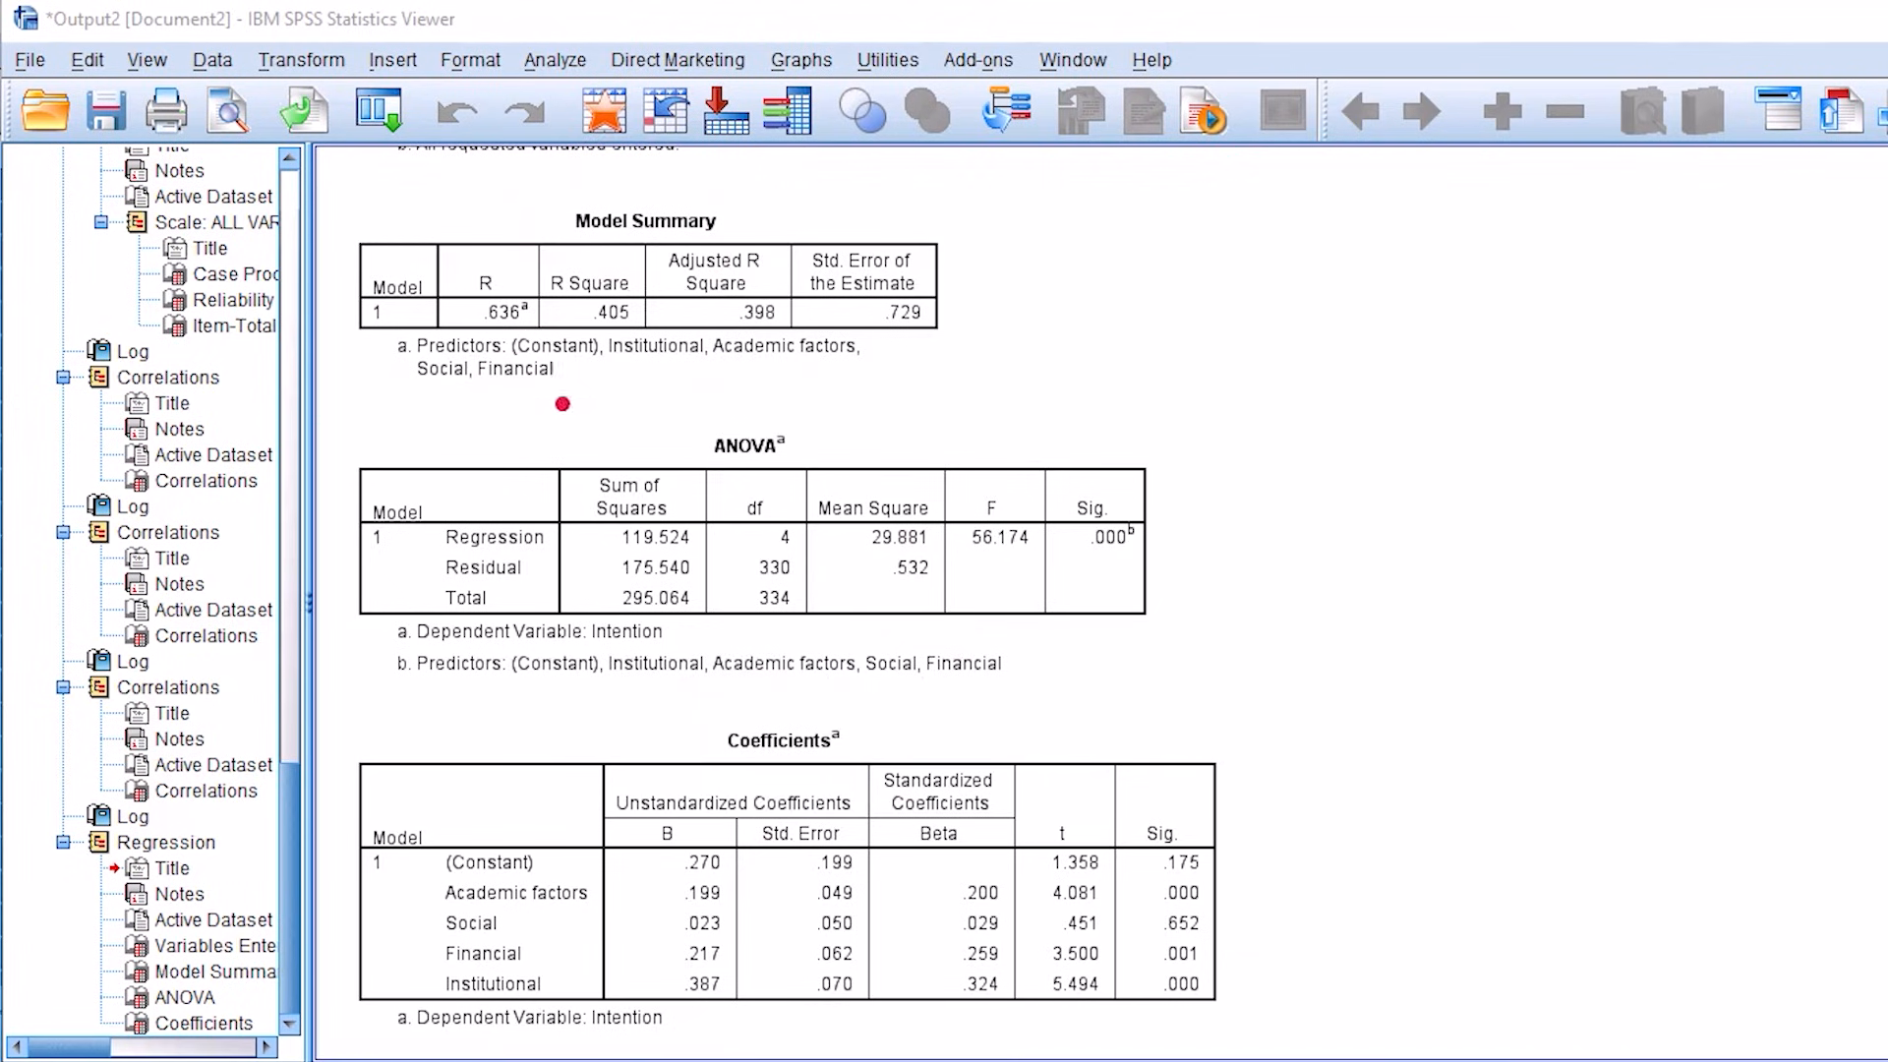
Step: Examine the R Square value in the Model Summary and the Sig. value in the ANOVA table
drag(587, 379, 679, 340)
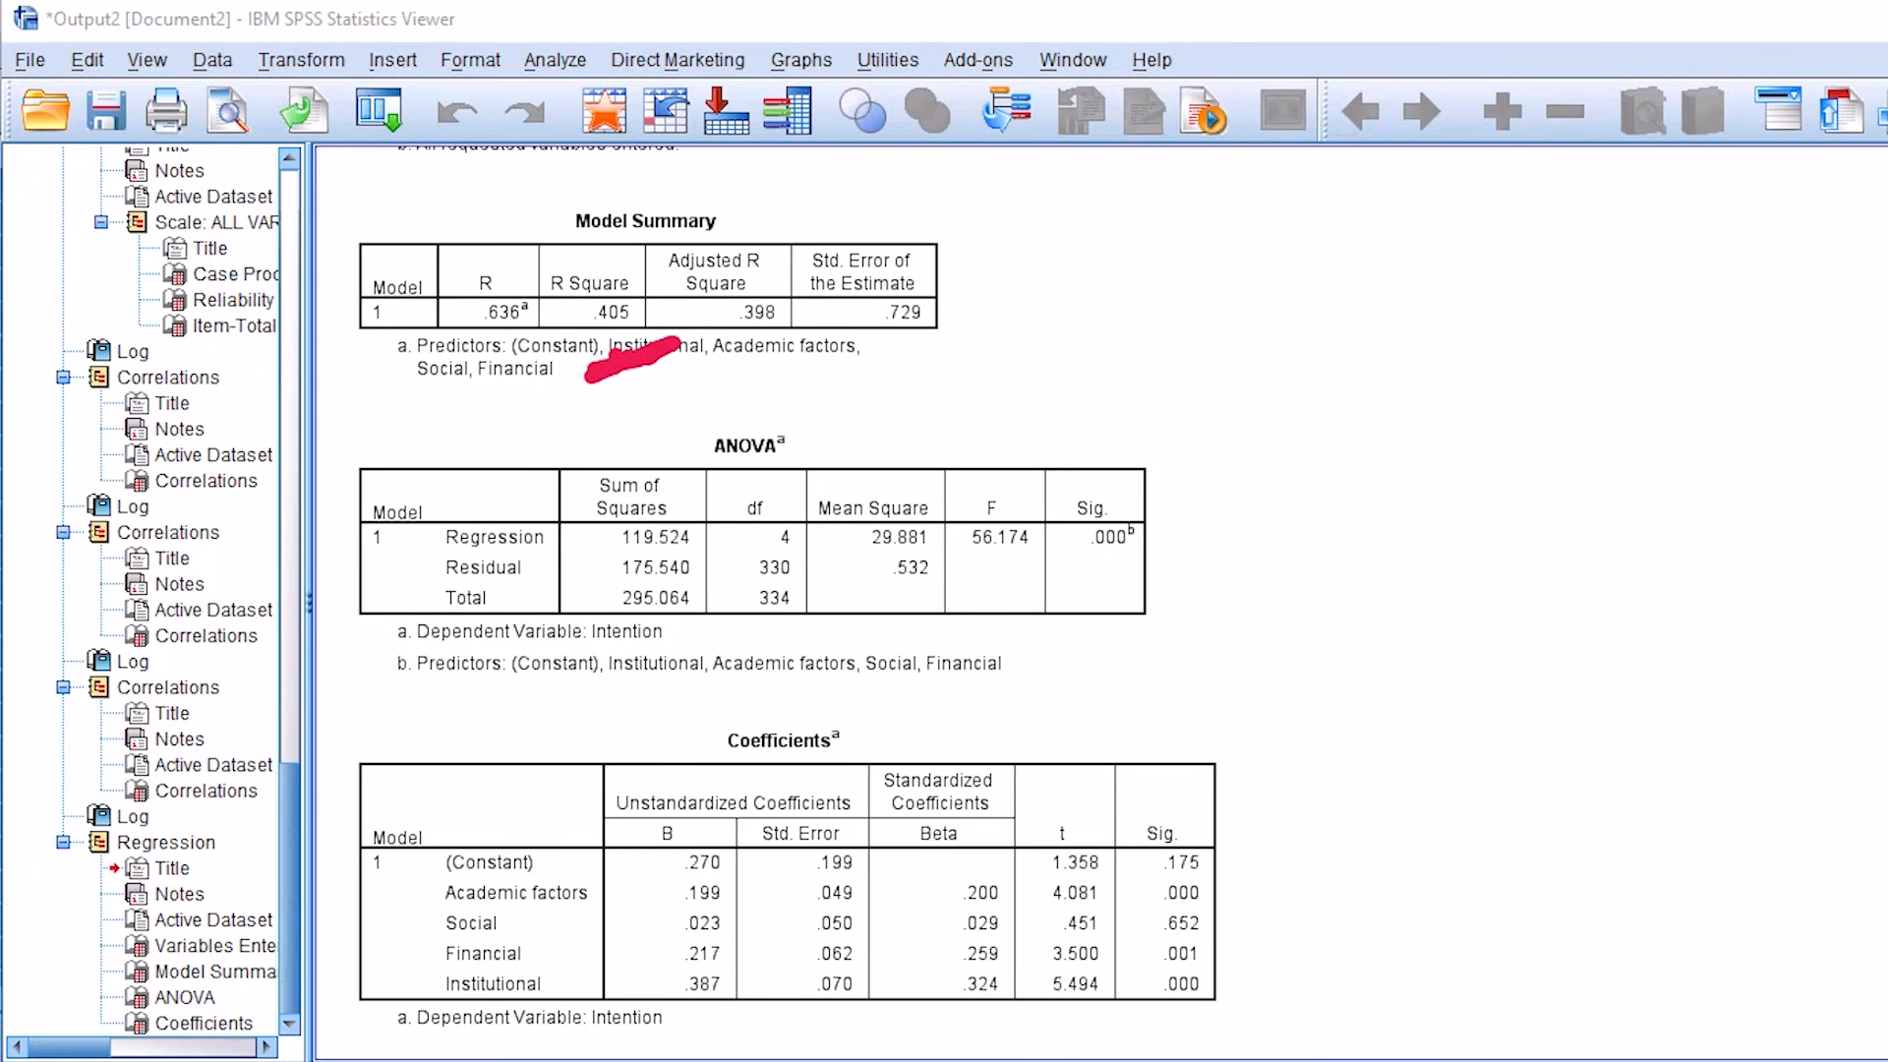
mouse_move(679, 209)
mouse_down()
mouse_move(665, 198)
mouse_move(540, 267)
mouse_up()
mouse_move(979, 239)
mouse_down()
mouse_move(1121, 303)
mouse_move(1318, 206)
mouse_up()
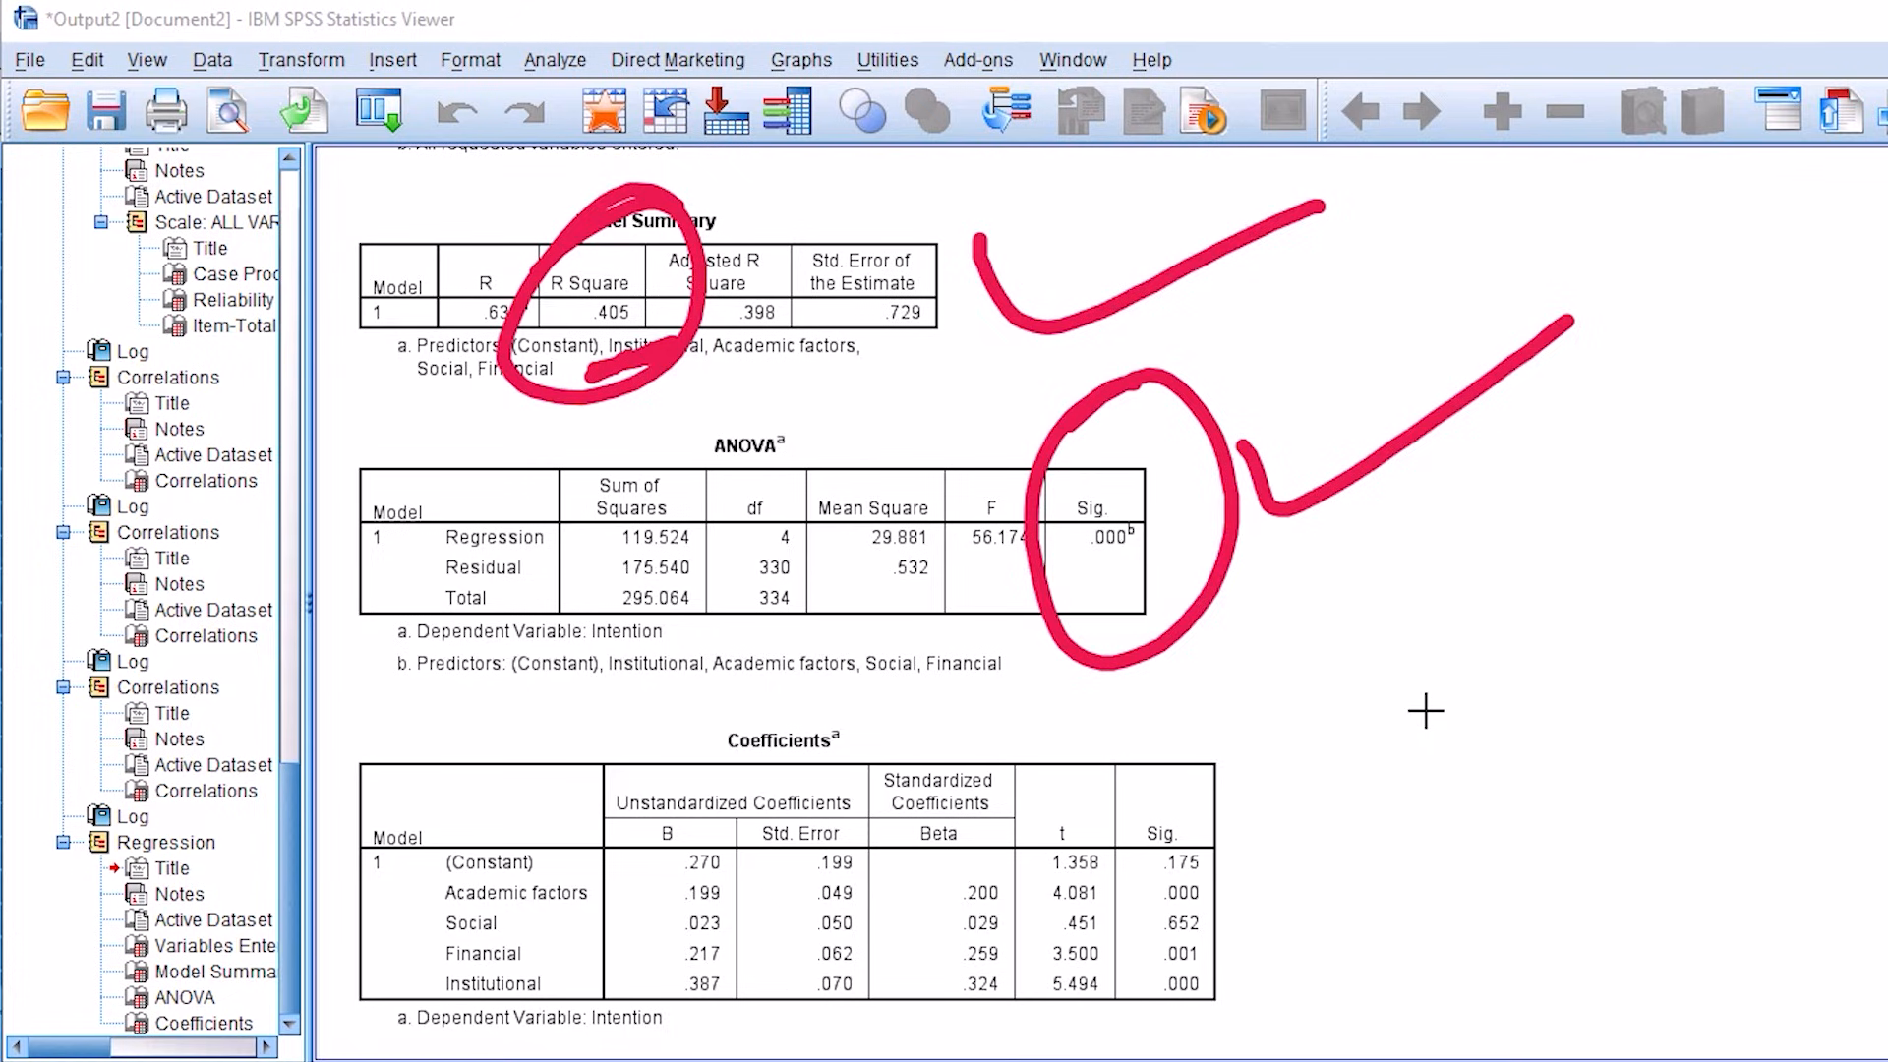
Step: Examine the unstandardized B coefficients of Academic factors, Social, Financial and Institutional in the Coefficients table
mouse_move(606, 775)
mouse_down()
mouse_move(736, 672)
mouse_move(829, 712)
mouse_move(777, 783)
mouse_up()
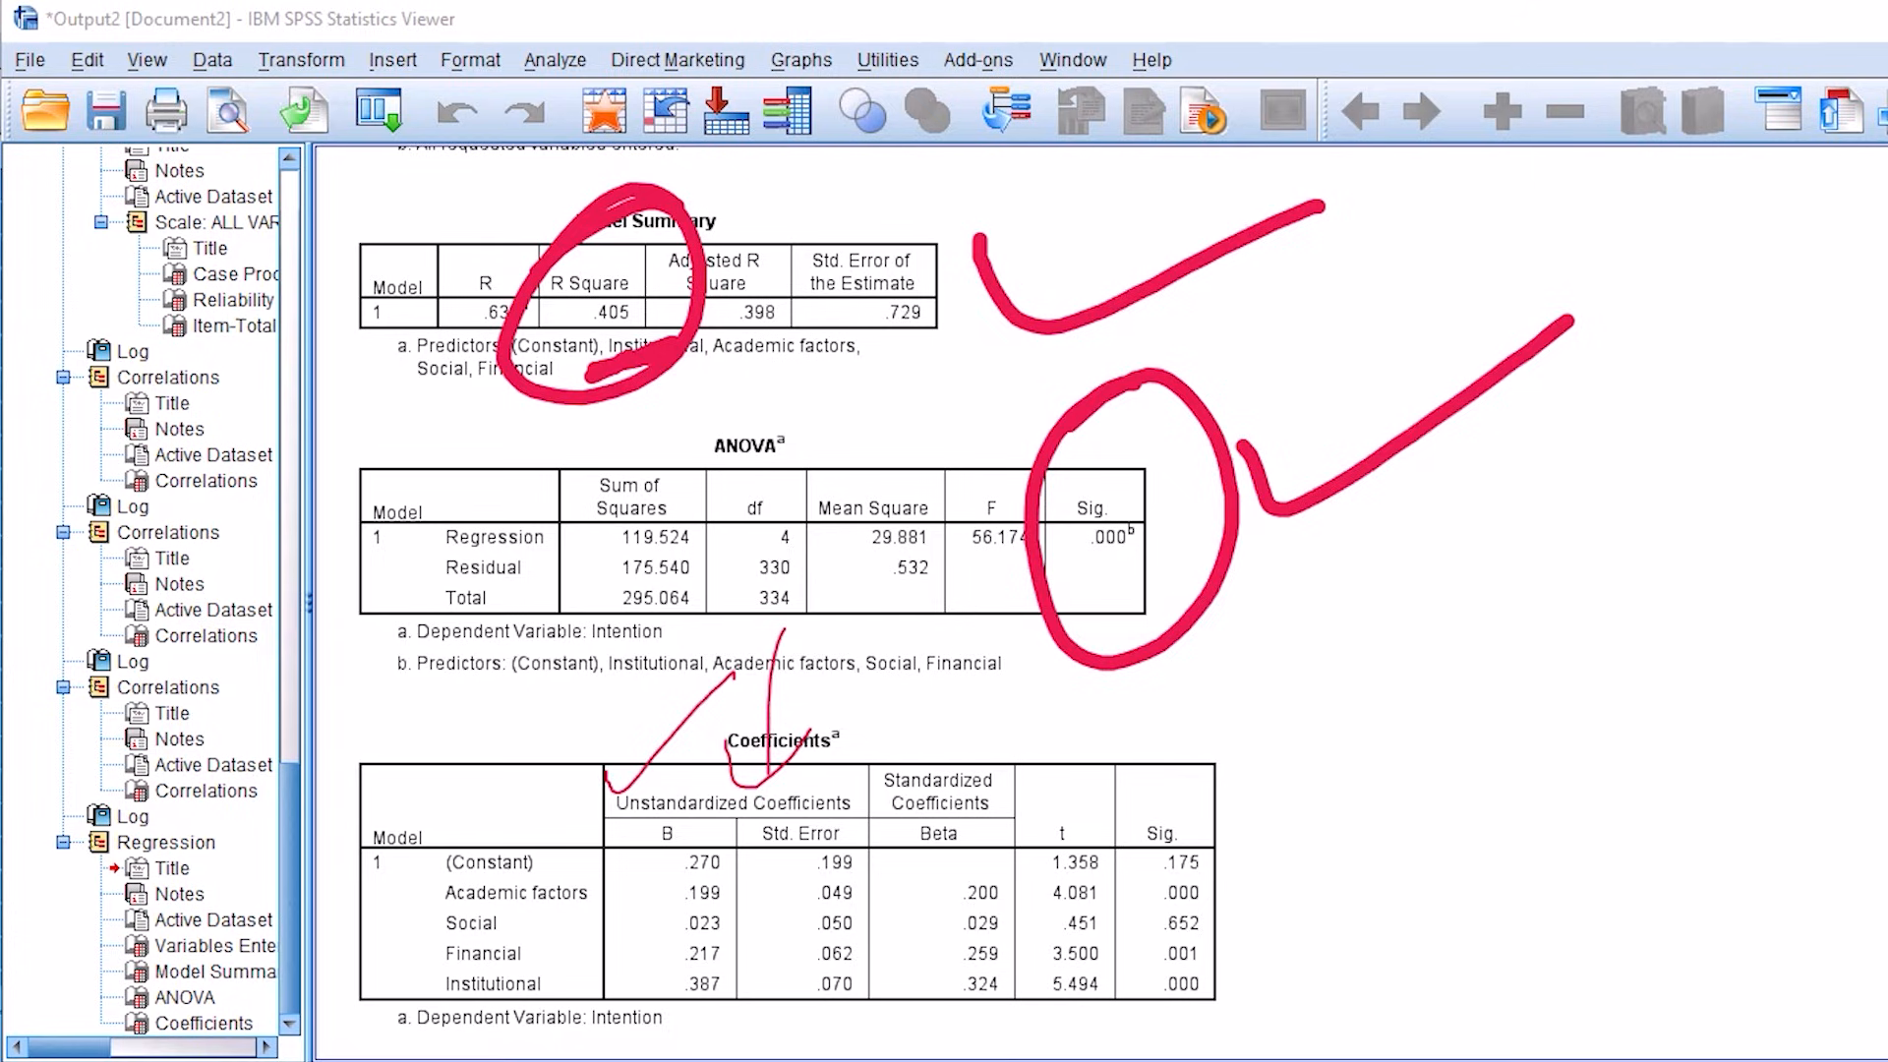
drag(734, 897, 786, 883)
drag(756, 926, 824, 922)
drag(744, 950, 808, 932)
drag(728, 993, 811, 973)
mouse_move(648, 966)
mouse_down()
mouse_move(769, 1013)
mouse_move(660, 1021)
mouse_up()
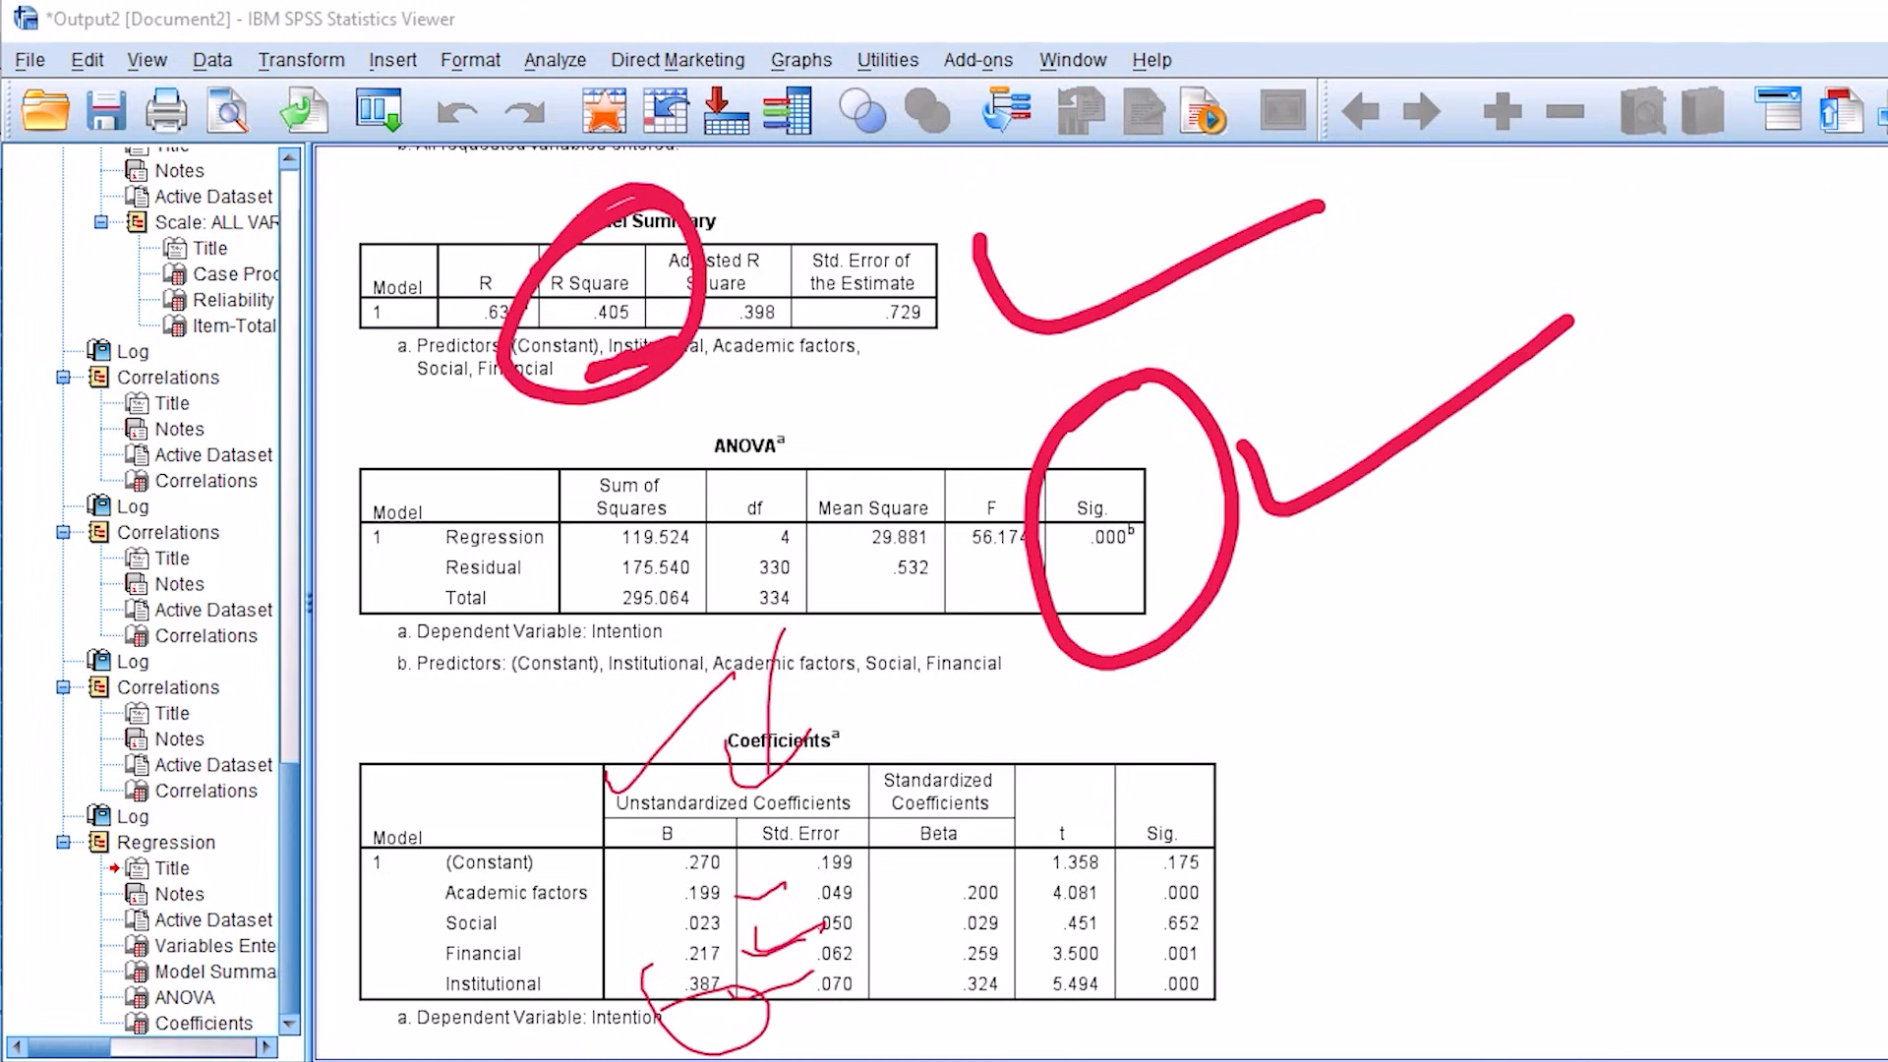
drag(658, 779, 579, 946)
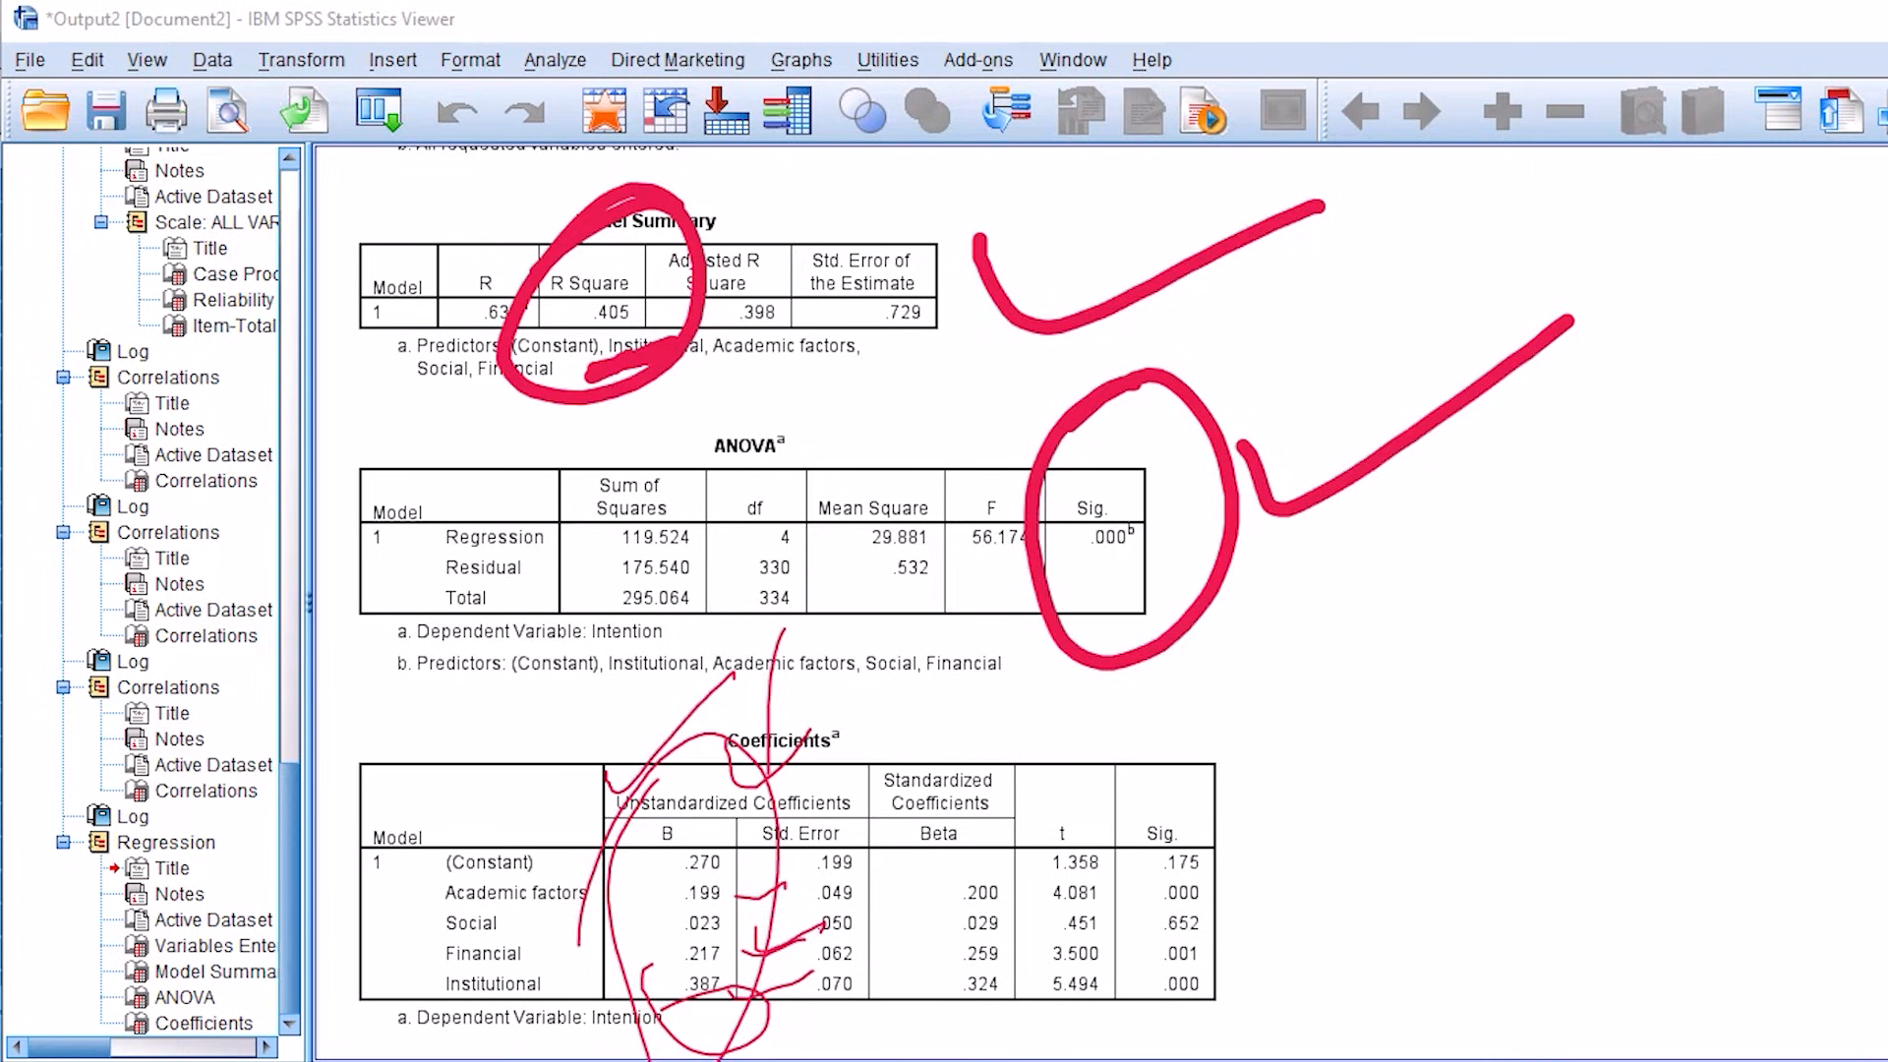
Step: Mark the Institutional B coefficient and each predictor's Sig. value in the Coefficients table, and clear all markings
mouse_move(554, 968)
mouse_down()
mouse_move(567, 1018)
mouse_move(645, 936)
mouse_up()
mouse_move(729, 962)
mouse_down()
mouse_move(757, 991)
mouse_move(728, 970)
mouse_up()
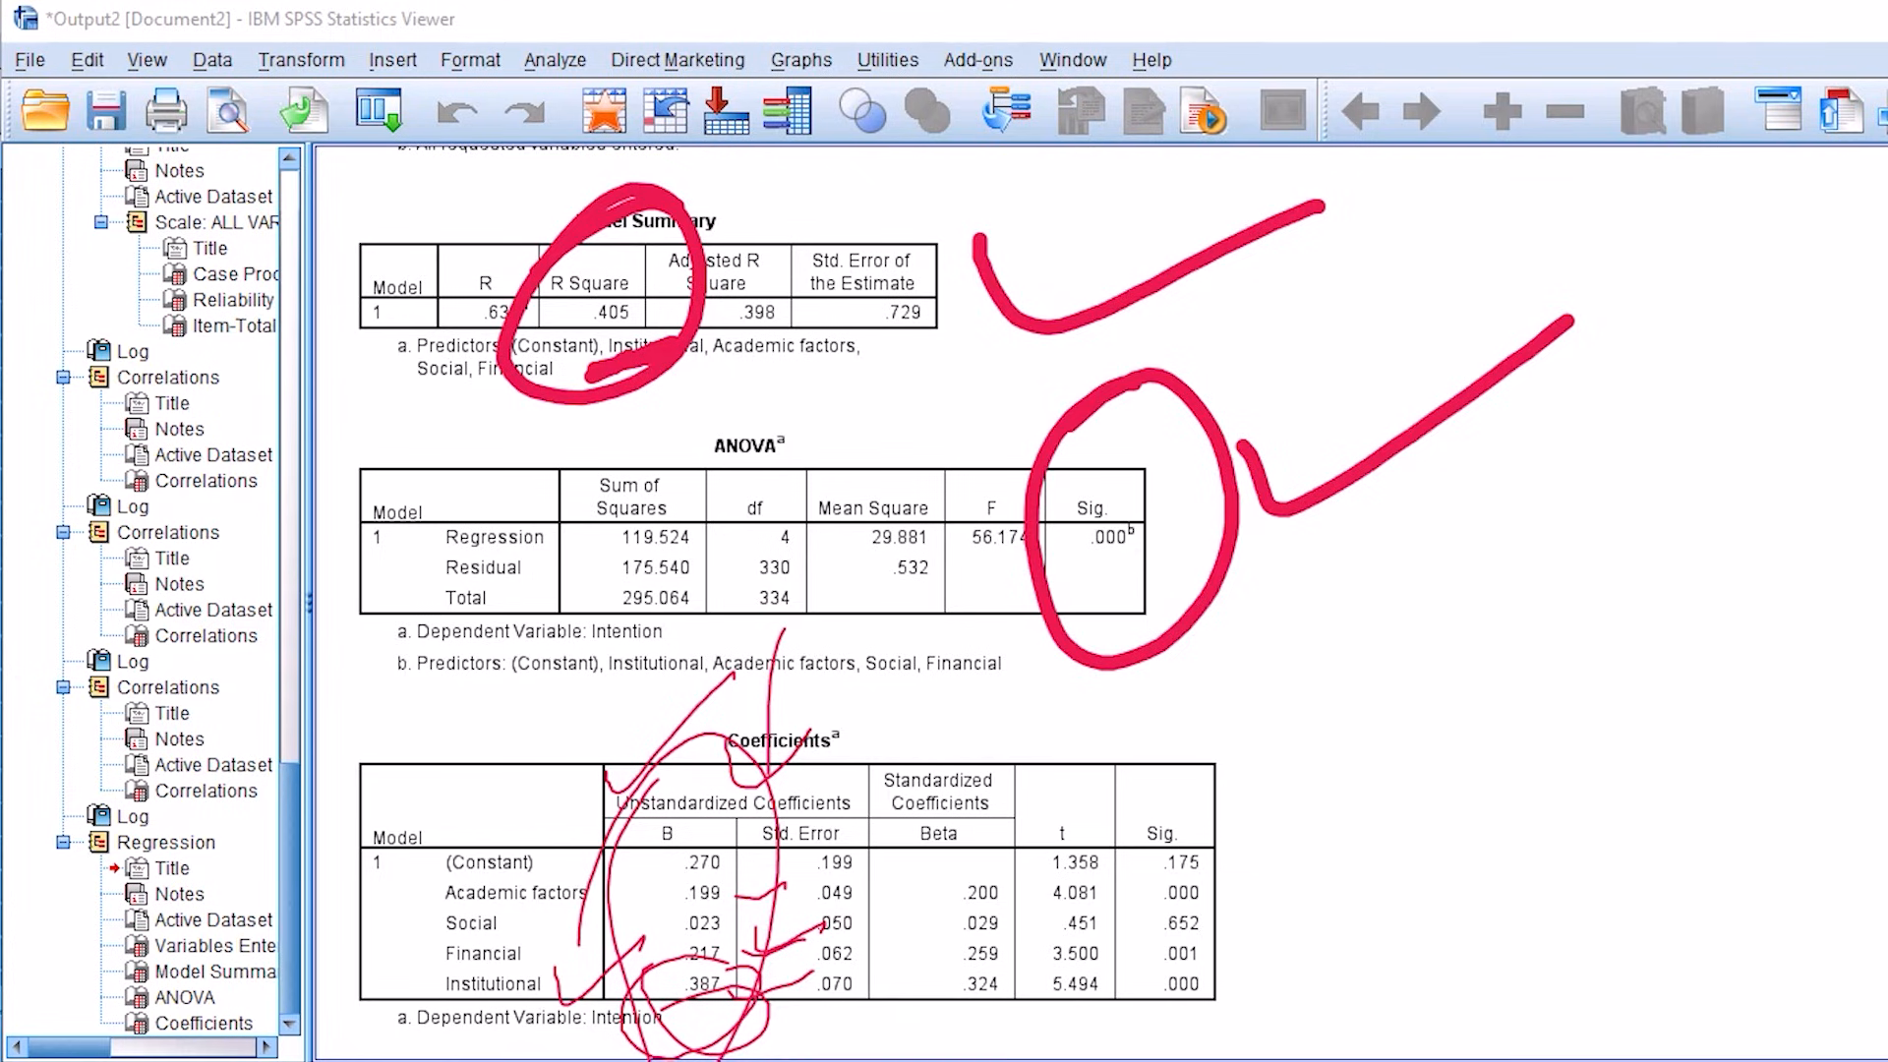
mouse_move(1147, 762)
mouse_down()
mouse_move(1200, 1033)
mouse_move(1114, 847)
mouse_up()
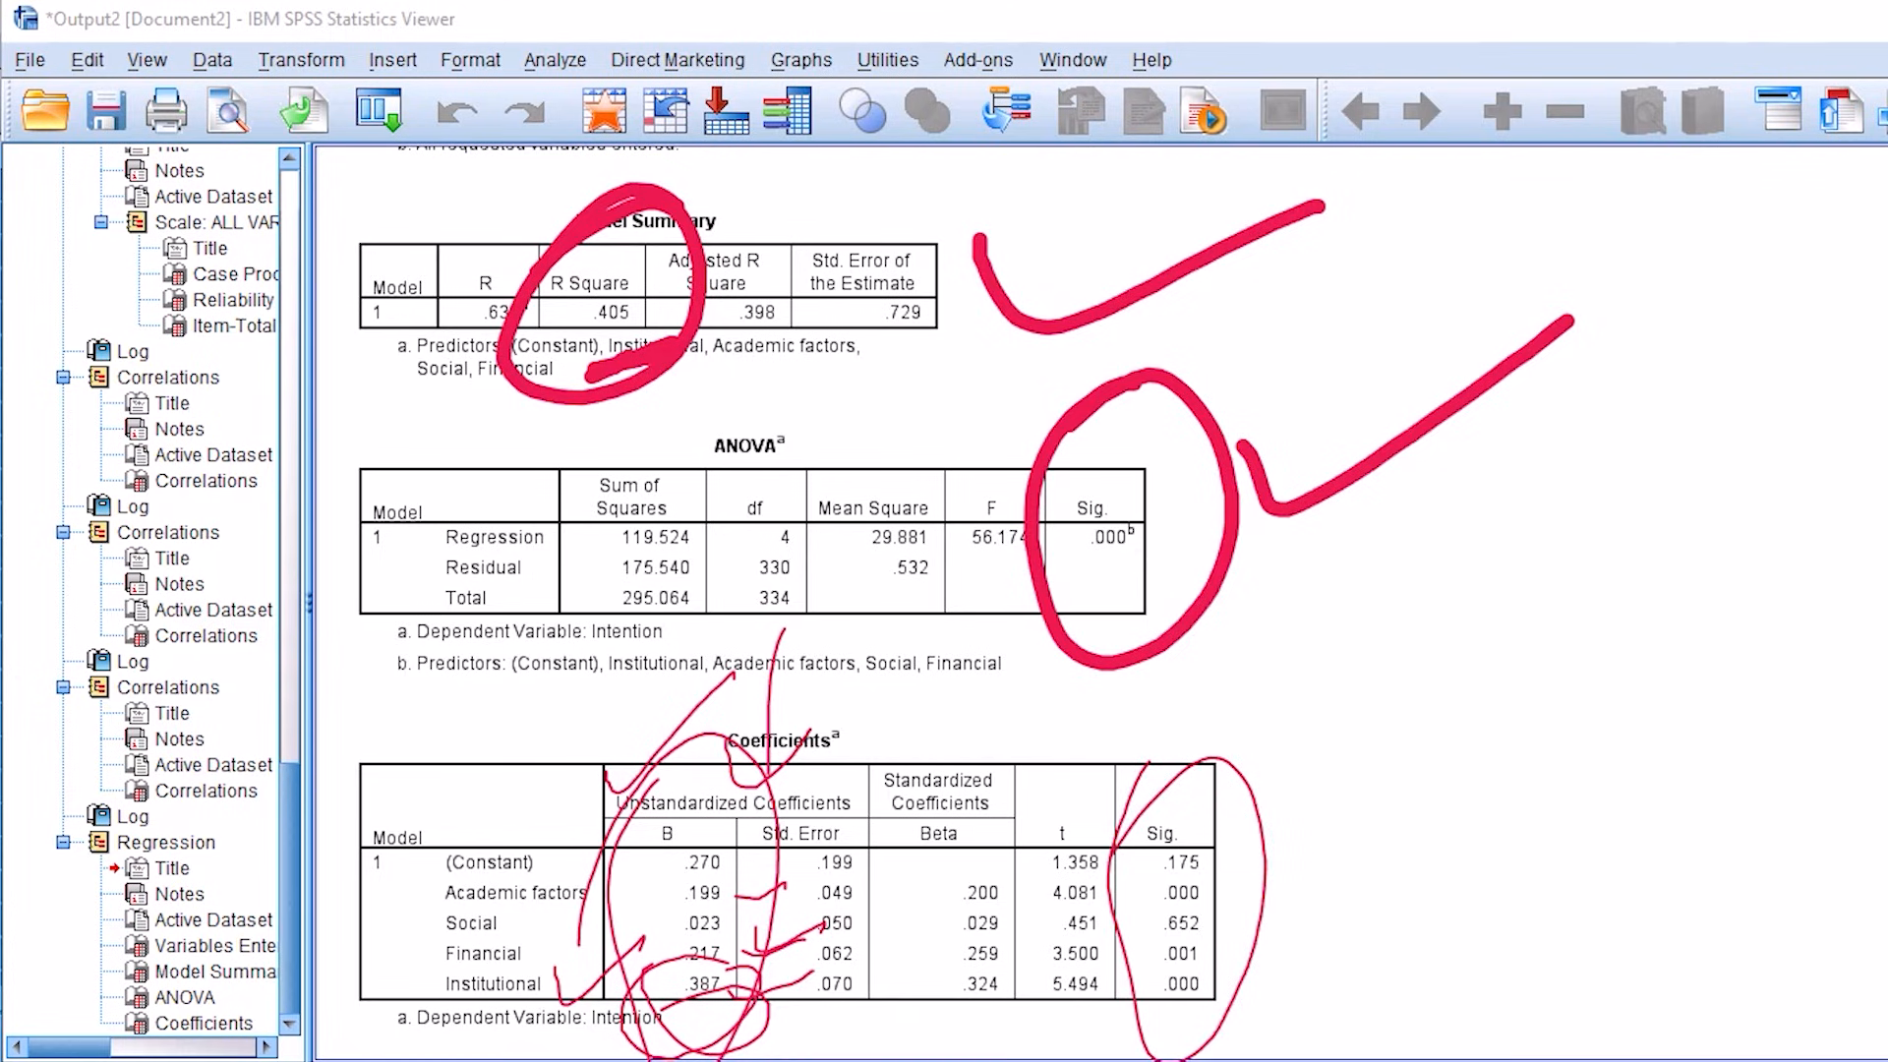
drag(1198, 880, 1329, 866)
mouse_move(1219, 961)
mouse_down()
mouse_move(1230, 1007)
mouse_move(1354, 948)
mouse_up()
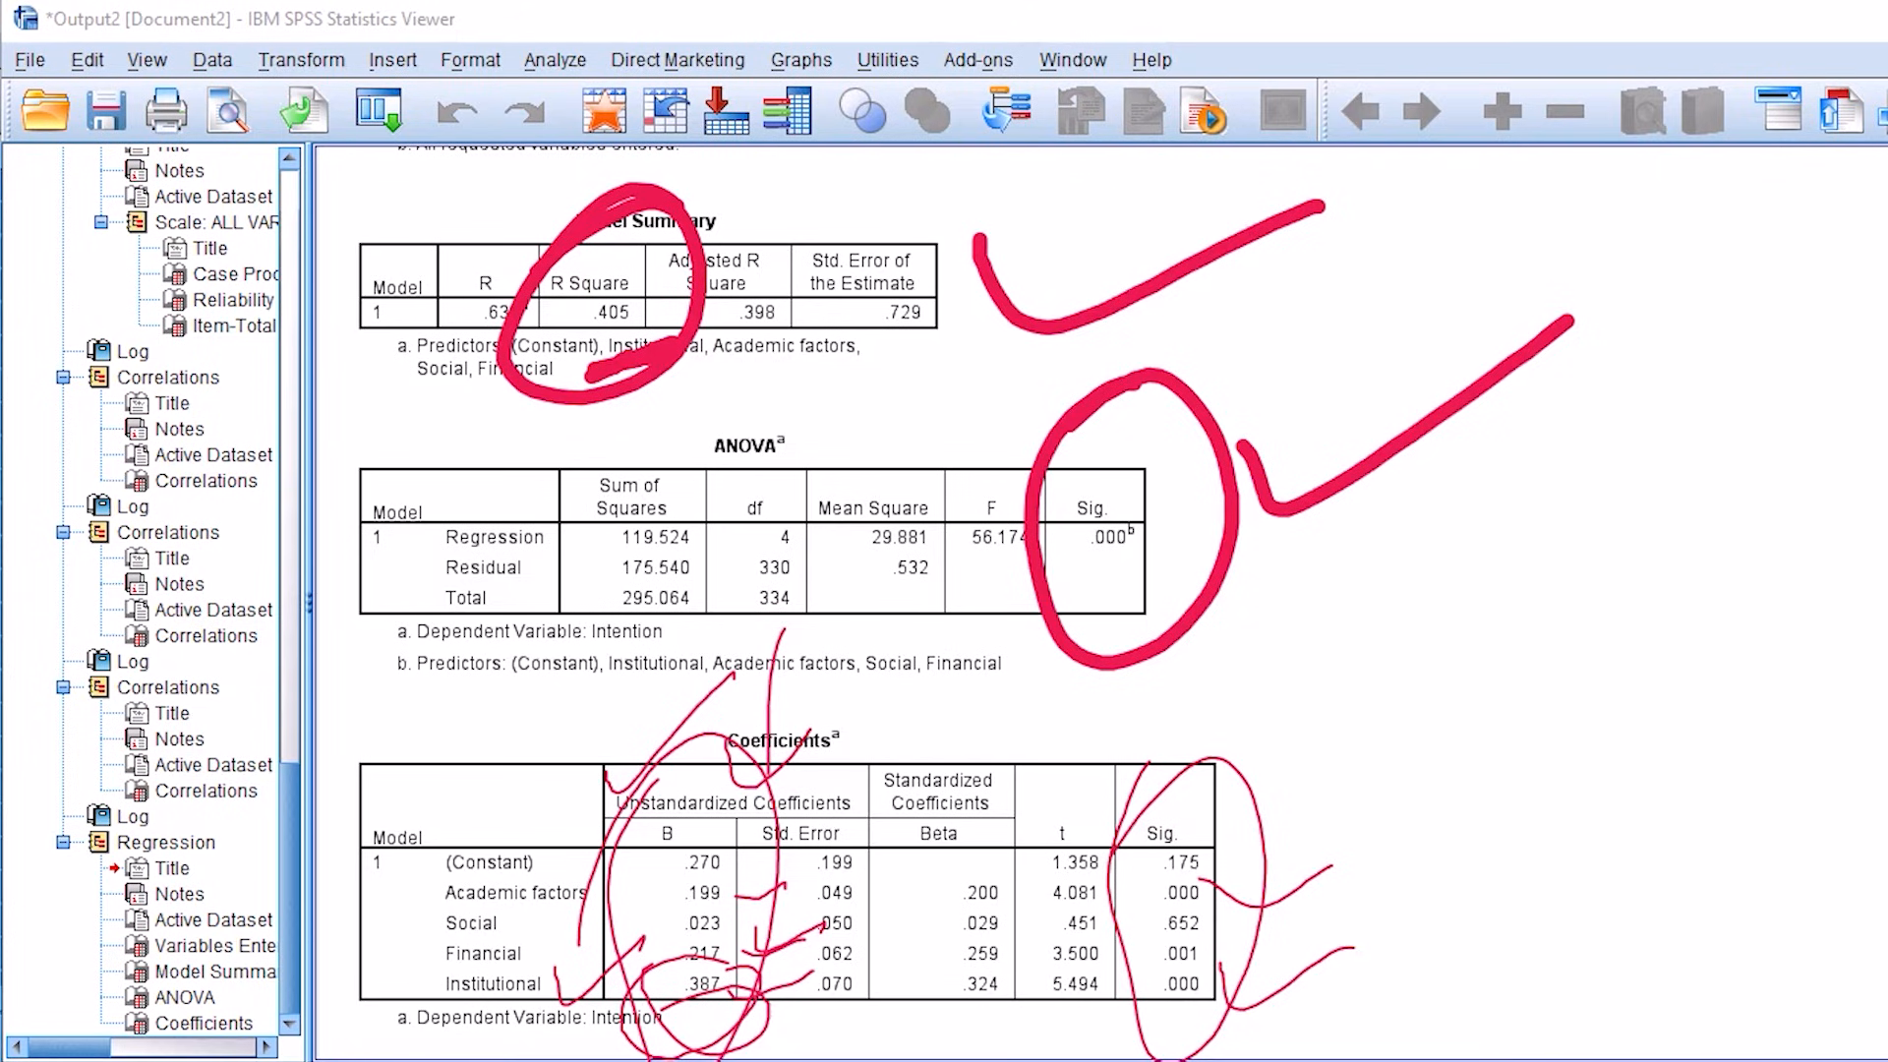
mouse_move(1212, 936)
mouse_down()
mouse_move(1311, 936)
mouse_move(1372, 903)
mouse_up()
mouse_move(1249, 909)
mouse_down()
mouse_move(1127, 932)
mouse_move(1241, 929)
mouse_up()
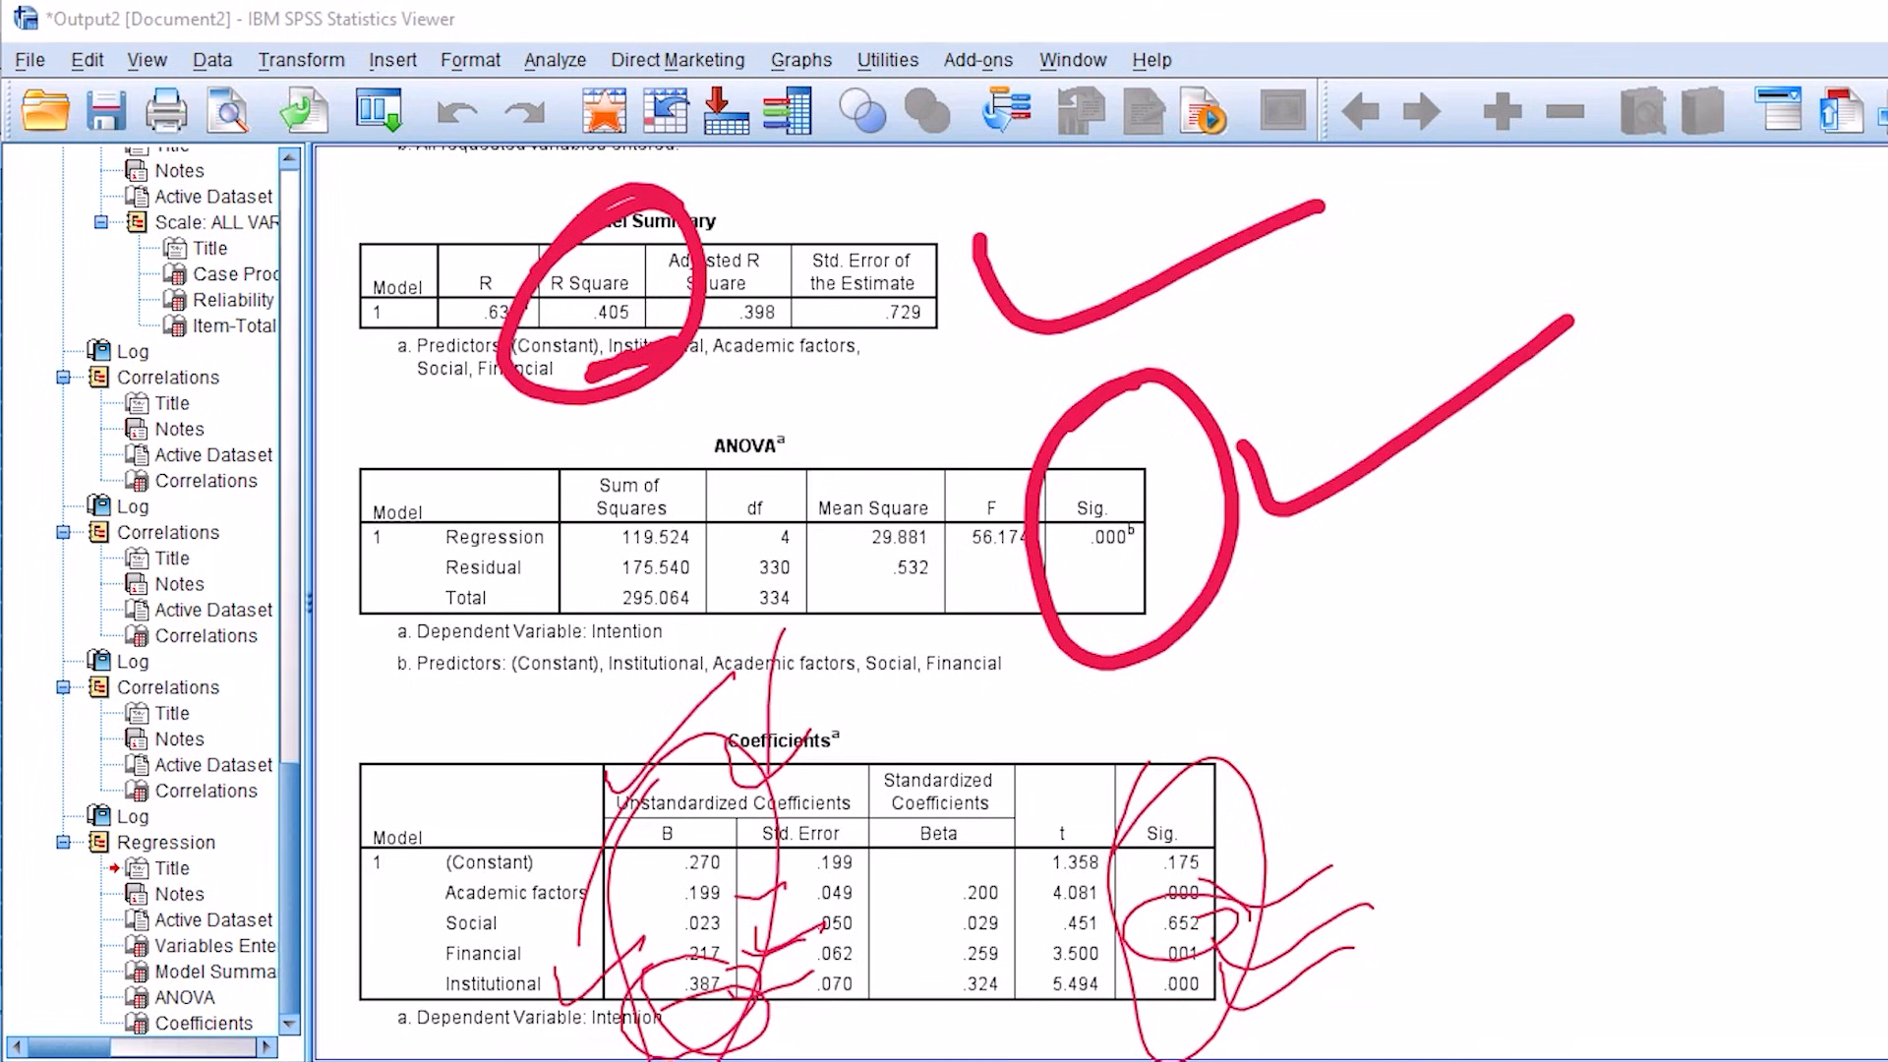
drag(1052, 758, 1201, 704)
key(Escape)
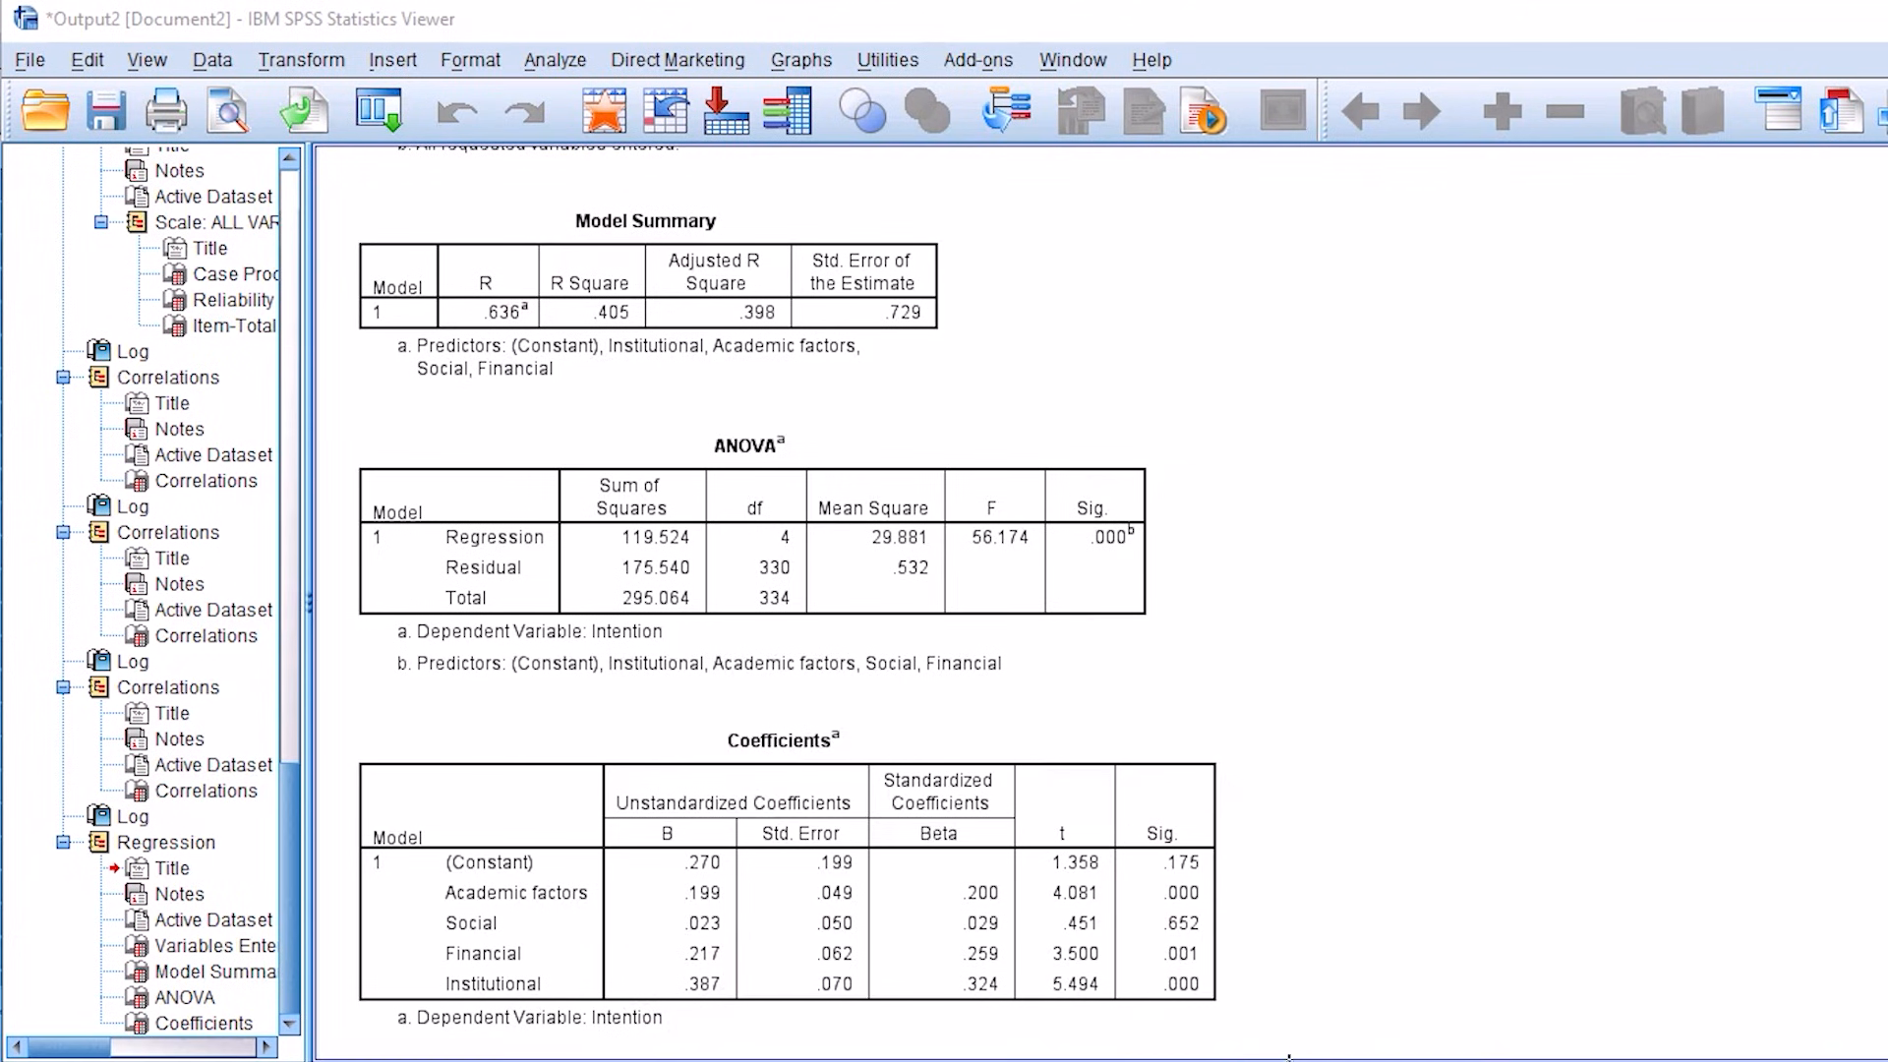
Step: Tick the Model Summary table and its R Square column, and mark the ANOVA table with its Sig. value circled
drag(767, 225, 922, 167)
drag(581, 233, 700, 126)
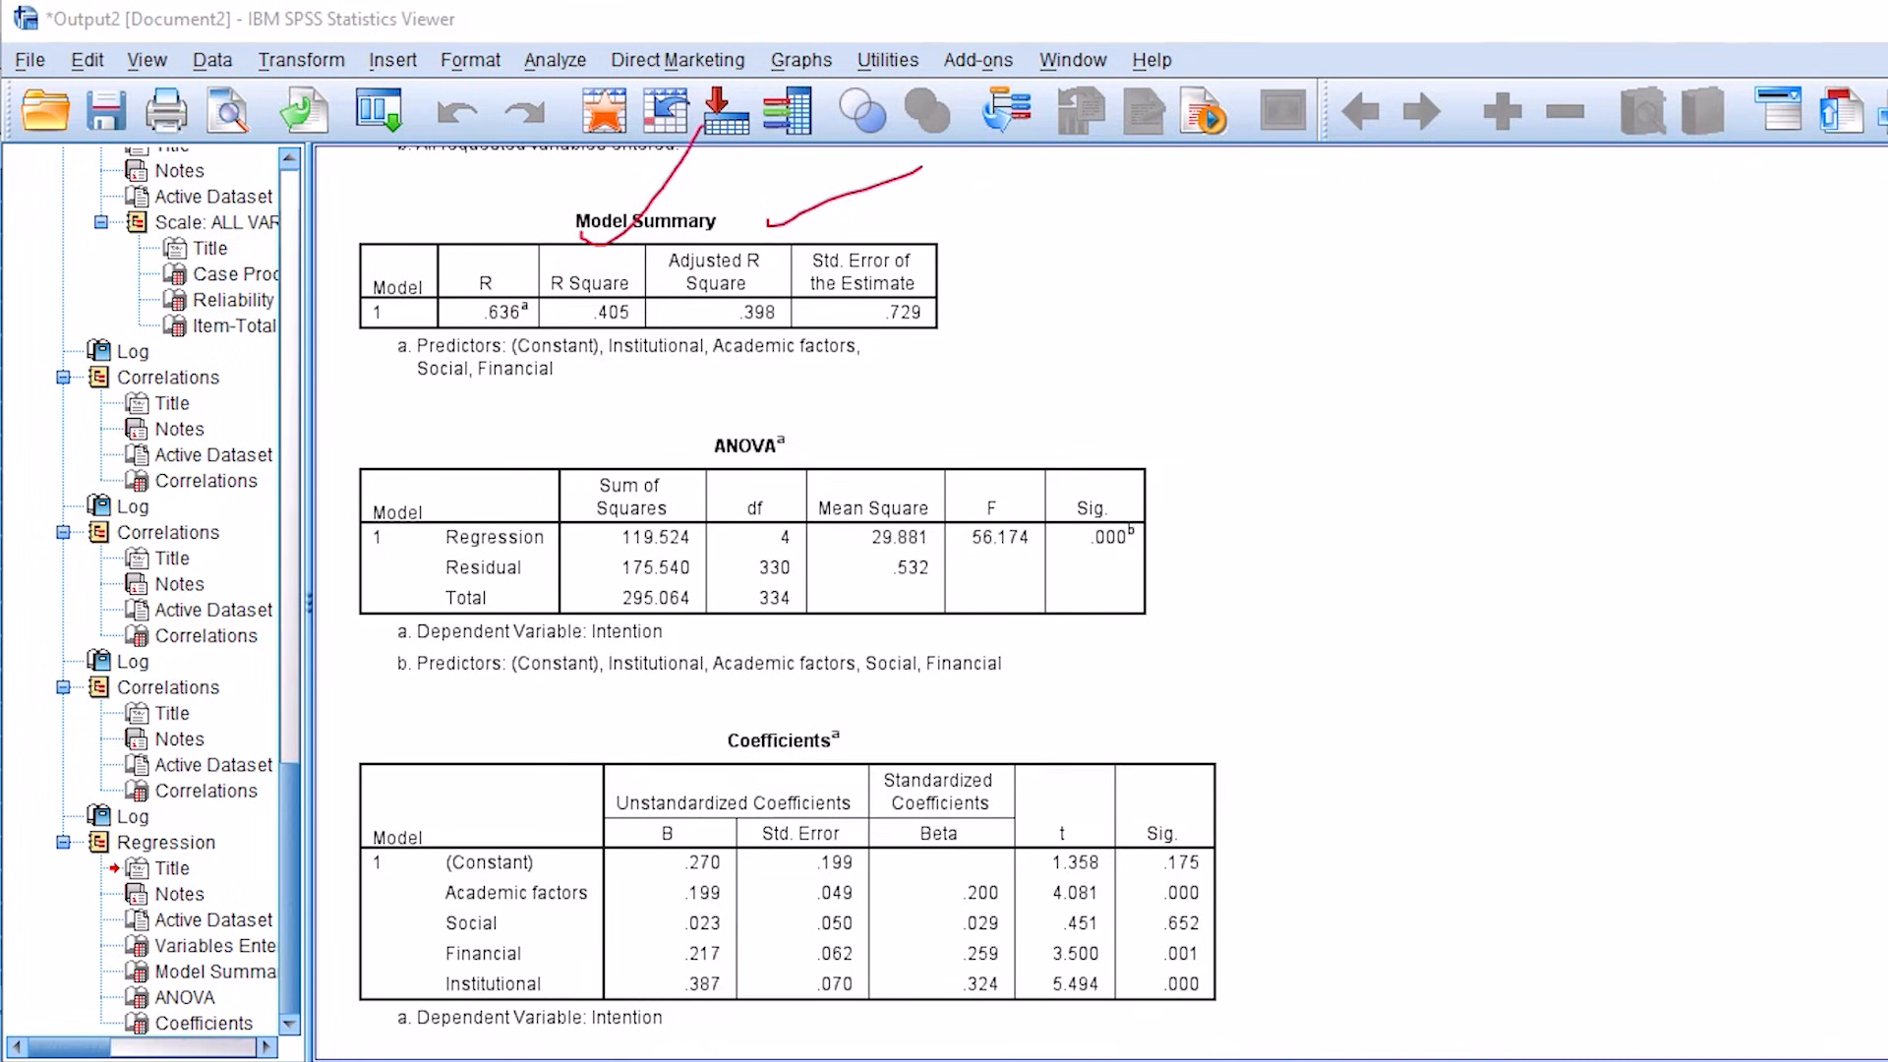
mouse_move(1141, 456)
mouse_down()
mouse_move(1108, 621)
mouse_move(1108, 386)
mouse_up()
mouse_move(1197, 509)
mouse_down()
mouse_move(1245, 588)
mouse_move(1421, 403)
mouse_up()
drag(967, 433, 1112, 340)
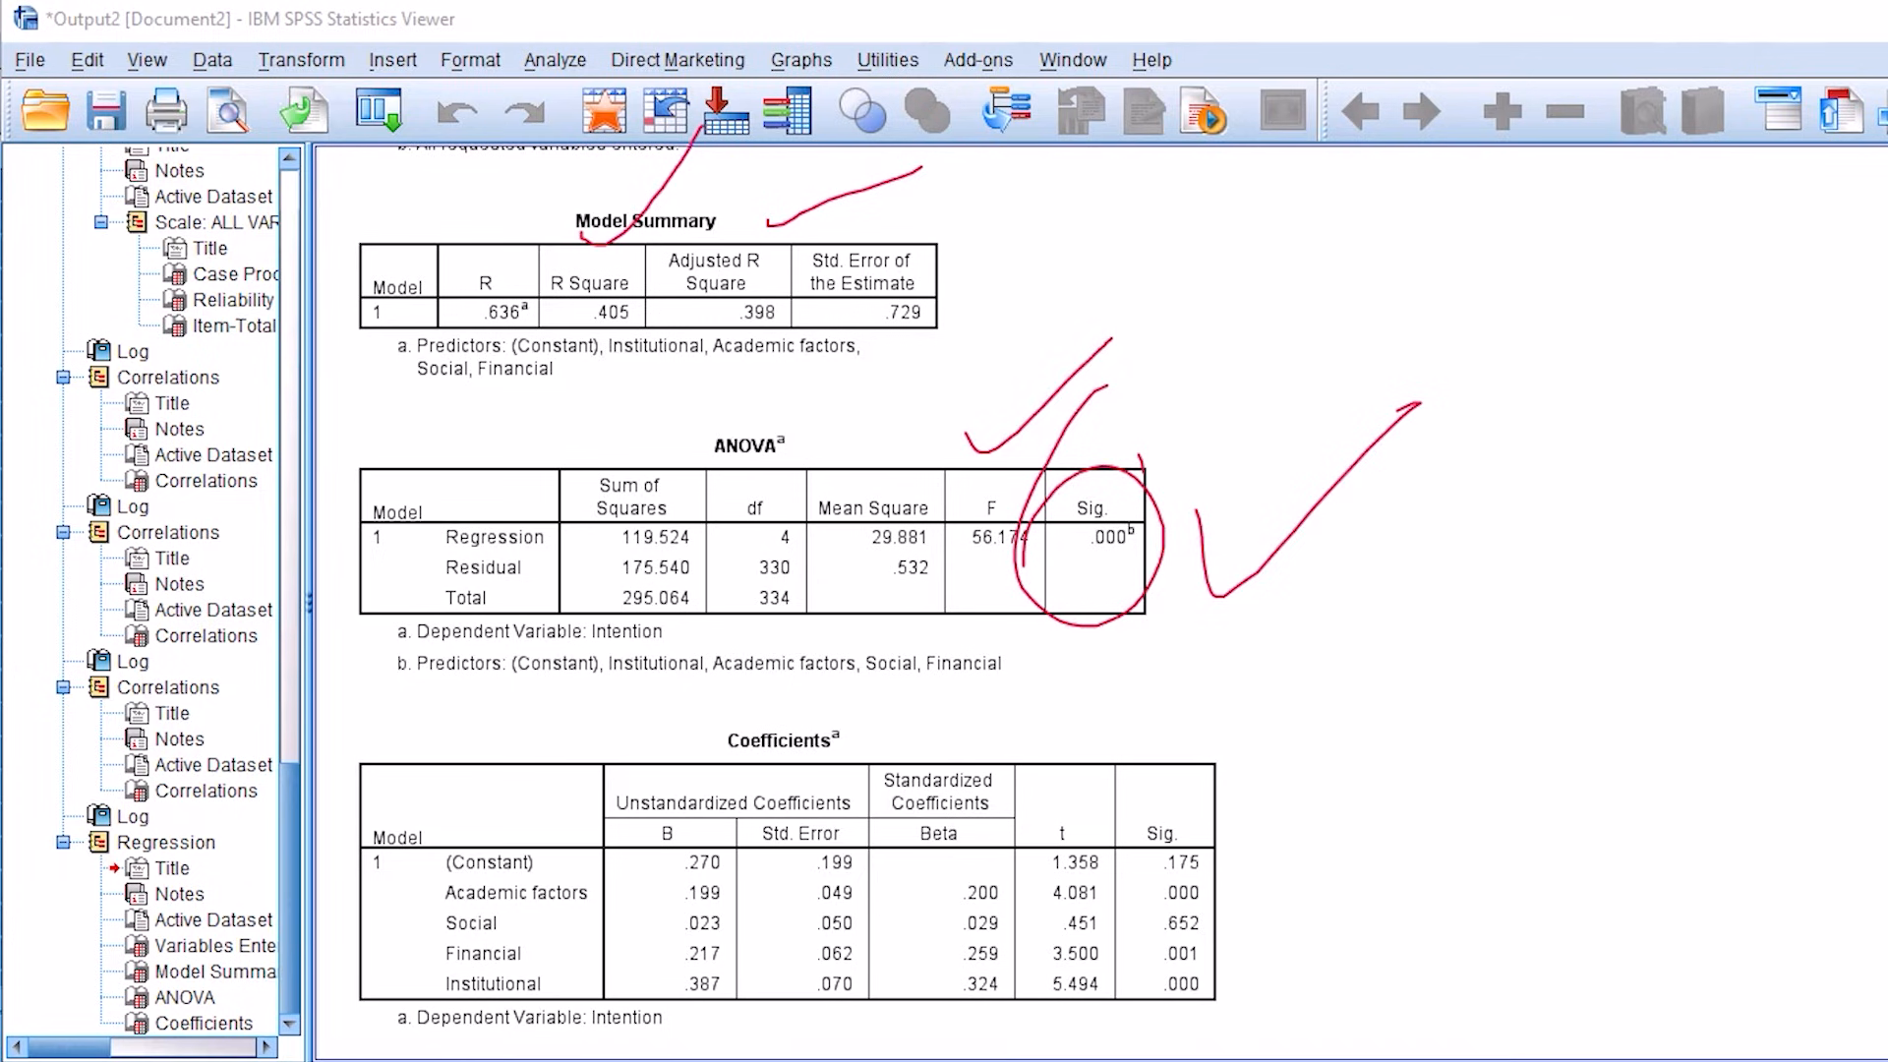
Step: Circle the B, t and Sig. columns of the Coefficients table and tick the table
mouse_move(651, 754)
mouse_down()
mouse_move(738, 885)
mouse_move(654, 783)
mouse_up()
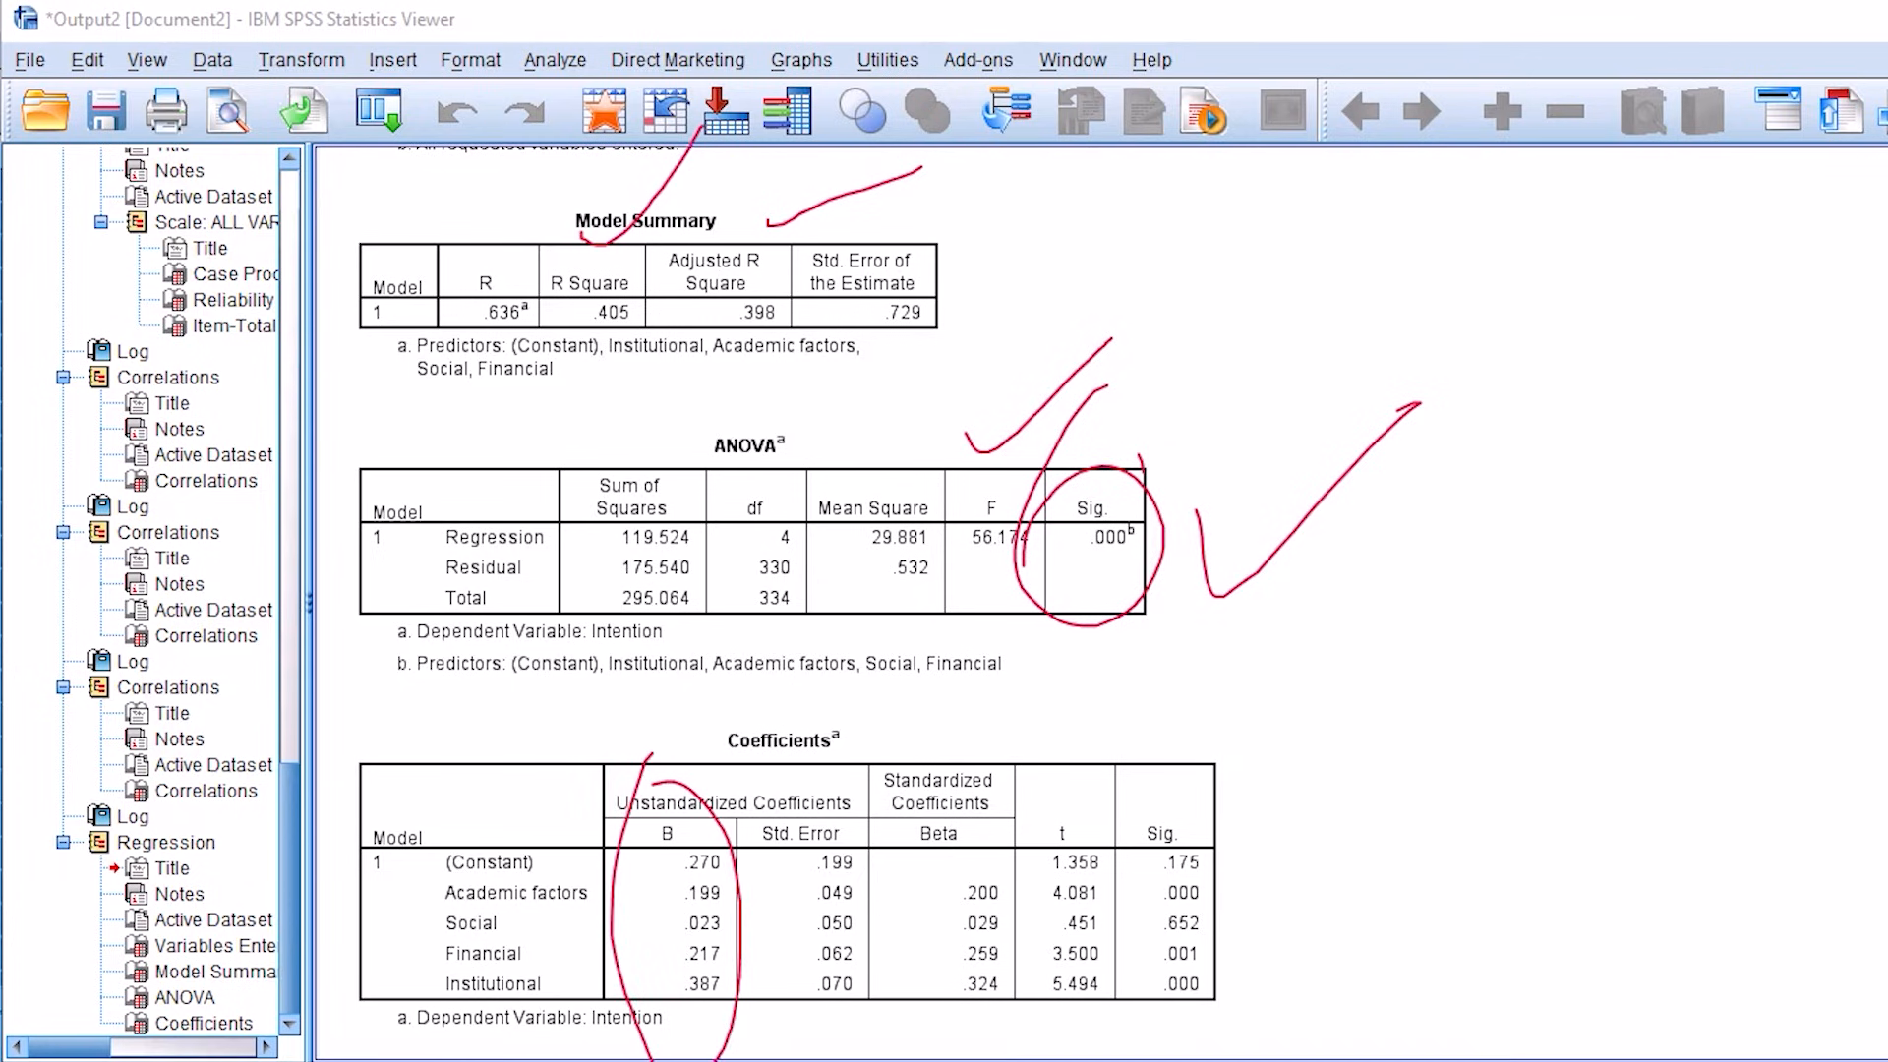
mouse_move(1180, 764)
mouse_down()
mouse_move(1160, 749)
mouse_move(1092, 929)
mouse_up()
mouse_move(1047, 757)
mouse_down()
mouse_move(1111, 777)
mouse_move(1012, 840)
mouse_up()
drag(1298, 777, 1593, 675)
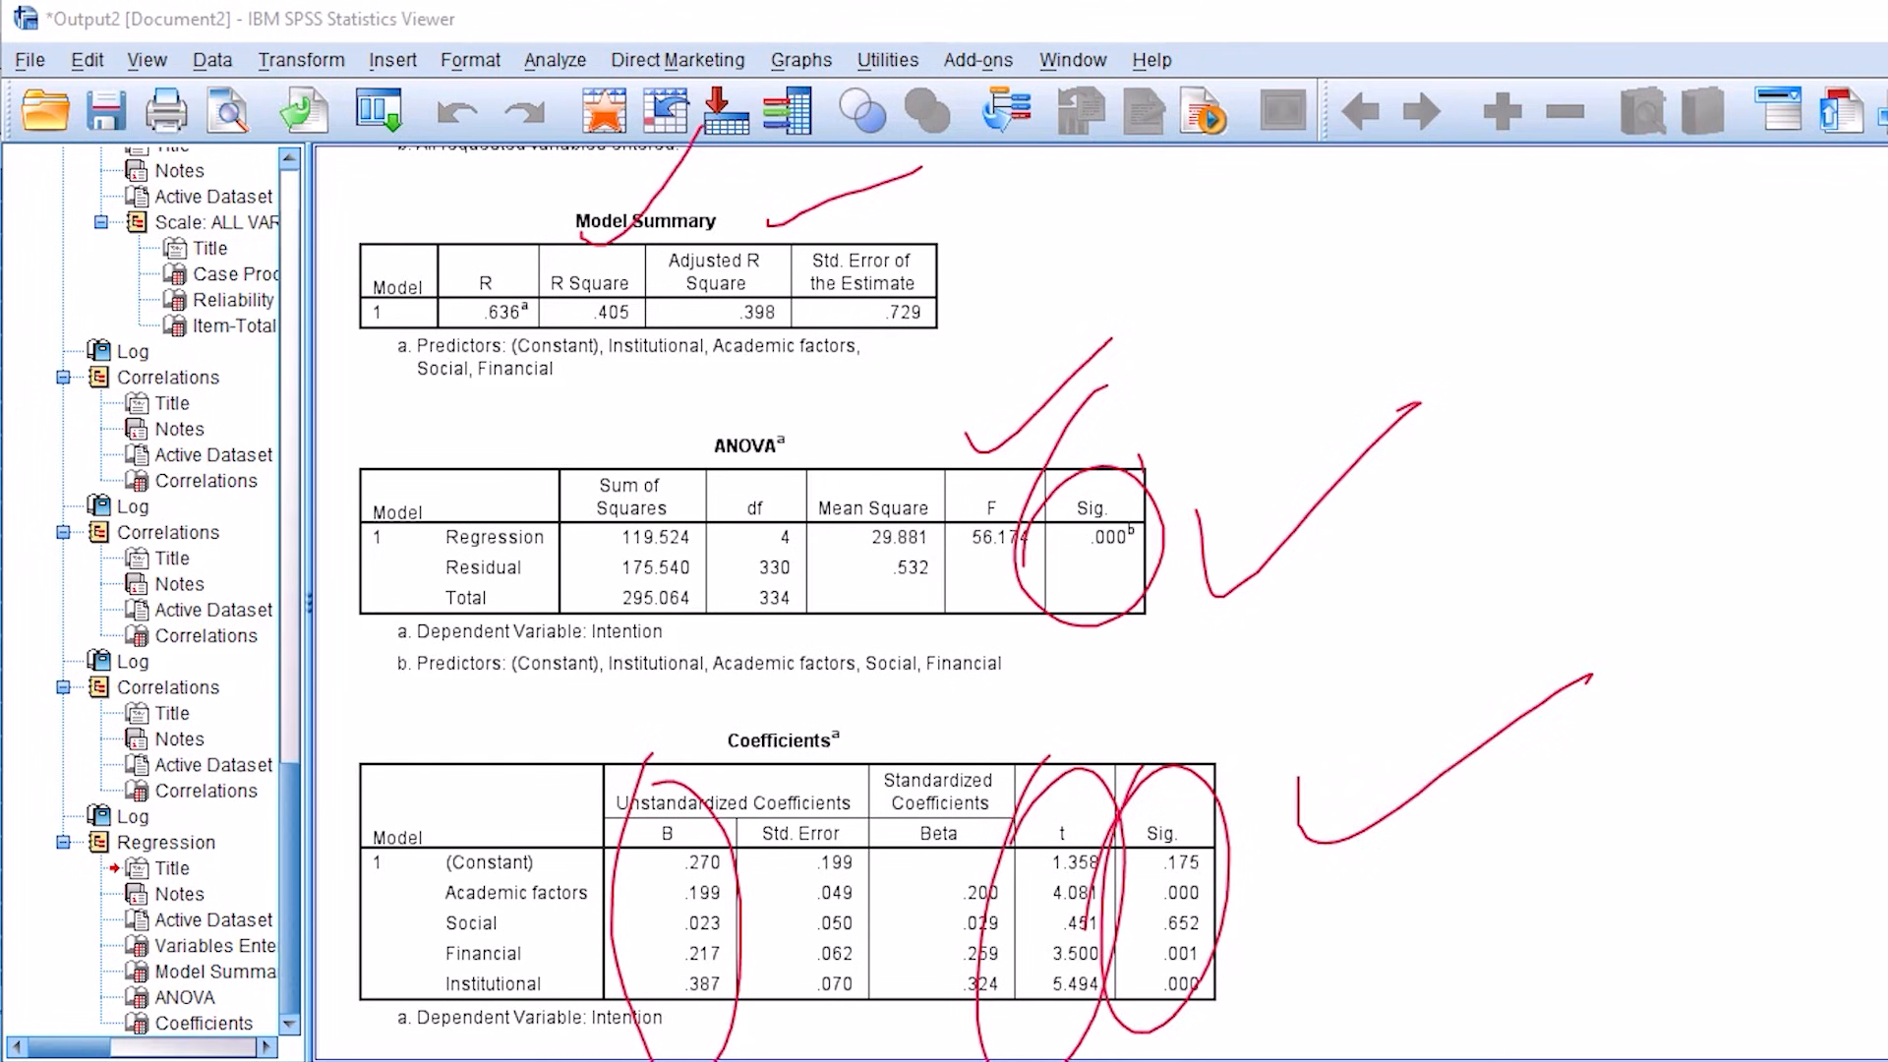